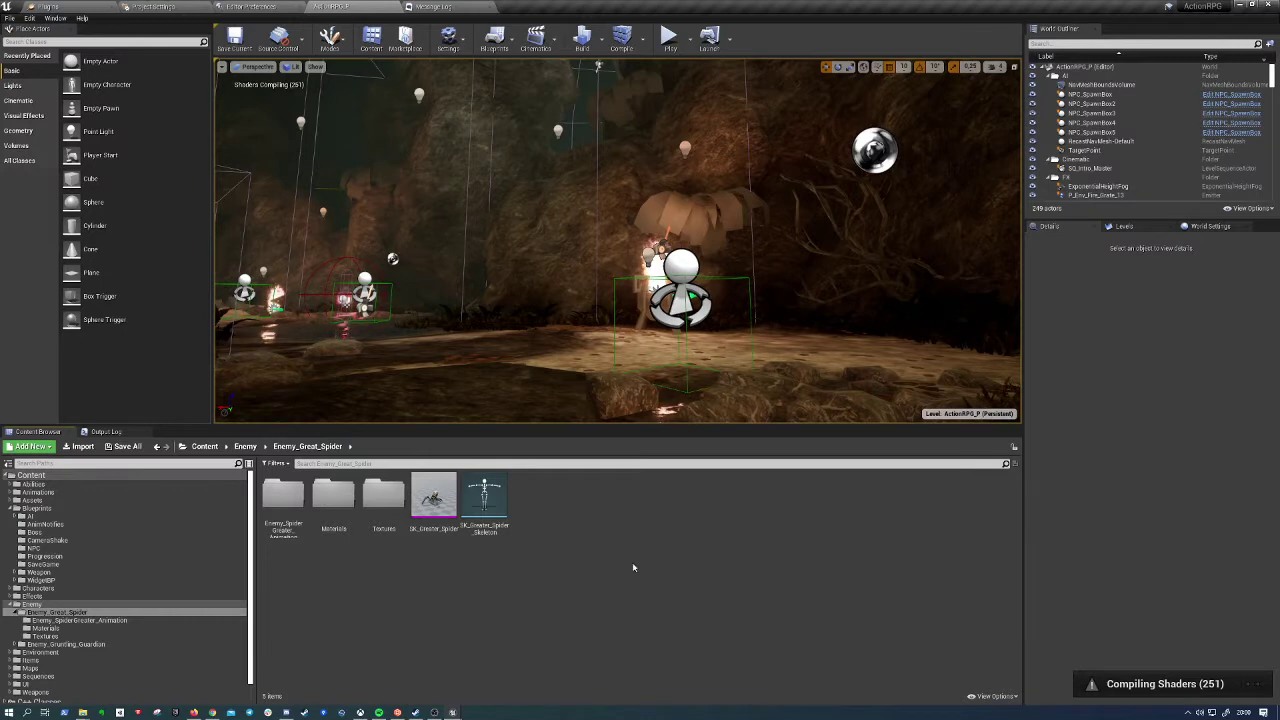
Bring the ActionRPG level forward and fly the camera through the cave to the ledge
drag(330, 6, 62, 5)
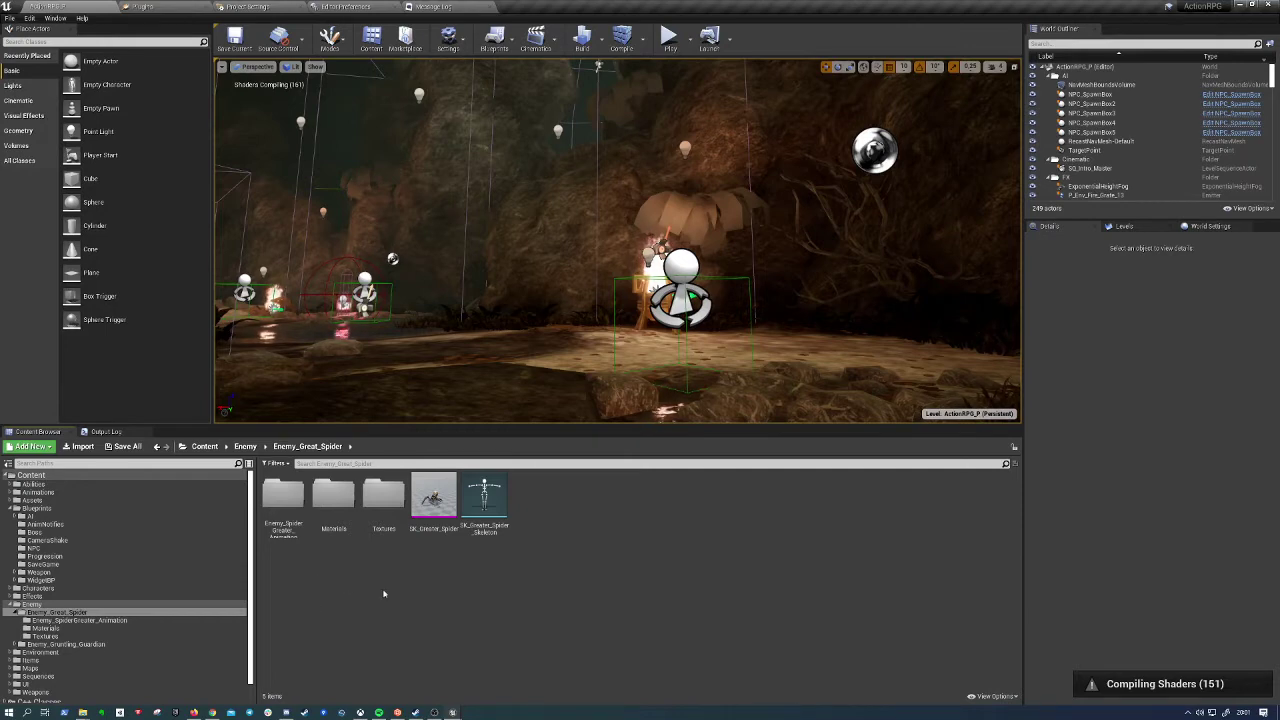
mouse_move(600, 250)
right_down()
mouse_move(640, 240)
mouse_move(620, 240)
right_up()
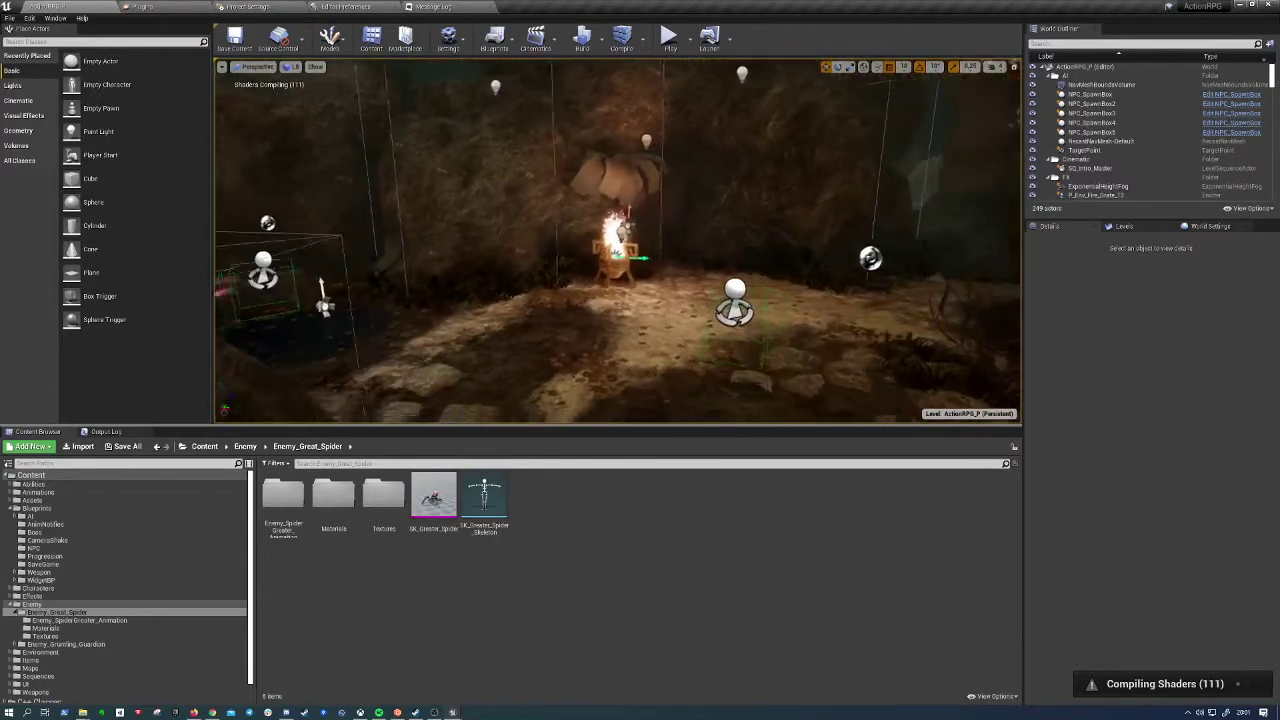
right_drag(620, 240, 280, 72)
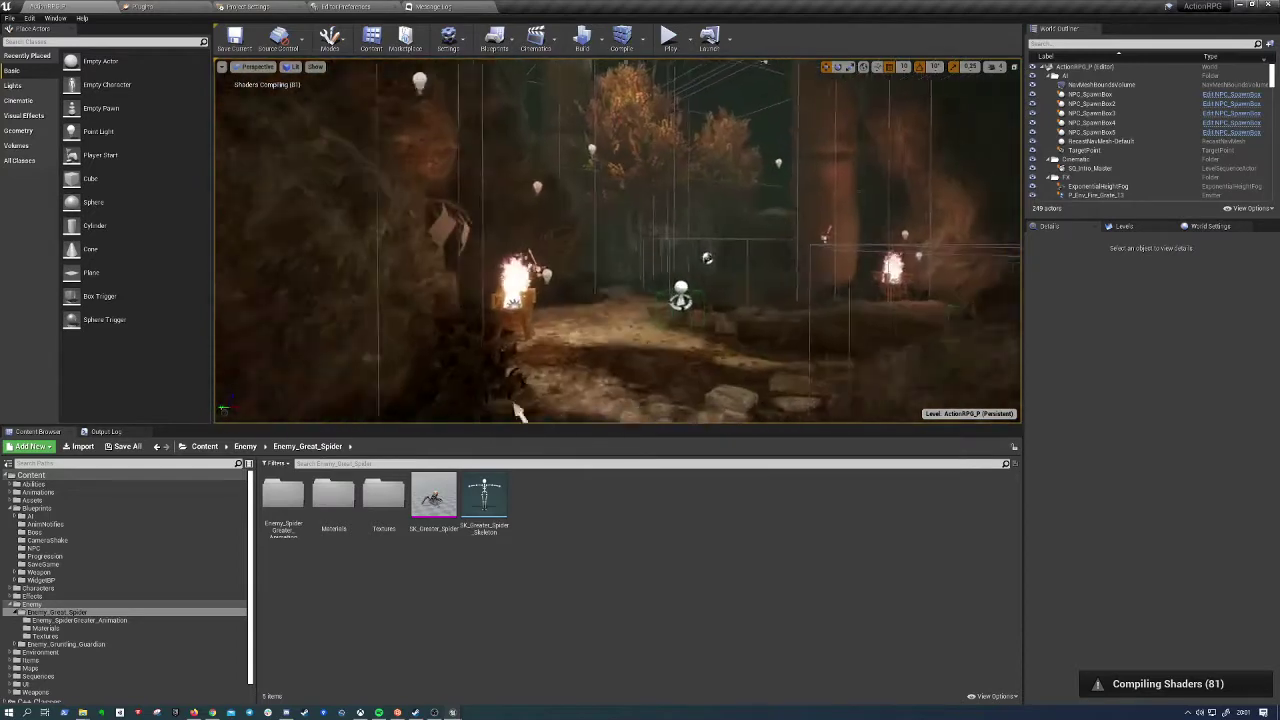
right_drag(572, 213, 572, 213)
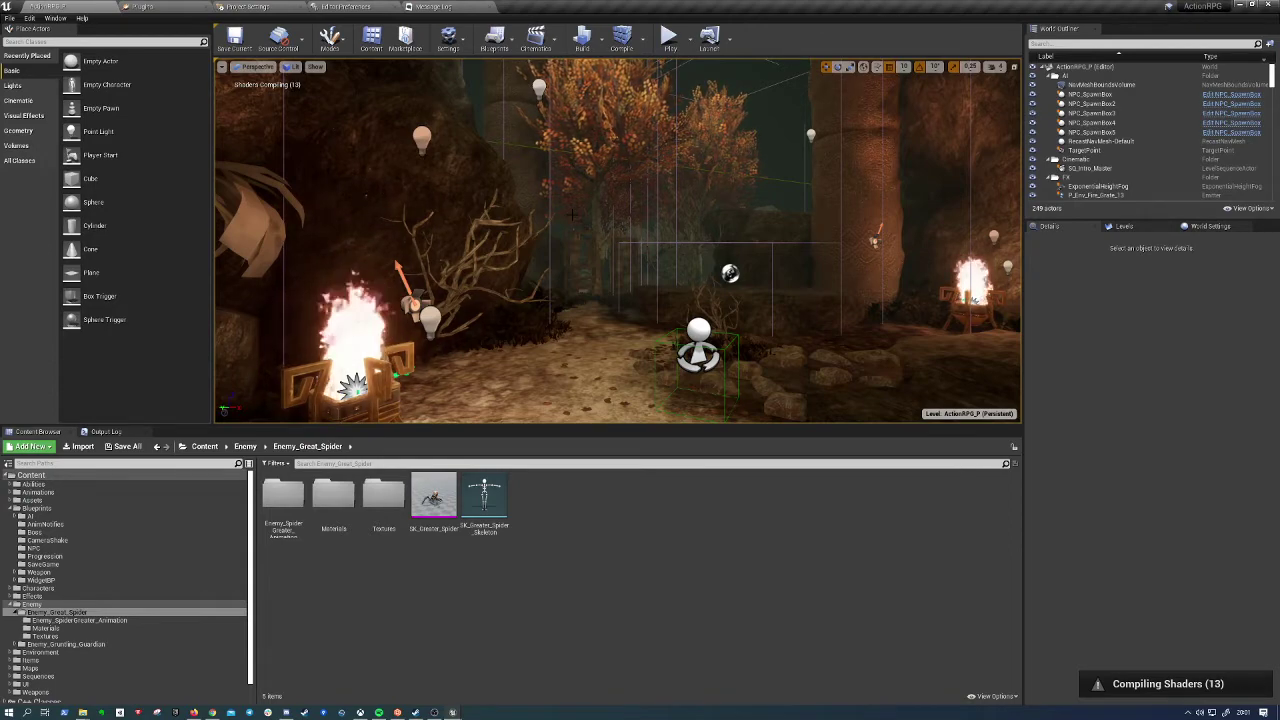
right_drag(573, 213, 655, 224)
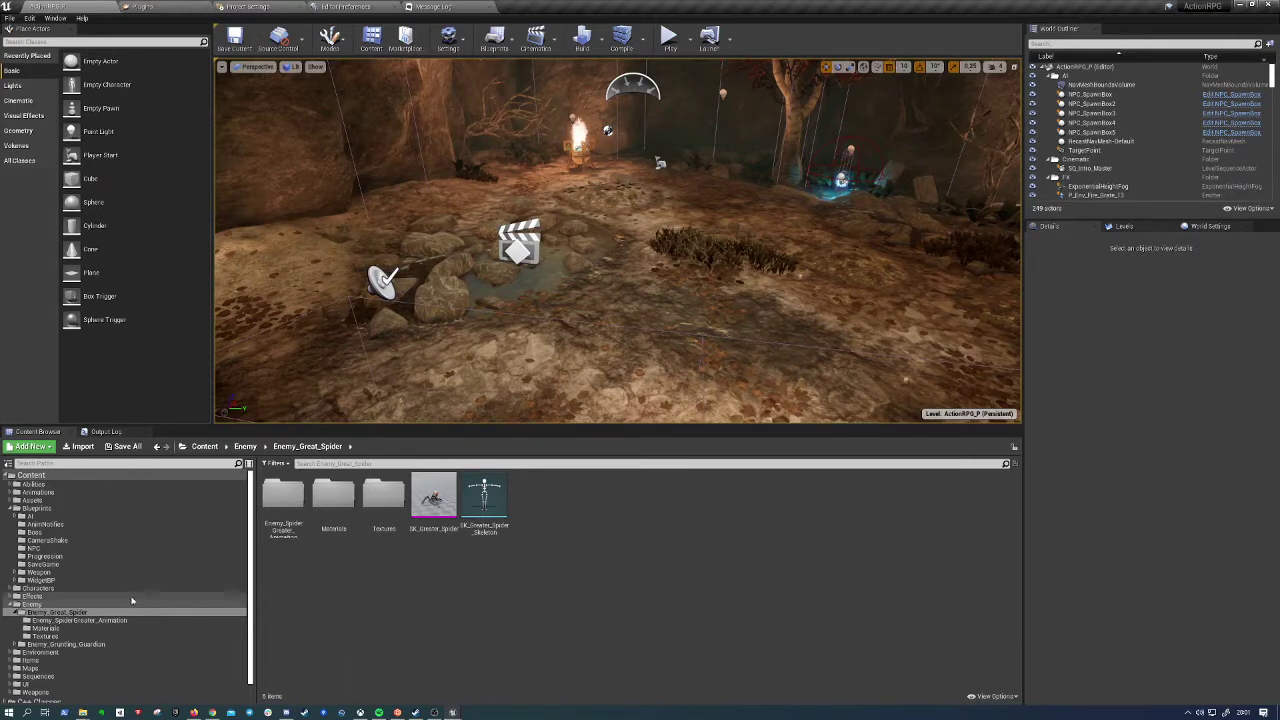
Browse to the Enemy_Great_Spider folder and open the SK_Greater_Spider mesh editor
click(81, 605)
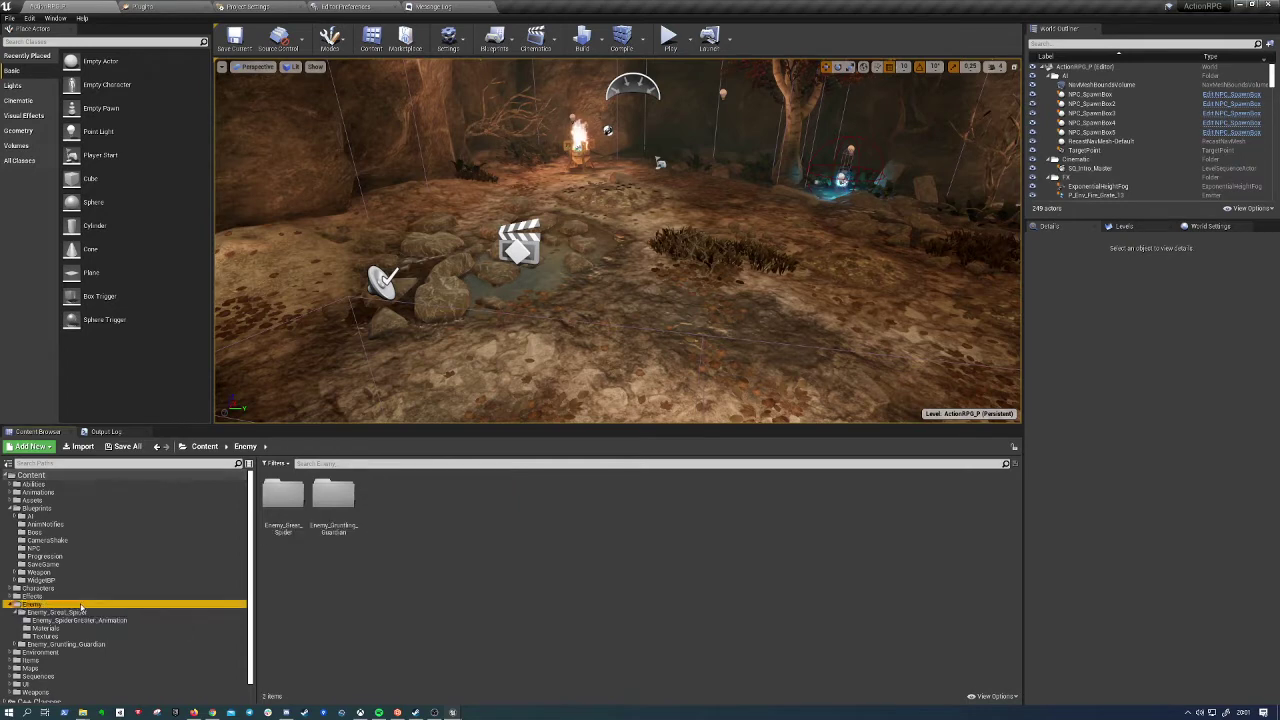
click(83, 712)
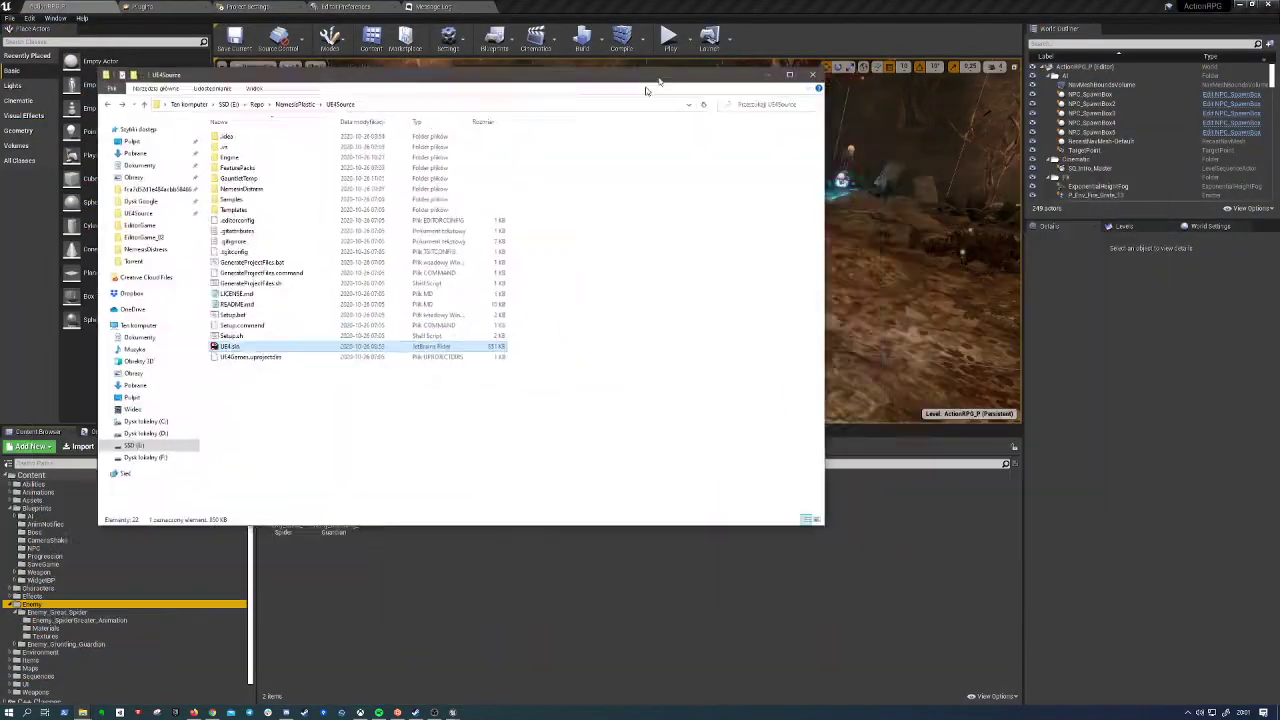
click(673, 543)
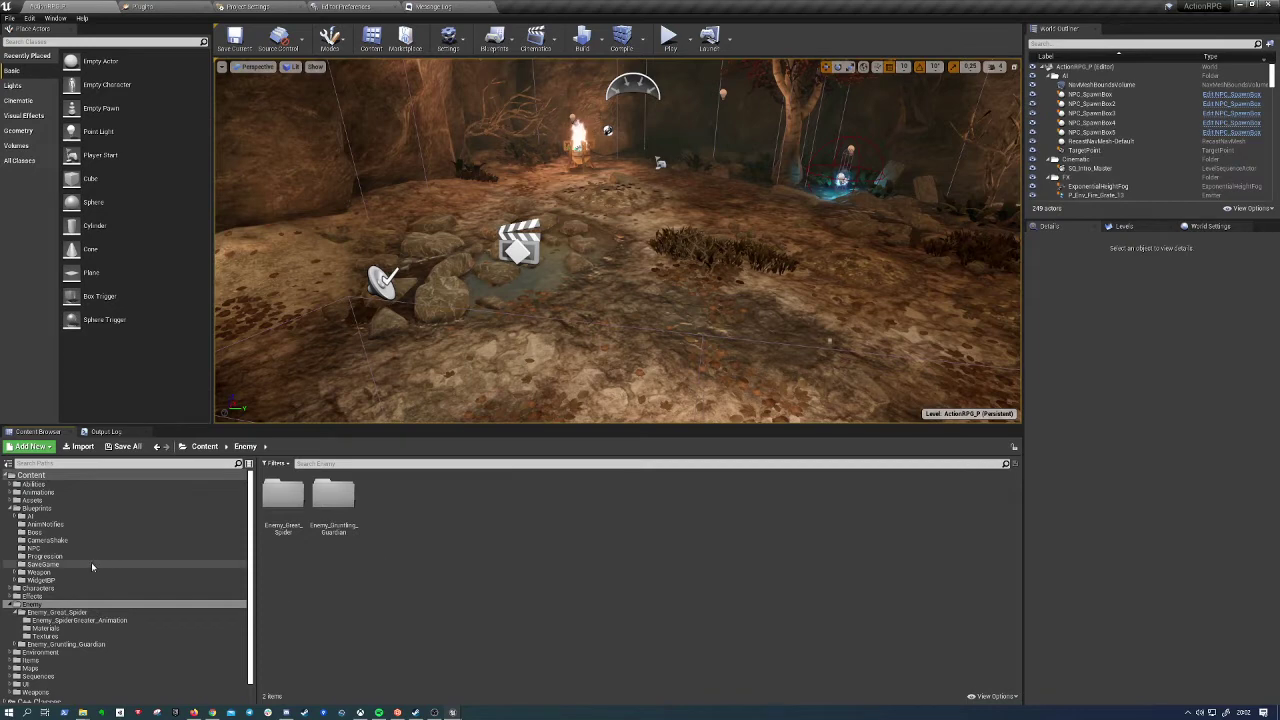
click(60, 612)
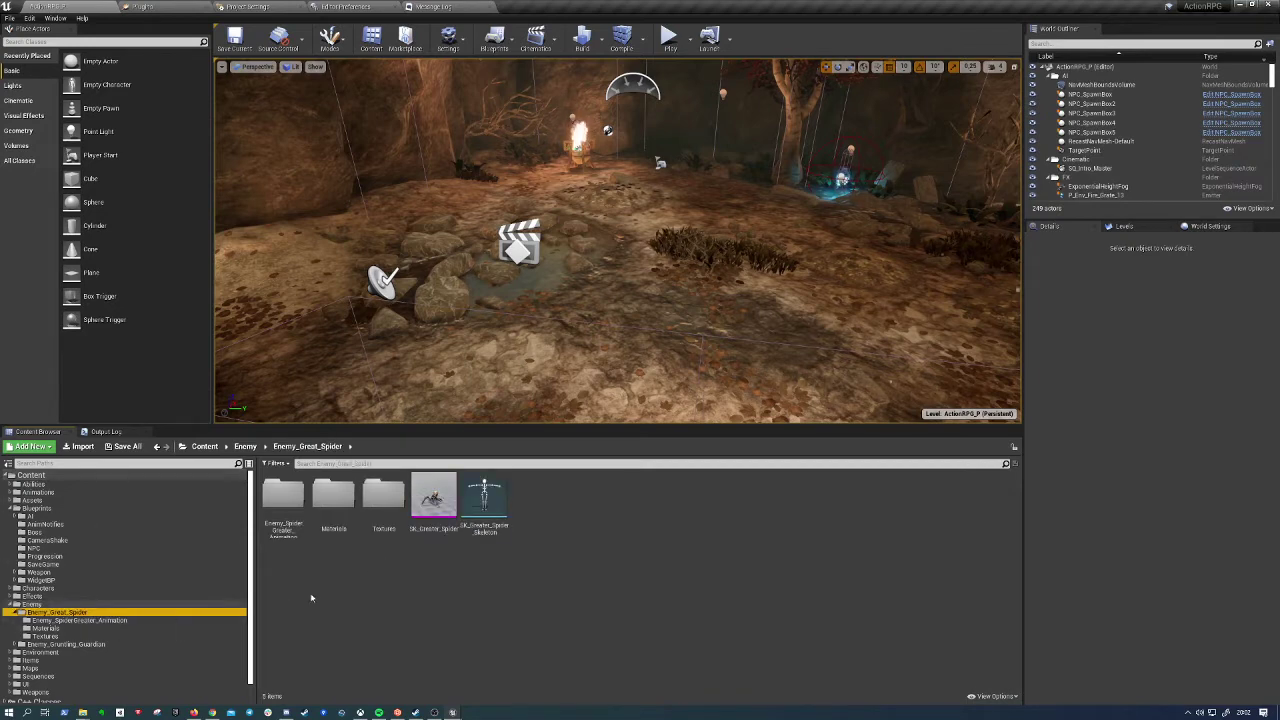
double_click(437, 508)
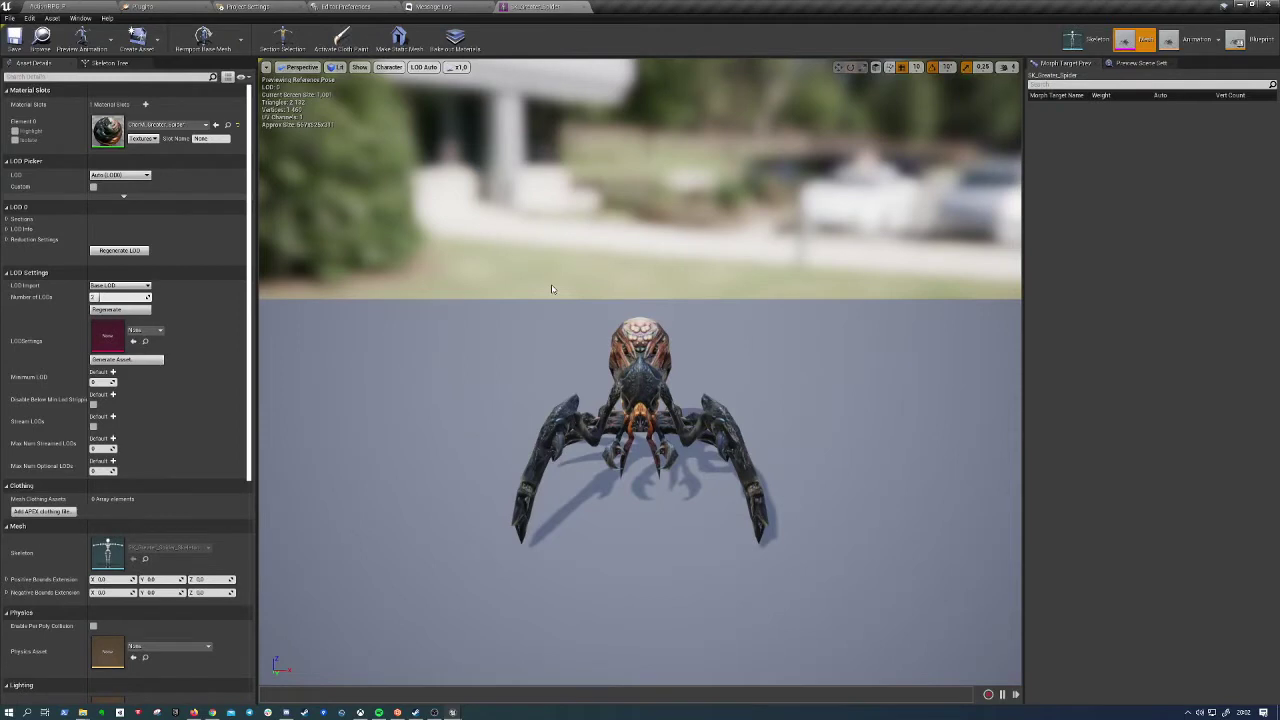
drag(622, 348, 540, 330)
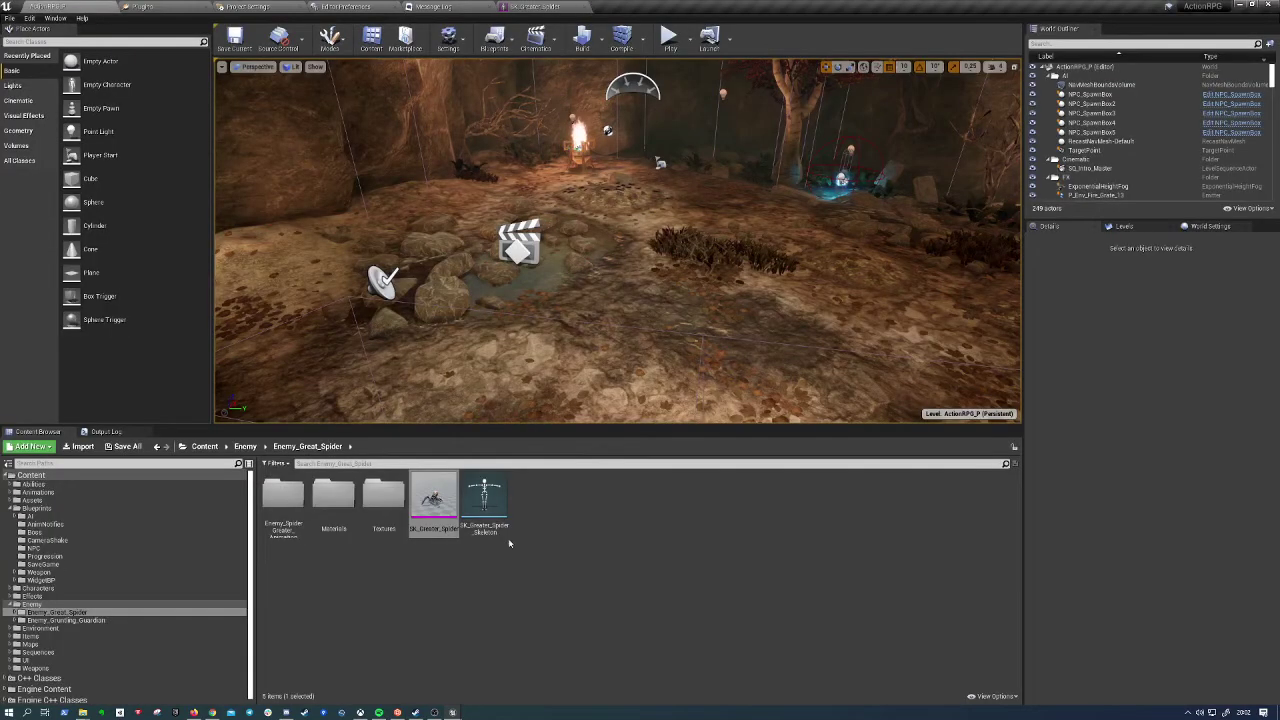
Open the spider skeleton and inspect its pincer, knee, UpLeg, UpArm and LoArm bones
double_click(497, 516)
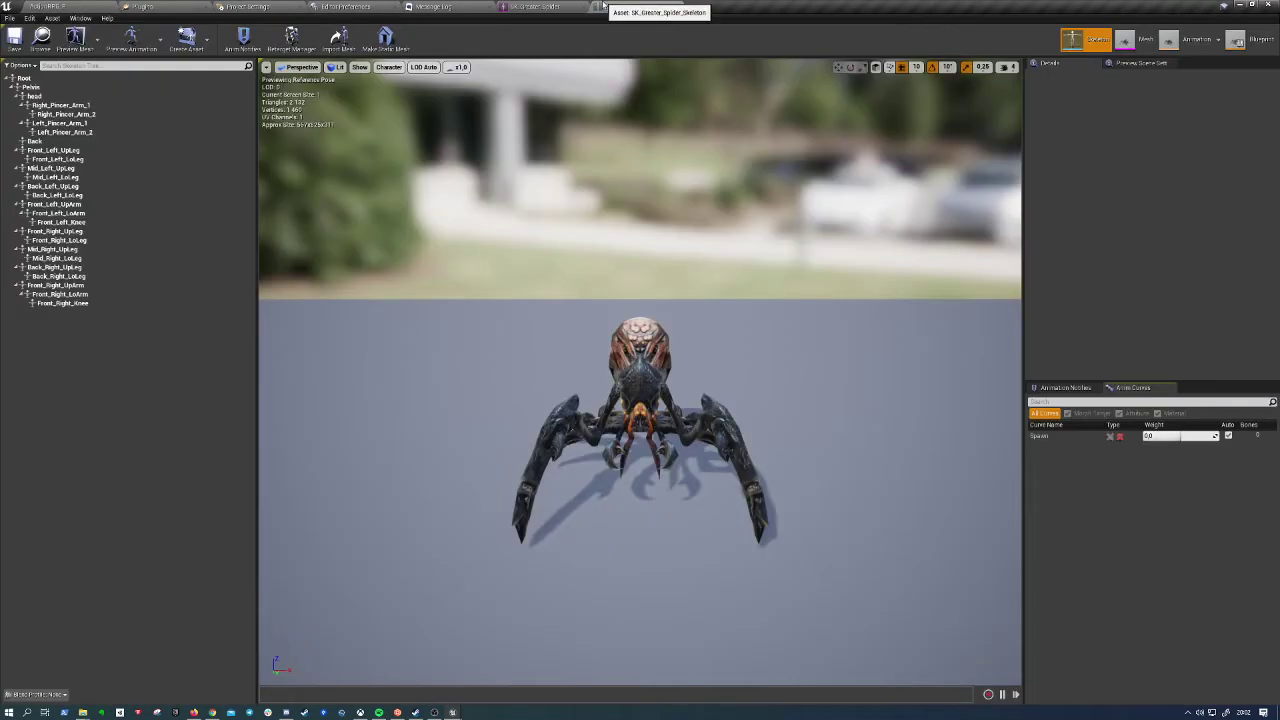
click(40, 87)
click(70, 105)
click(75, 222)
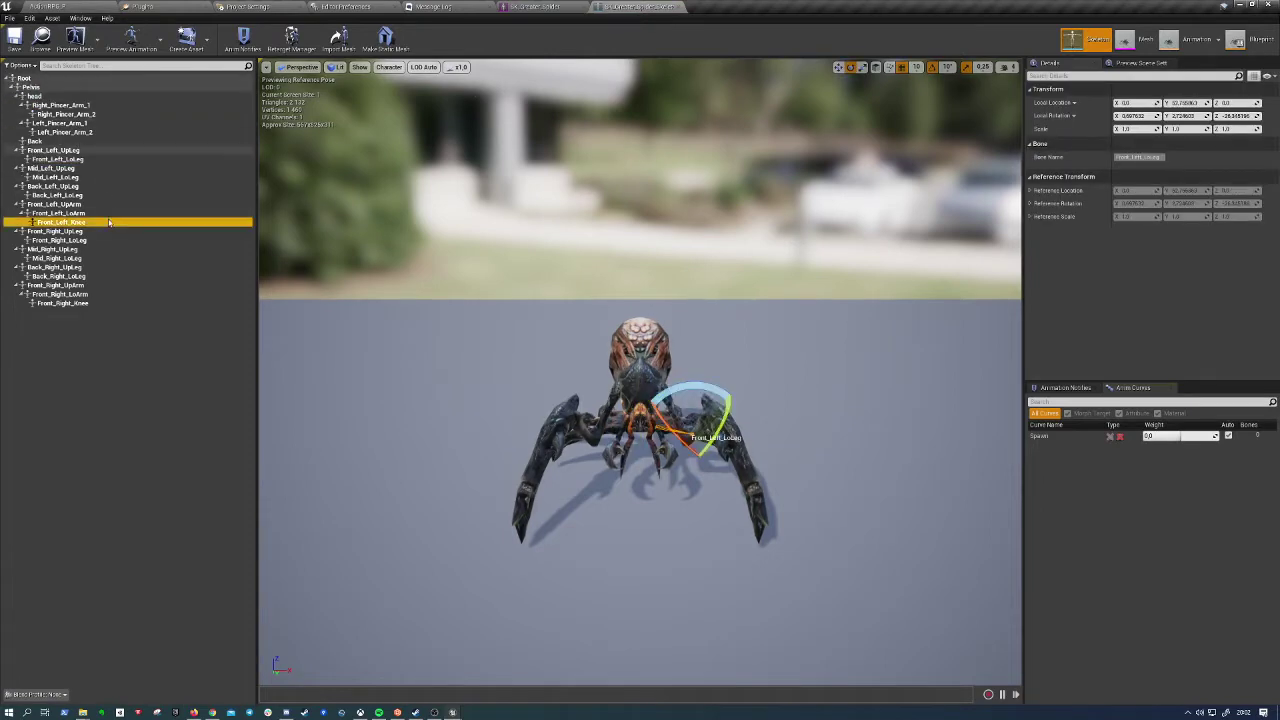
click(104, 267)
click(60, 294)
click(72, 285)
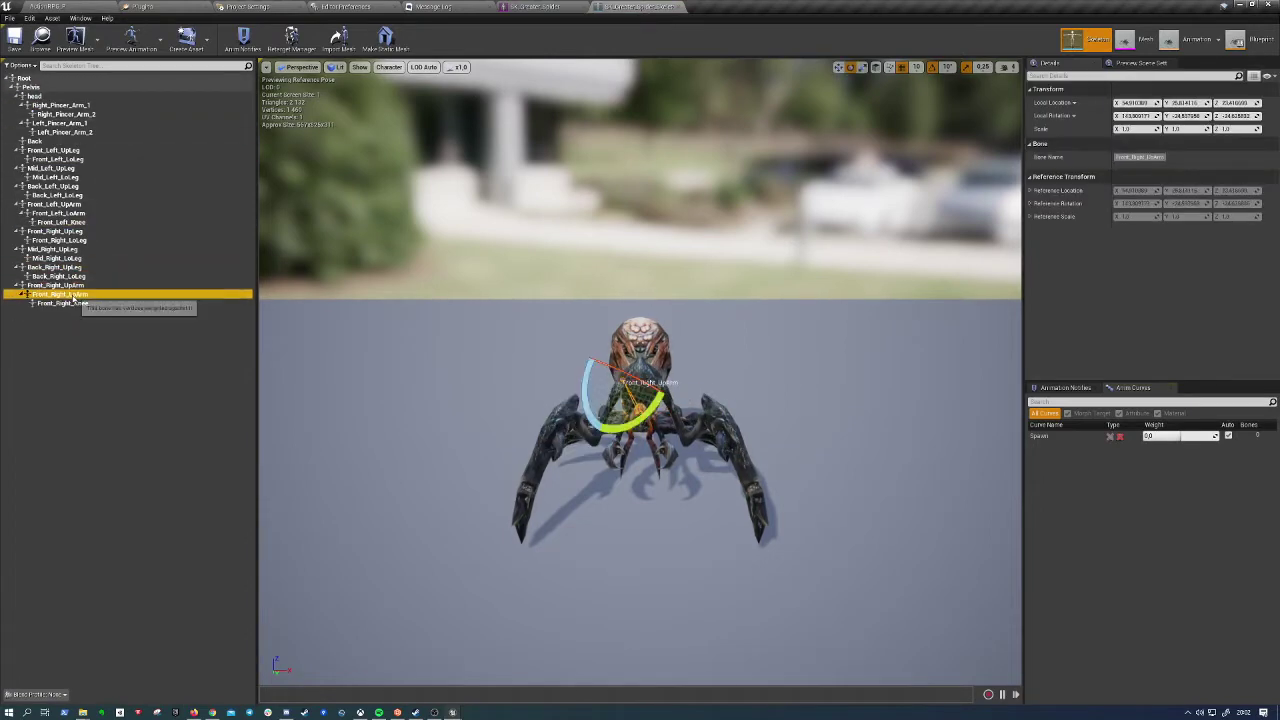
click(70, 267)
click(70, 231)
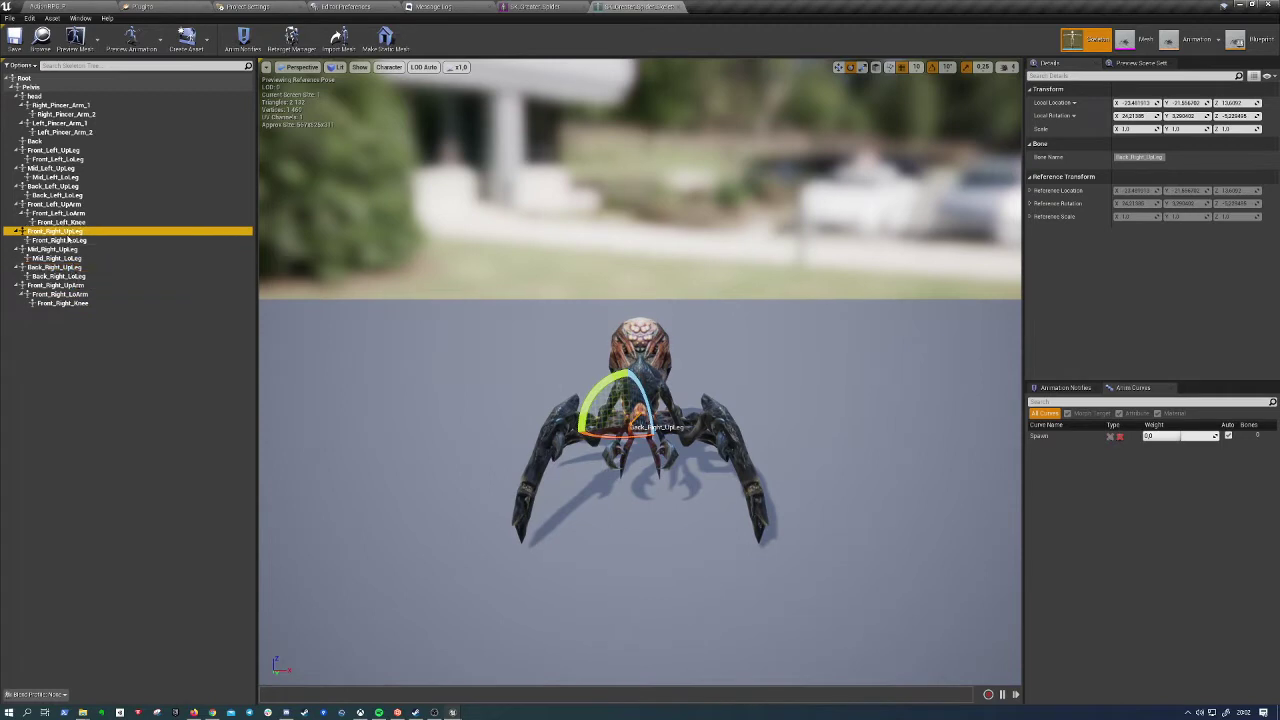
click(72, 205)
click(72, 186)
click(72, 168)
click(74, 150)
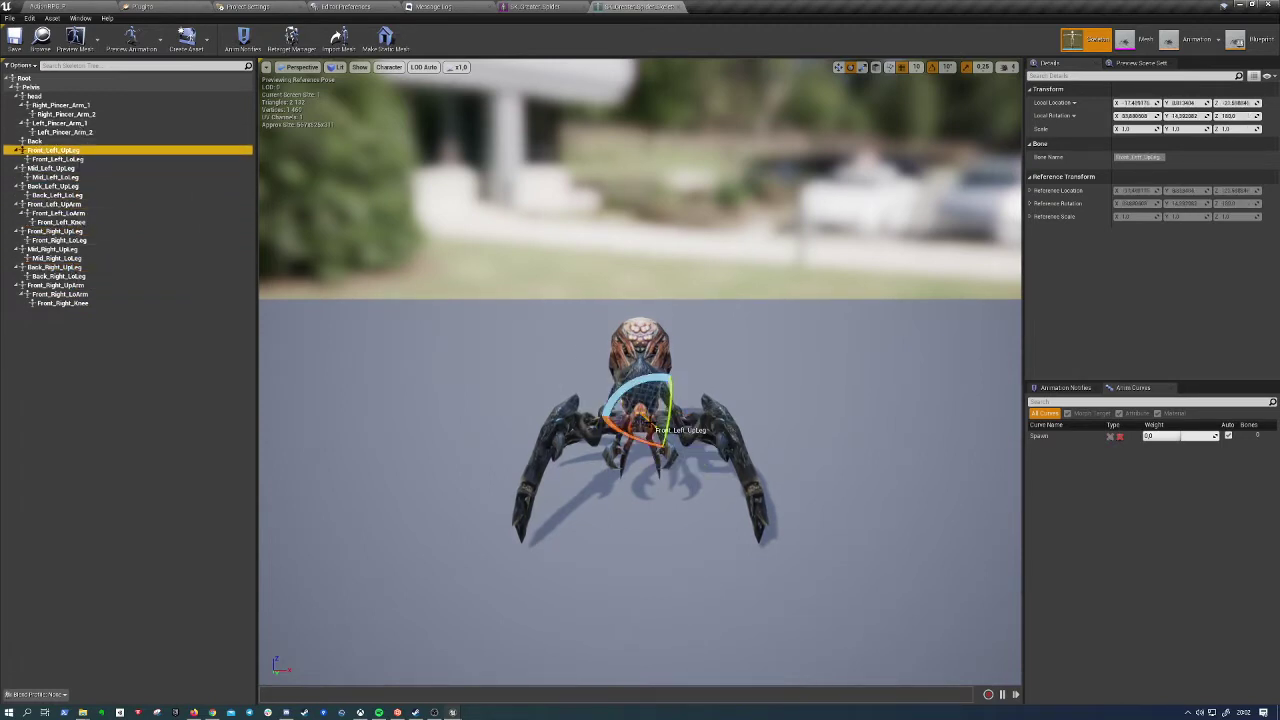
Test-move and rotate the Front_Right_LoArm bone by -60 degrees, undoing both changes
click(60, 295)
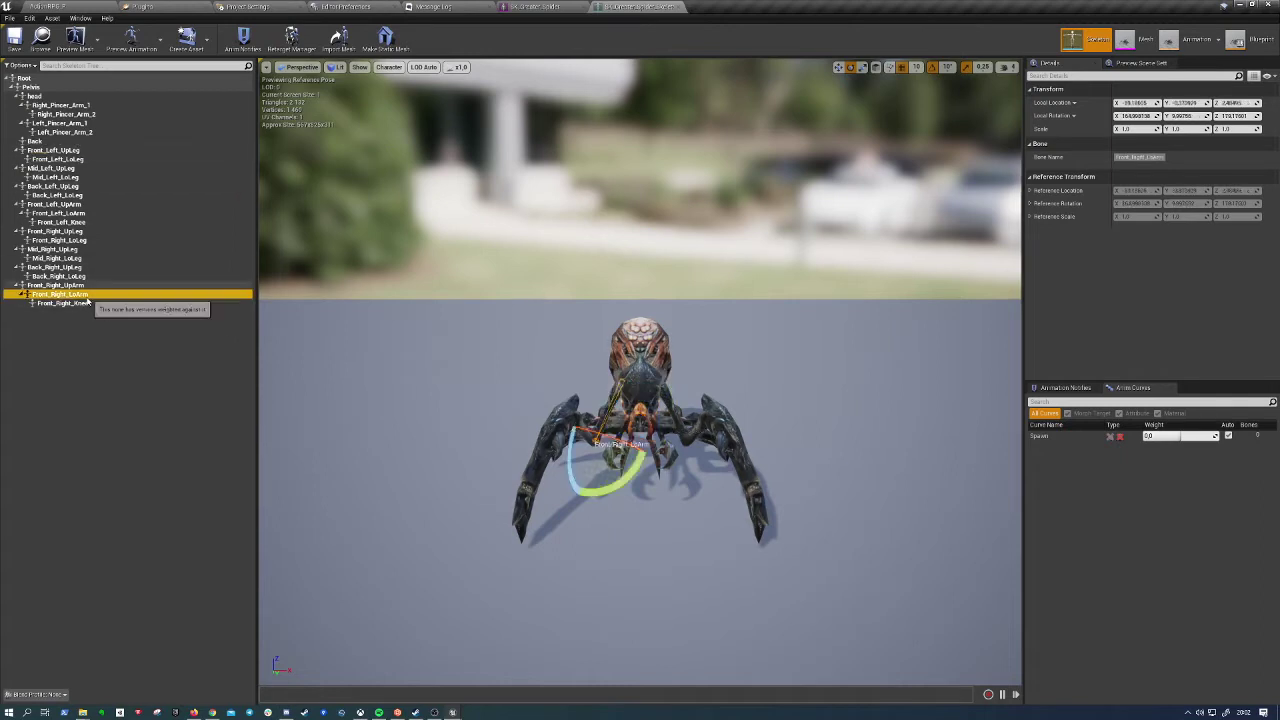
scroll(640, 420, up, 3)
key(w)
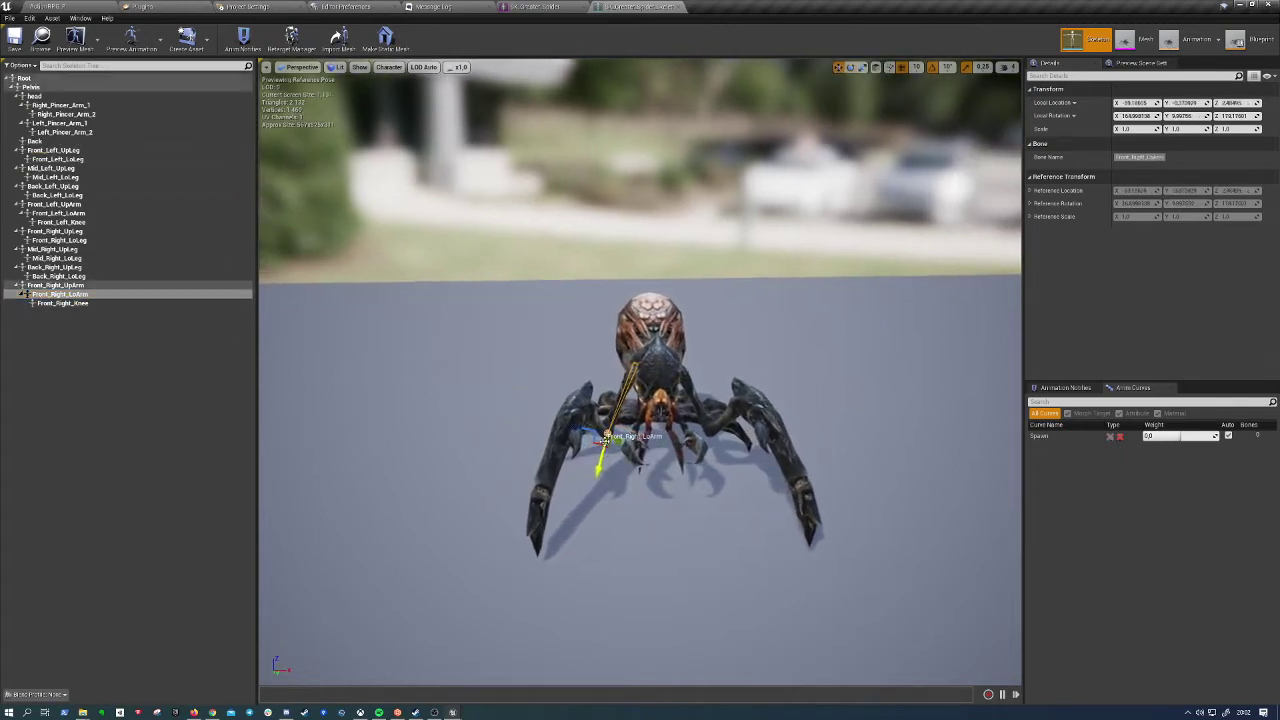
mouse_move(578, 430)
mouse_down()
mouse_move(514, 436)
mouse_move(594, 423)
mouse_up()
key(ctrl+z)
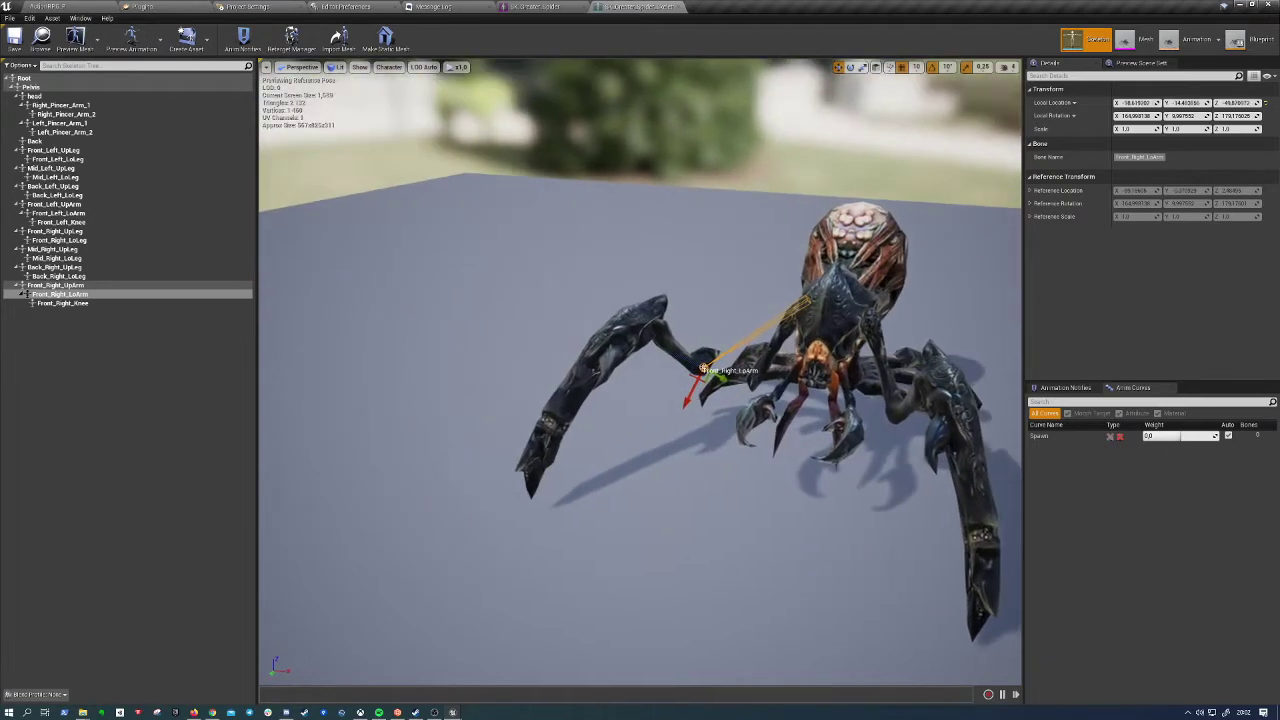
key(e)
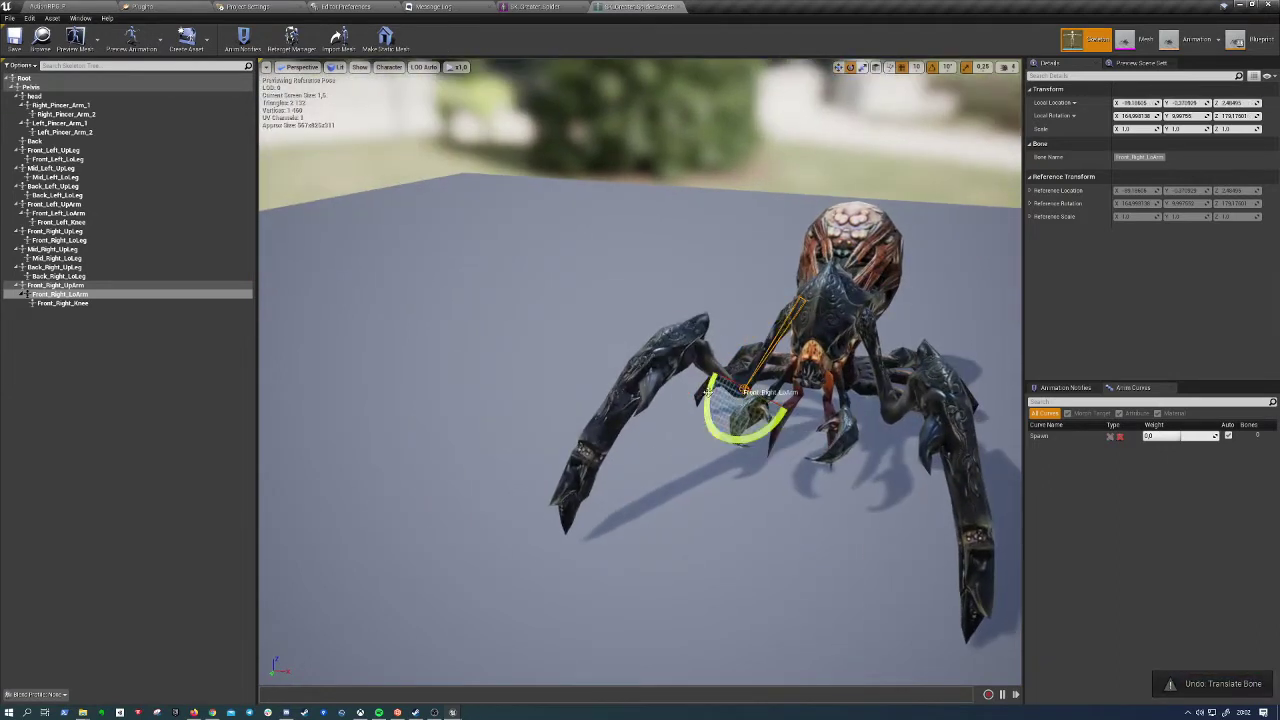
mouse_move(708, 393)
mouse_down()
mouse_move(710, 432)
mouse_move(677, 312)
mouse_up()
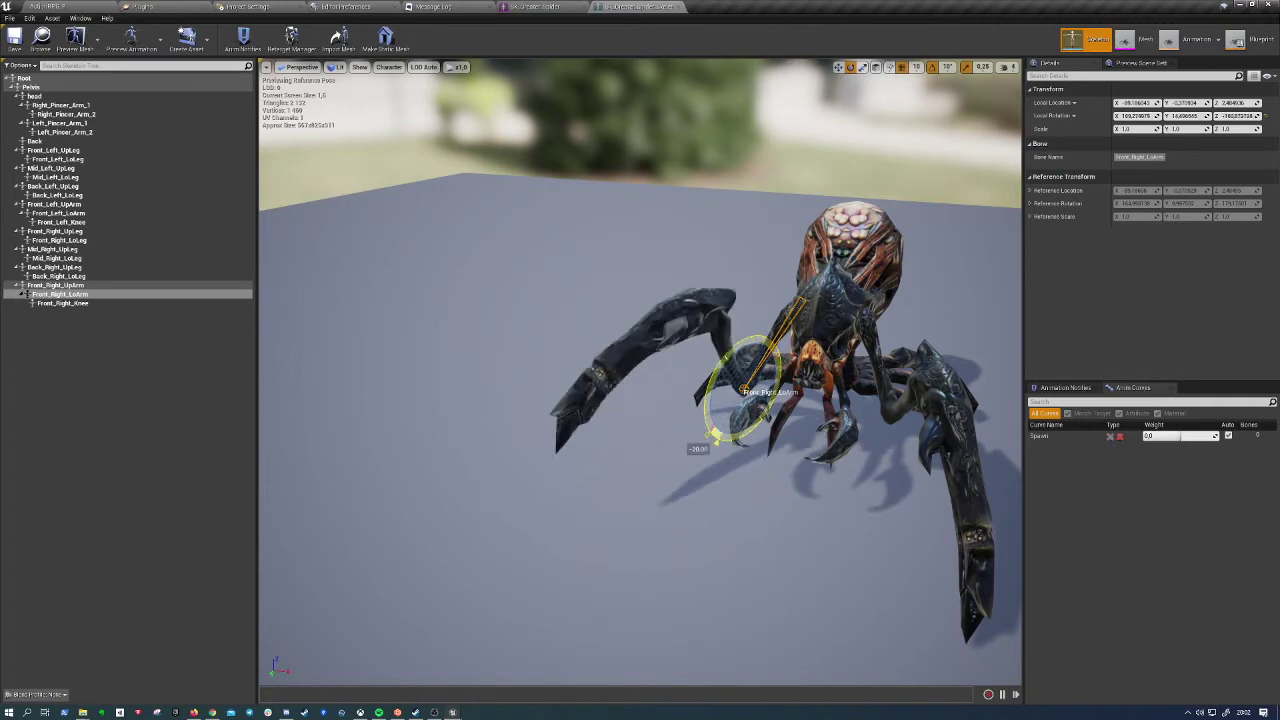
key(ctrl+z)
Reframe the spider view and go back to the main level editor
key(f)
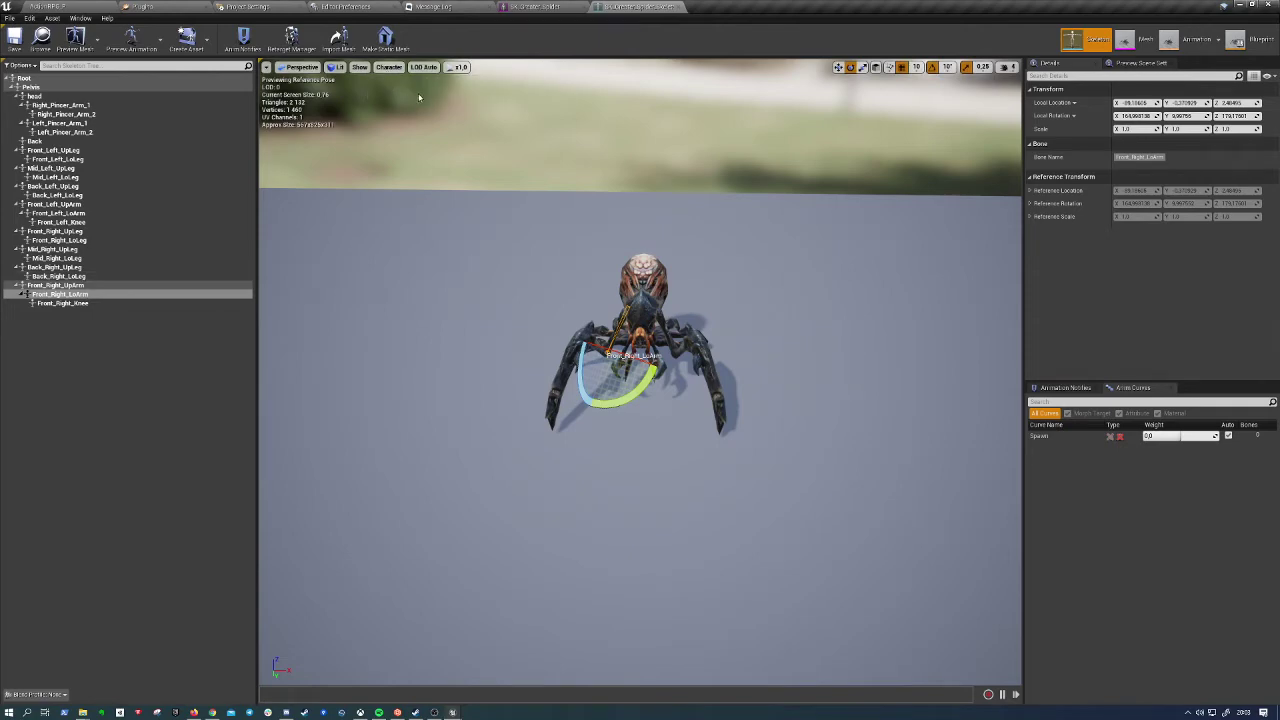
click(519, 5)
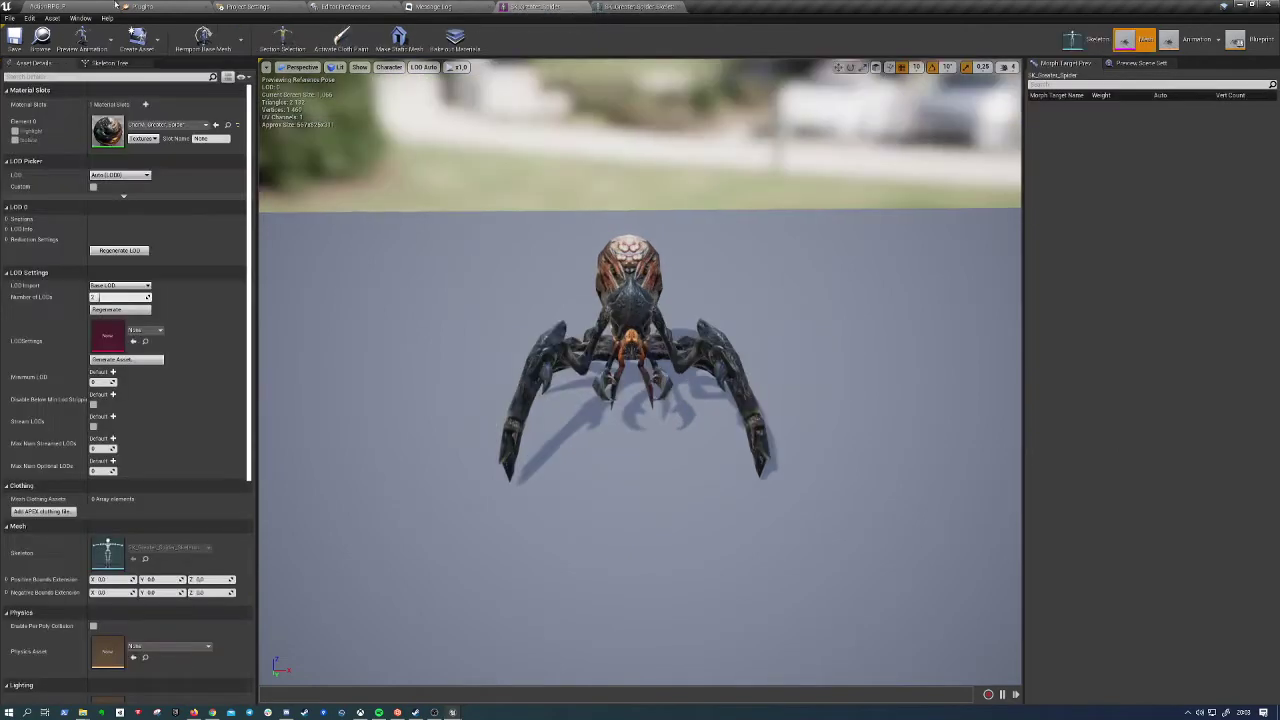
click(41, 40)
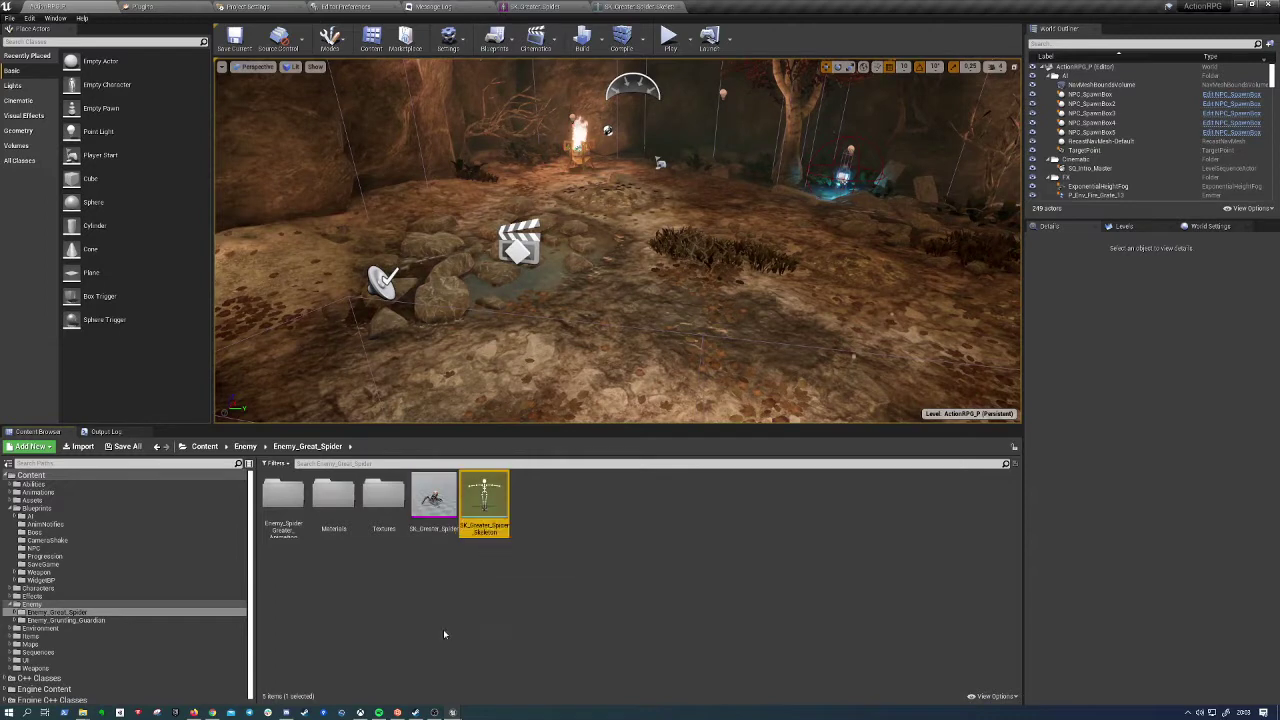
Look through the spider's Textures, Materials and animations folders, selecting an attack animation
double_click(387, 515)
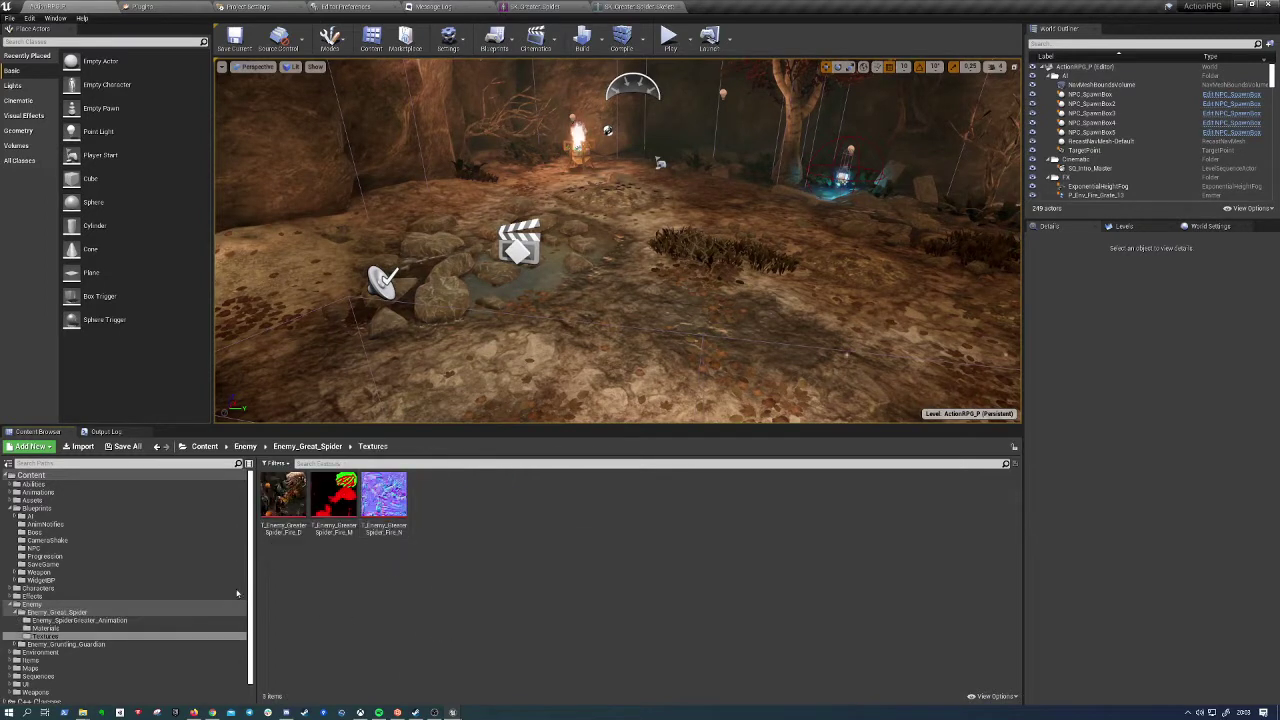
click(55, 627)
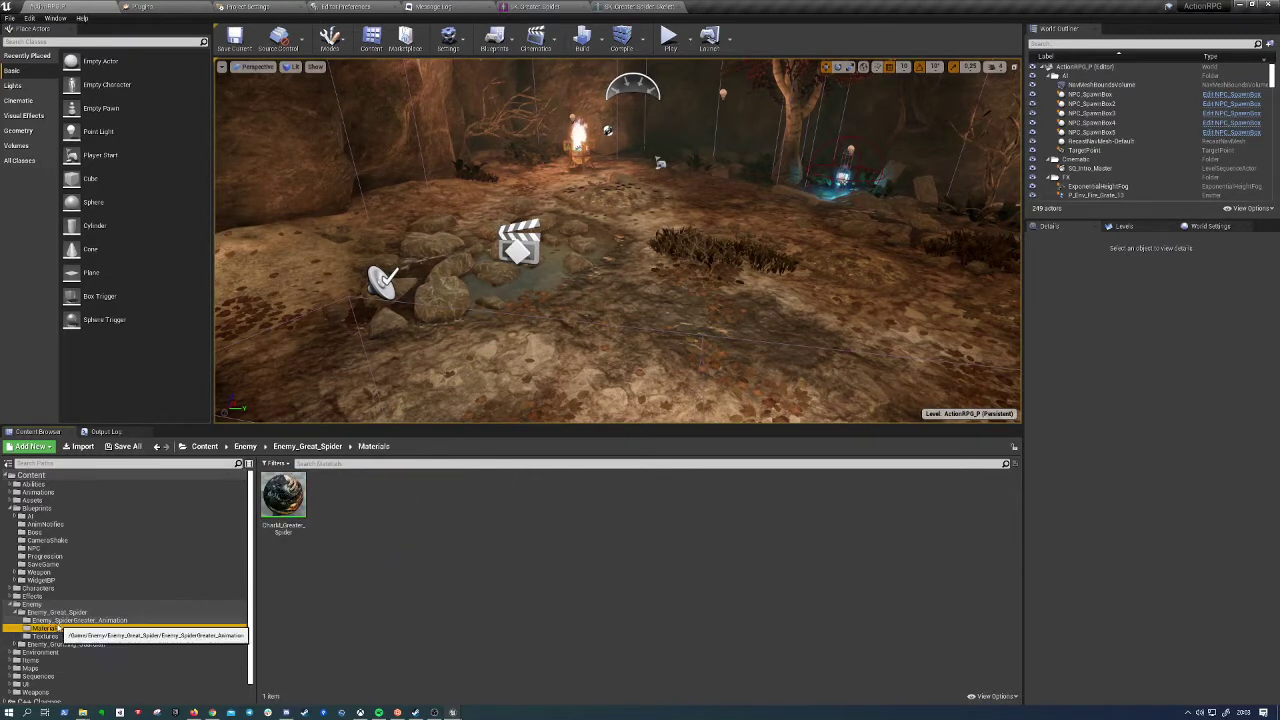
click(59, 620)
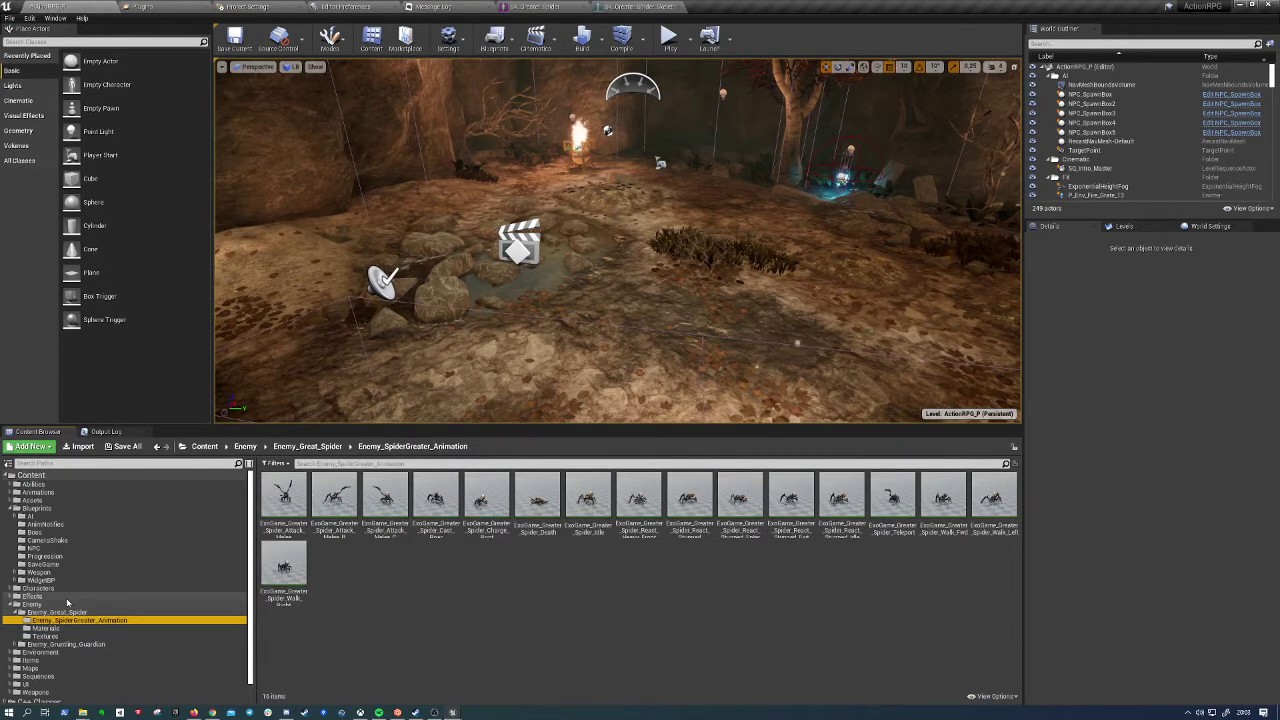
click(284, 495)
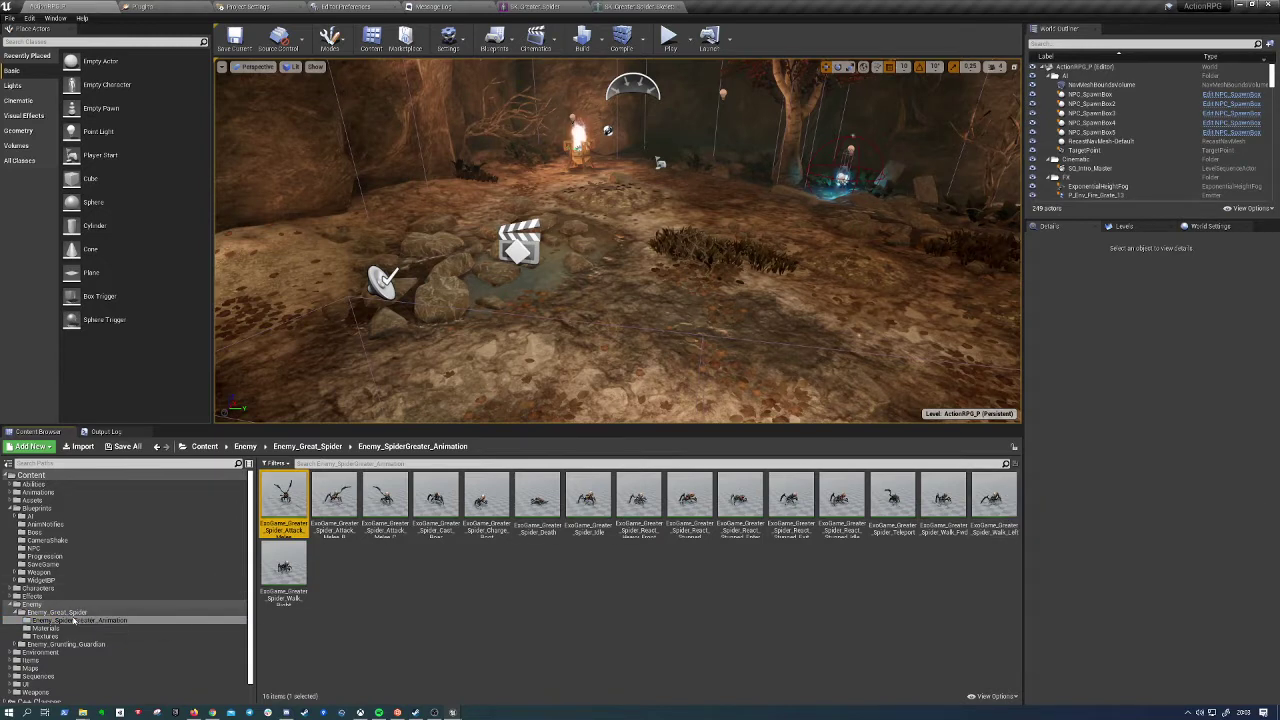
click(57, 612)
Navigate from Content to Enemy > Enemy_Great_Spider, select SK_Greater_Spider and check the animations folder
click(32, 475)
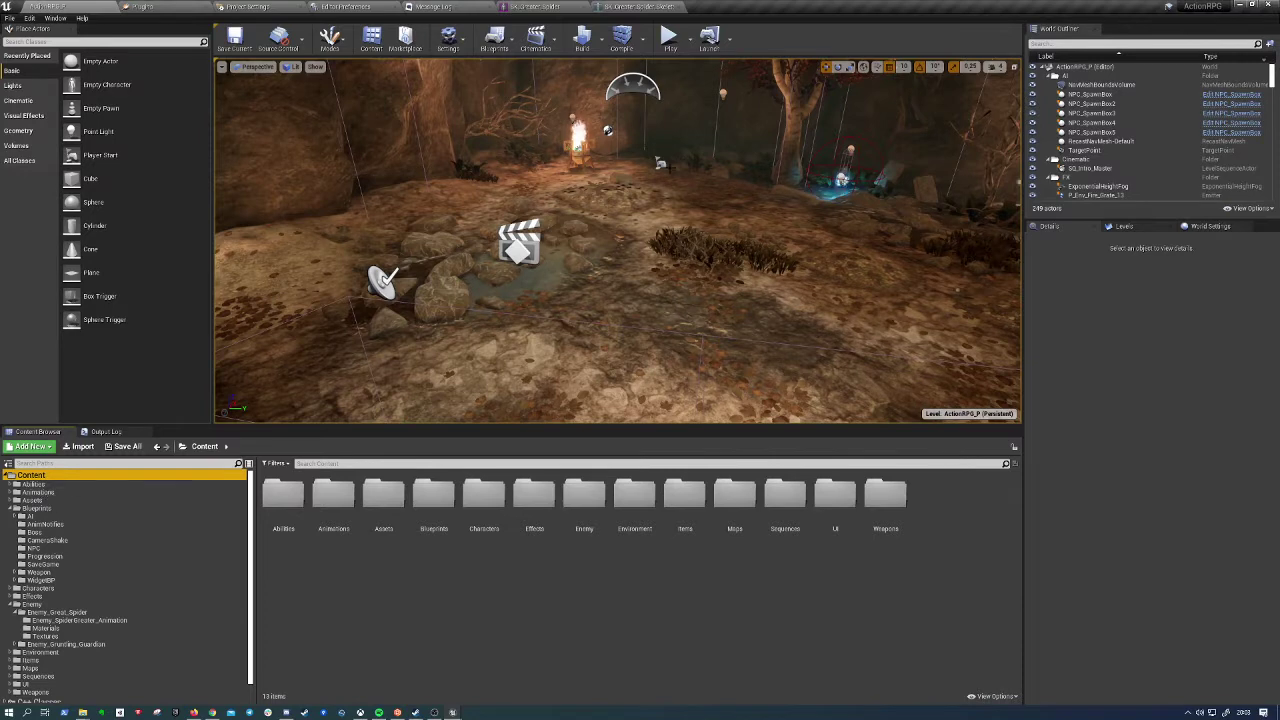
click(32, 604)
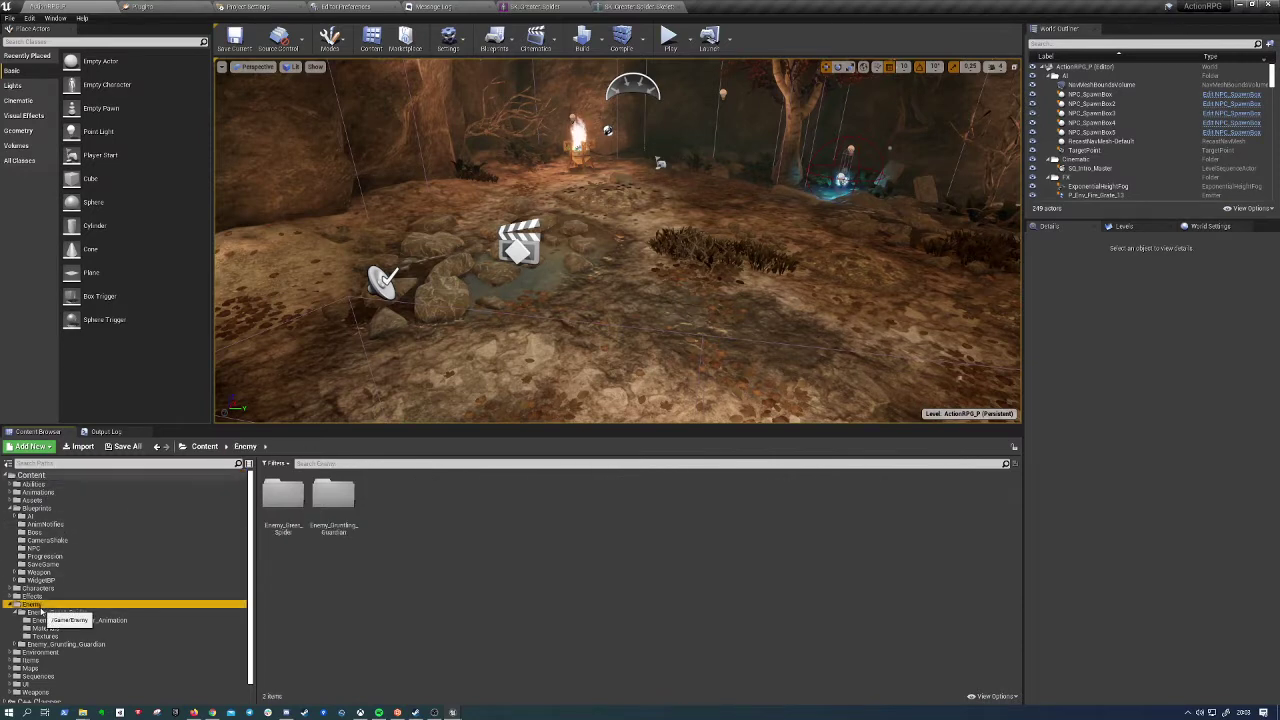
click(50, 612)
click(418, 526)
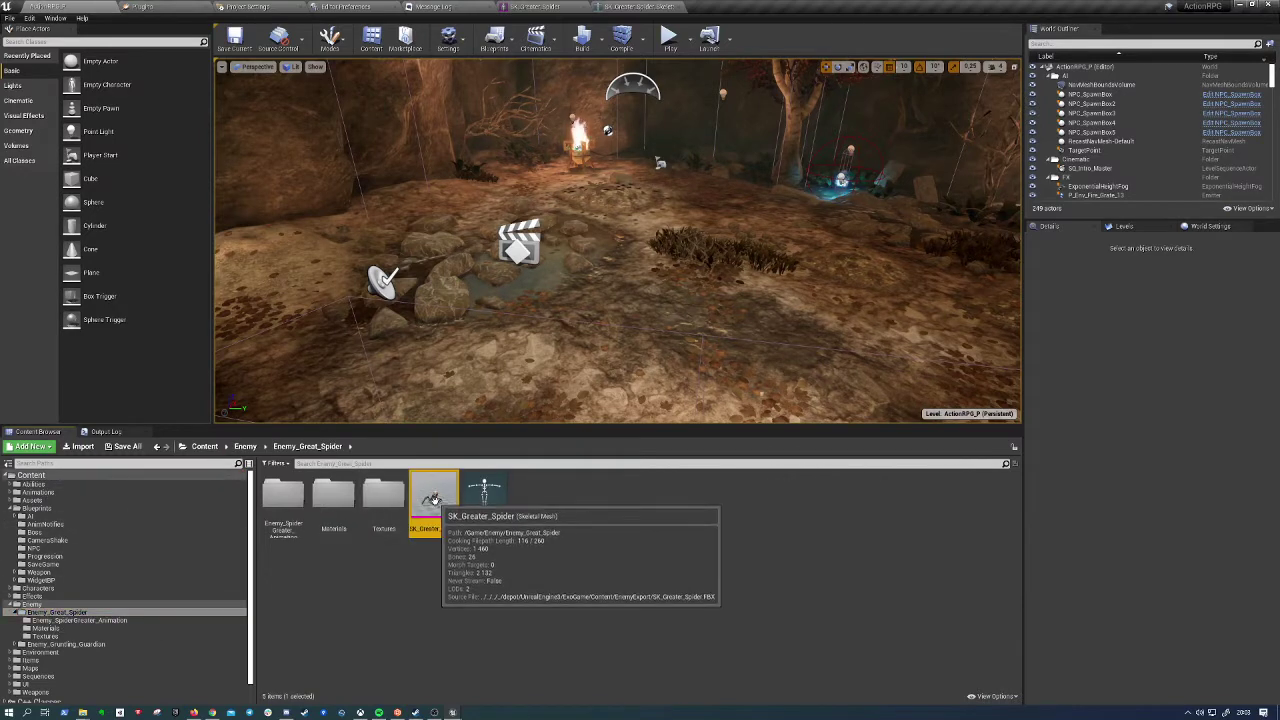
click(45, 620)
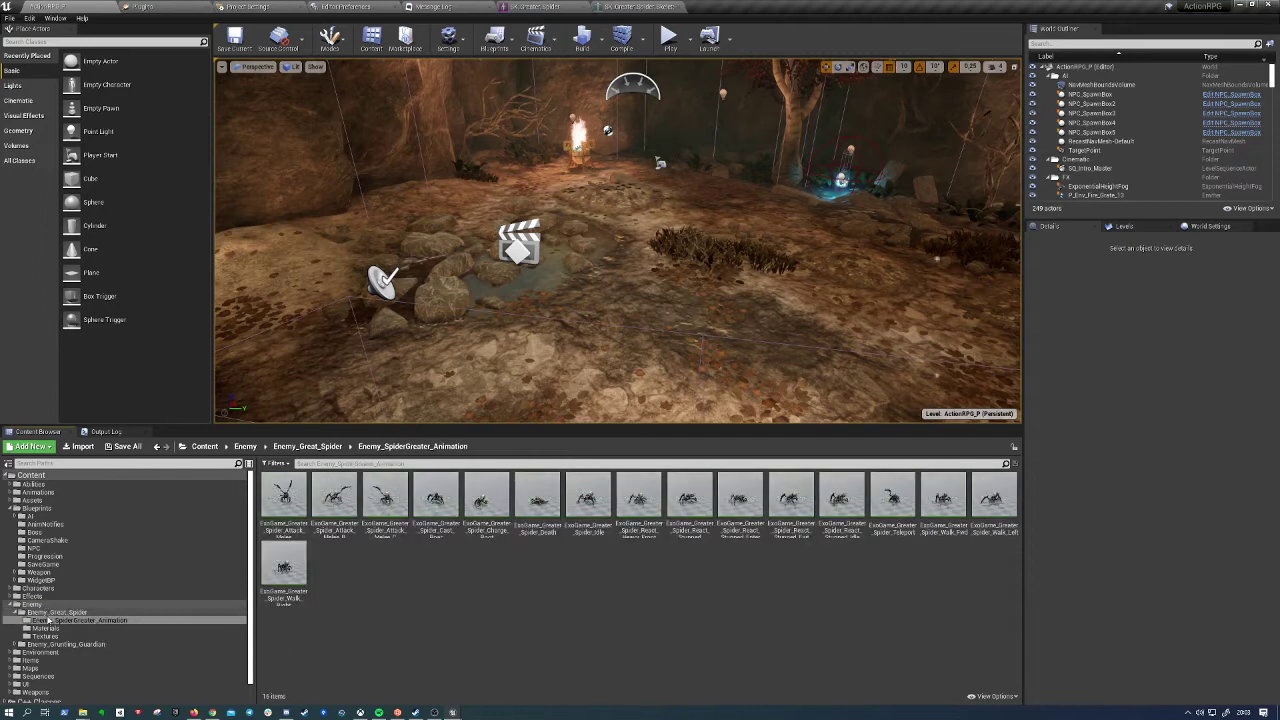
click(45, 613)
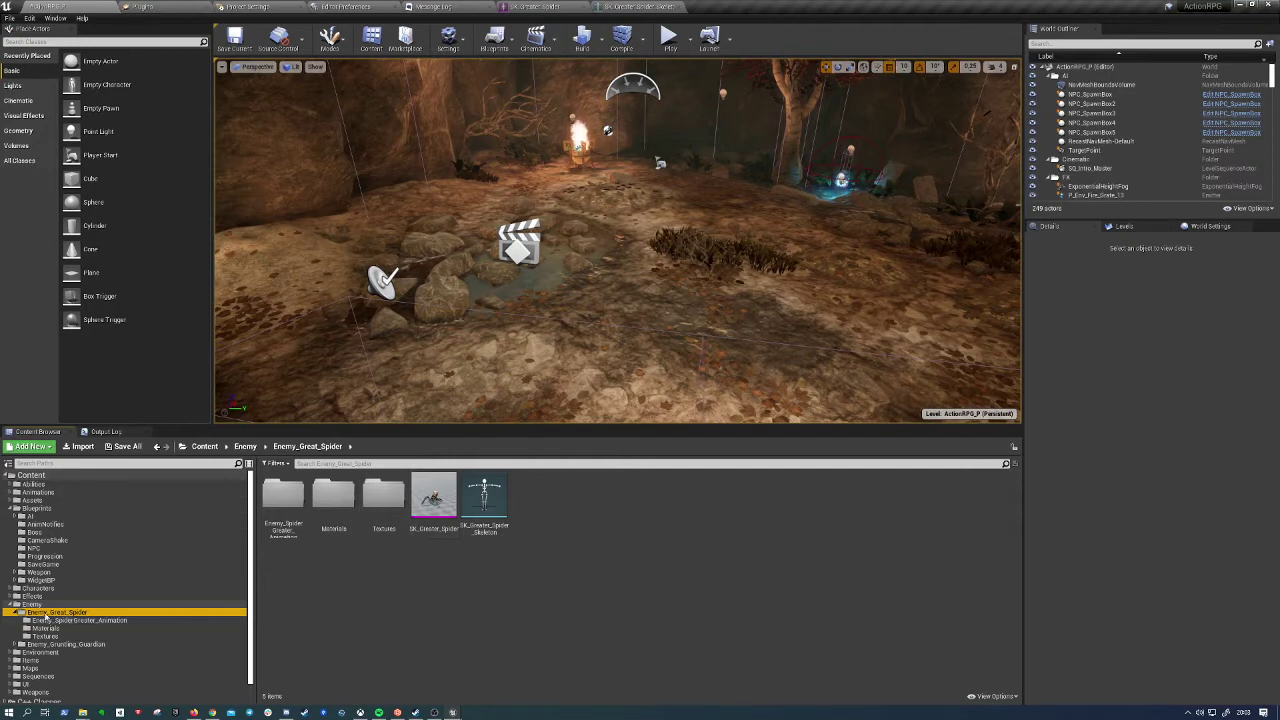
Choose Migrate... on the Enemy_Great_Spider folder after peeking at the mesh's actions
right_click(42, 613)
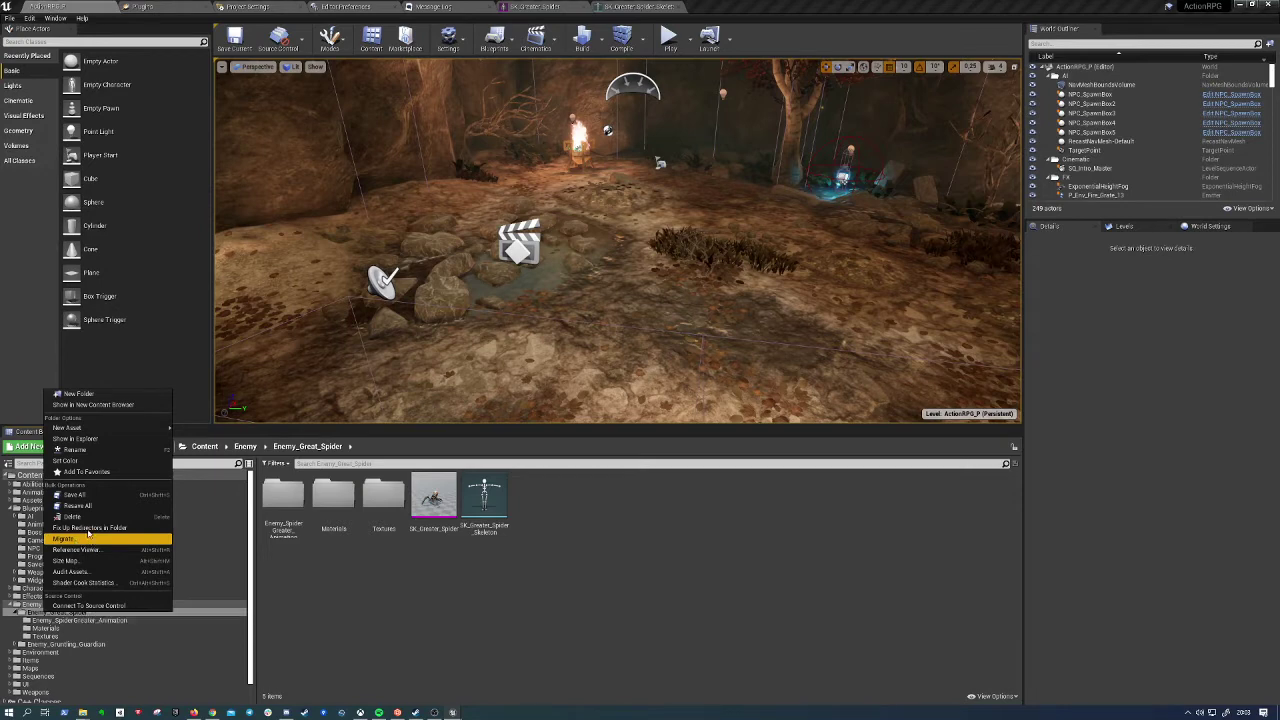
right_click(428, 500)
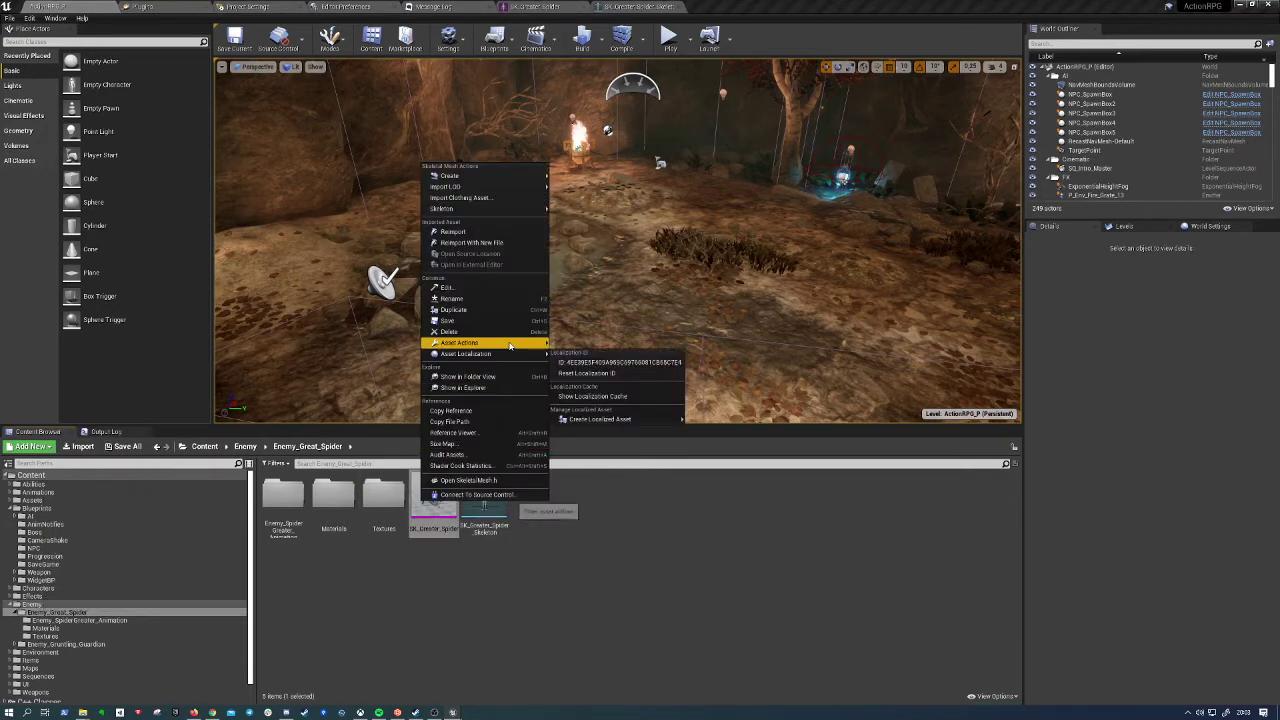
mouse_move(503, 345)
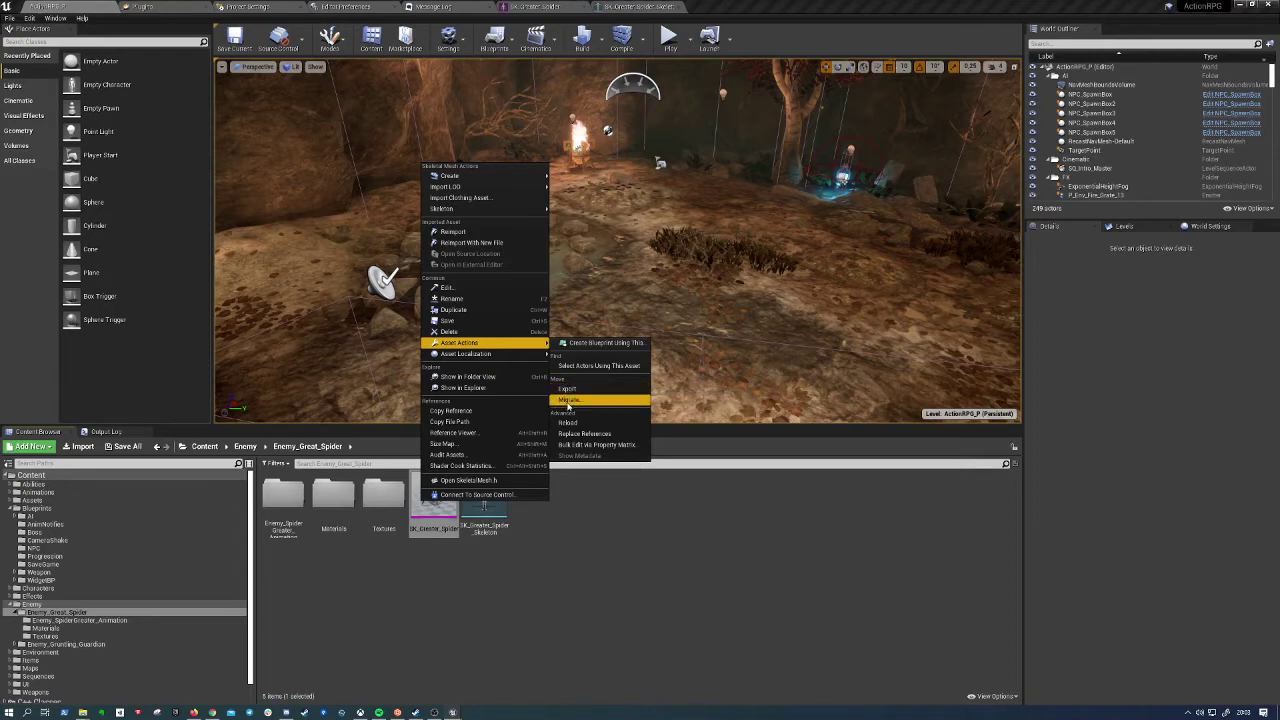
click(80, 612)
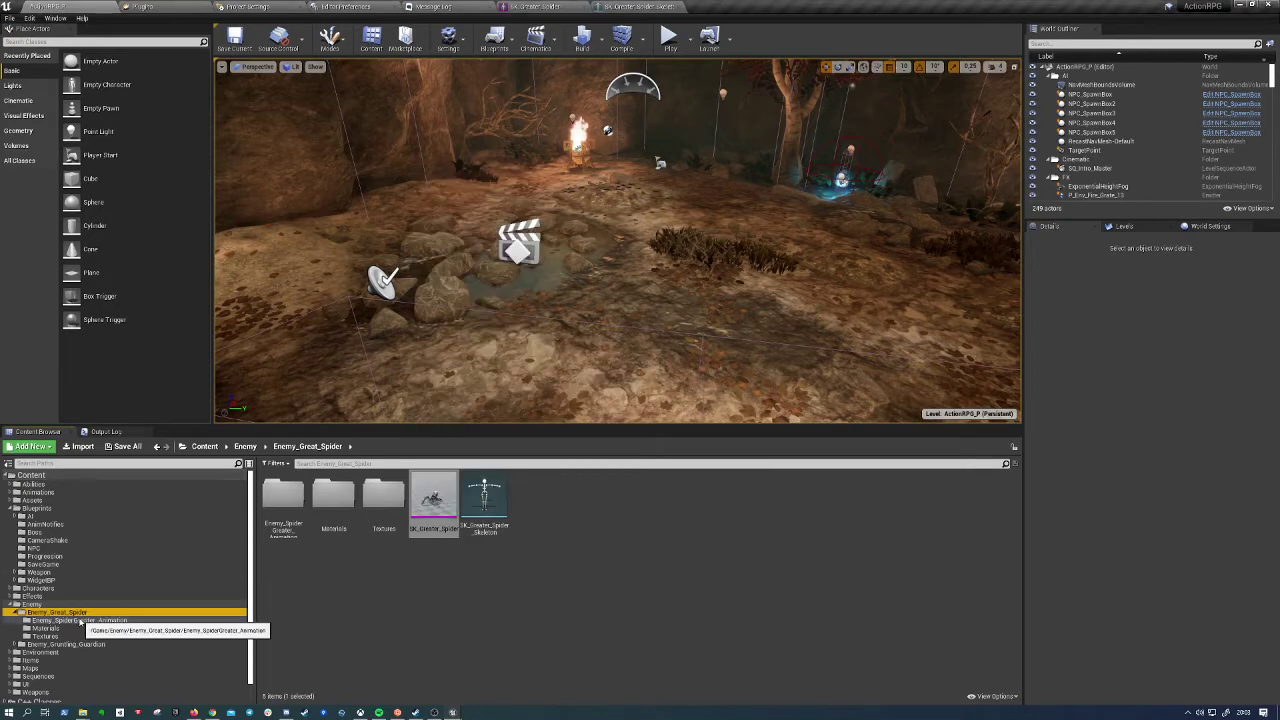
right_click(82, 612)
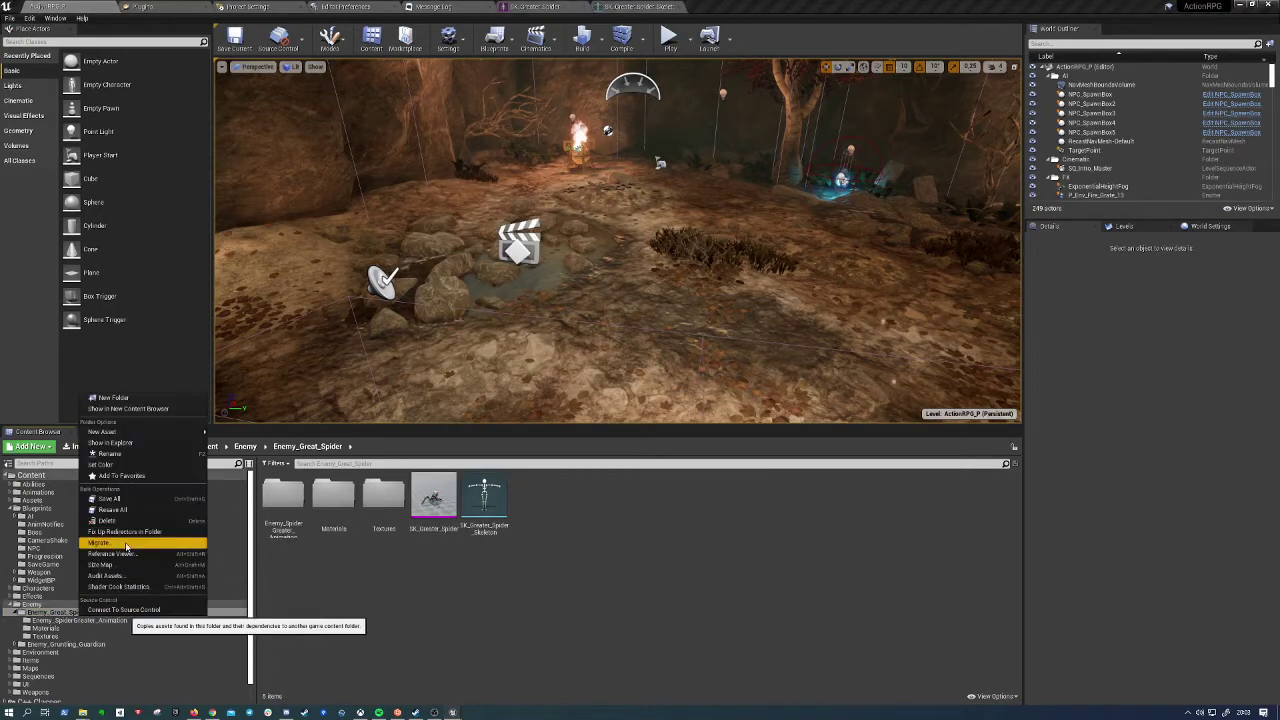
click(127, 545)
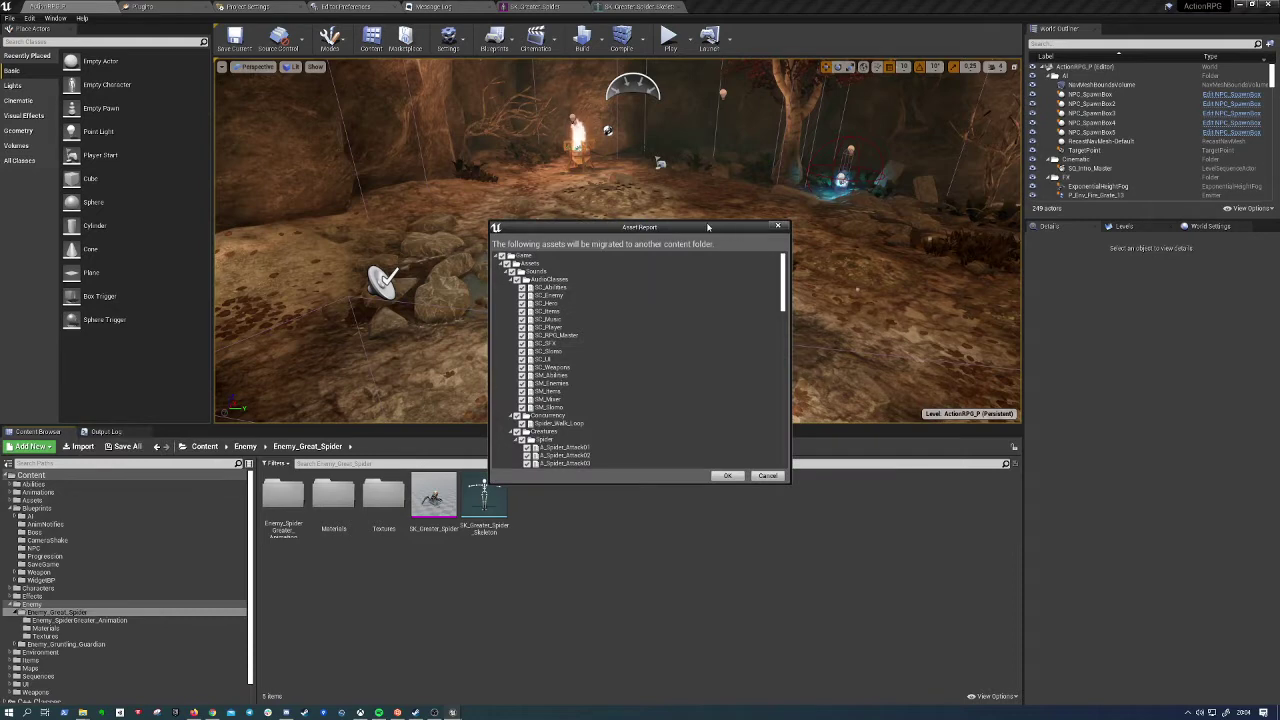
Enlarge the Asset Report dialog and collapse its Sounds, Blueprints and Effects groups
drag(703, 222, 700, 91)
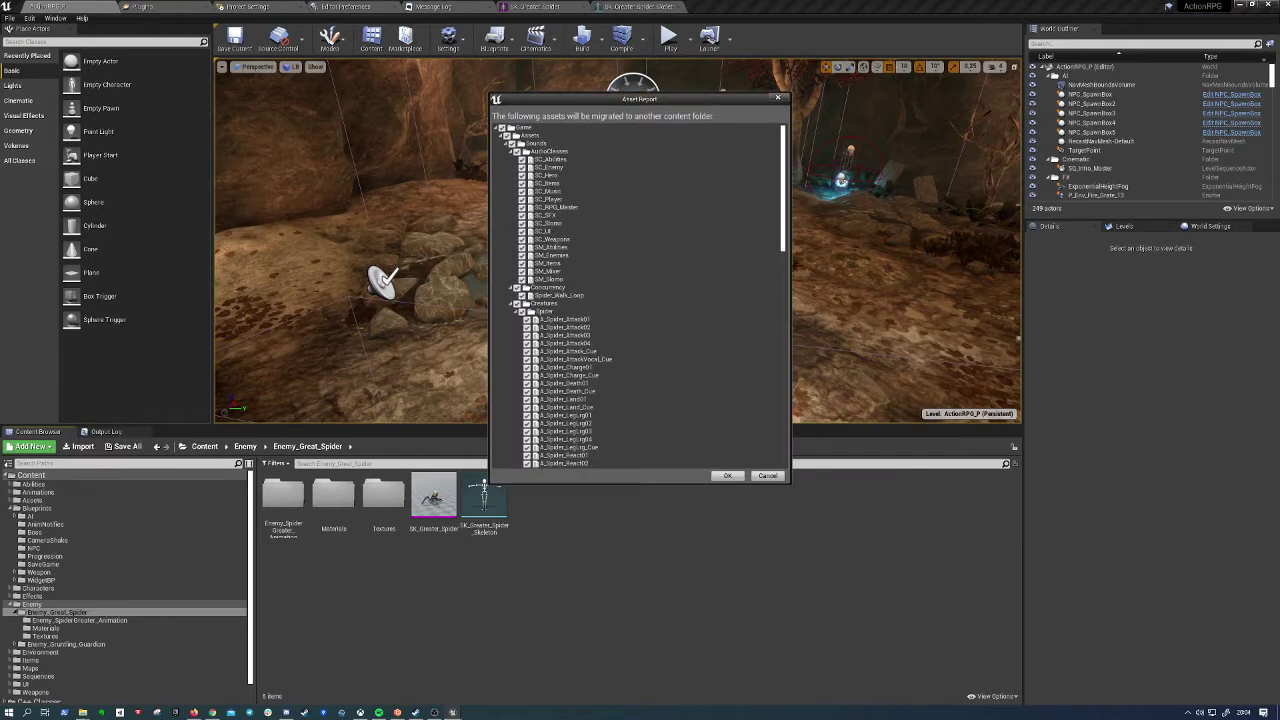
drag(790, 268, 985, 268)
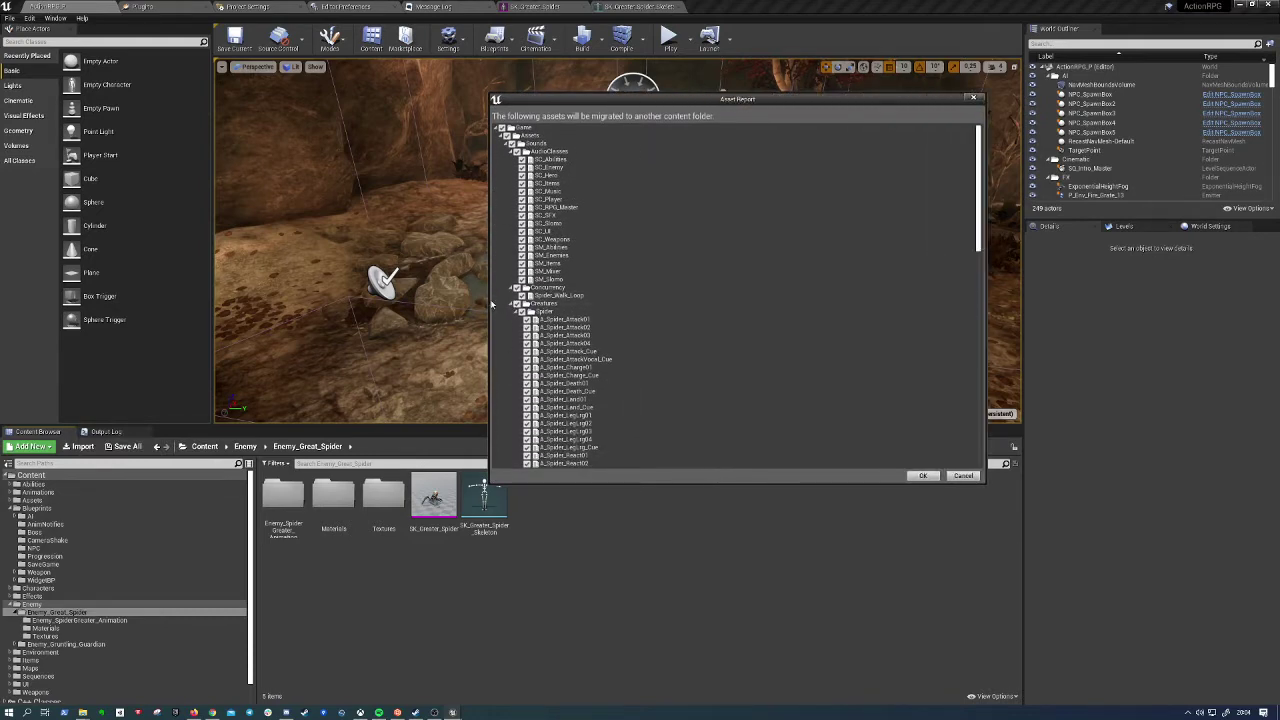
drag(489, 303, 383, 303)
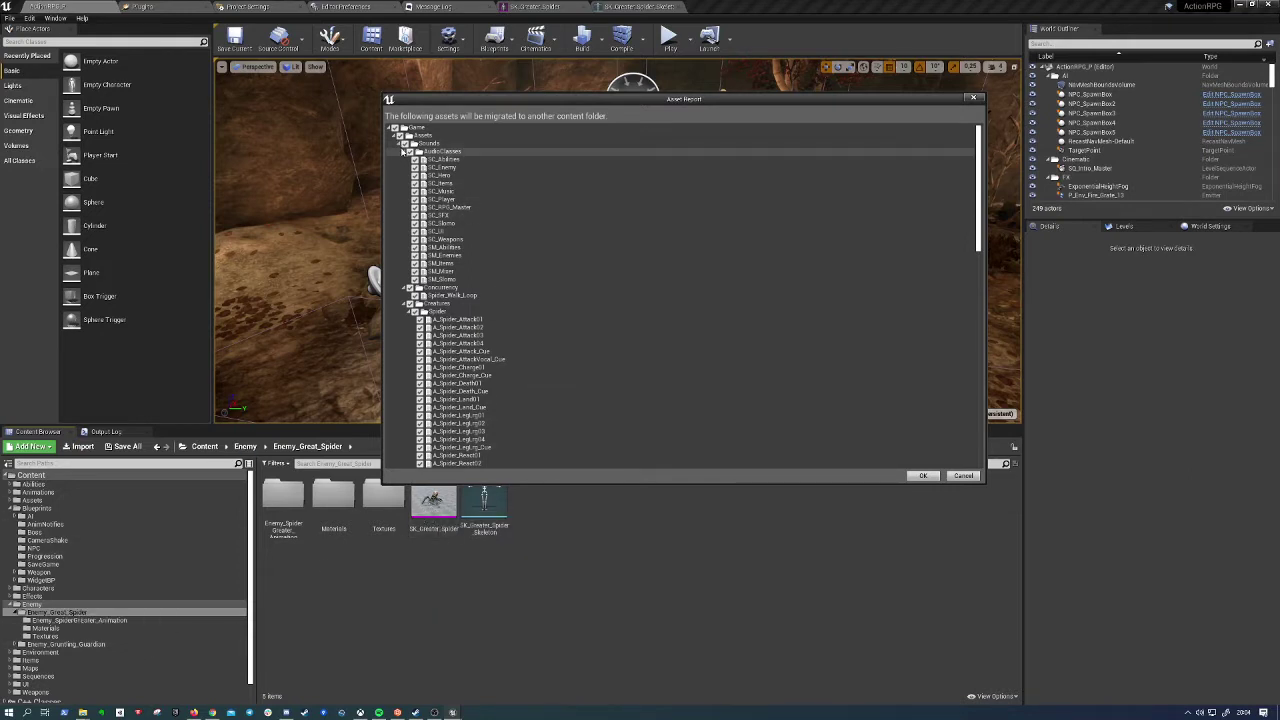
click(396, 143)
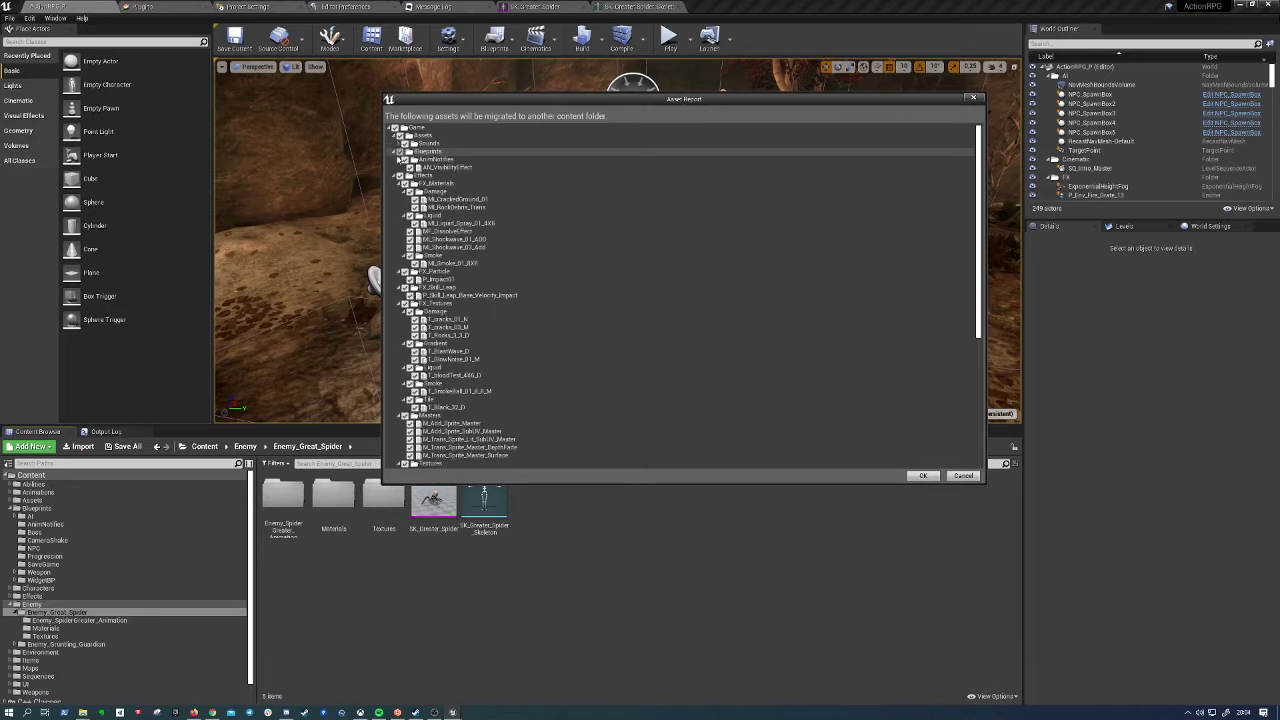
click(395, 151)
click(395, 159)
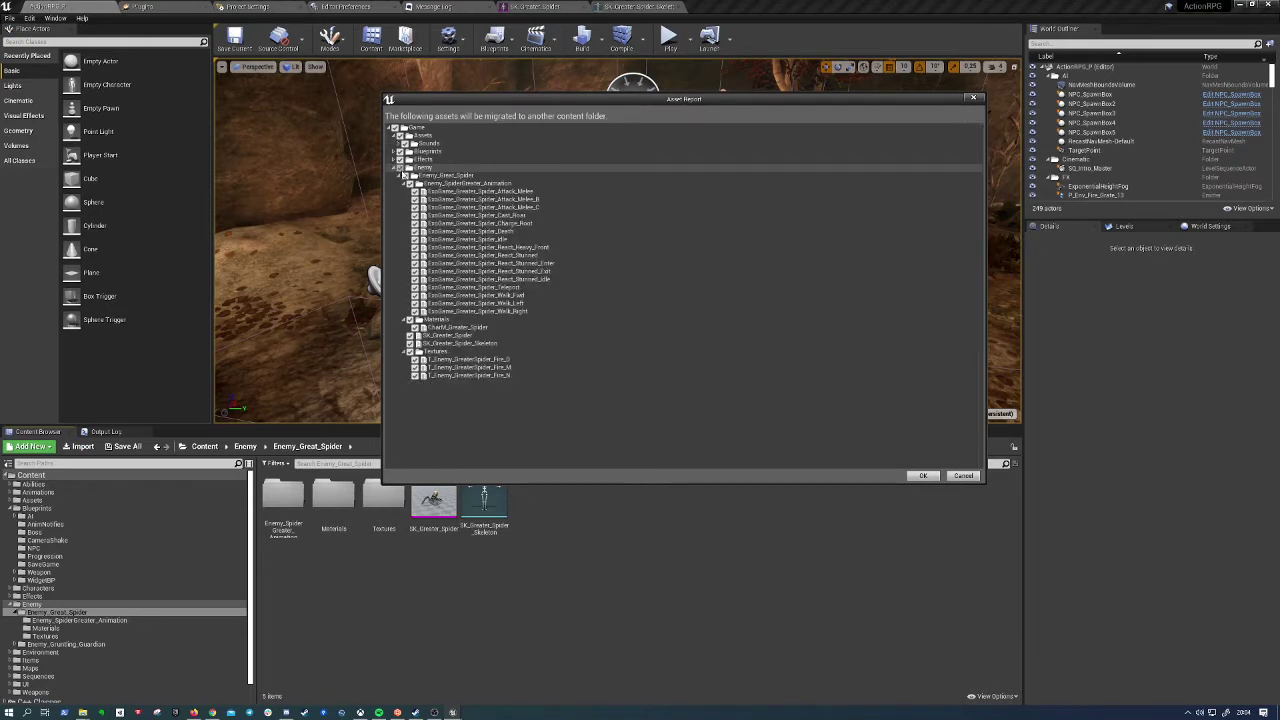
click(428, 168)
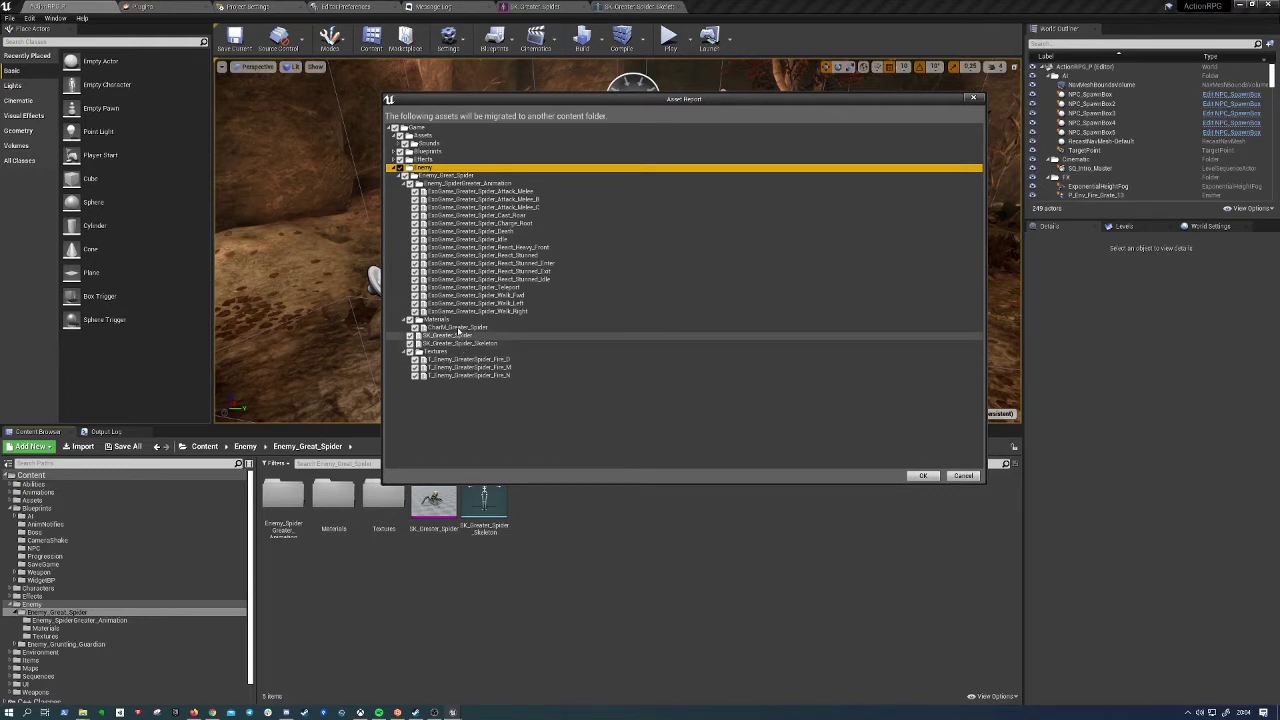
Inspect the Effects, Blueprints and Sounds groups, leaving Sounds included in the migration
click(391, 160)
click(393, 160)
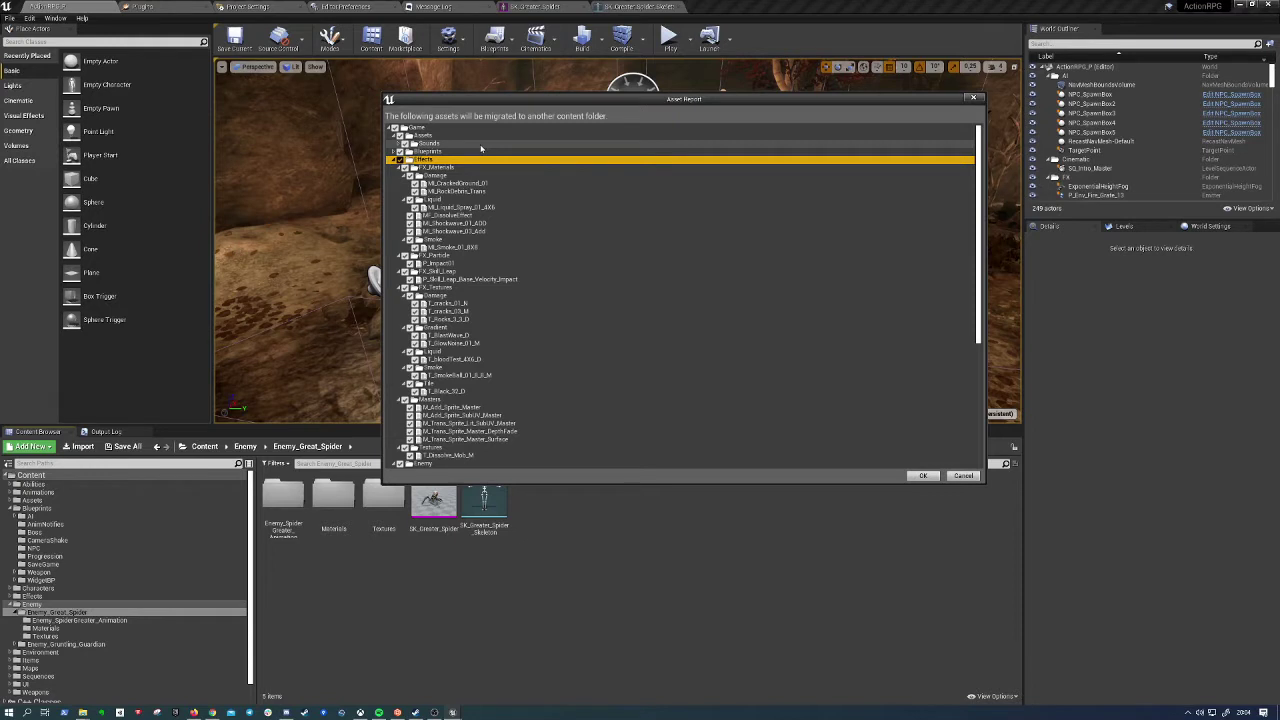
click(404, 167)
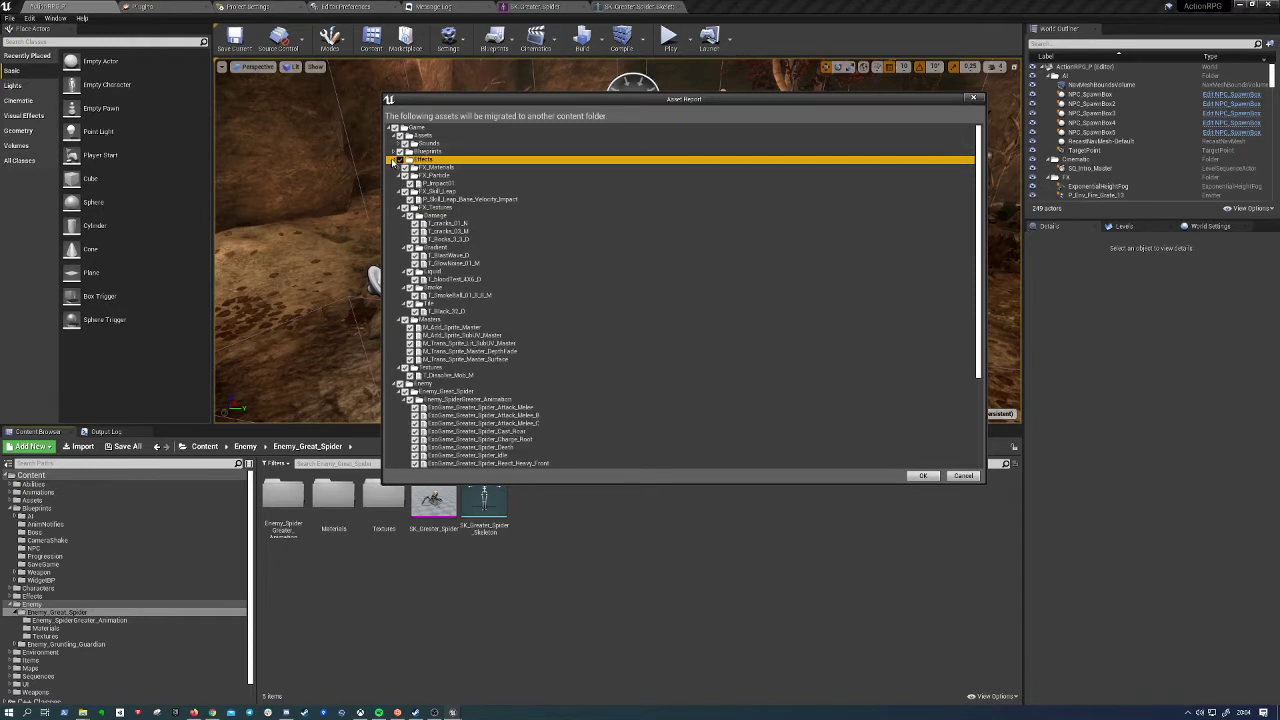
click(393, 160)
click(393, 151)
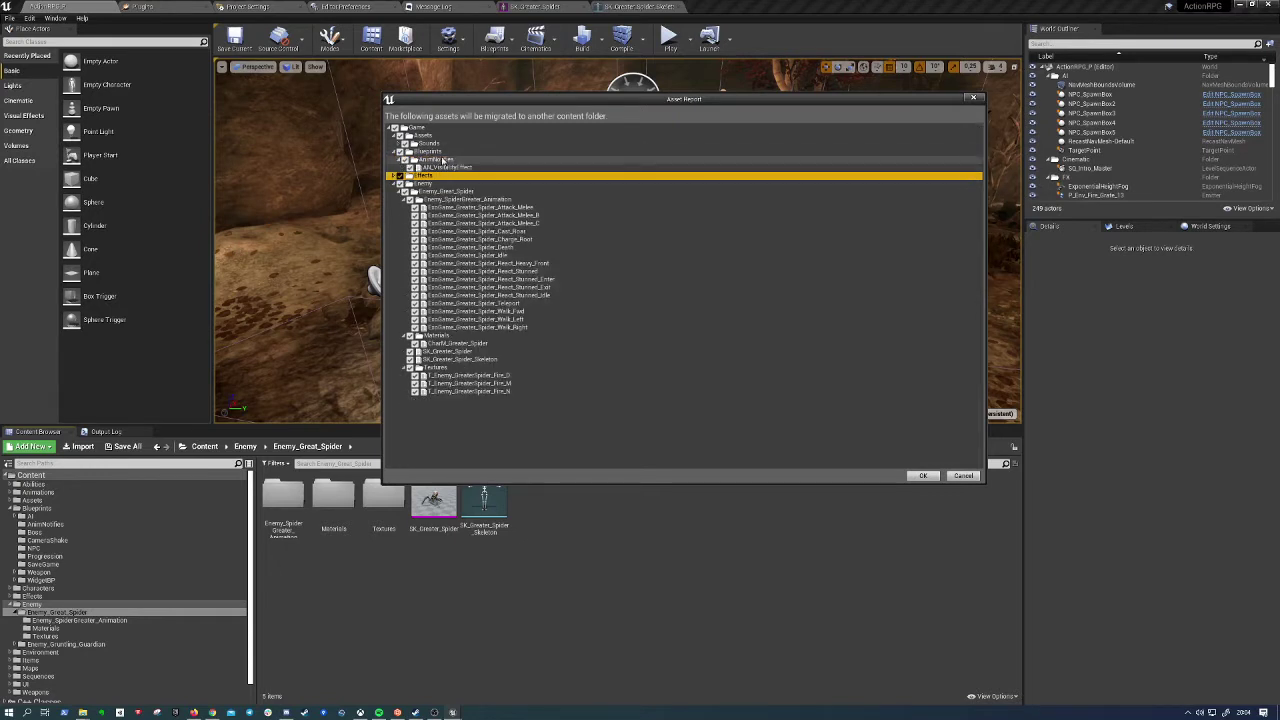
click(393, 151)
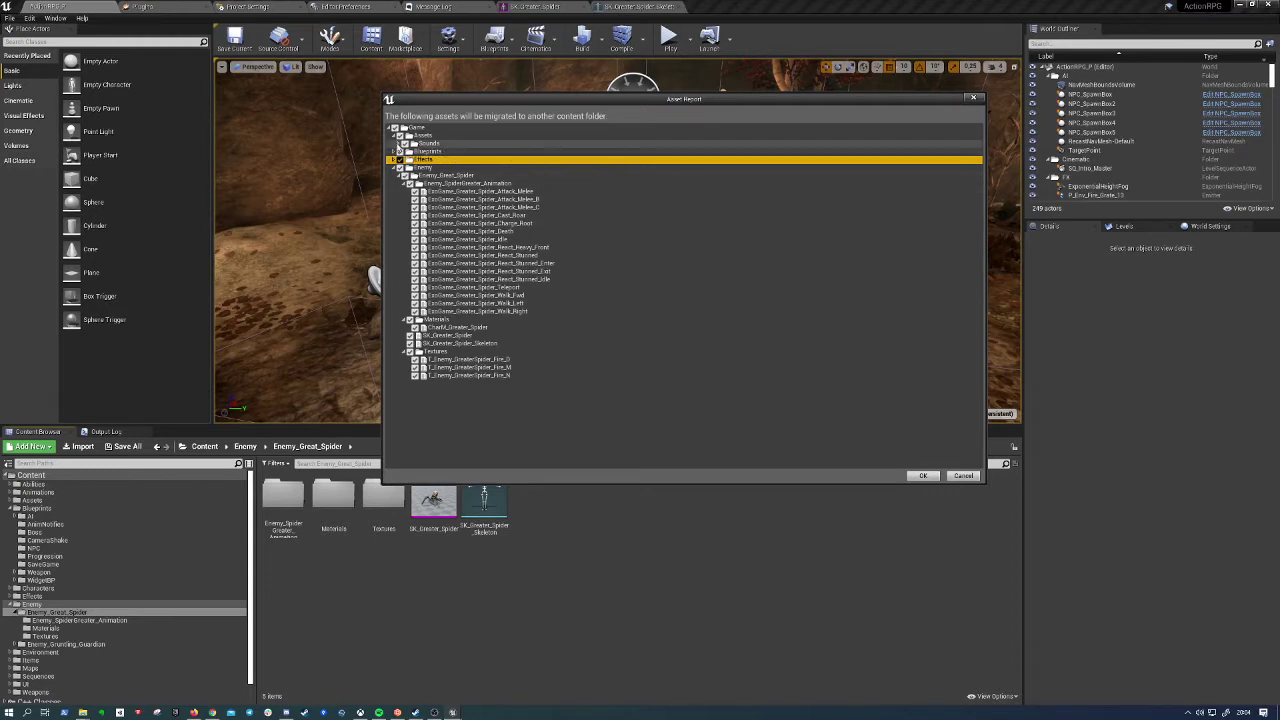
click(402, 144)
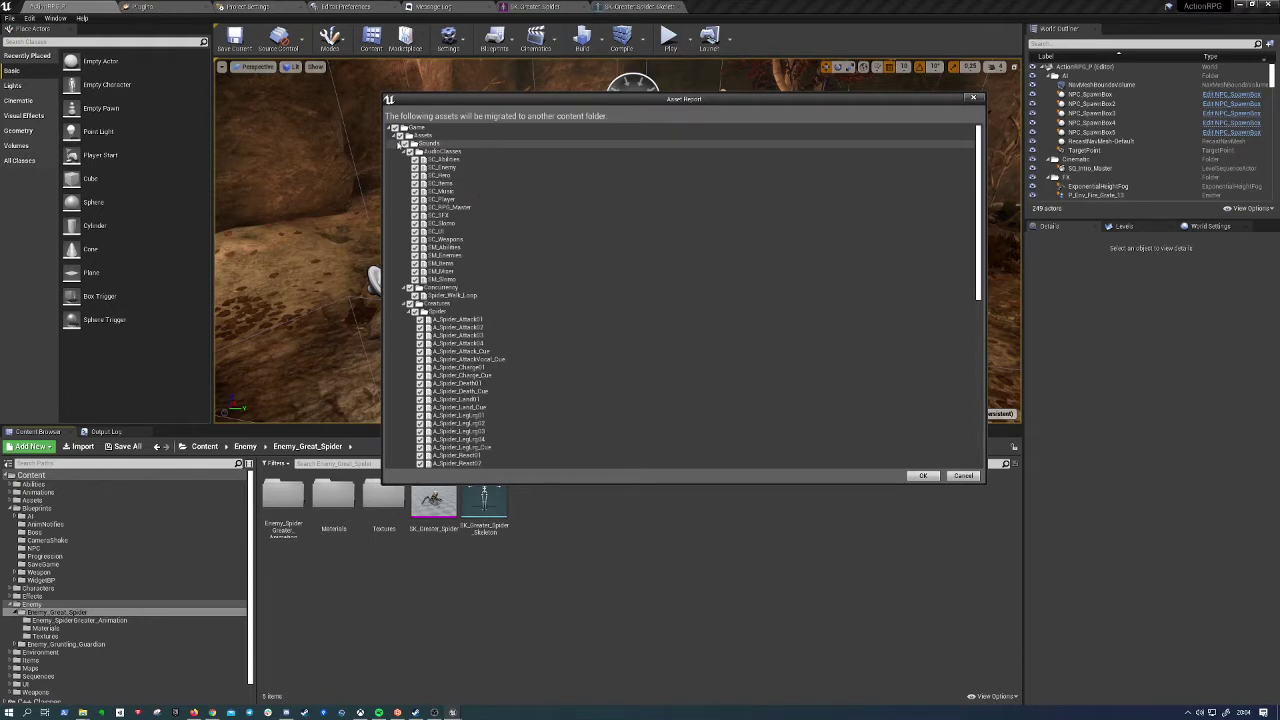
click(402, 144)
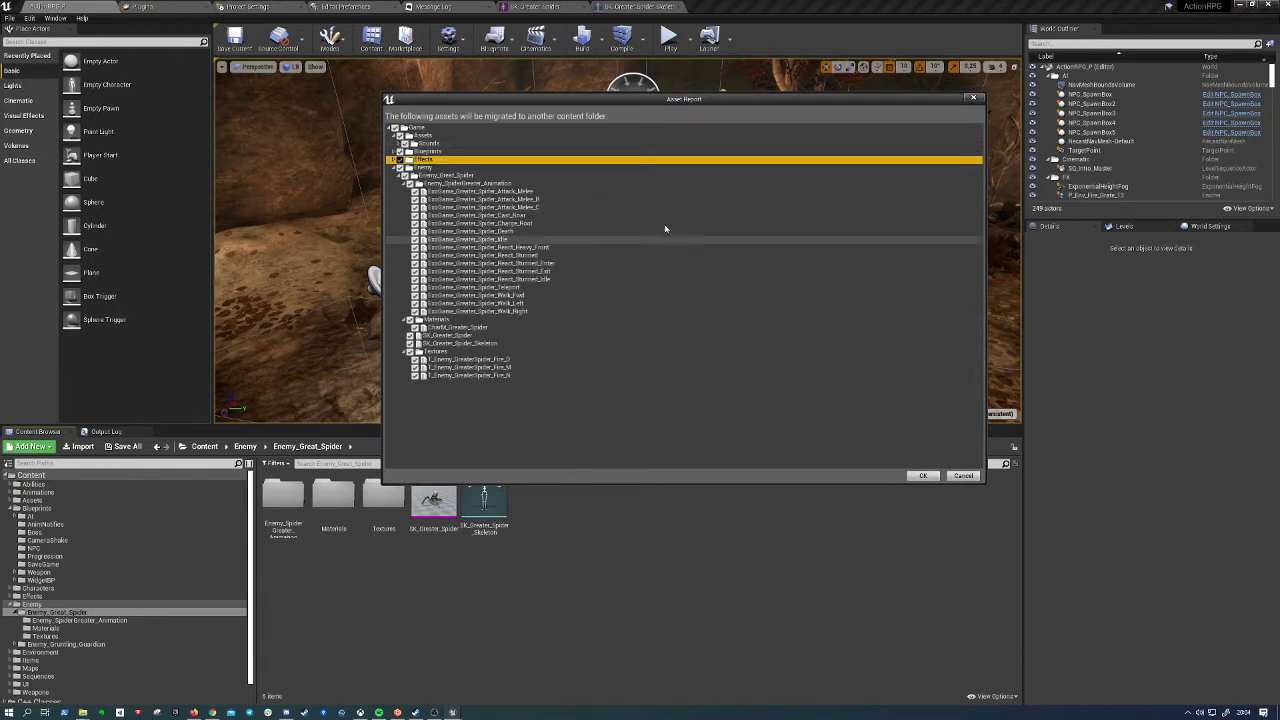
click(405, 144)
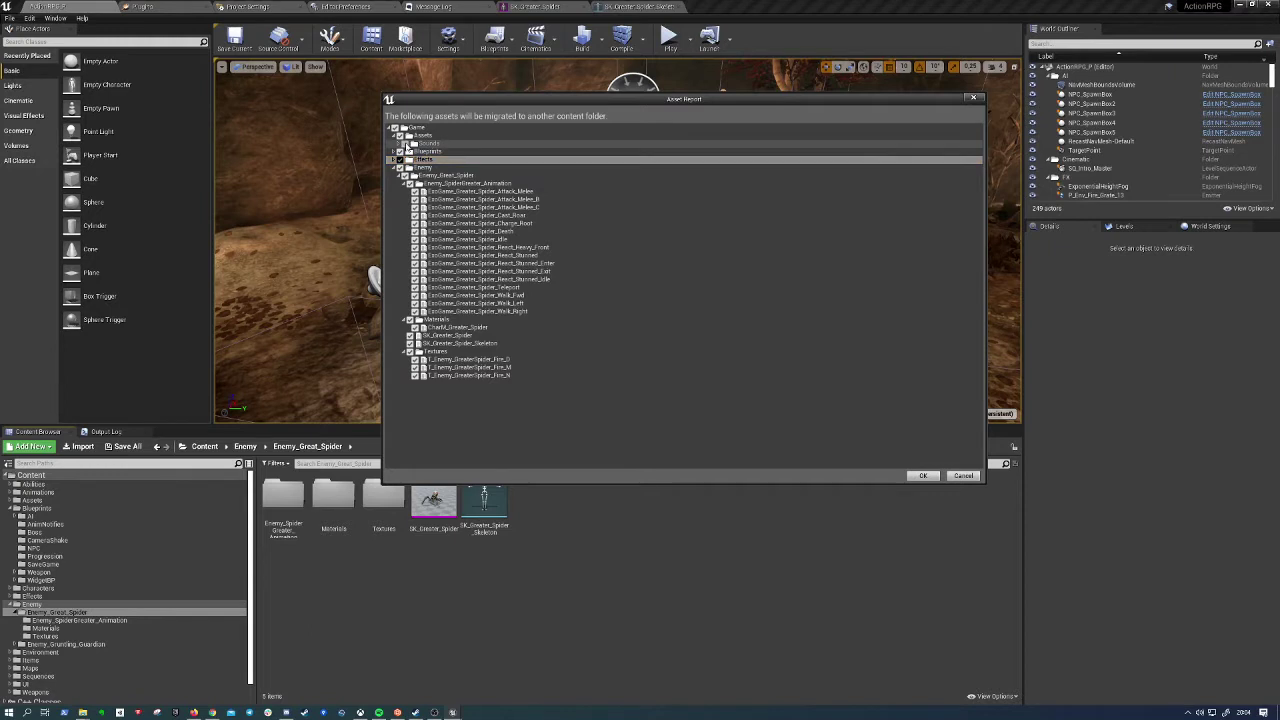
click(405, 144)
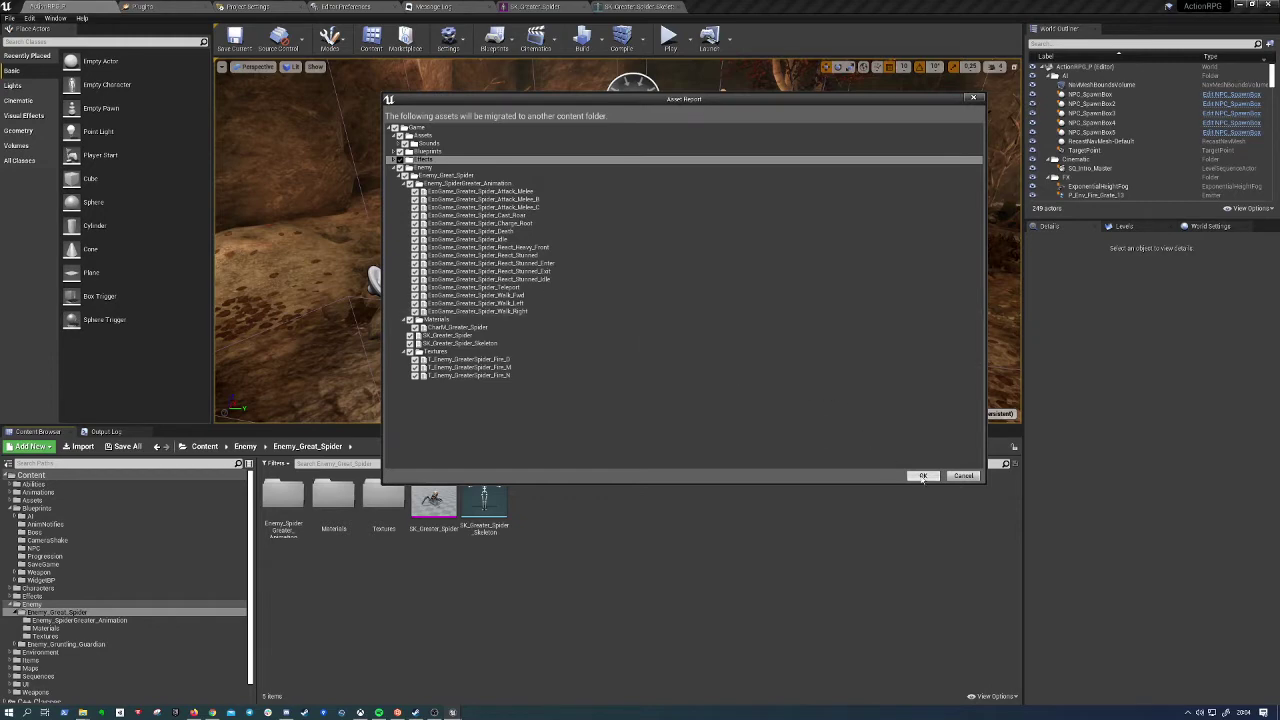
Accept the asset list and choose Projects > TKGames > TKGames > Content as the destination
click(911, 476)
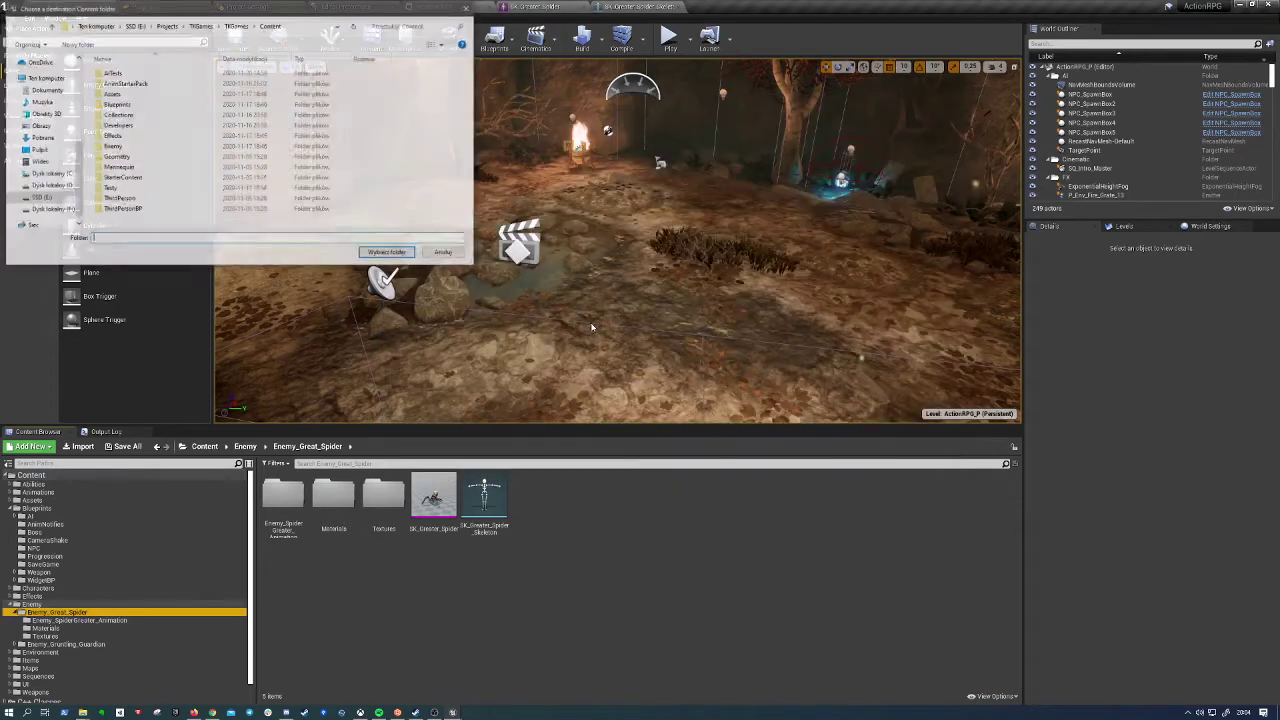
drag(265, 3, 556, 171)
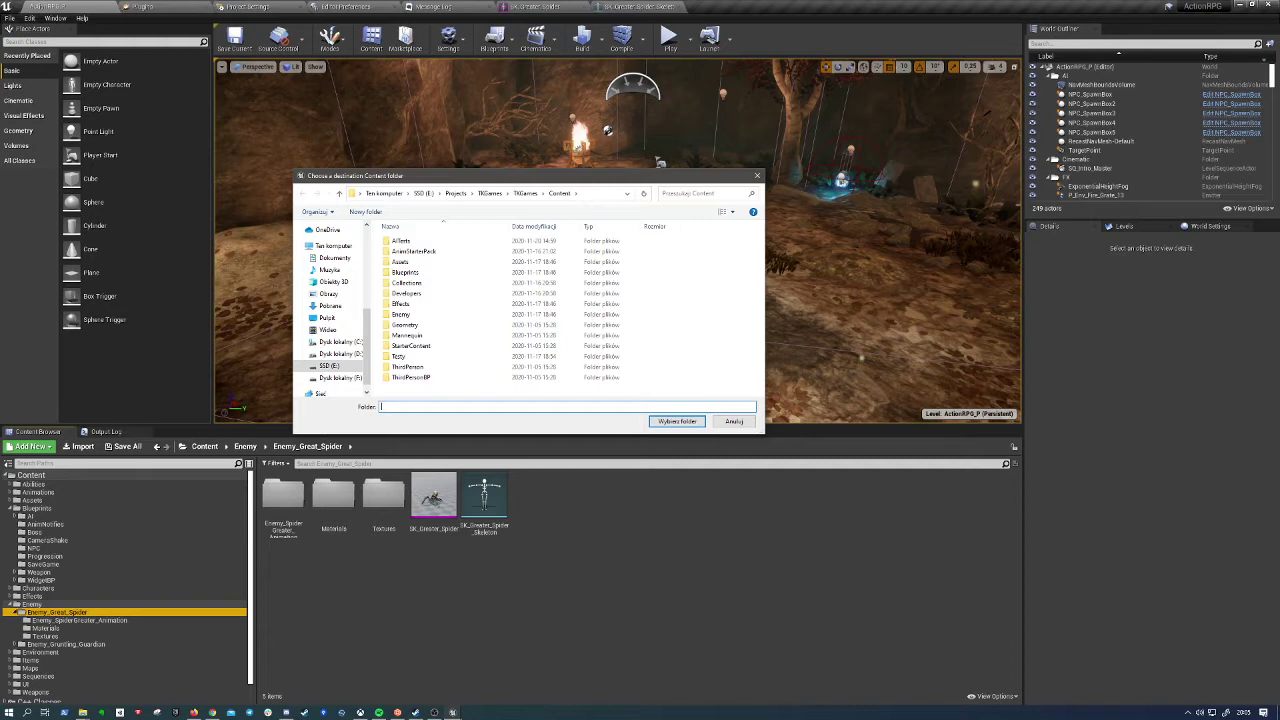
drag(407, 177, 325, 206)
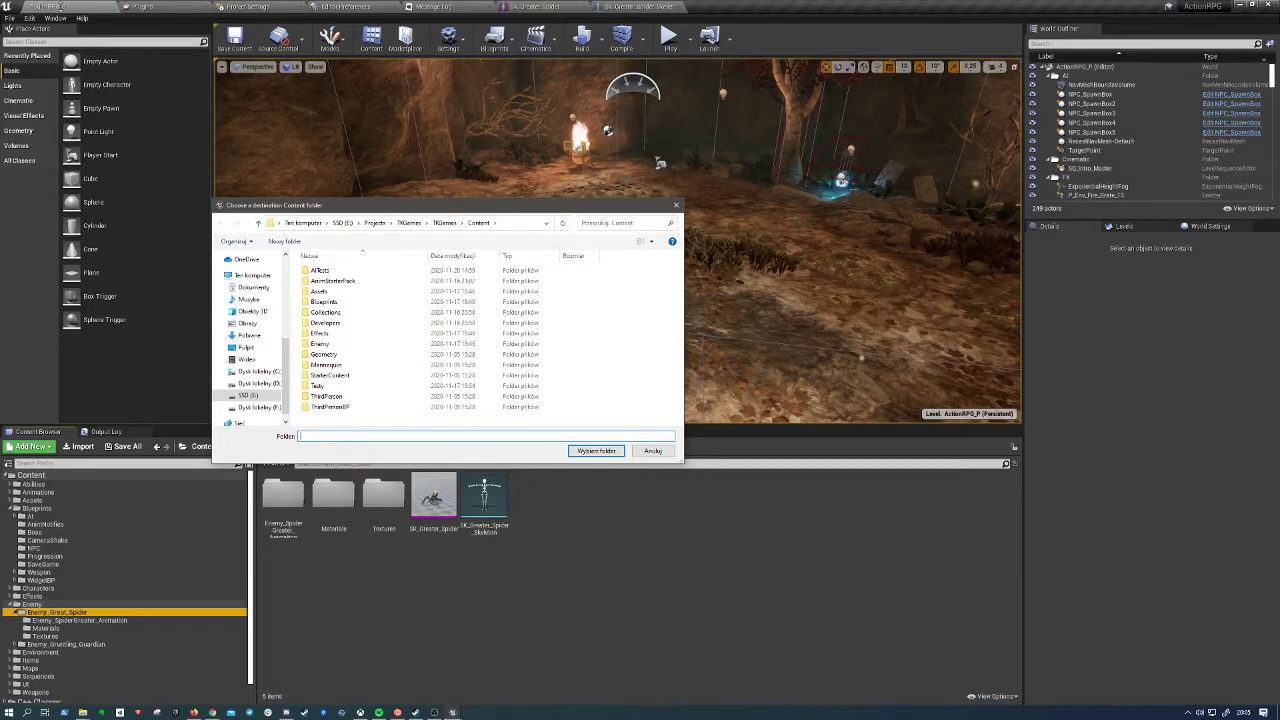
click(410, 222)
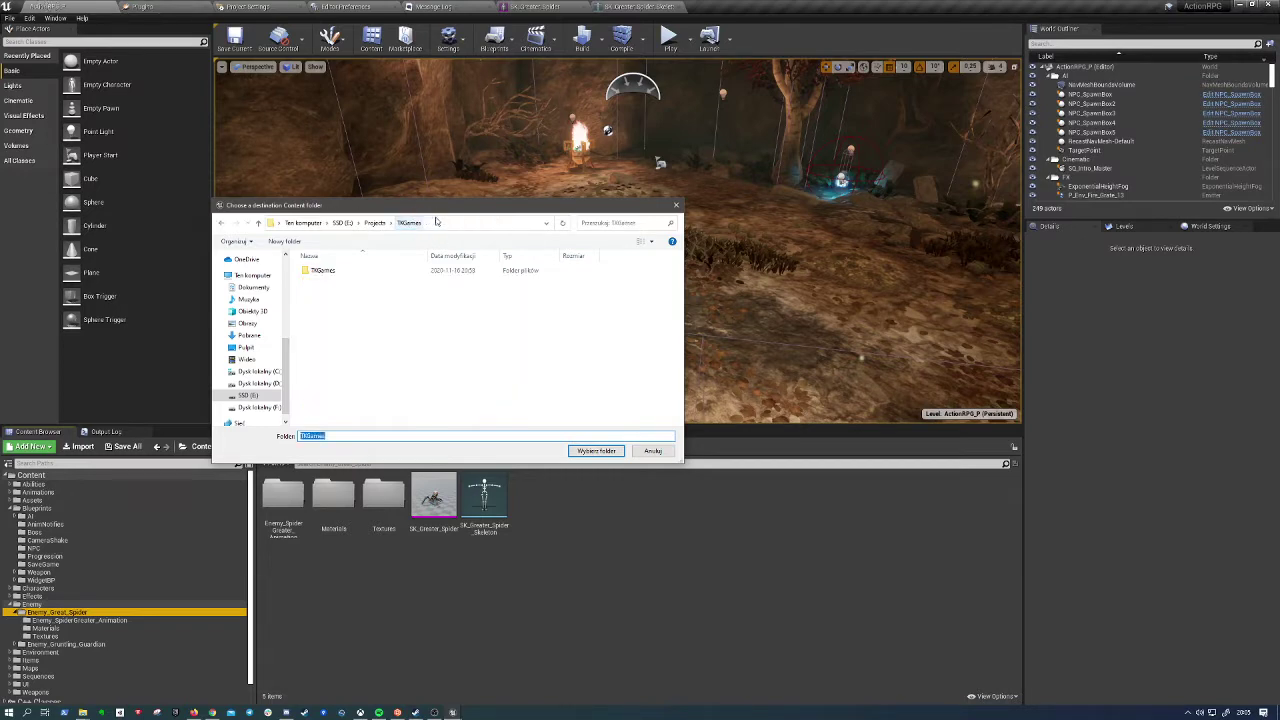
double_click(315, 270)
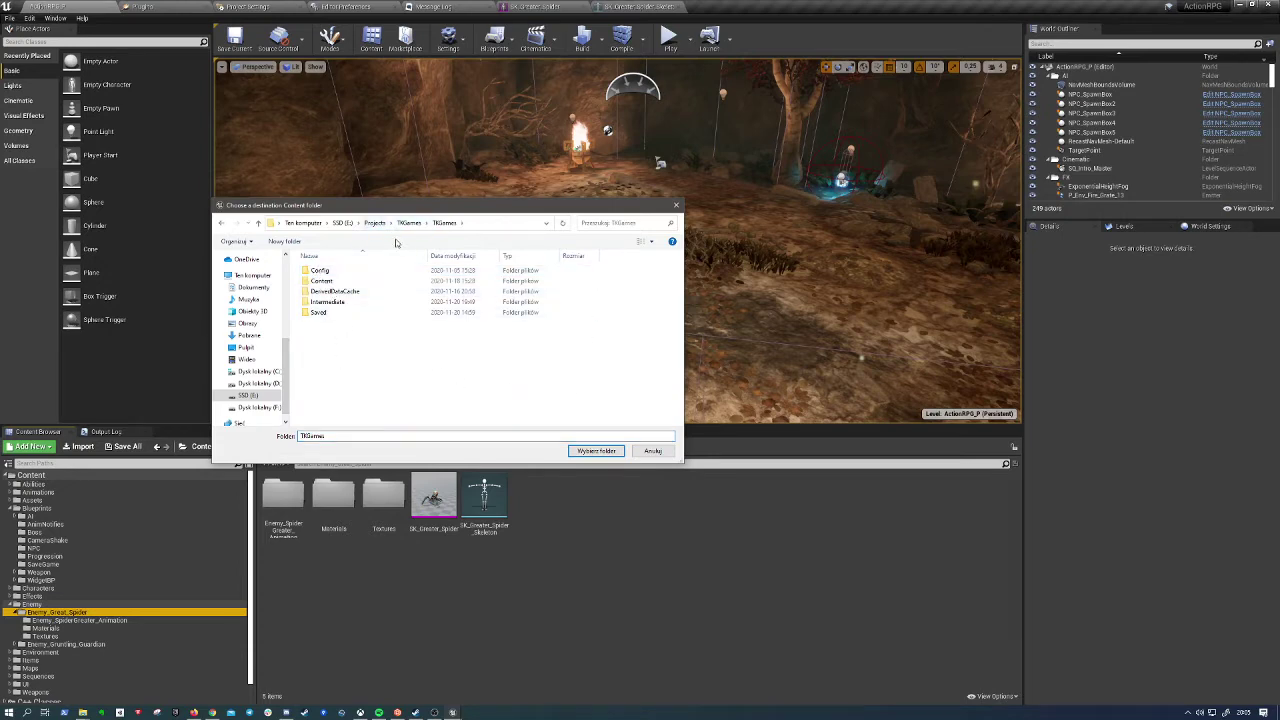
double_click(321, 283)
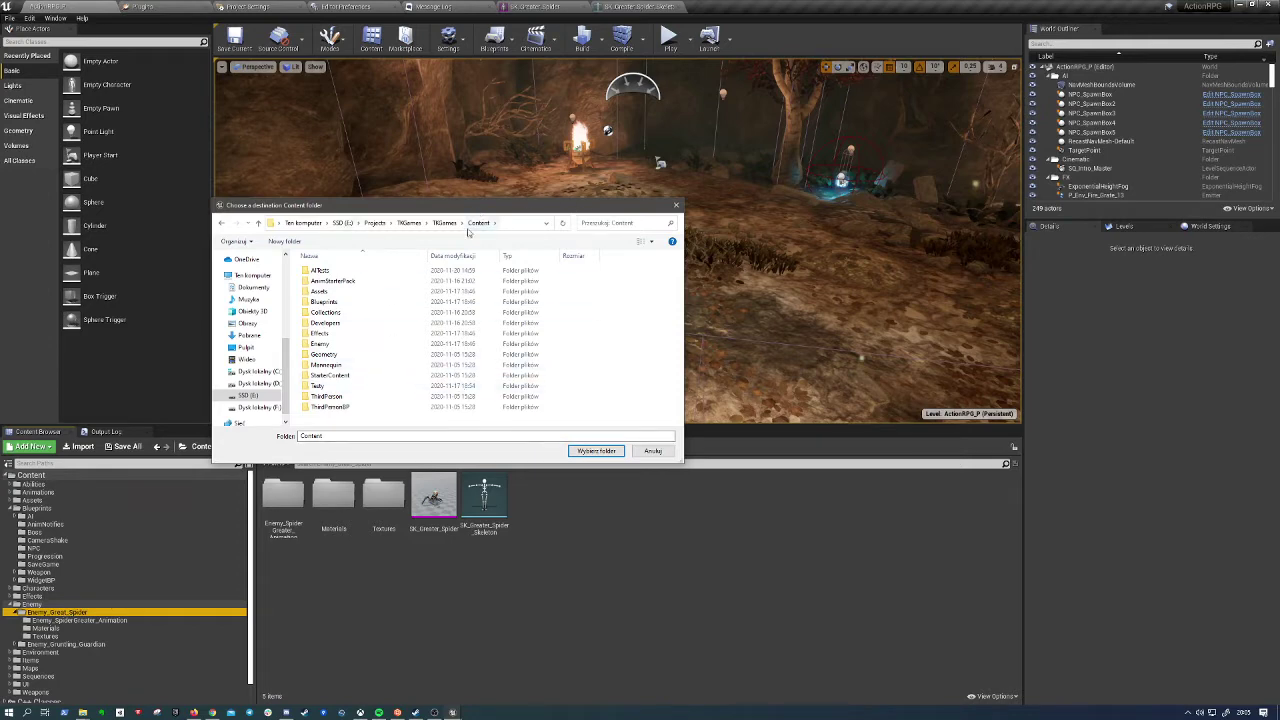
click(597, 451)
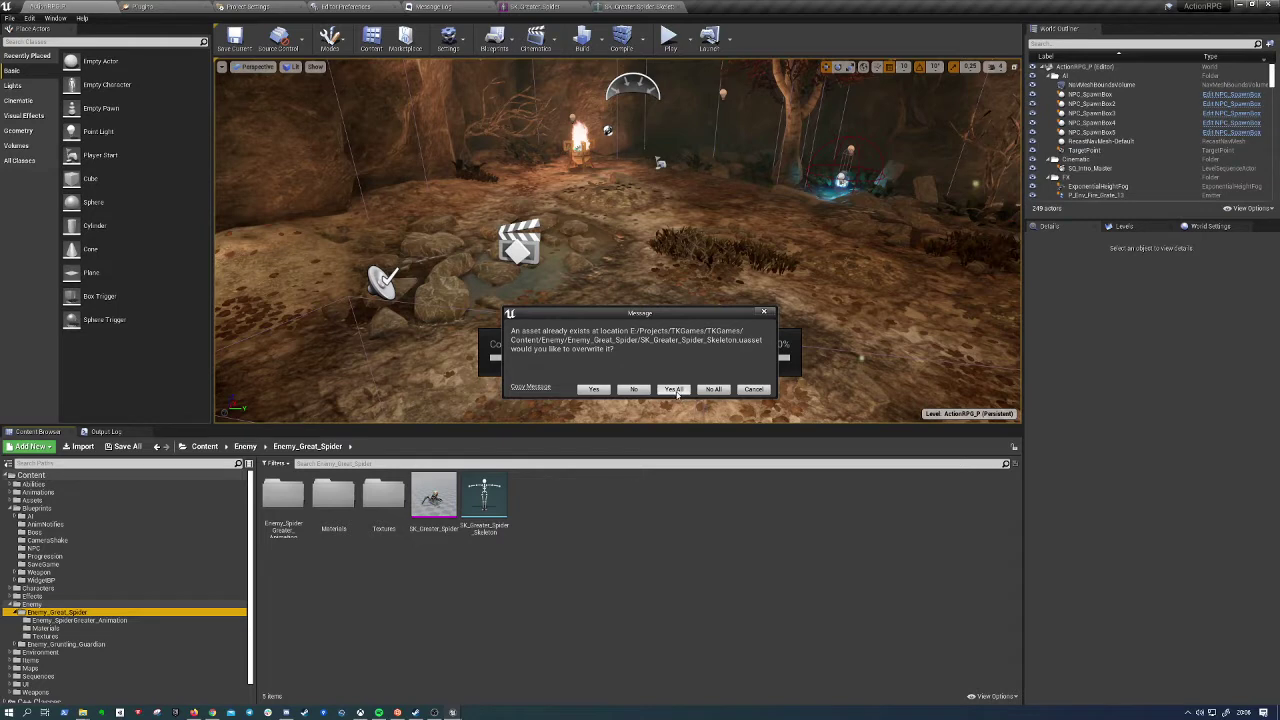
Overwrite all existing assets with Yes All, then switch to the TKGames editor
click(718, 390)
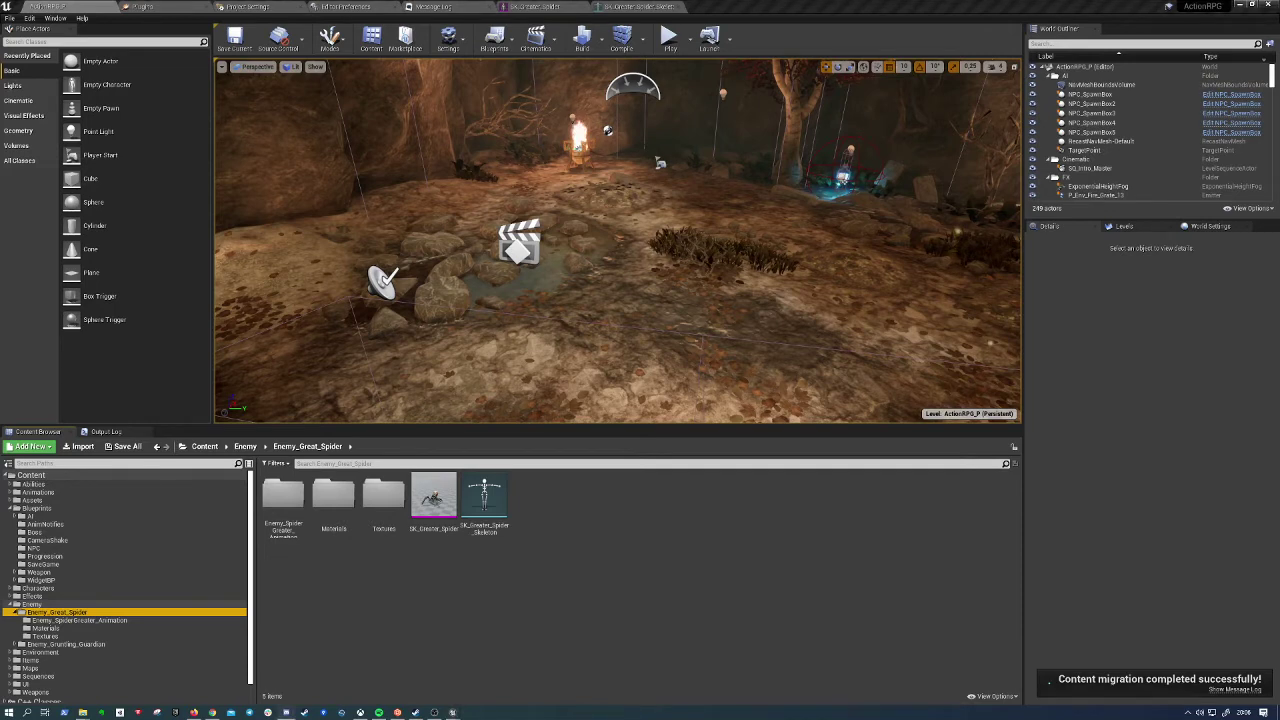
click(873, 5)
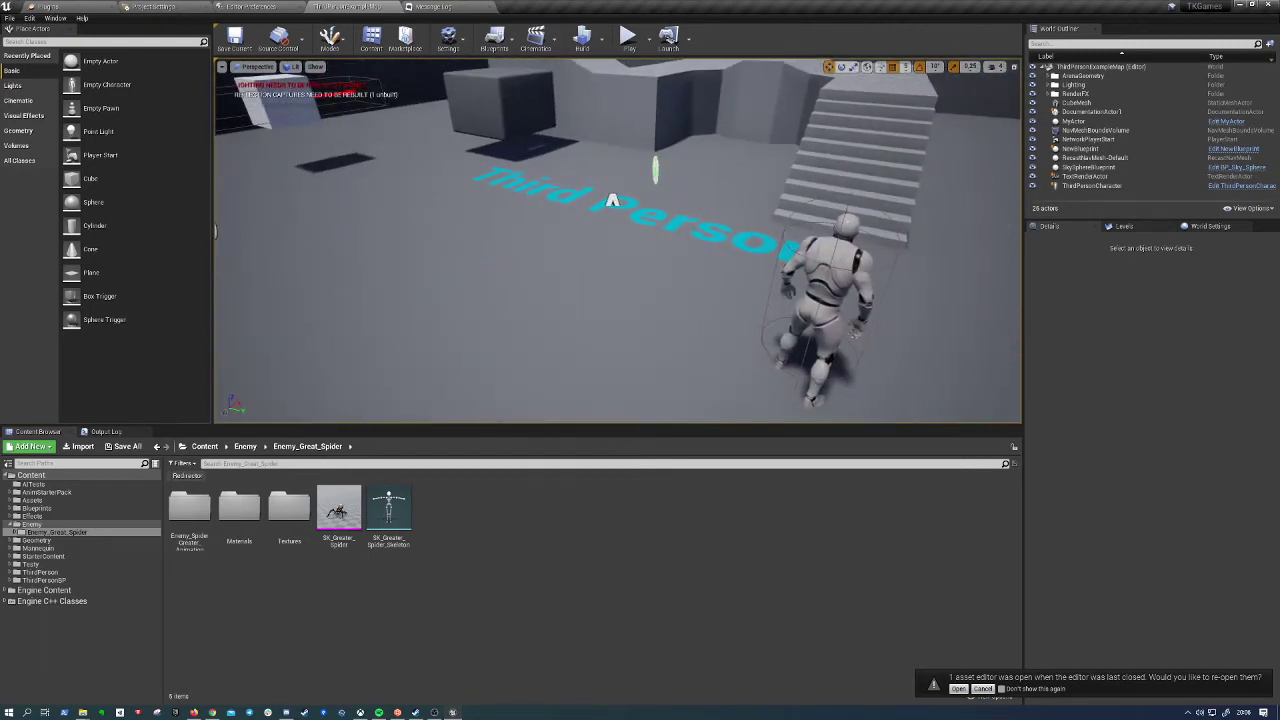
click(40, 525)
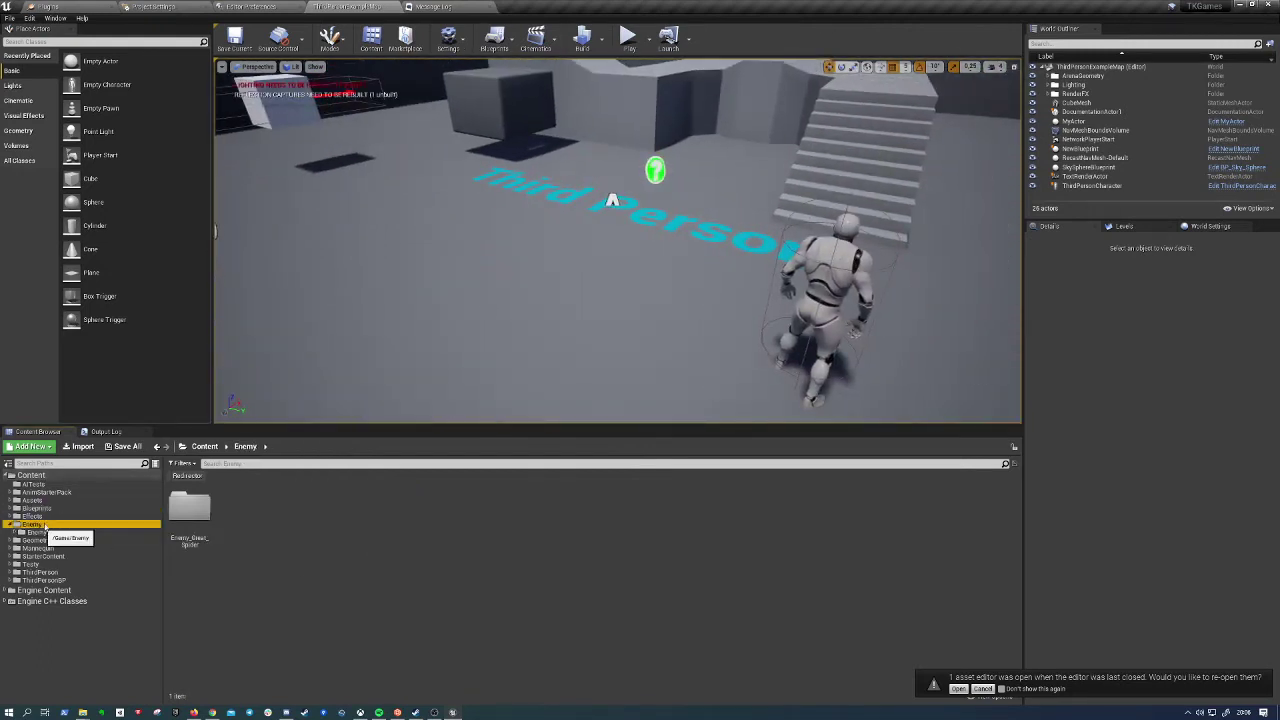
click(50, 532)
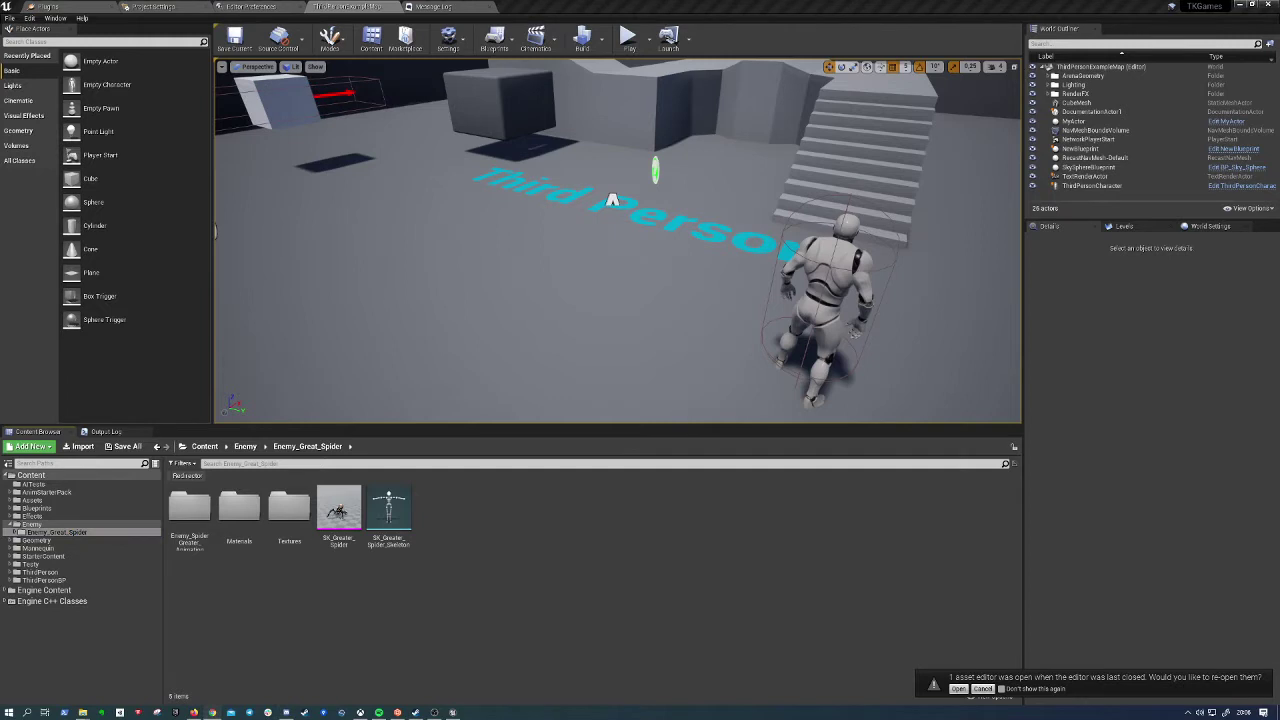
Open SK_Greater_Spider in TKGames and rearrange its editor window
double_click(338, 508)
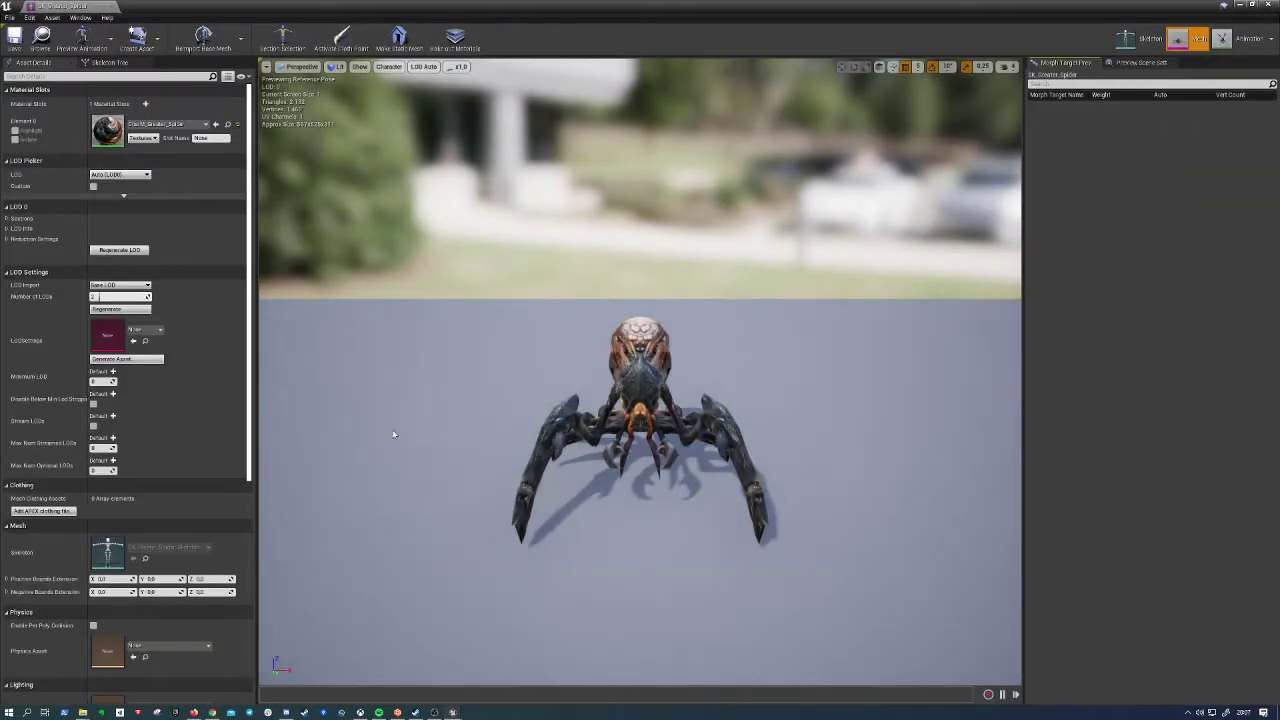
drag(70, 6, 500, 8)
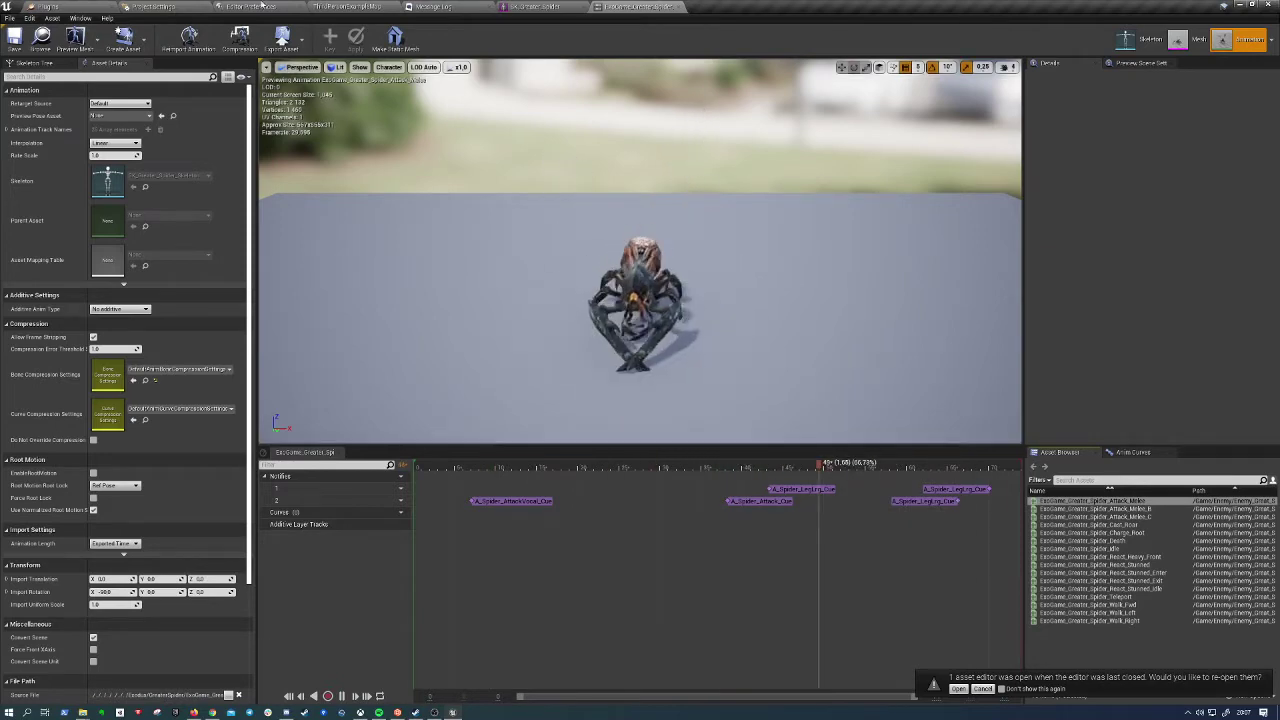
Preview Cast_Roar, Death, React_Stunned, Walk_Left and React_Heavy_Front, then close the animation editor
click(338, 5)
click(640, 6)
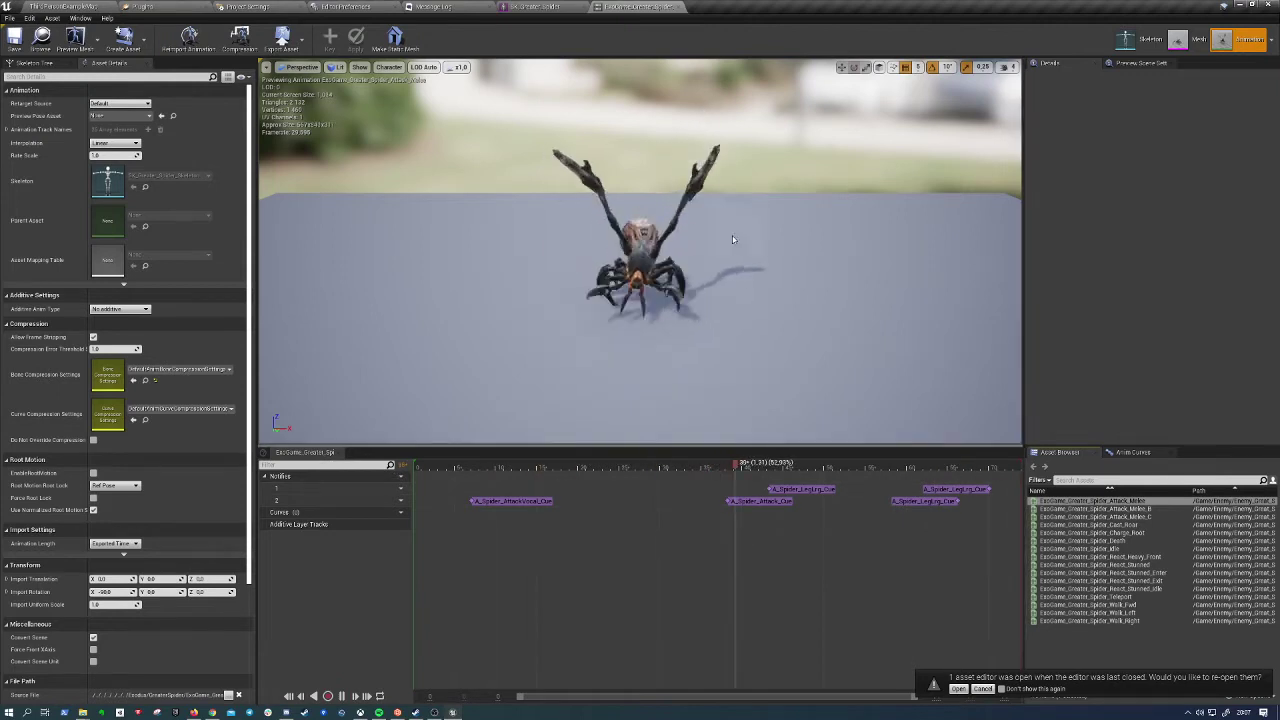
click(1113, 525)
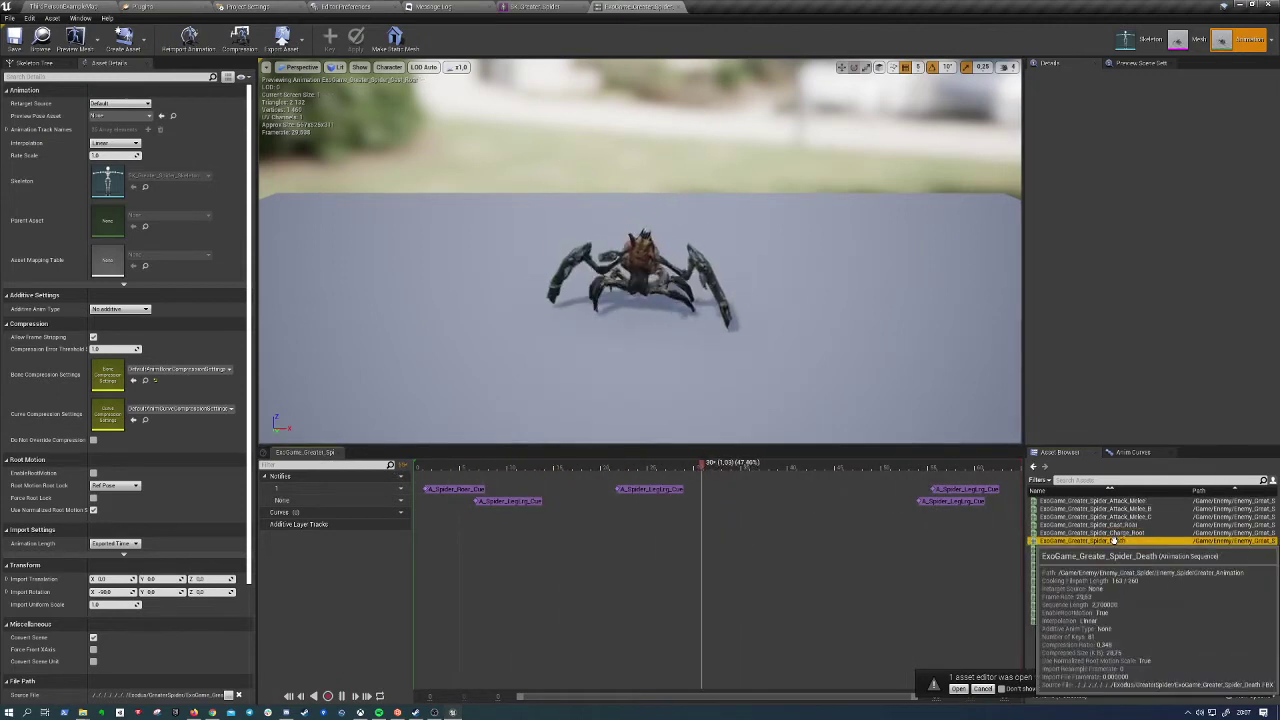
click(1113, 541)
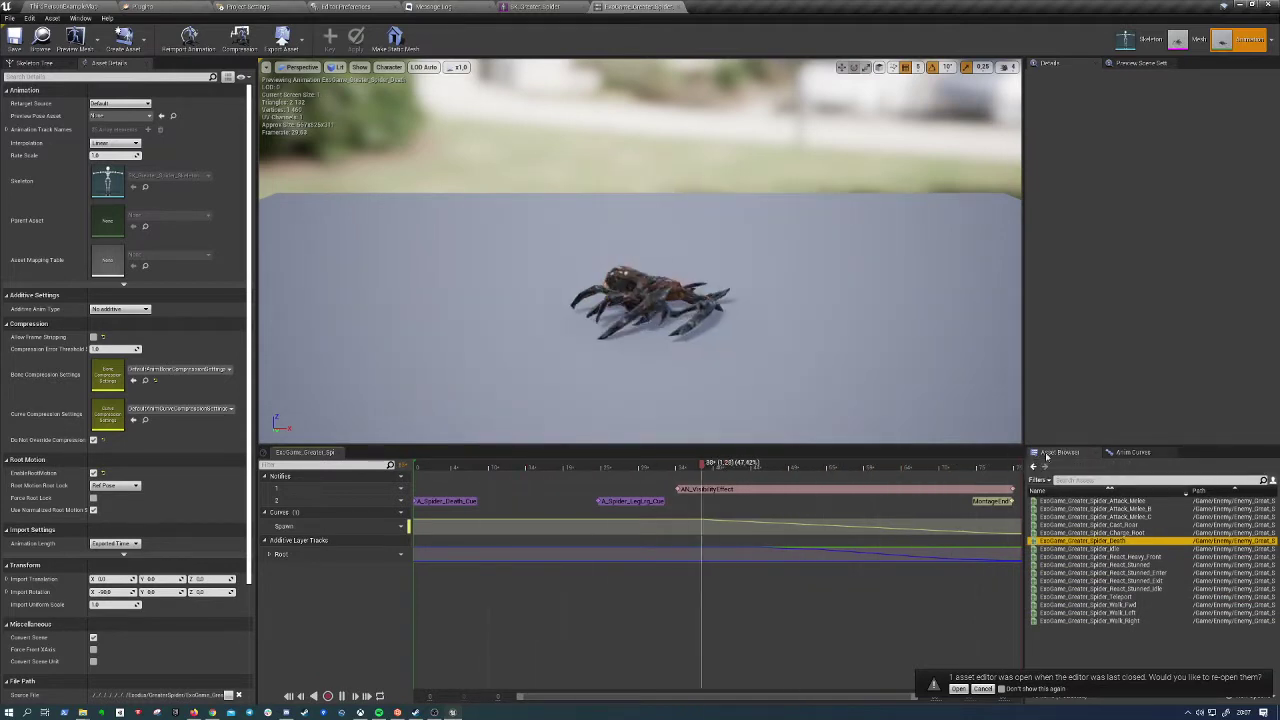
click(1076, 566)
click(1080, 581)
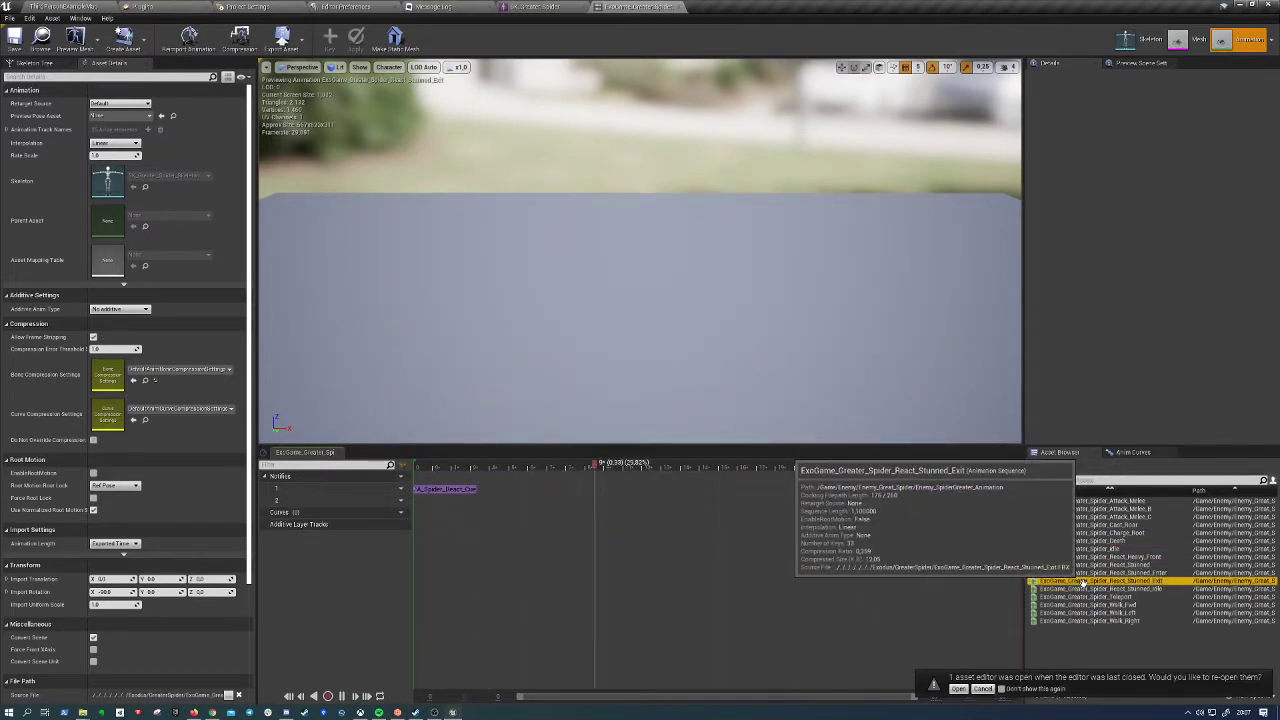
click(1085, 590)
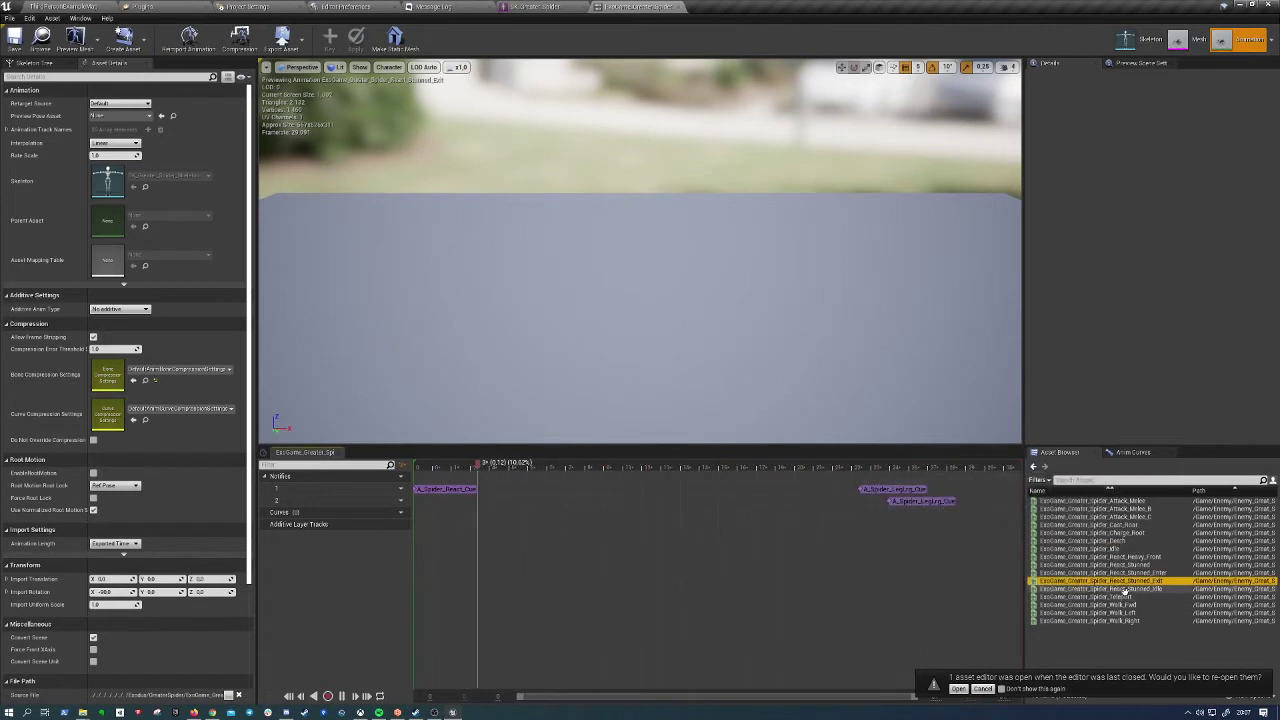
click(1115, 605)
click(1141, 612)
click(1080, 541)
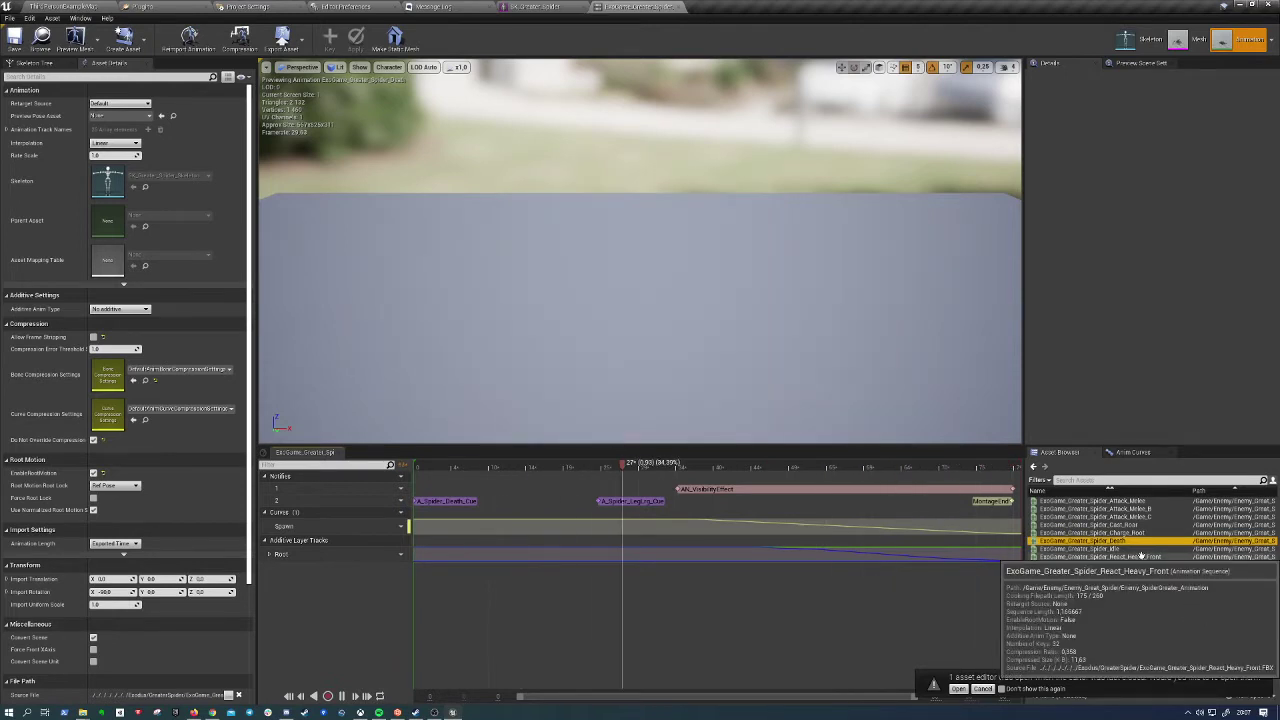
click(1141, 556)
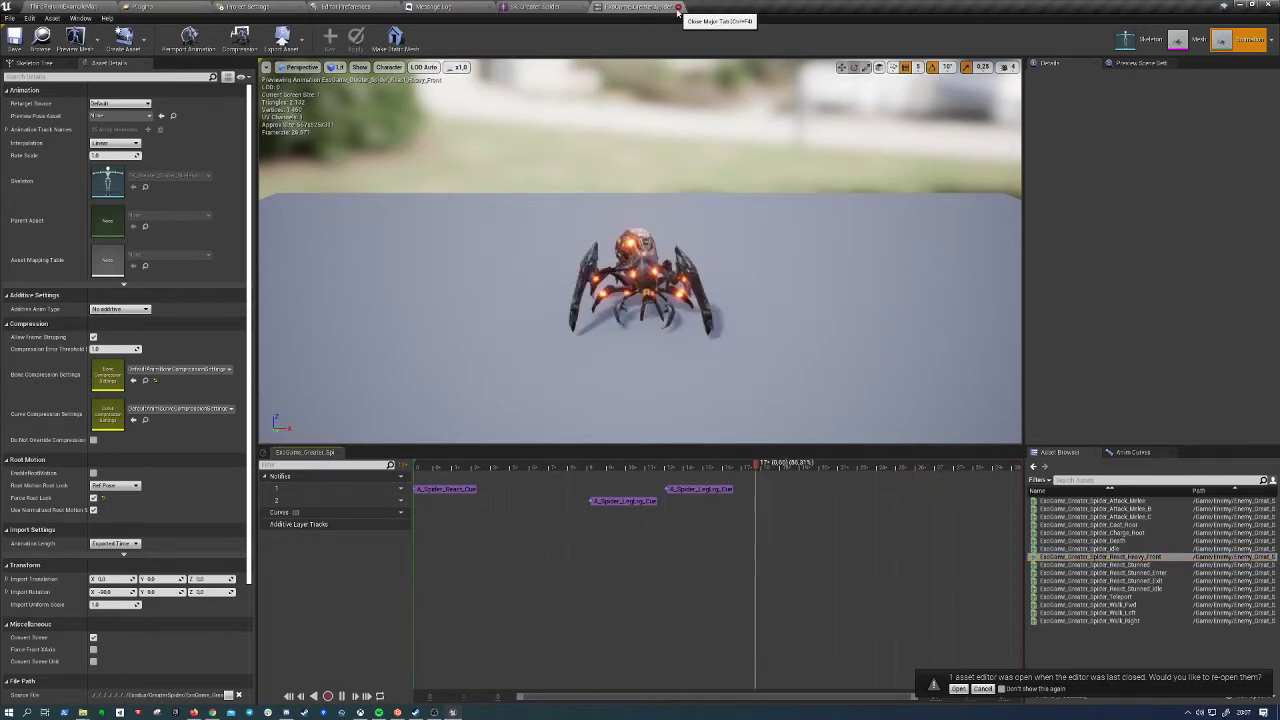
click(678, 8)
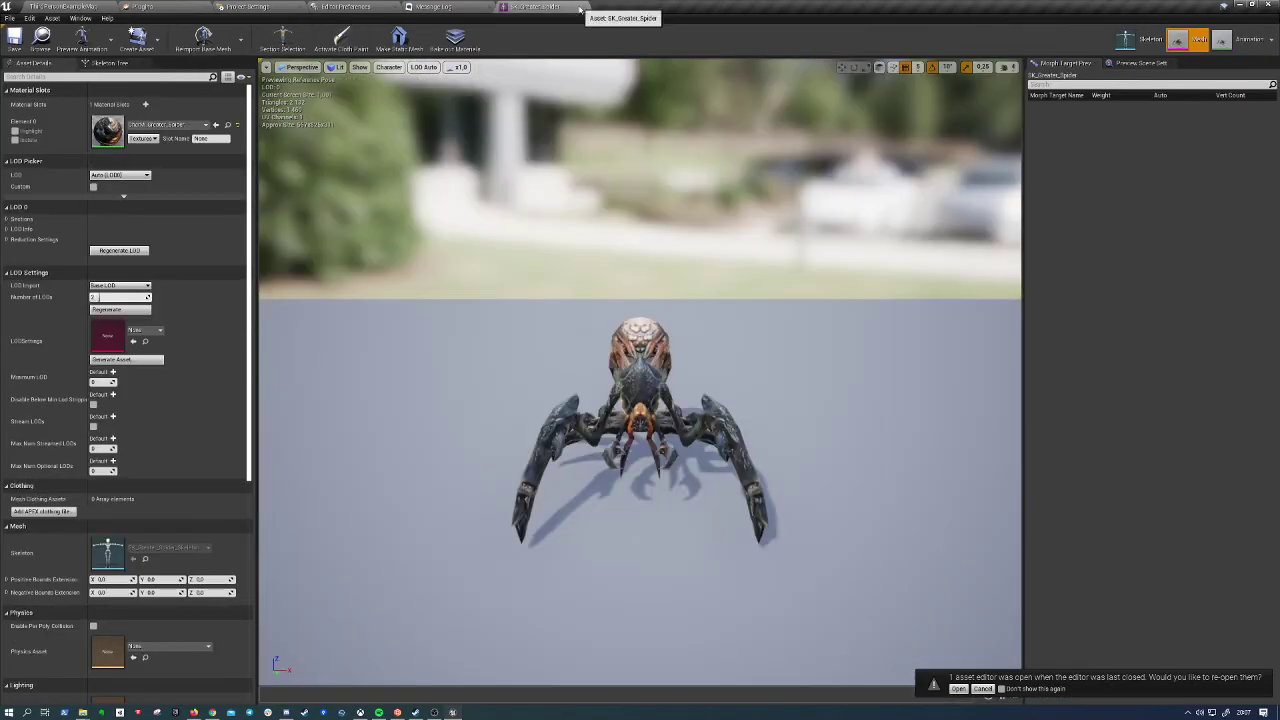
Select ThirdPersonCharacter in the level and open its Blueprint via Edit ThirdPersonCharacter
click(90, 6)
click(479, 566)
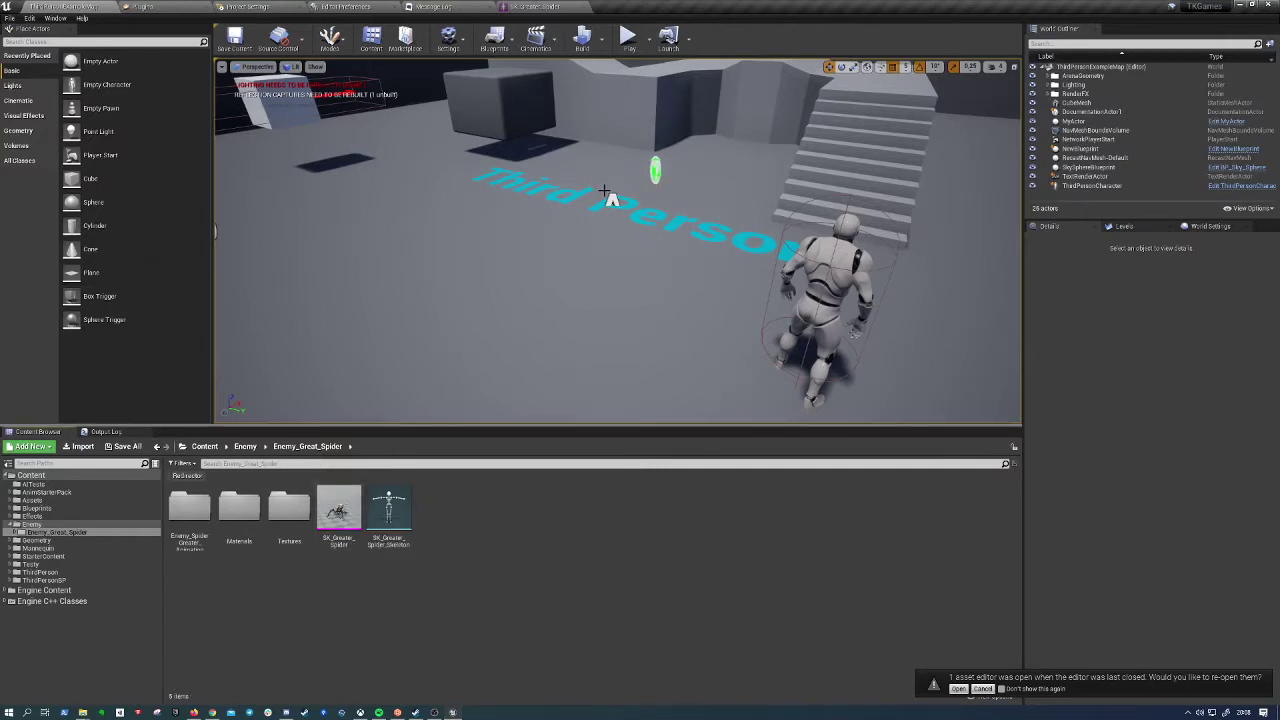
mouse_move(604, 190)
right_down()
mouse_move(704, 192)
mouse_move(580, 190)
right_up()
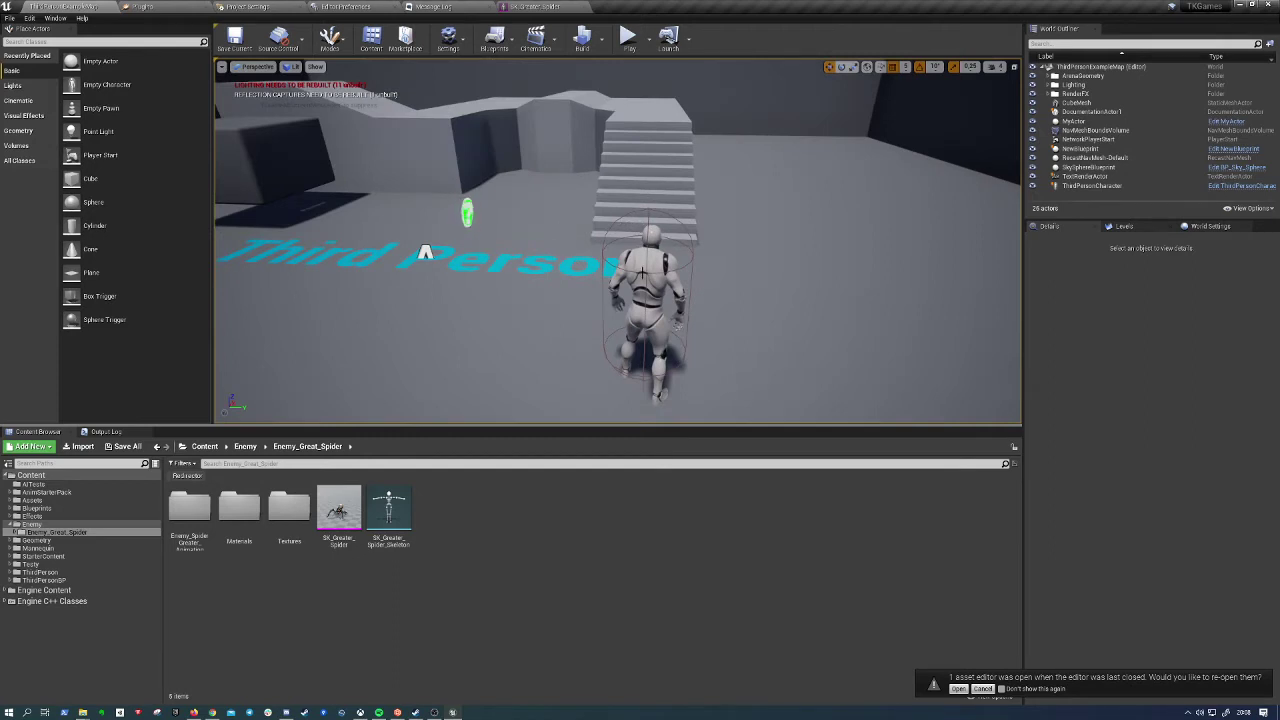
click(660, 269)
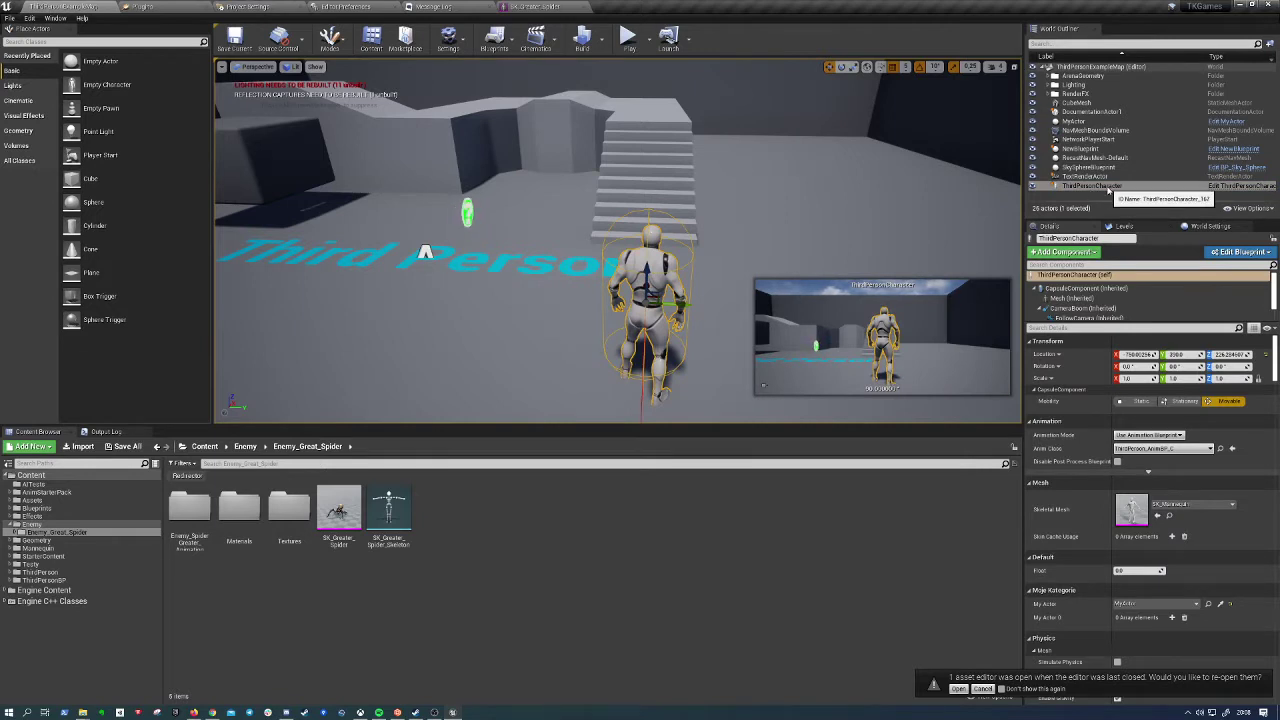
click(1226, 187)
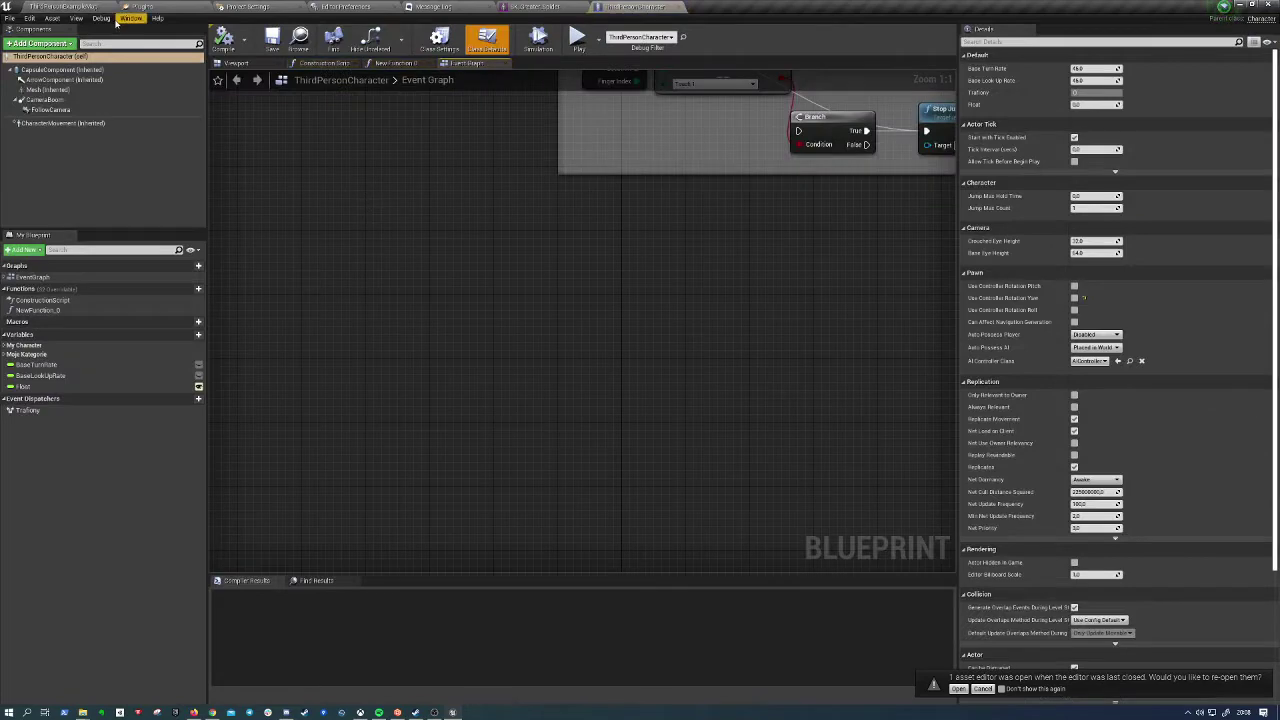
click(62, 6)
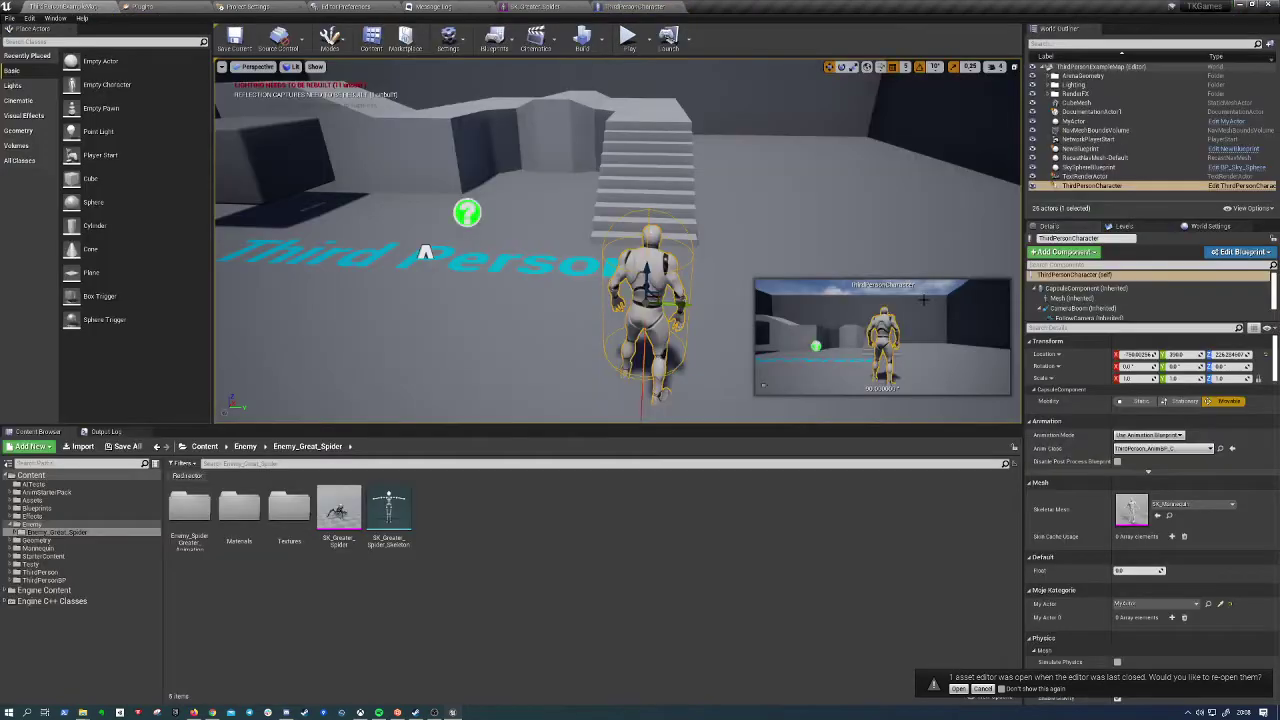
click(1150, 186)
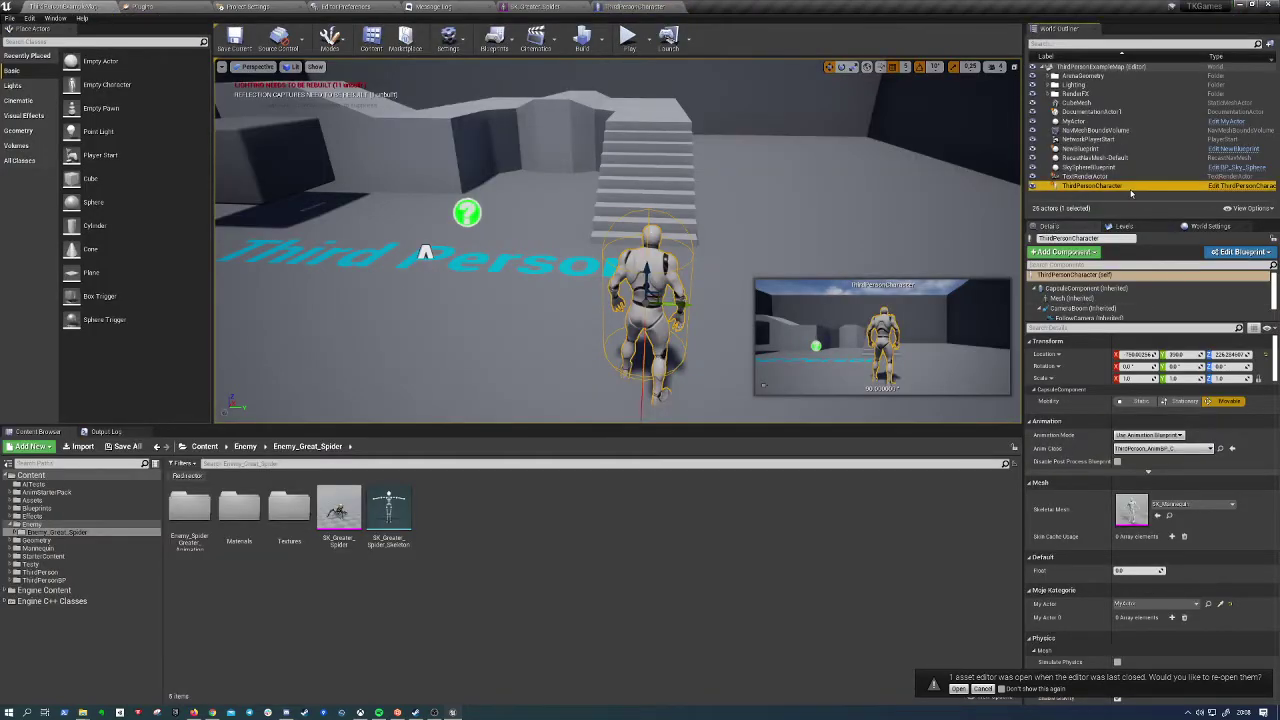
click(1233, 189)
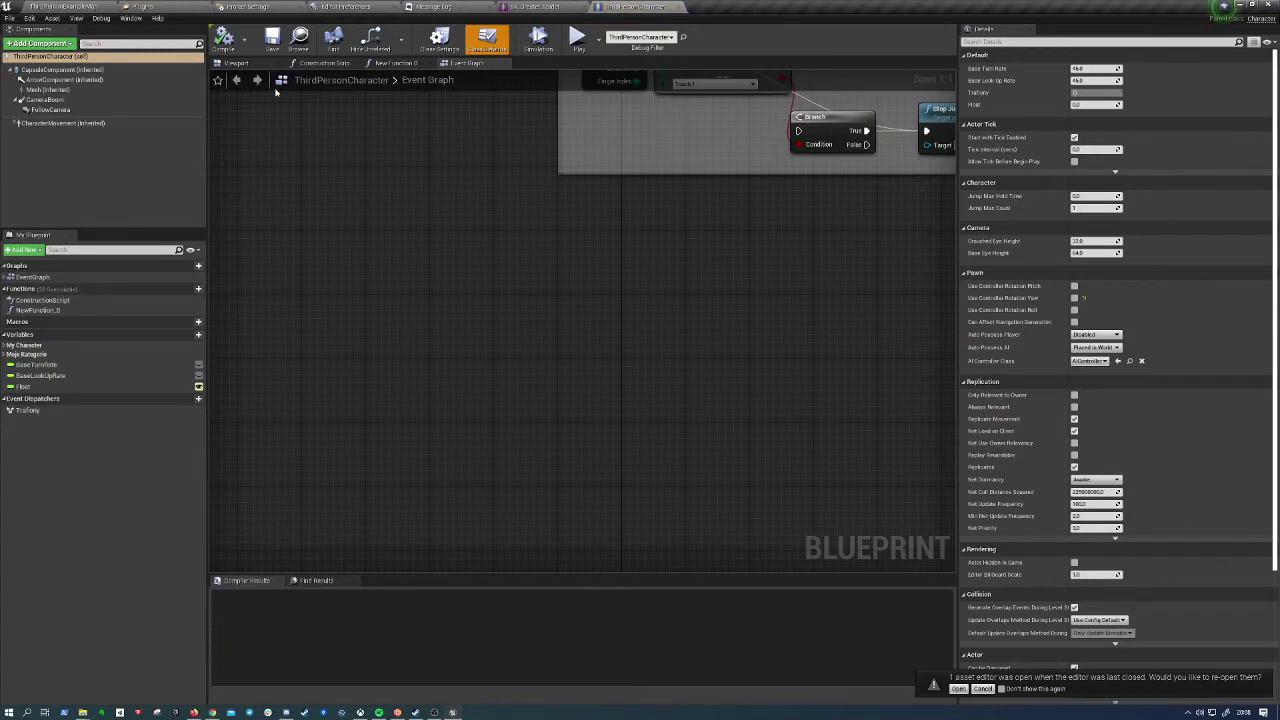
Set the Mesh (Inherited) component's Skeletal Mesh to SK_Greater_Spider and view it in the preview
click(45, 89)
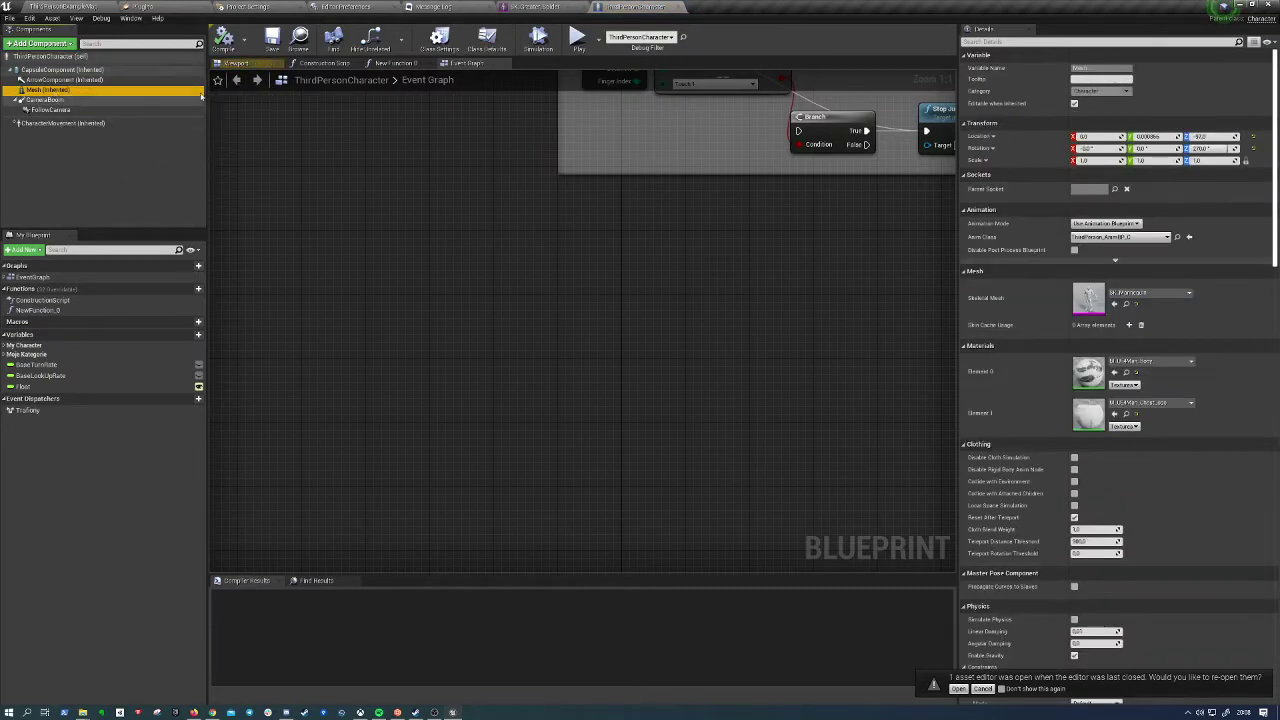
click(232, 64)
drag(527, 246, 470, 320)
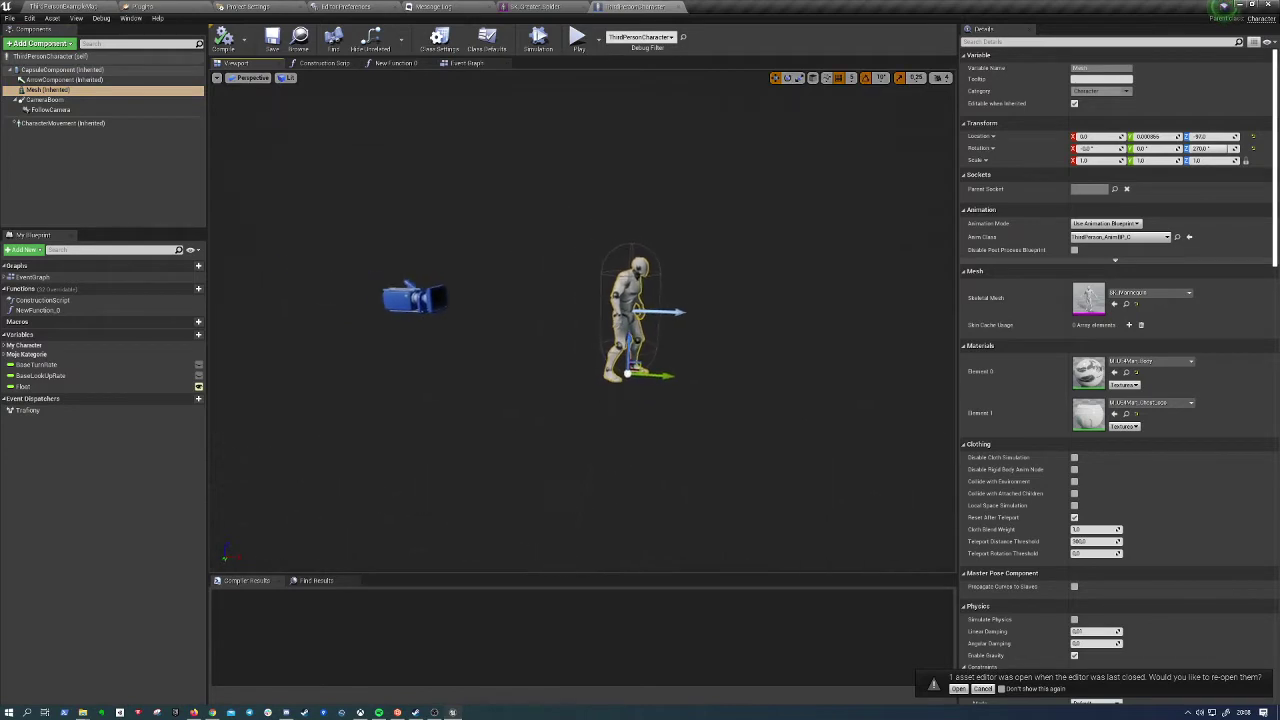
click(1144, 292)
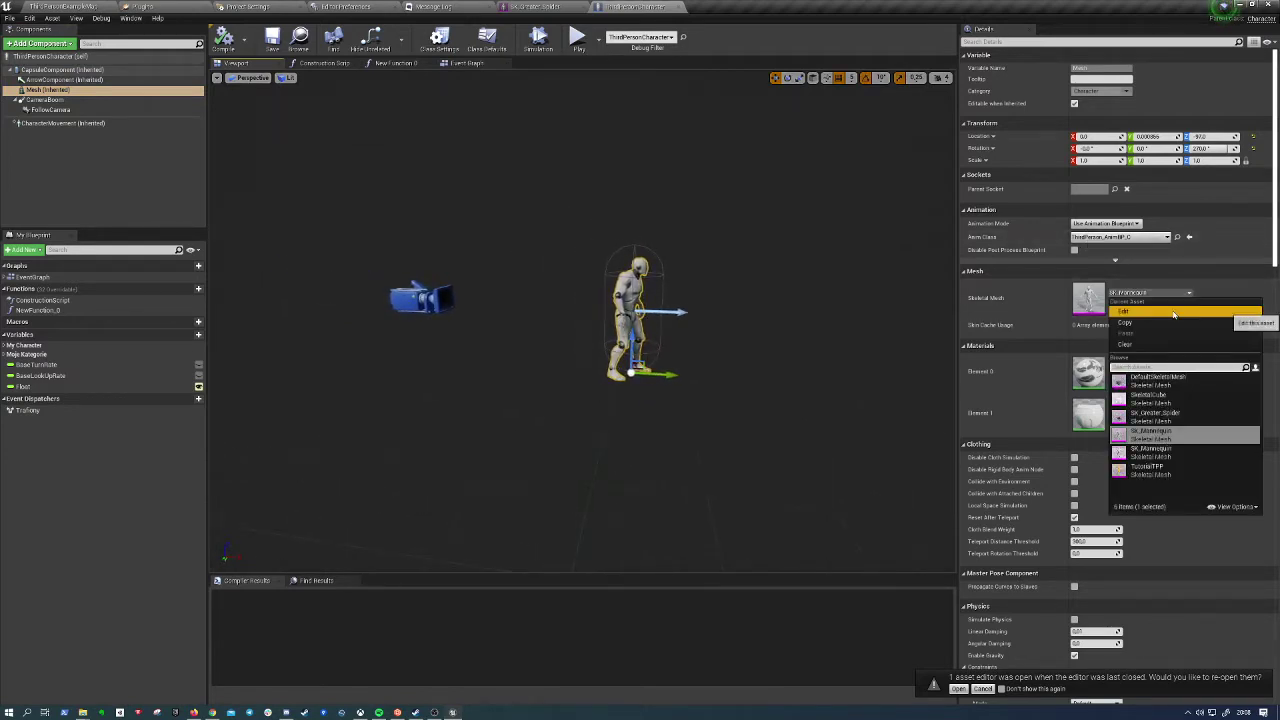
click(1161, 420)
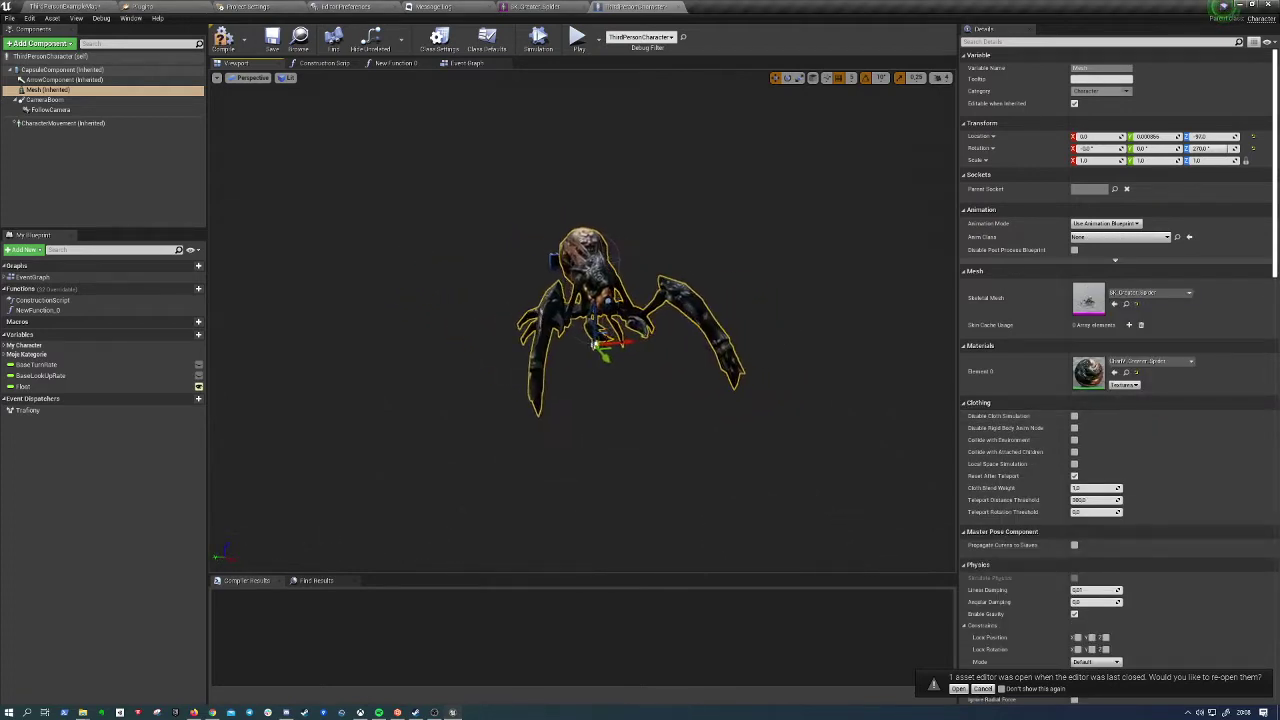
drag(640, 318, 640, 318)
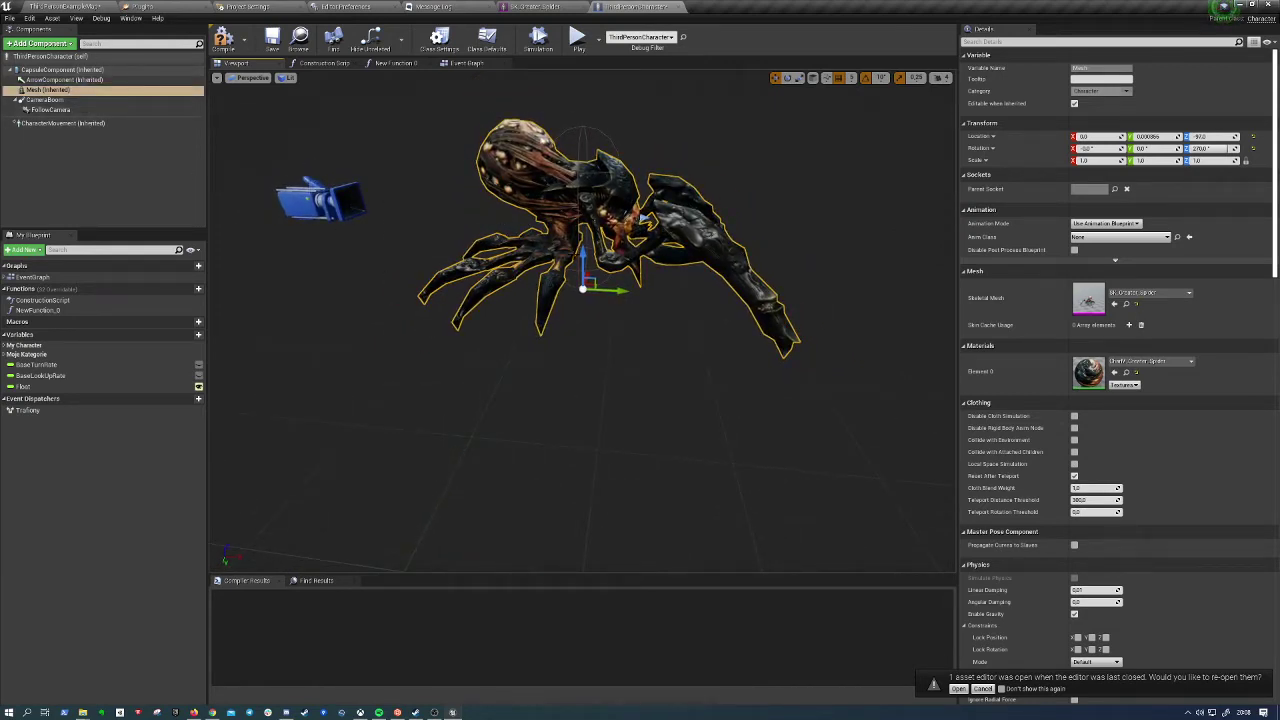
click(68, 91)
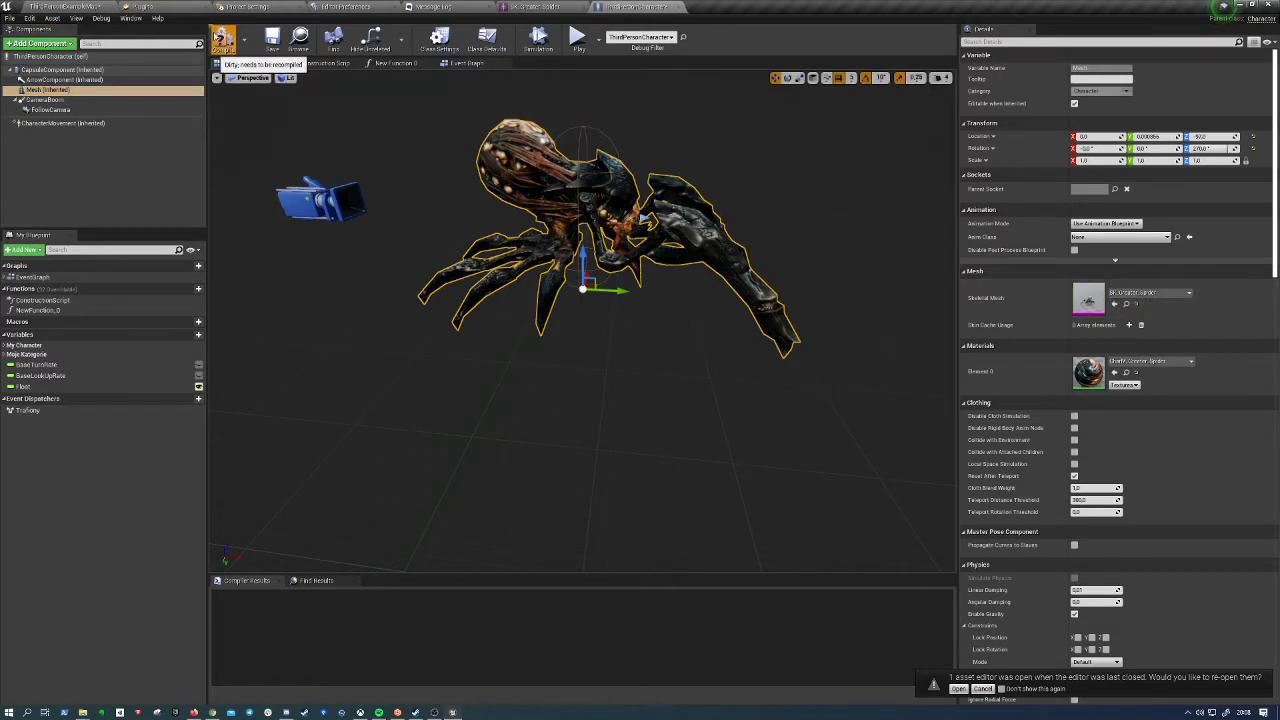
Compile ThirdPersonCharacter, play-test the level as the spider, stop, and return to the Blueprint
click(222, 38)
click(70, 6)
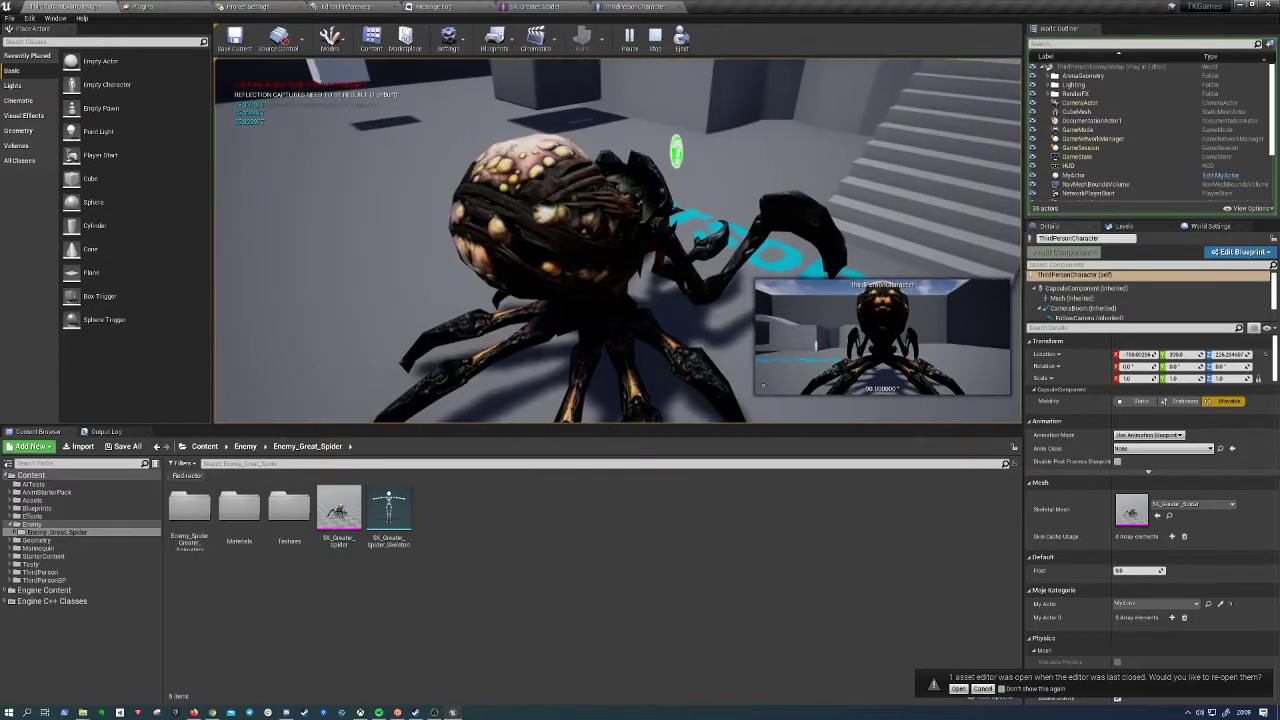
key(Escape)
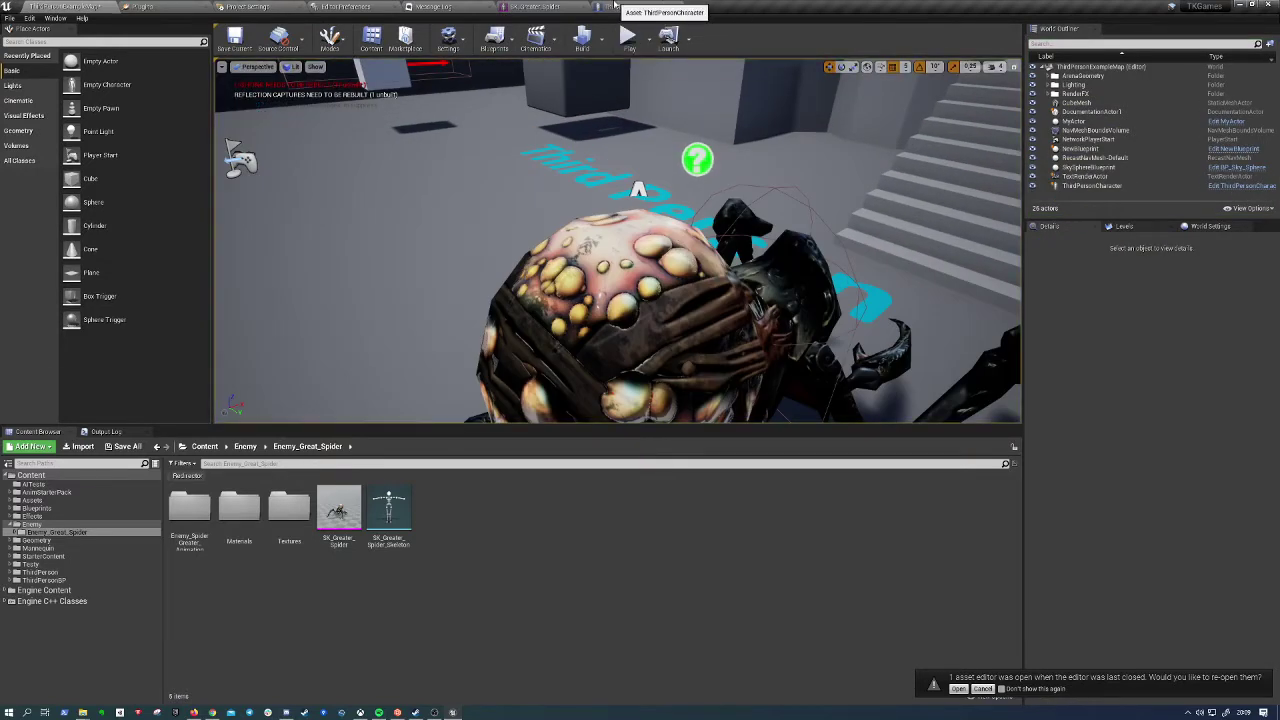
click(614, 6)
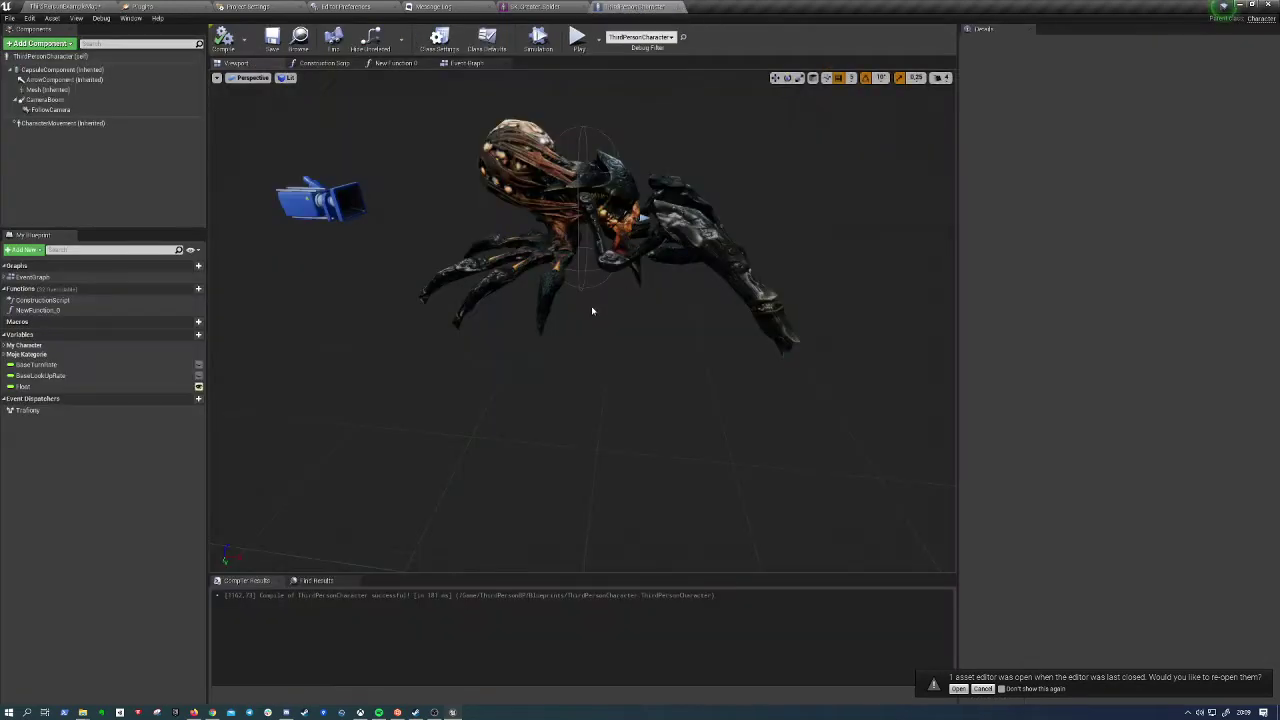
Set the Mesh to play the single animation ExoGame_Greater_Spider_Walk_Fwd and recompile
click(85, 90)
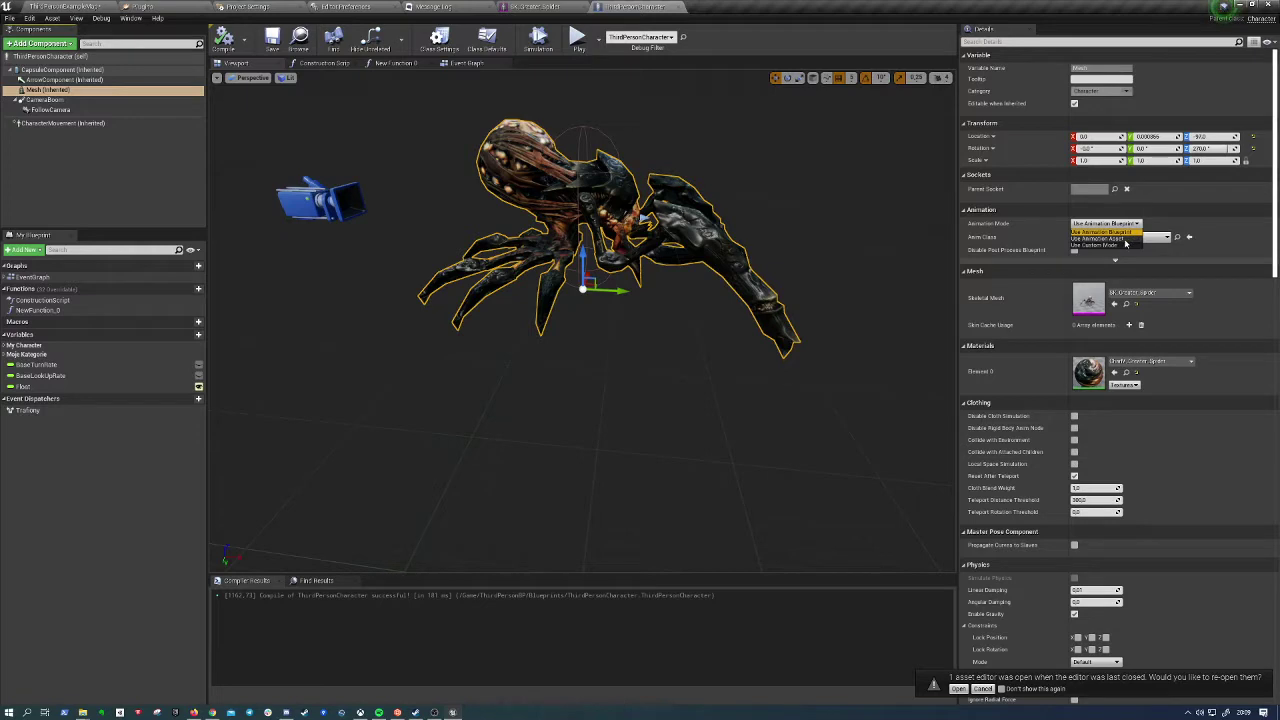
click(1122, 239)
click(1119, 245)
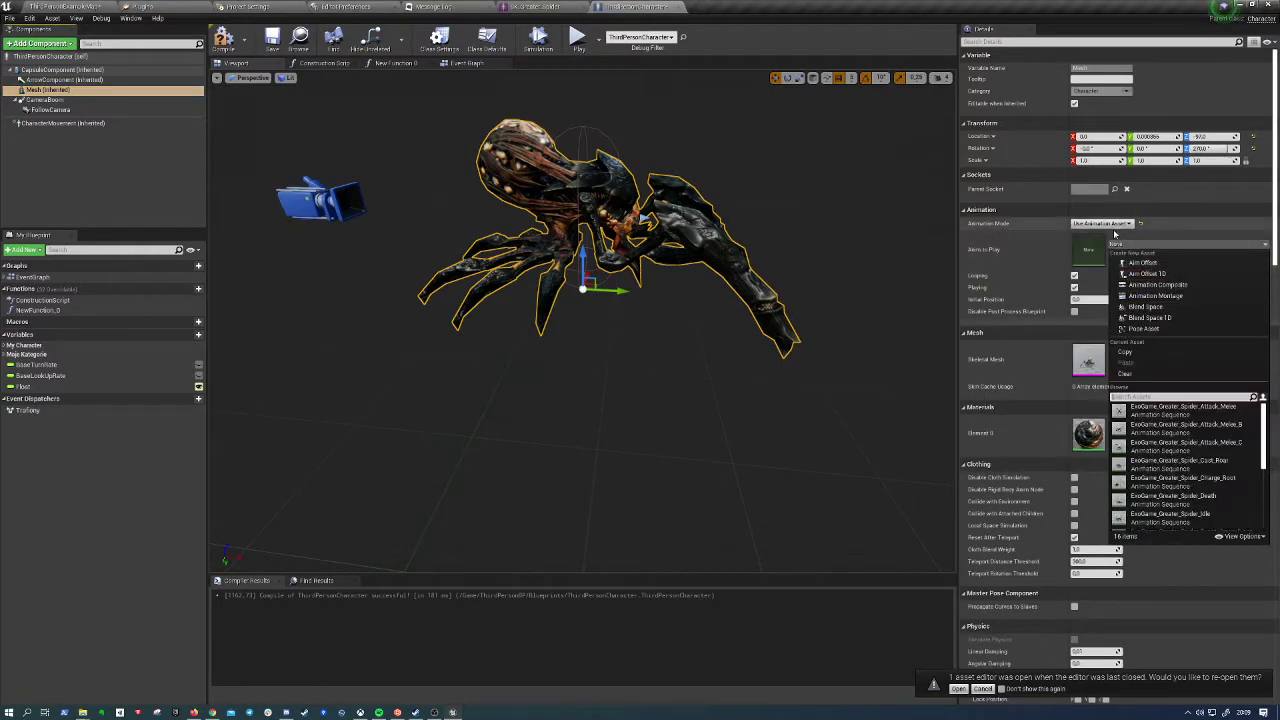
scroll(1165, 453, down, 5)
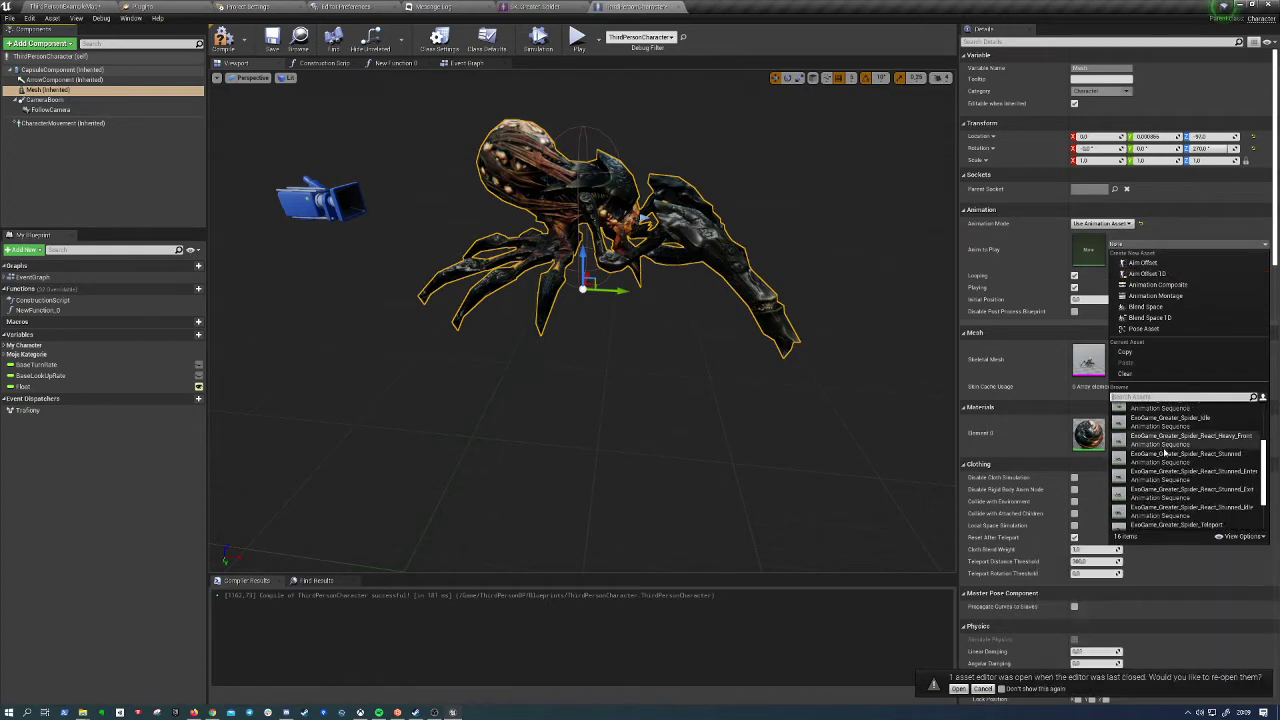
scroll(1200, 470, down, 3)
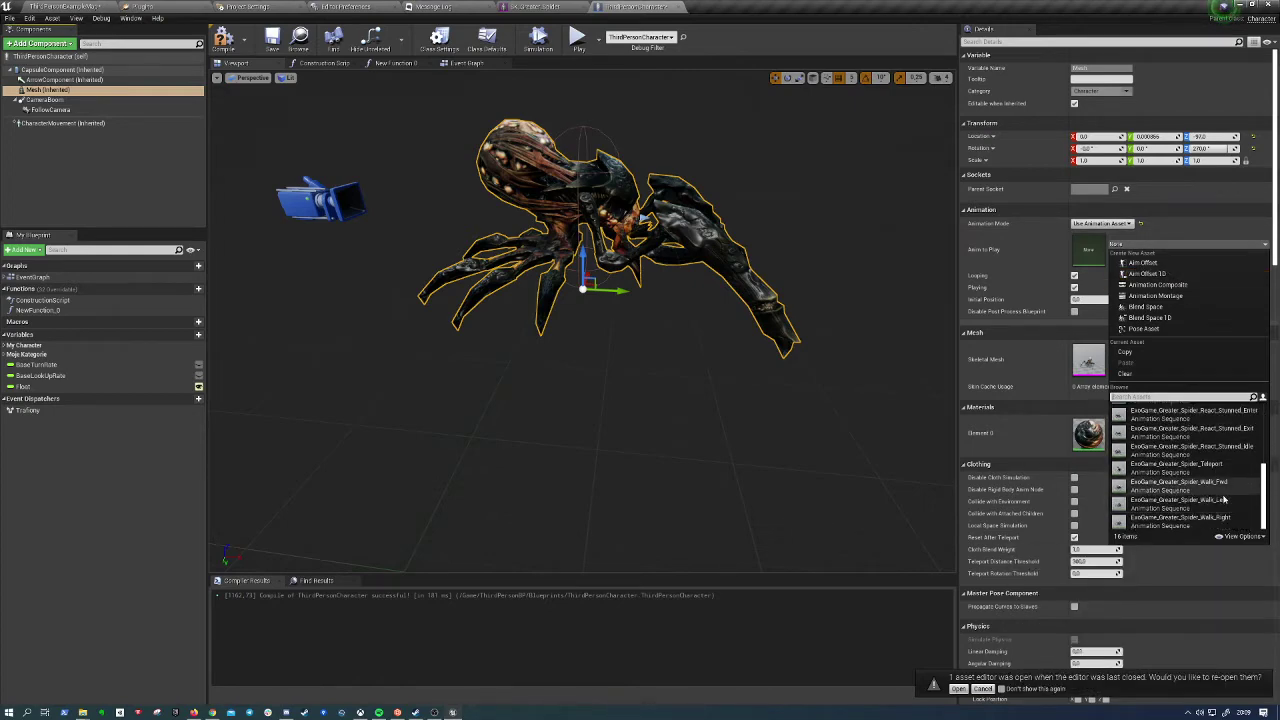
click(1226, 490)
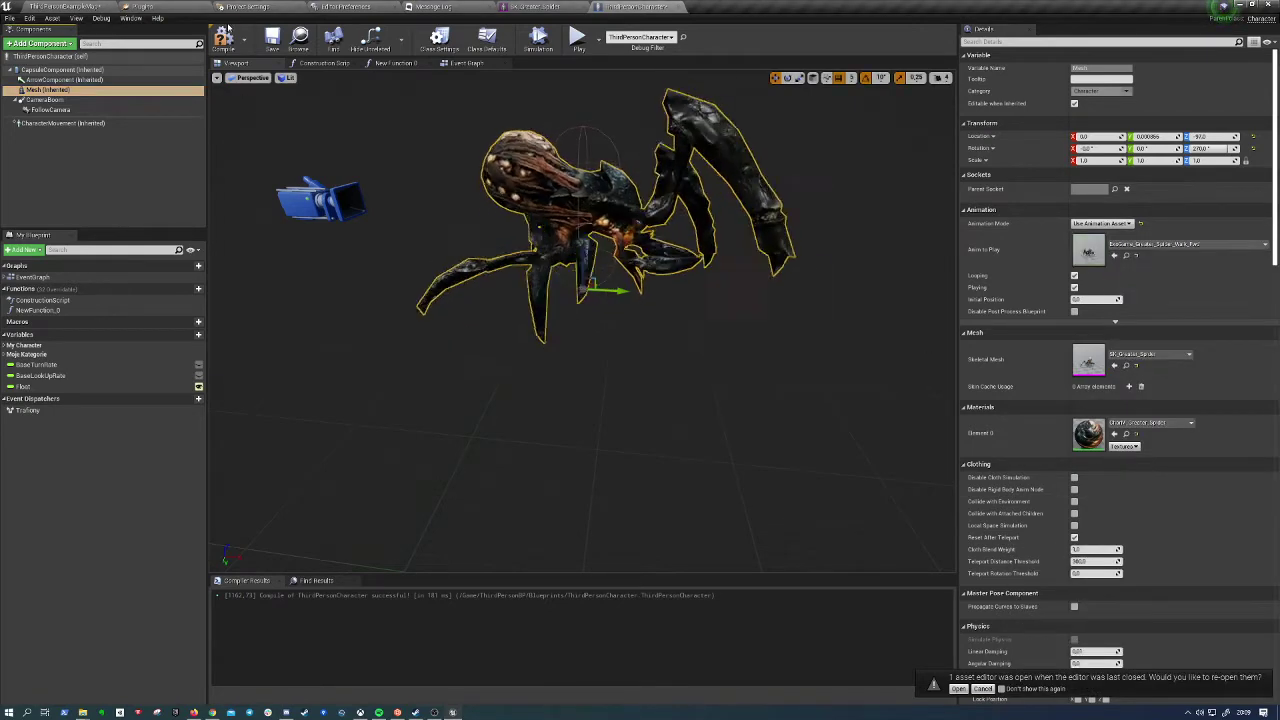
click(224, 40)
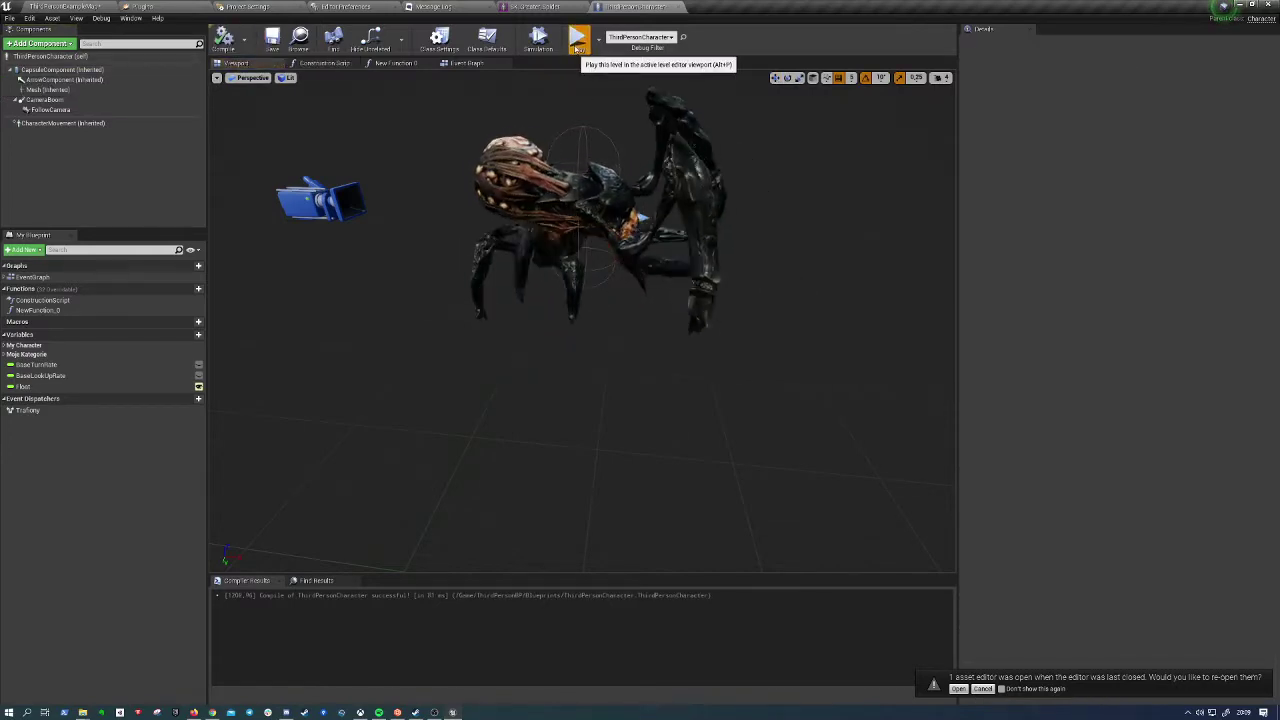
click(577, 37)
click(604, 273)
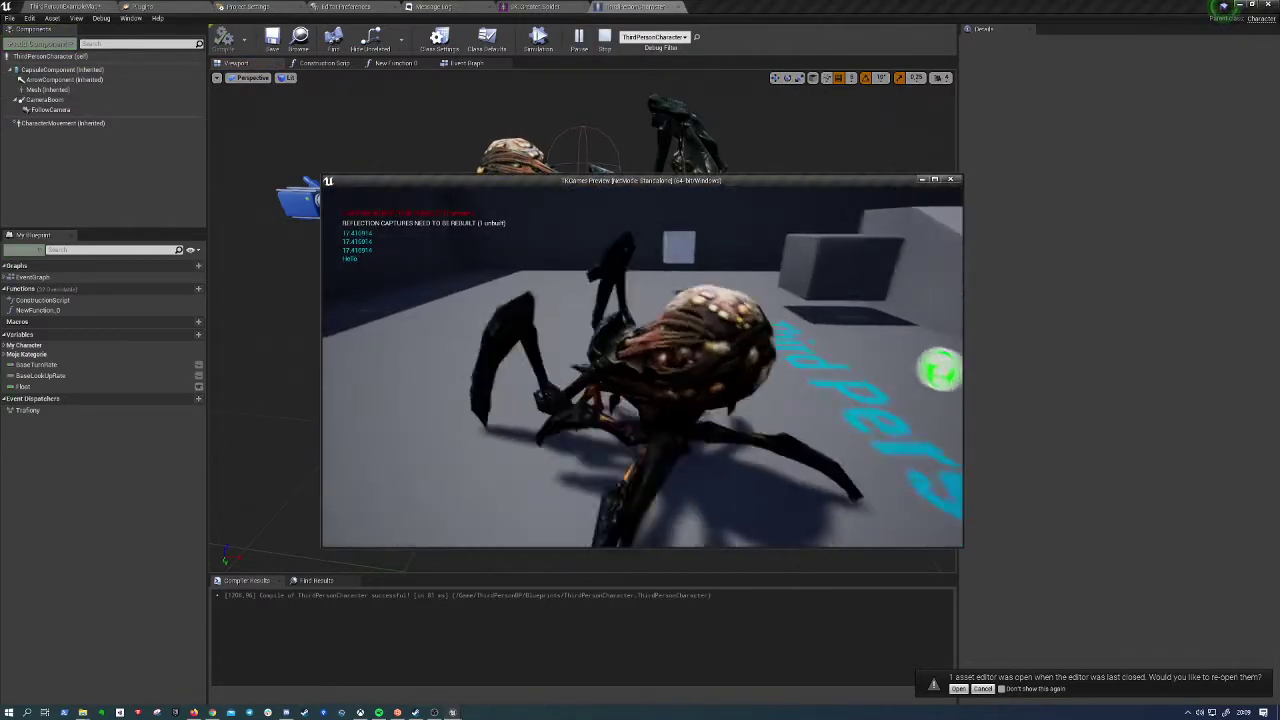
key(w)
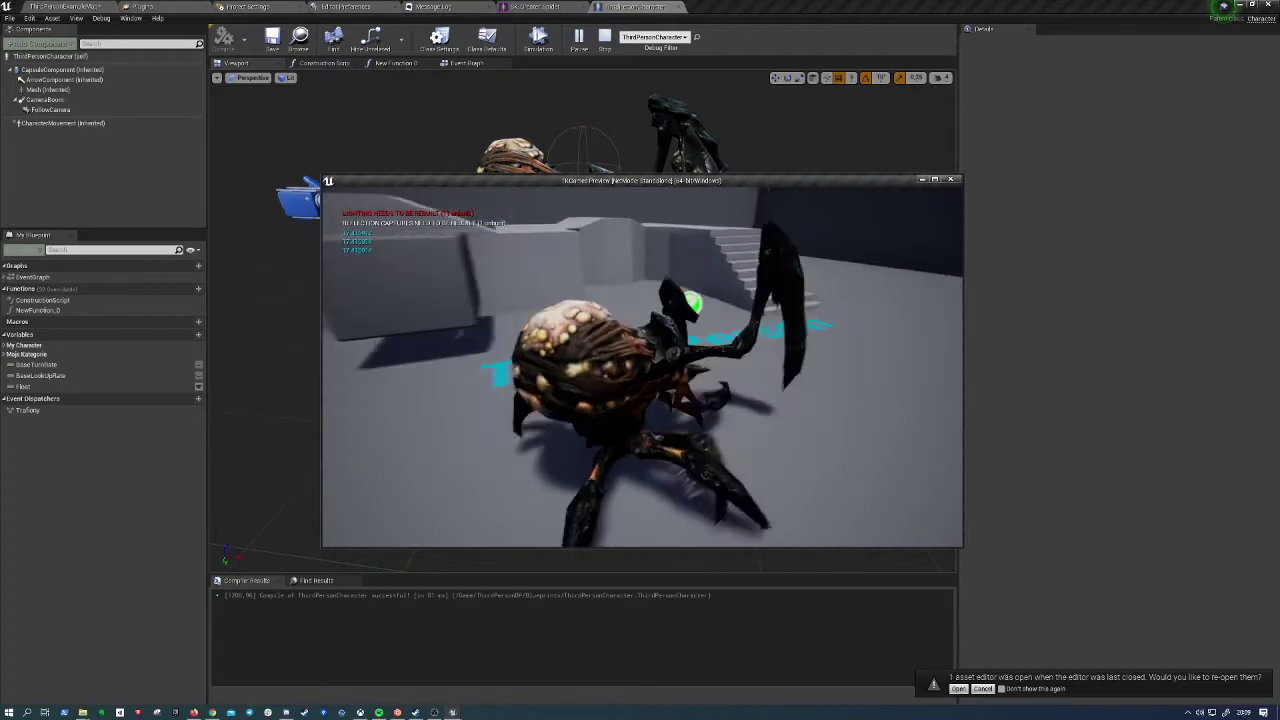
key(a)
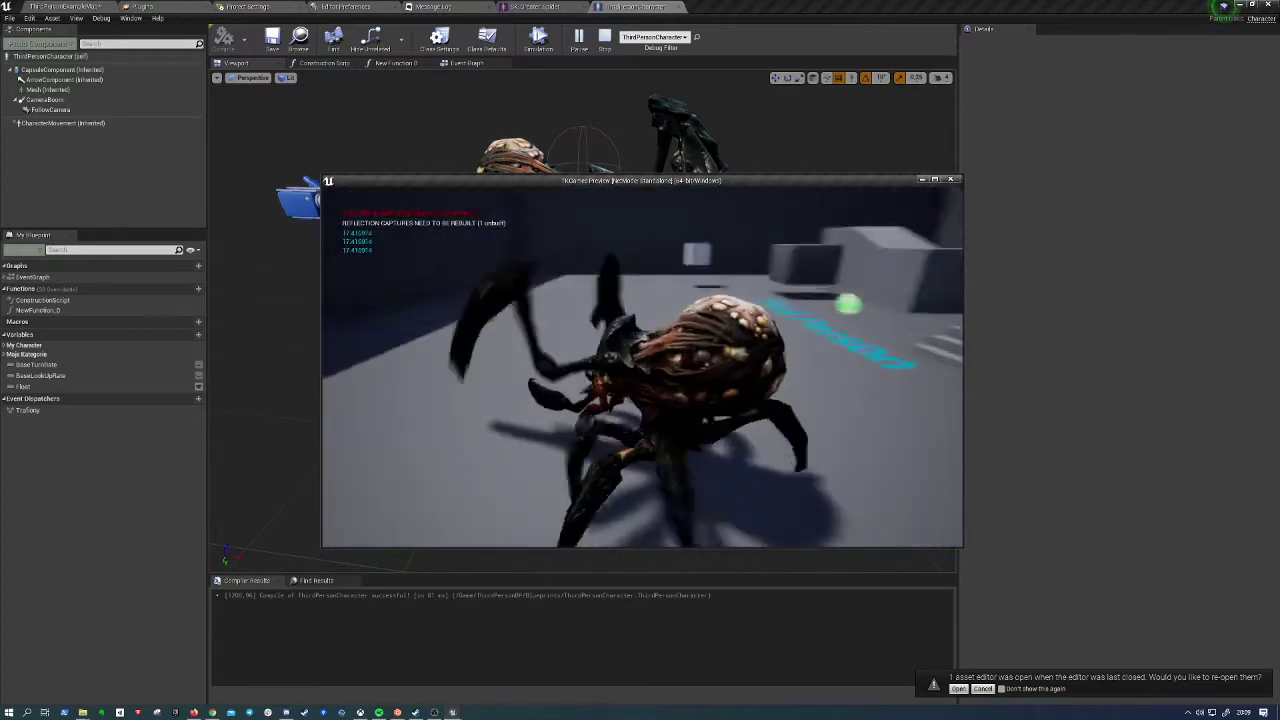
key(w)
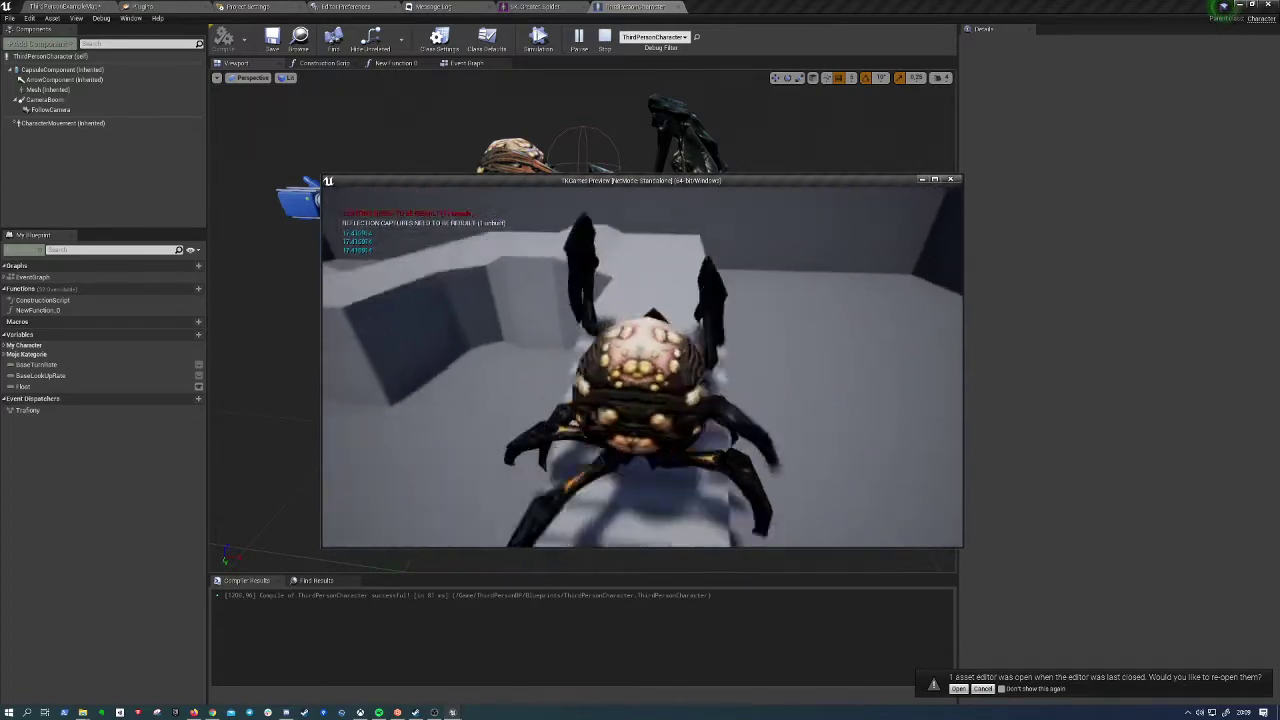
key(w)
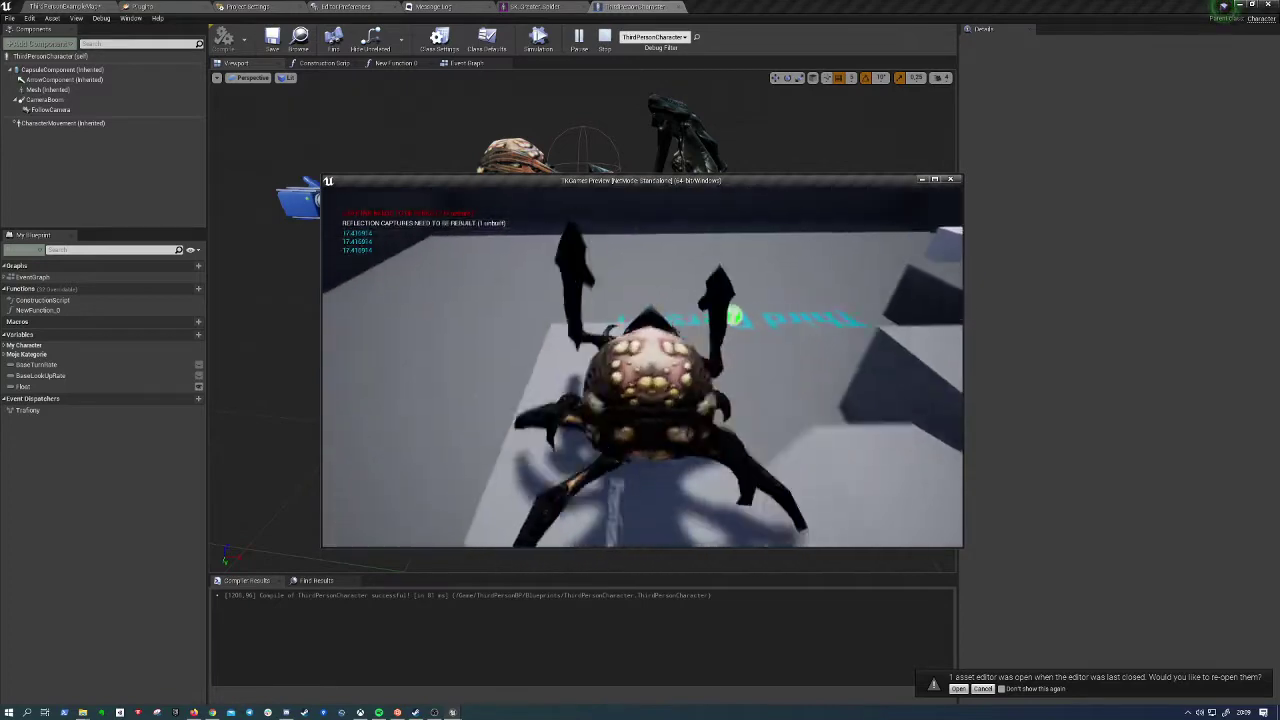
key(s)
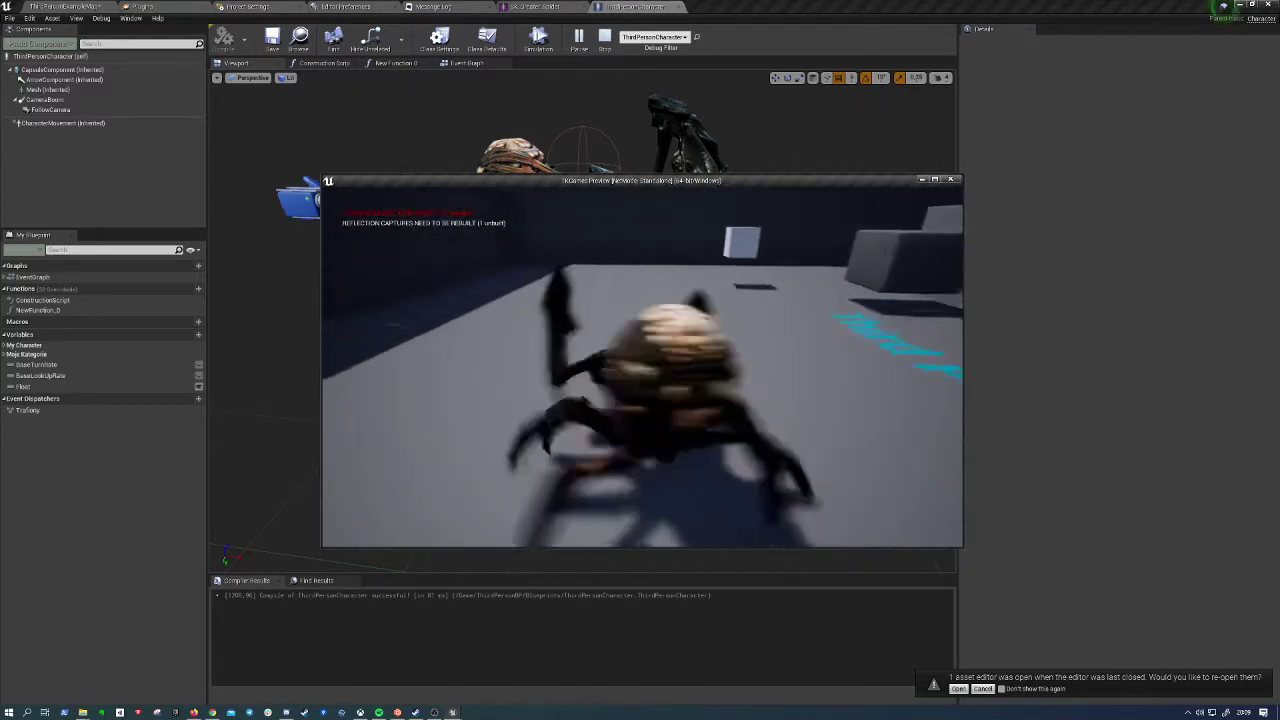
key(s)
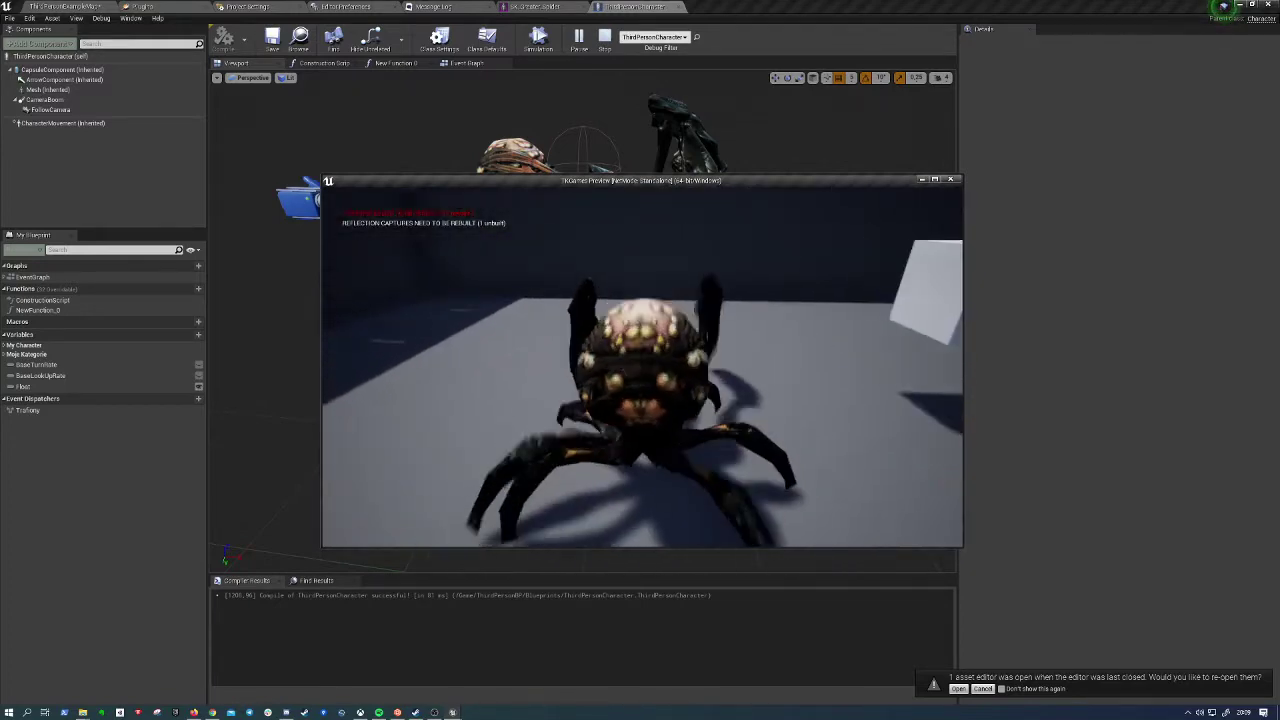
key(Escape)
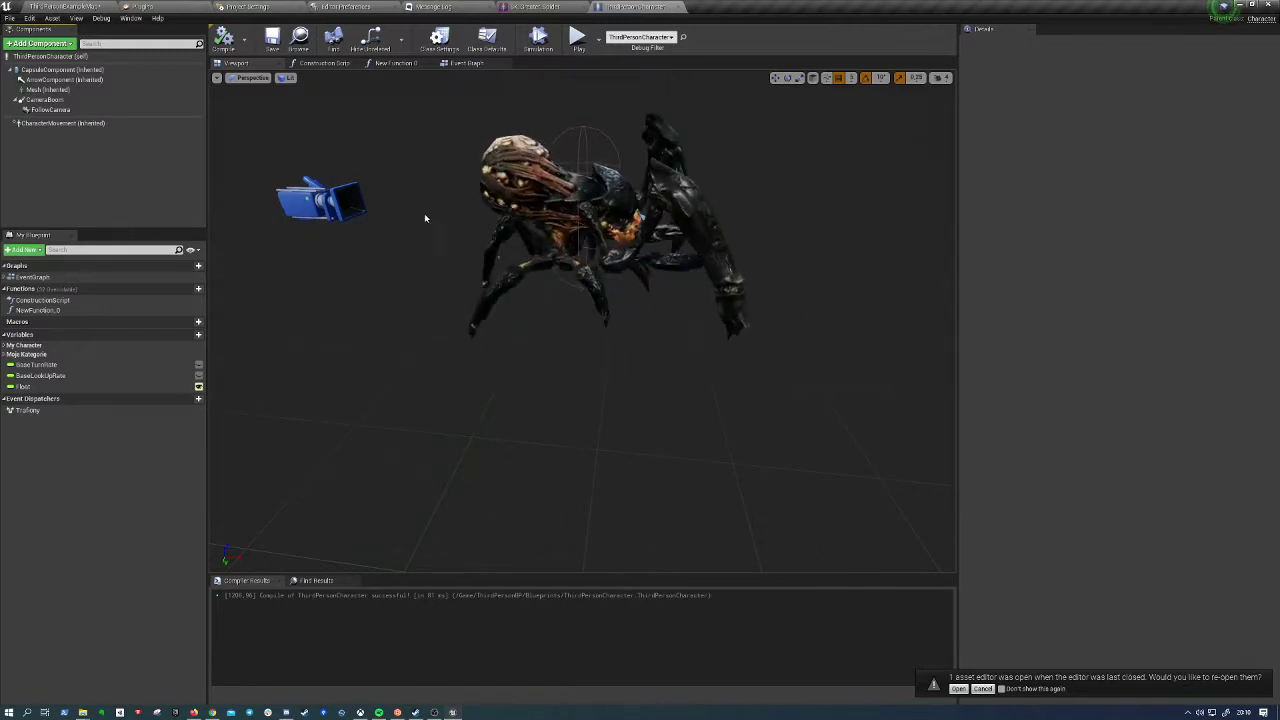
Toggle looping on the spider Mesh animation and save the character Blueprint
click(47, 89)
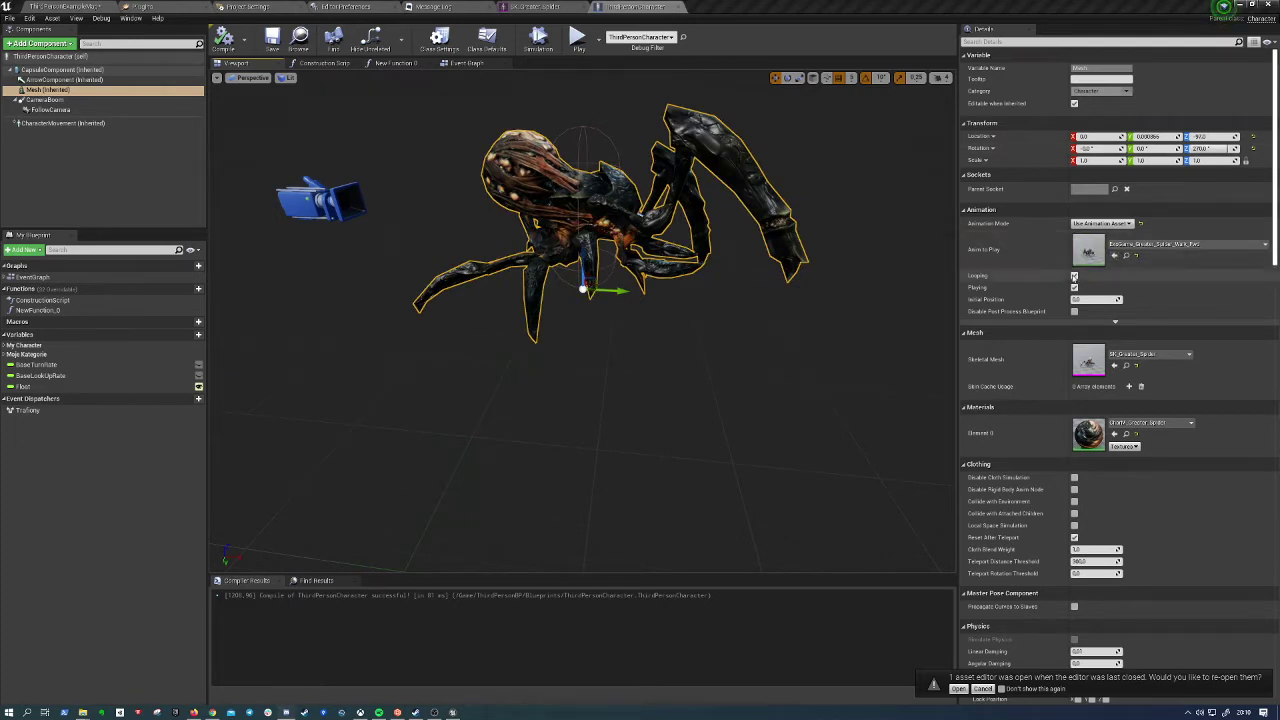
click(1074, 276)
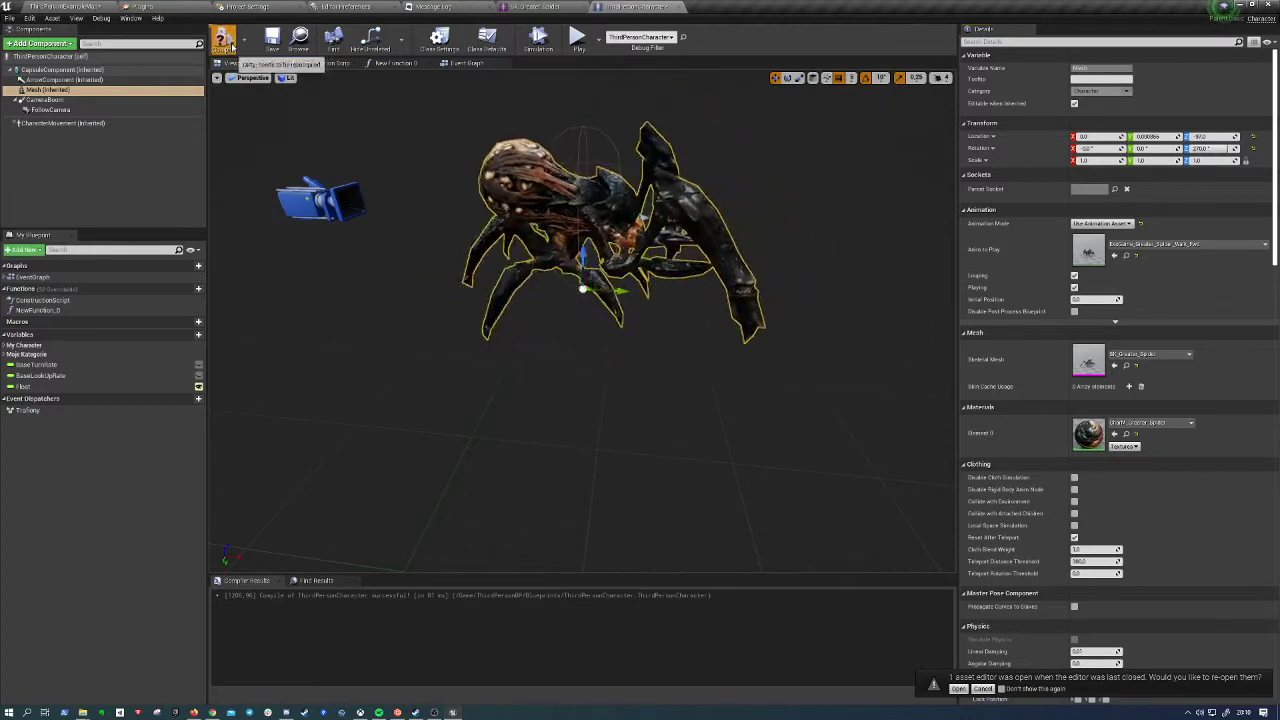
click(272, 40)
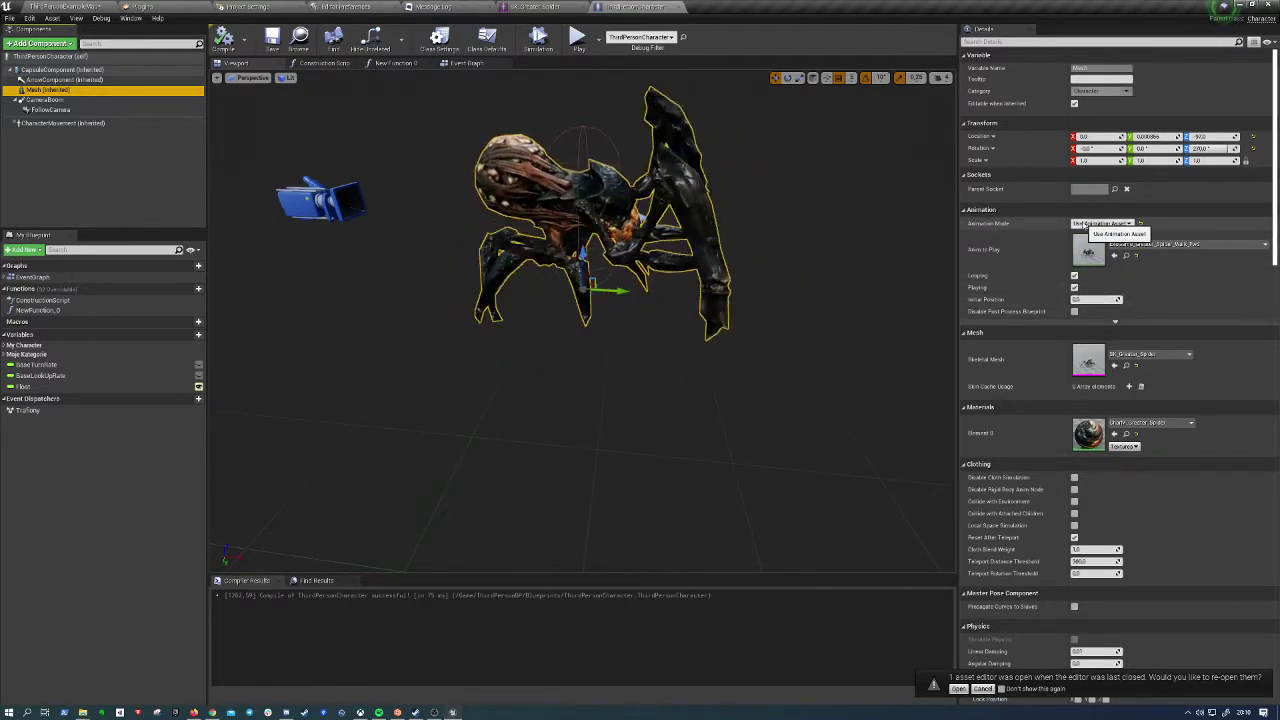
Set the Mesh Animation Mode to Use Animation Blueprint and compile
click(1100, 223)
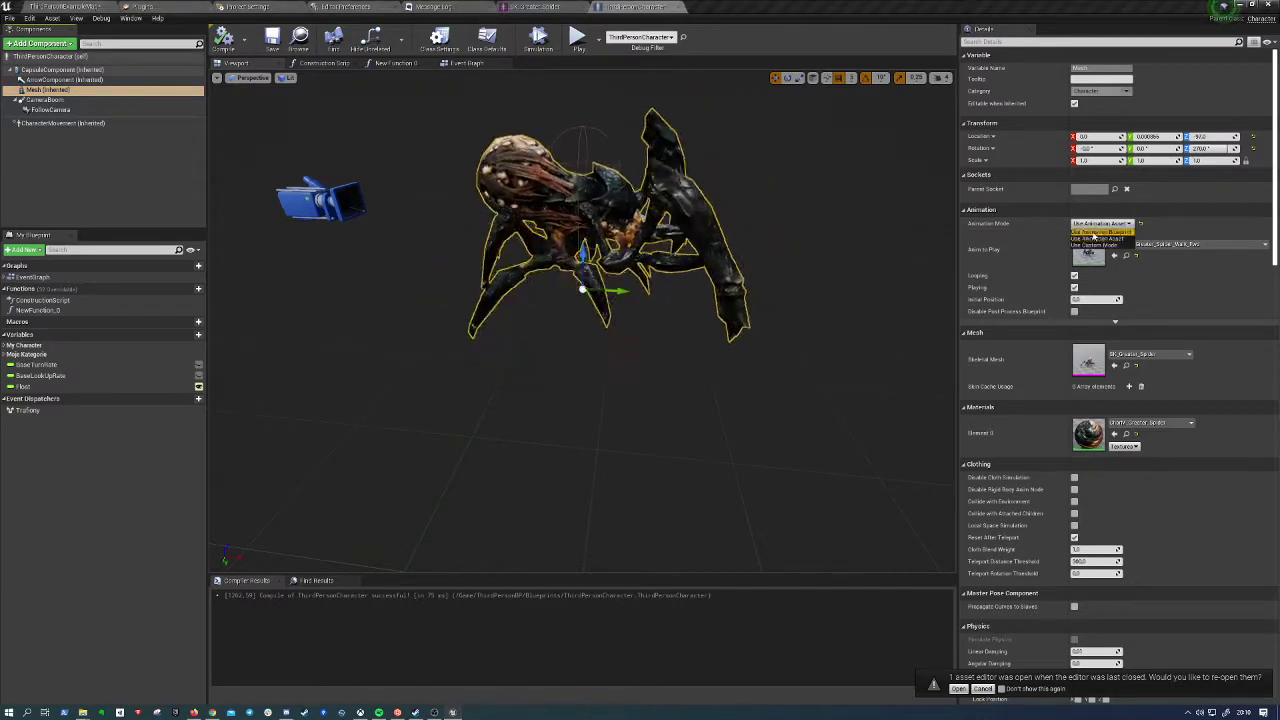
click(1098, 240)
click(224, 40)
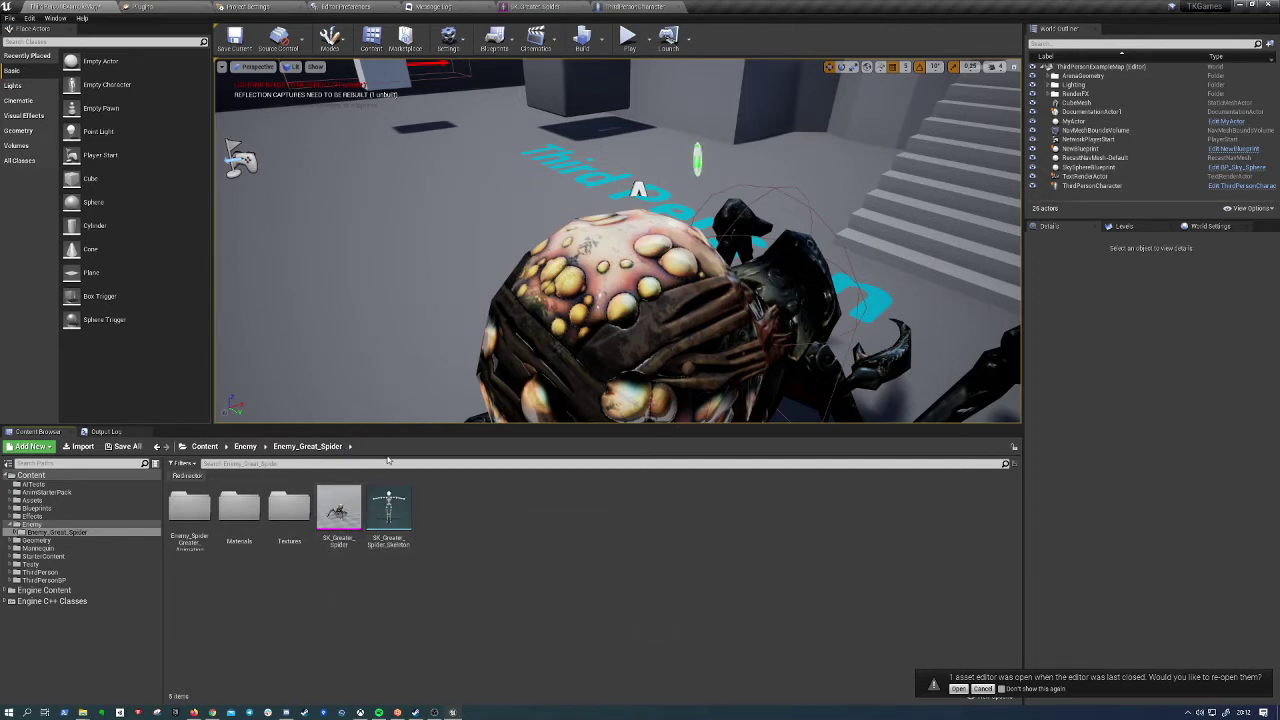
Create an Anim Blueprint from SK_Greater_Spider, keeping the default SK_Greater_Spider_Skeleton_AnimBlueprint name, and open it
right_click(340, 510)
mouse_move(423, 183)
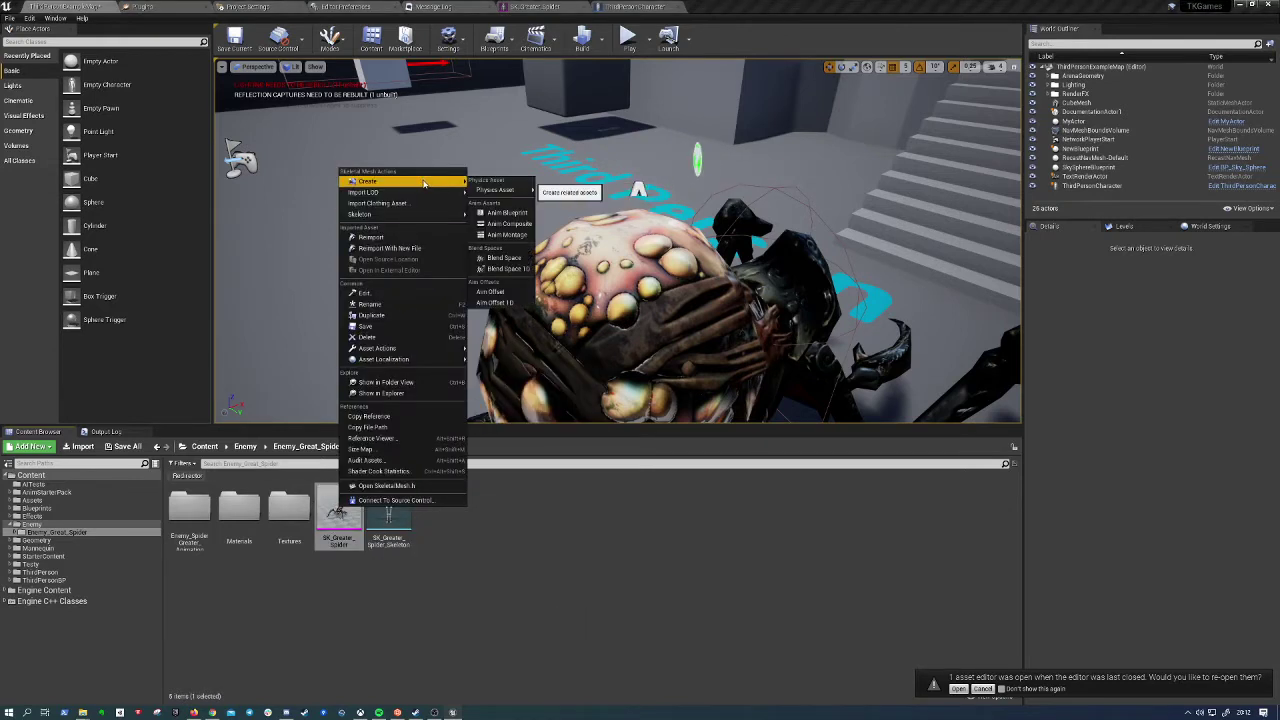
mouse_move(495, 190)
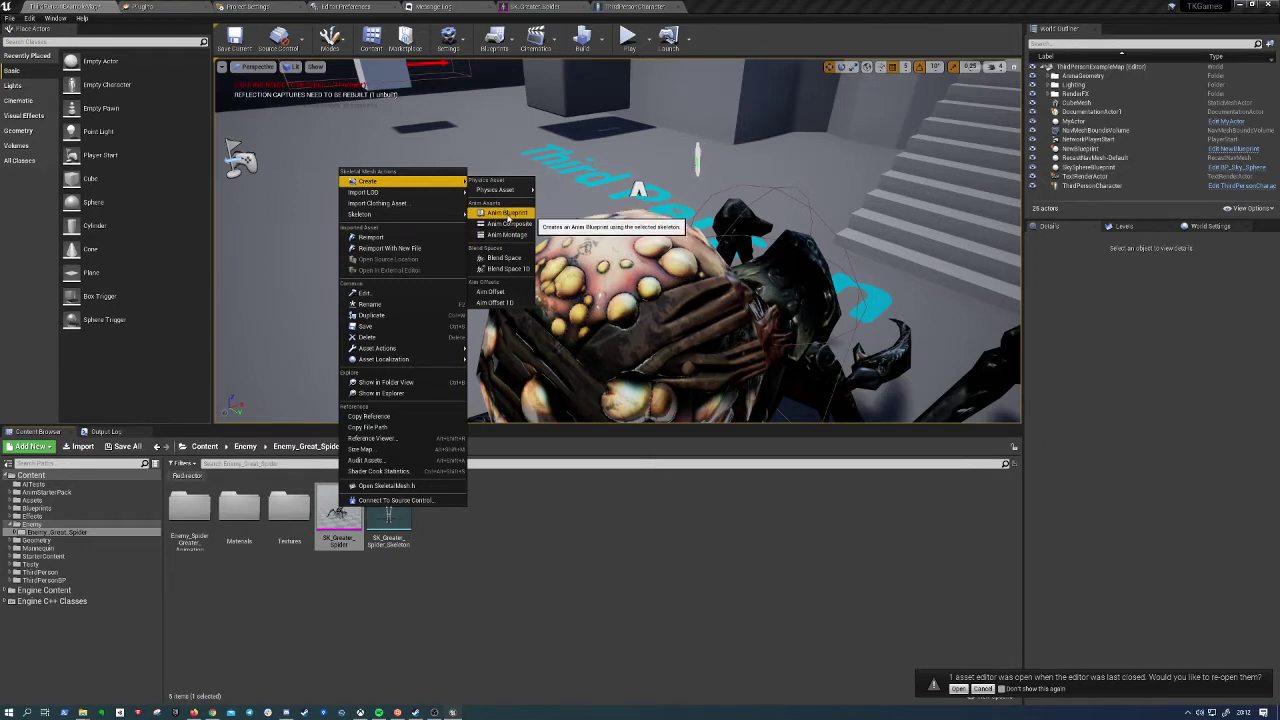
click(507, 214)
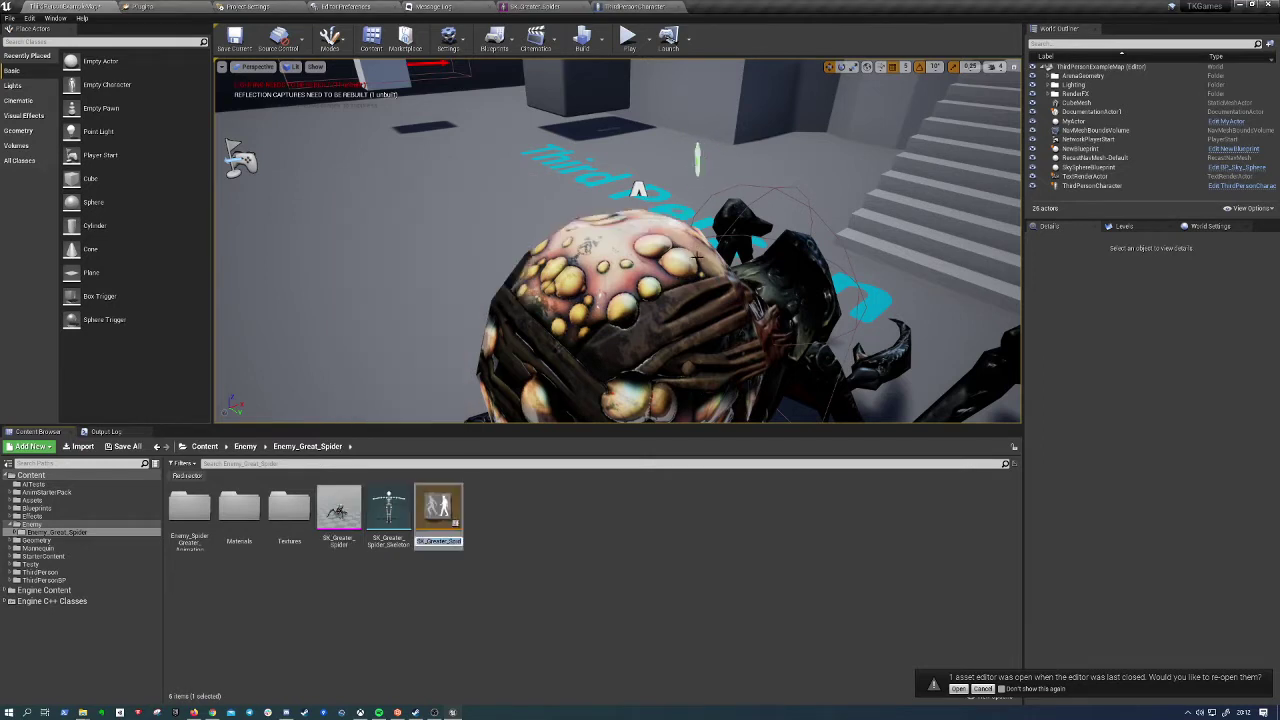
key(Return)
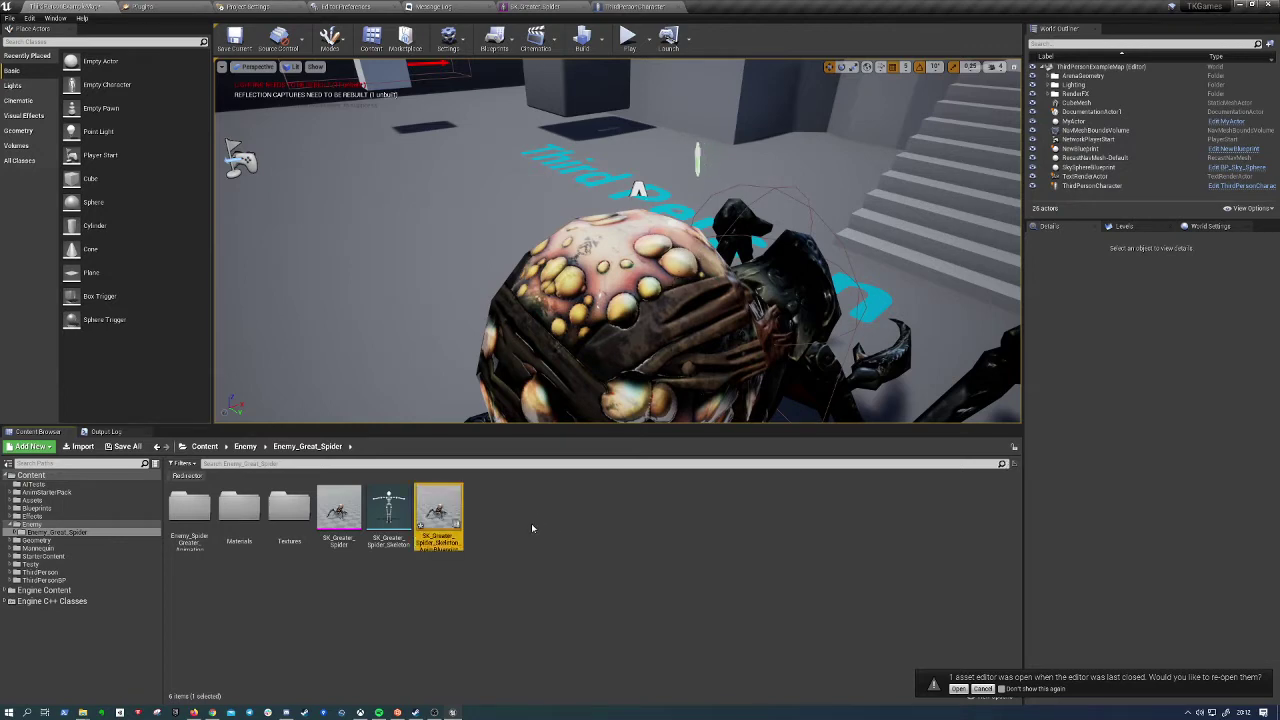
key(Return)
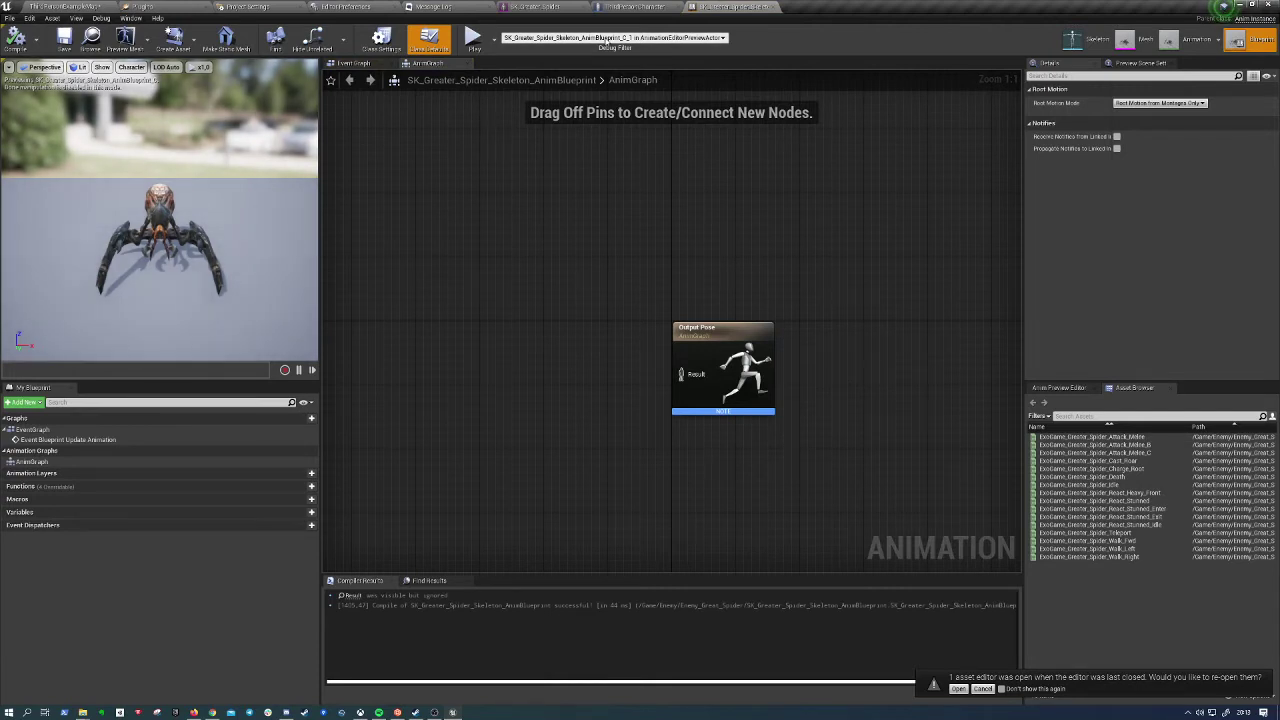
Drop ExoGame_Greater_Spider_Walk_Fwd from the Asset Browser into the AnimGraph beside Output Pose
key(Home)
right_drag(583, 200, 567, 230)
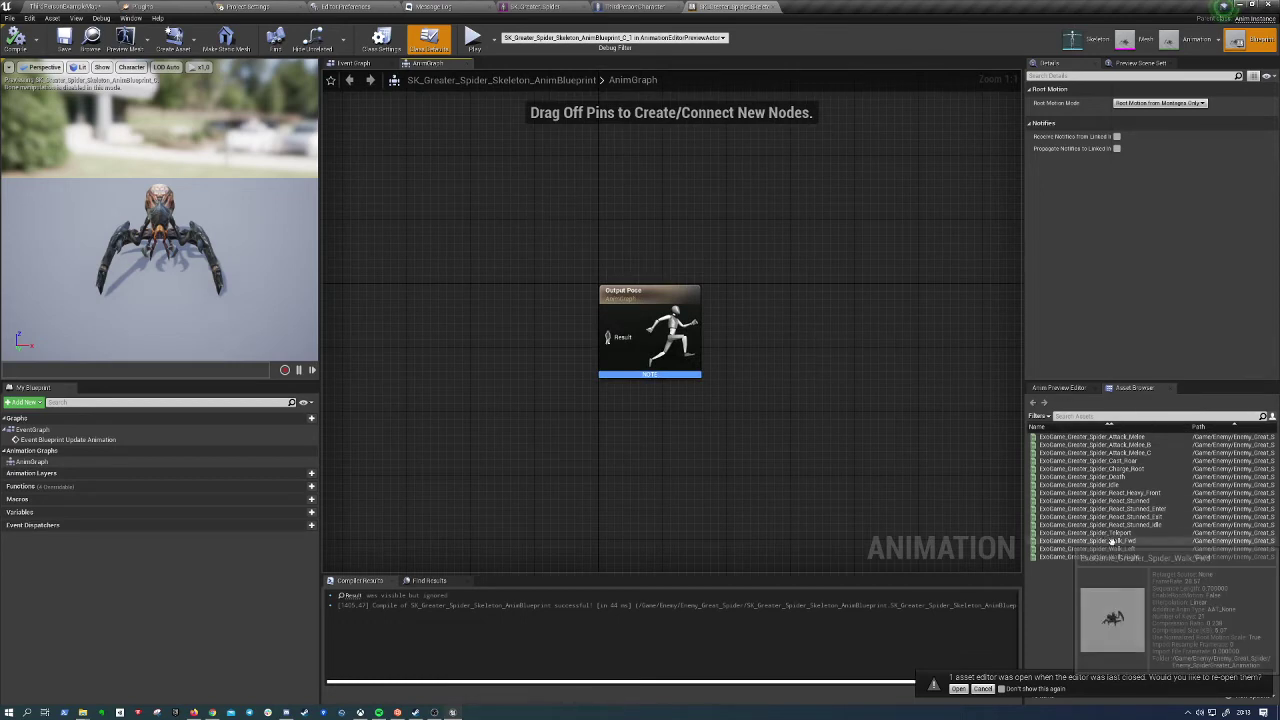
drag(1088, 540, 460, 320)
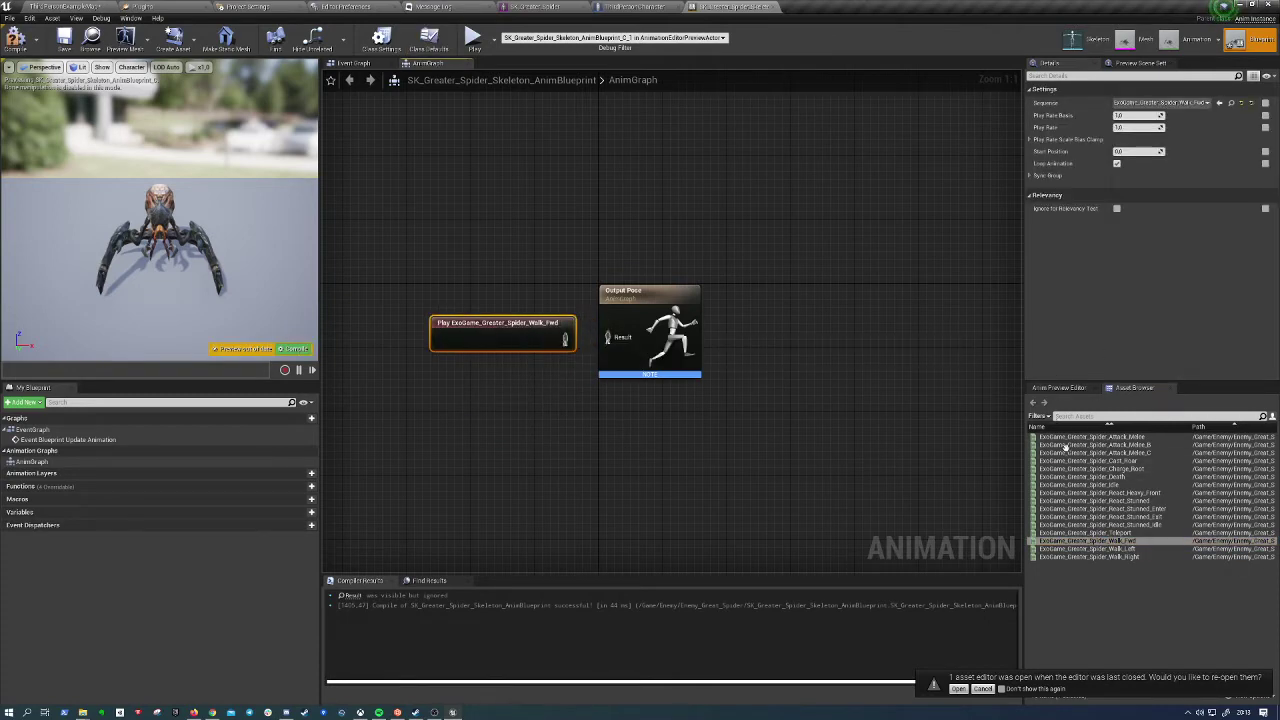
click(1135, 40)
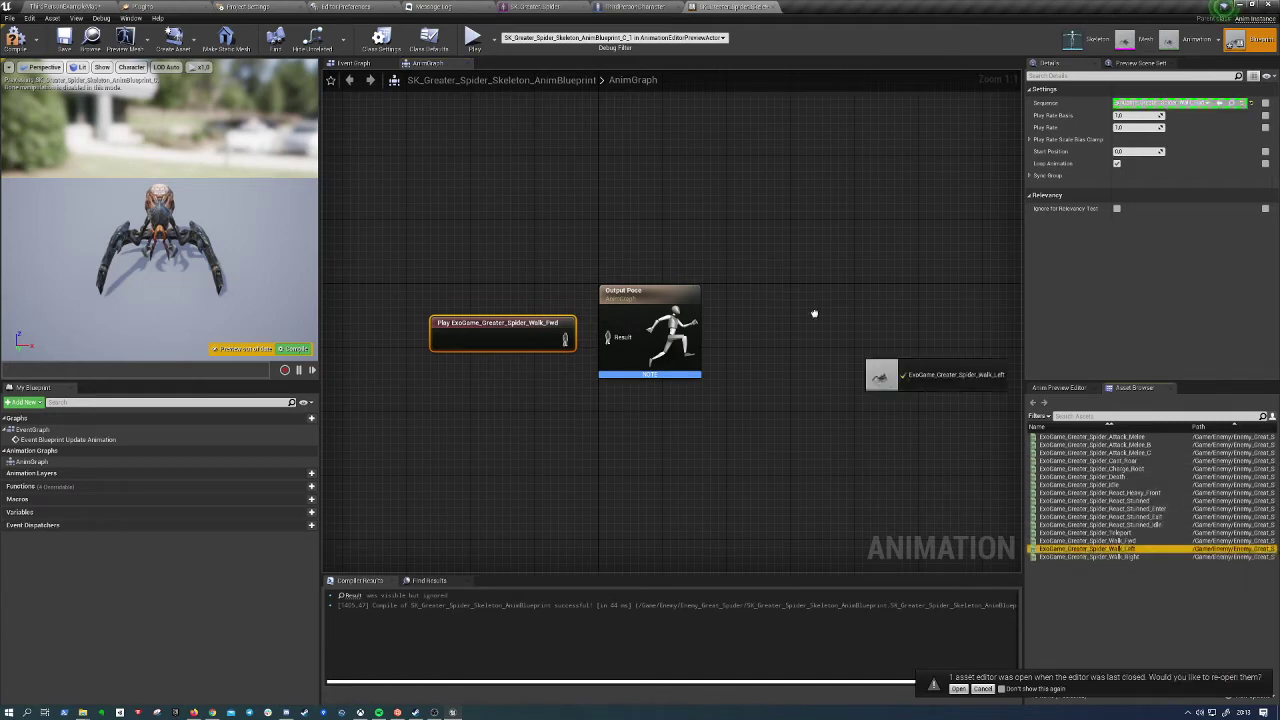
Remove the accidentally added Walk_Left, React_Stunned and Attack_Melee_C nodes, then compile and save
drag(1088, 548, 718, 222)
mouse_move(1090, 500)
mouse_down()
mouse_move(801, 270)
mouse_move(806, 318)
mouse_up()
drag(1095, 452, 894, 378)
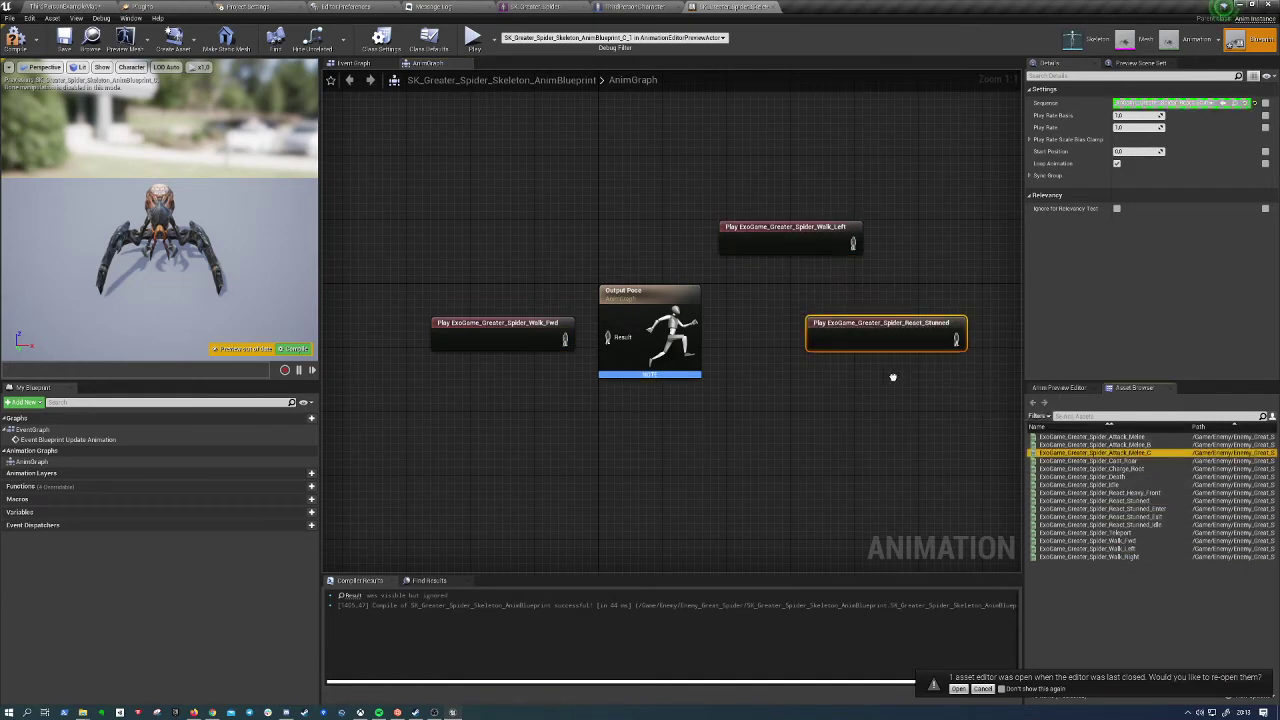
drag(965, 194, 811, 520)
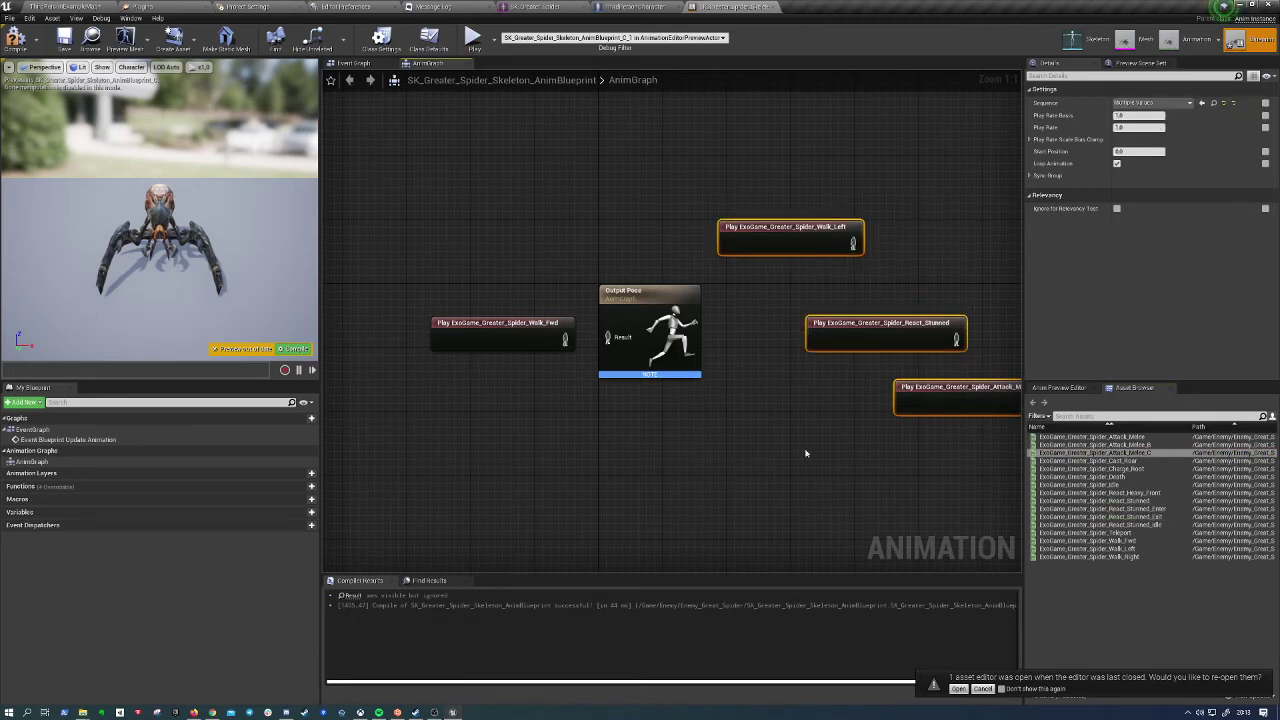
key(Delete)
click(15, 38)
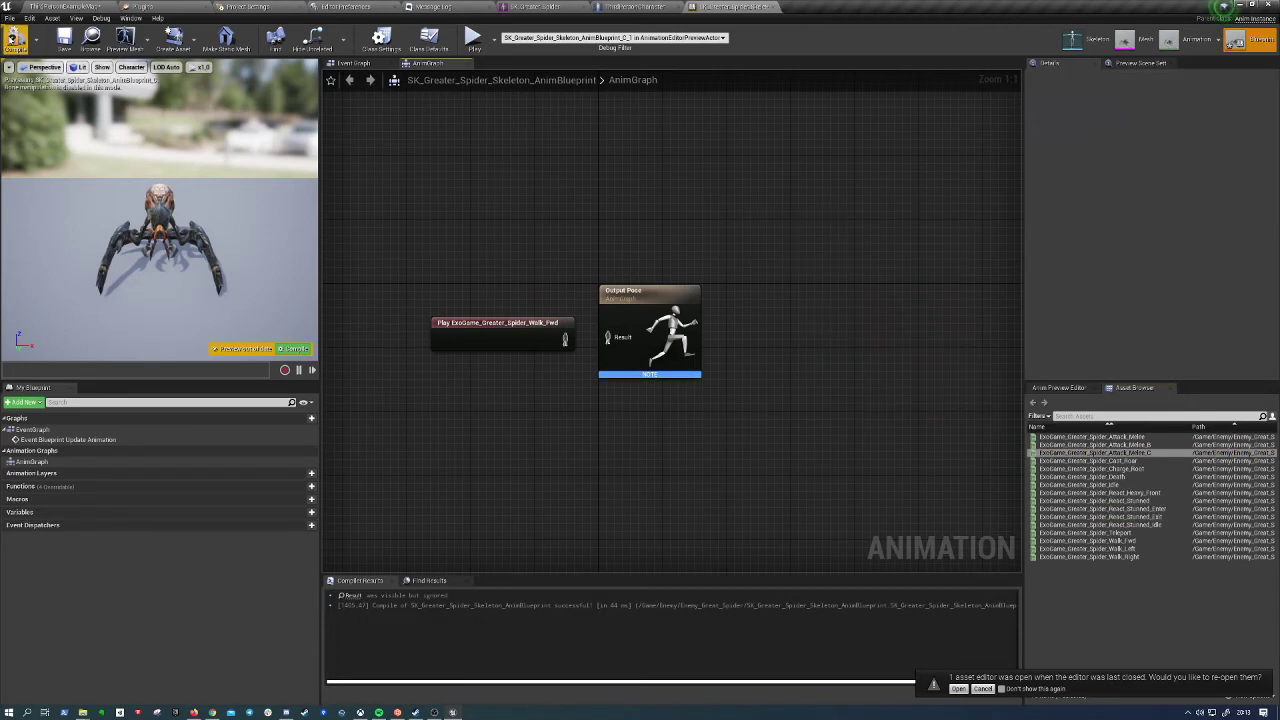
click(64, 40)
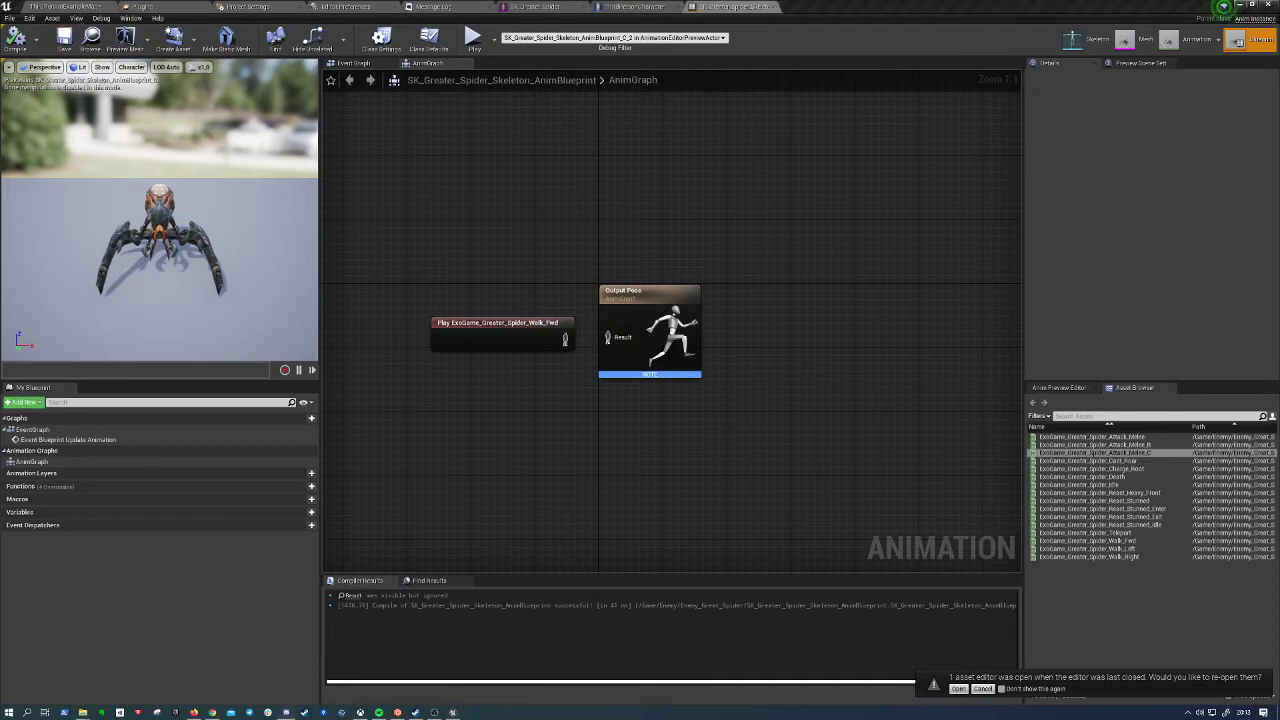
Position the Walk_Fwd play node to the left of Output Pose
mouse_move(525, 333)
mouse_down()
mouse_move(499, 324)
mouse_move(509, 339)
mouse_move(608, 338)
mouse_up()
click(543, 448)
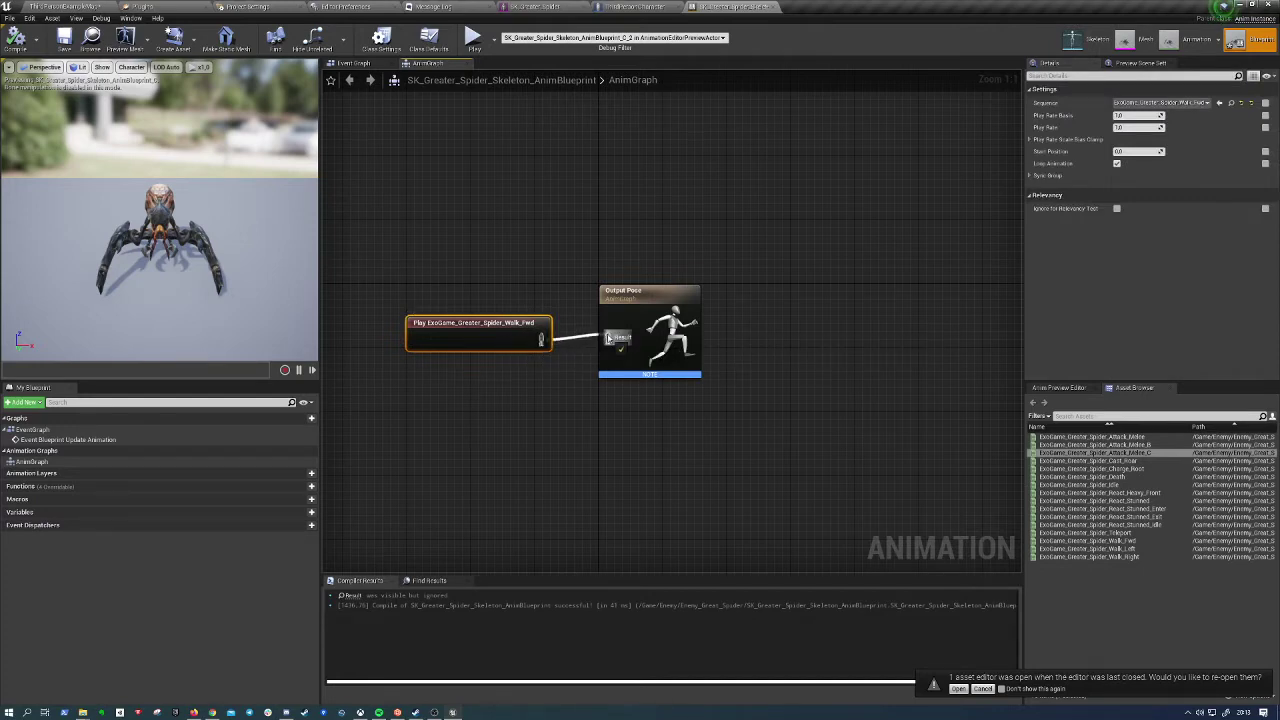
click(592, 420)
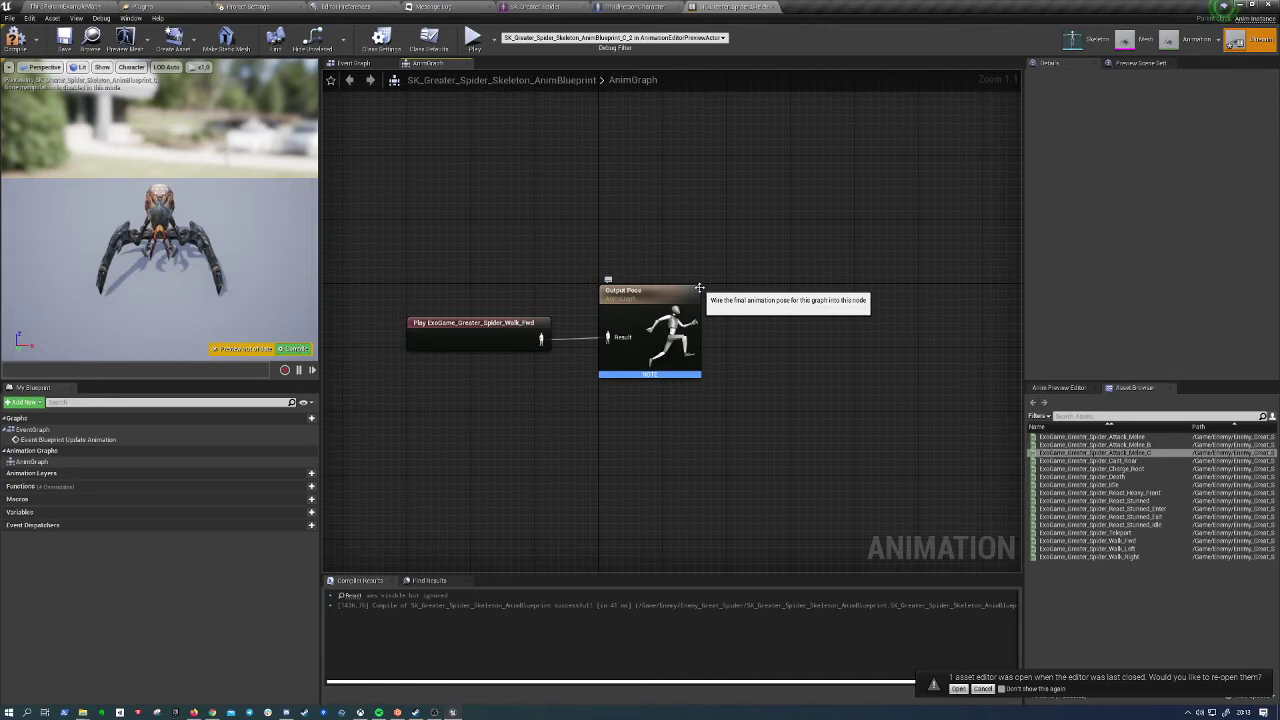
Select the Output Pose and Walk_Fwd nodes, then recompile and save the anim blueprint
right_drag(699, 288, 799, 288)
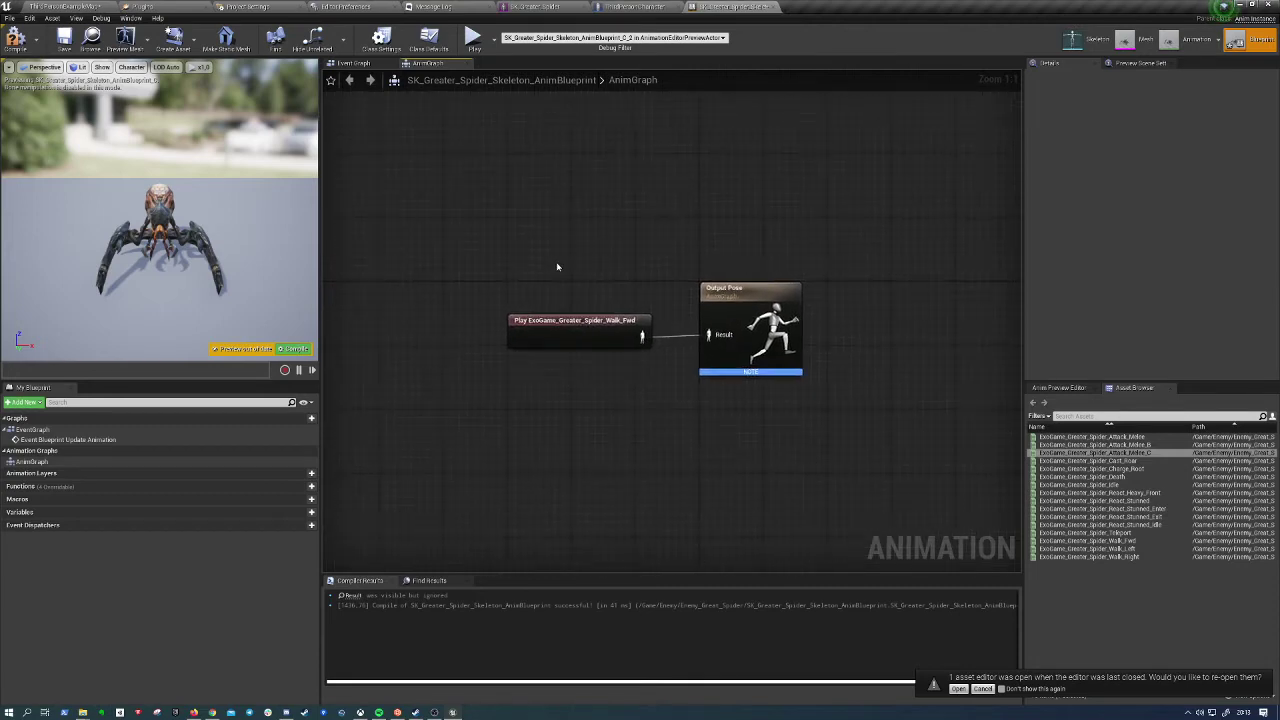
click(750, 314)
mouse_move(362, 160)
mouse_down()
mouse_move(566, 519)
mouse_move(586, 306)
mouse_up()
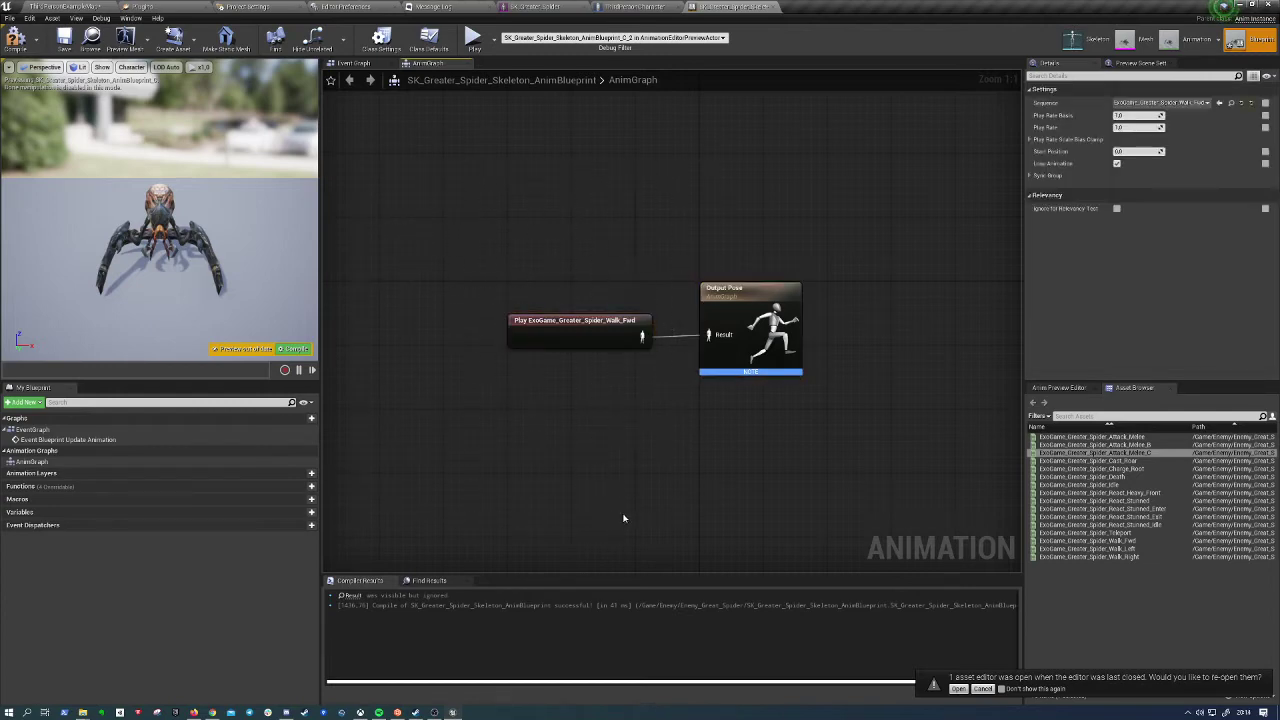
click(16, 38)
click(64, 38)
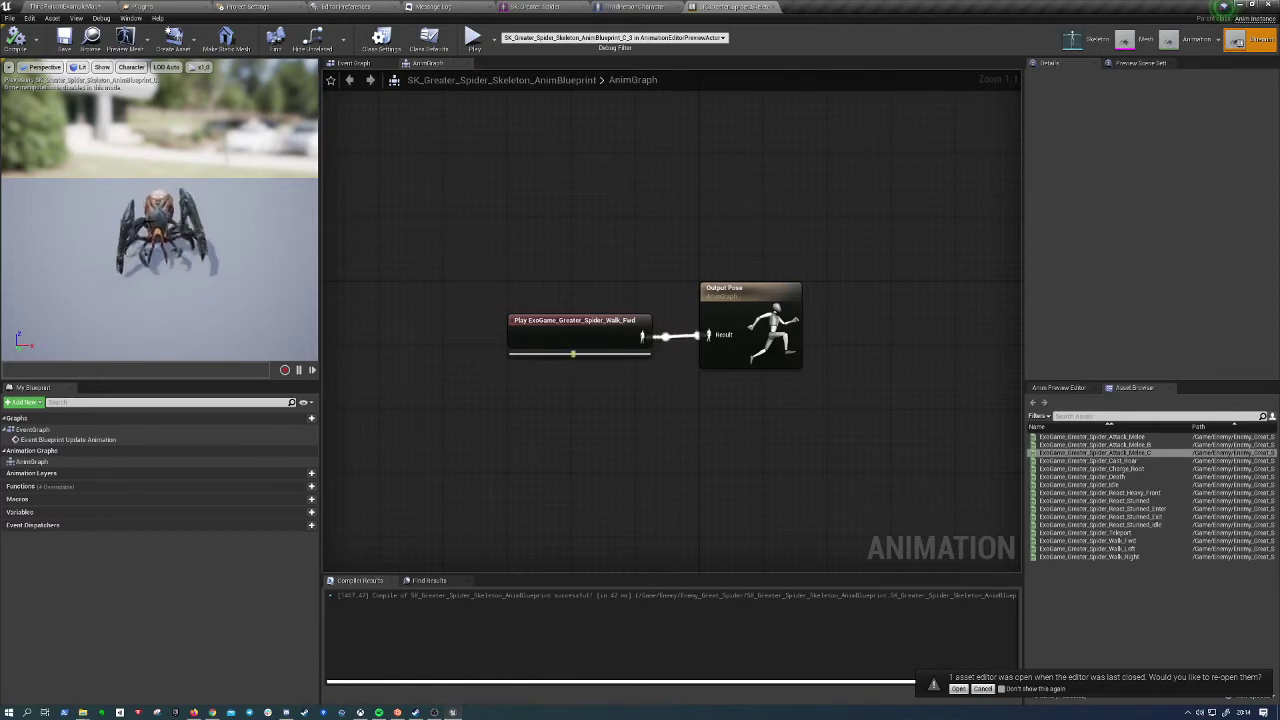
Break and re-wire the Walk_Fwd link to Output Pose Result, recompile, and return to the level
alt+click(709, 335)
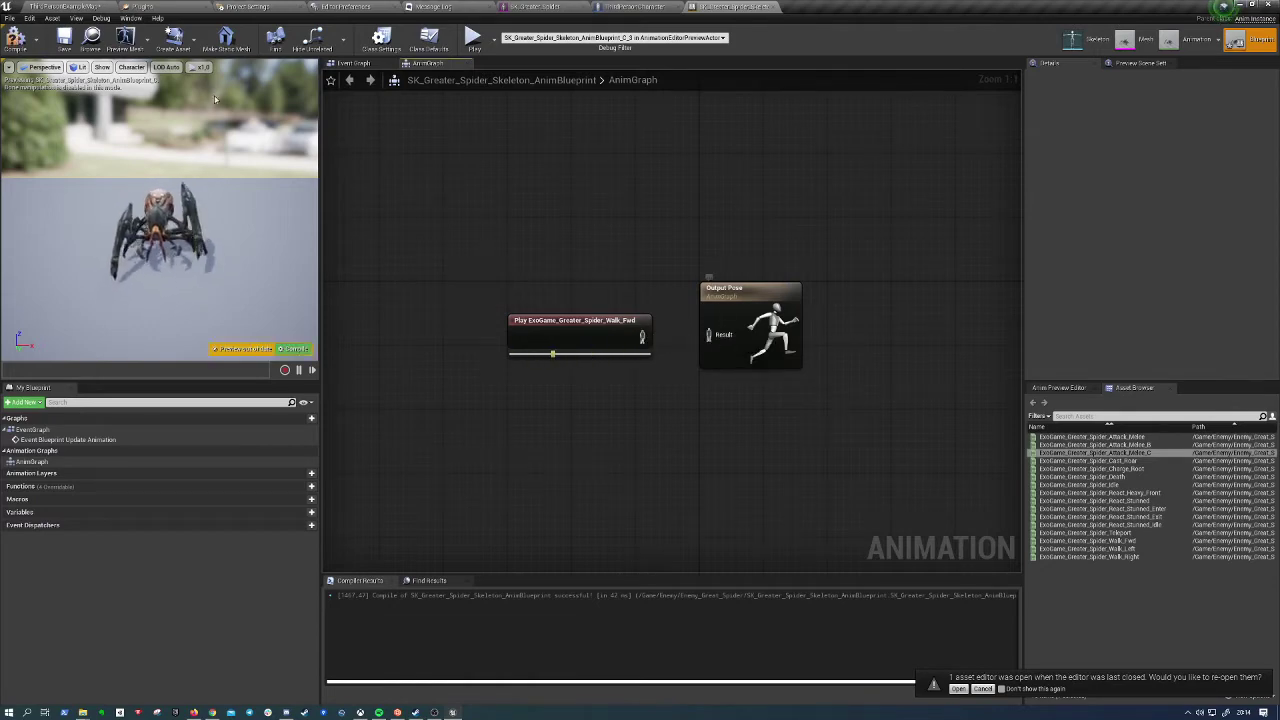
click(16, 38)
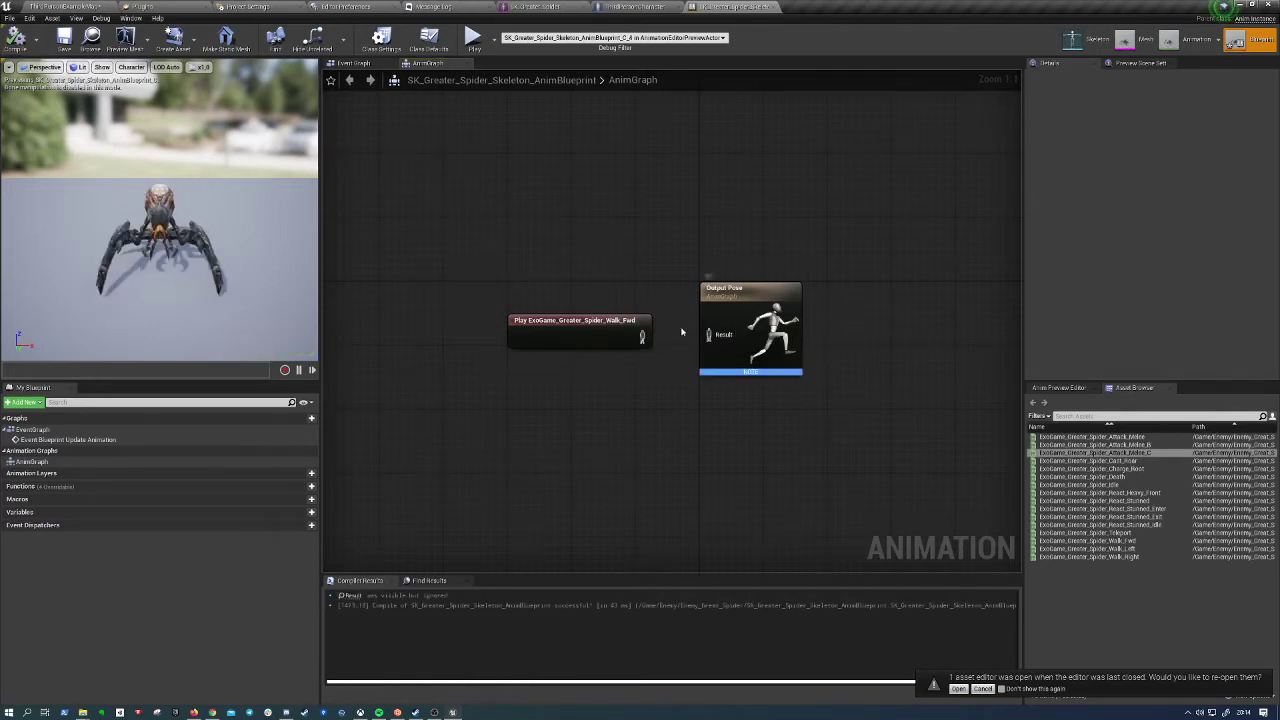
drag(642, 336, 716, 335)
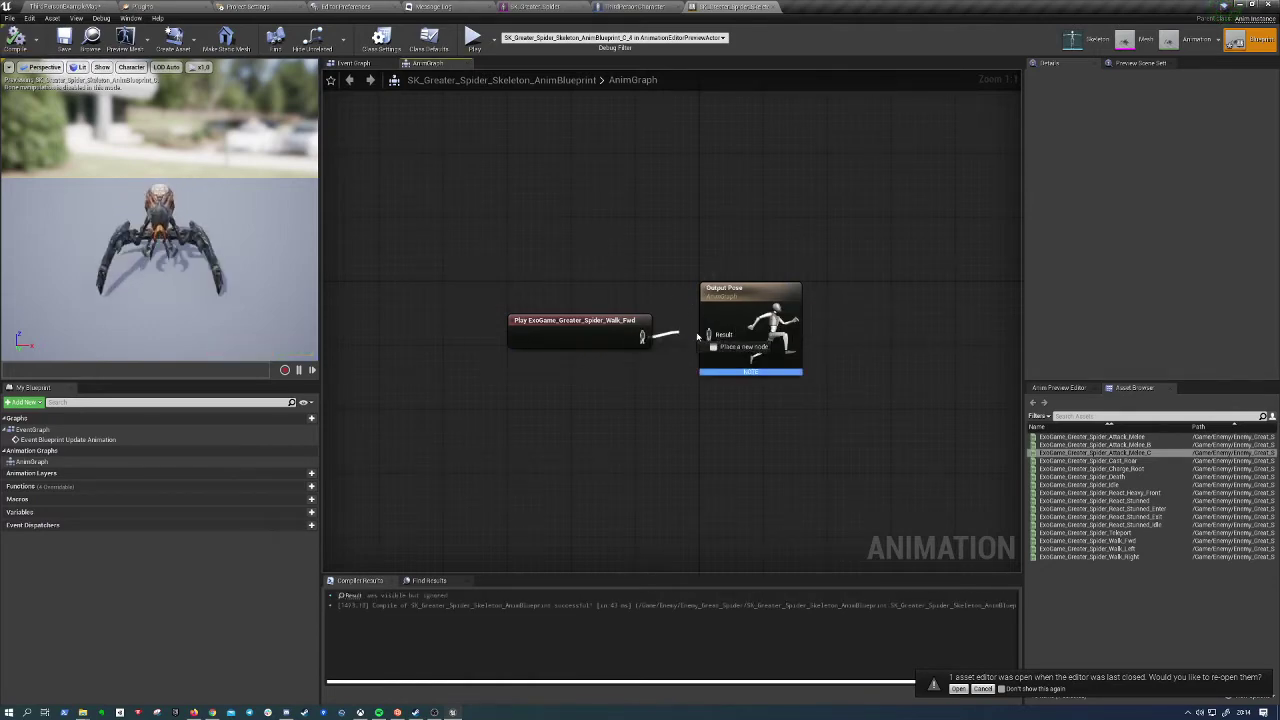
click(16, 38)
click(60, 6)
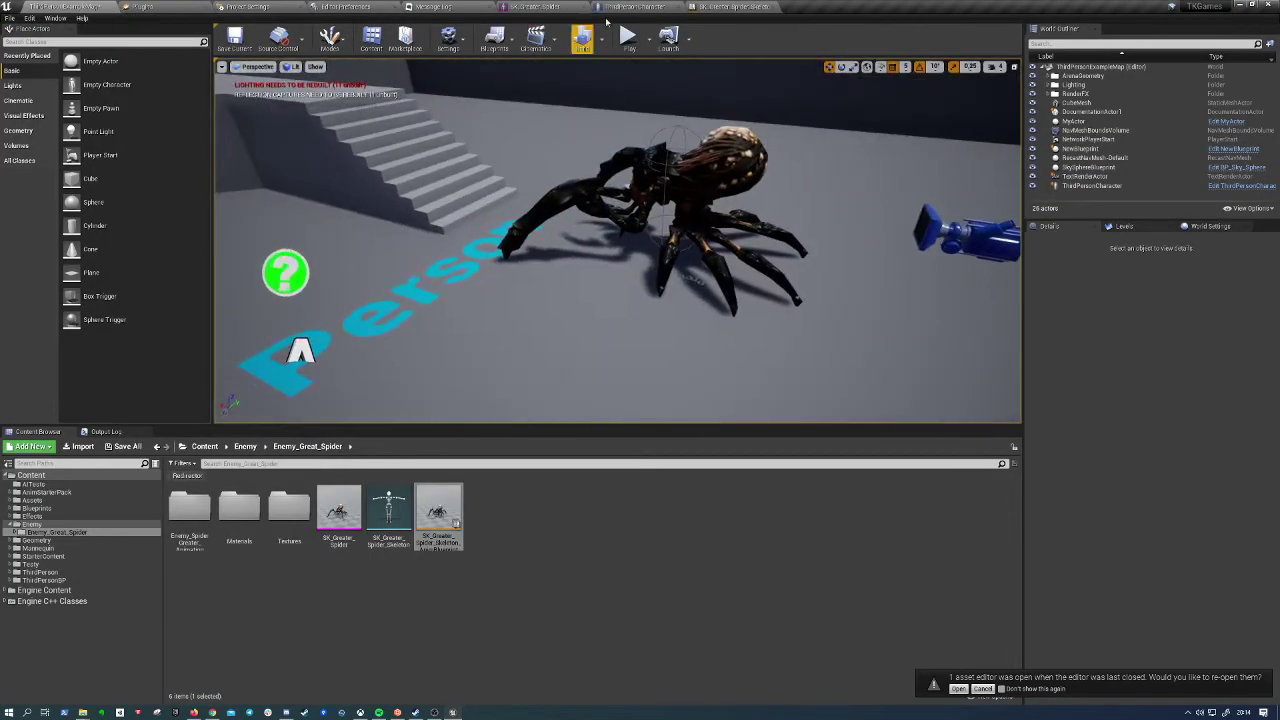
Set the ThirdPersonCharacter Mesh Anim Class to SK_Greater_Spider_Skeleton_AnimBlueprint and save
click(640, 7)
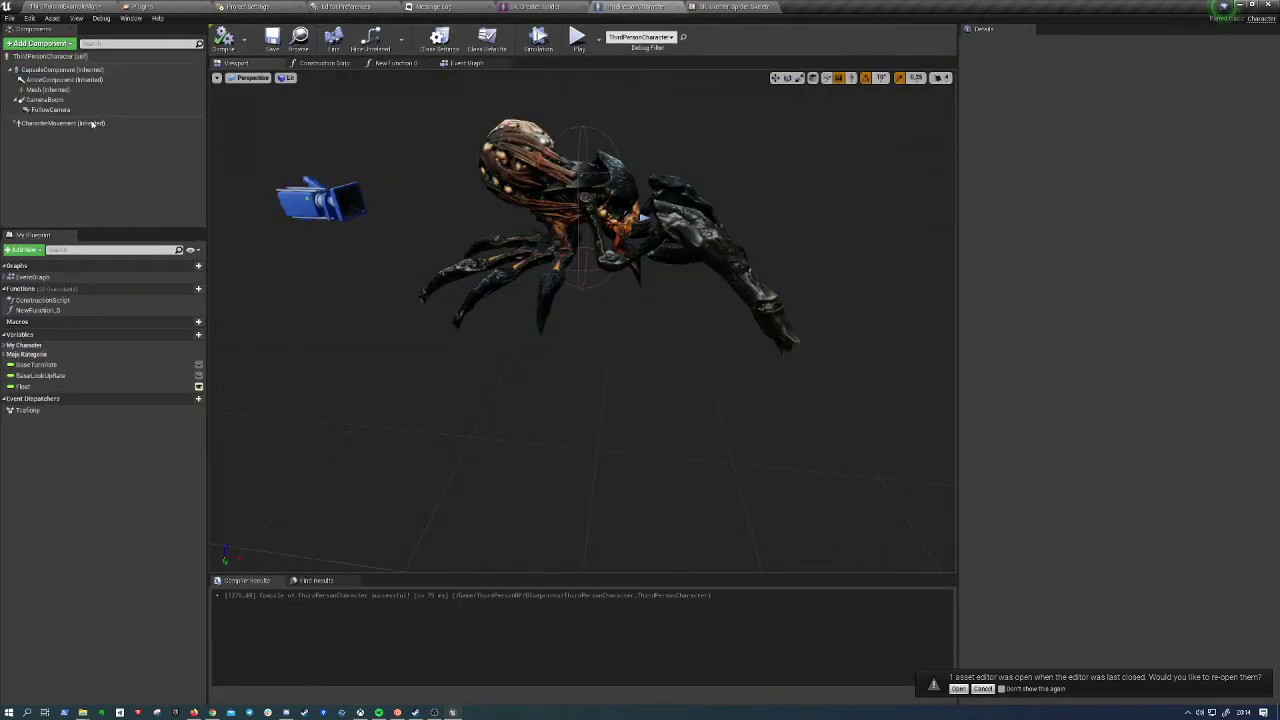
click(45, 89)
click(1120, 237)
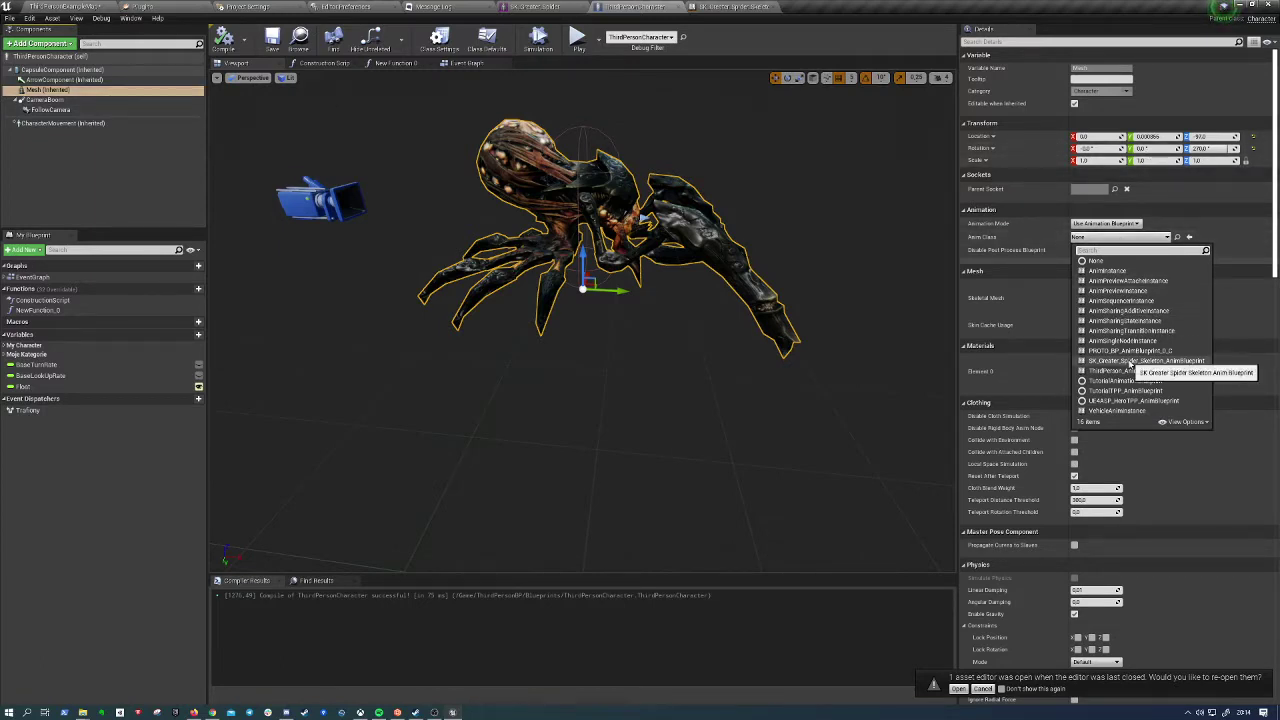
click(1131, 362)
click(223, 40)
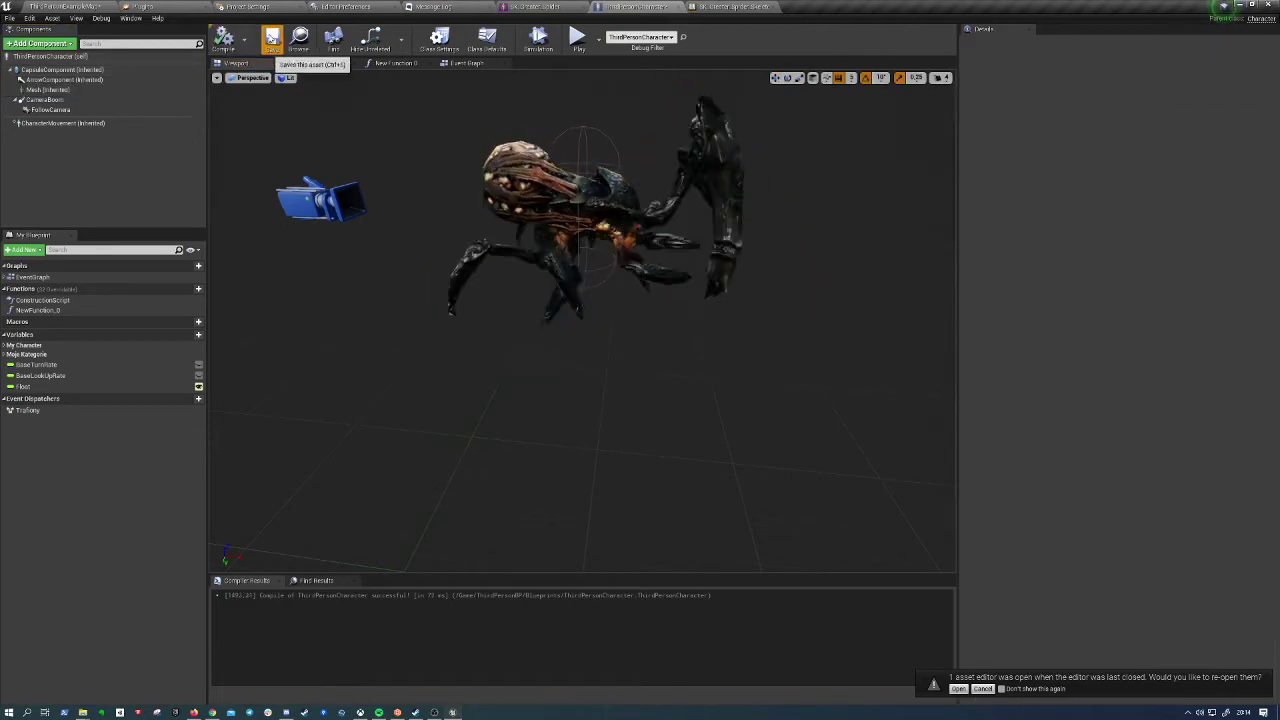
Play-test the level with the animated spider, then stop and return to the AnimBlueprint
click(577, 40)
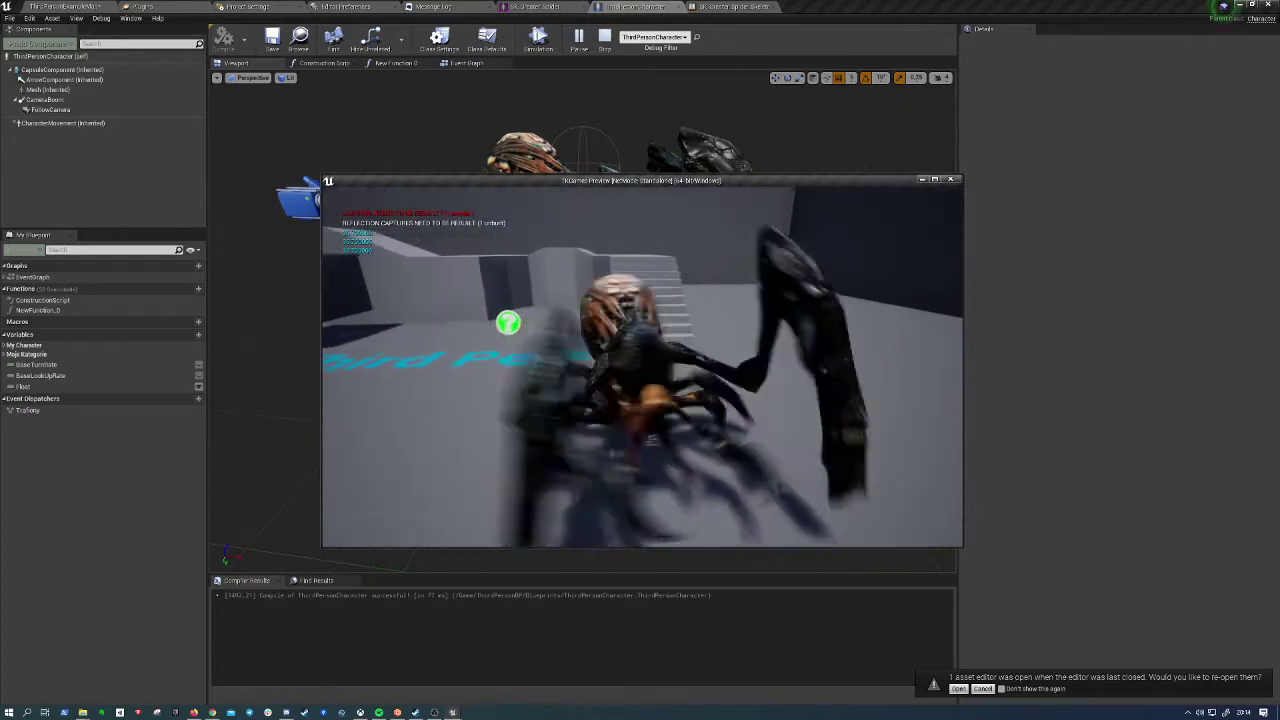
key(Escape)
click(735, 6)
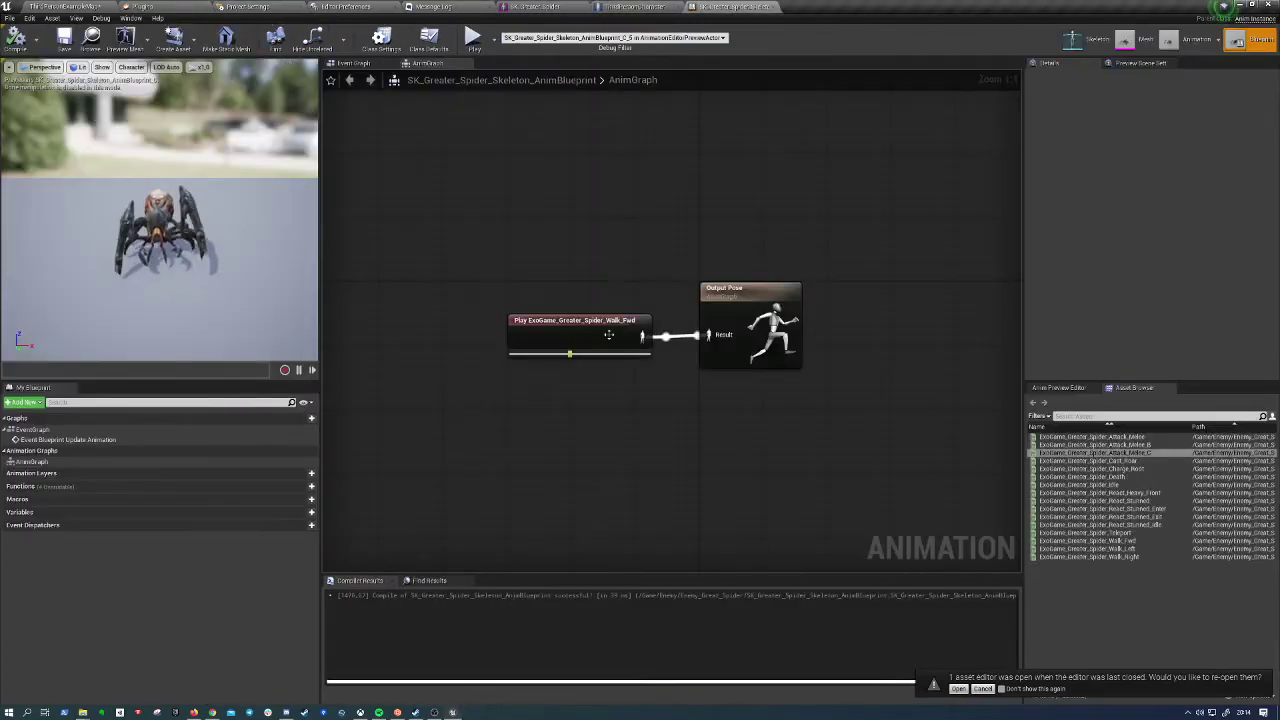
Delete the Play Walk_Fwd node from the AnimGraph and recompile with F7
drag(608, 334, 552, 334)
click(633, 398)
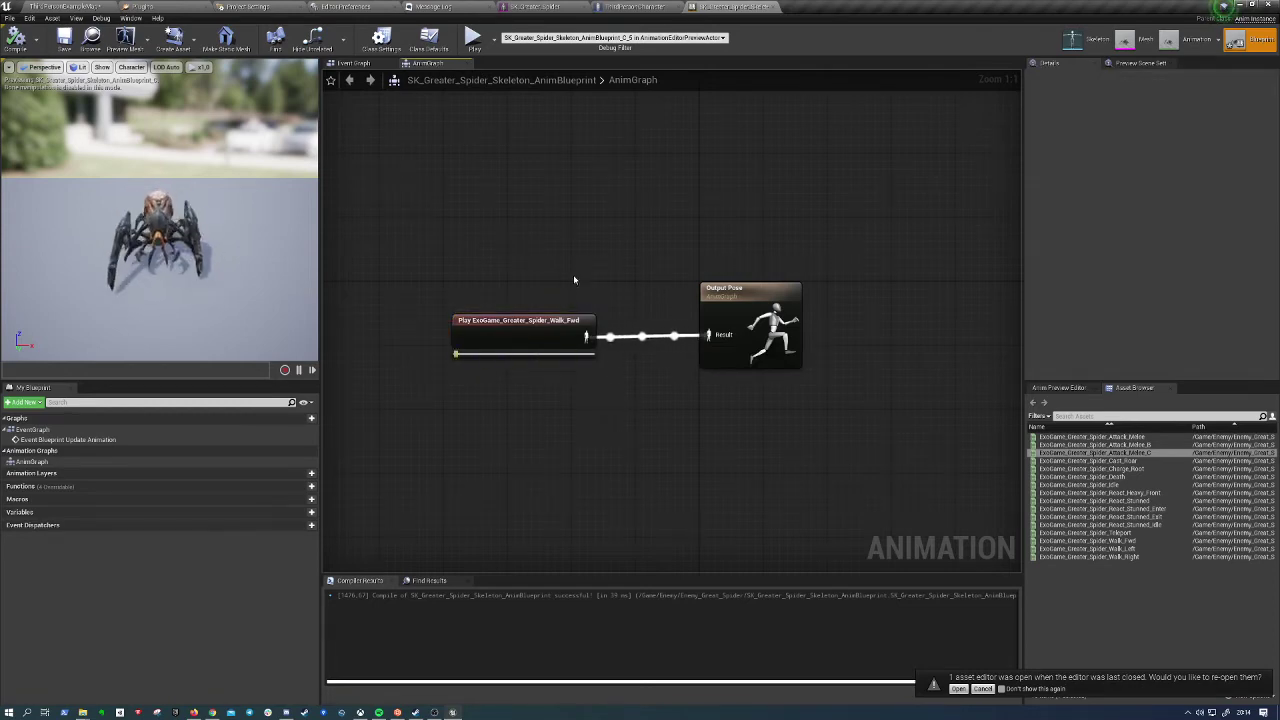
drag(614, 268, 523, 386)
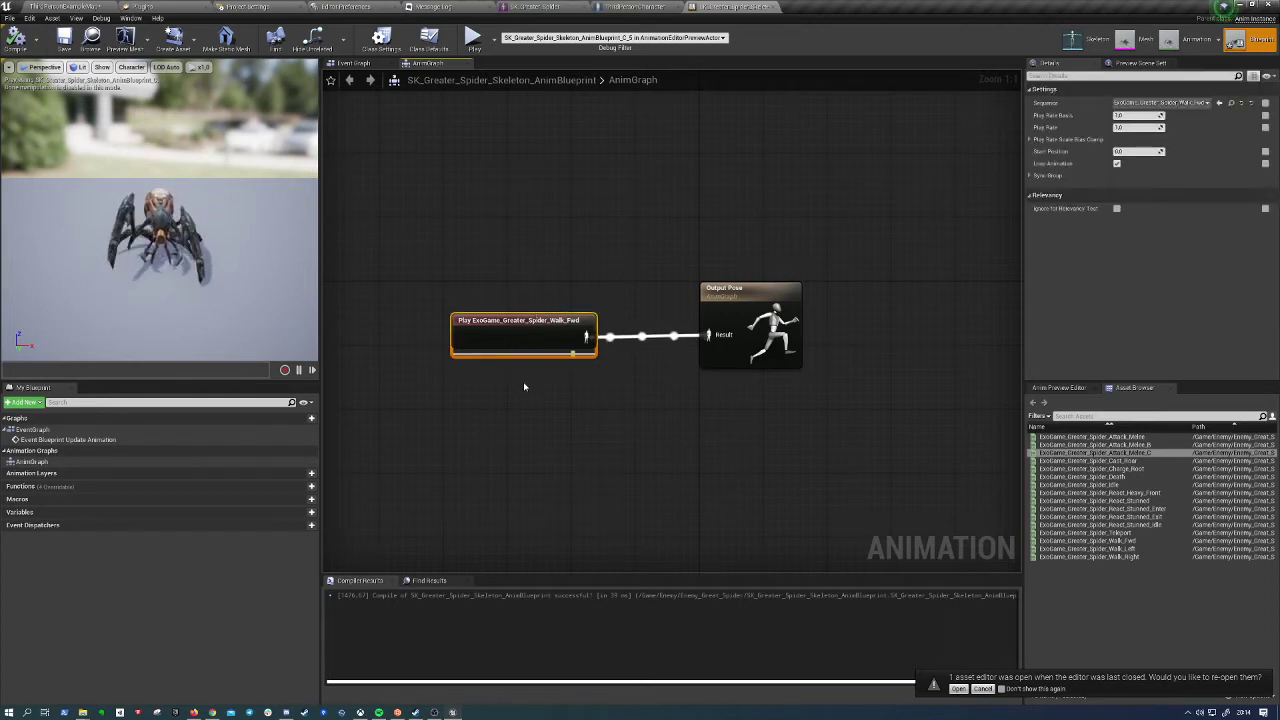
key(Delete)
key(F7)
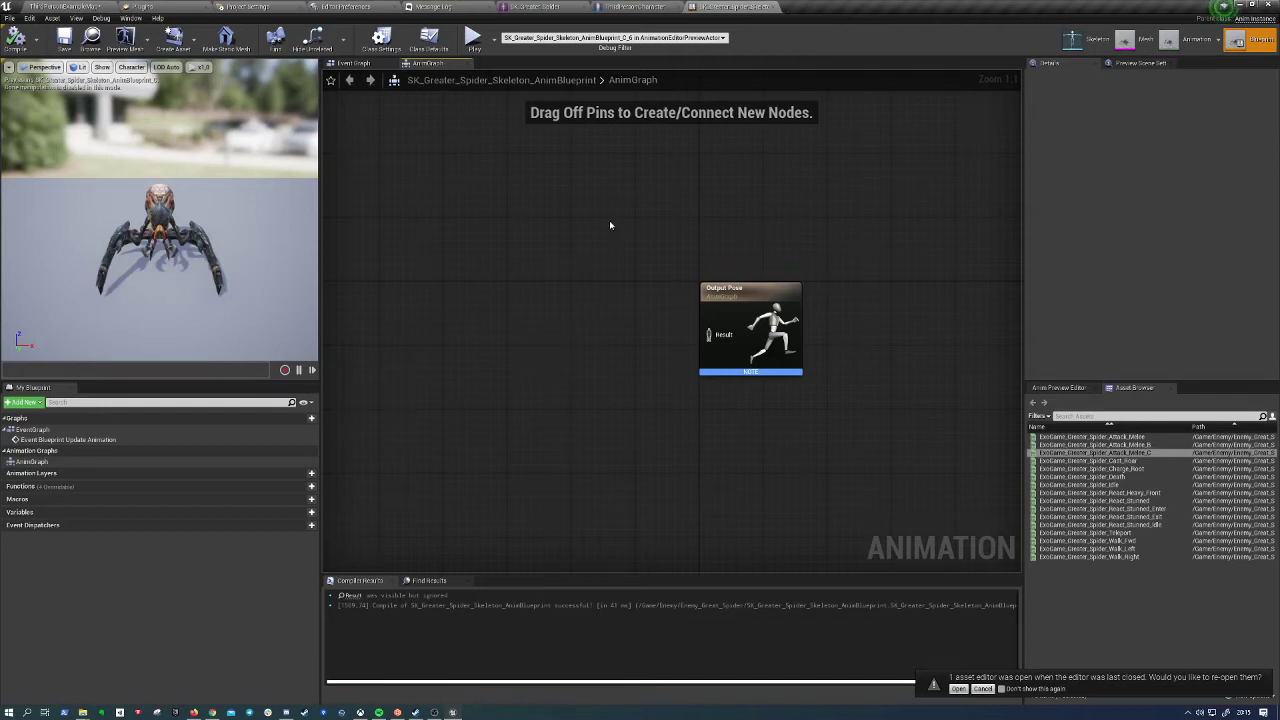
Add a new state machine to the AnimGraph and name it Locomotion
right_click(495, 322)
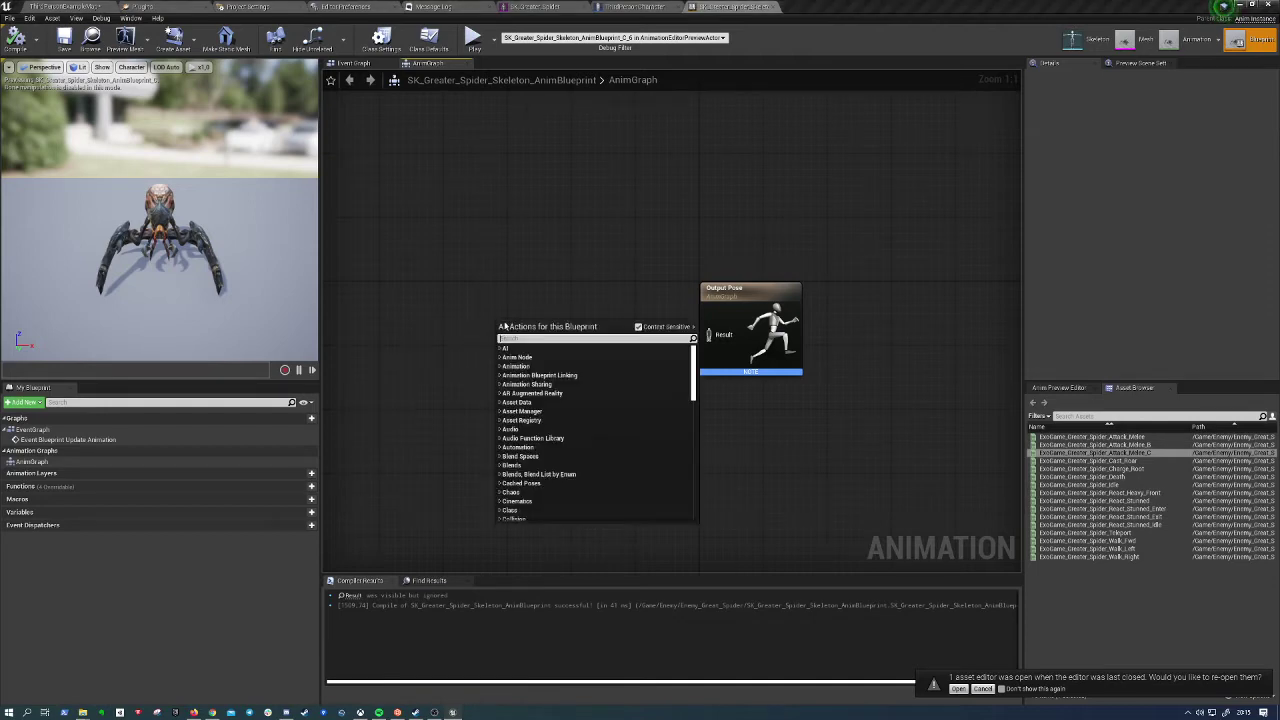
text(stat)
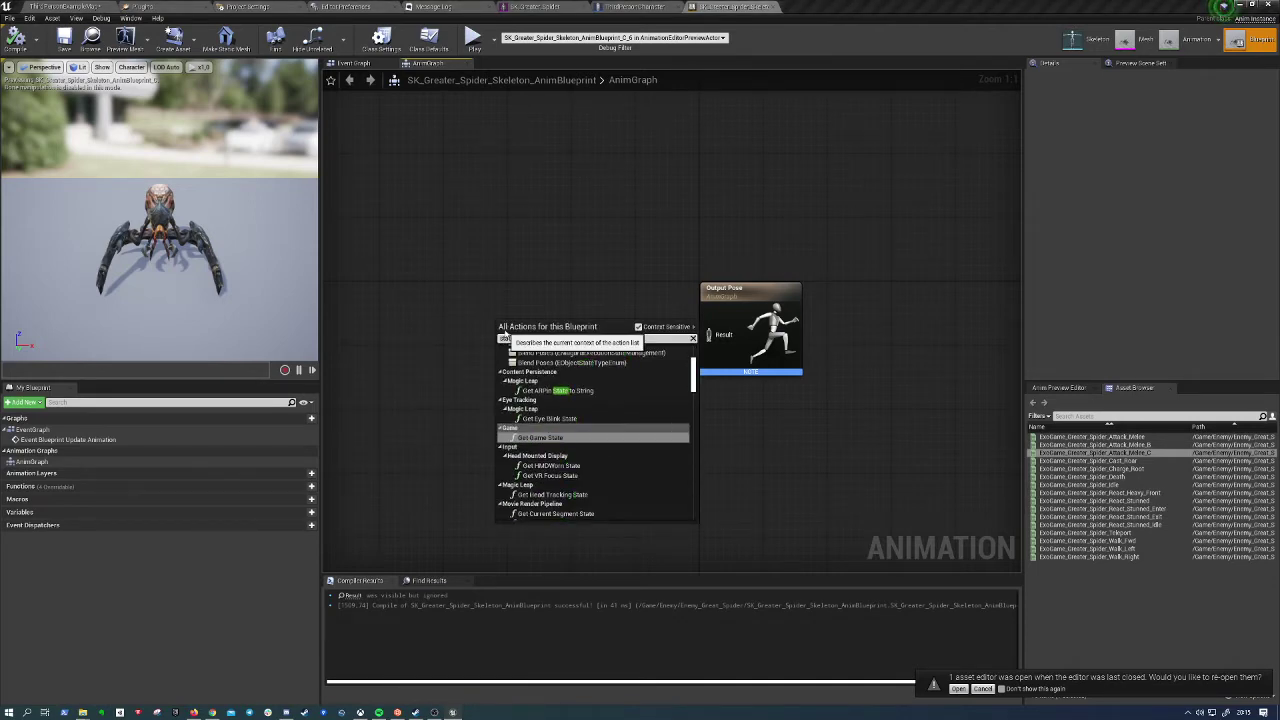
text(e macv)
key(BackSpace)
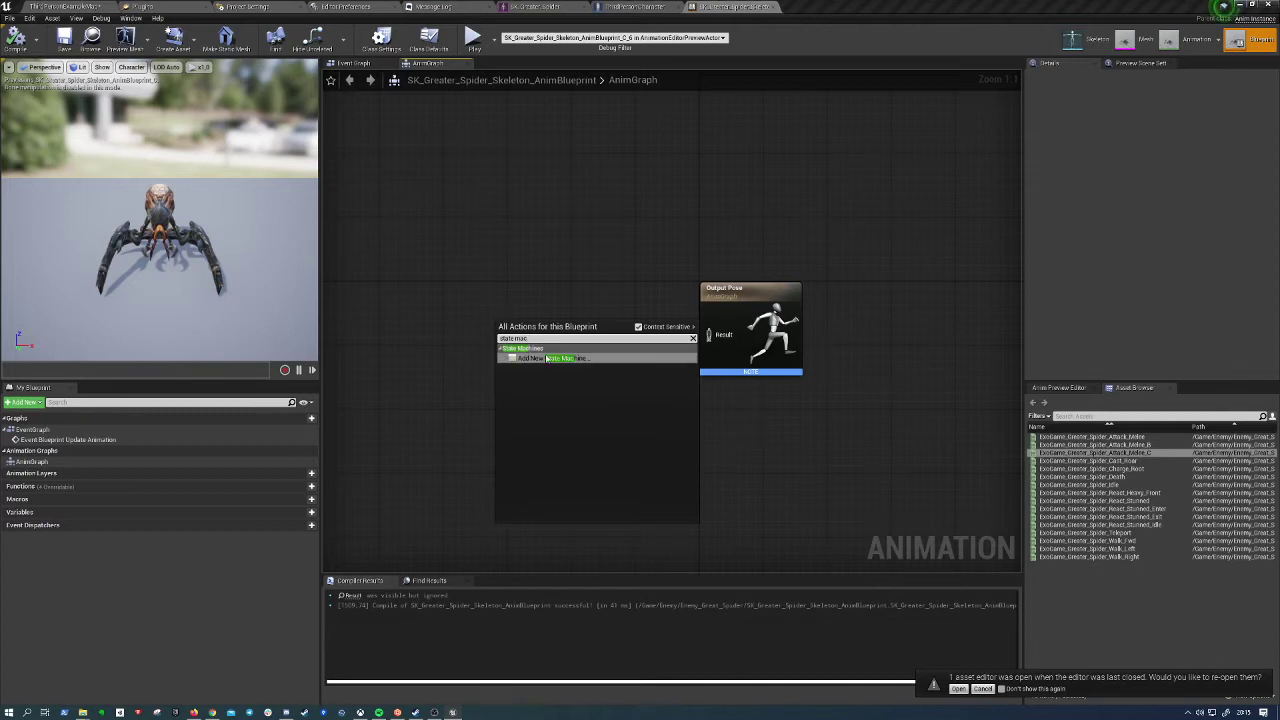
click(546, 358)
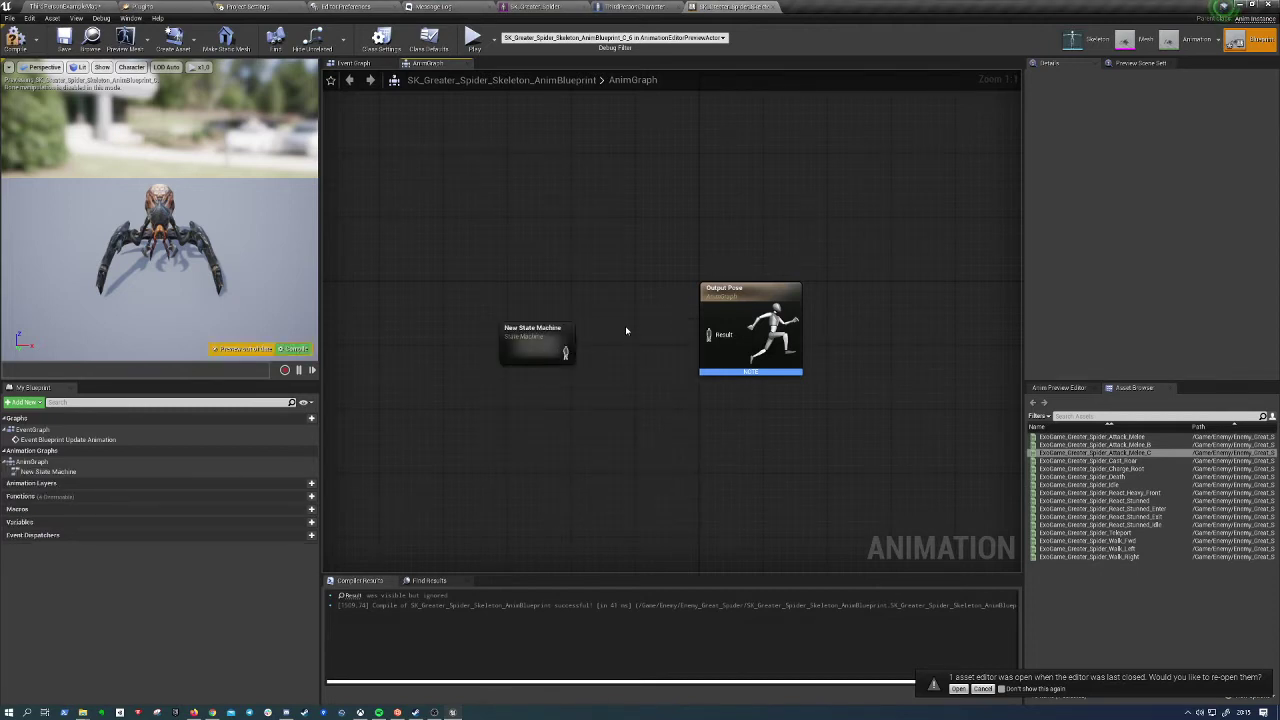
click(545, 340)
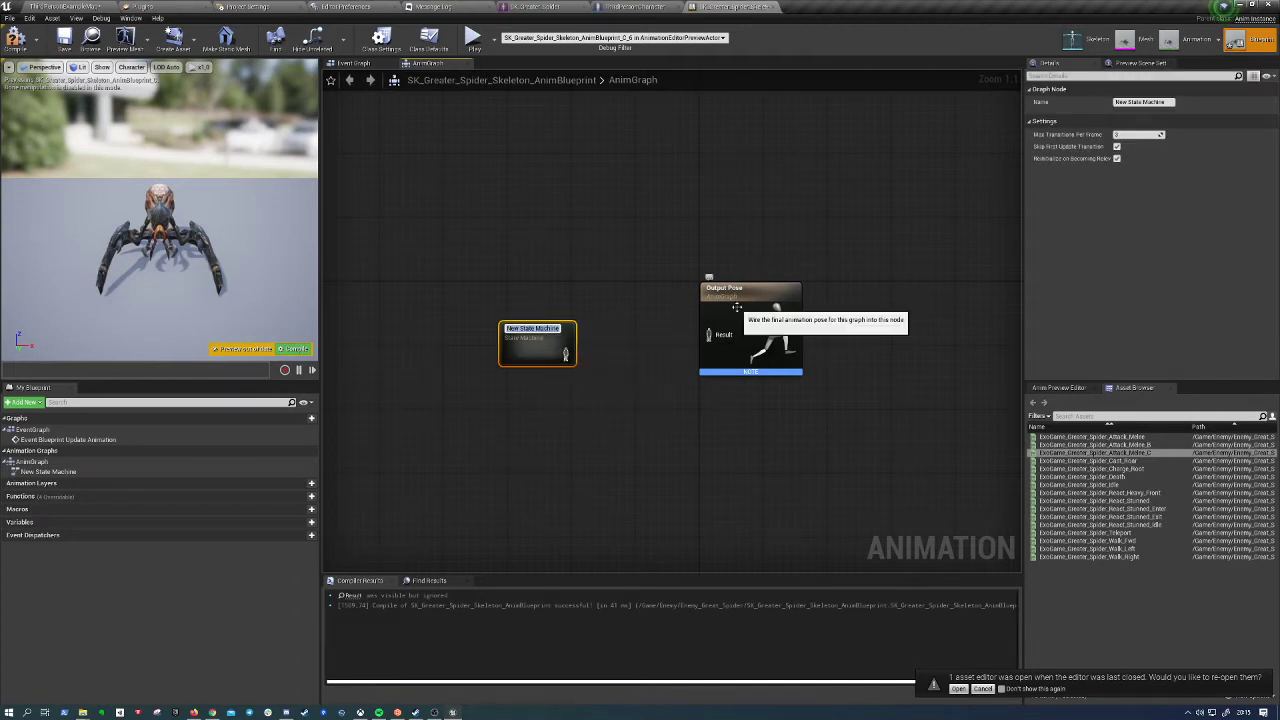
text(Locomotion)
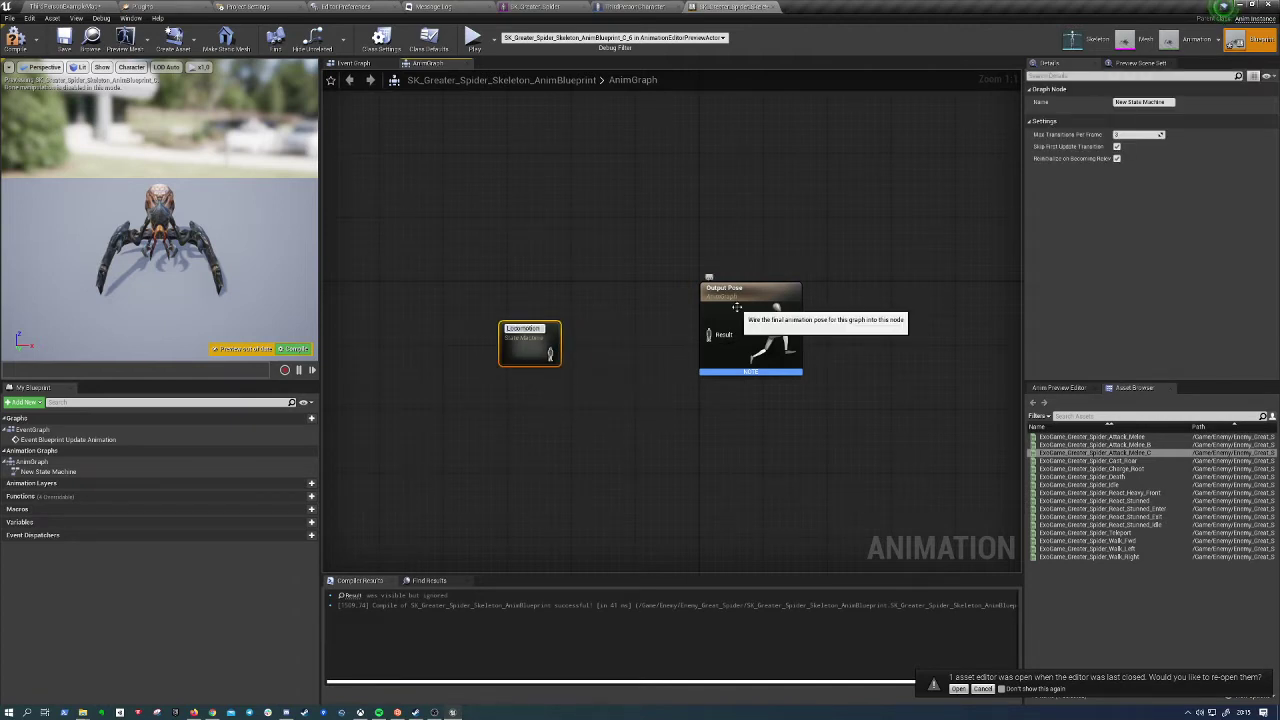
key(Return)
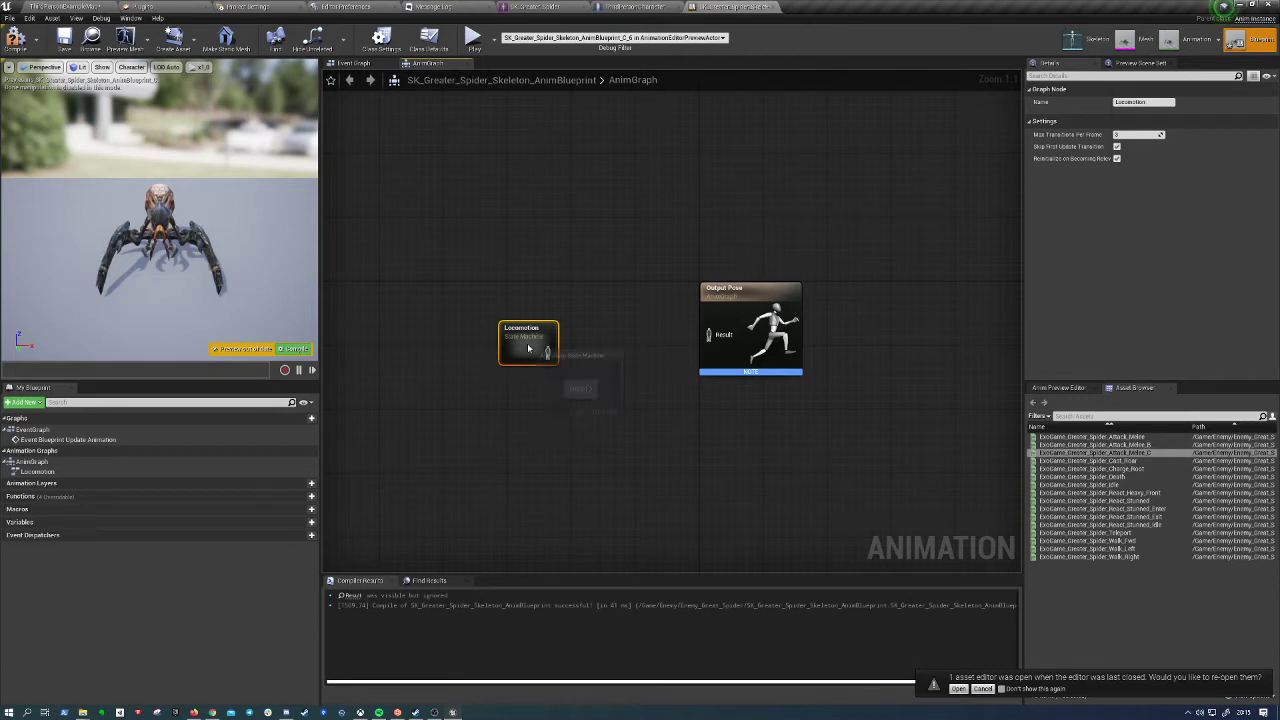
Wire Locomotion into the Output Pose Result and compile
mouse_move(532, 347)
mouse_down()
mouse_move(556, 331)
mouse_move(709, 334)
mouse_up()
drag(545, 330, 578, 330)
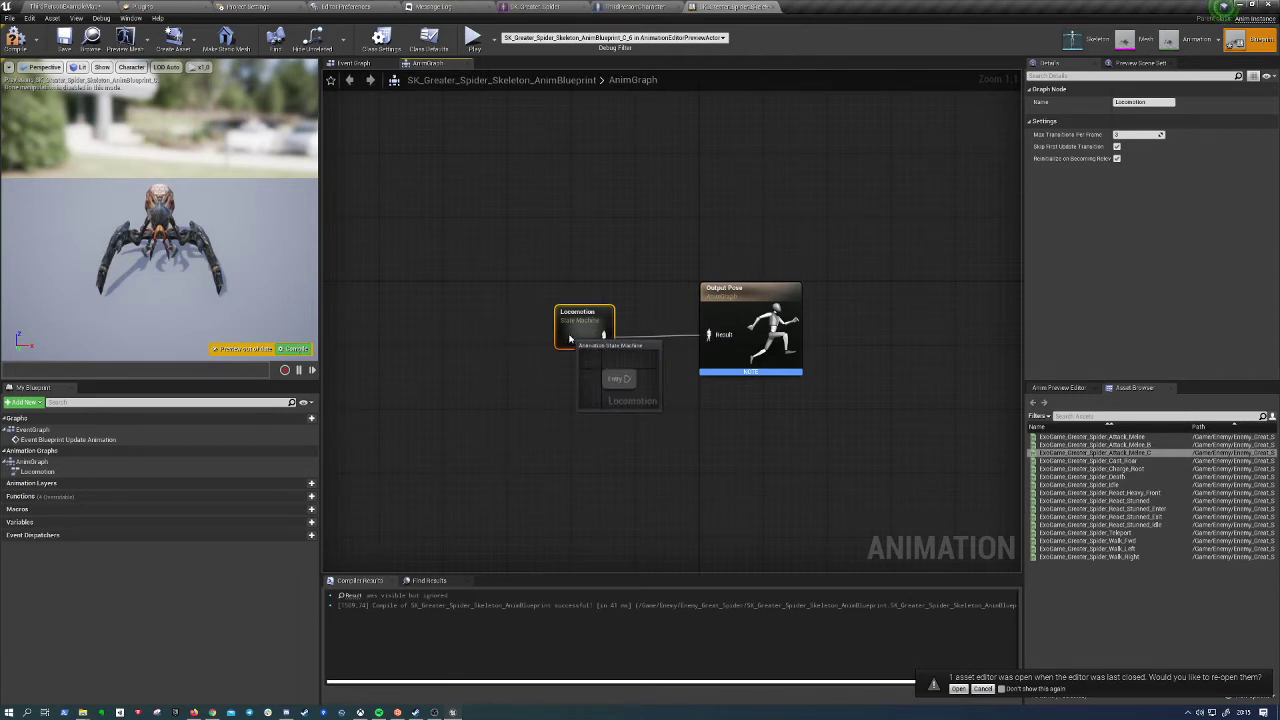
click(14, 38)
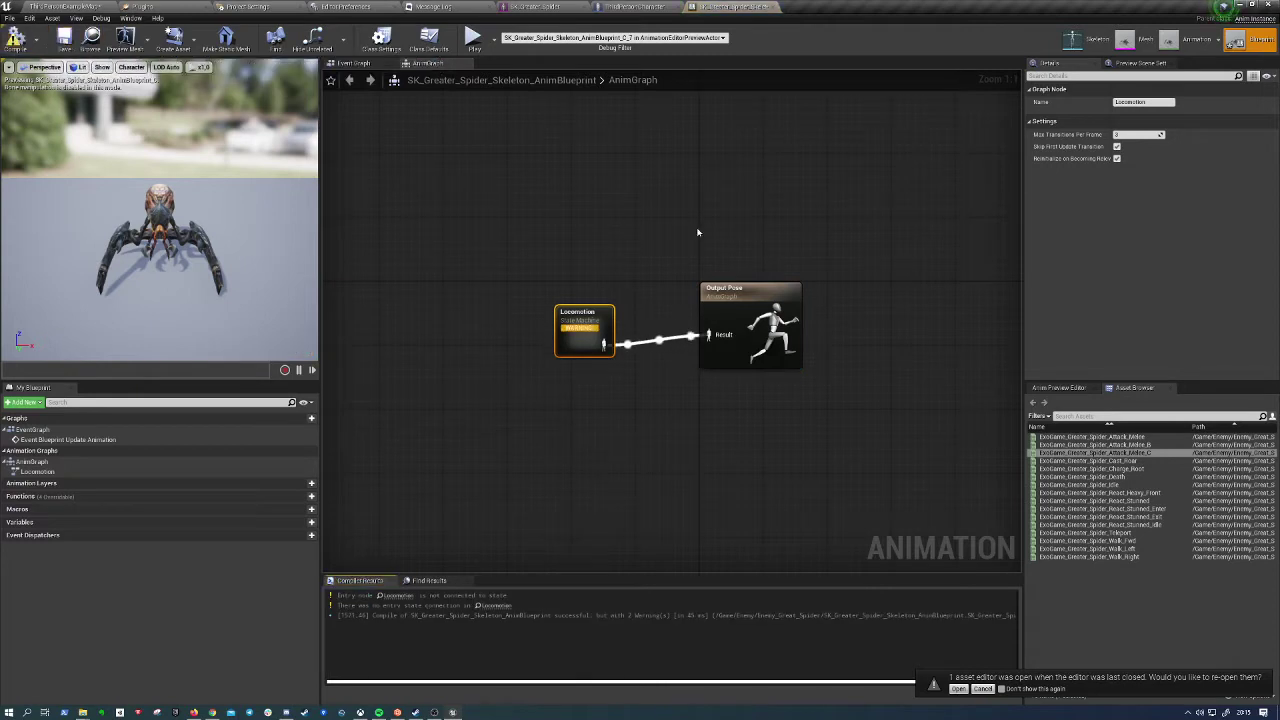
mouse_move(586, 327)
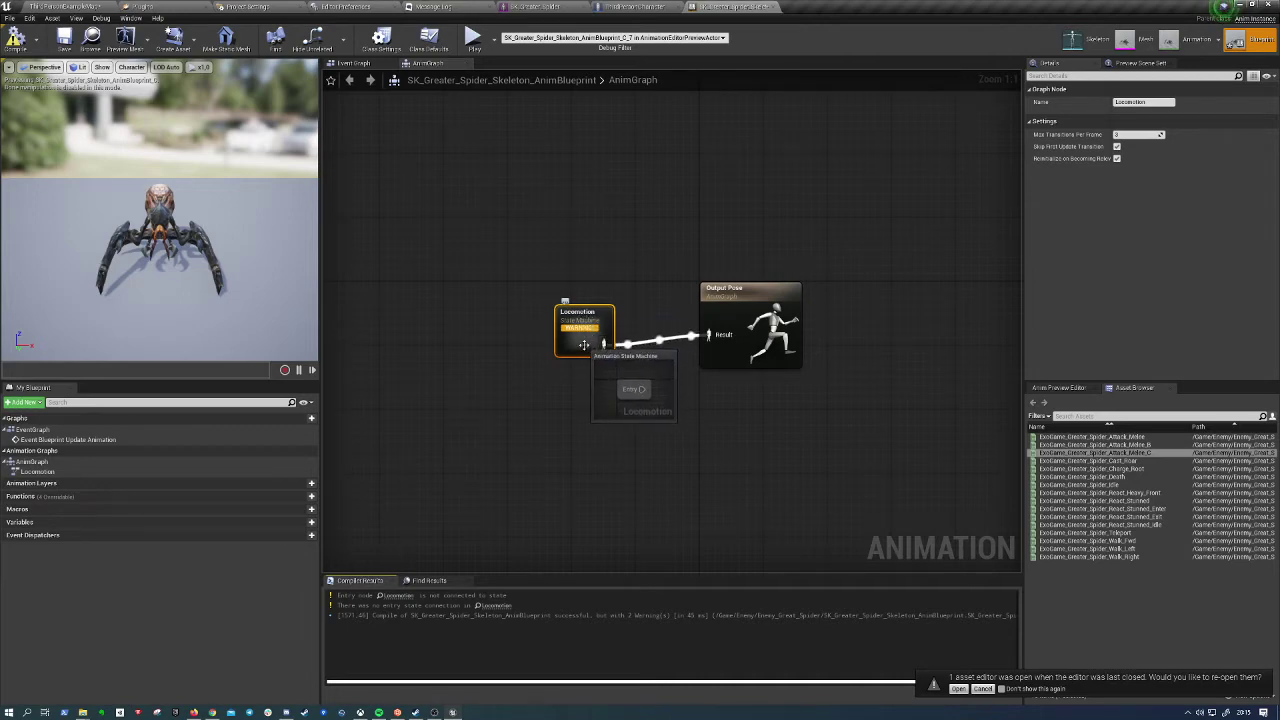
Enter the Locomotion state machine, dropping in then deleting a stray Spider_Idle animation node
double_click(584, 345)
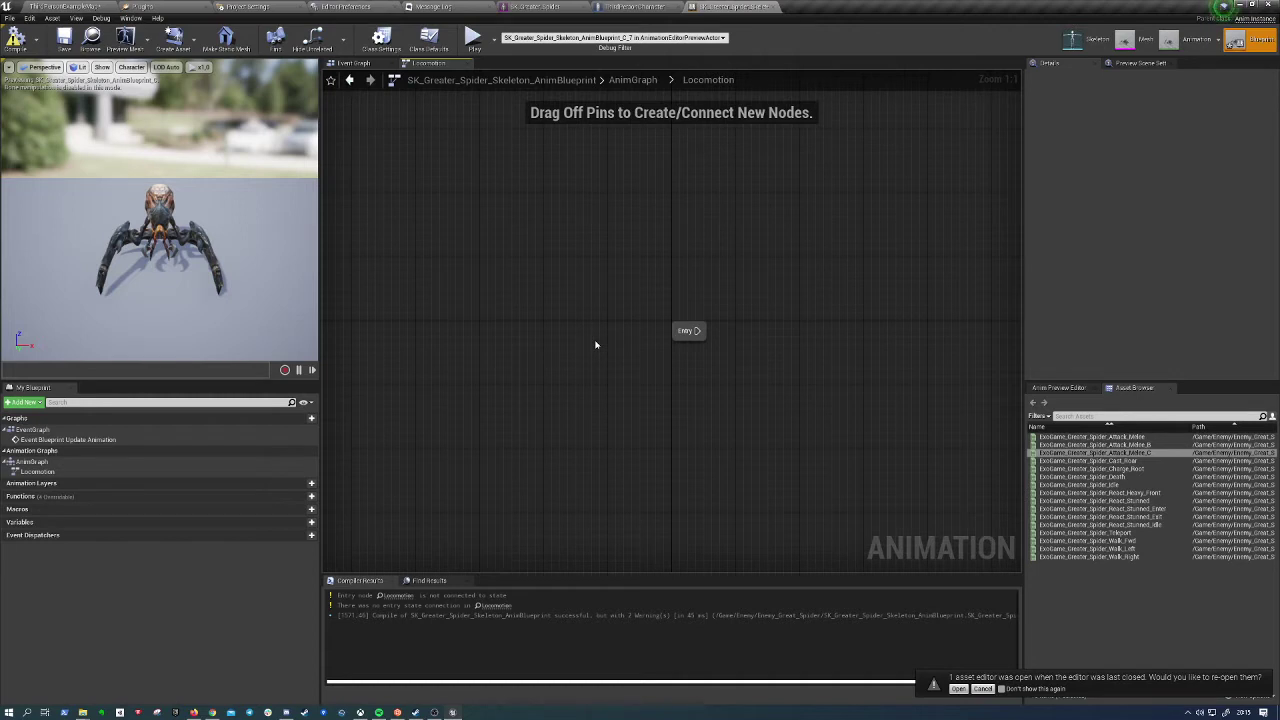
right_drag(860, 289, 638, 305)
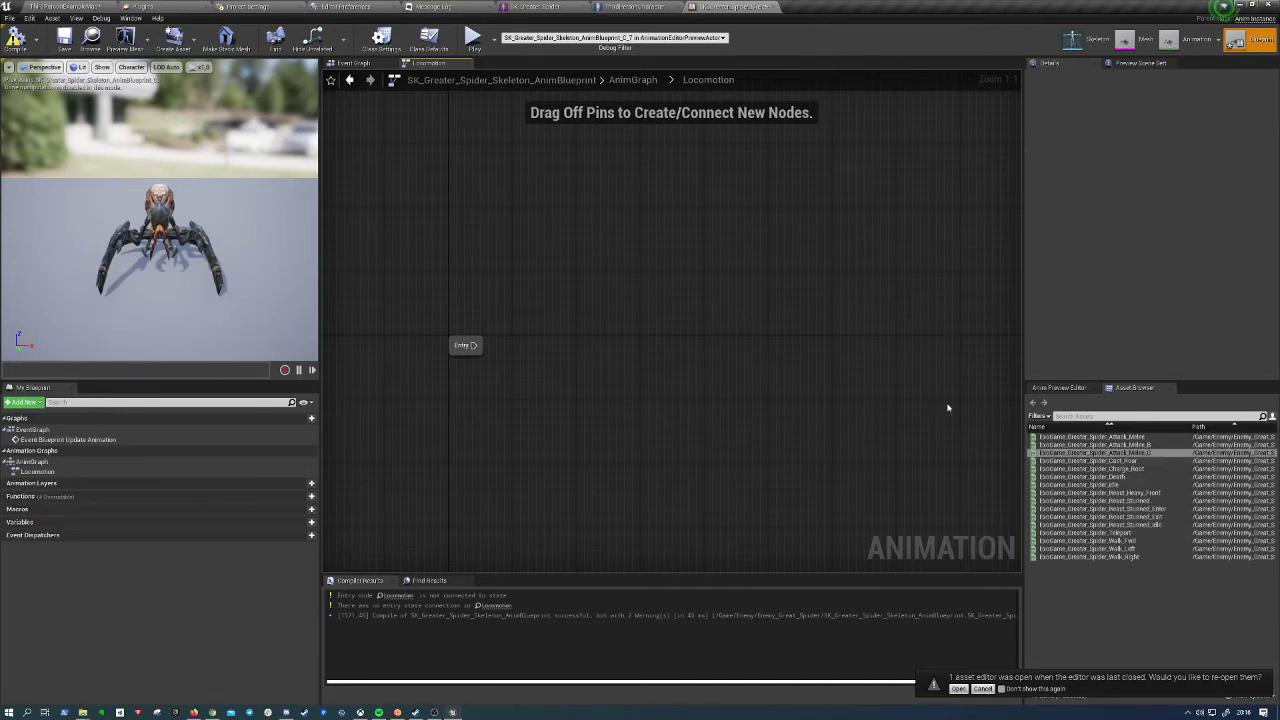
drag(1079, 484, 532, 337)
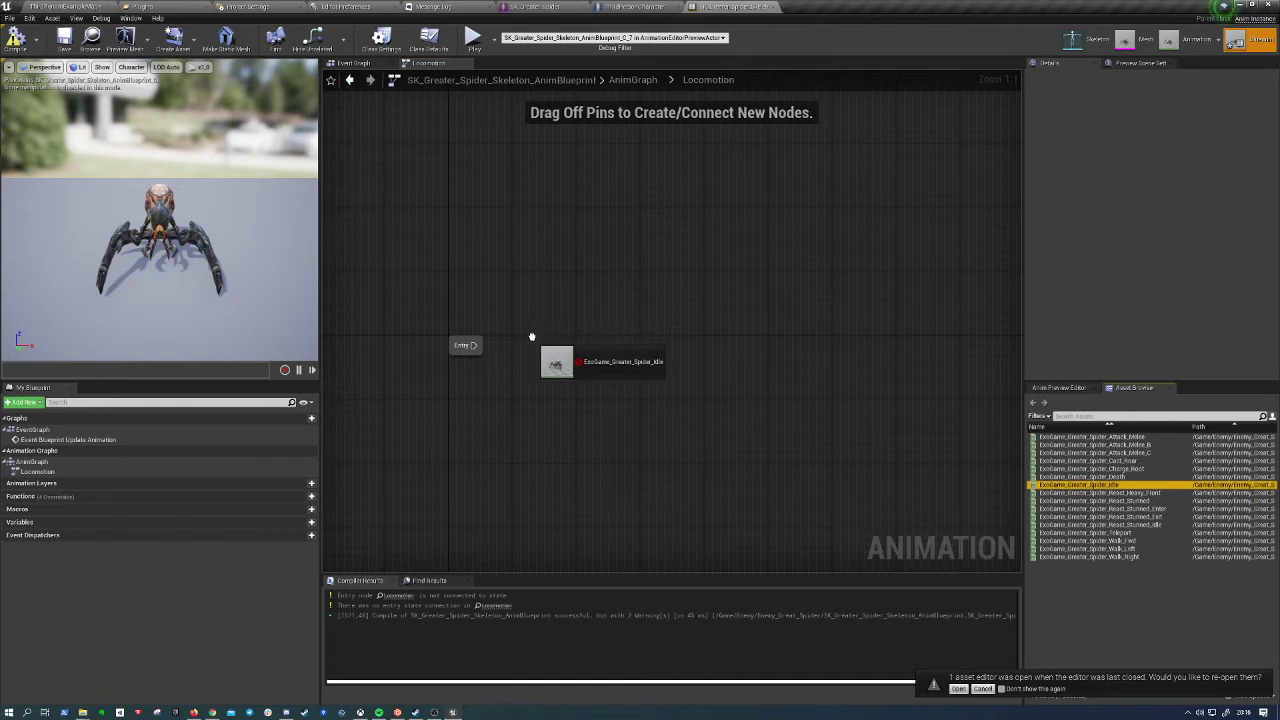
key(Delete)
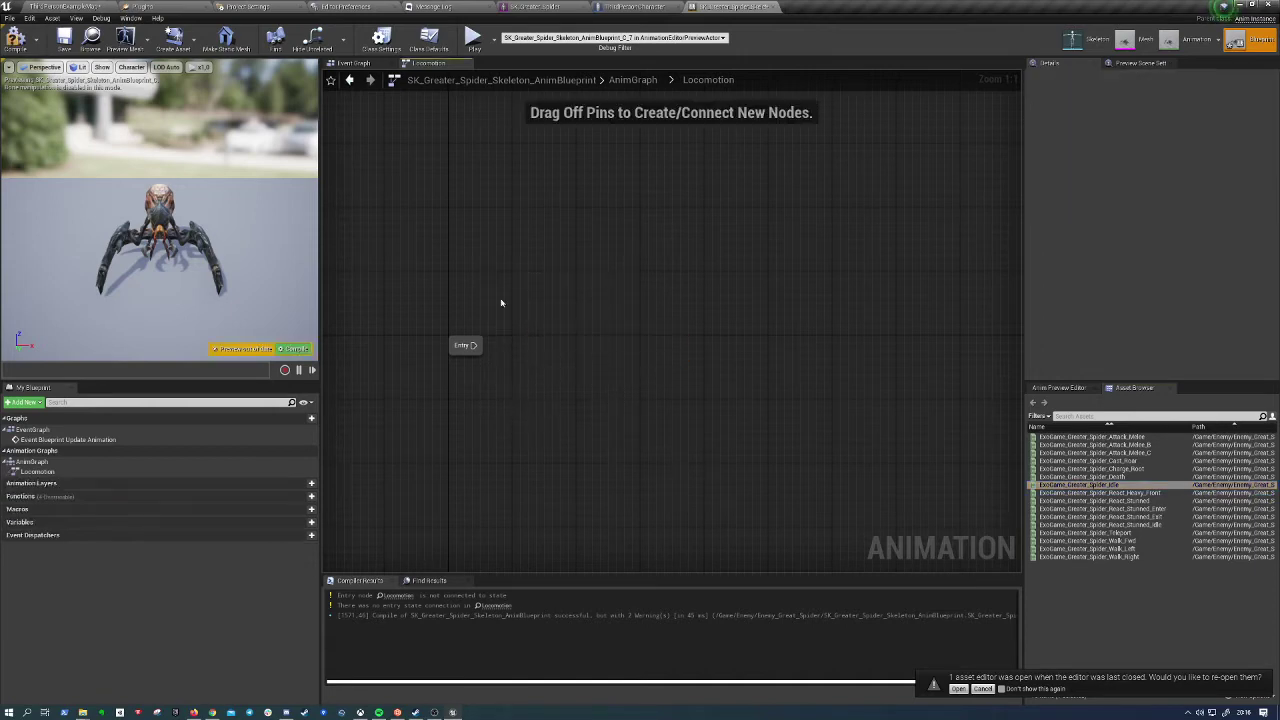
Add an Idle state linked from Entry and open its inner graph
right_click(535, 373)
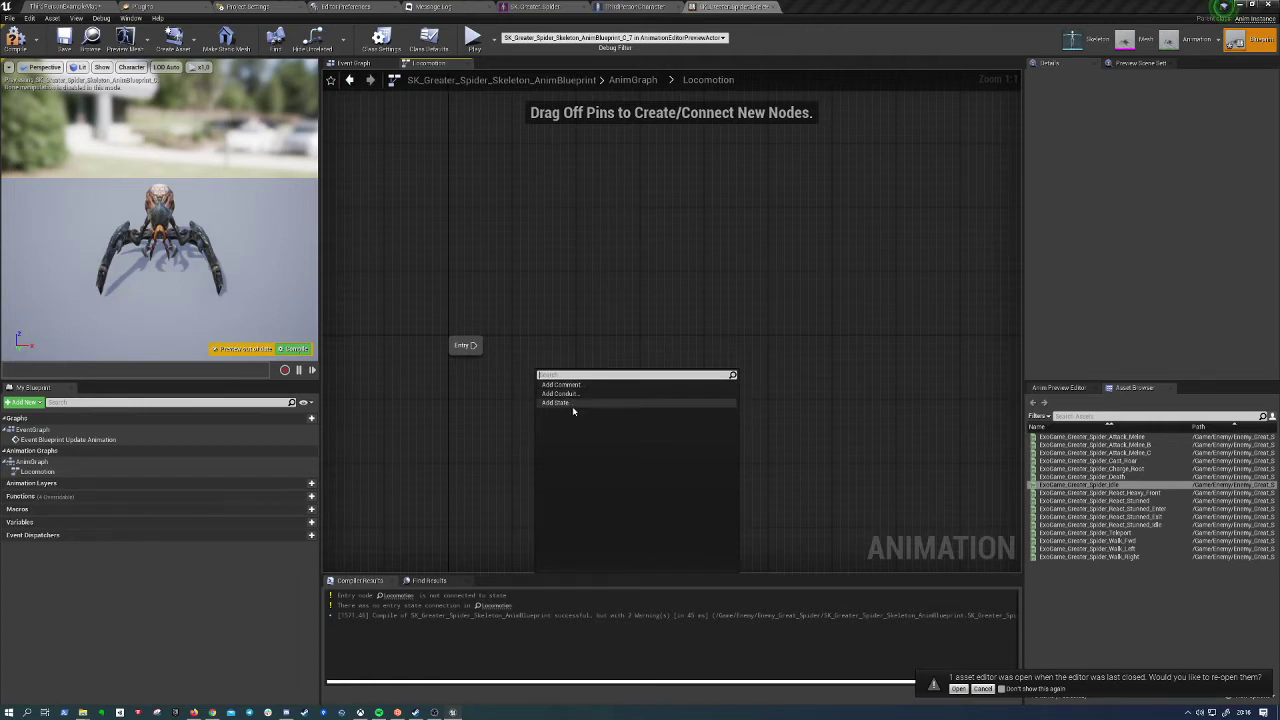
key(Escape)
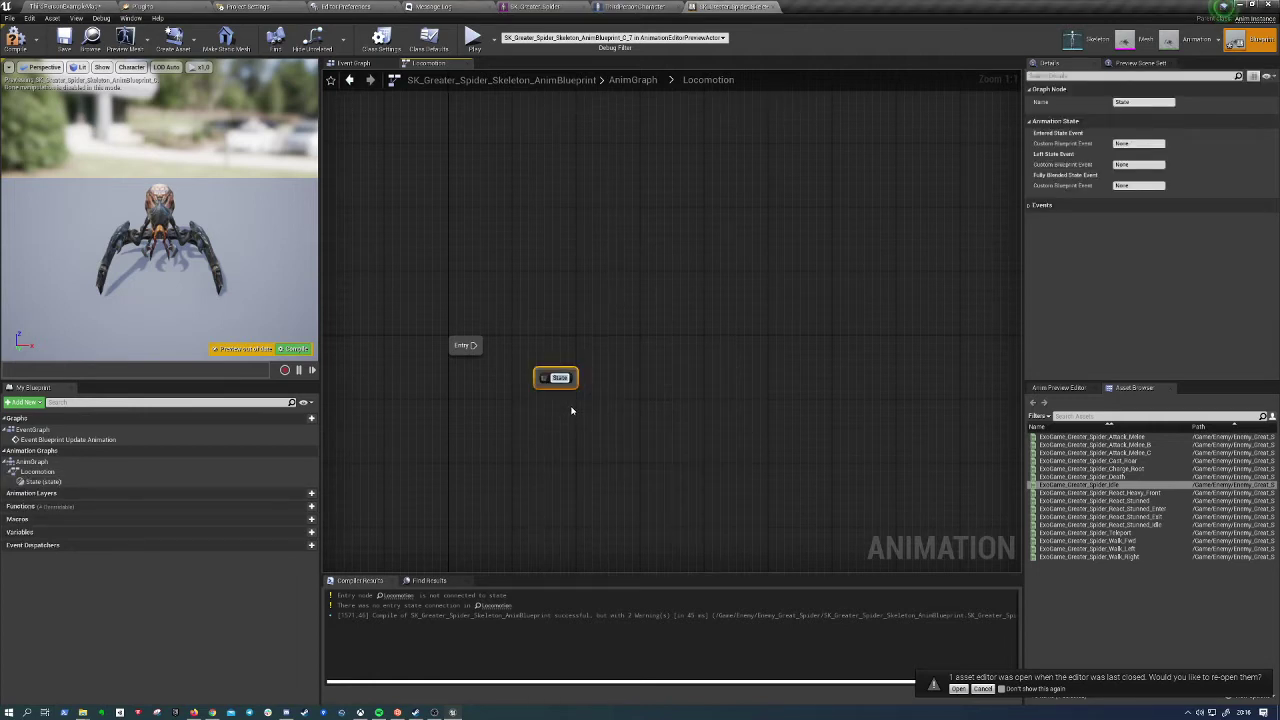
text(Idle)
key(Return)
mouse_move(560, 378)
mouse_down()
mouse_move(537, 345)
mouse_move(520, 348)
mouse_up()
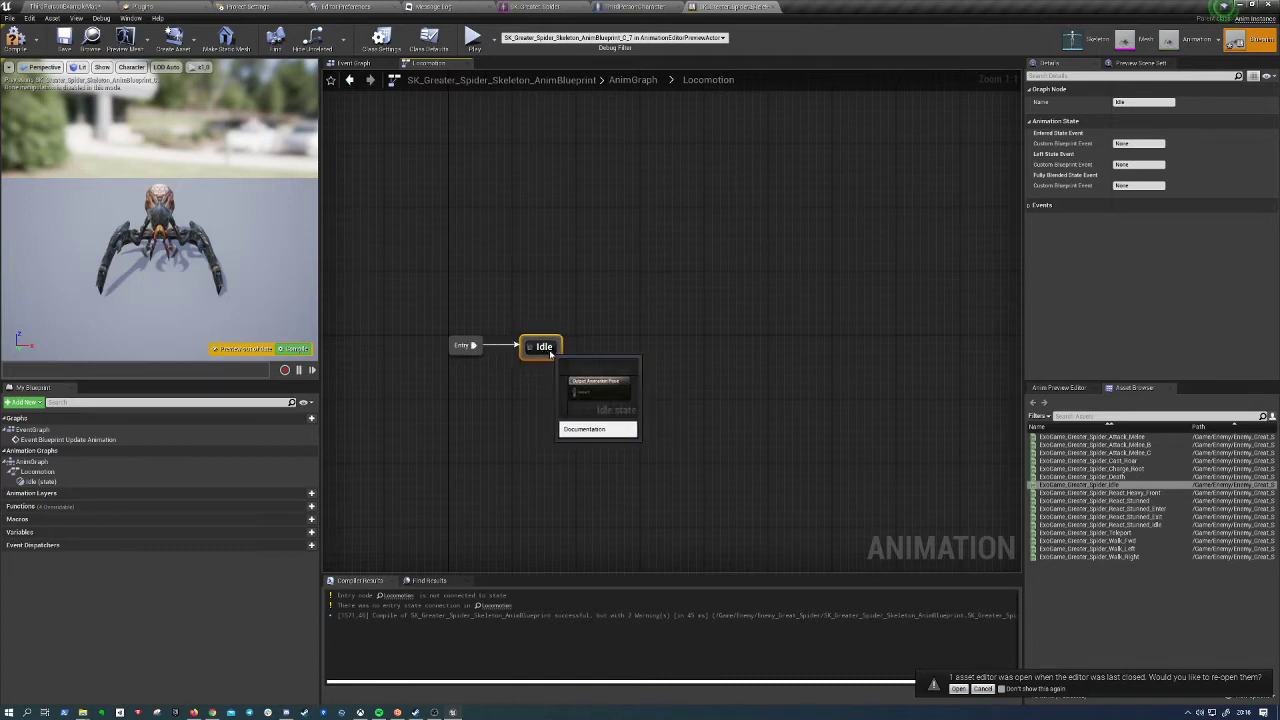
click(485, 391)
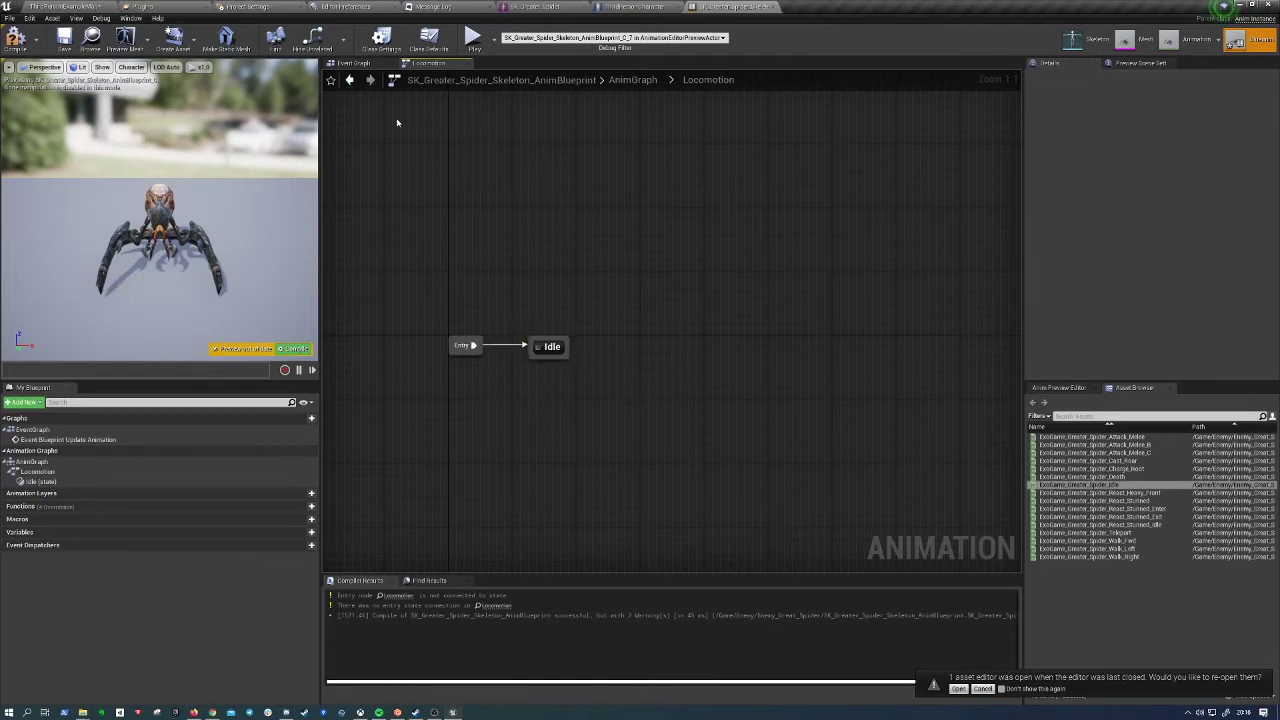
double_click(548, 356)
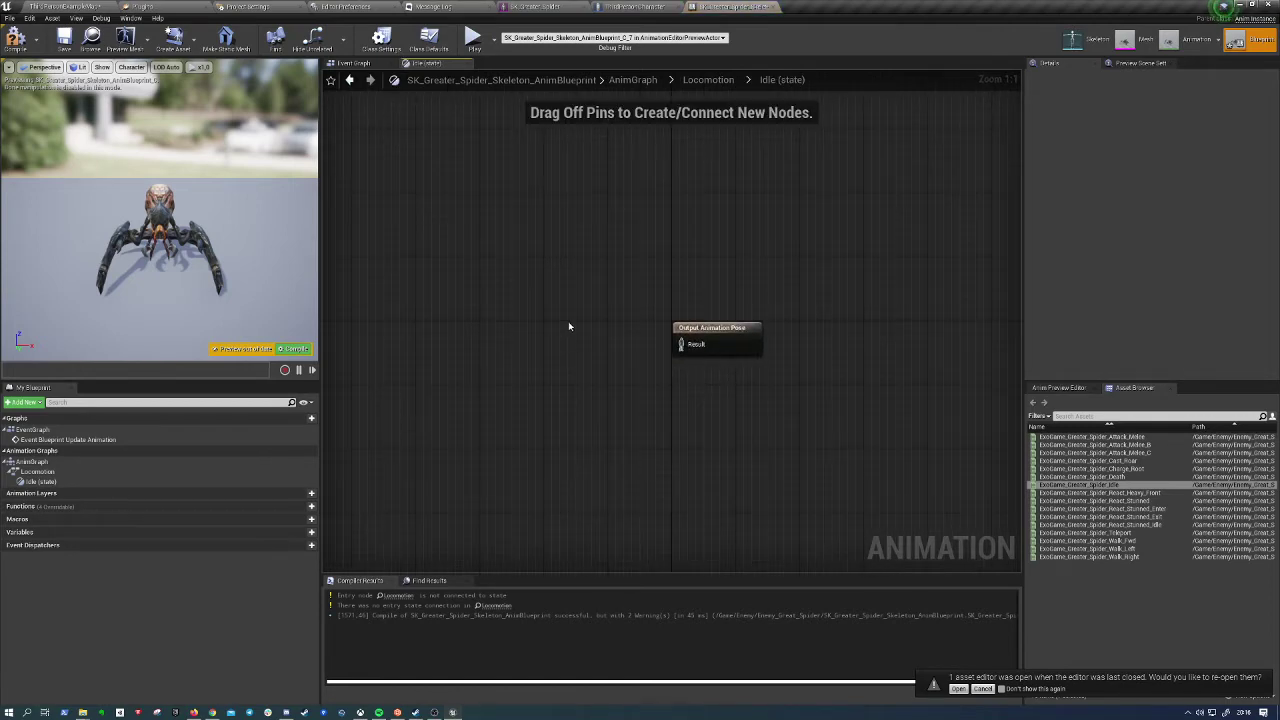
Wire ExoGame_Greater_Spider_Idle into the Idle state's output pose and compile
right_drag(568, 321, 650, 302)
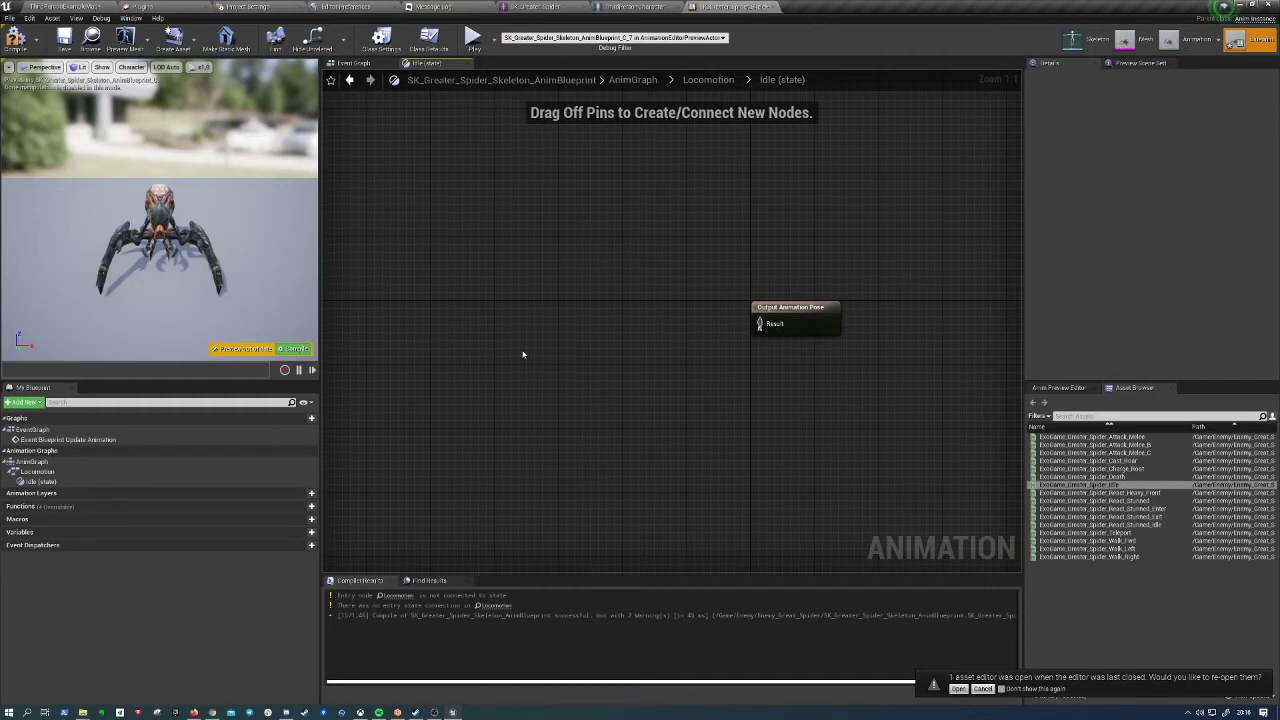
double_click(42, 462)
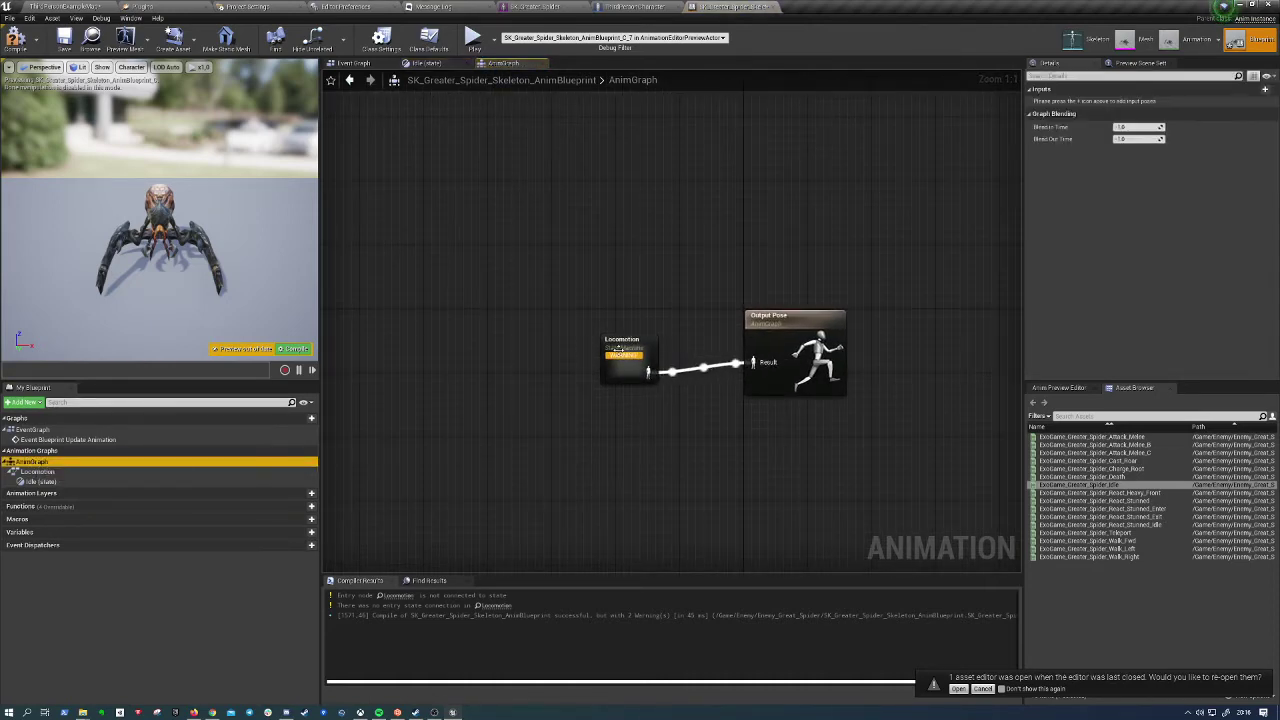
double_click(618, 354)
double_click(733, 333)
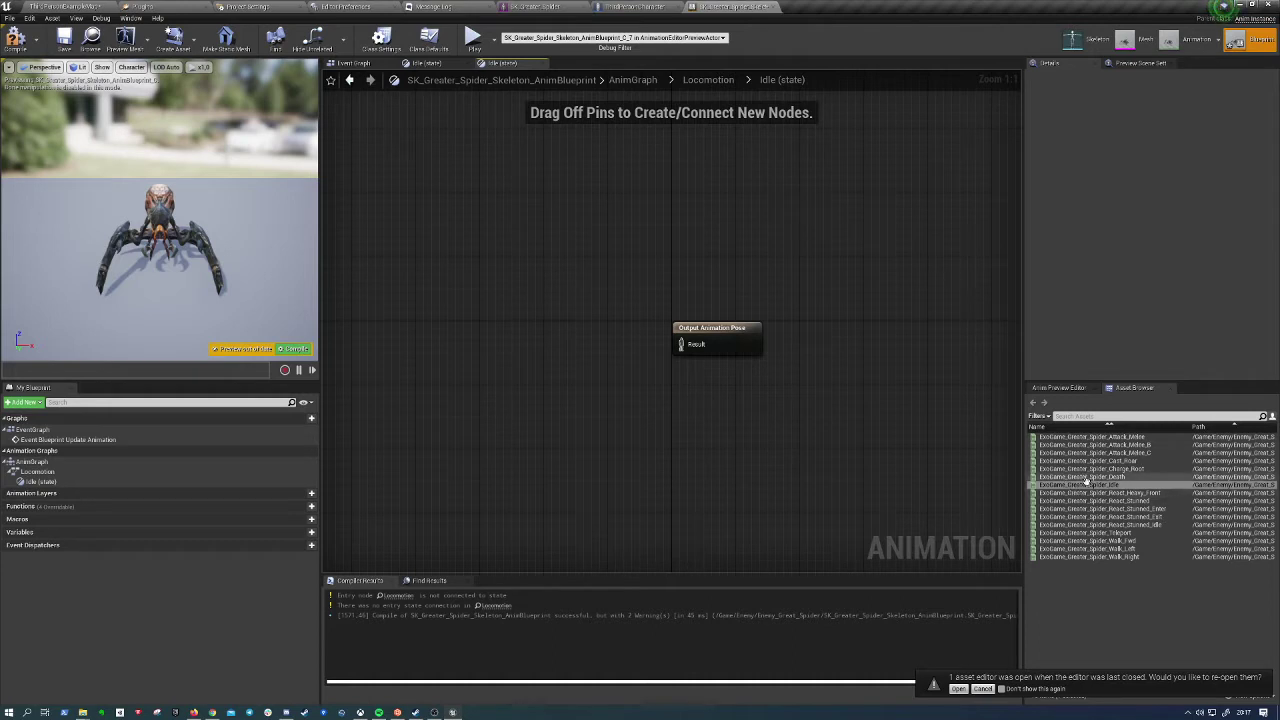
drag(1078, 484, 572, 345)
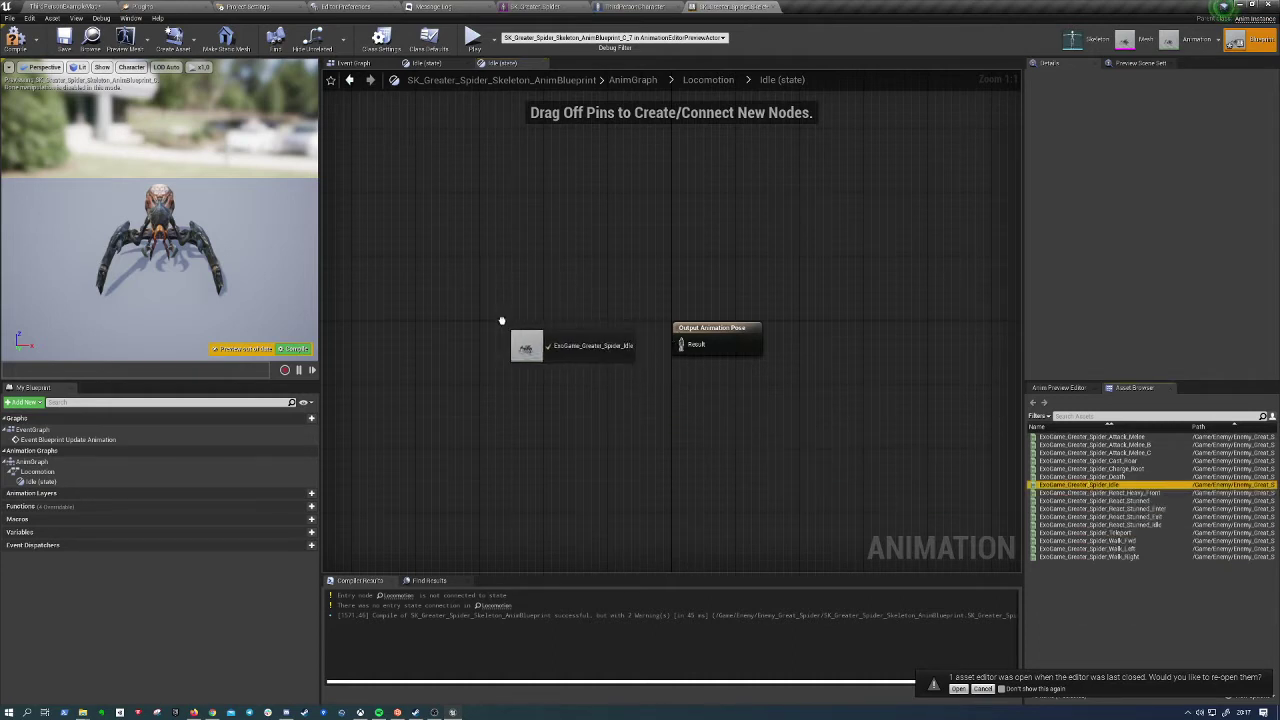
drag(520, 316, 500, 320)
drag(620, 345, 688, 346)
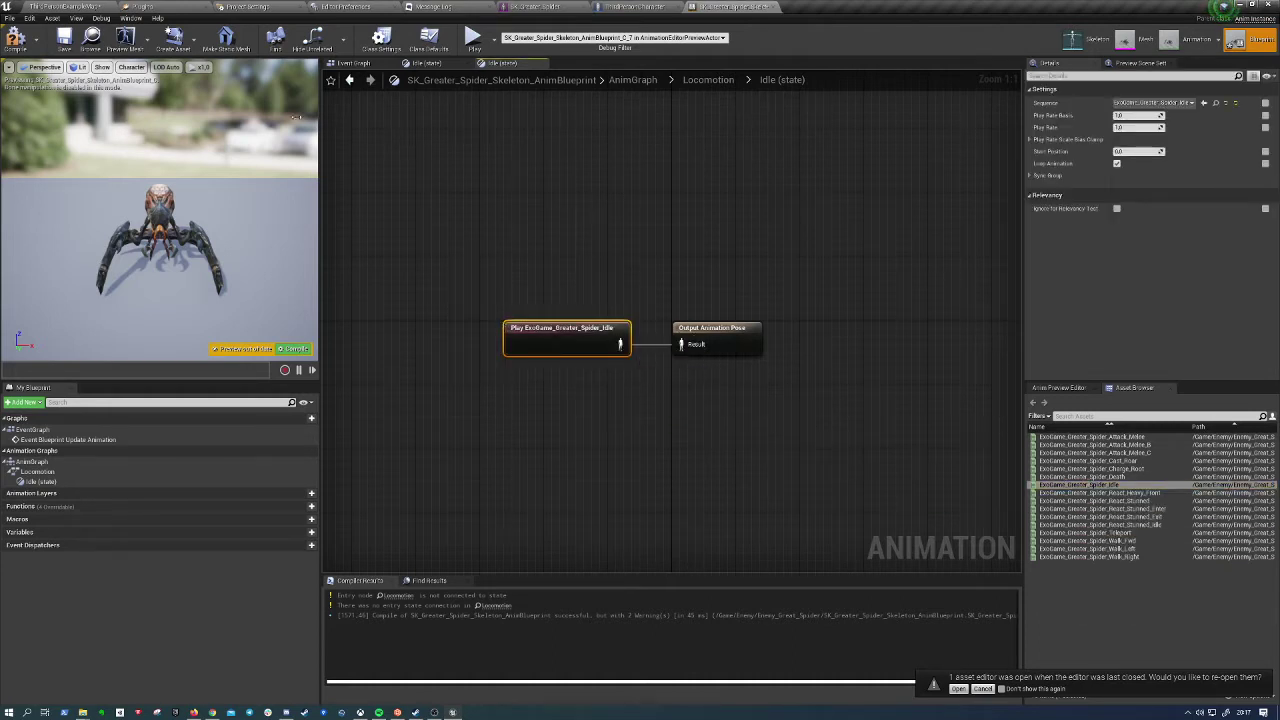
click(15, 38)
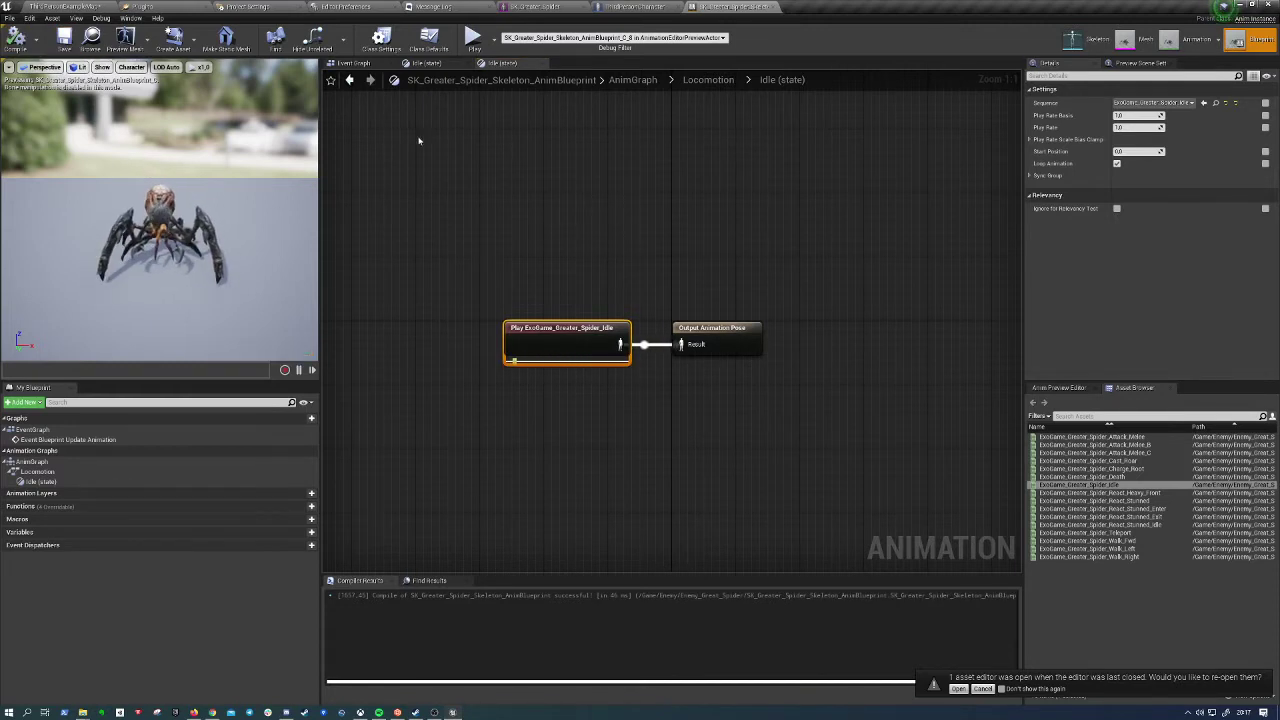
Reopen the Idle state through Locomotion to verify its animation, then recompile from the AnimGraph
double_click(35, 461)
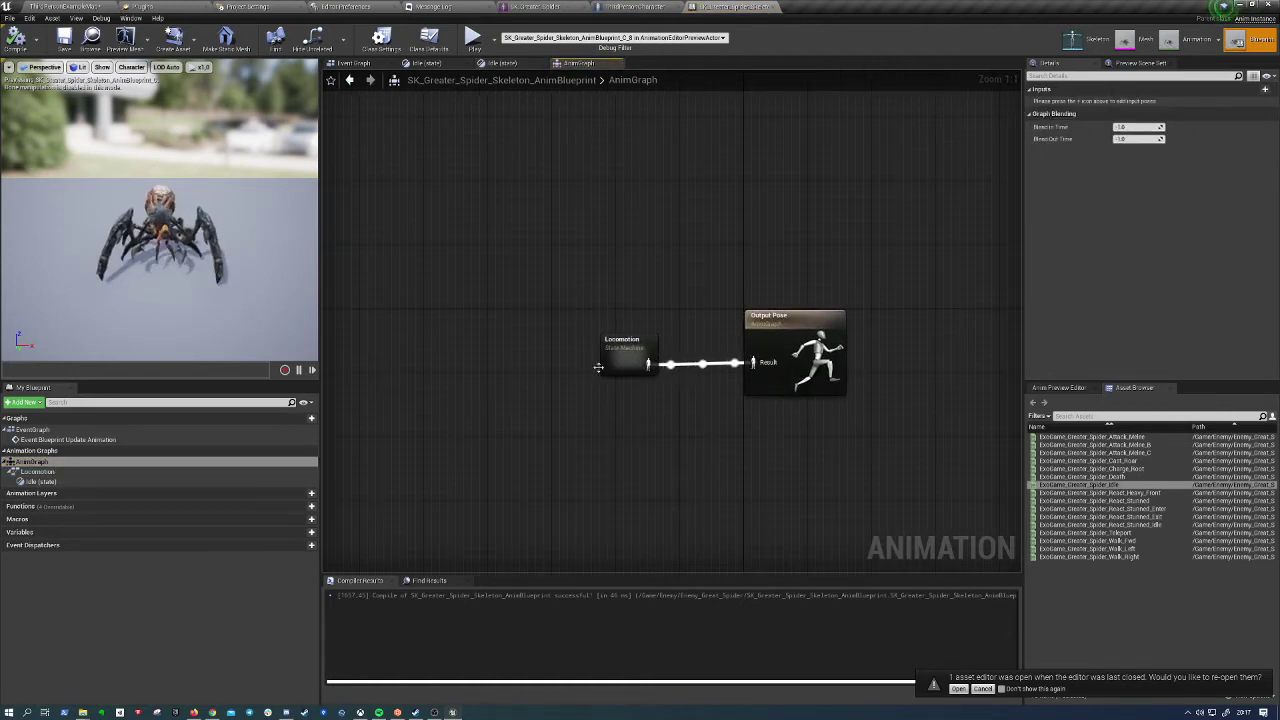
drag(521, 324, 657, 411)
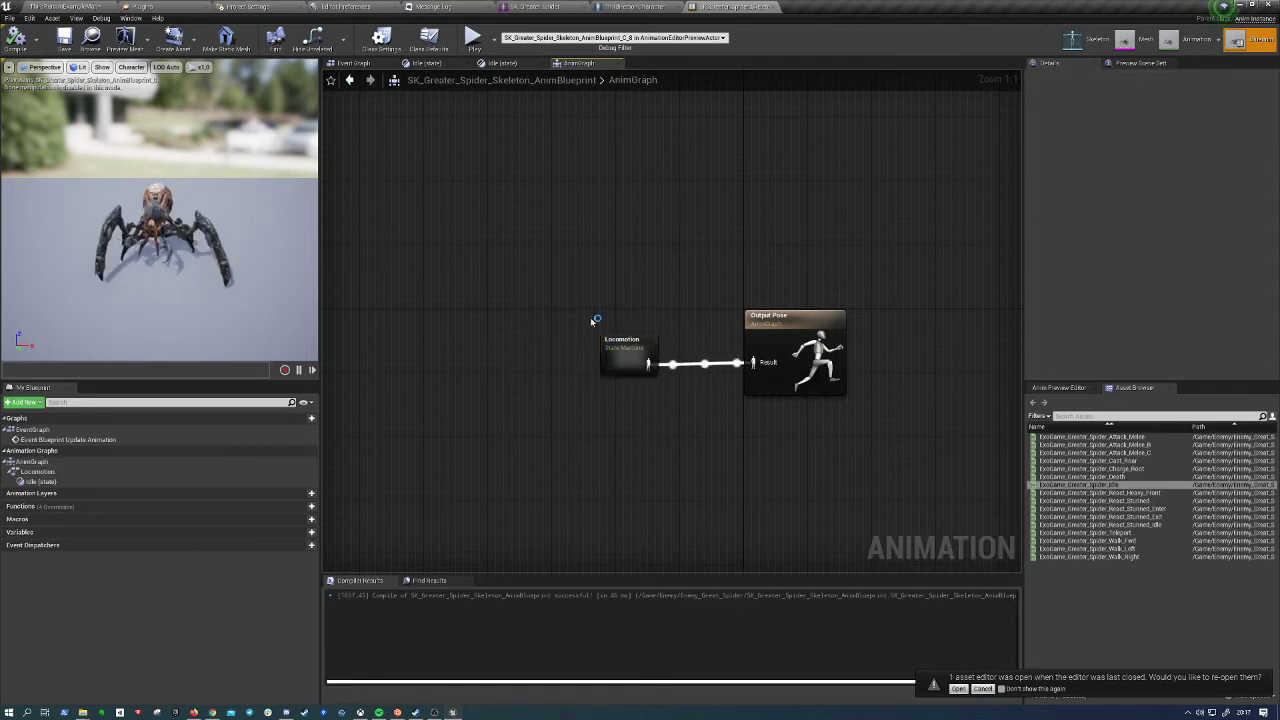
drag(590, 317, 680, 400)
click(533, 322)
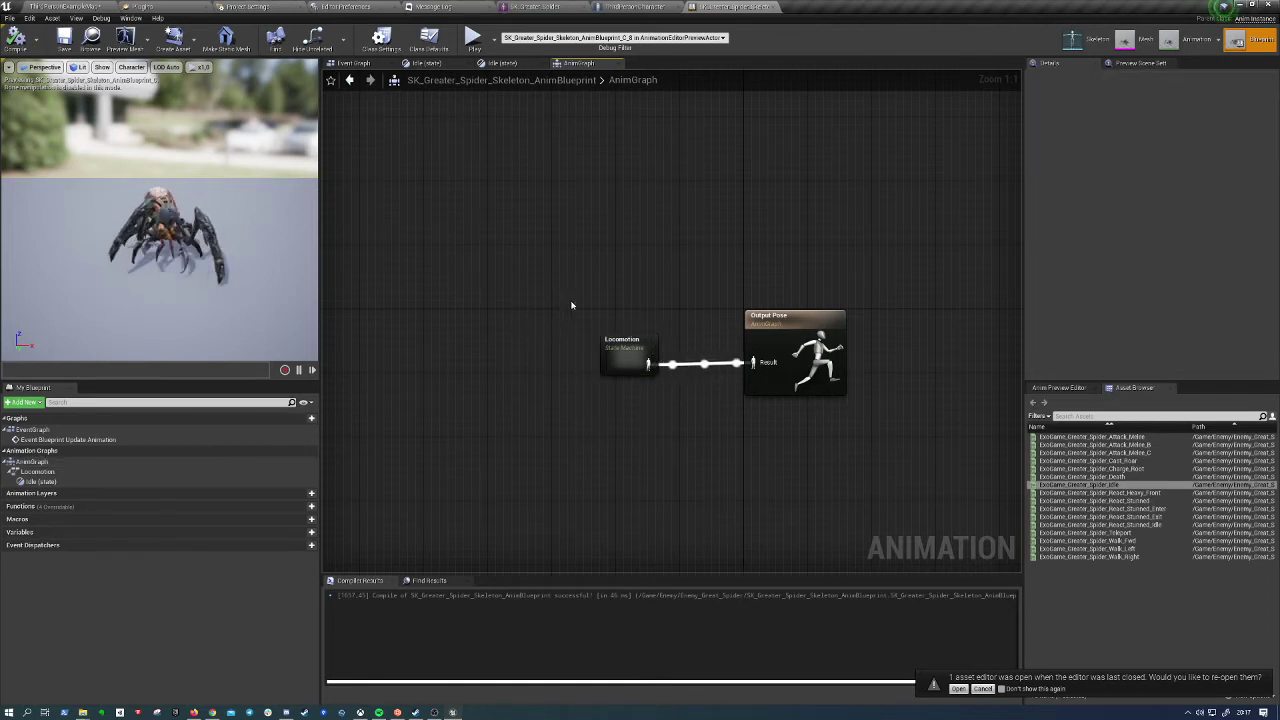
double_click(633, 348)
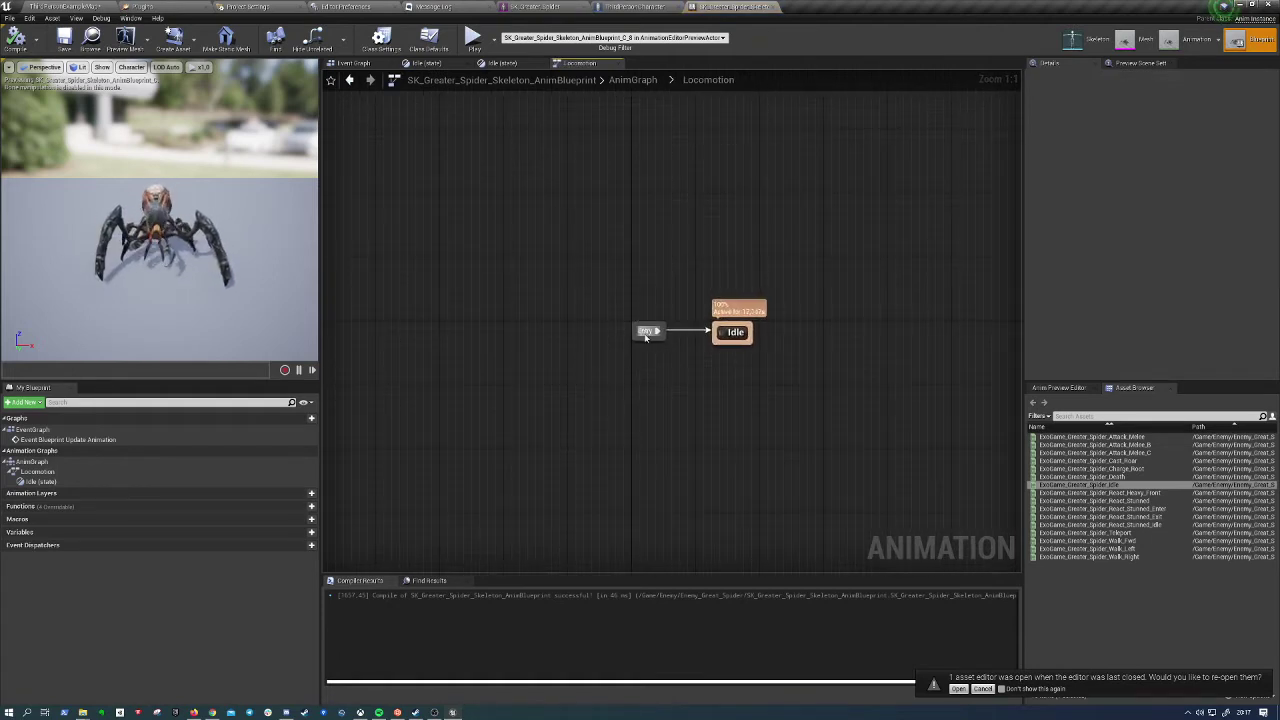
click(646, 331)
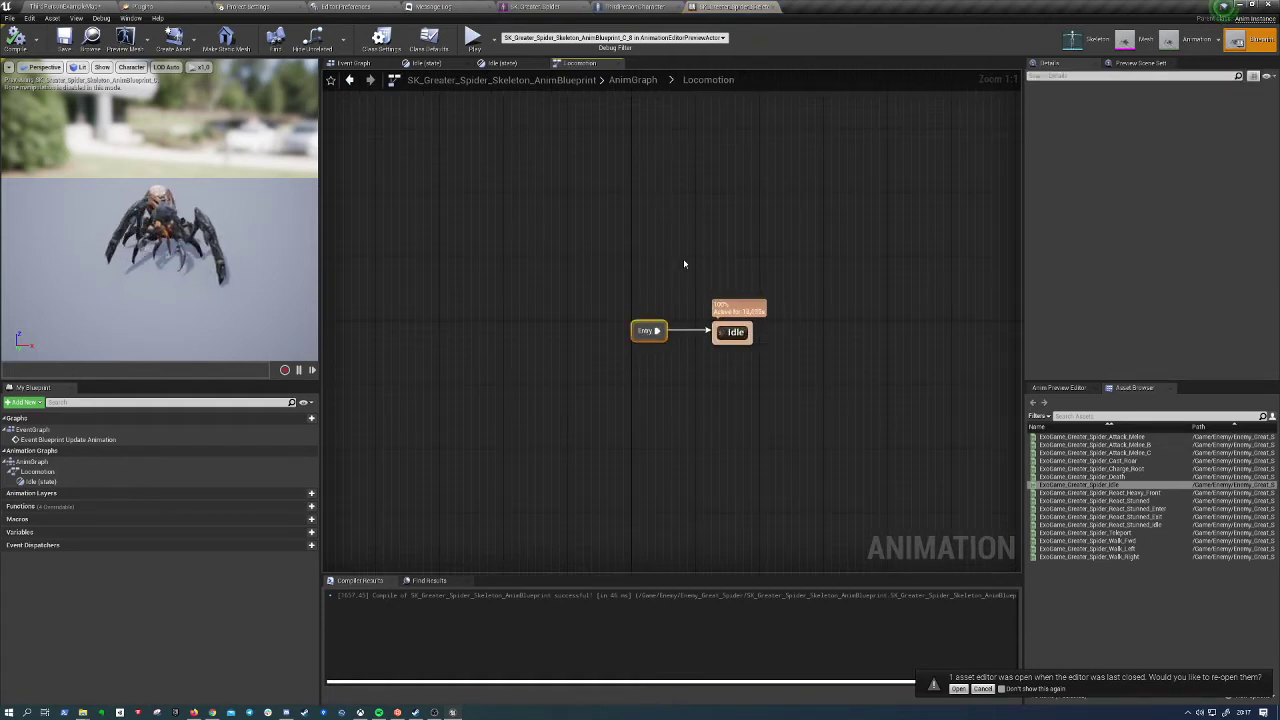
drag(700, 152, 740, 370)
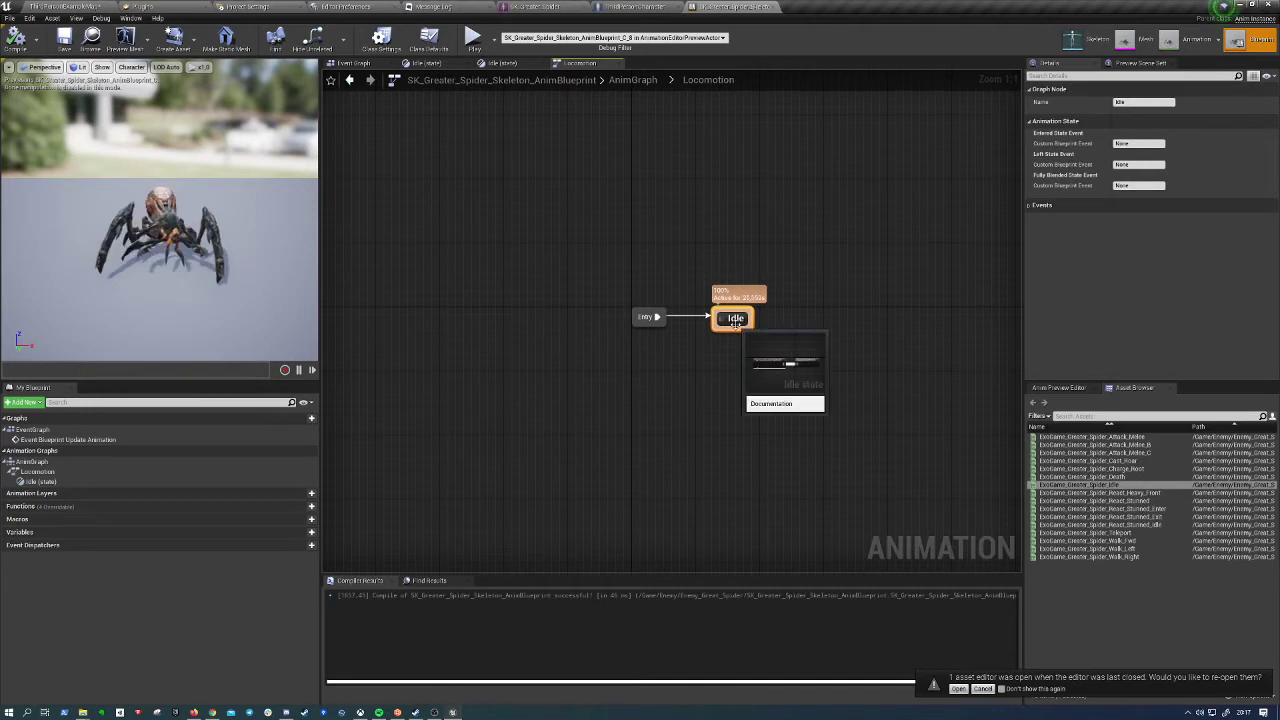
double_click(735, 318)
click(651, 354)
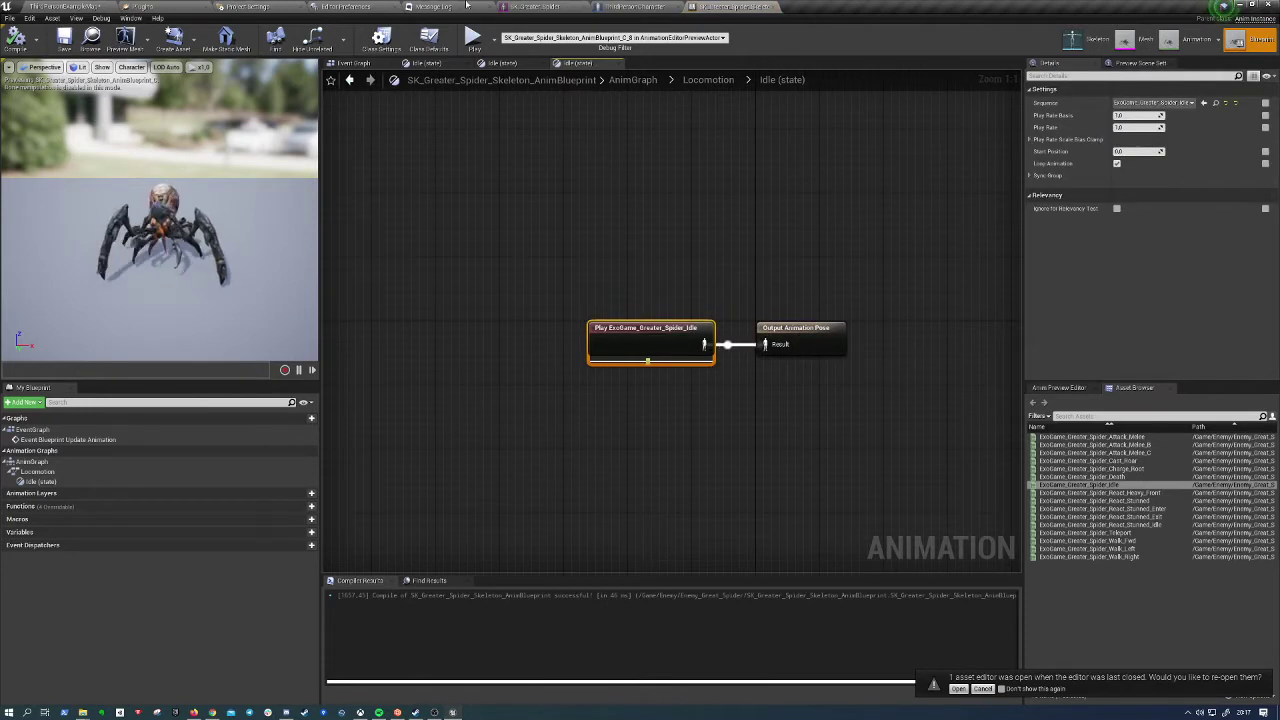
double_click(32, 461)
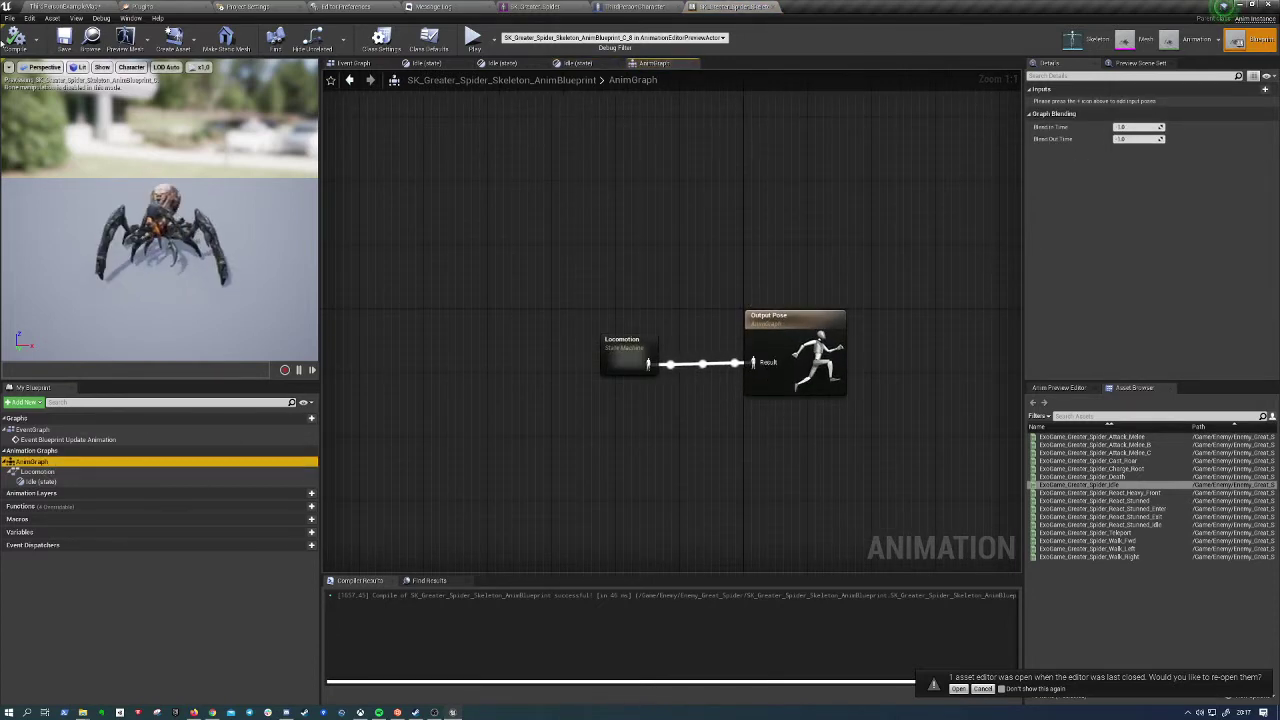
click(17, 38)
Run a quick play test of the spider, stop it, and reopen the Locomotion state machine
click(472, 37)
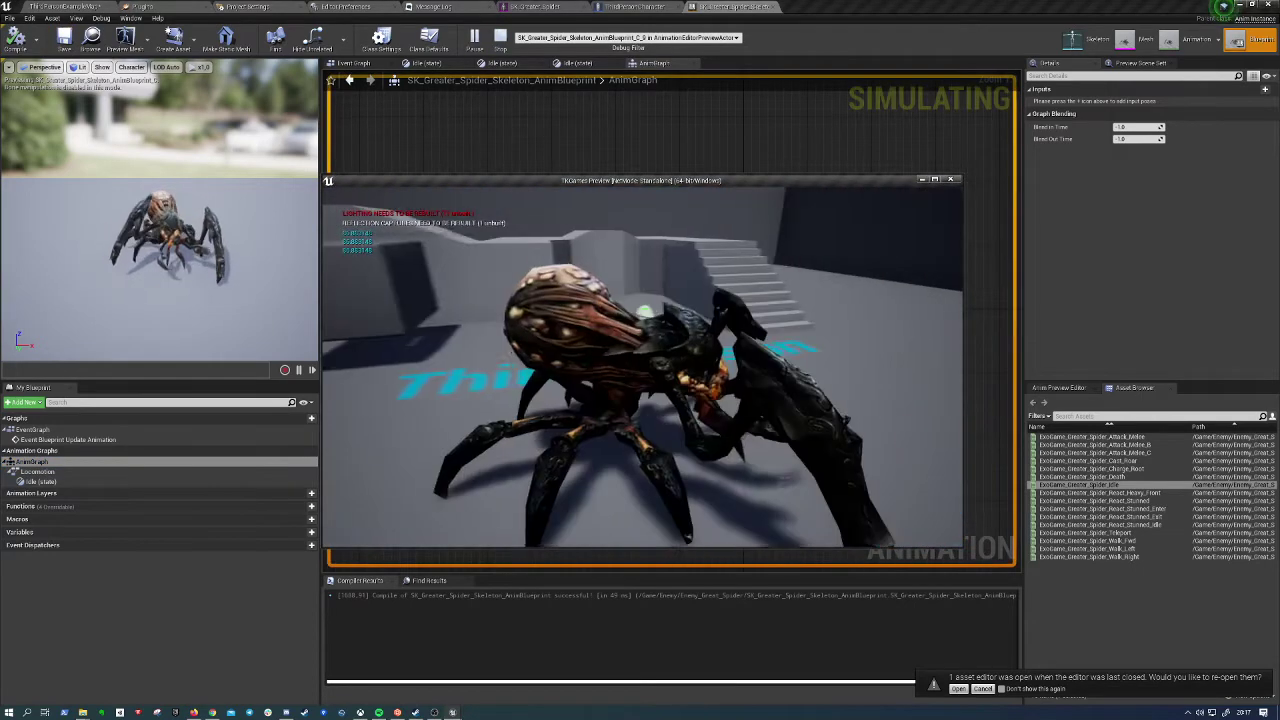
key(Escape)
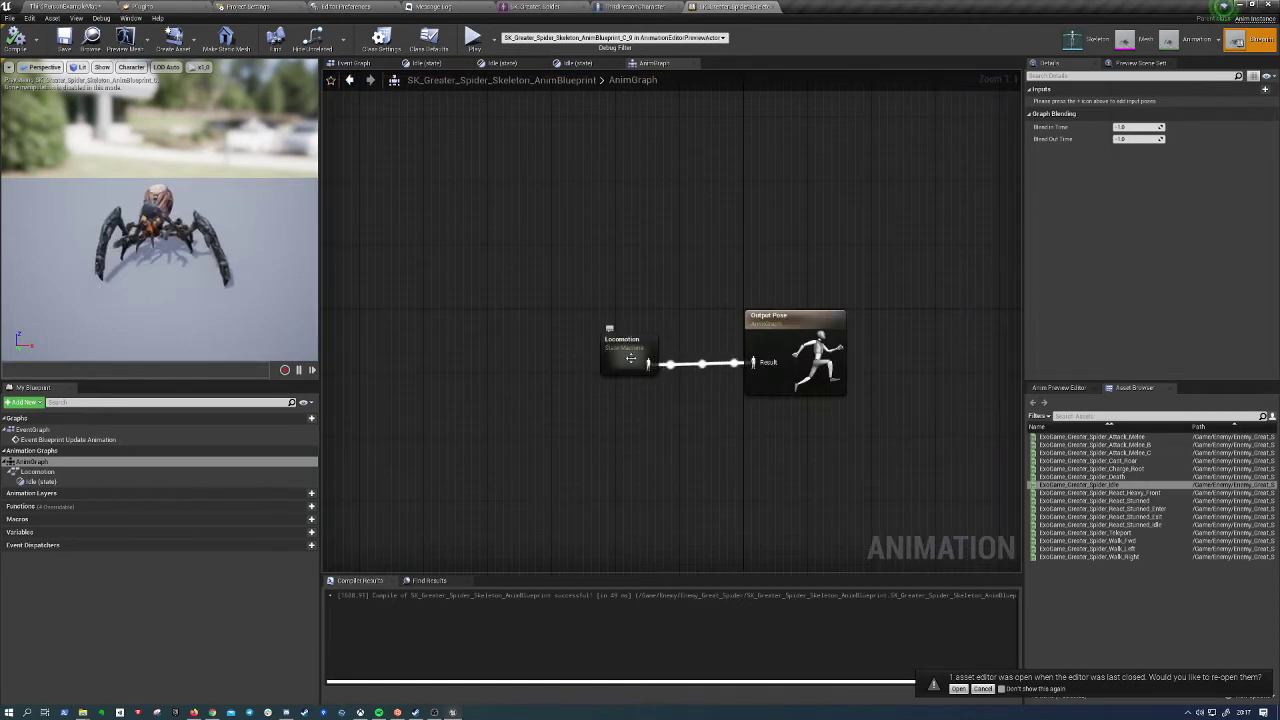
double_click(632, 362)
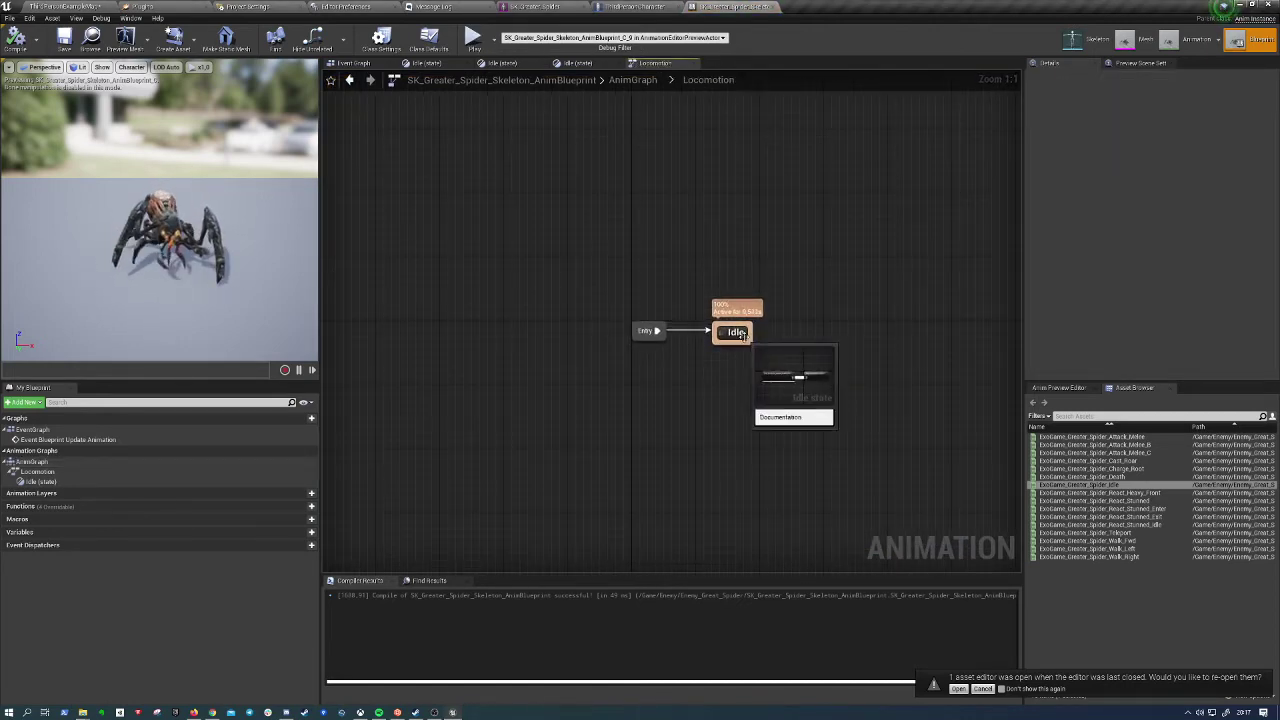
Add a new state named Walk to the Locomotion state machine
right_drag(743, 357, 614, 368)
right_click(683, 345)
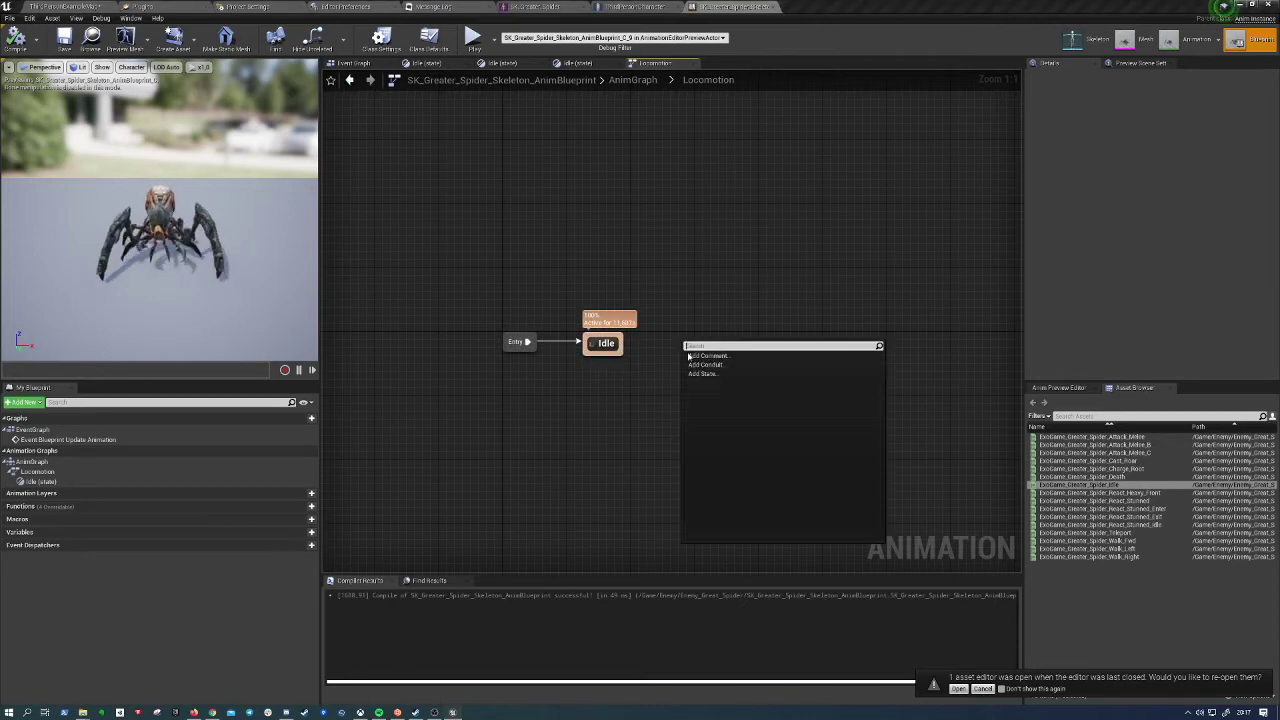
click(702, 374)
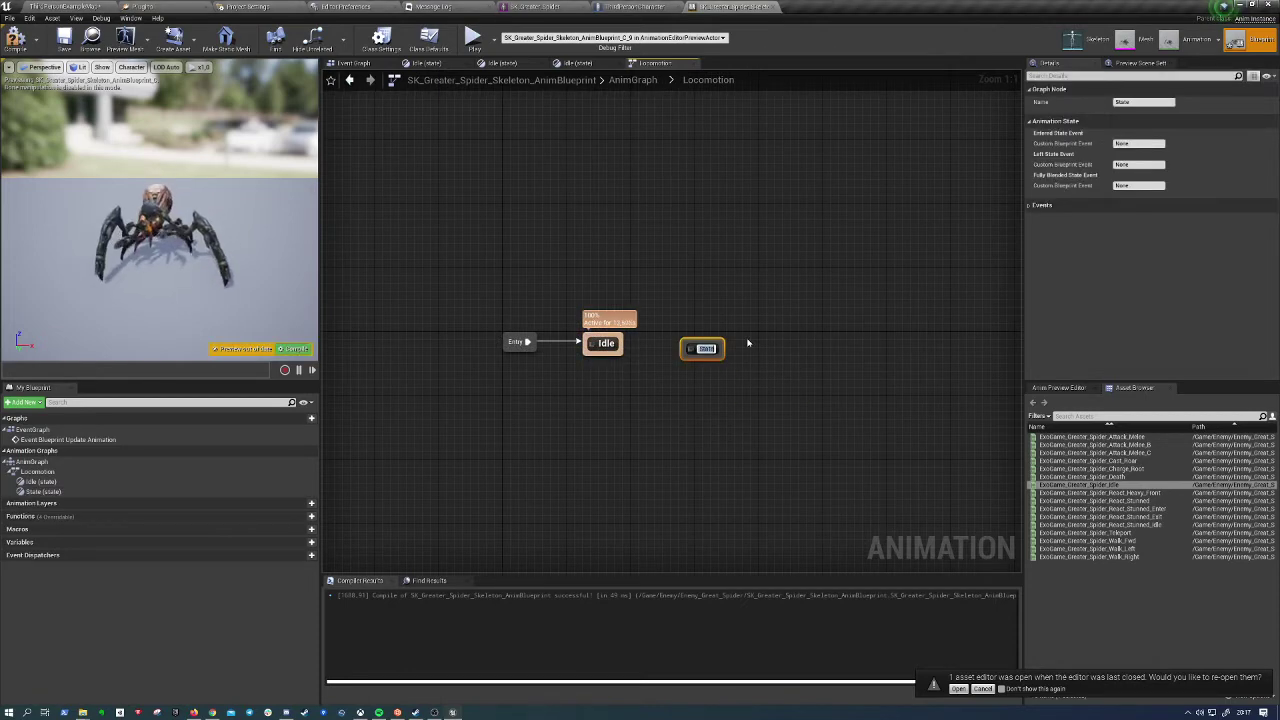
text(Walk)
key(Return)
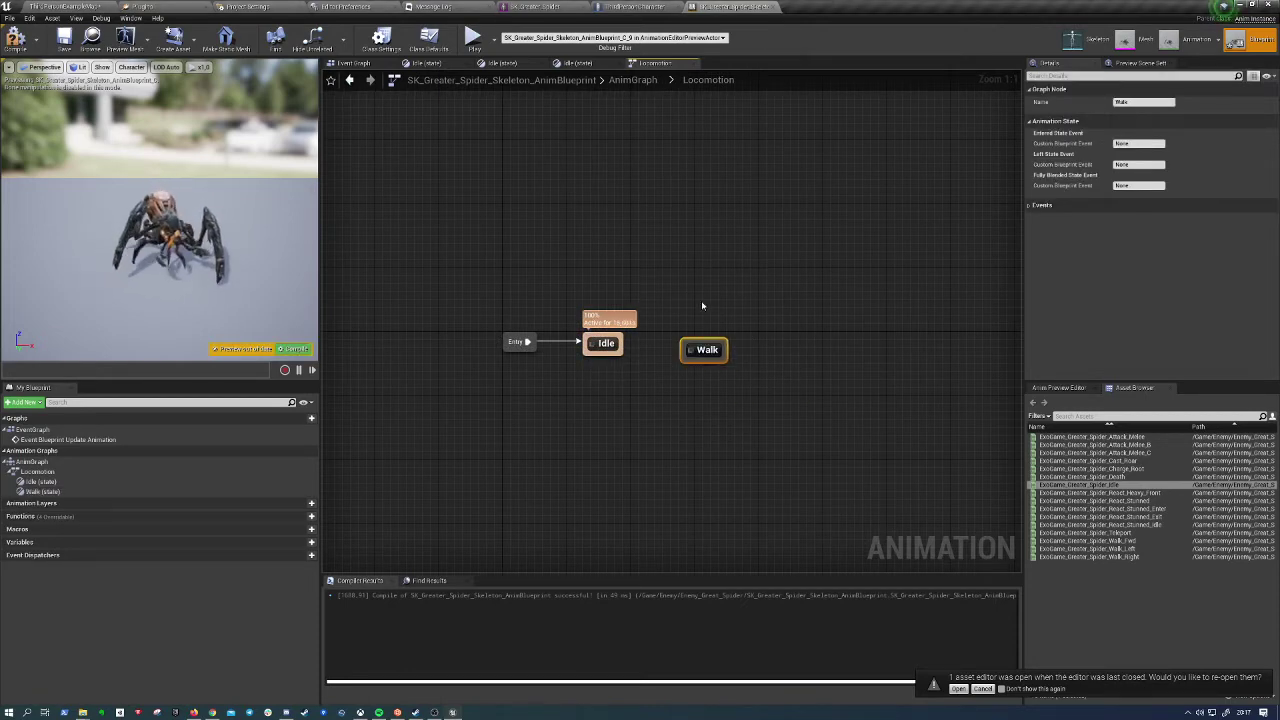
Make the Walk state play ExoGame_Greater_Spider_Walk_Fwd and recompile
drag(697, 340, 685, 360)
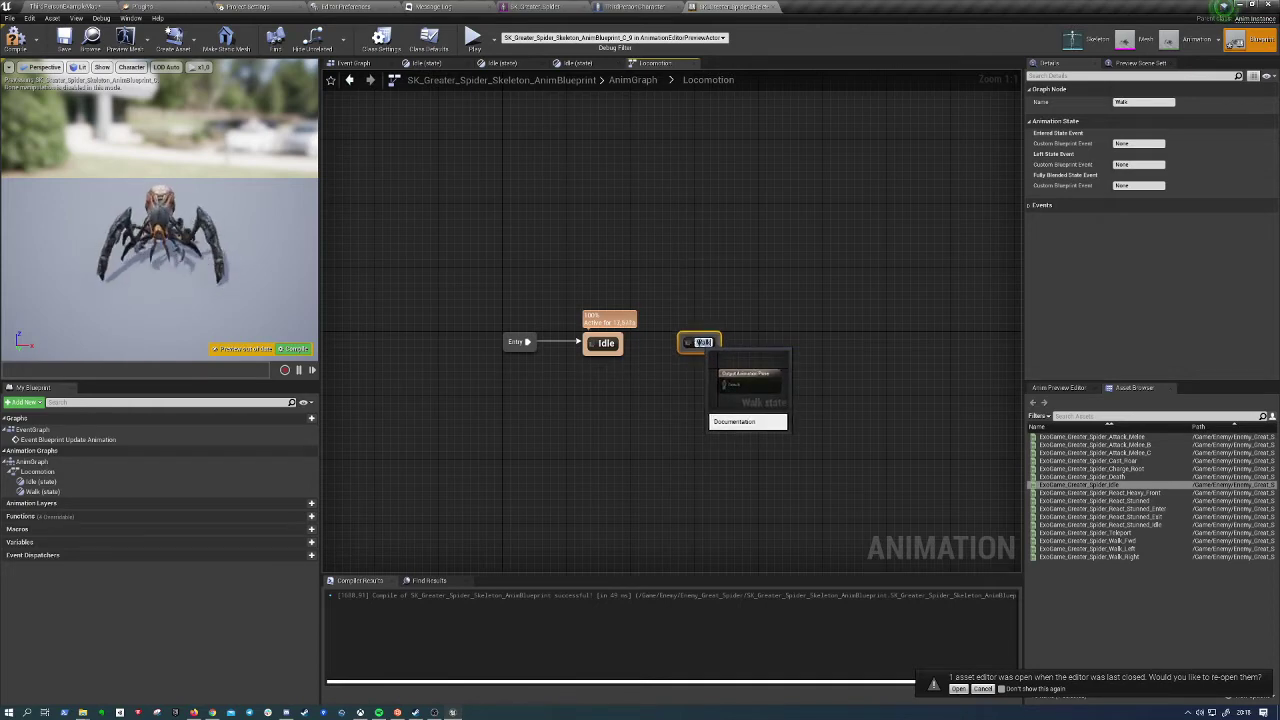
double_click(705, 343)
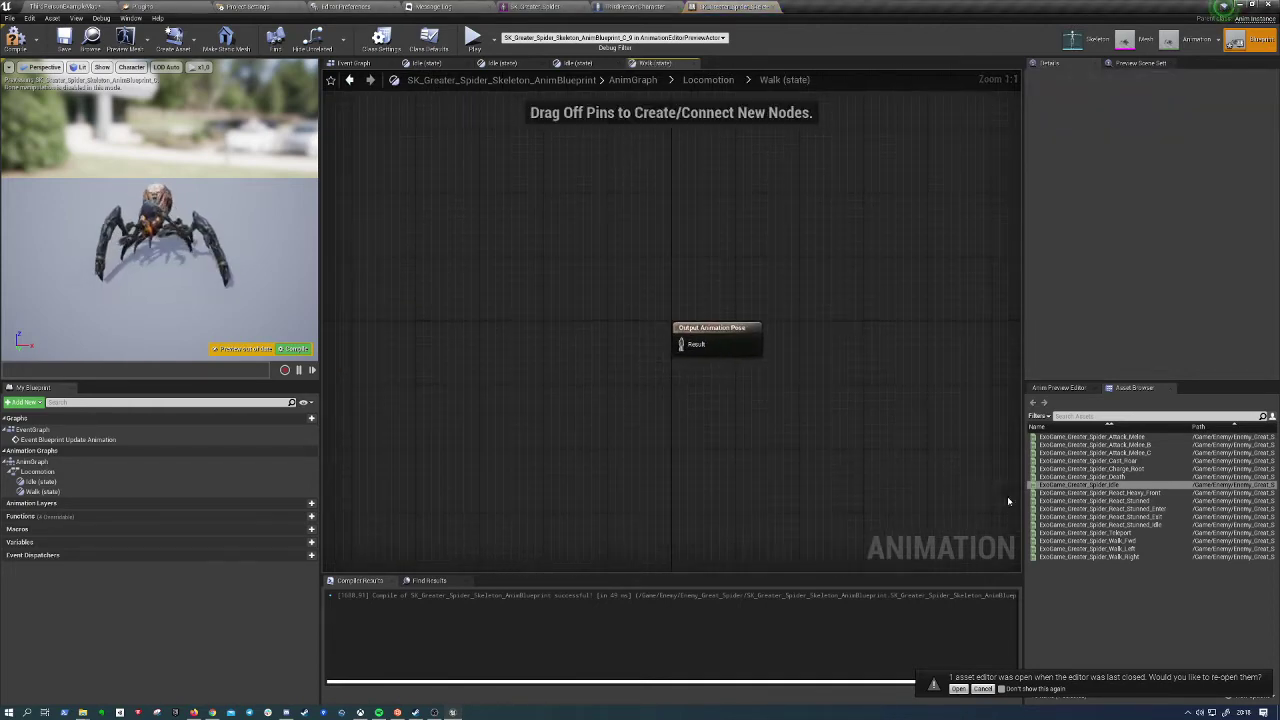
mouse_move(1090, 540)
mouse_down()
mouse_move(585, 347)
mouse_move(681, 344)
mouse_up()
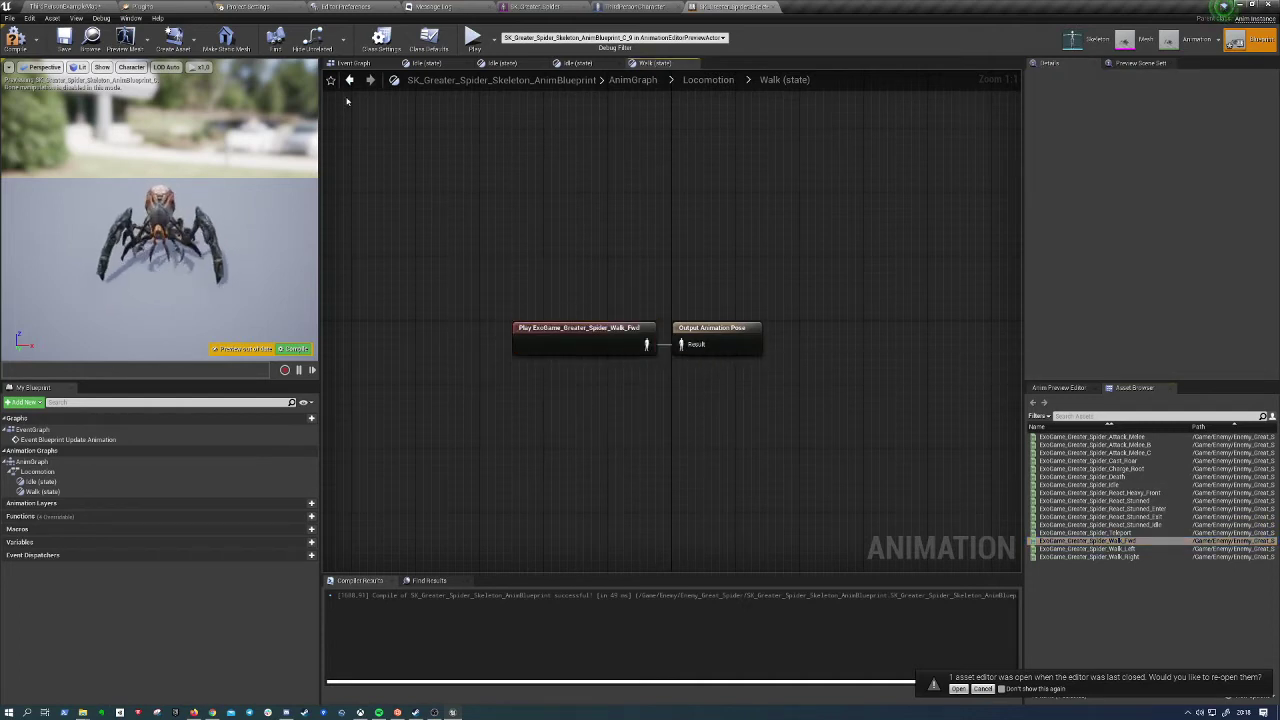
click(17, 40)
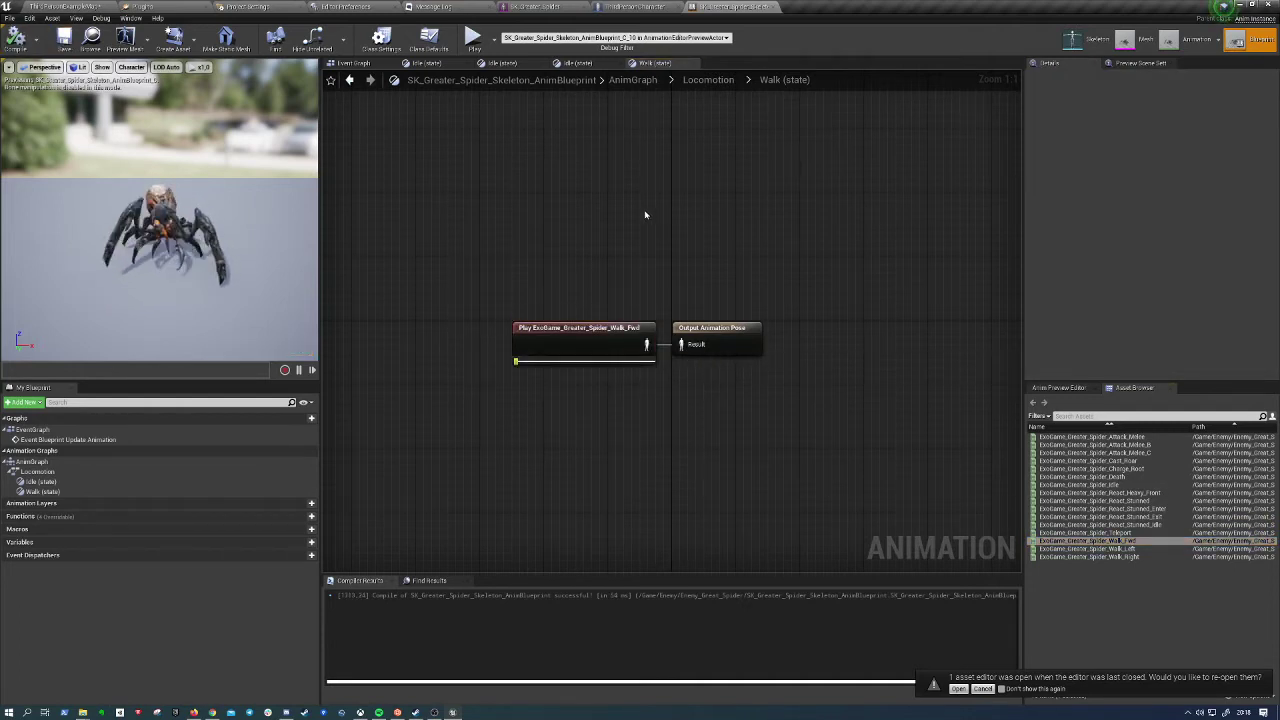
double_click(103, 471)
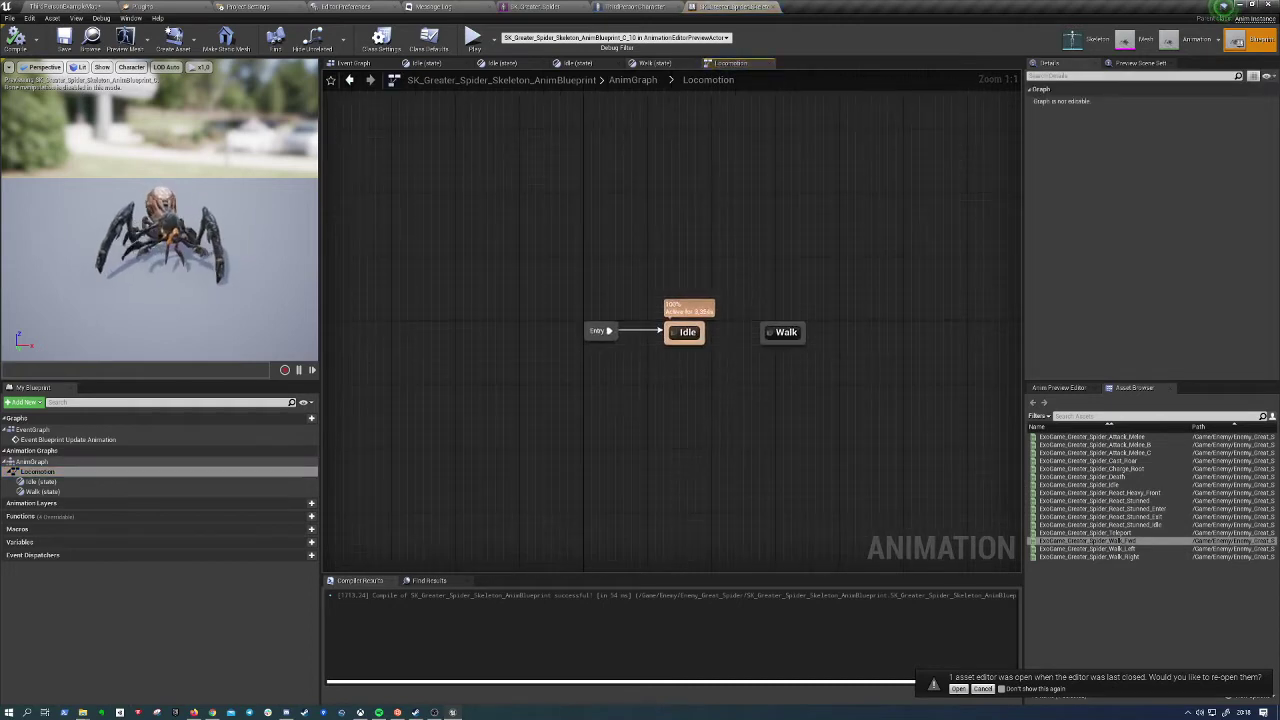
Reposition the Walk and Idle states so they sit level beside Entry
right_drag(743, 352, 595, 340)
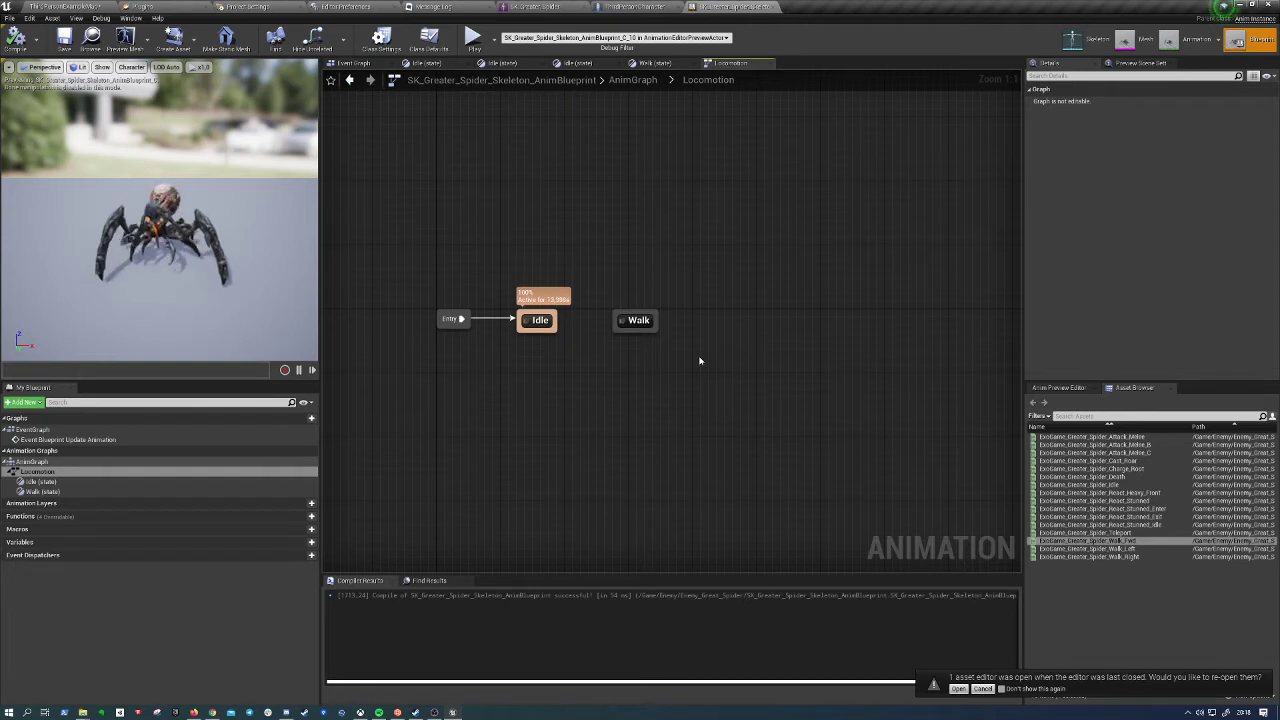
click(638, 320)
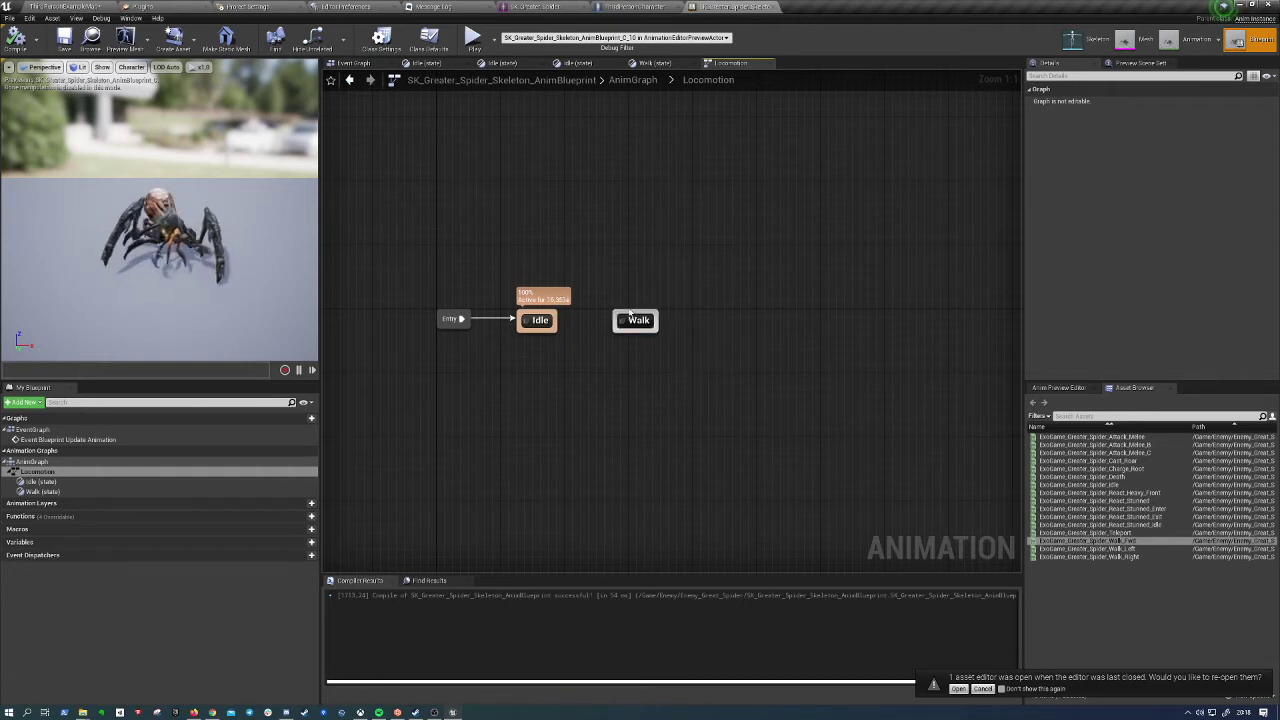
mouse_move(644, 320)
mouse_down()
mouse_move(665, 232)
mouse_move(692, 336)
mouse_up()
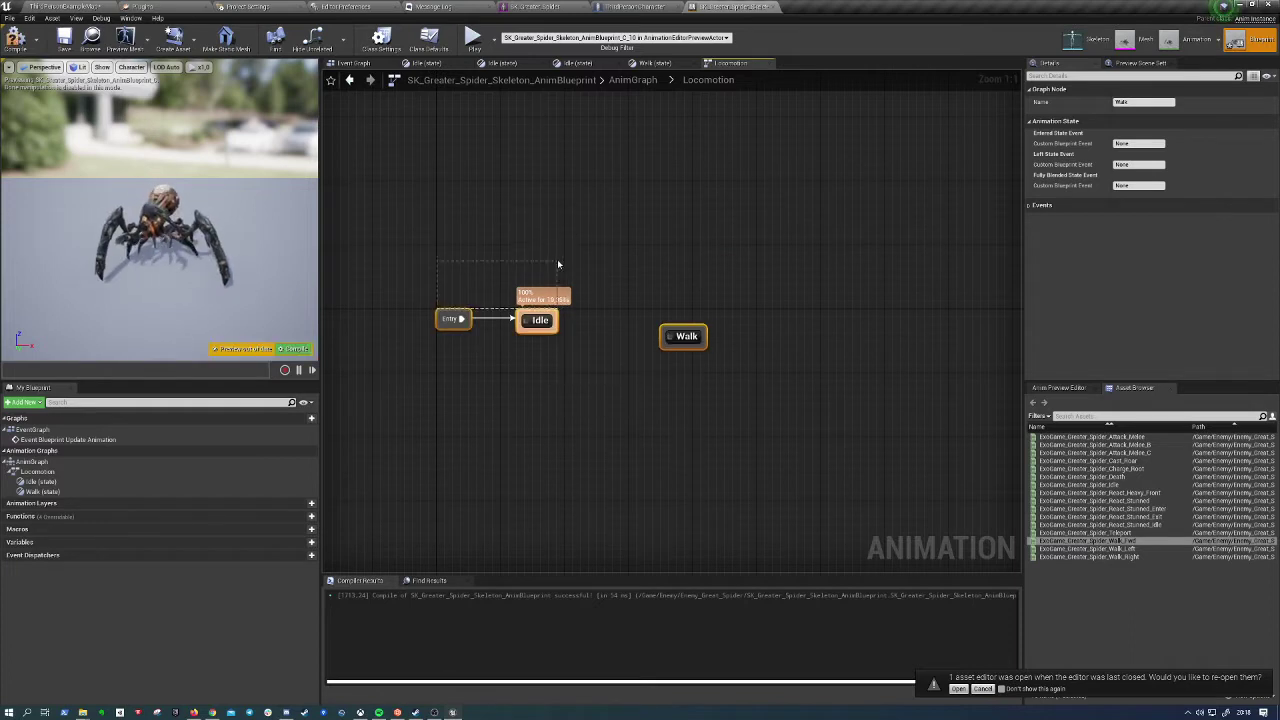
click(541, 320)
mouse_move(541, 320)
mouse_down()
mouse_move(557, 232)
mouse_move(544, 320)
mouse_up()
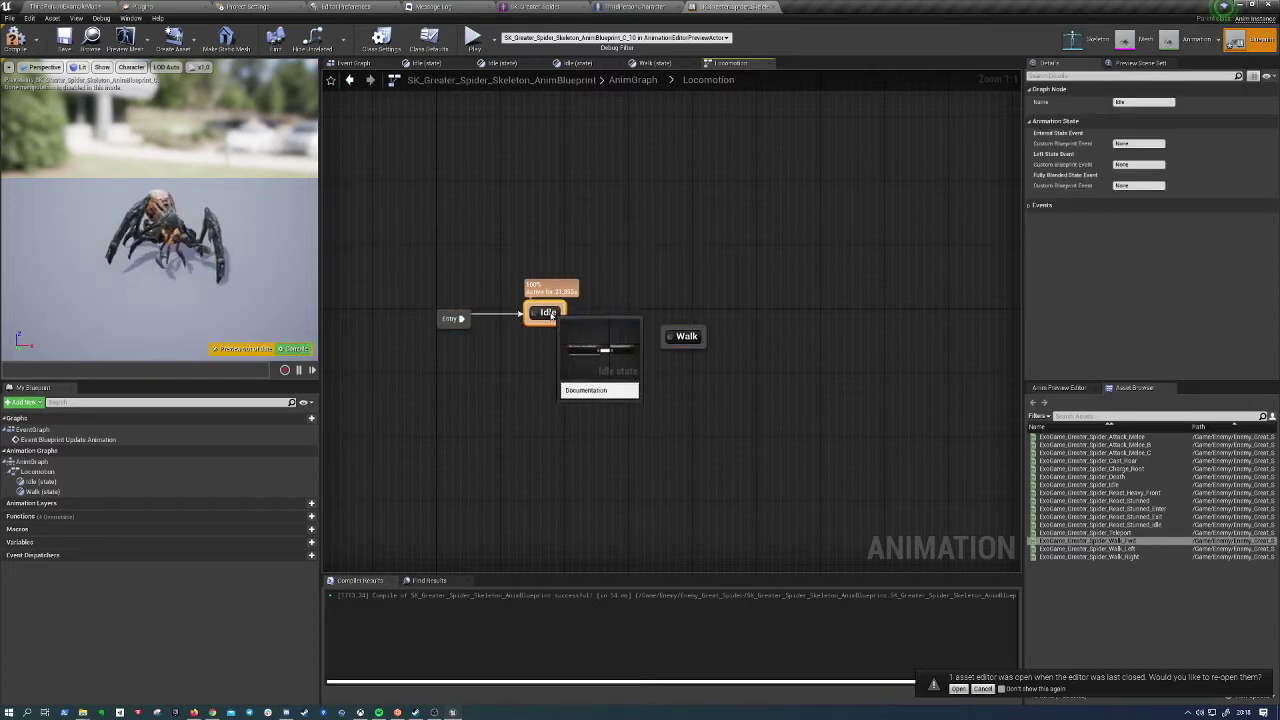
click(608, 420)
drag(682, 335, 682, 319)
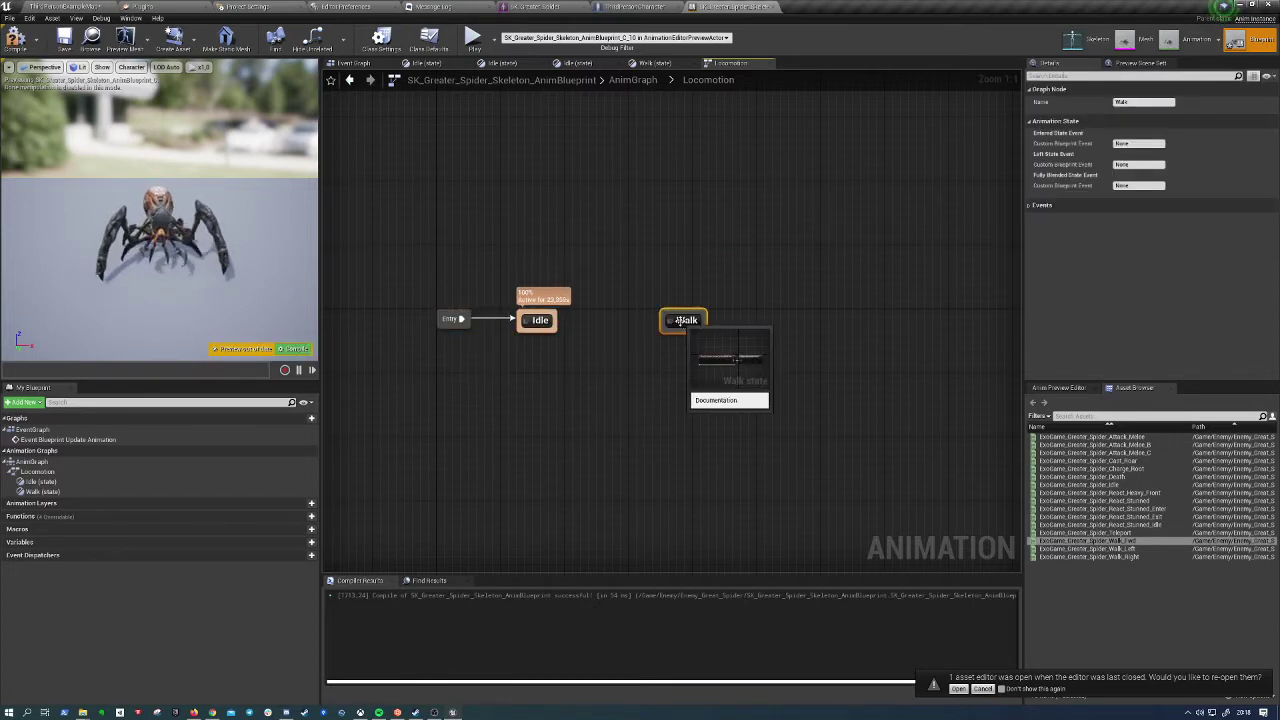
click(665, 363)
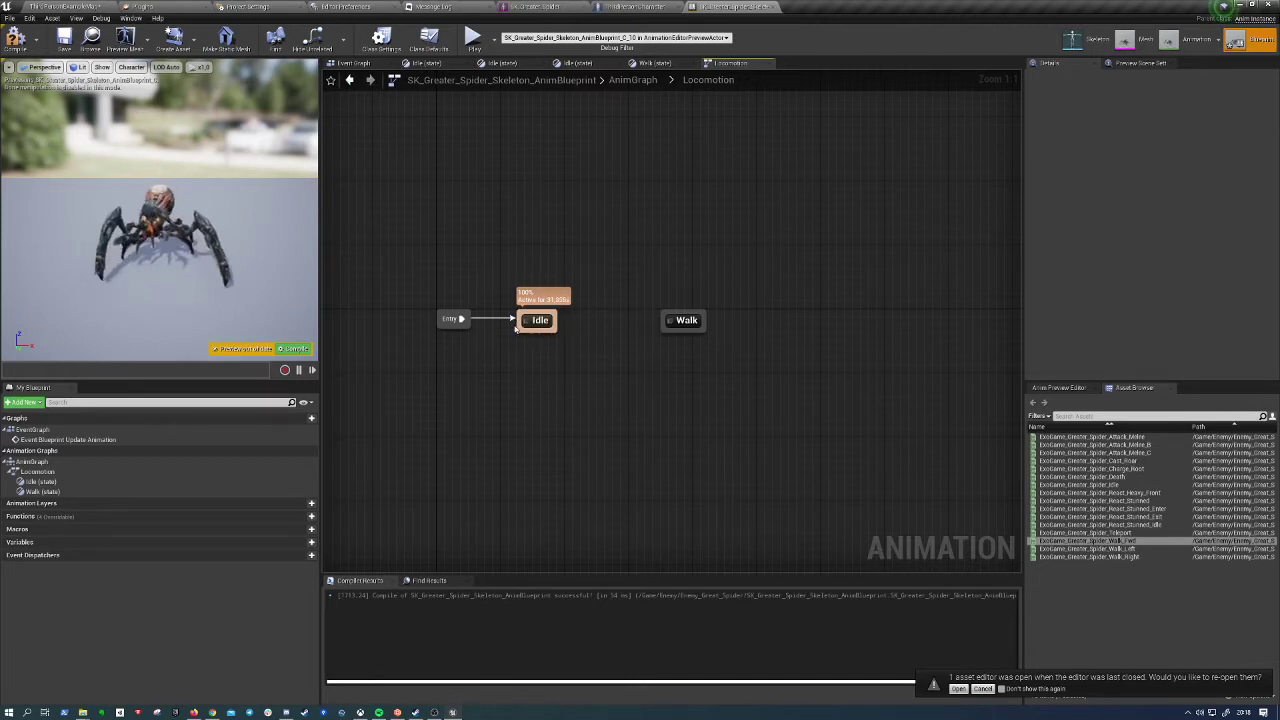
Draw an Idle to Walk transition and compile, leaving one warning
drag(547, 320, 667, 333)
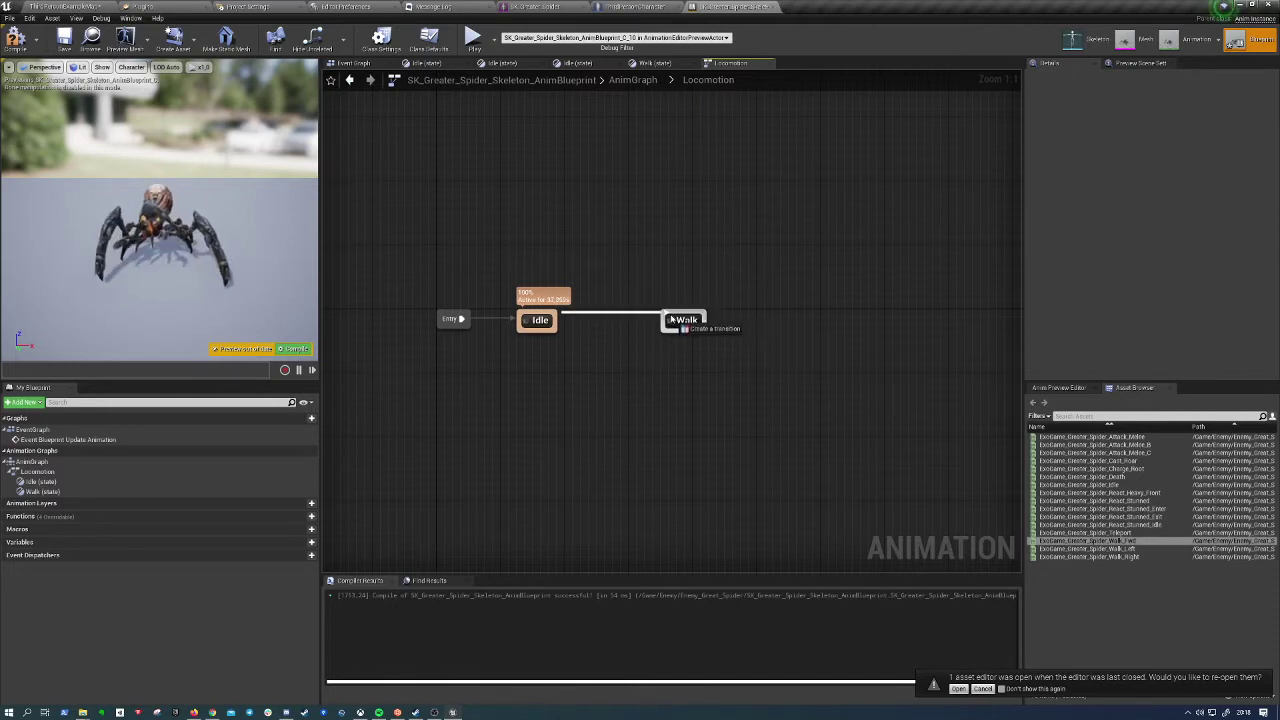
drag(667, 333, 667, 322)
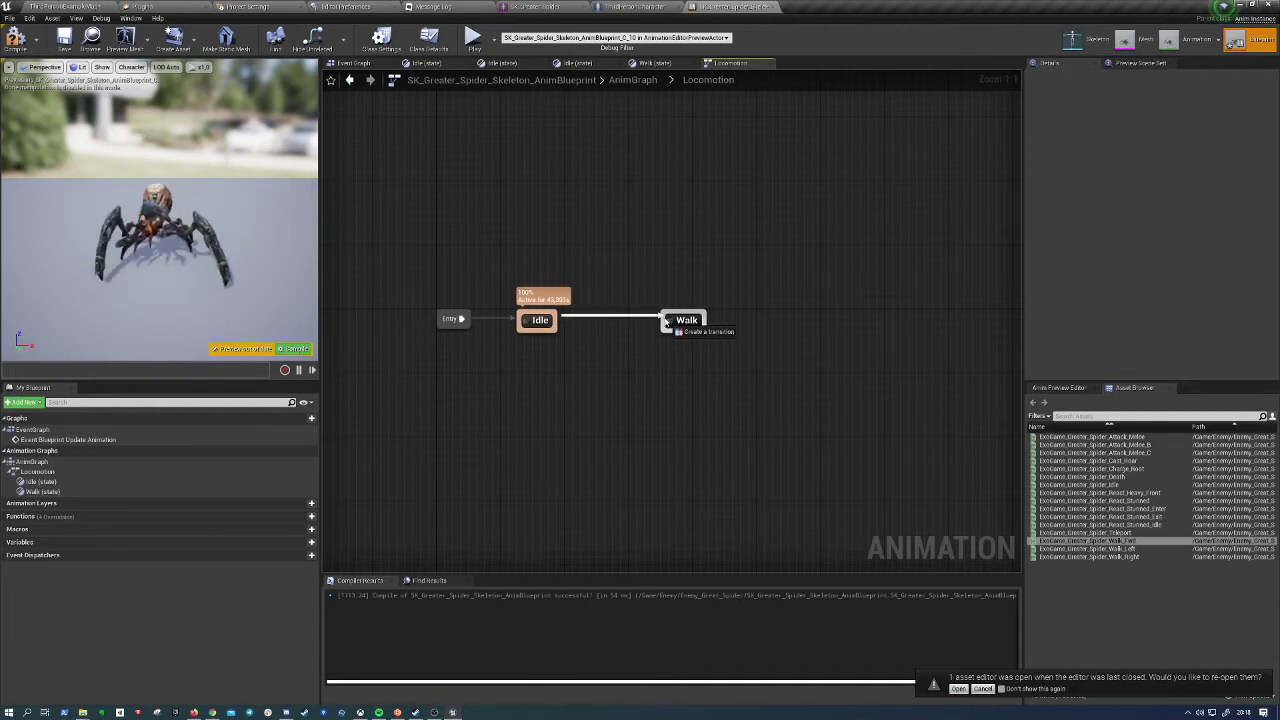
drag(667, 322, 665, 325)
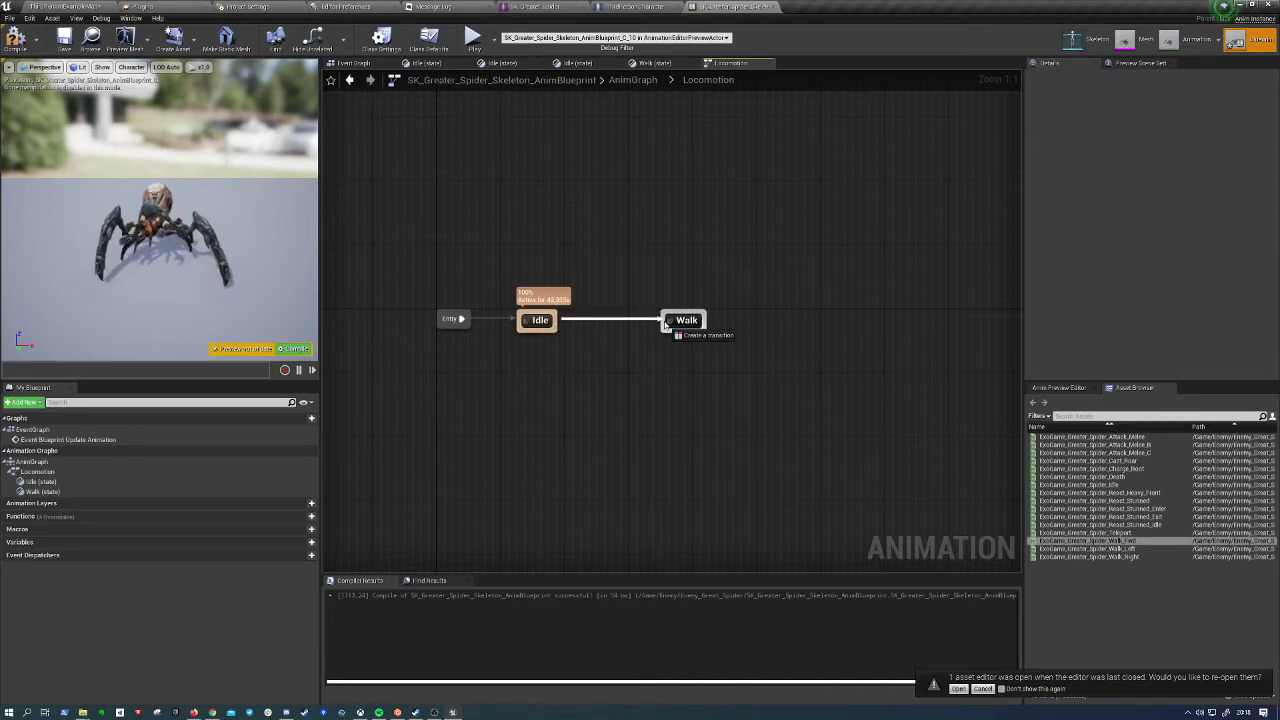
drag(665, 325, 665, 325)
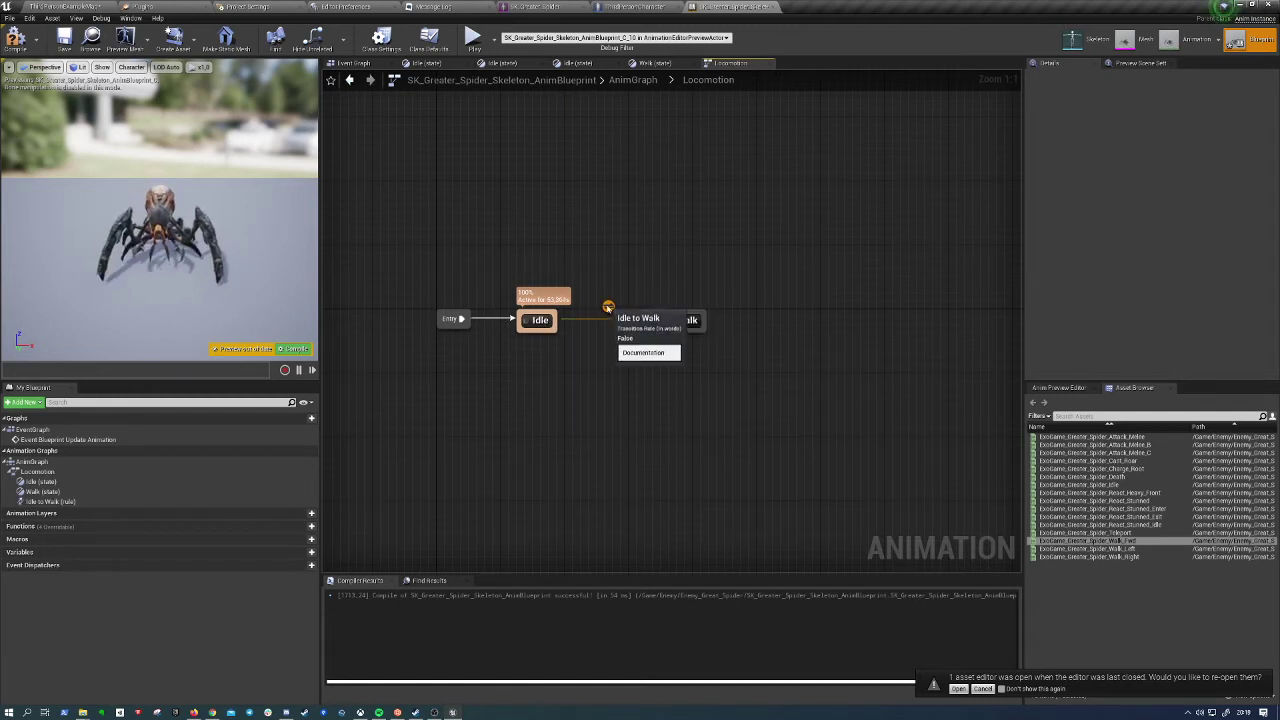
click(15, 38)
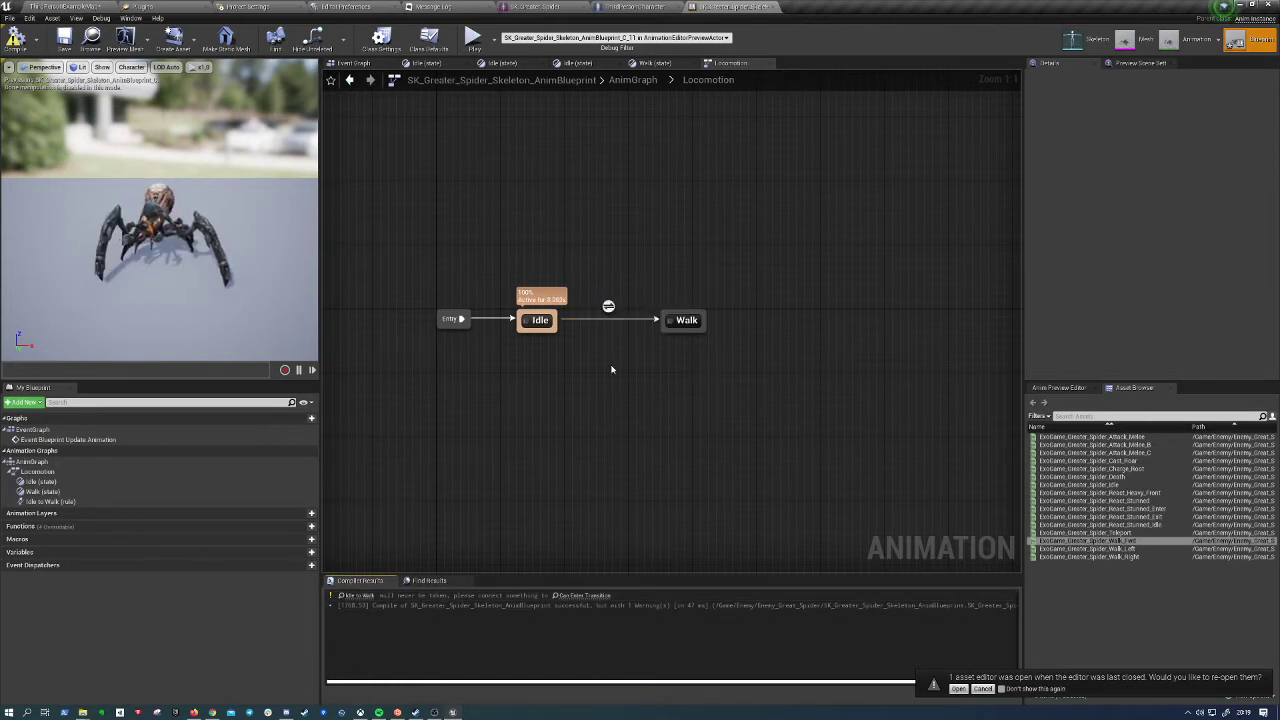
Inspect the Idle to Walk transition rule, then switch to the Event Graph
double_click(608, 307)
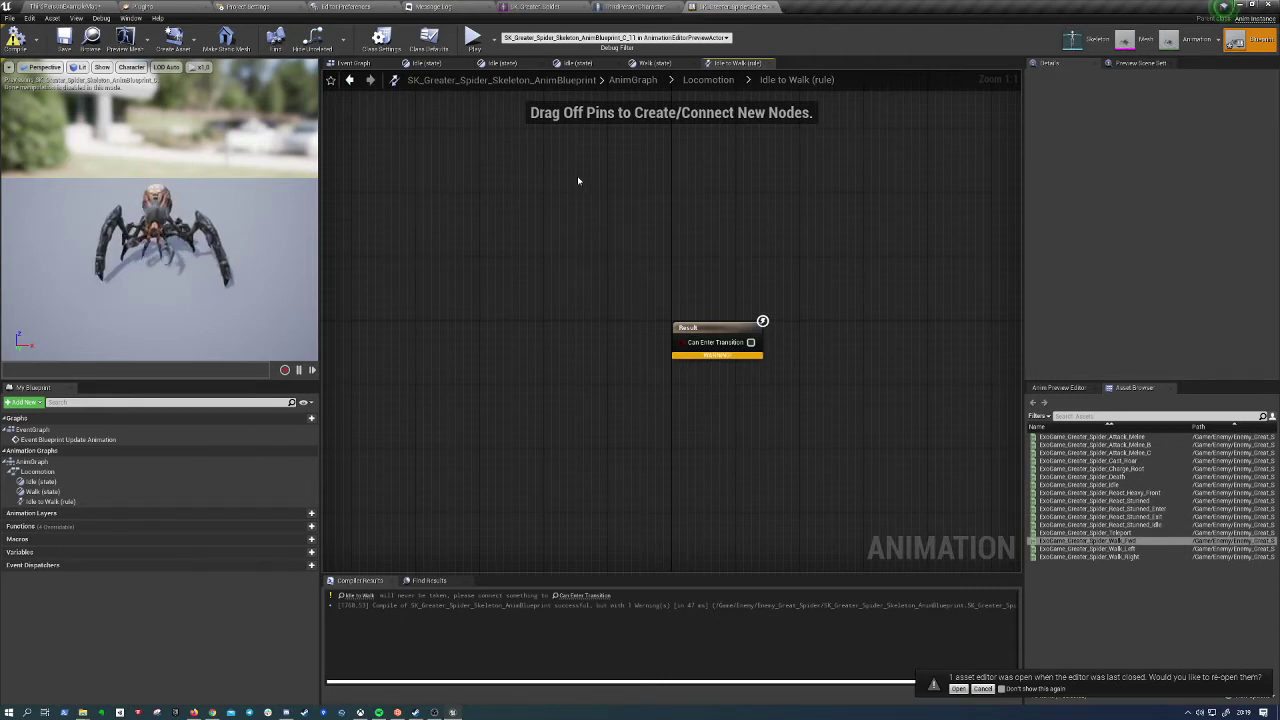
double_click(37, 471)
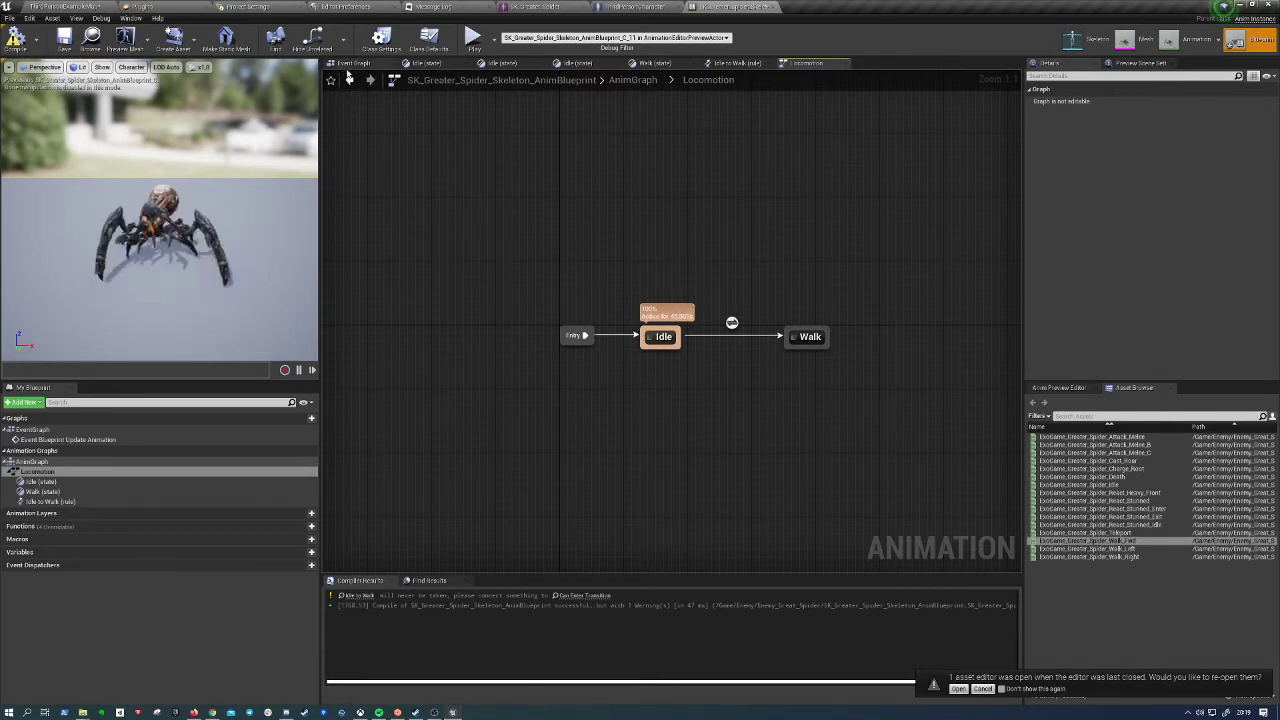
click(350, 79)
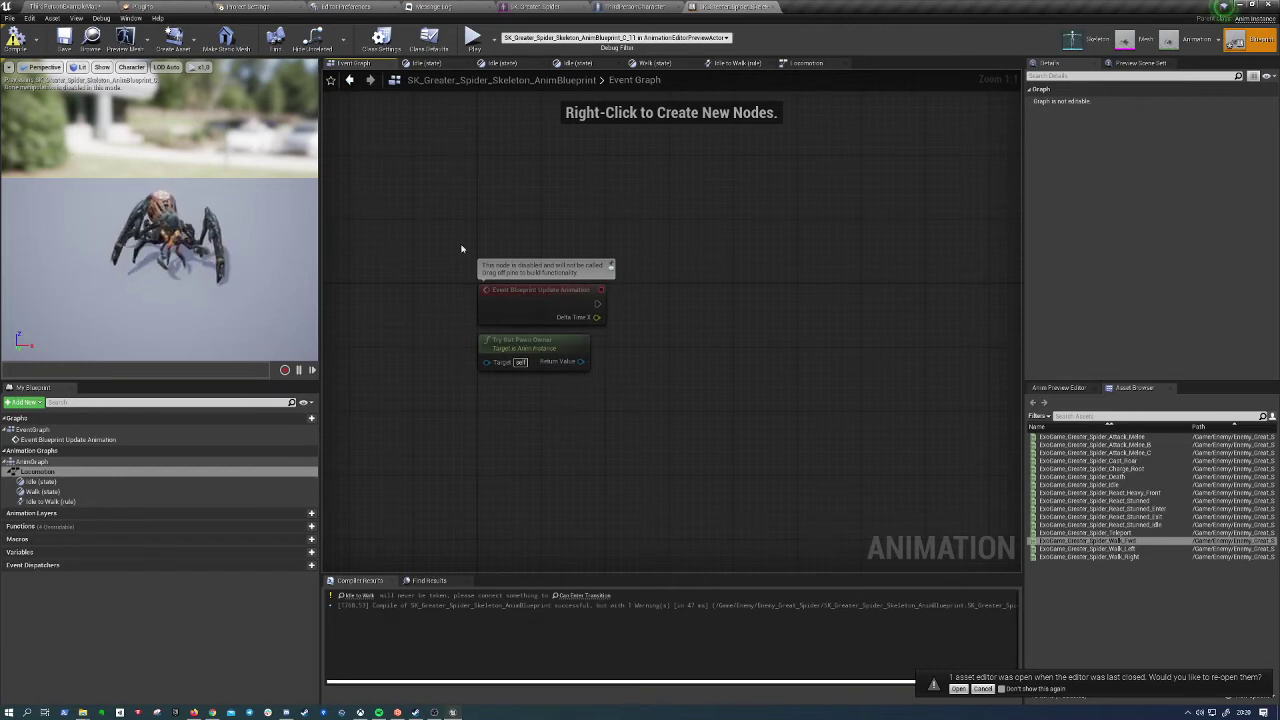
click(540, 302)
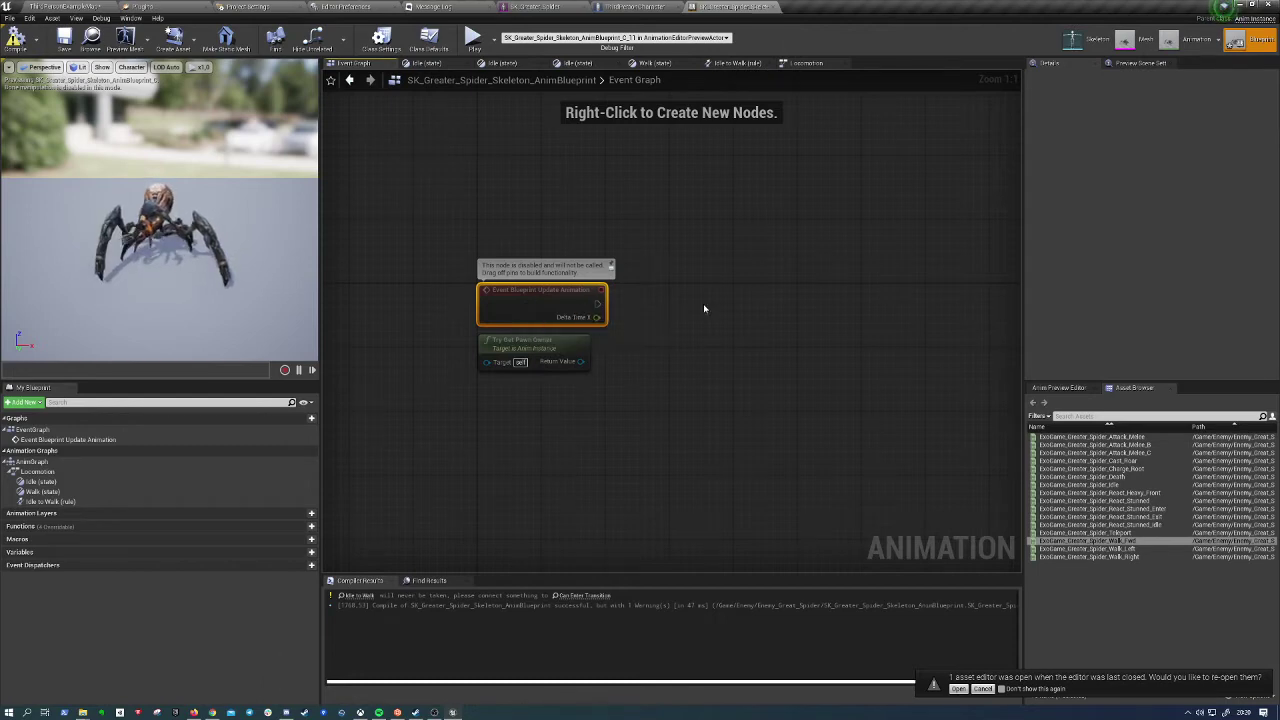
right_drag(705, 309, 583, 299)
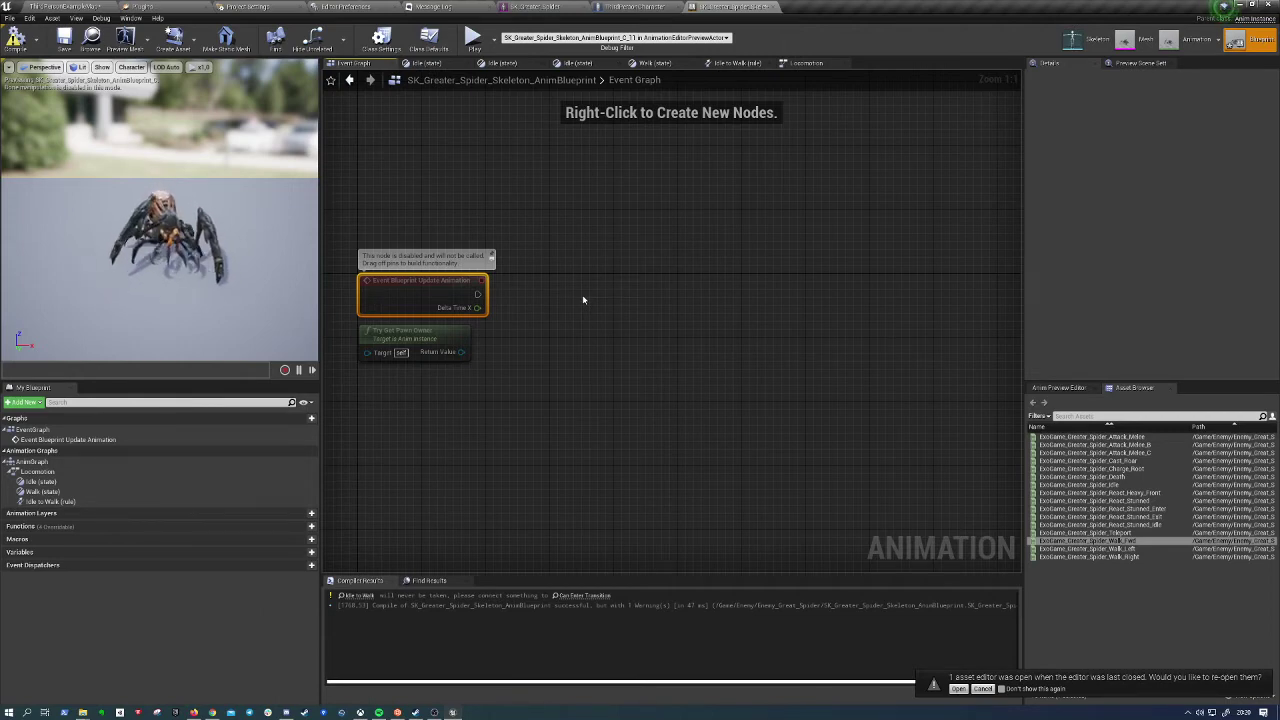
click(569, 293)
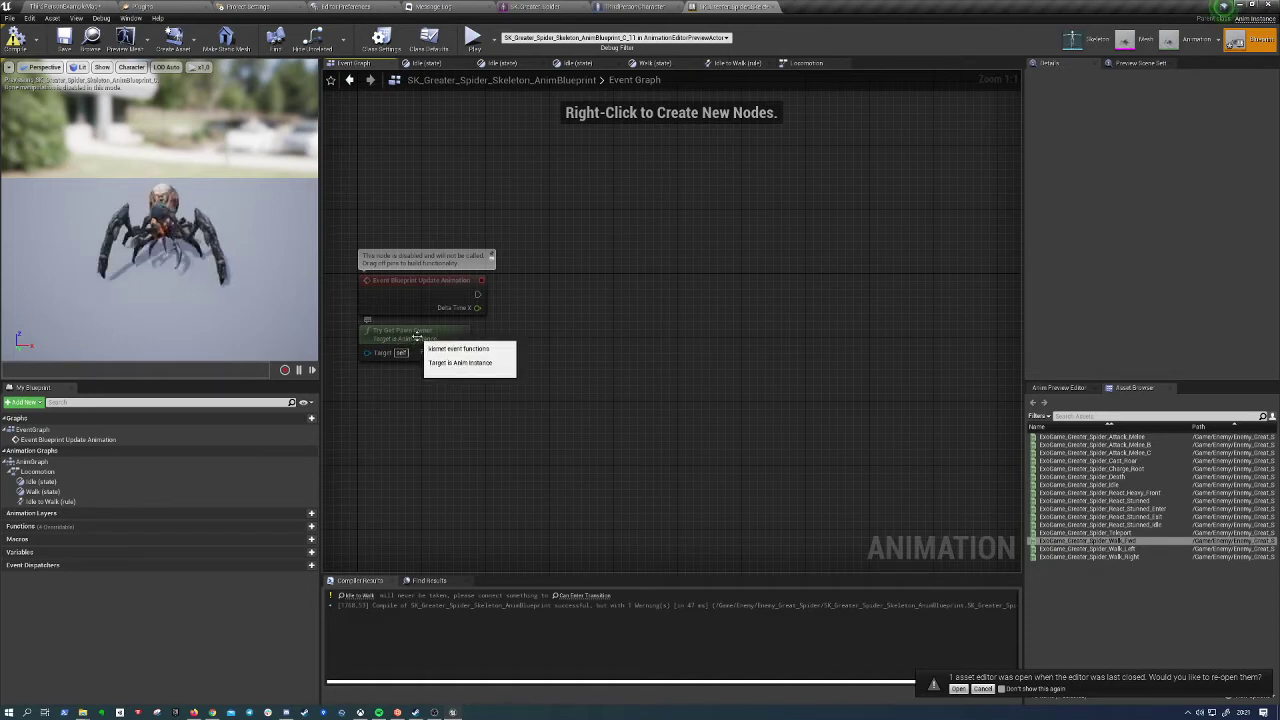
click(412, 338)
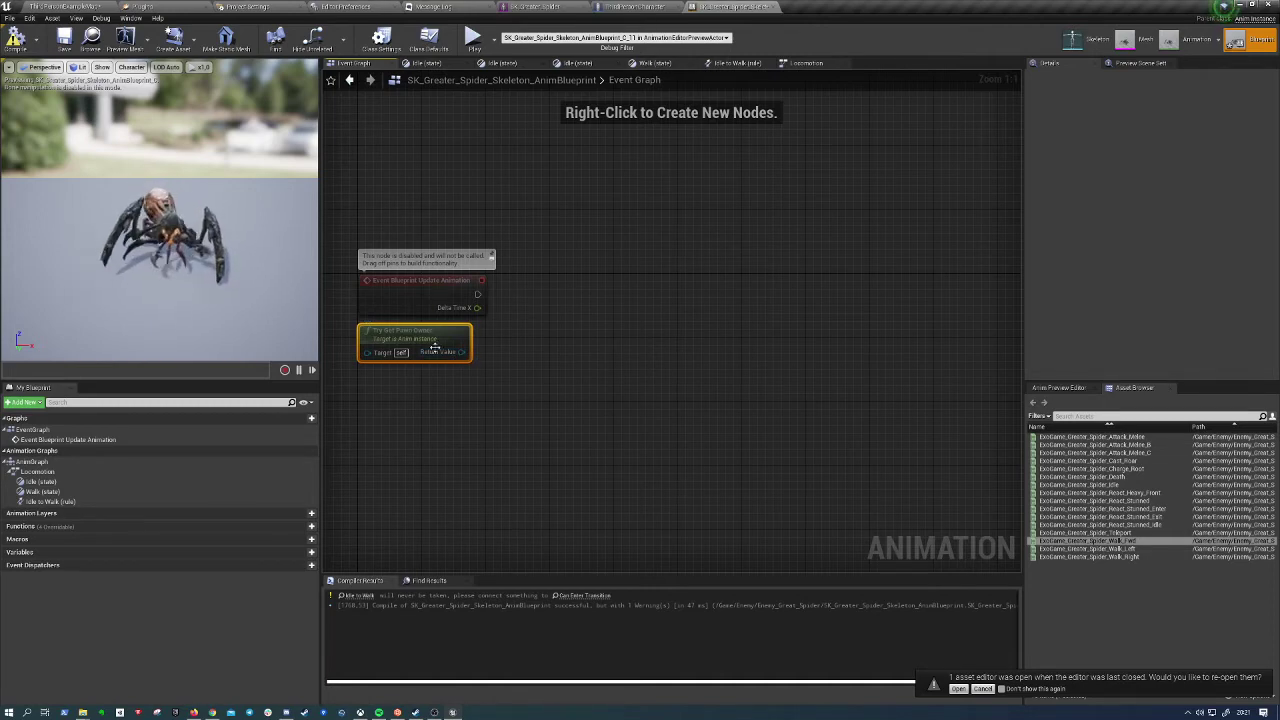
click(645, 9)
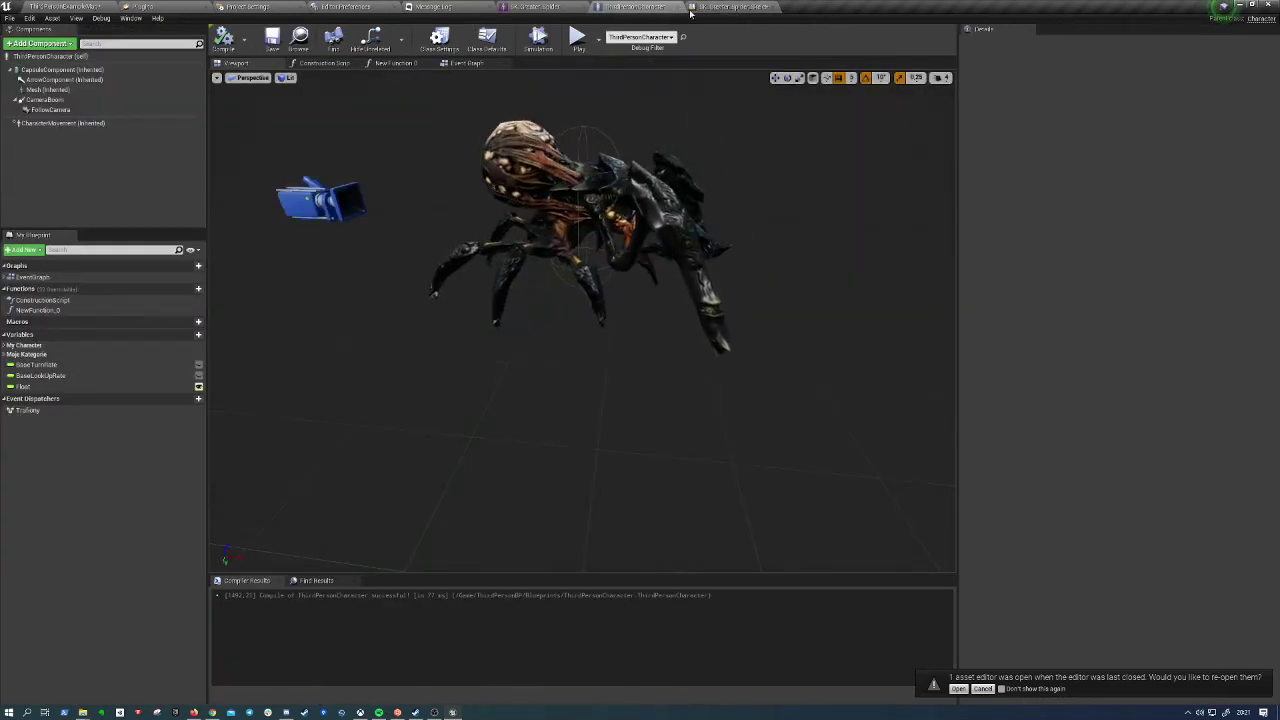
click(47, 89)
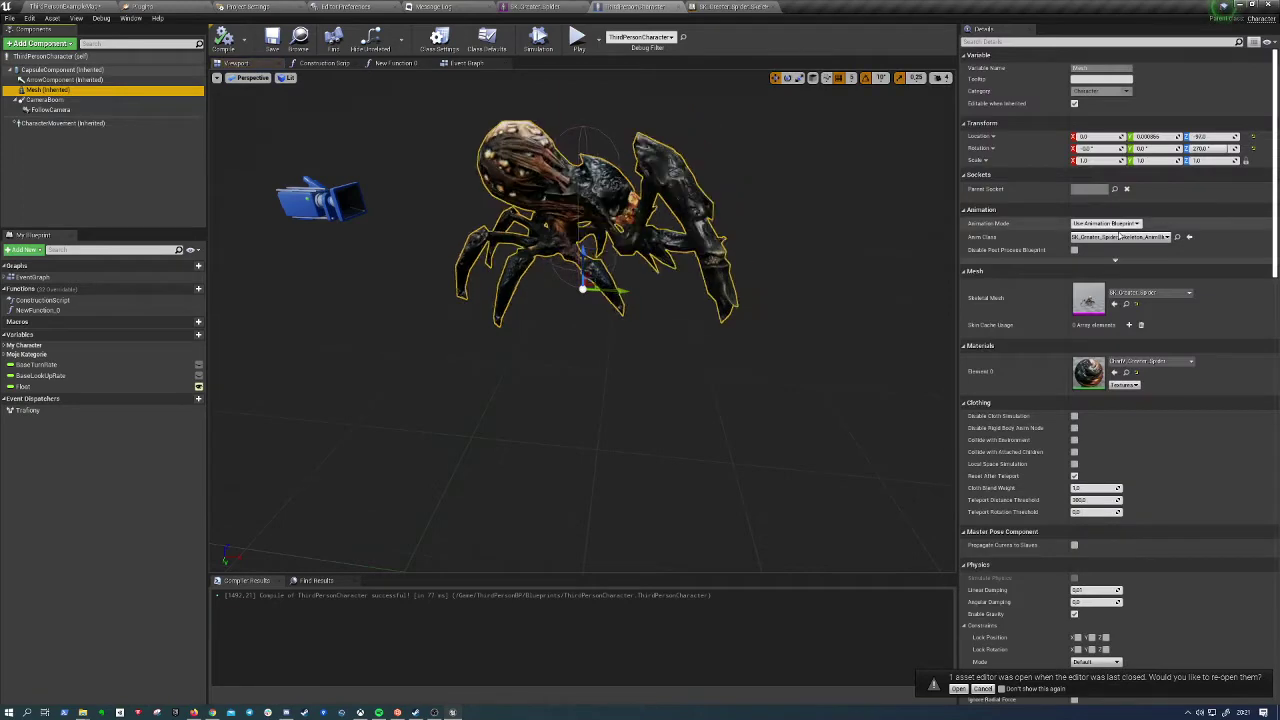
click(722, 6)
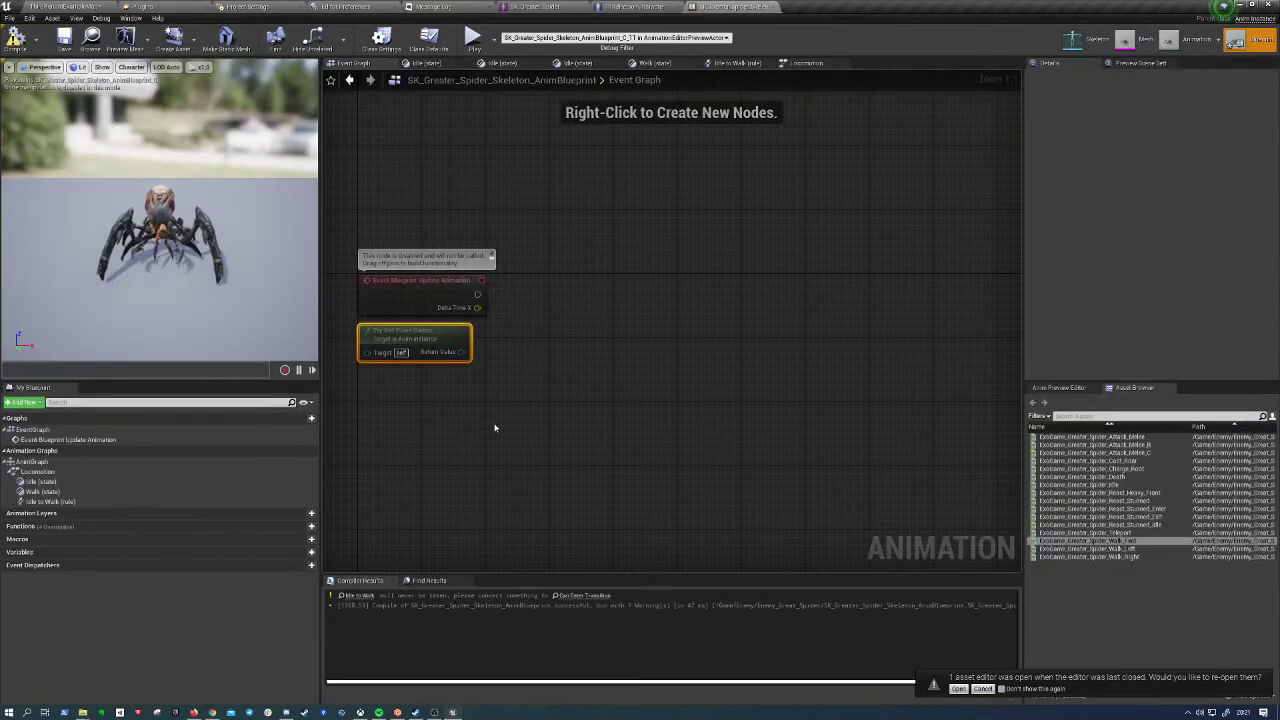
Cast the pawn owner to ThirdPersonCharacter on every animation update
drag(460, 352, 560, 352)
text(c)
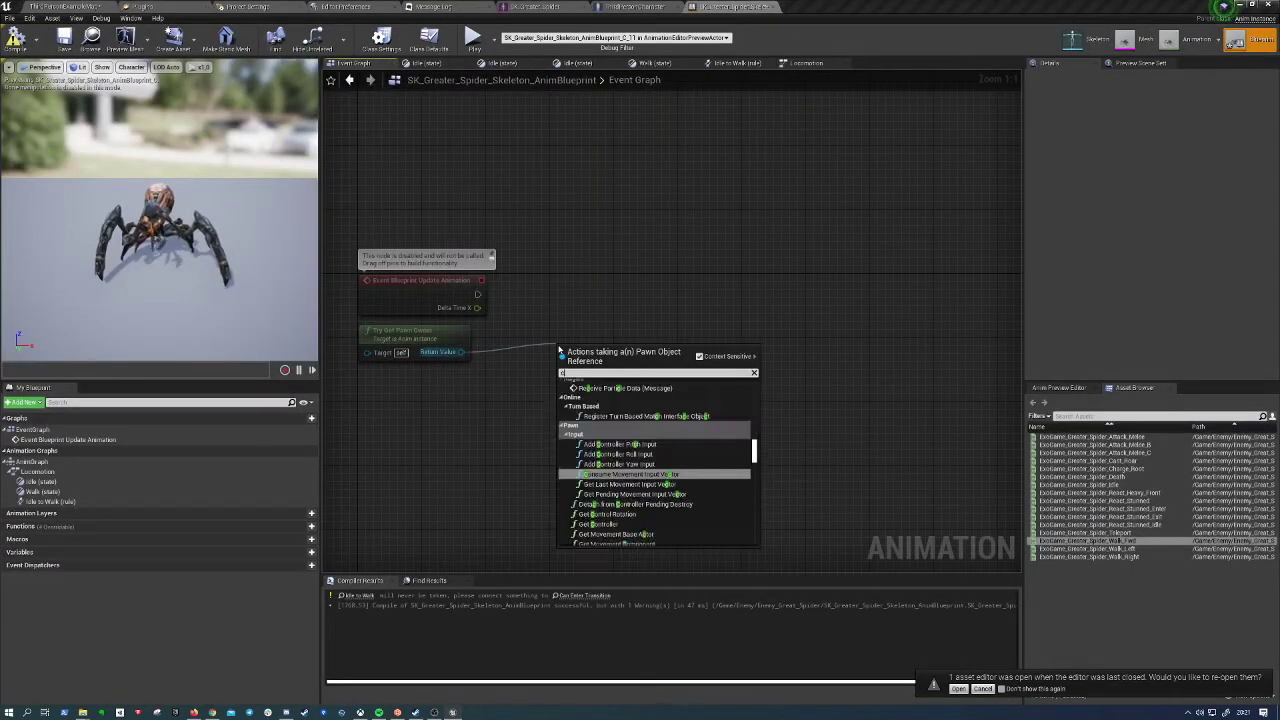
text(ast to)
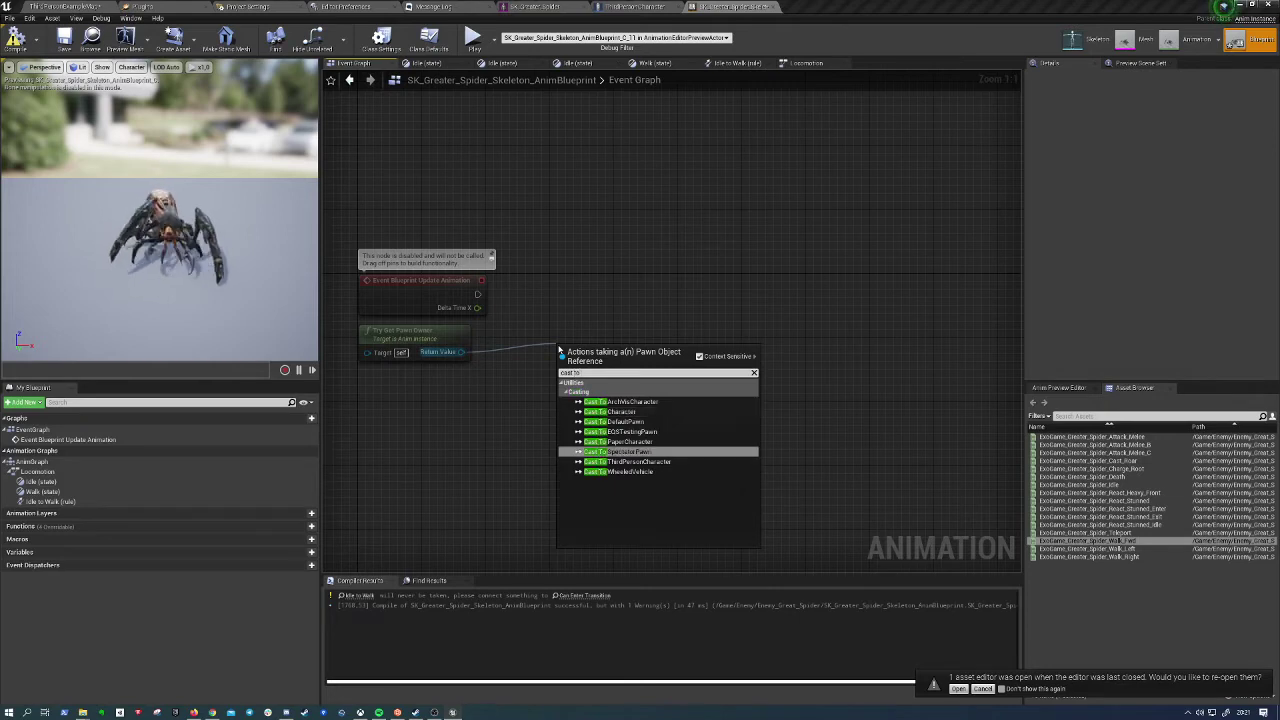
key(Down)
key(Return)
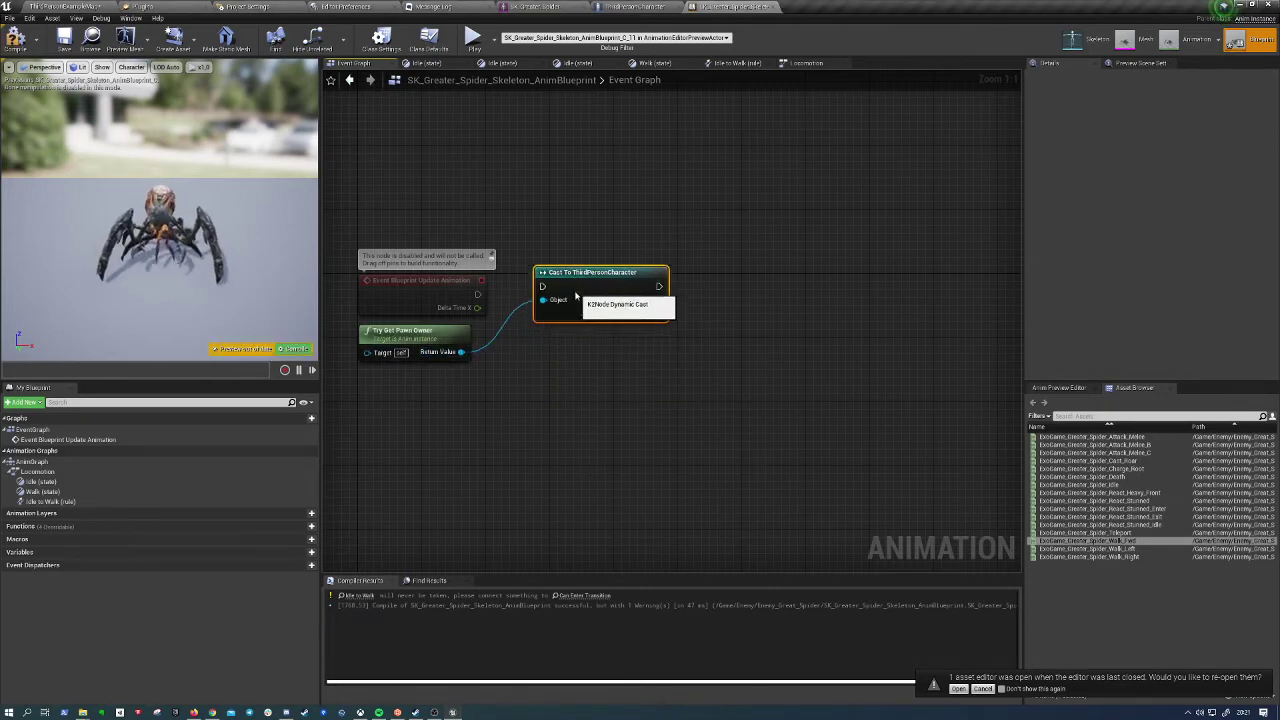
drag(542, 286, 478, 294)
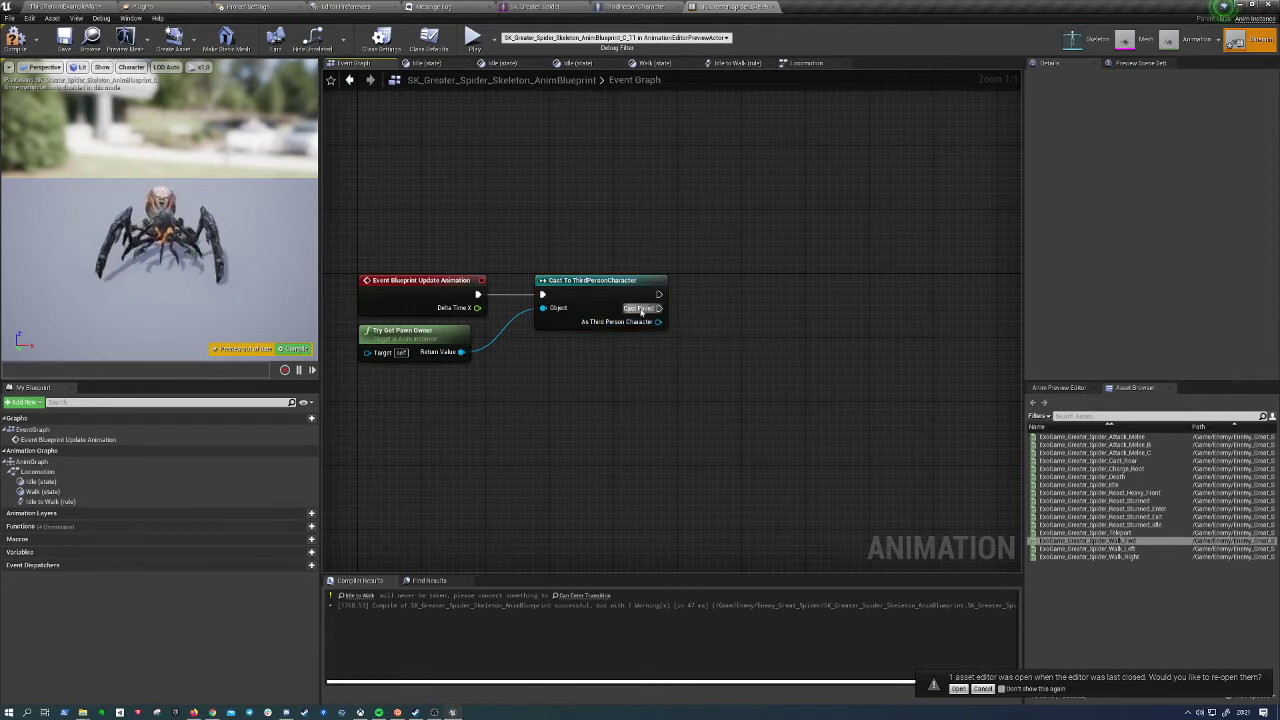
Get the character's velocity and feed it into a VectorLength node
drag(658, 321, 721, 388)
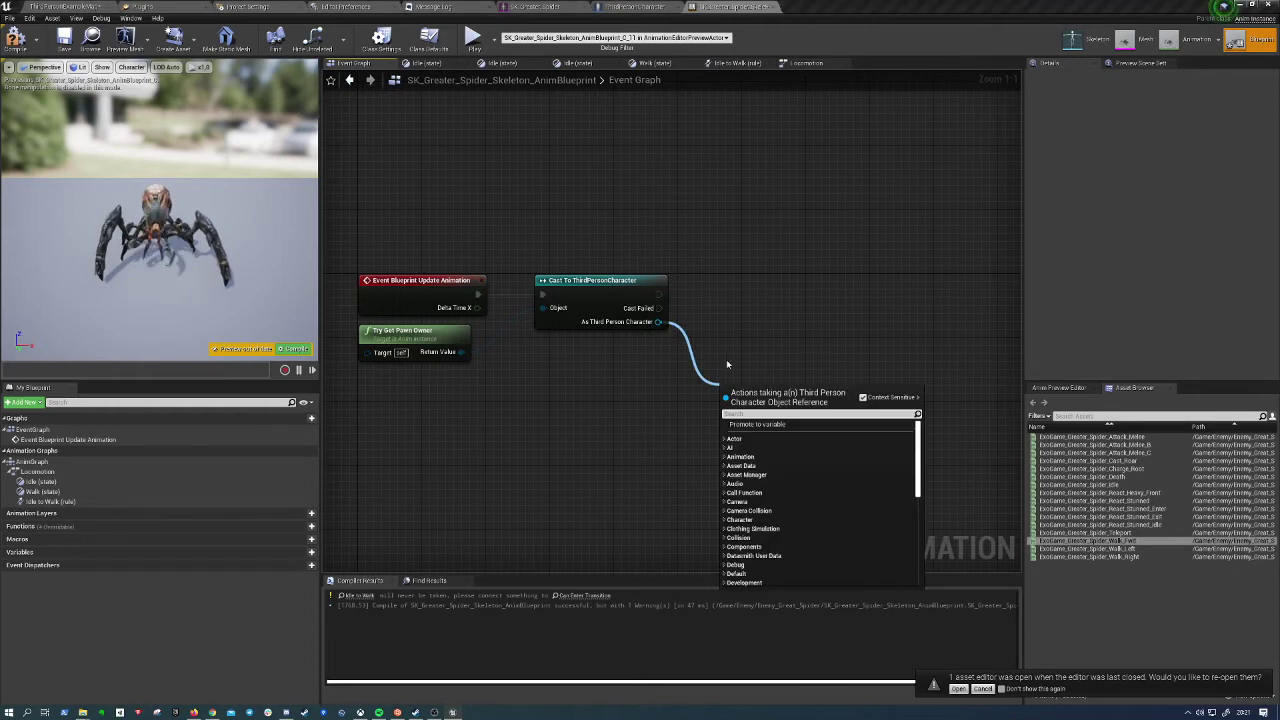
text(get veloci)
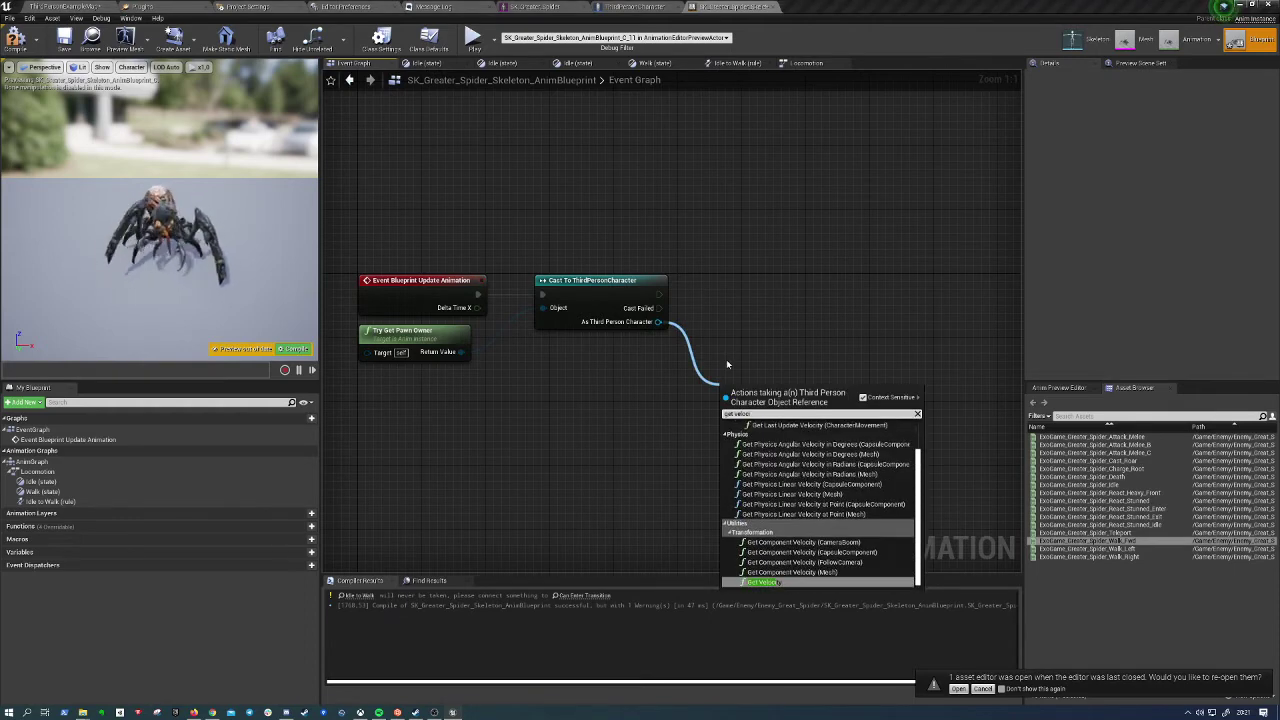
key(Return)
drag(740, 390, 712, 356)
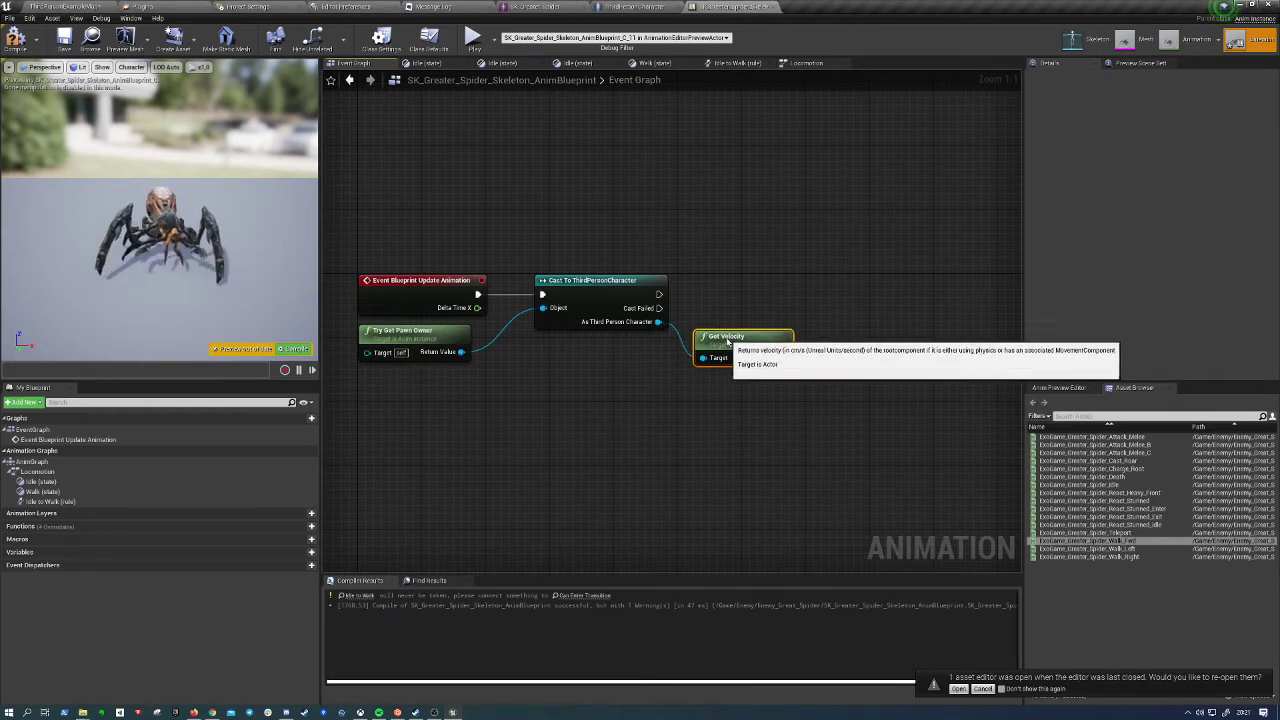
right_drag(787, 296, 575, 291)
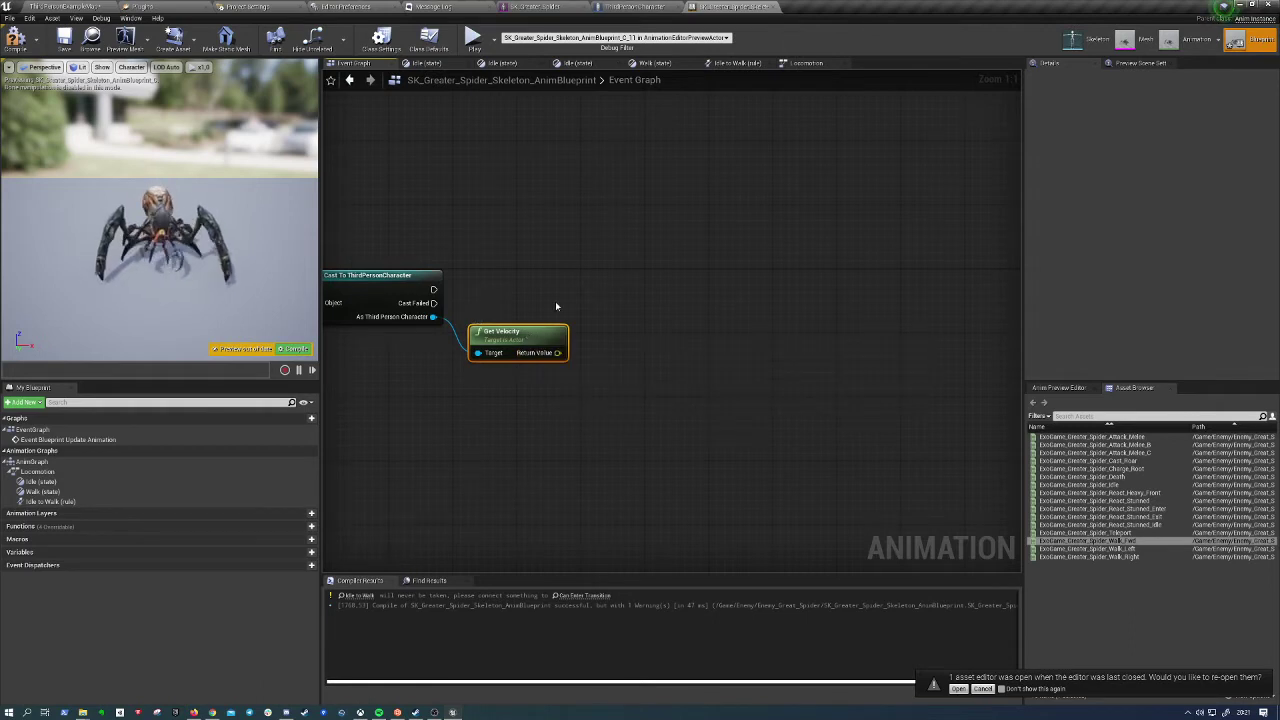
drag(557, 352, 622, 372)
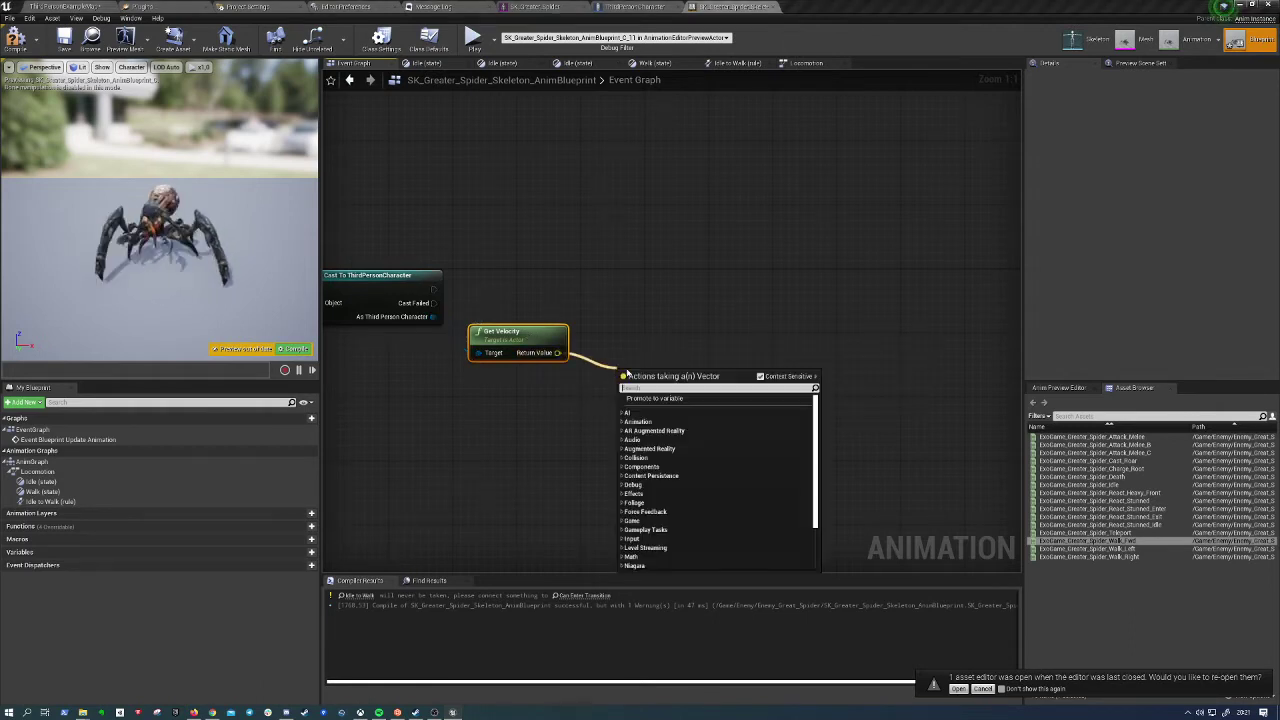
text(leng)
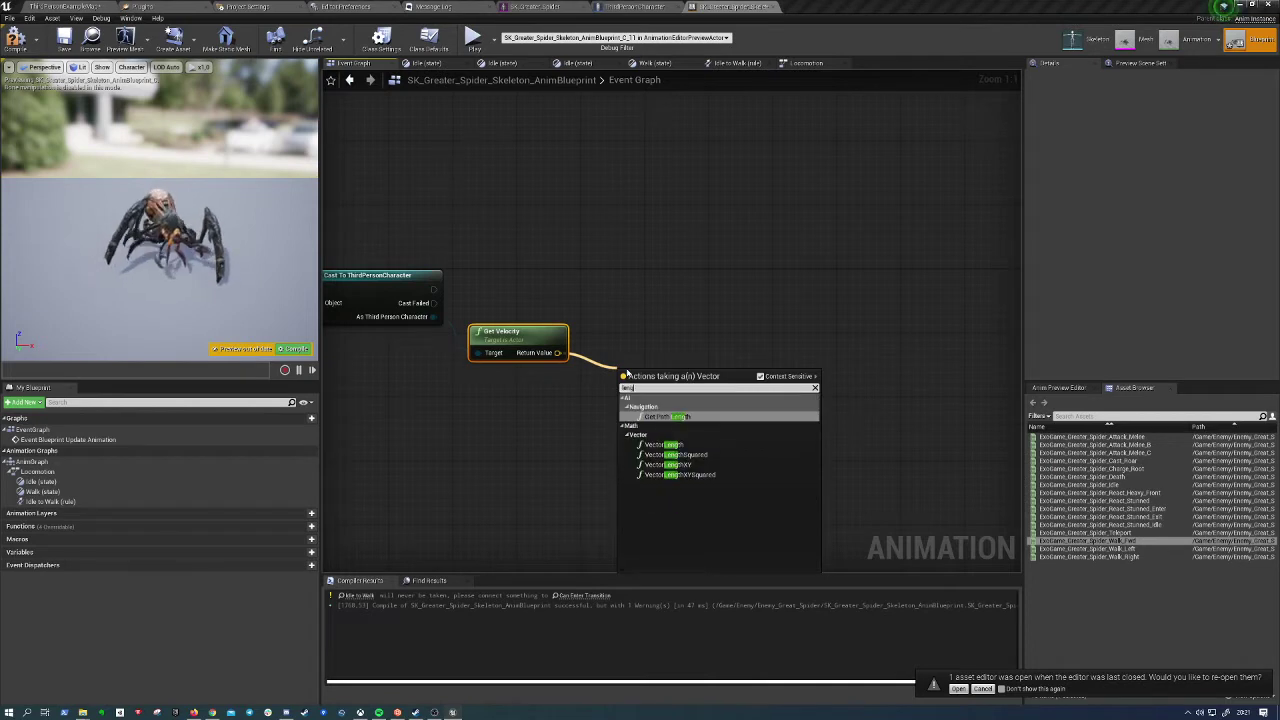
key(Return)
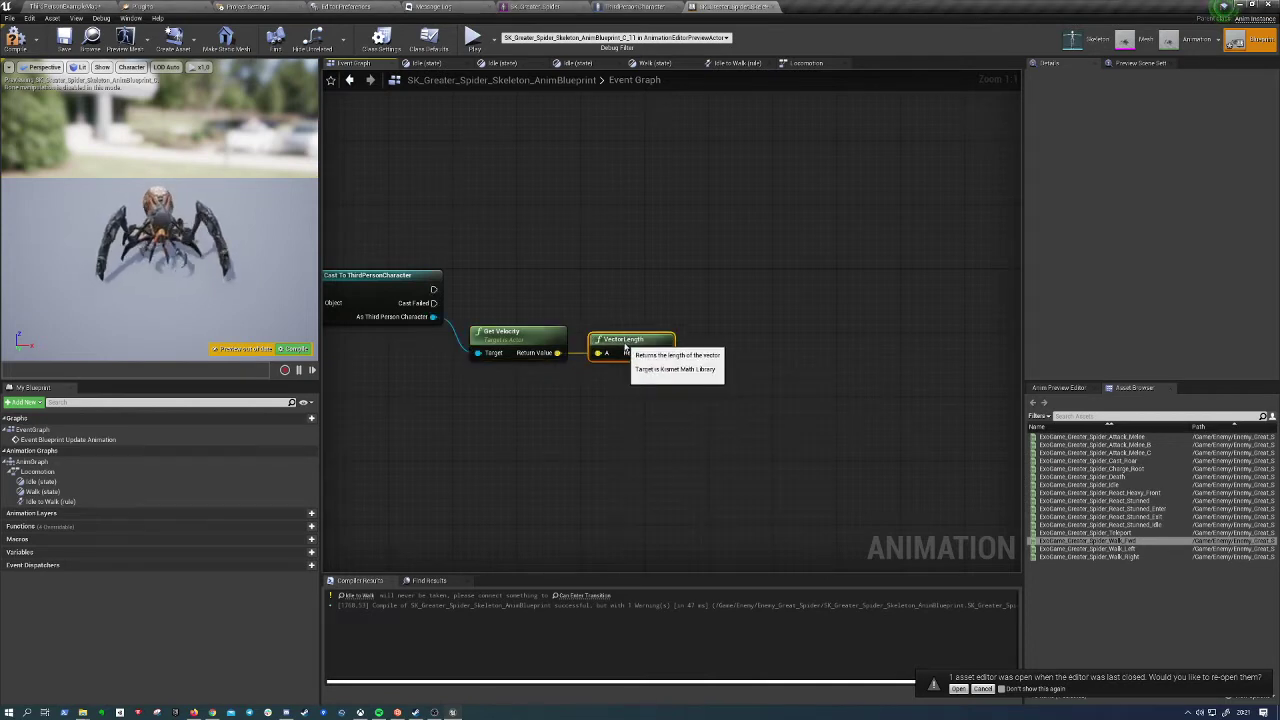
click(598, 450)
right_drag(612, 455, 742, 429)
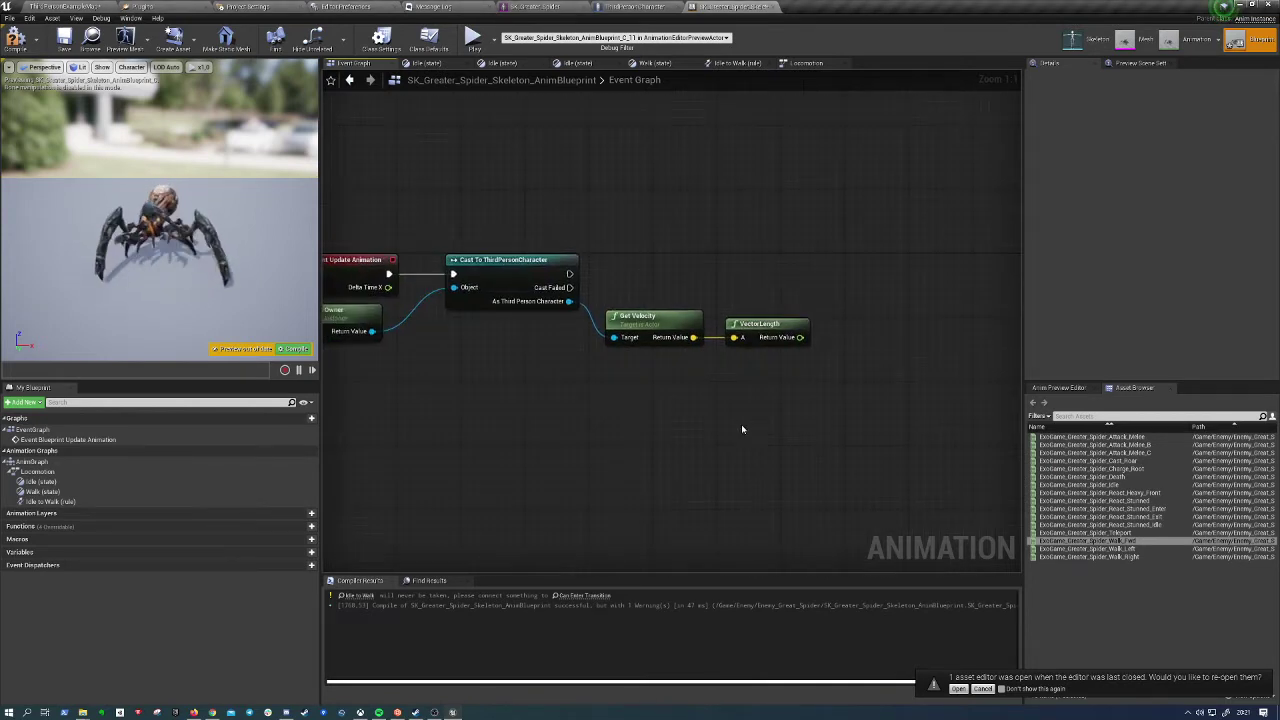
Store the length in a new Speed variable, set after the cast, and compile
drag(800, 337, 875, 287)
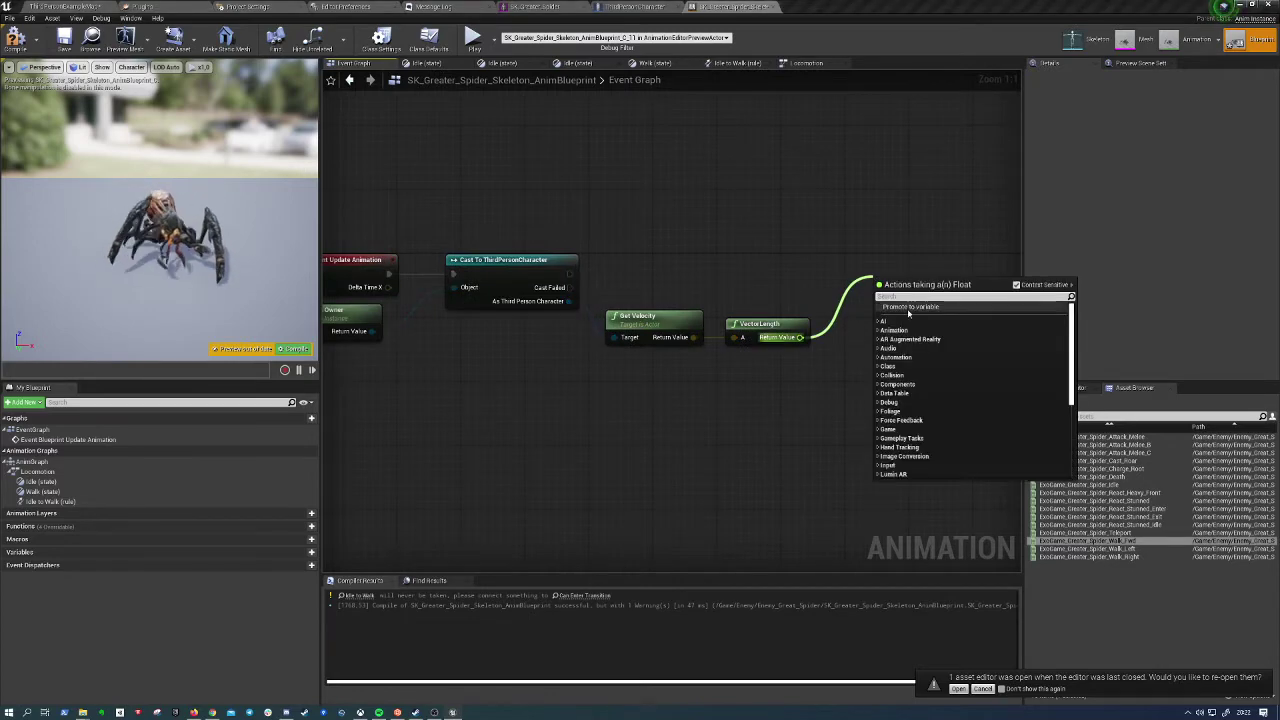
click(992, 318)
text(Speed)
key(Return)
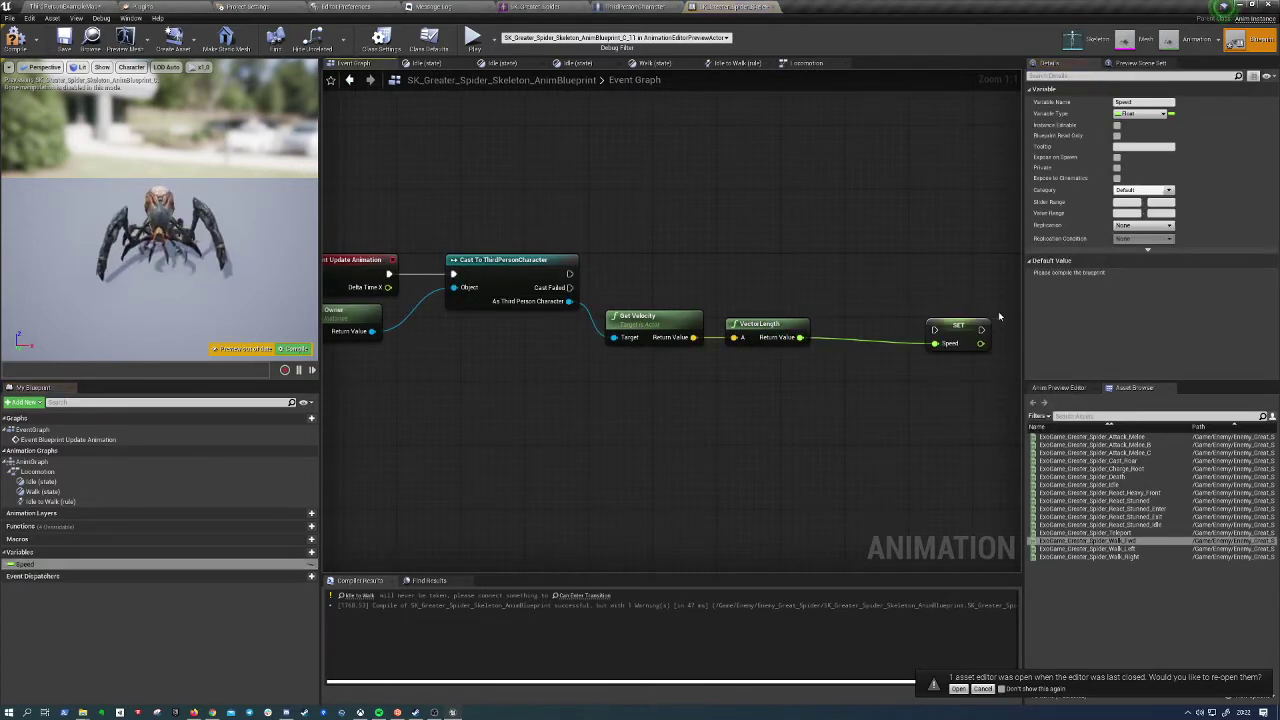
mouse_move(958, 326)
mouse_down()
mouse_move(870, 278)
mouse_move(602, 287)
mouse_move(569, 273)
mouse_up()
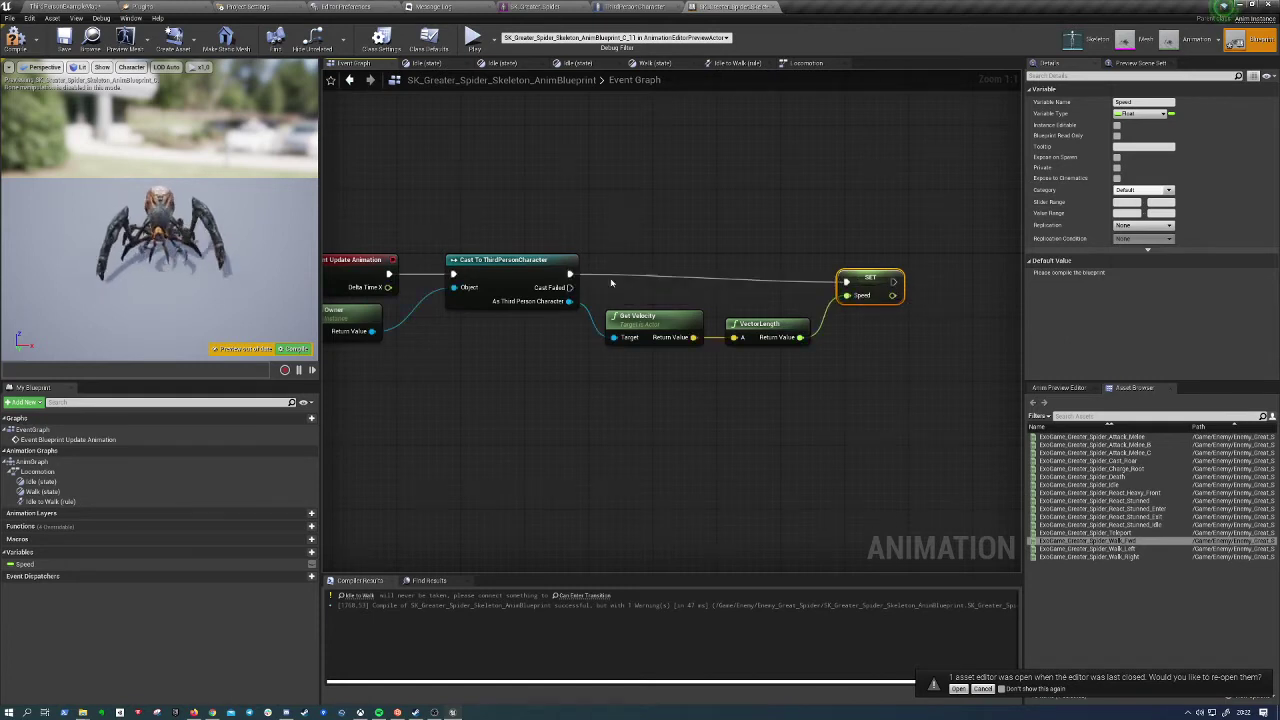
click(751, 220)
click(14, 38)
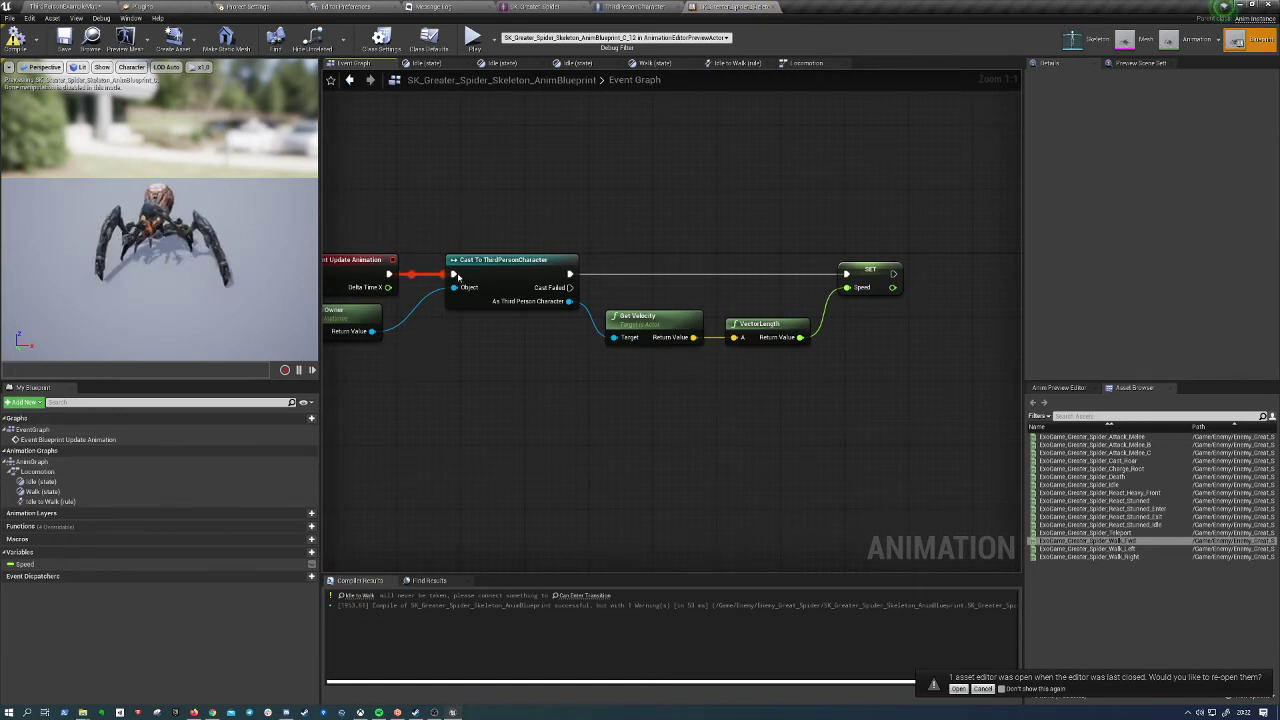
right_drag(496, 262, 560, 313)
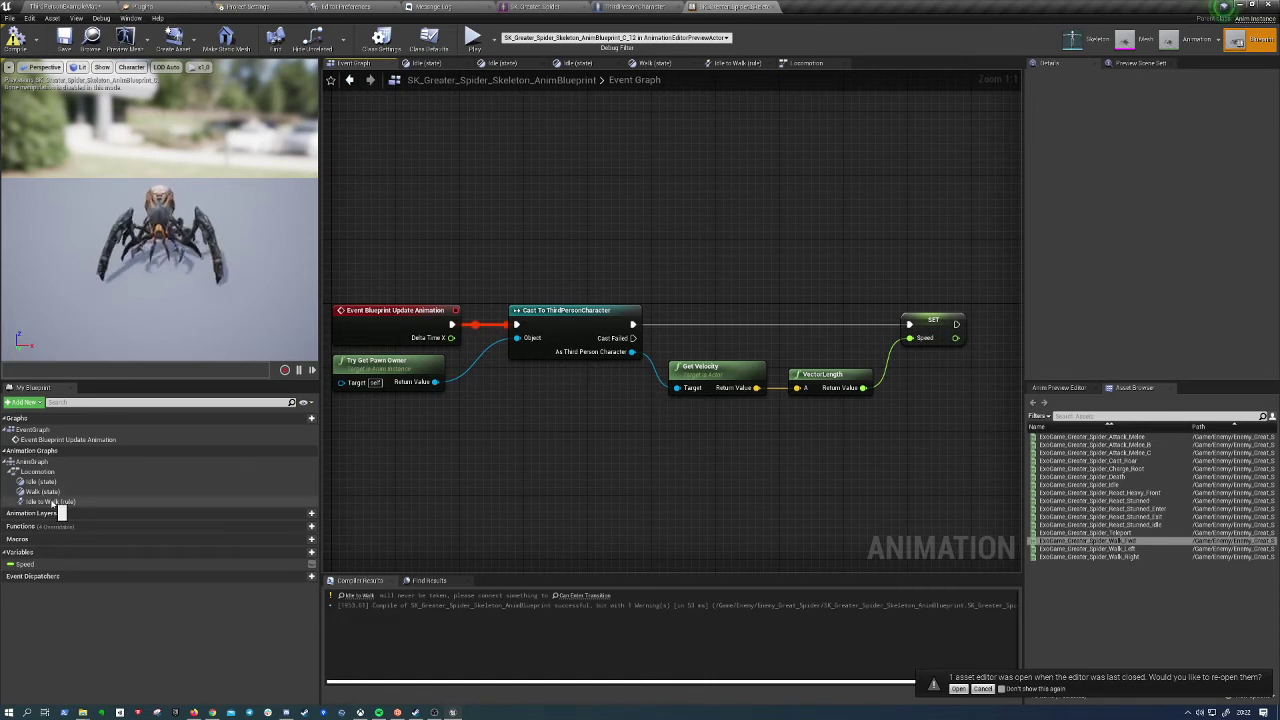
Feed a Speed >= comparison into the Idle to Walk rule's Can Enter Transition and compile
double_click(50, 502)
double_click(40, 472)
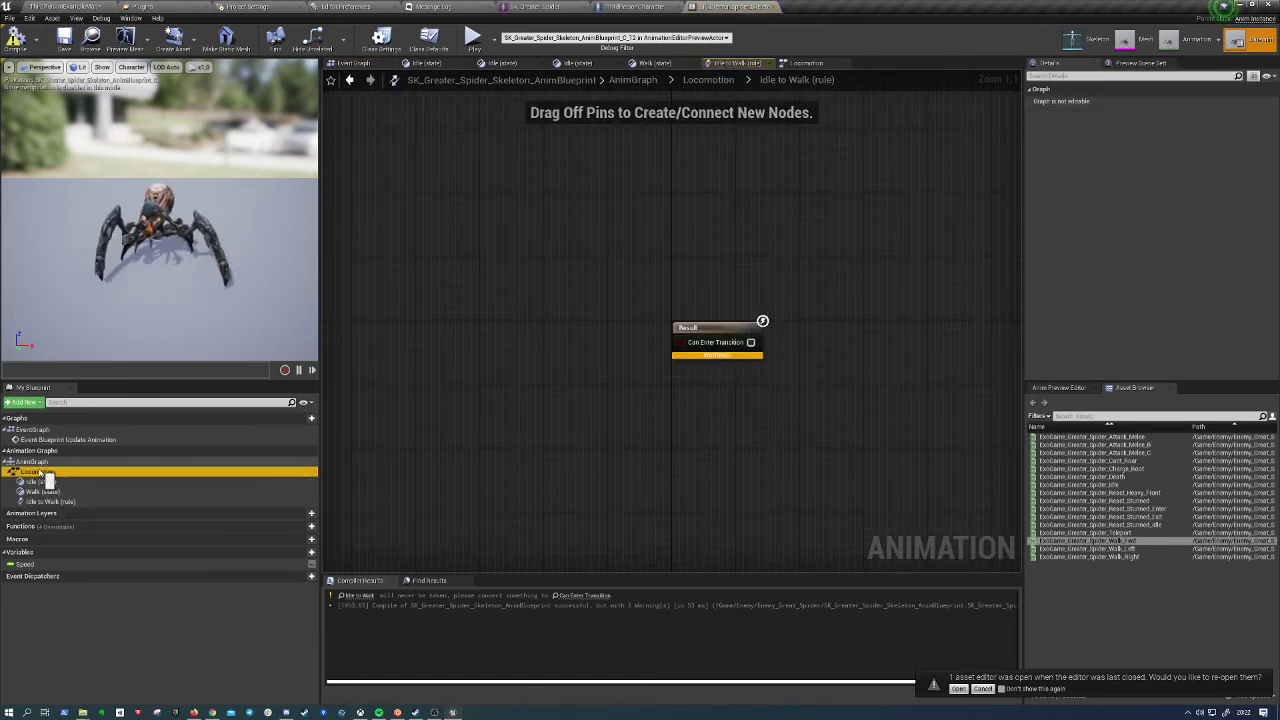
double_click(732, 322)
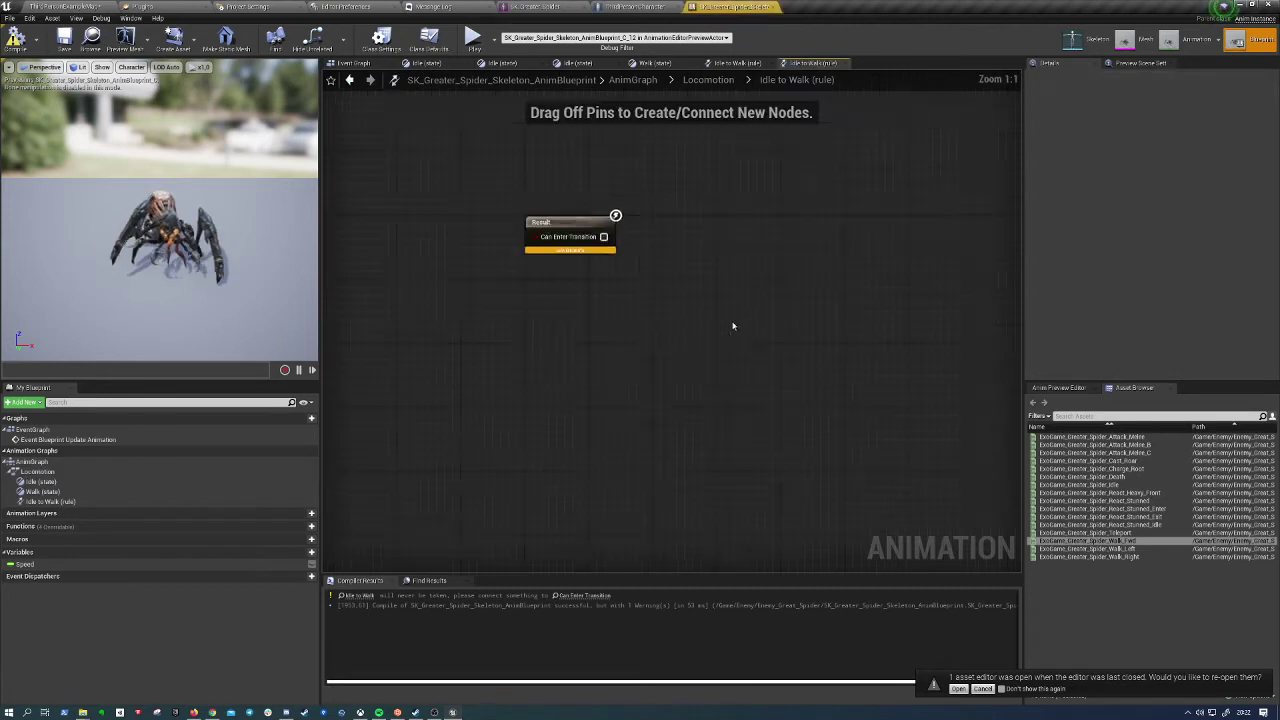
right_drag(668, 397, 749, 393)
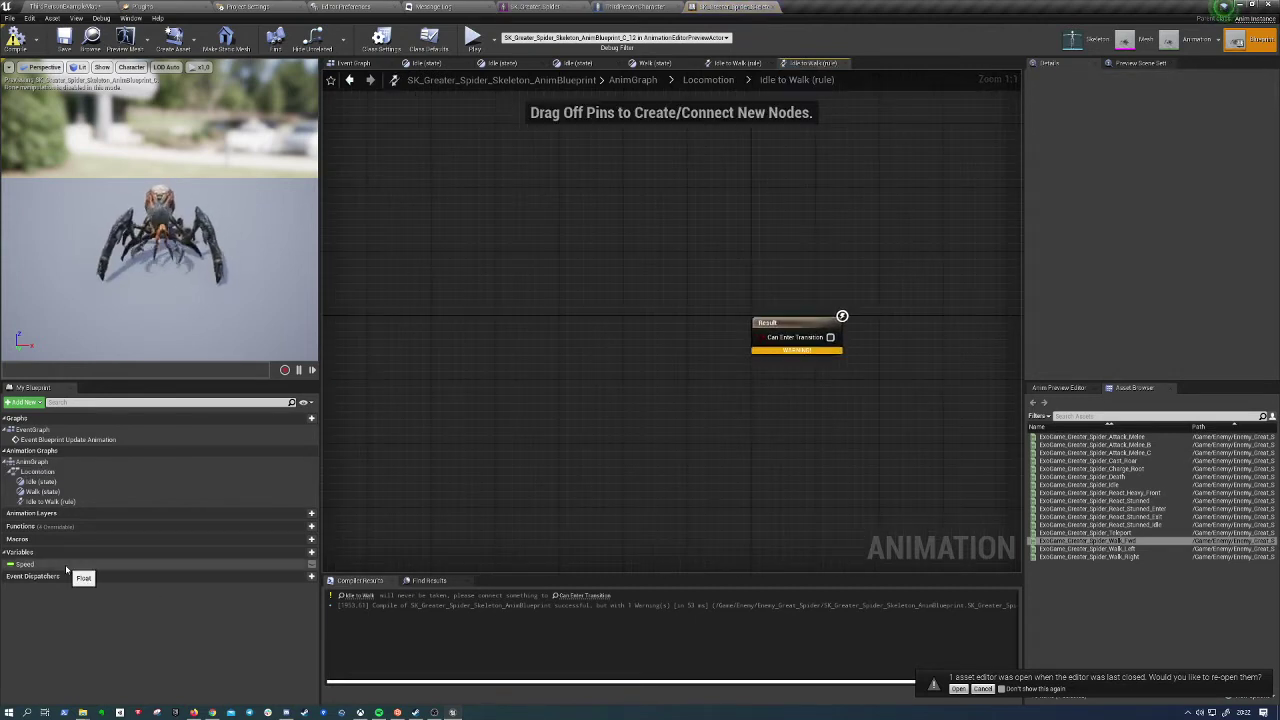
mouse_move(25, 564)
ctrl+mouse_down()
mouse_move(578, 515)
mouse_move(543, 347)
mouse_move(619, 353)
ctrl+mouse_up()
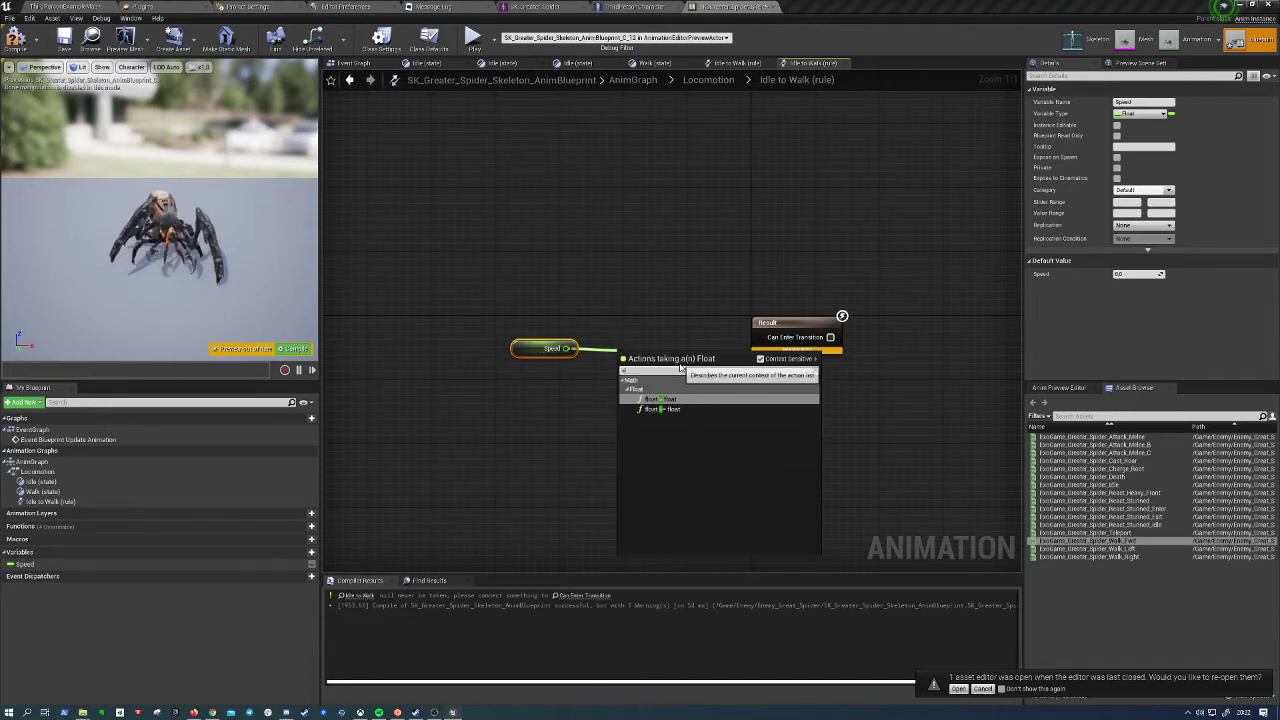
click(673, 410)
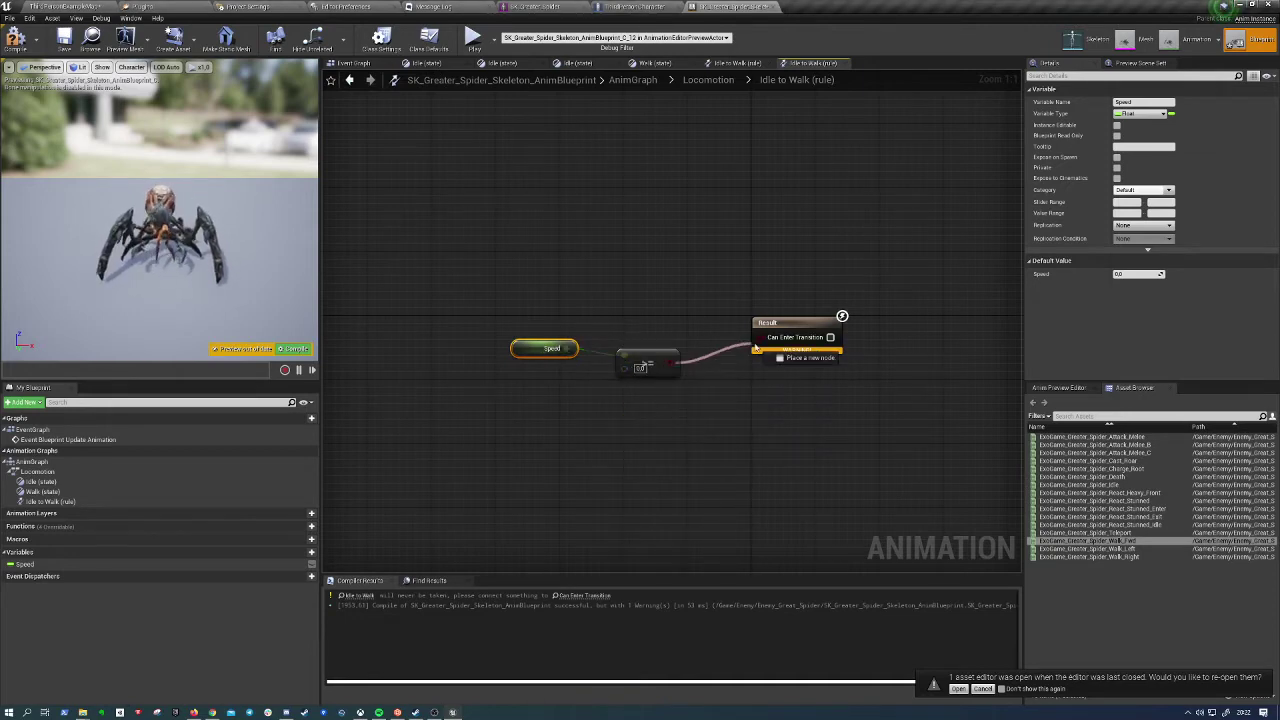
drag(664, 367, 762, 337)
click(646, 369)
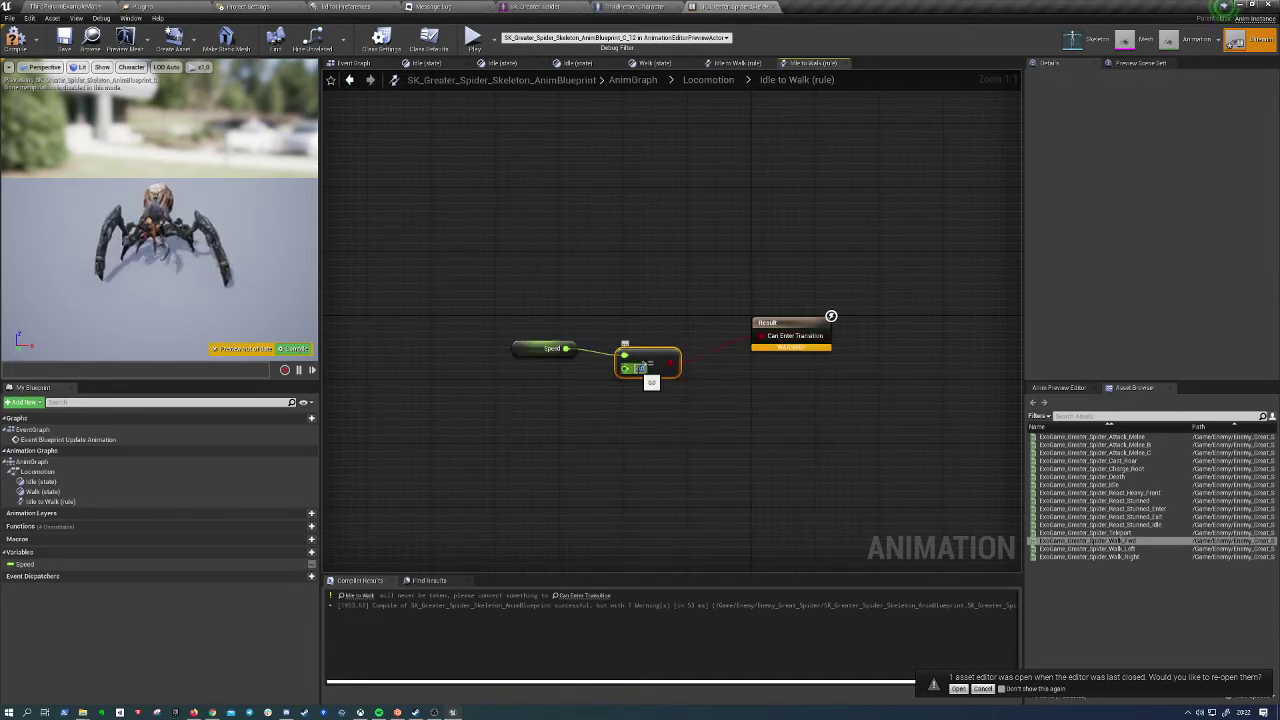
click(651, 414)
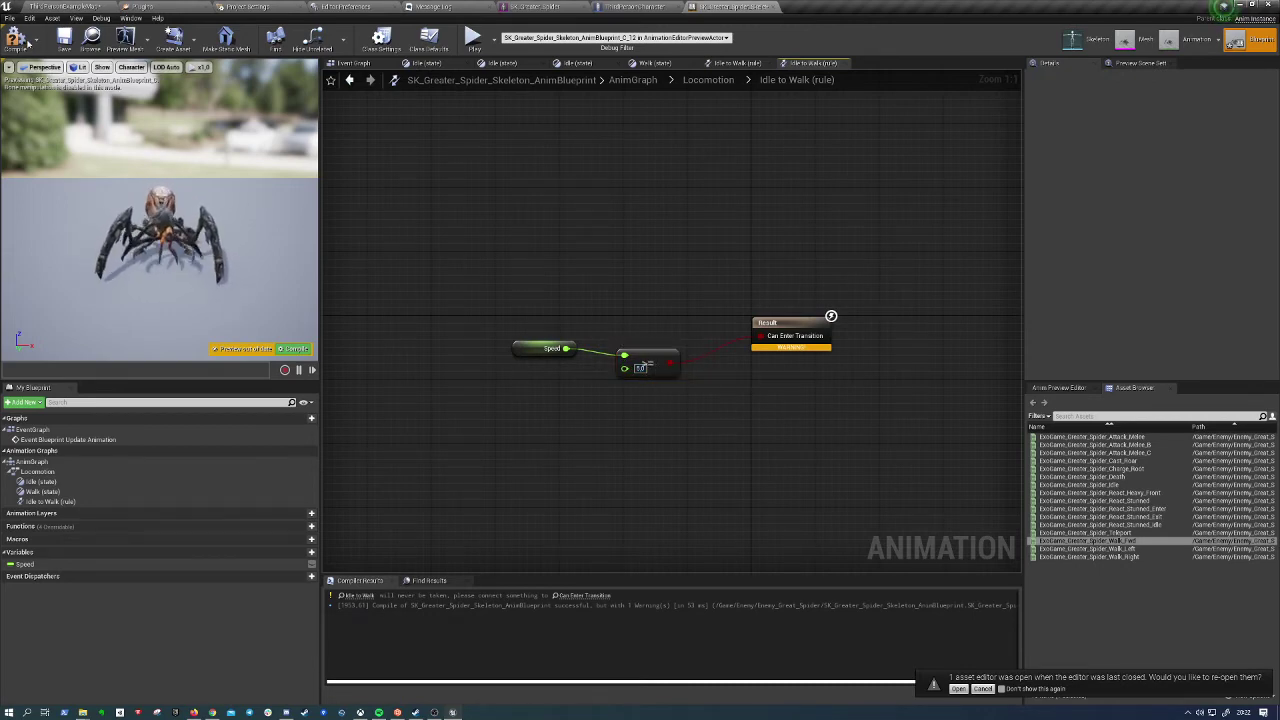
click(15, 38)
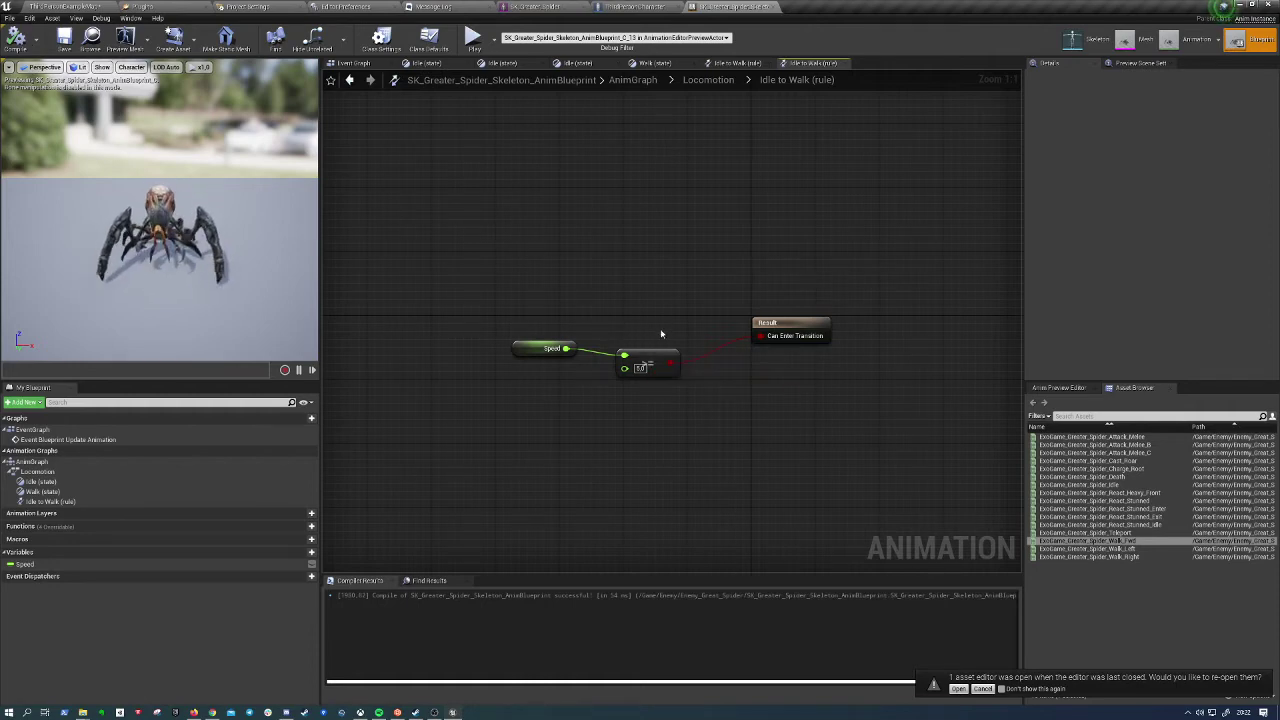
Tidy the Speed getter and comparison node so they line up
drag(650, 362, 666, 338)
mouse_move(550, 355)
mouse_down()
mouse_move(572, 378)
mouse_move(572, 314)
mouse_up()
click(546, 363)
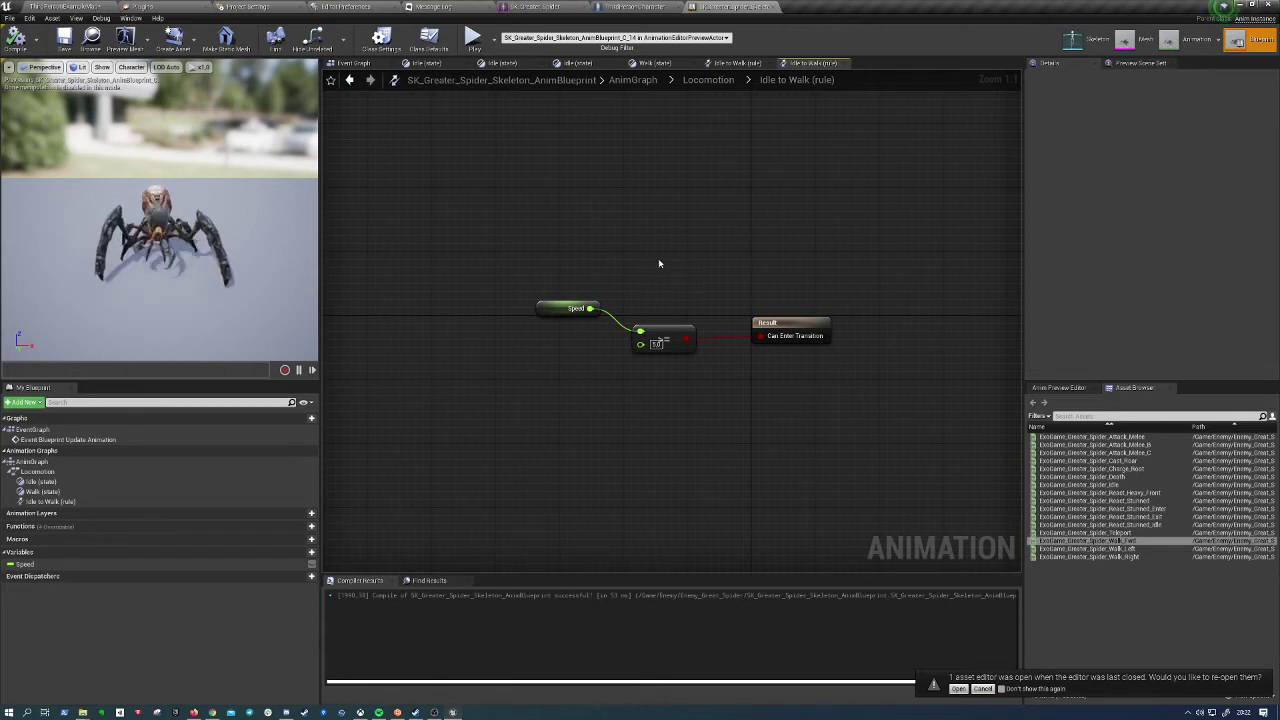
click(636, 6)
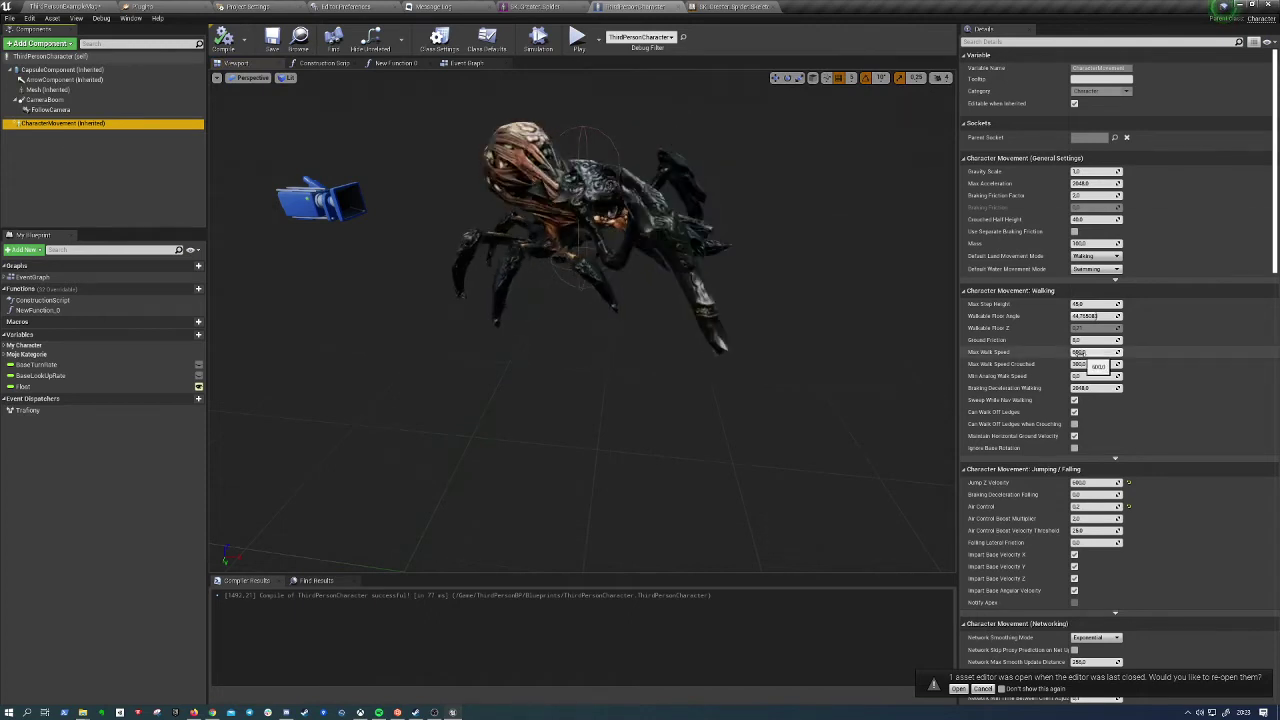
click(735, 7)
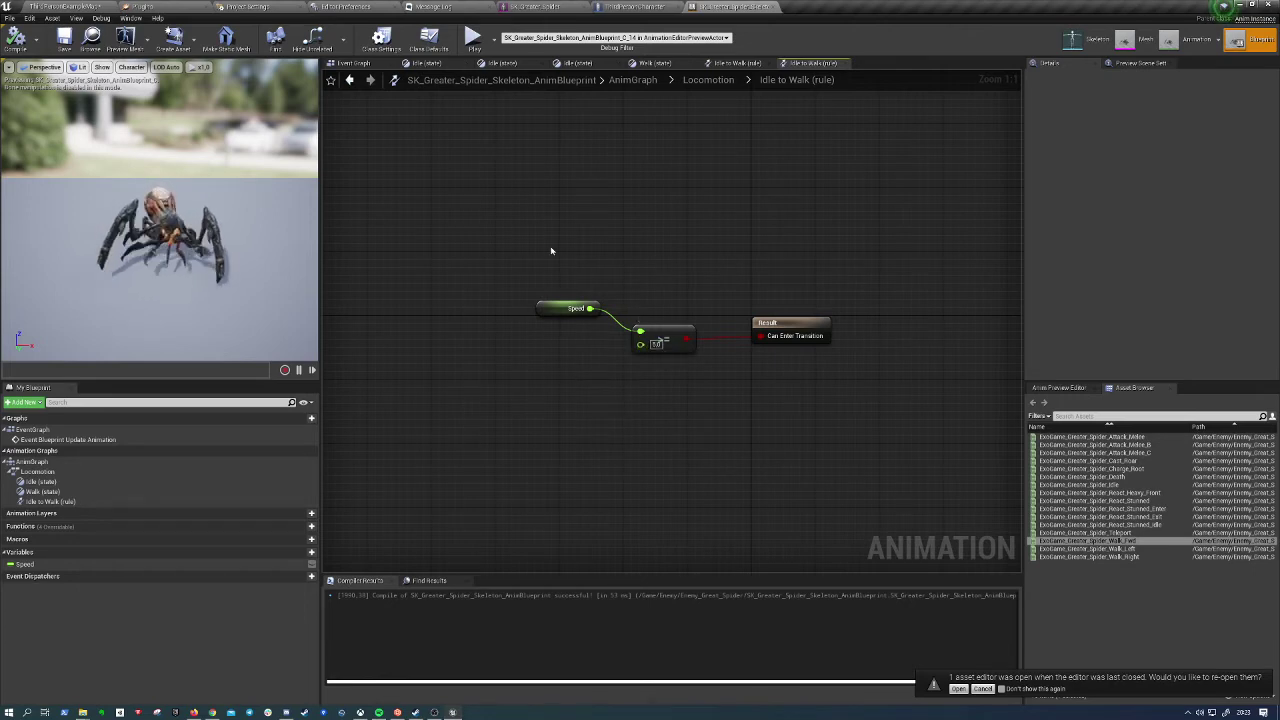
click(76, 7)
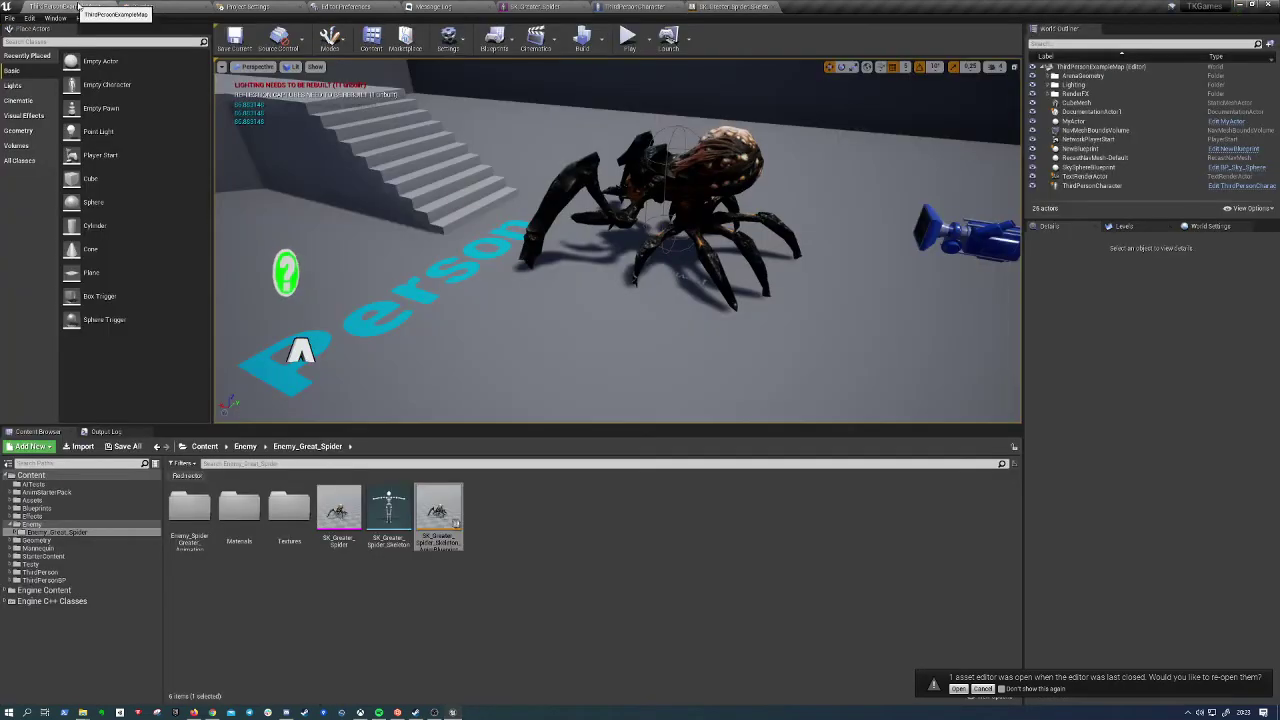
click(627, 36)
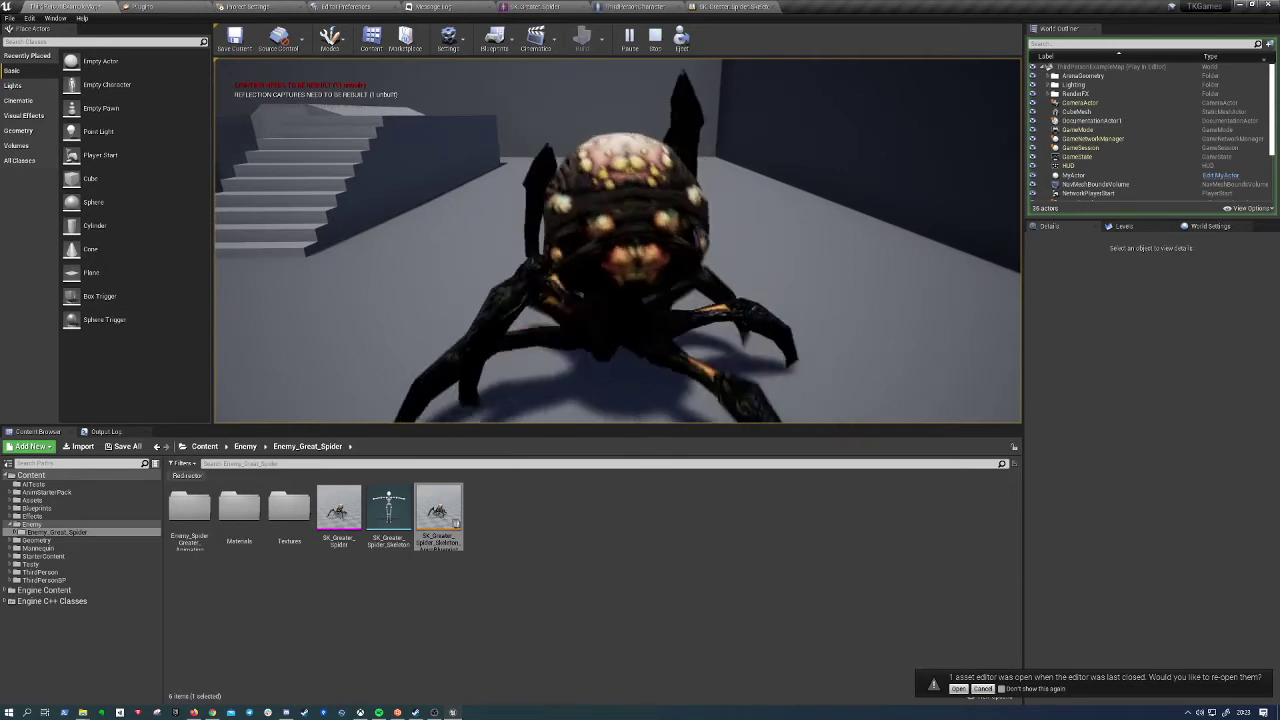
key(Escape)
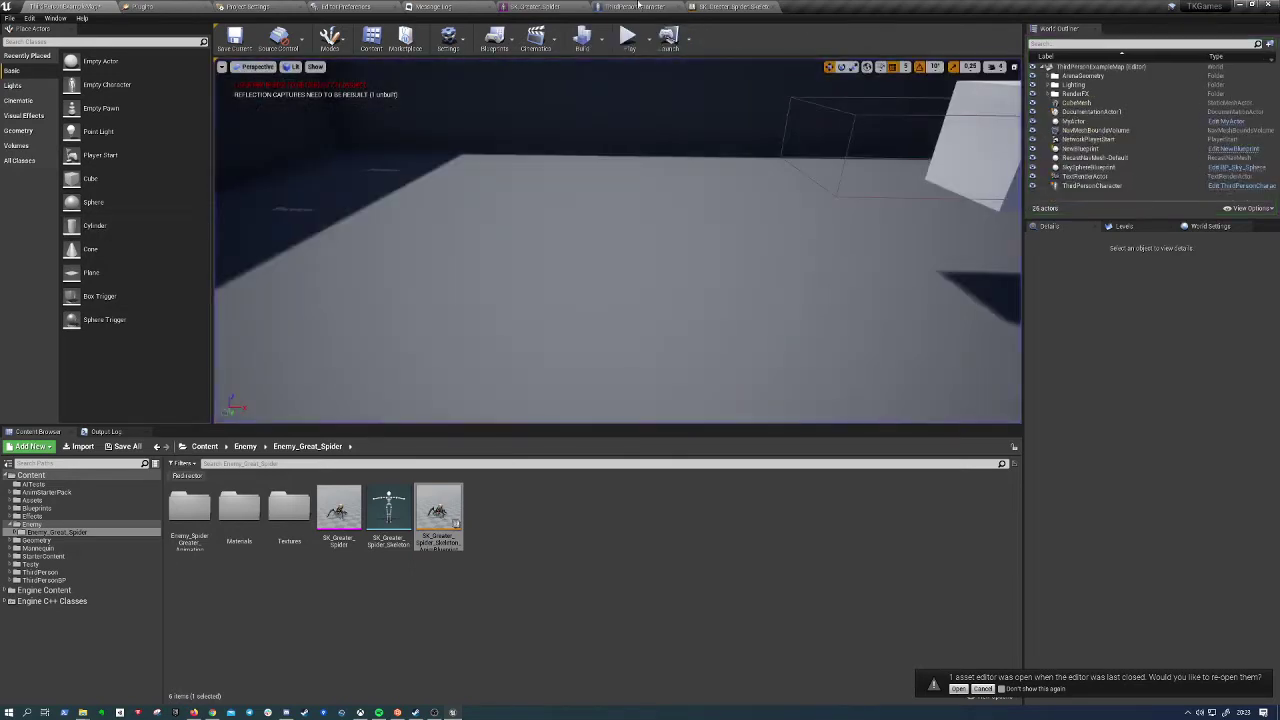
click(735, 6)
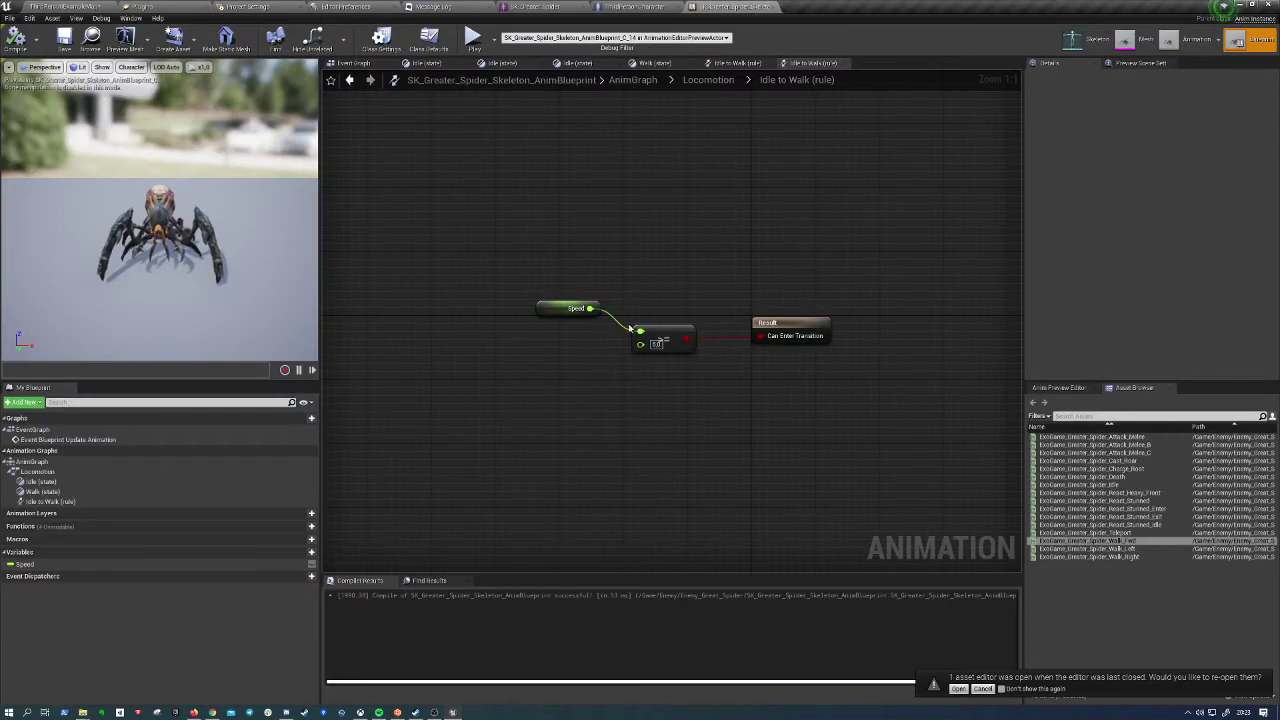
Draw a transition from Walk back to Idle and open its rule
double_click(37, 471)
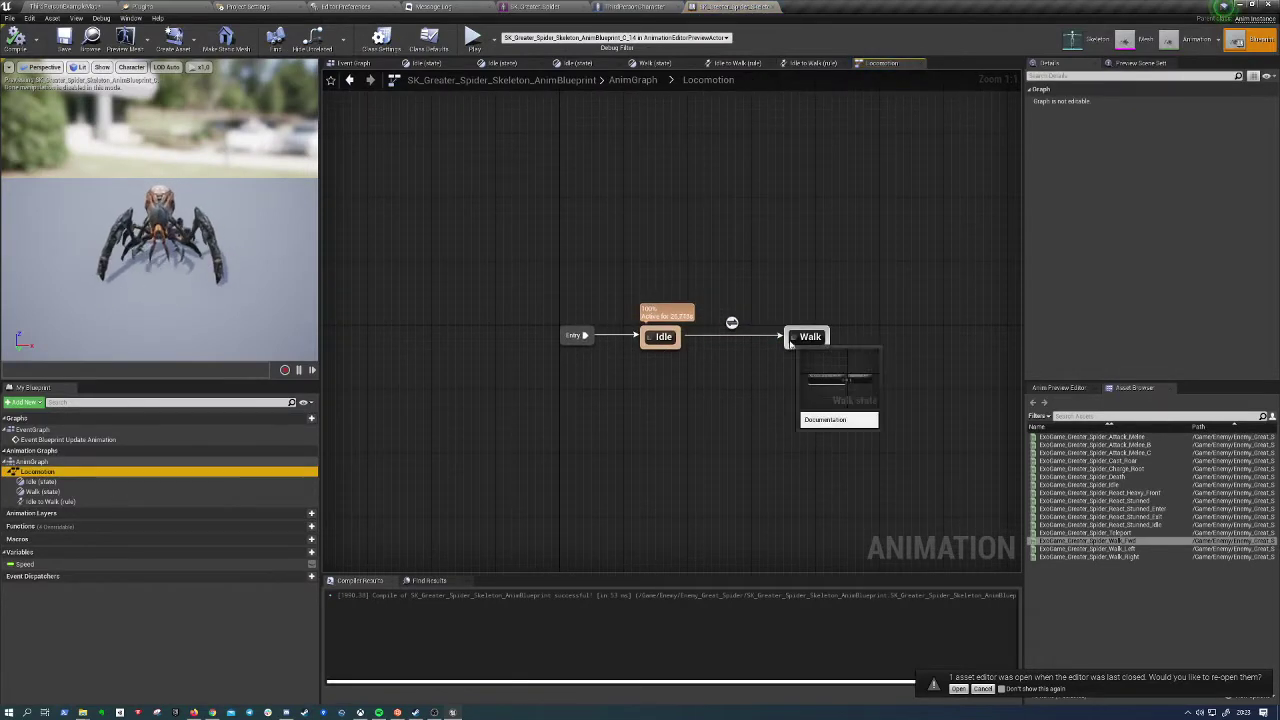
click(770, 365)
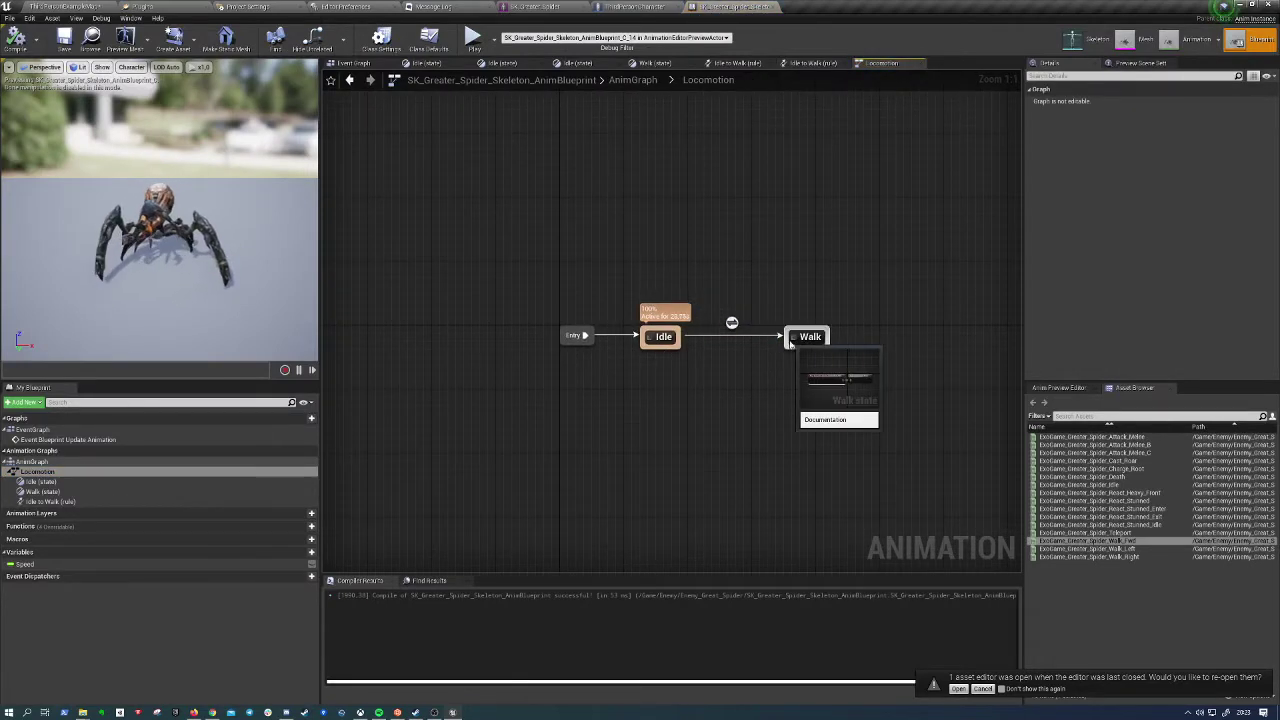
mouse_move(788, 344)
mouse_down()
mouse_move(698, 358)
mouse_move(678, 345)
mouse_up()
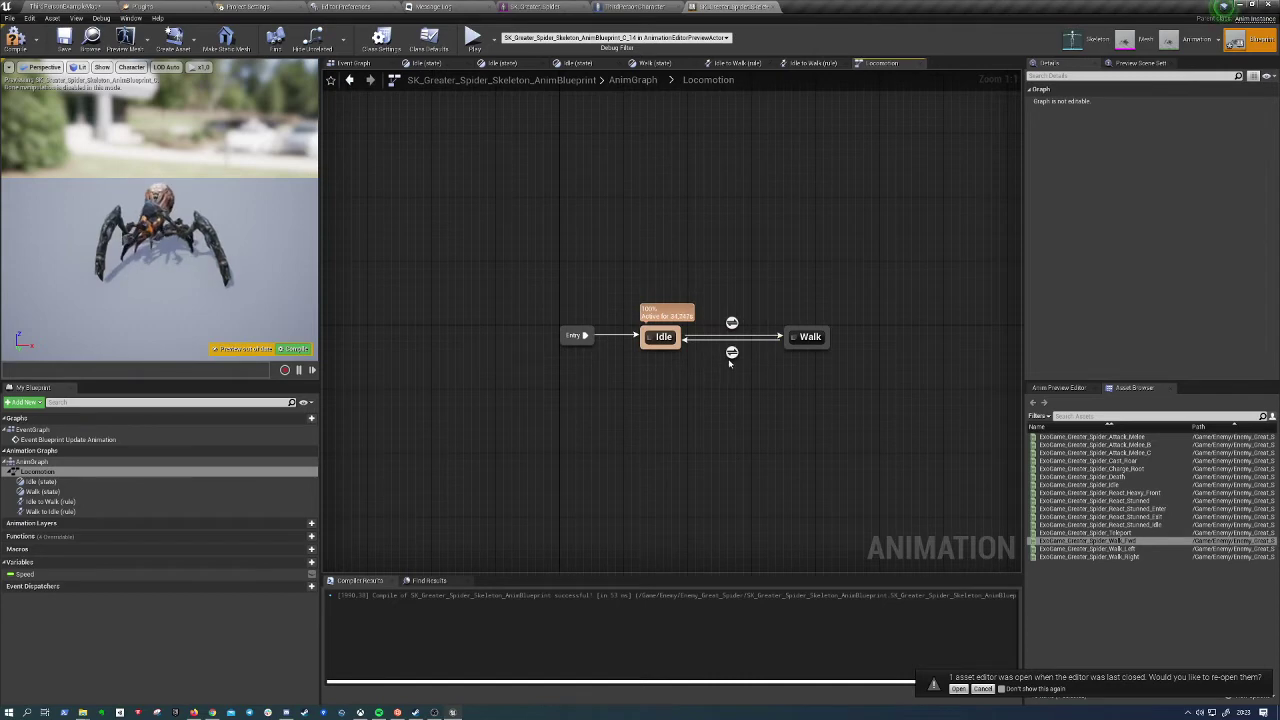
click(732, 352)
double_click(732, 352)
Feed a Speed less-than comparison into the rule's Can Enter Transition
click(78, 575)
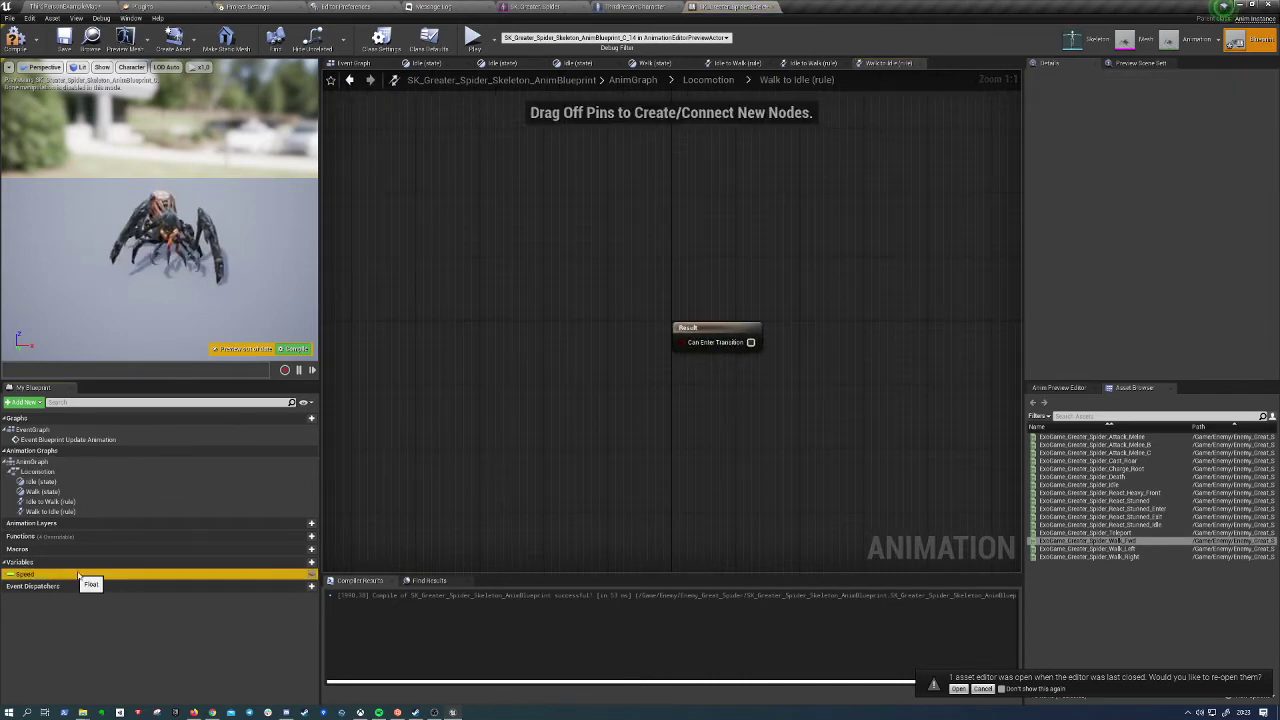
mouse_move(78, 575)
ctrl+mouse_down()
mouse_move(542, 342)
mouse_move(632, 344)
ctrl+mouse_up()
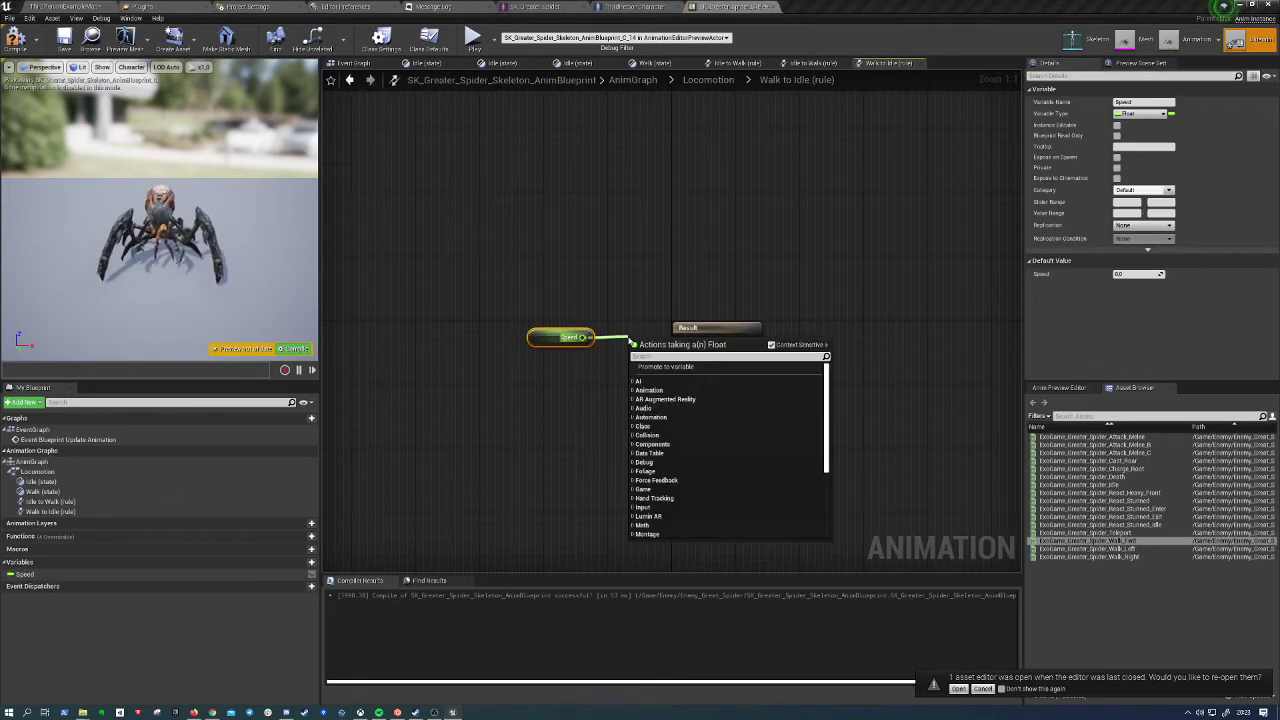
text(<)
key(Return)
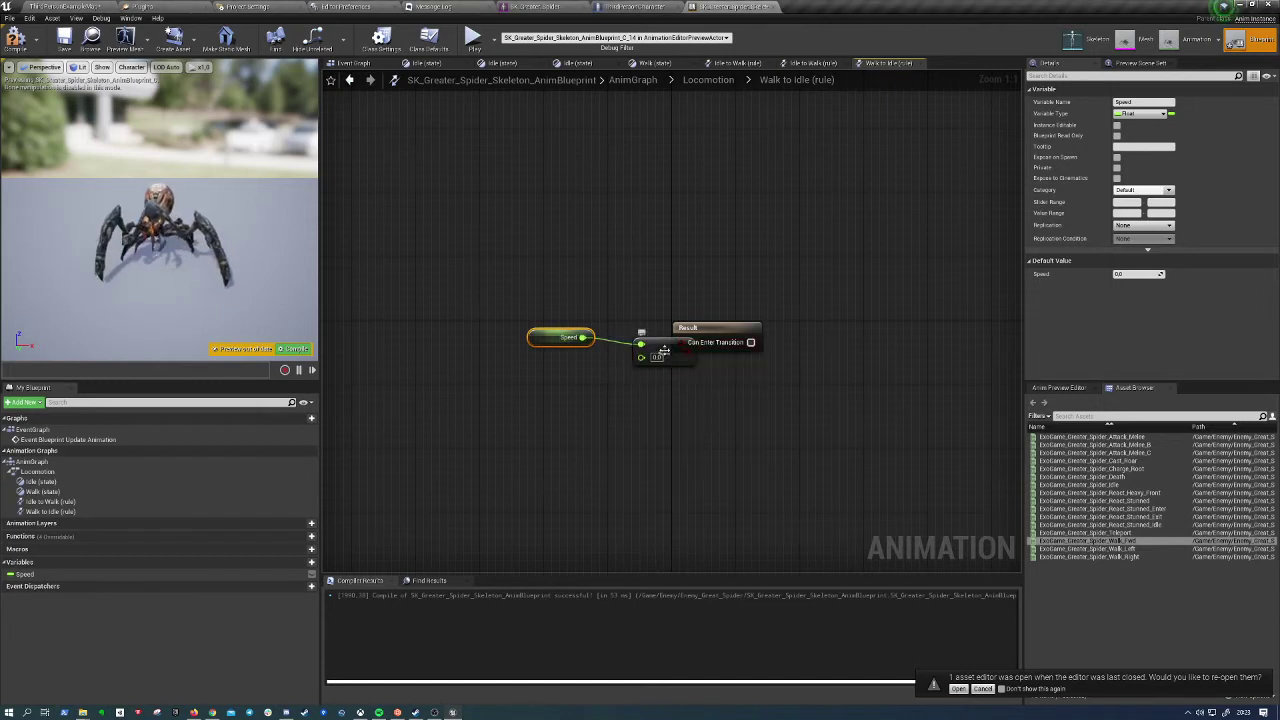
key(ctrl+z)
drag(582, 337, 612, 347)
key(Return)
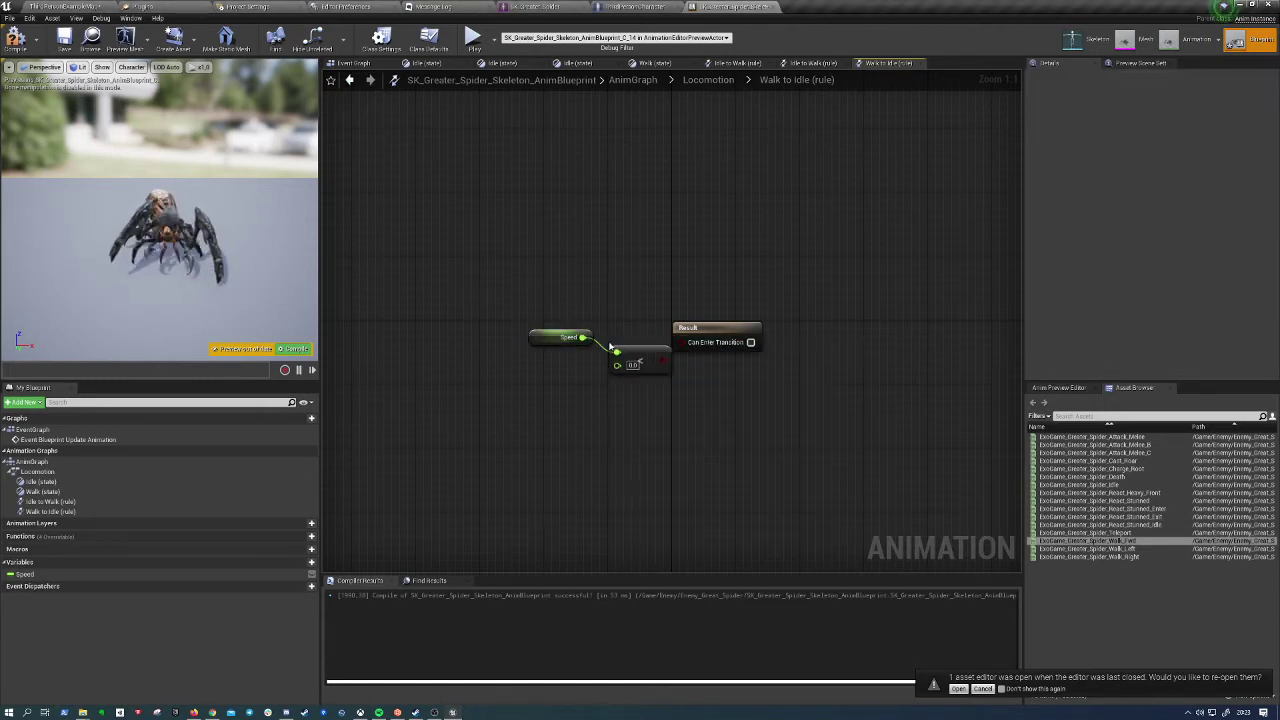
drag(658, 345, 683, 345)
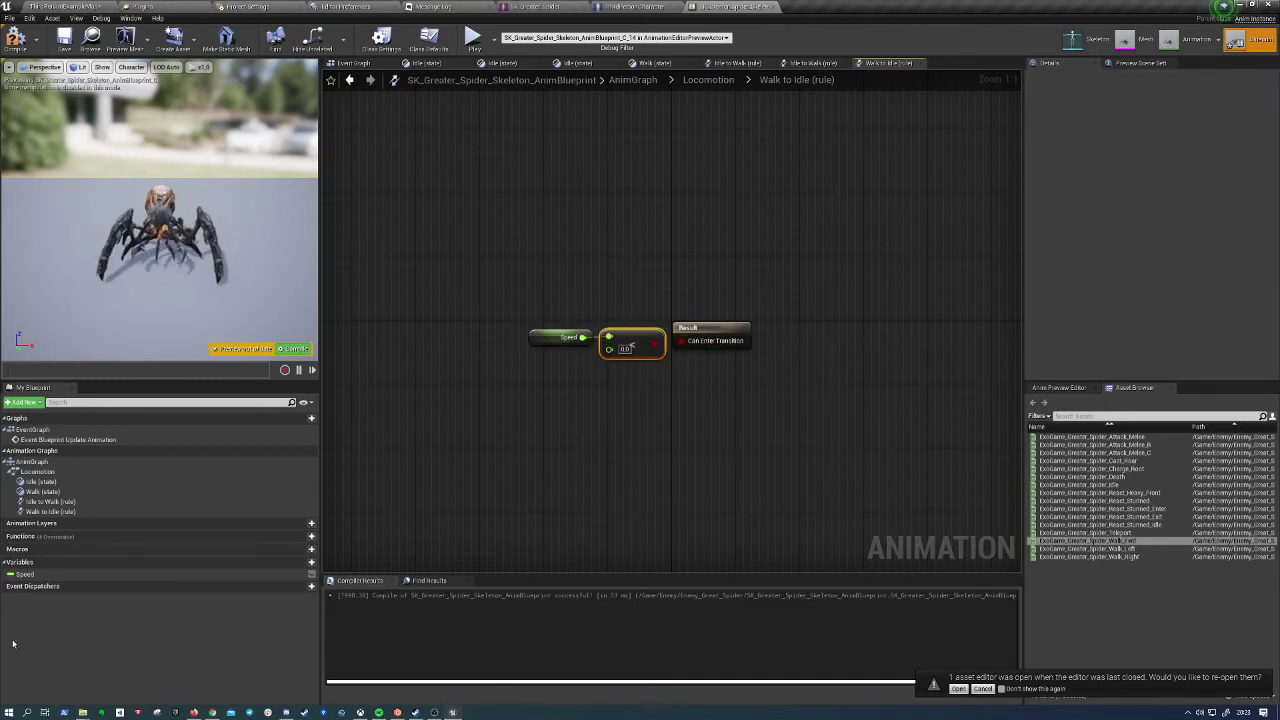
Set the comparison threshold to 10 and recompile
double_click(52, 501)
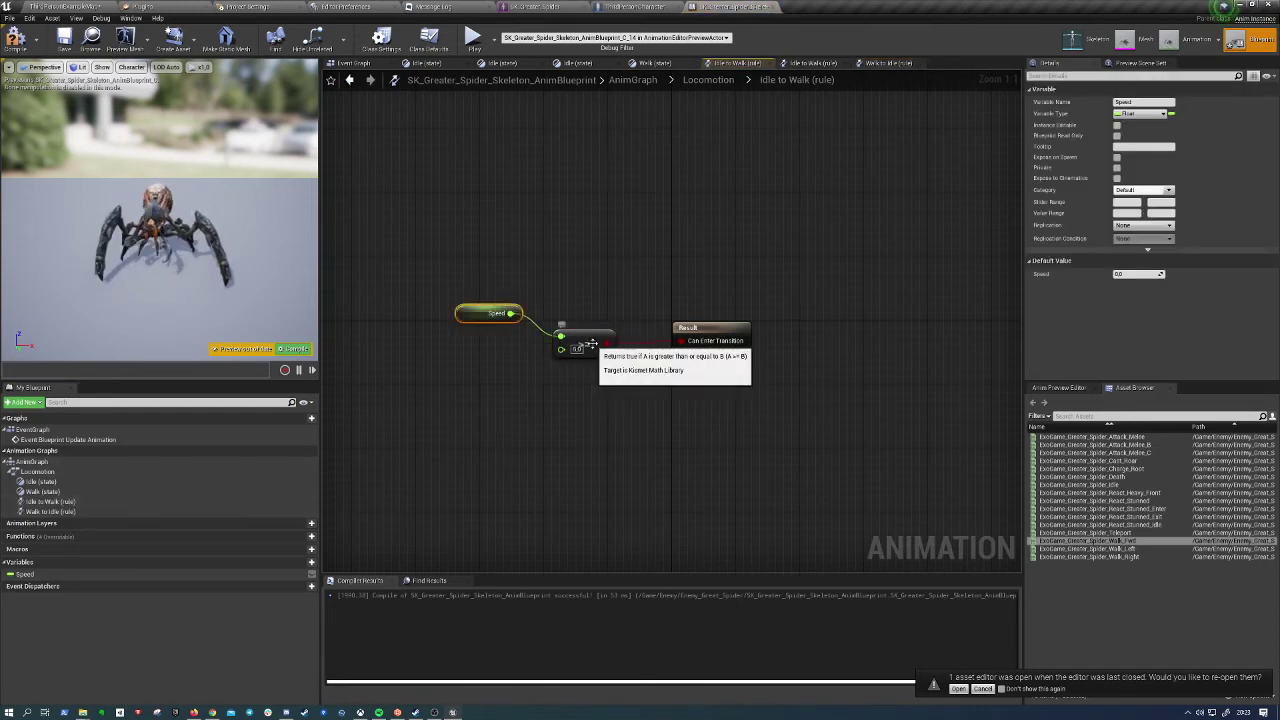
double_click(111, 513)
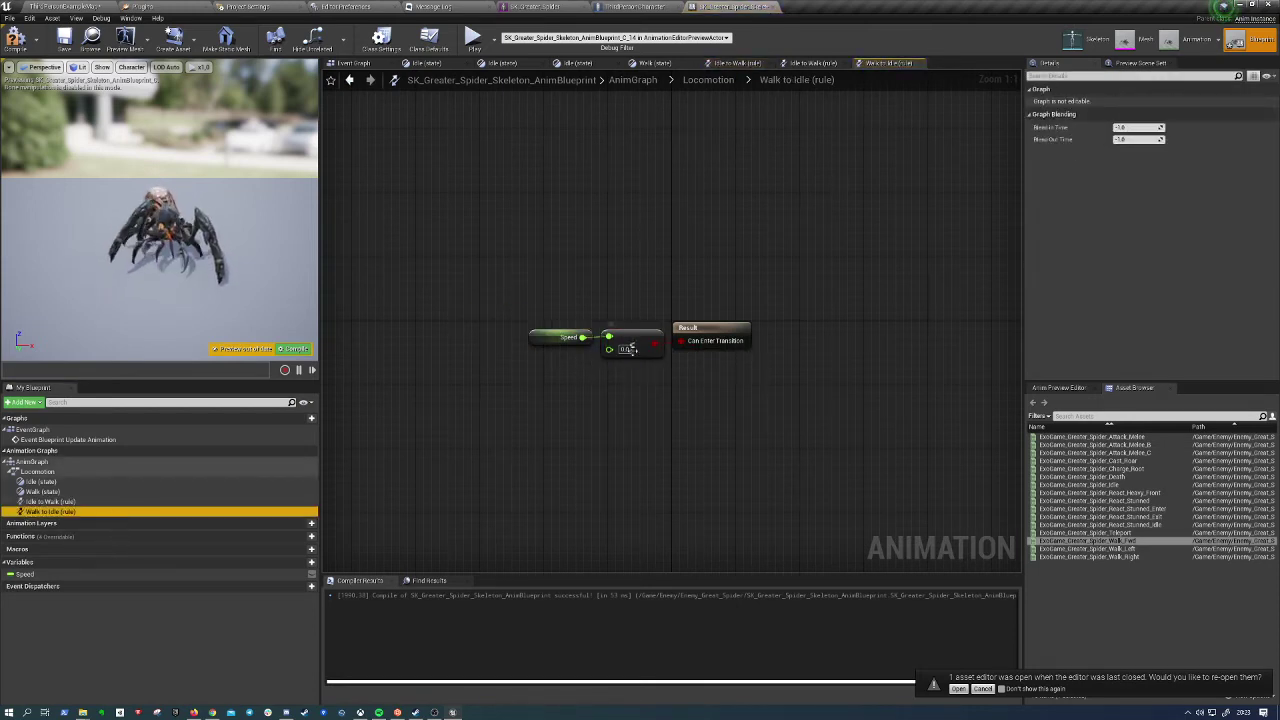
click(625, 348)
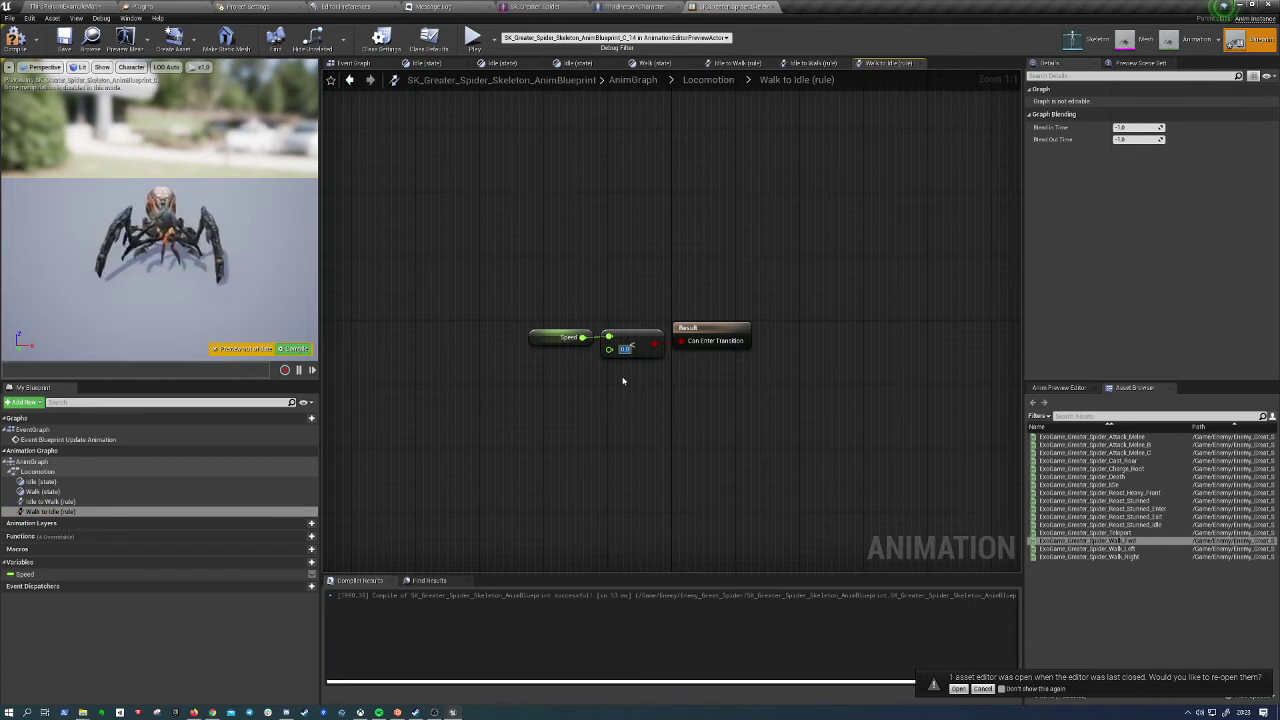
key(BackSpace)
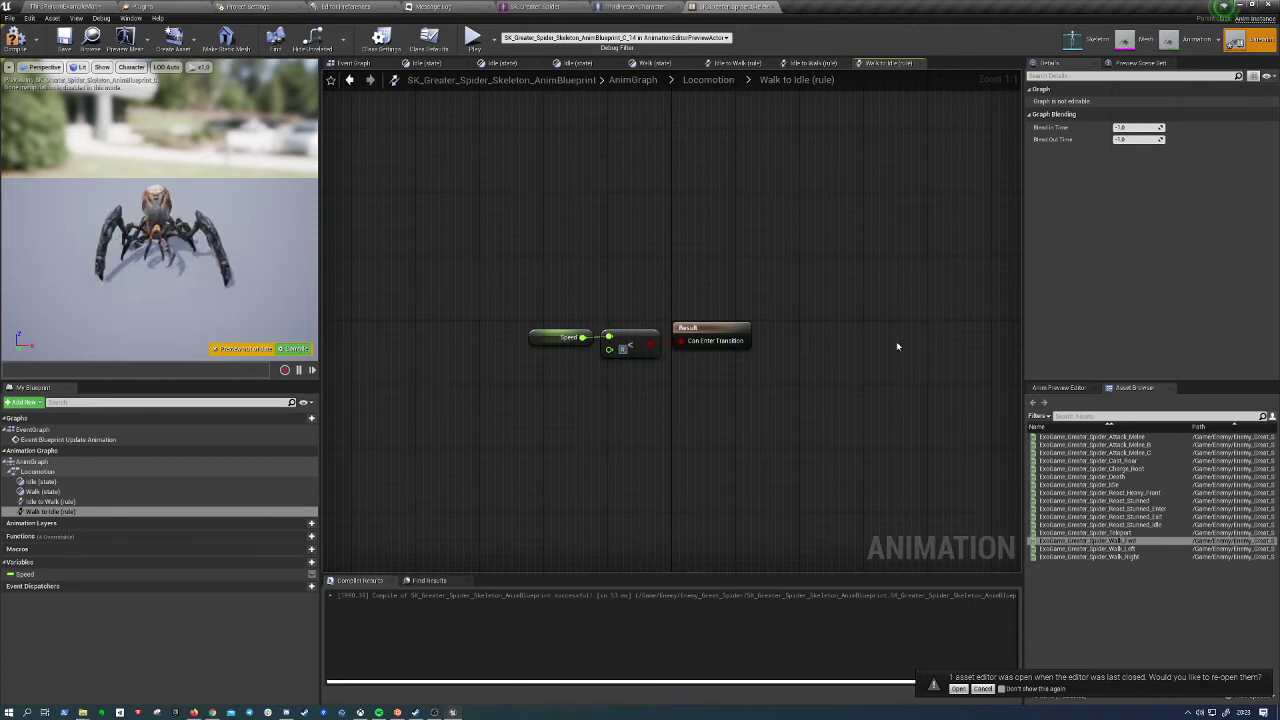
text(10)
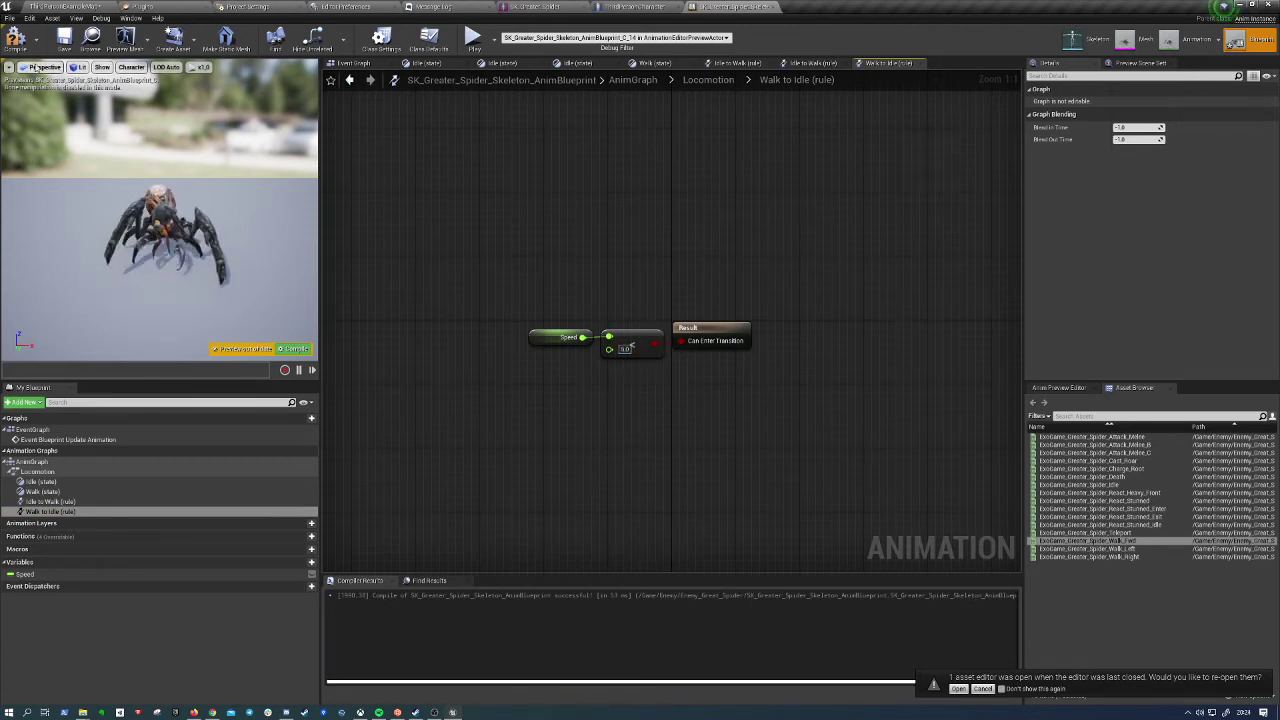
click(15, 38)
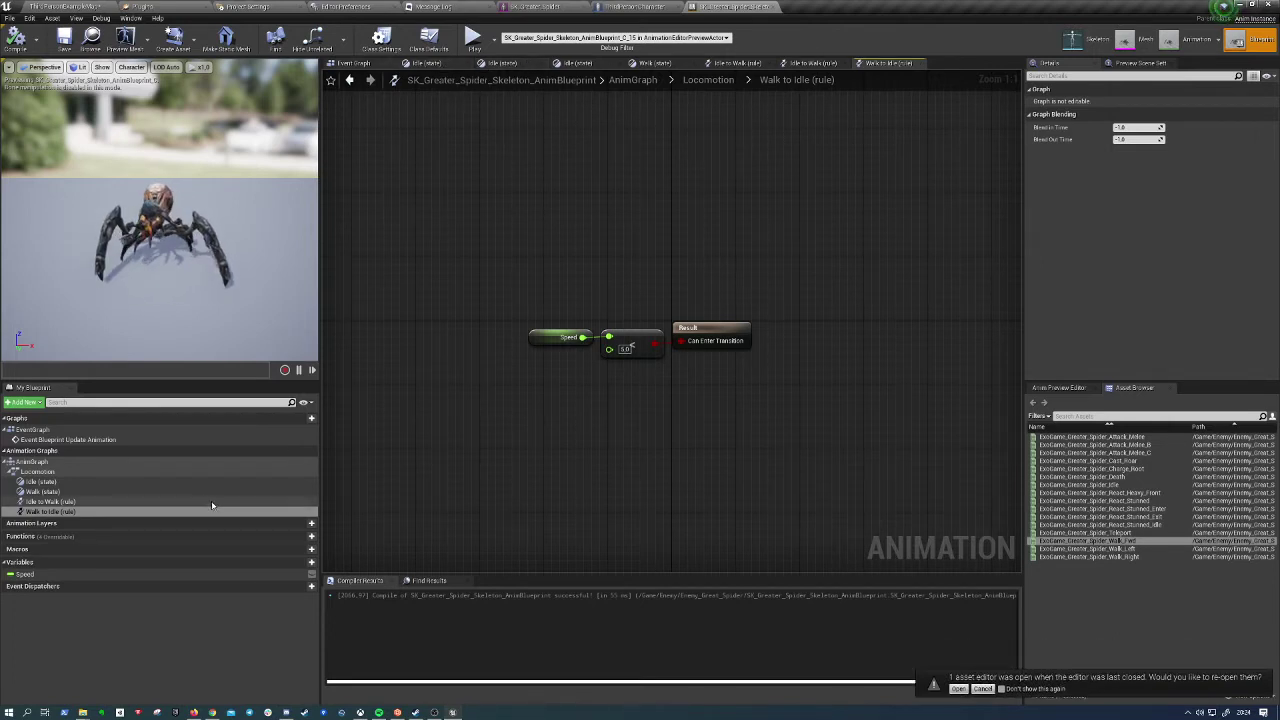
Reopen Locomotion, select the Idle state, and test the spider in a game preview
double_click(38, 471)
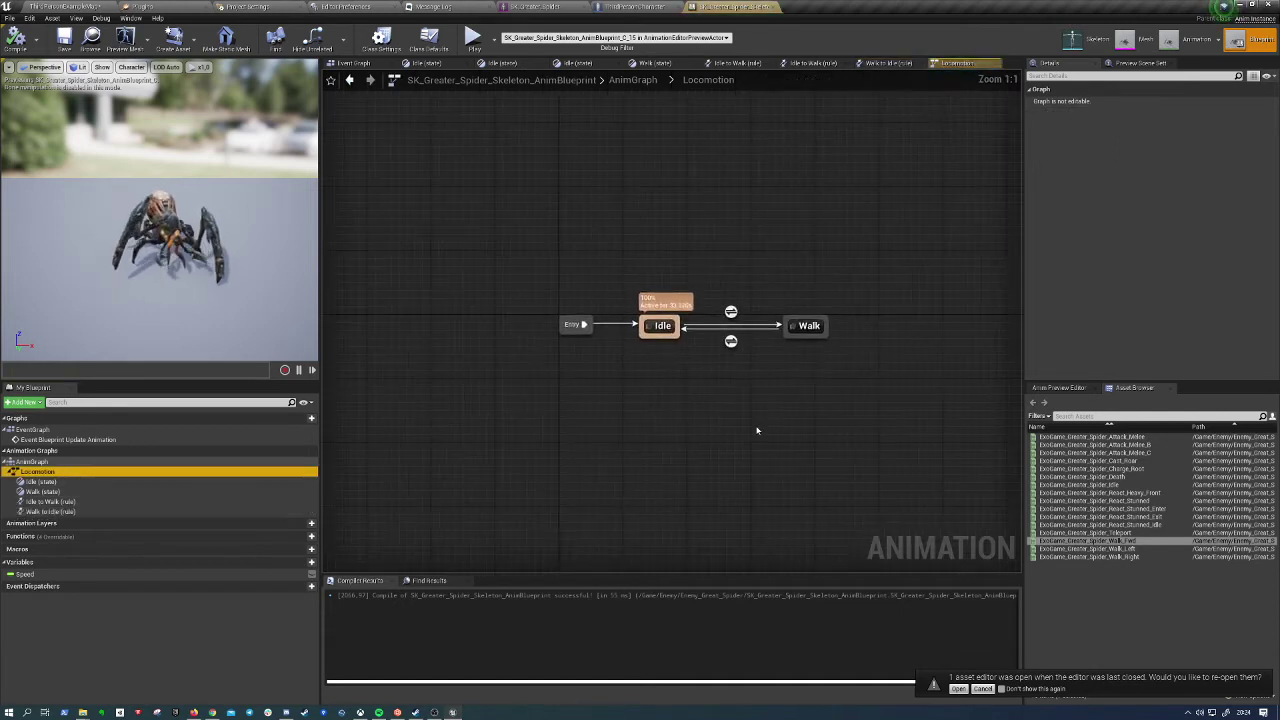
right_drag(640, 391, 626, 362)
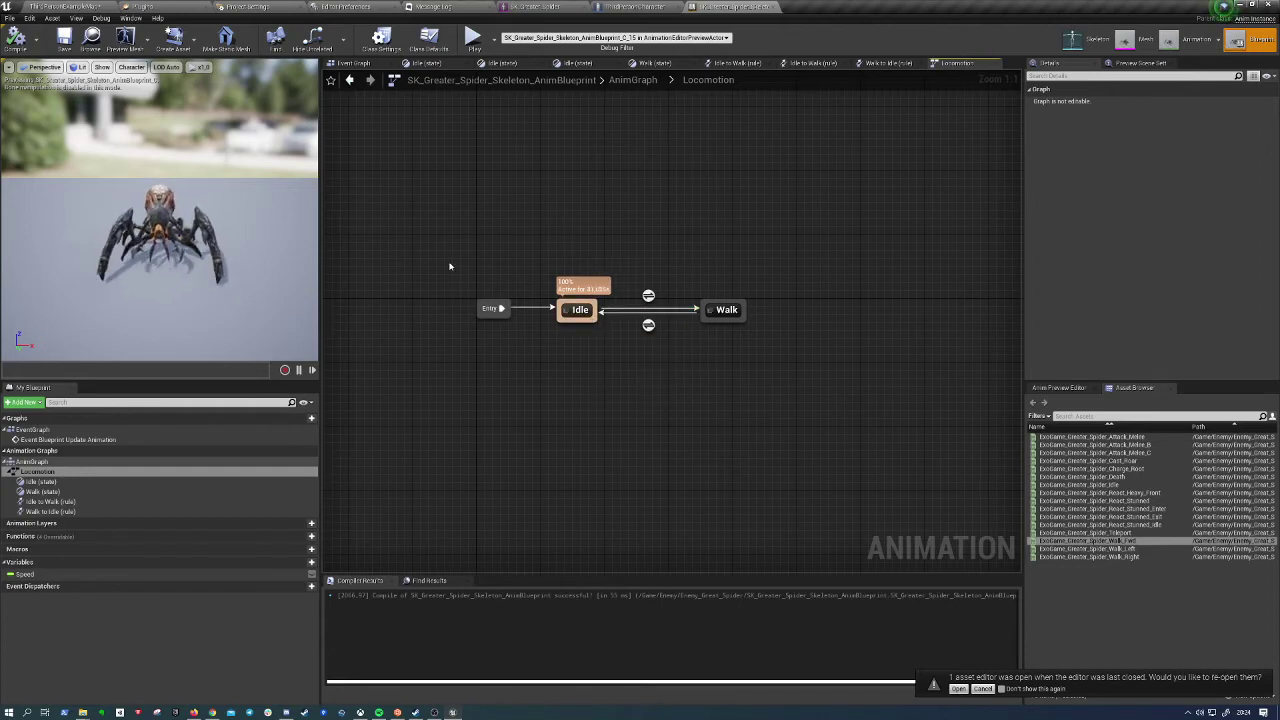
click(36, 474)
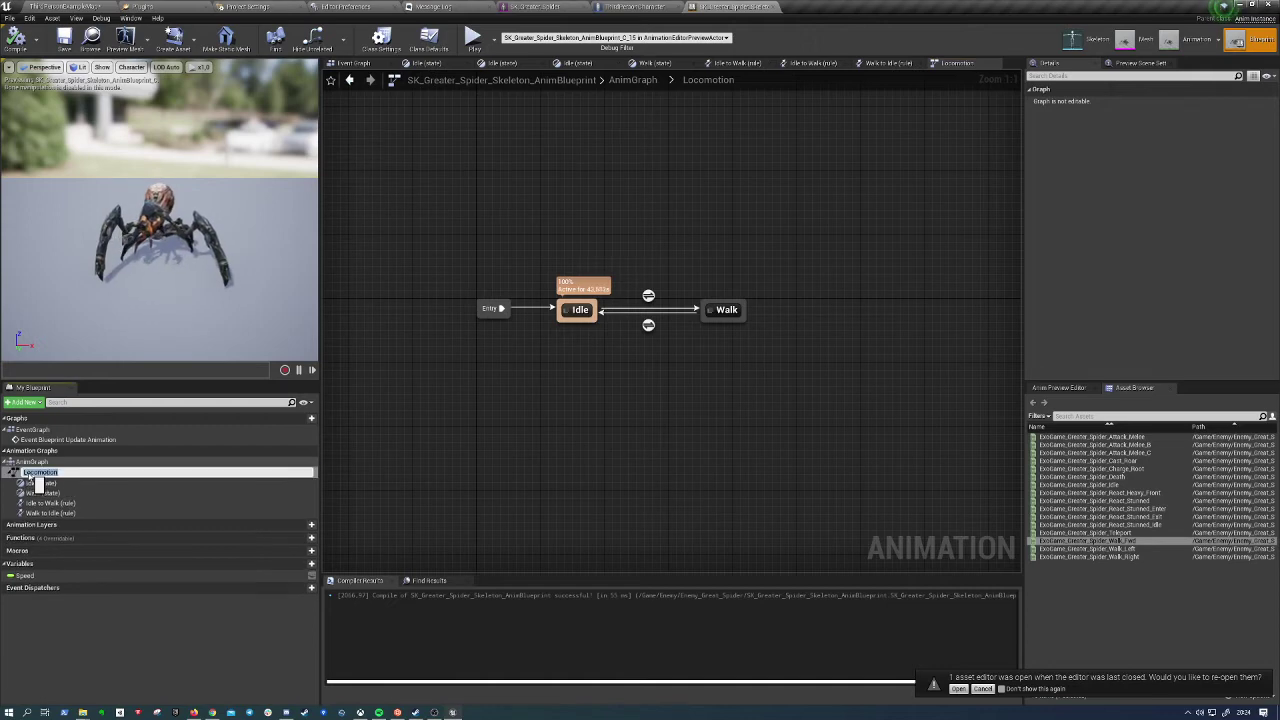
click(38, 484)
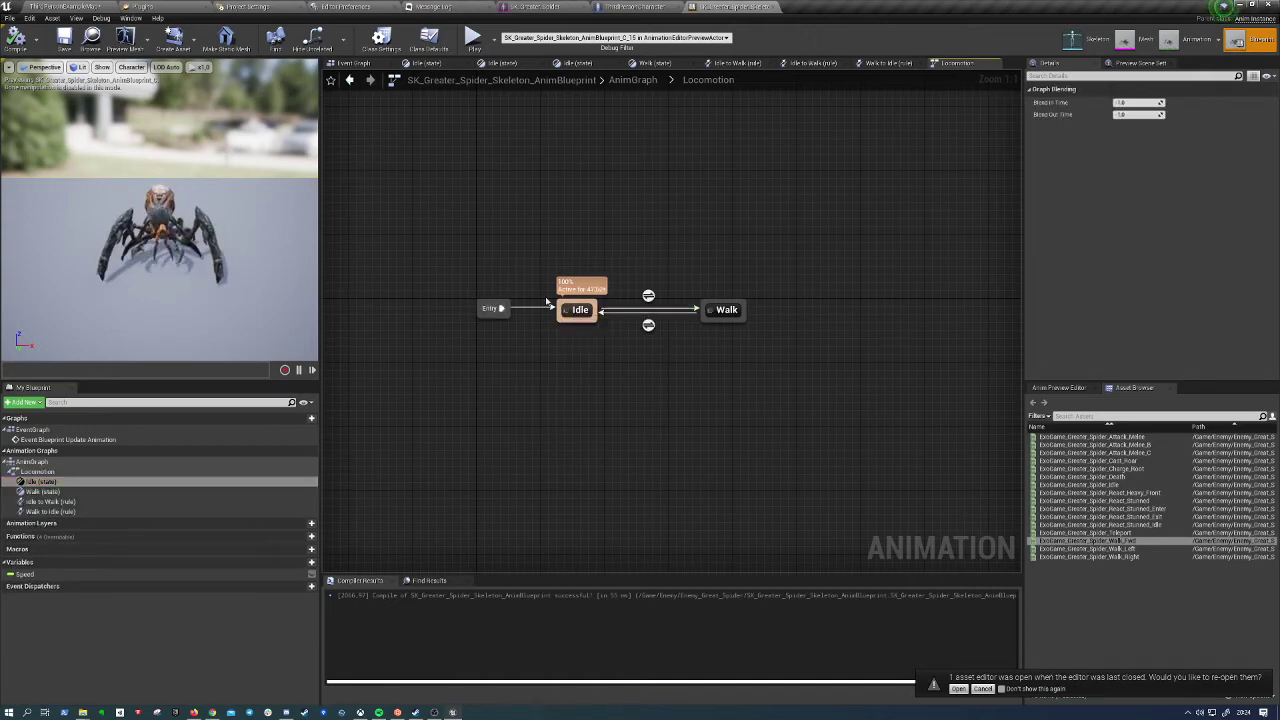
click(591, 304)
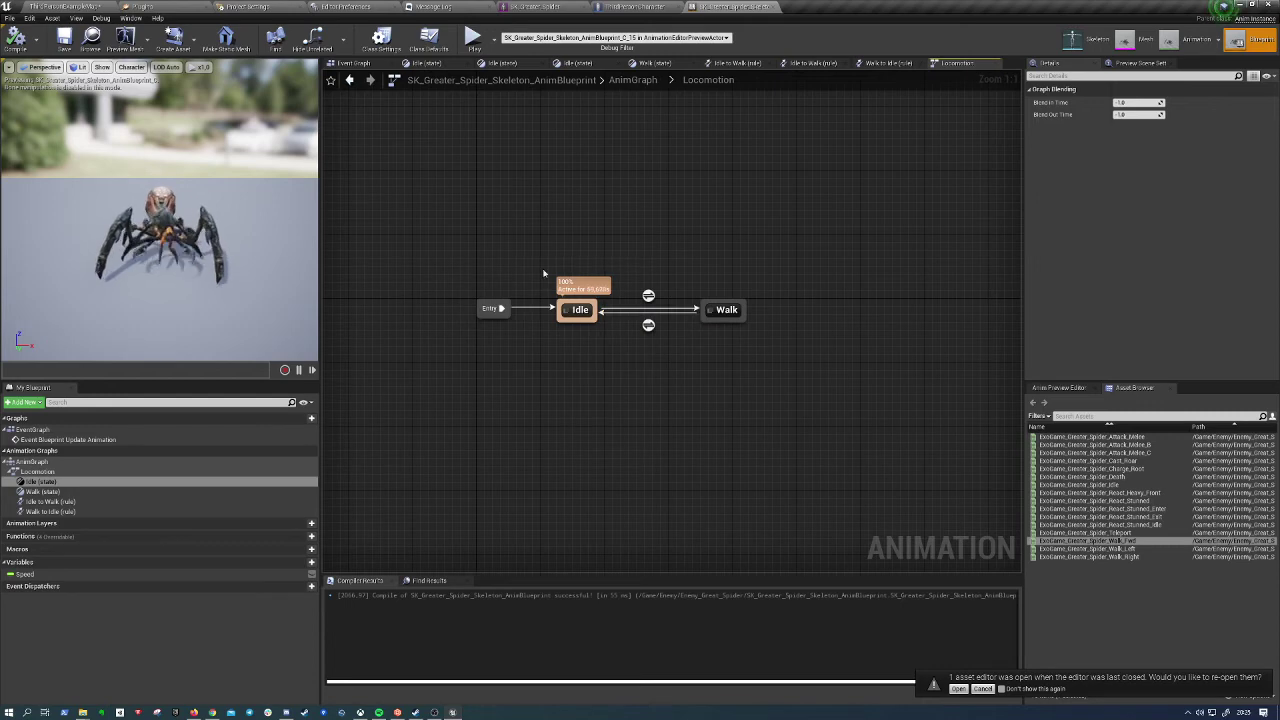
click(472, 37)
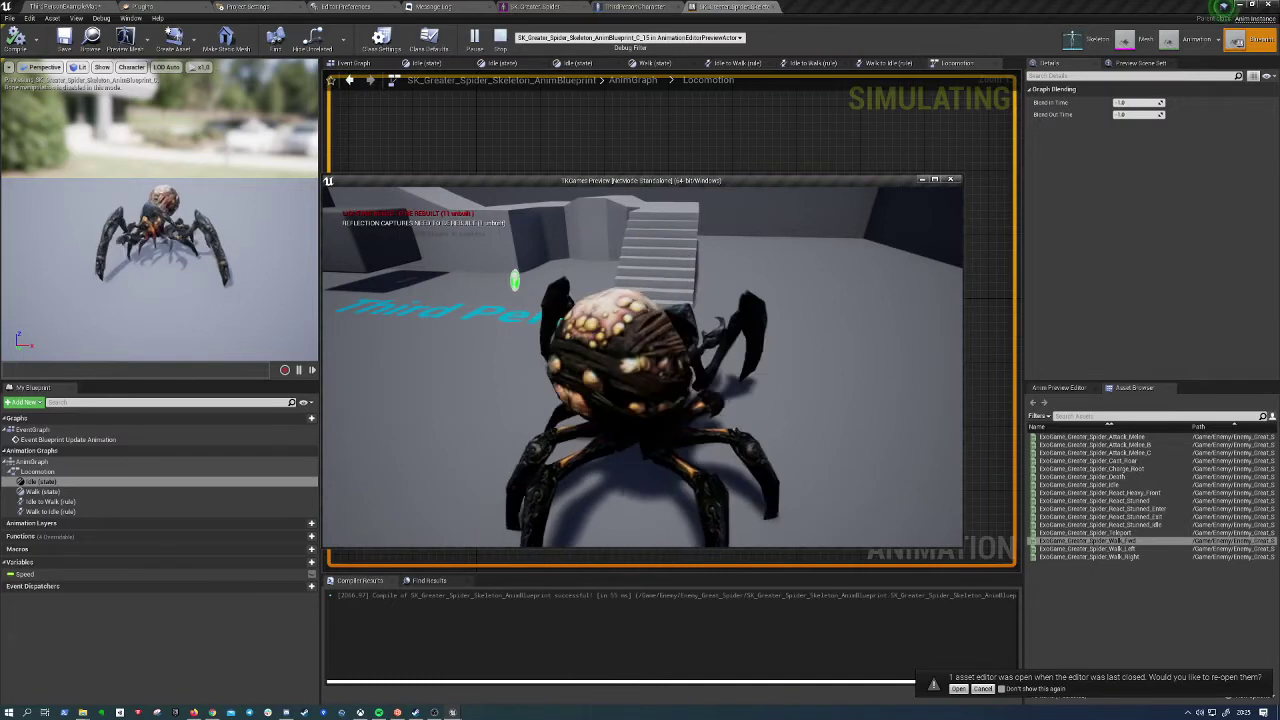
key(Escape)
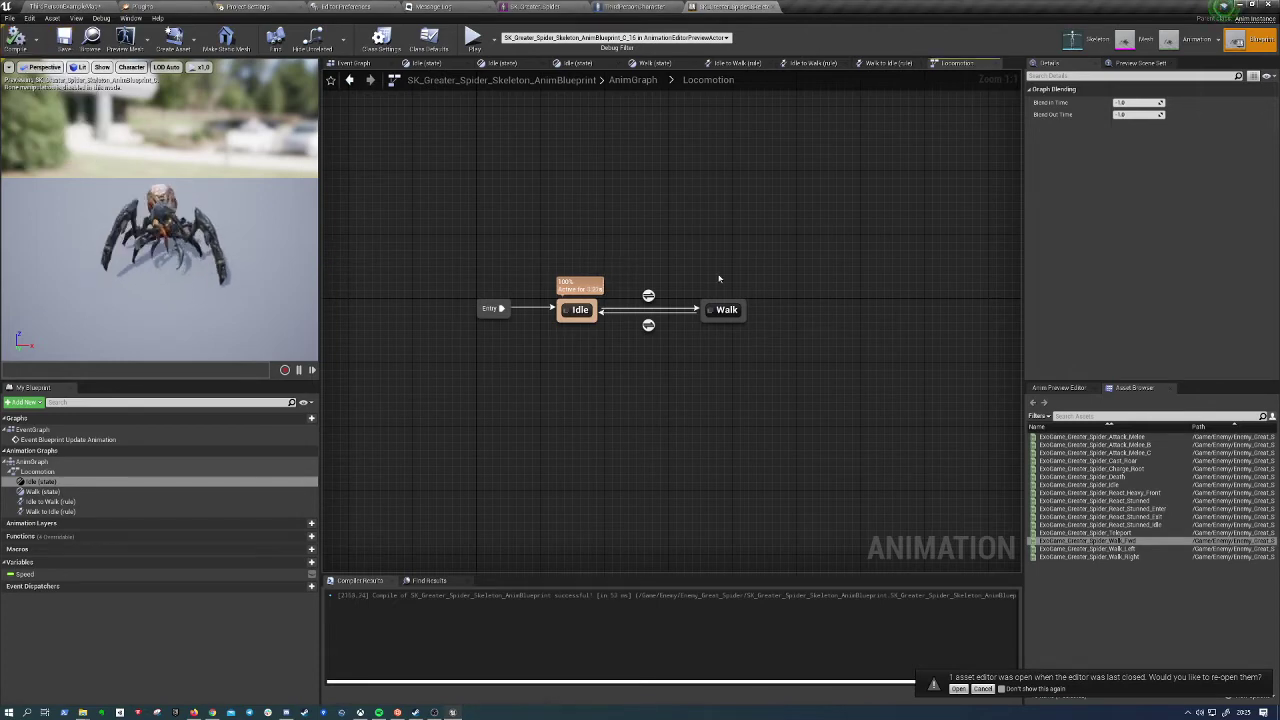
Shift the Idle and Walk states up, disconnect Entry from Idle, and recompile with F7
click(757, 343)
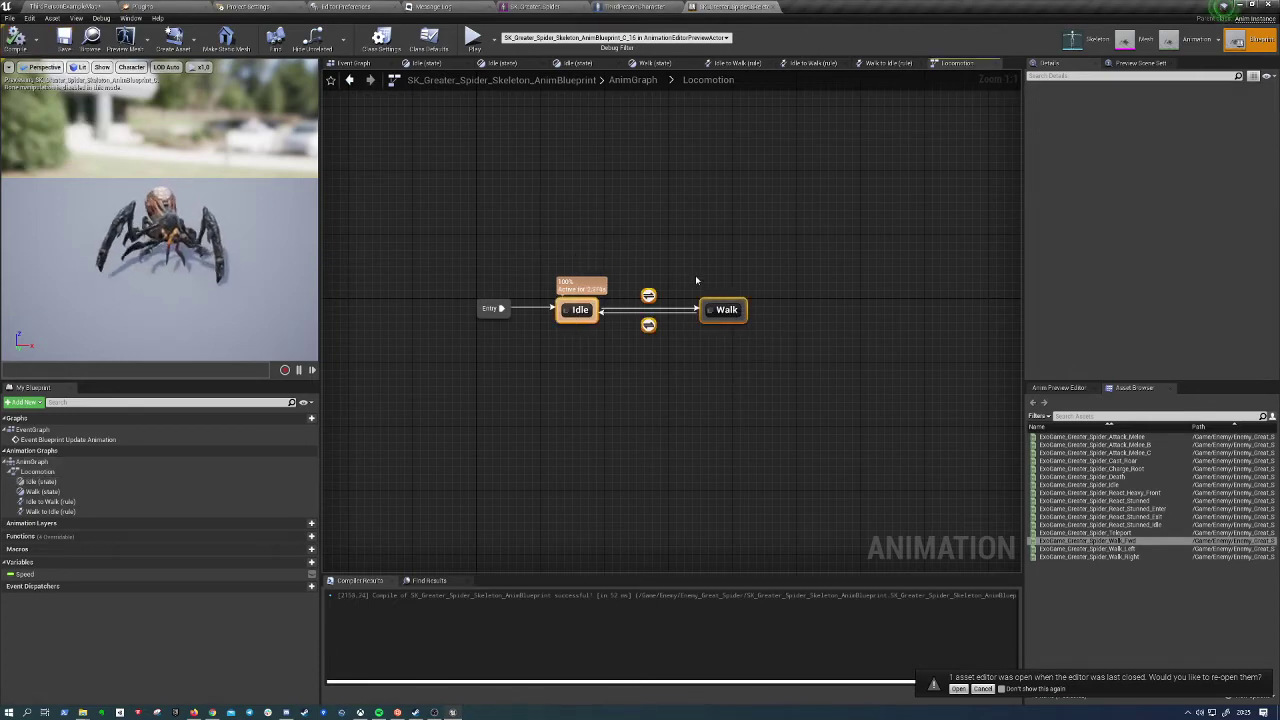
key(ctrl+z)
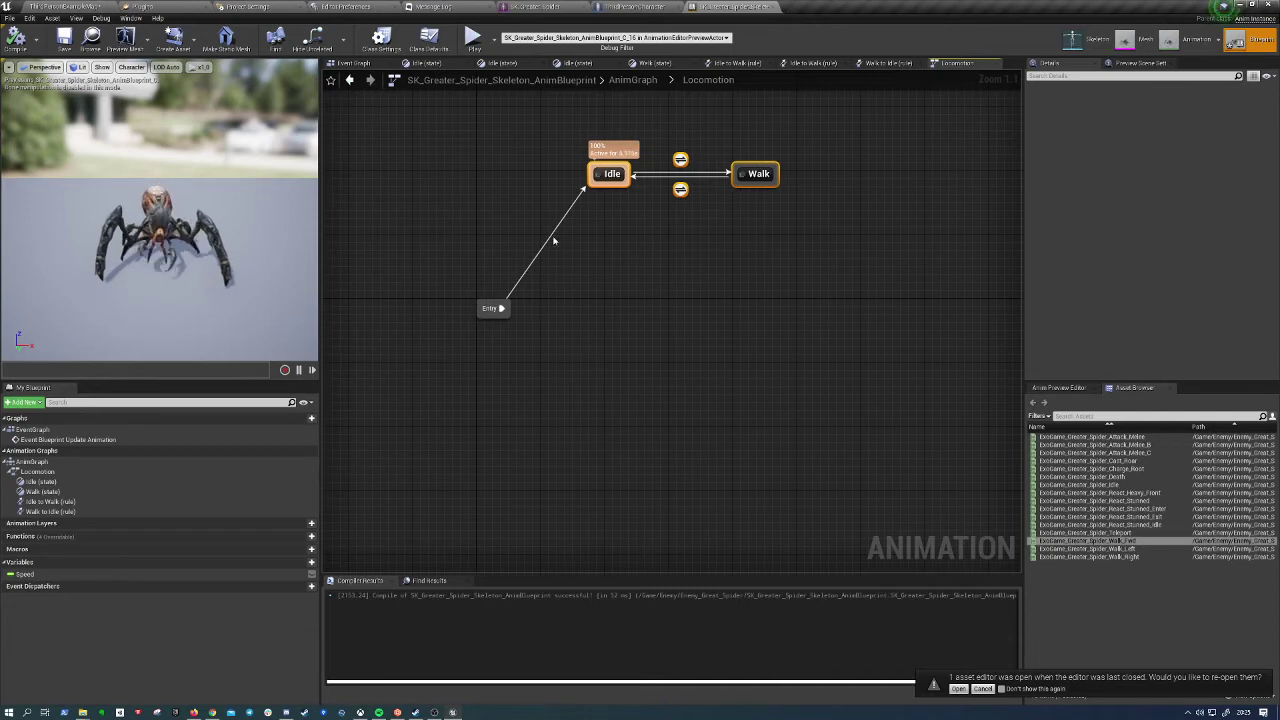
alt+click(556, 244)
key(F7)
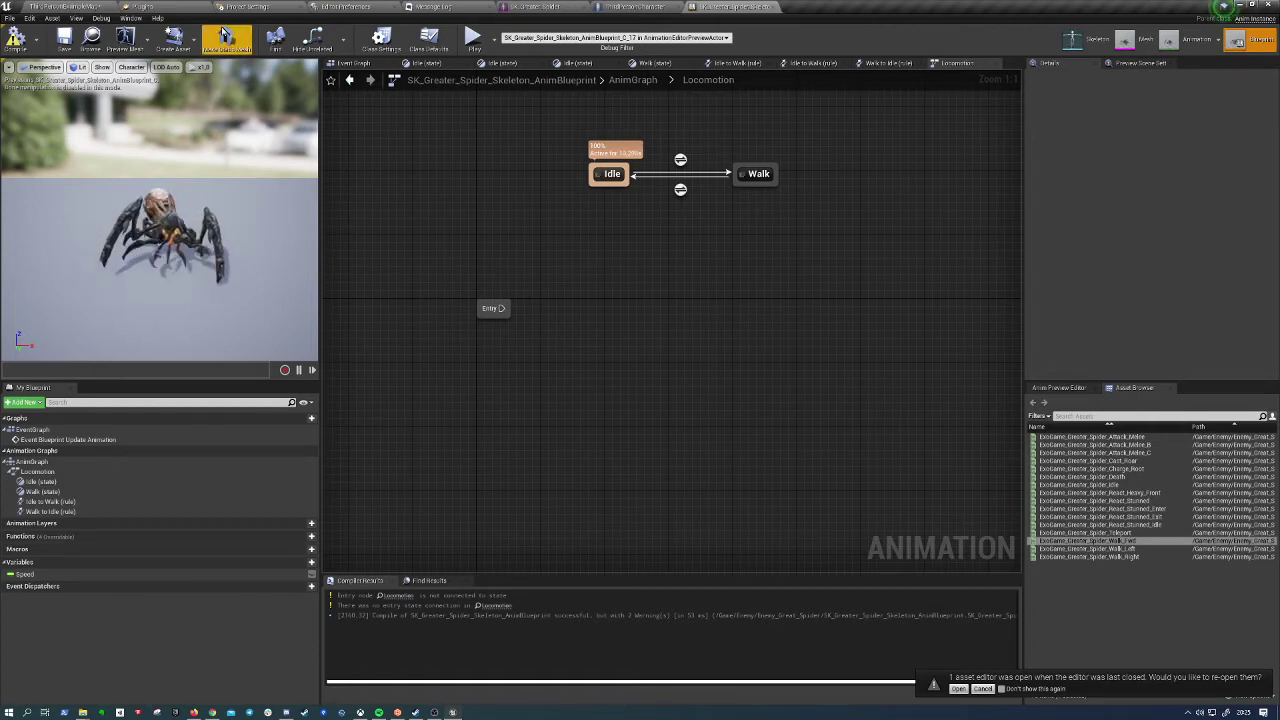
From the spider skeletal mesh, create a Blend Space 1D asset named Movement
click(84, 6)
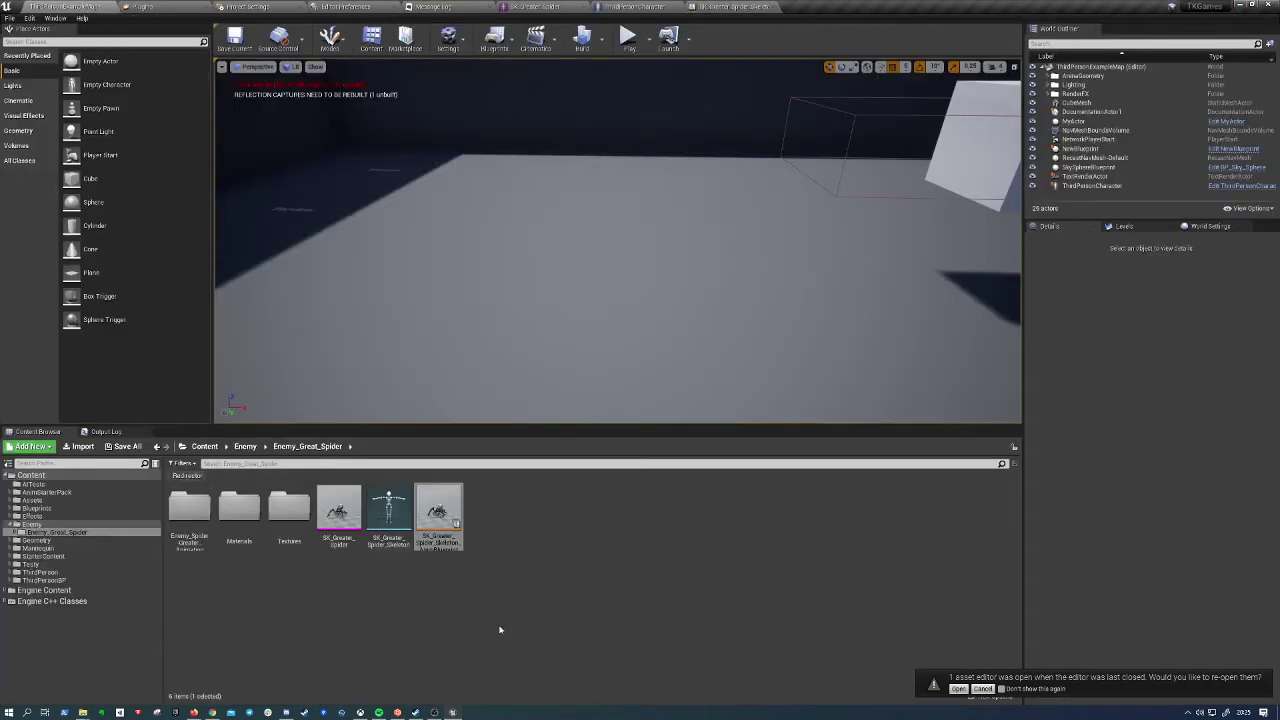
click(459, 587)
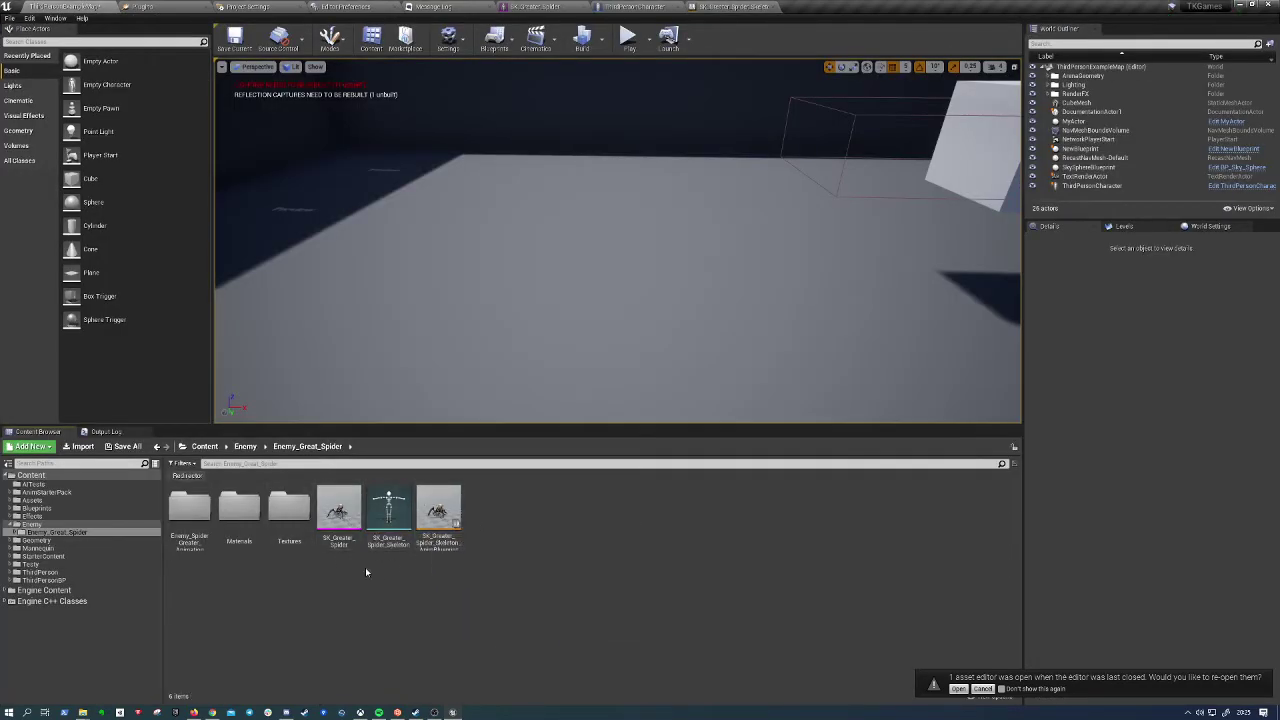
right_click(340, 508)
mouse_move(405, 214)
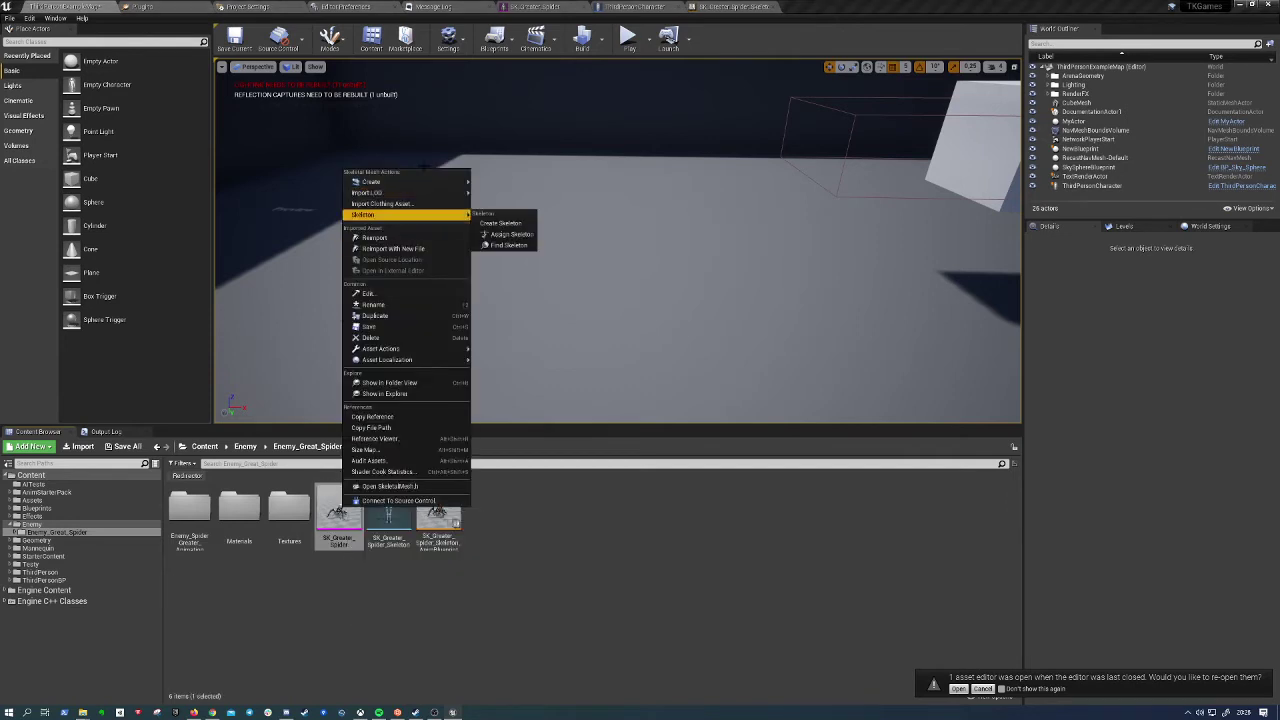
mouse_move(427, 186)
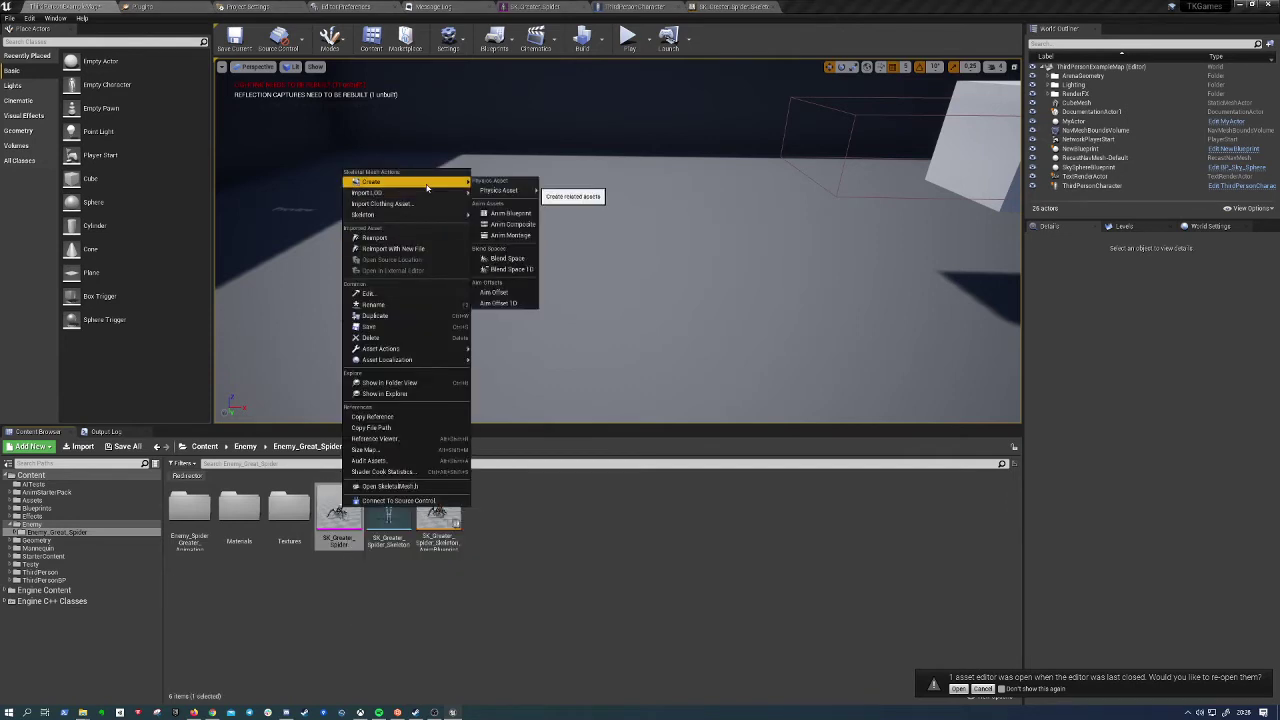
mouse_move(498, 190)
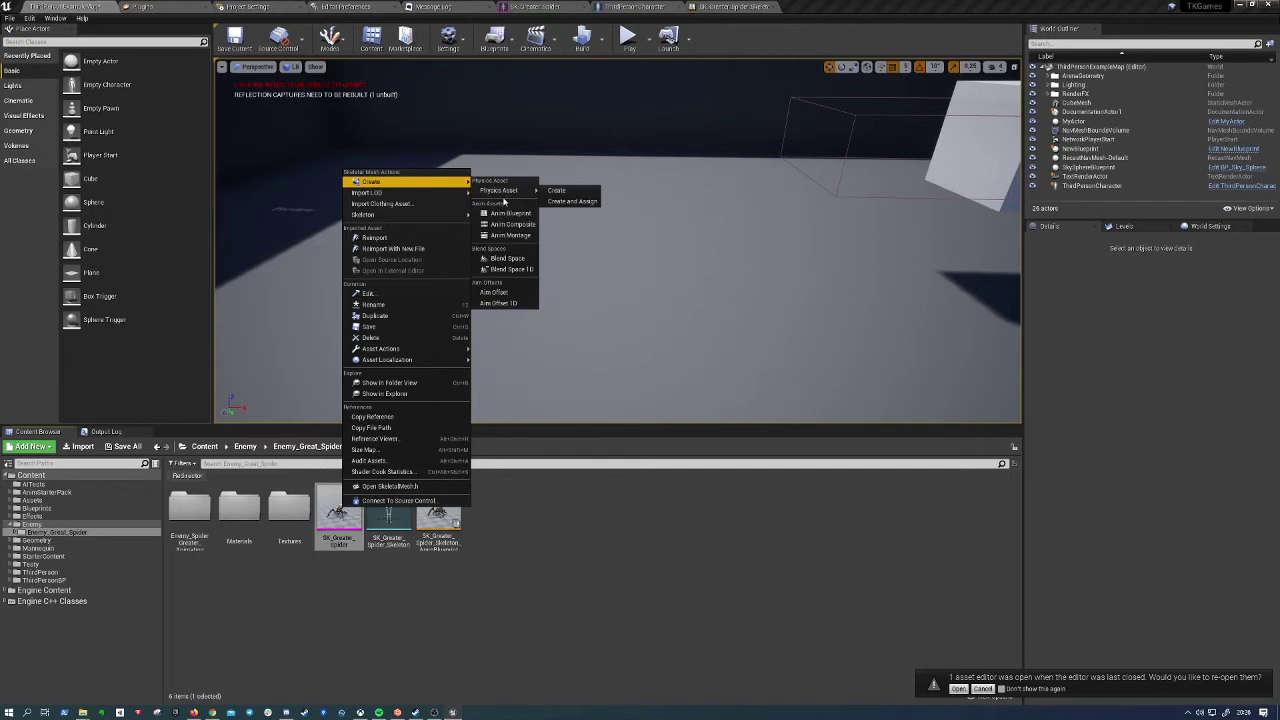
click(515, 271)
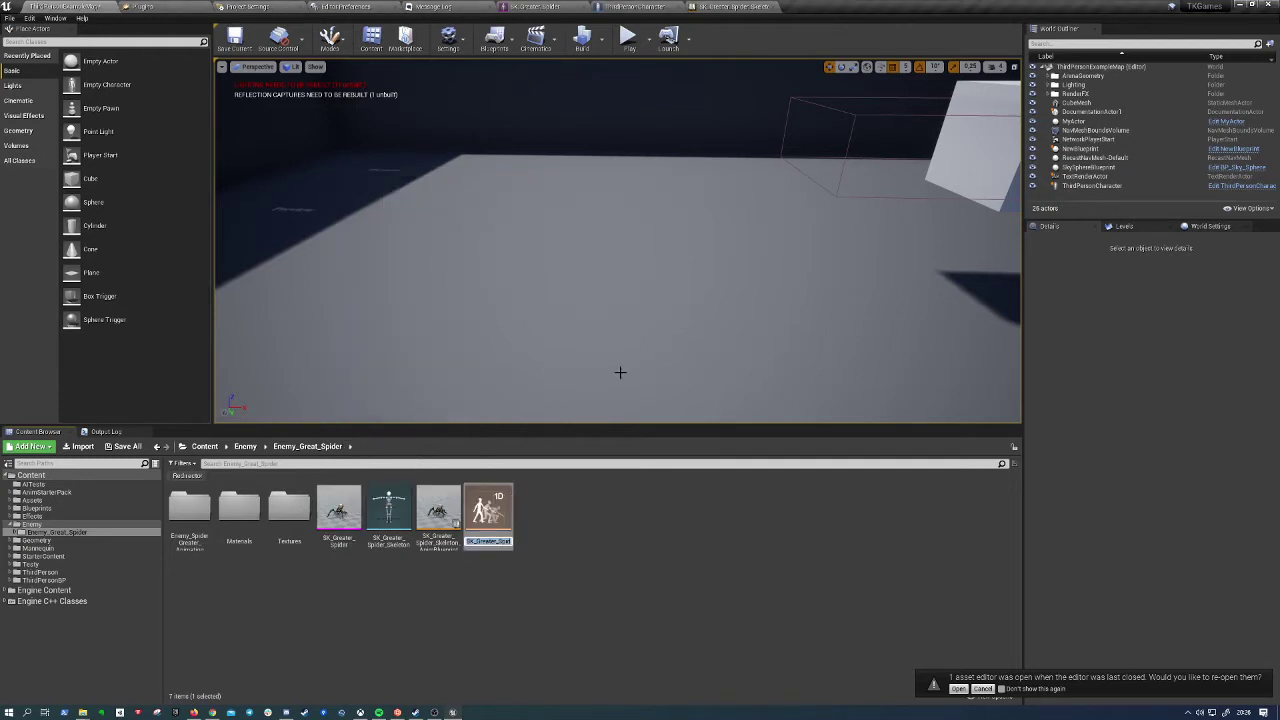
text(Movement)
key(Return)
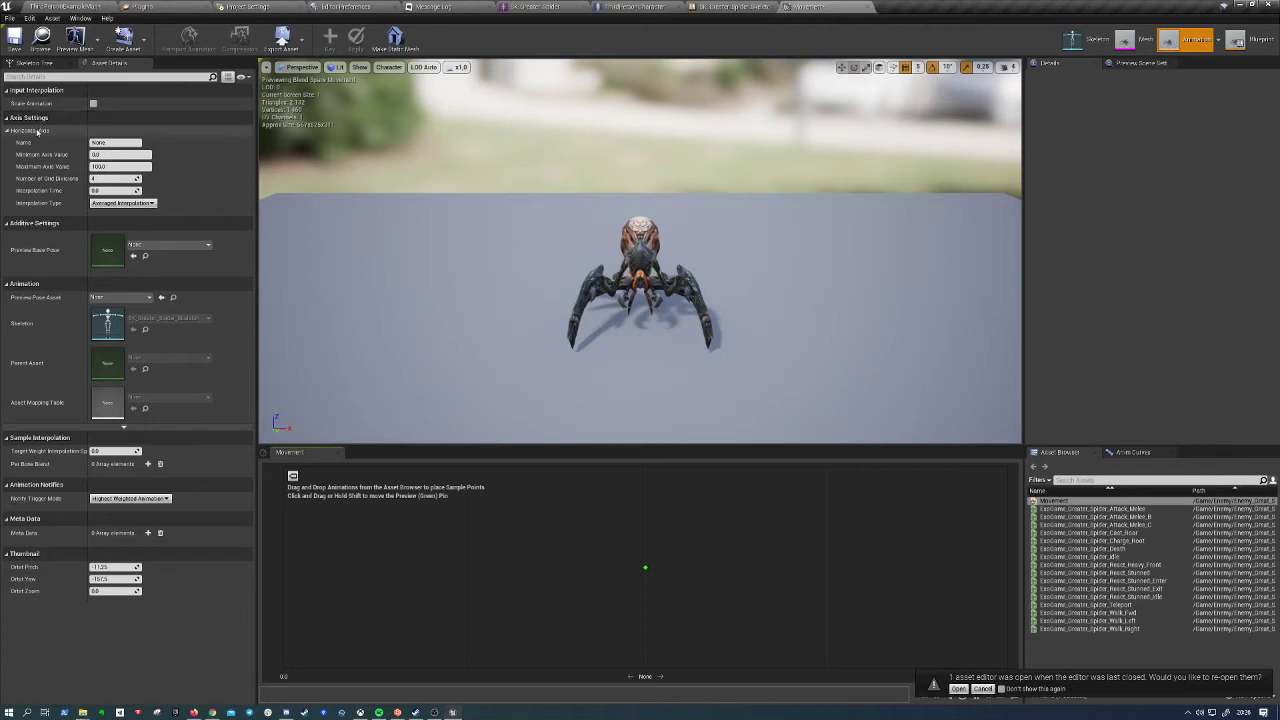
Name the Movement blend space's horizontal axis Speed
click(115, 142)
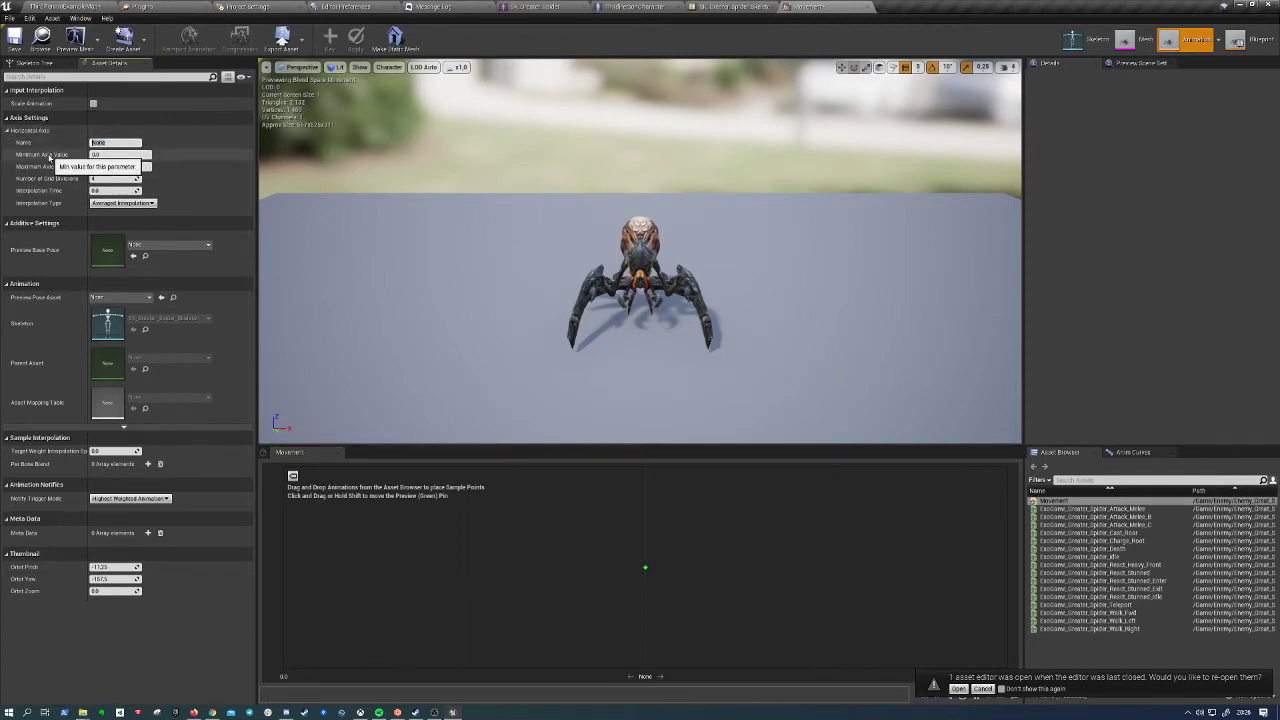
text(X)
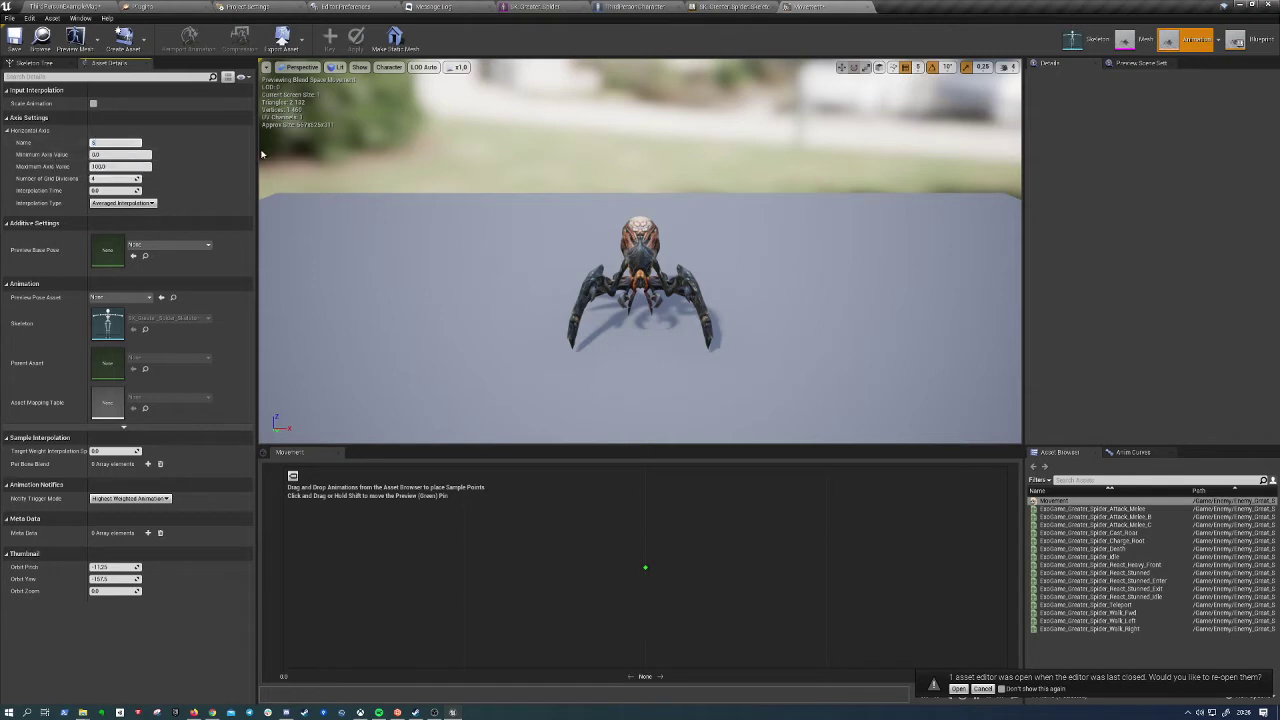
key(Return)
Edit the axis minimum and maximum values, then check the ThirdPersonCharacter's movement speed settings
click(108, 166)
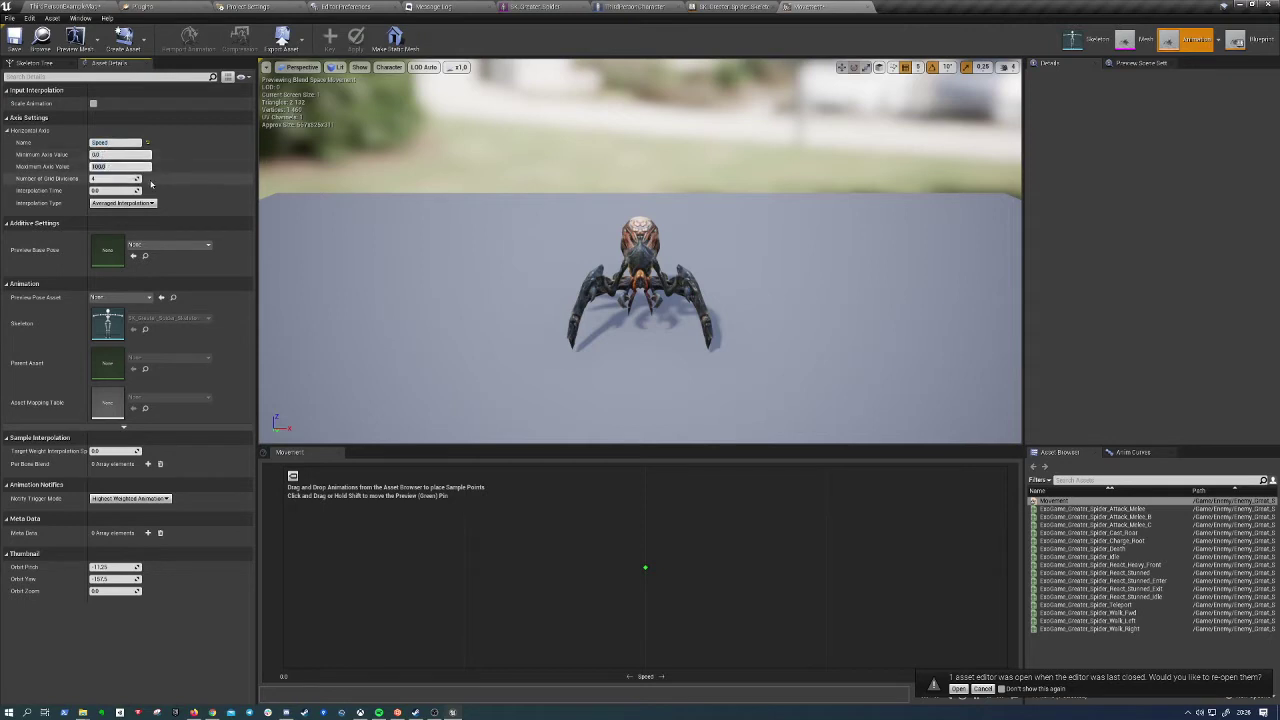
click(98, 155)
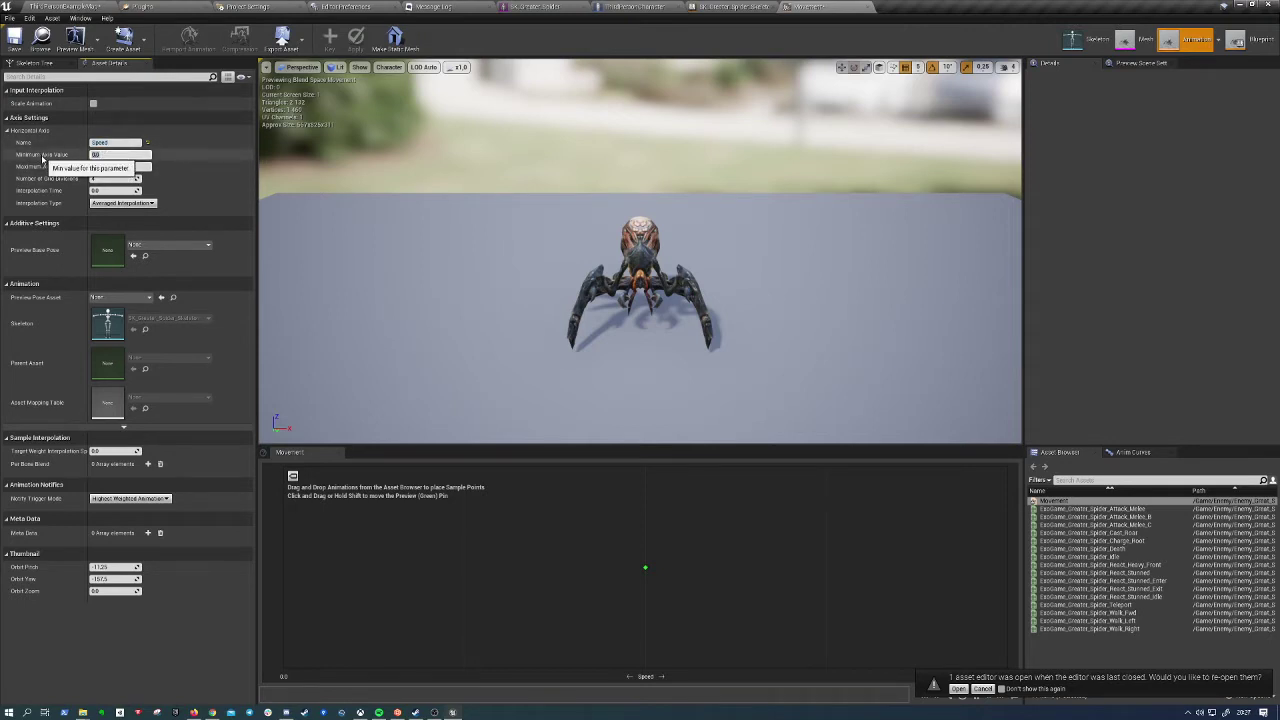
click(108, 166)
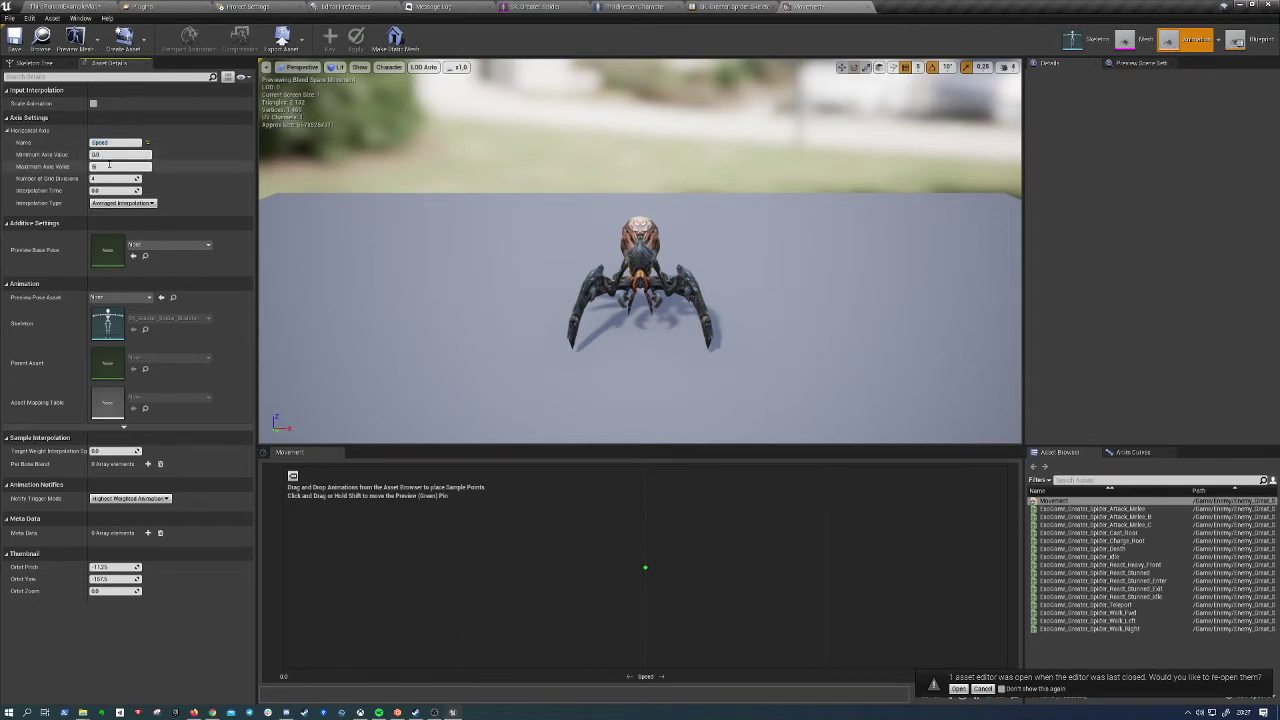
click(621, 9)
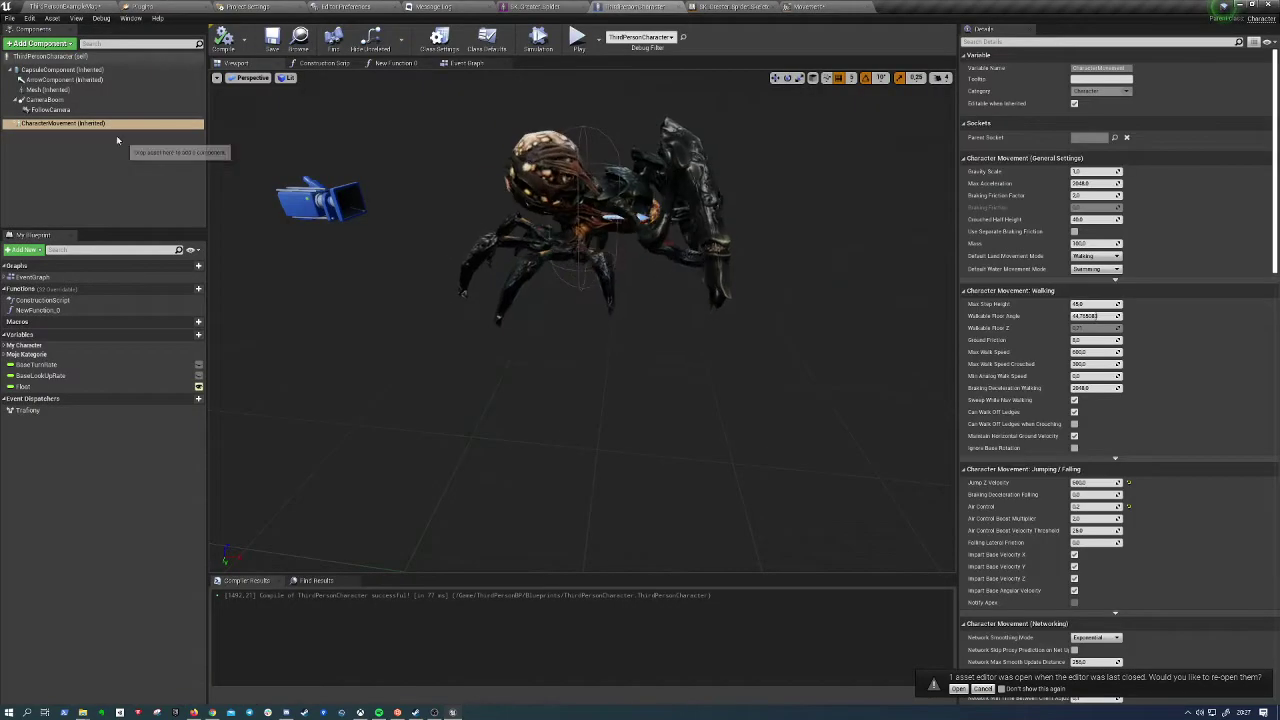
Return to the Movement blend space to set its Speed axis maximum to 600
click(800, 7)
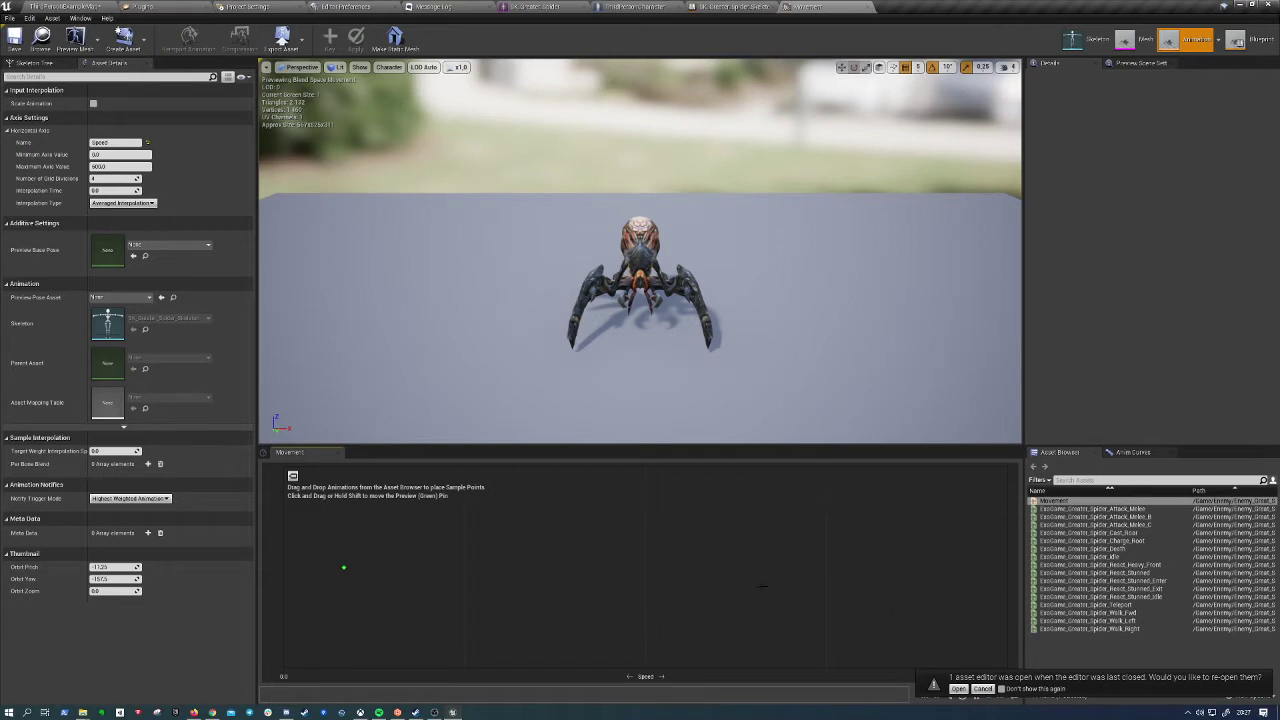
Dismiss the reopen notice, then place Idle at Speed 0 and Walk_Fwd at Speed 600
click(983, 689)
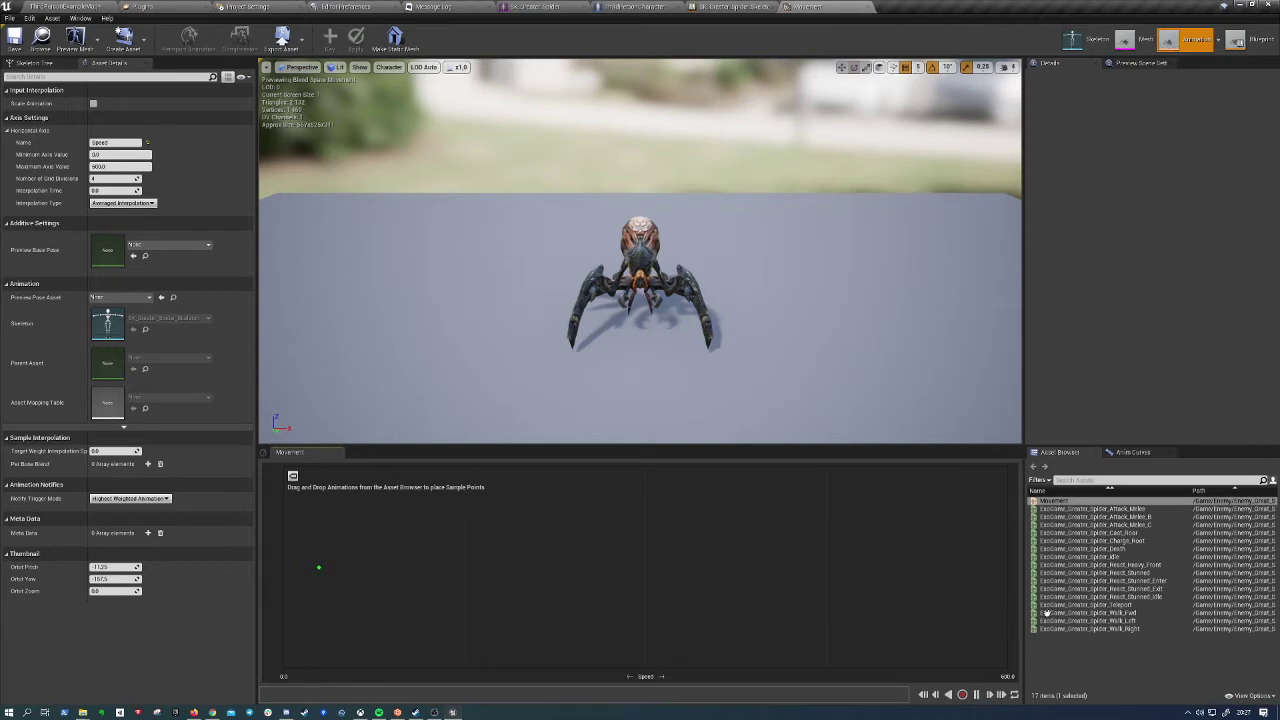
mouse_move(1060, 556)
mouse_down()
mouse_move(867, 572)
mouse_move(638, 544)
mouse_move(605, 581)
mouse_up()
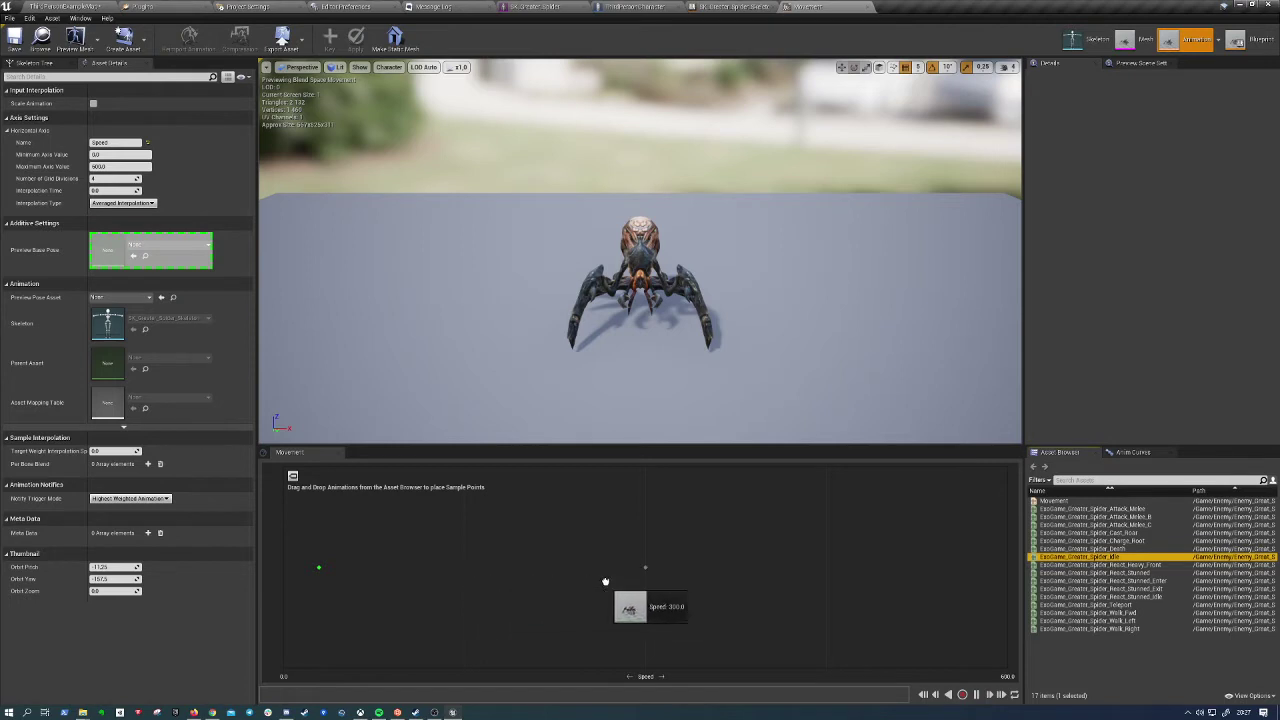
drag(605, 581, 287, 569)
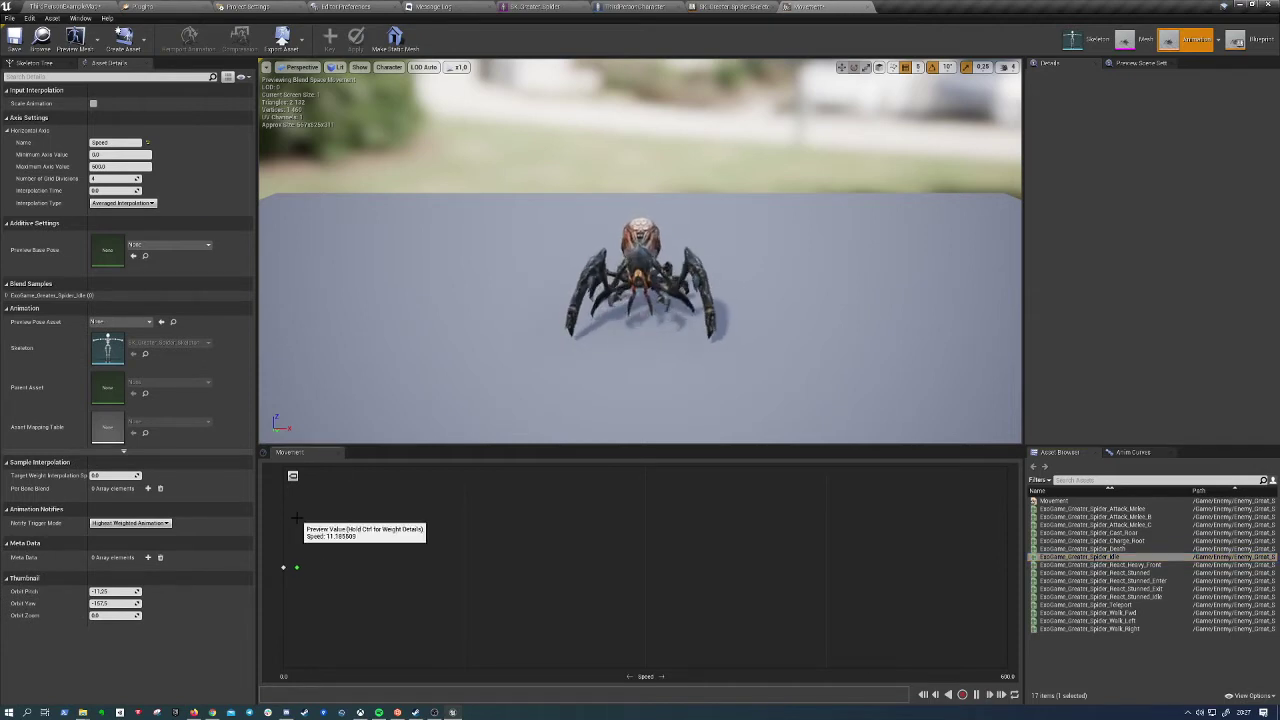
mouse_move(1139, 612)
mouse_down()
mouse_move(943, 573)
mouse_move(970, 578)
mouse_up()
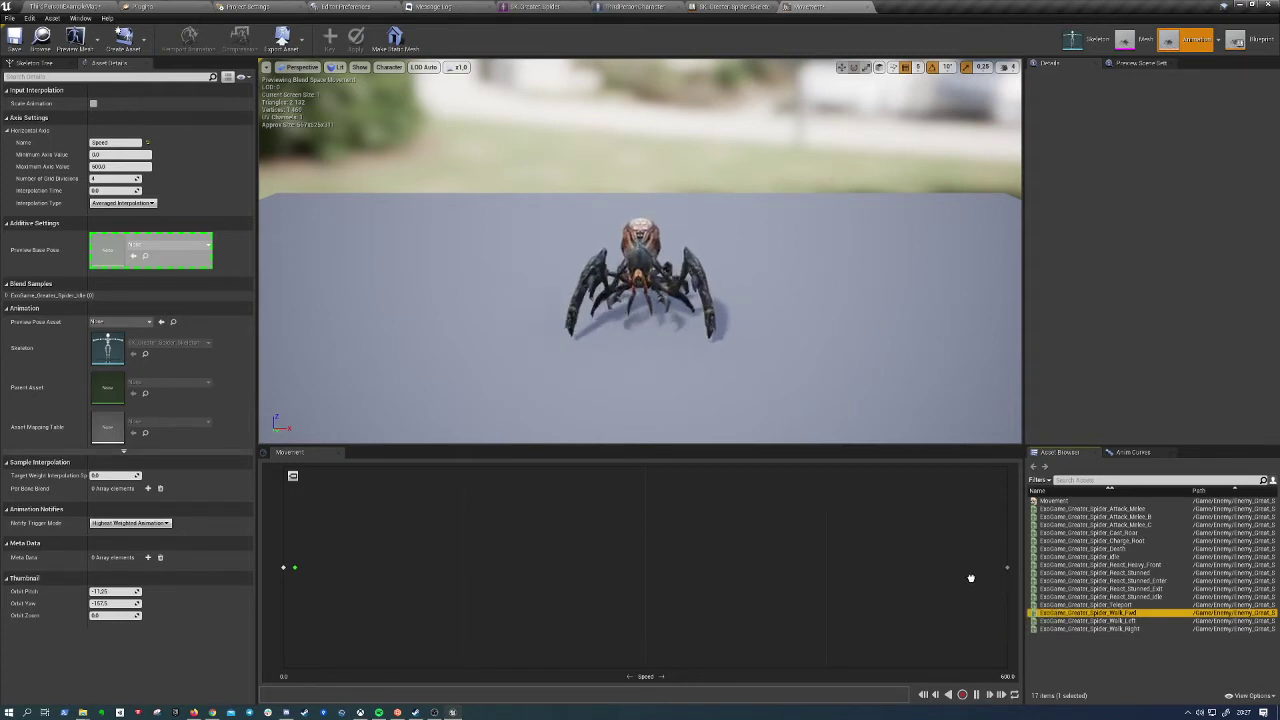
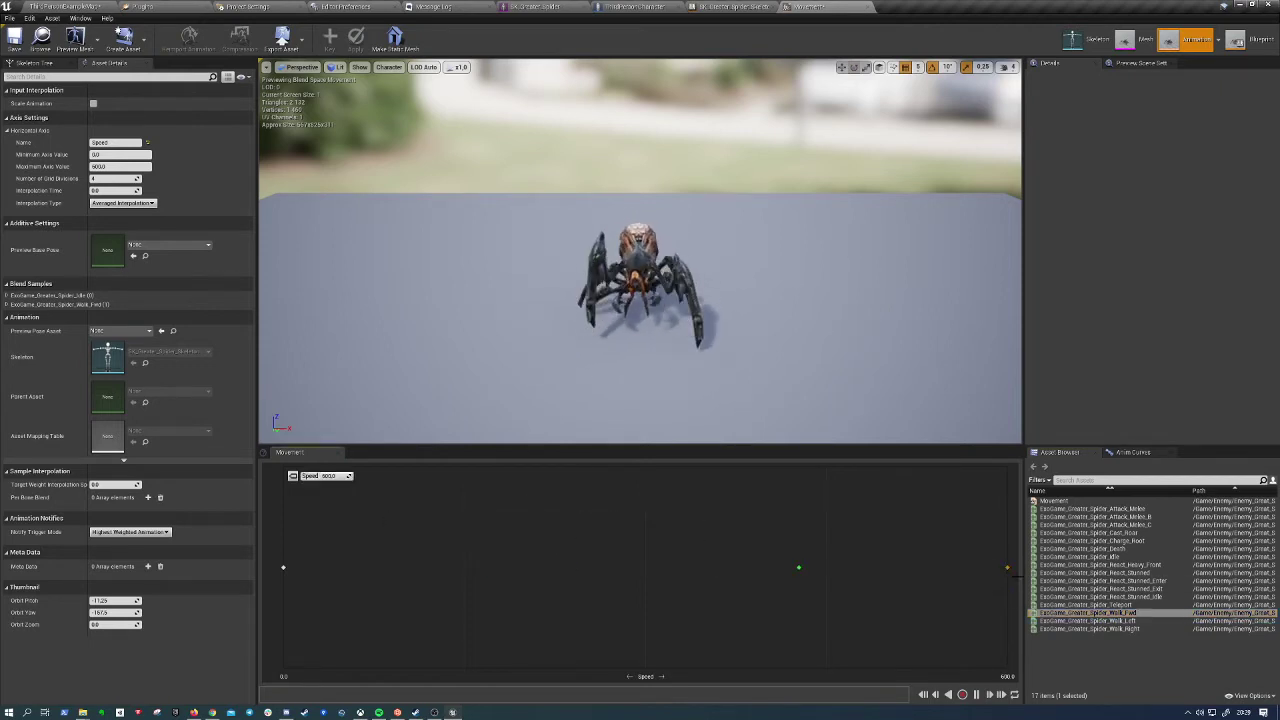
Move Walk_Fwd to Speed 300, try and delete an Attack_Melee sample, then return to the AnimBlueprint
drag(1010, 577, 1140, 557)
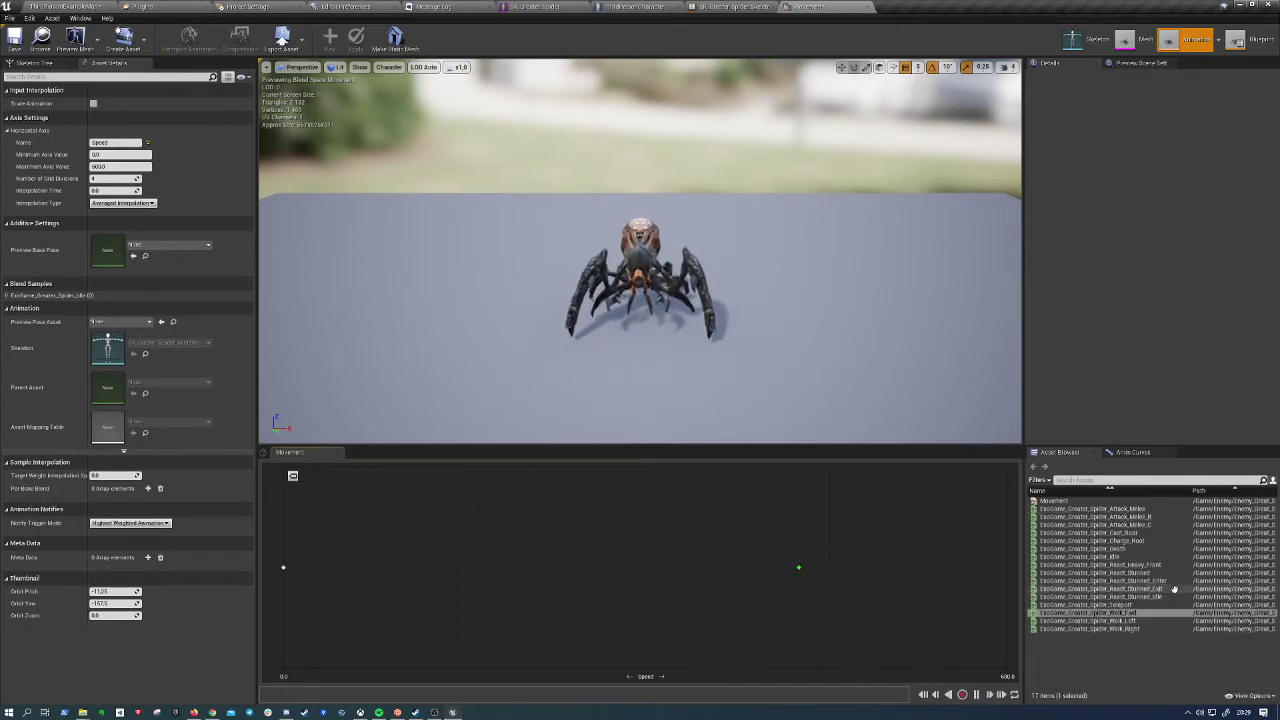
mouse_move(1110, 612)
mouse_down()
mouse_move(616, 592)
mouse_move(464, 567)
mouse_up()
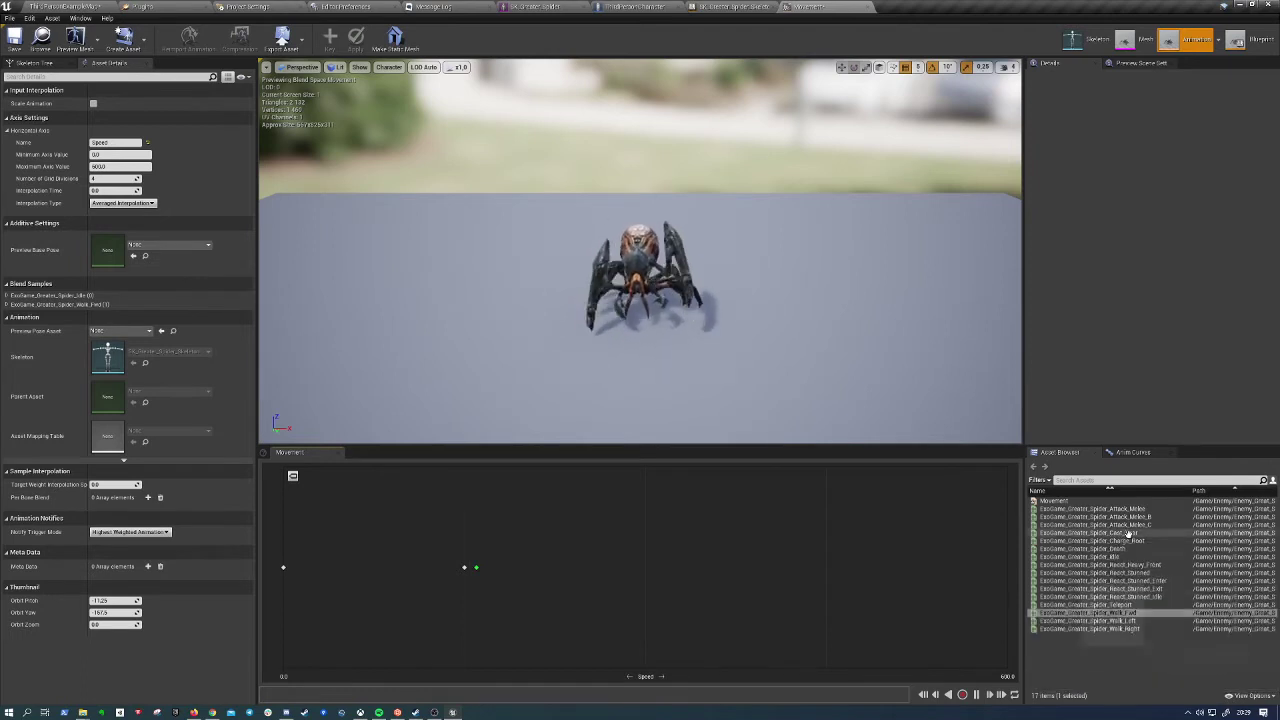
mouse_move(1128, 532)
drag(1090, 508, 1007, 567)
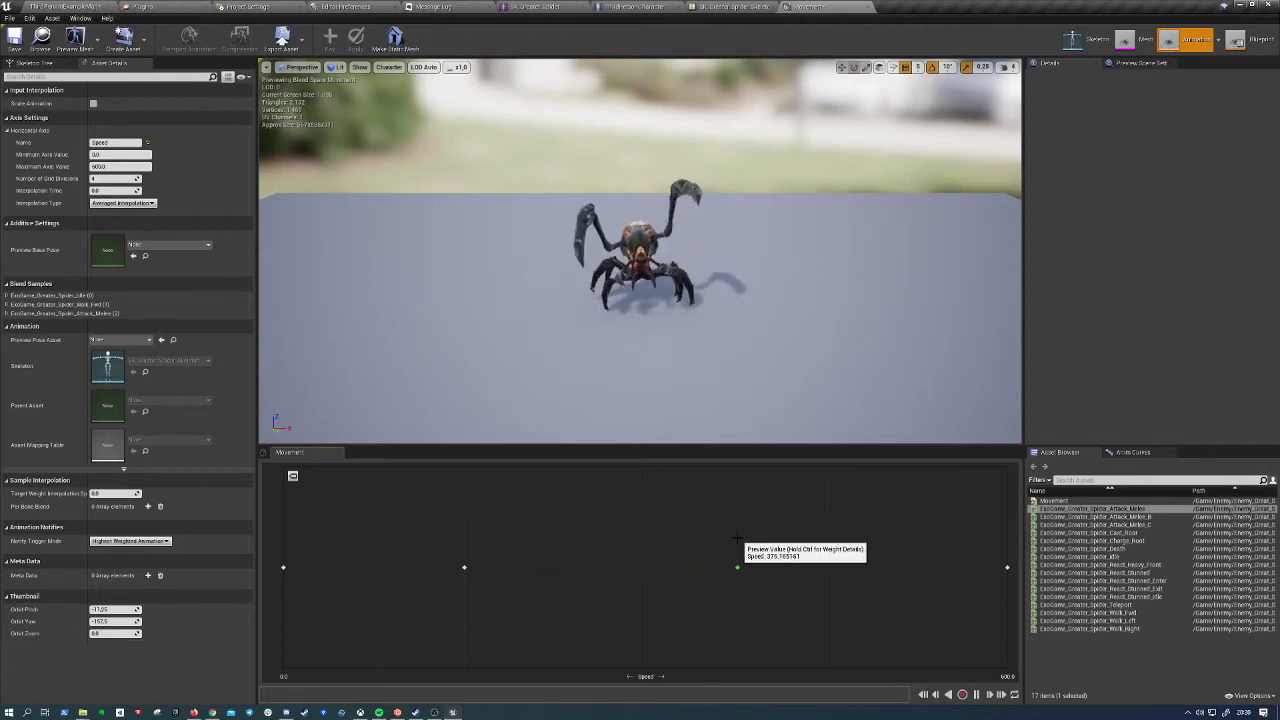
key(Delete)
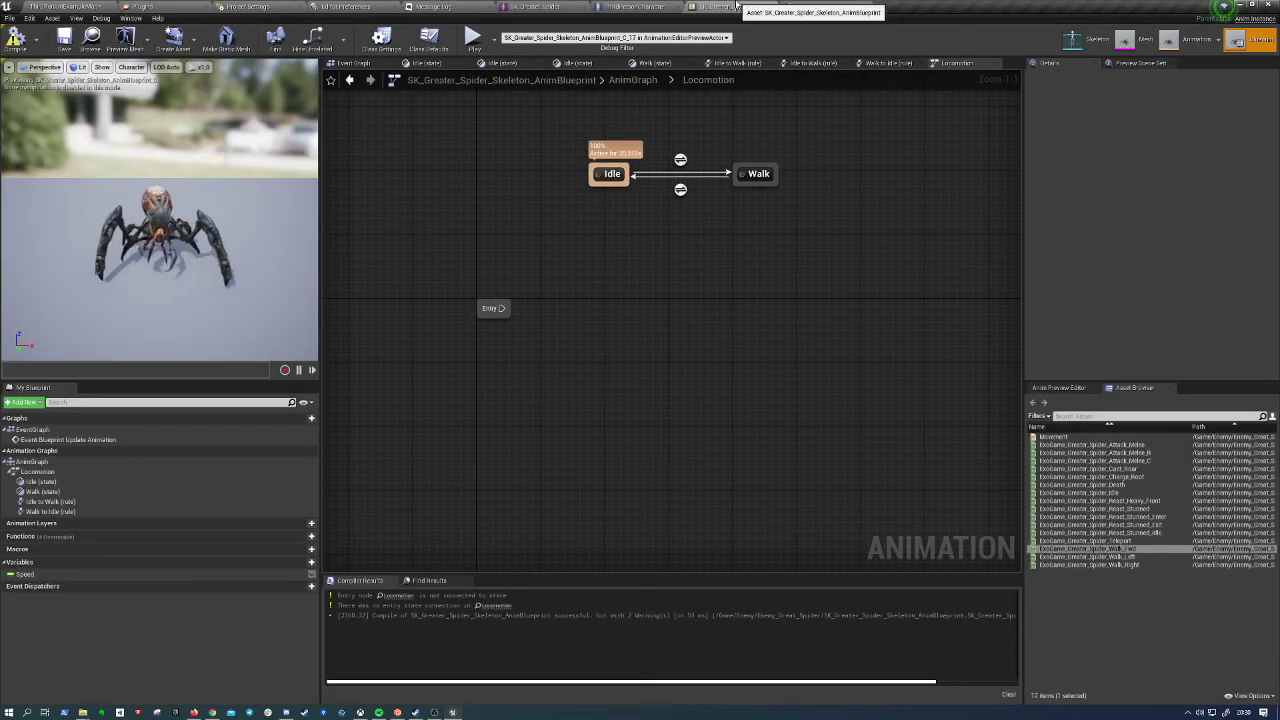
click(735, 7)
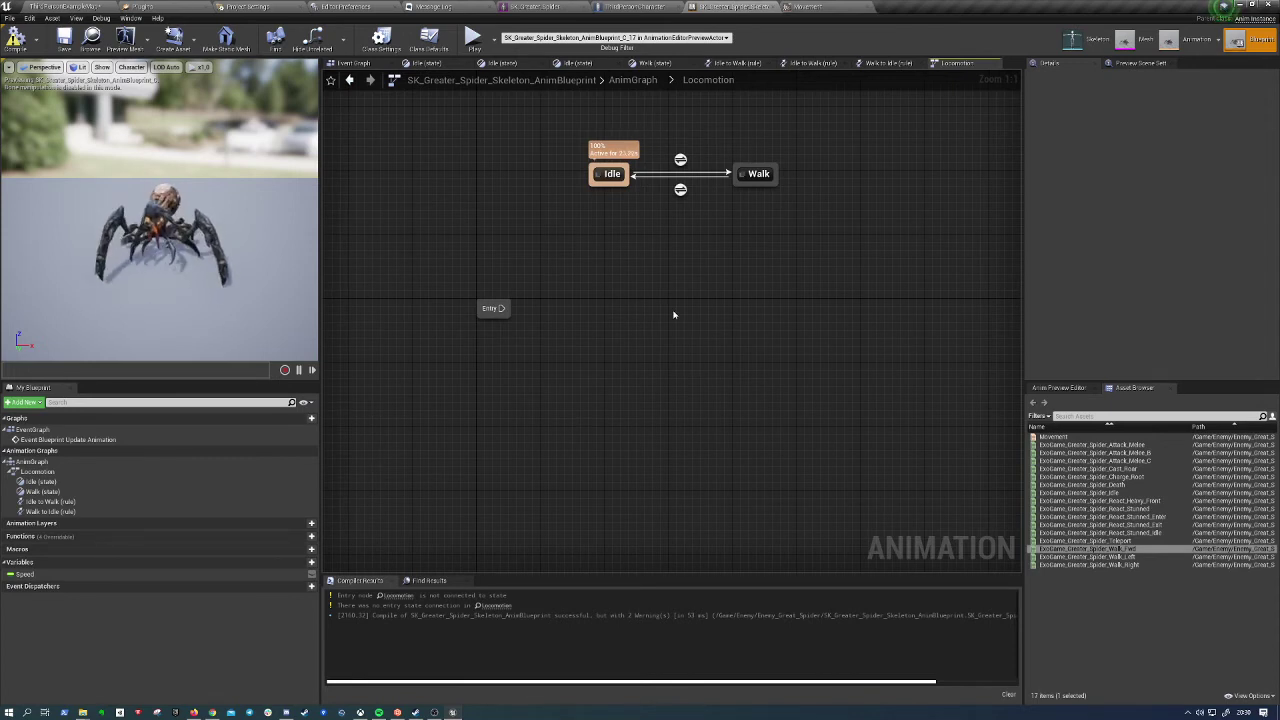
Open the AnimGraph's Locomotion state machine
right_click(564, 300)
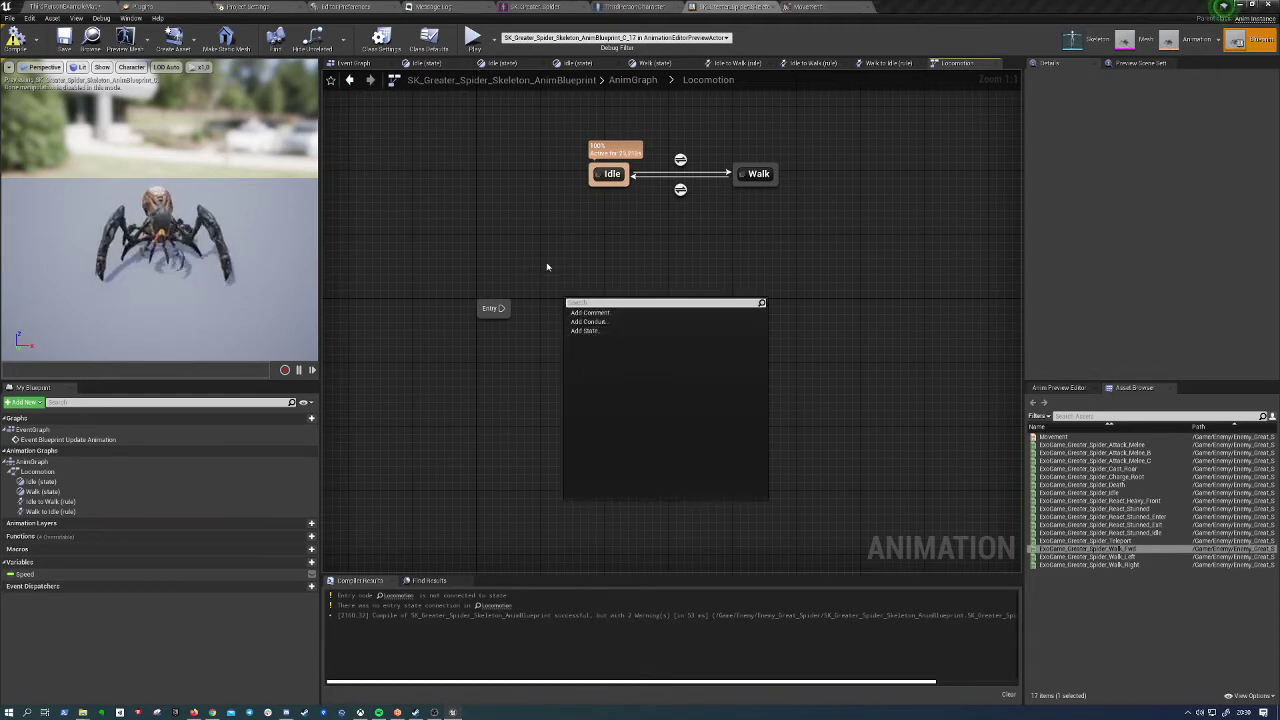
click(66, 472)
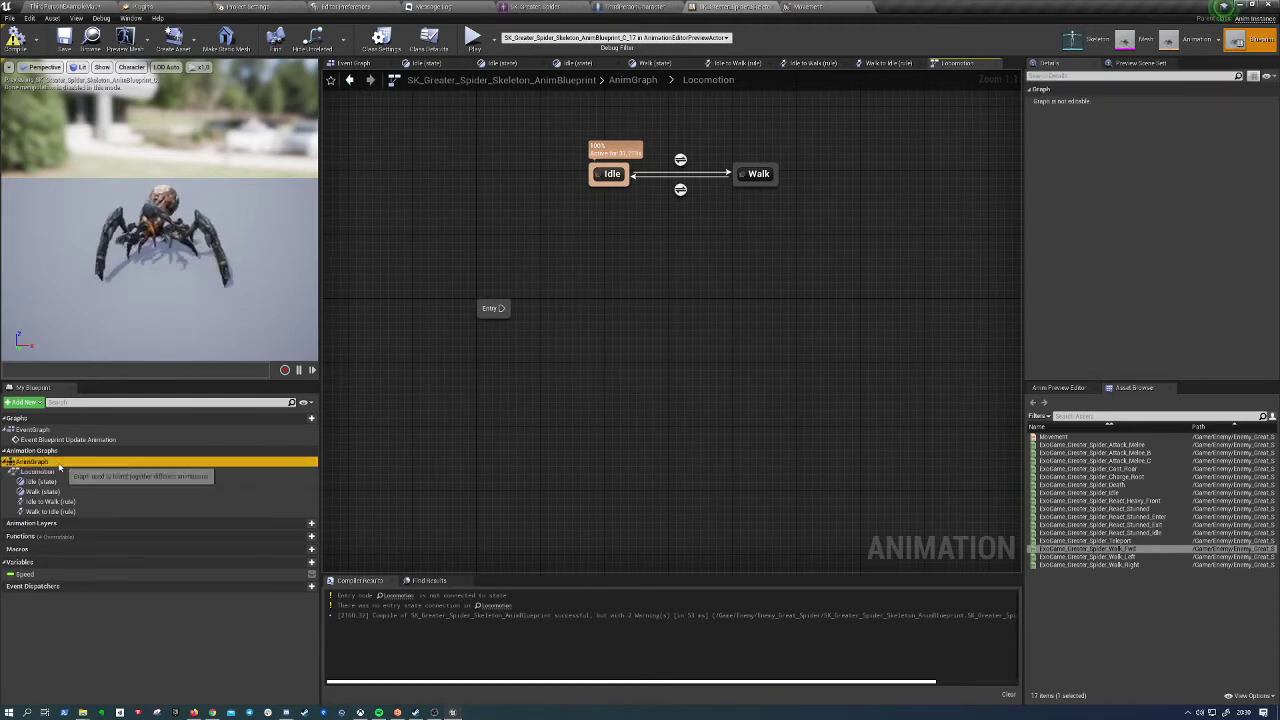
double_click(34, 461)
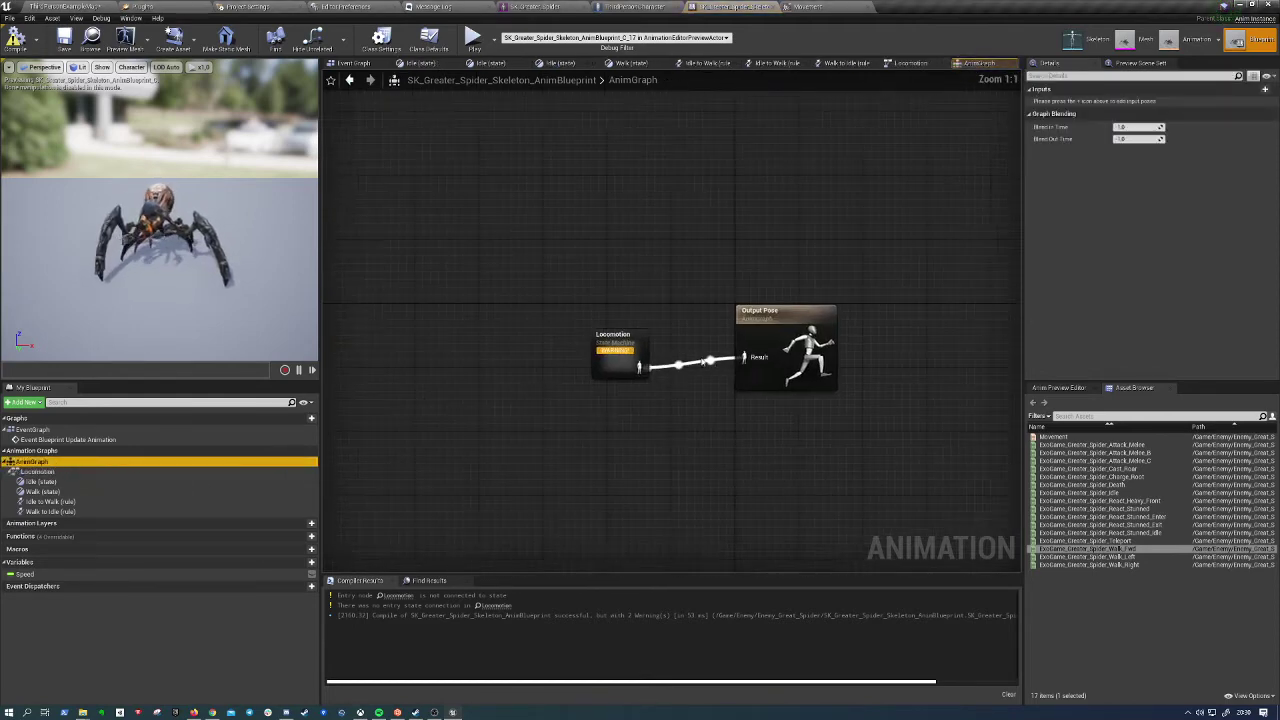
double_click(630, 355)
Add a new state to Locomotion named Idle/Run
right_click(628, 404)
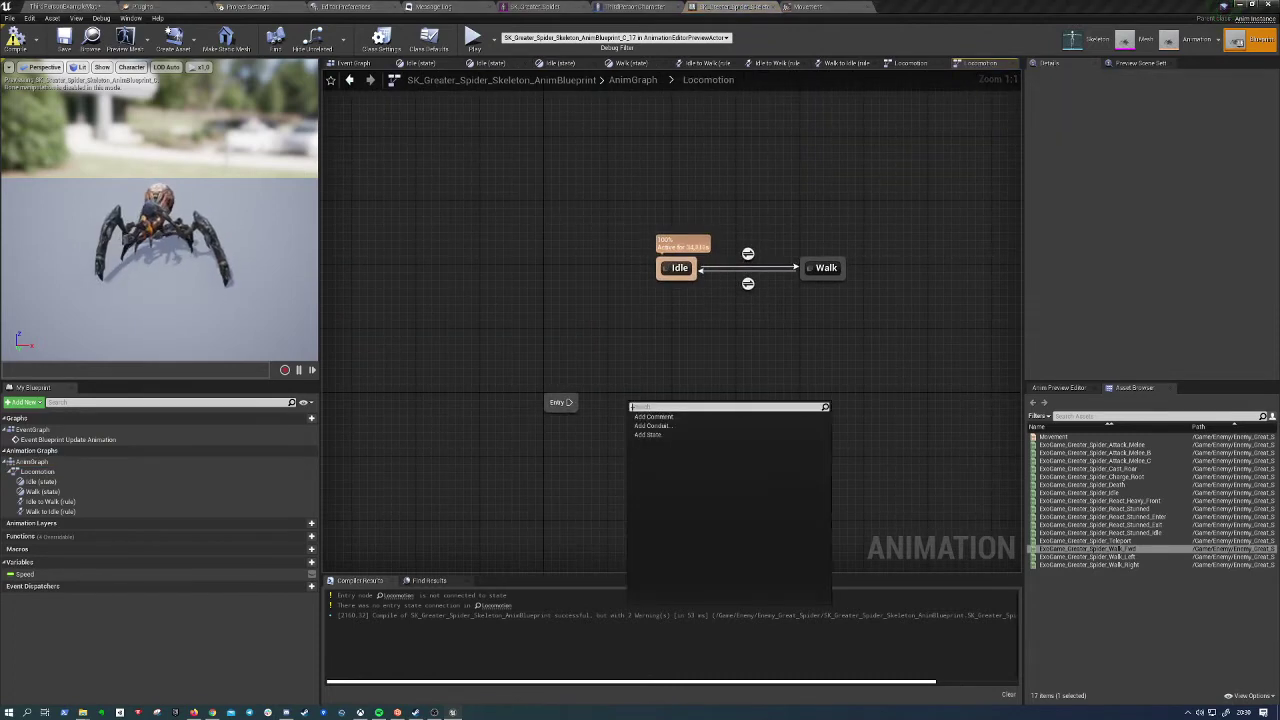
click(647, 434)
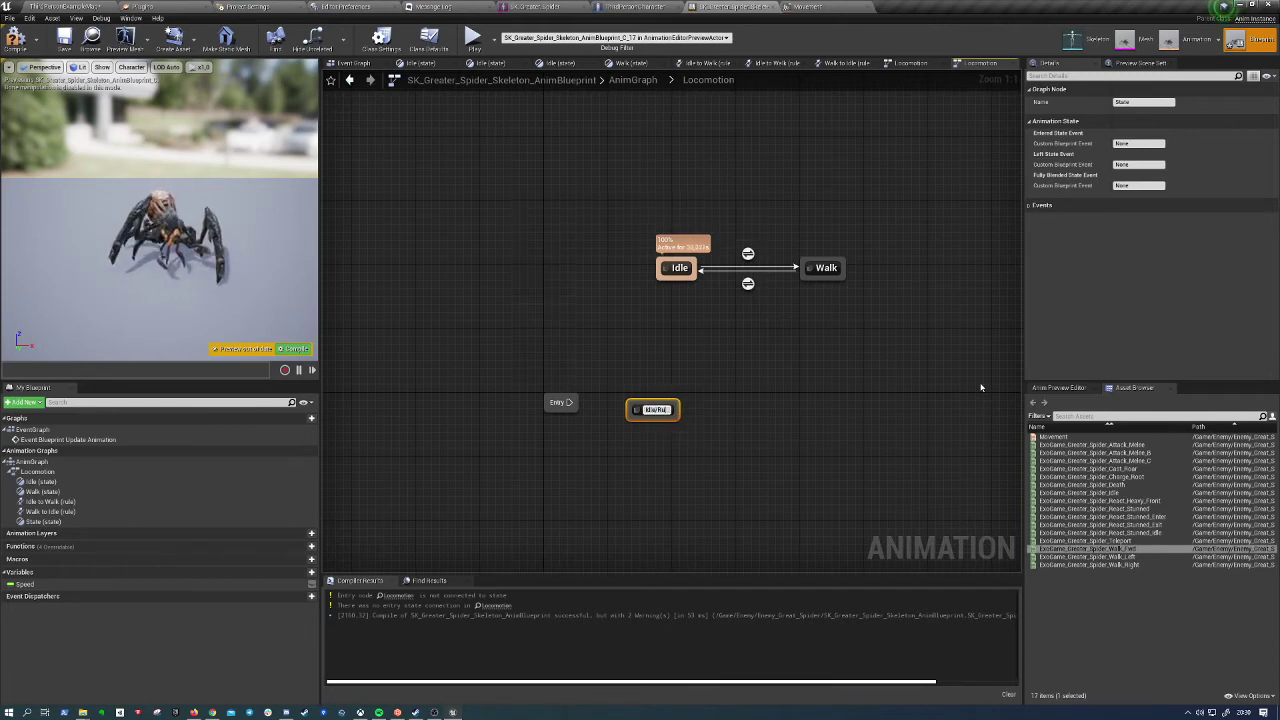
text(n)
key(Return)
Wire Entry to the Idle/Run state and open the state's graph
right_click(662, 411)
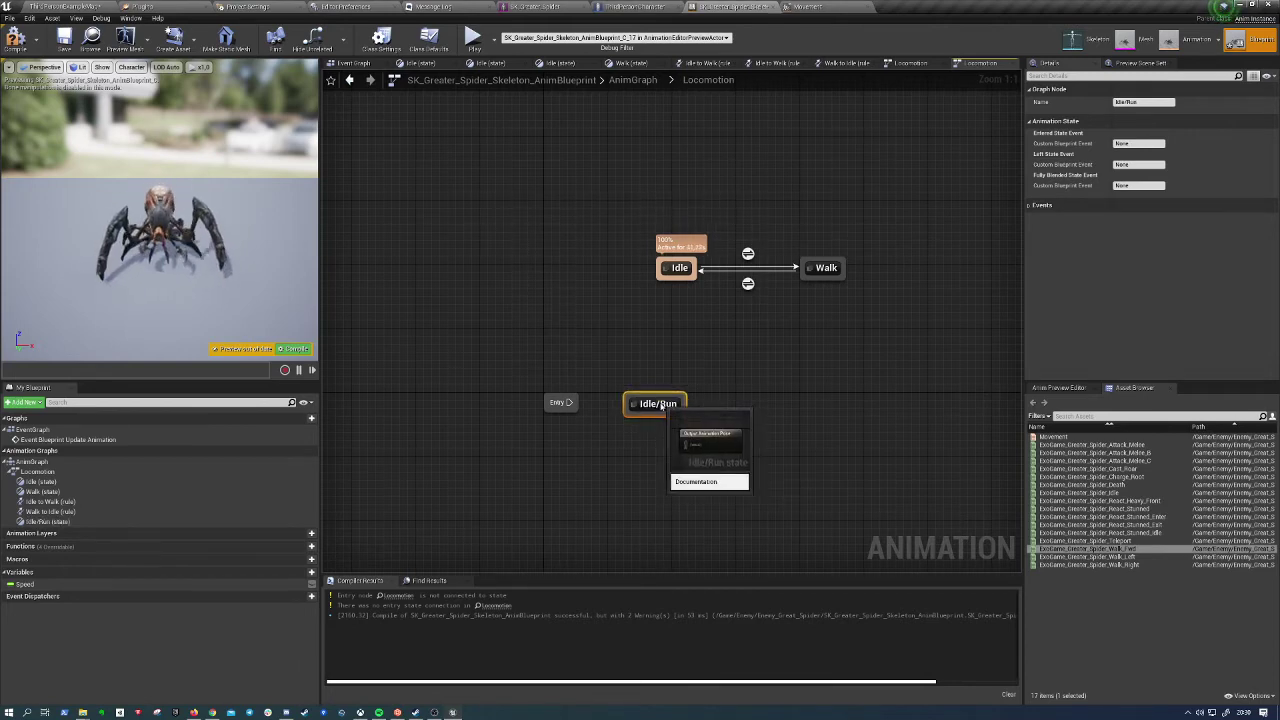
click(623, 371)
click(653, 383)
drag(569, 403, 652, 405)
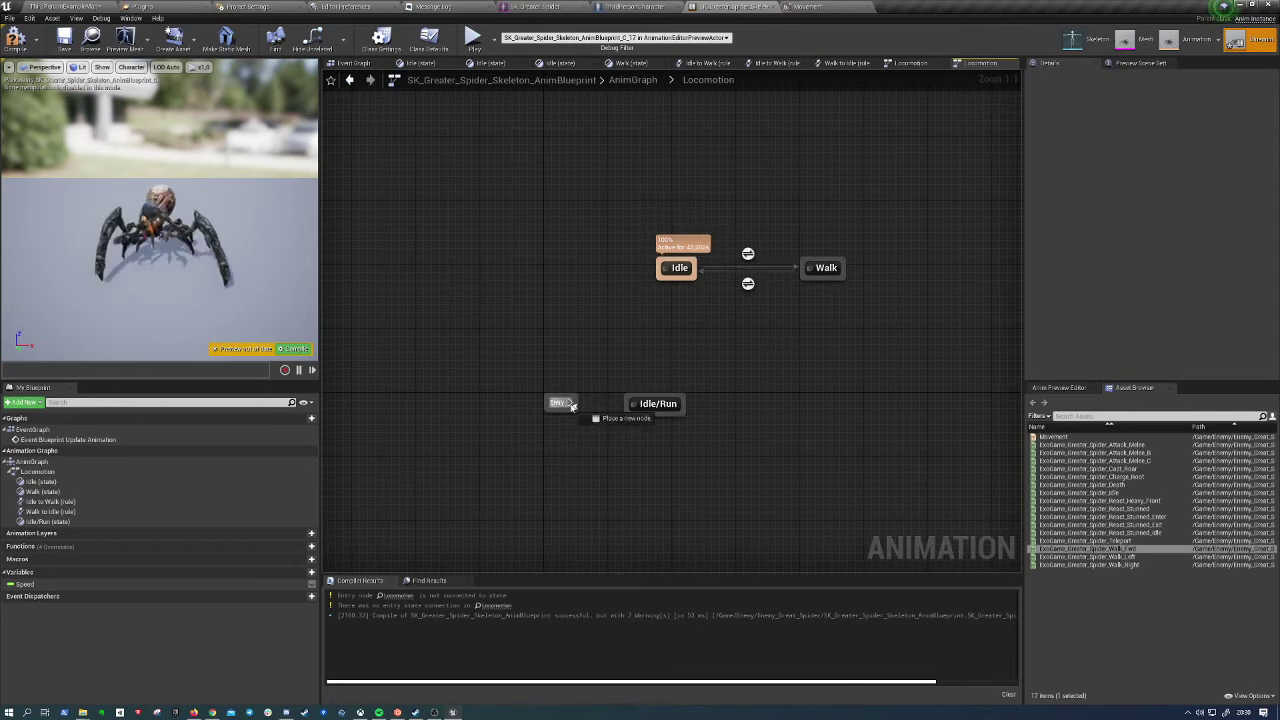
double_click(655, 403)
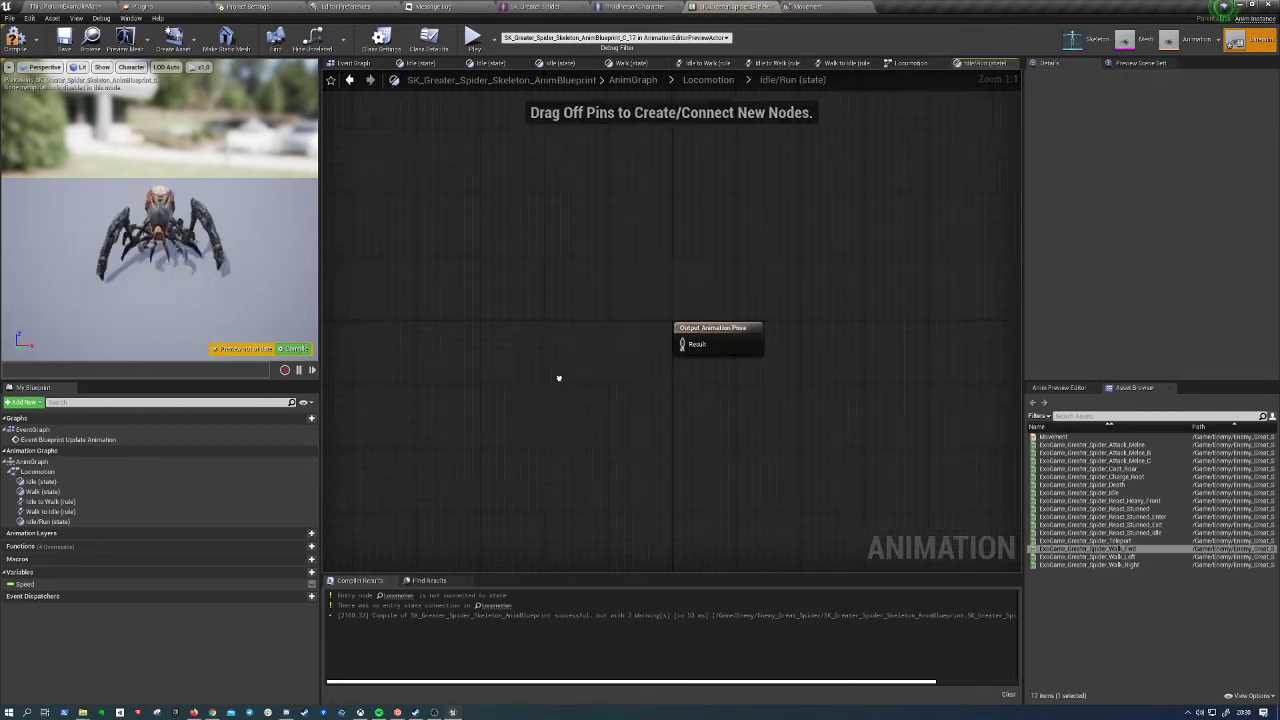
Feed the Speed variable into a Movement blend space node driving Output Animation Pose
right_drag(559, 378, 618, 370)
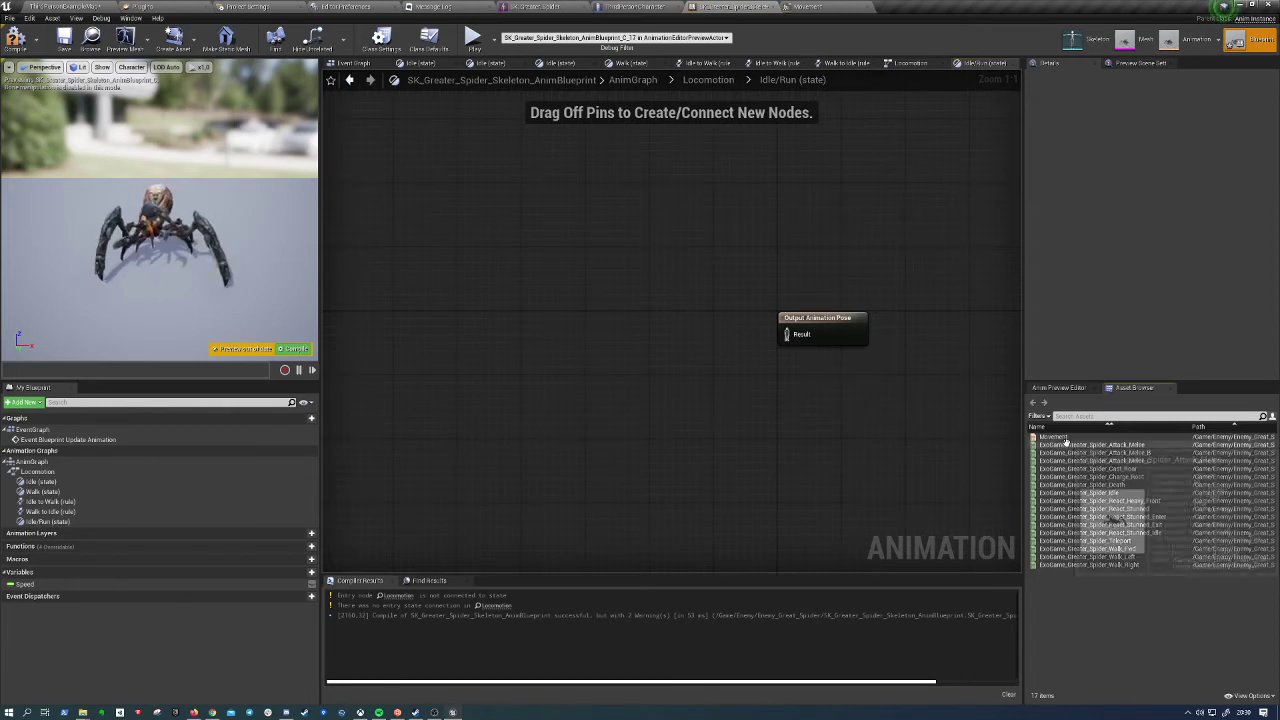
mouse_move(1066, 436)
mouse_down()
mouse_move(740, 468)
mouse_move(607, 316)
mouse_move(693, 309)
mouse_move(787, 334)
mouse_up()
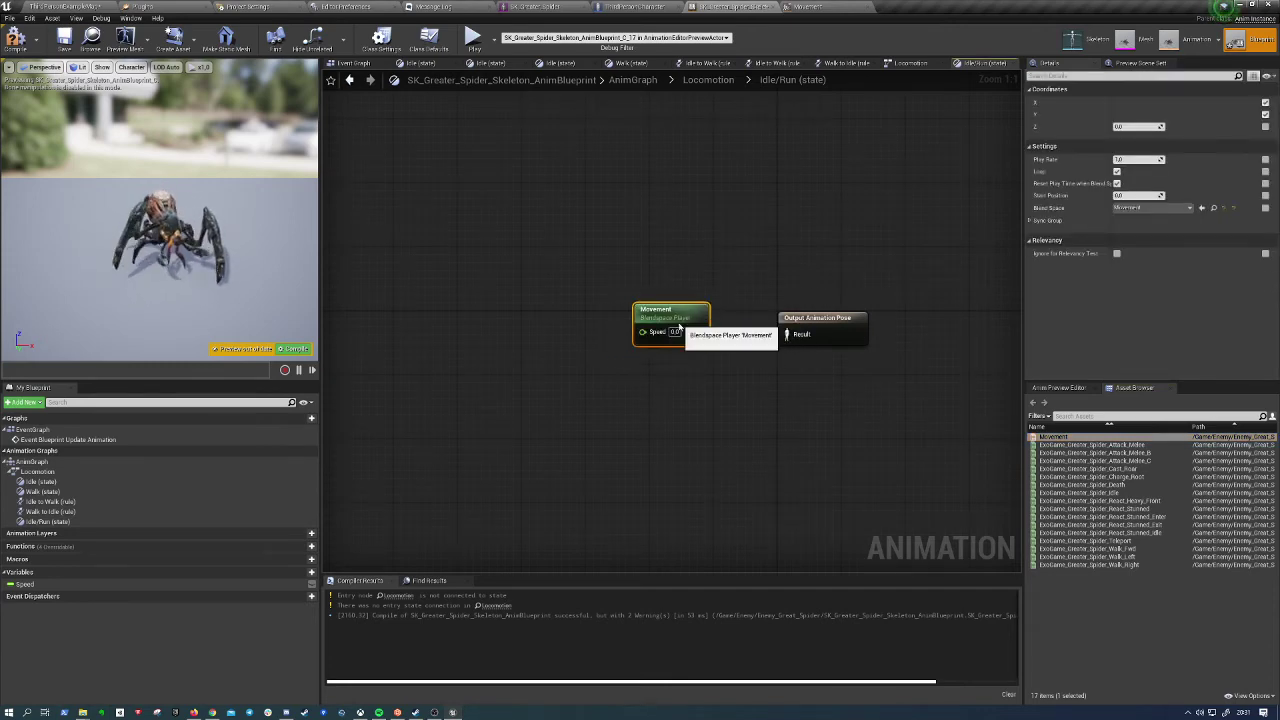
drag(665, 316, 682, 316)
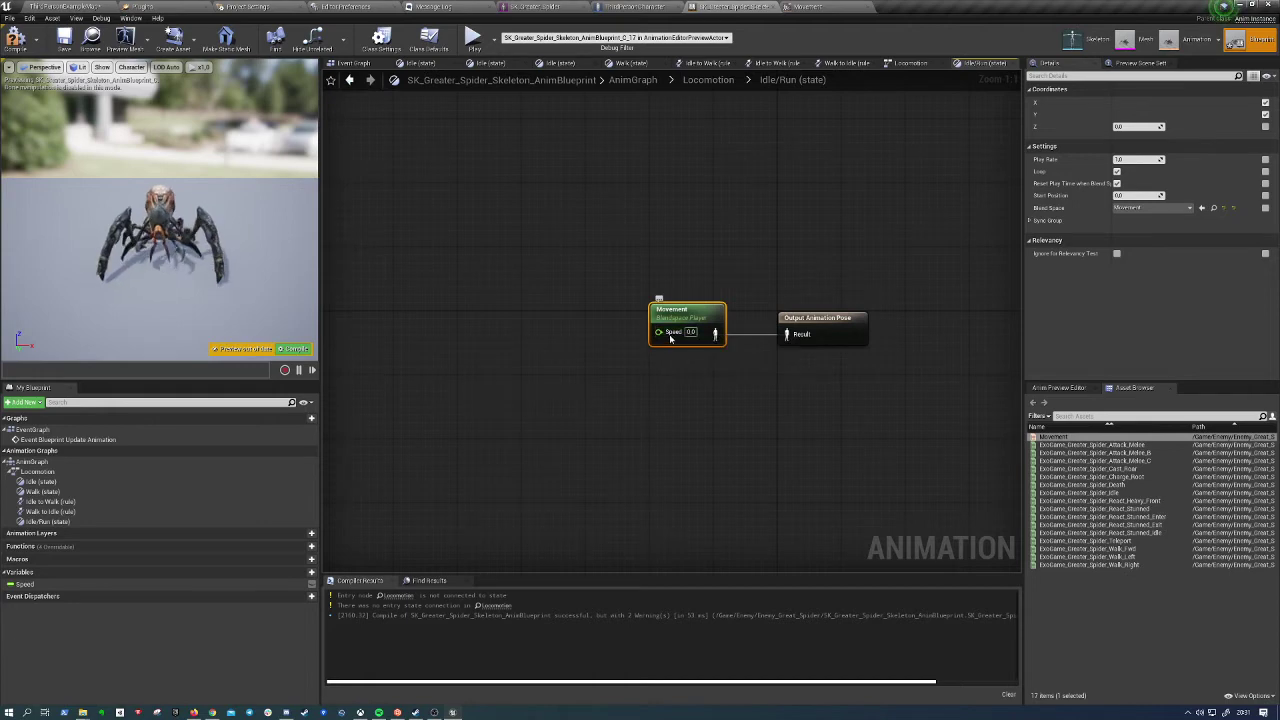
click(806, 7)
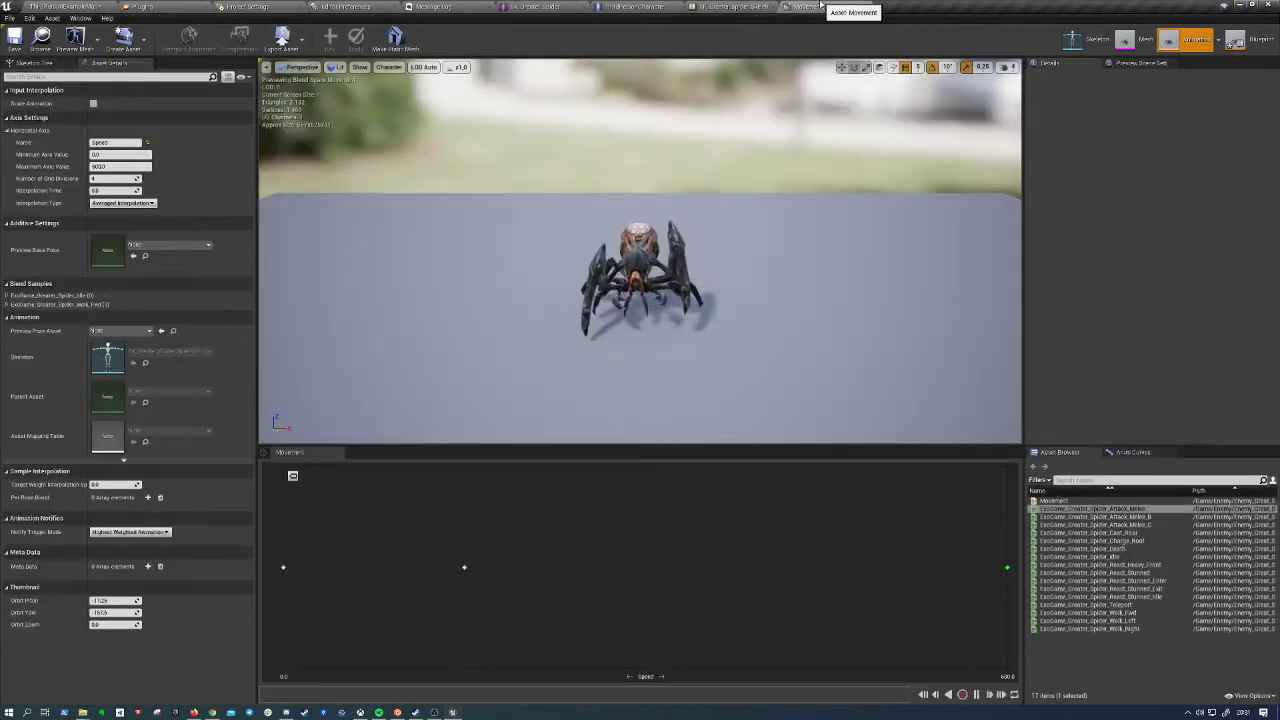
click(748, 7)
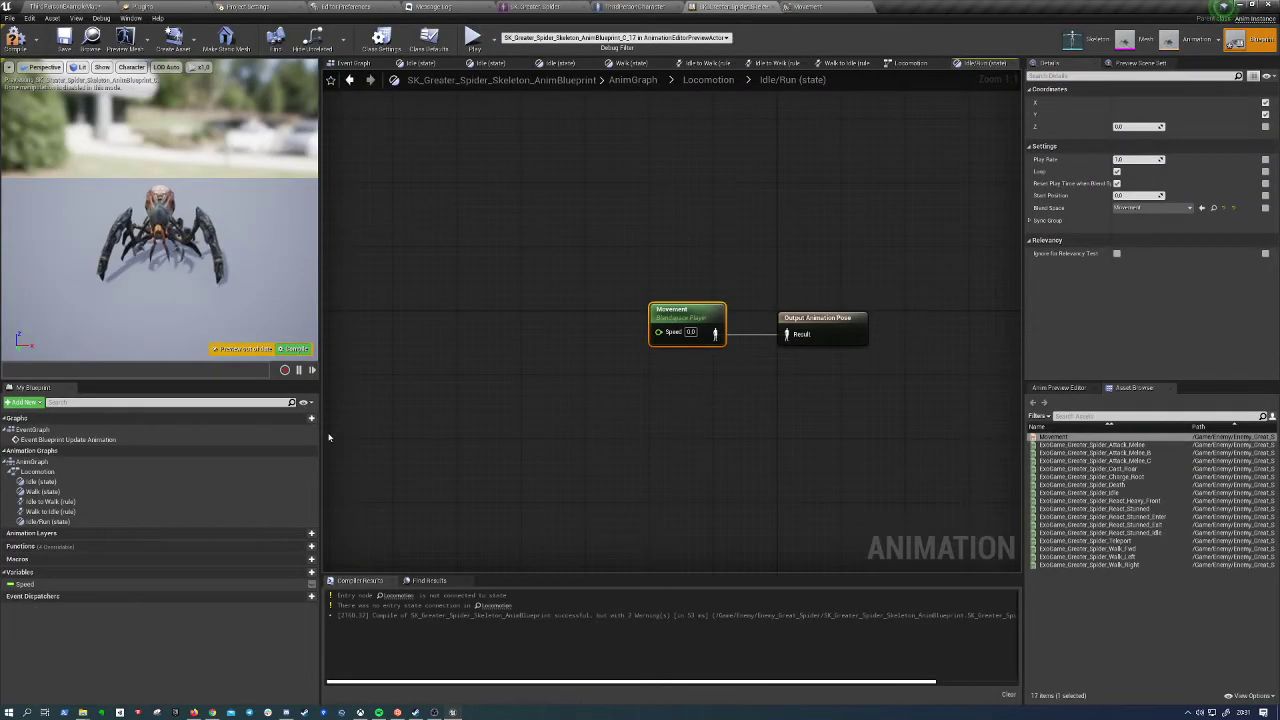
mouse_move(24, 584)
mouse_down()
mouse_move(568, 316)
mouse_move(658, 331)
mouse_up()
Compile the animation blueprint and run a quick play test of the spider
click(15, 37)
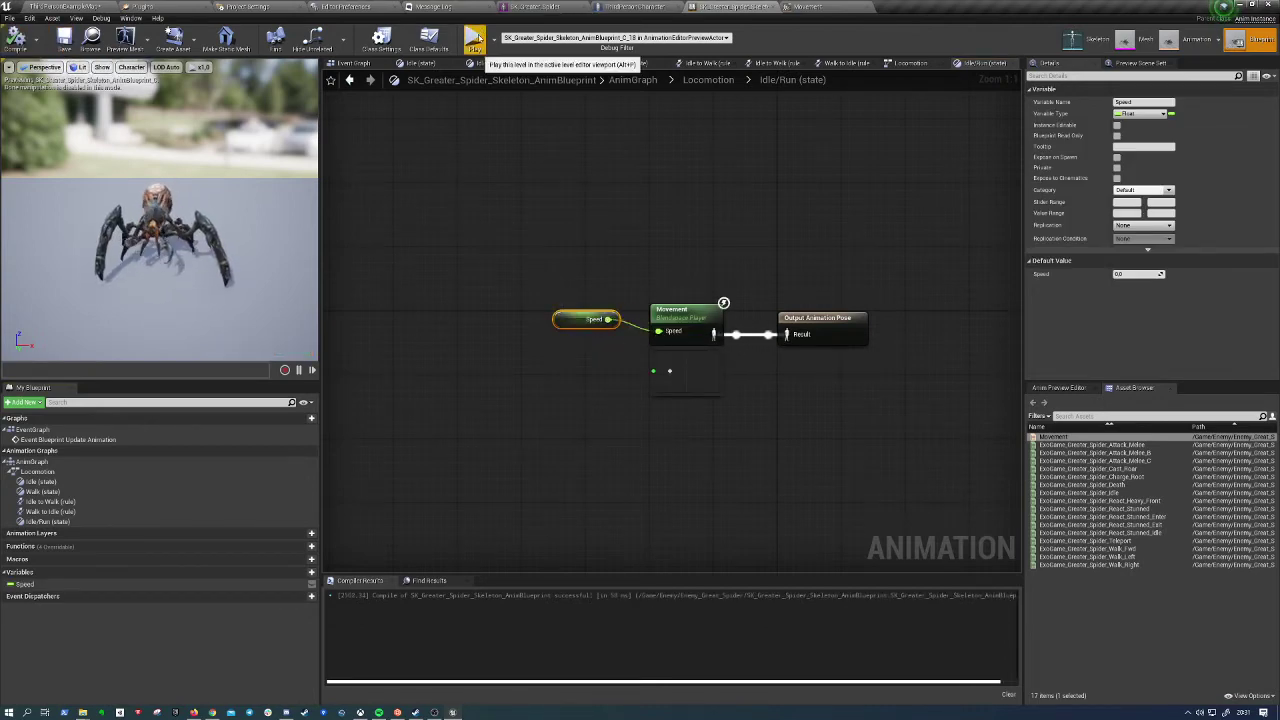
click(476, 38)
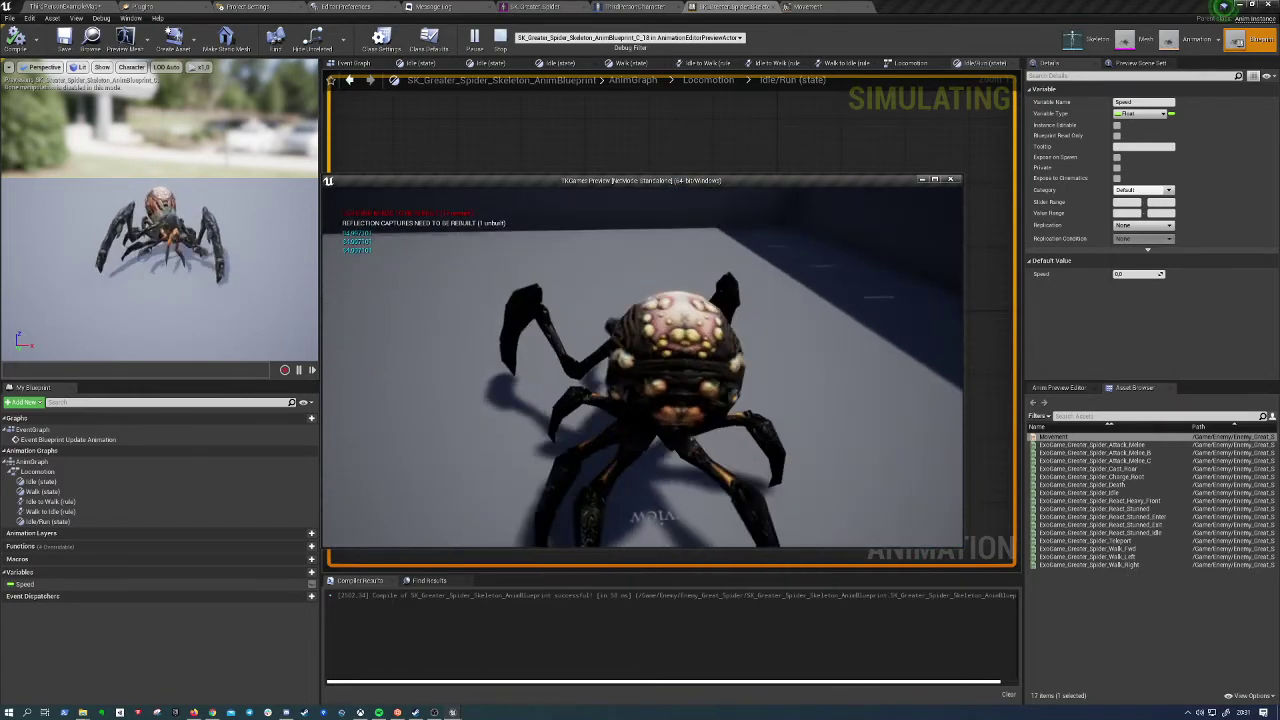
key(Escape)
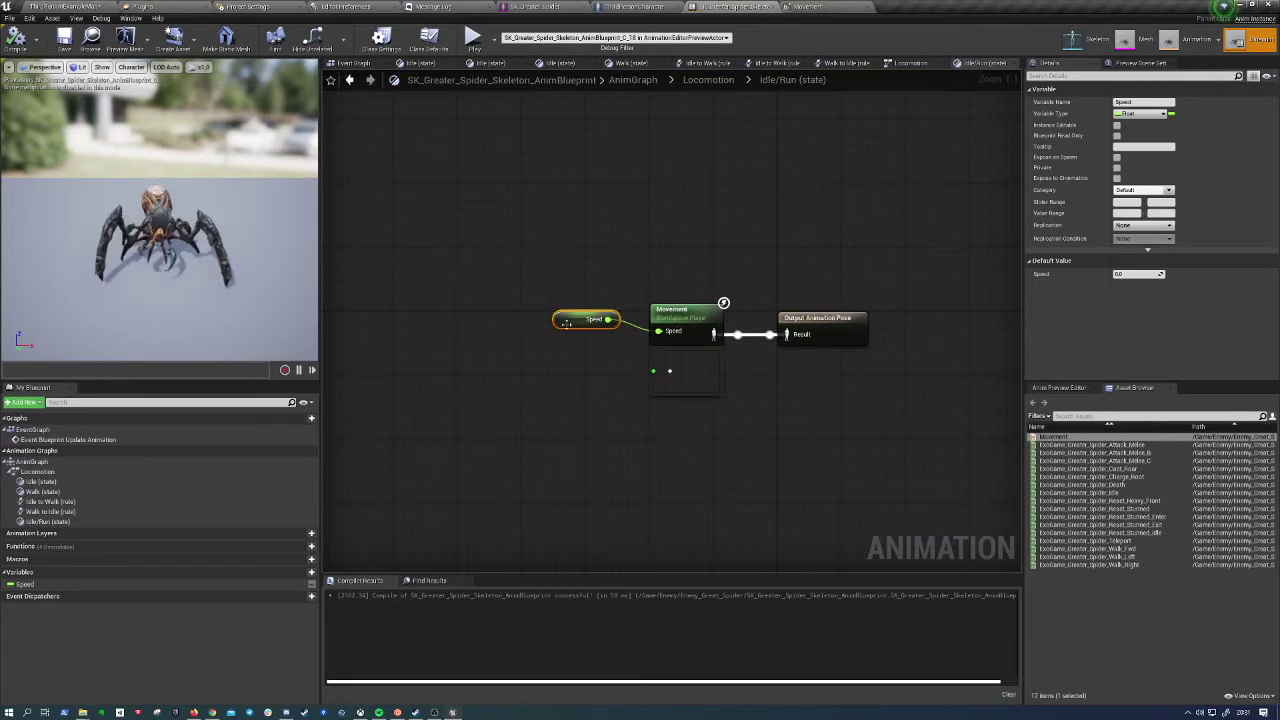
click(353, 64)
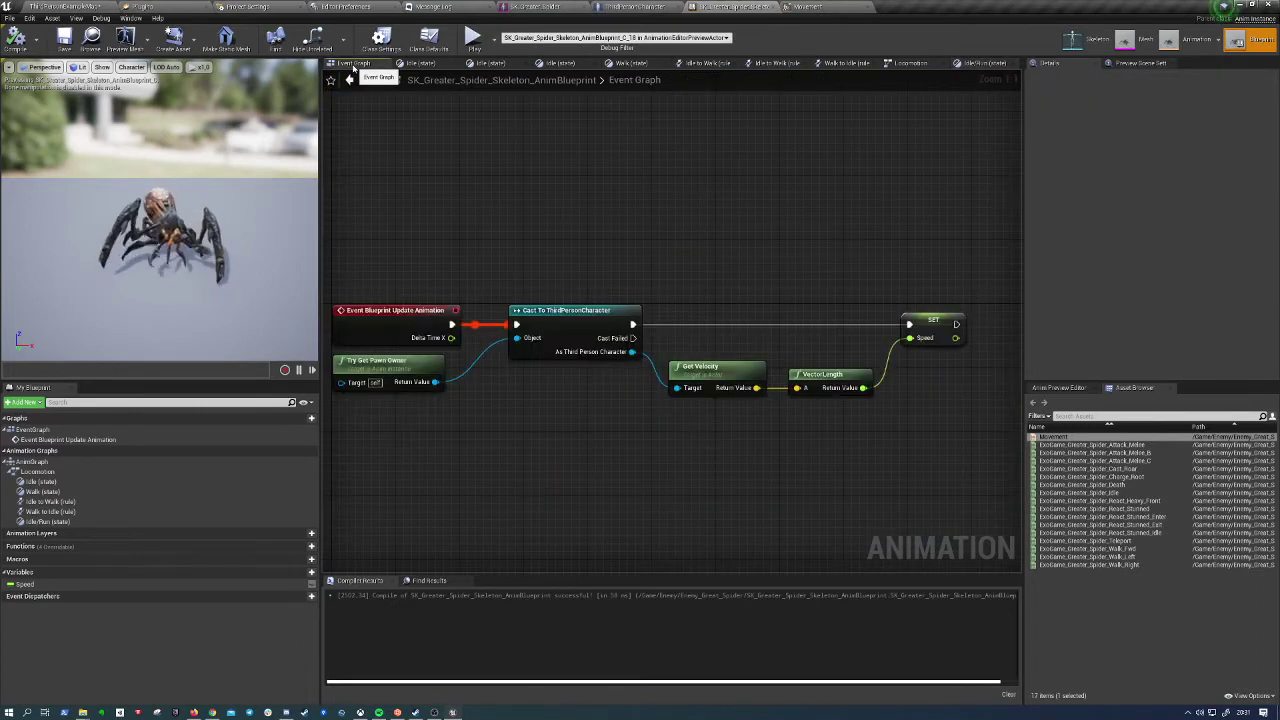
mouse_move(561, 281)
right_down()
mouse_move(635, 298)
mouse_move(613, 267)
right_up()
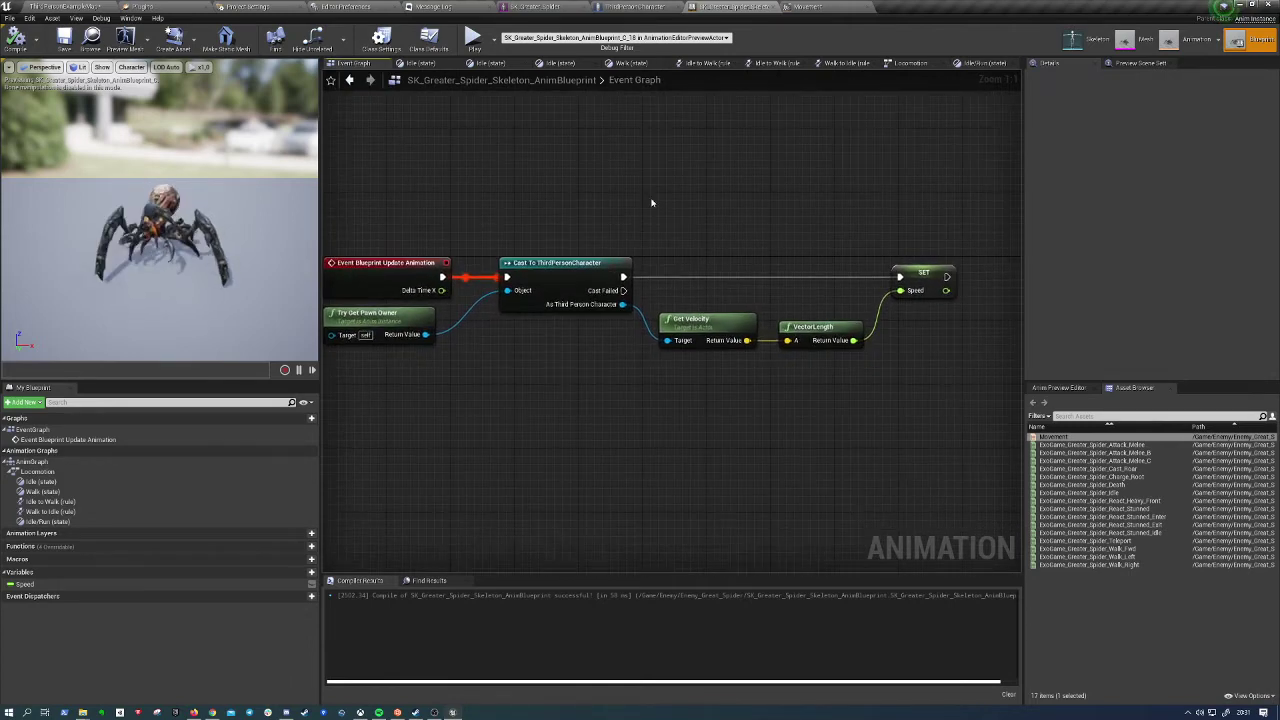
right_click(643, 188)
text(timeline)
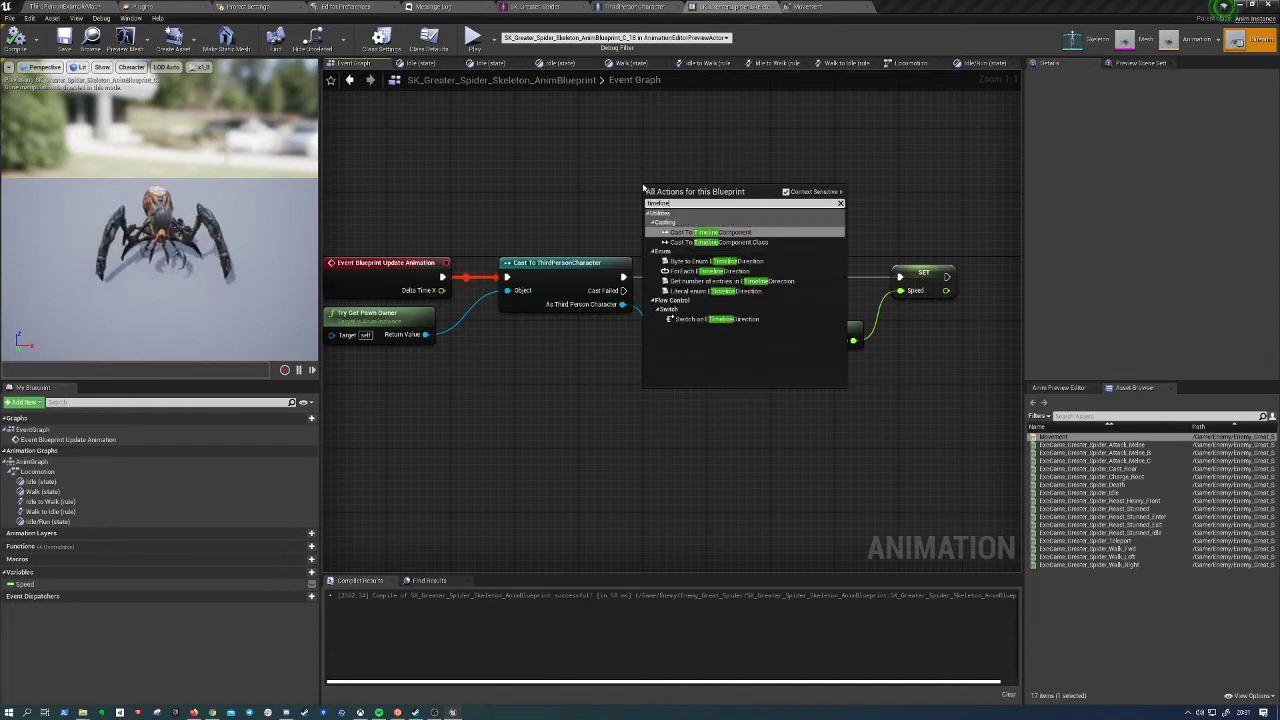
click(591, 181)
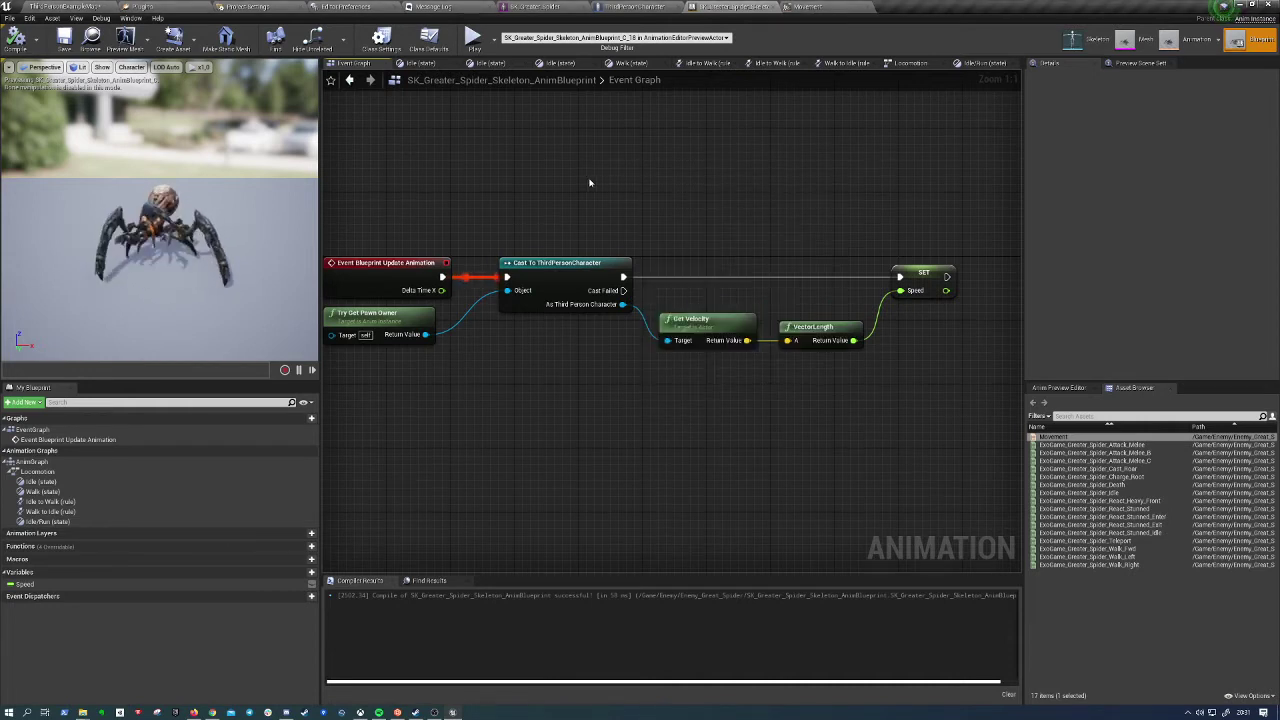
right_drag(597, 183, 621, 181)
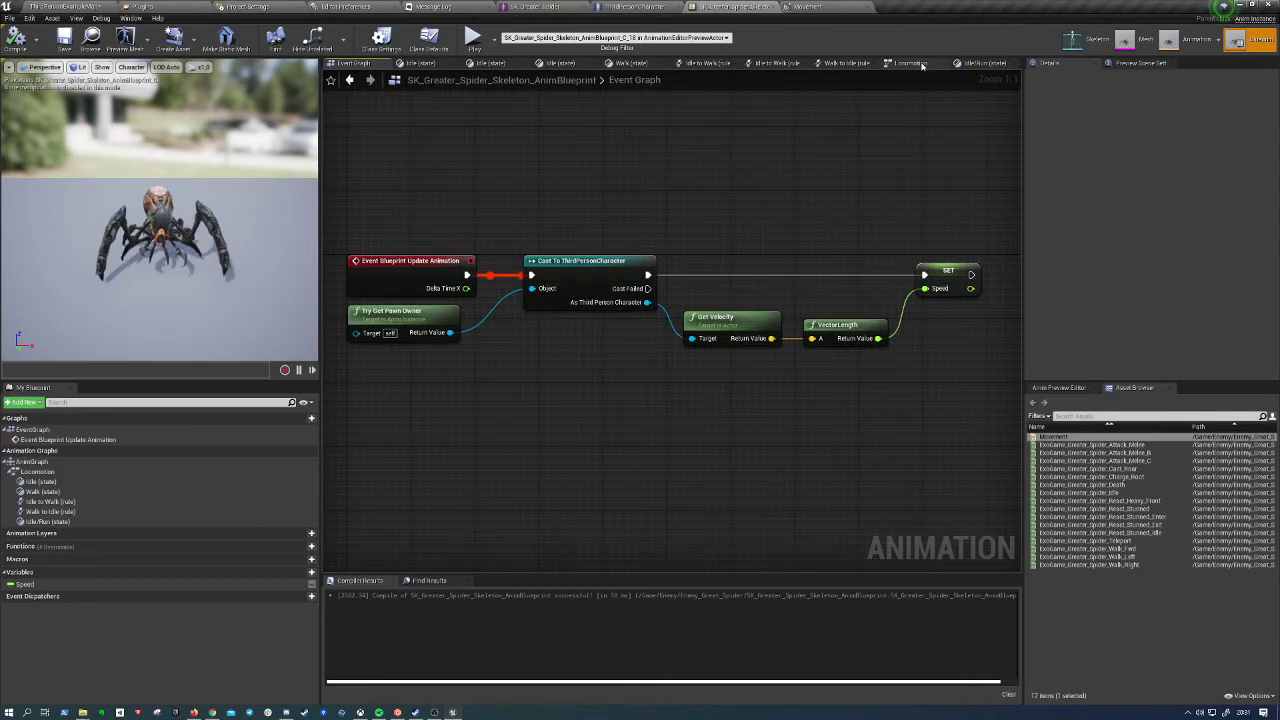
click(983, 63)
right_drag(568, 369, 591, 326)
right_click(591, 327)
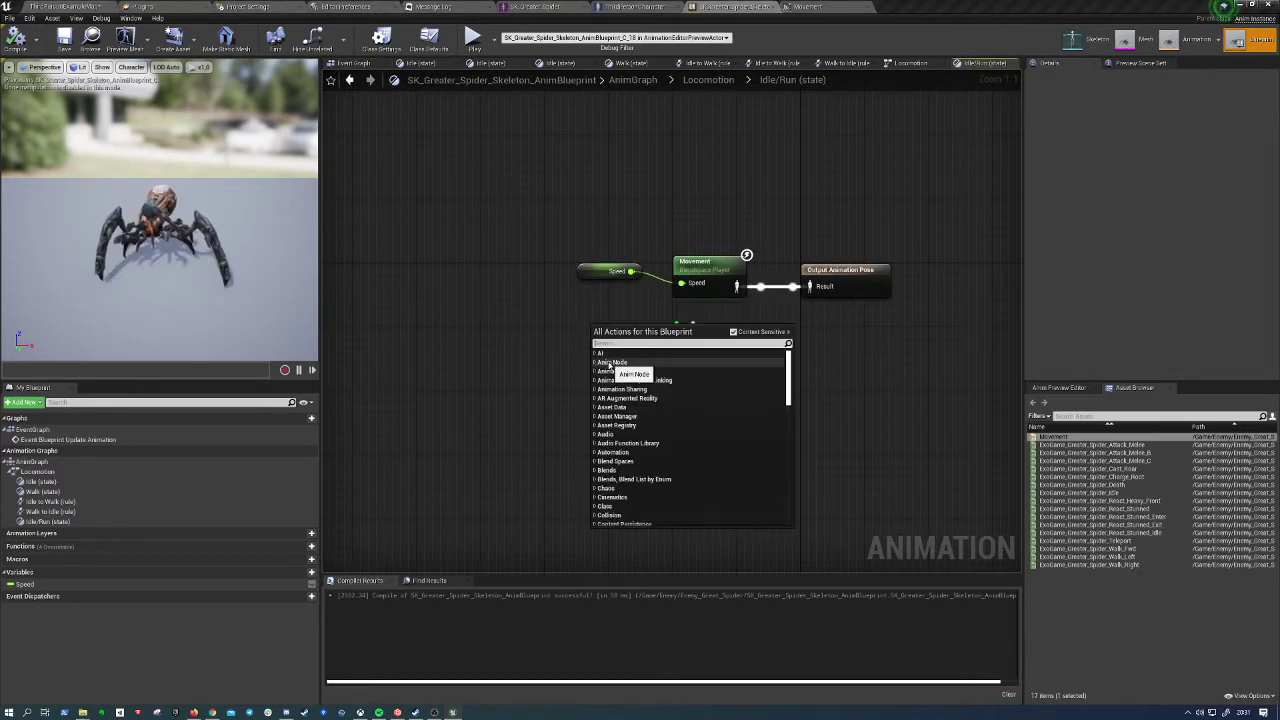
scroll(609, 366, down, 3)
scroll(609, 366, up, 3)
click(544, 357)
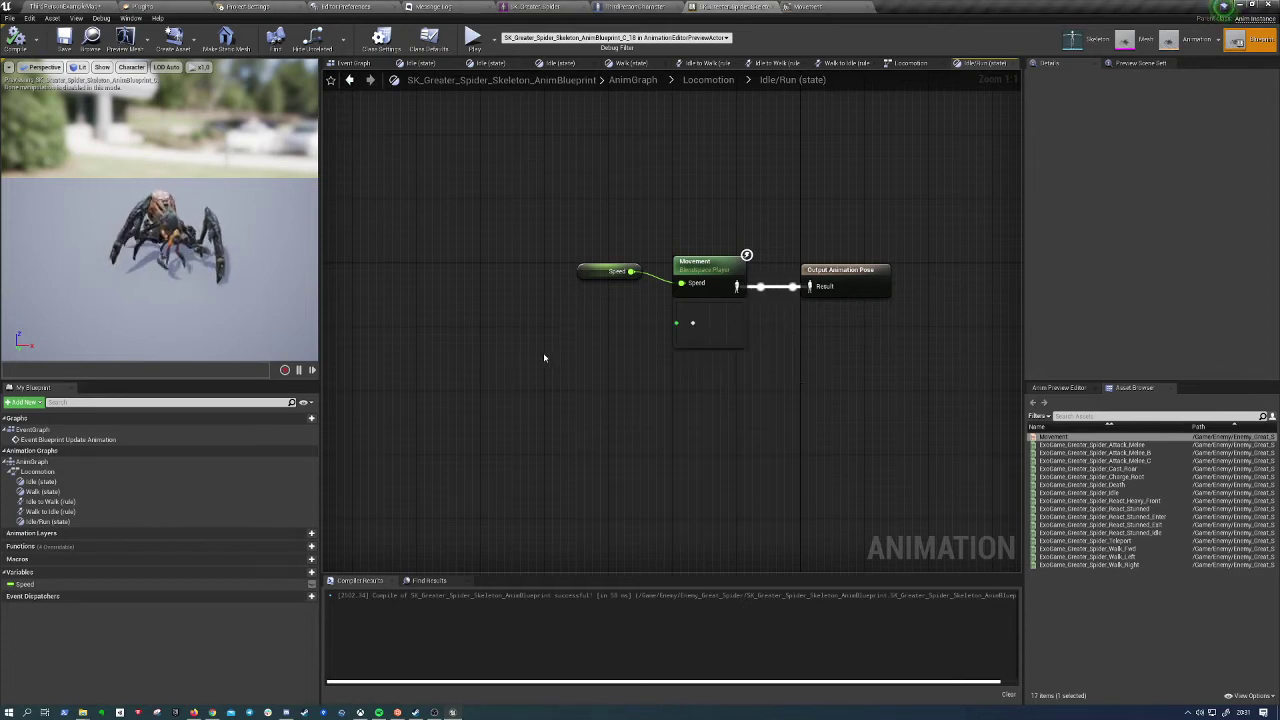
right_click(543, 358)
text(sw)
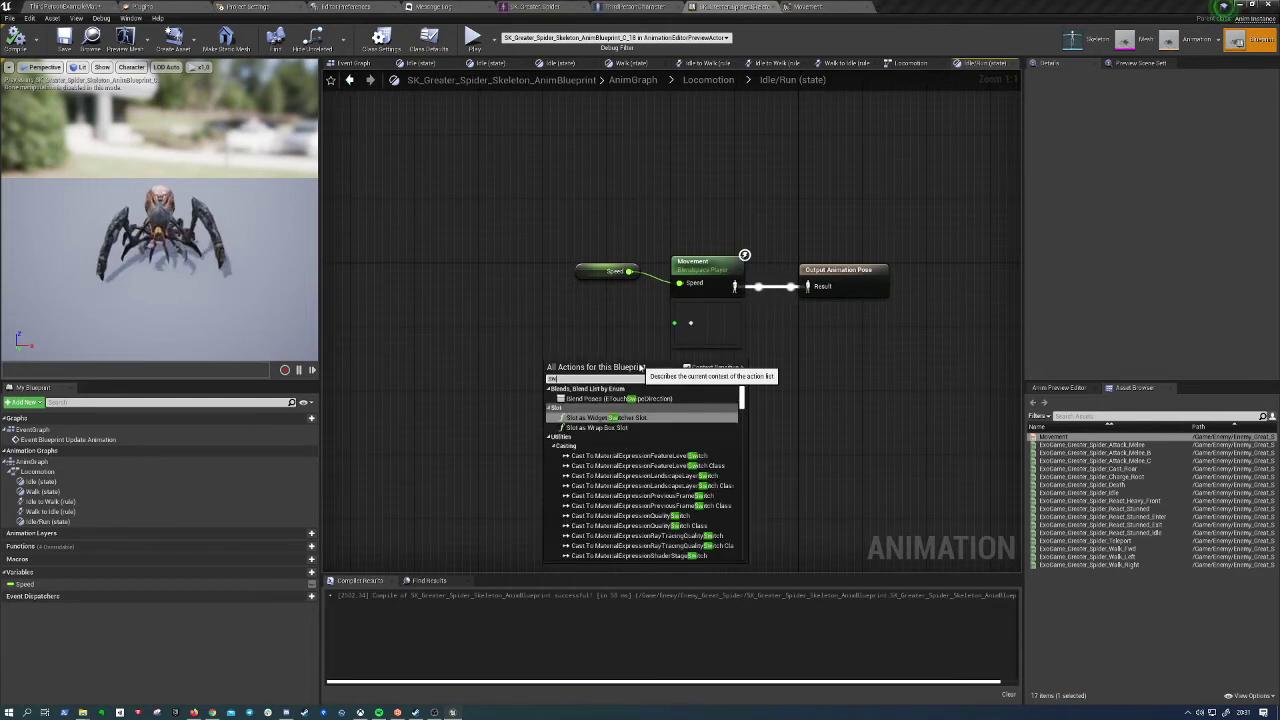
text(itch)
scroll(699, 437, down, 5)
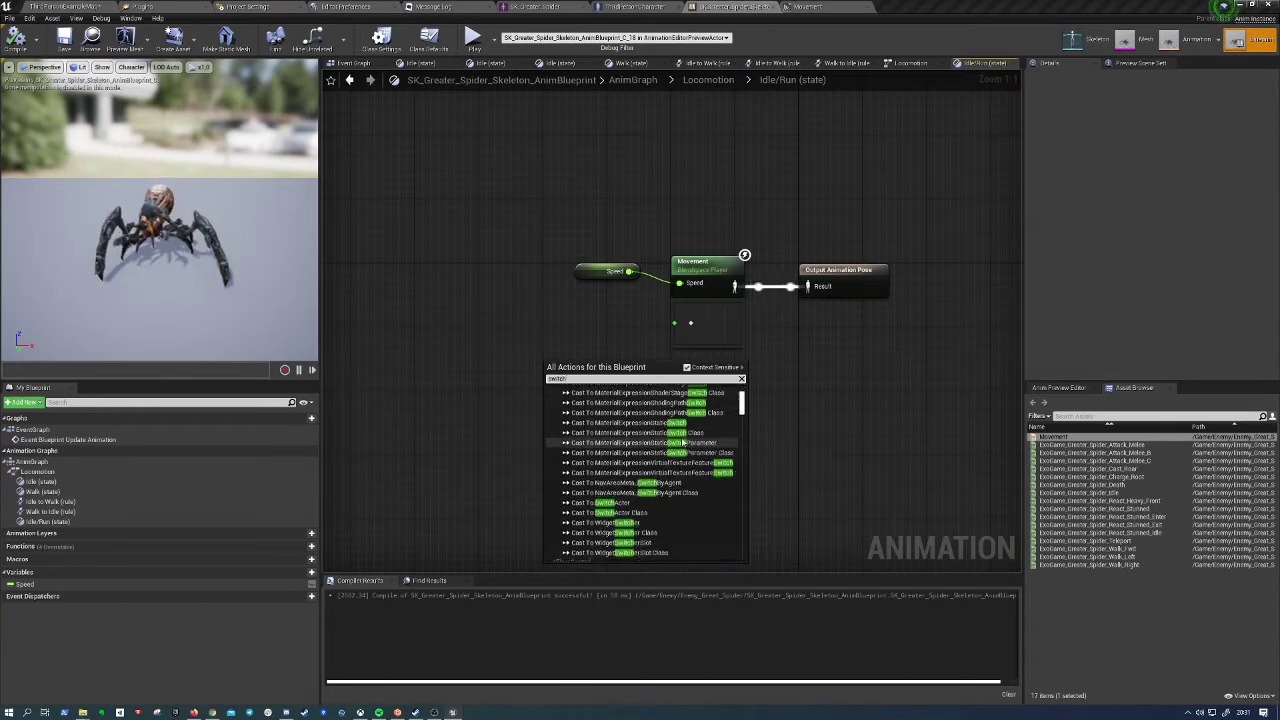
scroll(699, 437, down, 5)
scroll(720, 430, down, 5)
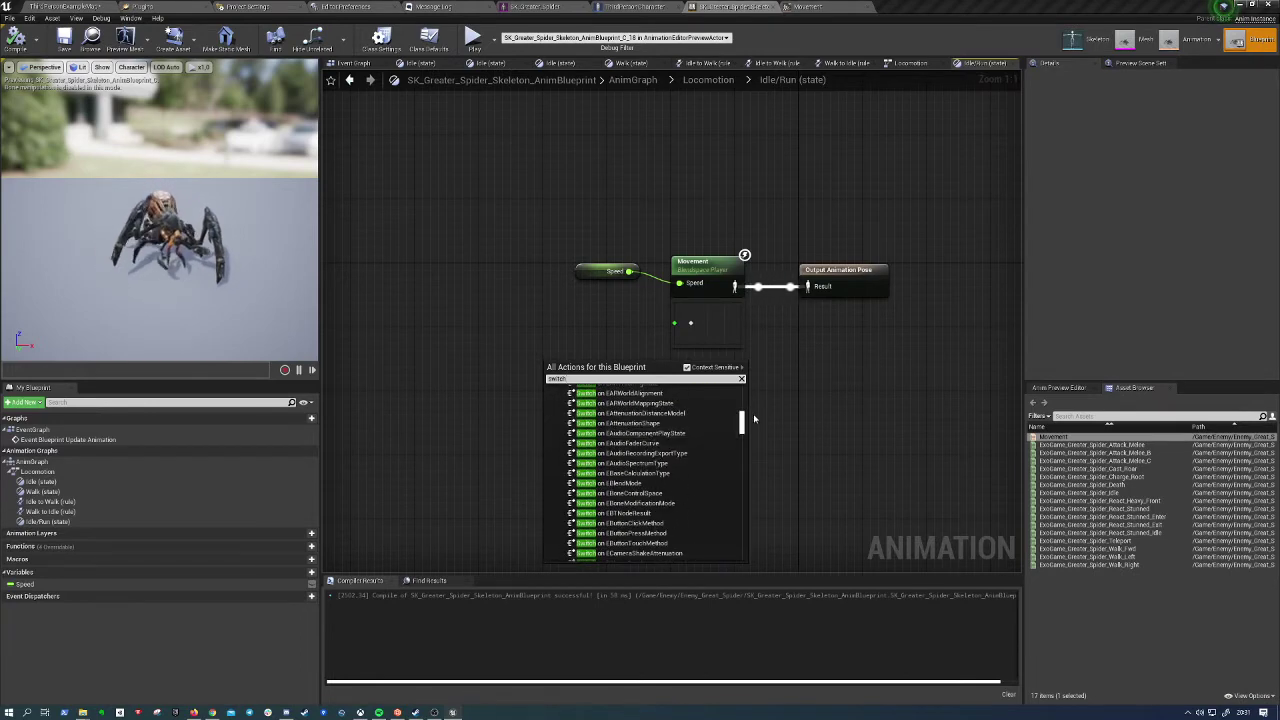
drag(741, 424, 742, 428)
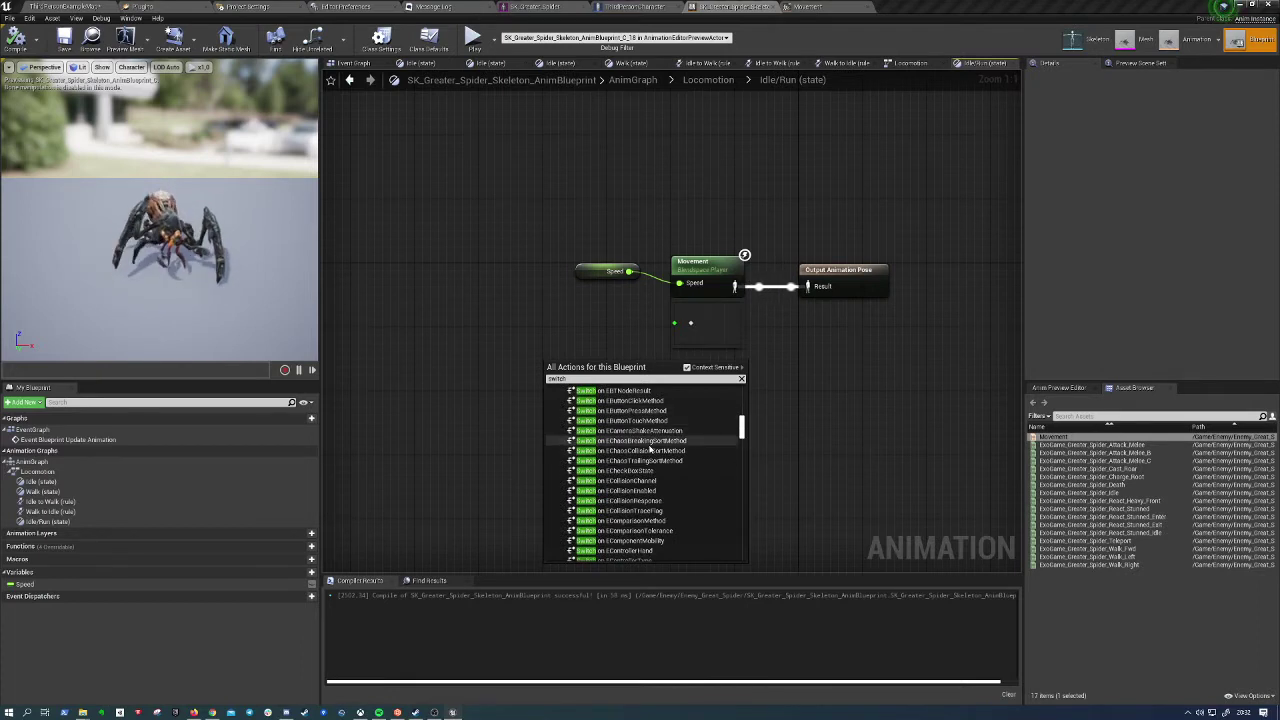
click(566, 344)
right_click(566, 344)
text(branch)
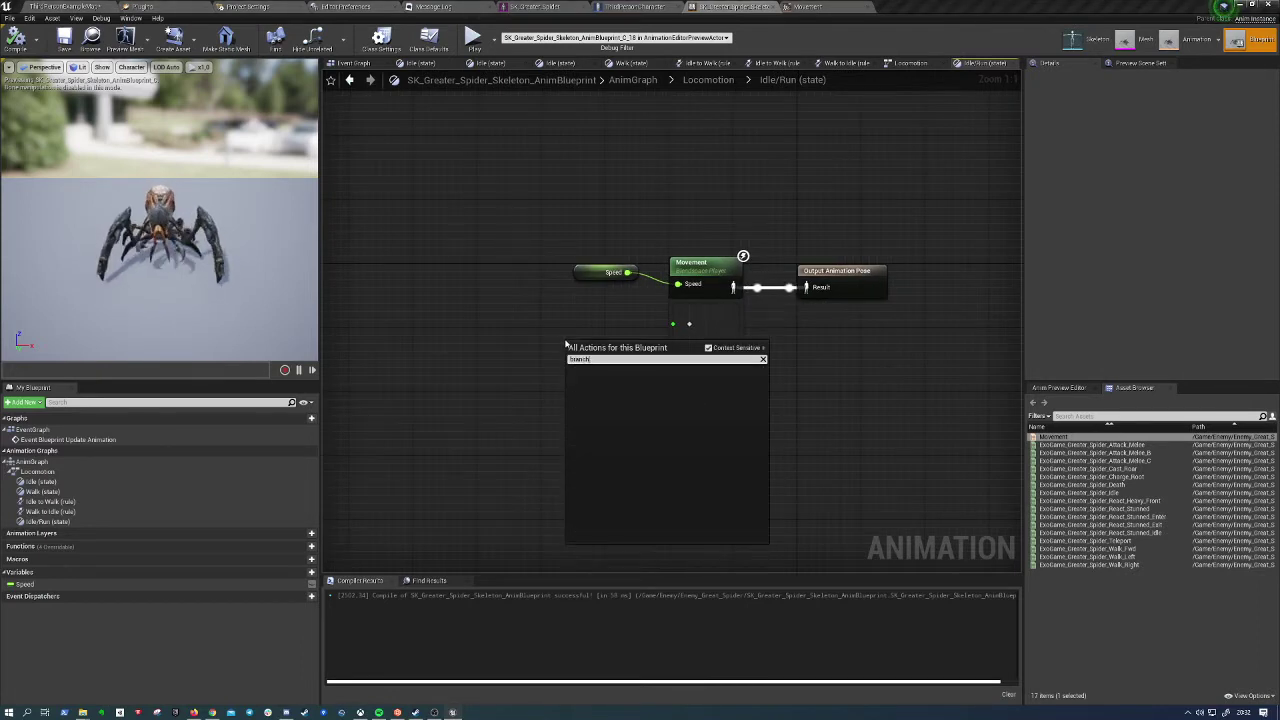
key(BackSpace)
key(BackSpace)
key(BackSpace)
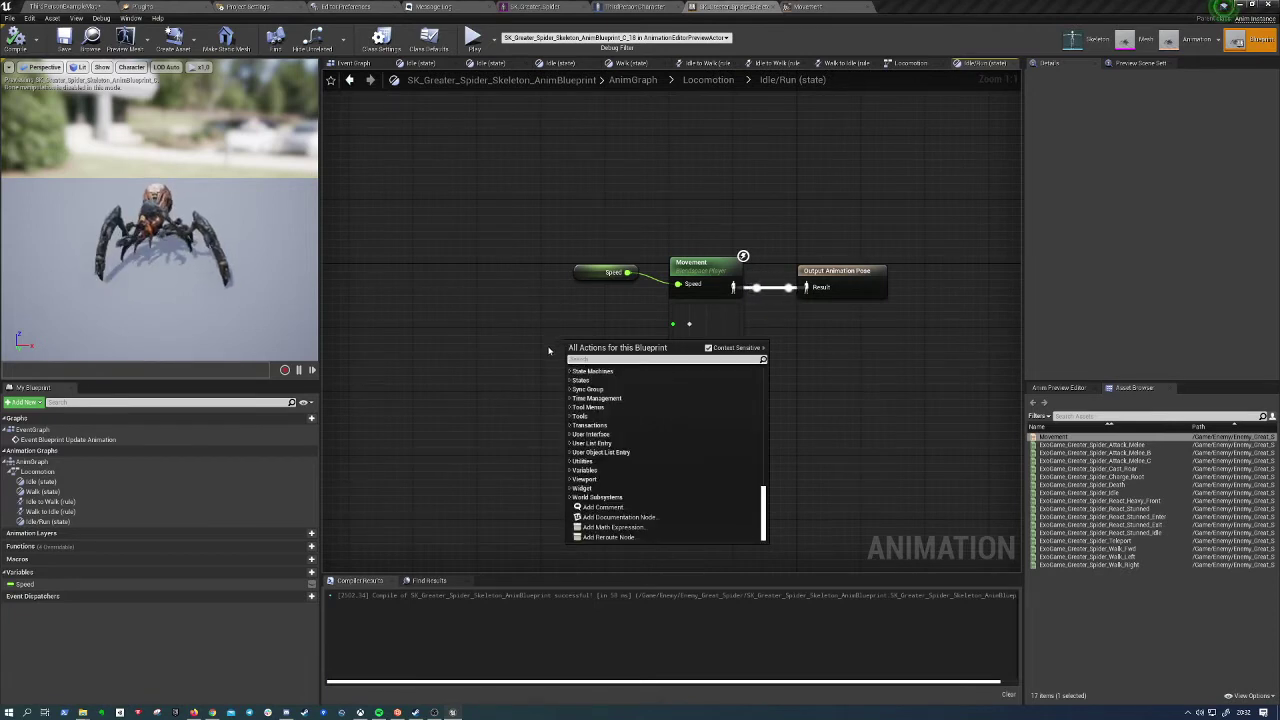
click(548, 343)
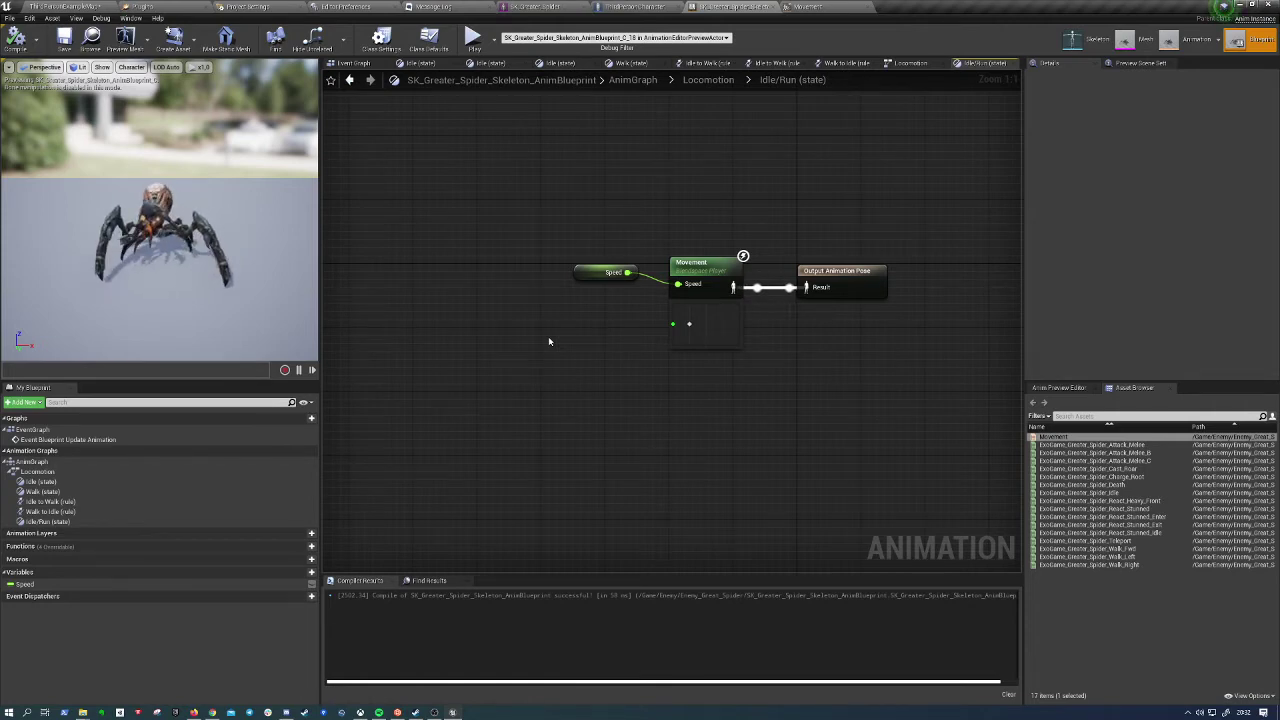
right_click(565, 421)
key(Escape)
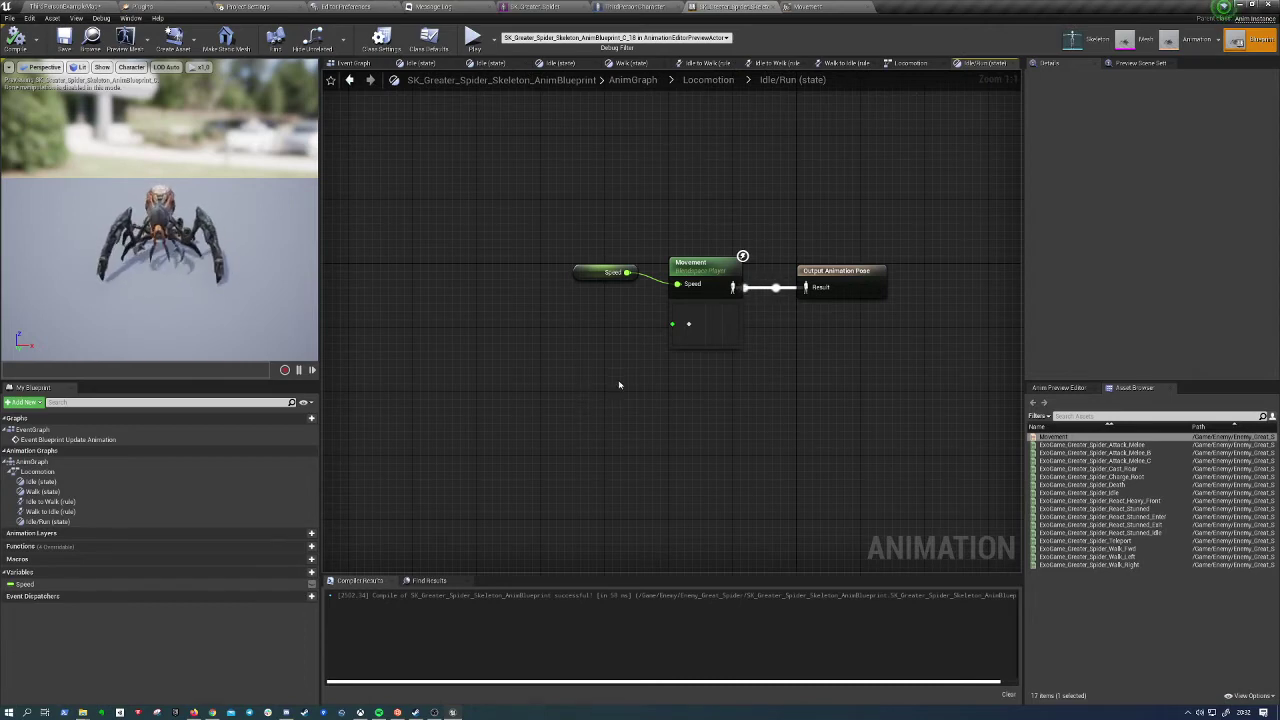
right_click(619, 385)
text(switch)
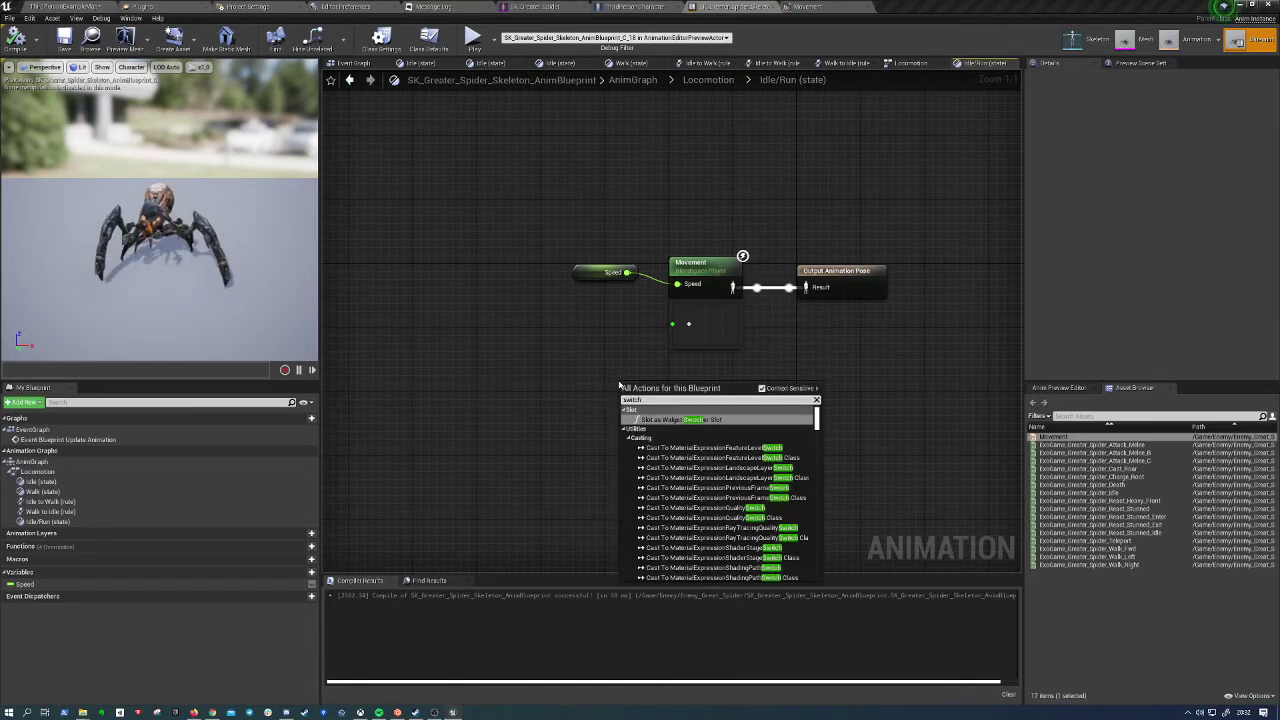
scroll(700, 448, down, 5)
scroll(700, 448, down, 3)
click(700, 451)
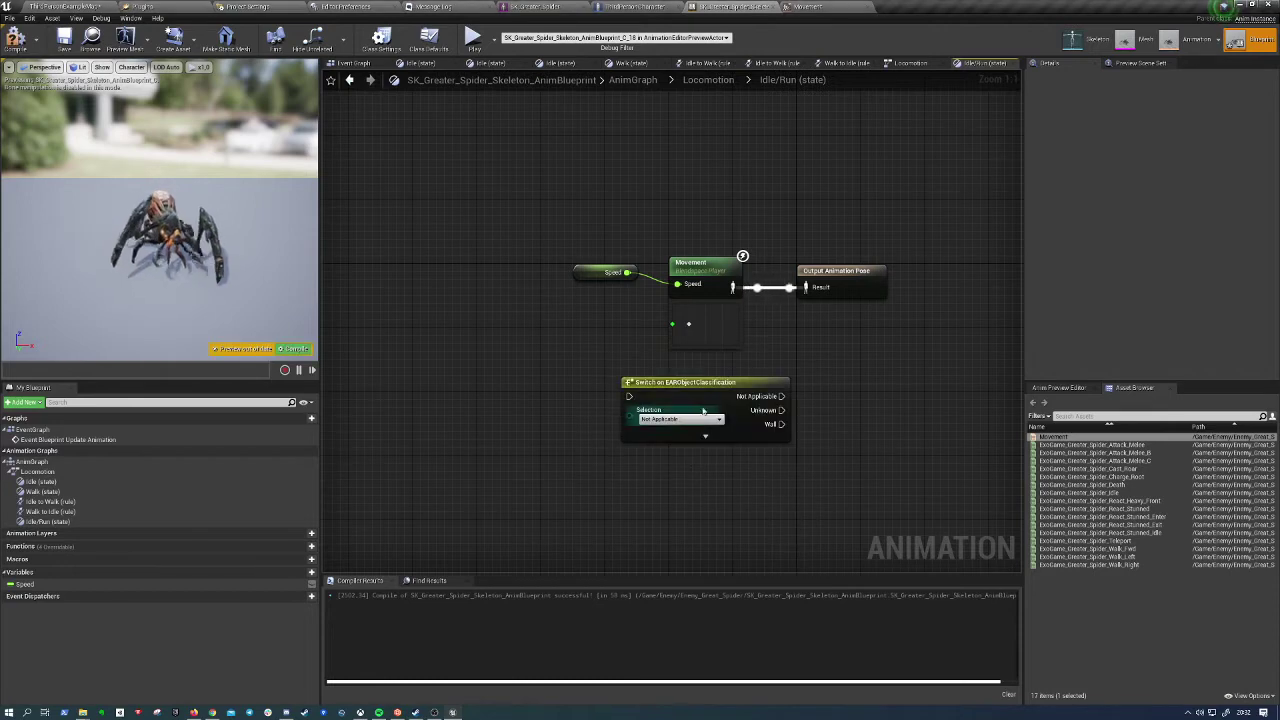
drag(781, 396, 796, 400)
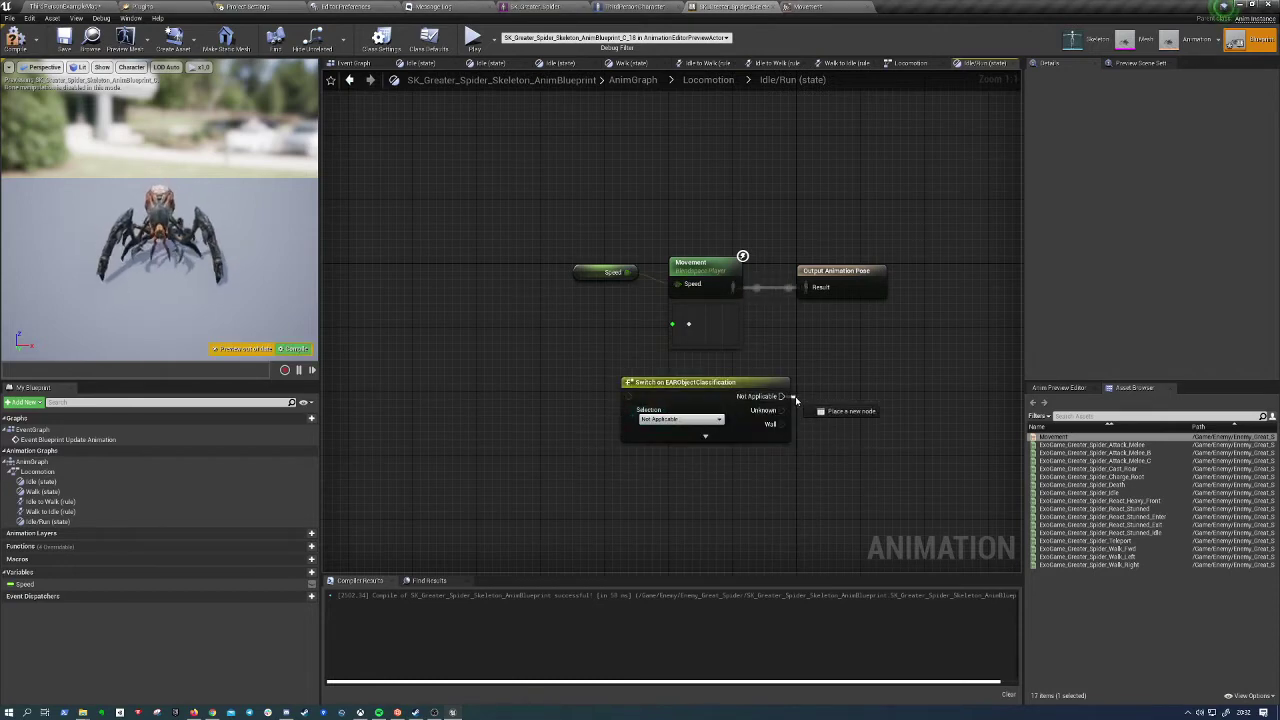
right_drag(796, 400, 719, 349)
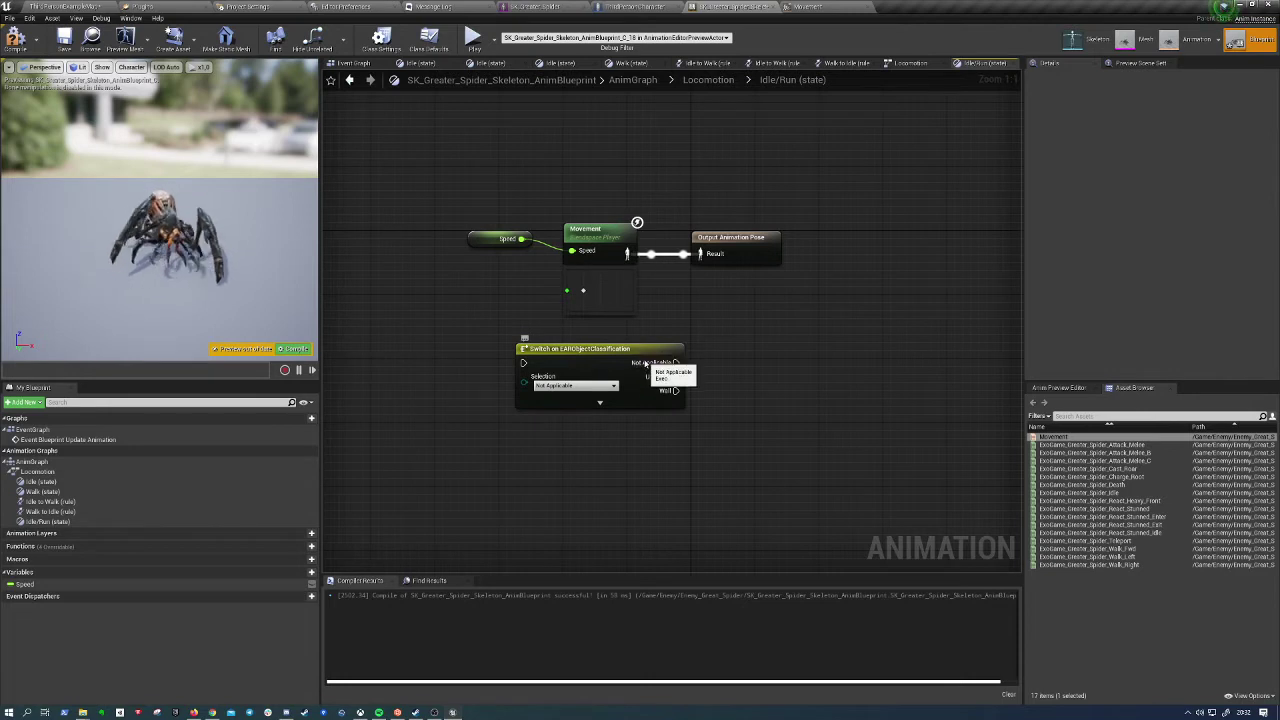
drag(600, 349, 591, 349)
drag(732, 342, 580, 427)
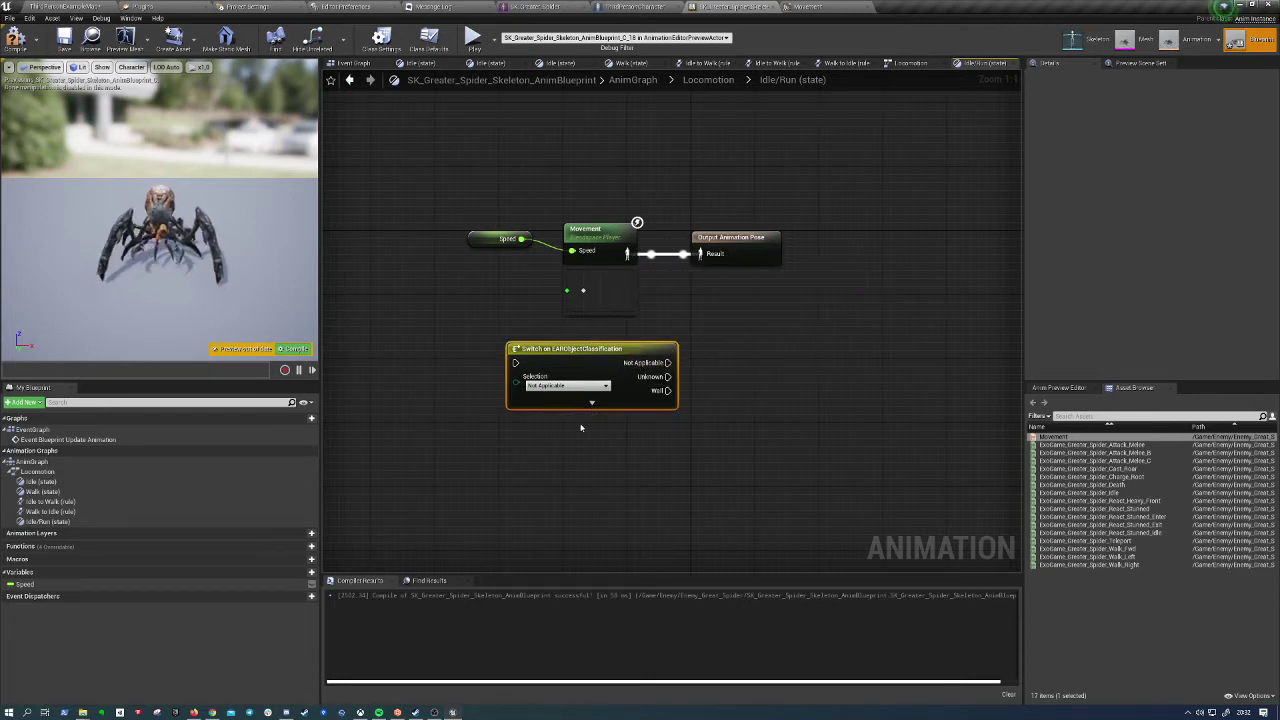
key(Delete)
right_click(558, 405)
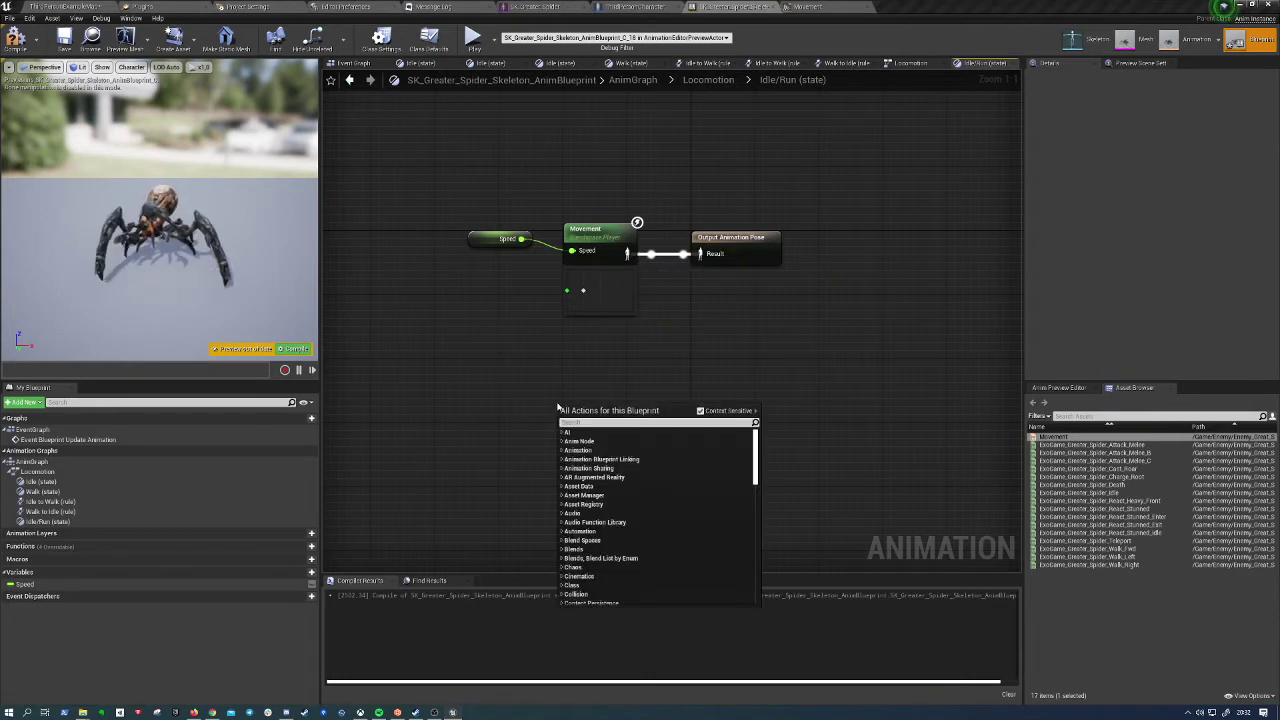
text(select)
key(Return)
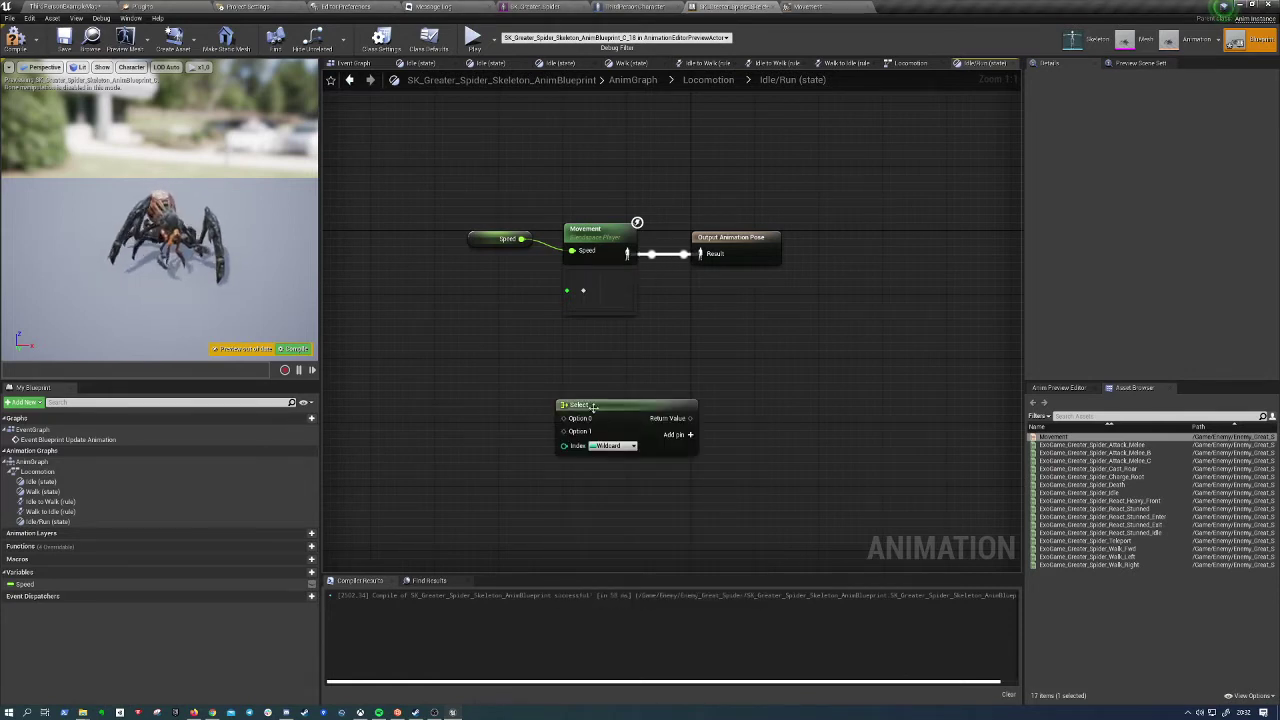
mouse_move(572, 404)
mouse_down()
mouse_move(564, 364)
mouse_move(509, 456)
mouse_move(523, 427)
mouse_up()
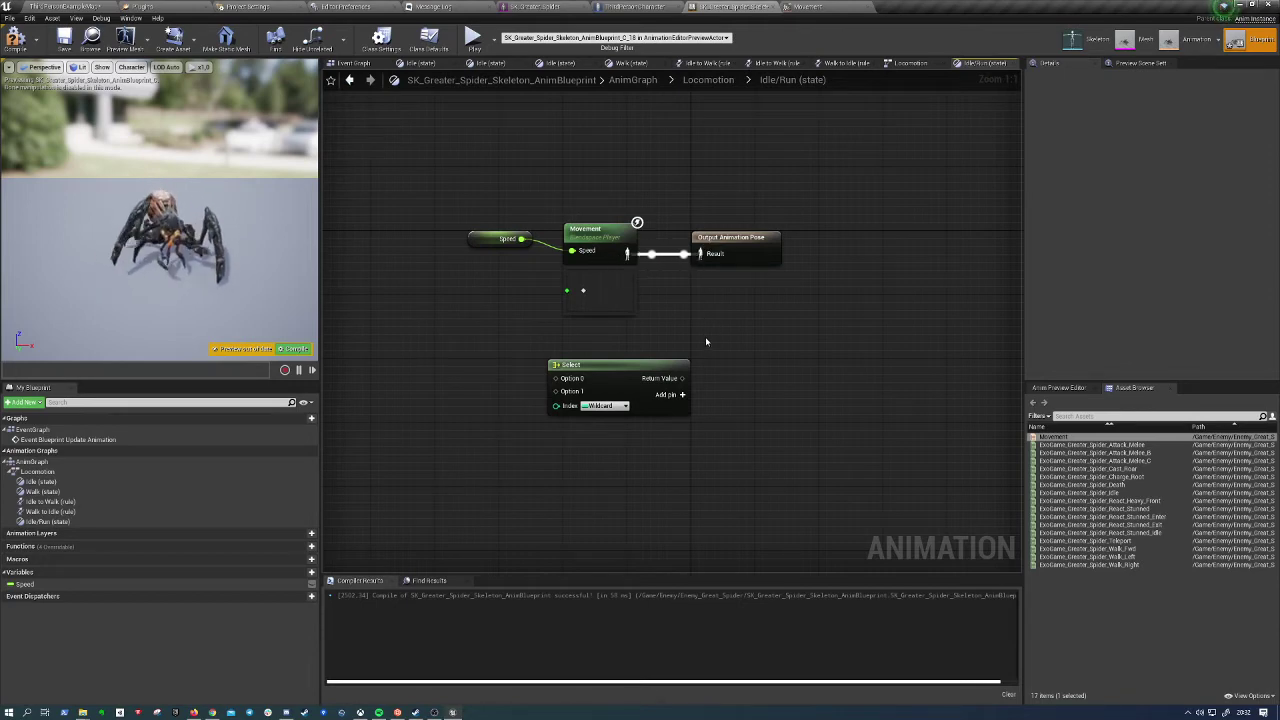
click(584, 368)
key(Delete)
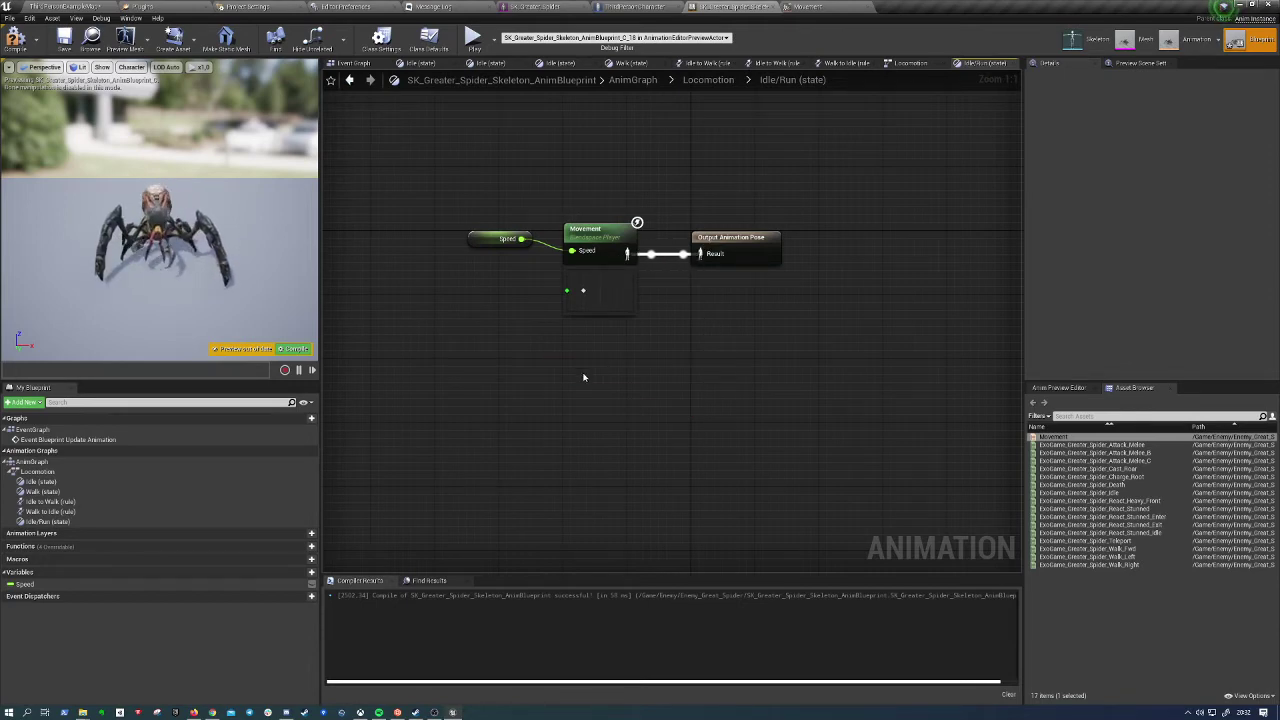
right_drag(584, 377, 581, 377)
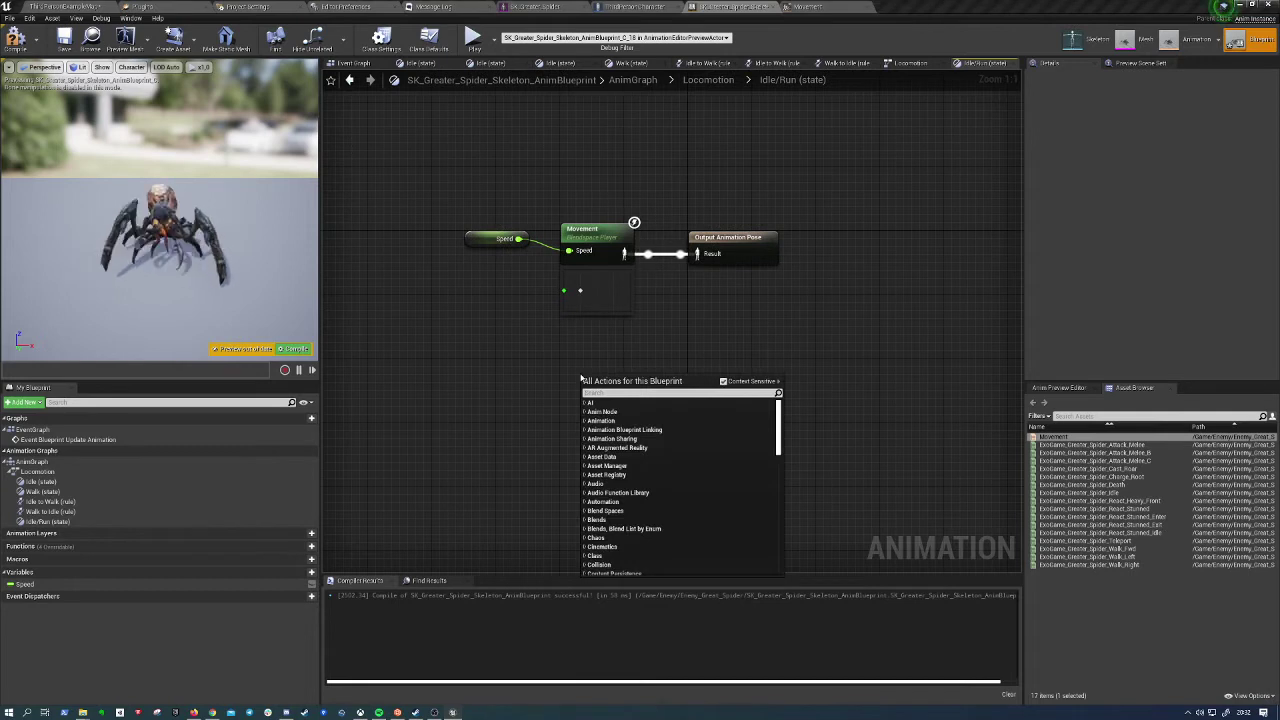
text(random)
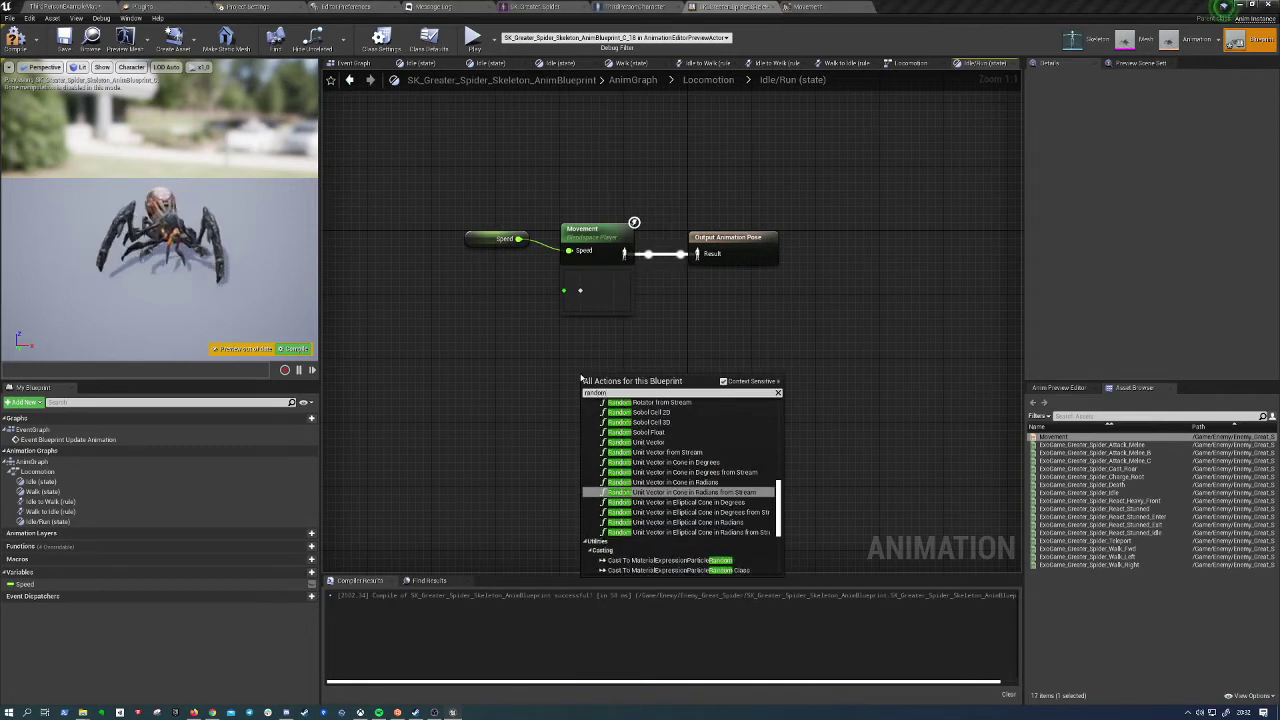
text( an)
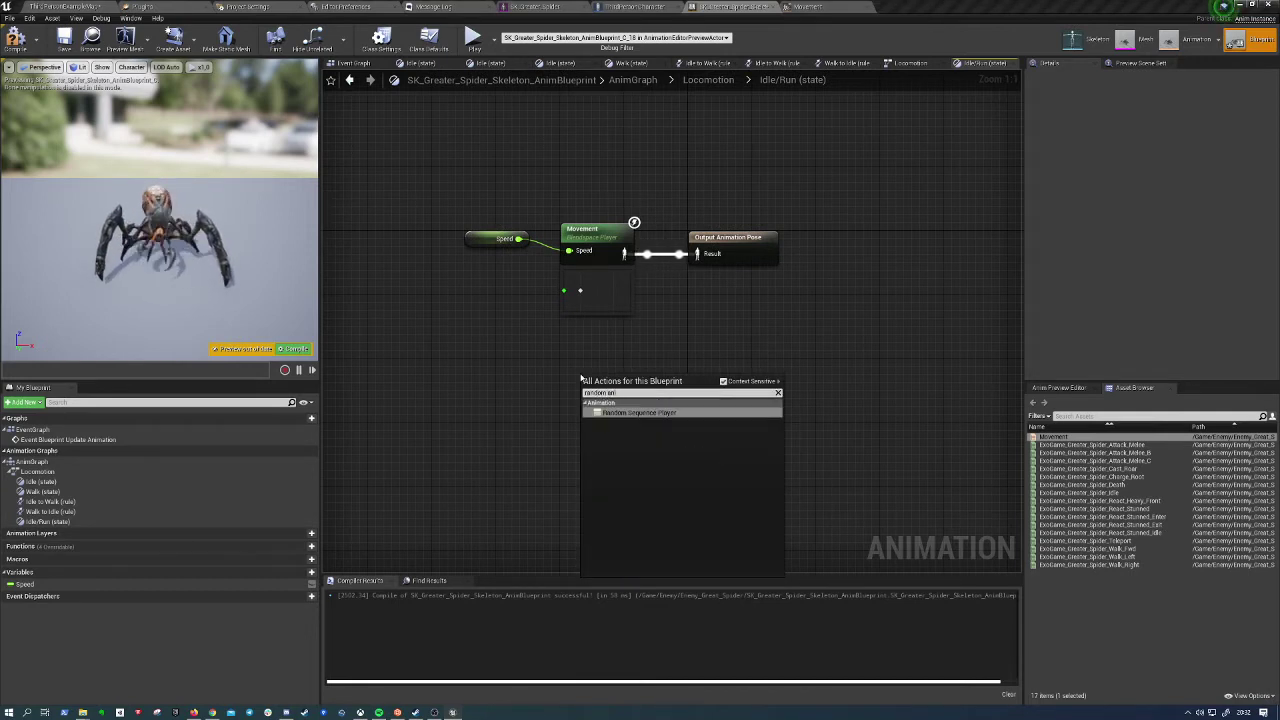
key(Return)
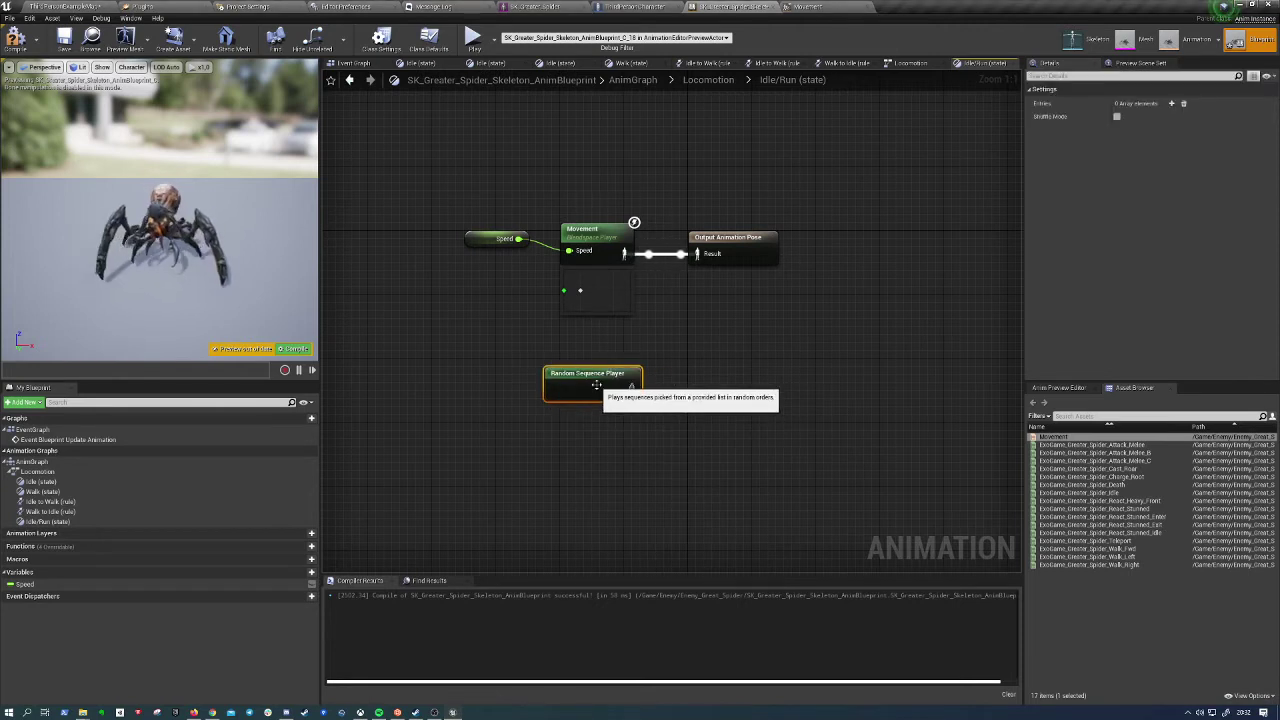
click(1171, 103)
click(1171, 103)
click(1171, 103)
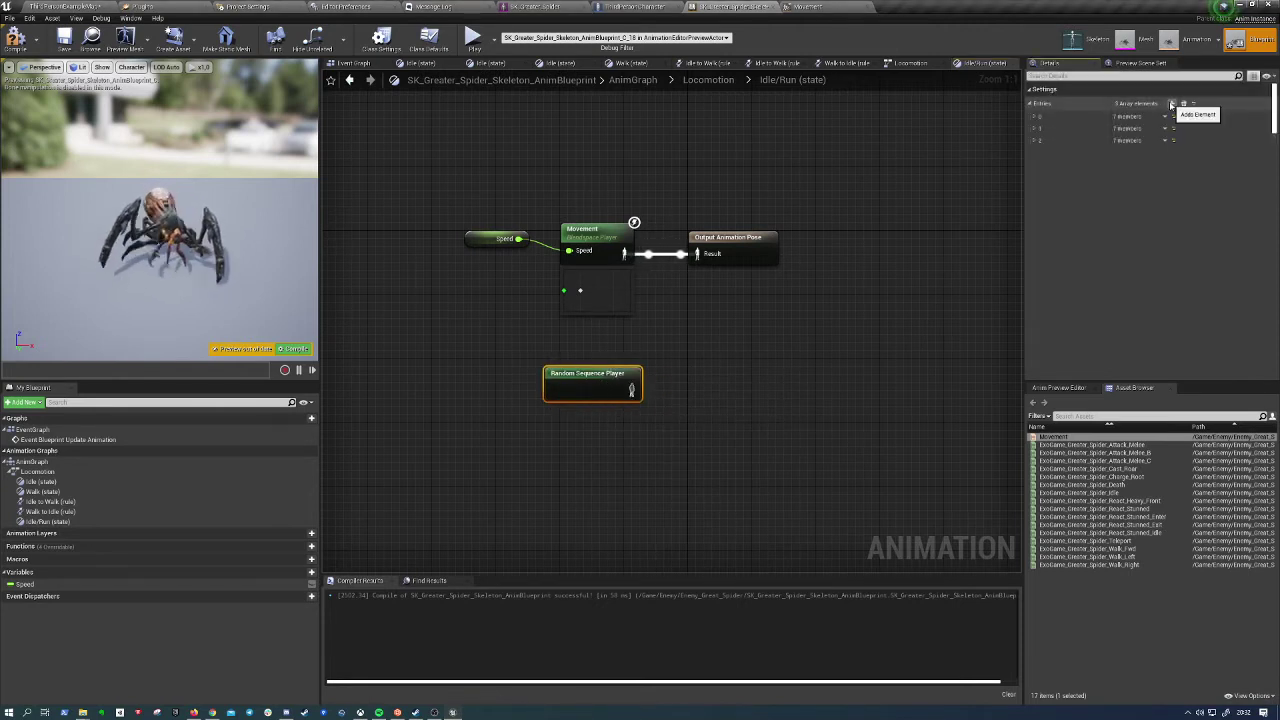
click(1171, 103)
click(1171, 103)
click(1035, 116)
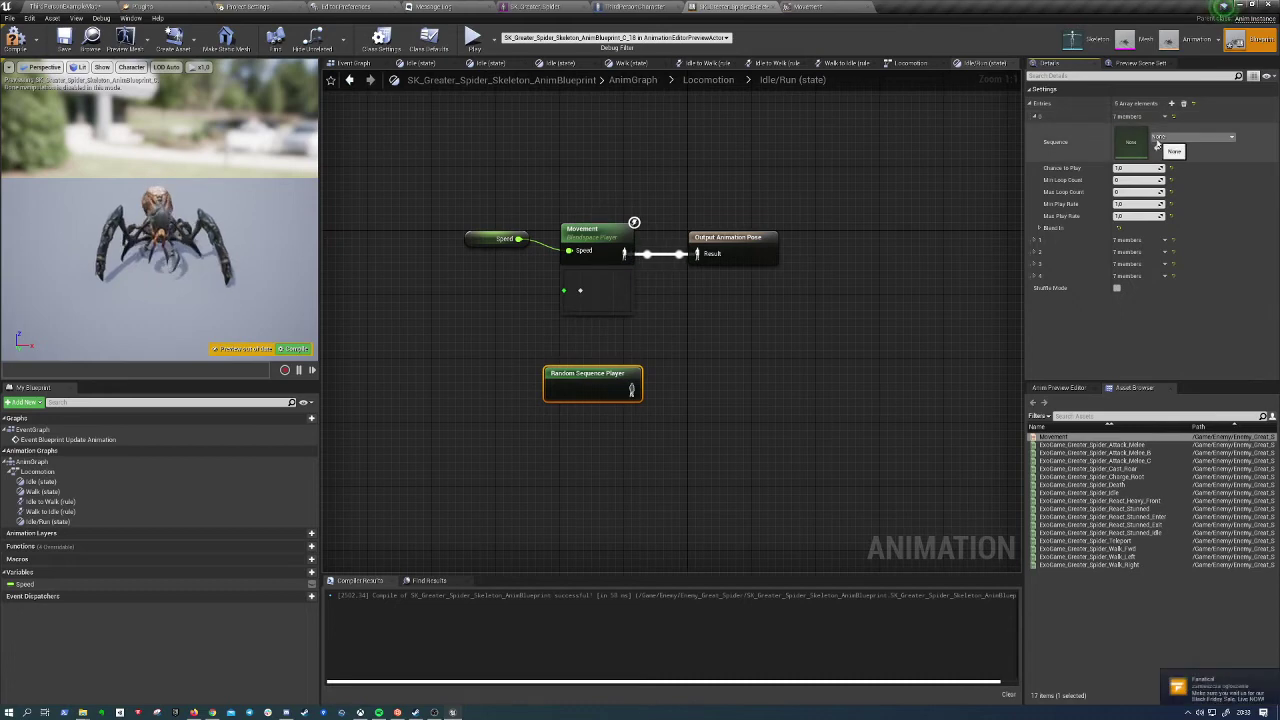
click(743, 357)
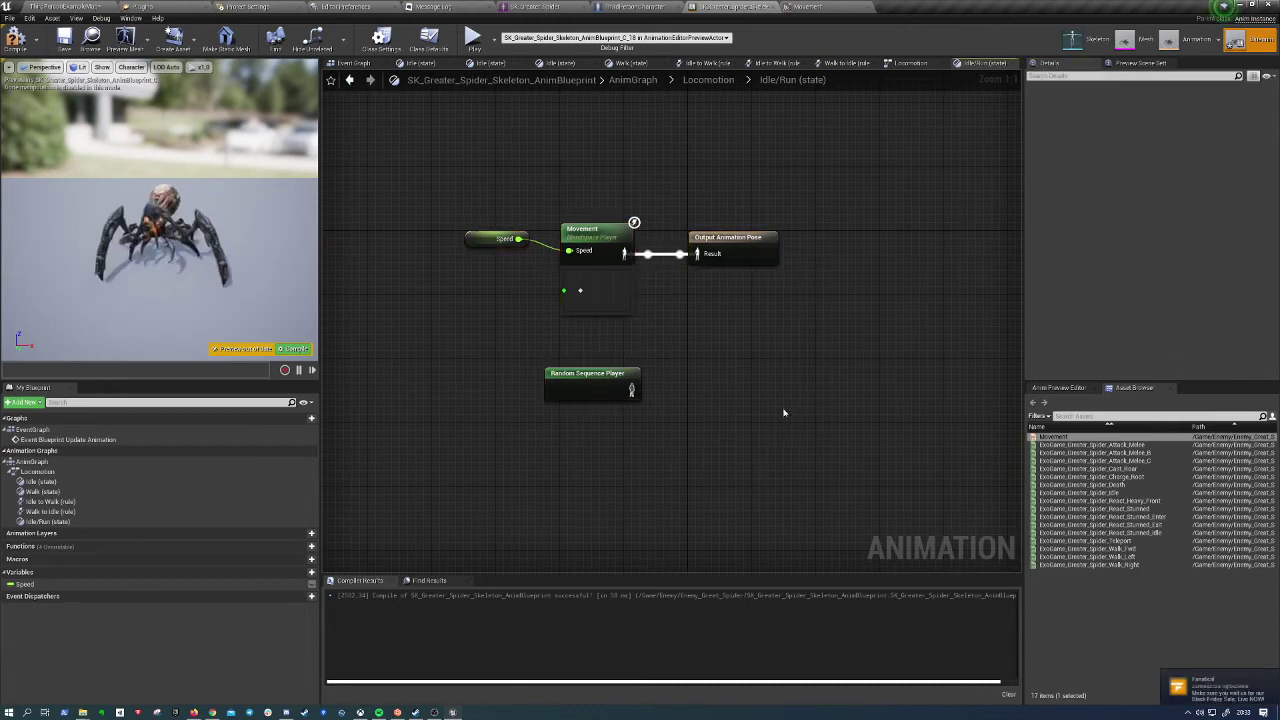
click(592, 386)
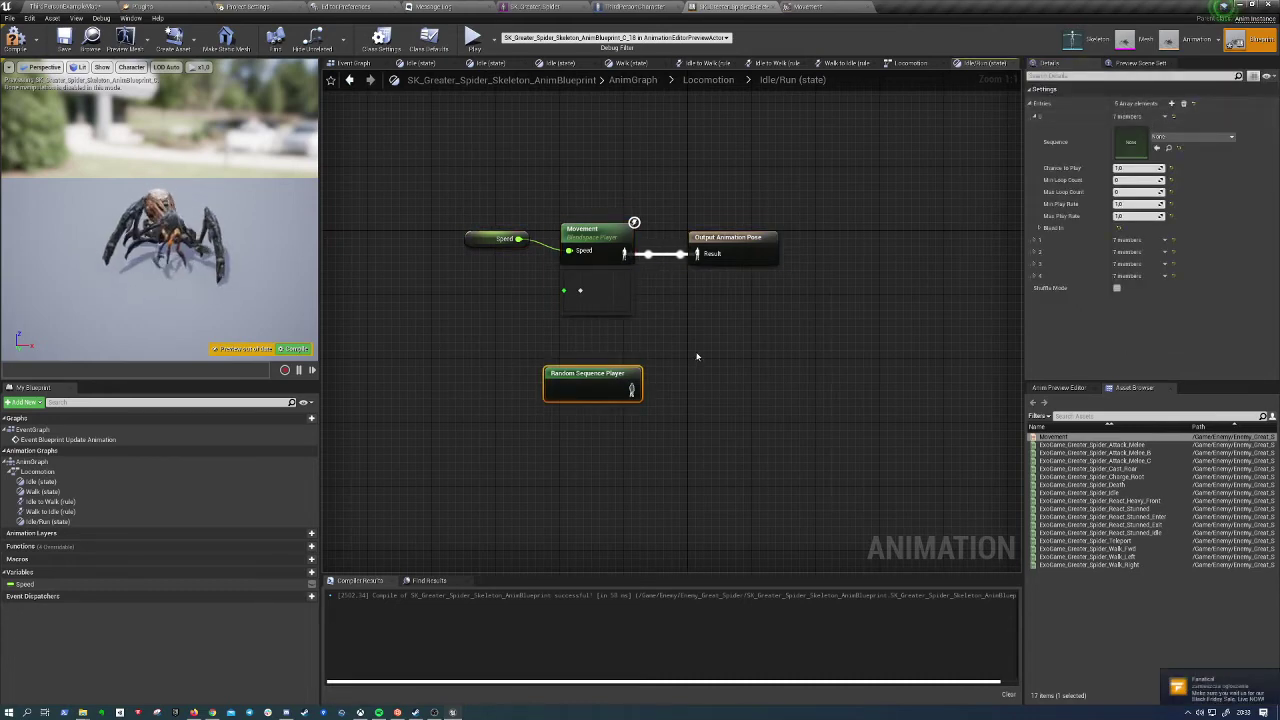
key(Delete)
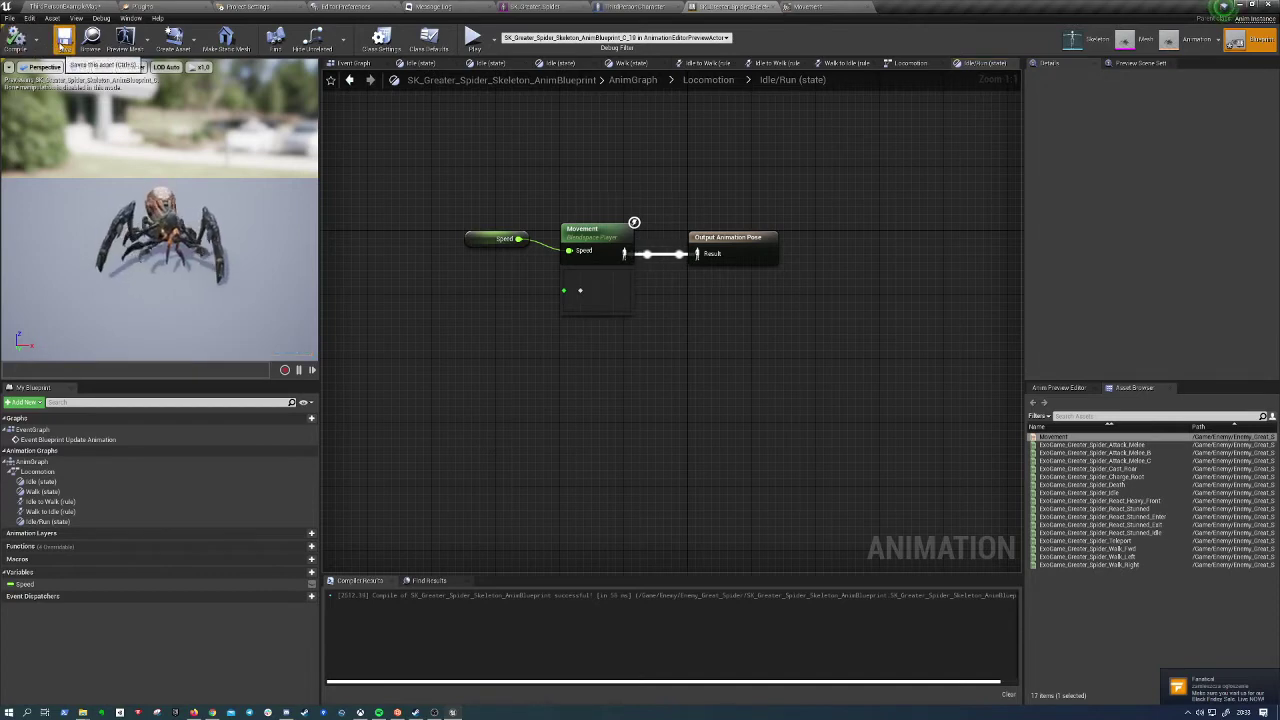
Save the animation blueprint, nudge the Speed node, and switch to the Event Graph
click(64, 42)
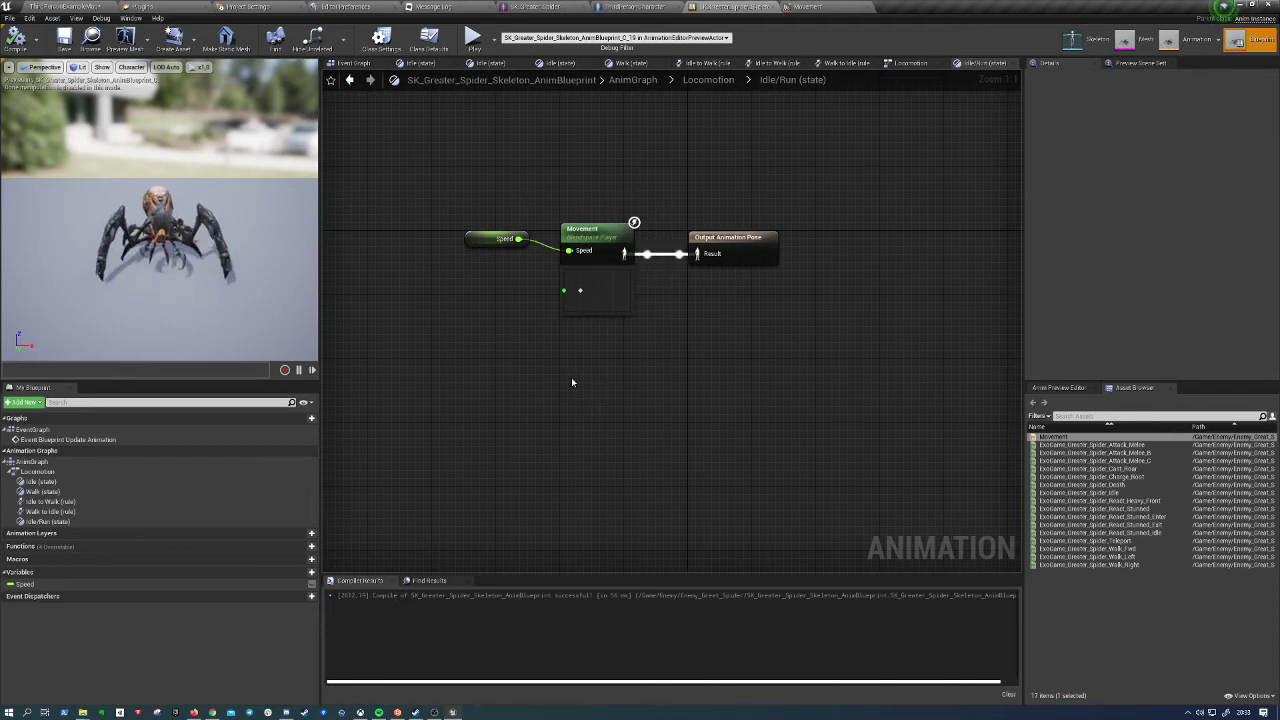
drag(487, 235, 497, 244)
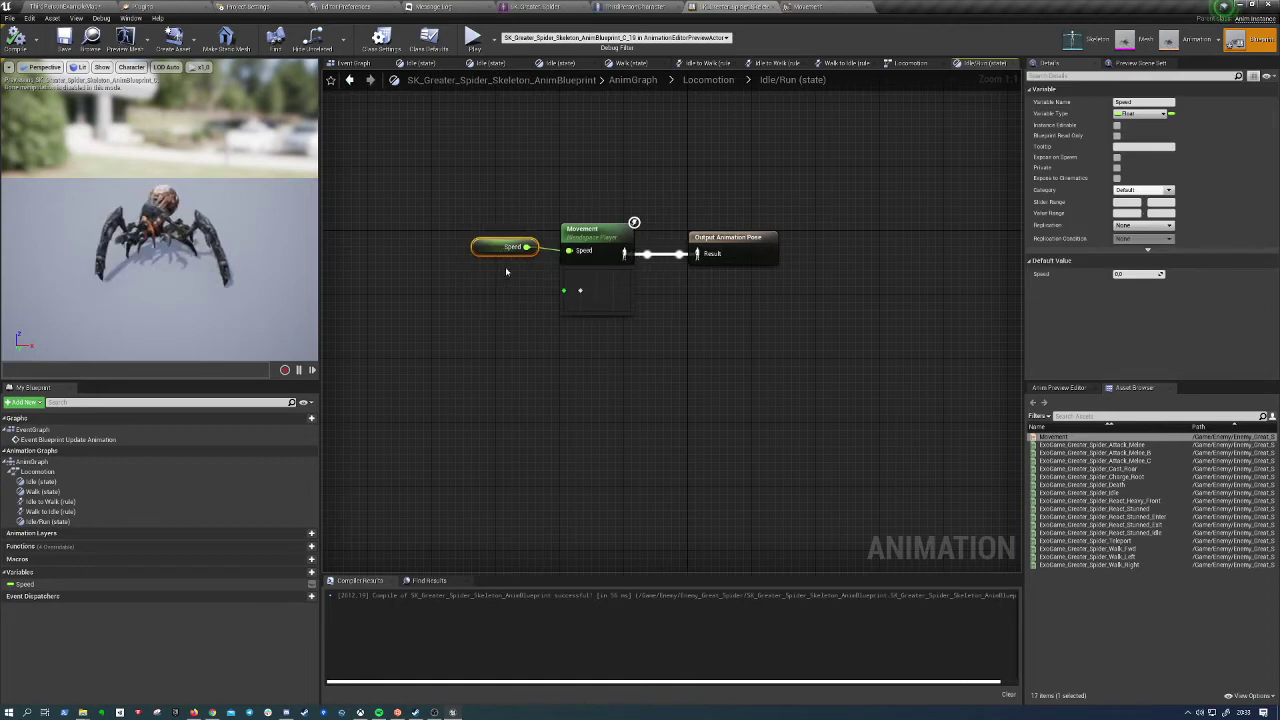
click(475, 268)
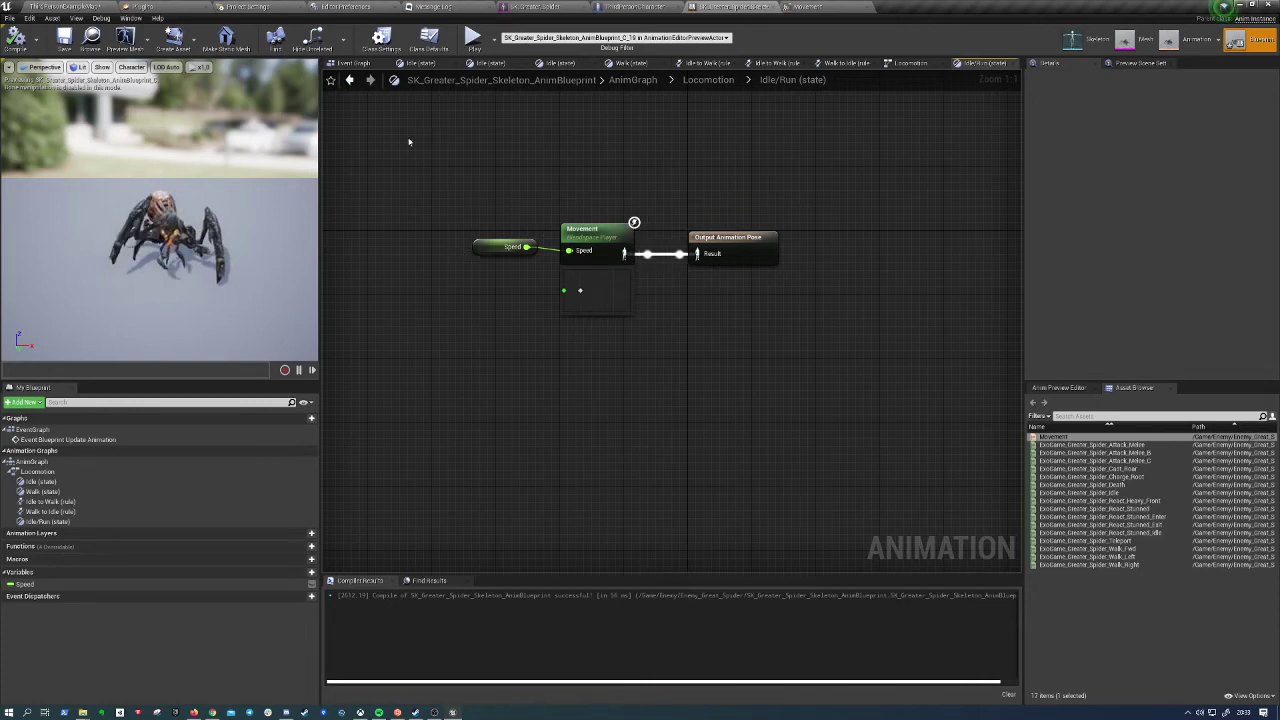
click(364, 63)
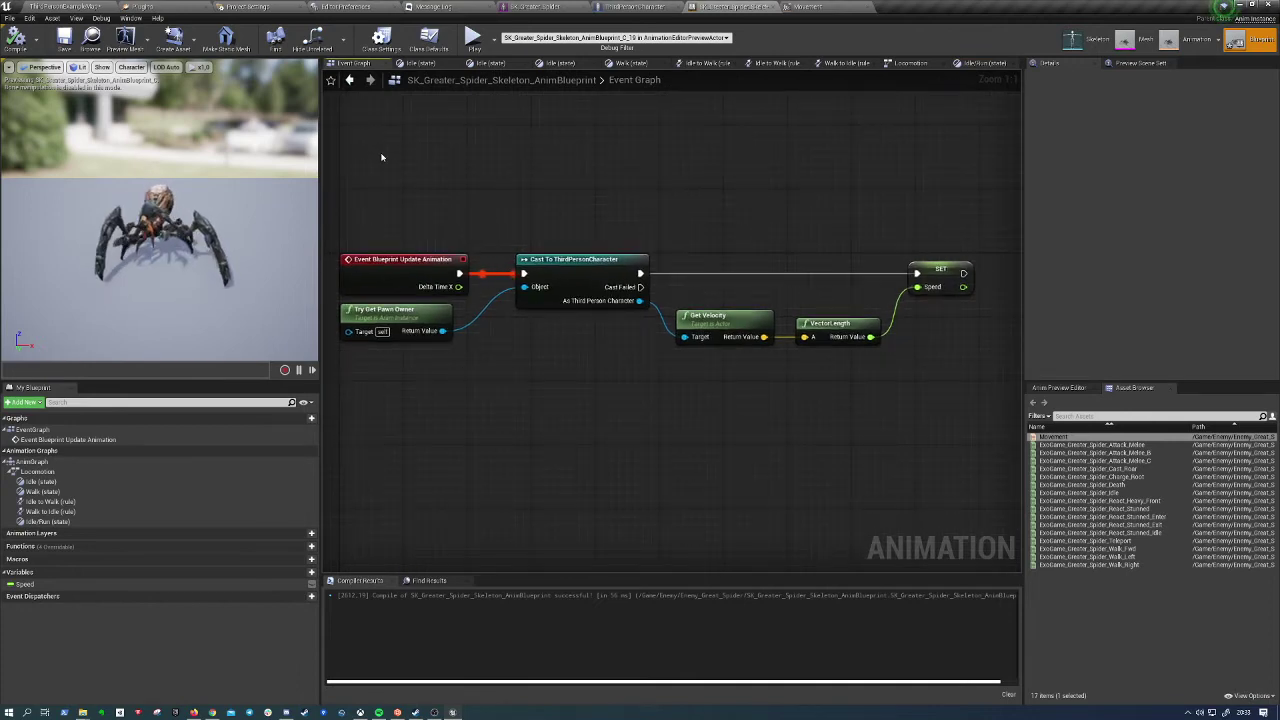
Review the Event Graph nodes and recompile the blueprint with F7
drag(381, 157, 971, 434)
click(823, 486)
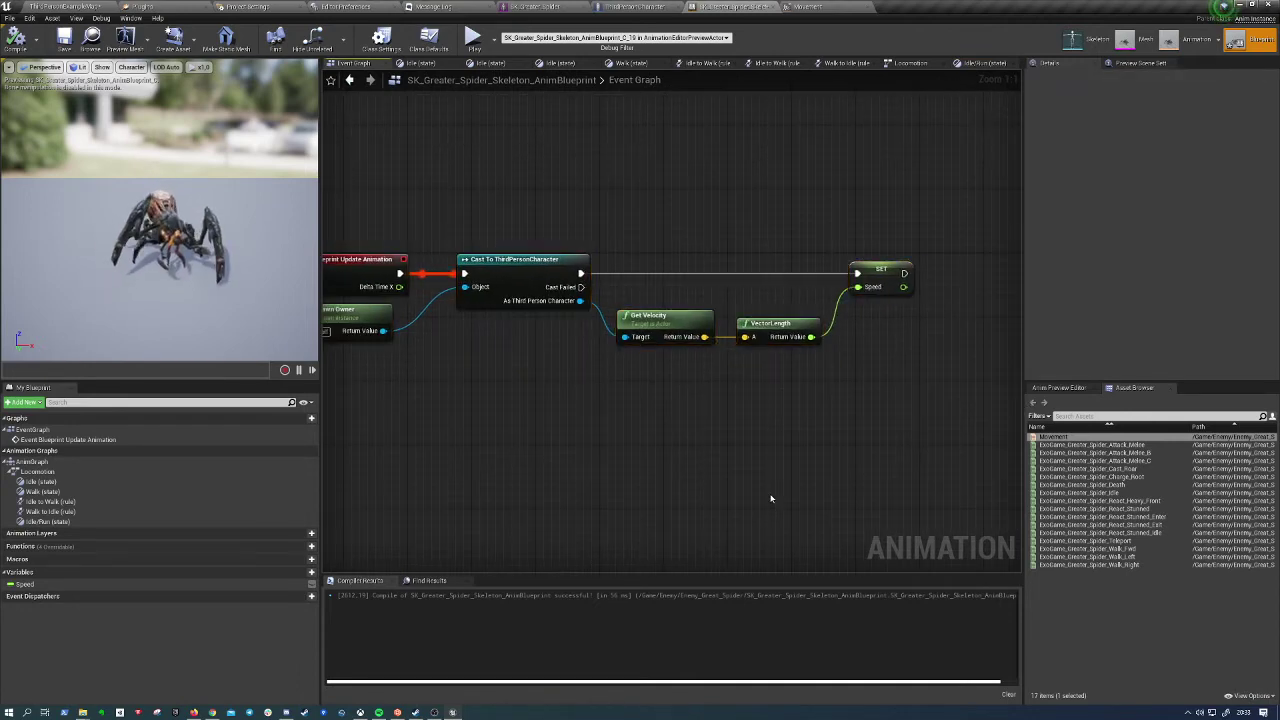
key(F7)
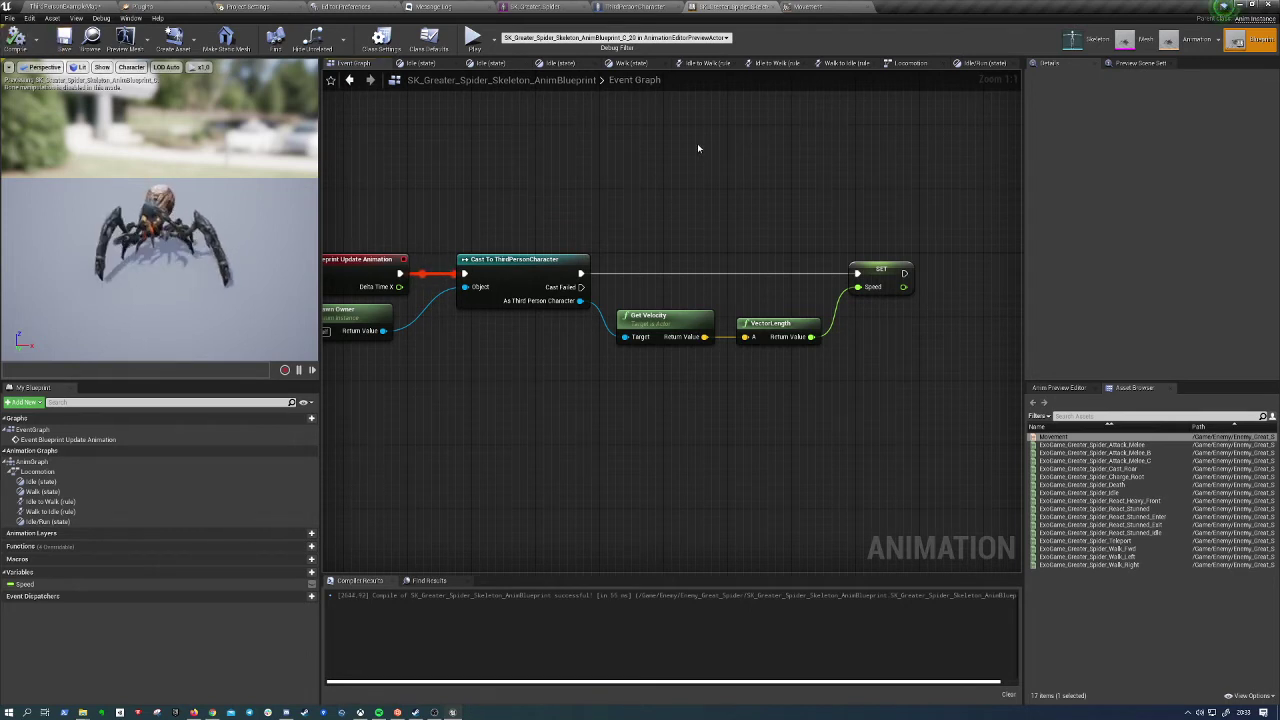
Inspect the Idle/Run graph's Speed, Movement and output pose nodes, recompile, and return to the Event Graph
click(985, 64)
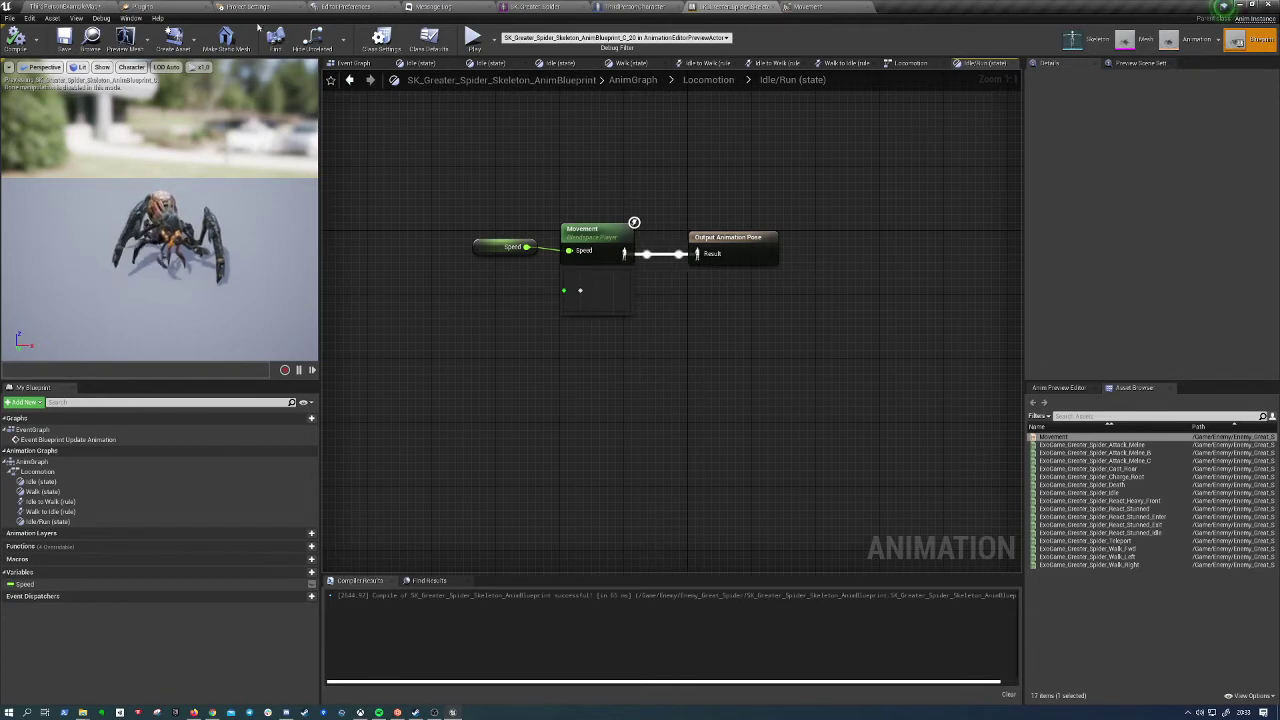
drag(470, 181, 784, 367)
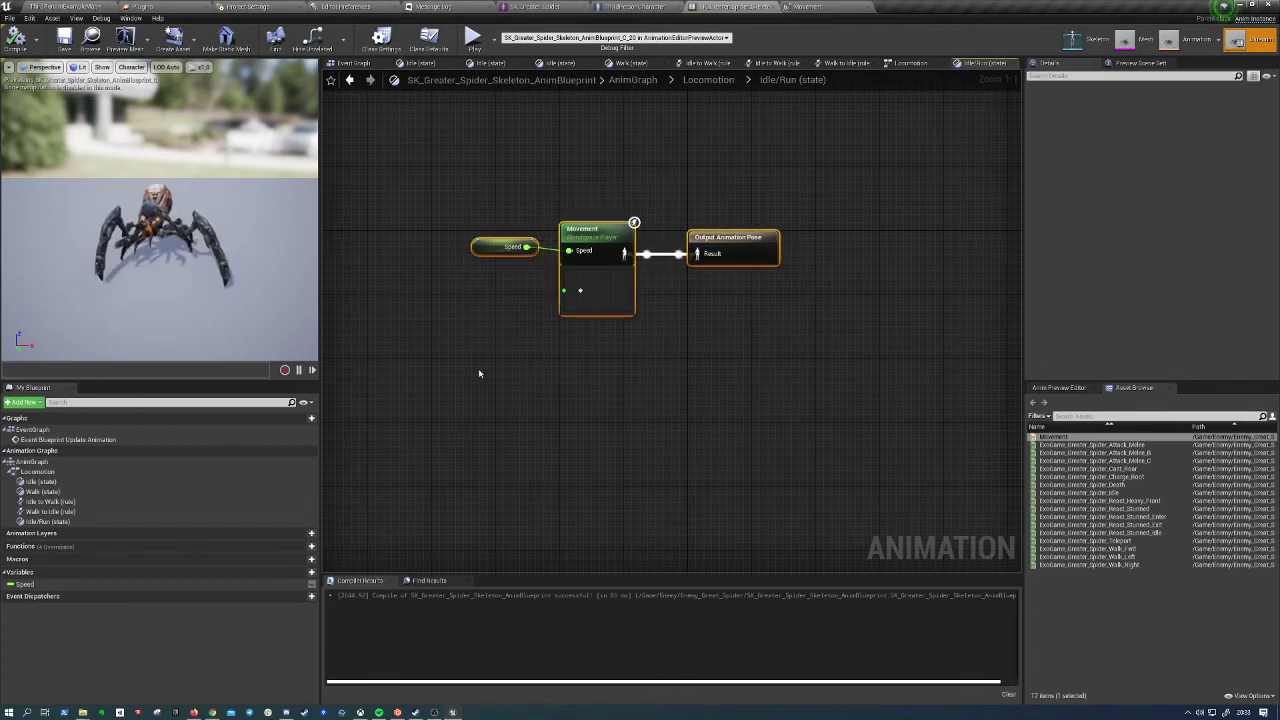
click(810, 356)
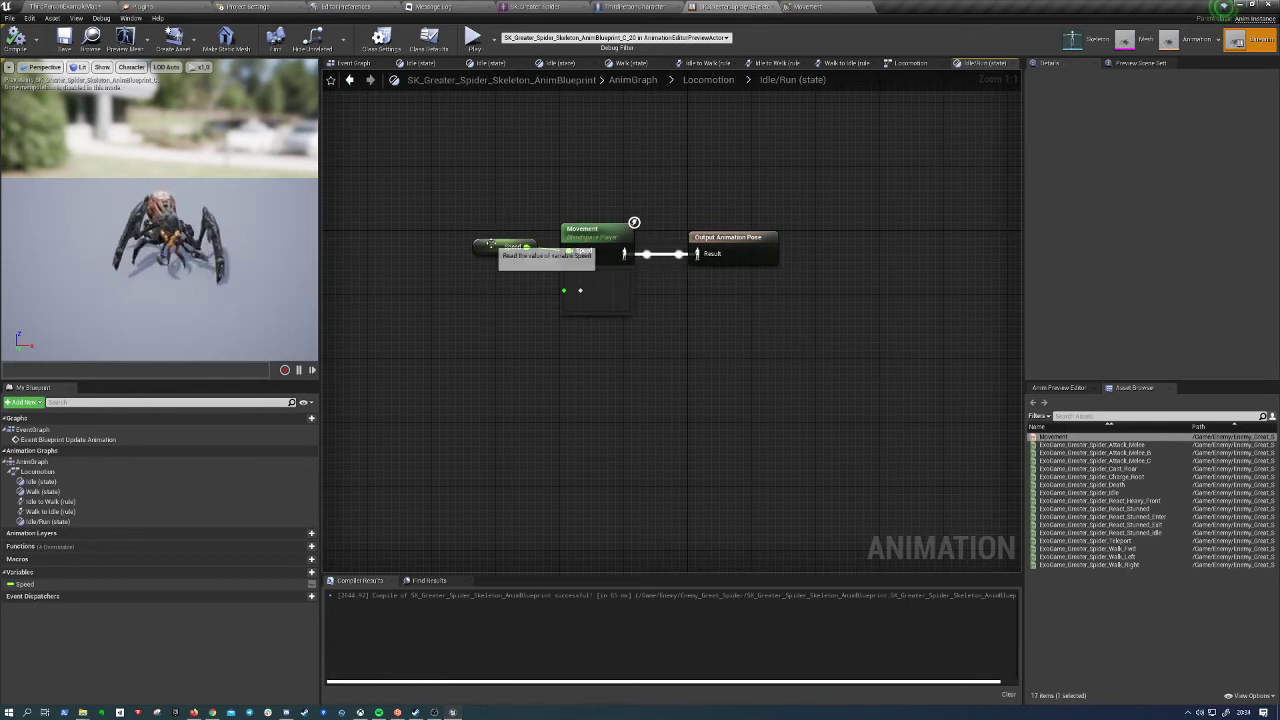
click(510, 247)
click(557, 230)
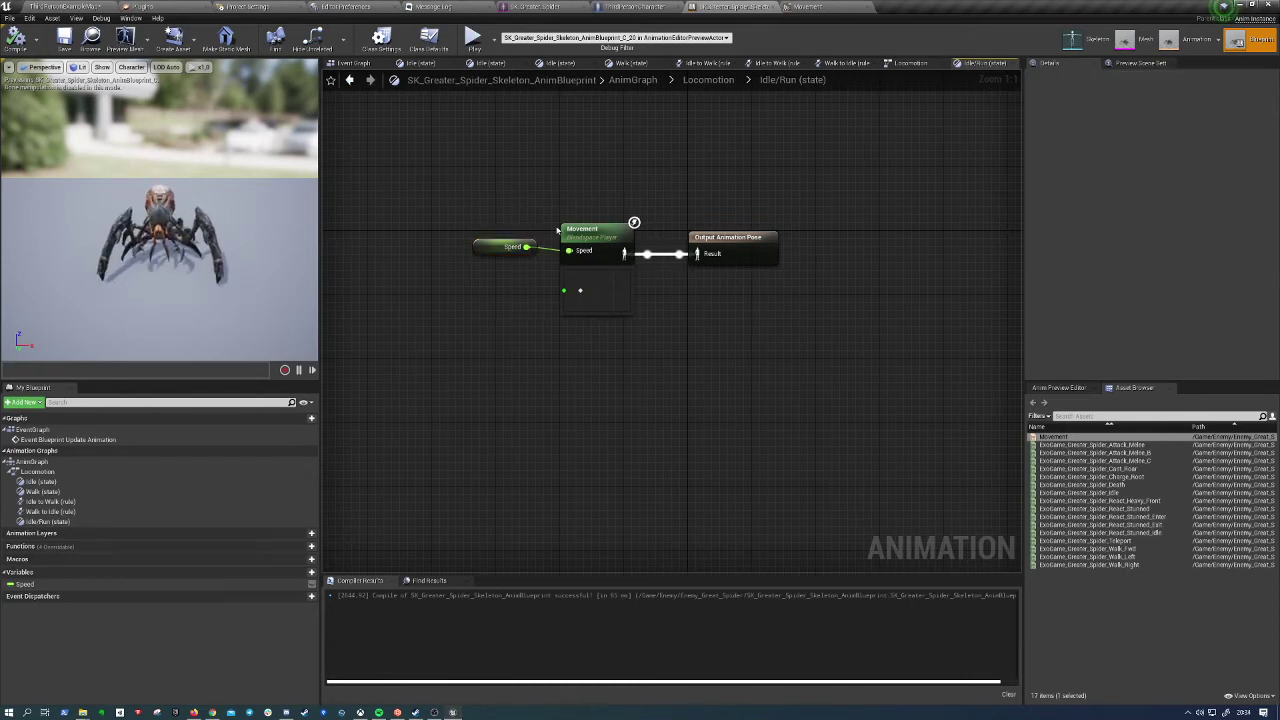
drag(503, 200, 649, 351)
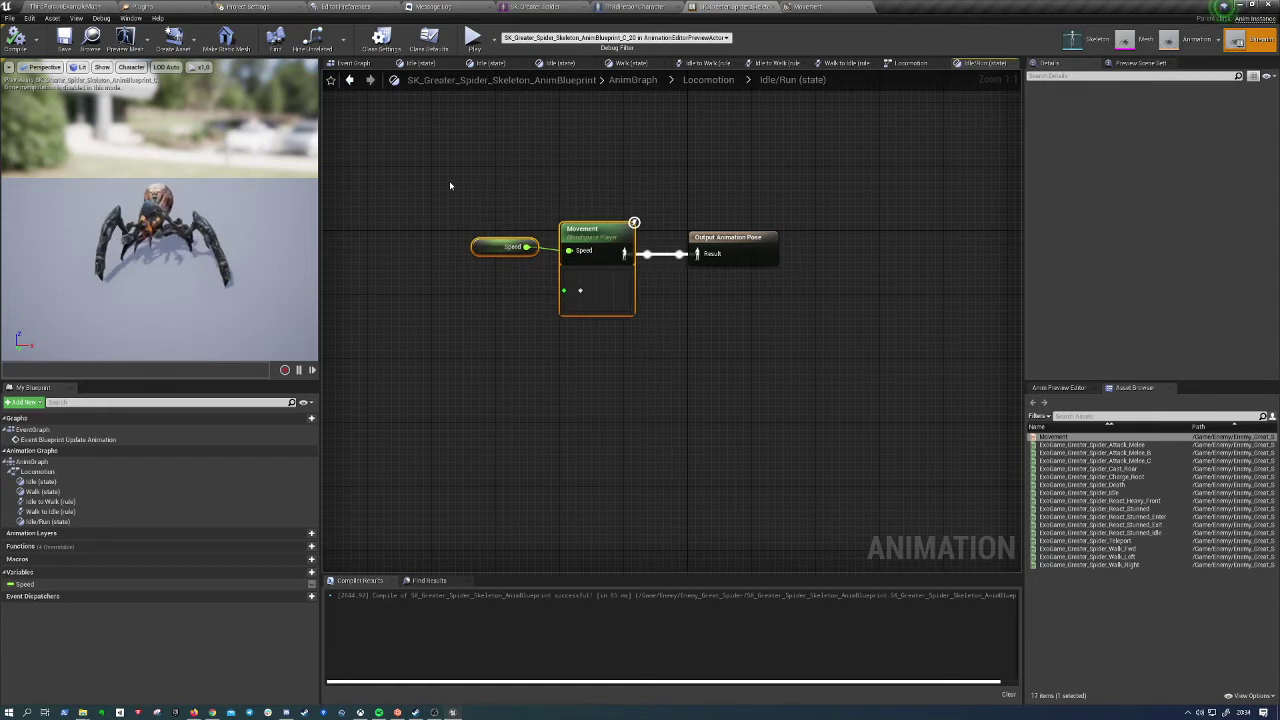
drag(450, 183, 661, 361)
click(661, 361)
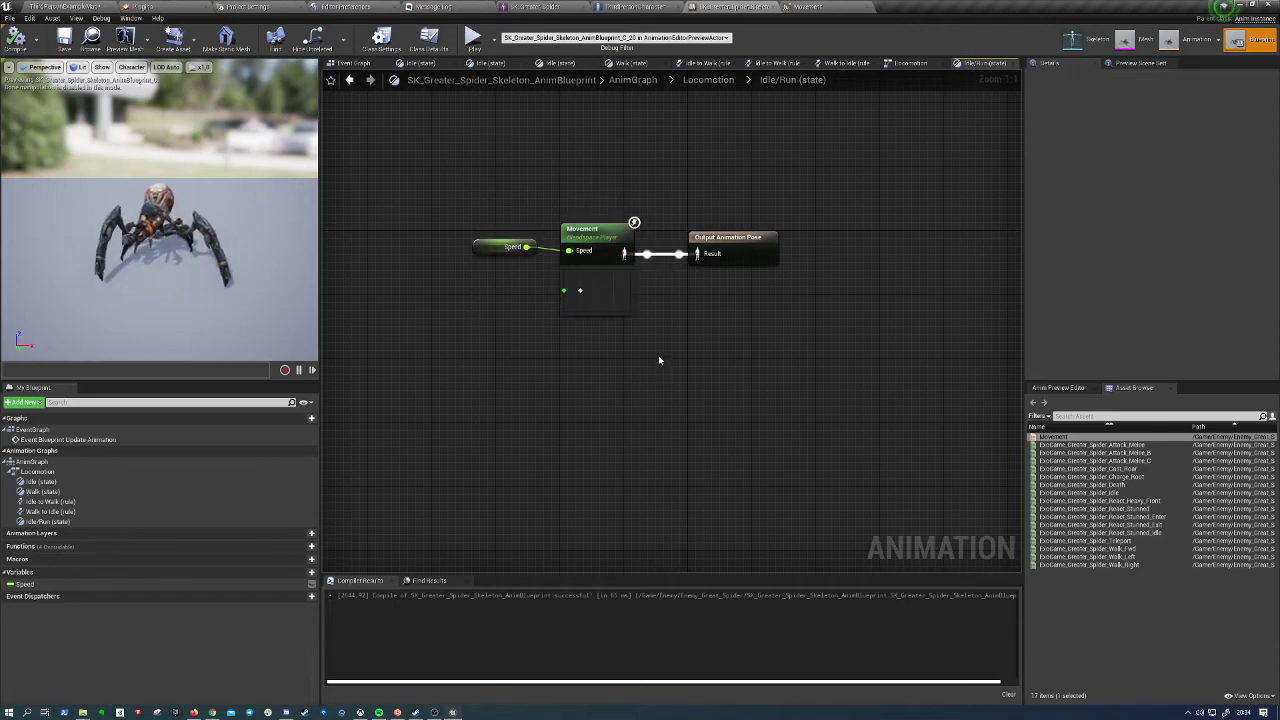
drag(452, 170, 799, 361)
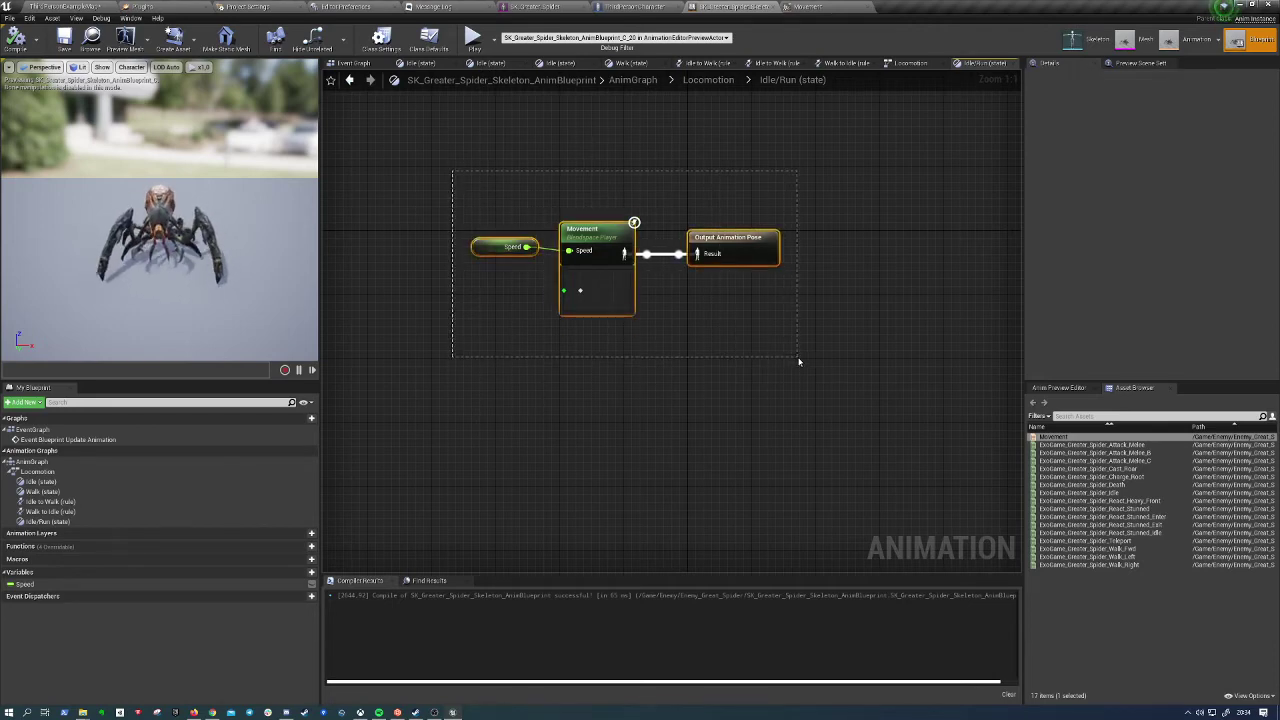
drag(797, 361, 797, 361)
click(727, 360)
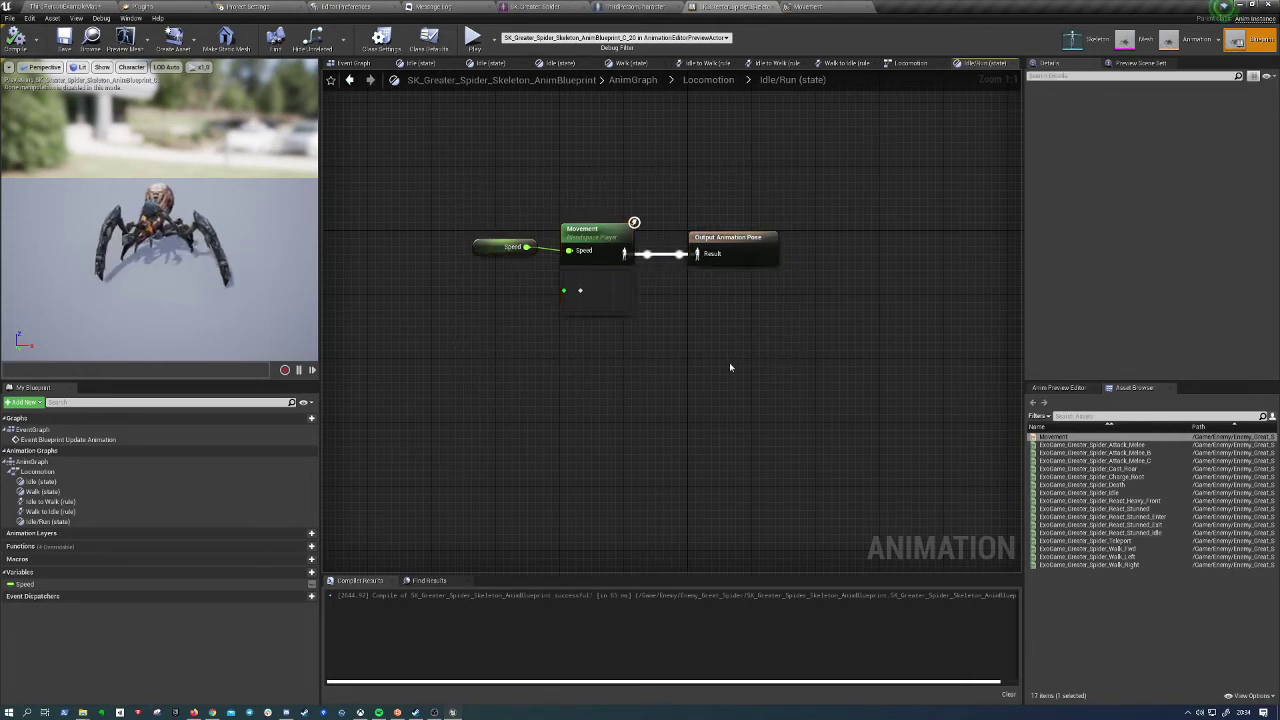
click(15, 38)
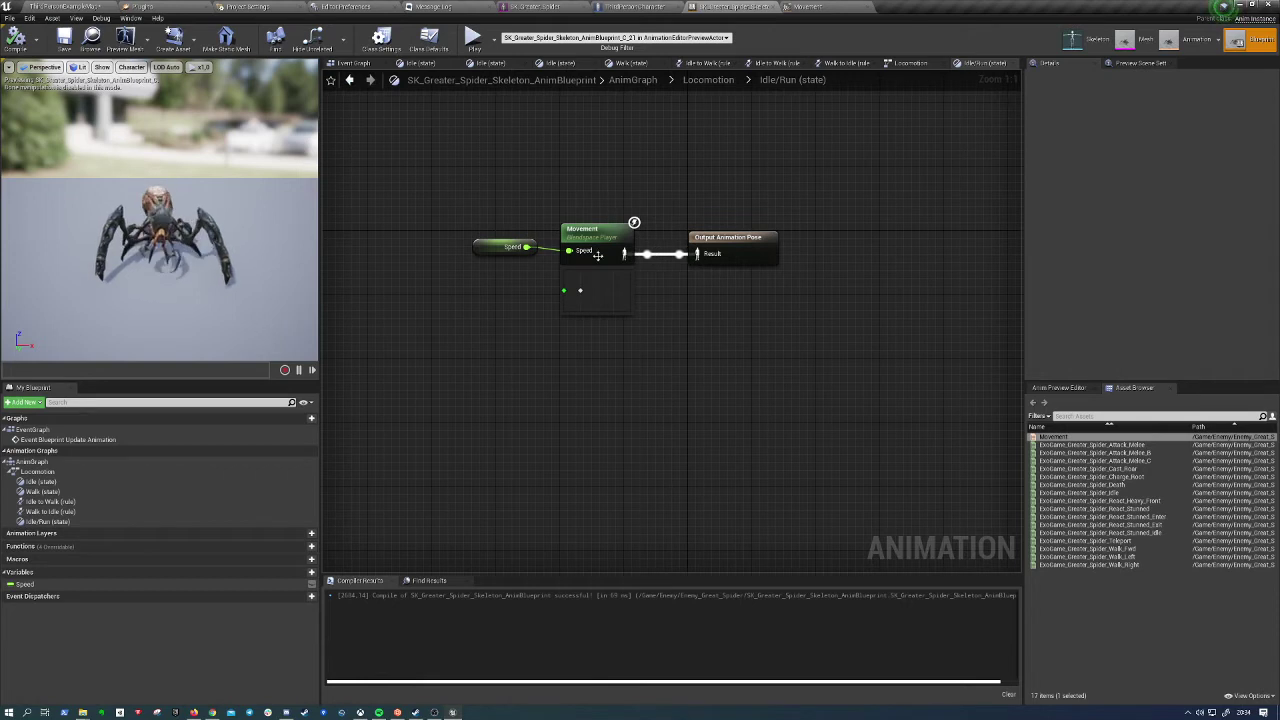
click(356, 63)
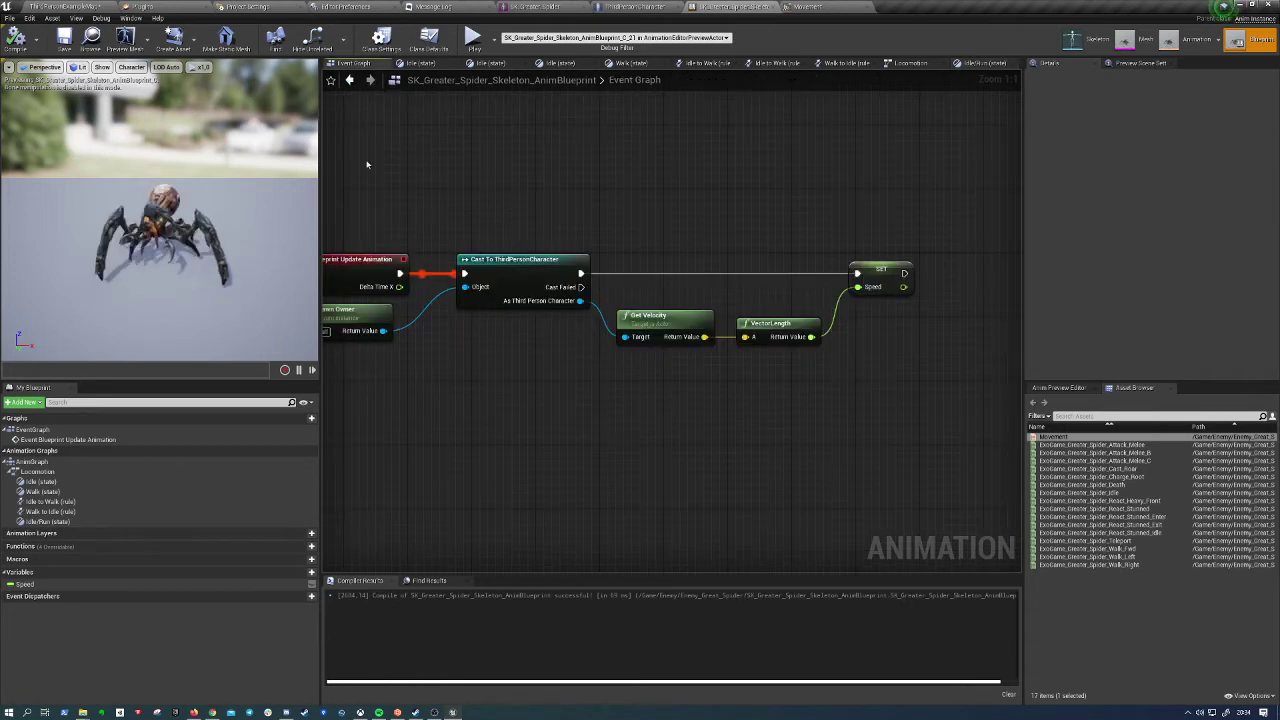
Run a game preview of the spider, stop it, and bring up the Movement blend space
drag(367, 164, 698, 168)
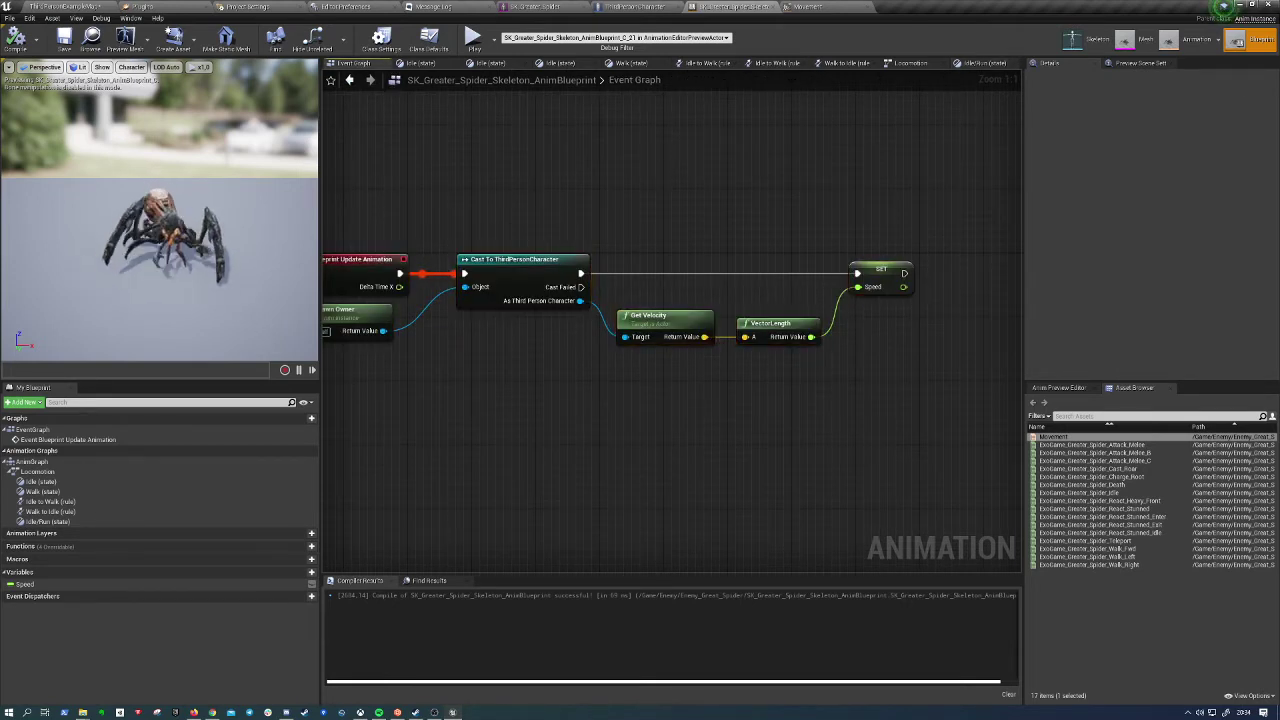
click(472, 37)
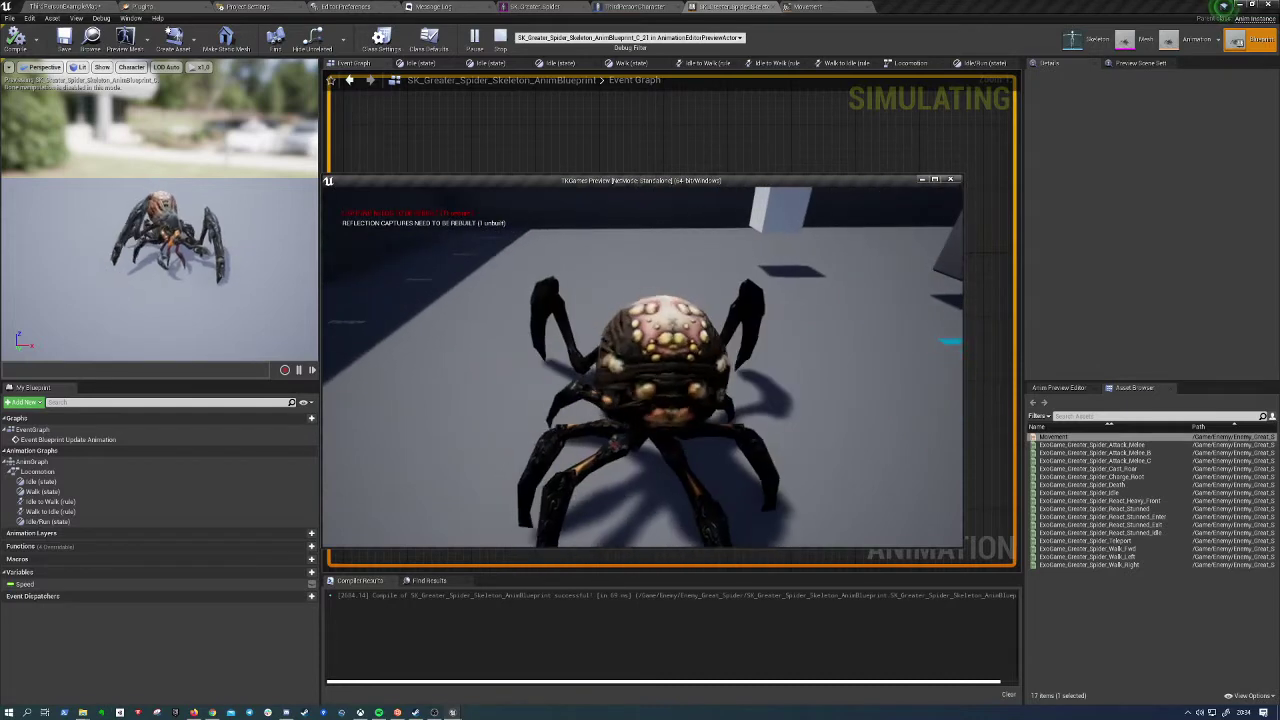
key(Escape)
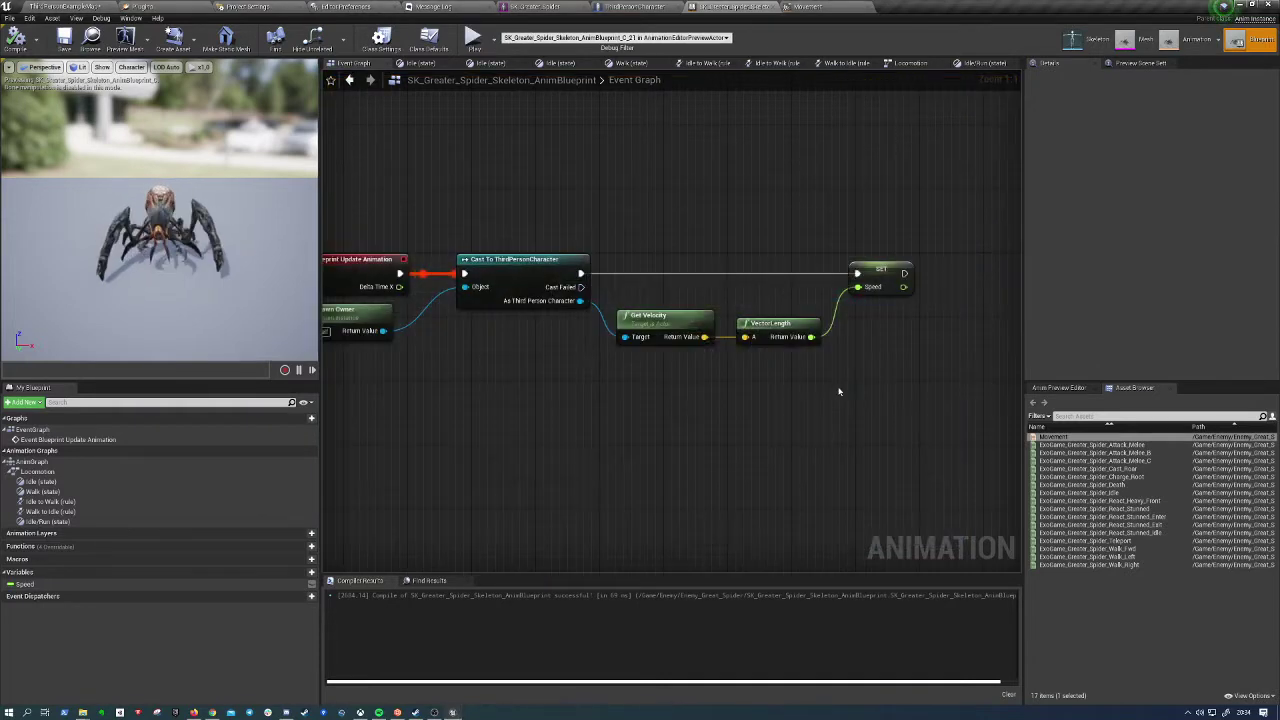
click(826, 7)
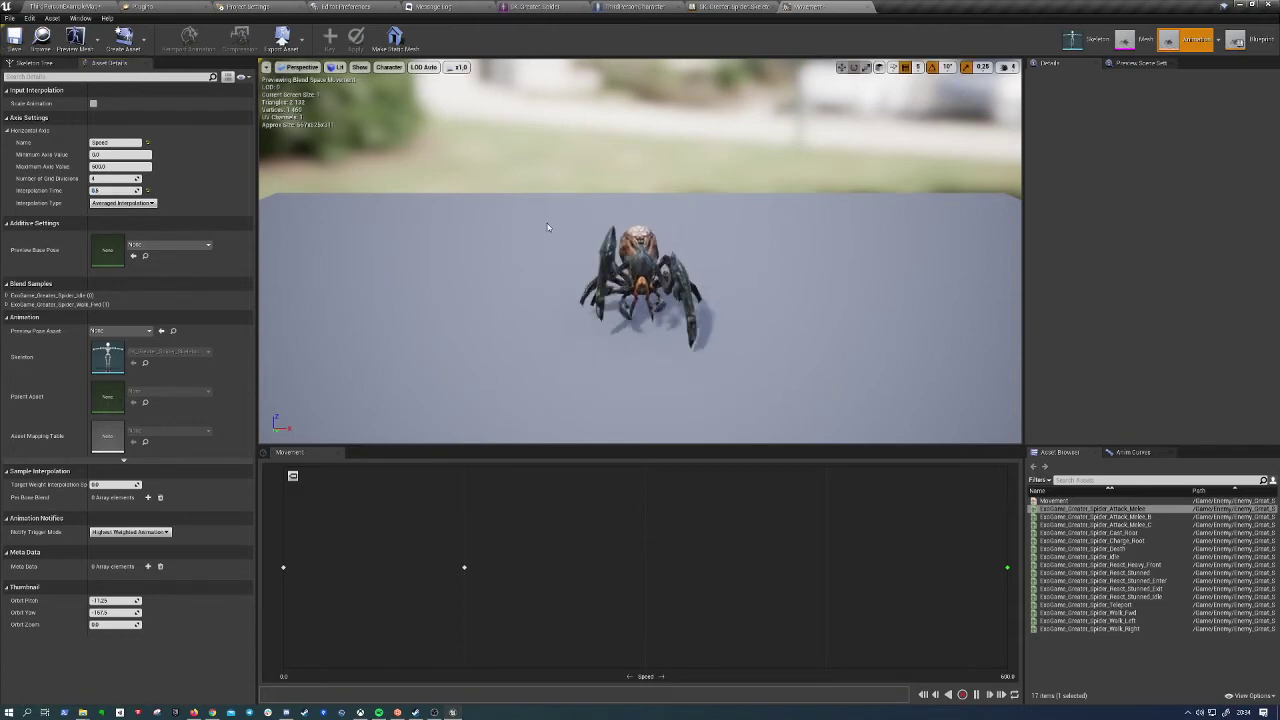
Play the level from the level editor, then reopen the AnimBlueprint's Locomotion state machine
click(78, 6)
click(640, 35)
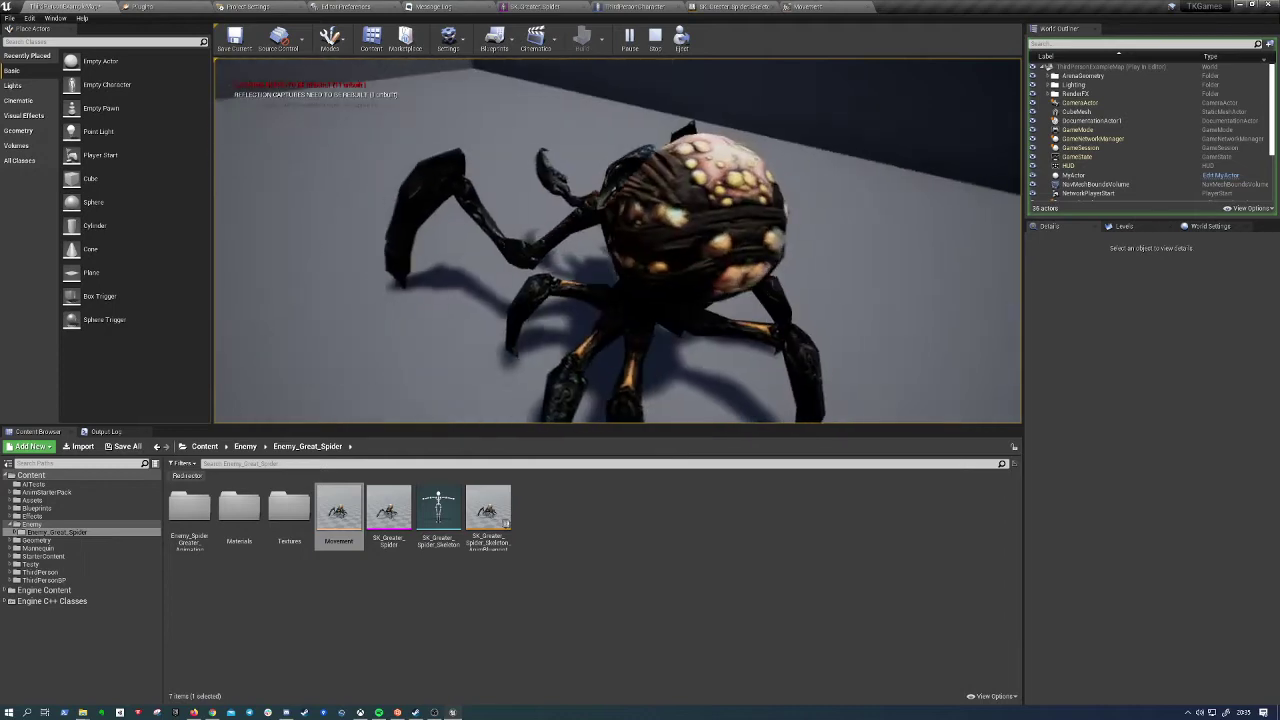
click(752, 8)
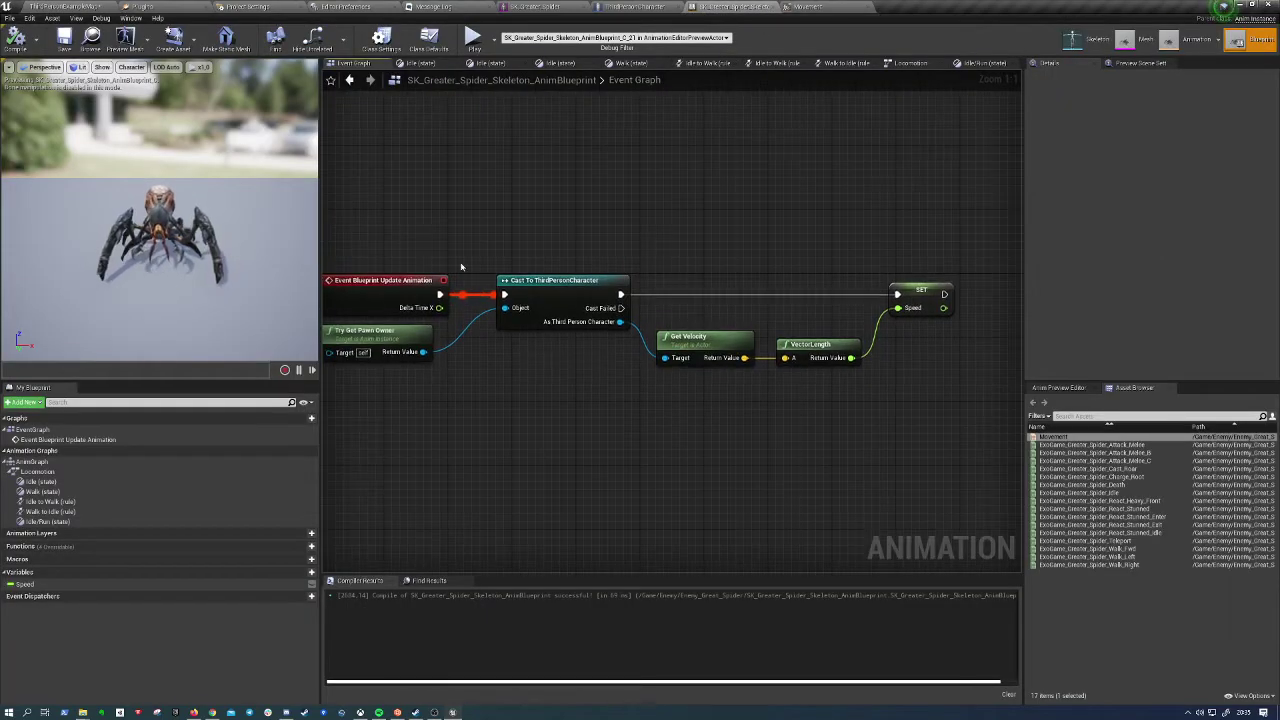
double_click(37, 471)
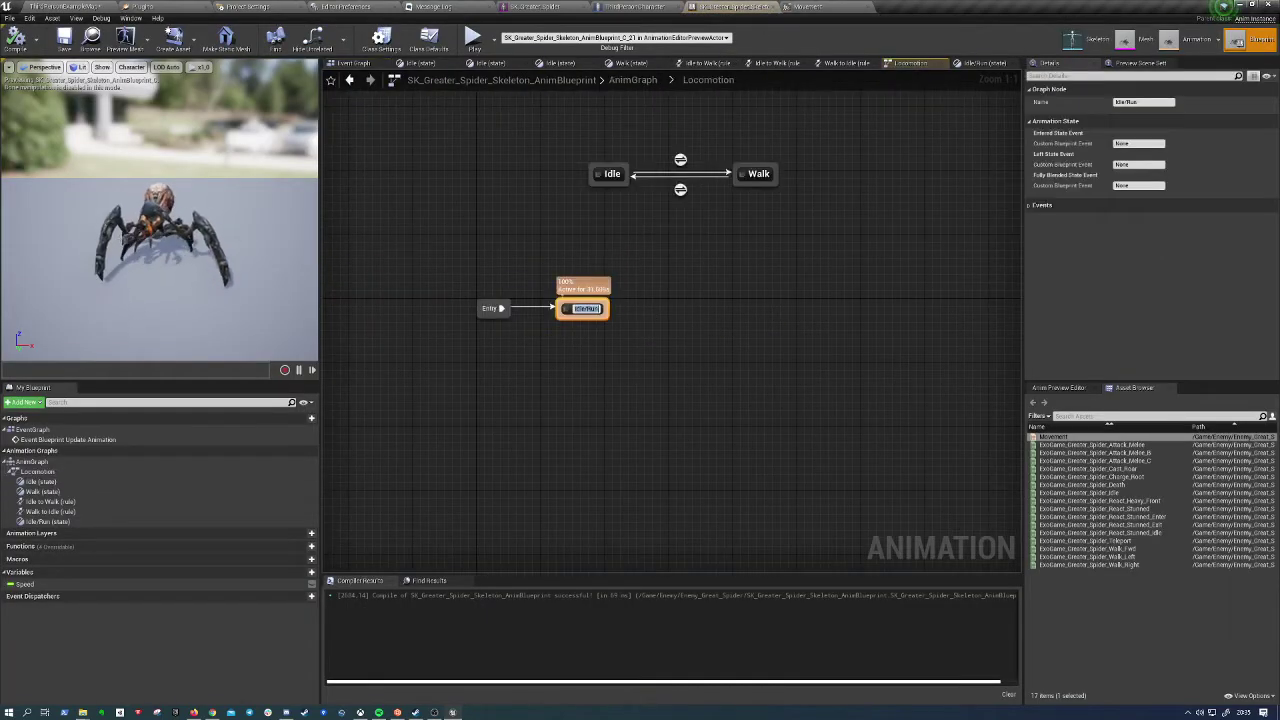
click(614, 213)
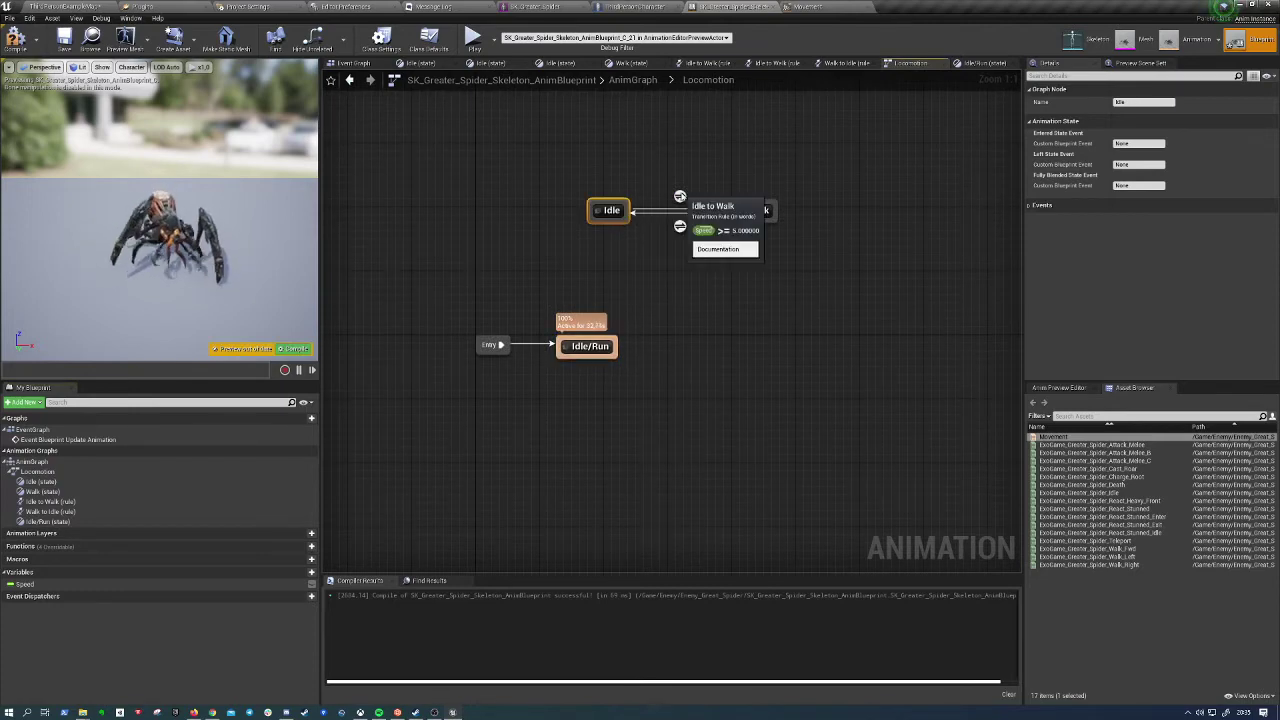
click(680, 197)
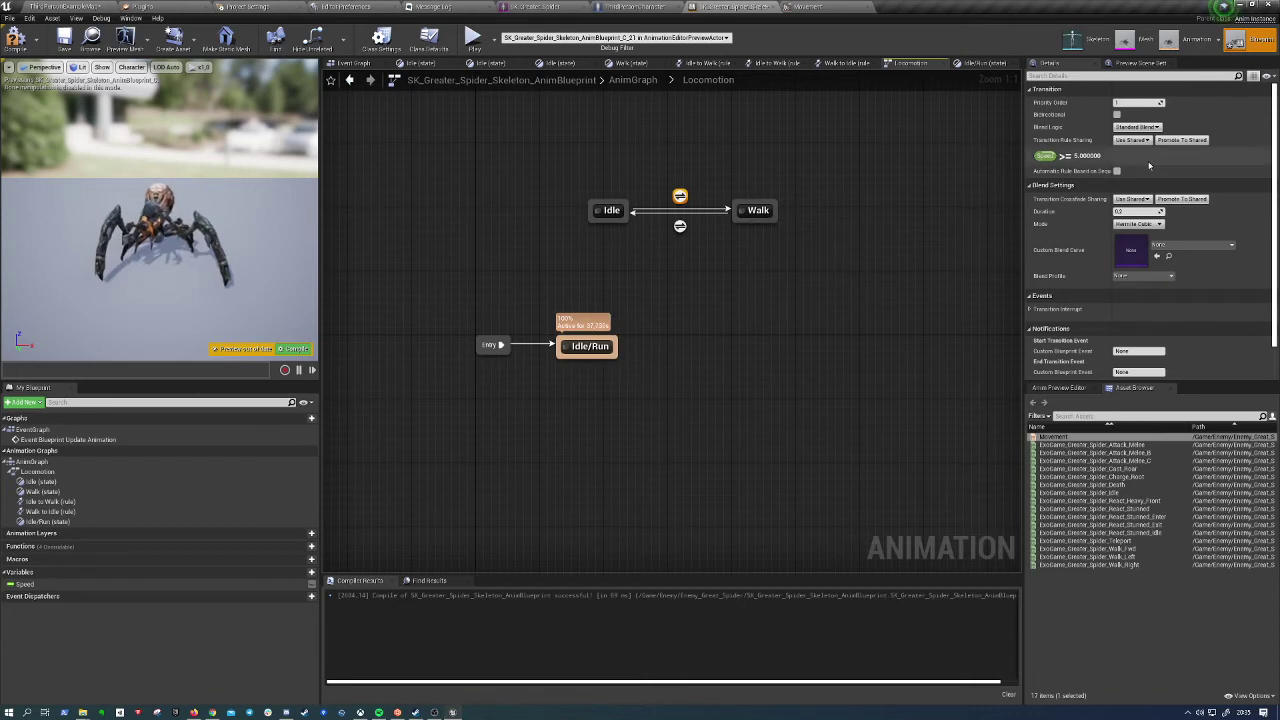
scroll(1127, 208, down, 1)
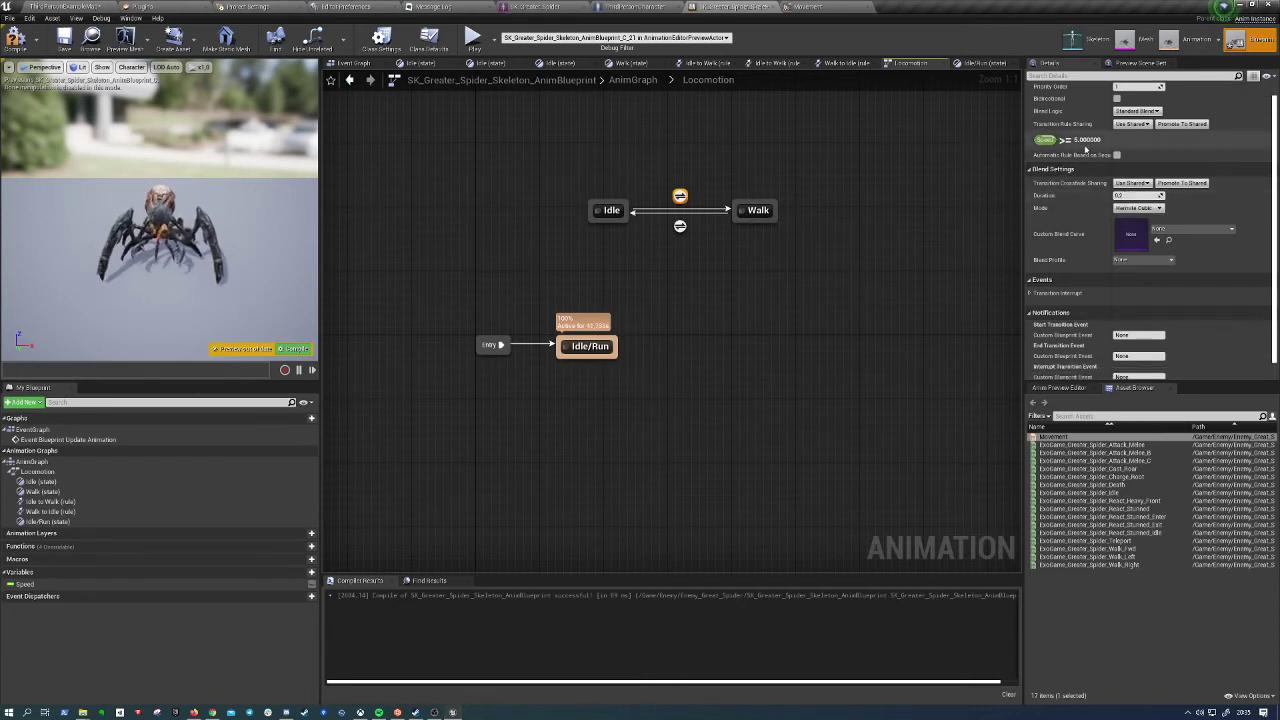
scroll(1117, 212, up, 1)
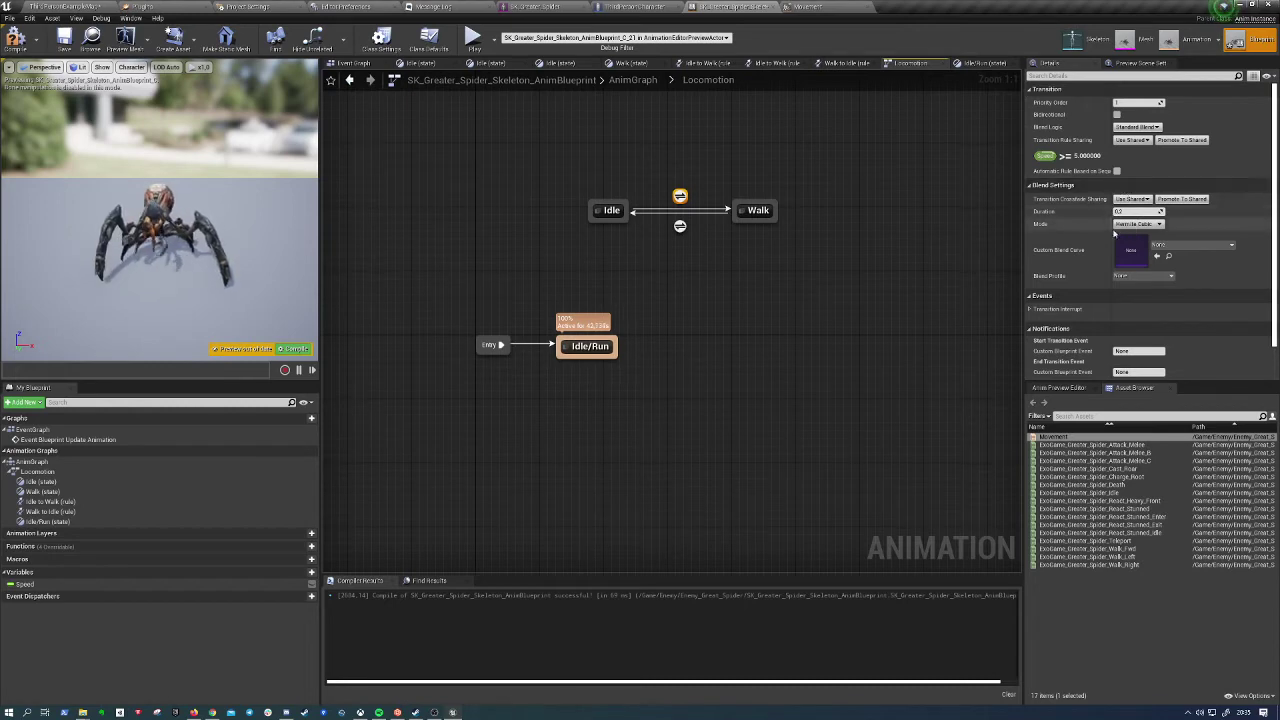
click(1126, 226)
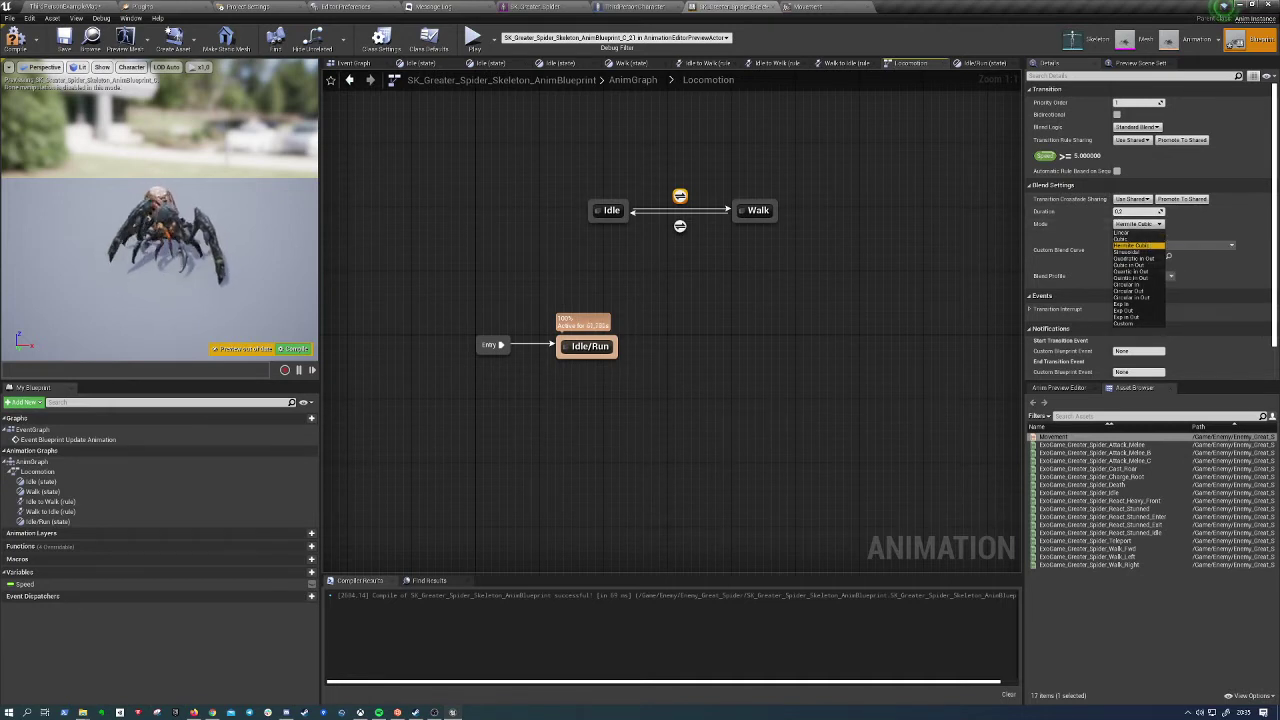
click(1136, 245)
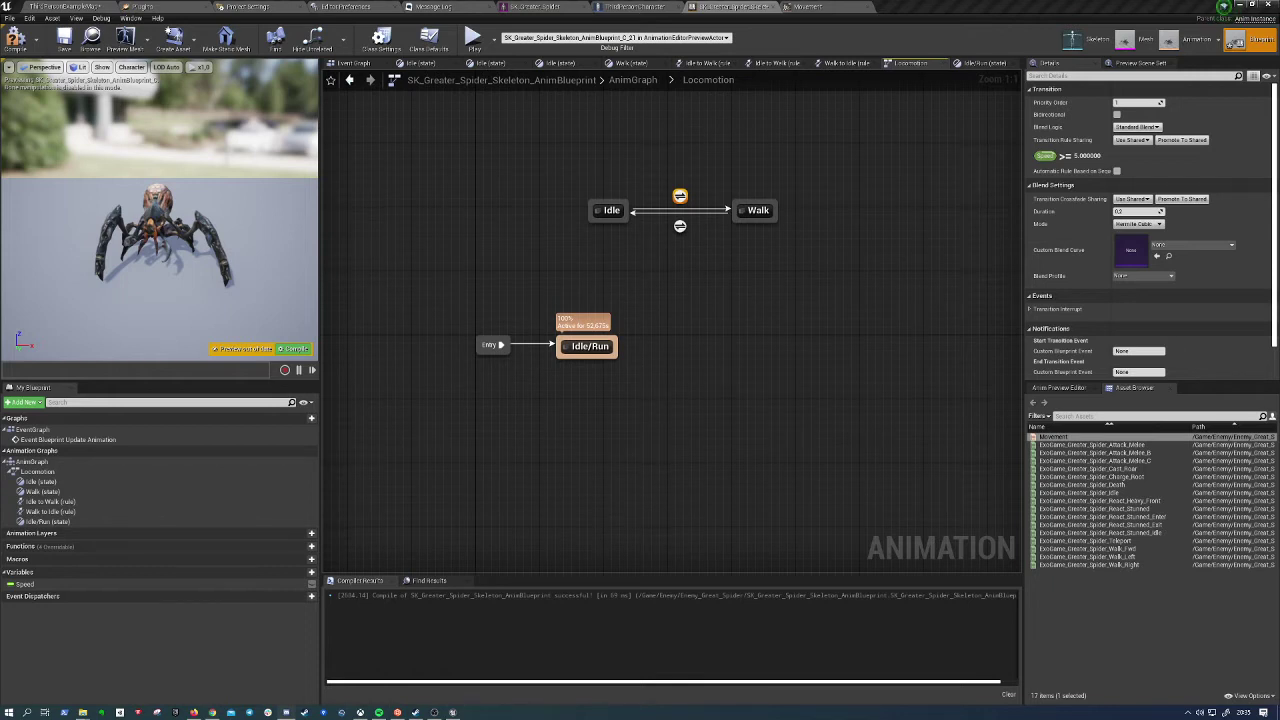
click(708, 263)
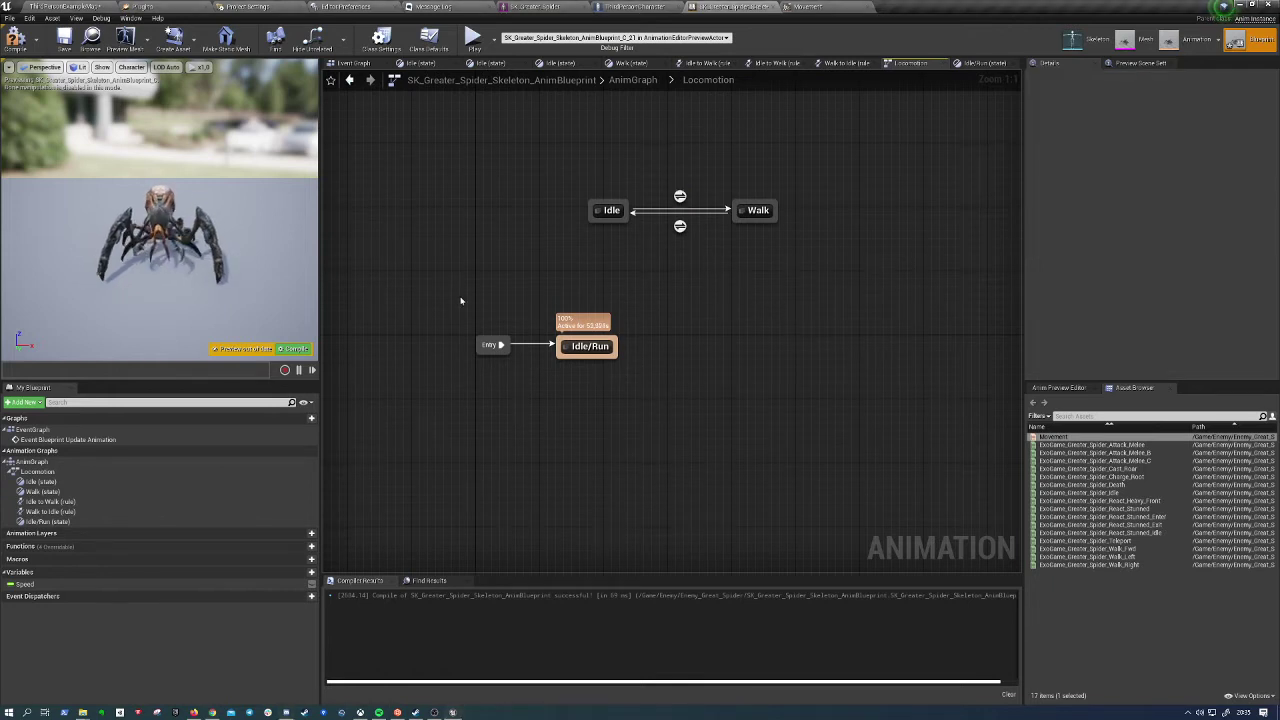
click(680, 196)
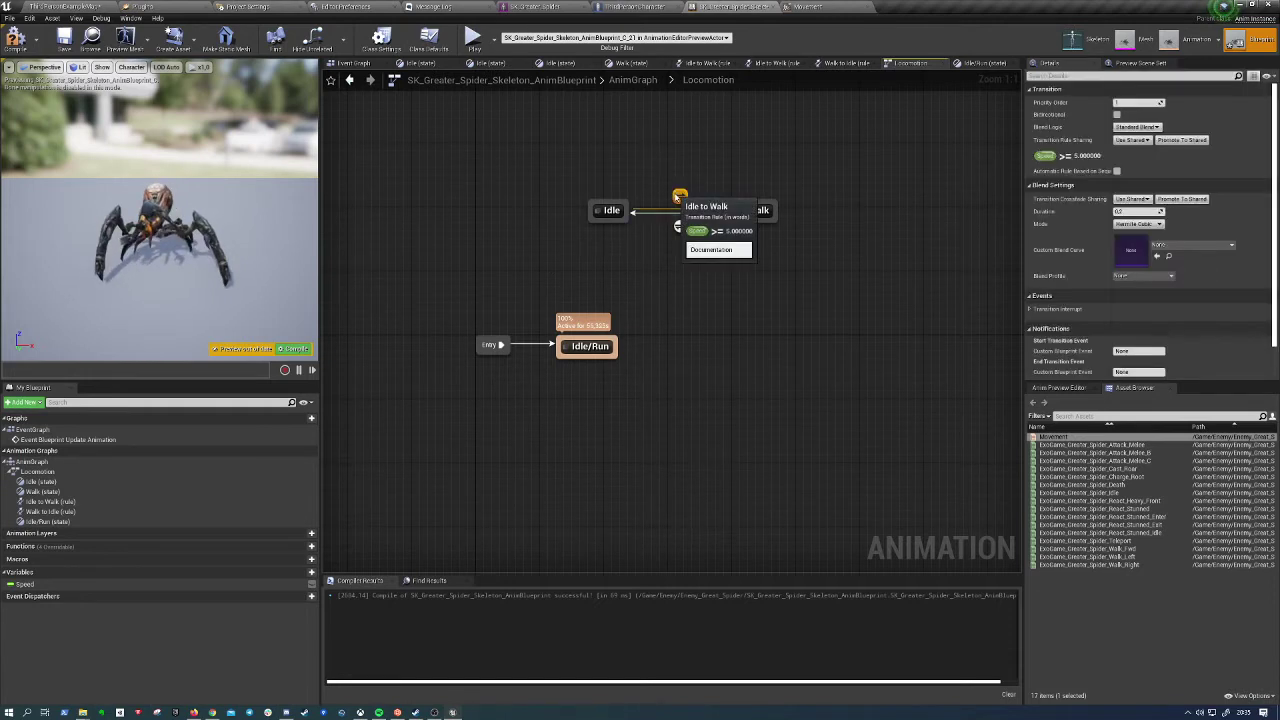
click(1139, 225)
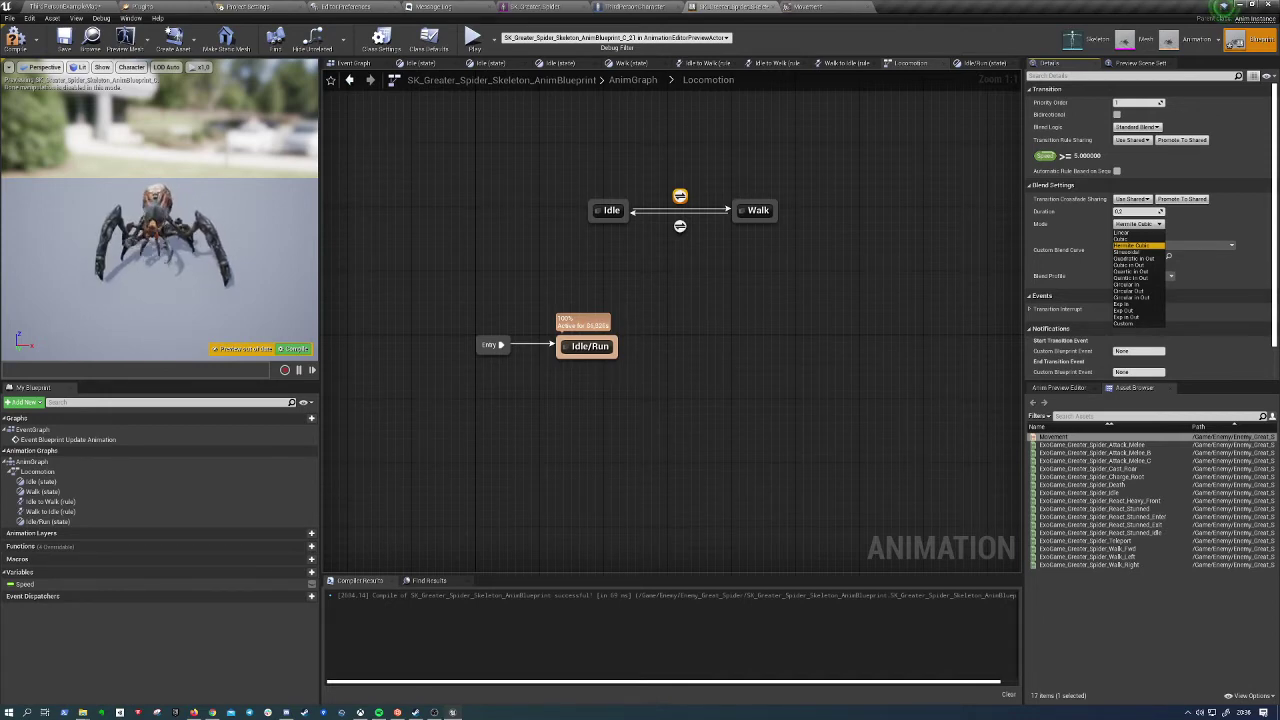
click(804, 302)
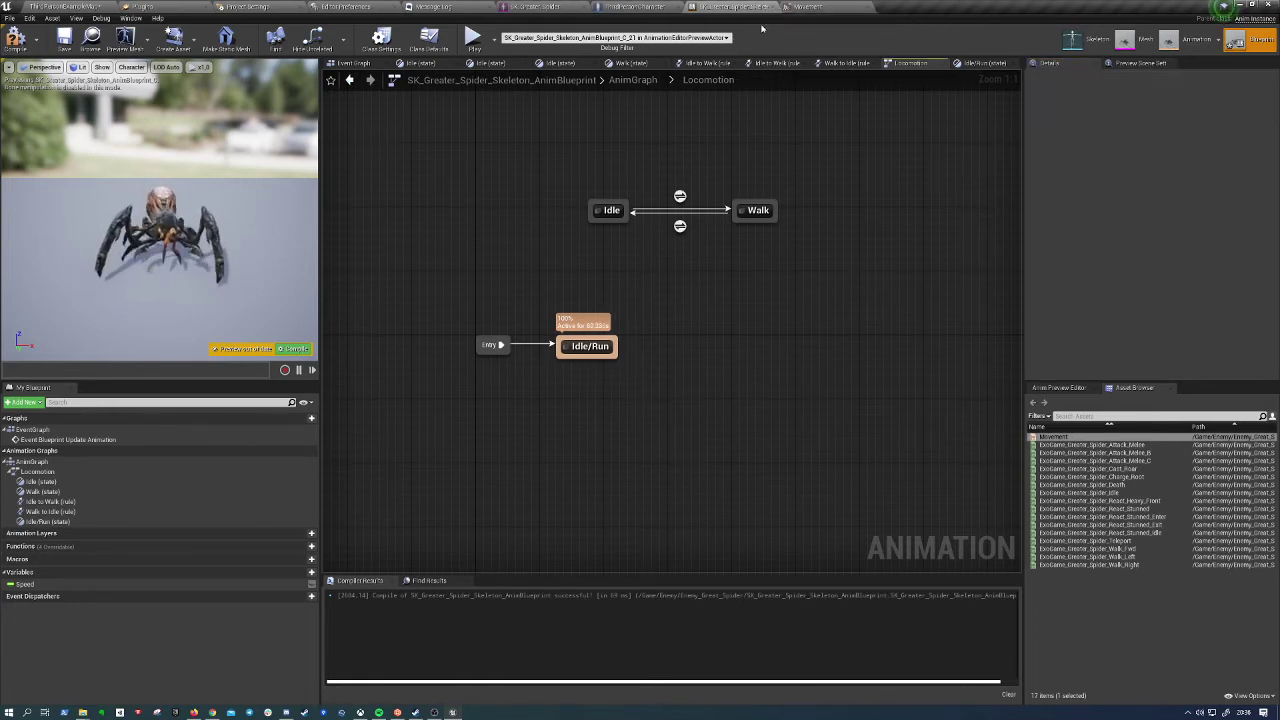
Review the Movement blend space and the Idle and Walk states, then go to the level editor
click(862, 6)
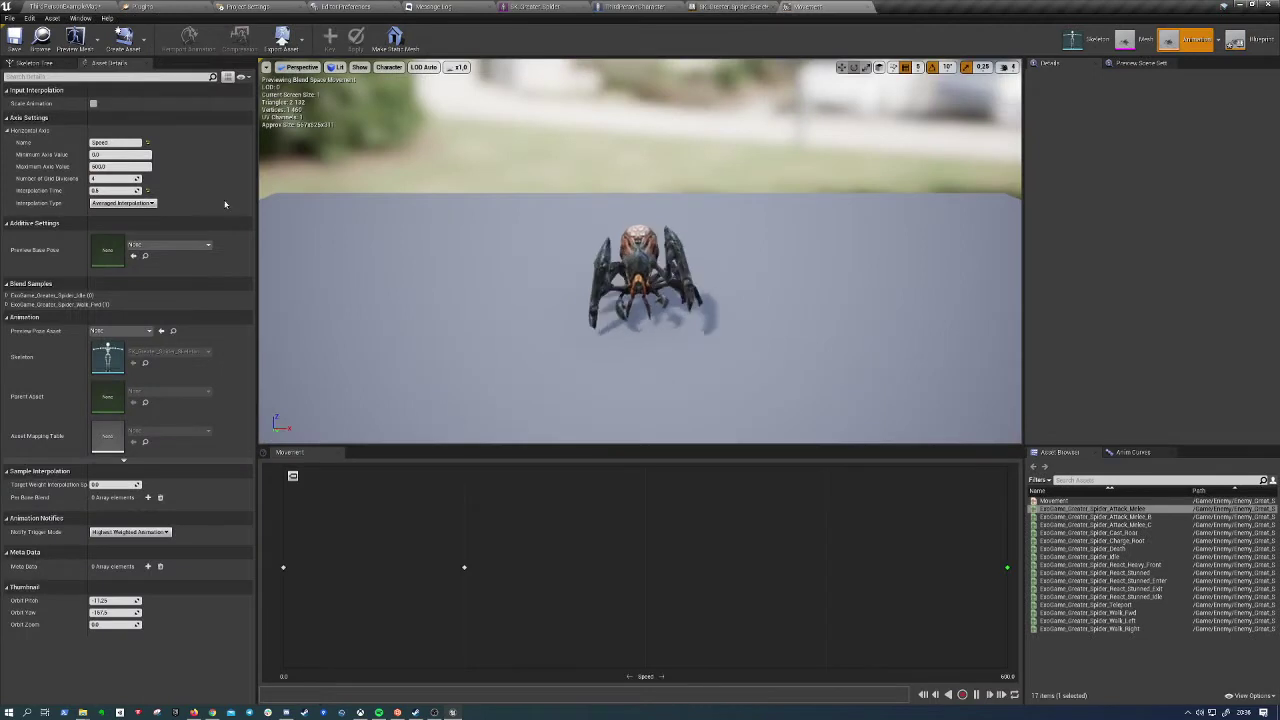
click(740, 7)
drag(875, 172, 565, 255)
click(650, 265)
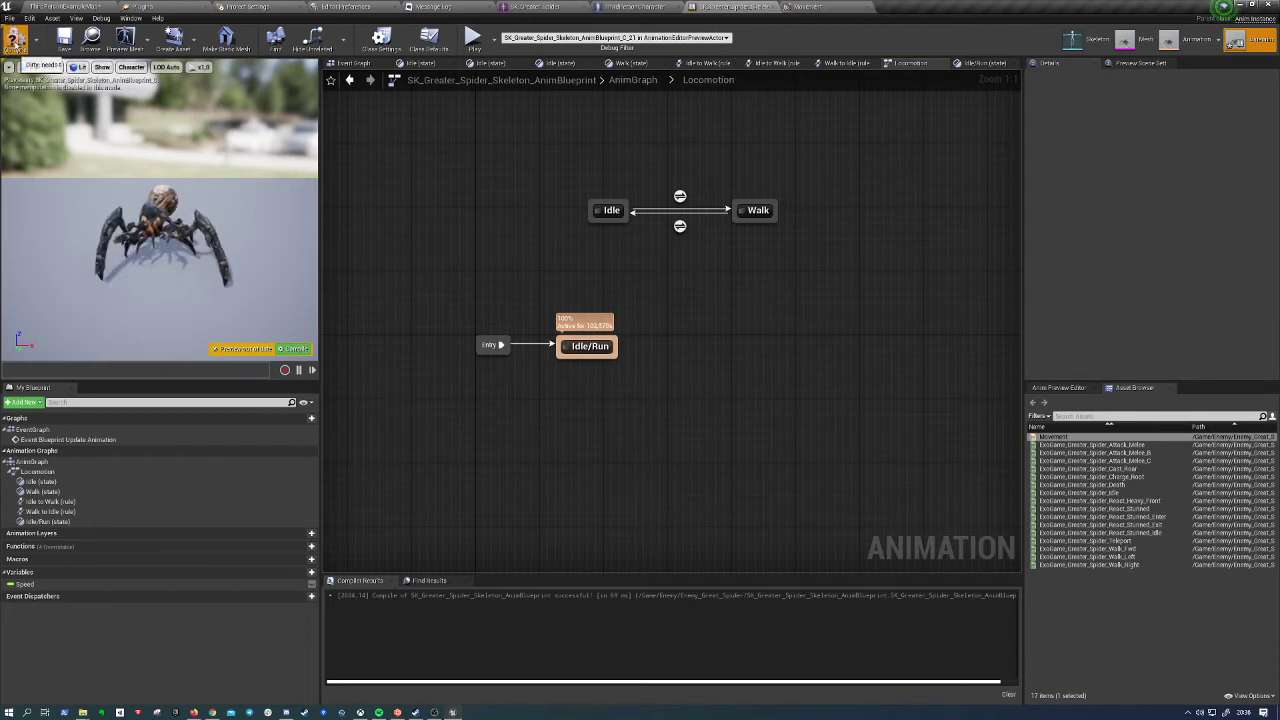
click(824, 8)
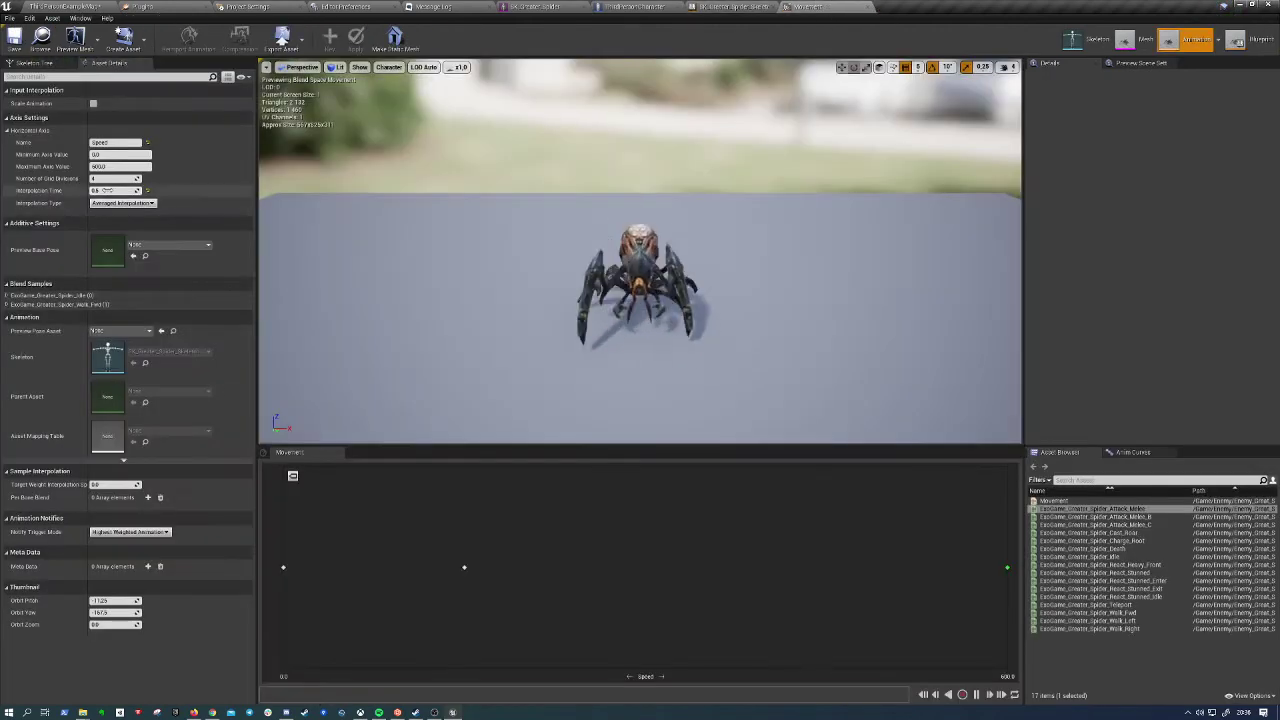
click(60, 6)
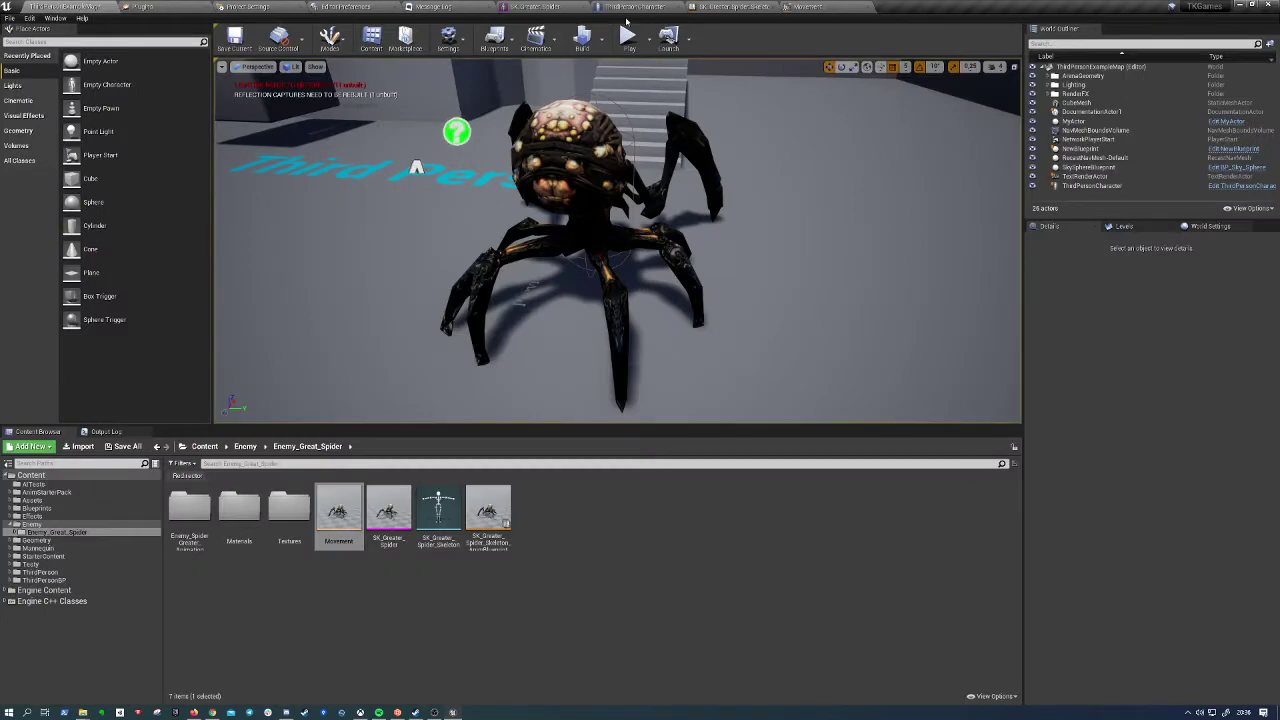
click(414, 166)
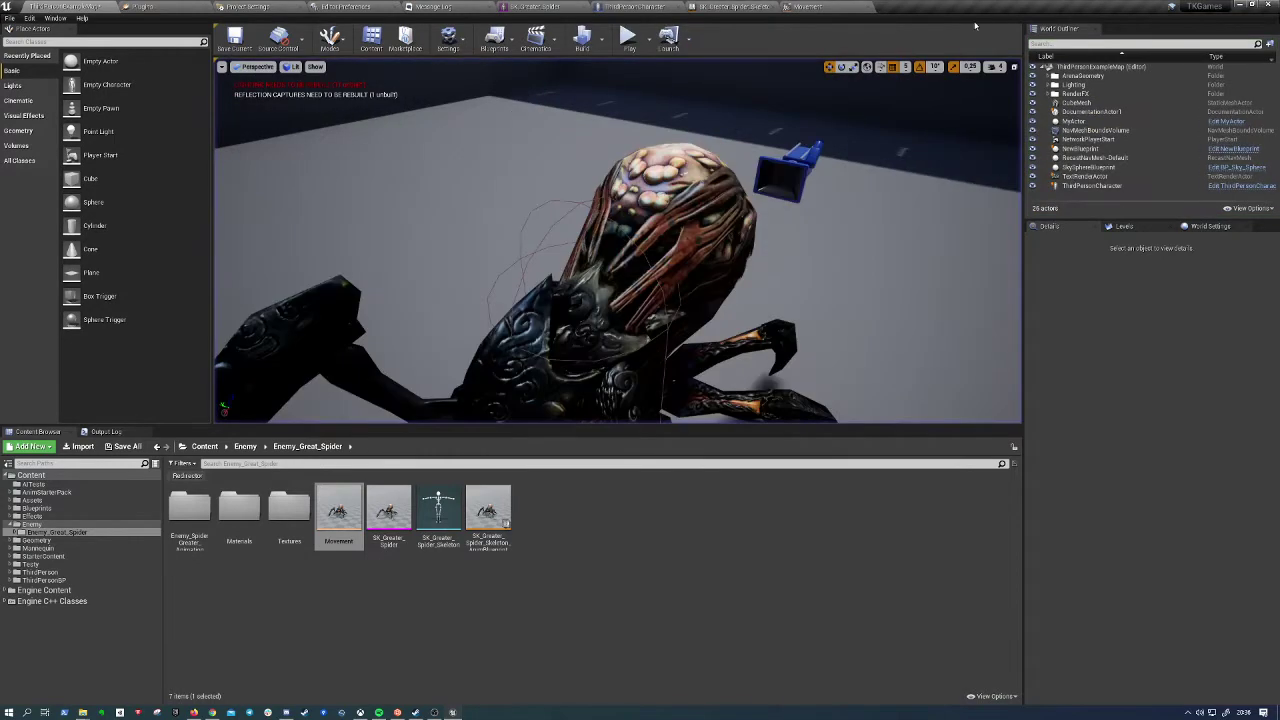
Play-test the spider in the level, stop, and return to the Locomotion graph
click(815, 6)
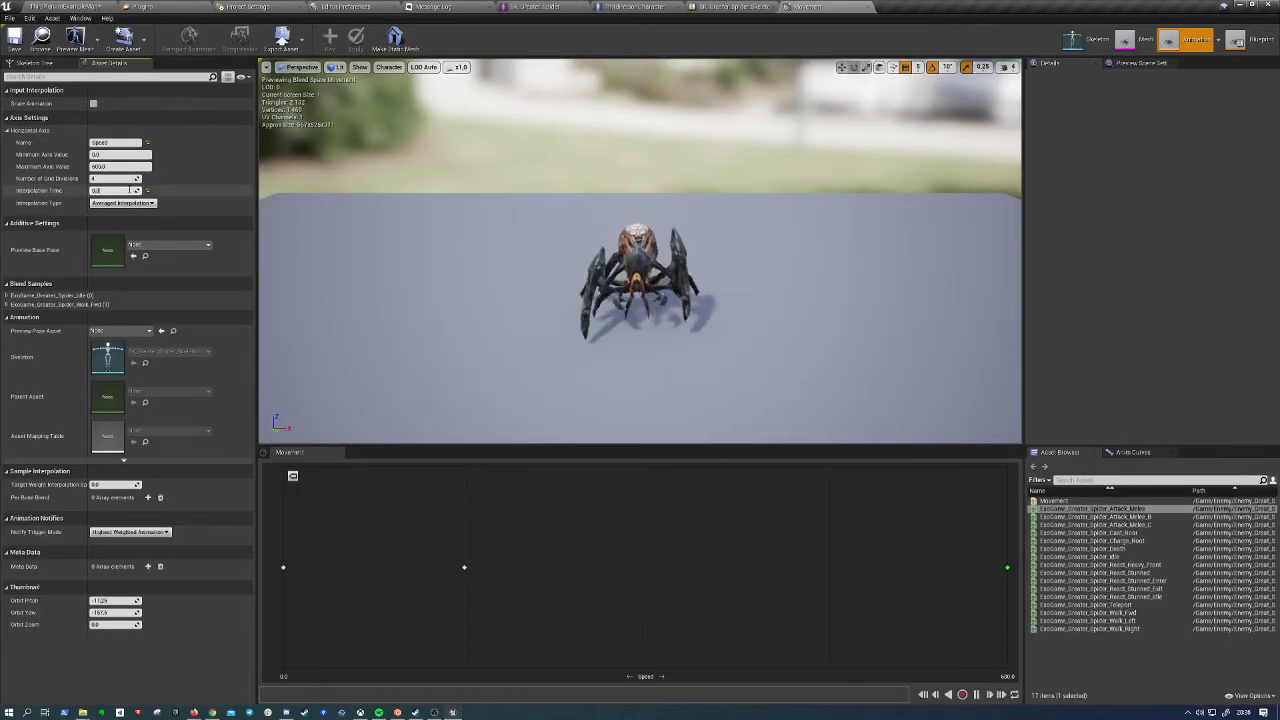
click(70, 6)
click(628, 40)
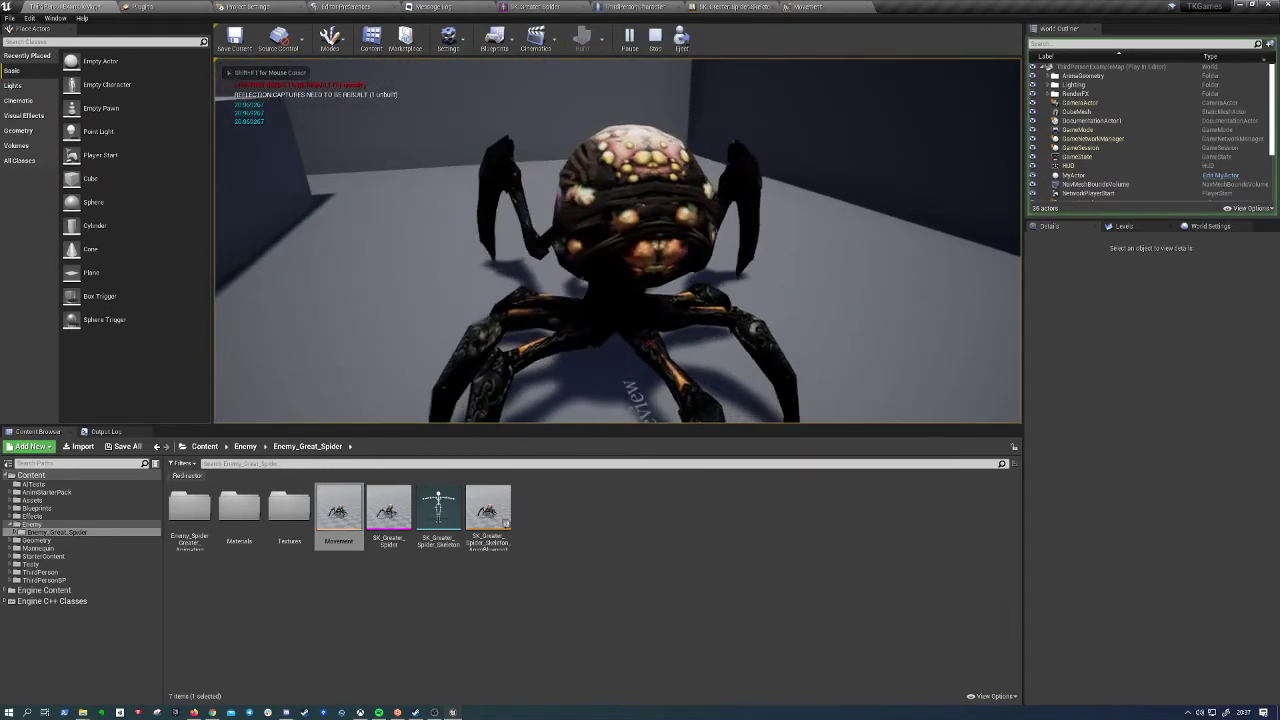
key(Escape)
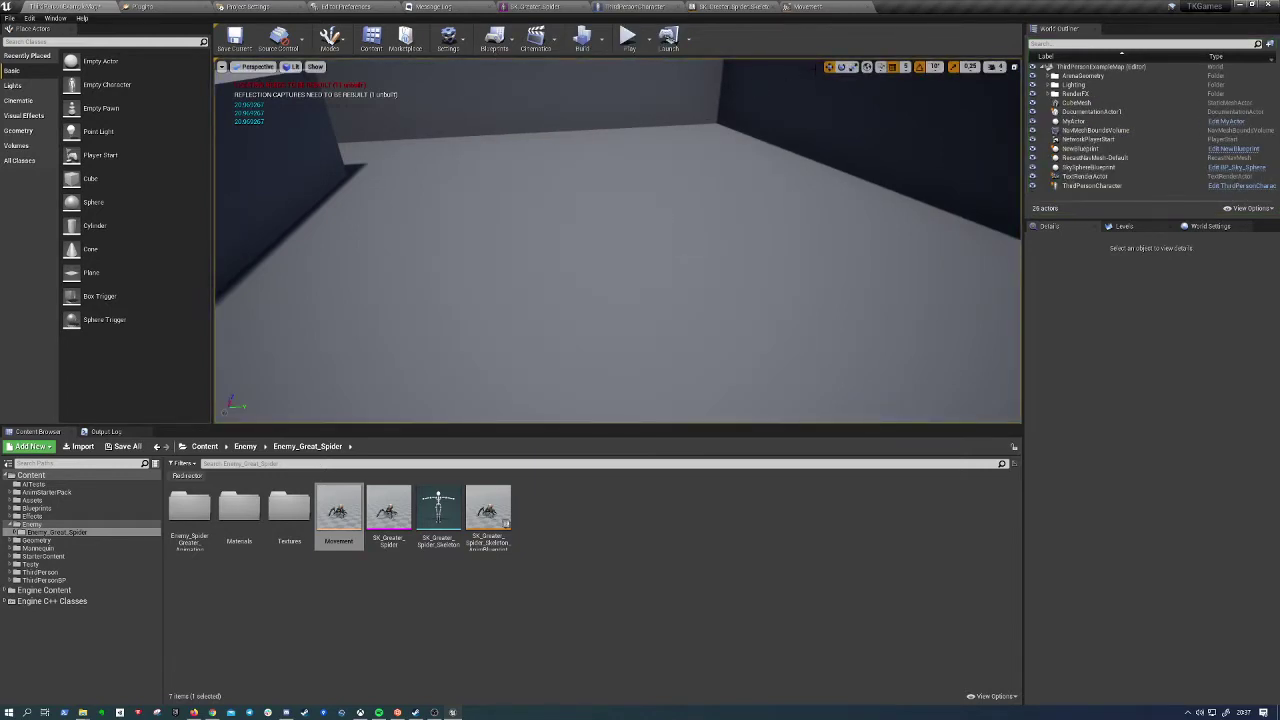
click(728, 7)
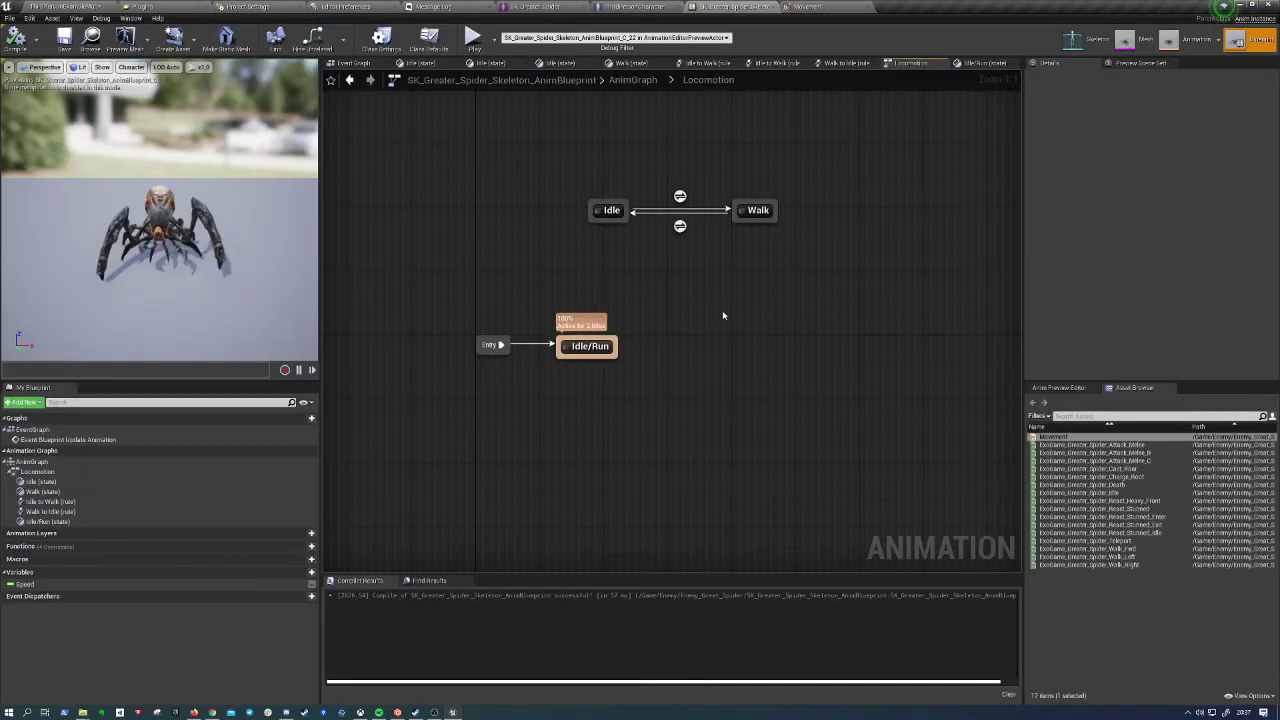
Select the Idle, Walk and Idle/Run states in turn to review their transitions and properties
drag(534, 172, 837, 423)
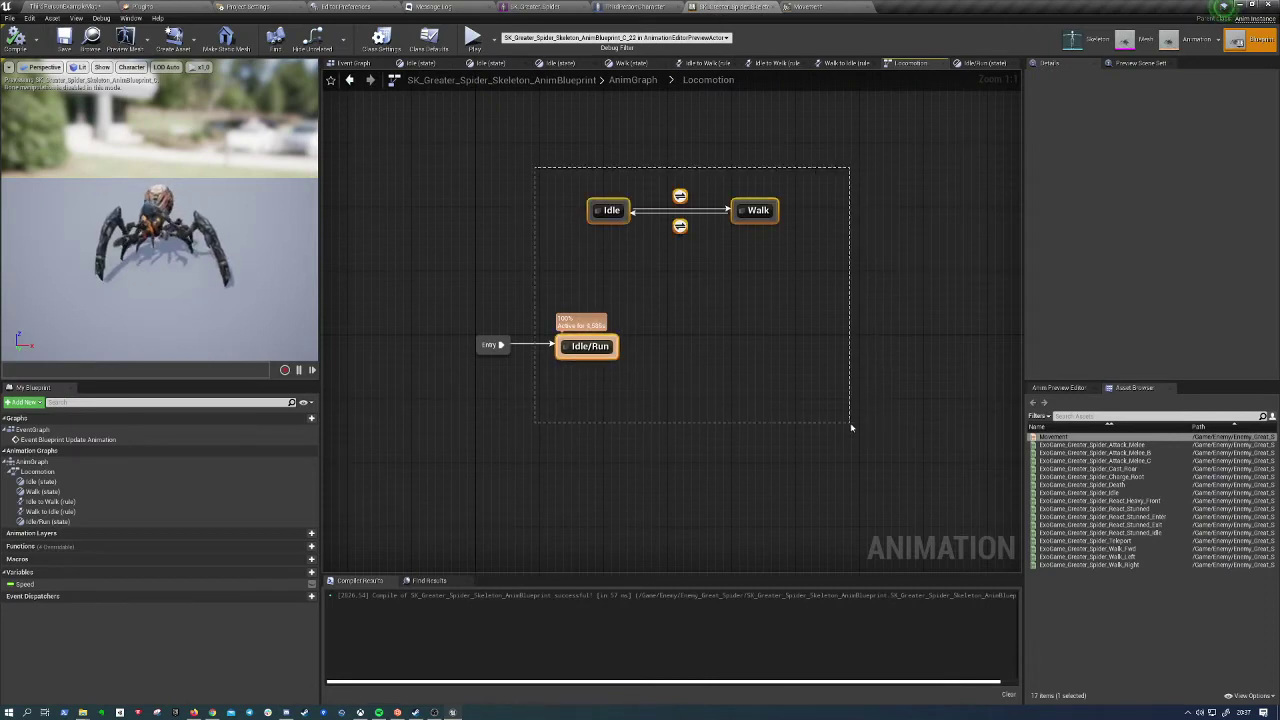
click(705, 265)
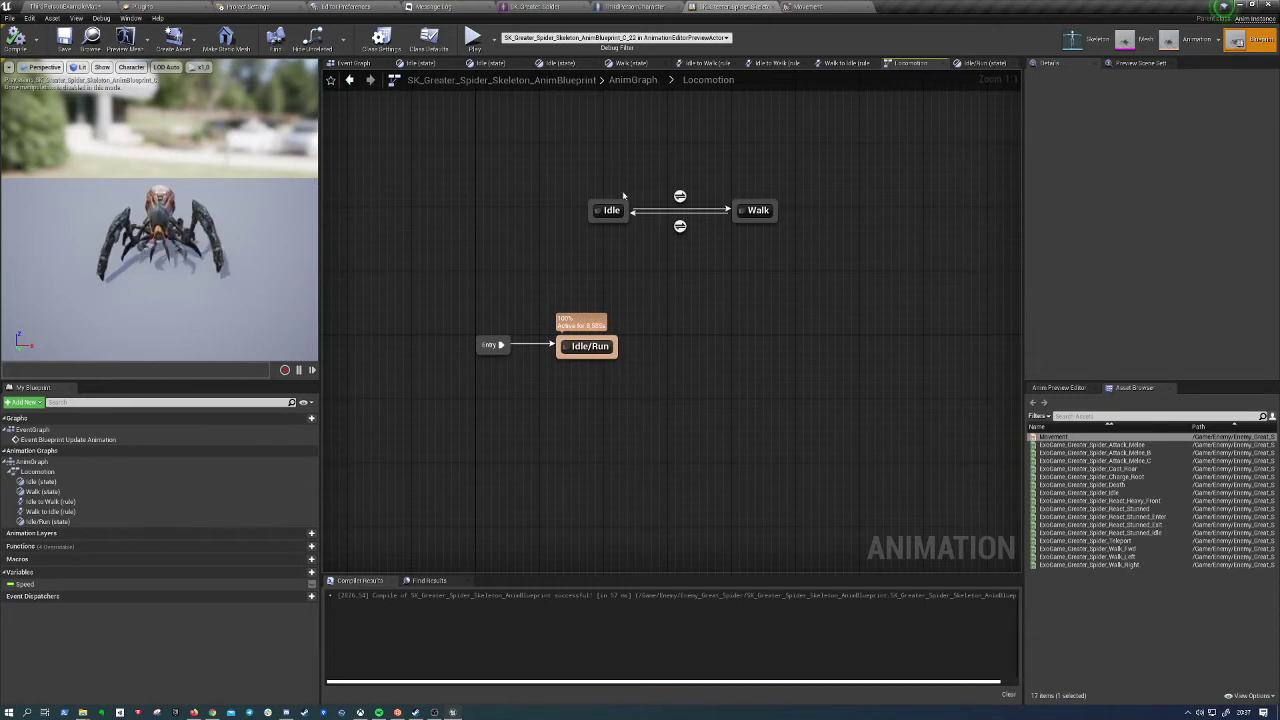
drag(571, 171, 809, 271)
click(625, 293)
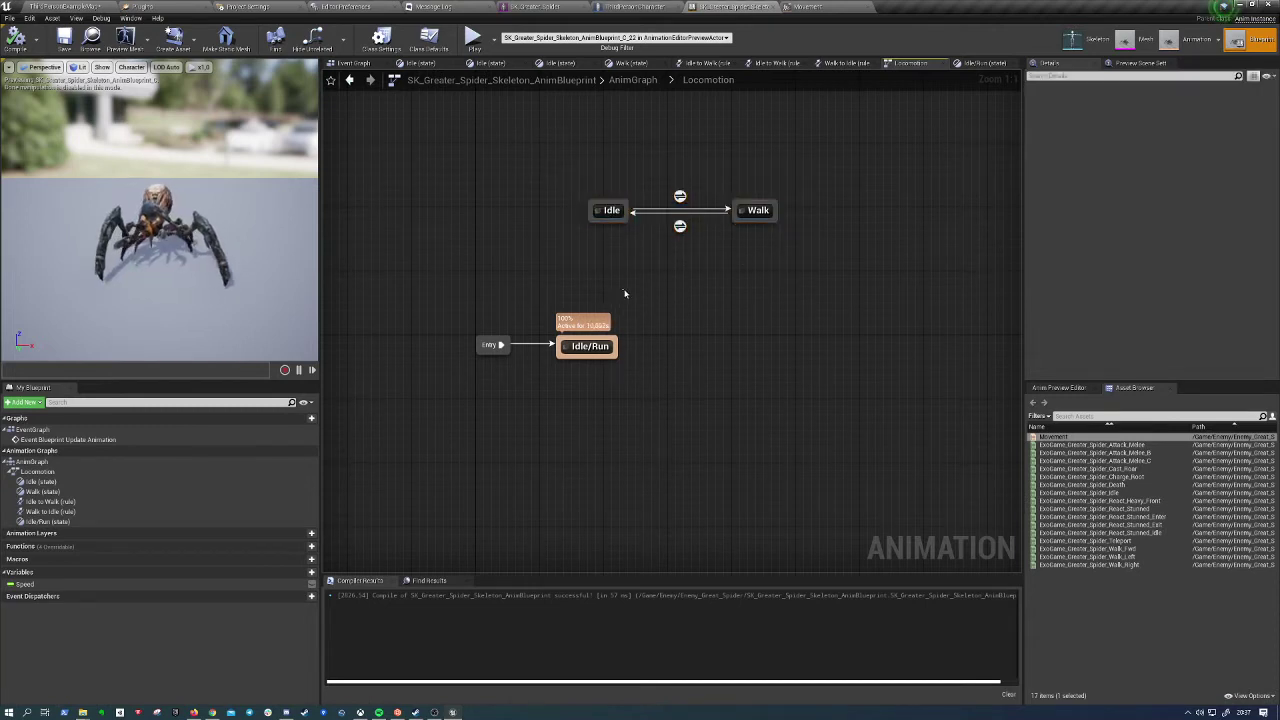
drag(625, 293, 571, 397)
click(690, 338)
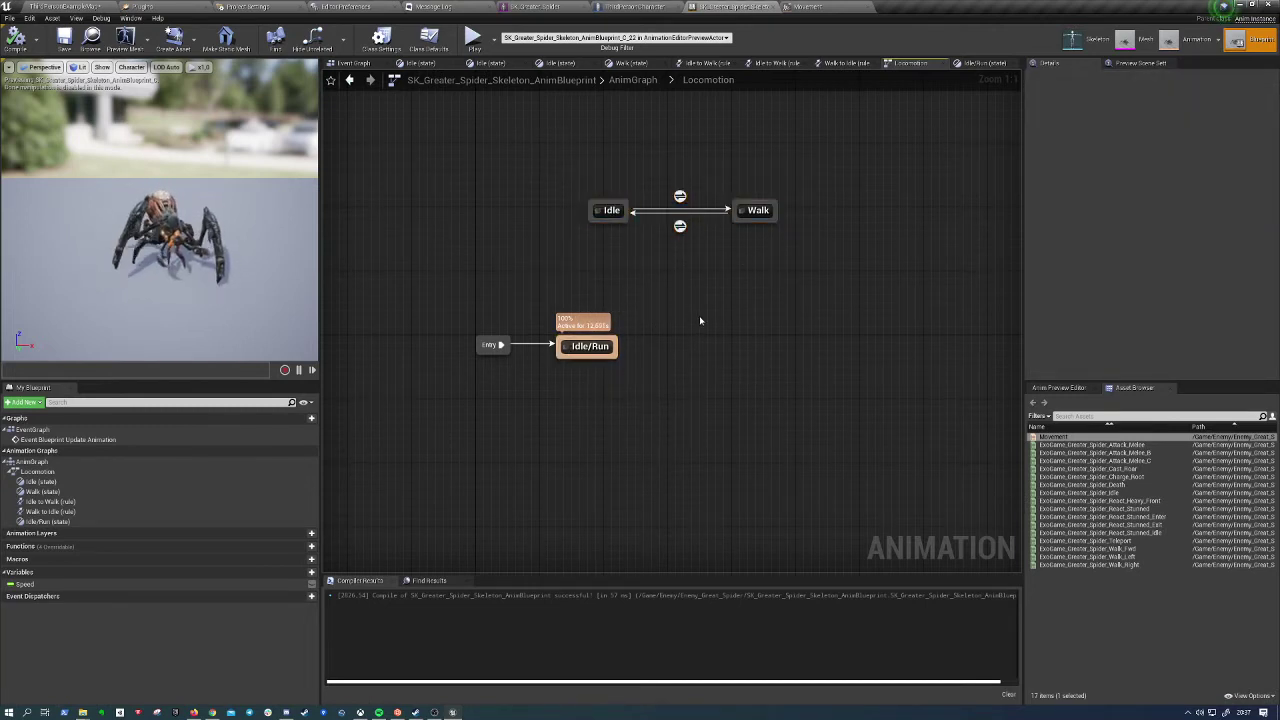
mouse_move(604, 341)
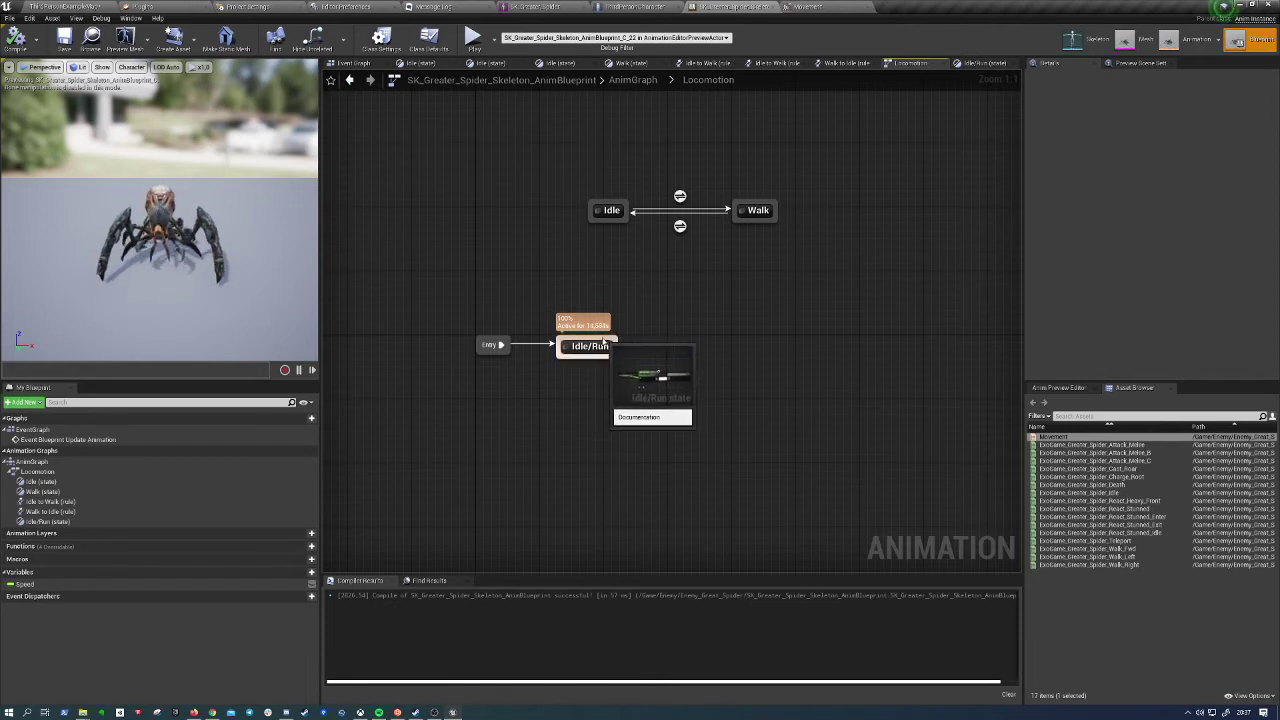
click(600, 345)
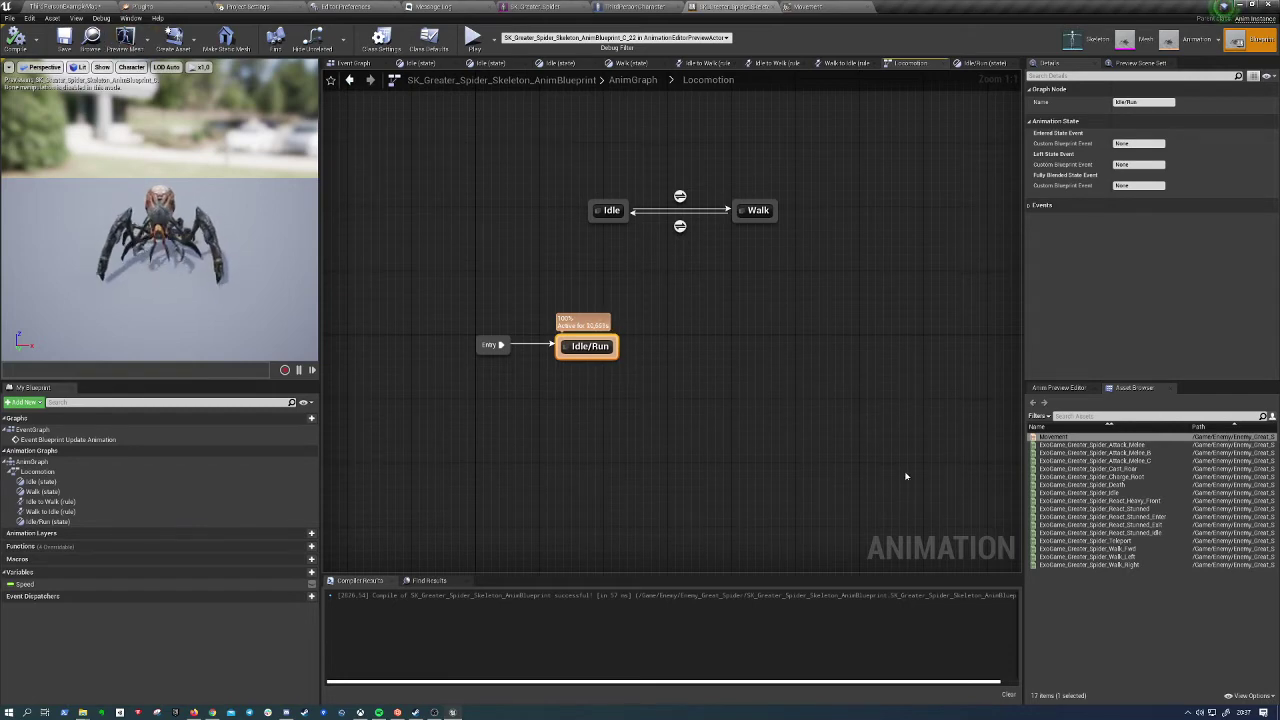
click(733, 415)
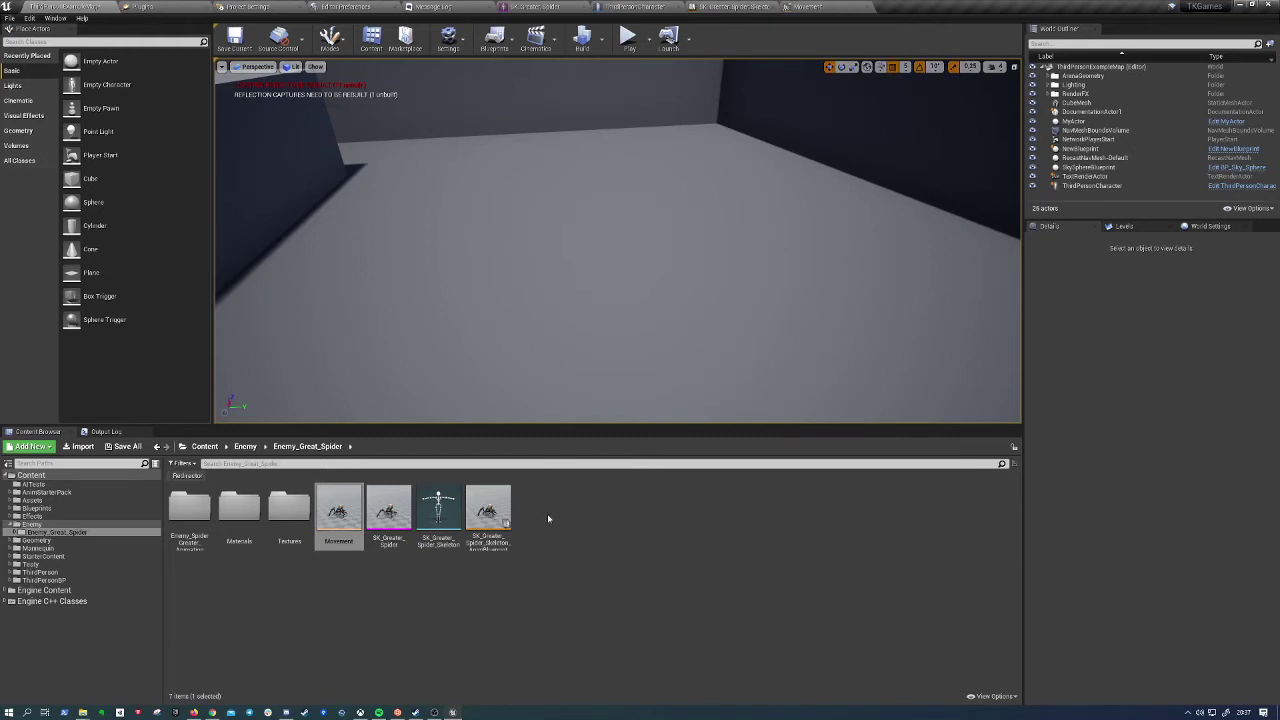
click(587, 570)
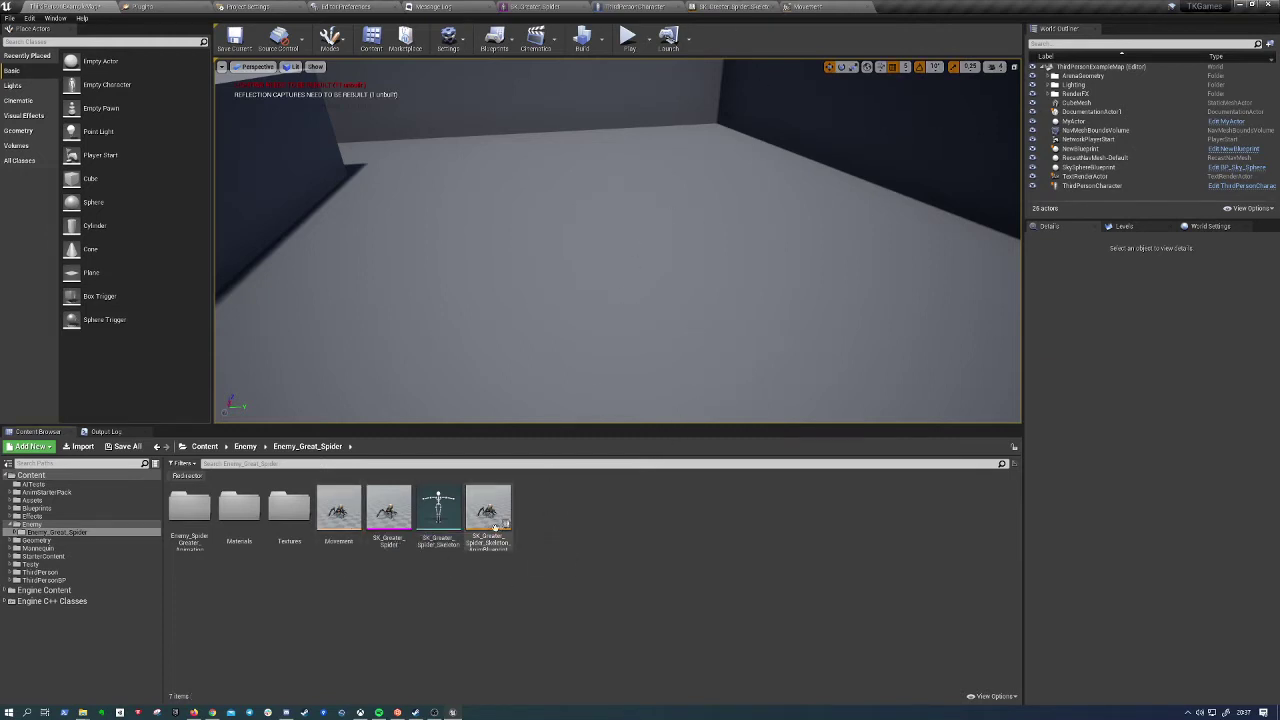
right_click(404, 514)
mouse_move(470, 197)
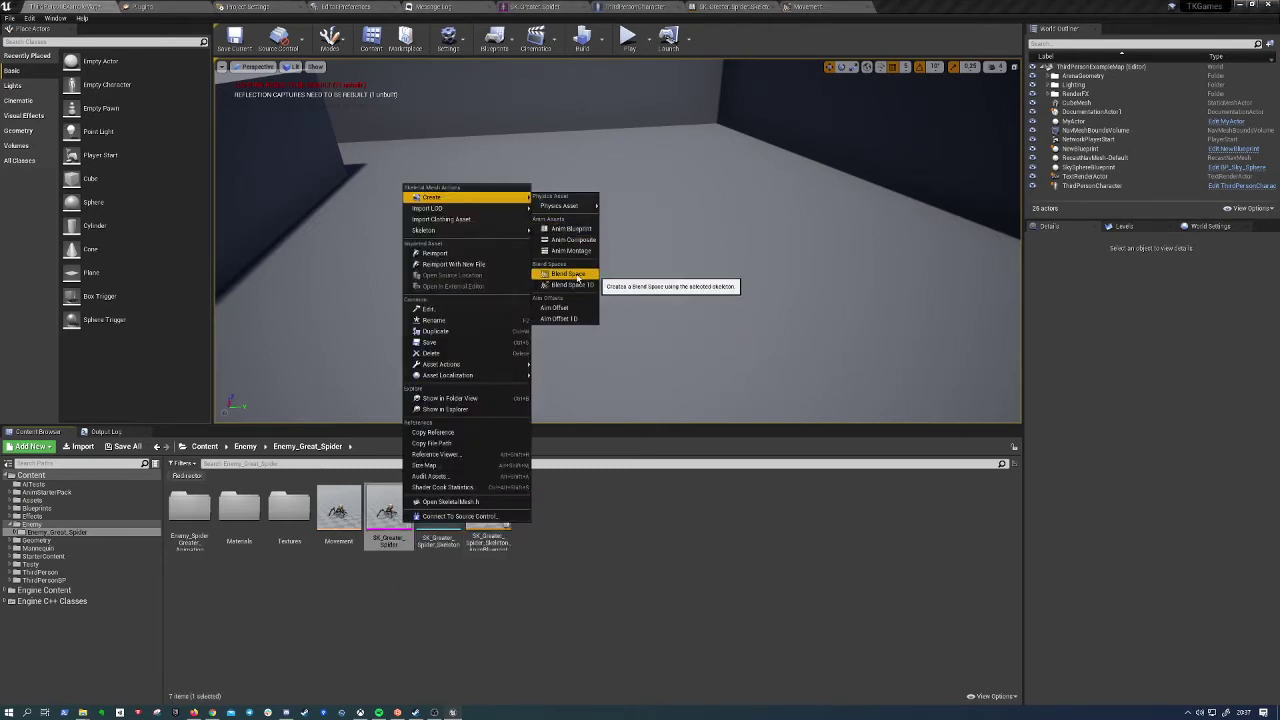
click(578, 278)
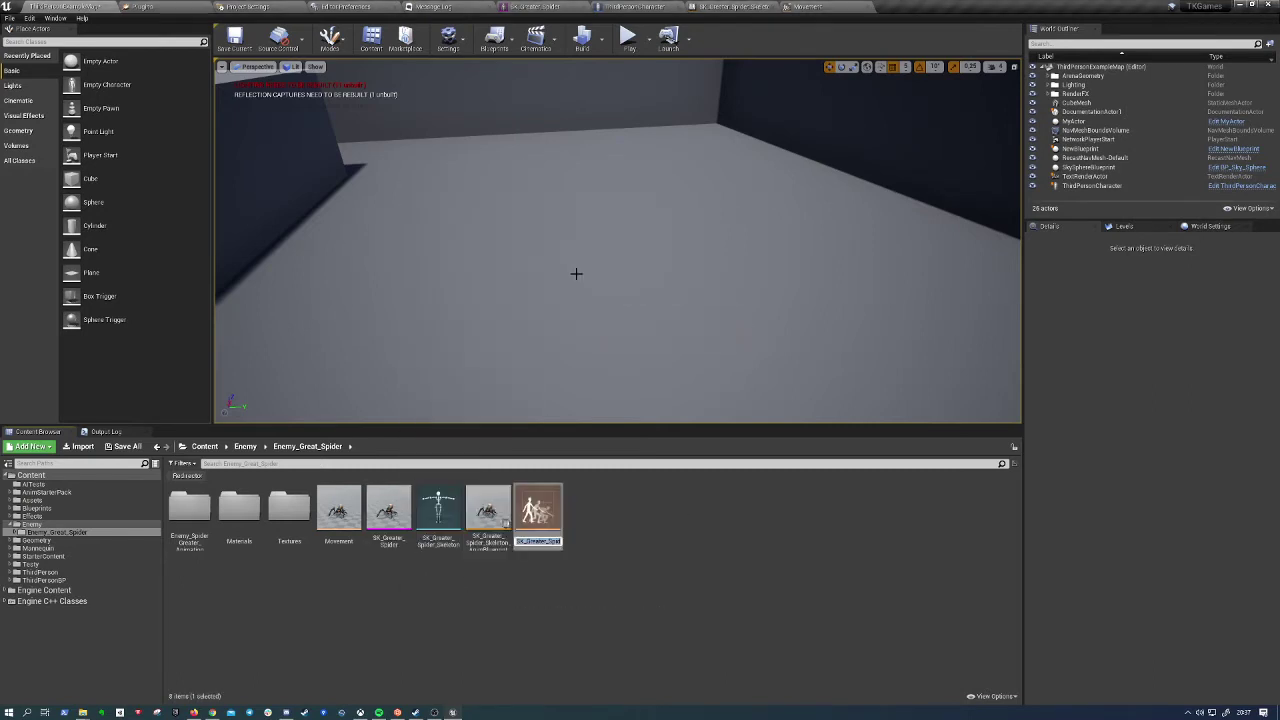
double_click(554, 517)
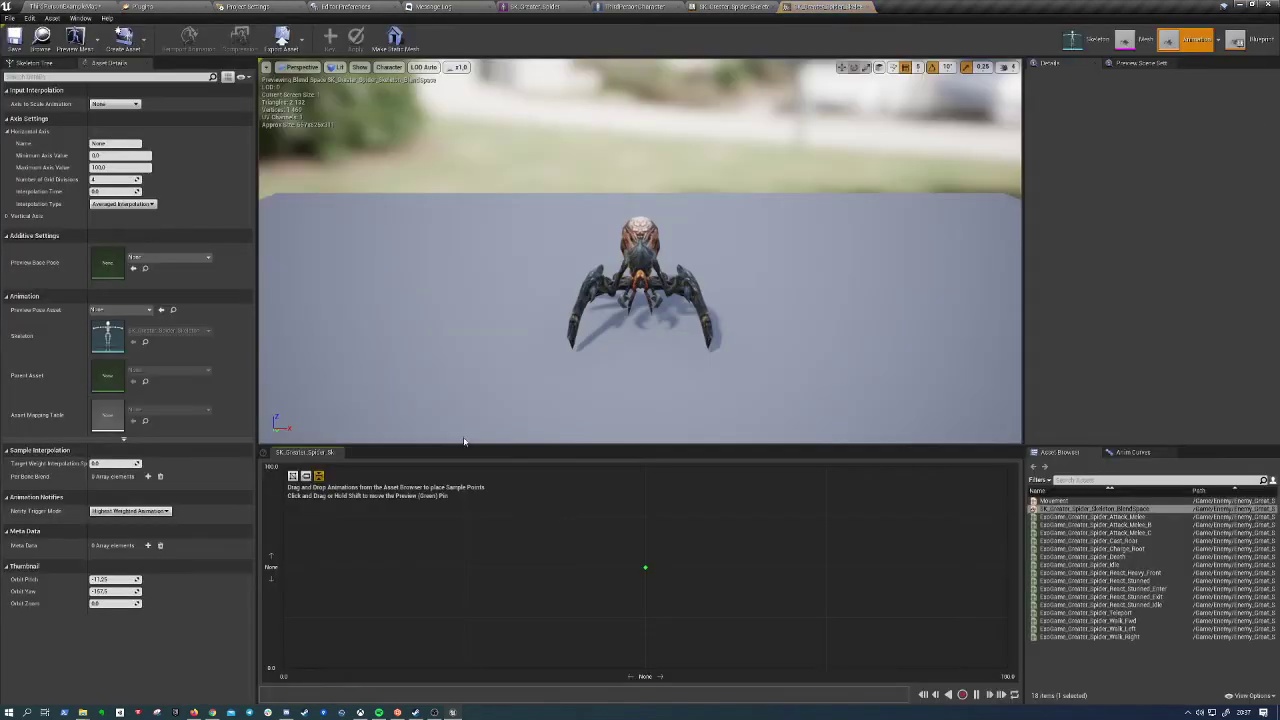
click(18, 215)
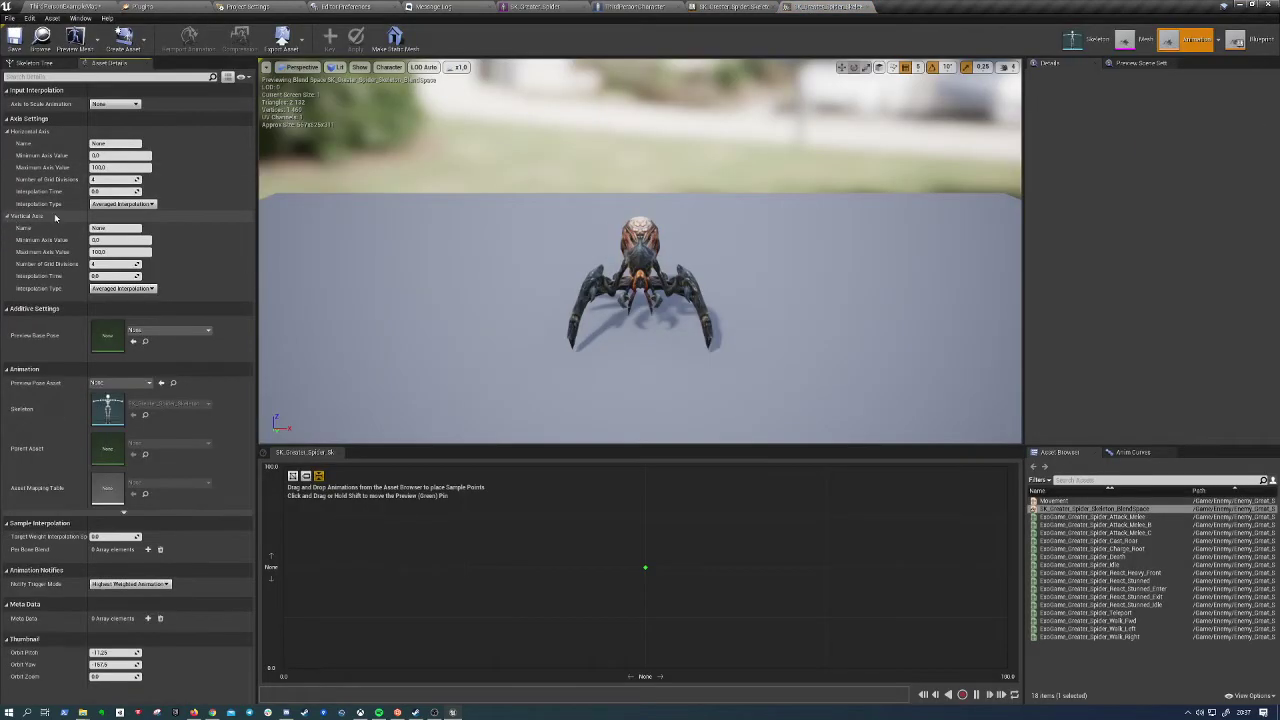
click(113, 144)
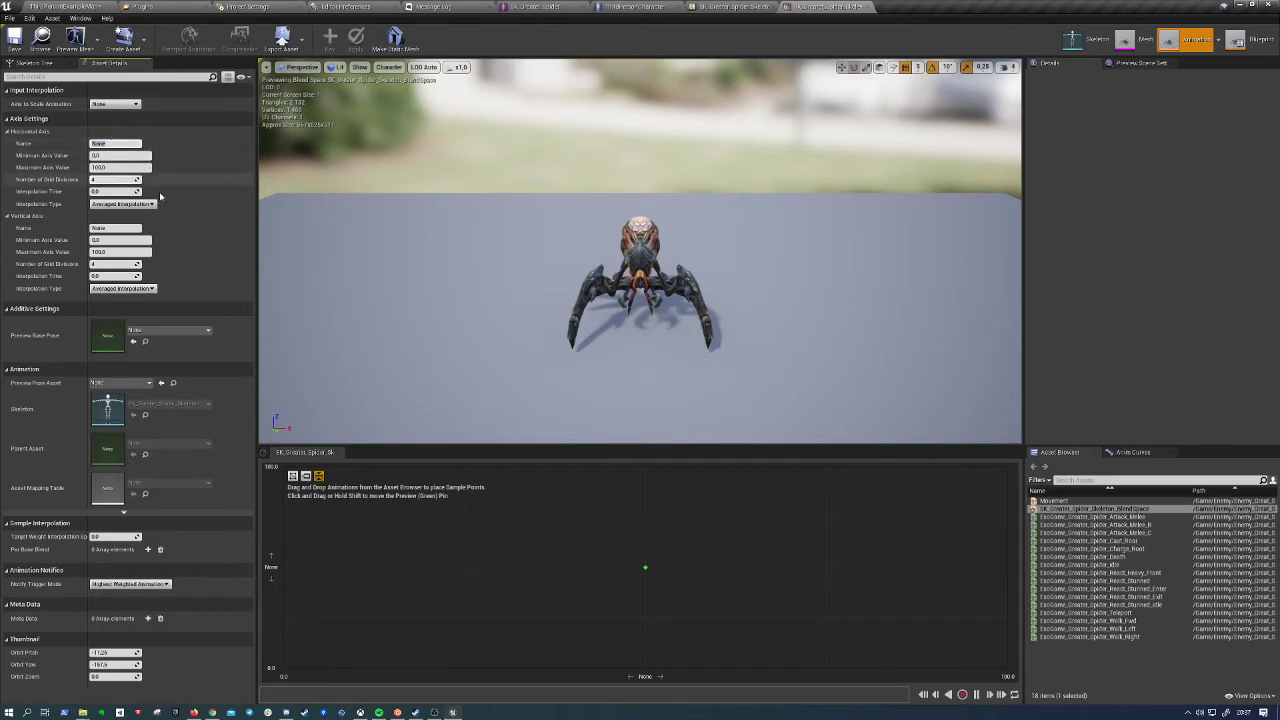
click(133, 229)
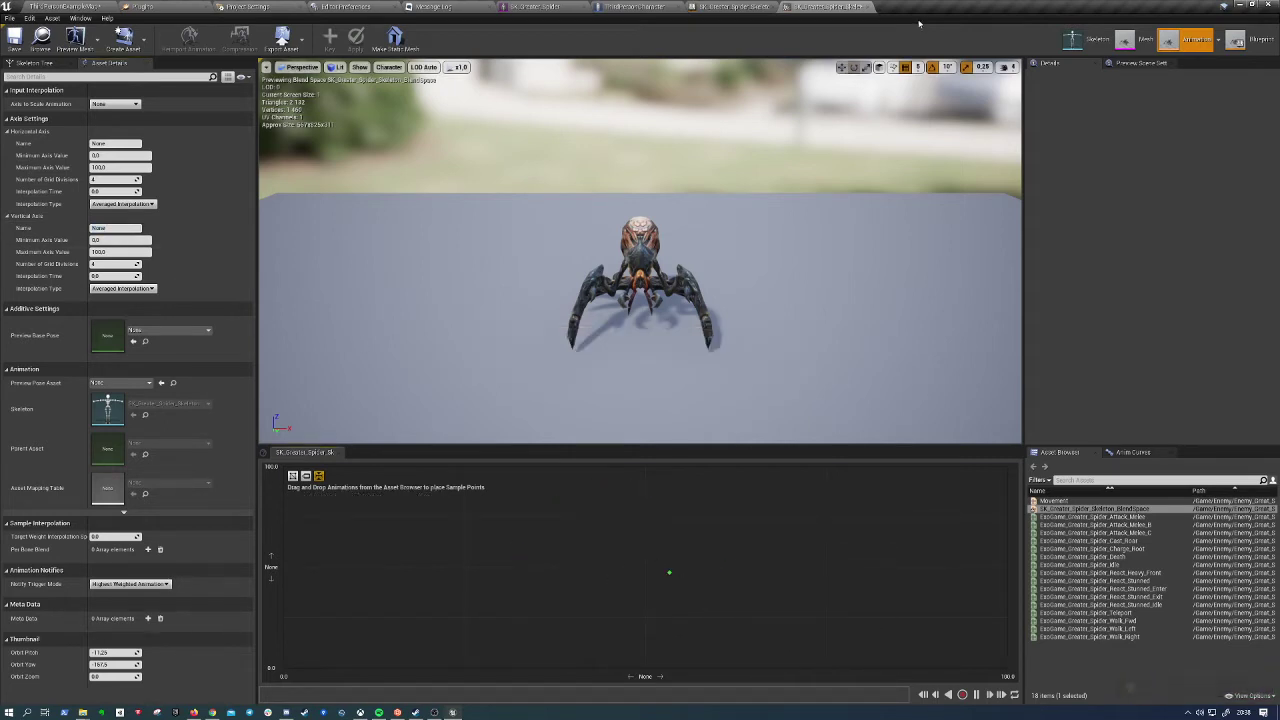
click(868, 7)
key(Delete)
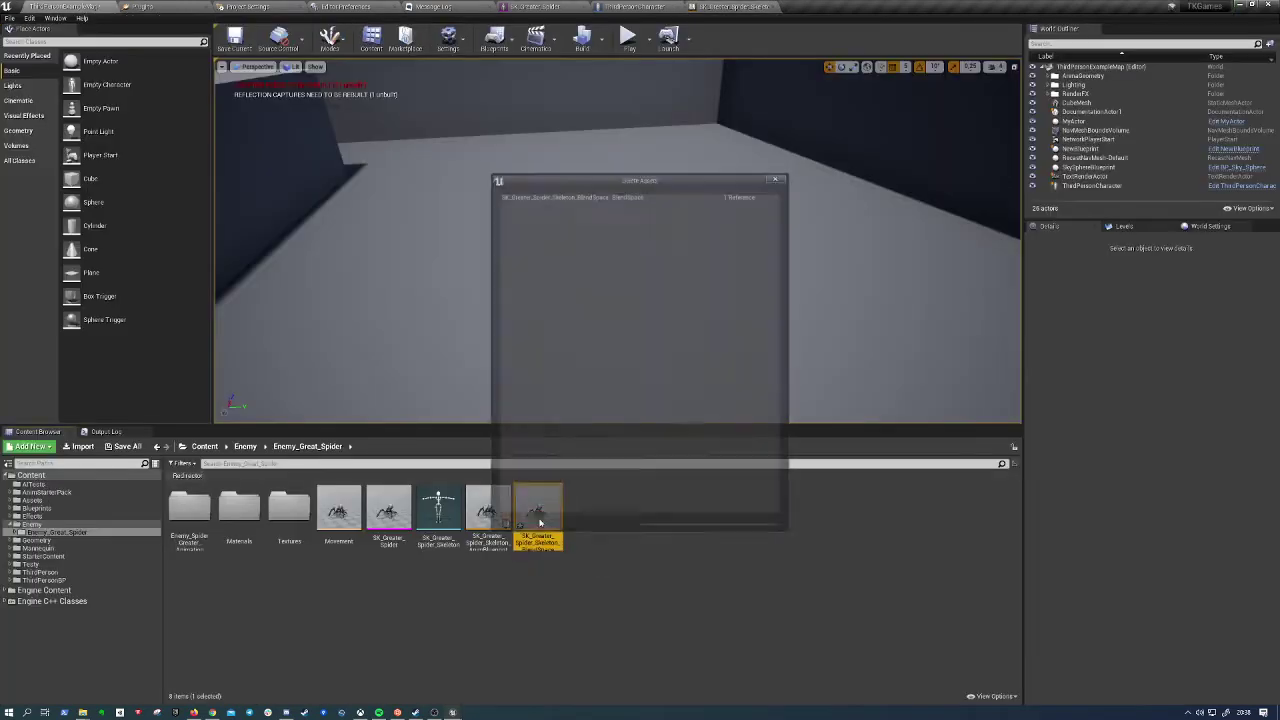
click(609, 517)
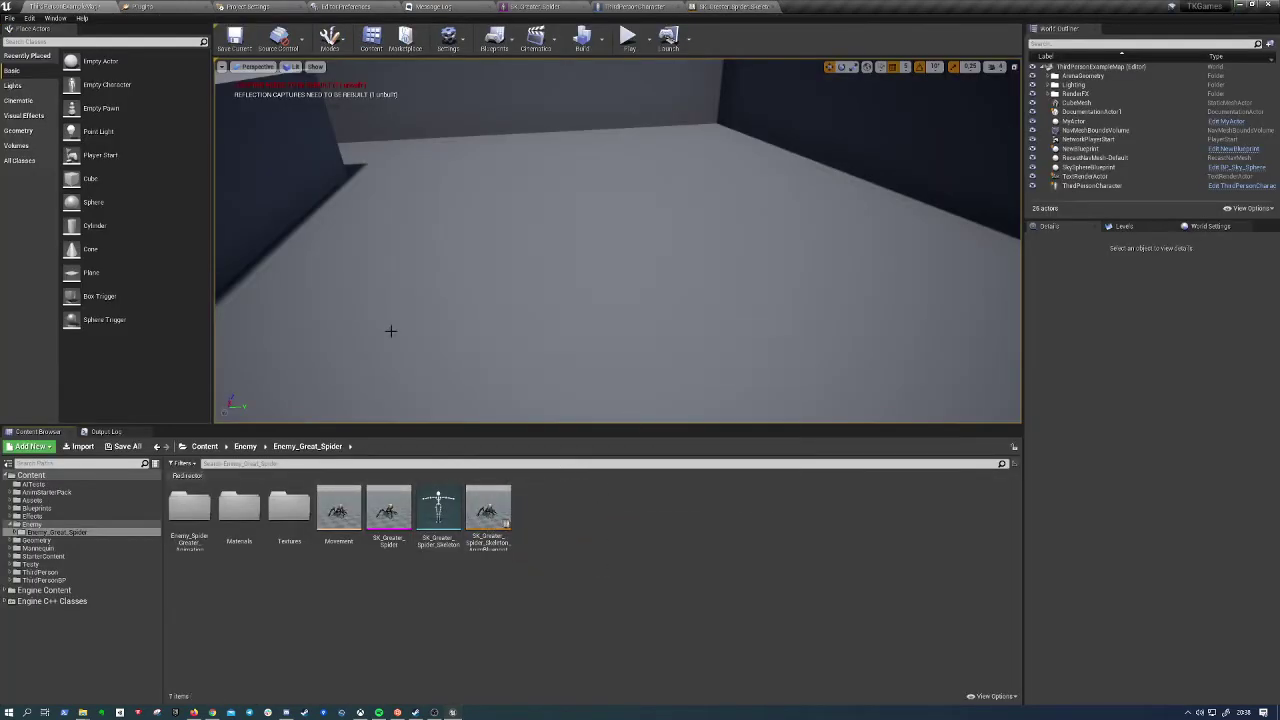
Open the Movement blend space and set the Speed axis to 10 grid divisions
double_click(344, 511)
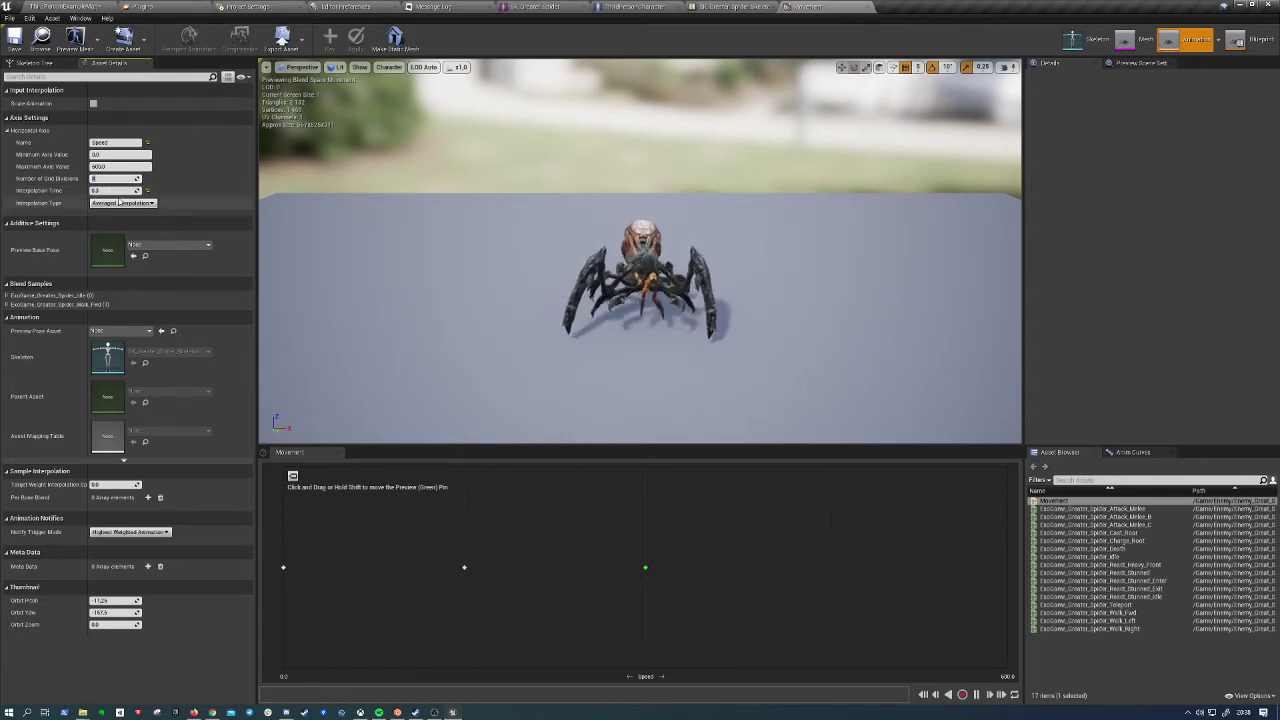
text(10)
key(Return)
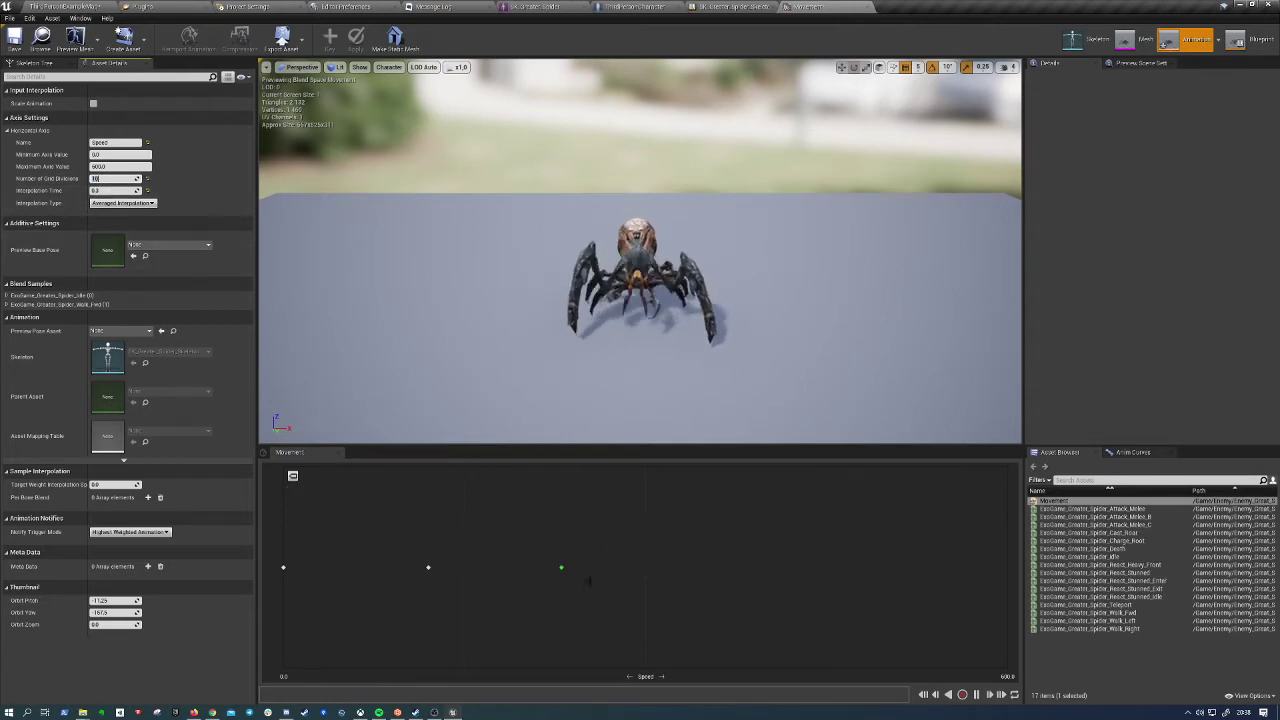
Try Cast_Roar, Idle and React_Stunned_Enter as samples, delete them, and revisit the blend space
drag(1090, 533, 570, 565)
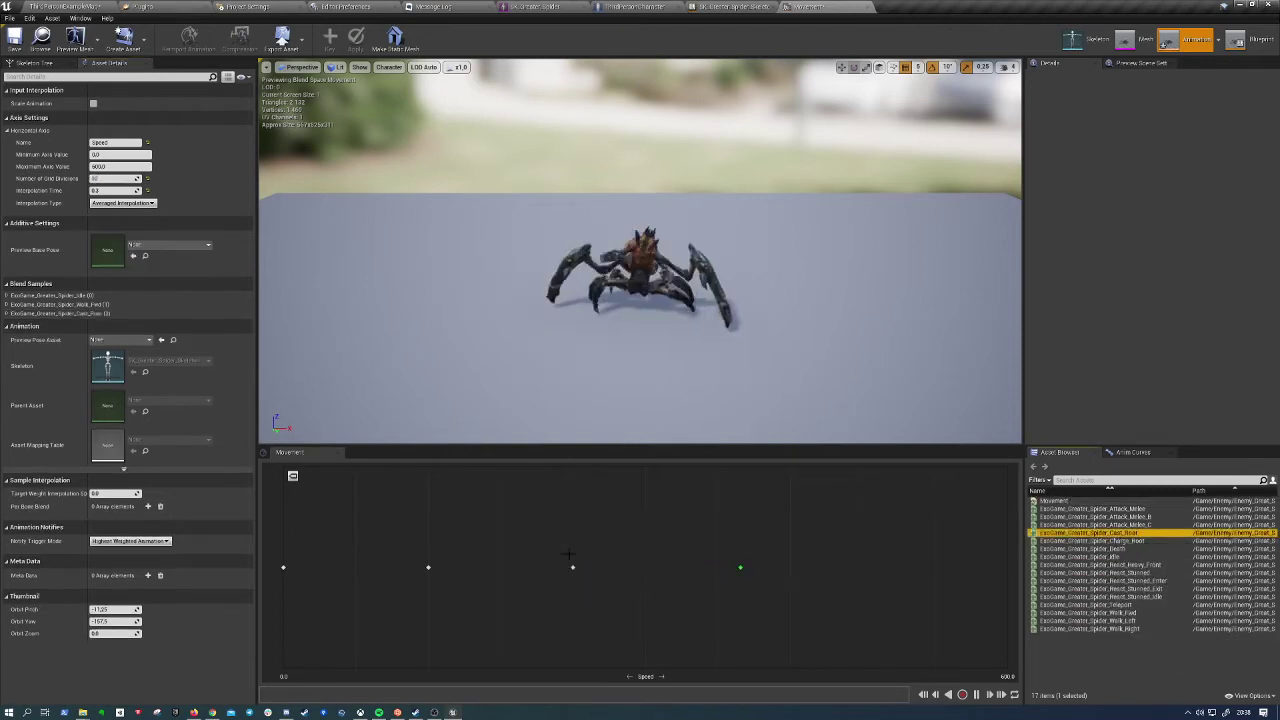
drag(1090, 565, 645, 567)
click(1084, 581)
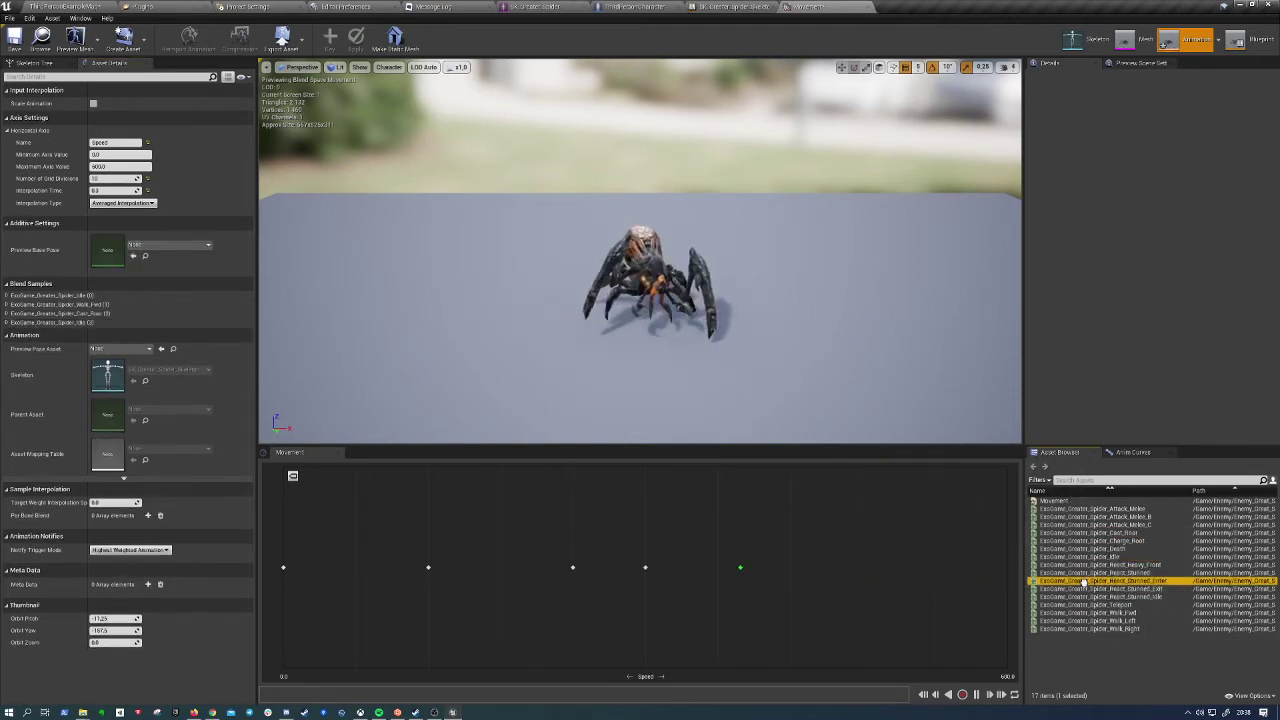
drag(1084, 581, 717, 567)
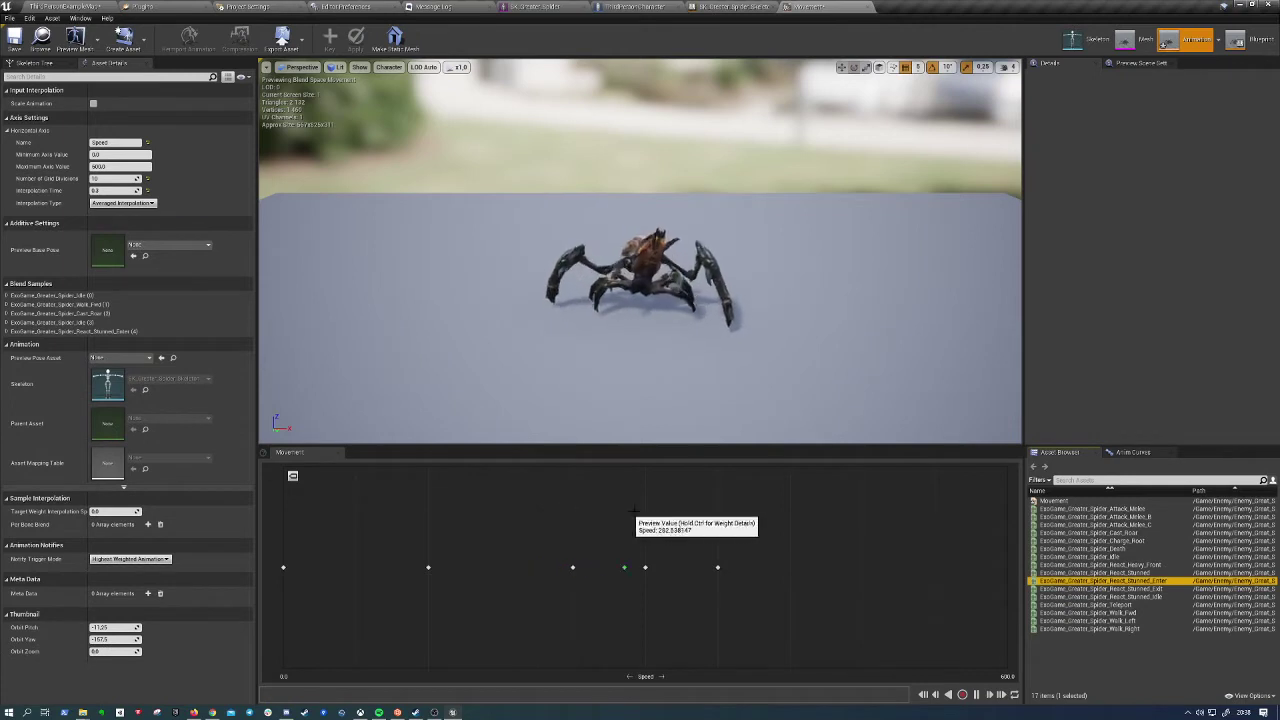
click(717, 567)
key(Delete)
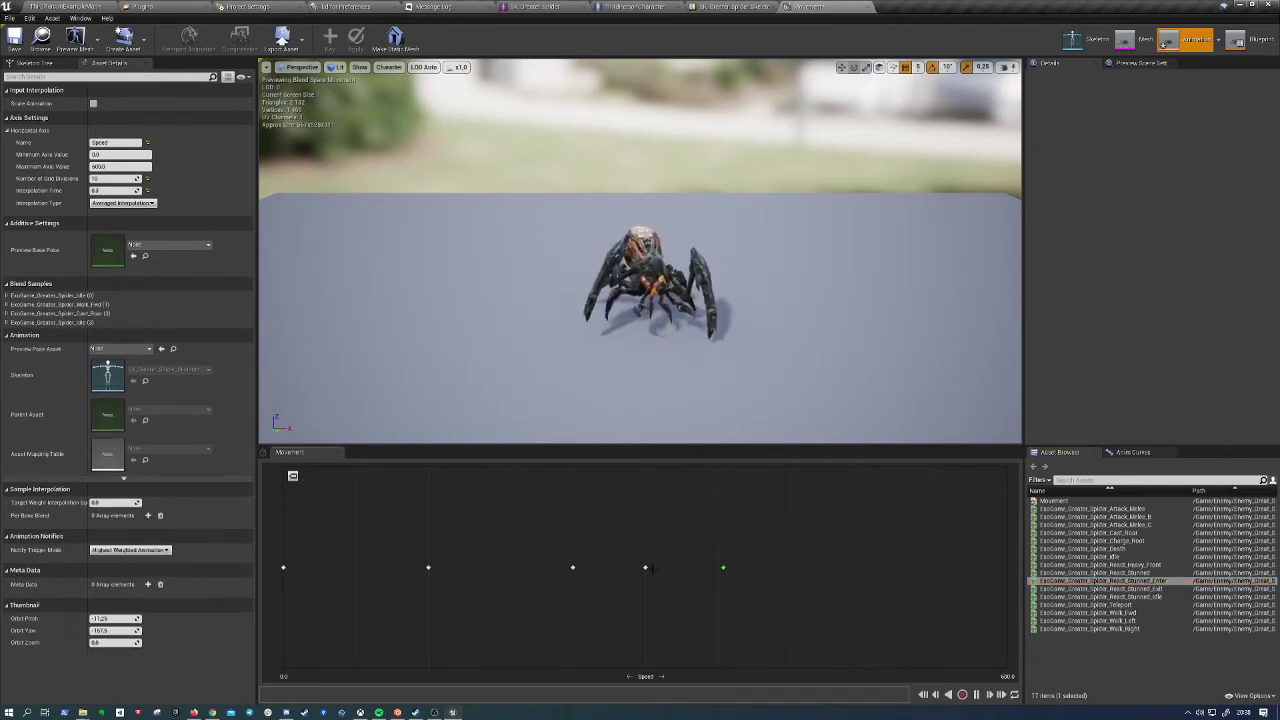
click(645, 567)
key(Delete)
click(573, 567)
key(Delete)
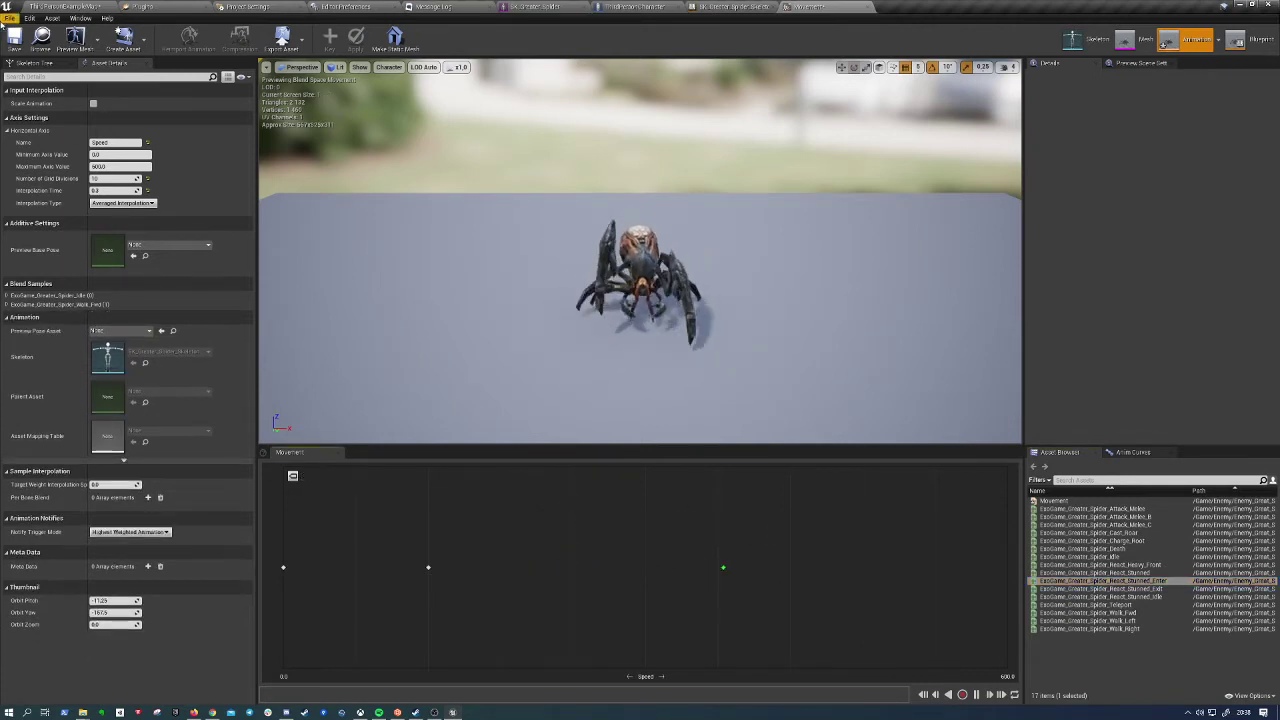
click(70, 6)
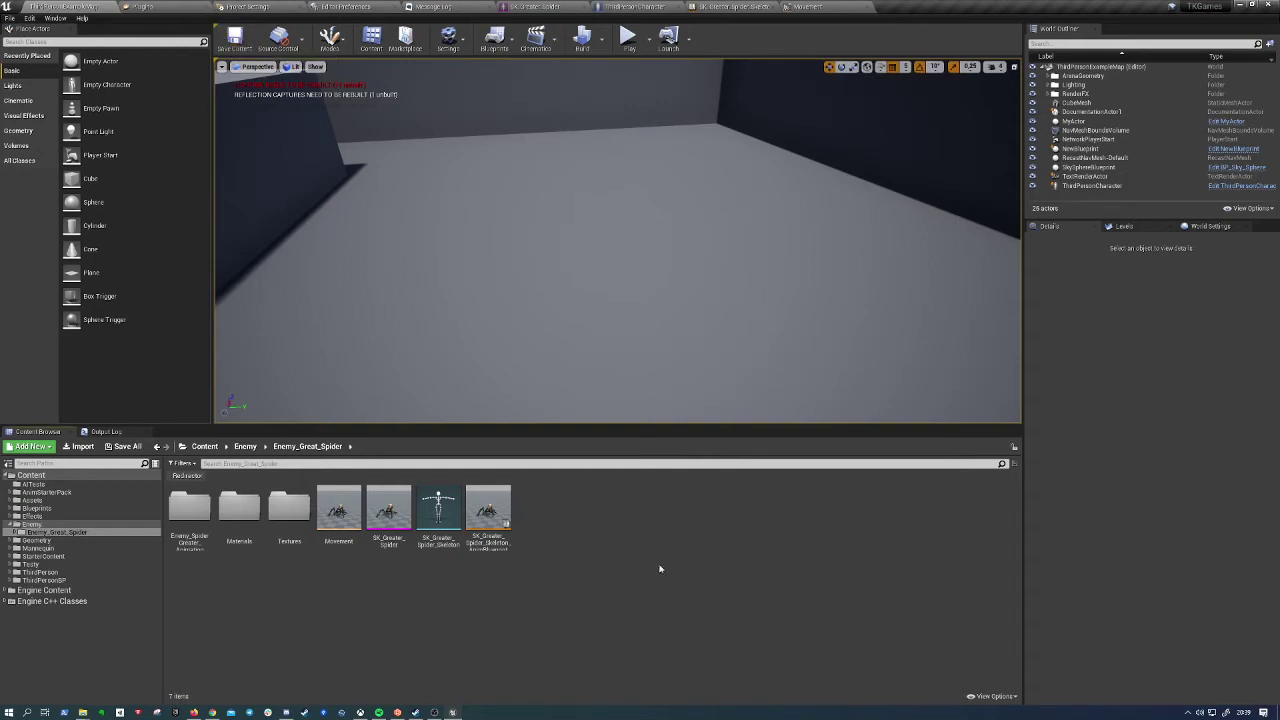
click(806, 7)
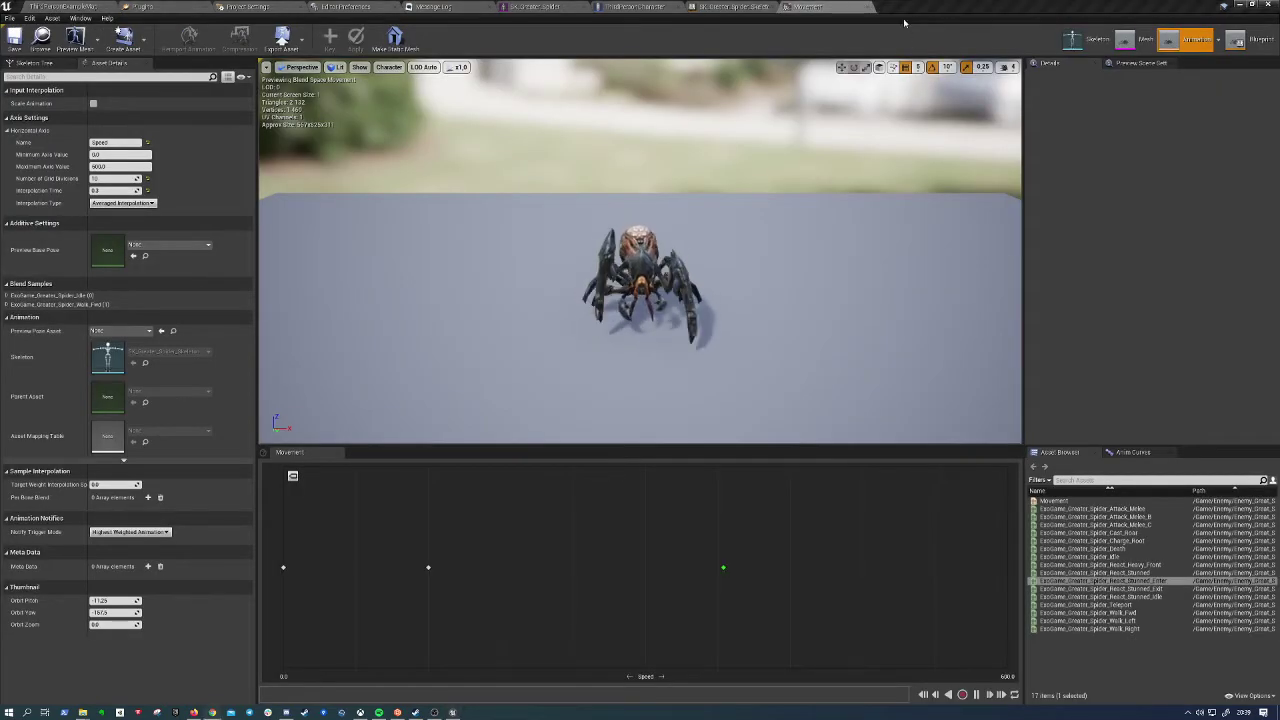
Bring up the spider AnimBlueprint's Locomotion state machine graph
click(660, 8)
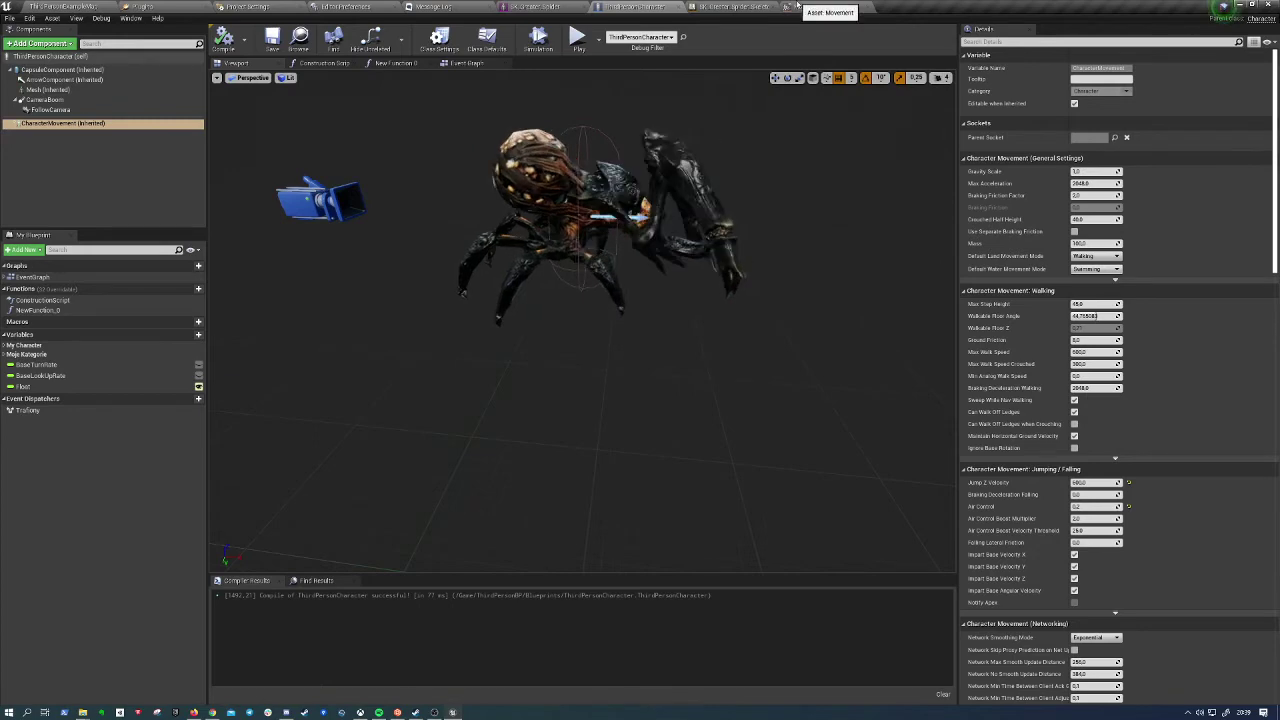
click(755, 10)
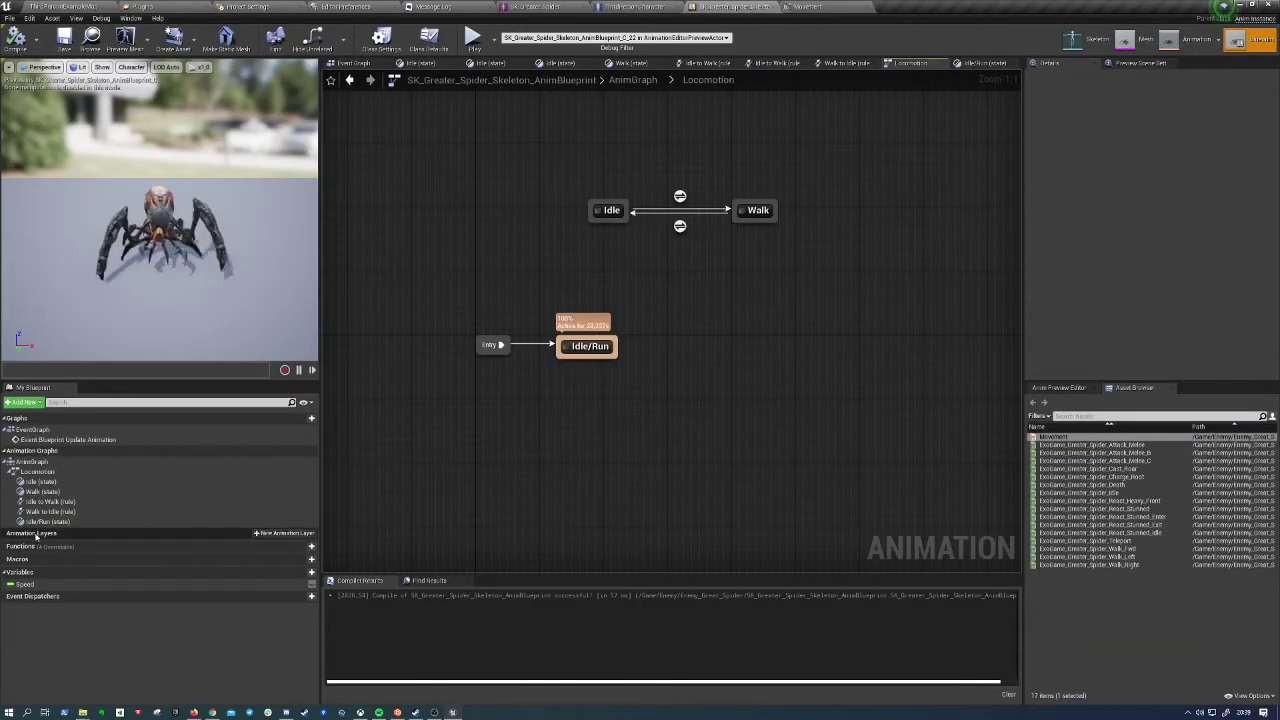
click(38, 471)
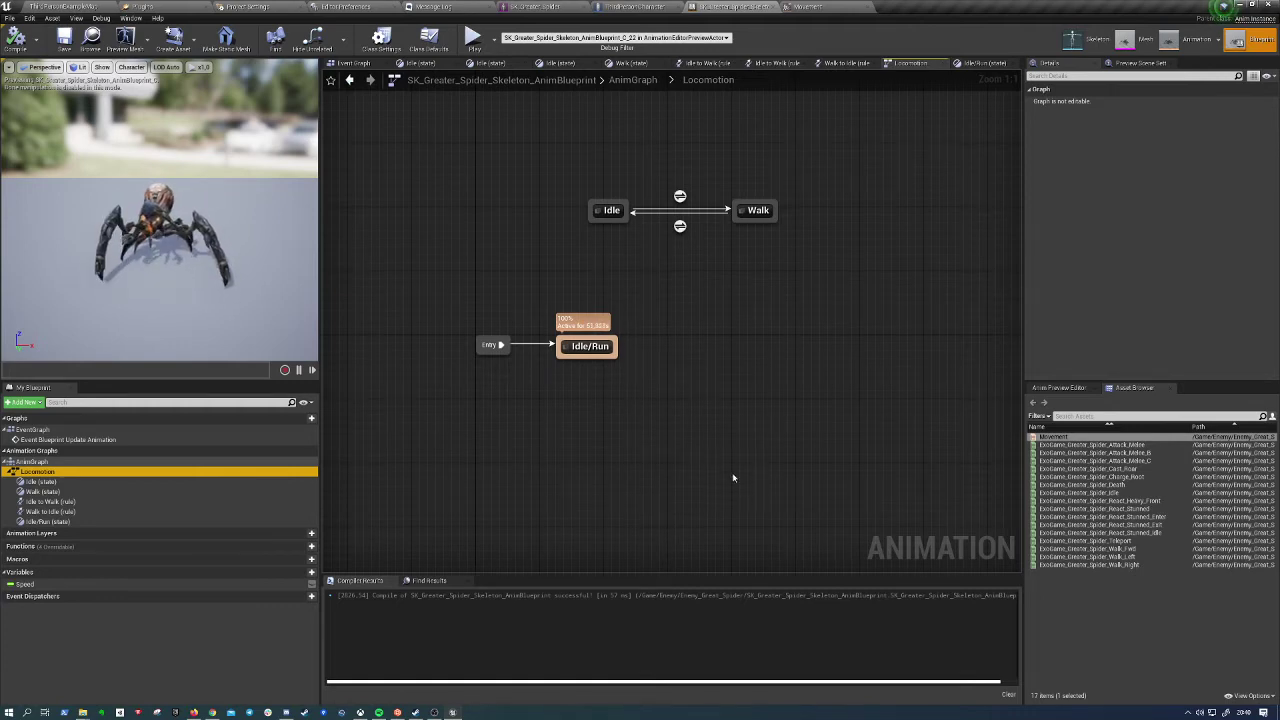
click(690, 443)
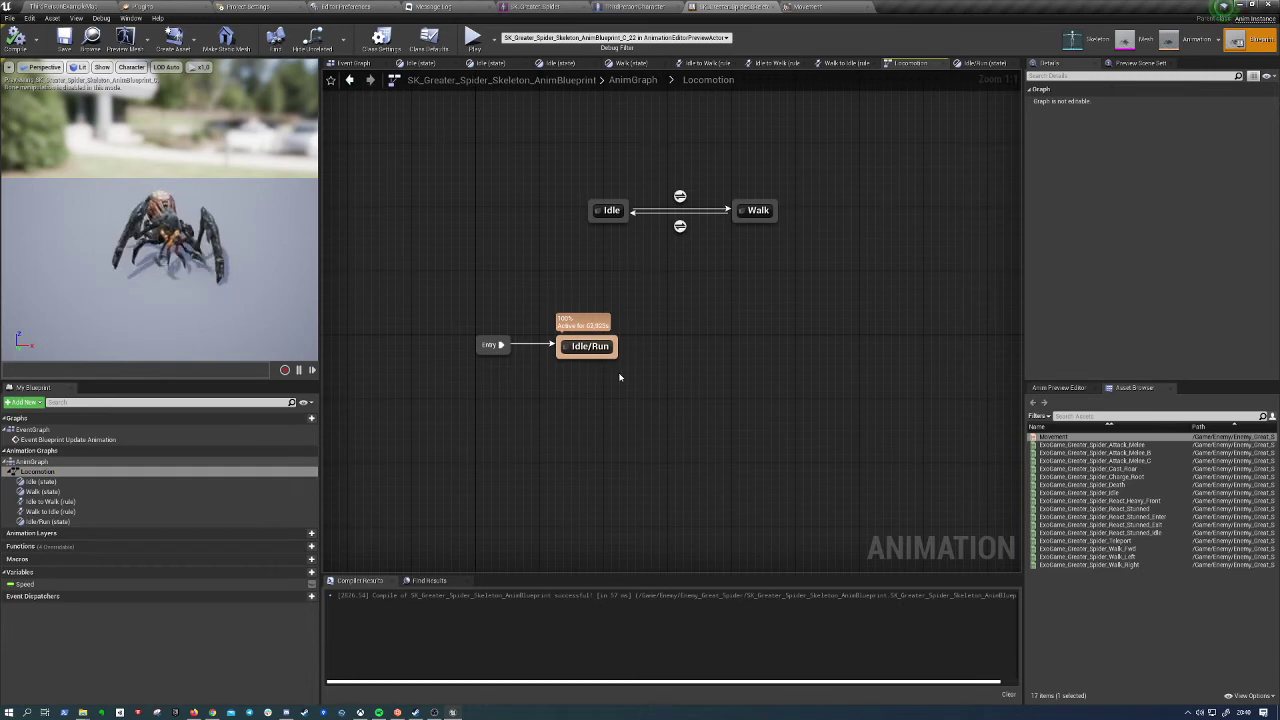
Test the spider in a play session, select the Entry and Idle/Run nodes, and return to the level map
click(472, 37)
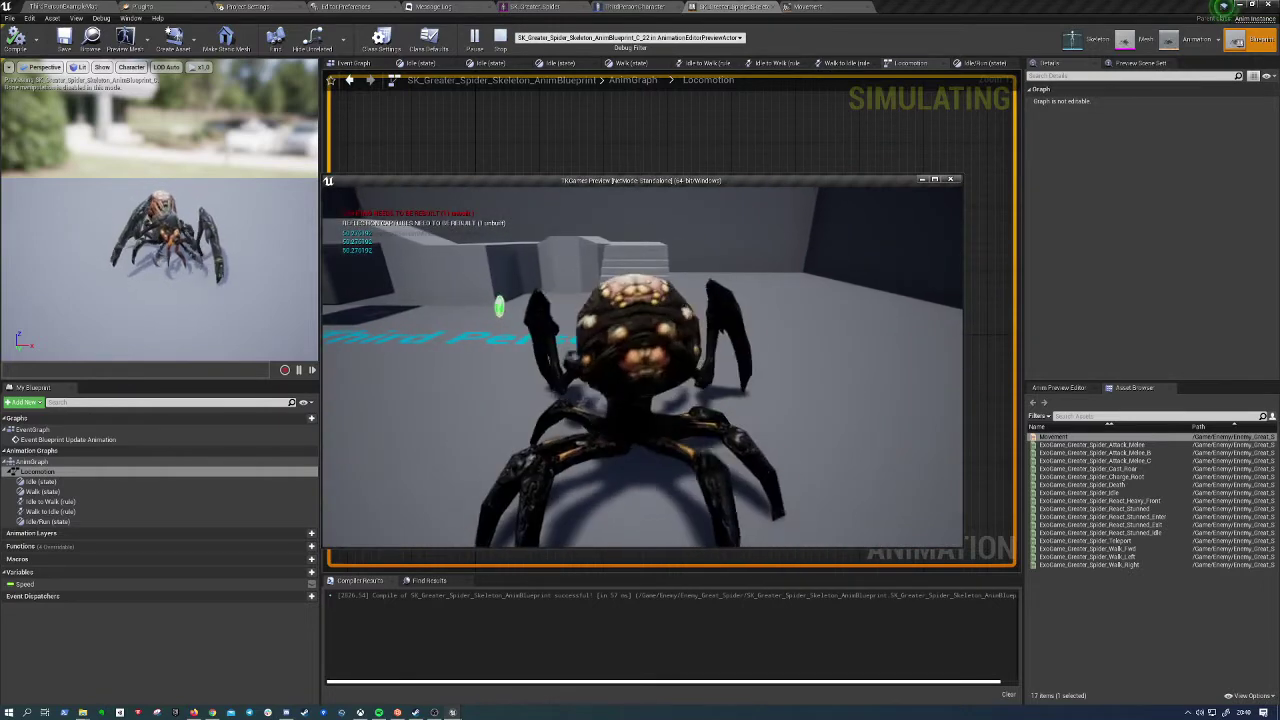
key(Escape)
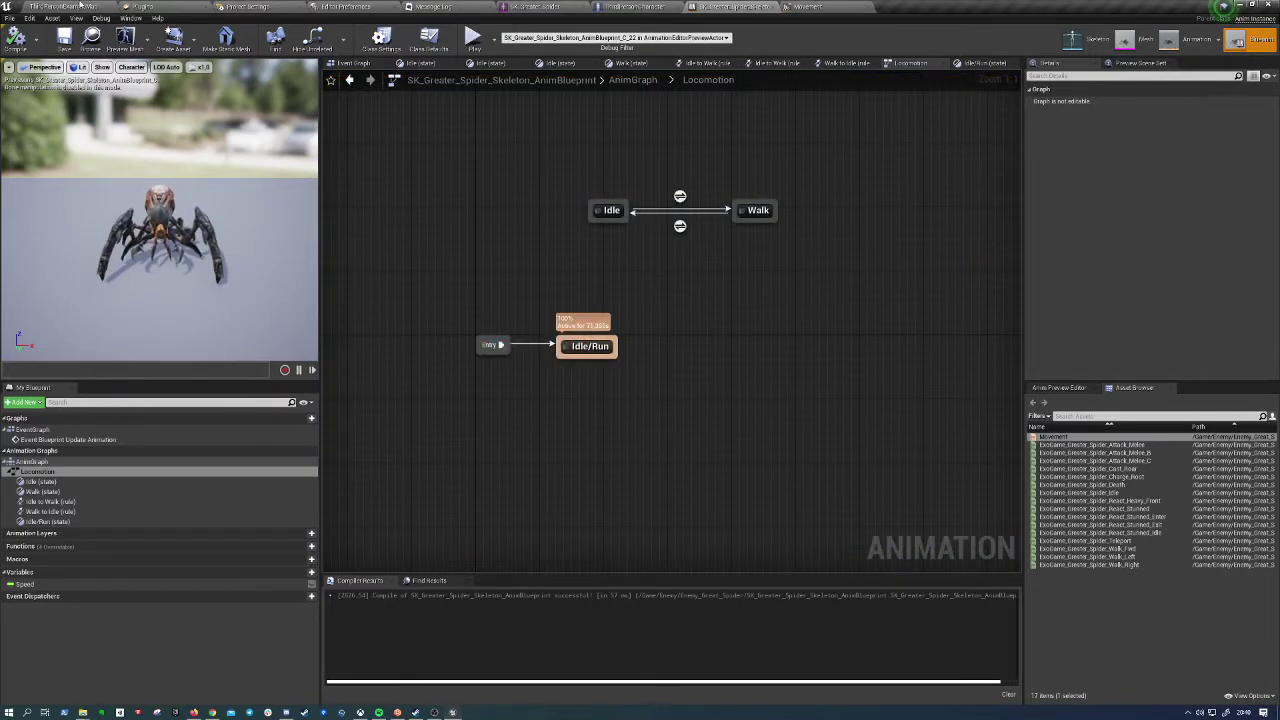
drag(660, 288, 507, 414)
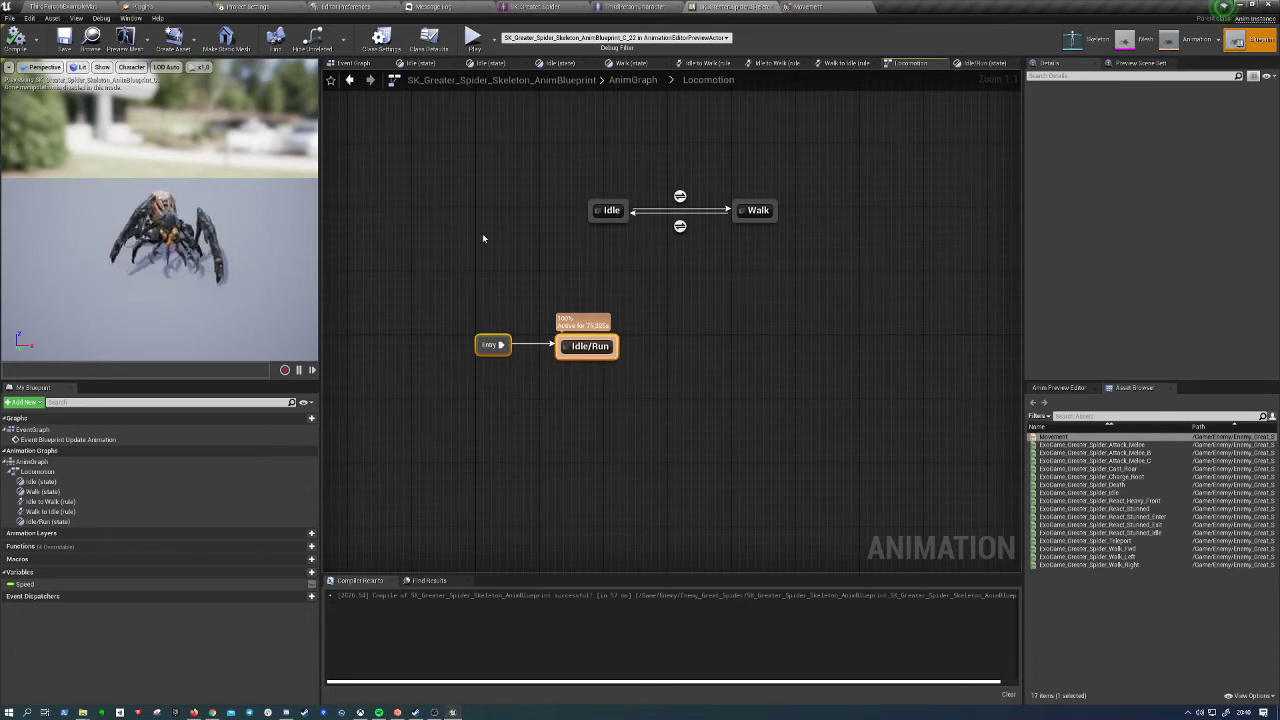
click(100, 6)
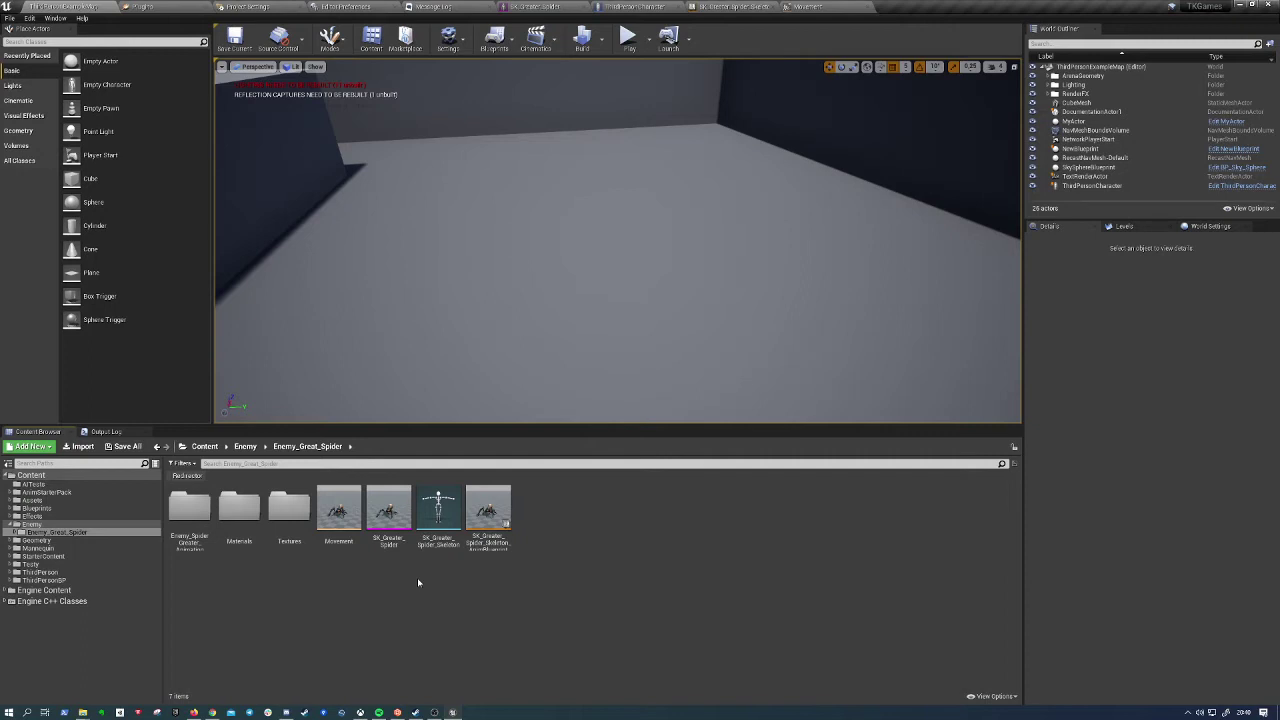
Create an AnimMontage from the spider's Attack_Melee animation with the default name and open it
double_click(189, 508)
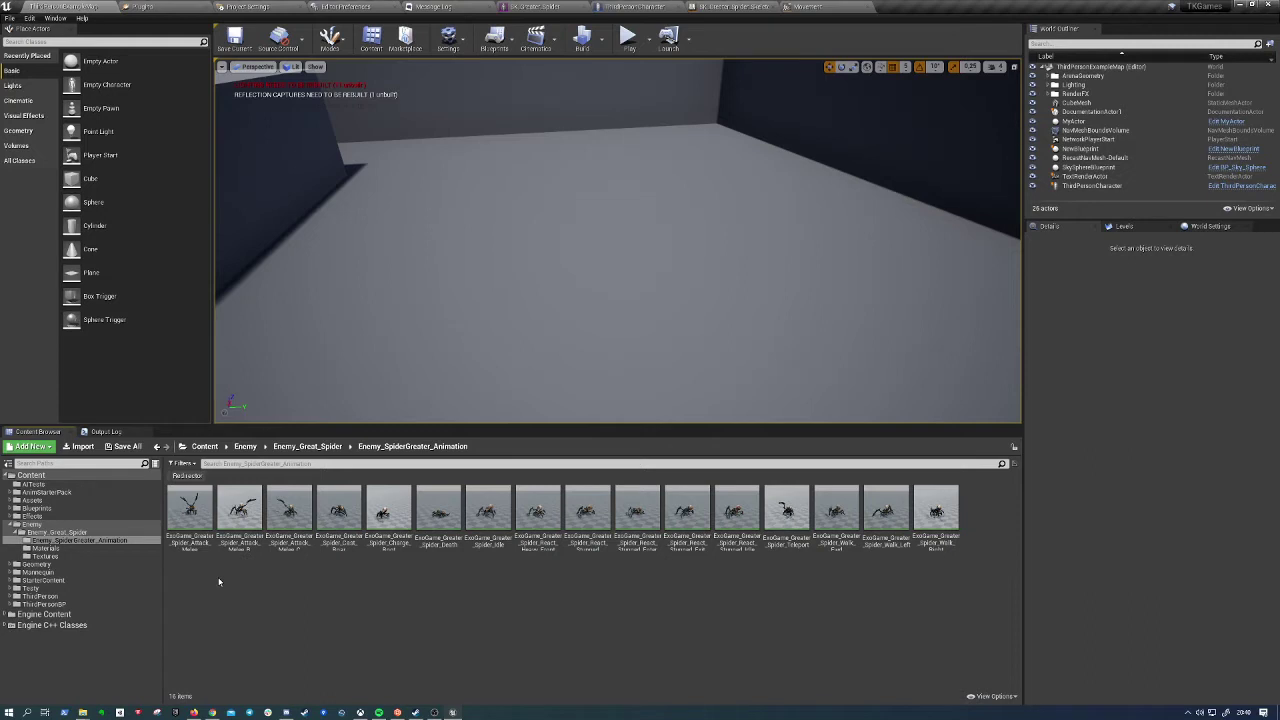
click(191, 511)
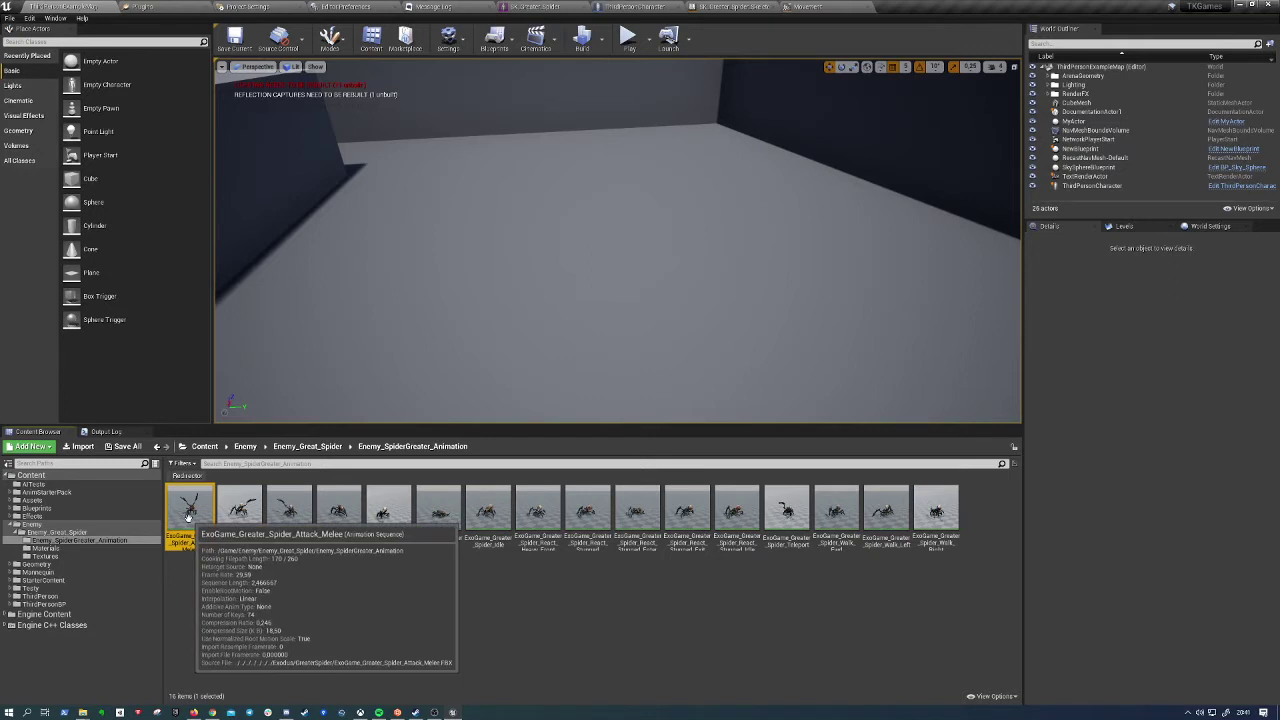
right_click(186, 515)
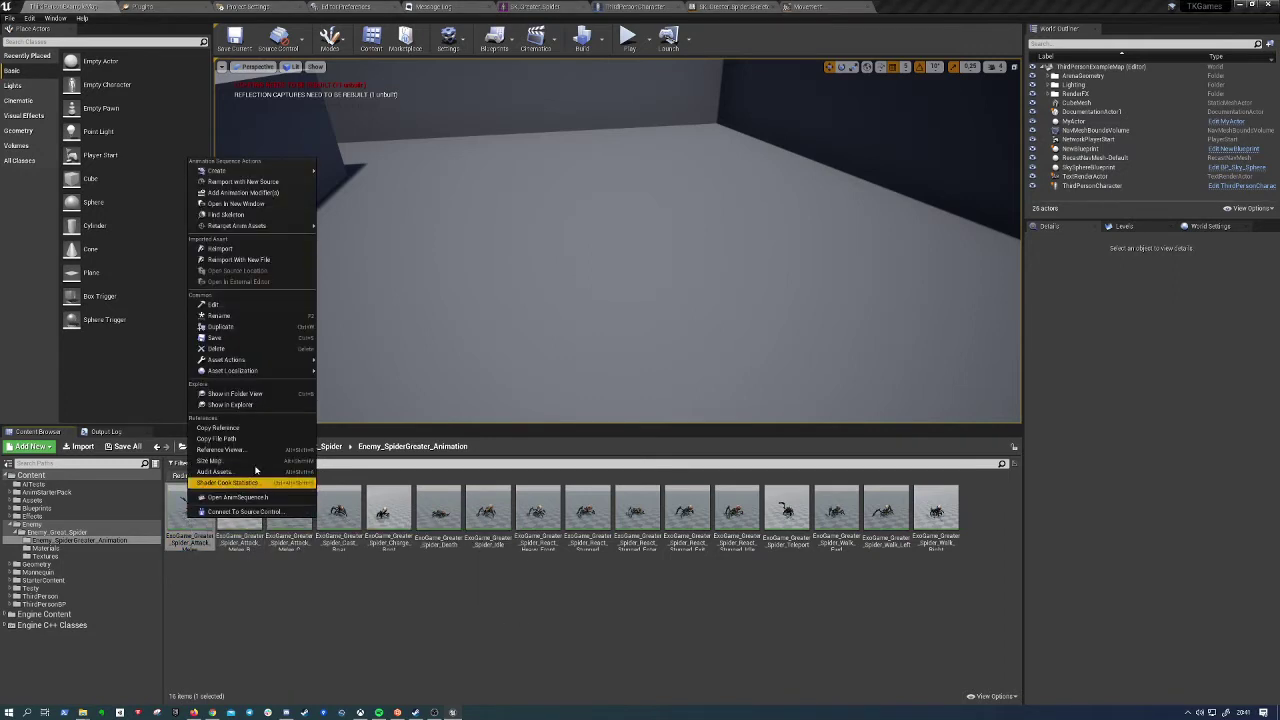
mouse_move(277, 174)
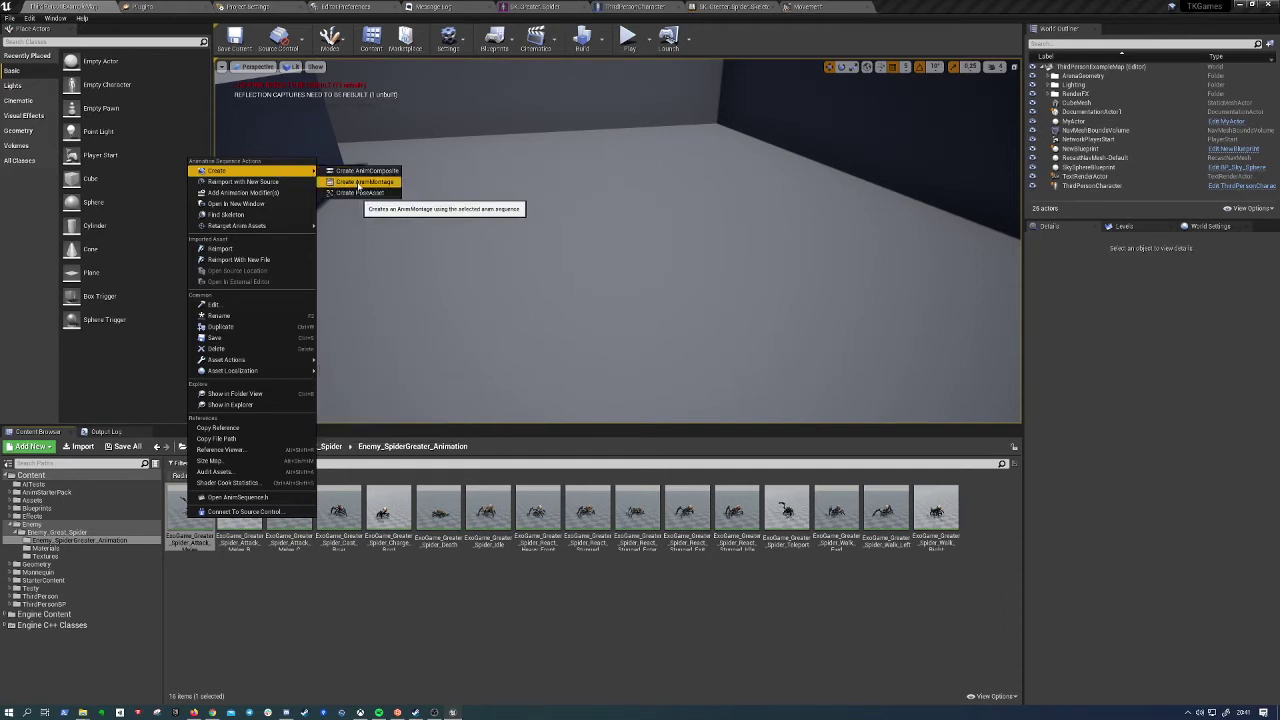
click(358, 182)
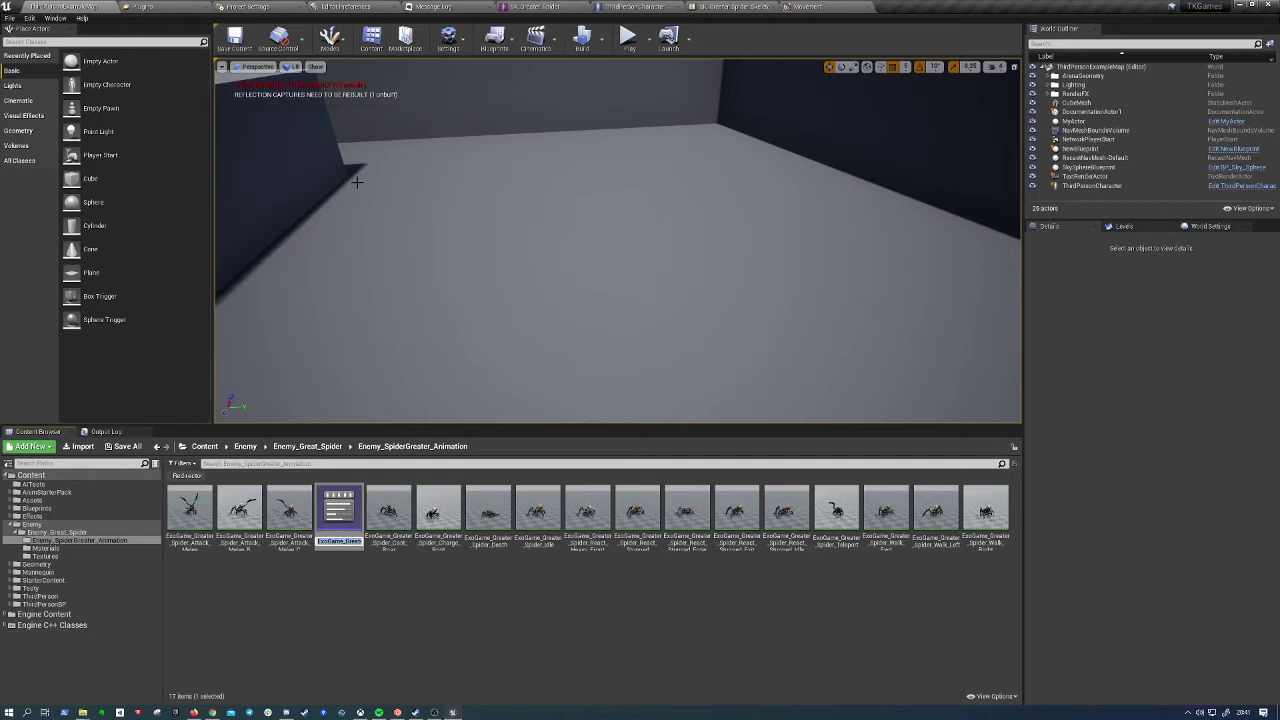
key(Return)
double_click(320, 524)
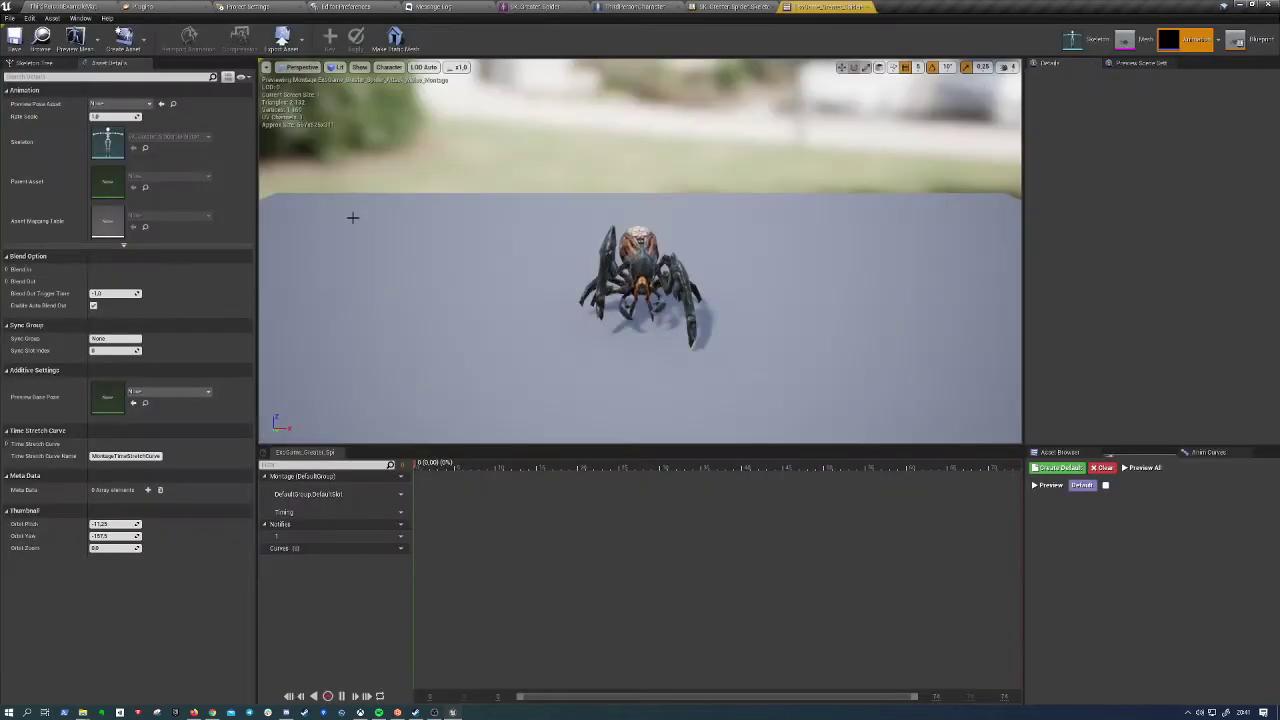
Open the Attack_Melee animation sequence from the Asset Browser list
click(1060, 452)
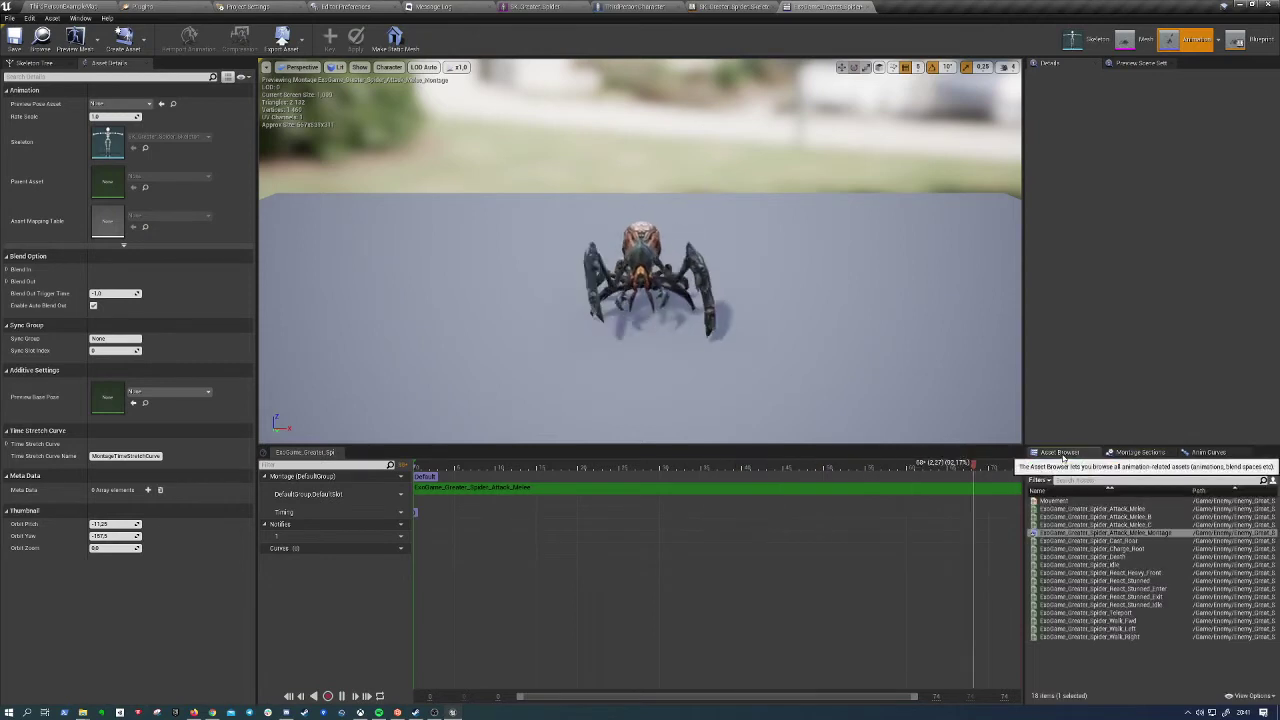
click(1134, 510)
double_click(1134, 510)
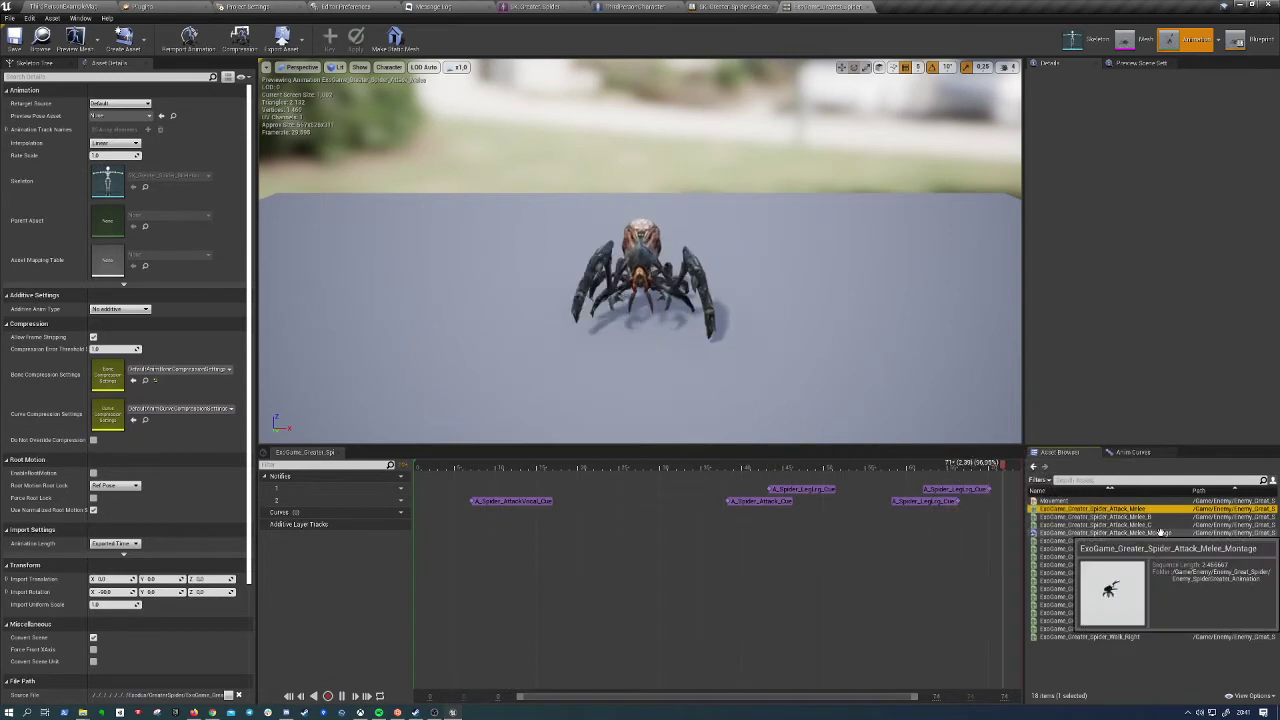
double_click(1150, 533)
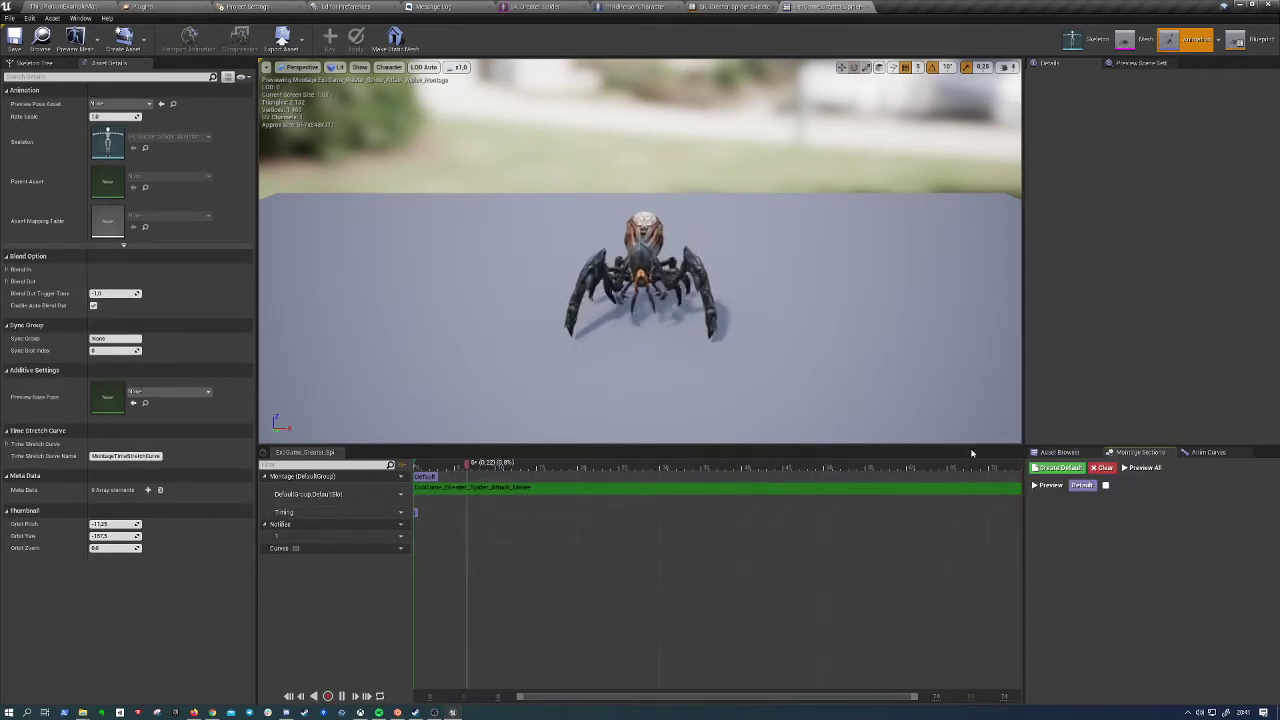
click(645, 488)
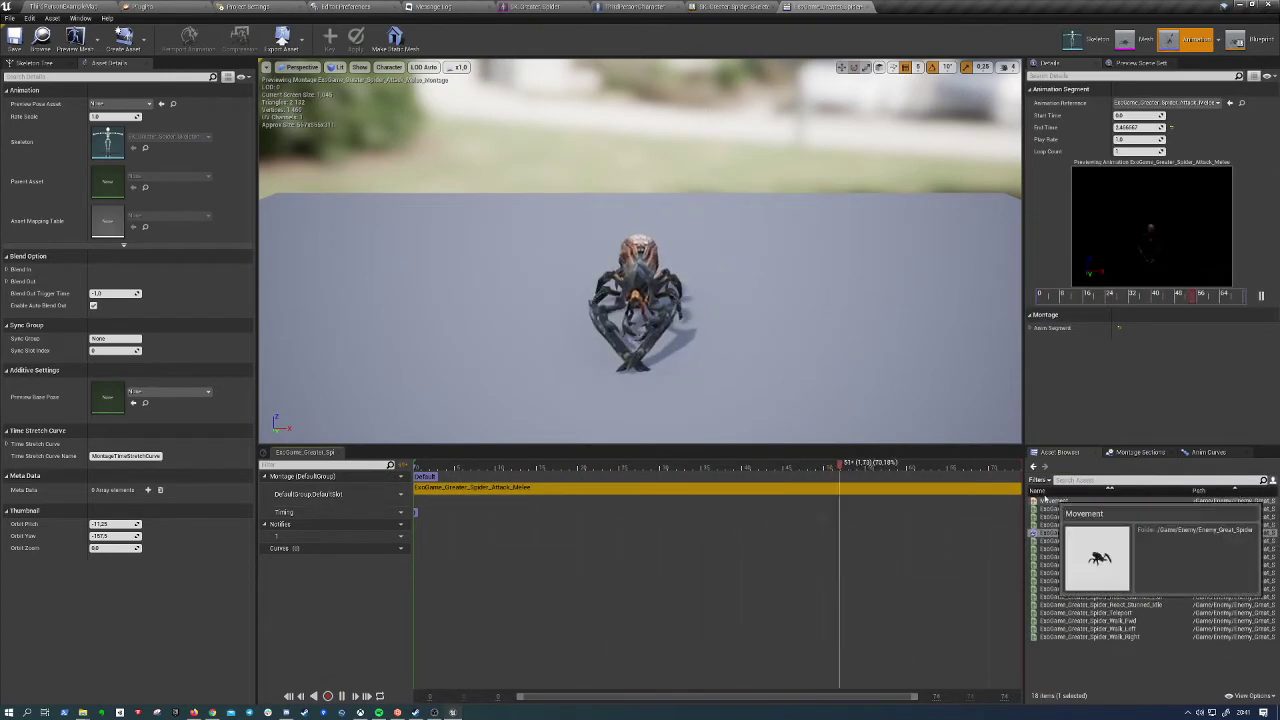
double_click(1100, 509)
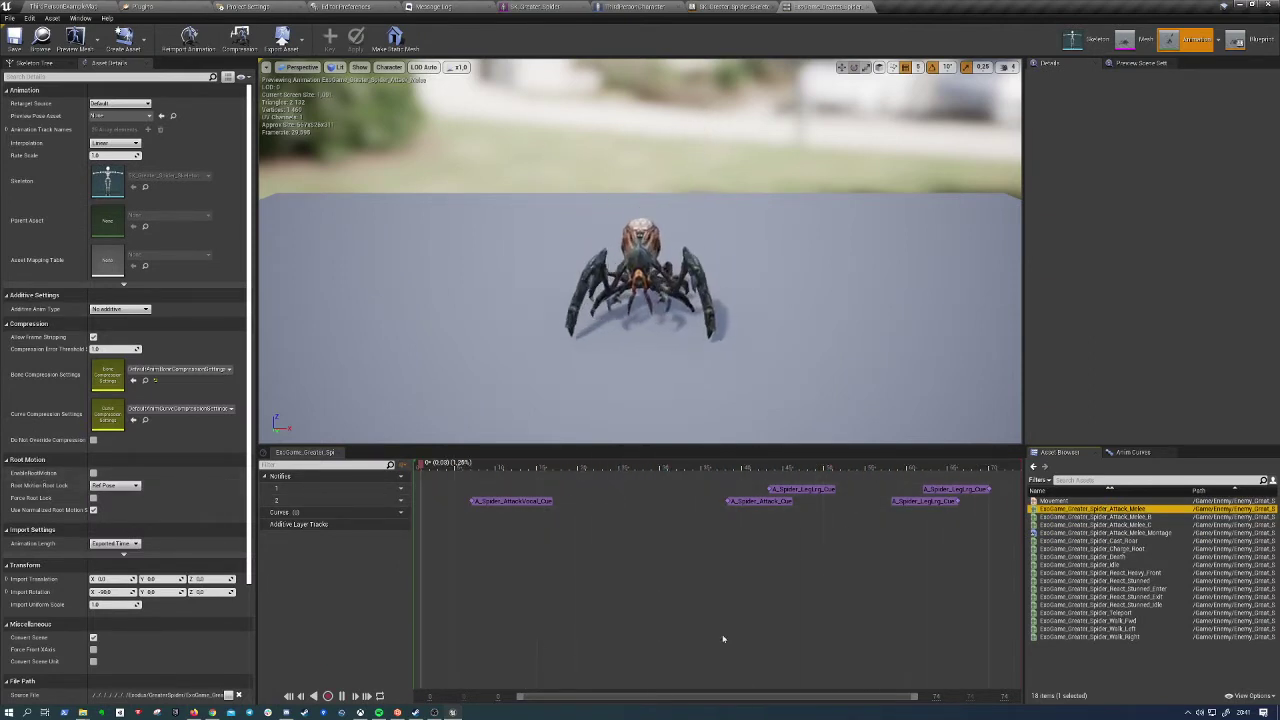
click(643, 573)
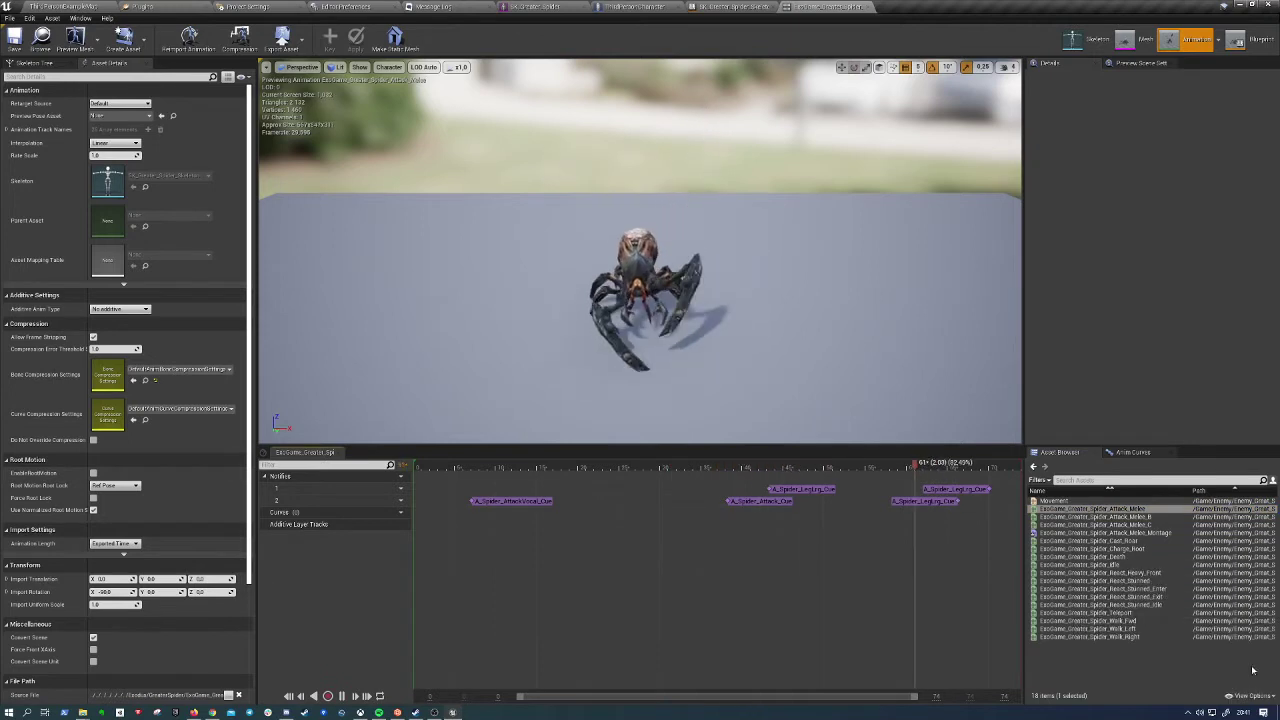
click(1200, 712)
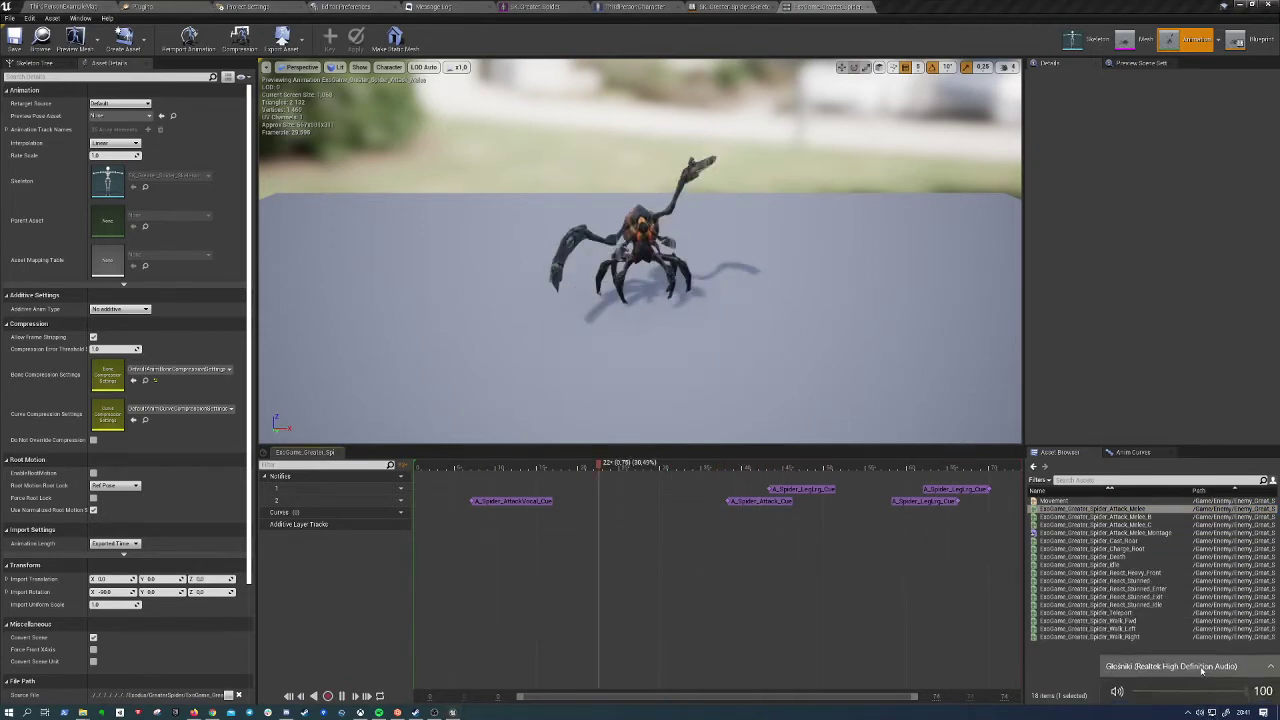
click(1189, 662)
click(1189, 662)
right_click(1200, 712)
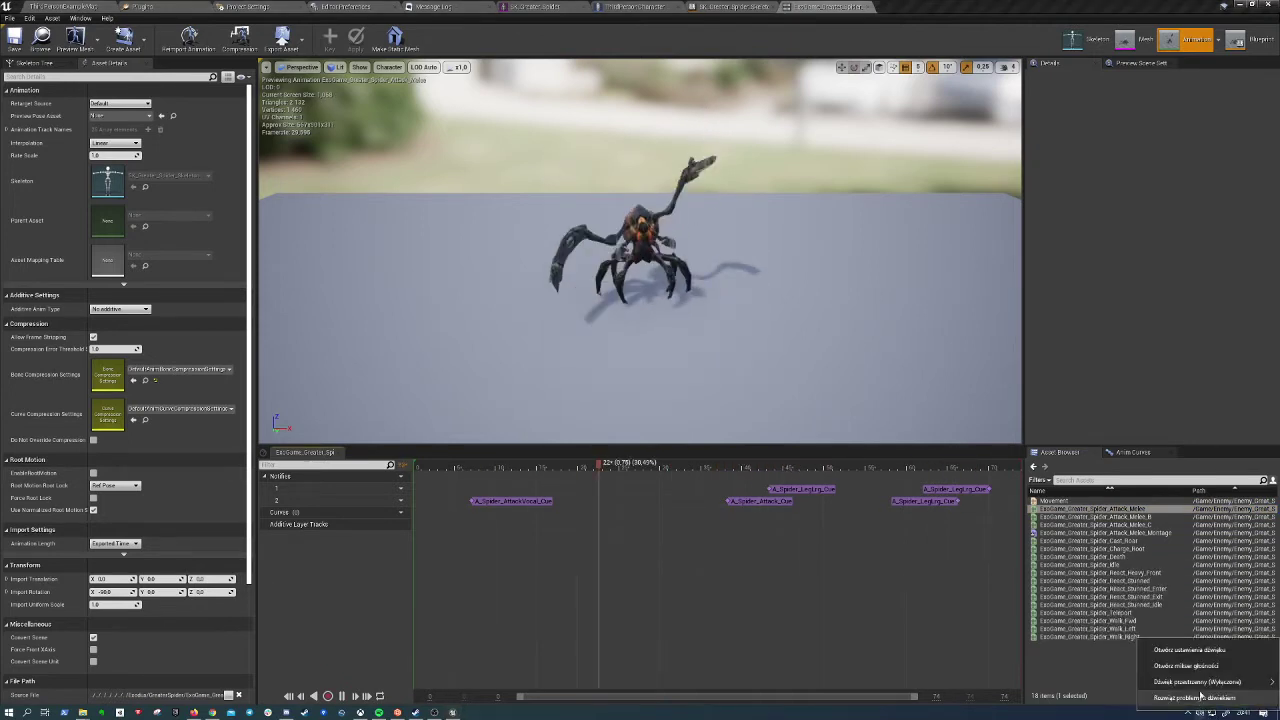
click(1205, 655)
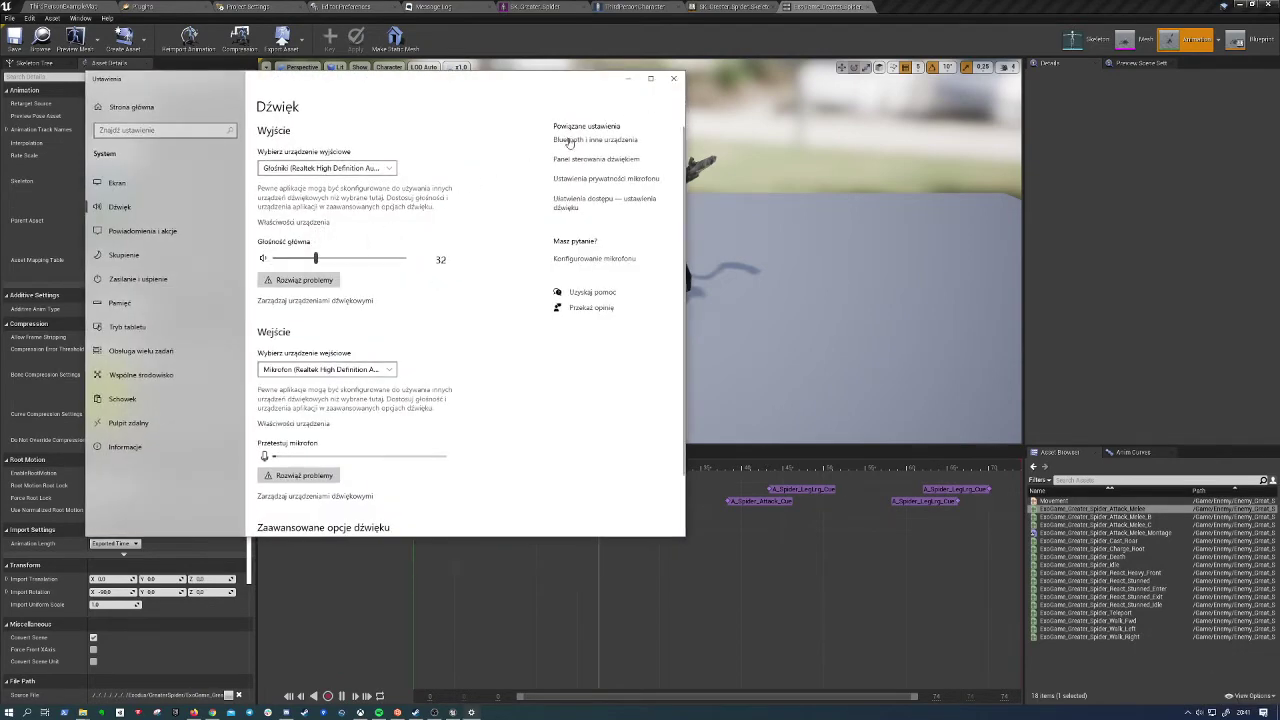
click(673, 78)
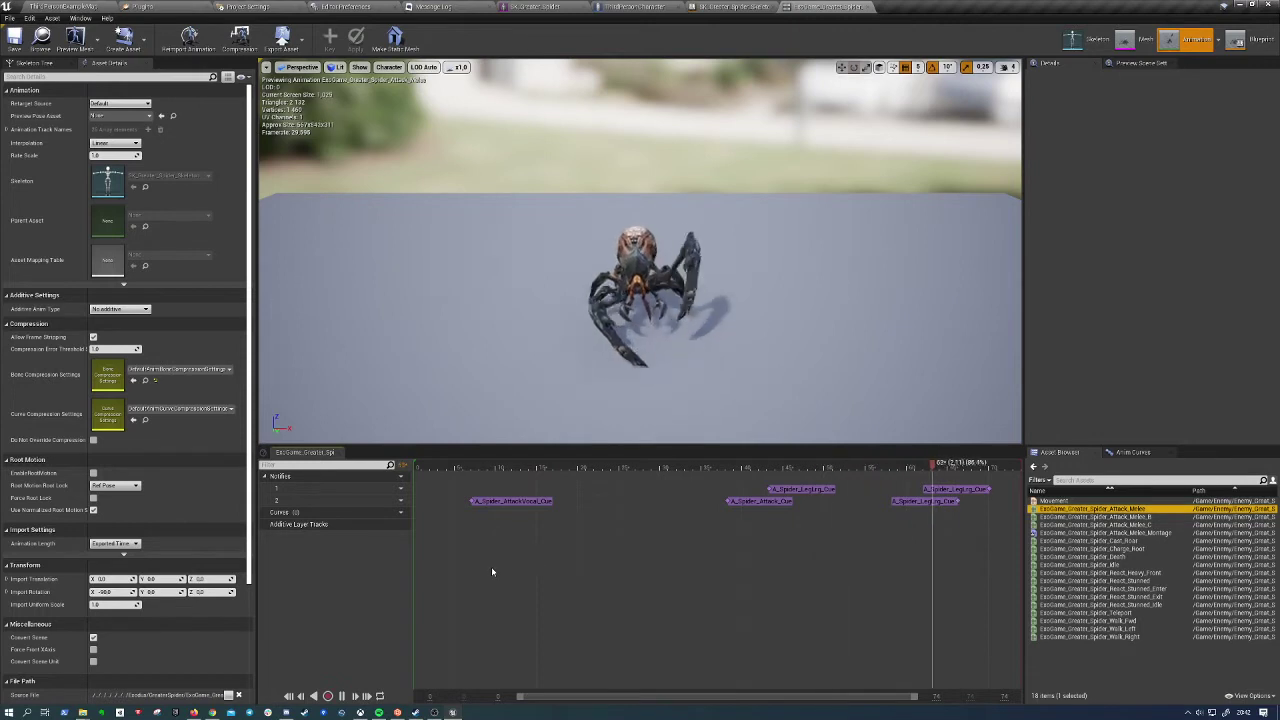
Add a notify track, remove notify track 3, and scrub the playhead back to the attack's start
click(388, 481)
click(415, 490)
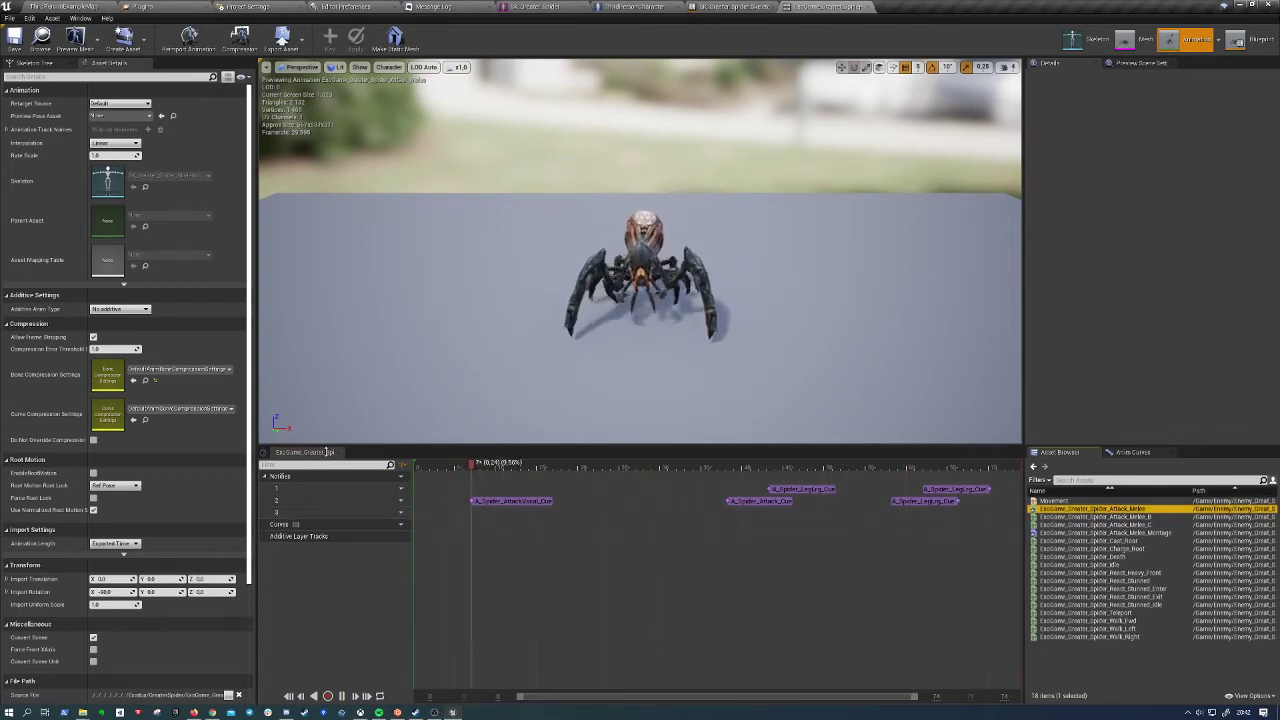
click(393, 512)
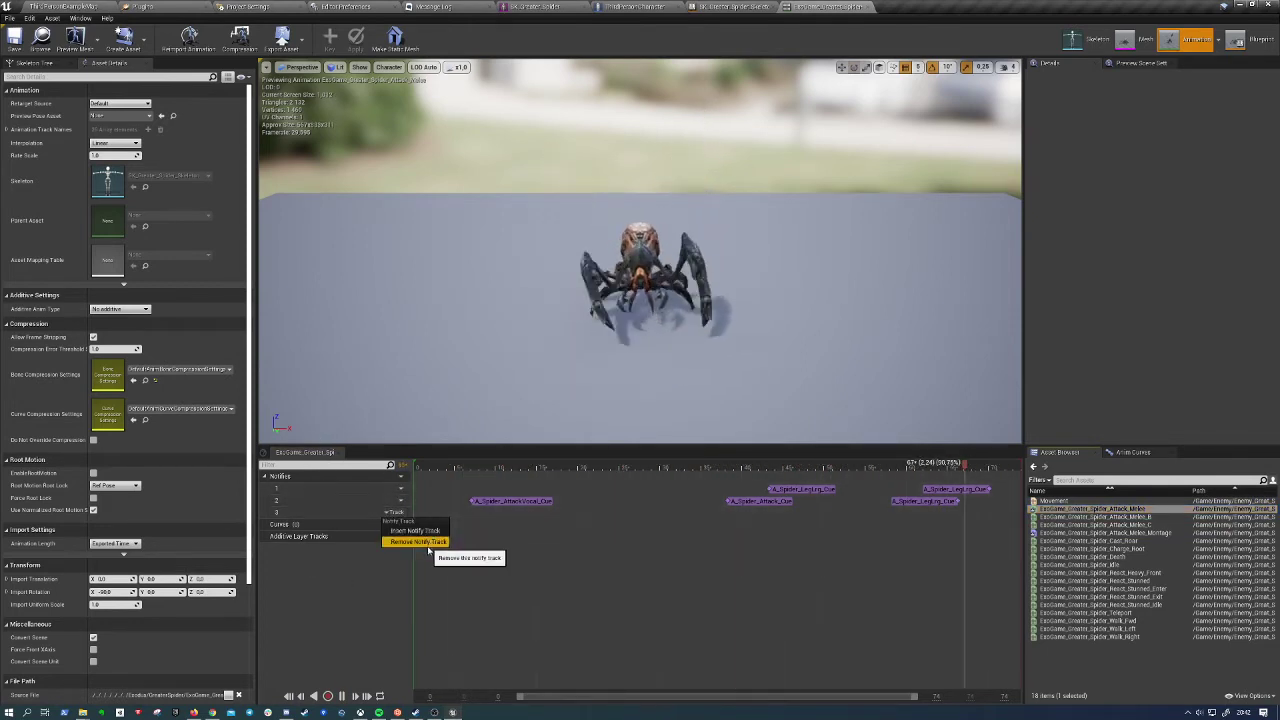
click(426, 543)
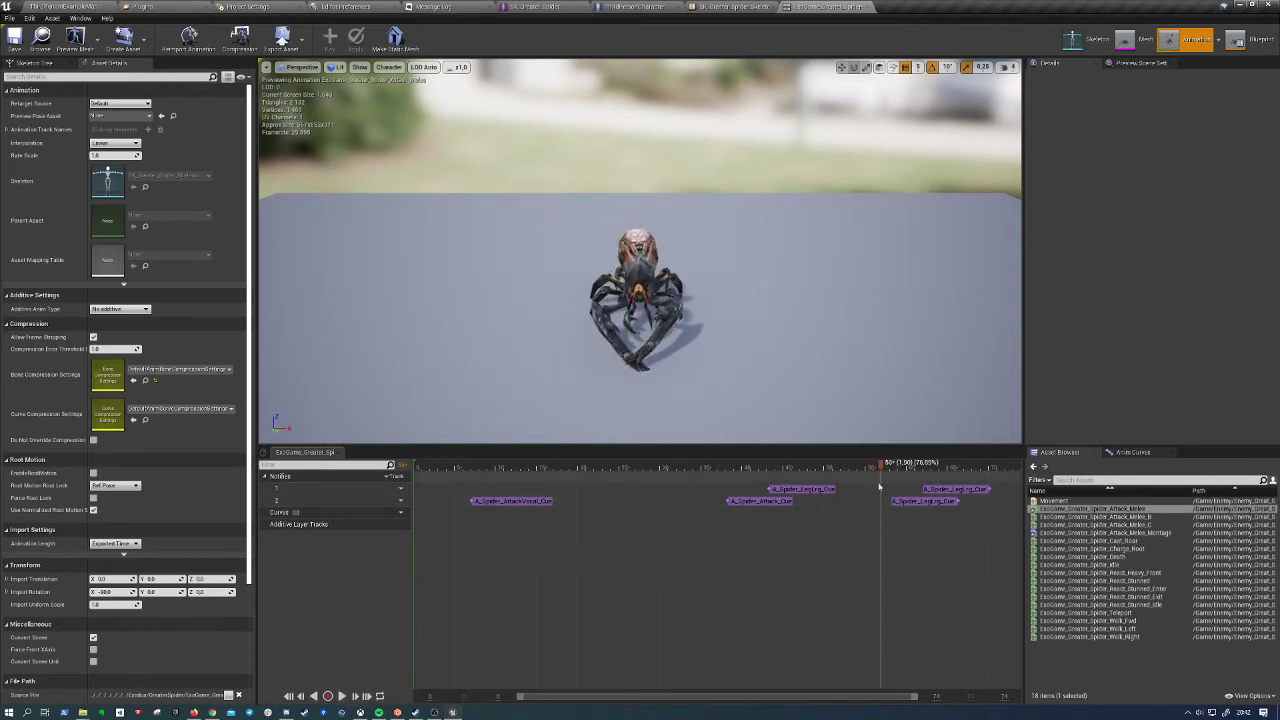
mouse_move(880, 470)
mouse_down()
mouse_move(482, 491)
mouse_move(491, 517)
mouse_up()
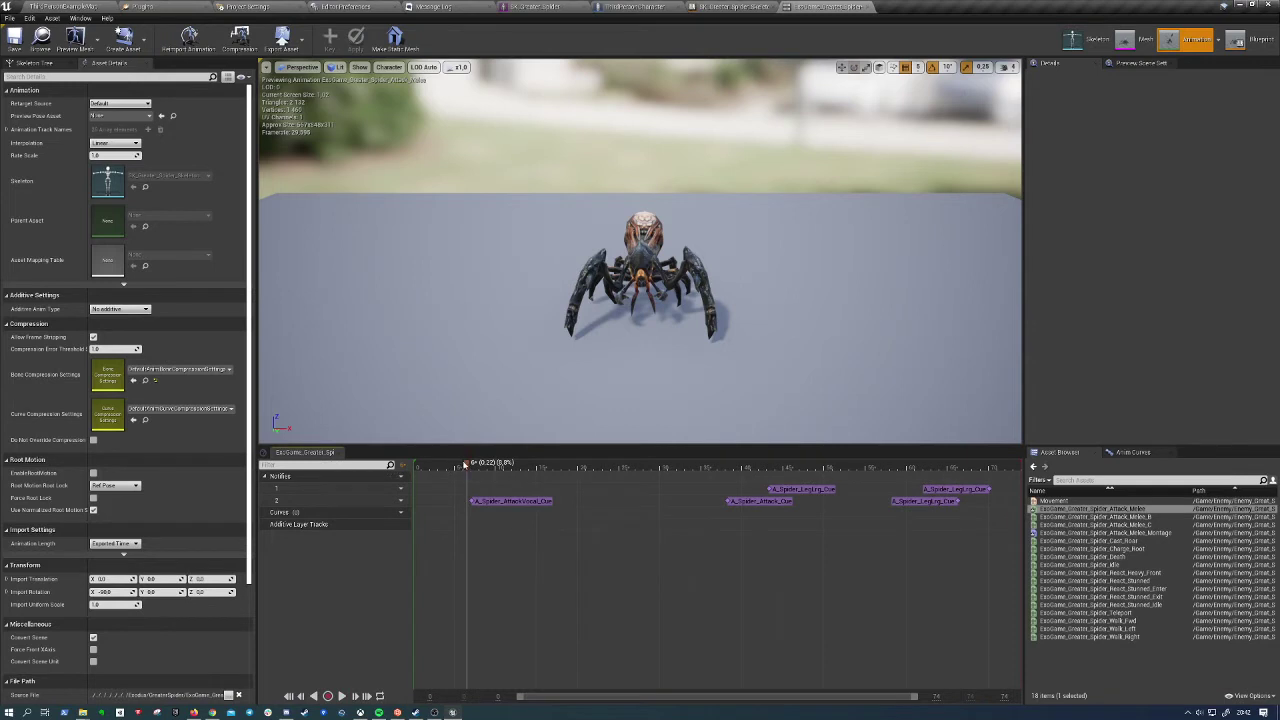
mouse_move(463, 470)
mouse_down()
mouse_move(434, 472)
mouse_move(854, 497)
mouse_move(759, 512)
mouse_move(494, 476)
mouse_up()
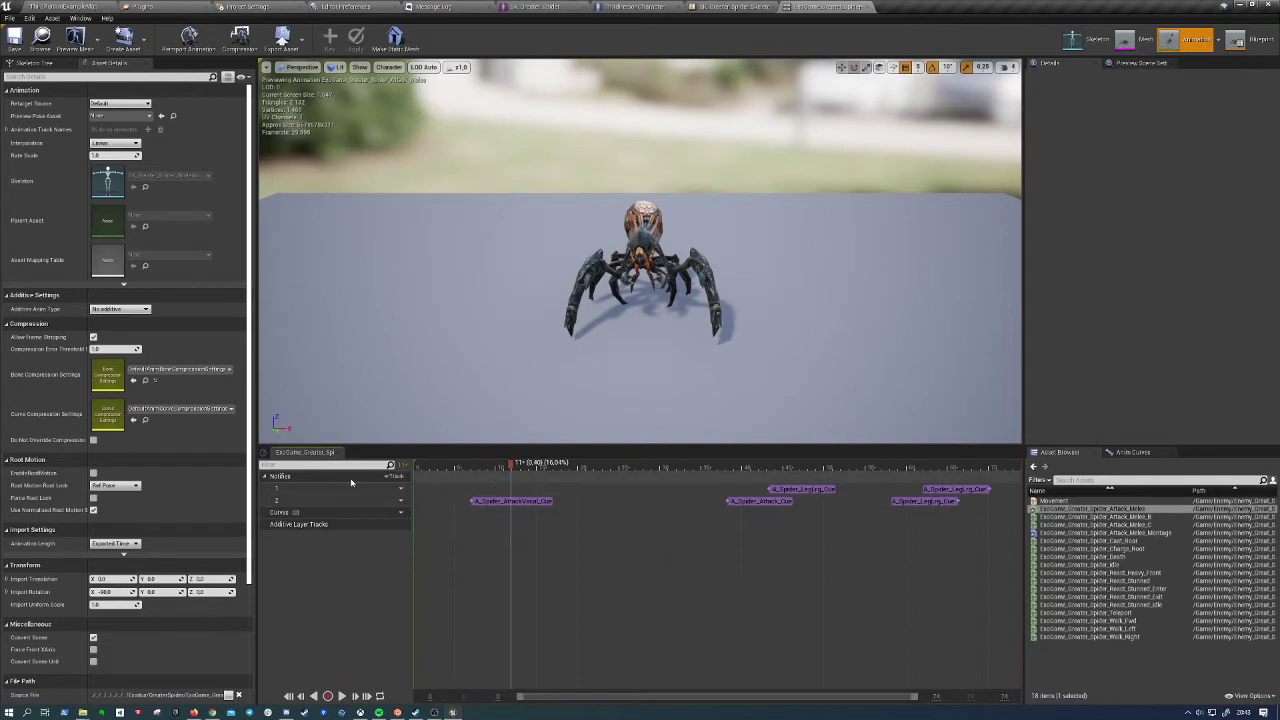
right_click(449, 490)
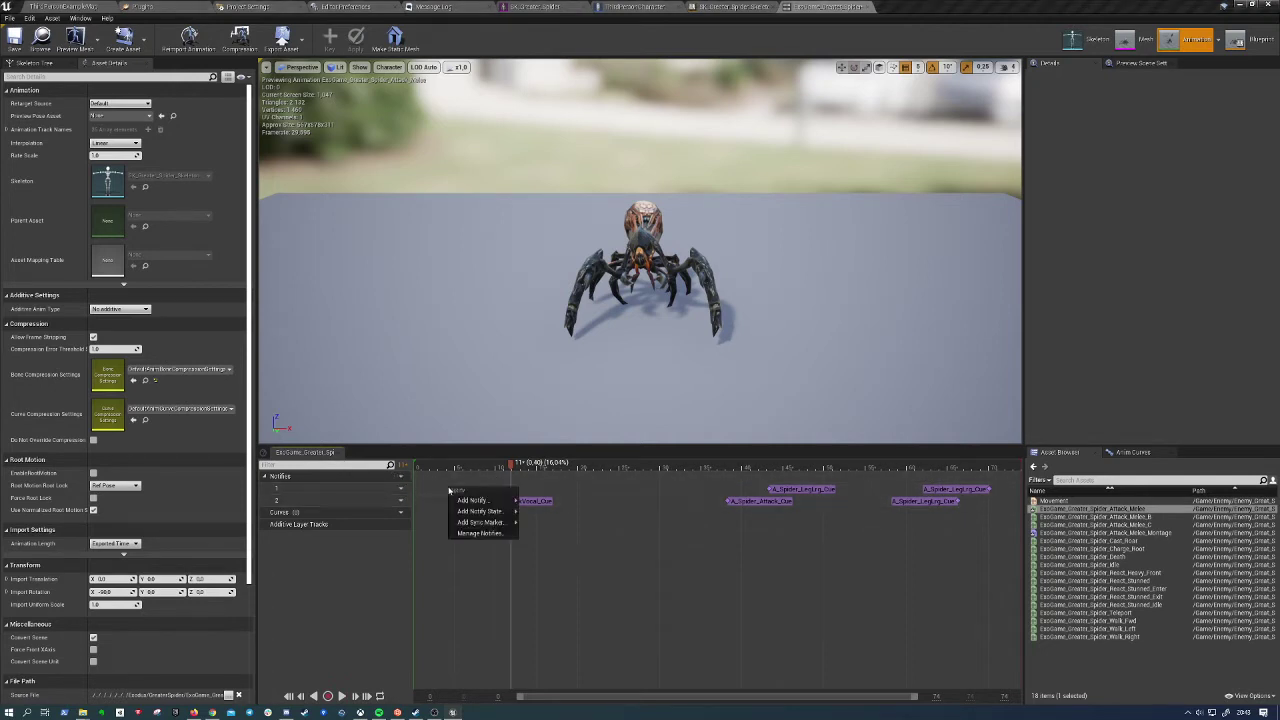
mouse_move(470, 504)
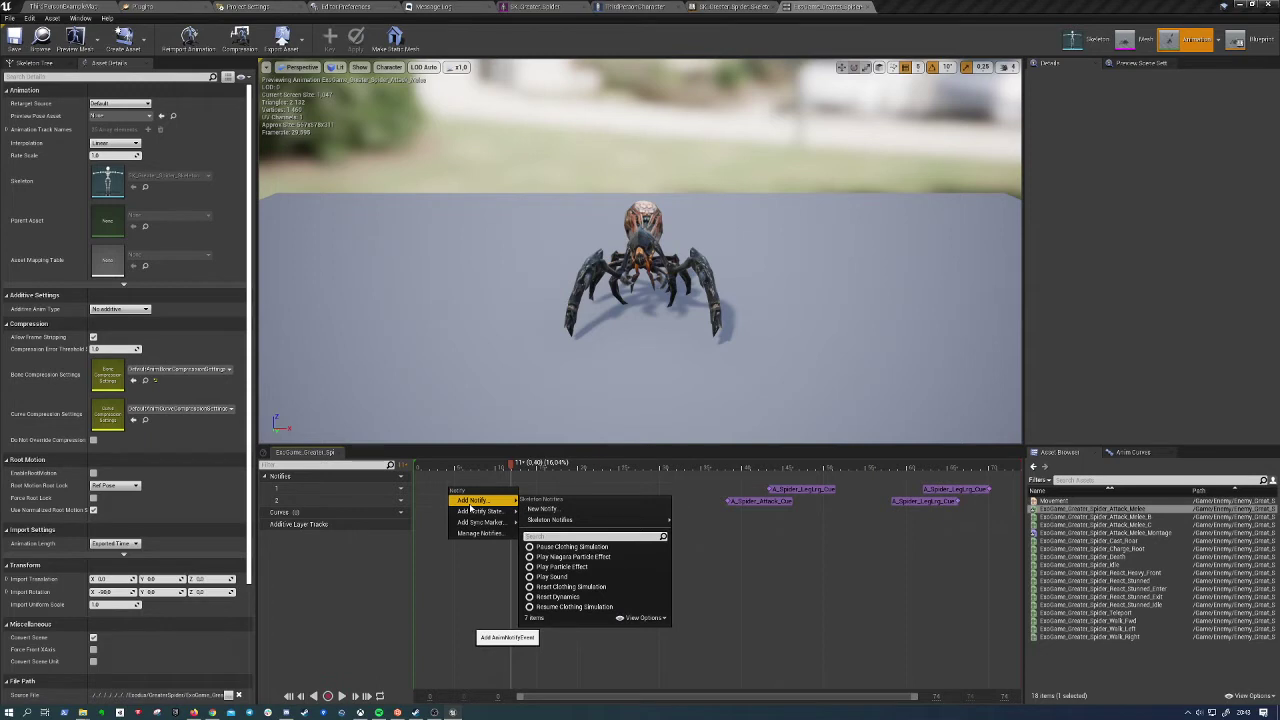
mouse_move(550, 519)
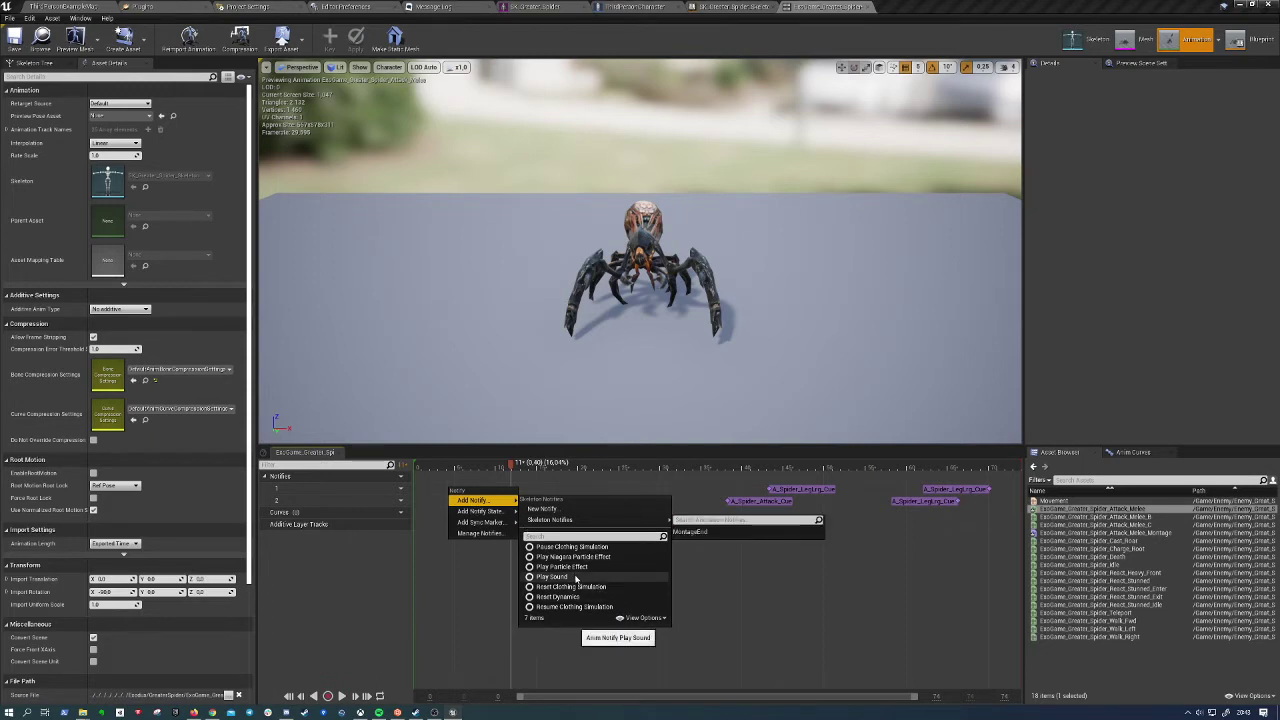
click(575, 578)
click(469, 491)
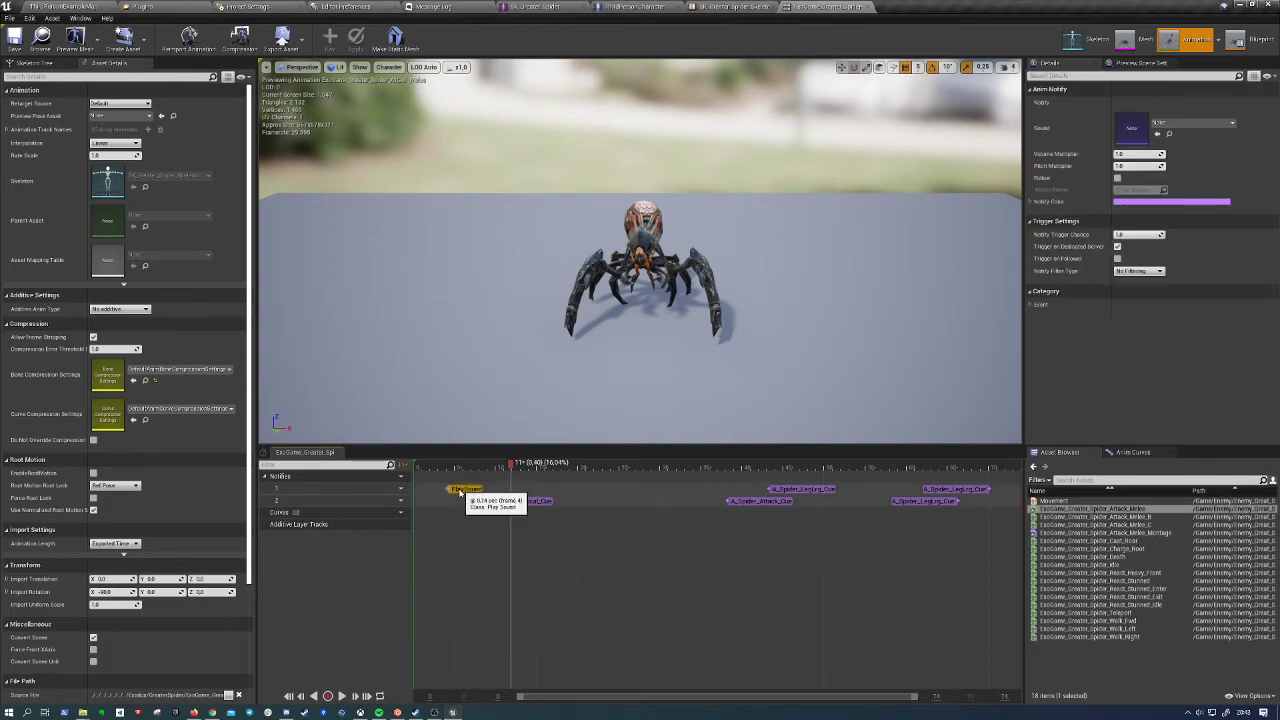
click(1190, 122)
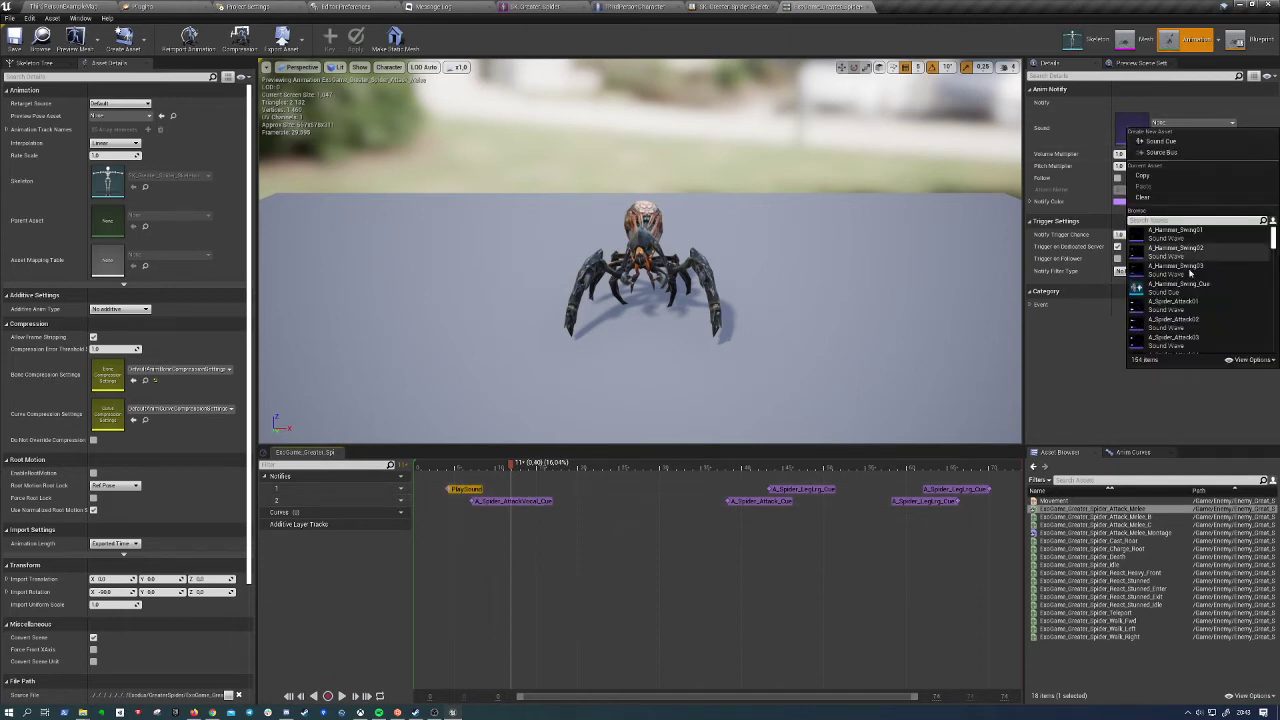
scroll(1185, 255, down, 5)
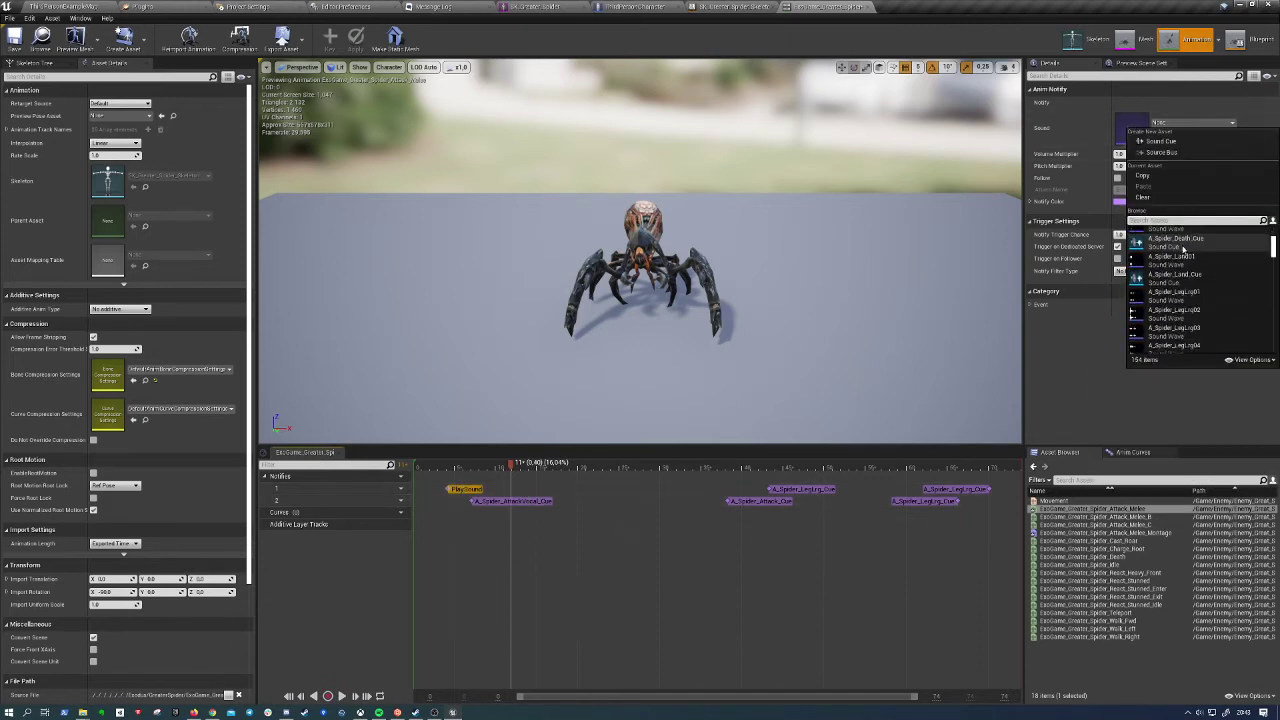
scroll(1170, 250, up, 4)
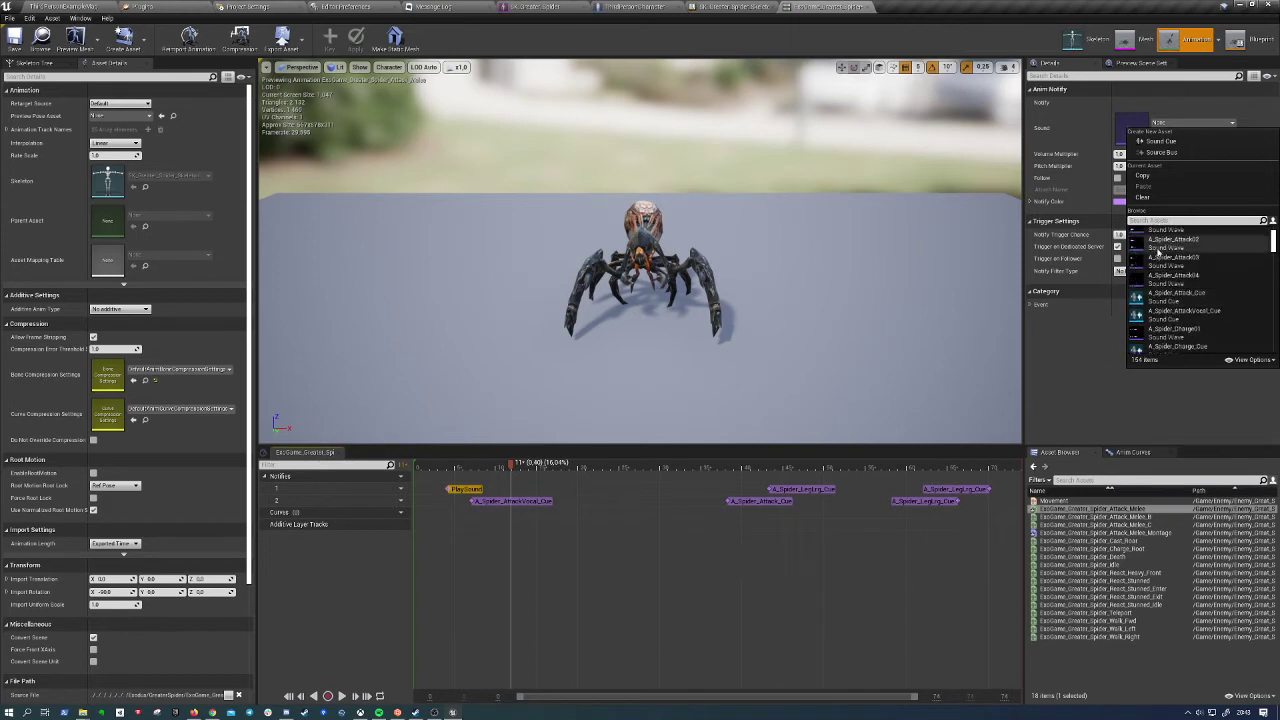
scroll(1160, 255, up, 3)
click(1170, 245)
mouse_move(510, 466)
mouse_down()
mouse_move(440, 466)
mouse_move(495, 466)
mouse_up()
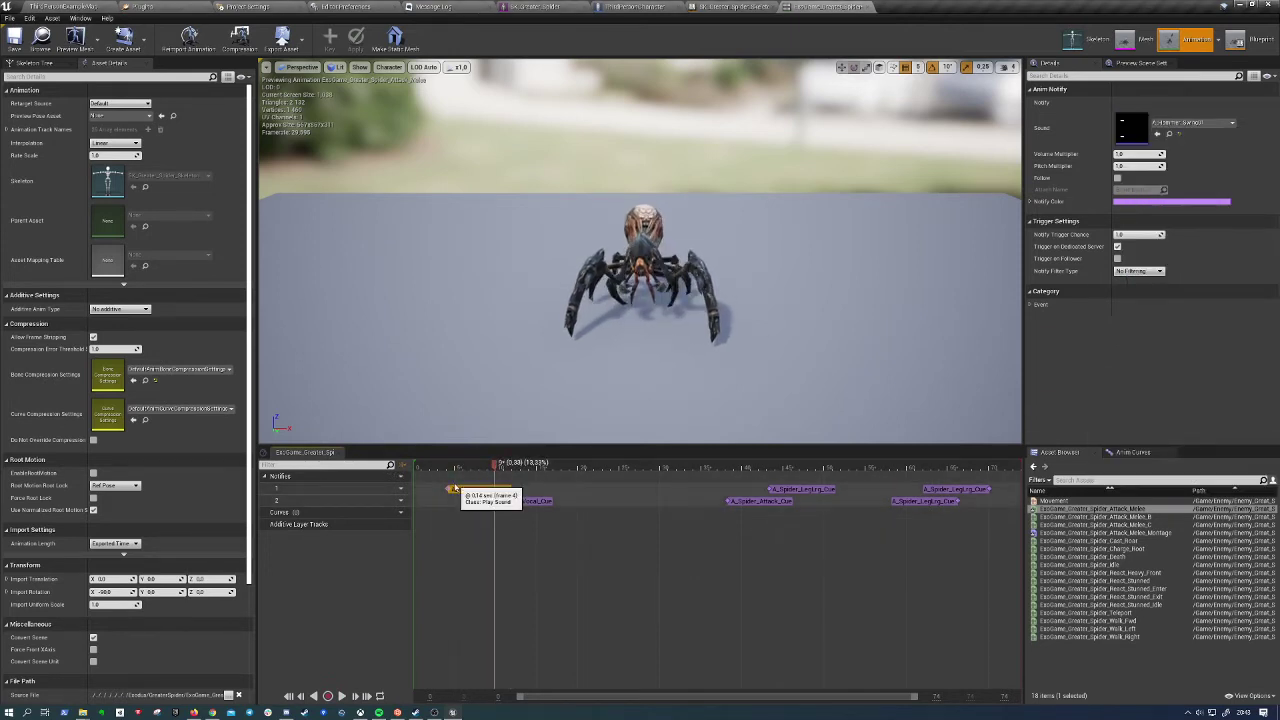
Replace the sound notify with a Play Particle Effect notify using P_Explosion
key(Delete)
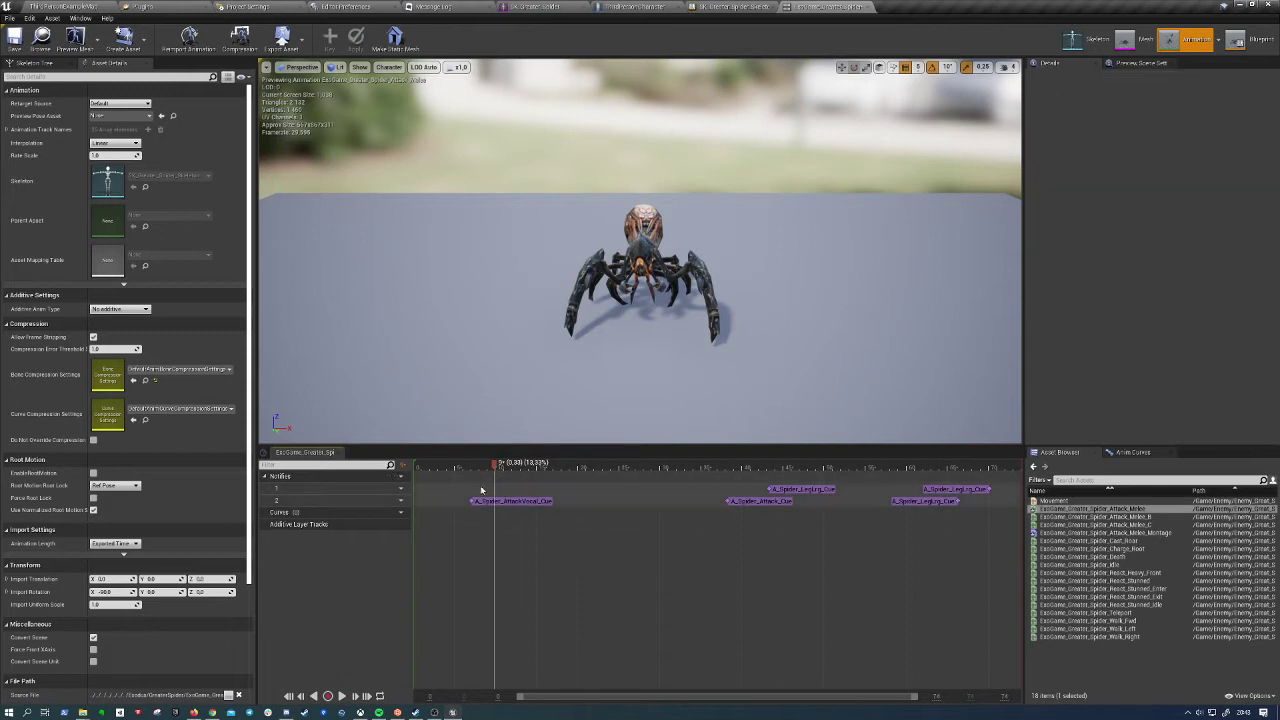
right_click(466, 496)
mouse_move(477, 505)
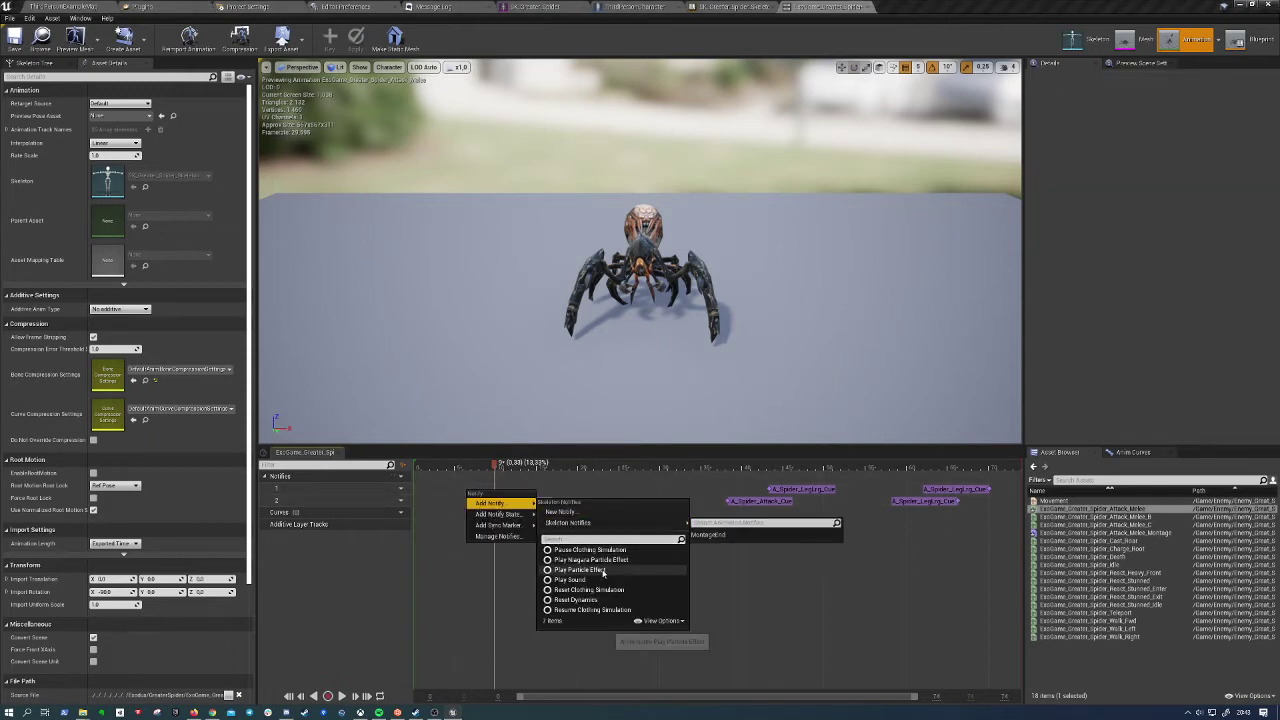
click(580, 569)
click(495, 489)
click(1203, 126)
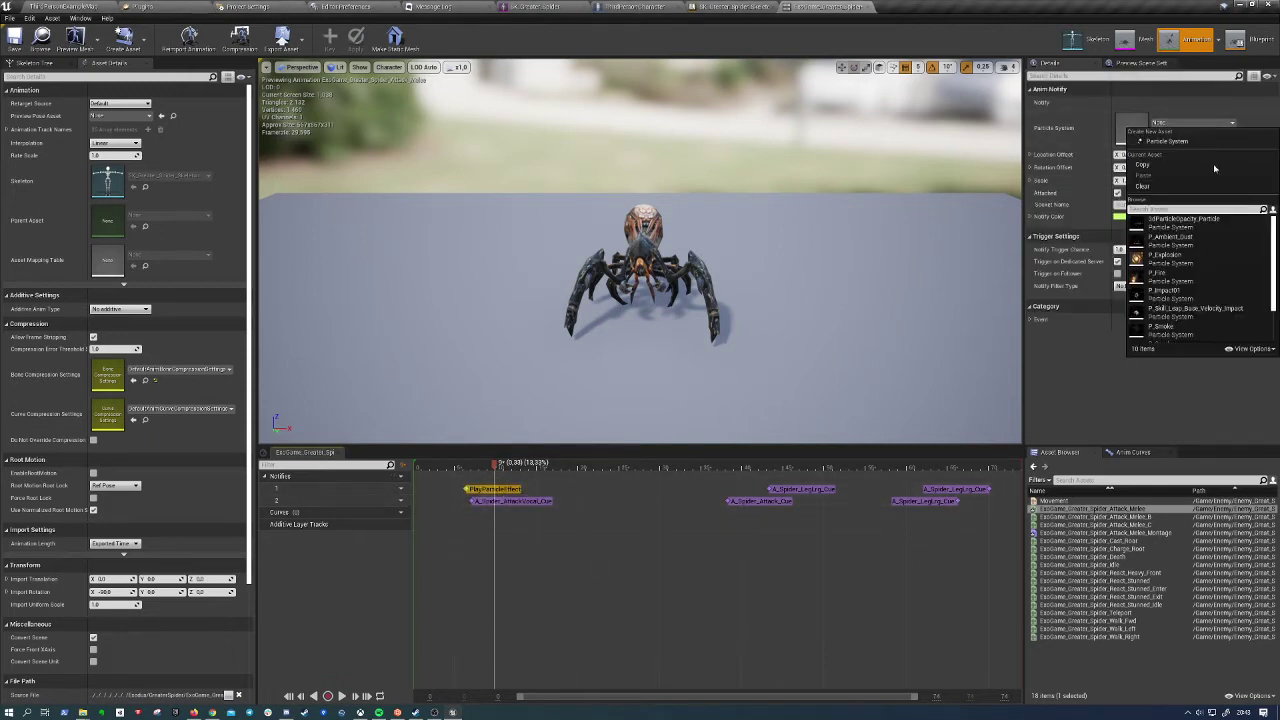
click(1165, 259)
click(483, 488)
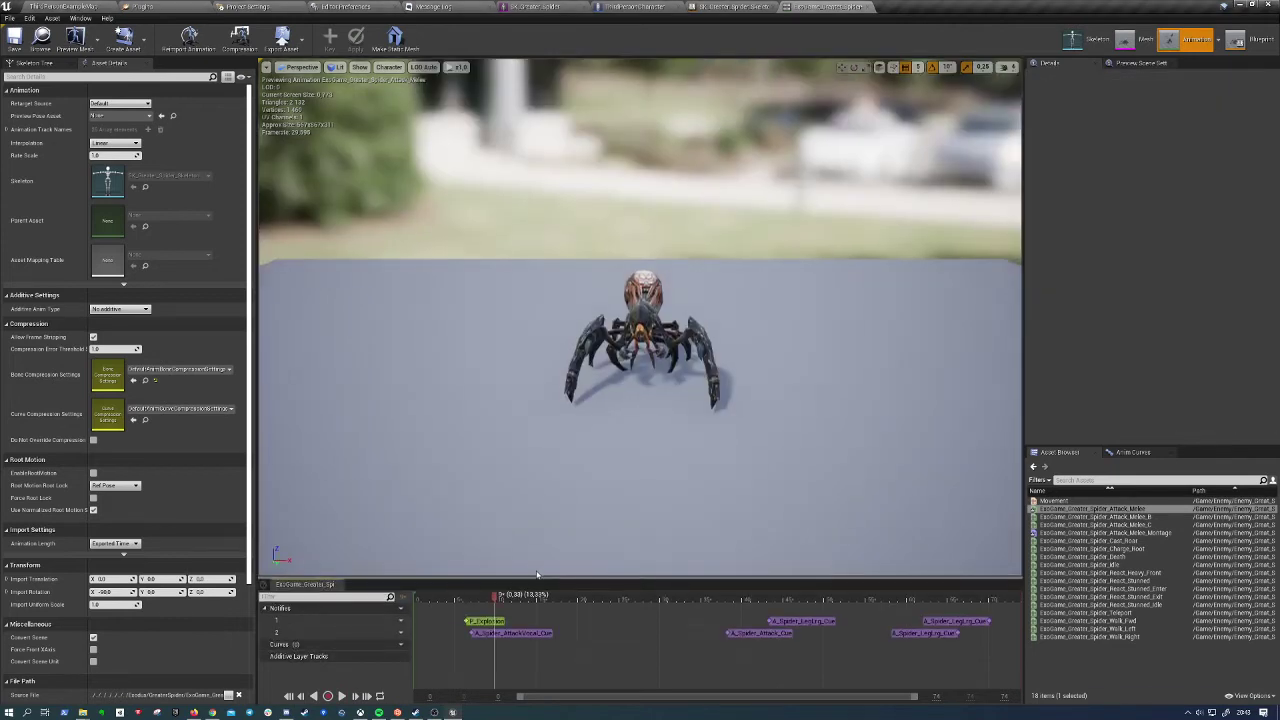
Preview the explosion and drag the P_Explosion notify later, to about 1.45 s
click(430, 495)
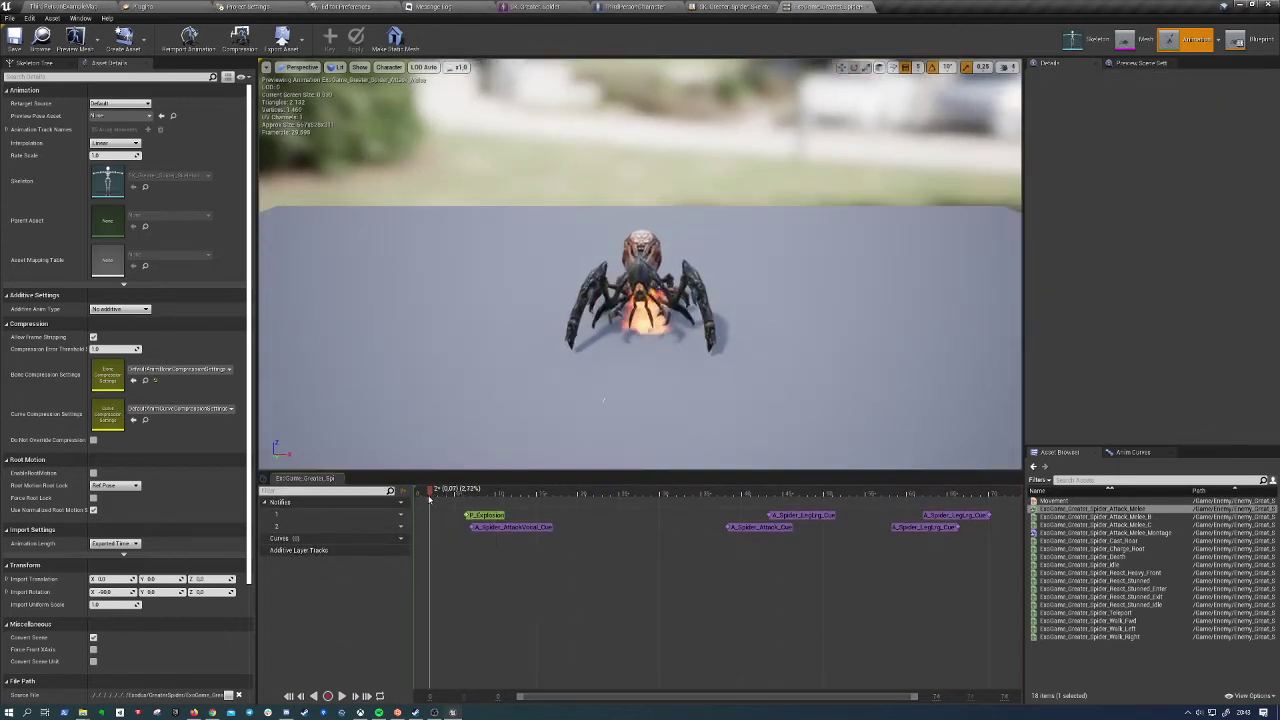
drag(436, 499, 465, 495)
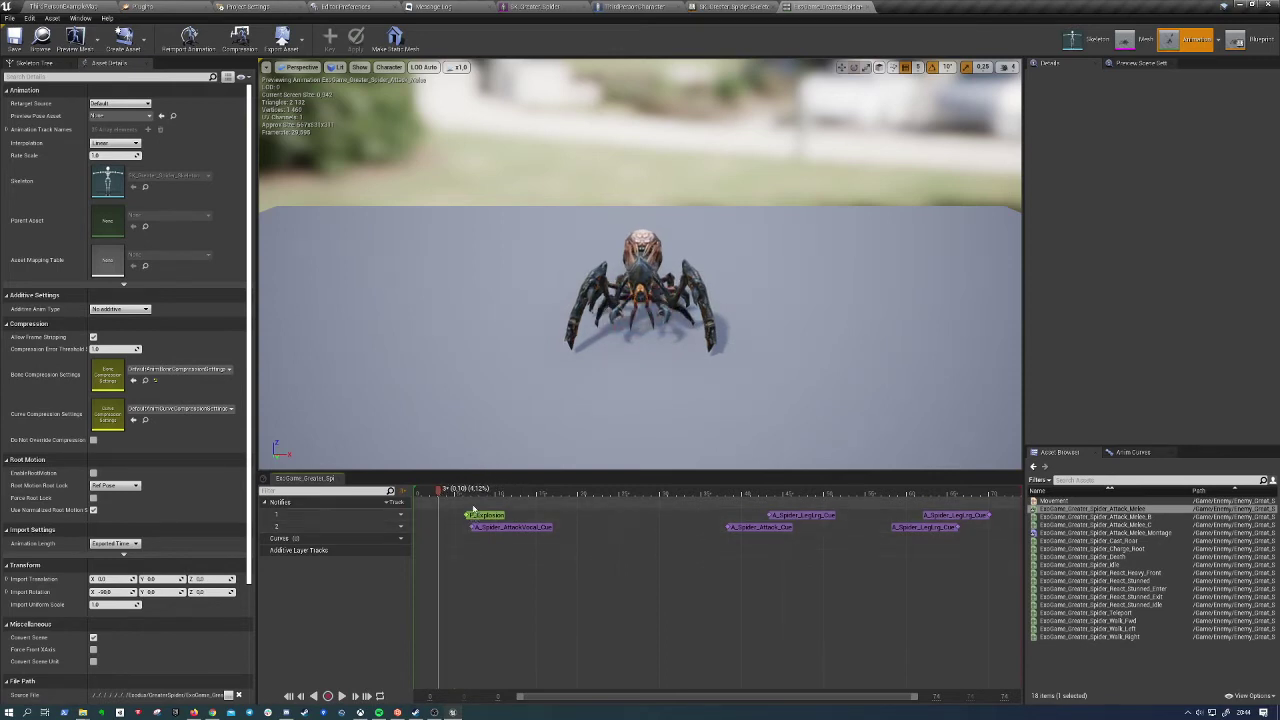
drag(561, 496, 765, 497)
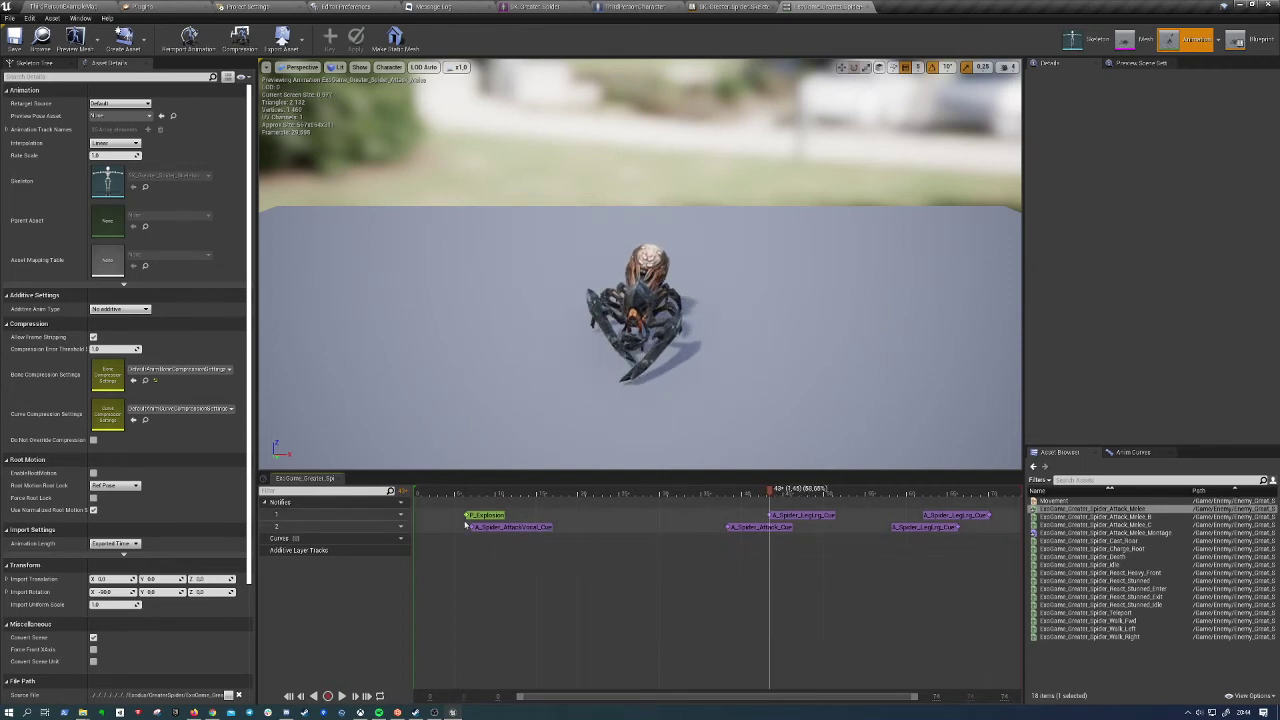
drag(485, 515, 692, 514)
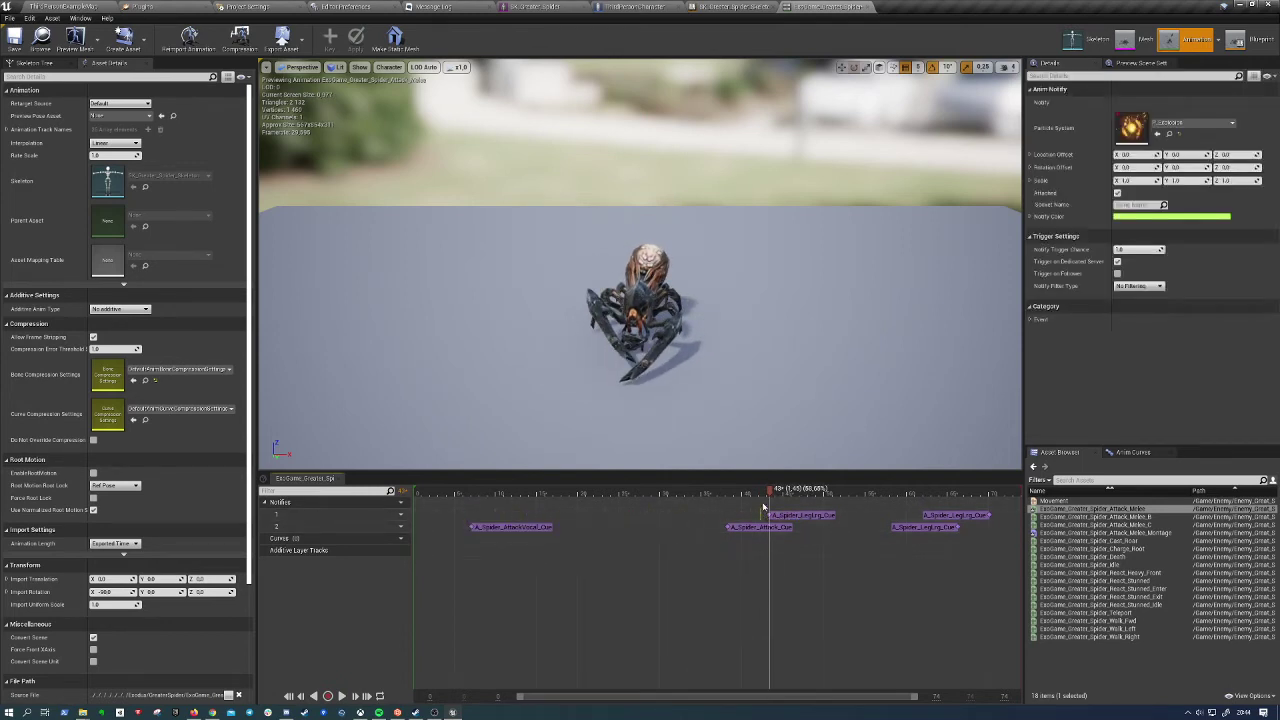
Play the attack, stop at frame 41, and apply a new Y location offset to the explosion notify
click(588, 493)
click(341, 695)
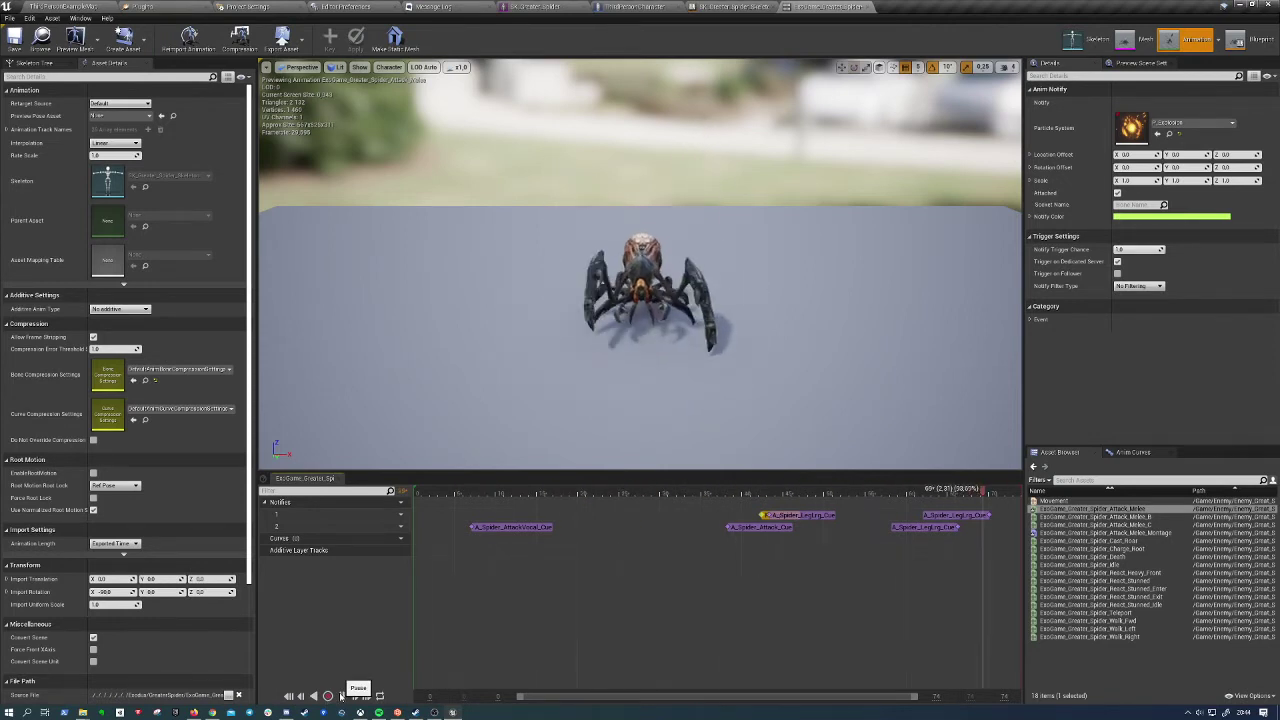
click(341, 695)
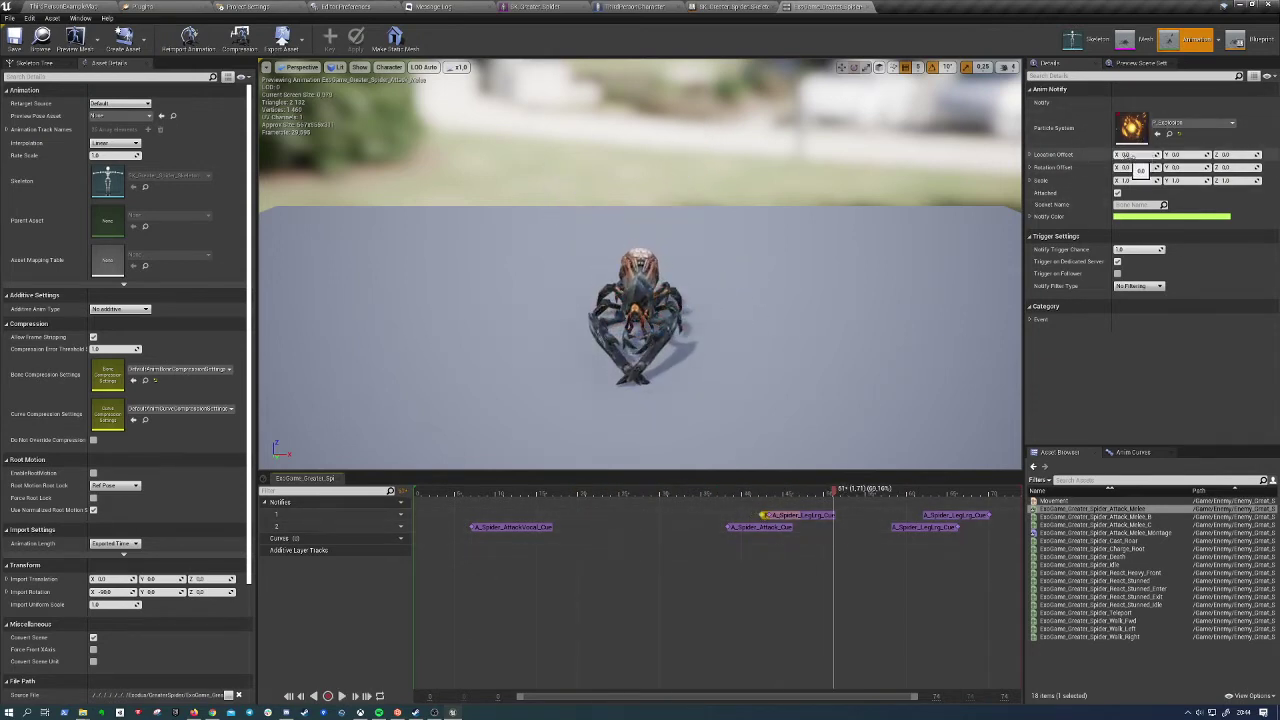
click(760, 492)
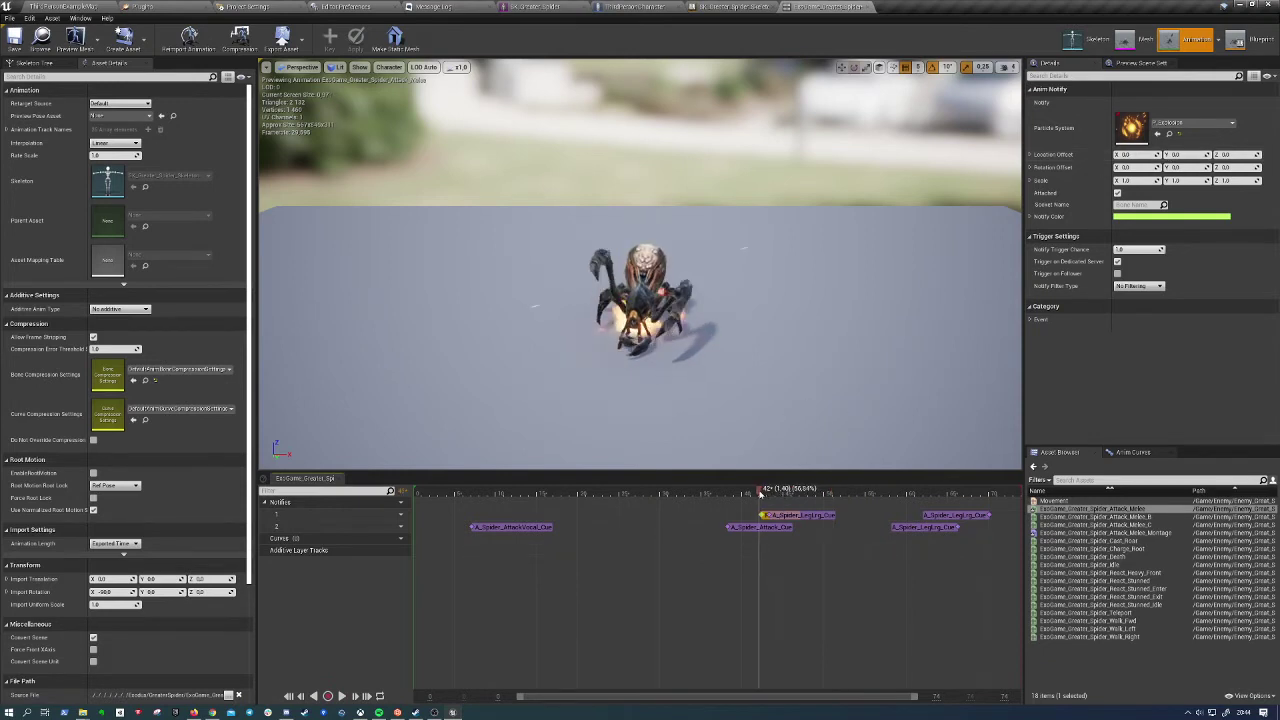
drag(760, 492, 755, 492)
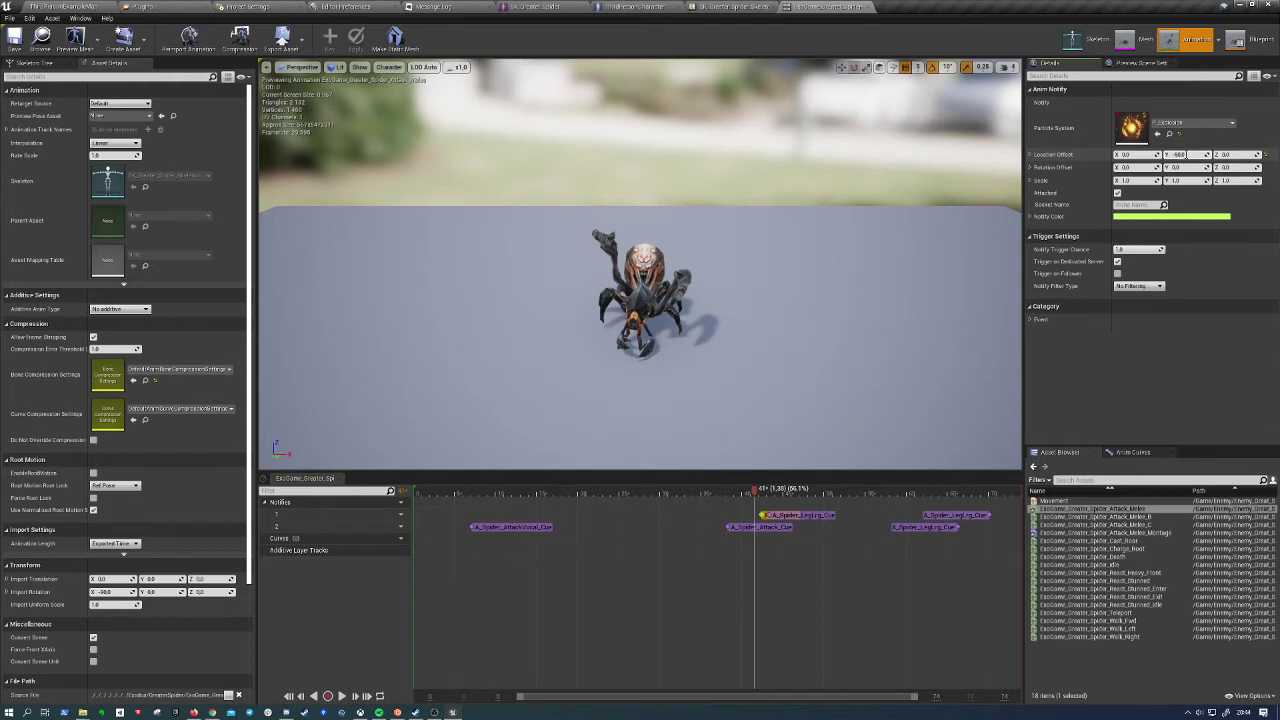
key(Return)
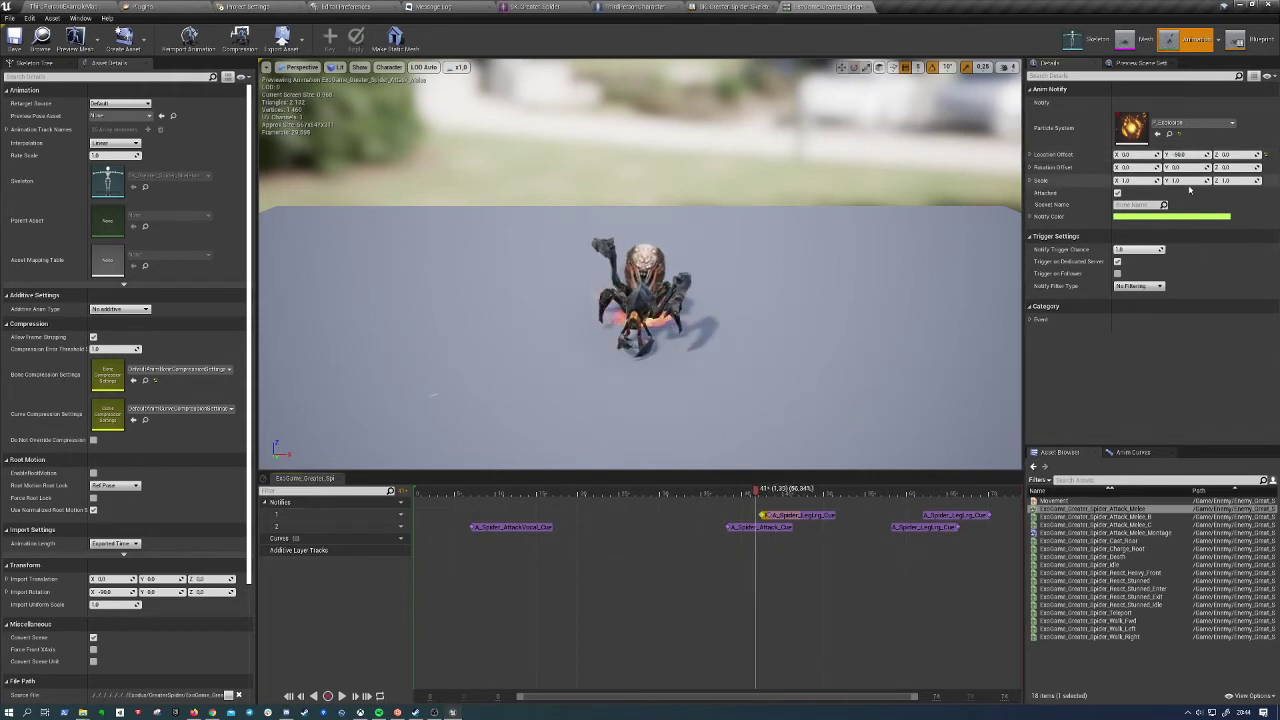
Scrub frames 41–43 and replay the attack to check where the burst appears
drag(757, 492, 754, 497)
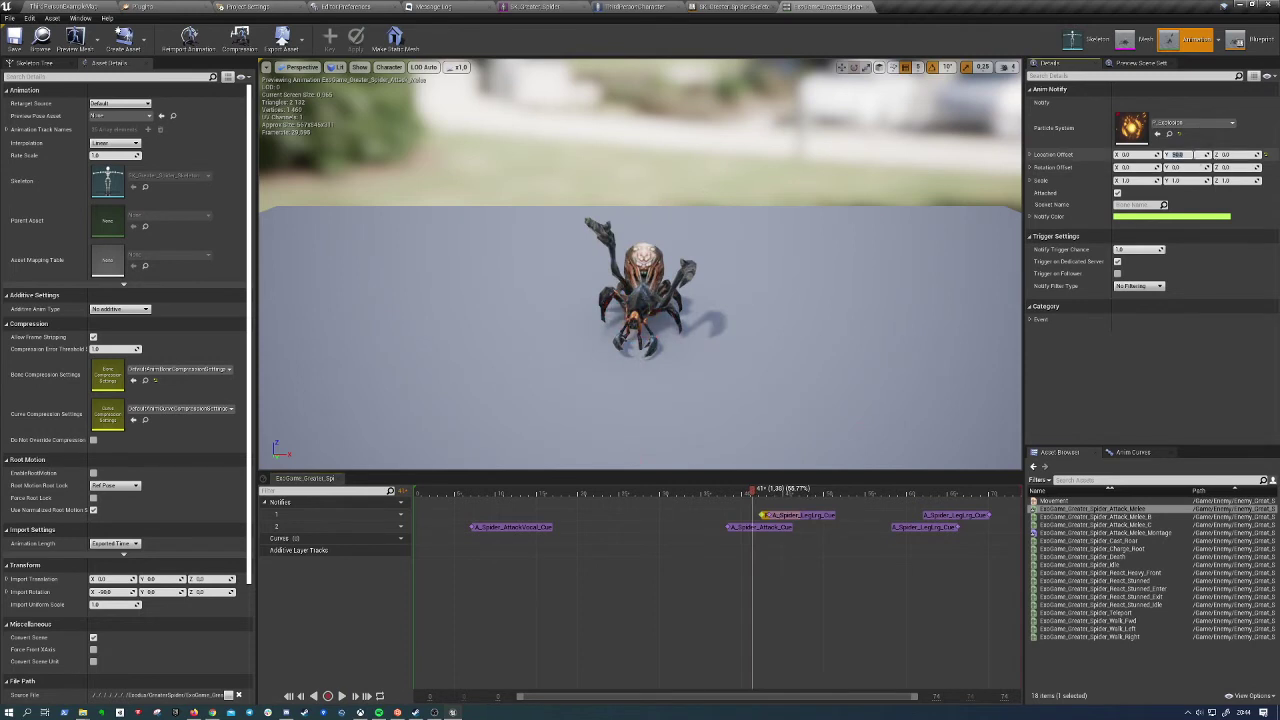
drag(768, 487, 723, 490)
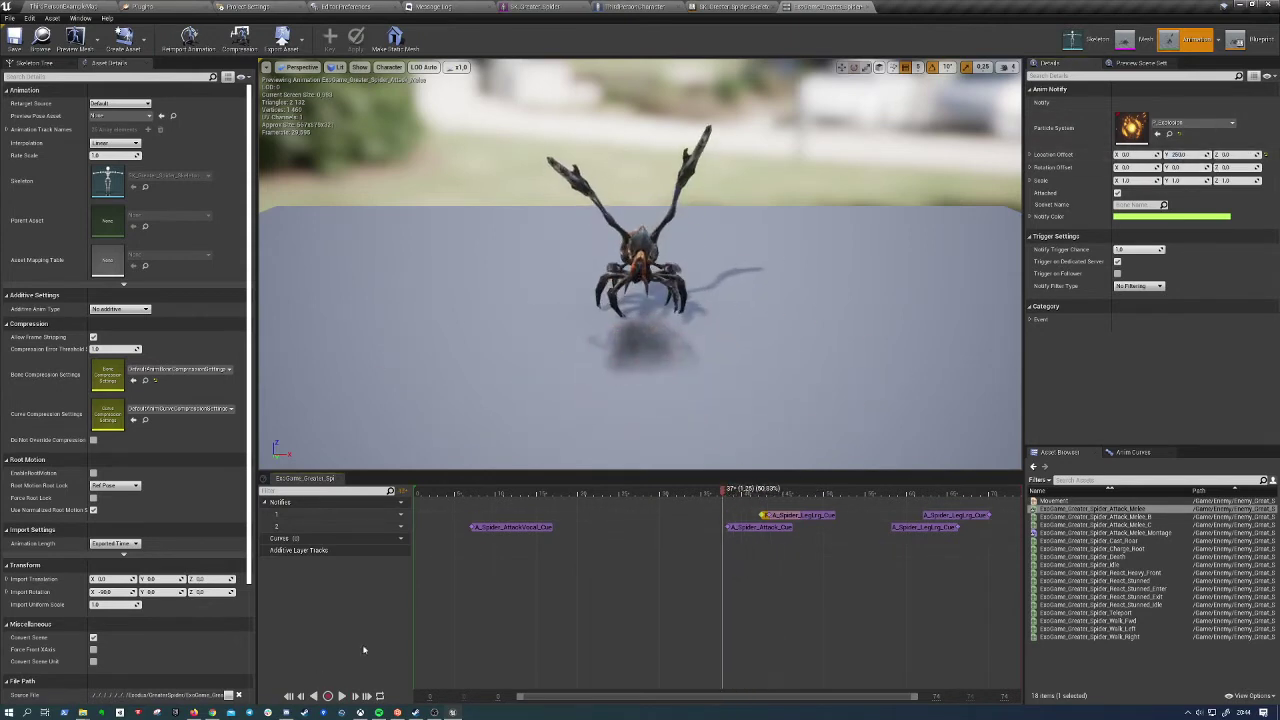
click(341, 696)
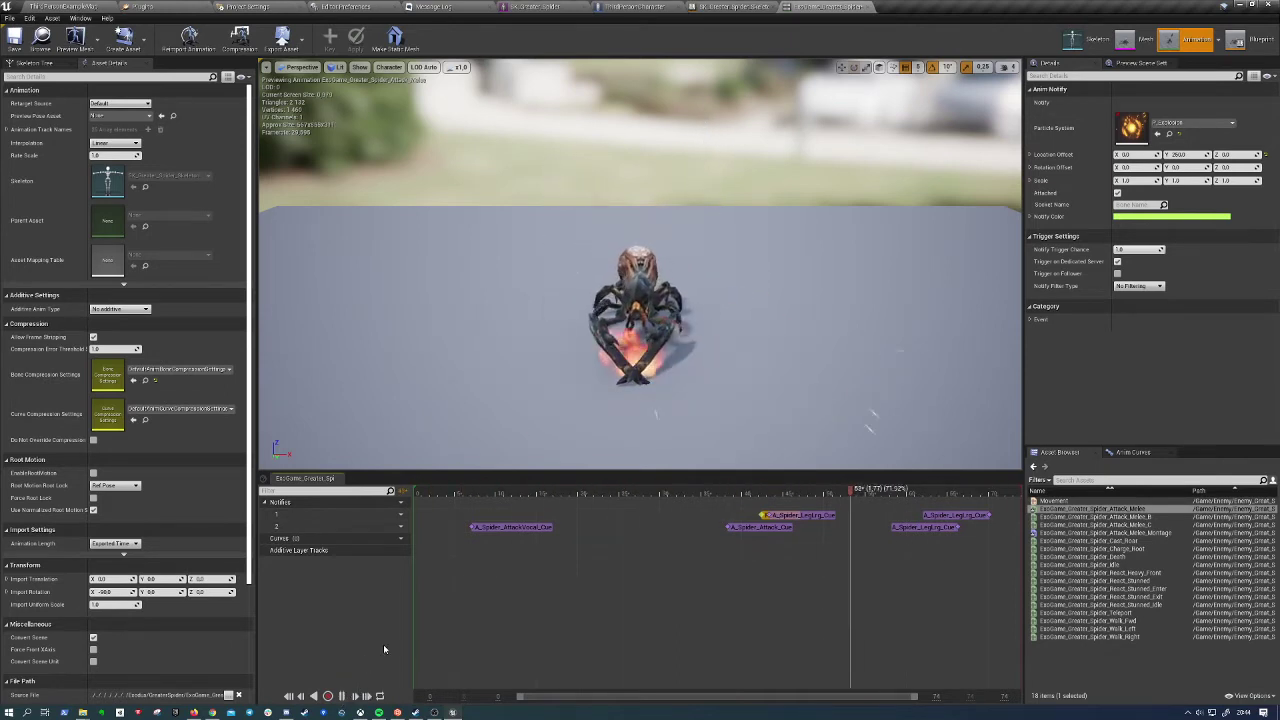
click(341, 696)
click(735, 523)
click(806, 514)
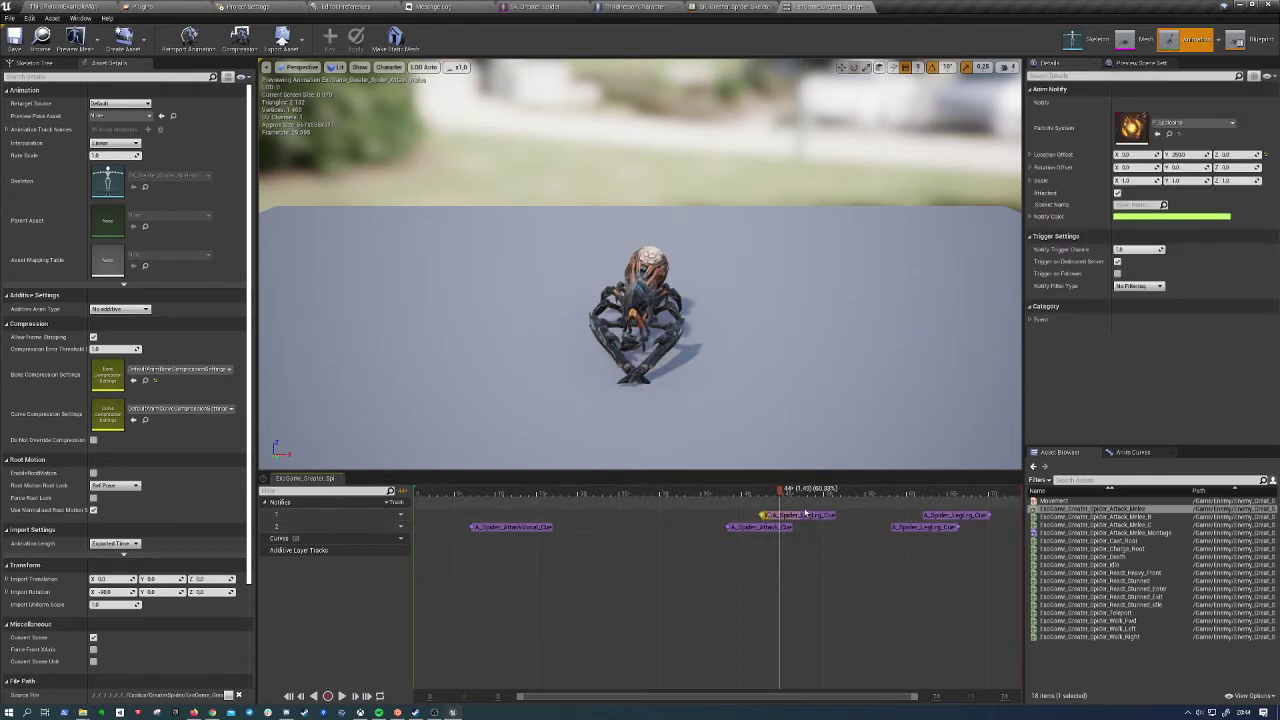
click(806, 514)
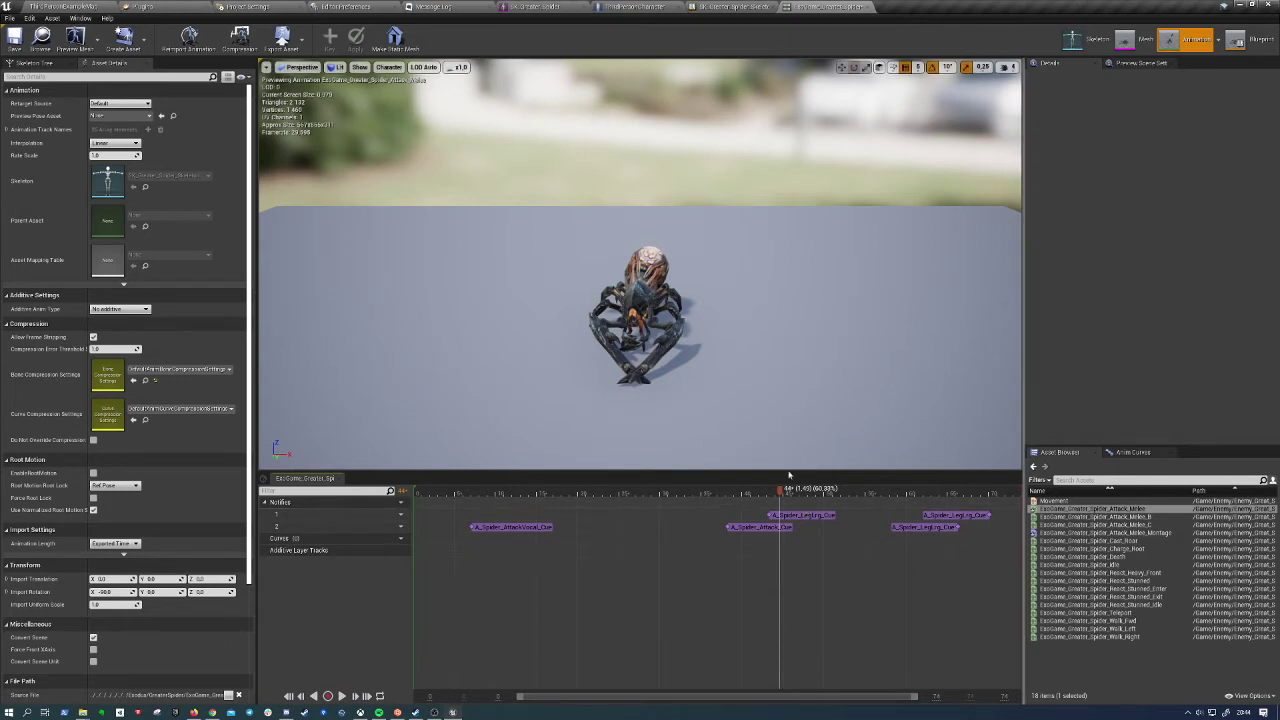
Add a new named notify to track 1 beside the sound cue, then return to the level editor
click(790, 515)
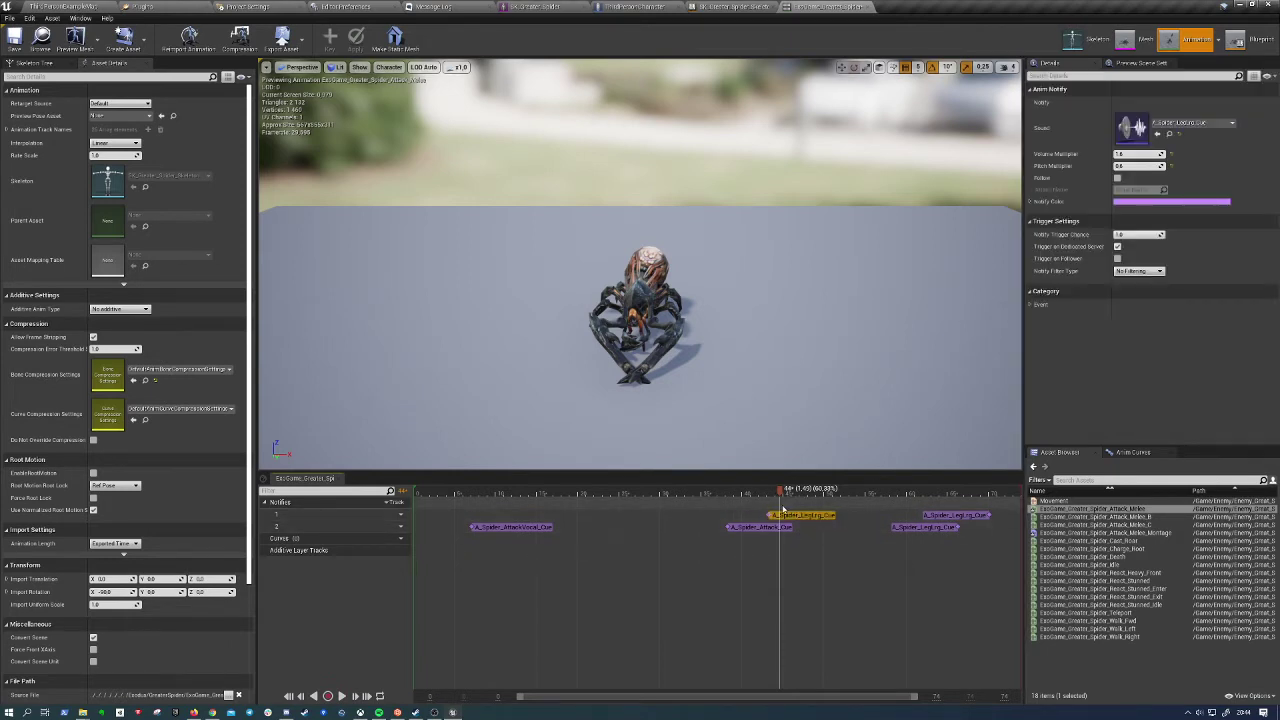
right_click(596, 518)
mouse_move(614, 531)
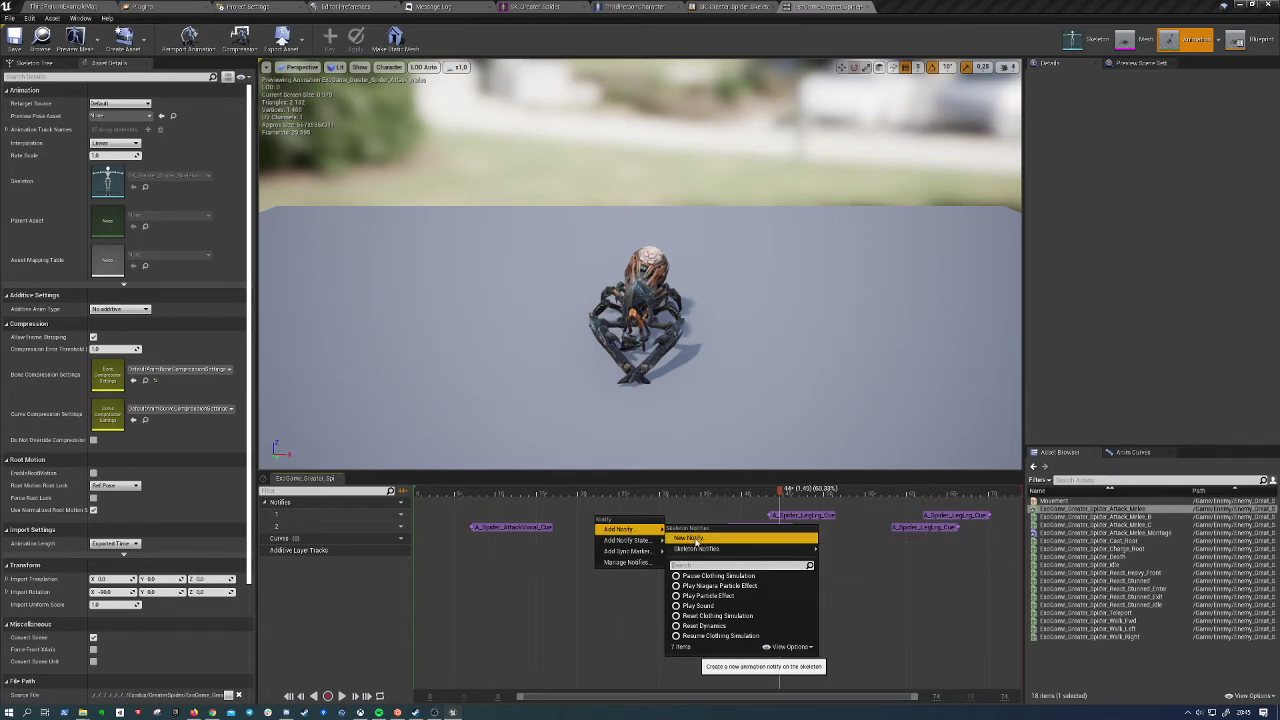
click(703, 540)
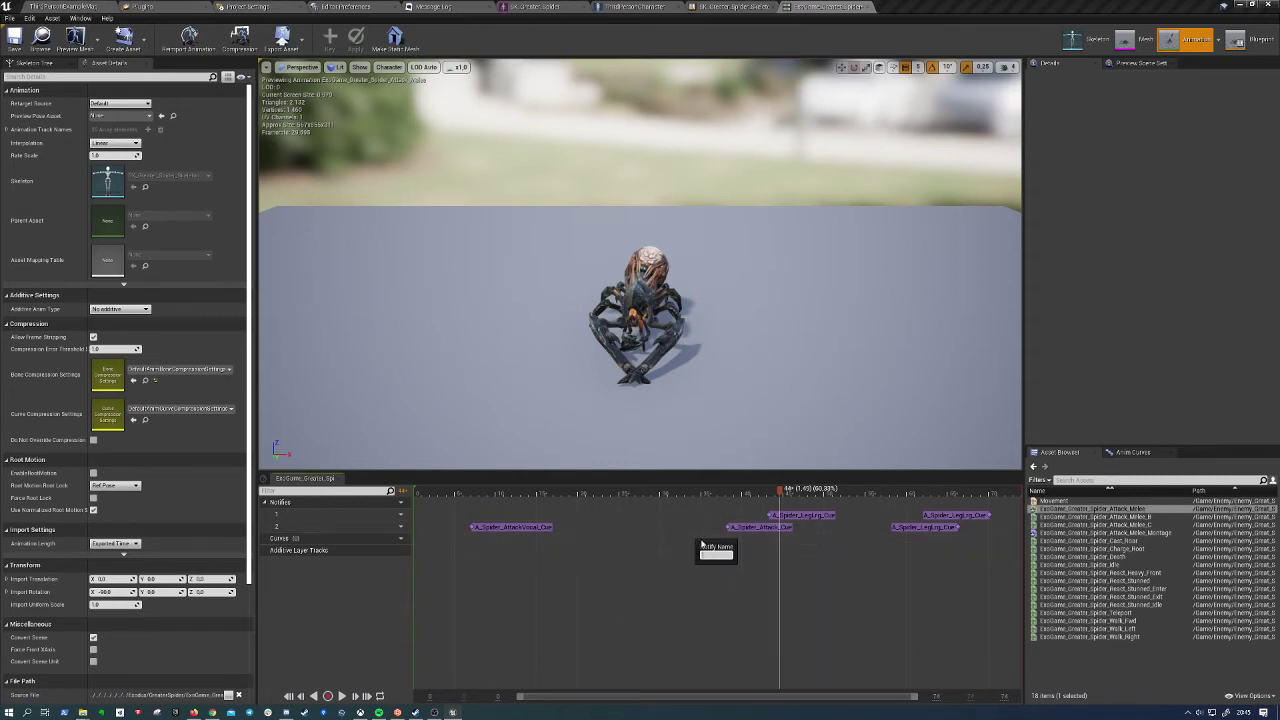
text(Attack)
key(Return)
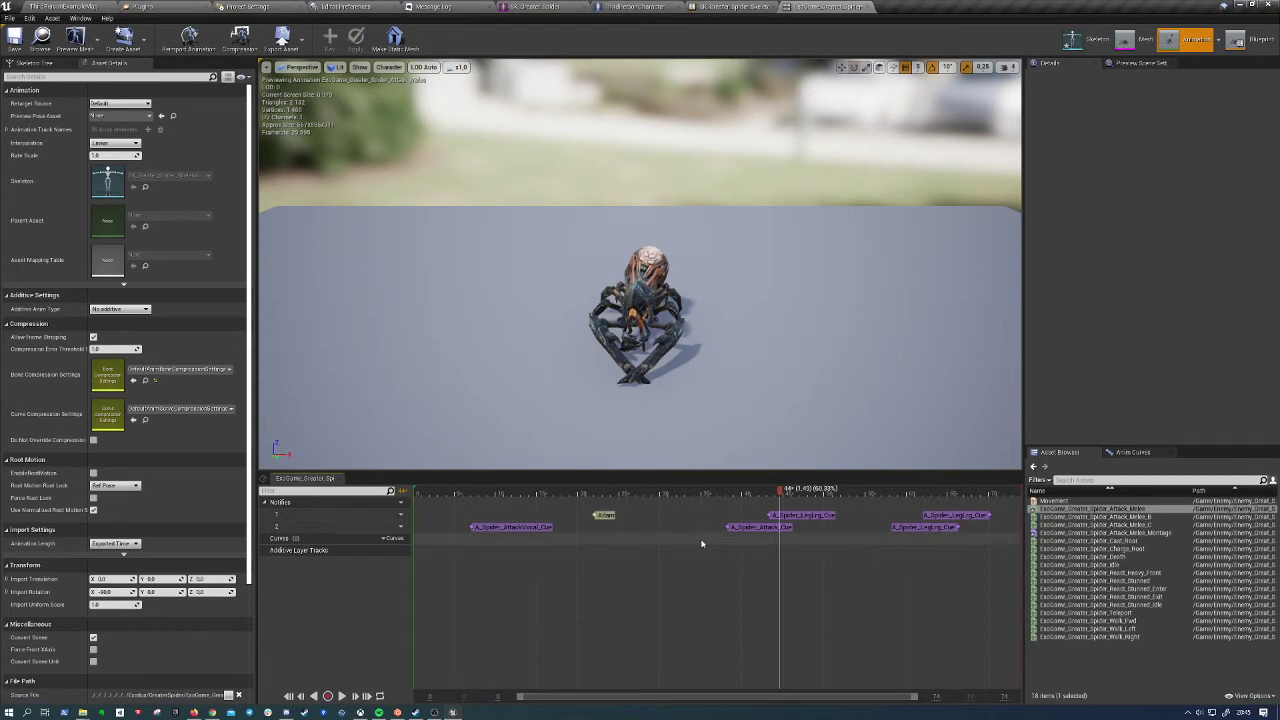
click(605, 516)
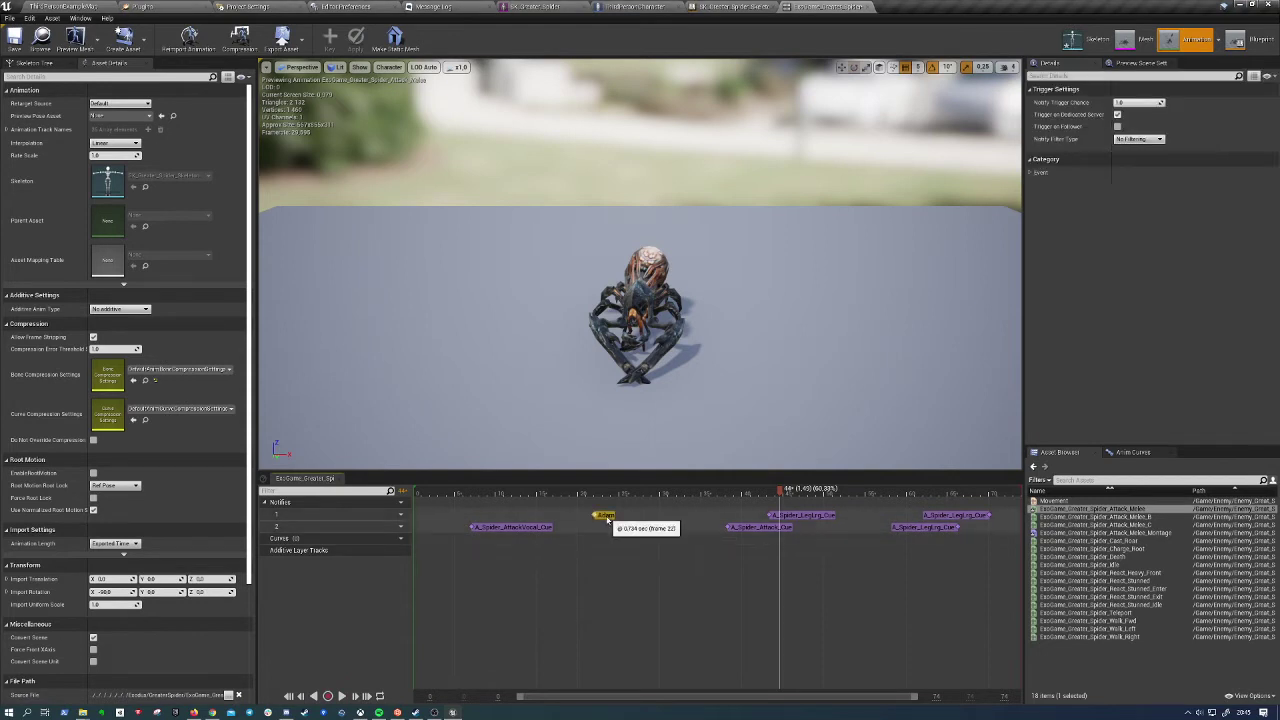
click(47, 5)
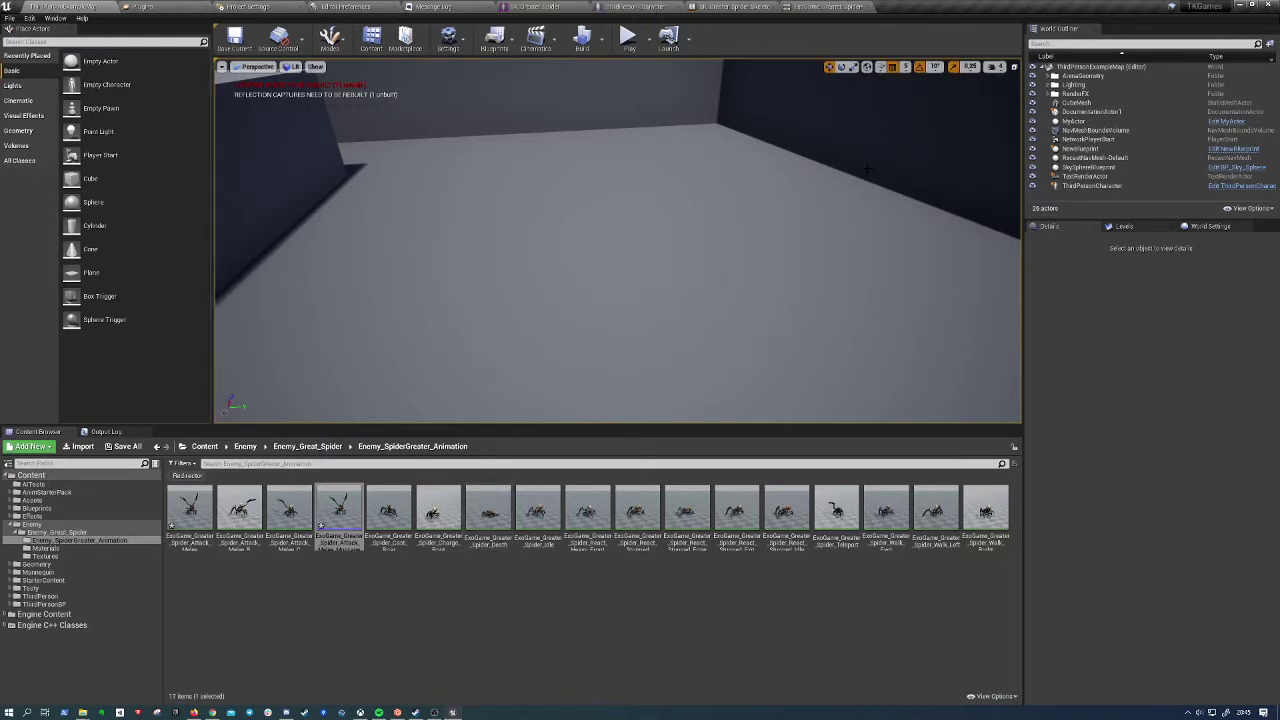
Create a Blueprint Class with AnimNotify as parent, found by searching 'notify', and open NewBlueprint
right_click(489, 603)
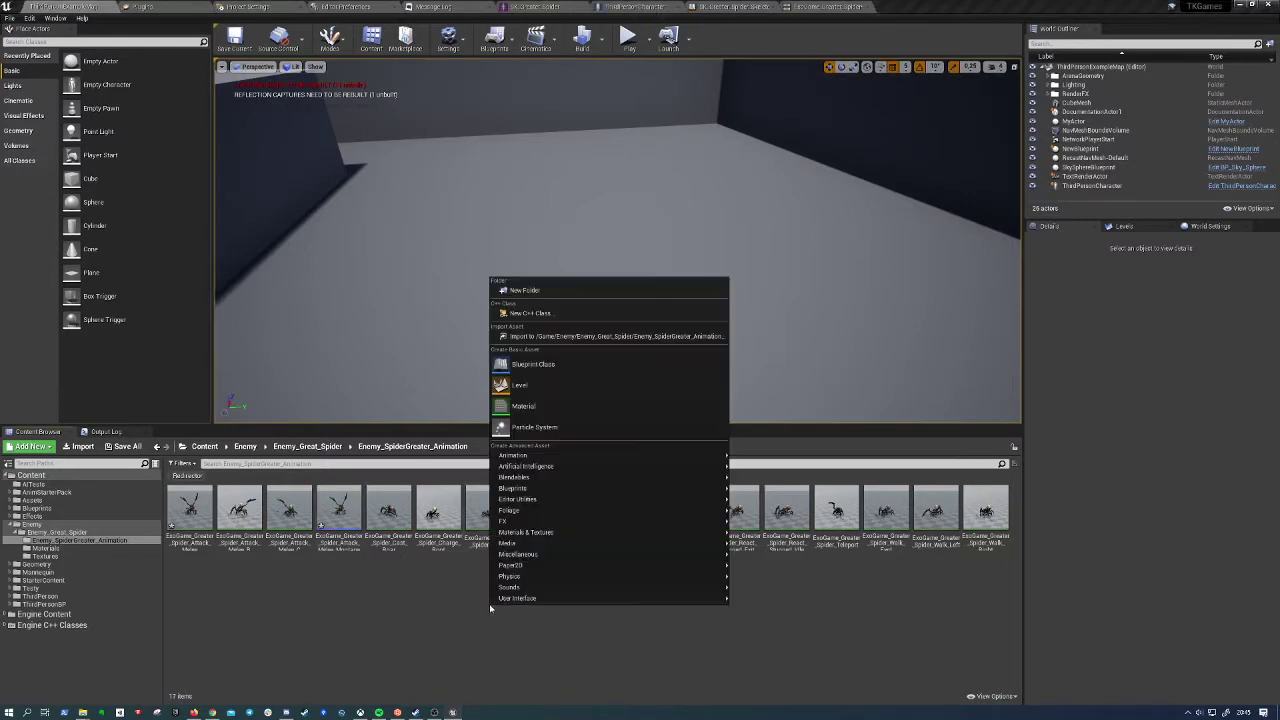
click(548, 365)
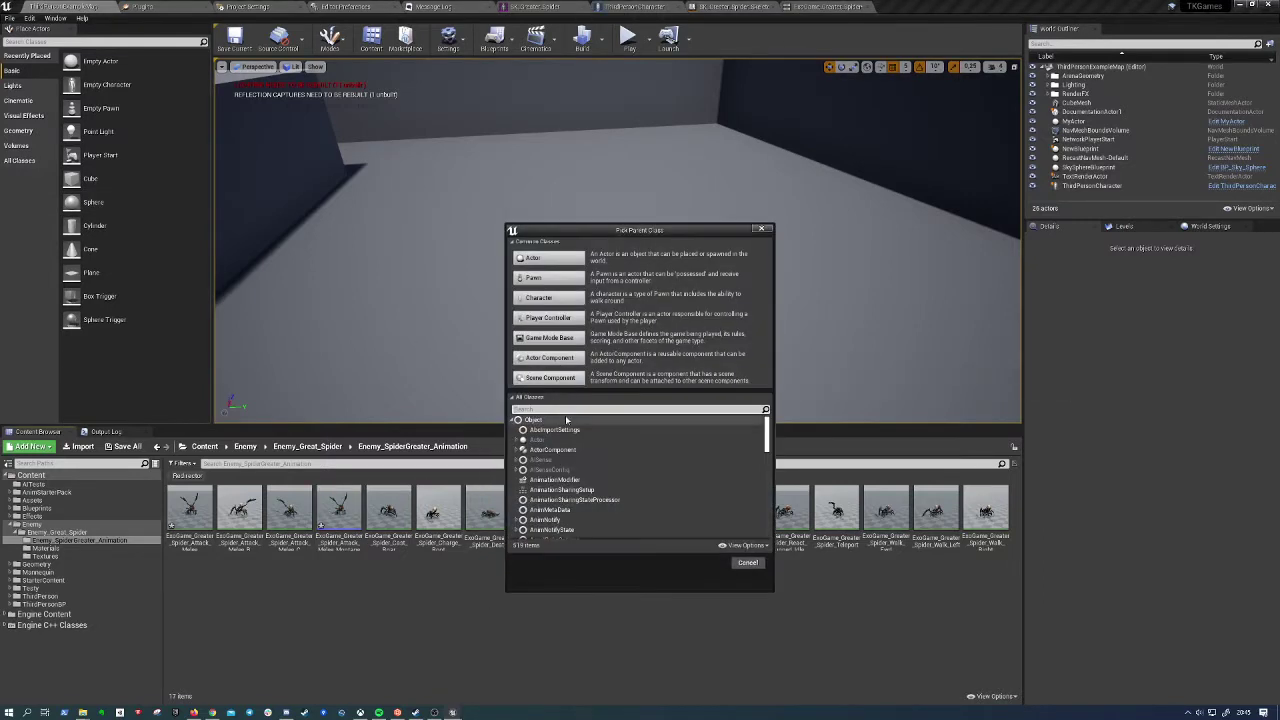
text(not)
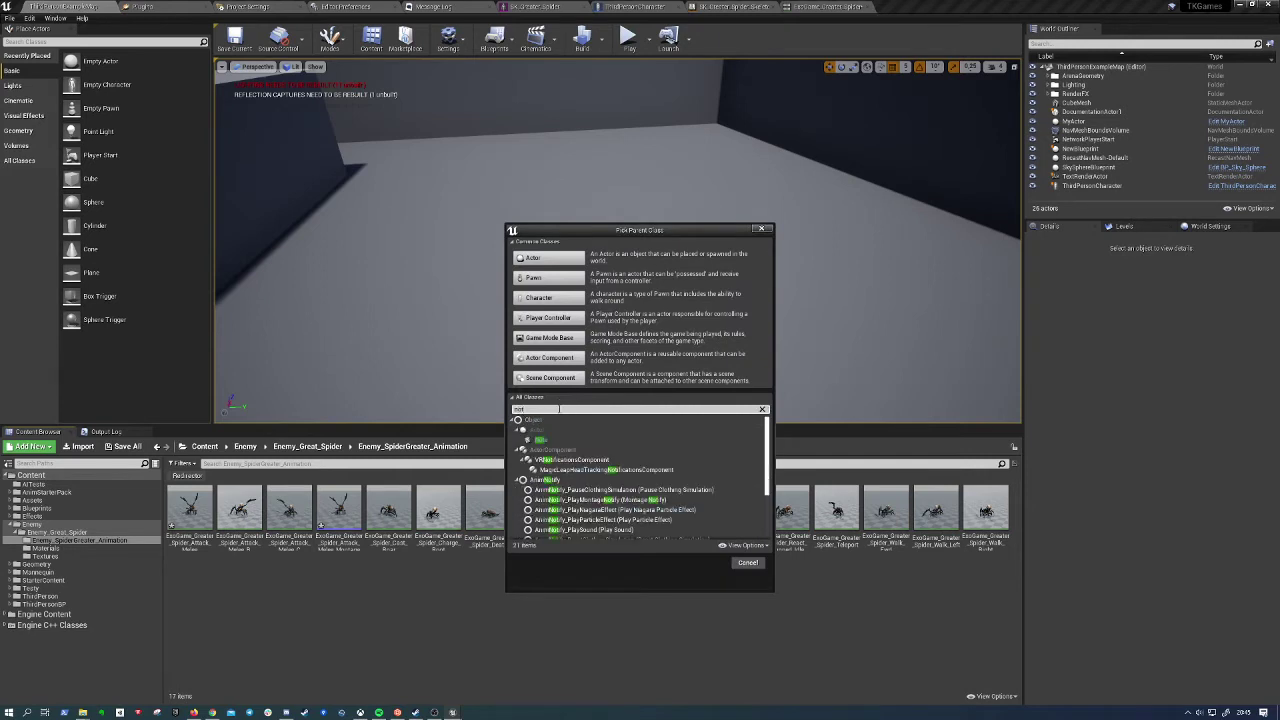
text(ify)
click(548, 429)
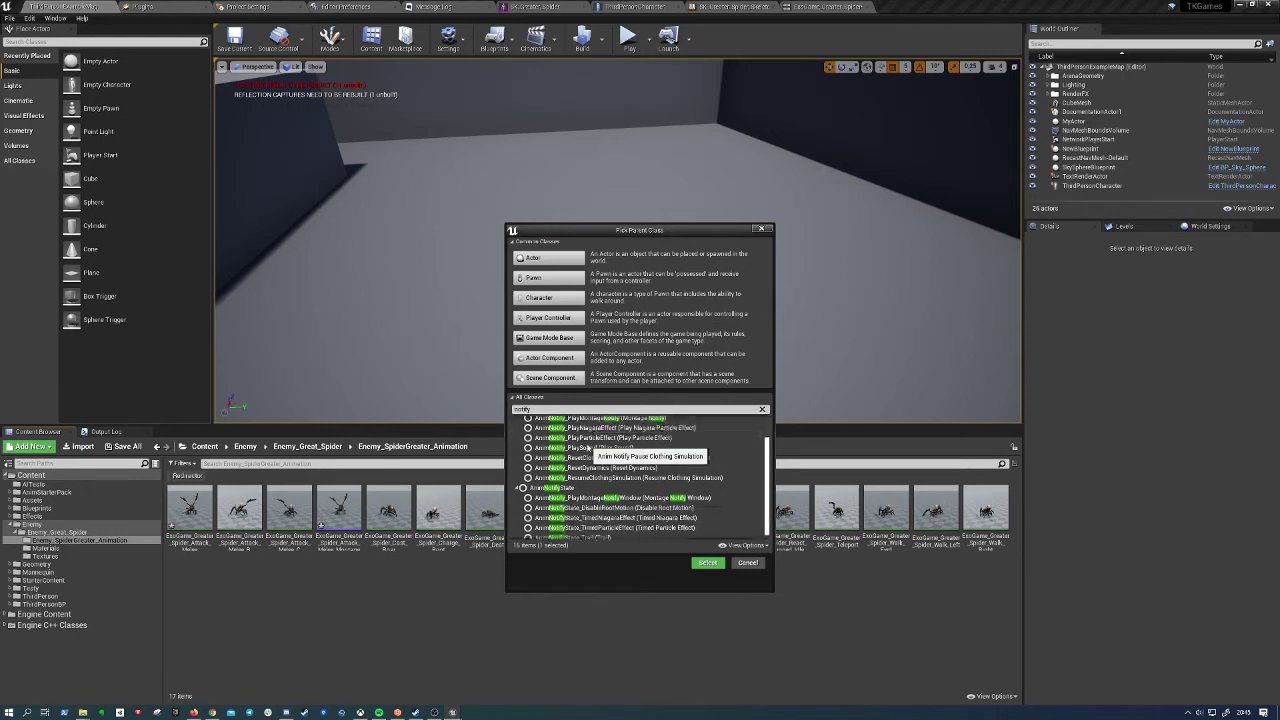
click(707, 562)
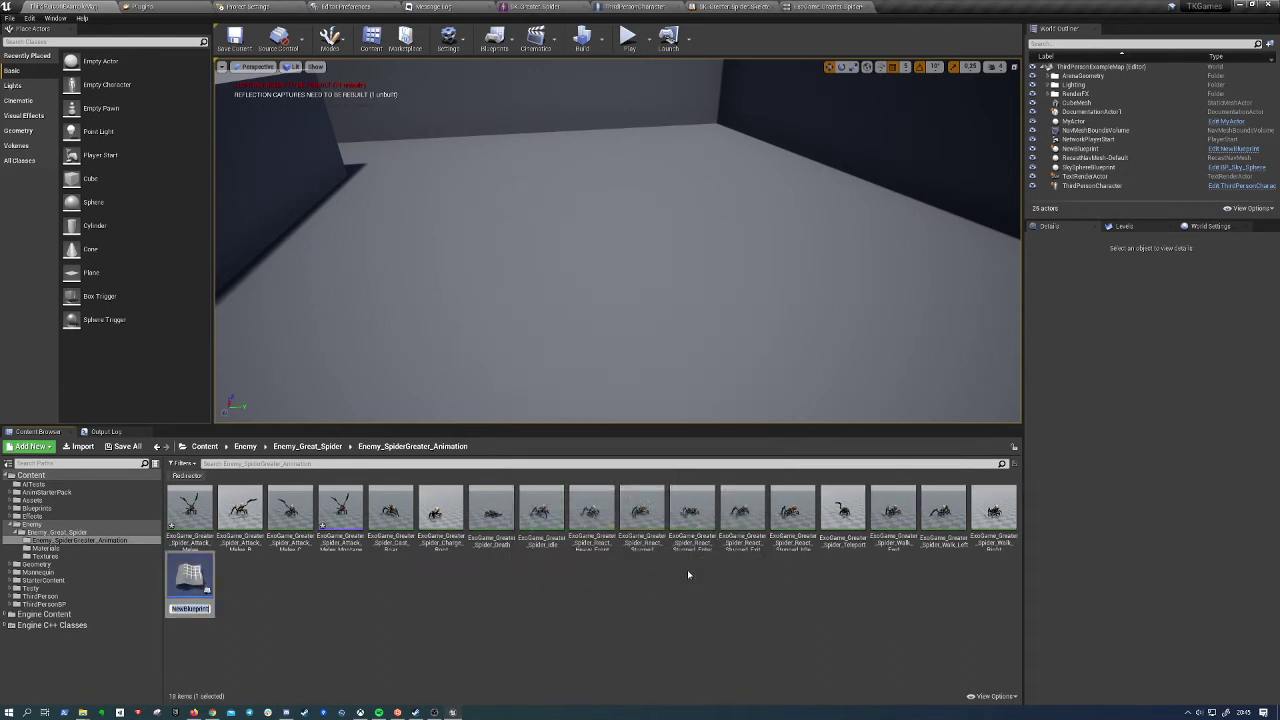
double_click(189, 578)
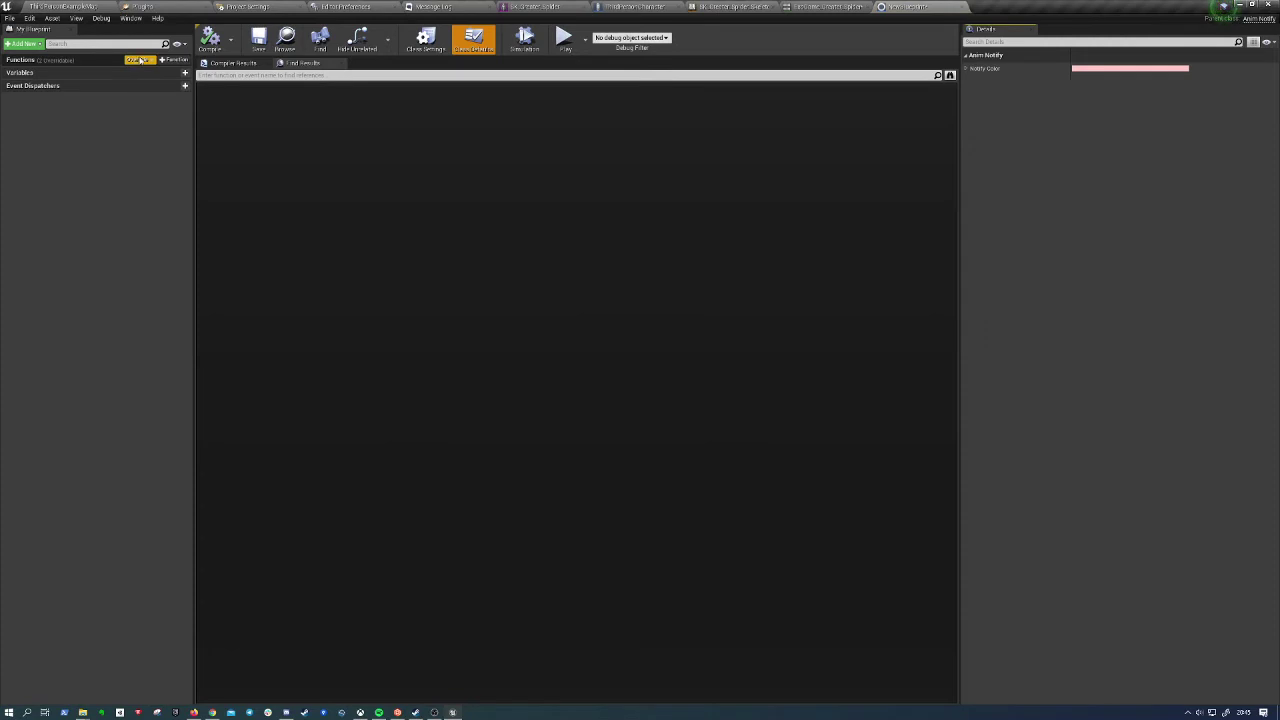
Override the Received Notify function in NewBlueprint
click(141, 60)
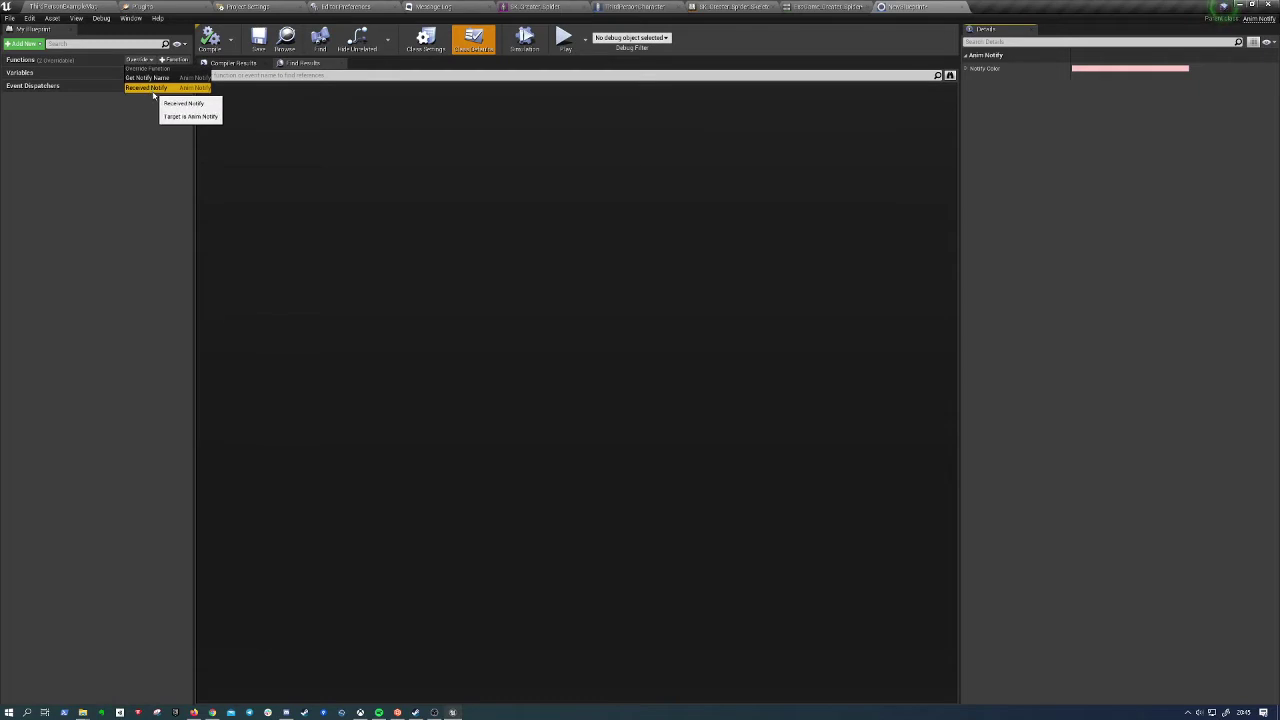
click(153, 92)
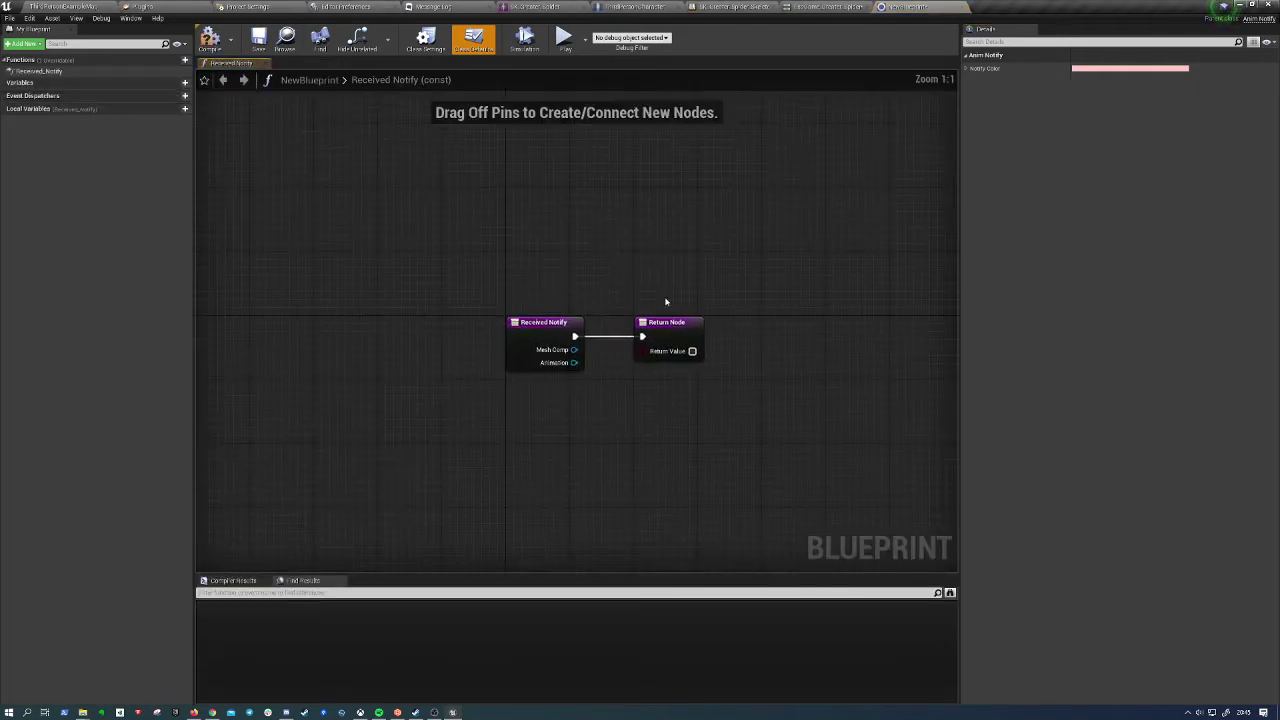
Add a NewBlueprint notify to track 1 of the Attack_Melee timeline
click(825, 7)
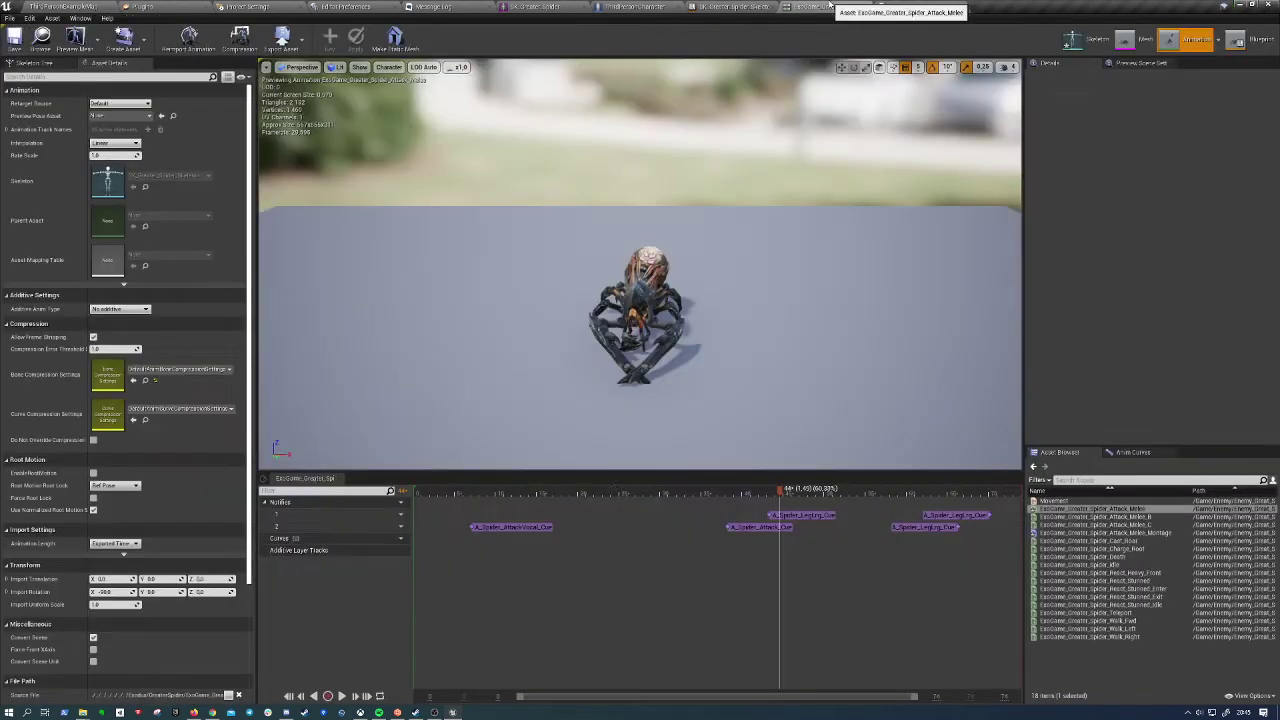
click(905, 7)
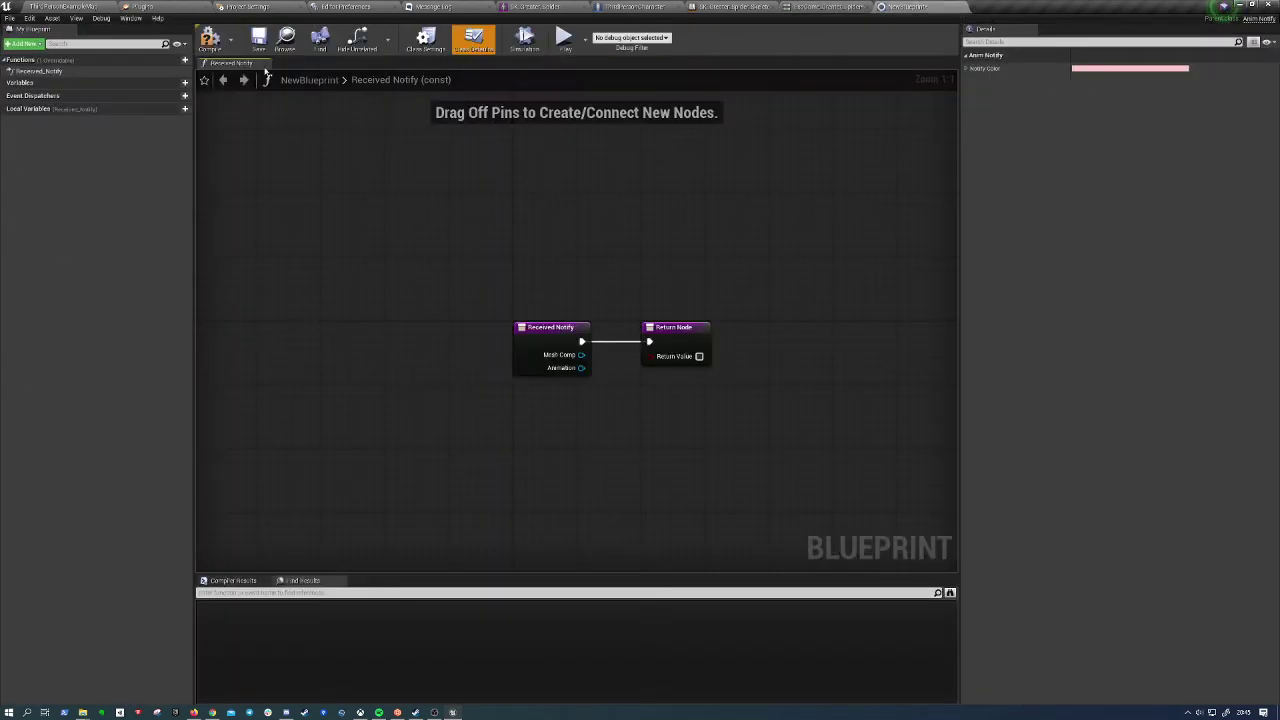
click(825, 7)
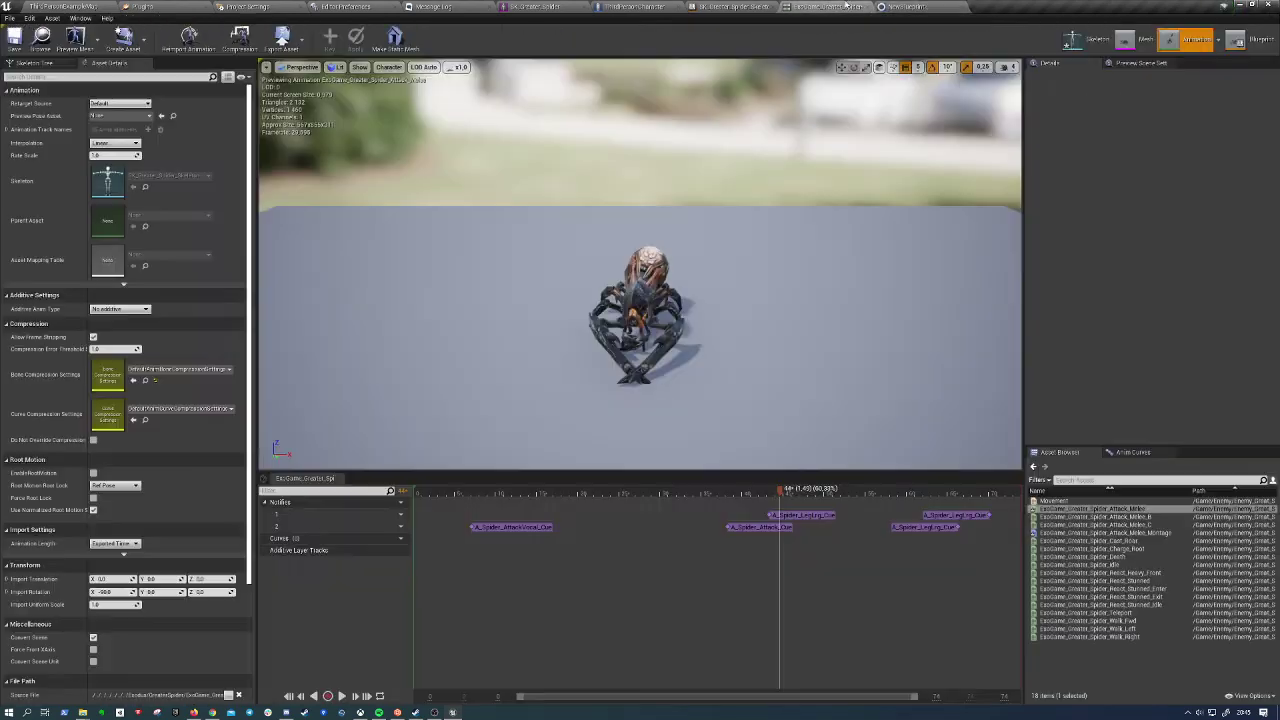
right_click(620, 518)
mouse_move(635, 530)
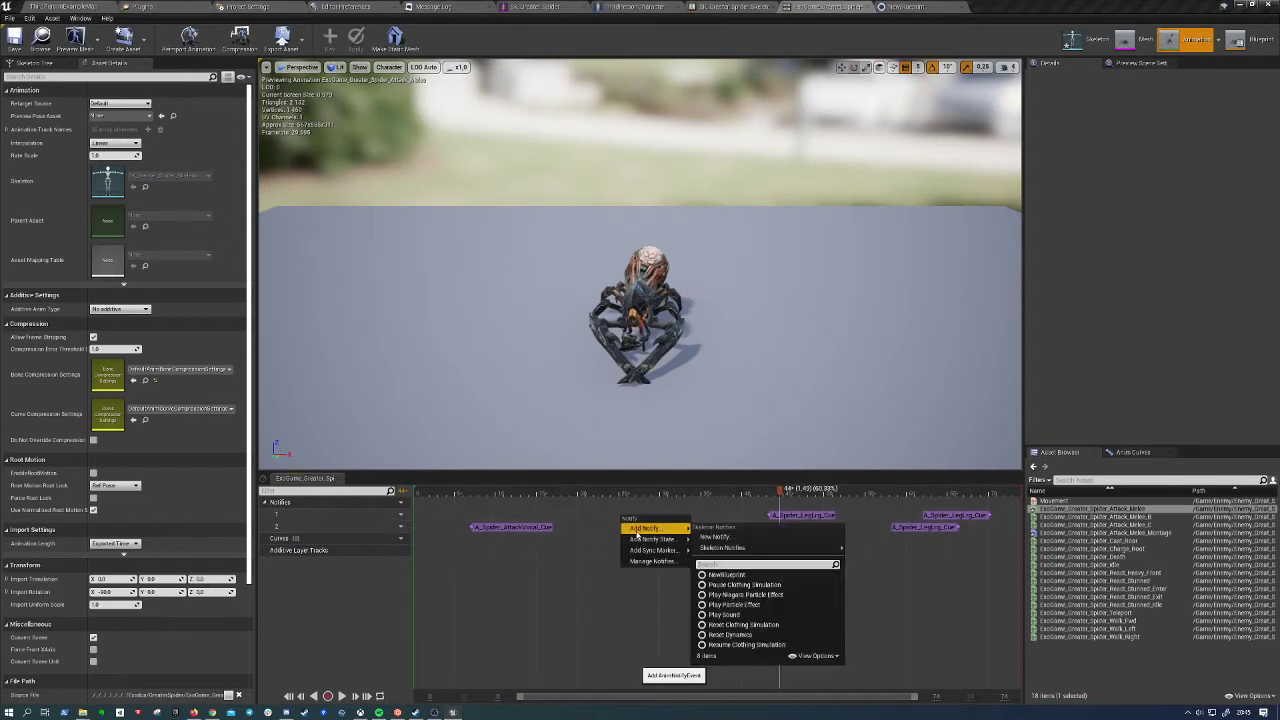
click(725, 574)
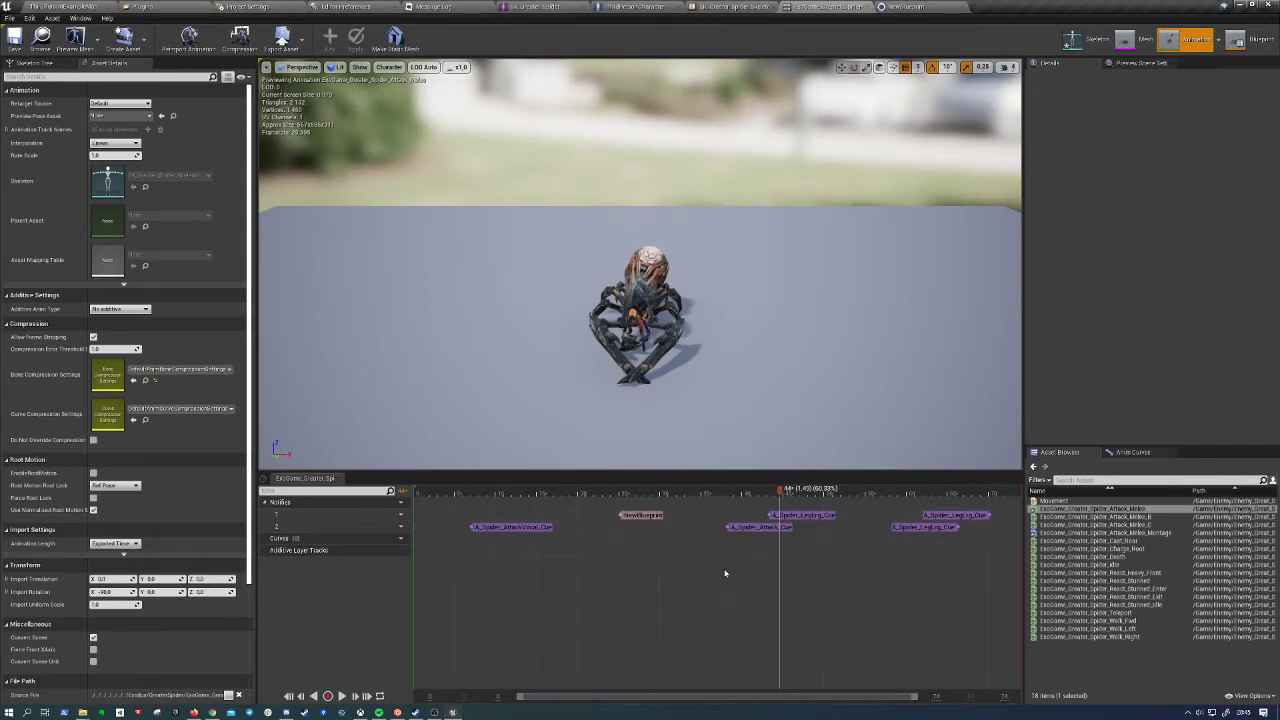
Select the NewBlueprint notify and open its Received Notify graph
click(641, 515)
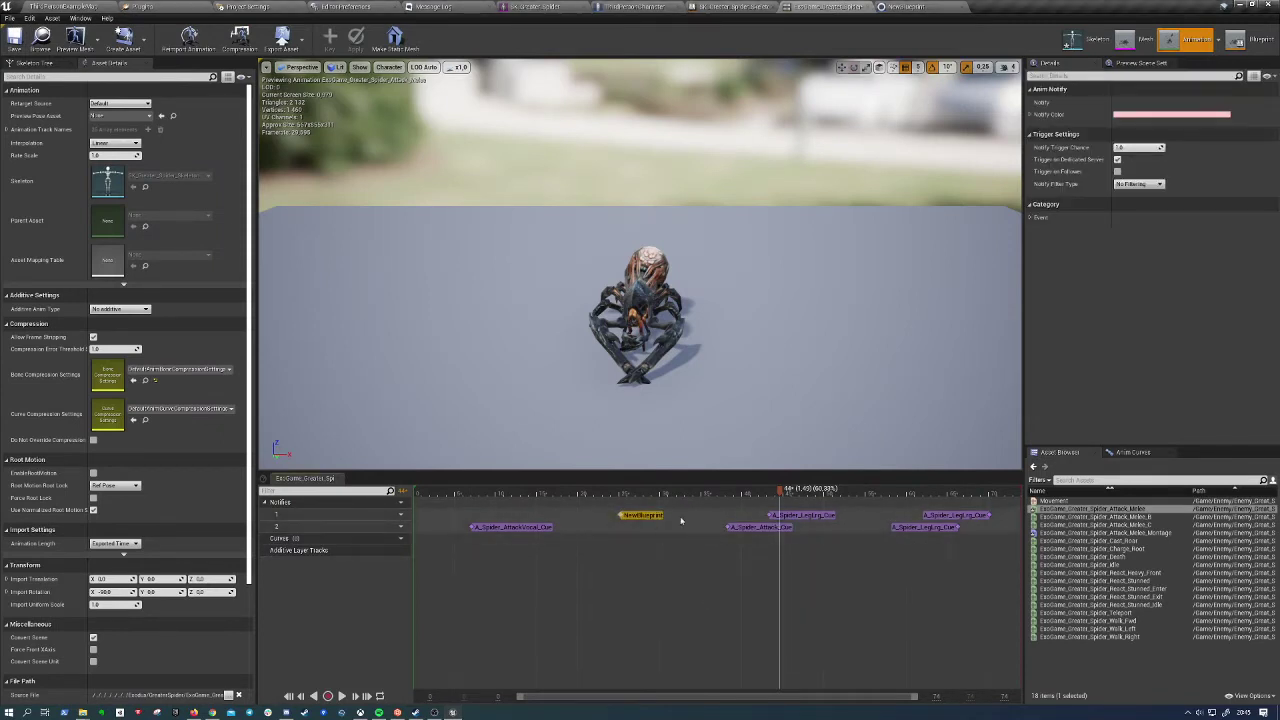
click(622, 491)
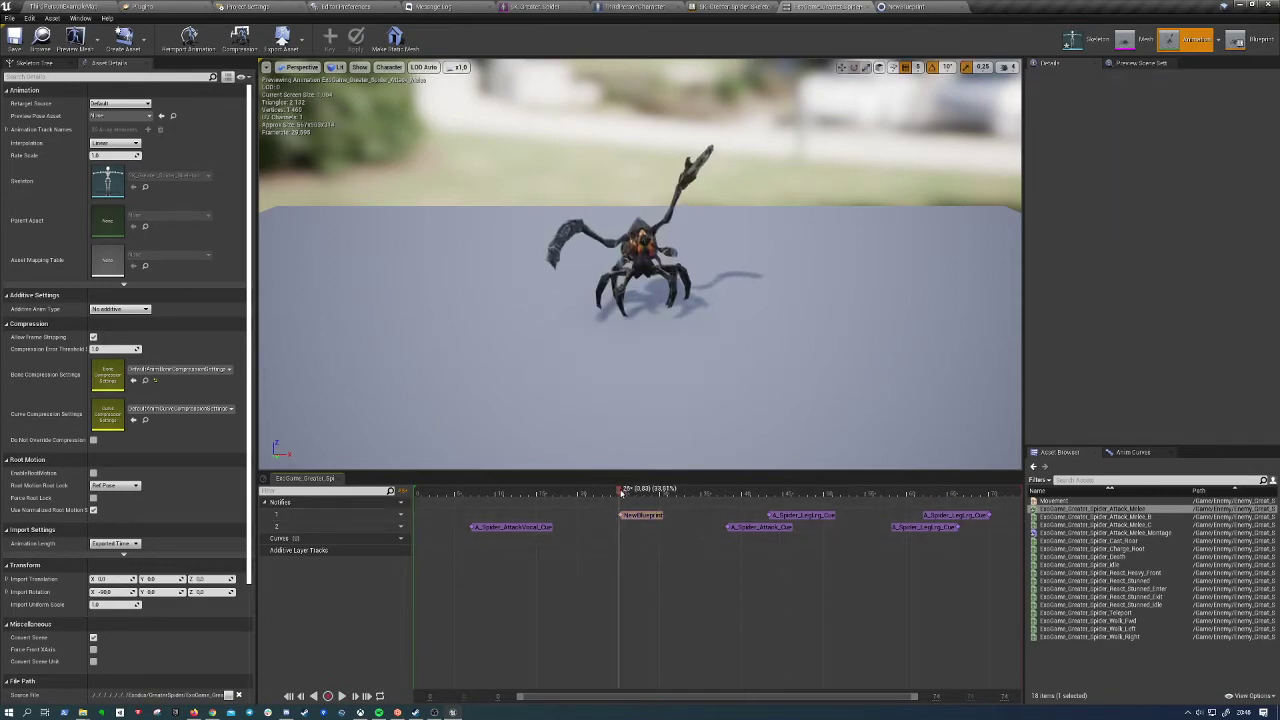
double_click(641, 515)
drag(648, 340, 784, 340)
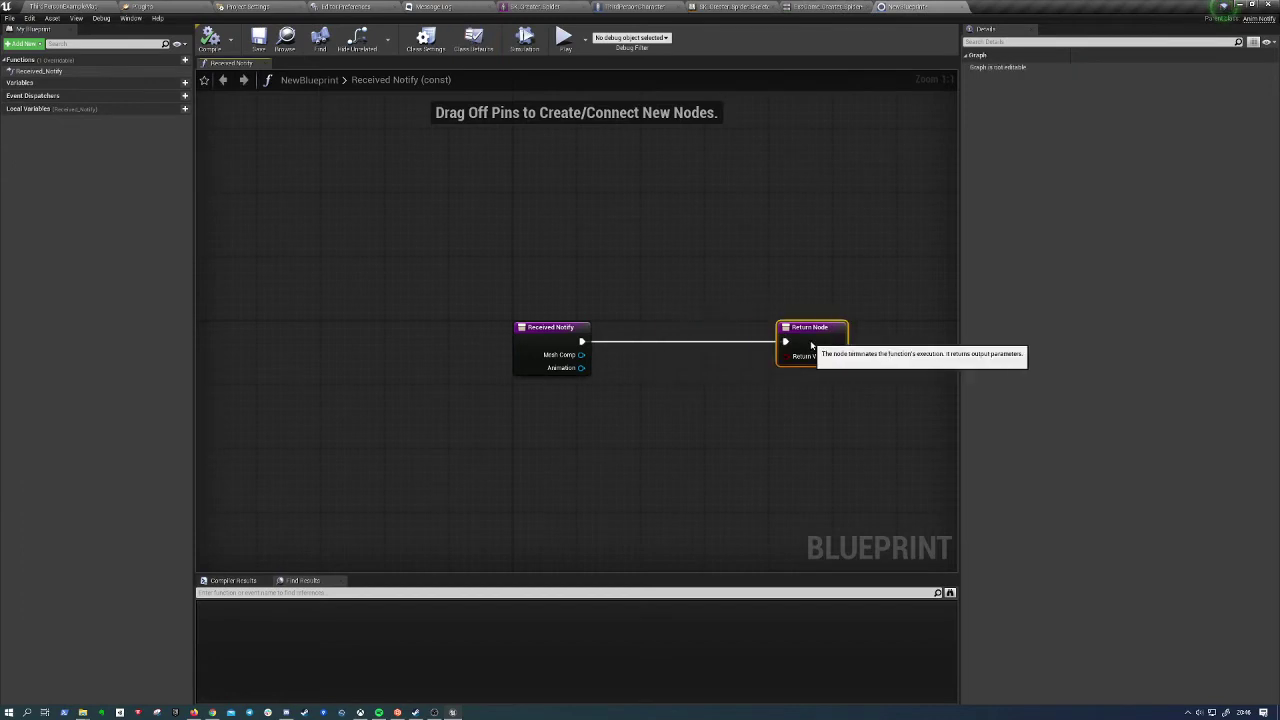
click(584, 342)
right_click(632, 369)
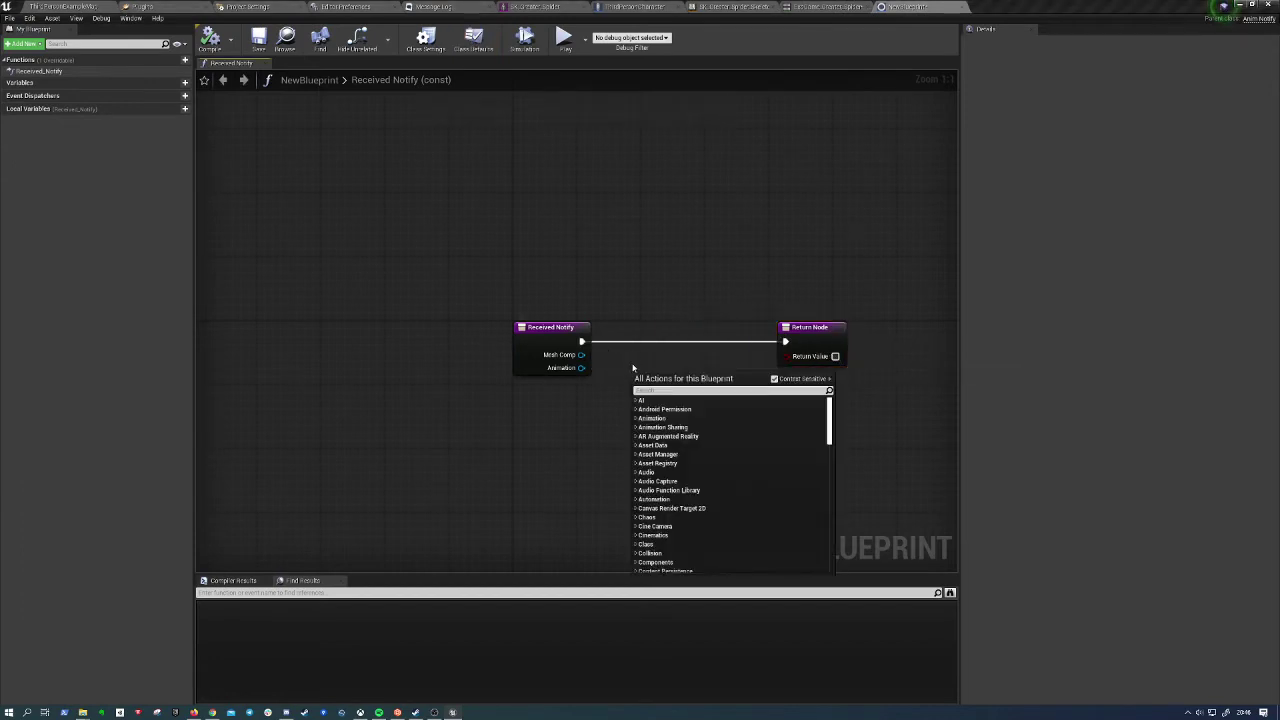
text(trace)
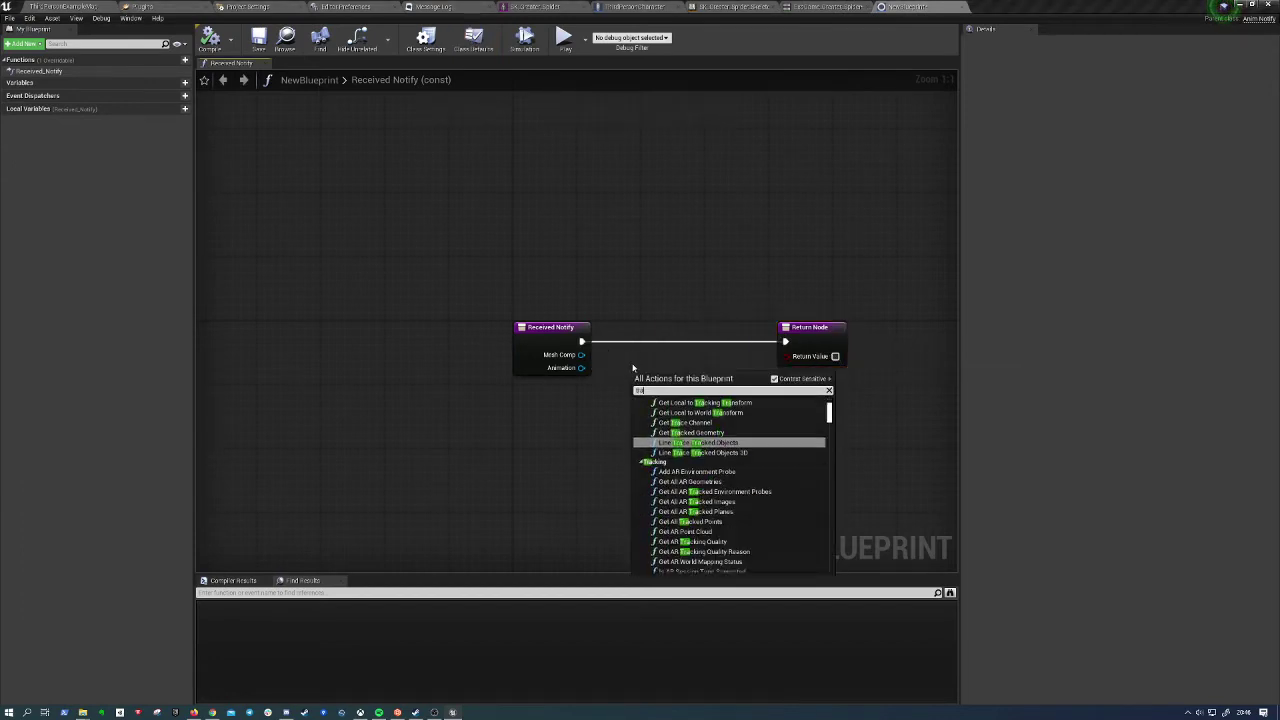
scroll(700, 430, down, 5)
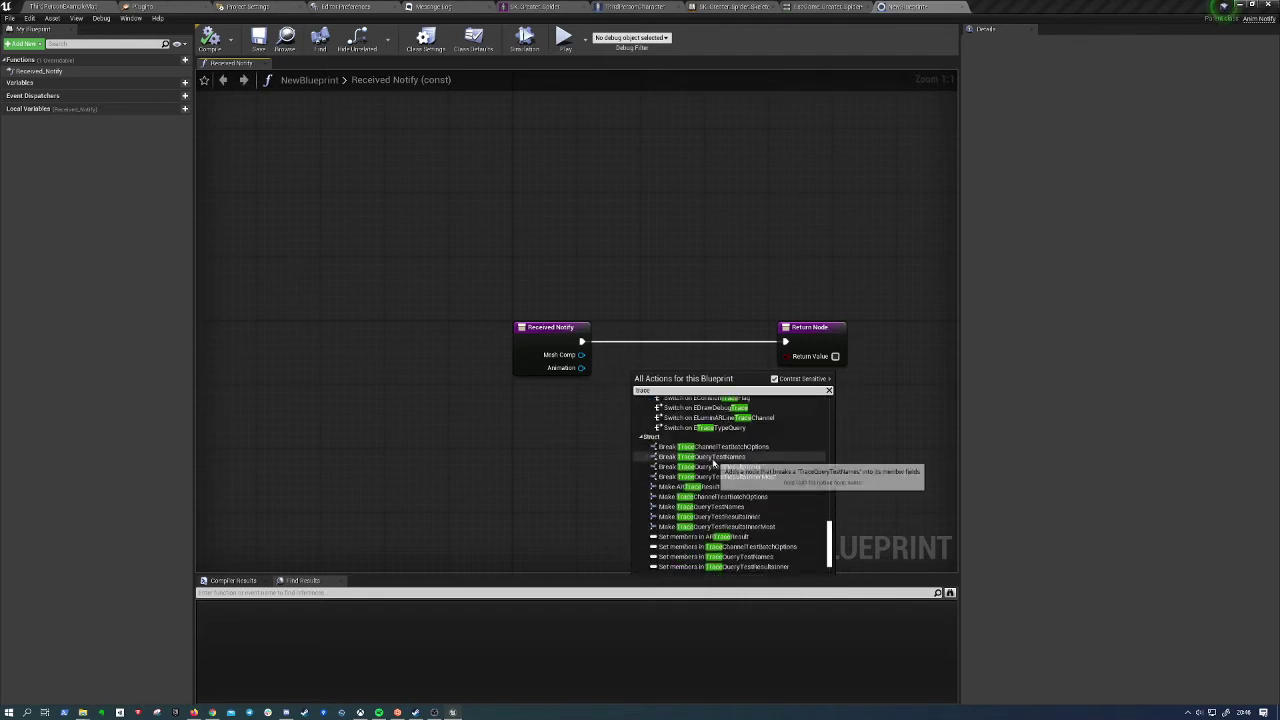
scroll(785, 450, up, 8)
scroll(775, 475, up, 5)
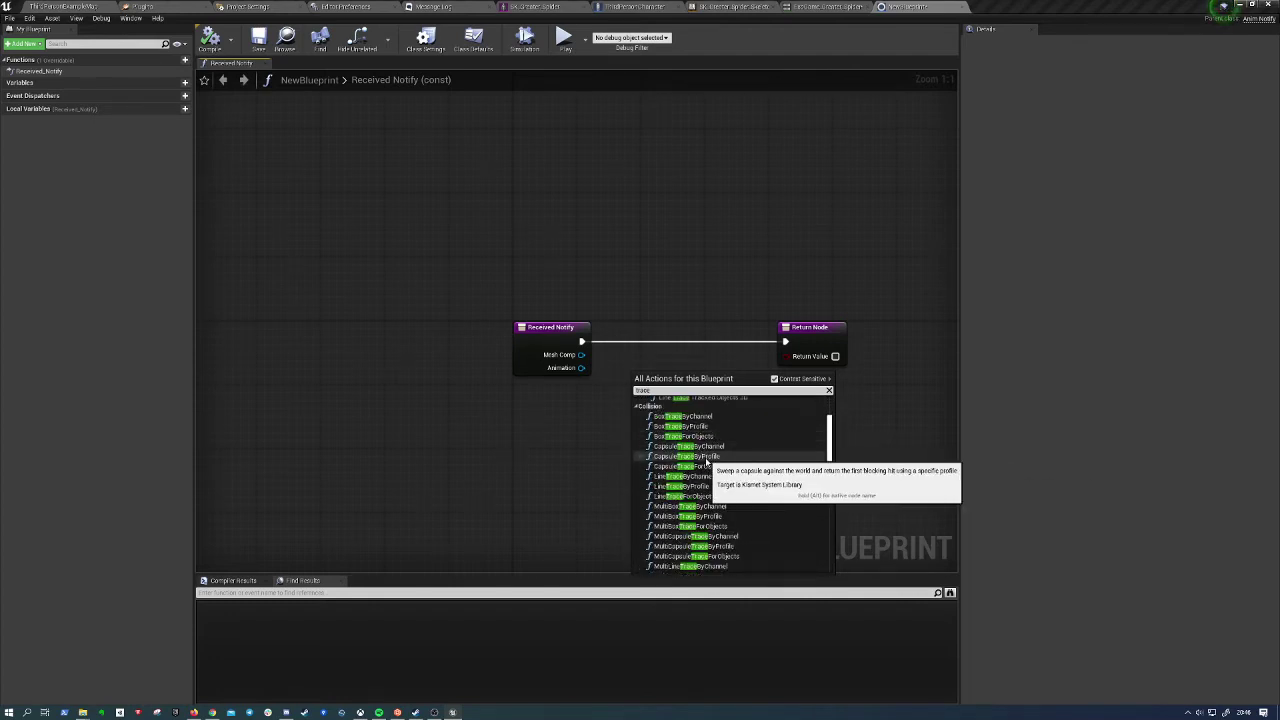
scroll(709, 508, down, 1)
scroll(709, 508, down, 4)
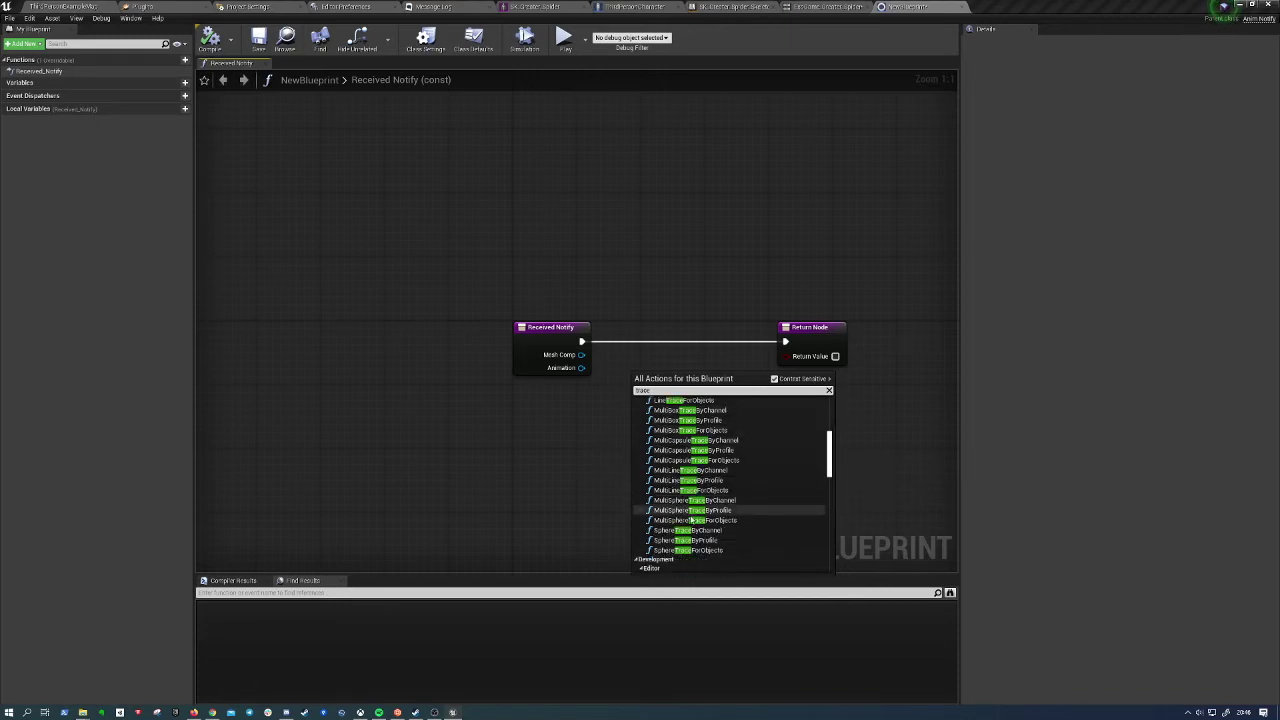
click(690, 530)
drag(688, 445, 688, 397)
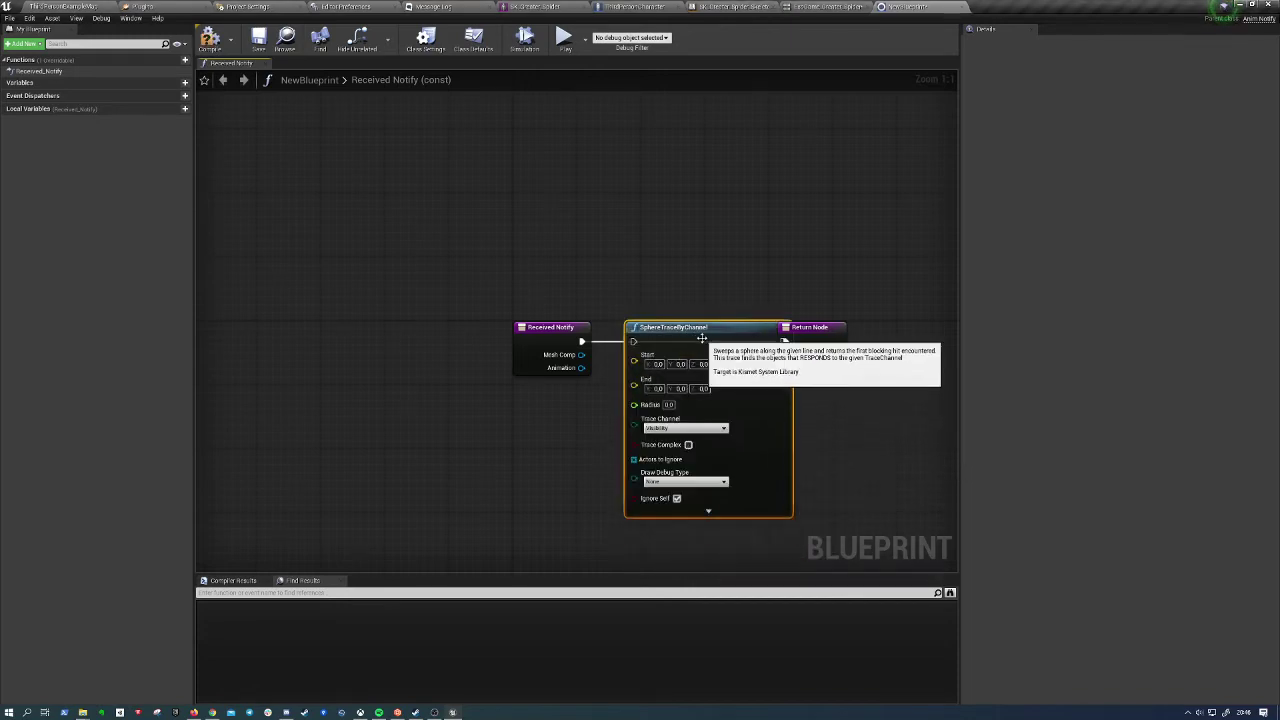
right_drag(786, 343, 690, 335)
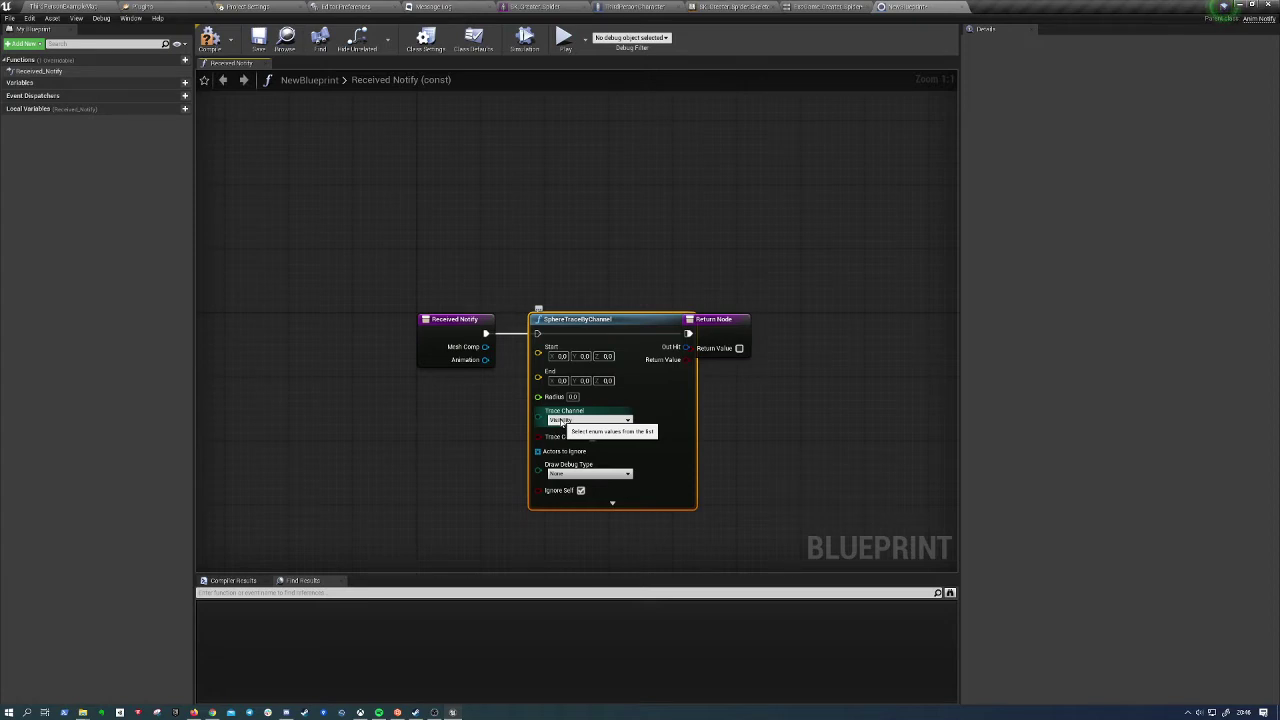
key(Delete)
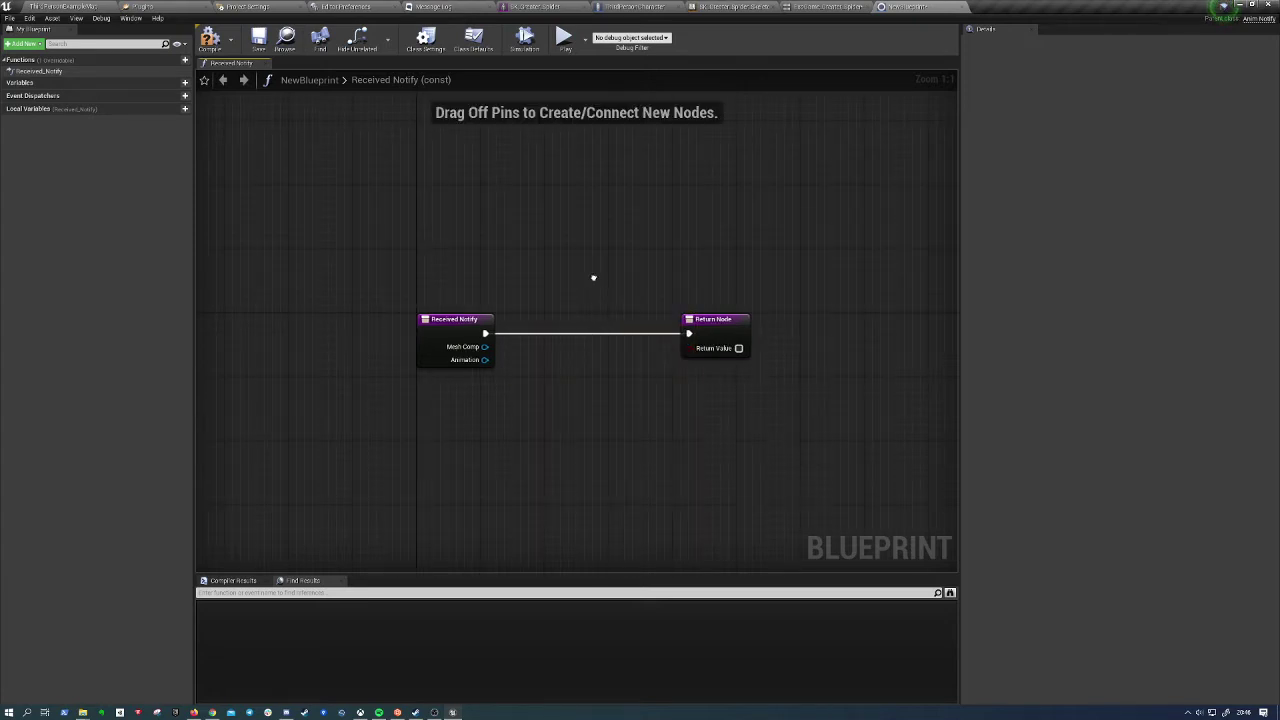
right_click(592, 271)
text(t)
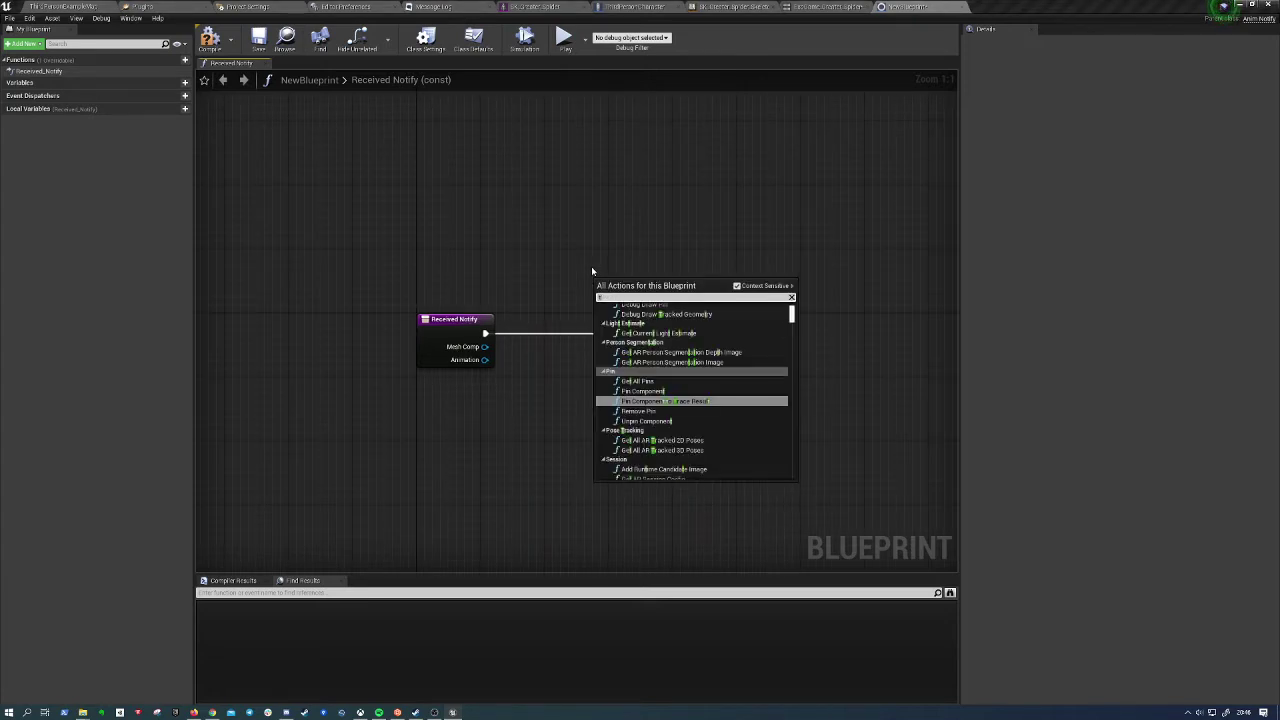
text(race)
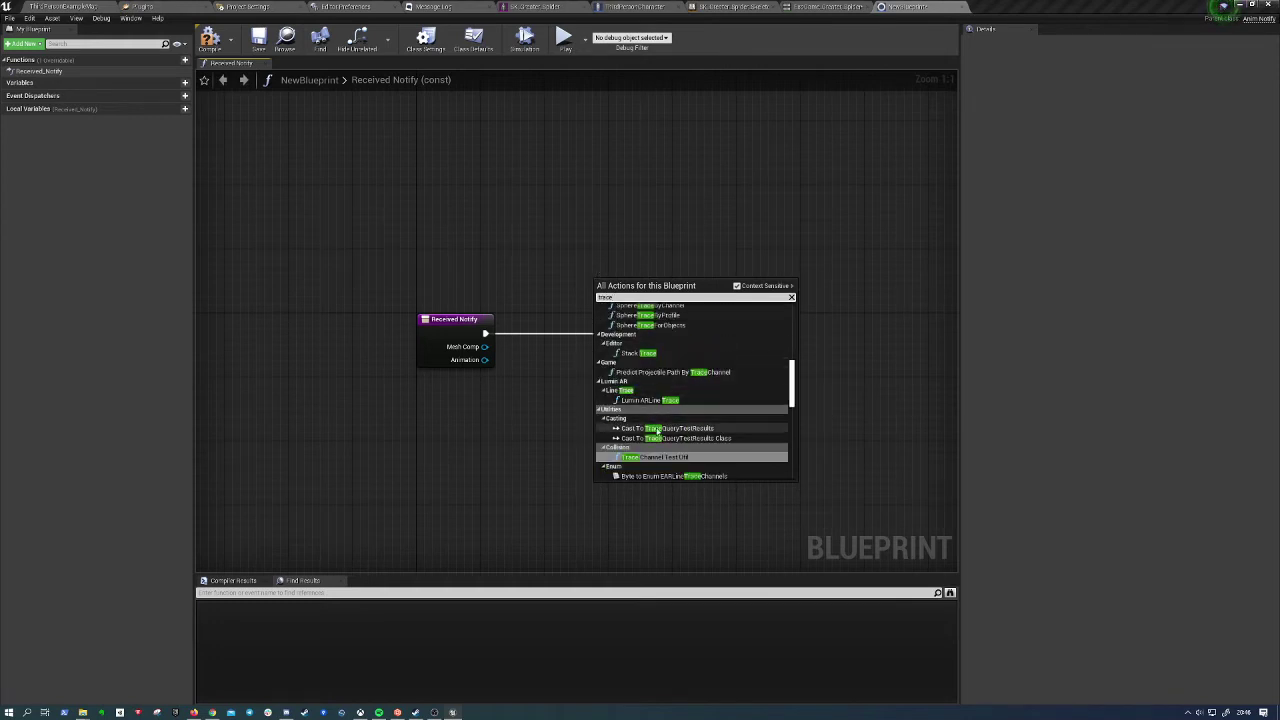
scroll(659, 419, down, 3)
scroll(659, 419, up, 2)
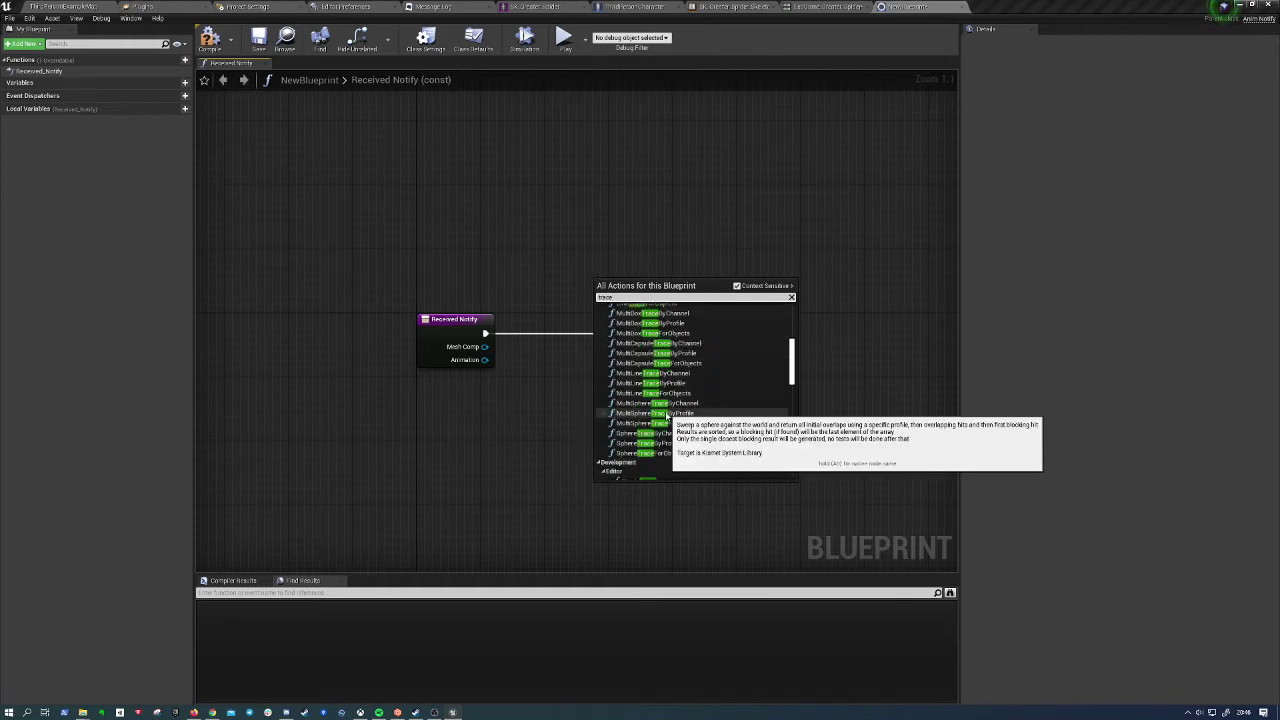
click(562, 248)
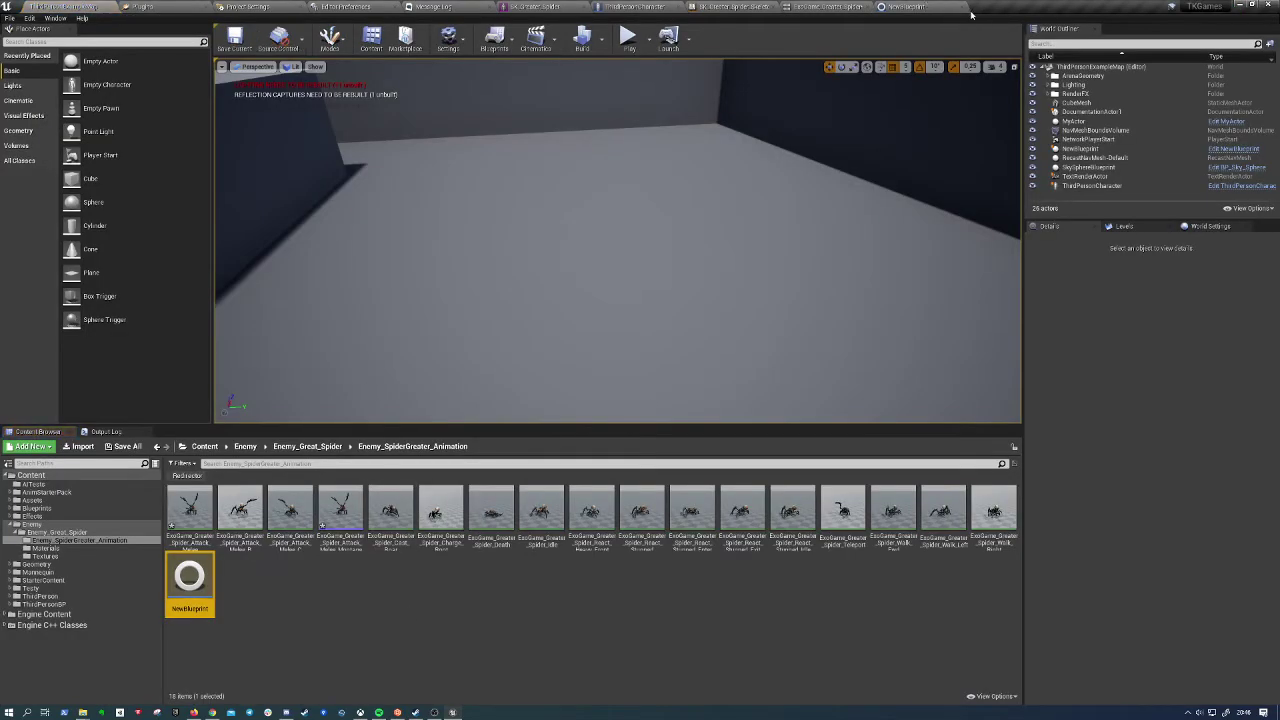
Try opening the old NewBlueprint asset, dismiss the message, and go back to the spider animation blueprint
click(963, 7)
double_click(212, 587)
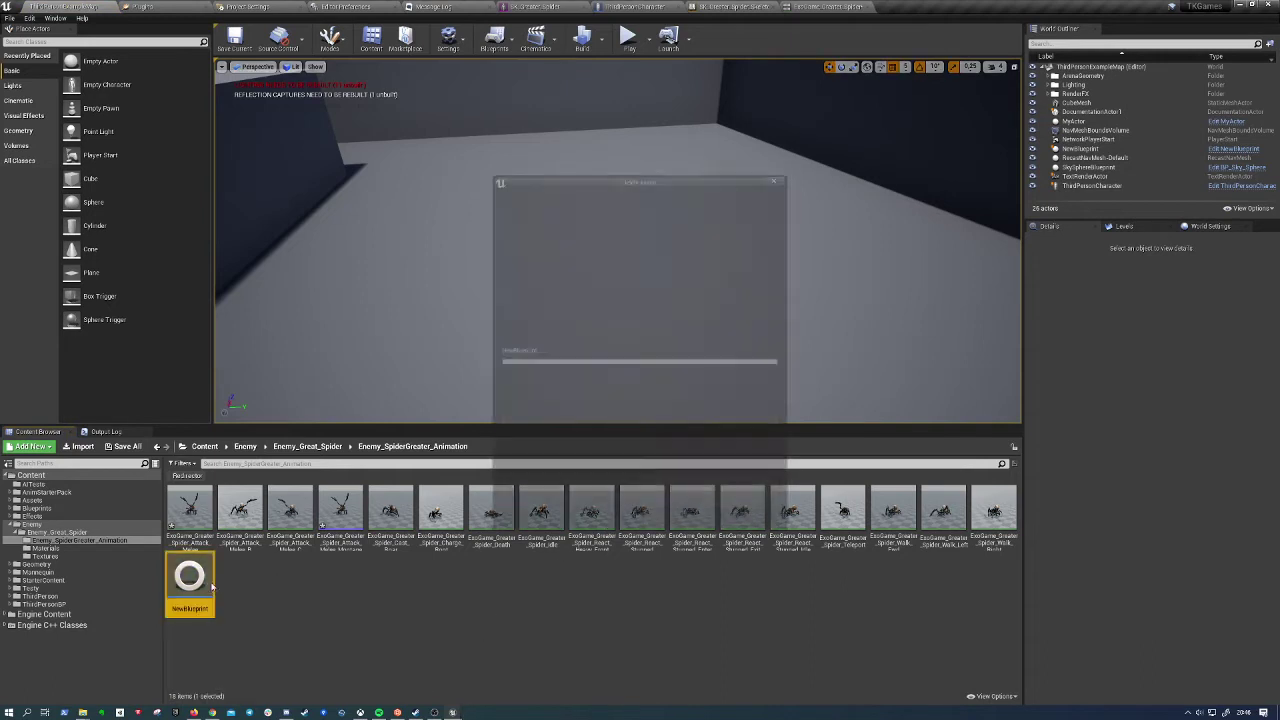
click(605, 520)
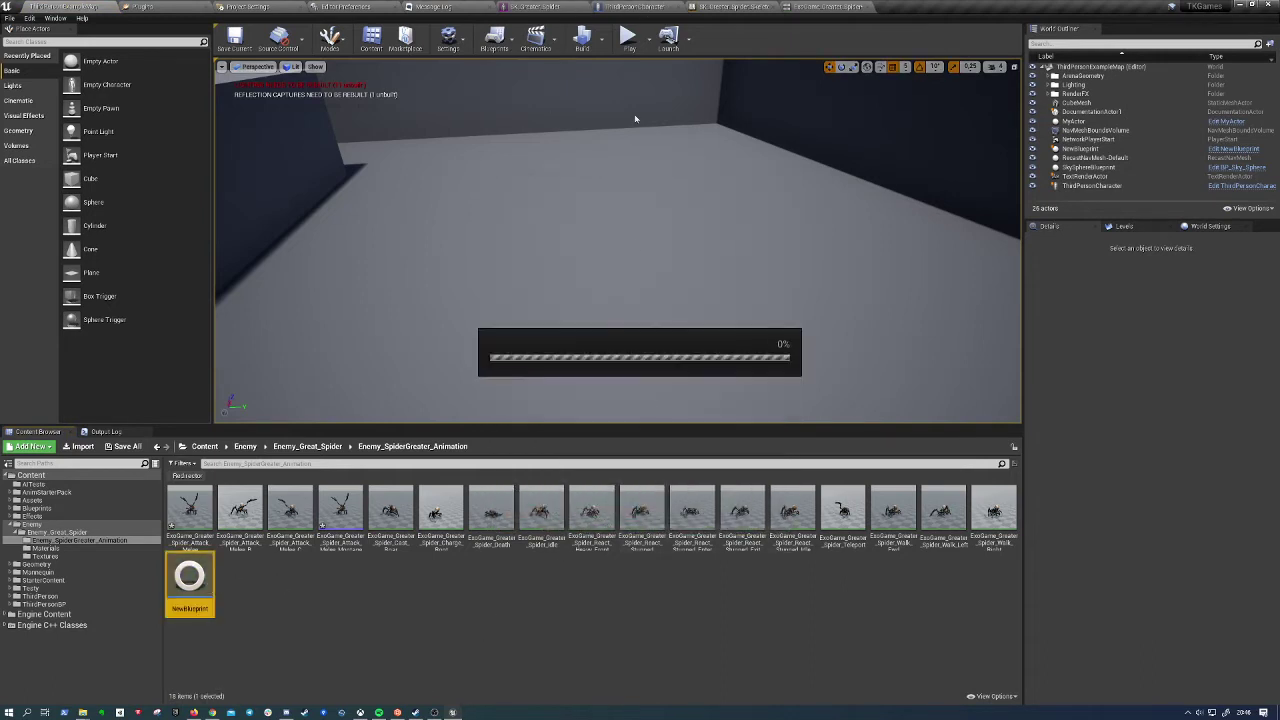
click(703, 8)
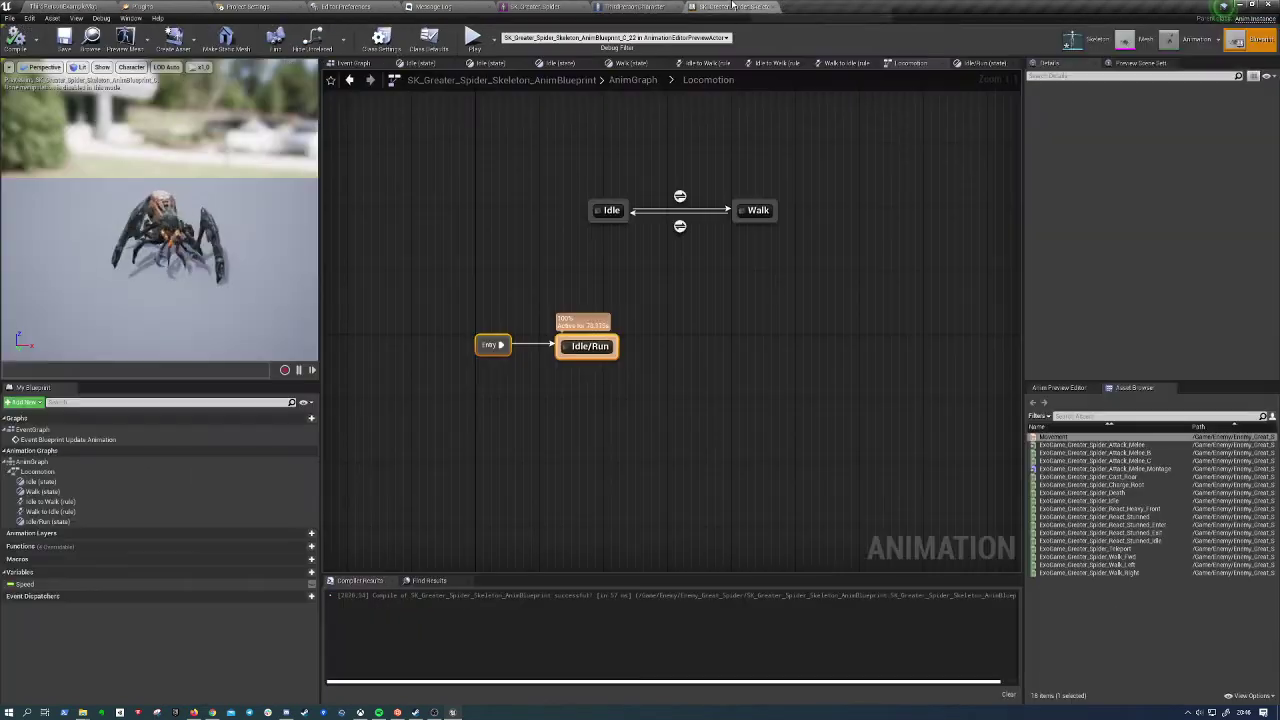
click(560, 7)
click(703, 7)
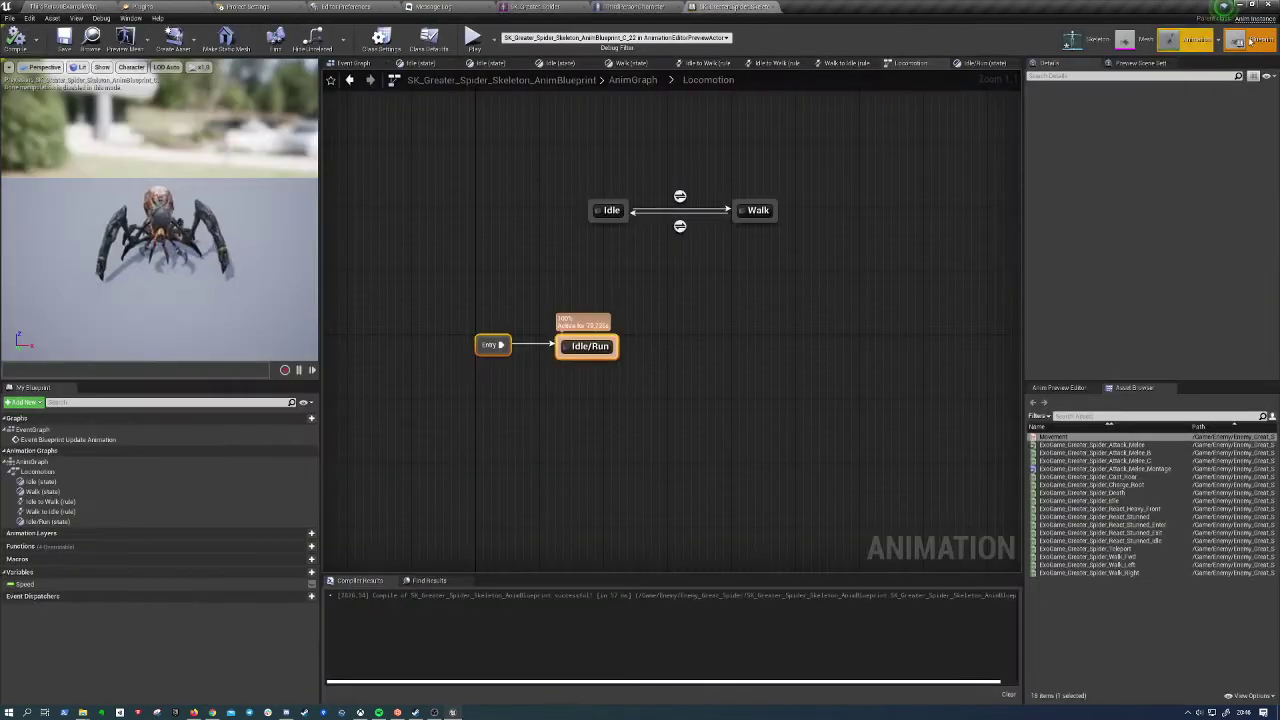
Delete the old NewBlueprint notify from the Attack_Melee timeline and return to the level editor
double_click(1060, 513)
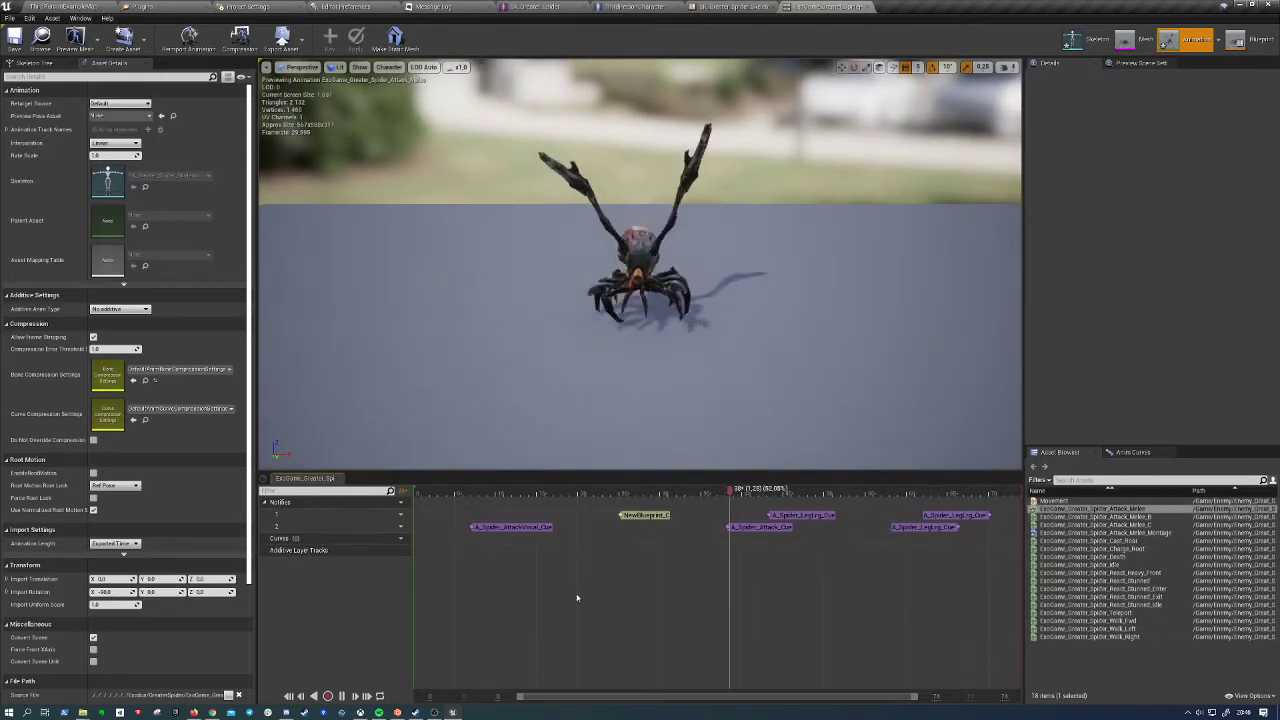
click(645, 515)
key(Delete)
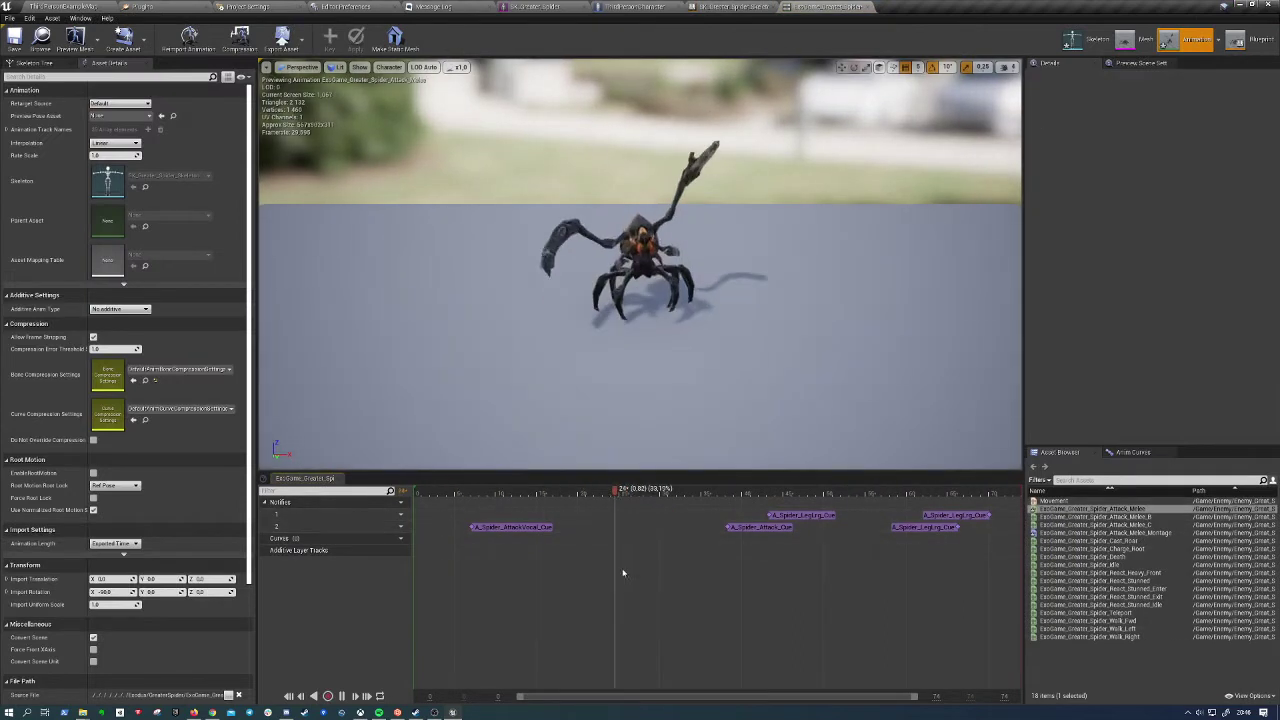
right_click(576, 529)
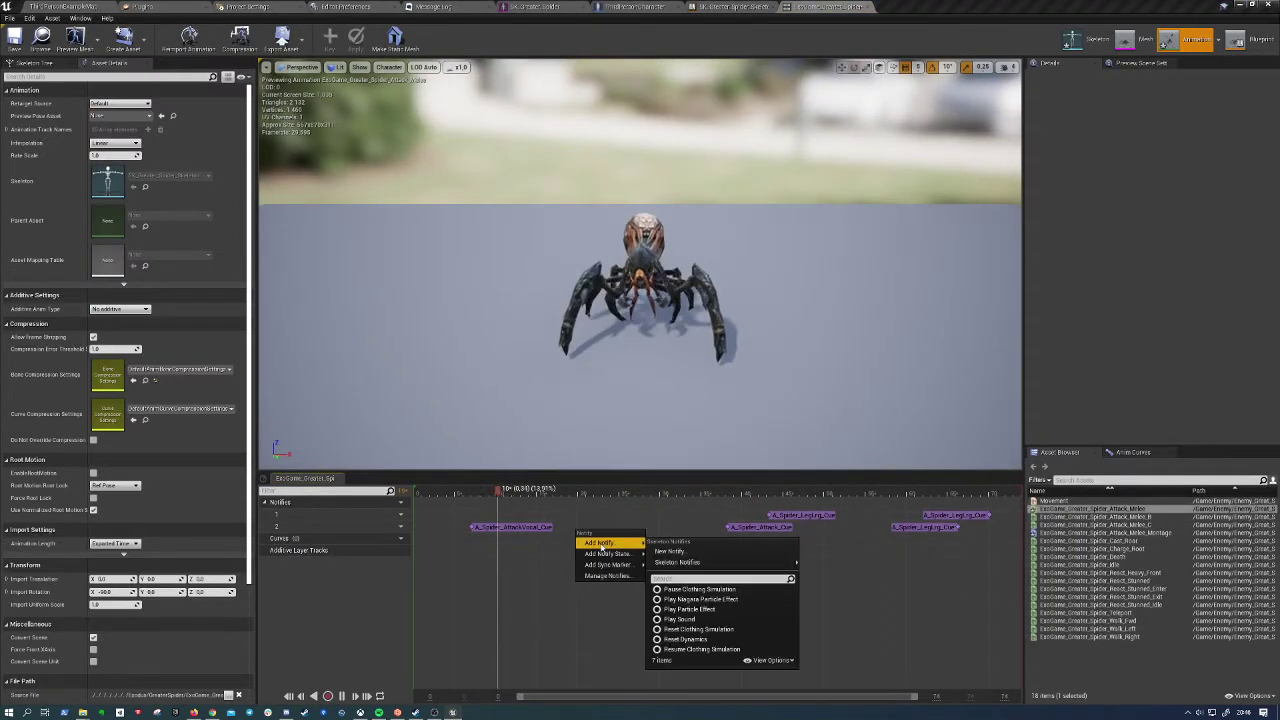
mouse_move(604, 554)
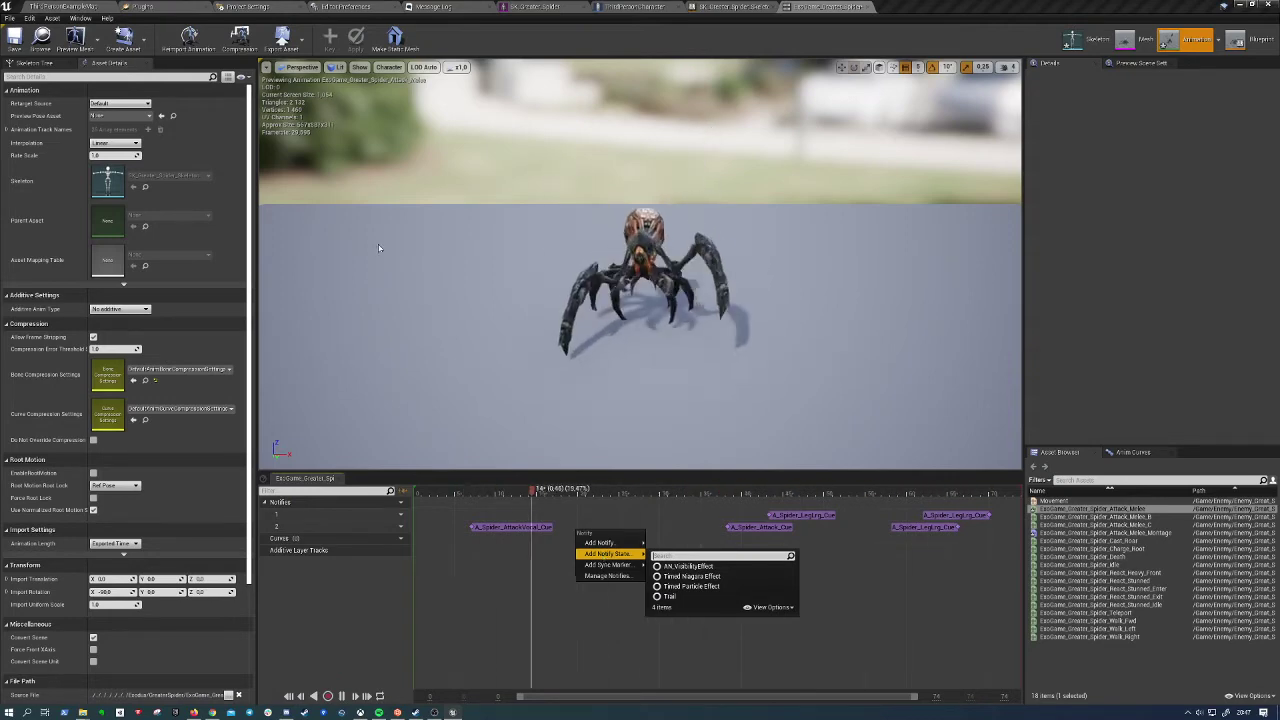
click(105, 5)
Create a new Blueprint class named NewBlueprint with AnimNotifyState as its parent class
click(513, 424)
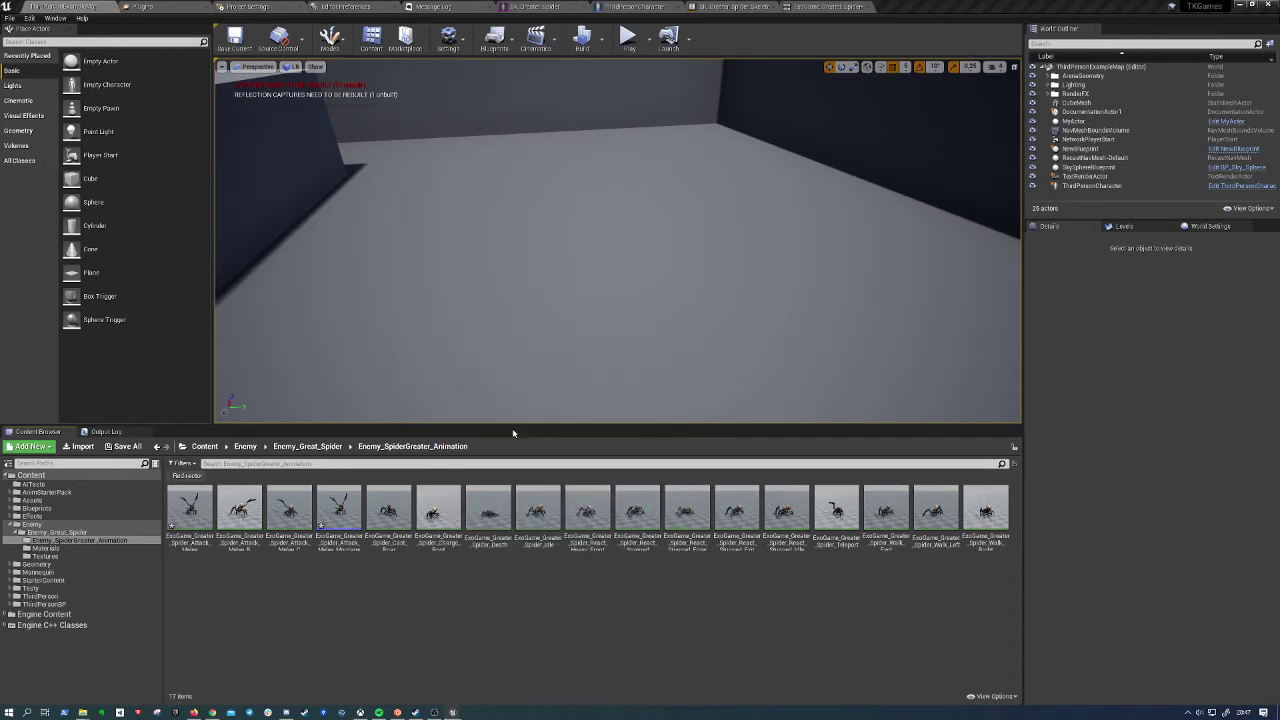
text(anim noti)
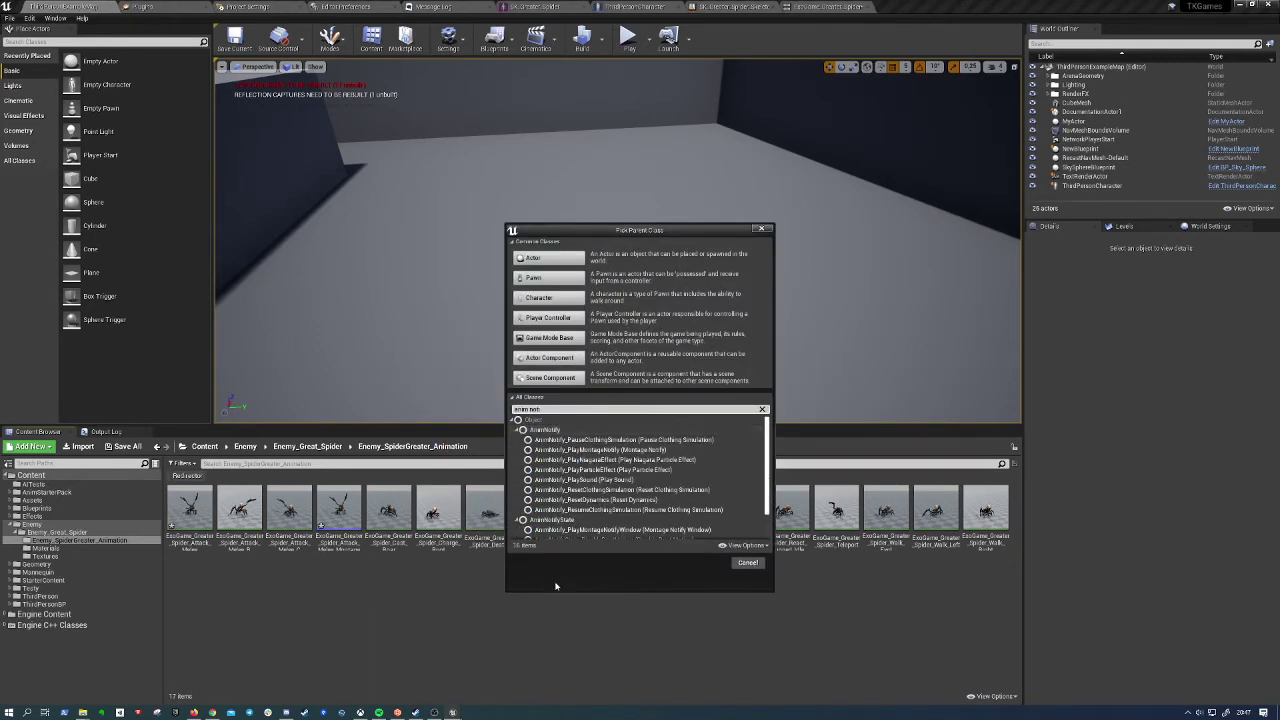
click(555, 520)
click(707, 562)
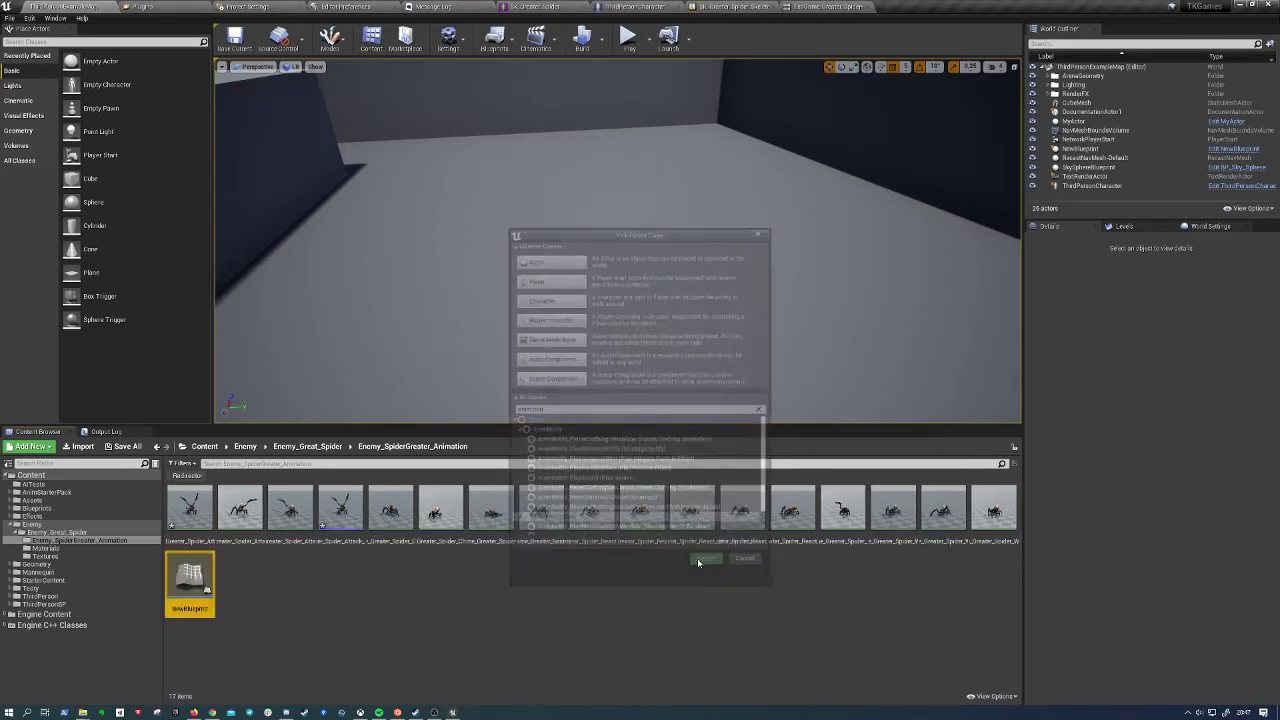
Open NewBlueprint in the blueprint editor and check its overridable functions without adding any
double_click(190, 585)
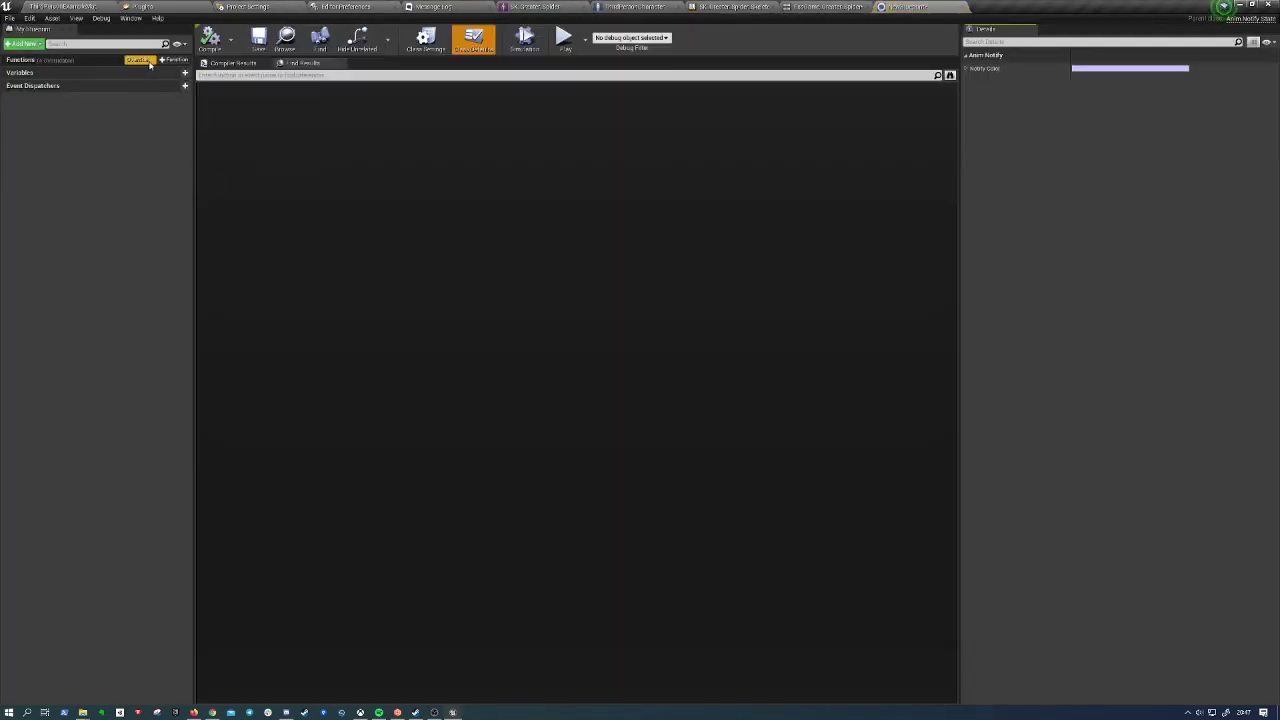
click(150, 61)
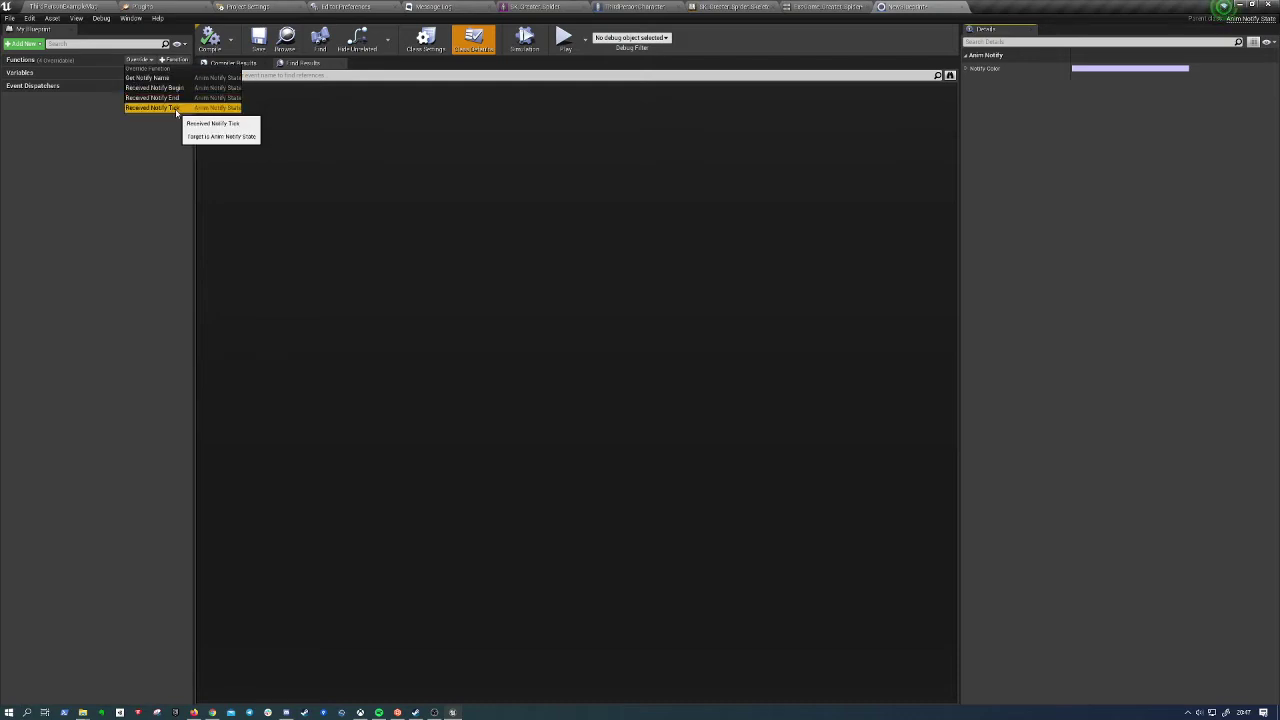
click(328, 206)
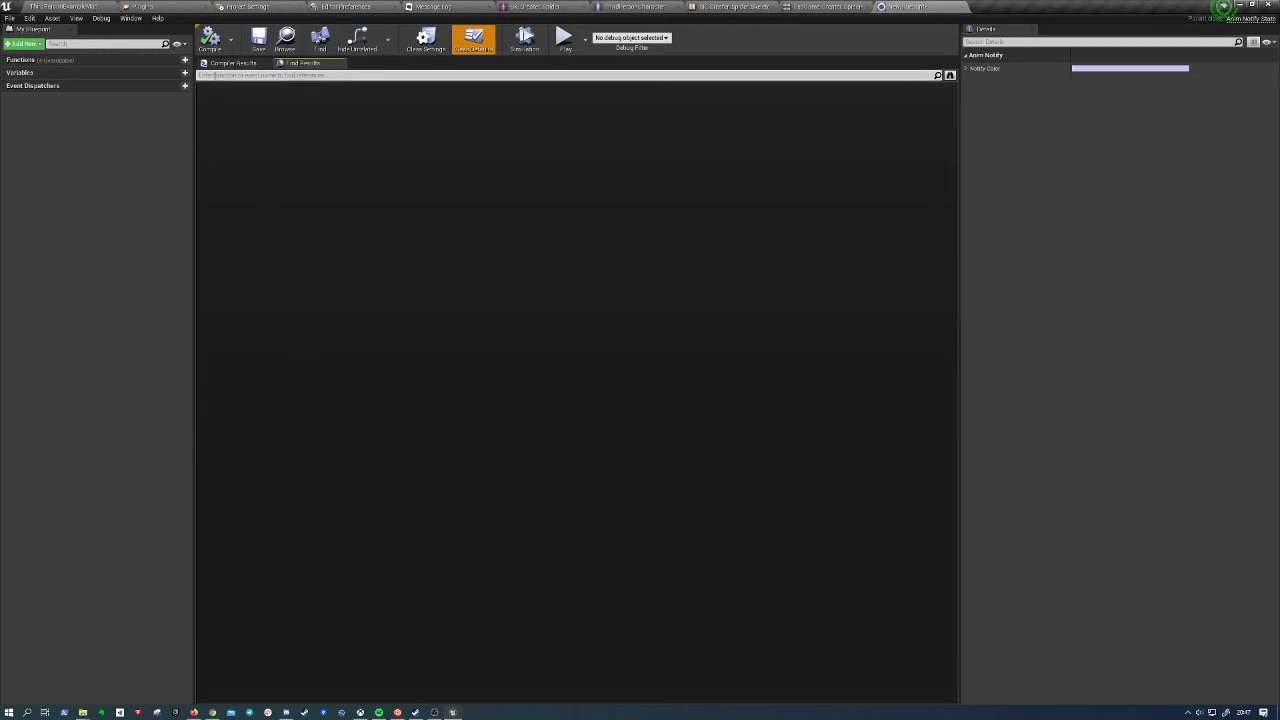
Save NewBlueprint and add a NewBlueprint notify state to Attack_Melee's notify track 2
click(258, 40)
click(828, 6)
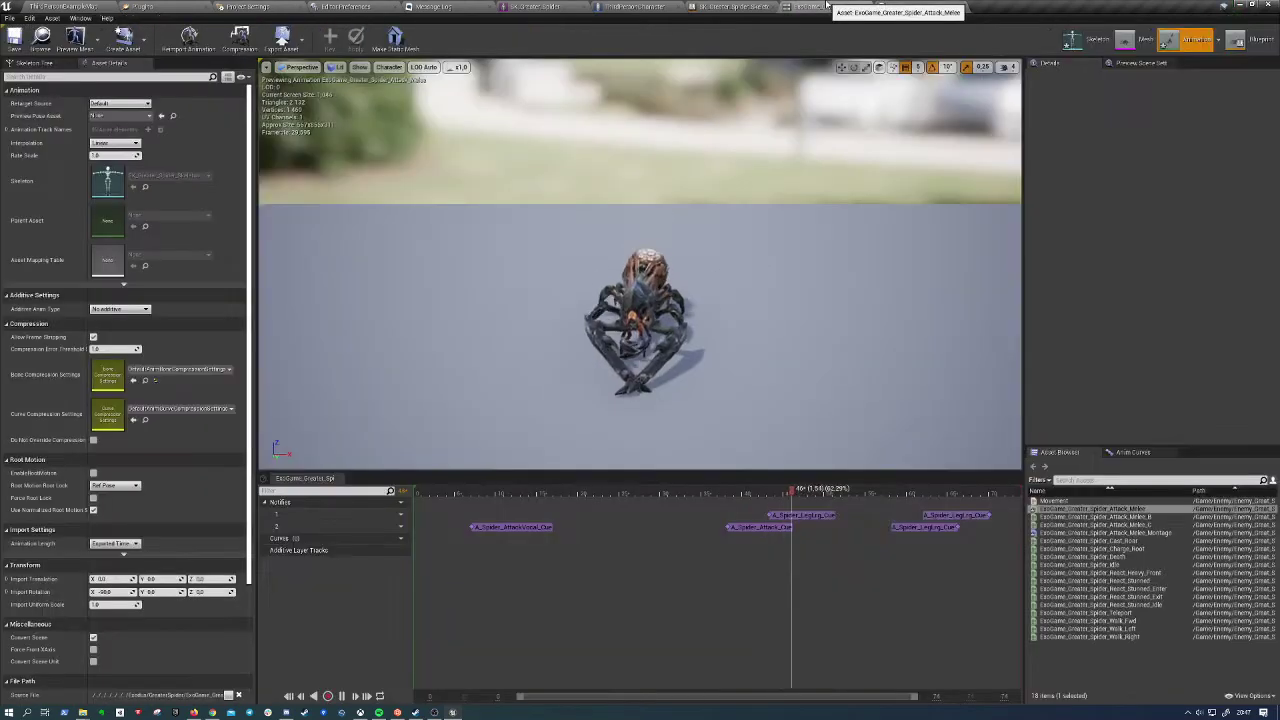
right_click(583, 530)
mouse_move(615, 551)
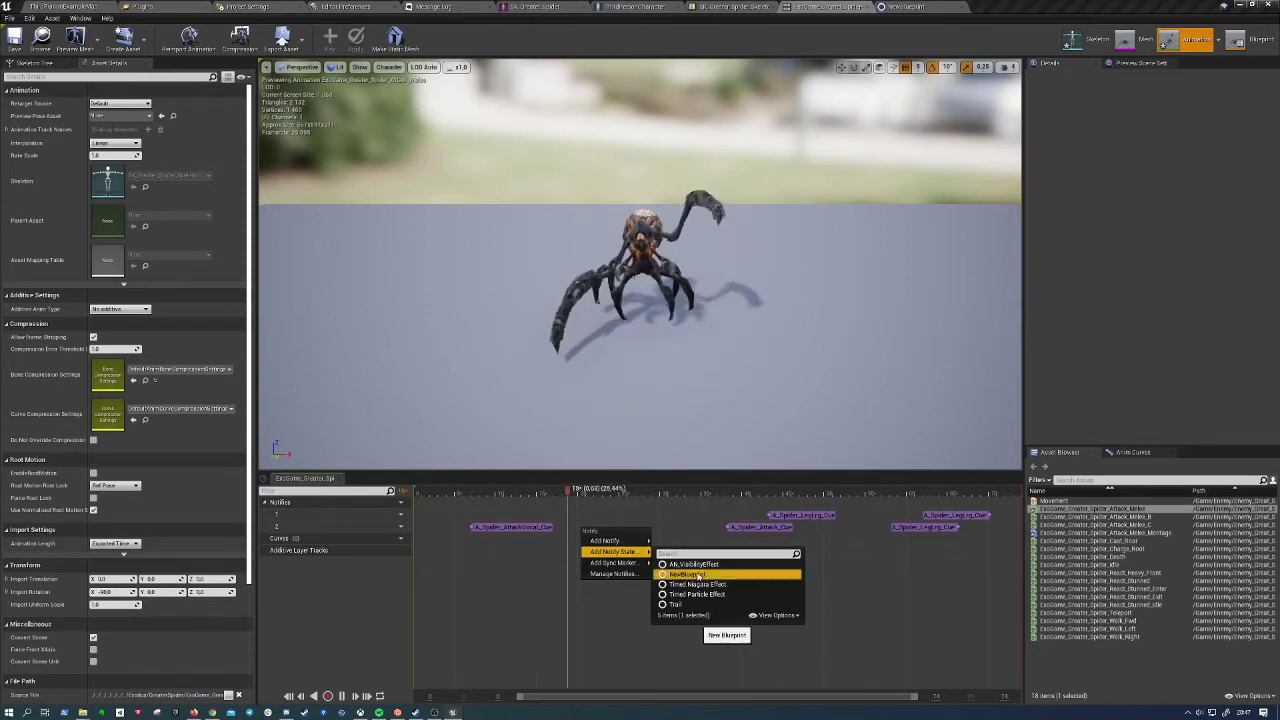
click(687, 574)
Lengthen the NewBlueprint notify state across the timeline and preview the attack pose at frame 20
drag(593, 527, 695, 531)
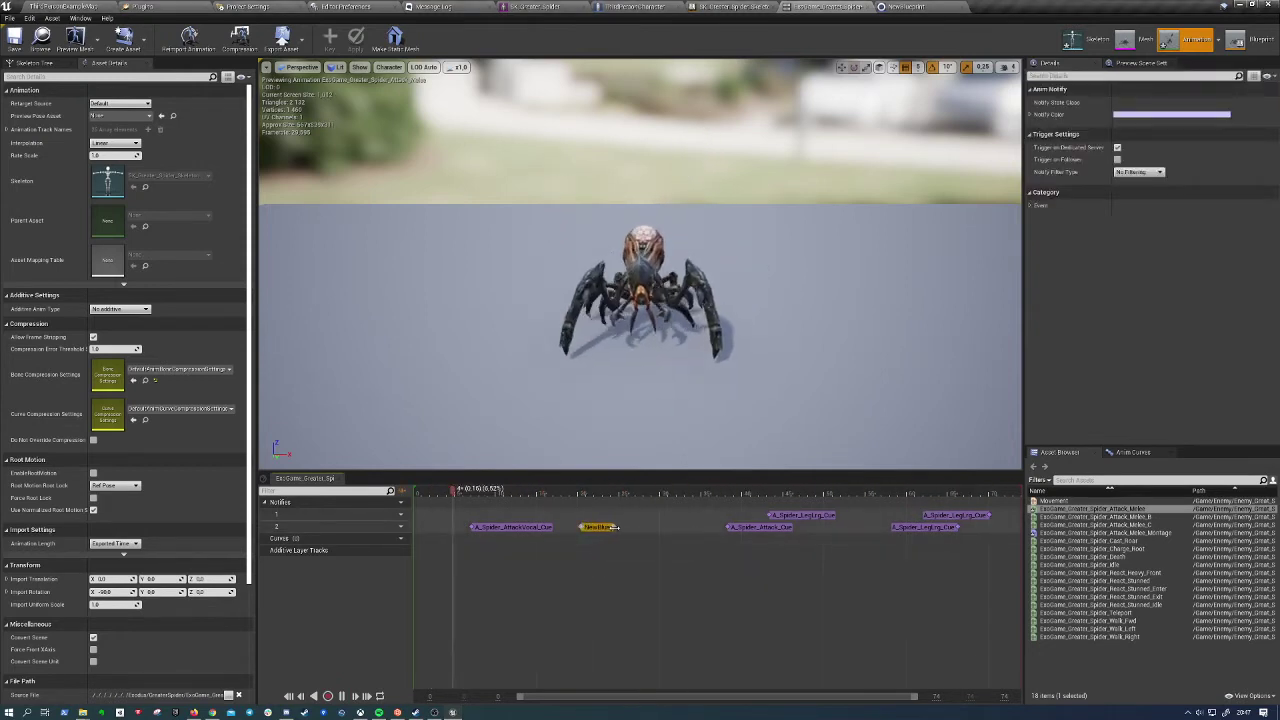
click(640, 558)
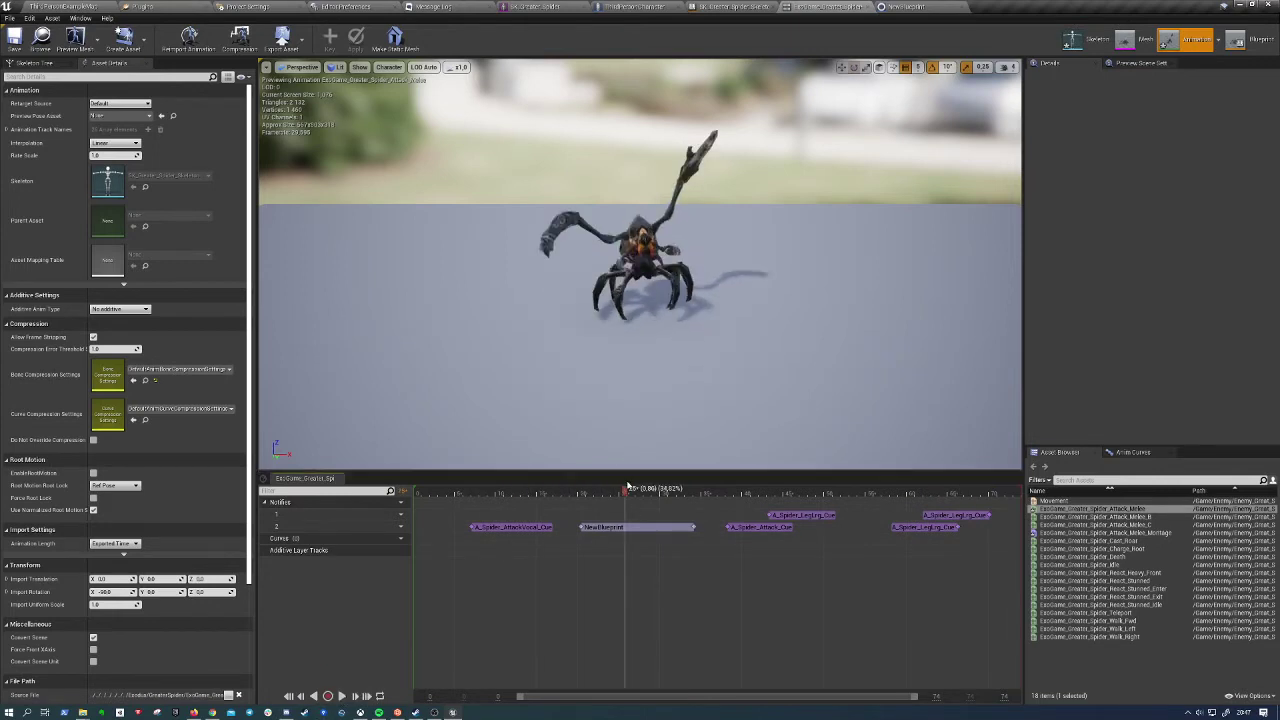
mouse_move(632, 494)
mouse_down()
mouse_move(579, 494)
mouse_move(712, 506)
mouse_move(693, 500)
mouse_up()
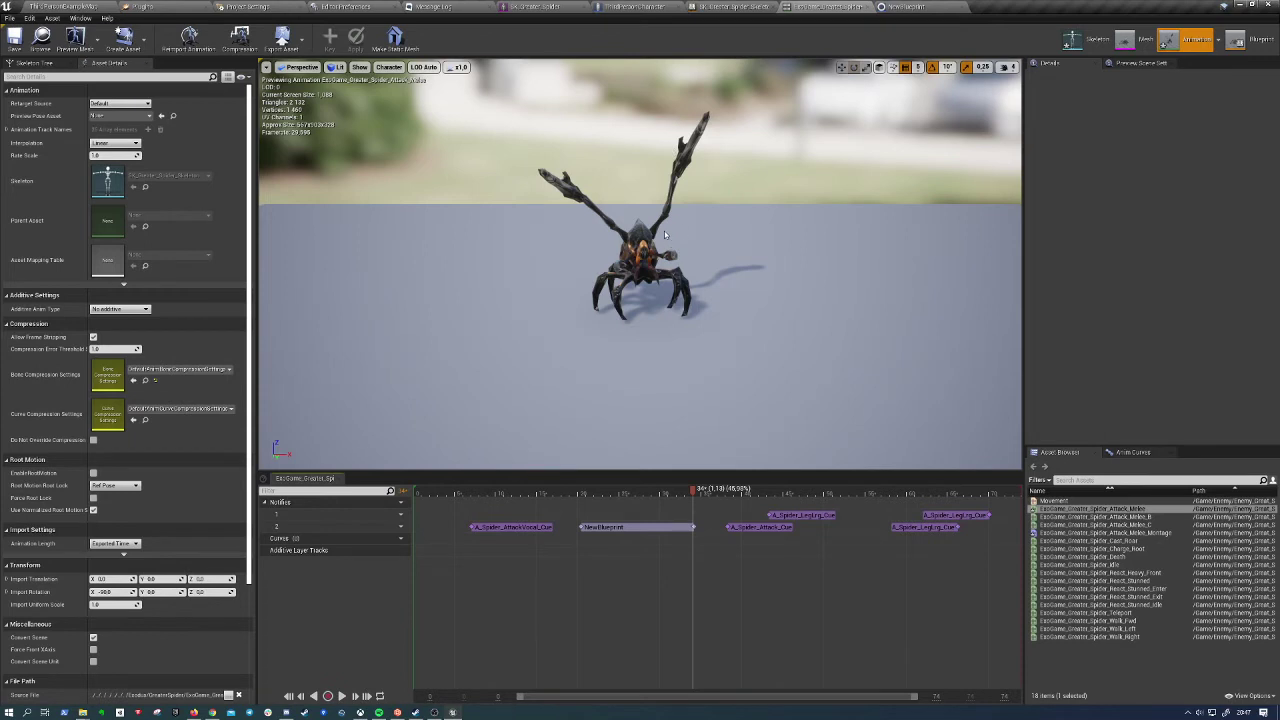
click(898, 7)
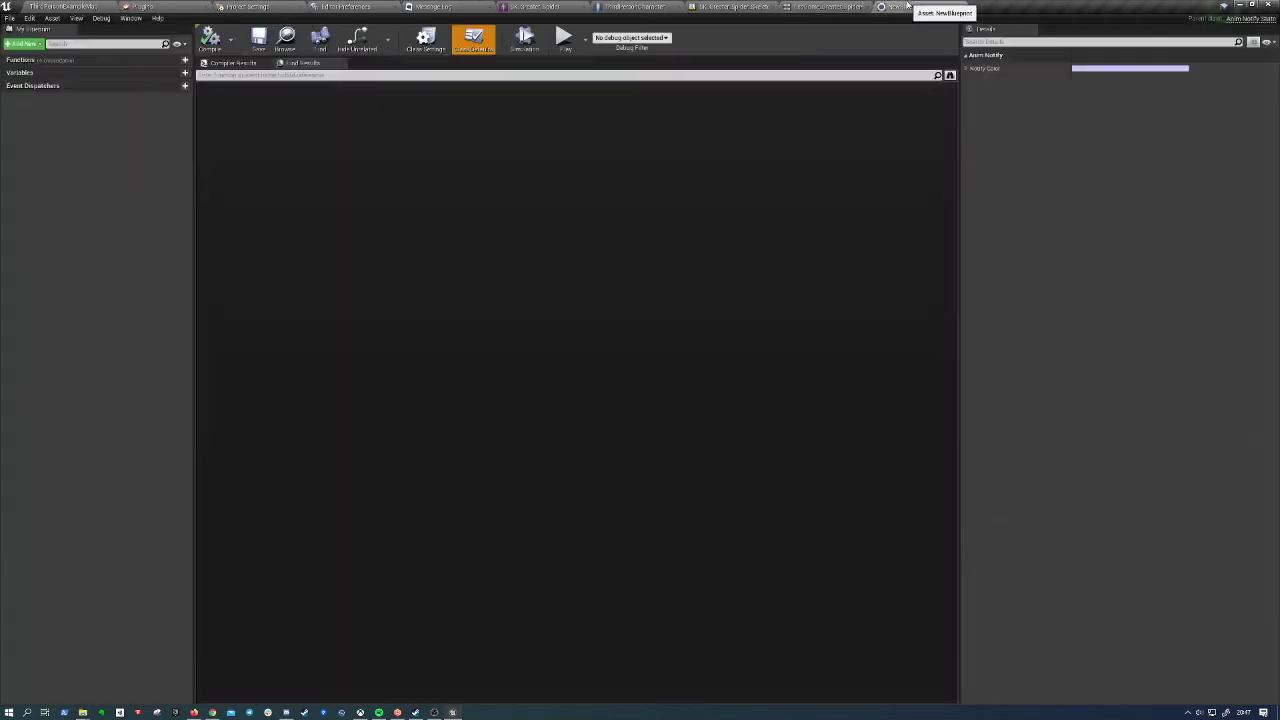
Override Received Notify Begin in NewBlueprint and move its Return Node further right
click(134, 61)
click(168, 89)
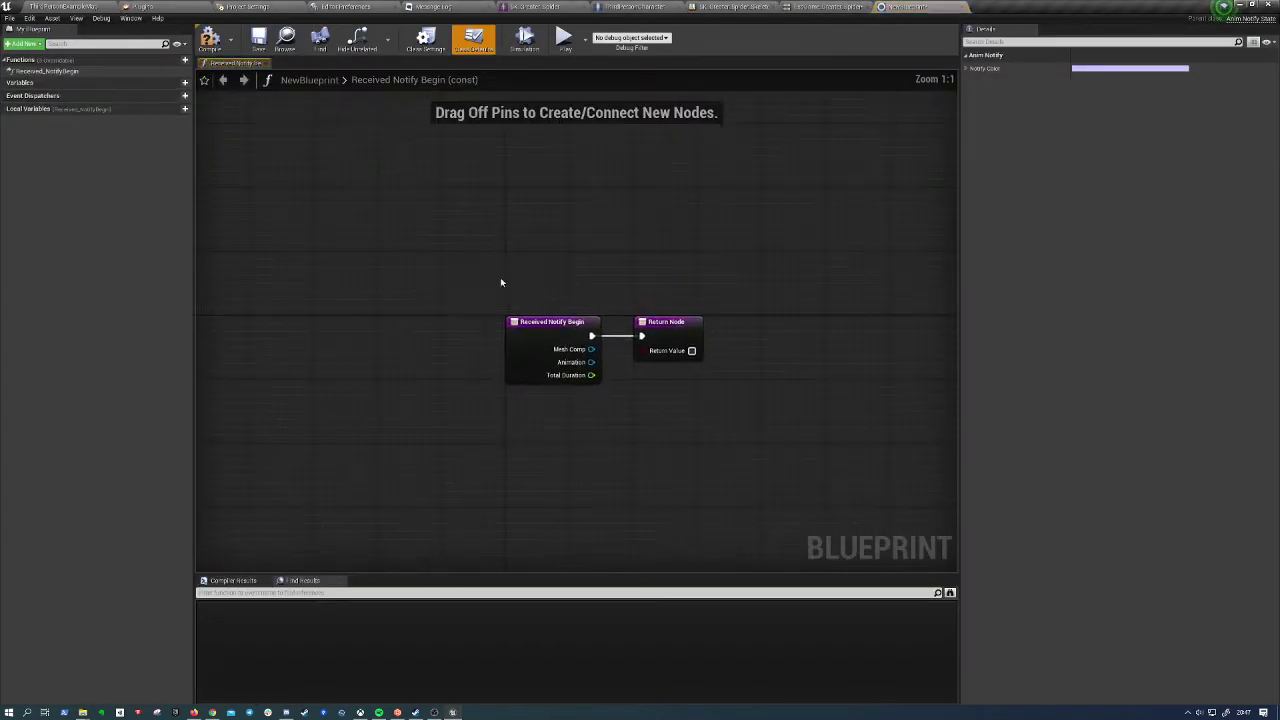
drag(684, 327, 780, 327)
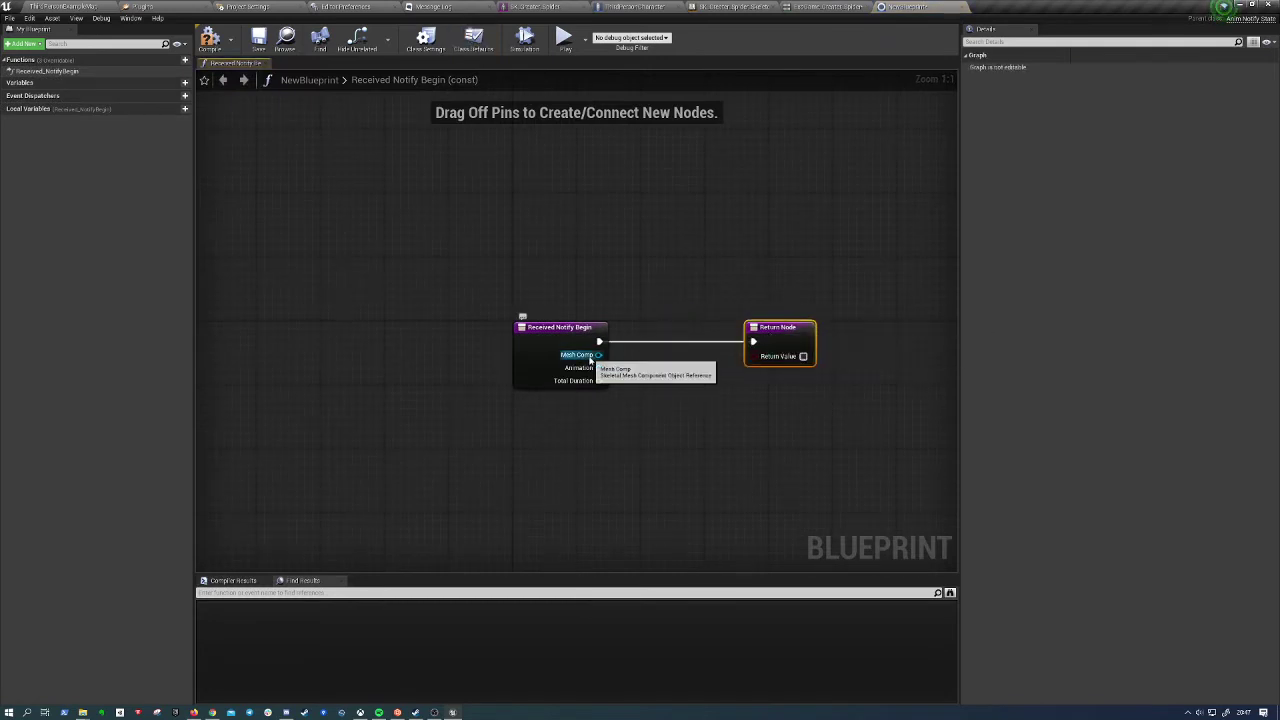
mouse_move(598, 355)
mouse_down()
mouse_move(648, 361)
mouse_move(636, 300)
mouse_up()
click(636, 300)
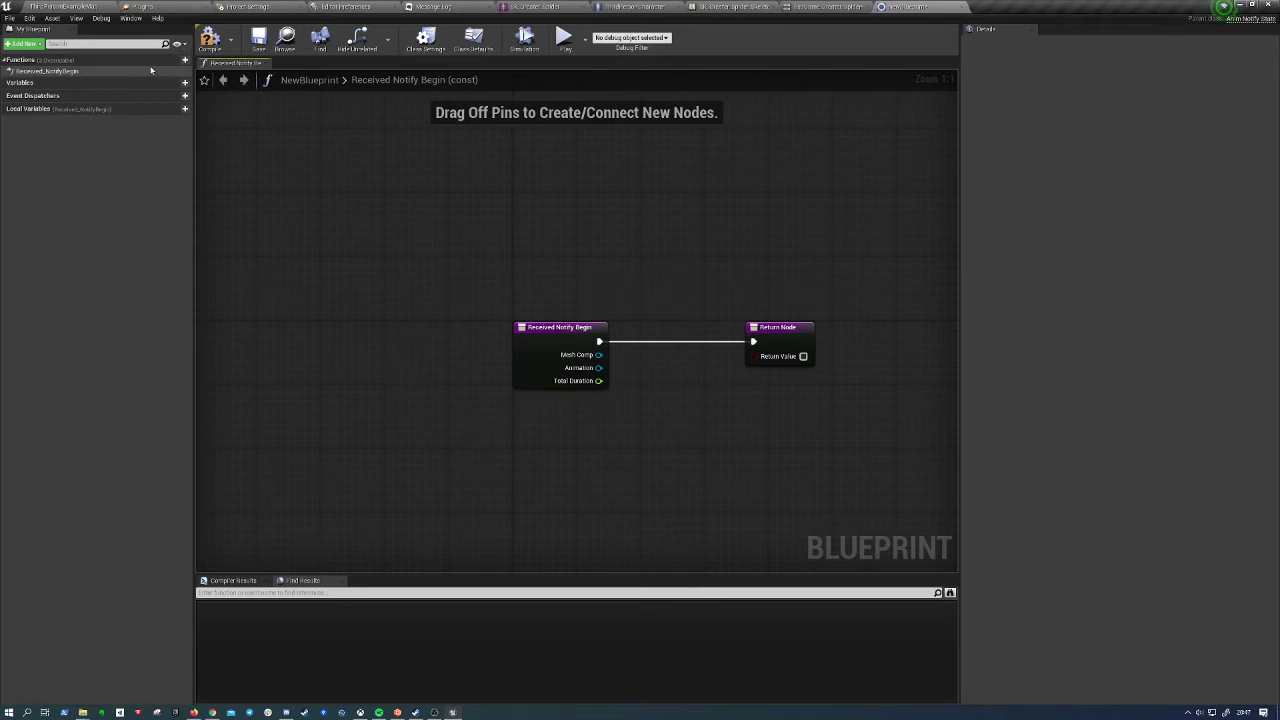
mouse_move(149, 66)
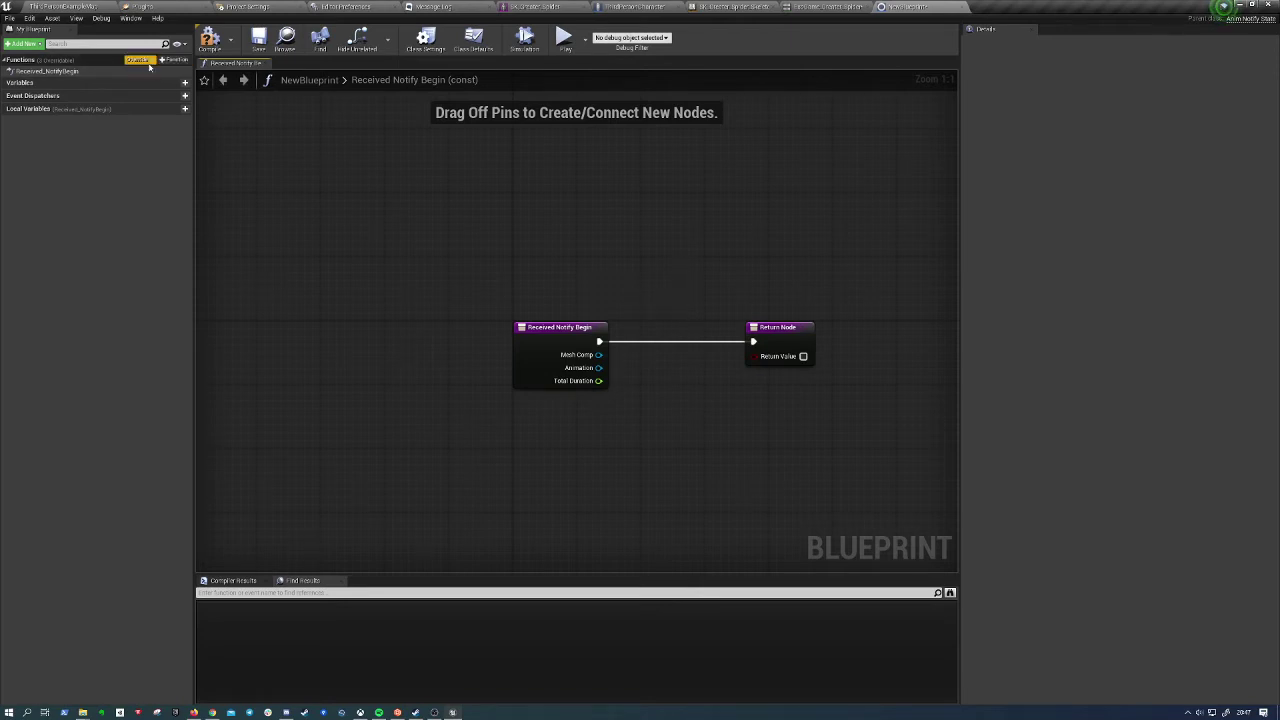
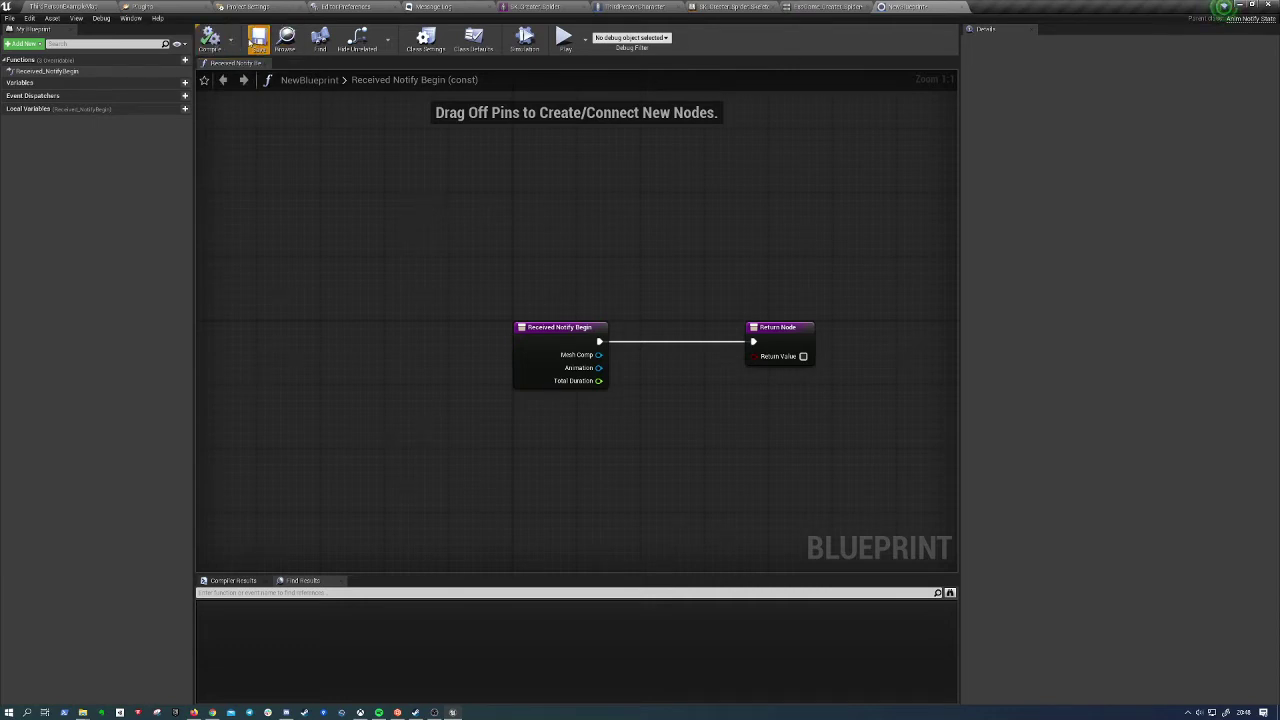
Try deleting the NewBlueprint asset in the Content Browser, then cancel the delete prompt
click(286, 42)
click(190, 578)
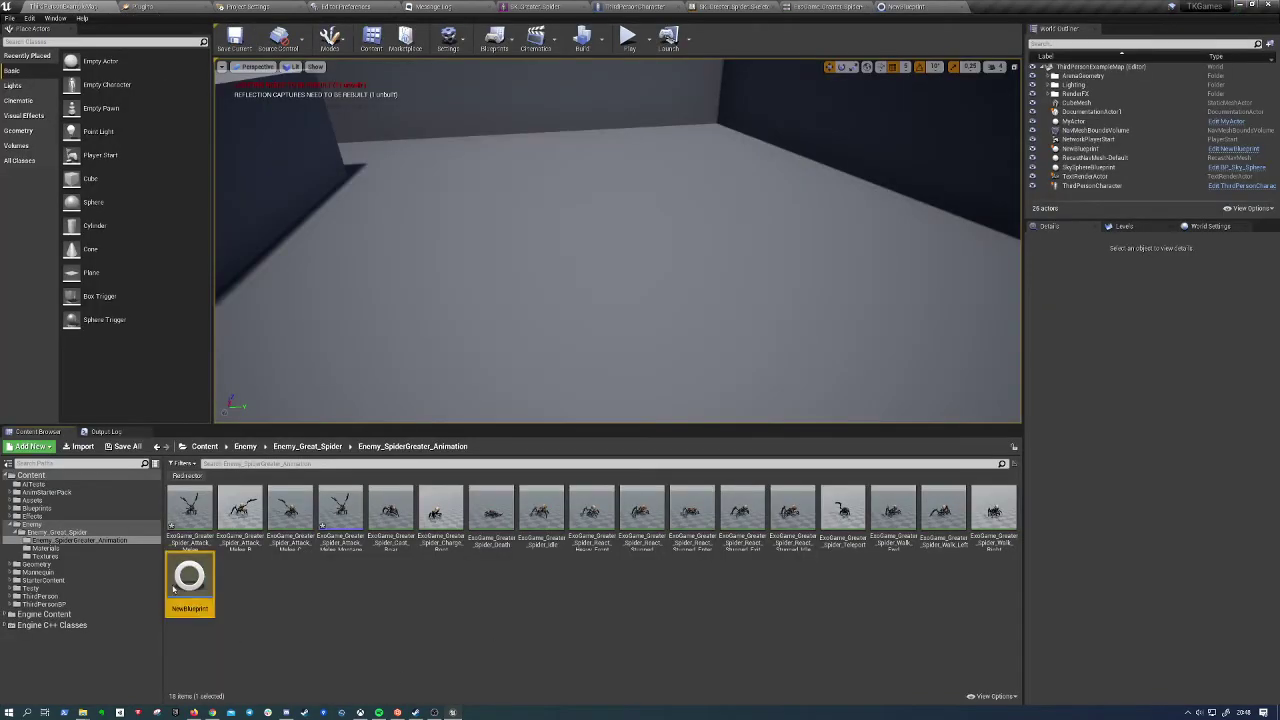
key(Delete)
click(620, 517)
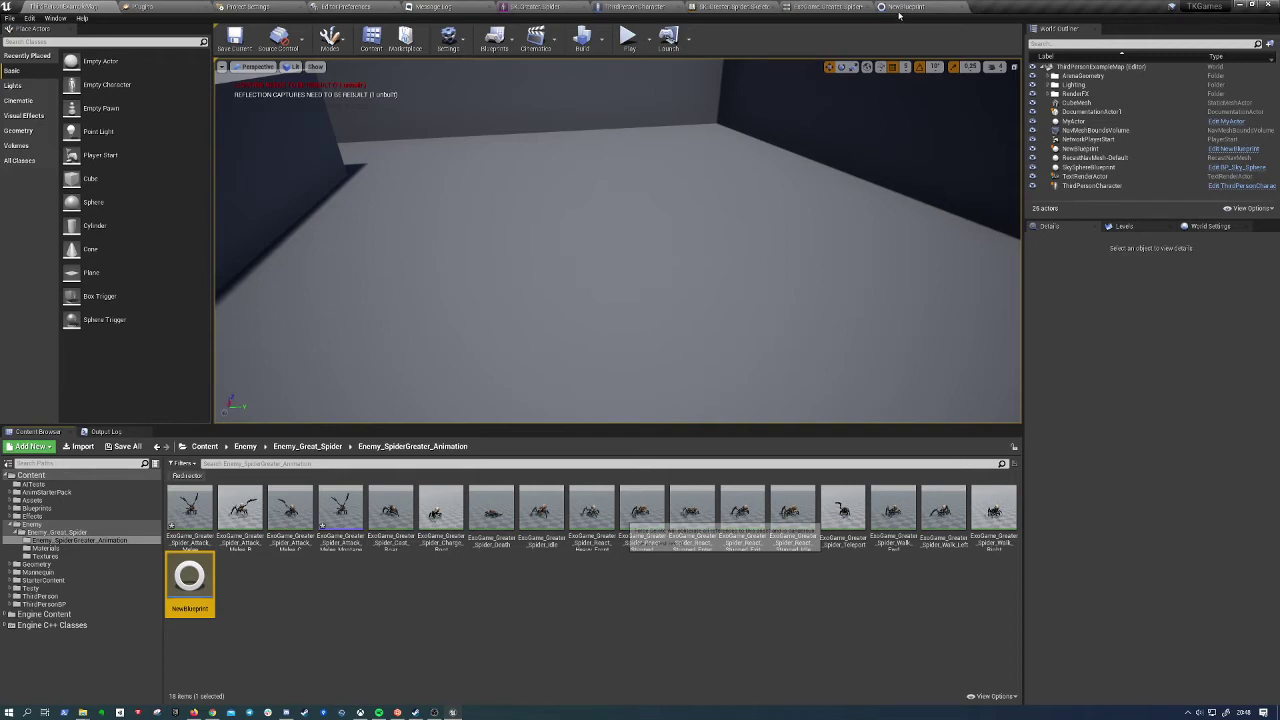
Delete the NewBlueprint notify from Attack_Melee's timeline, then preview Attack_Melee_B
click(674, 6)
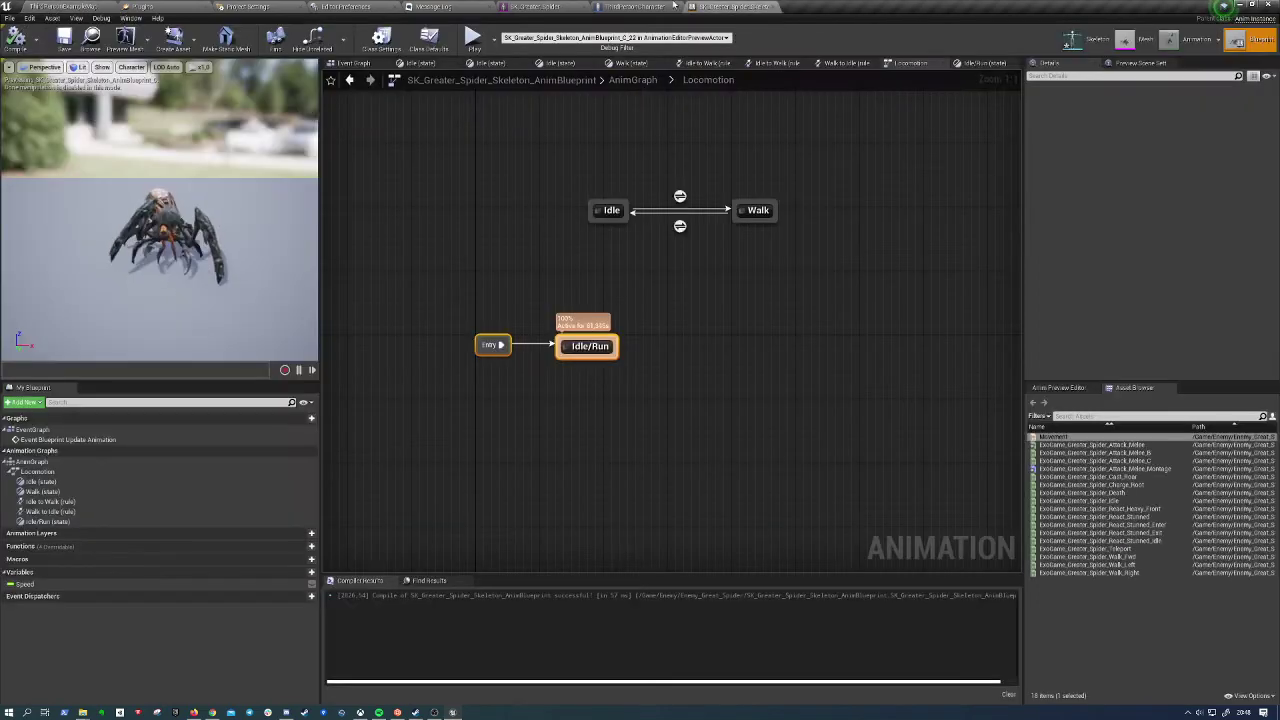
click(1190, 39)
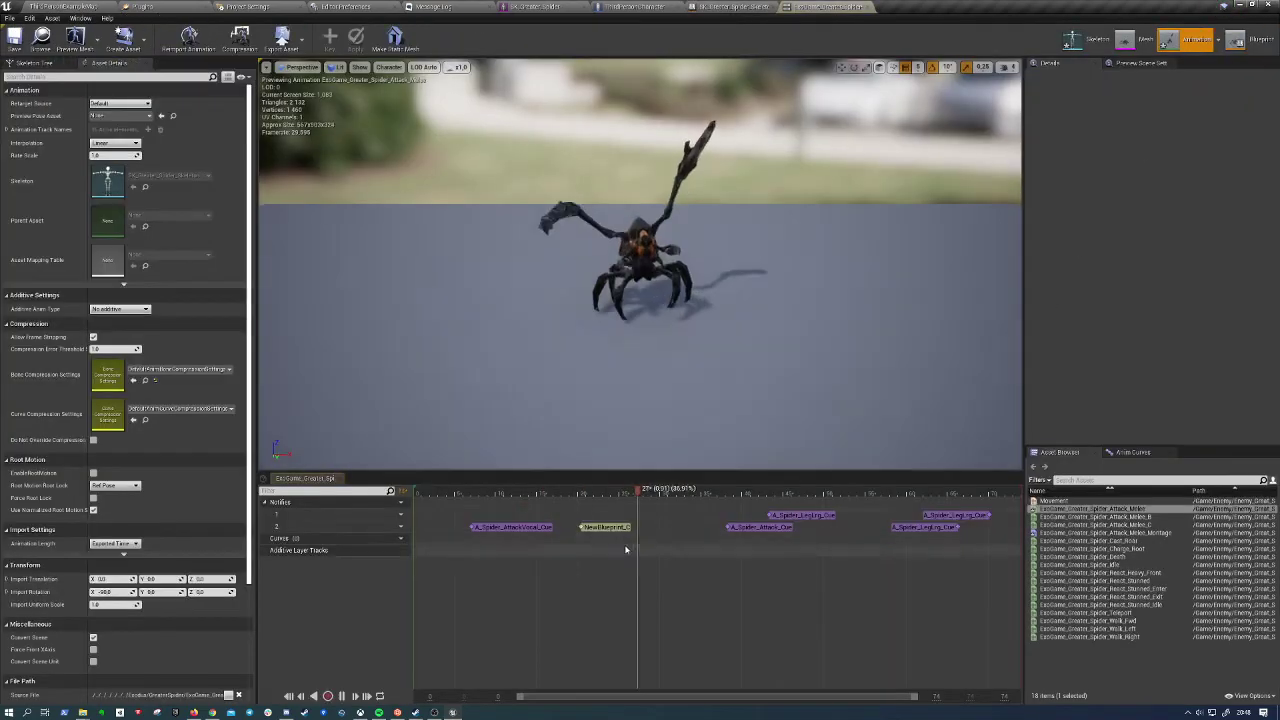
click(610, 527)
key(Delete)
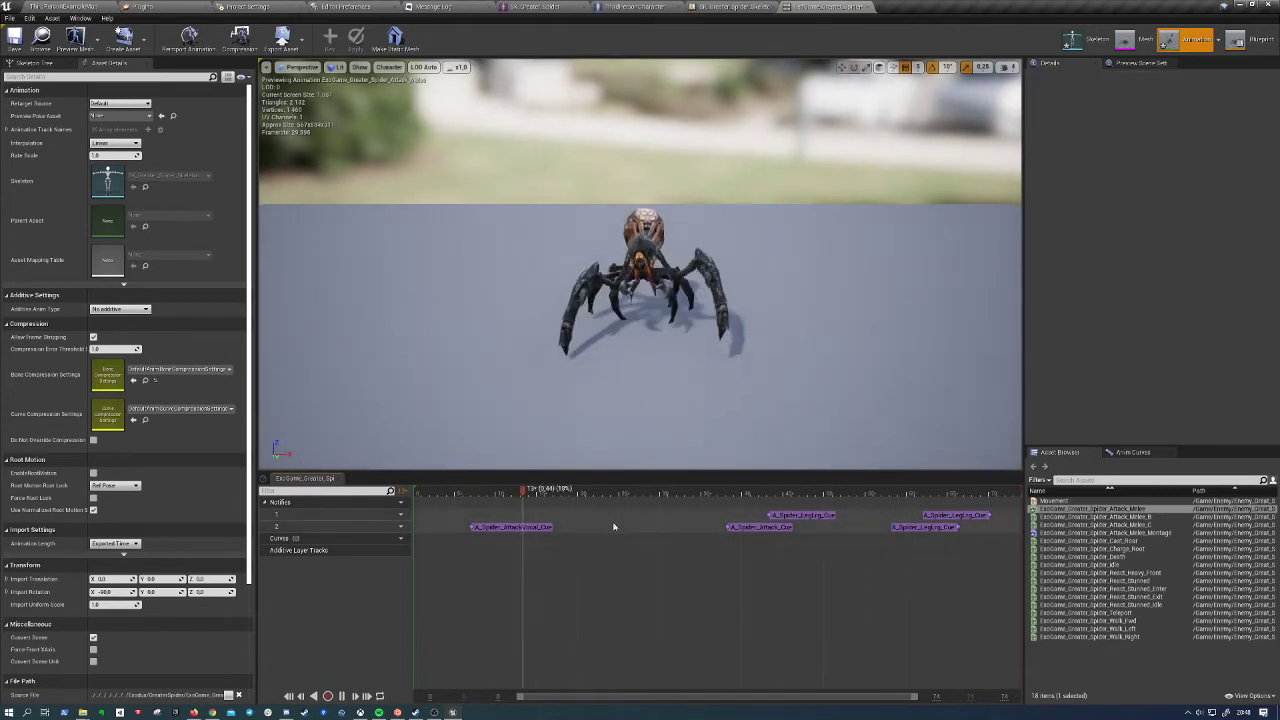
right_click(614, 525)
mouse_move(640, 536)
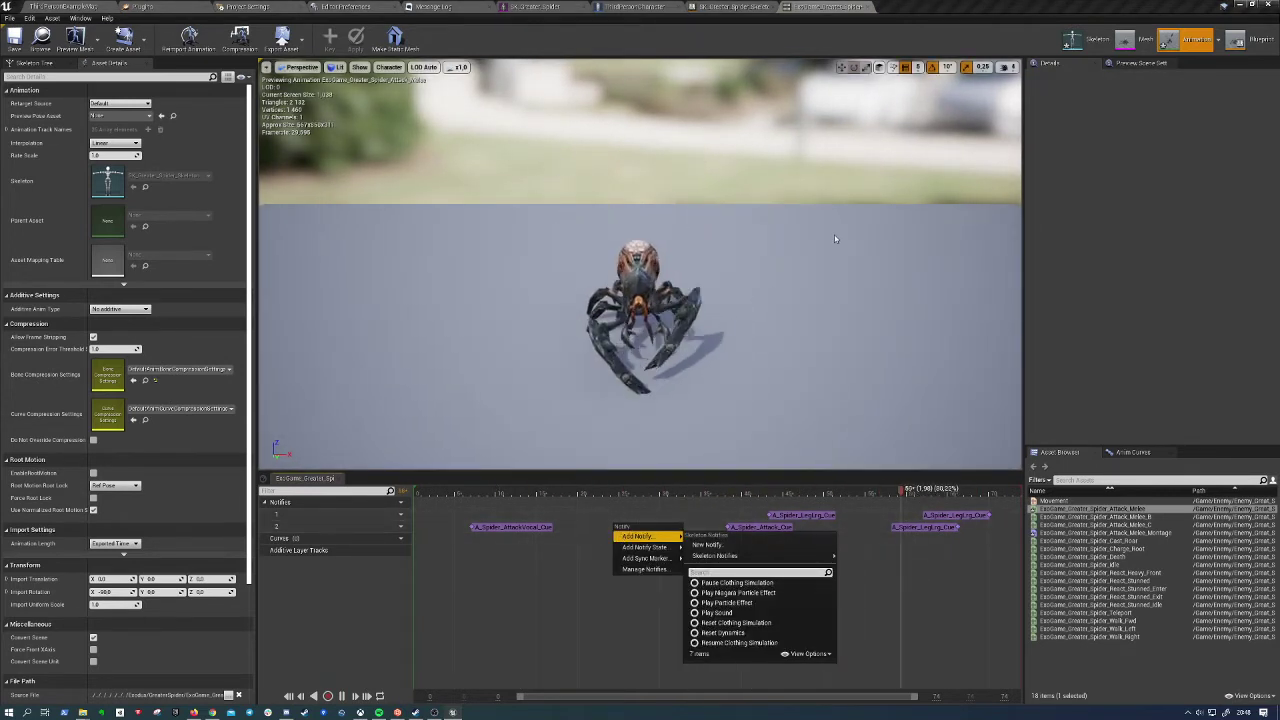
click(560, 585)
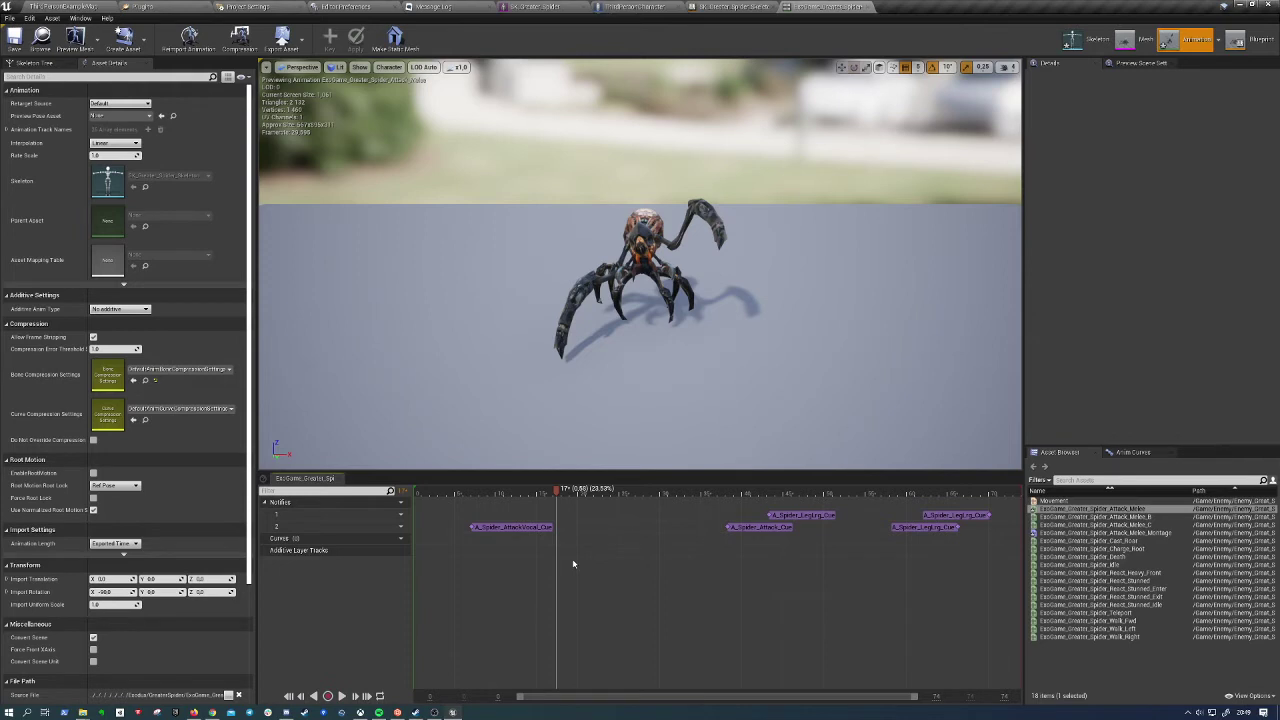
click(1142, 516)
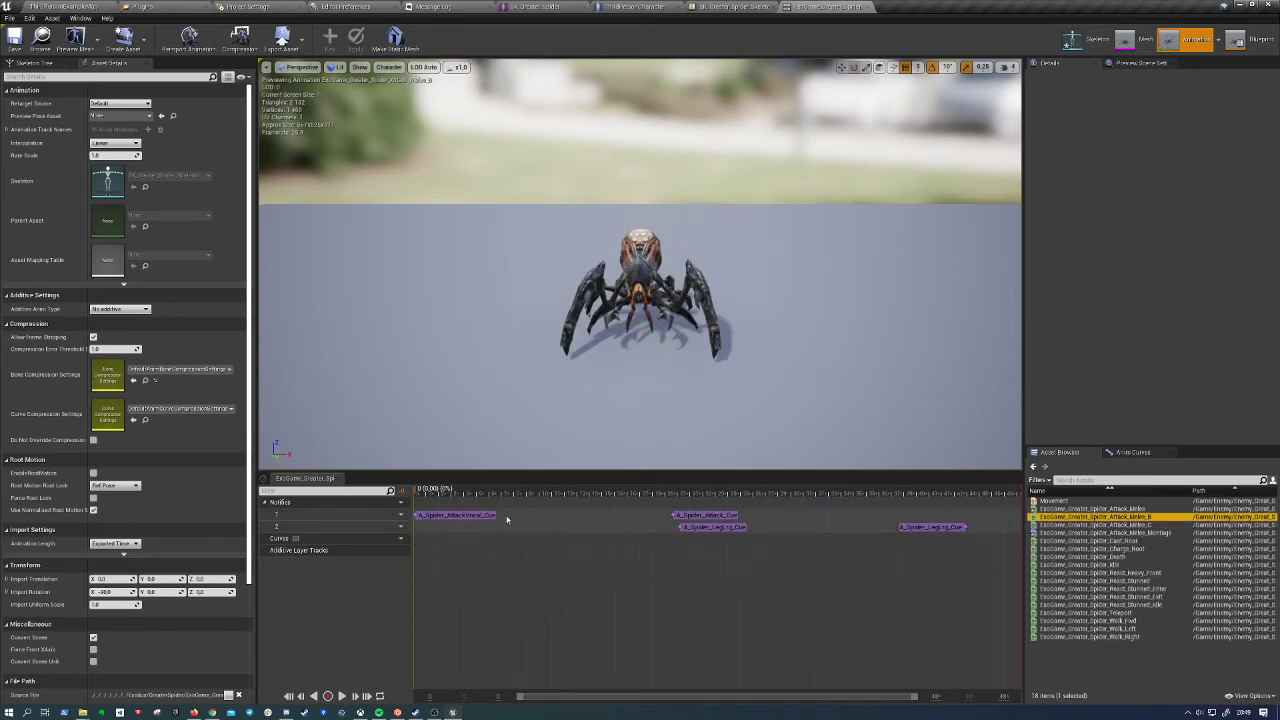
Preview Attack_Melee_C, inspect its A_Spider_Attack_Cue notify, and step back two frames from frame 10
click(1095, 524)
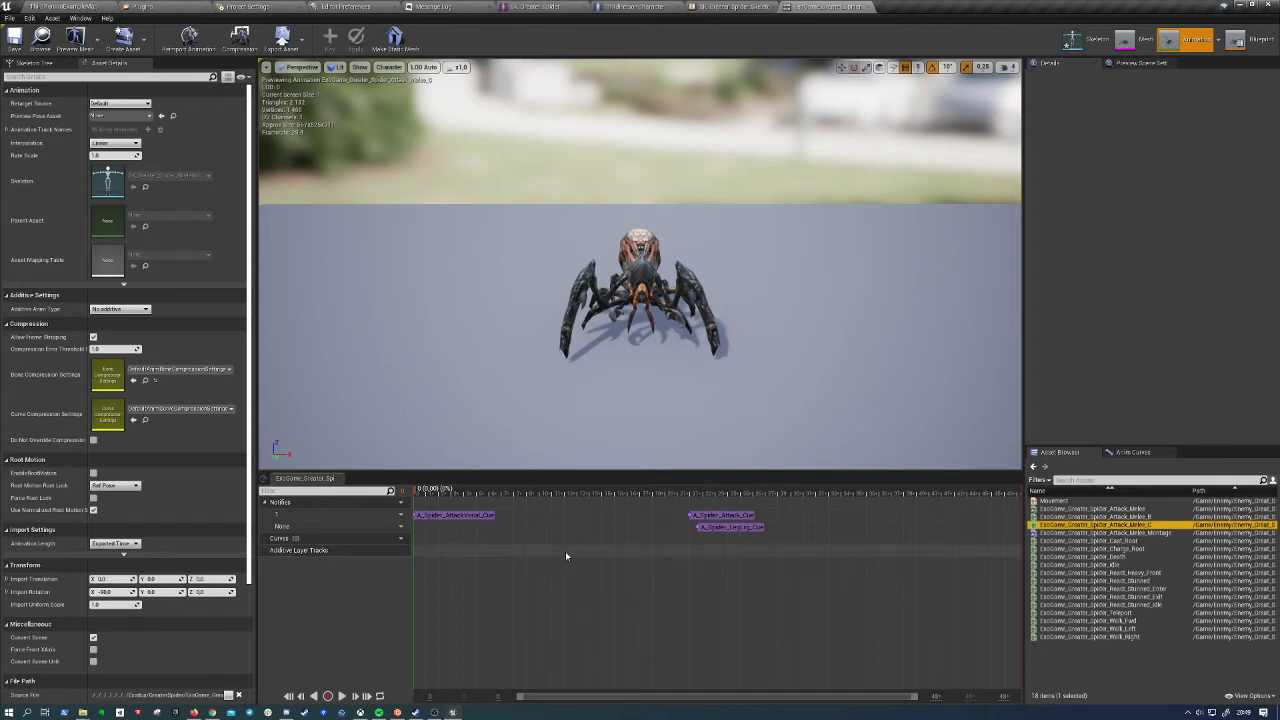
click(720, 515)
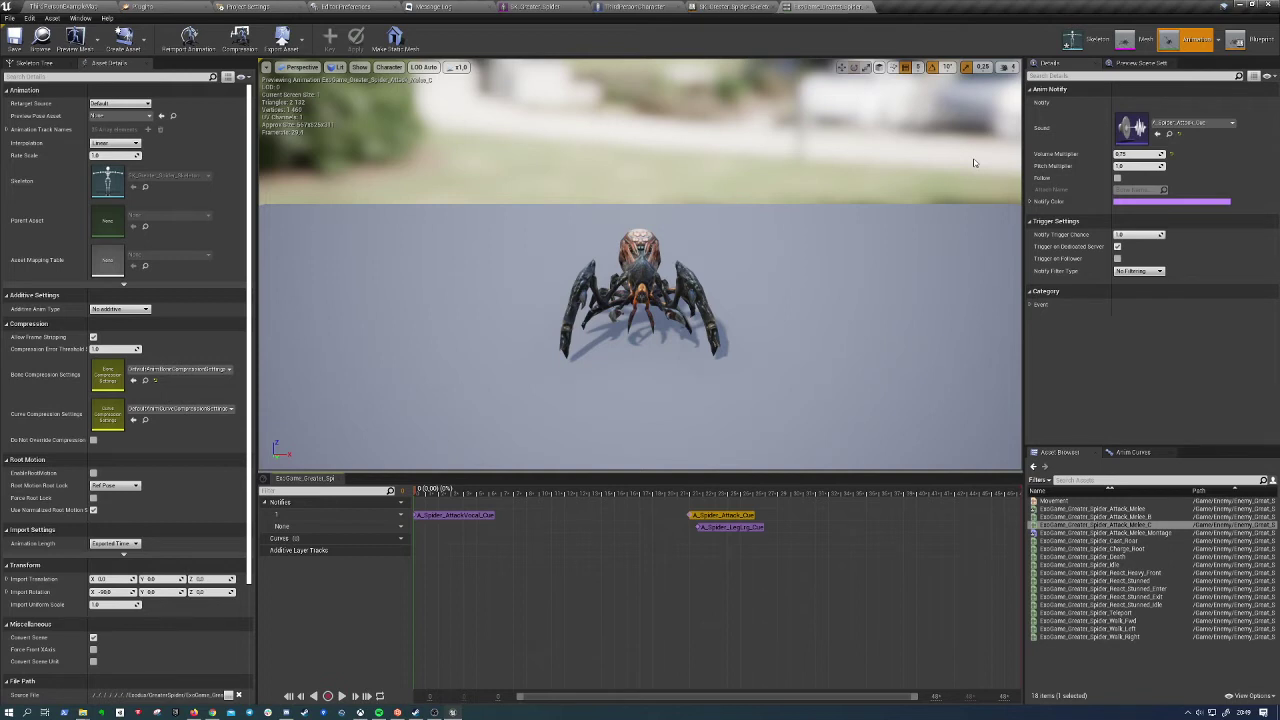
right_click(570, 522)
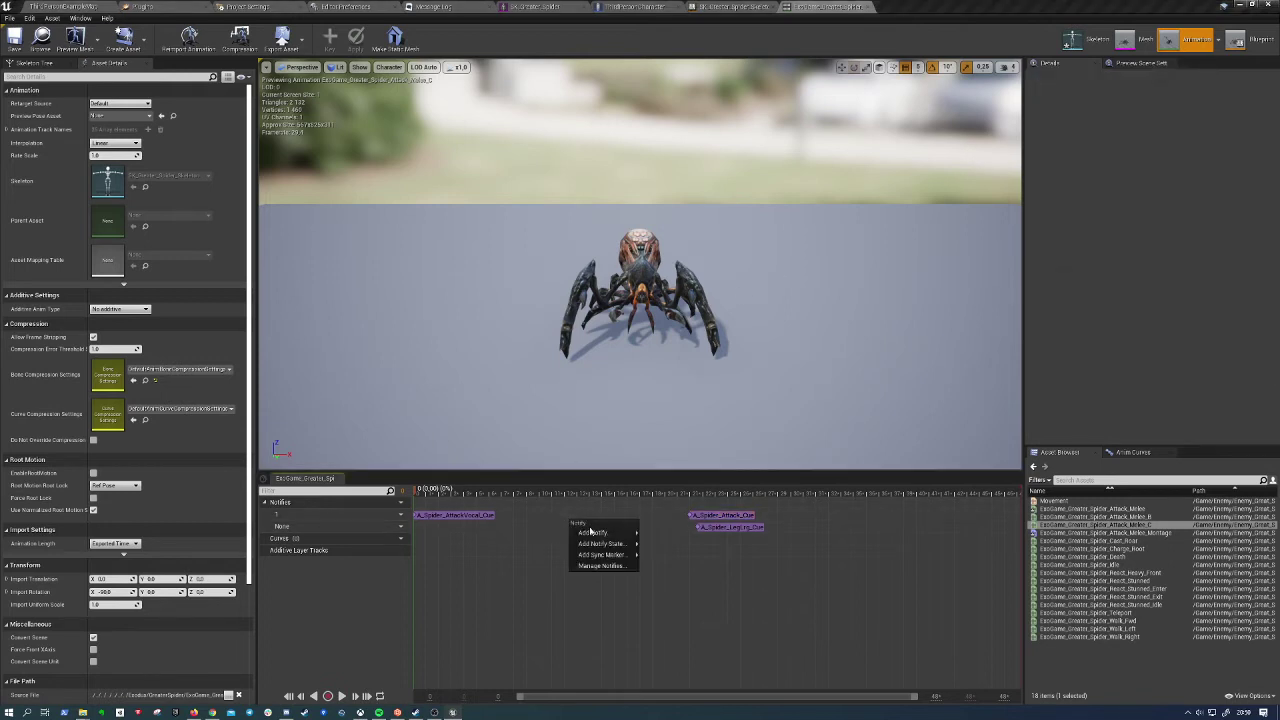
mouse_move(593, 533)
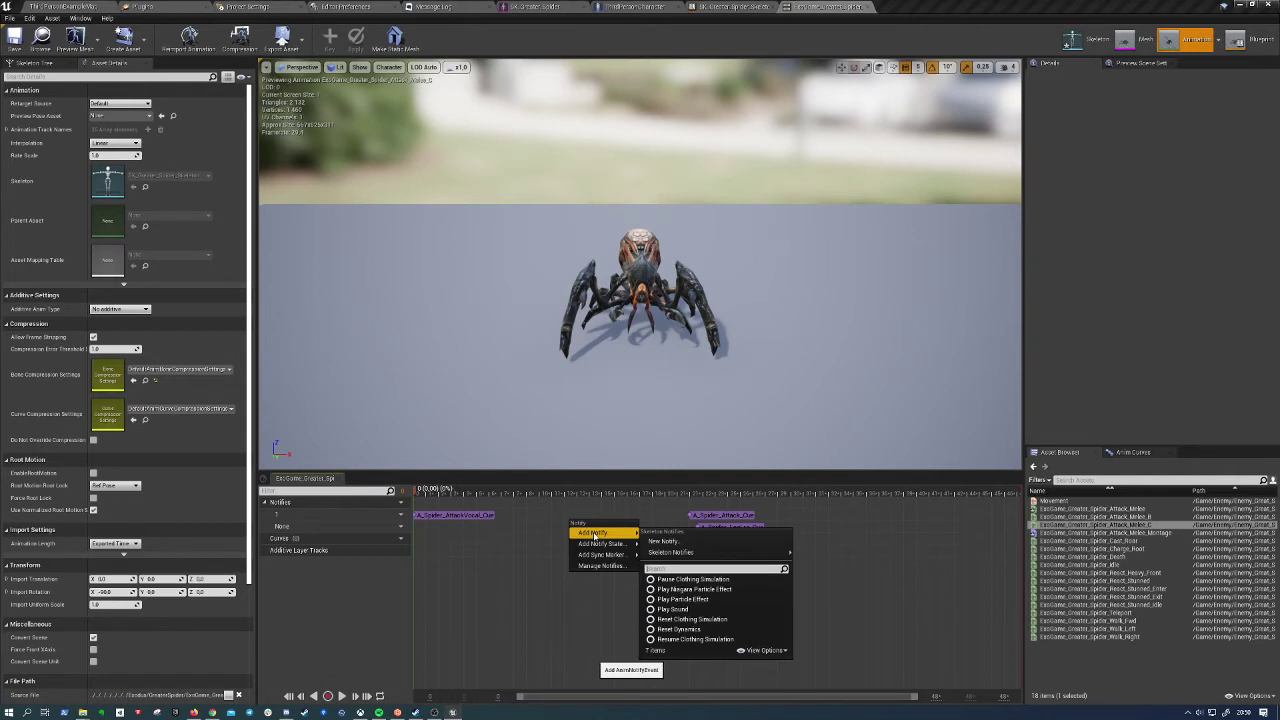
click(545, 521)
key(Left)
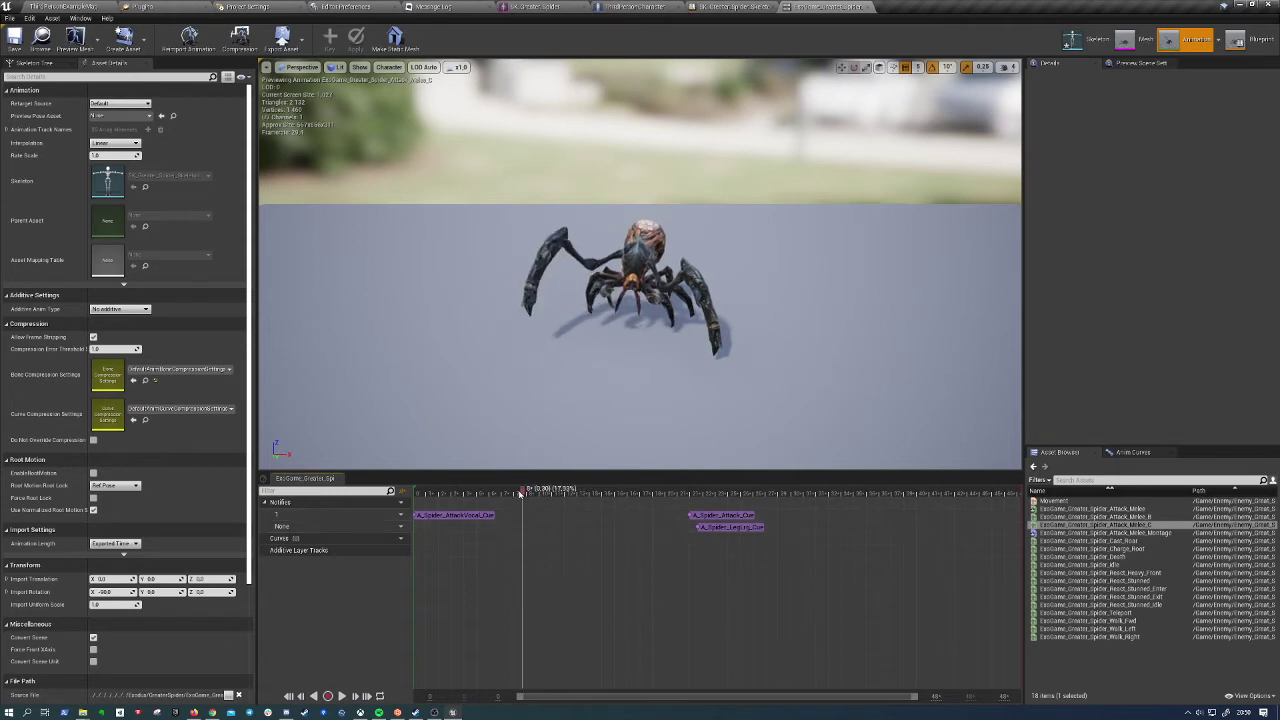
key(Left)
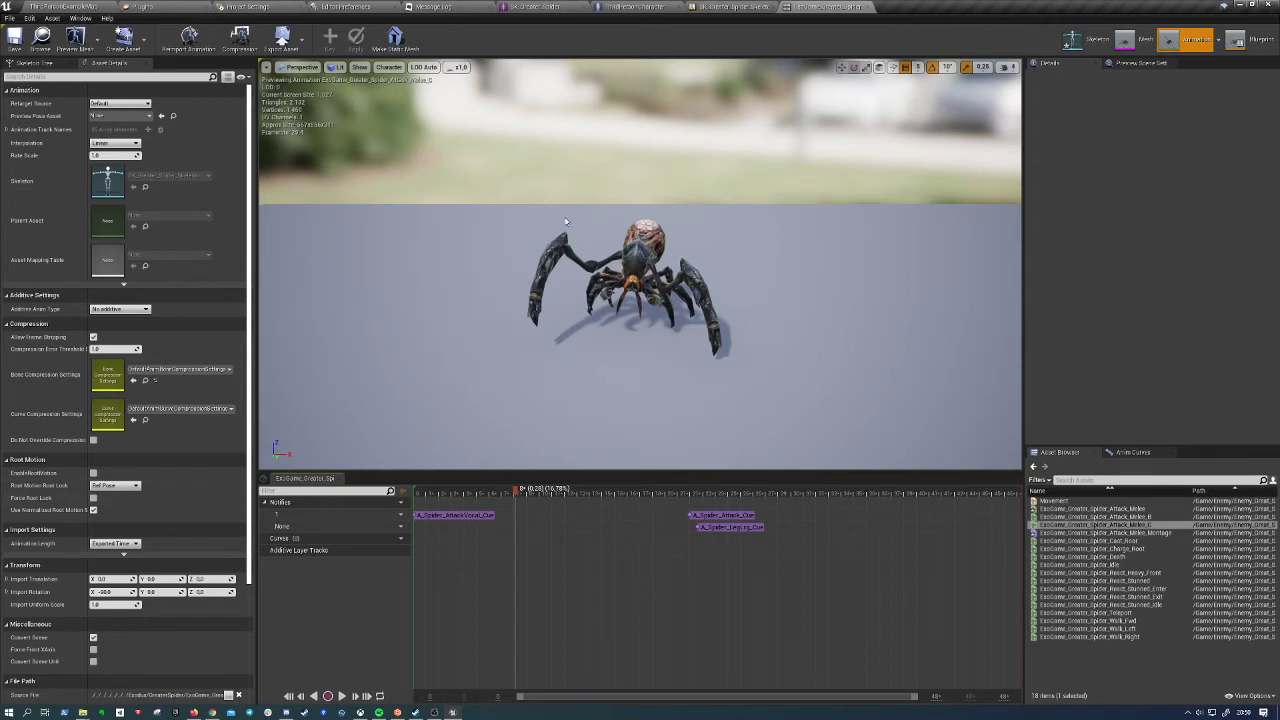
Open Attack_Melee_Montage for editing and check the speaker volume
double_click(1097, 533)
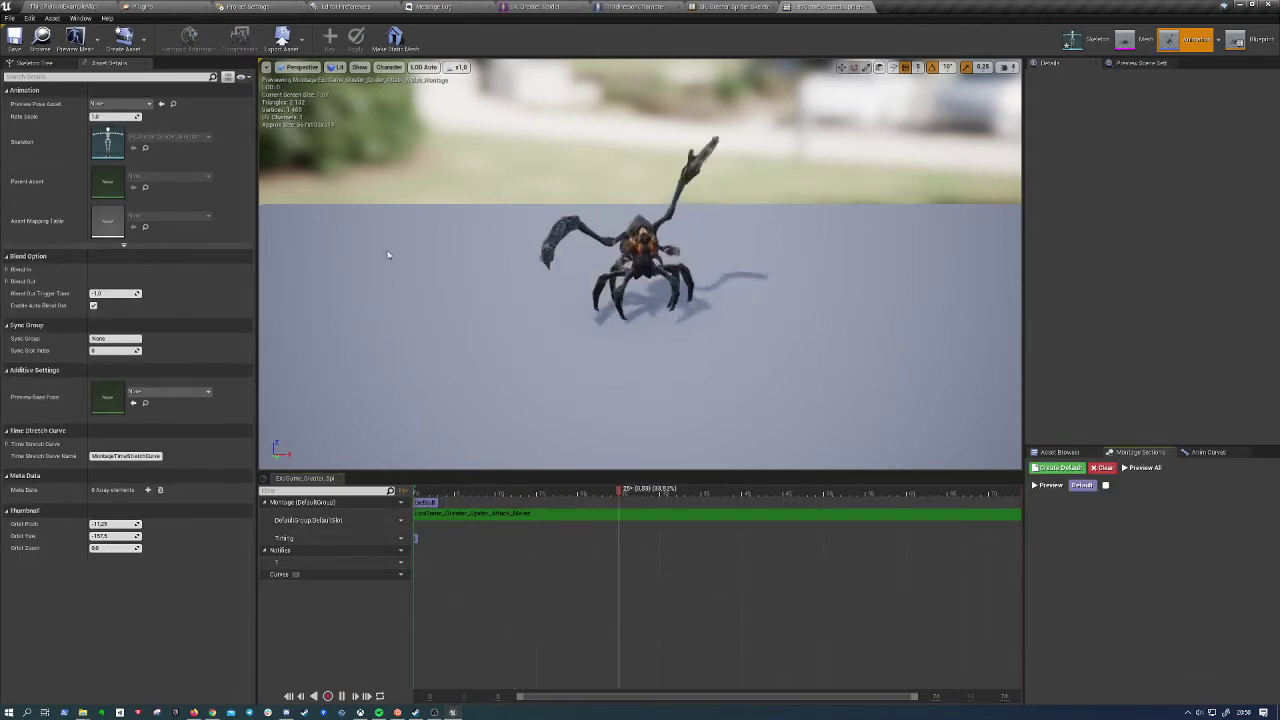
click(1199, 712)
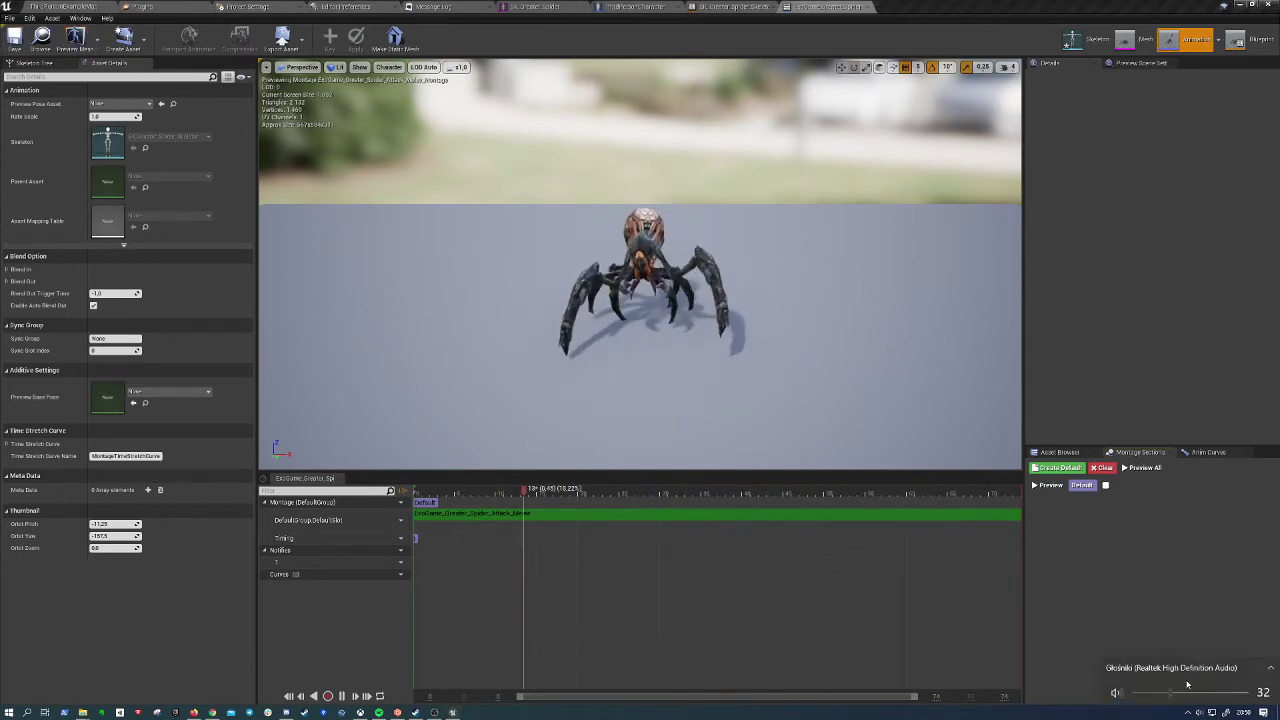
click(821, 578)
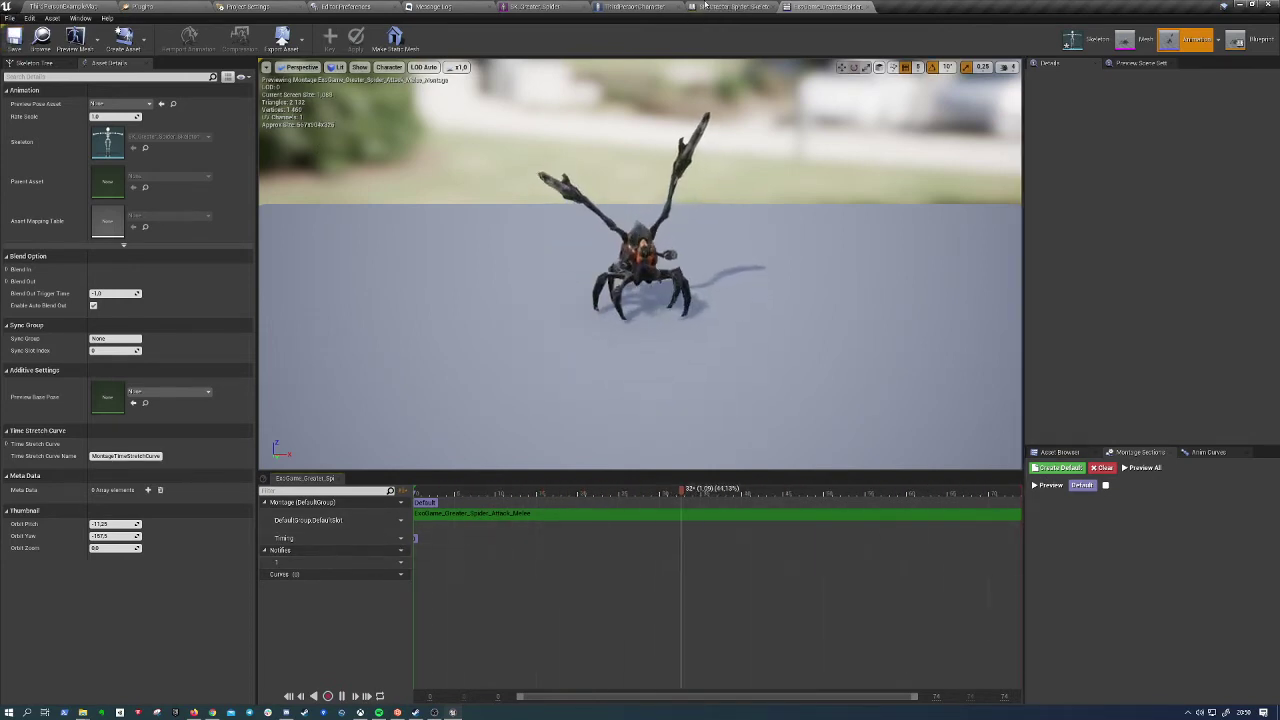
Append Attack_Melee_B to the montage, then delete it so only Attack_Melee remains
click(1059, 452)
click(856, 517)
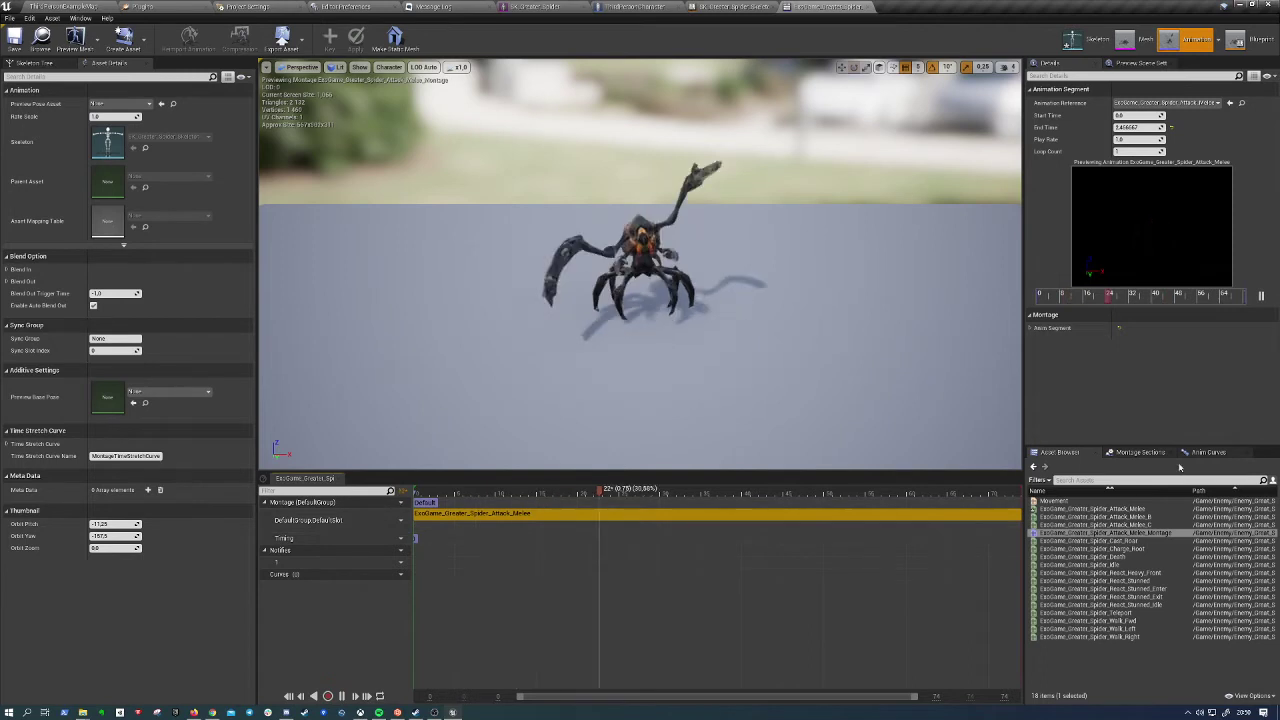
mouse_move(1141, 517)
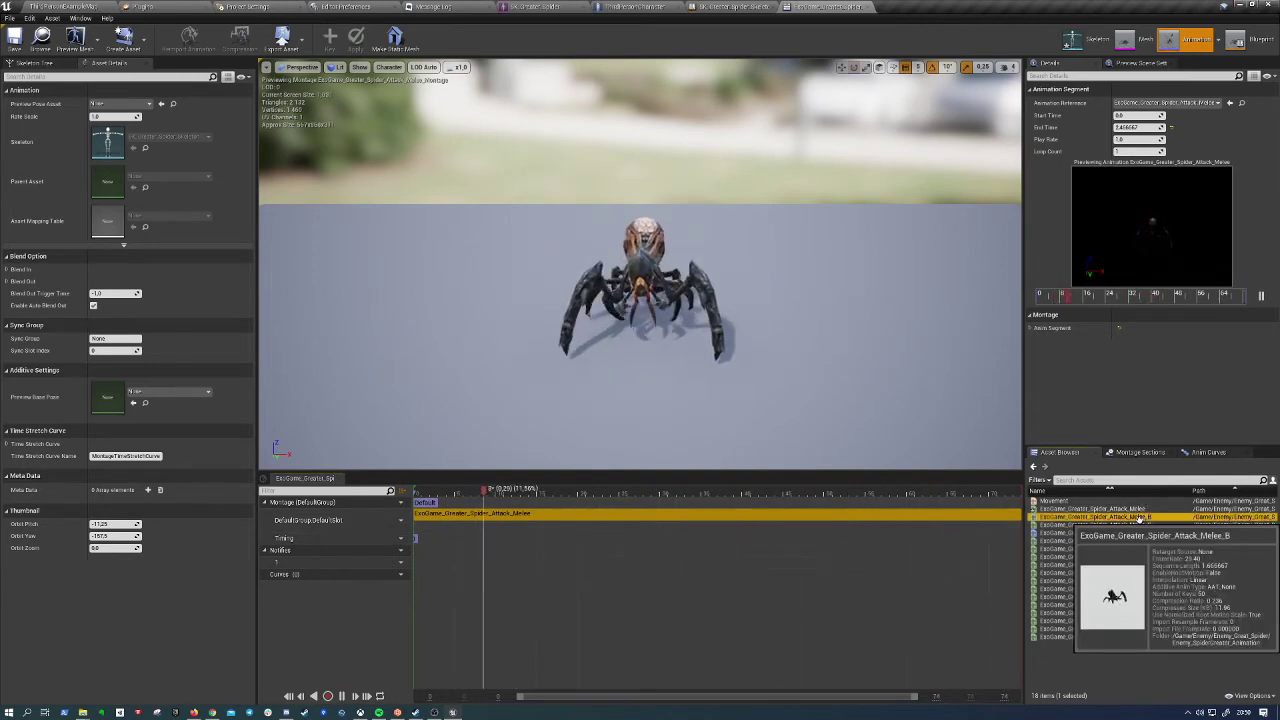
drag(1141, 517, 961, 539)
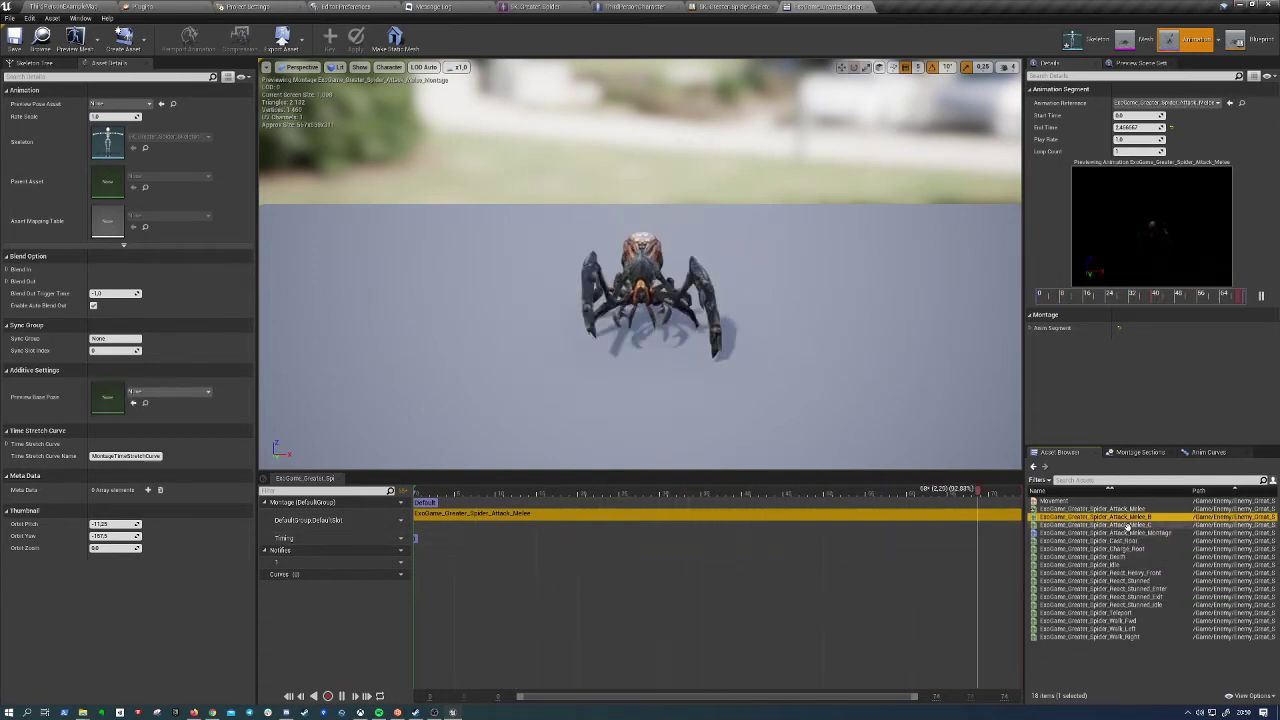
drag(1141, 517, 997, 519)
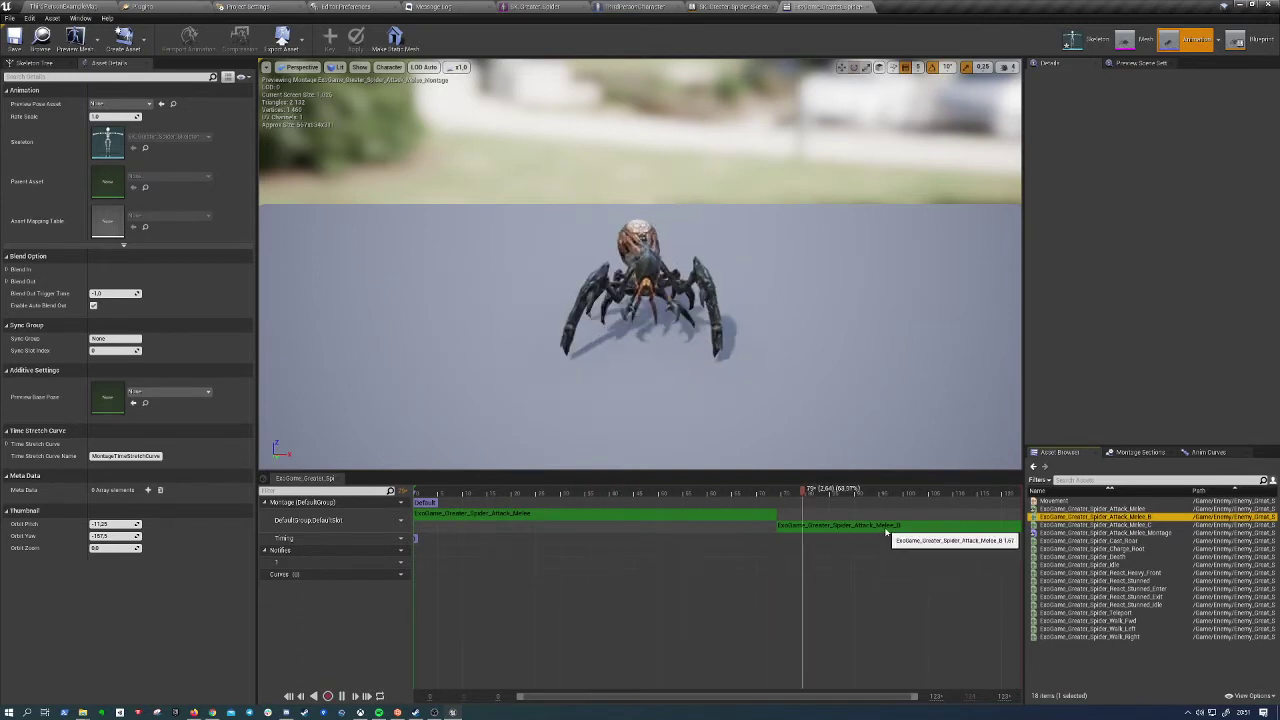
click(851, 531)
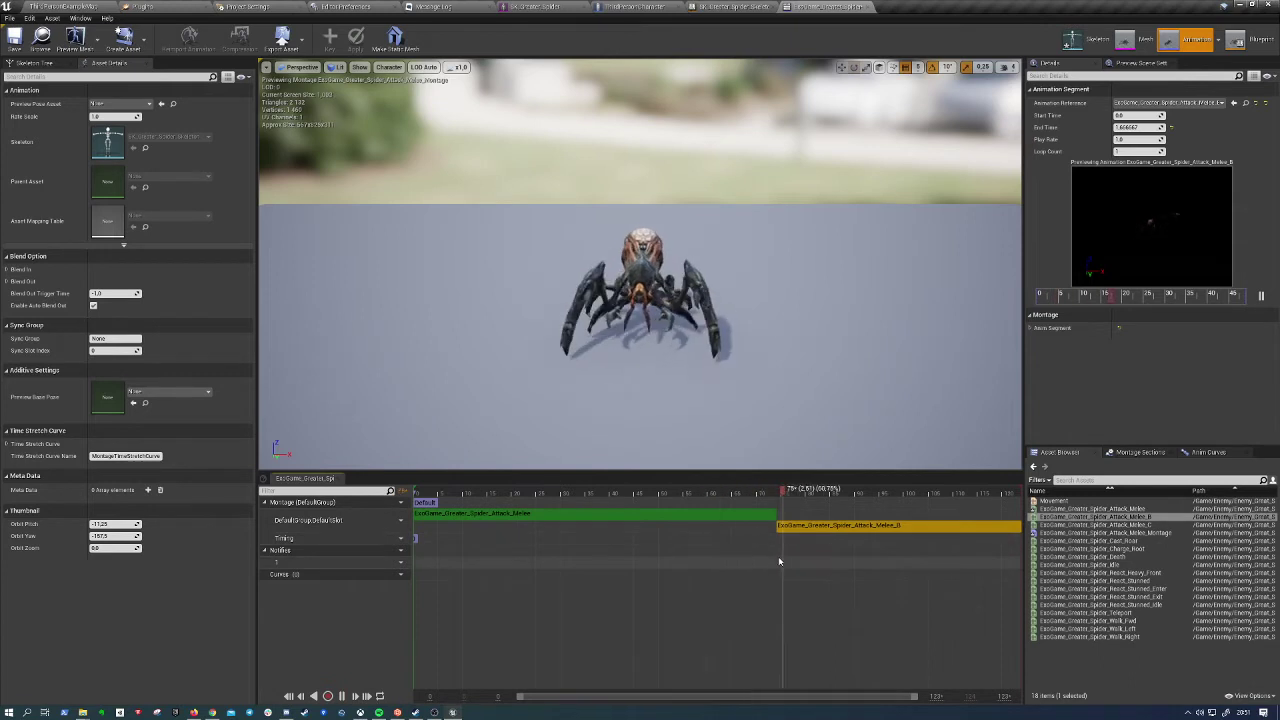
key(Delete)
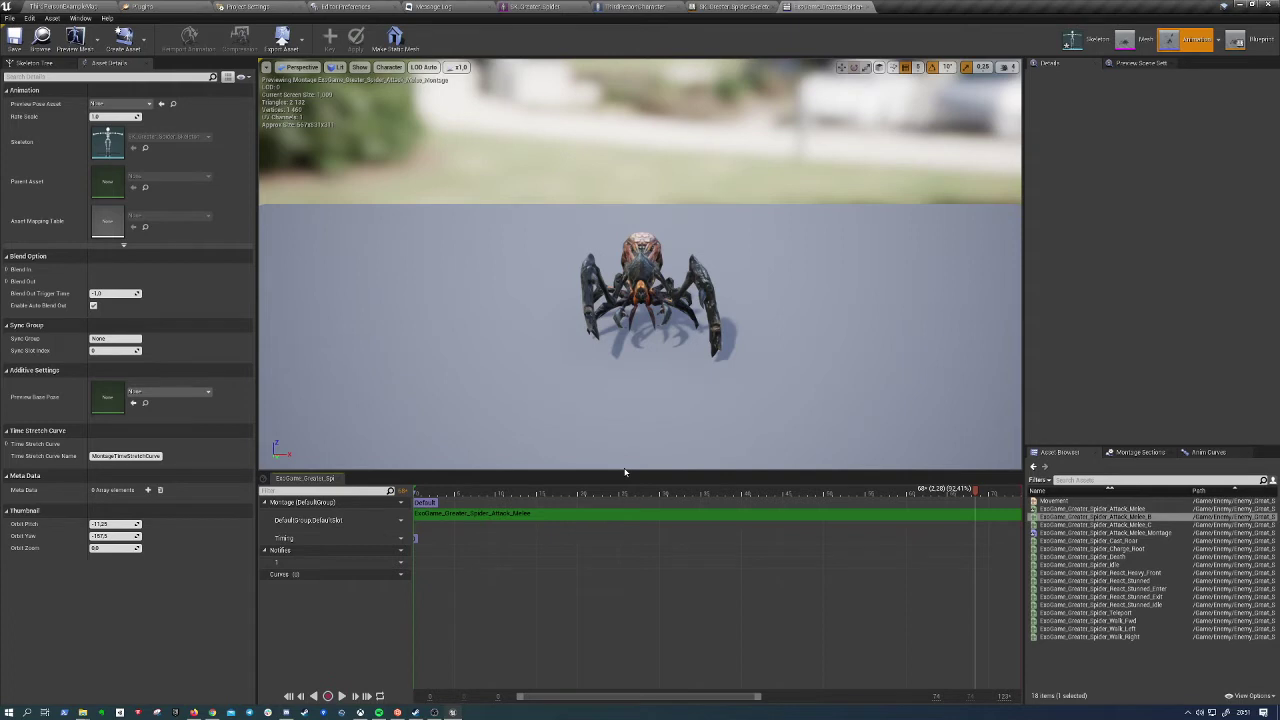
click(536, 513)
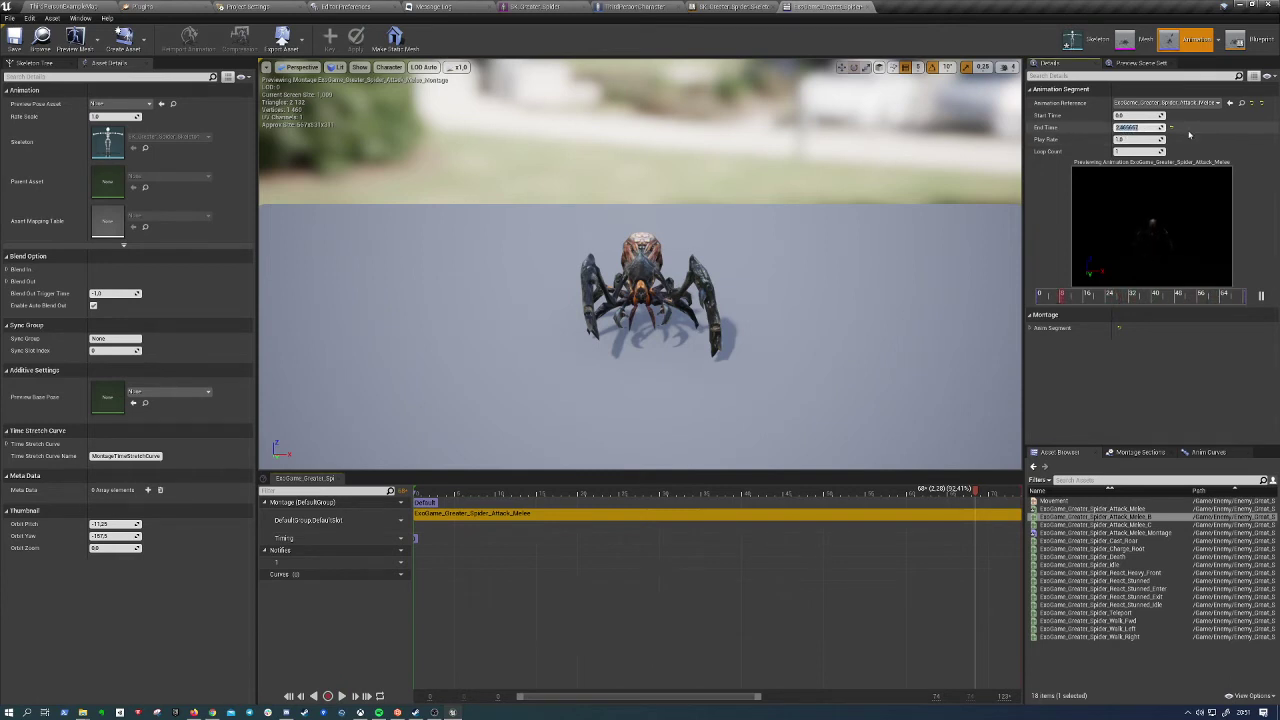
Set the montage segment's End Time to 100 and play the preview
text(0)
key(Return)
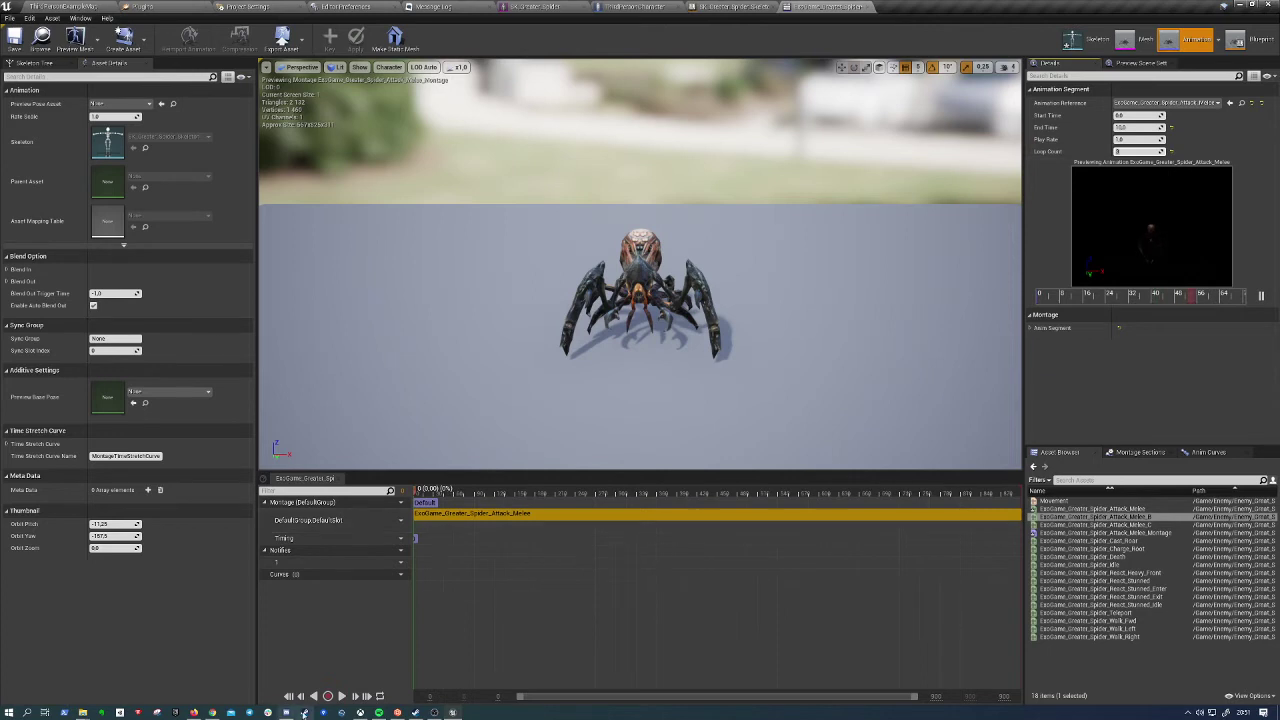
click(340, 696)
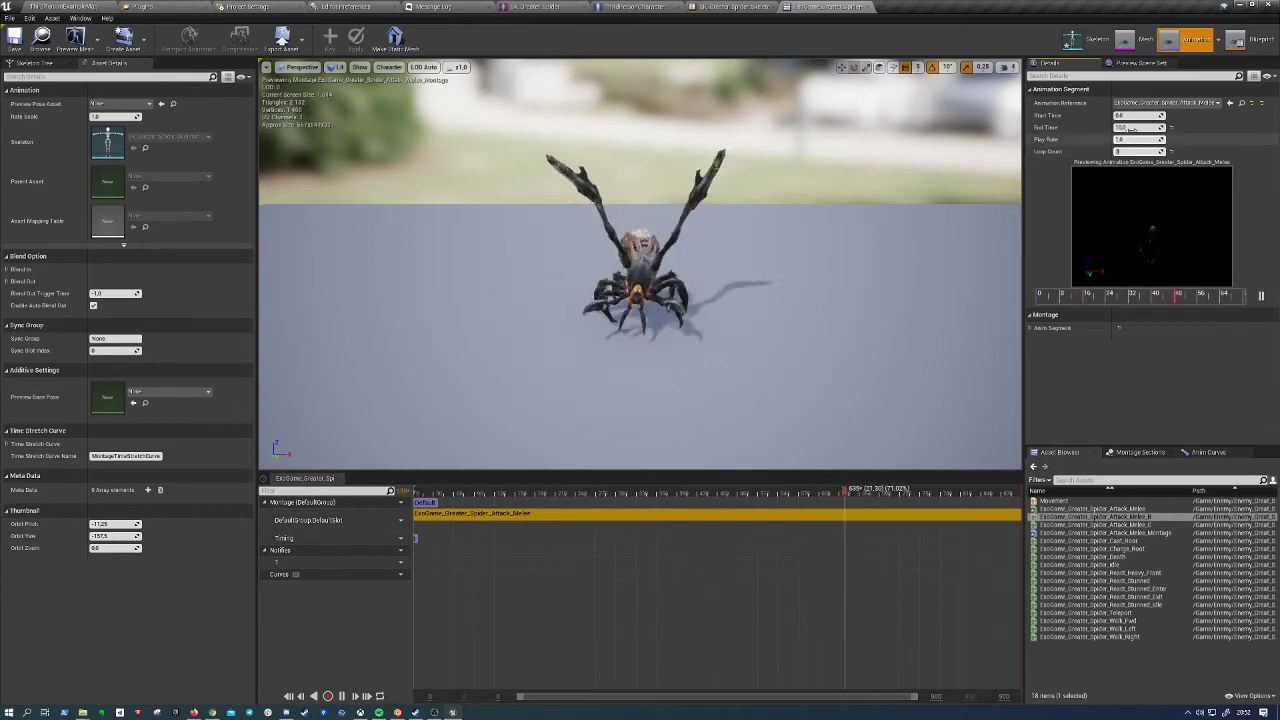
key(Return)
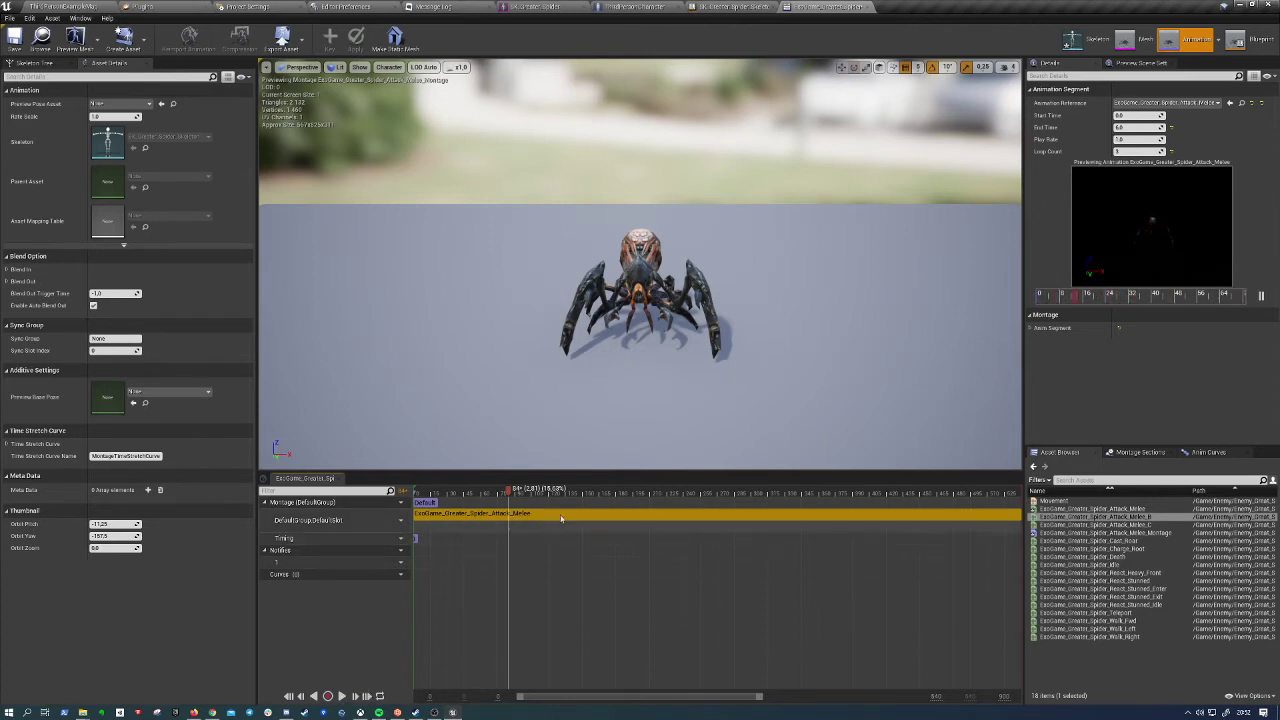
mouse_move(430, 472)
mouse_down()
mouse_move(528, 596)
mouse_move(549, 503)
mouse_up()
Undo the edits, delete the second melee segment, save the montage, and go to ThirdPersonCharacter
click(550, 551)
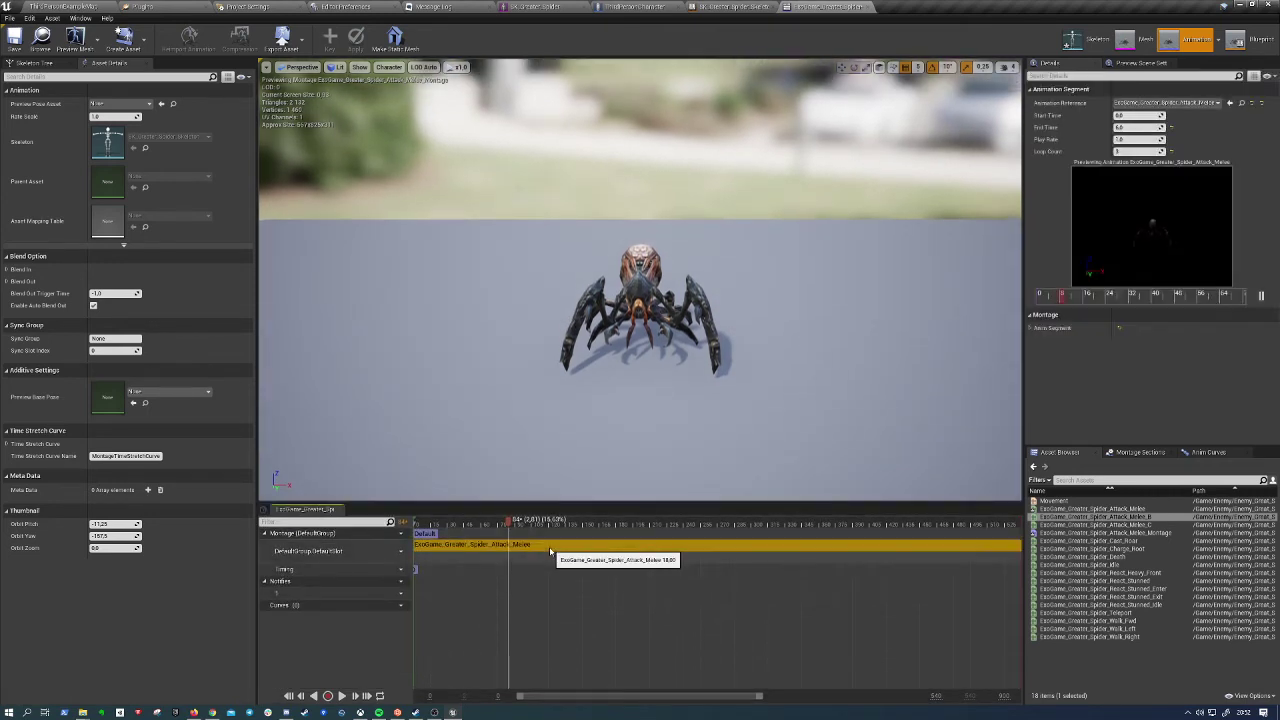
key(ctrl+z)
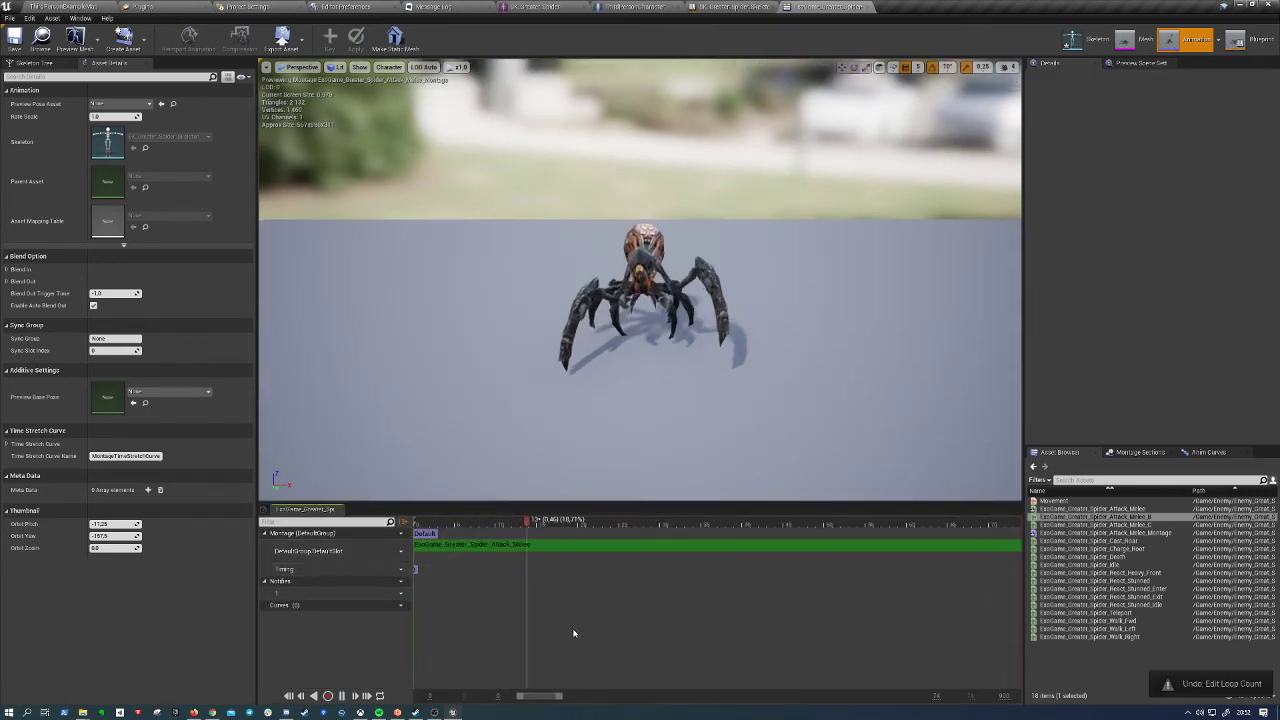
key(ctrl+z)
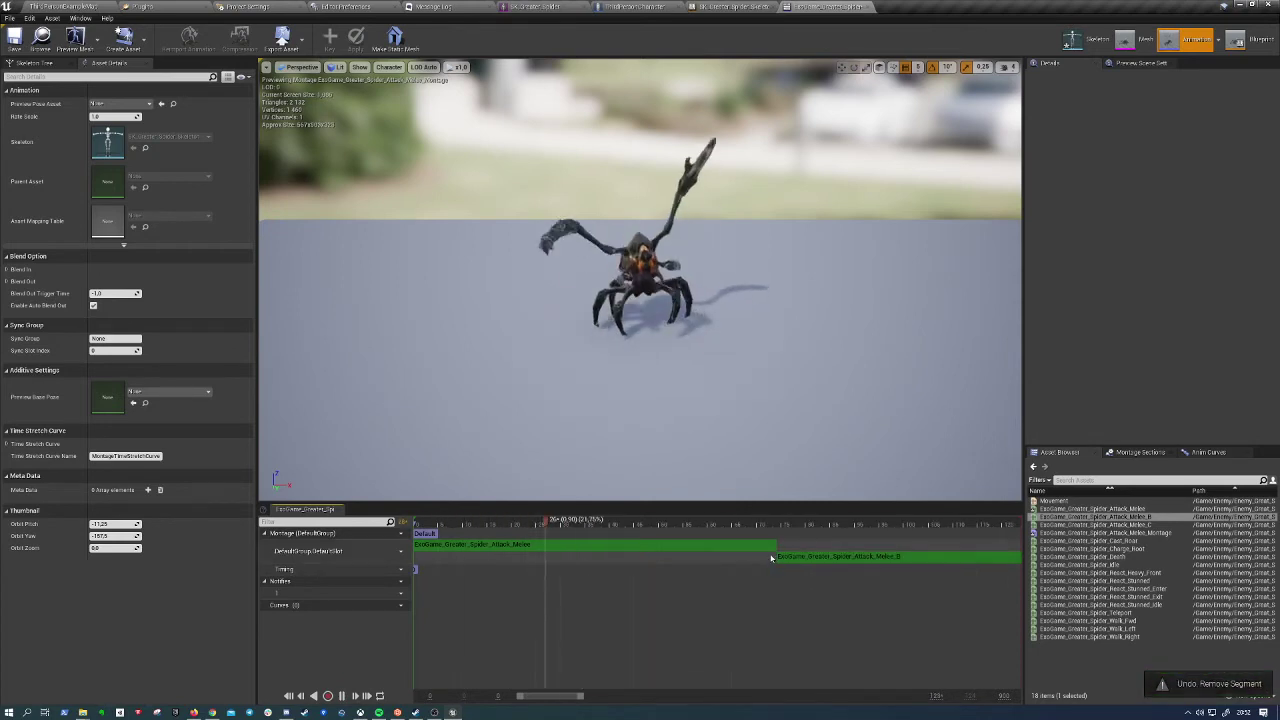
click(800, 556)
key(Delete)
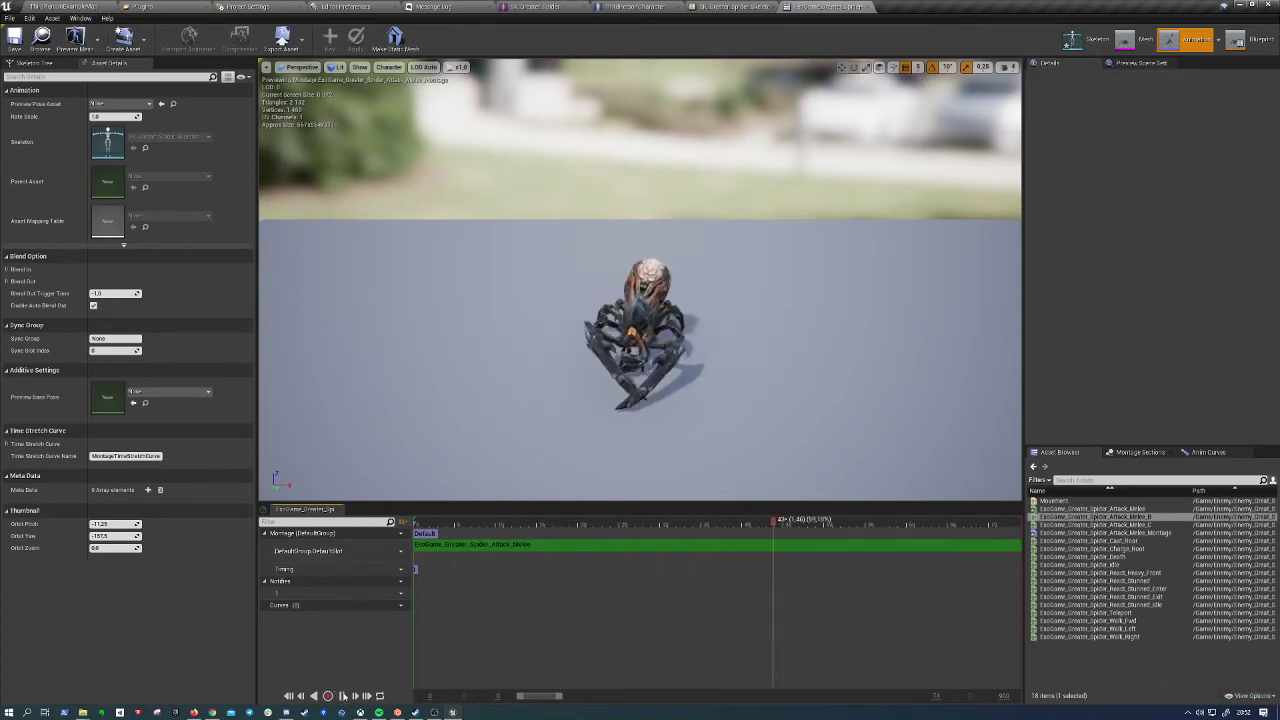
click(27, 41)
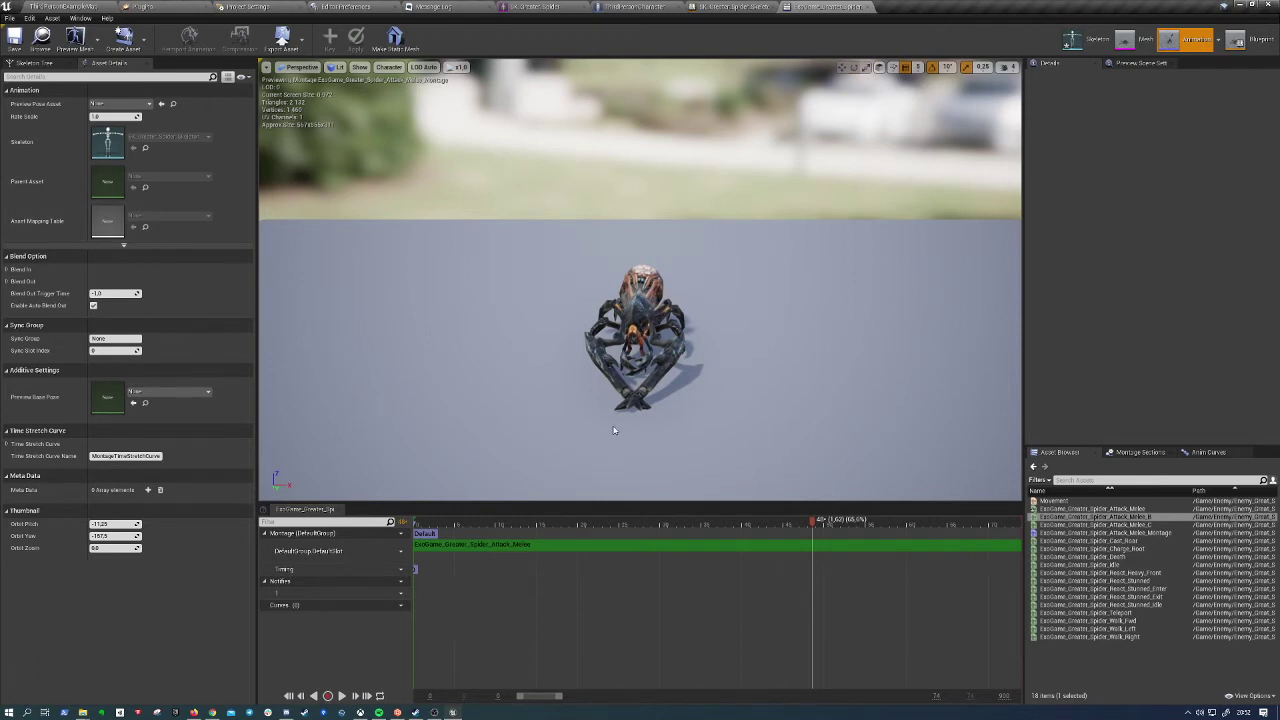
click(728, 545)
click(690, 608)
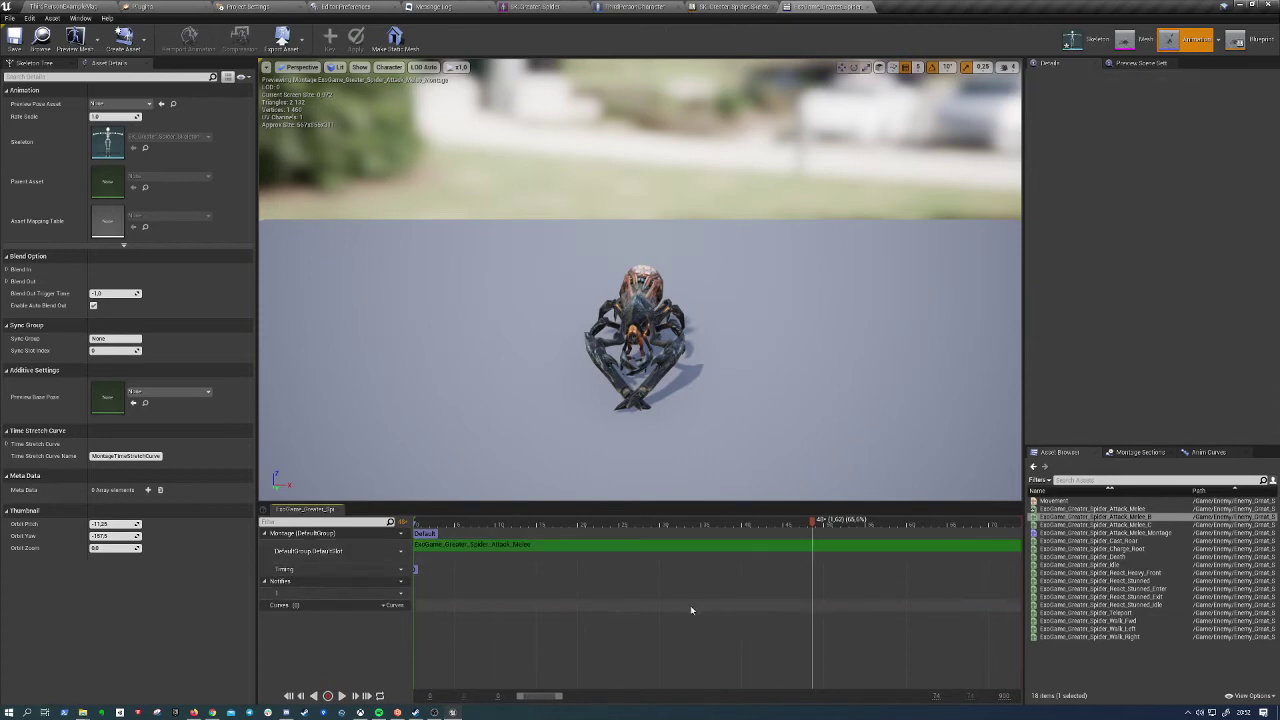
click(677, 7)
Add a Left Mouse Button input event to the ThirdPersonCharacter event graph
click(472, 63)
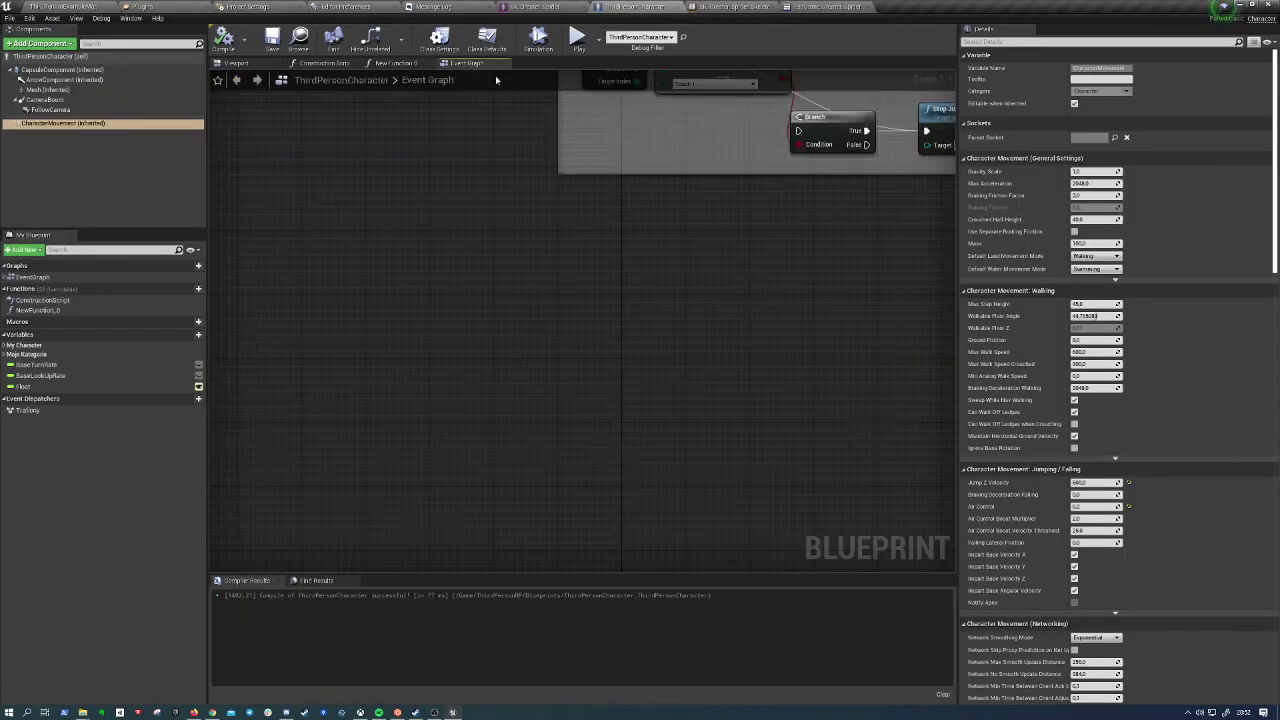
scroll(465, 304, down, 3)
scroll(508, 363, down, 2)
mouse_move(523, 397)
right_down()
mouse_move(505, 225)
mouse_move(562, 305)
right_up()
right_click(480, 332)
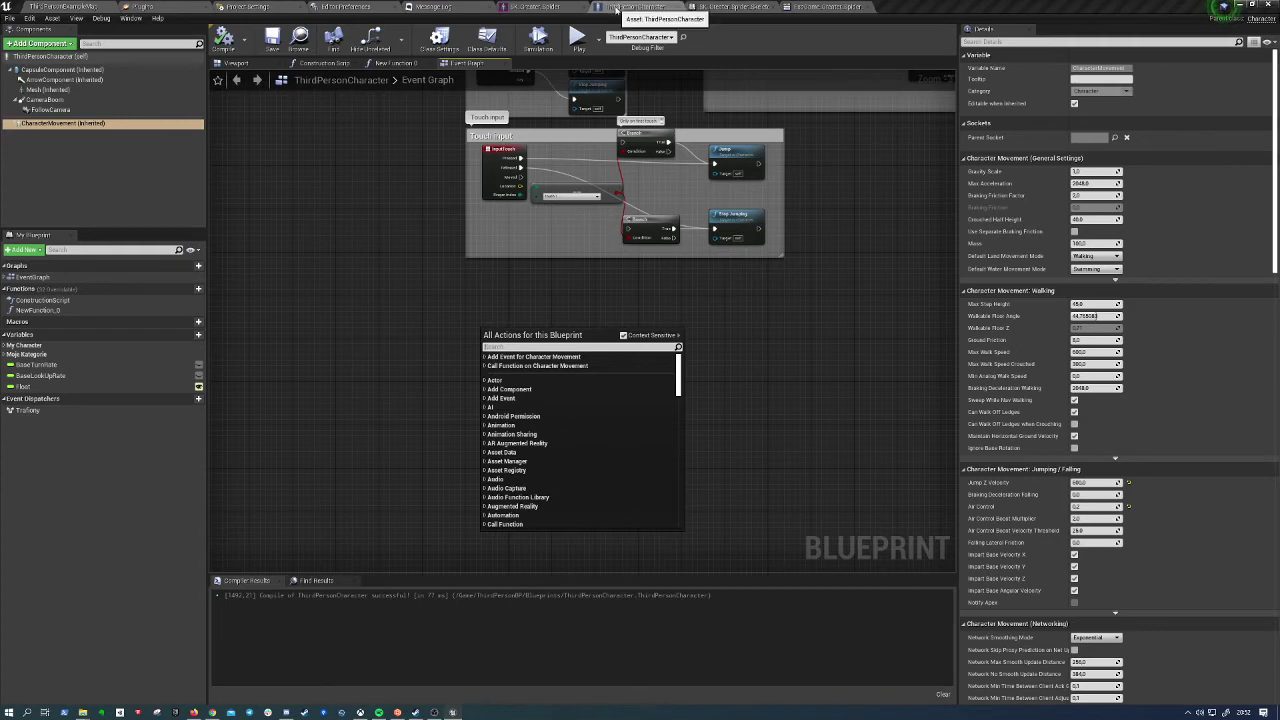
text(input)
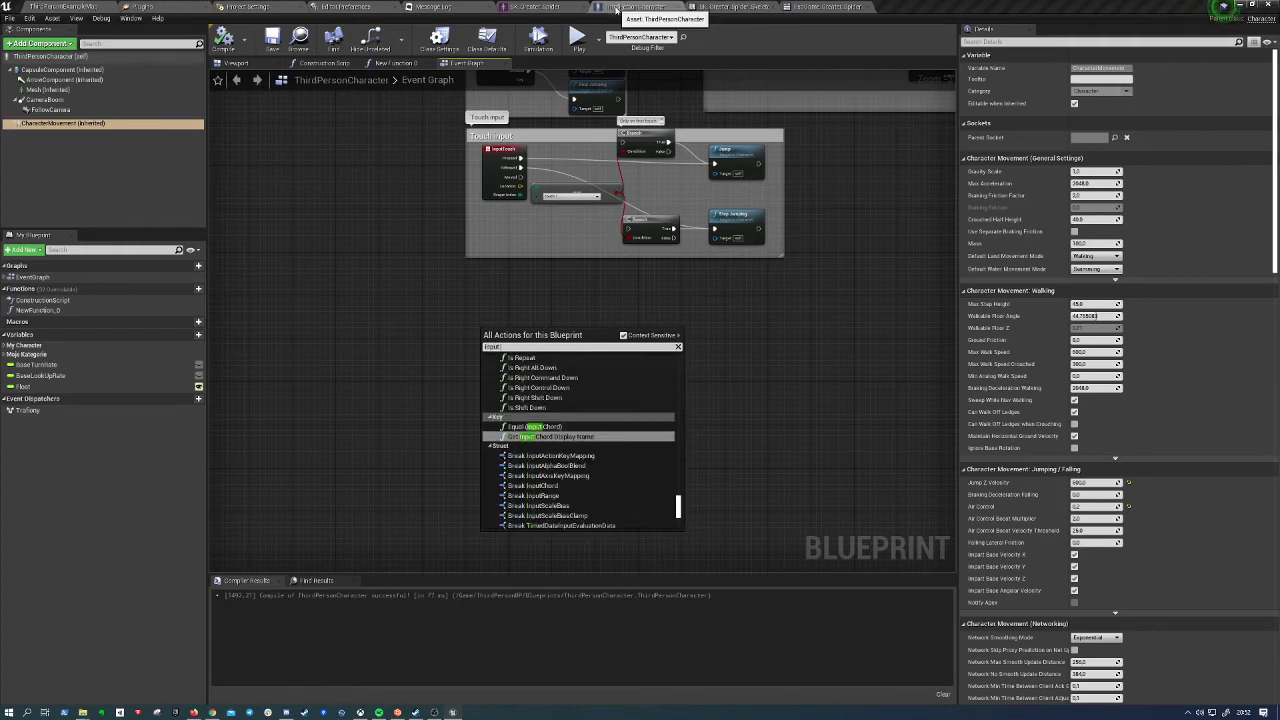
text( left m)
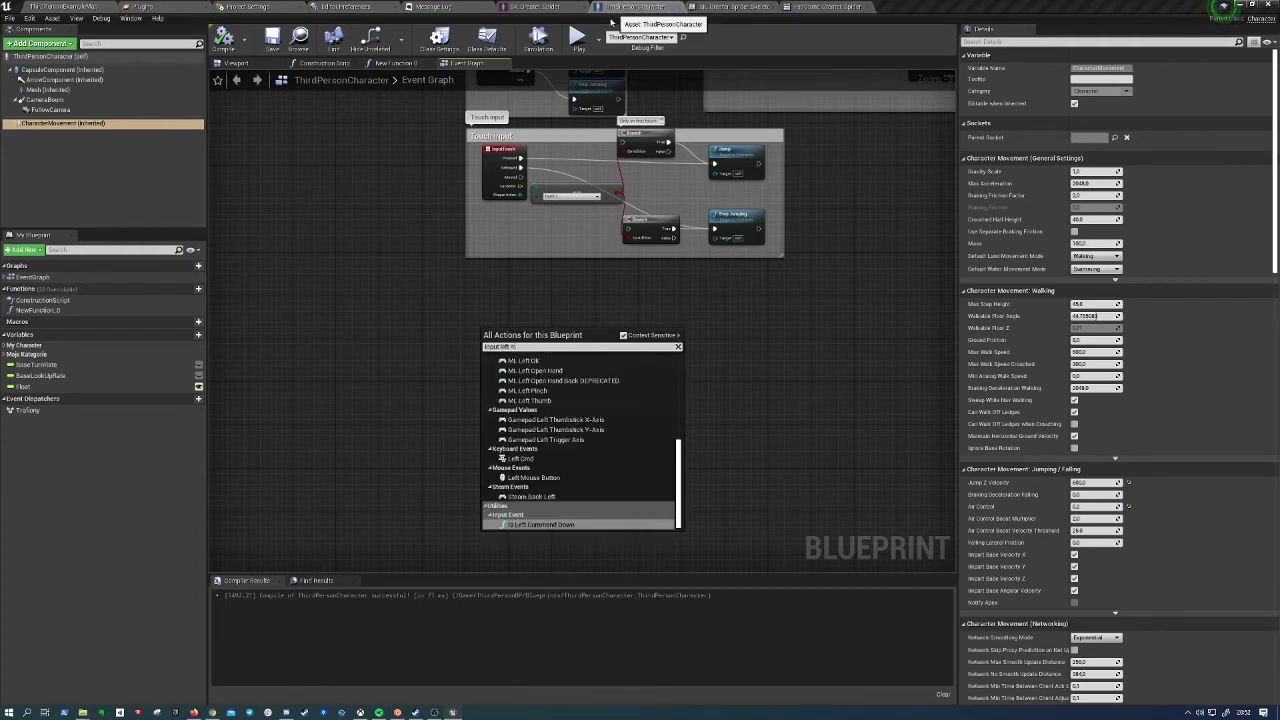
click(530, 424)
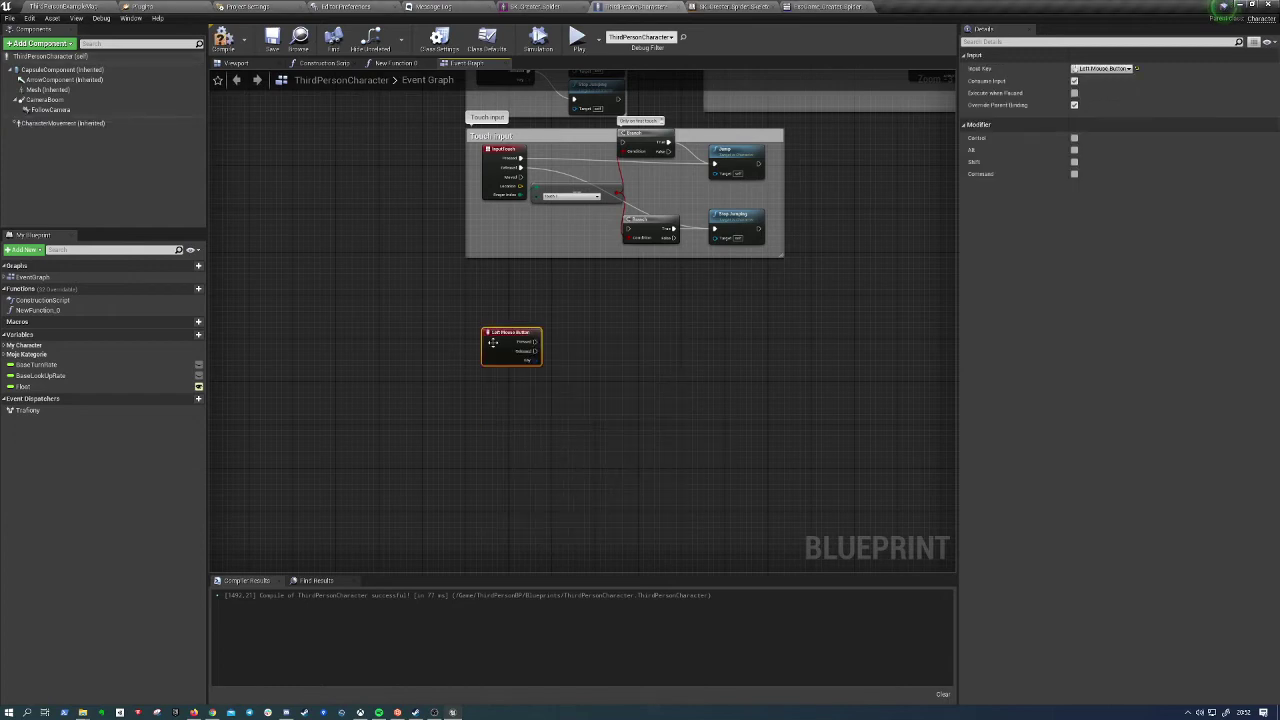
drag(492, 342, 481, 325)
click(612, 344)
right_drag(612, 344, 603, 368)
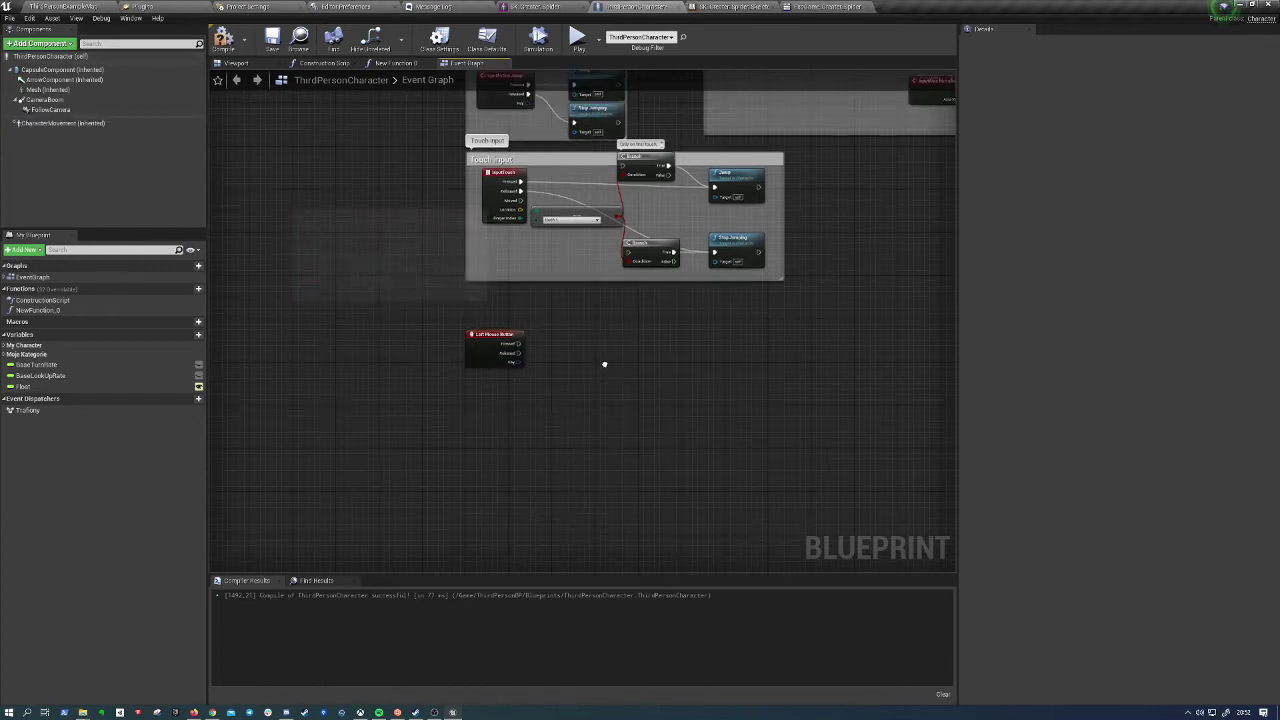
scroll(565, 420, up, 3)
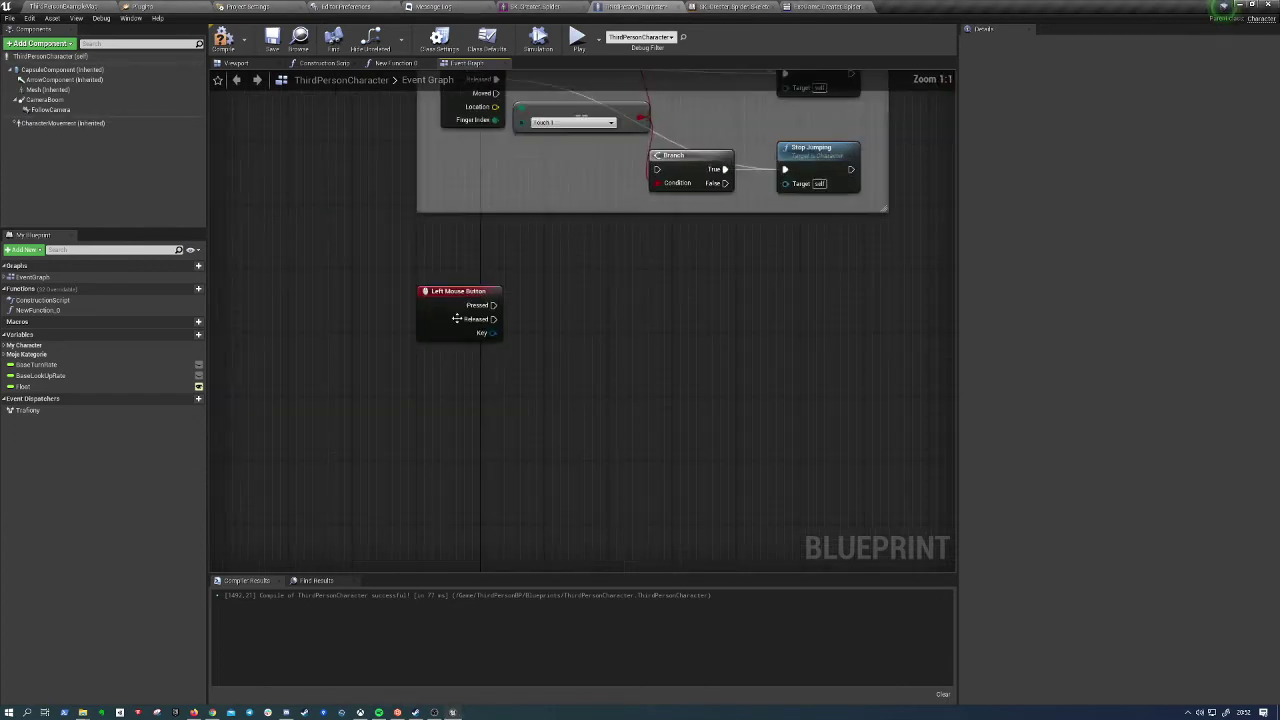
click(460, 315)
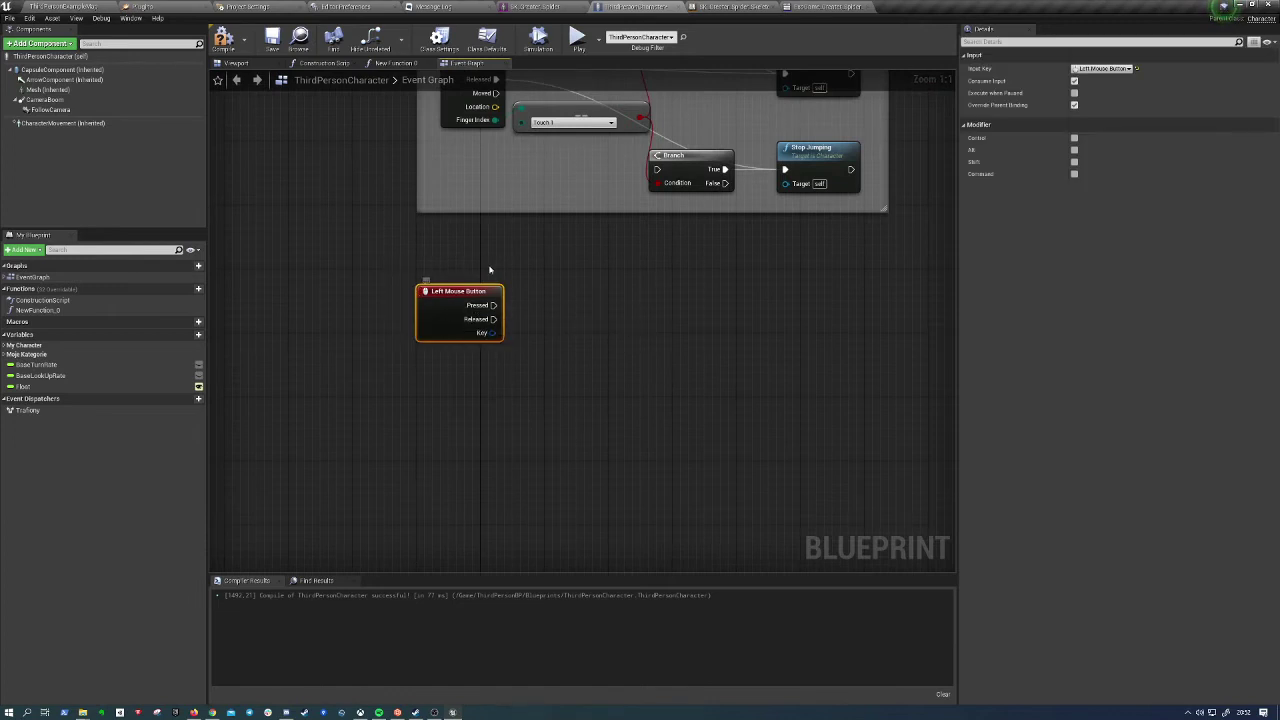
click(1103, 68)
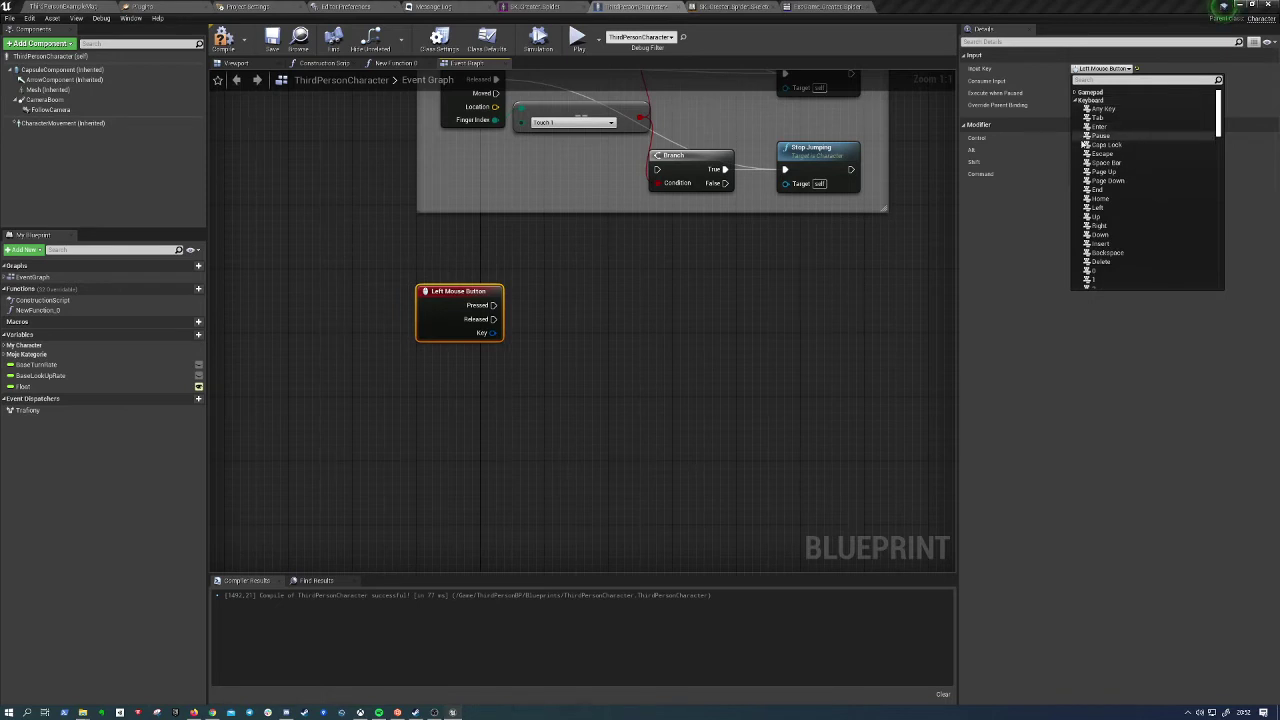
click(609, 375)
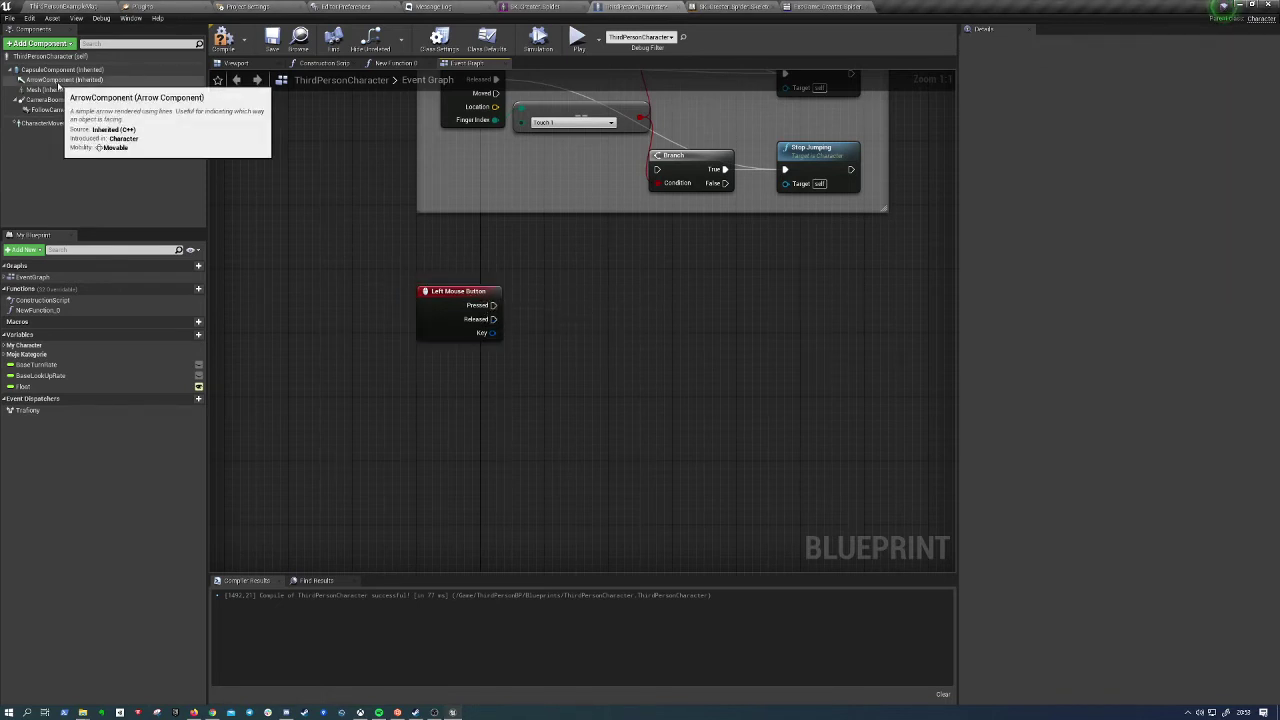
Wire Pressed to a Mesh Play Montage node using the spider Attack_Melee montage, then play-test
drag(65, 90, 647, 232)
drag(447, 387, 448, 388)
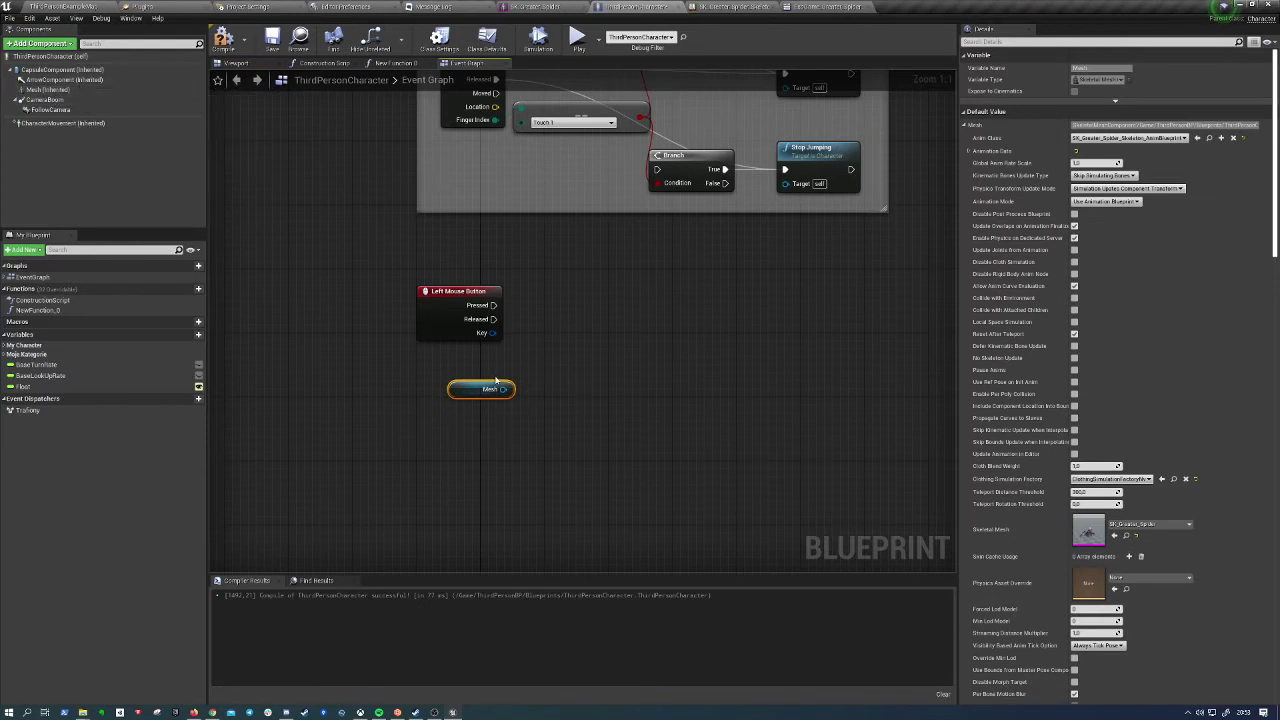
drag(503, 389, 576, 322)
text(play)
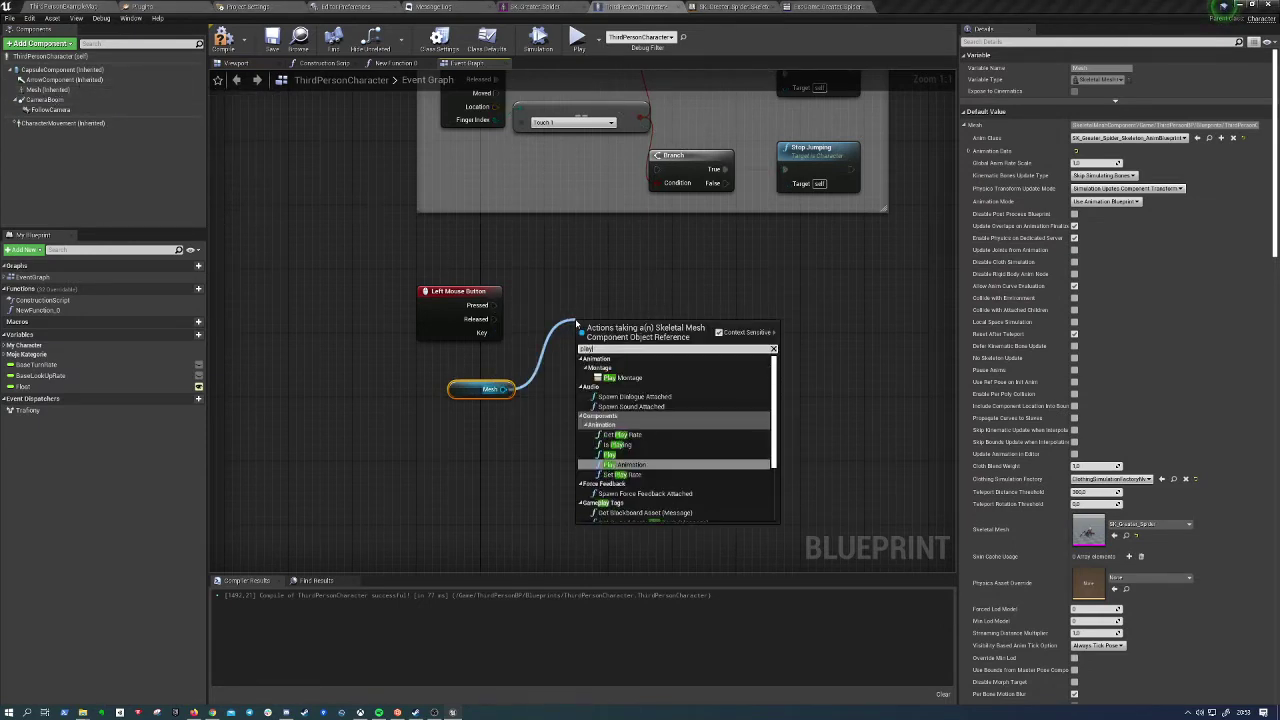
text( monta)
key(Return)
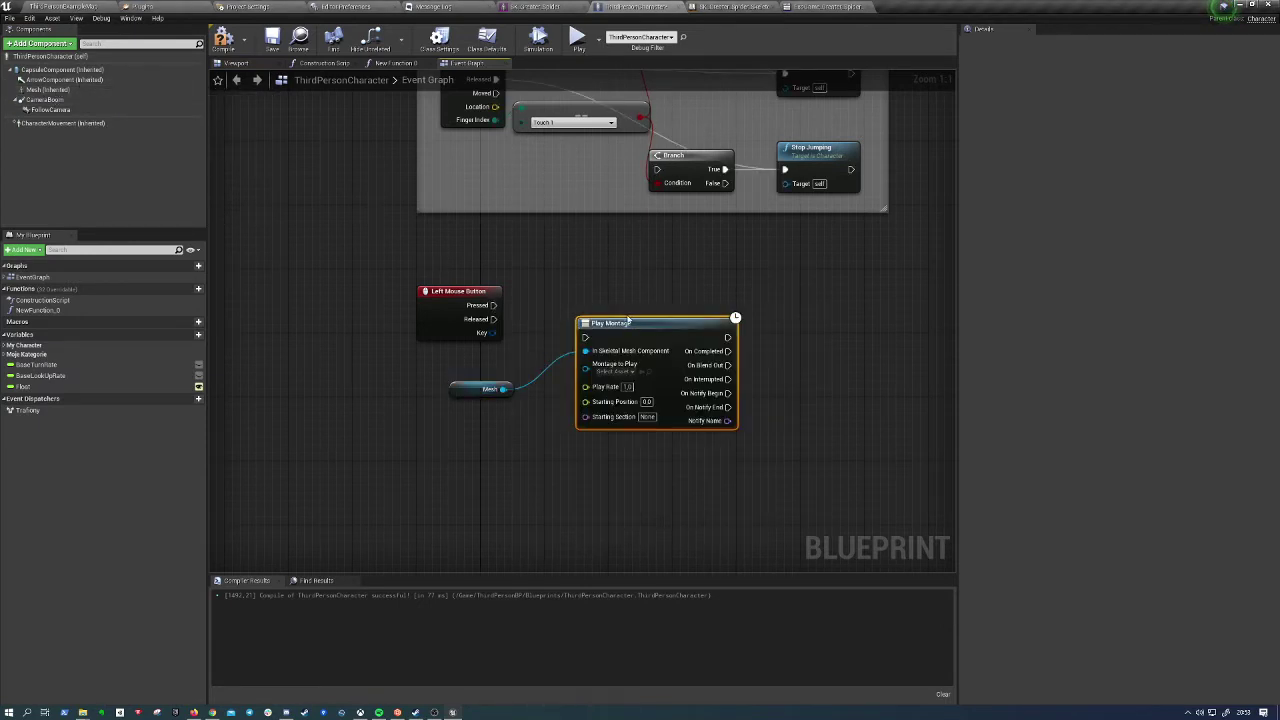
drag(587, 338, 490, 313)
drag(673, 331, 665, 299)
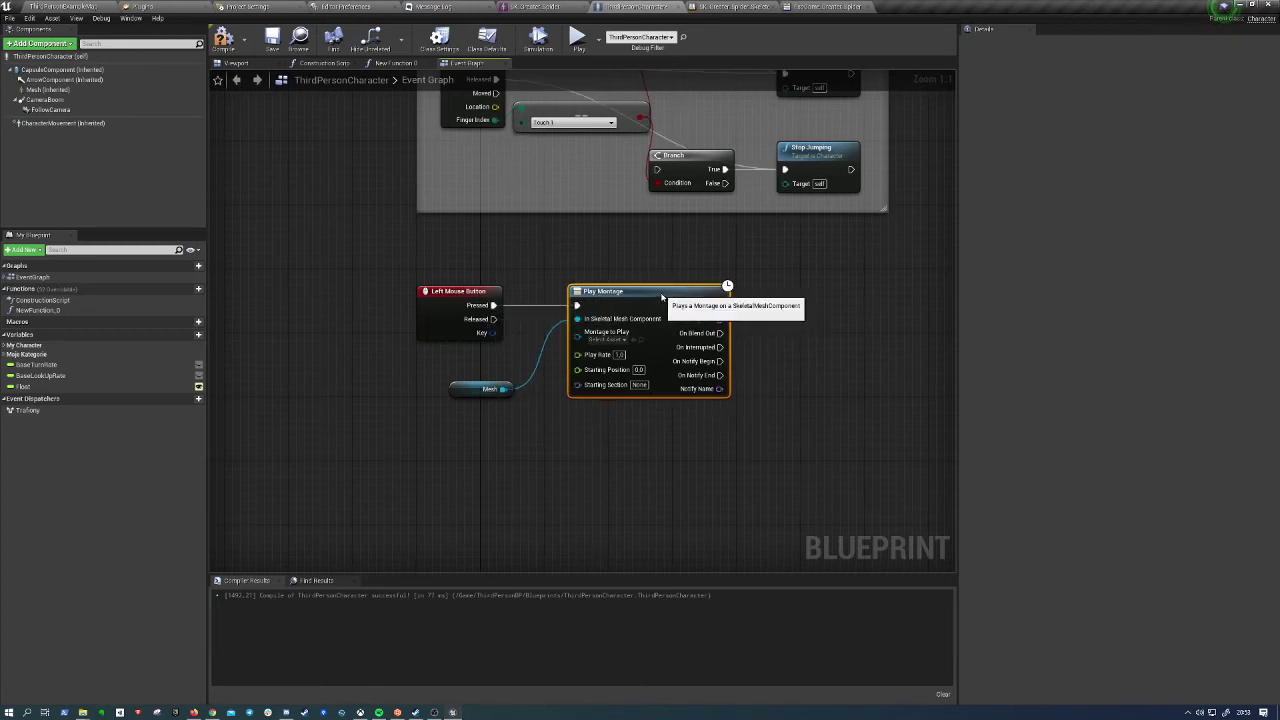
click(605, 340)
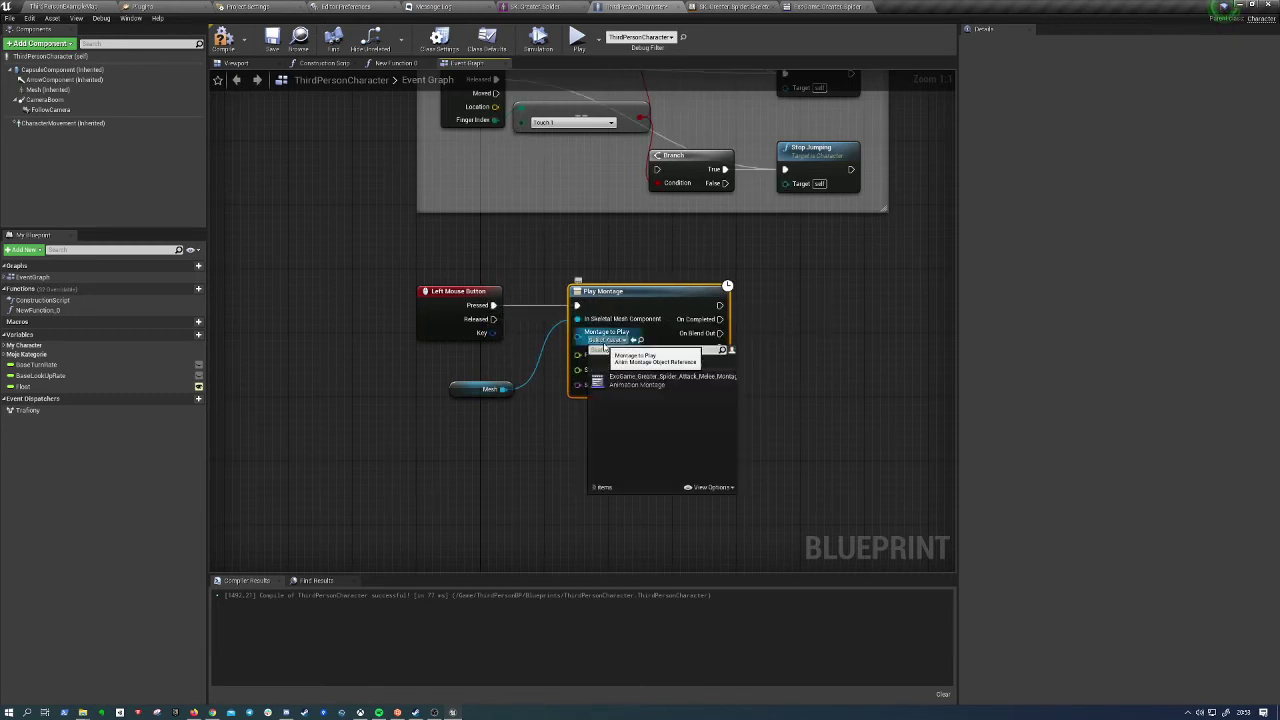
click(667, 386)
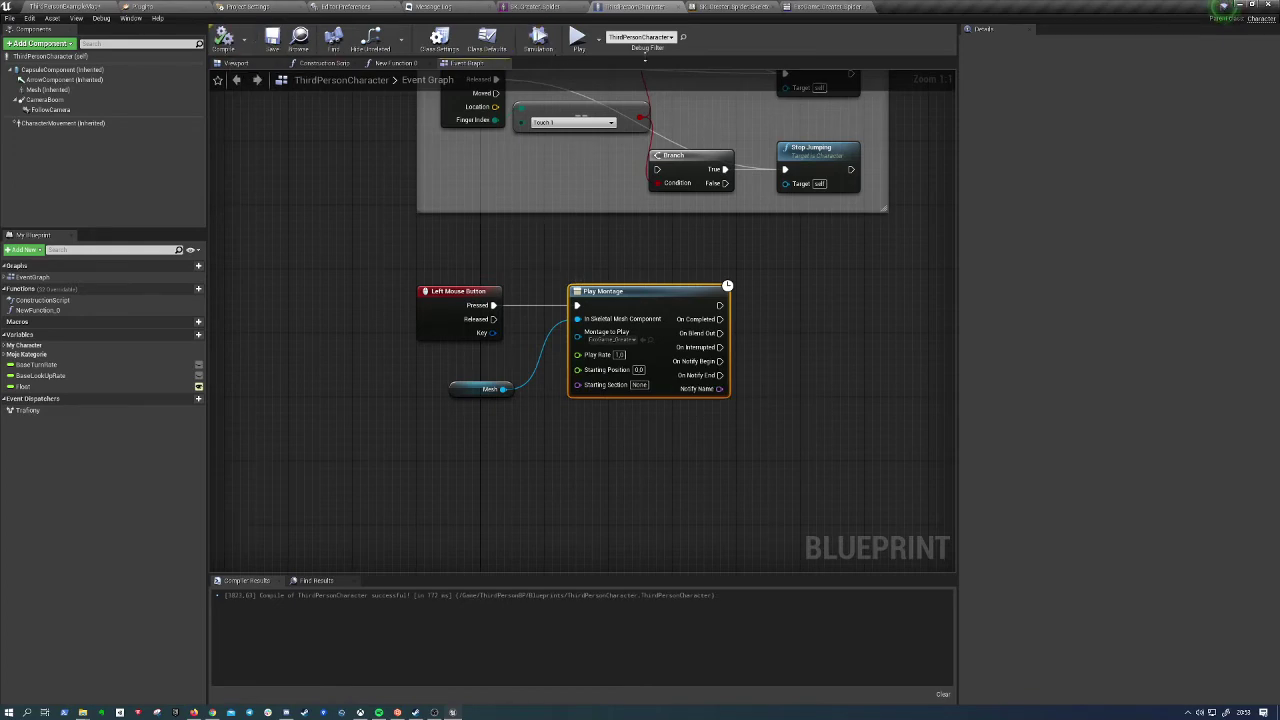
click(578, 40)
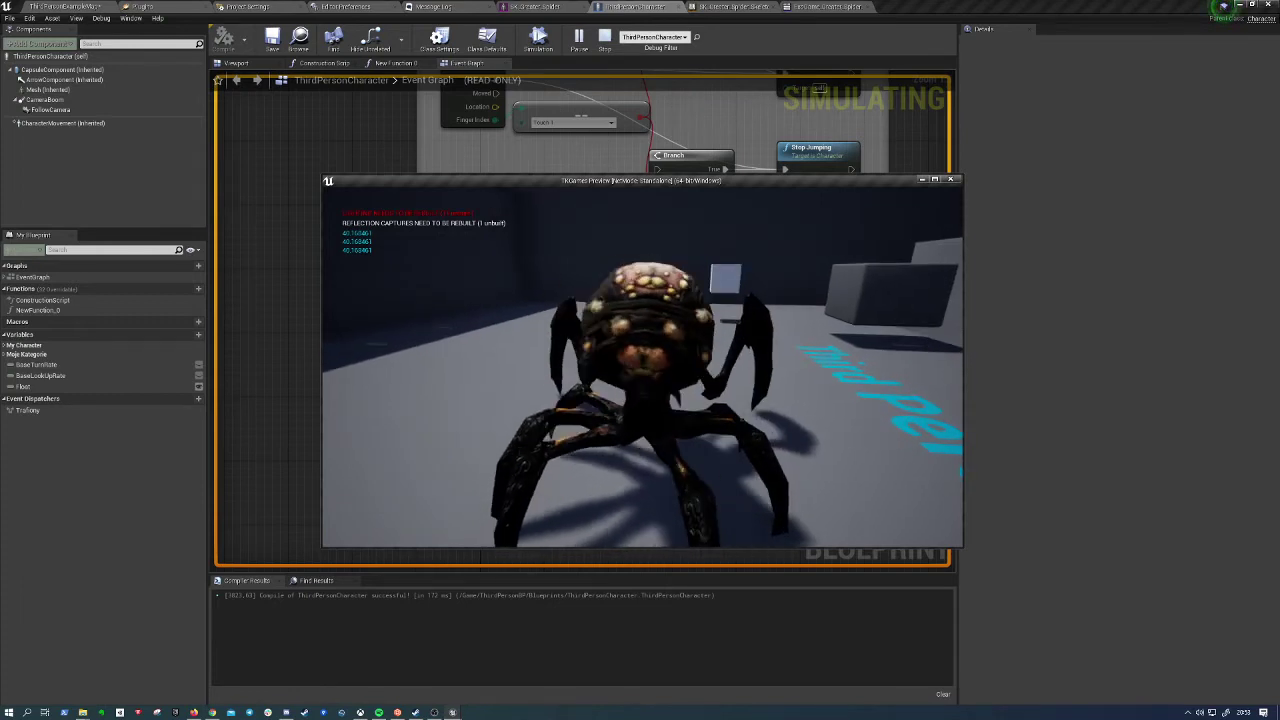
Stop the test, move the Mesh node beneath Play Montage, compile, and return to the montage
key(Escape)
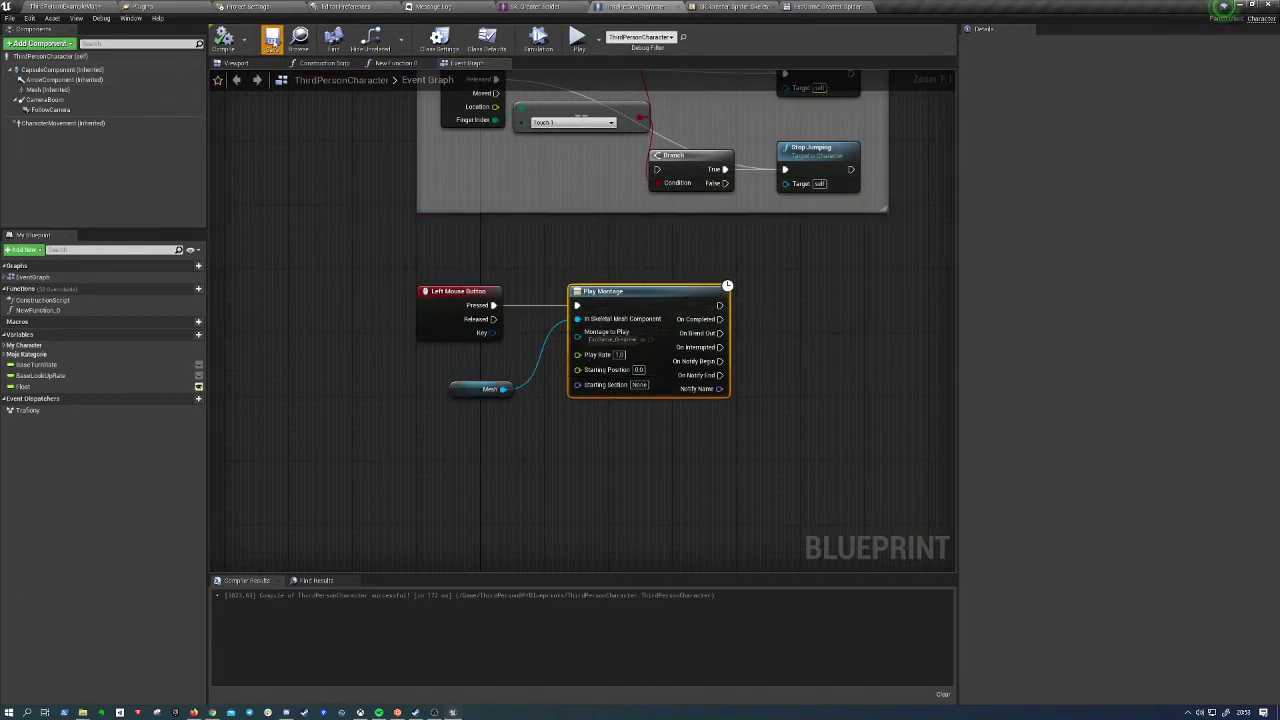
drag(488, 389, 608, 405)
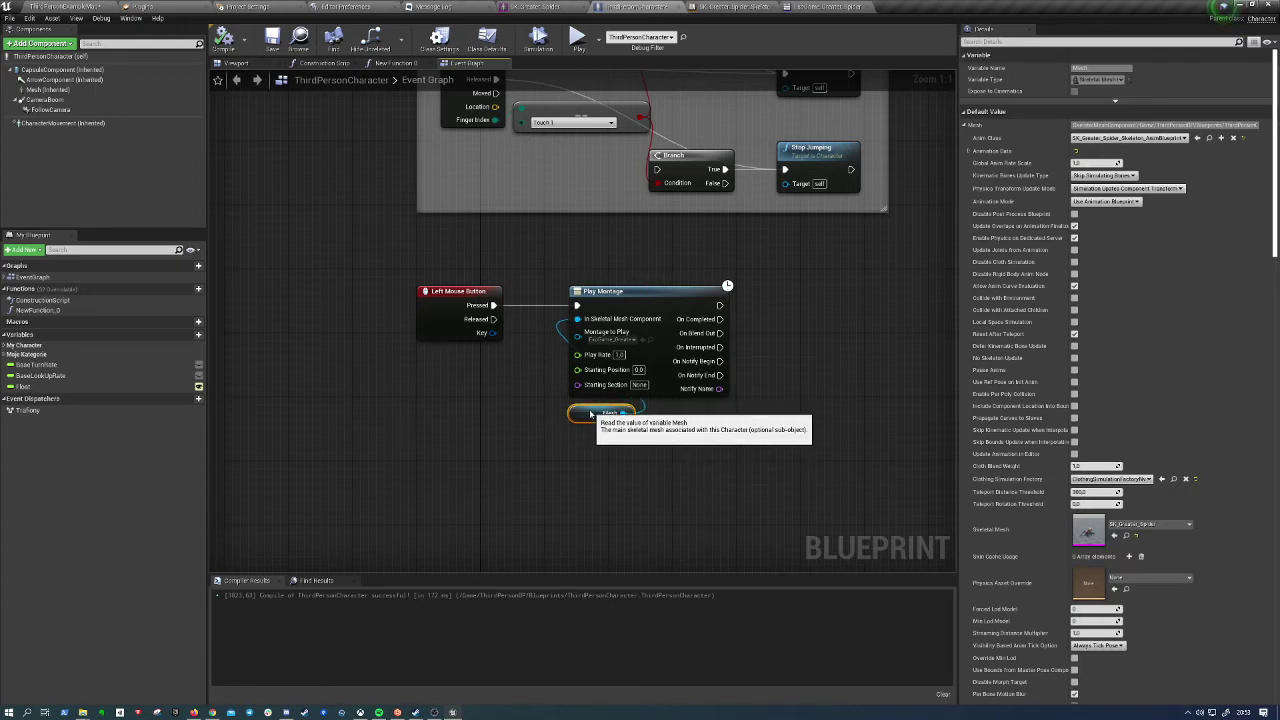
click(477, 451)
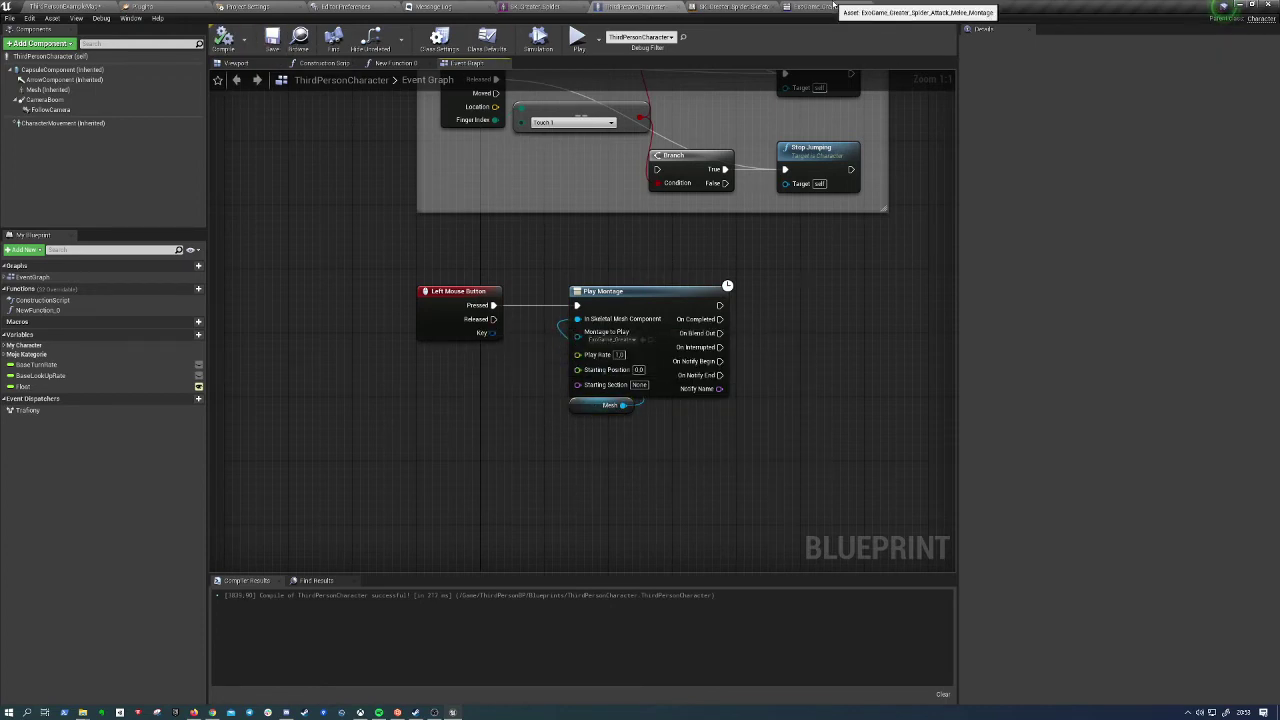
click(833, 6)
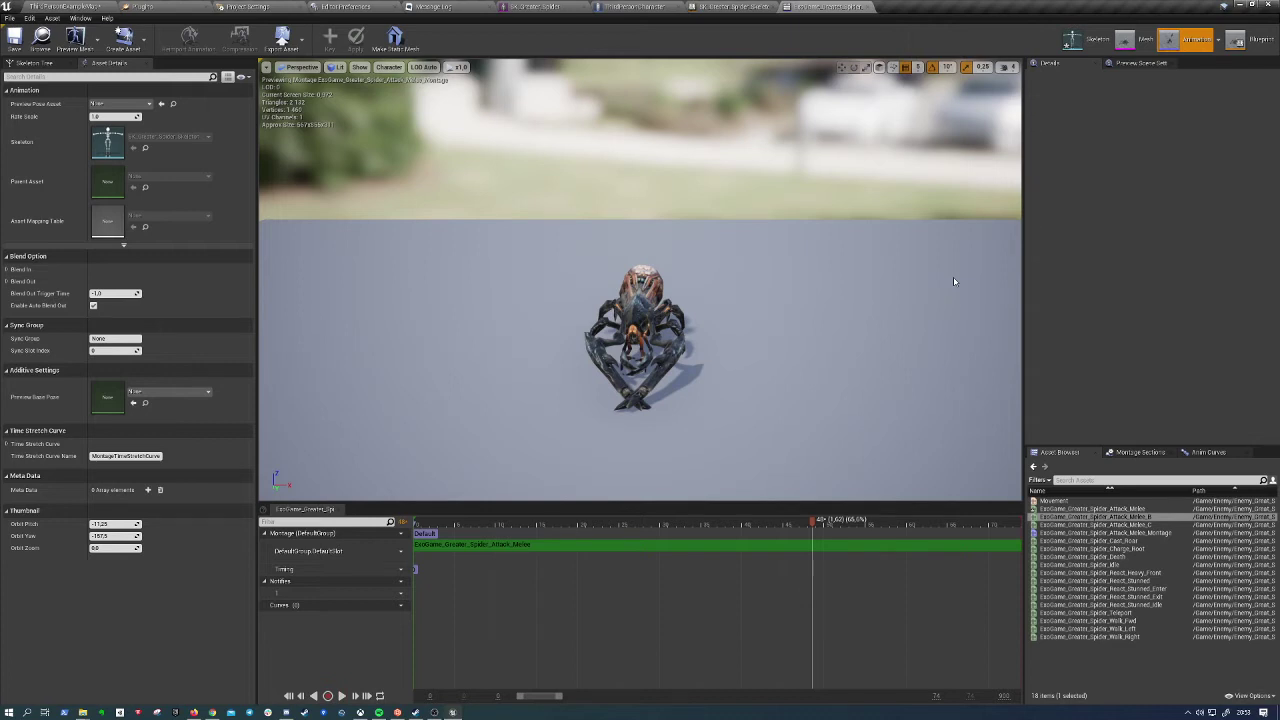
Add a second slot track to the montage and open the Slot Manager
click(1168, 453)
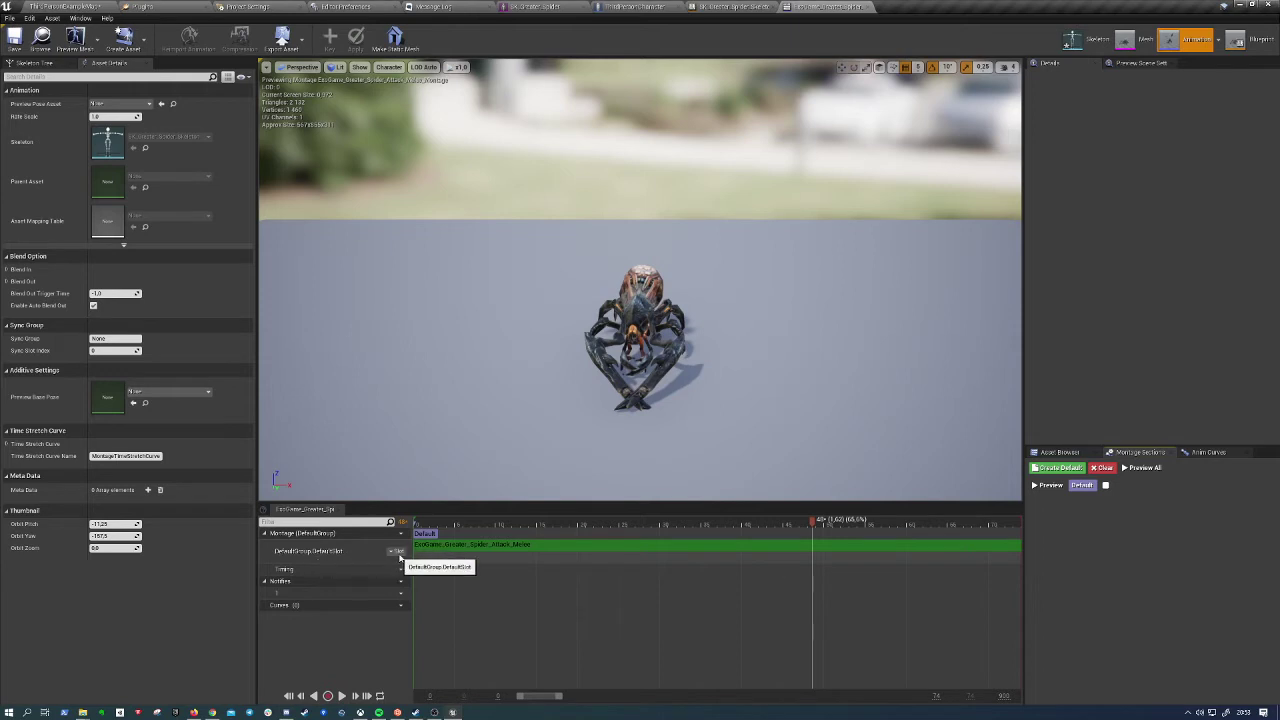
click(399, 550)
mouse_move(420, 570)
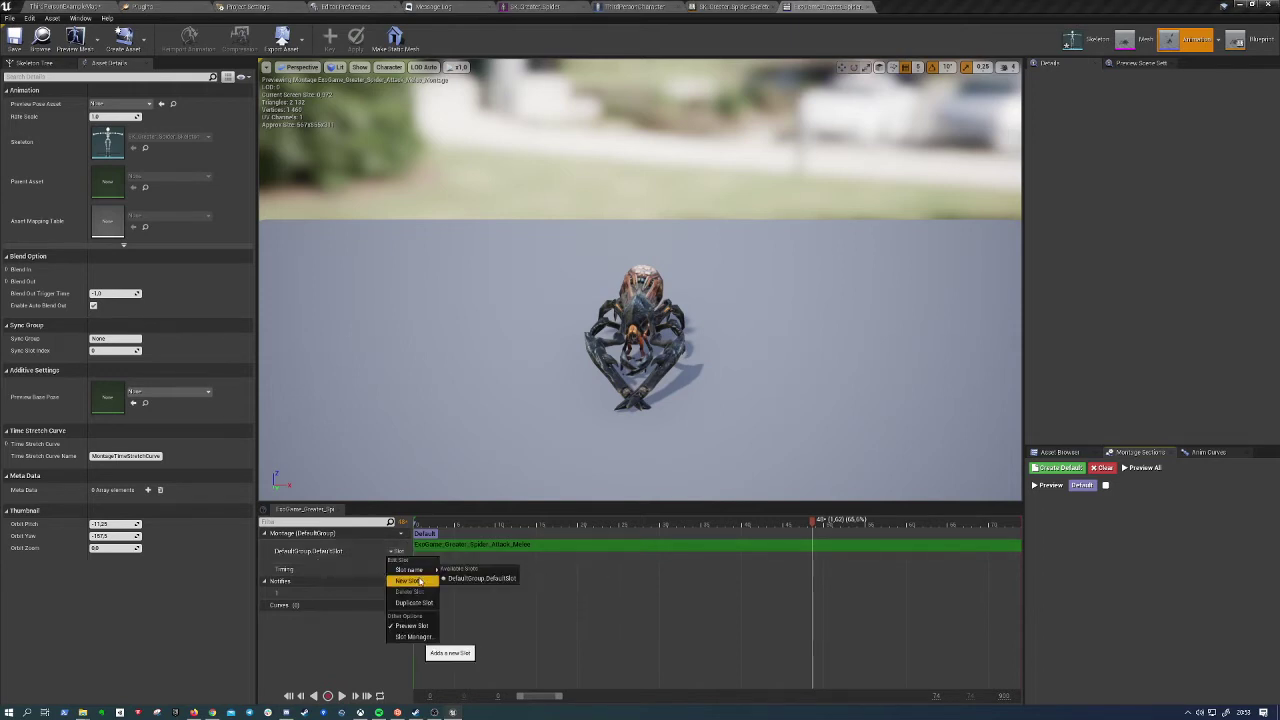
click(410, 580)
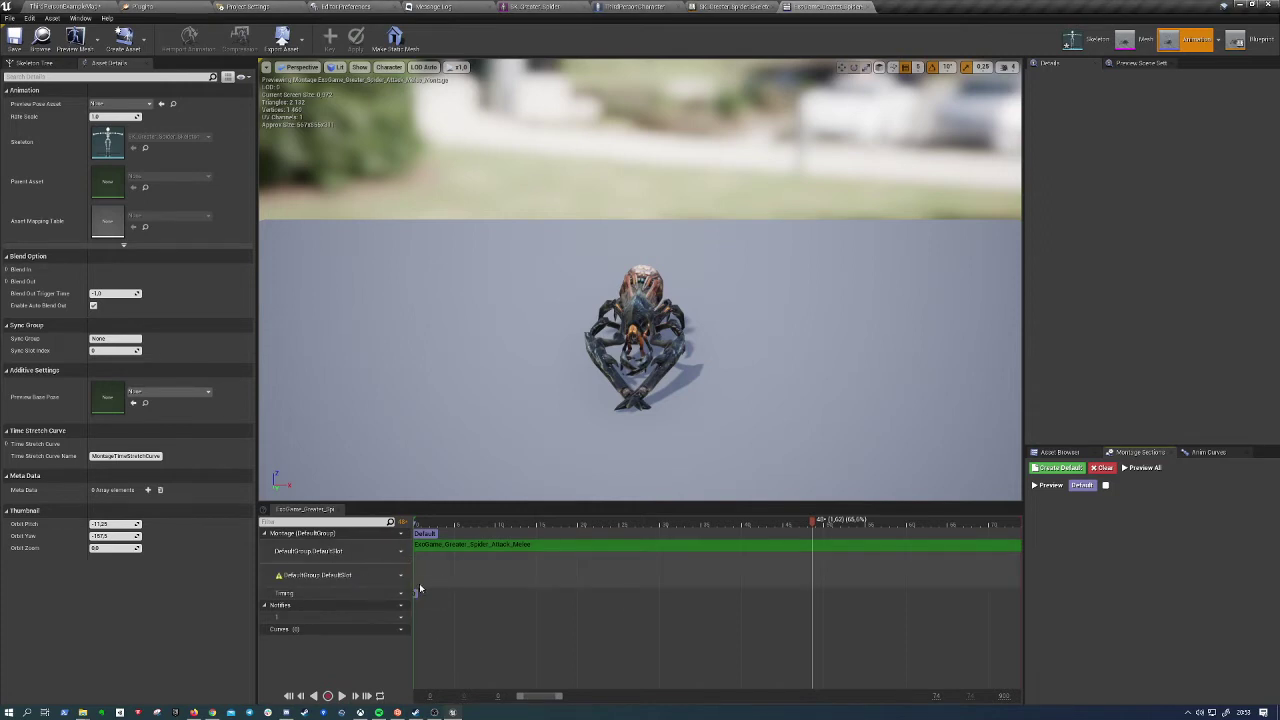
click(398, 575)
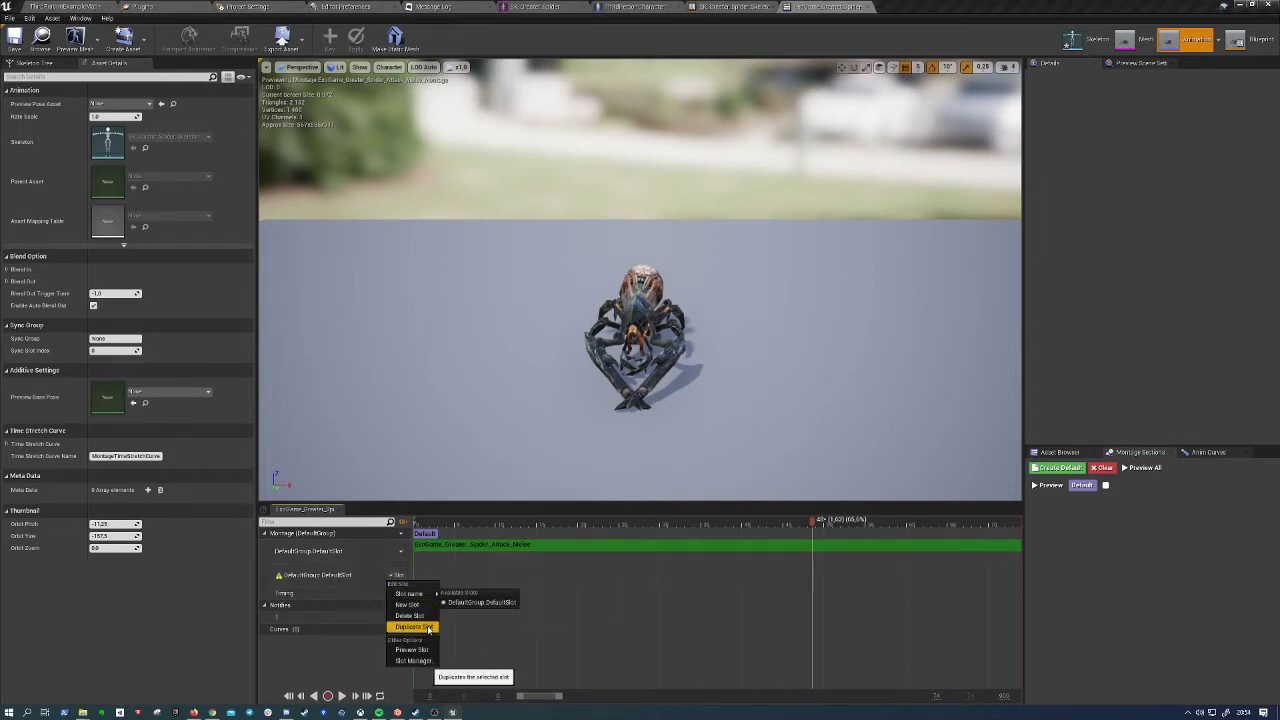
click(427, 616)
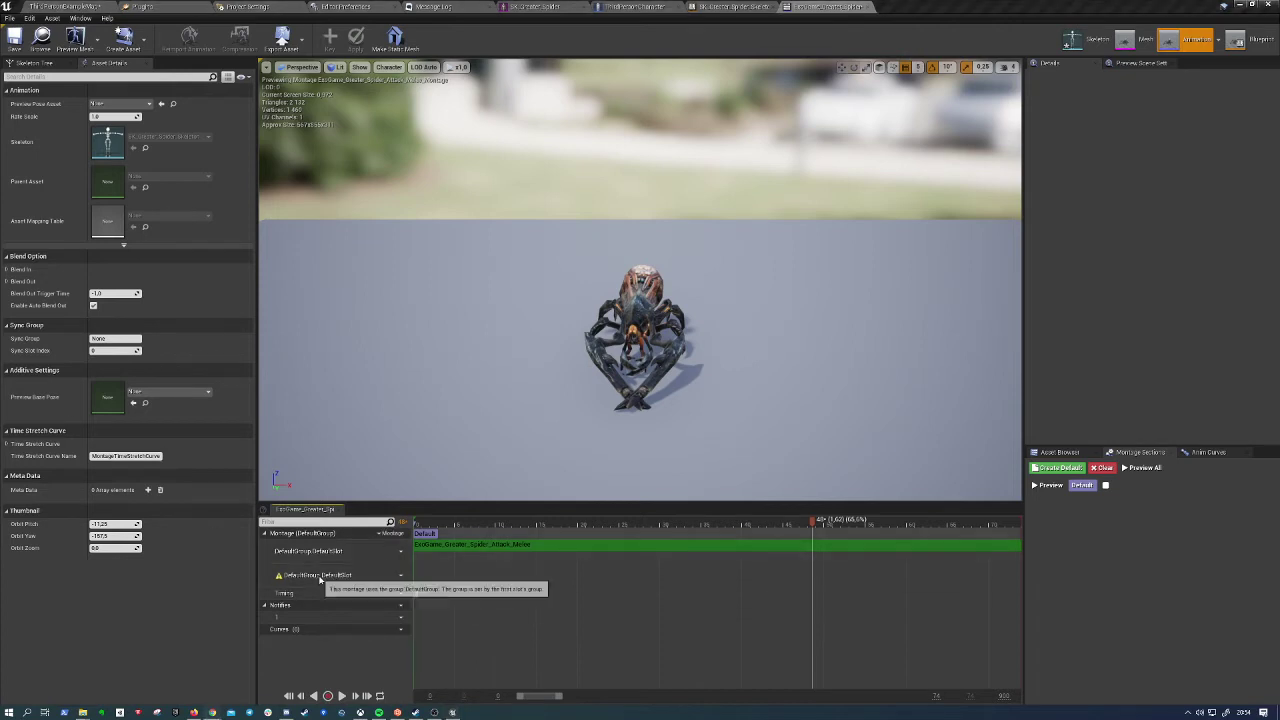
click(398, 575)
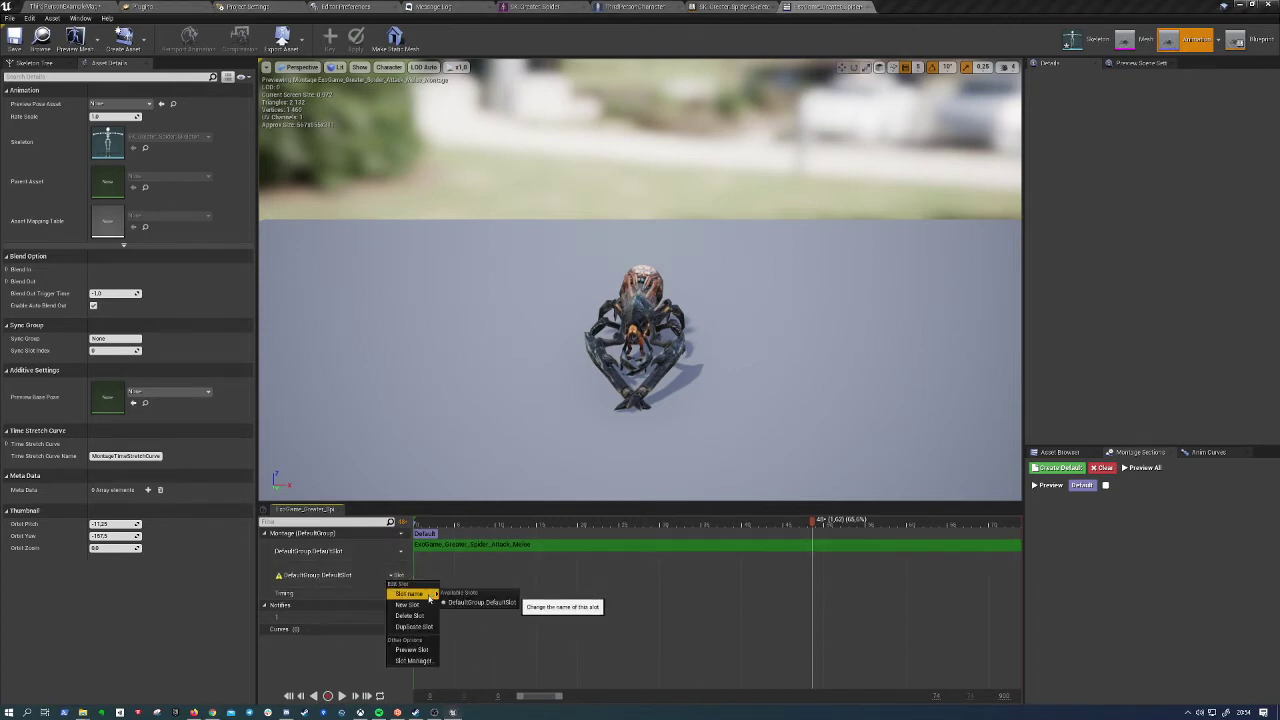
click(420, 661)
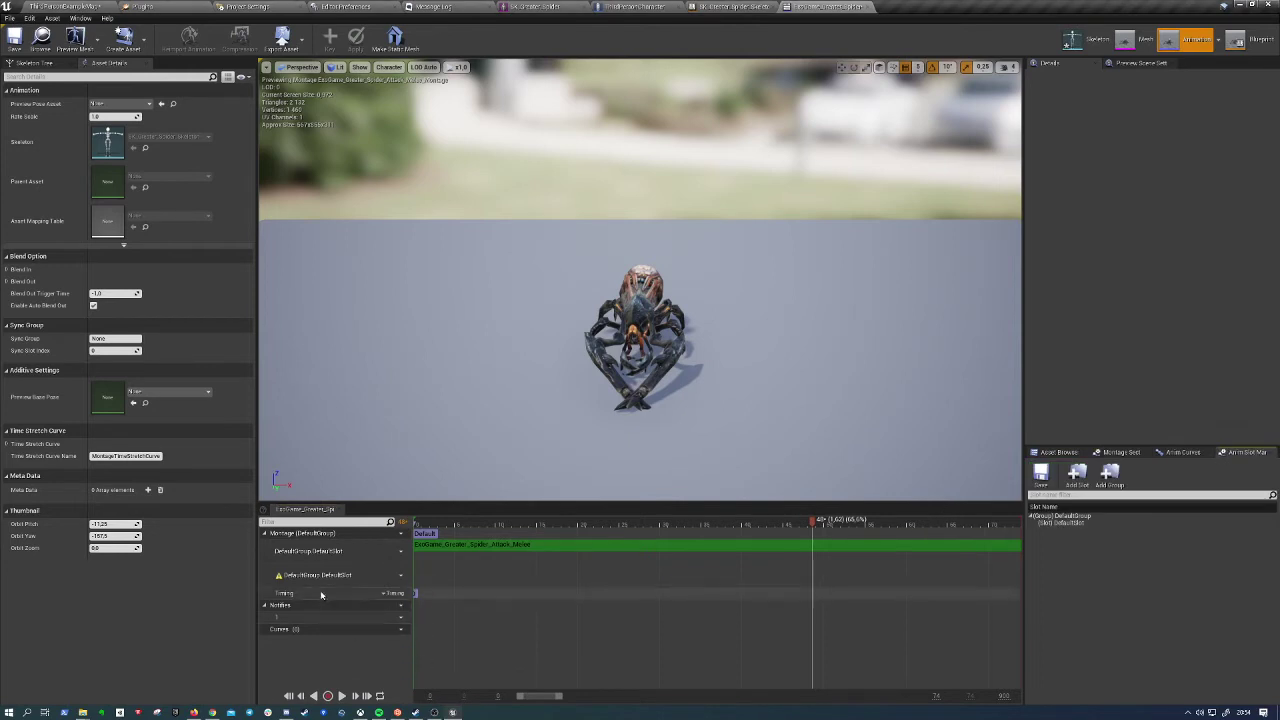
Delete the duplicate DefaultSlot track and select DefaultSlot in the slot list
click(400, 575)
click(410, 615)
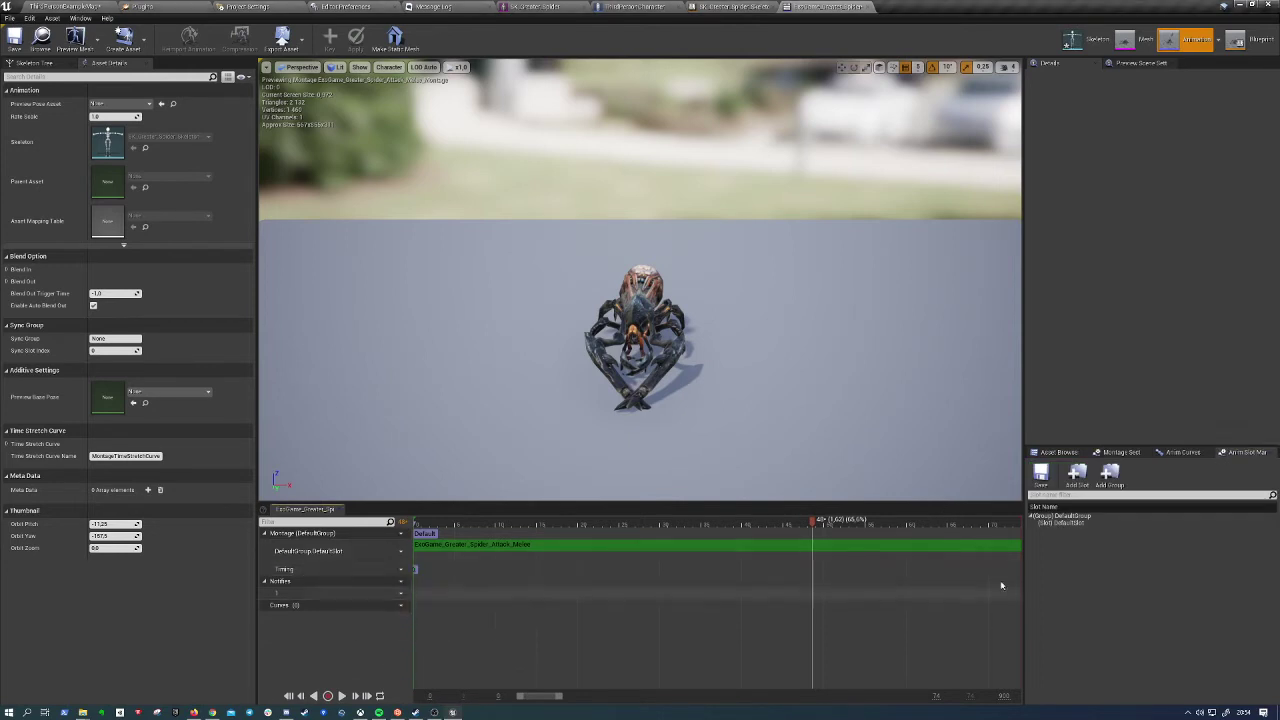
click(396, 552)
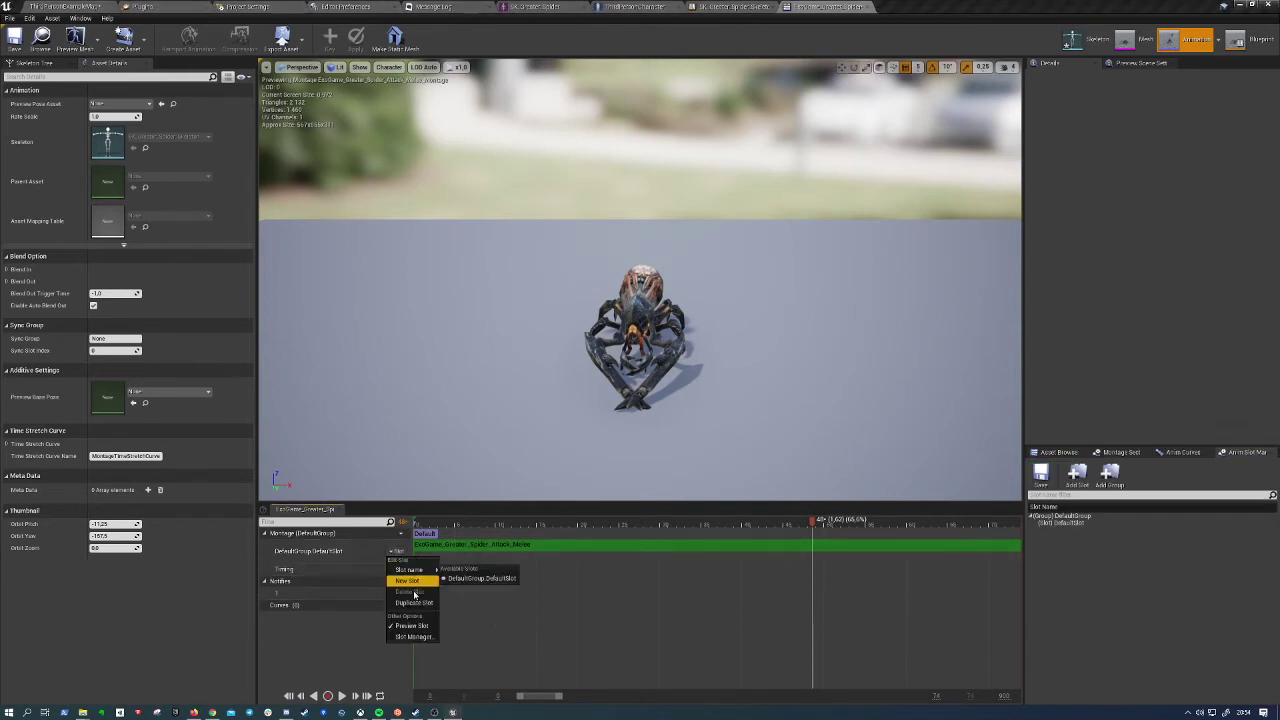
click(1115, 574)
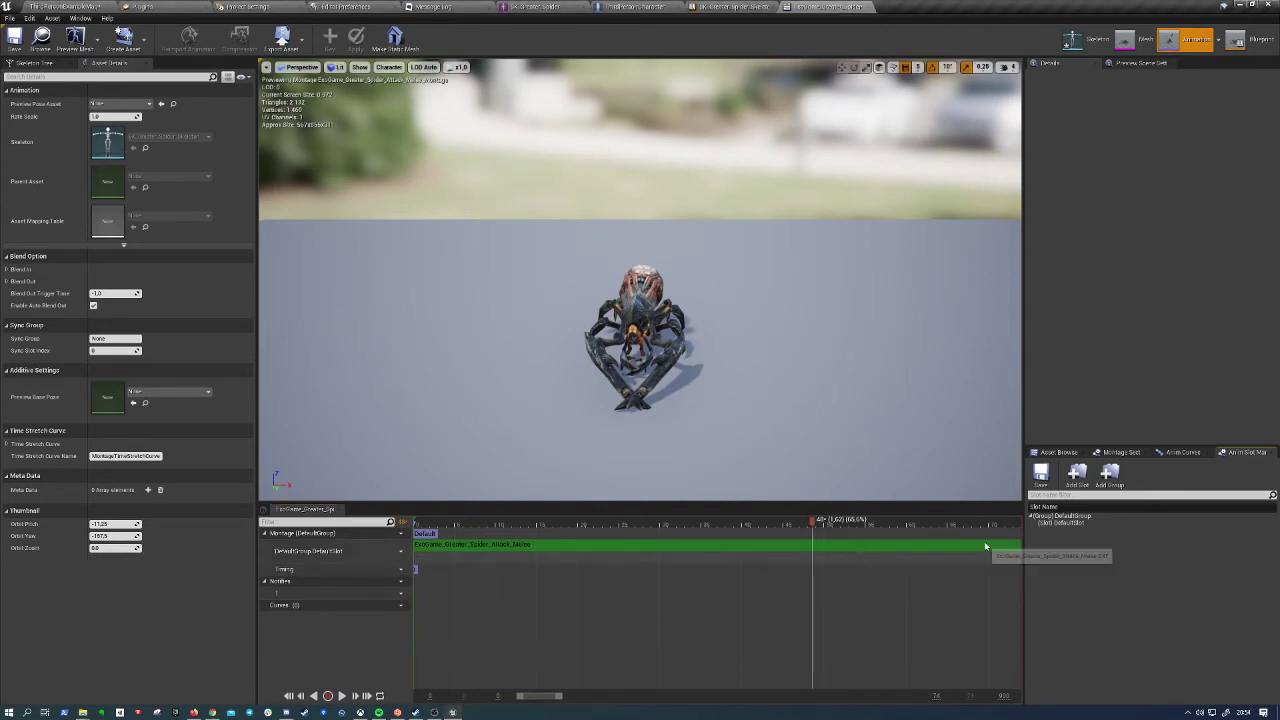
click(1070, 523)
Add Body, LowerBody and UpperBody slots to the DefaultGroup
click(1086, 485)
text(Body)
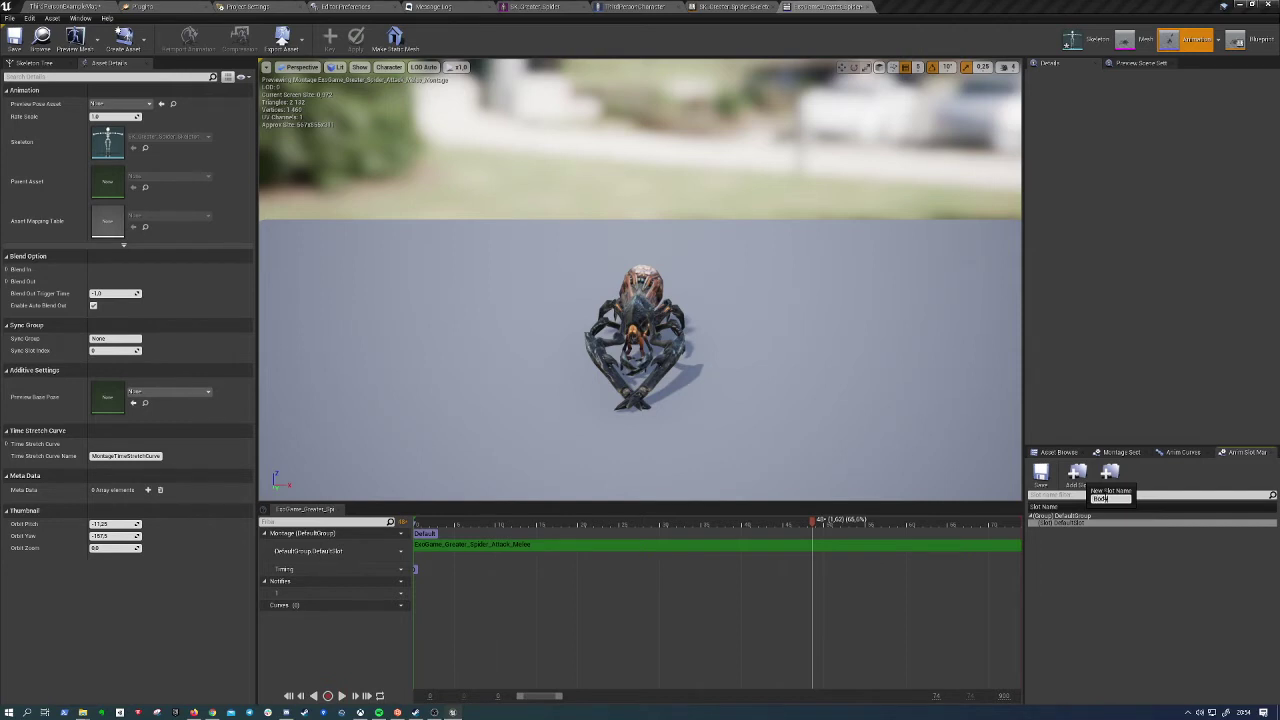
key(Return)
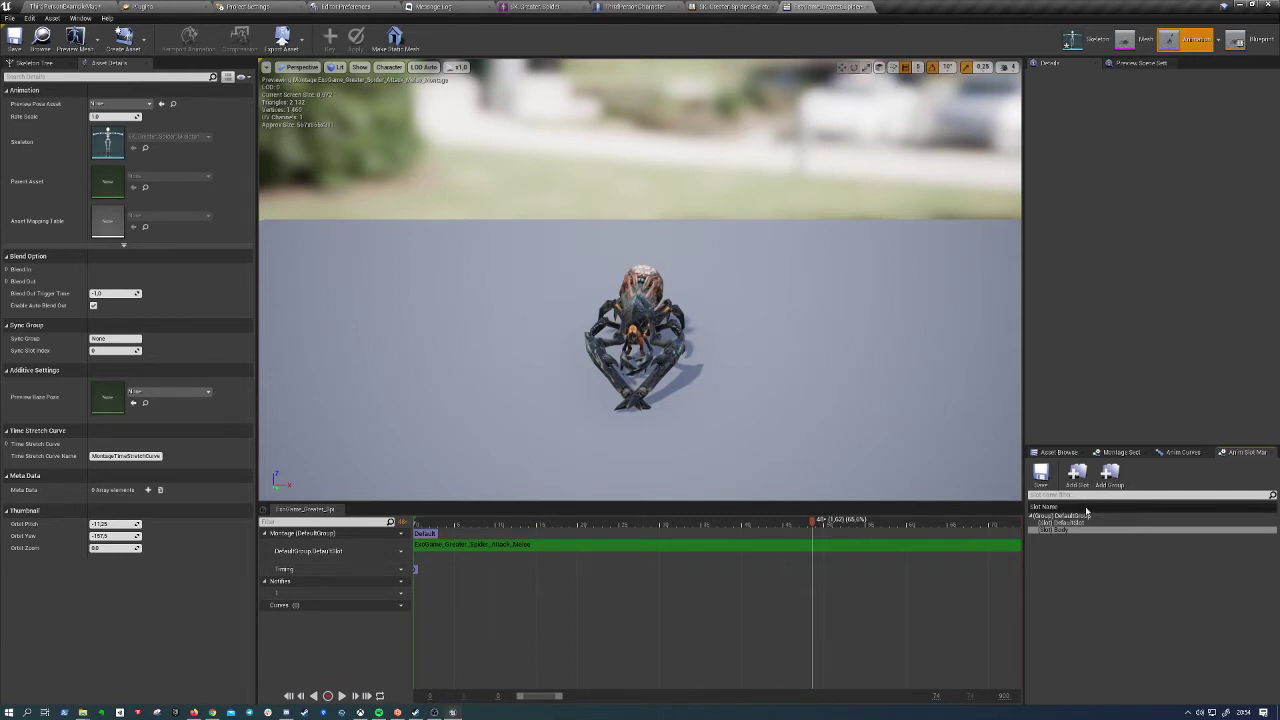
click(1076, 472)
text(LowerBody)
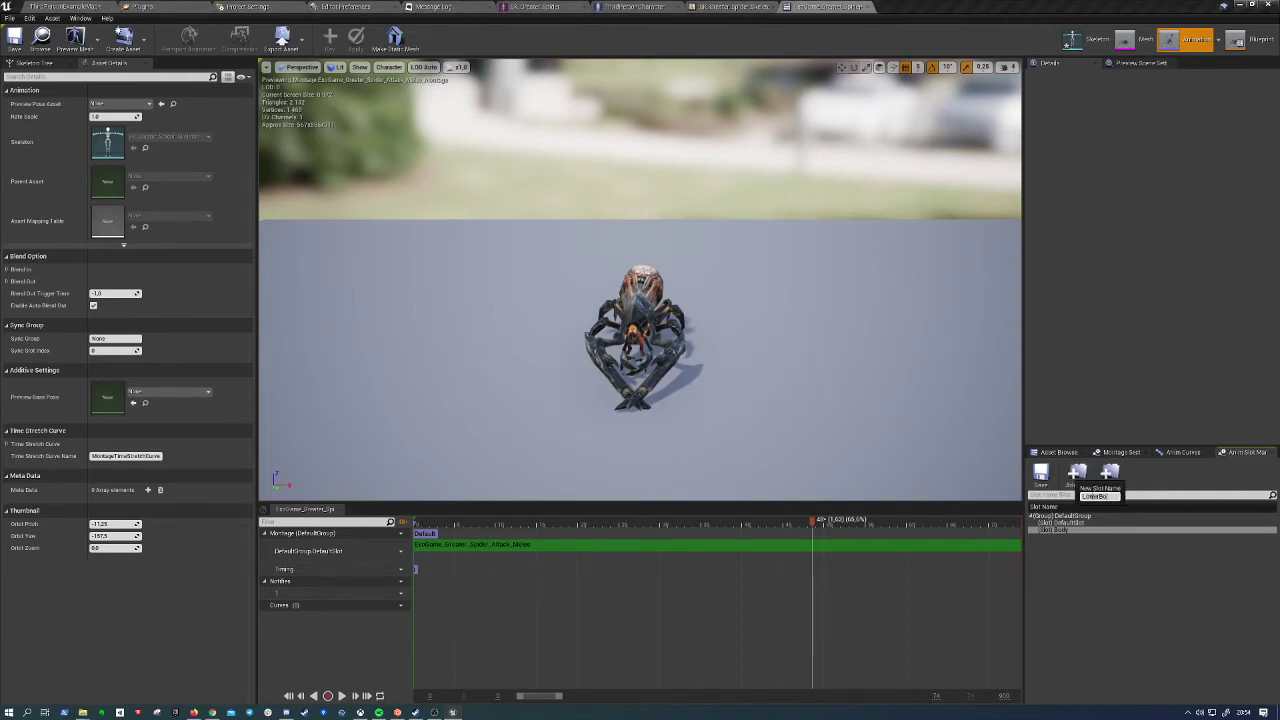
key(Return)
click(1070, 537)
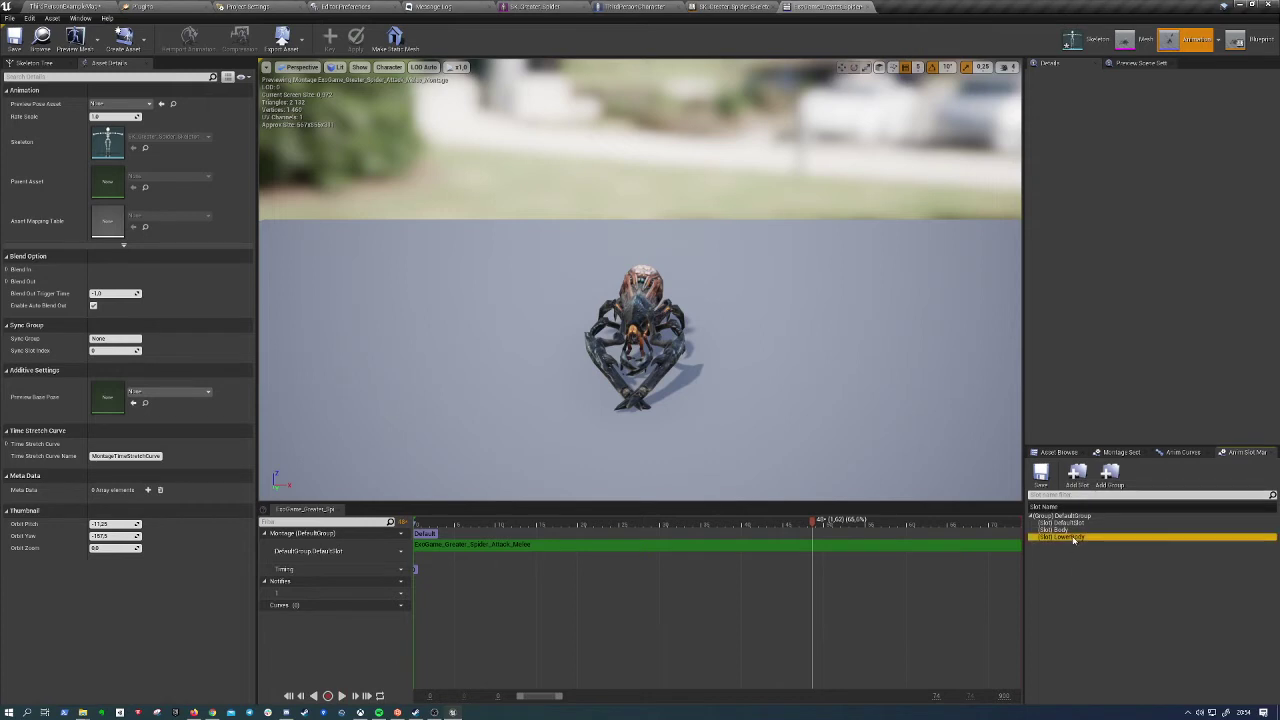
right_click(1071, 531)
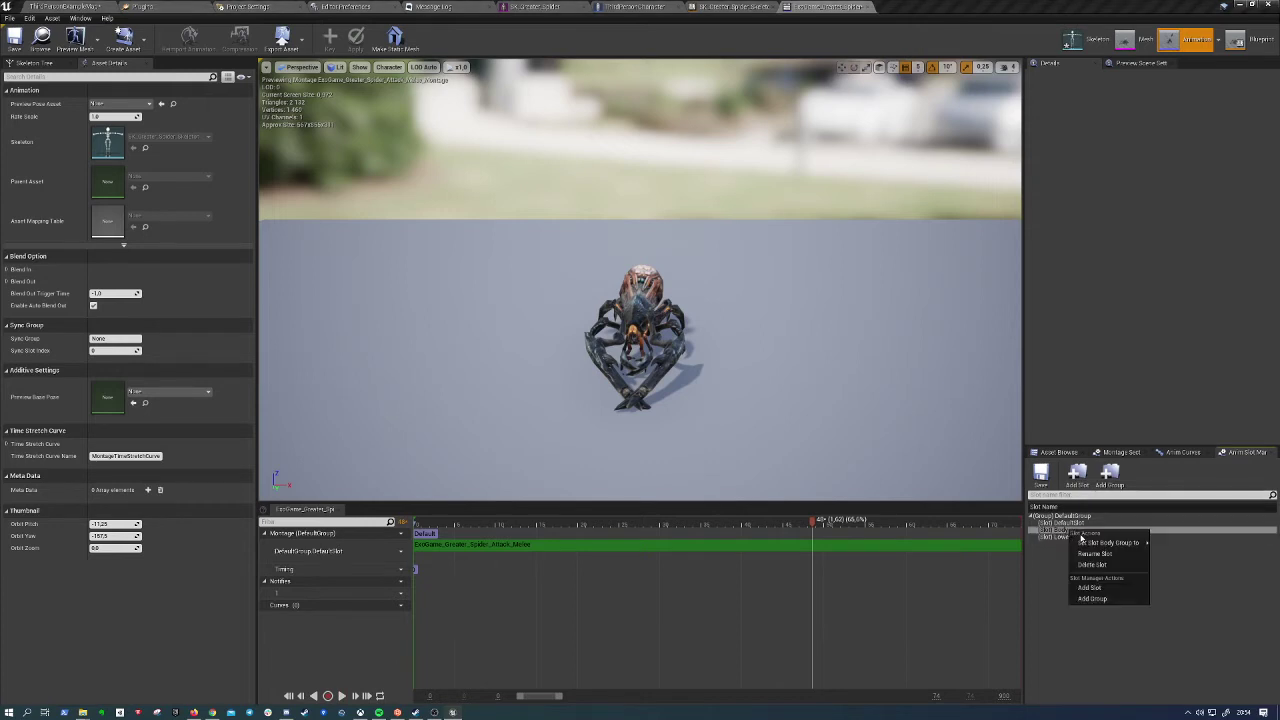
click(1117, 588)
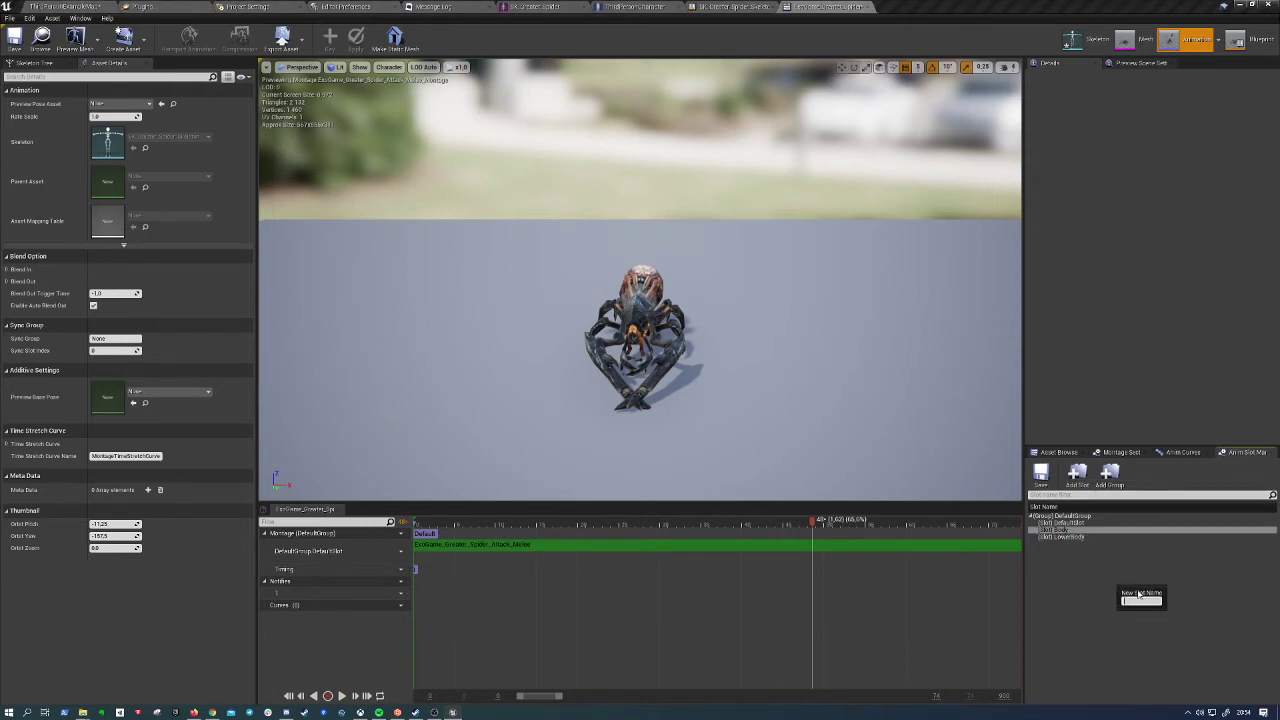
text(Body)
key(Return)
Cancel an accidental new group and check the new slots by selecting each one
click(1110, 476)
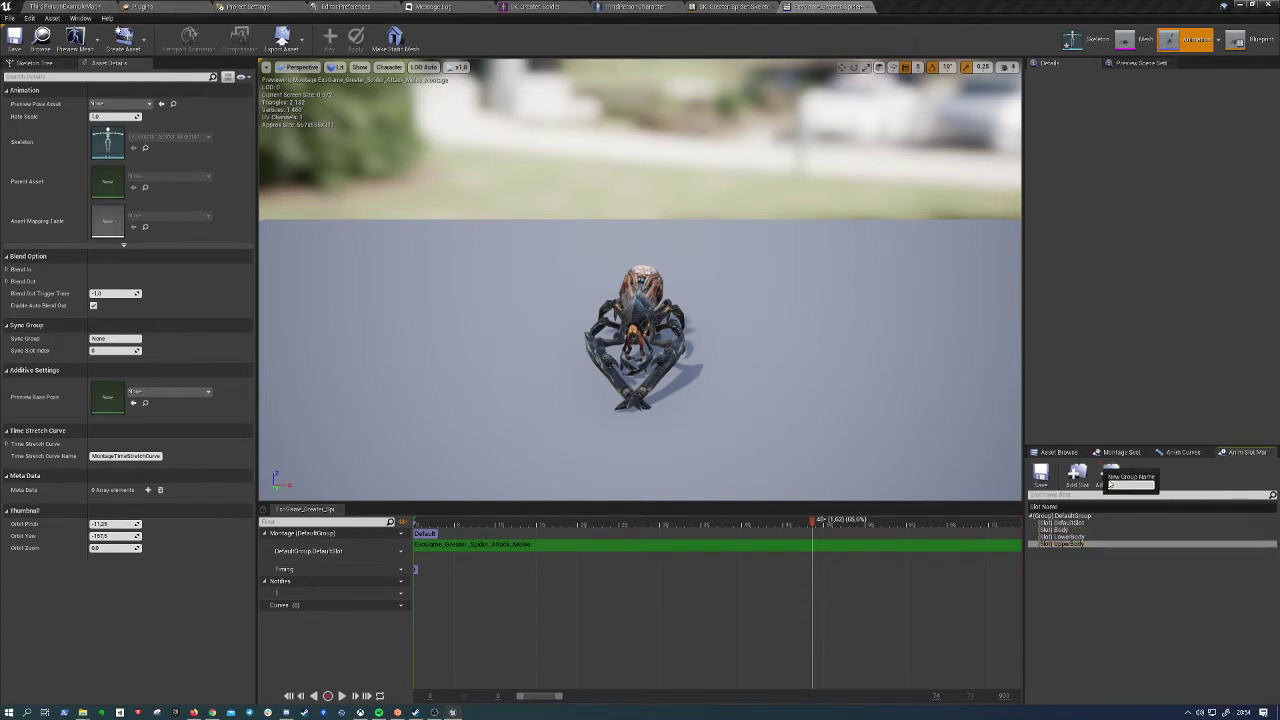
click(1122, 491)
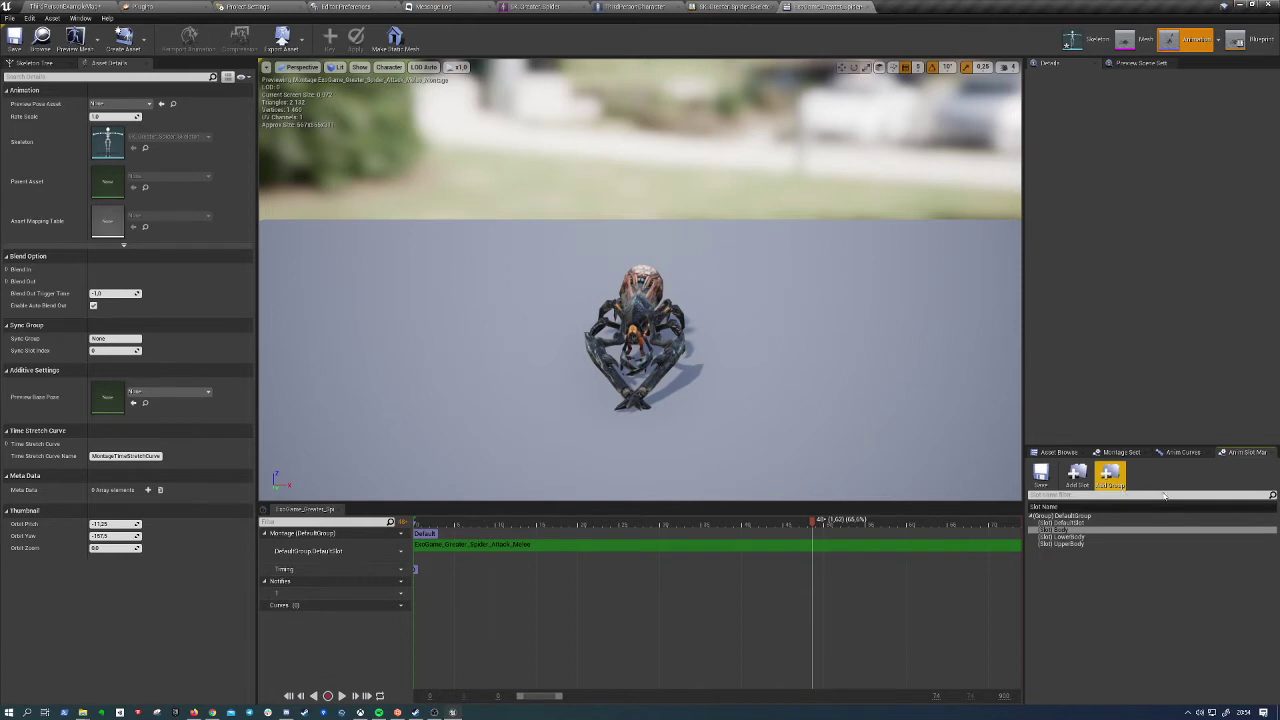
click(1080, 537)
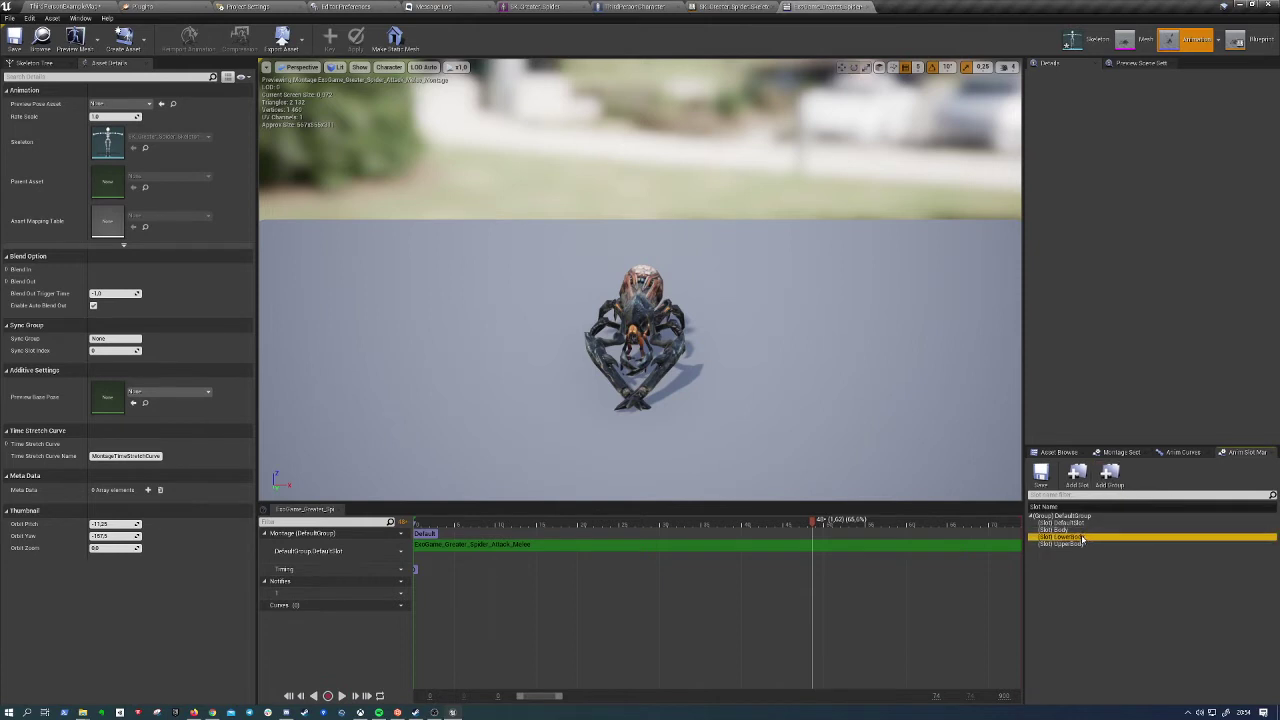
click(1076, 545)
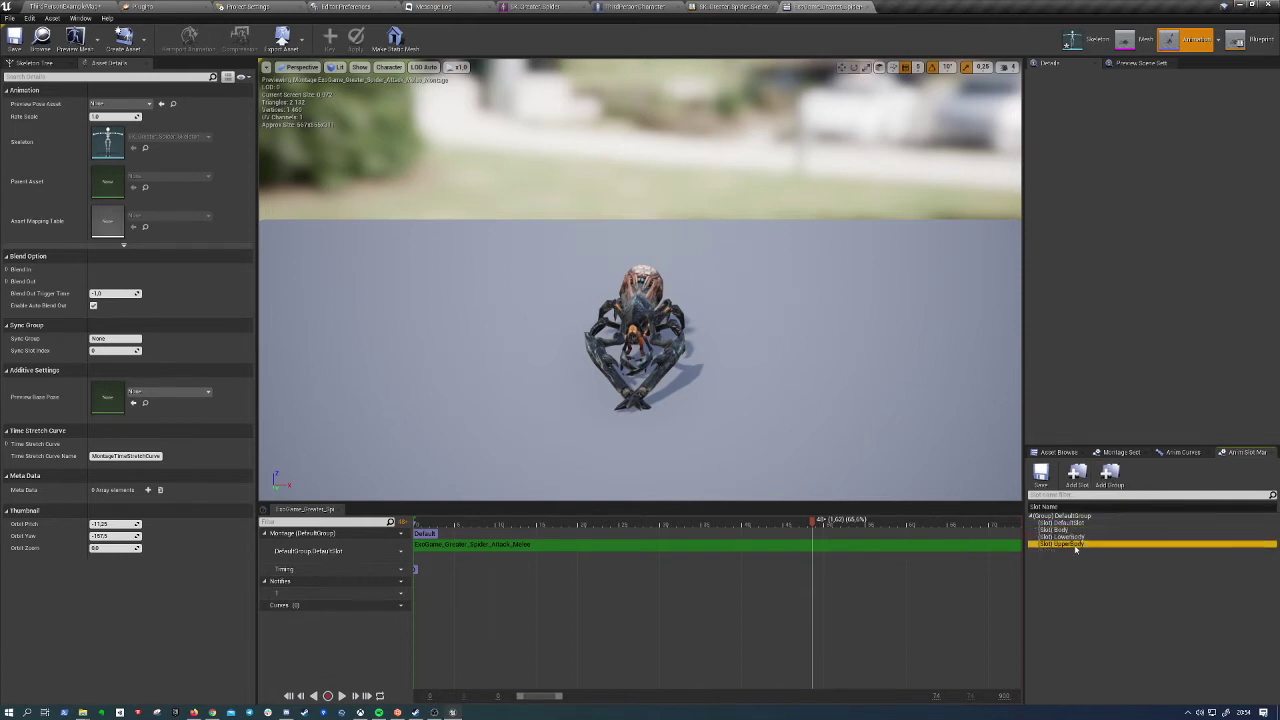
click(1074, 564)
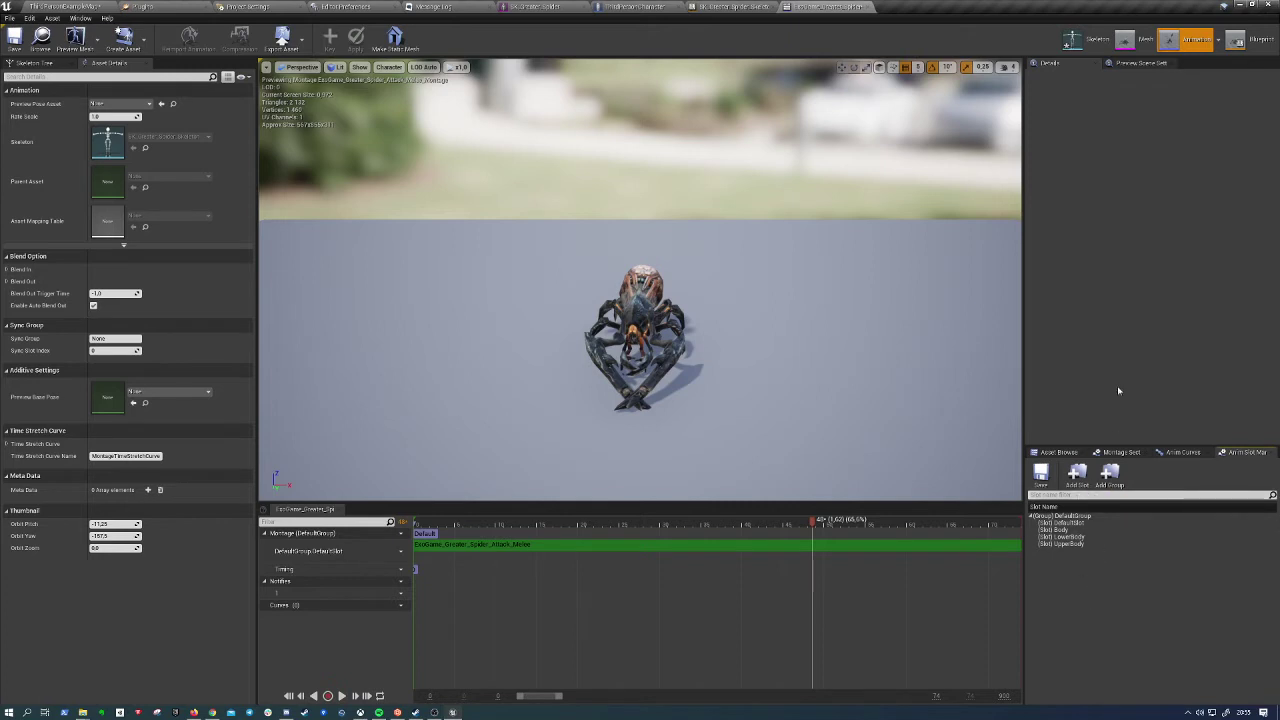
click(1075, 529)
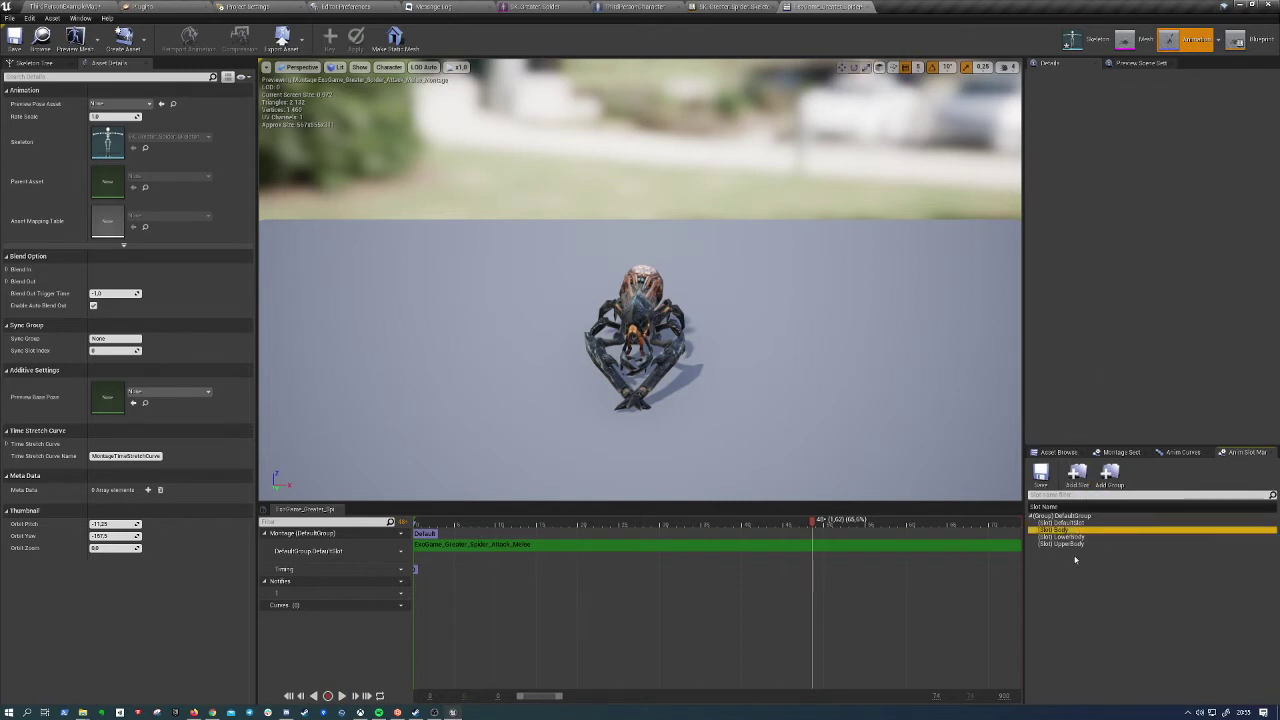
click(1065, 560)
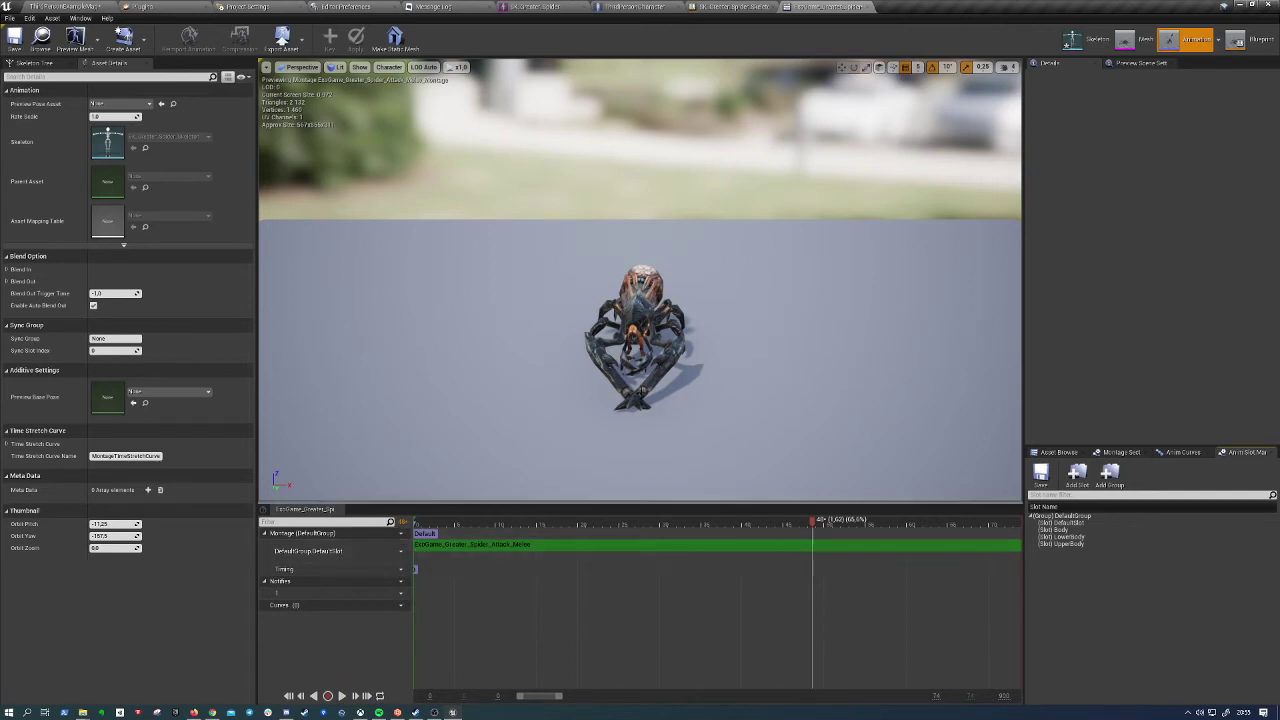
Assign the montage slot track to DefaultGroup.Body and save the montage
click(392, 551)
mouse_move(409, 569)
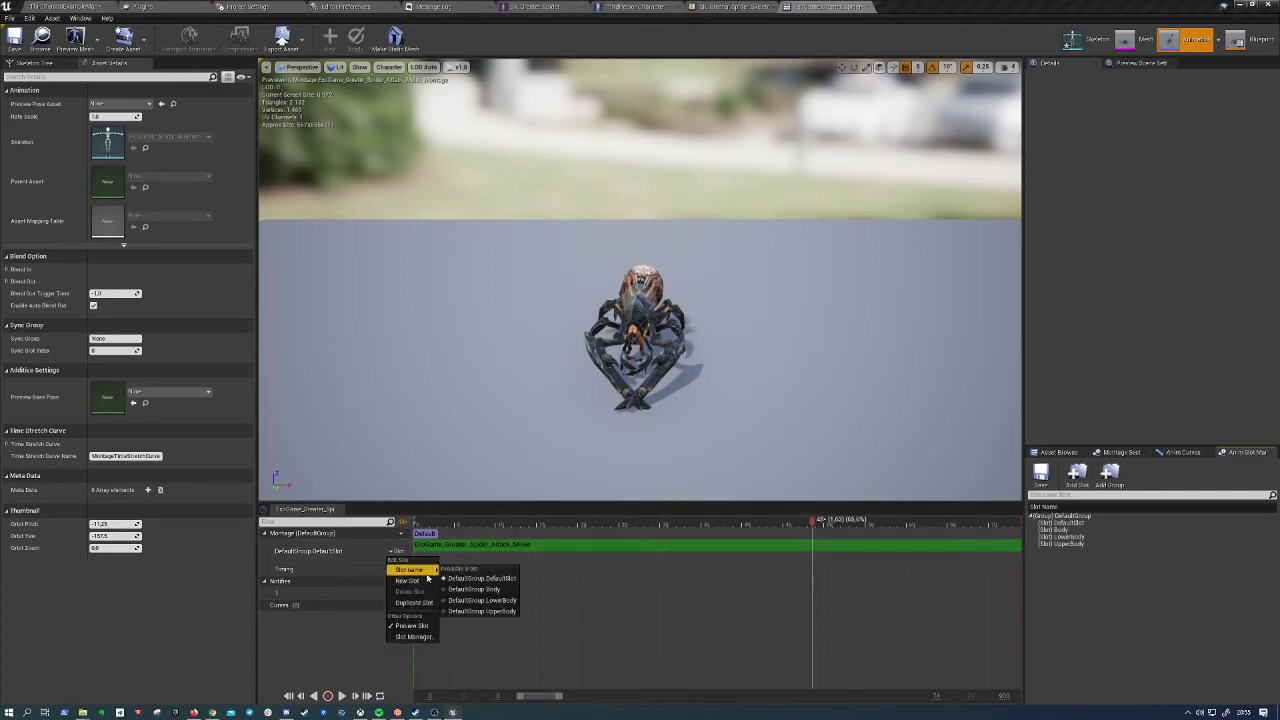
click(475, 589)
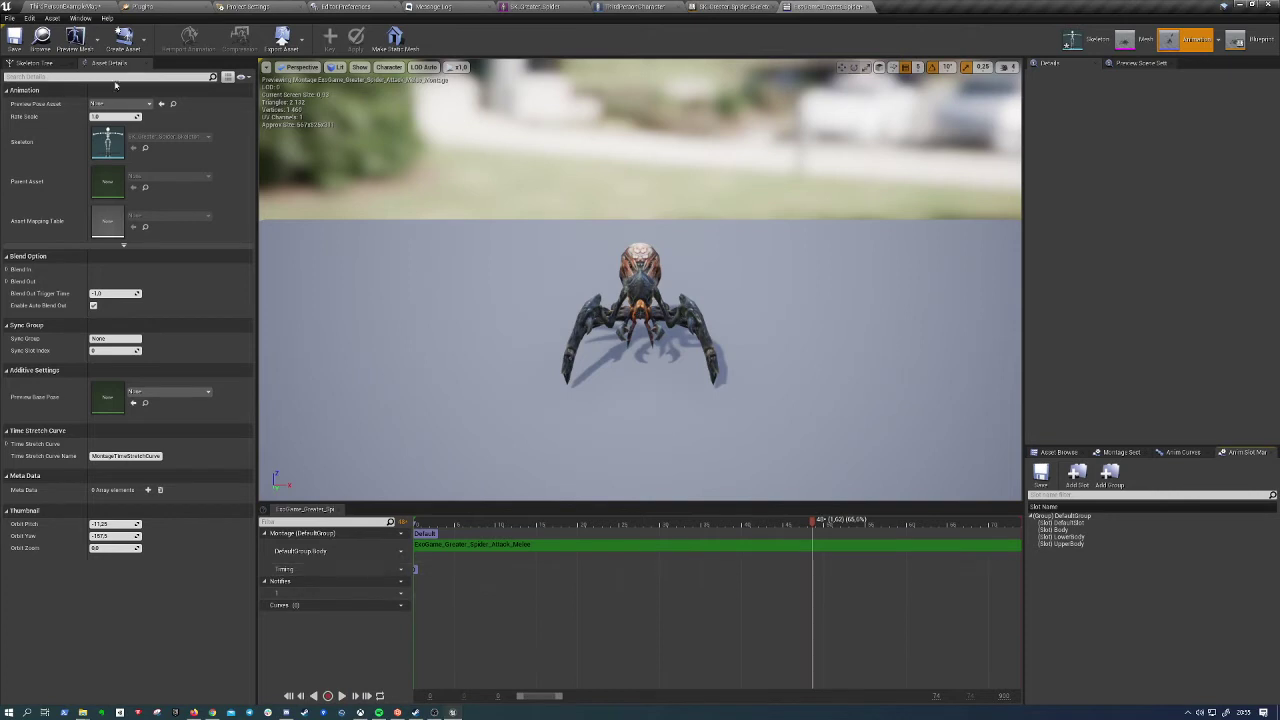
click(14, 38)
Look over the LowerBody and UpperBody slots, then clear the selection
click(1088, 537)
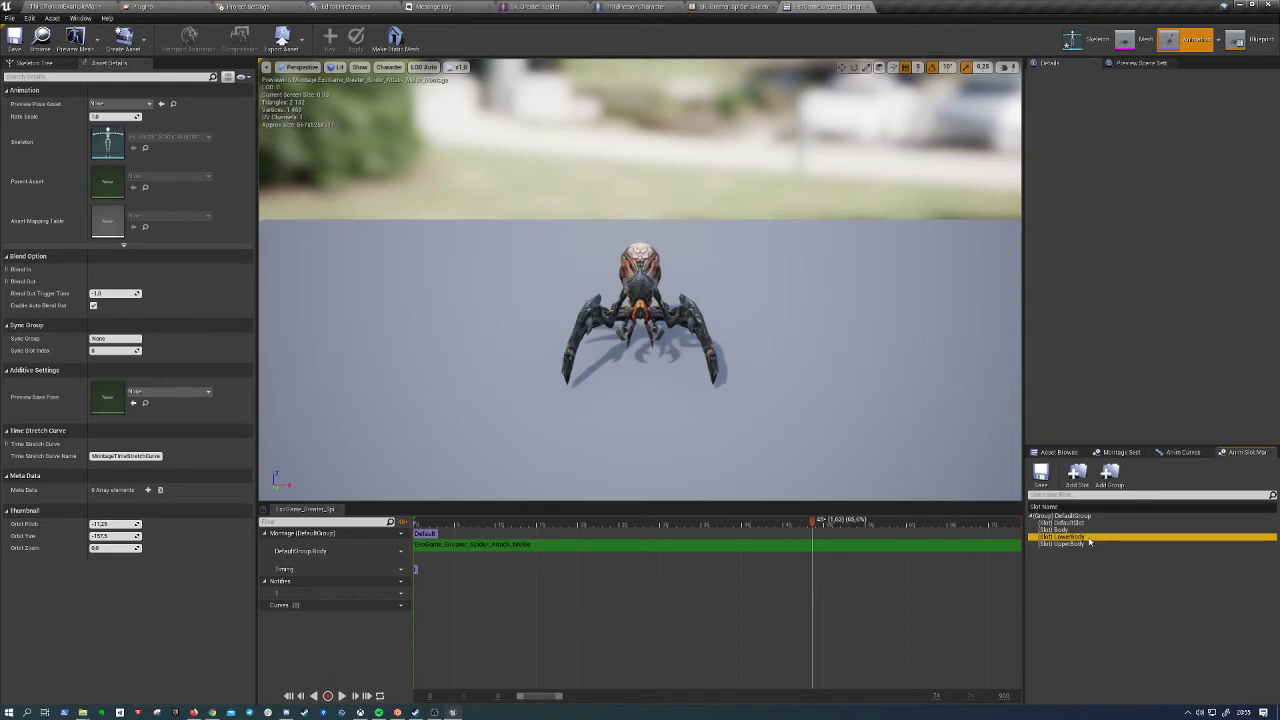
click(1060, 544)
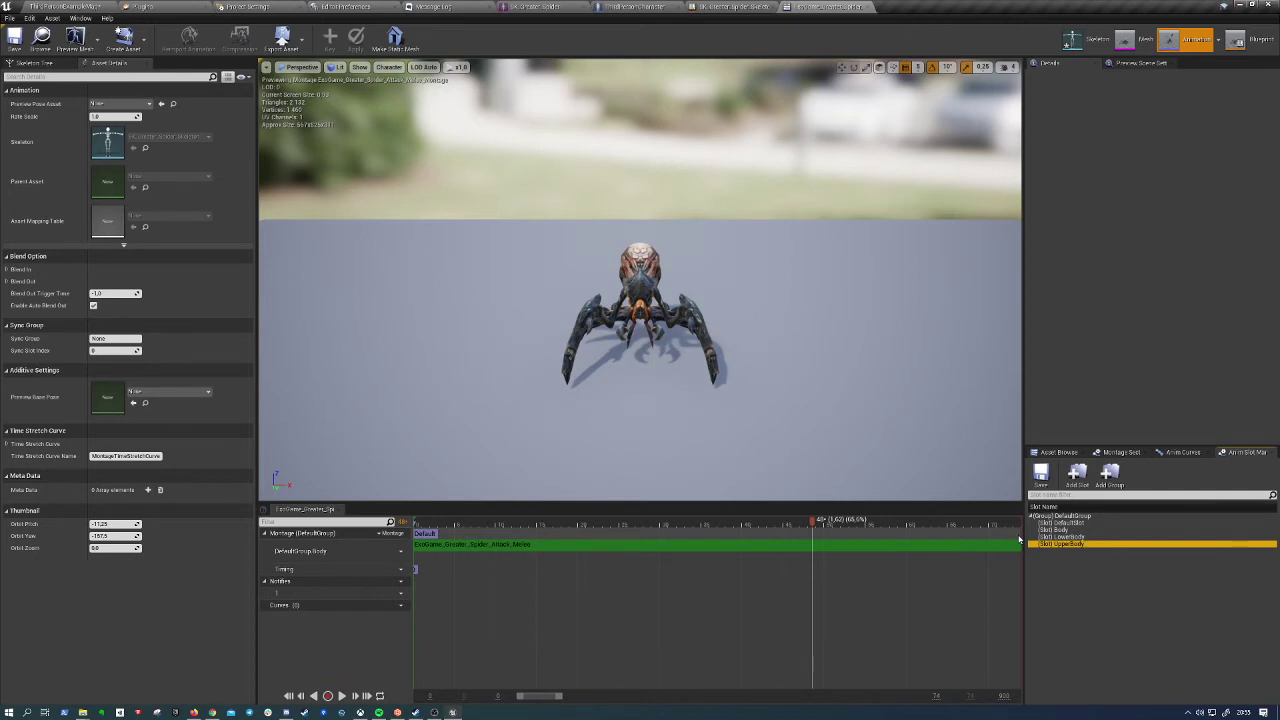
click(1076, 591)
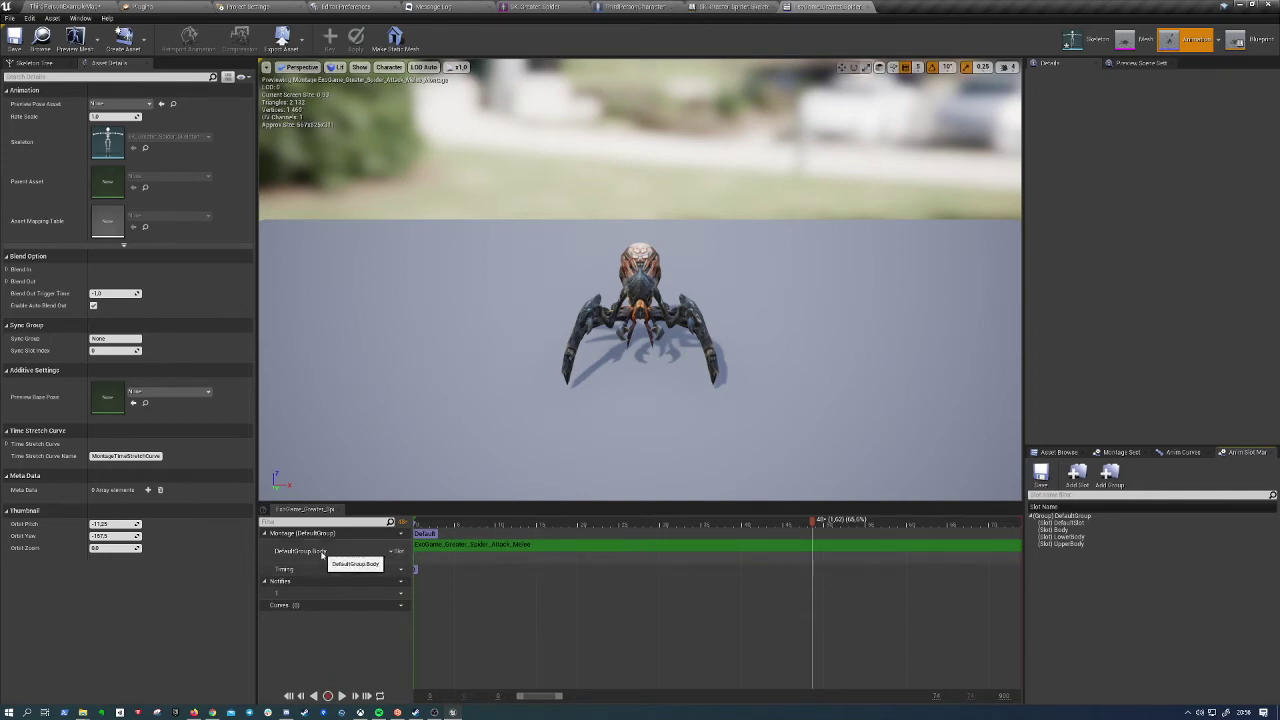
Play-test the spider in the level, stop, and switch to the spider's AnimBlueprint
click(62, 7)
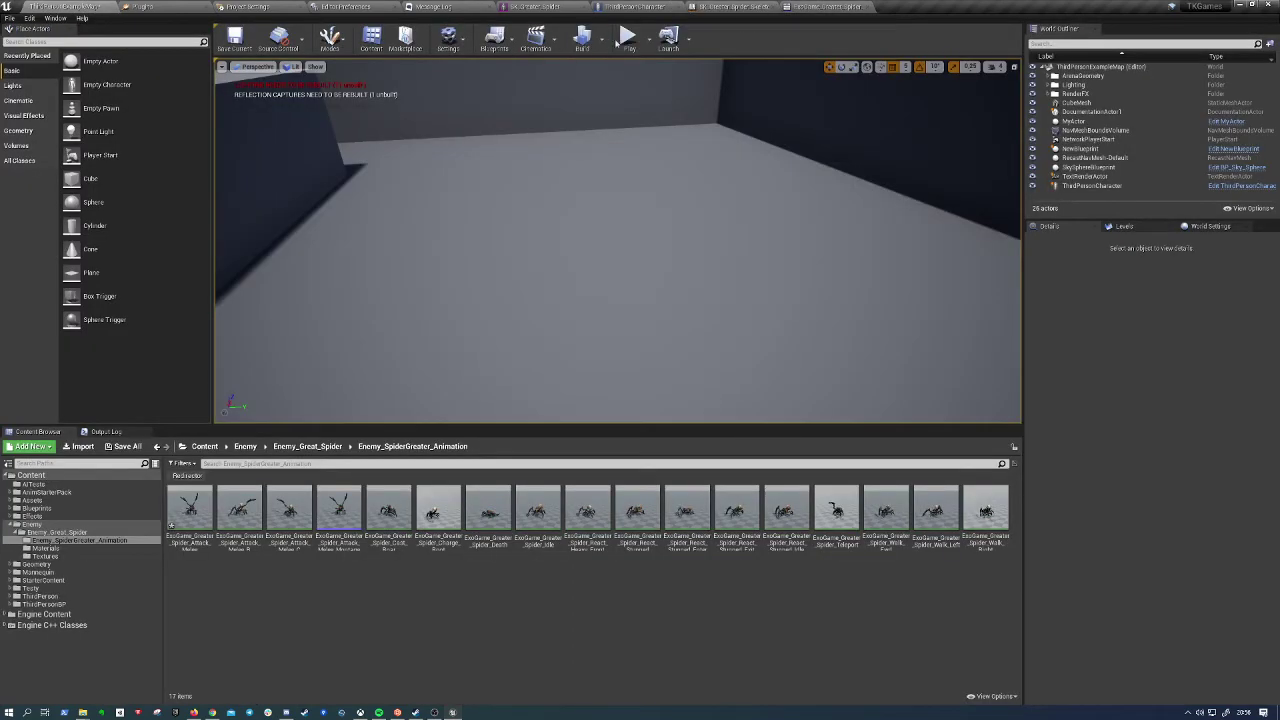
click(626, 38)
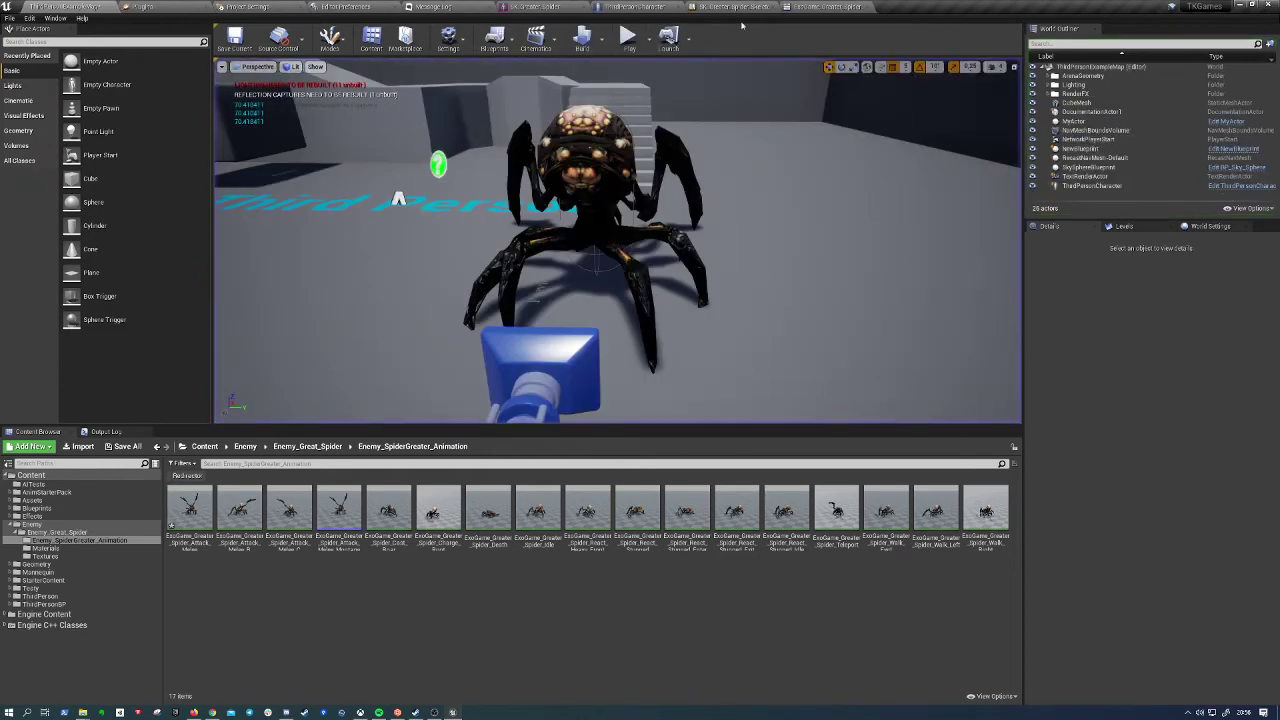
key(shift+F1)
click(825, 7)
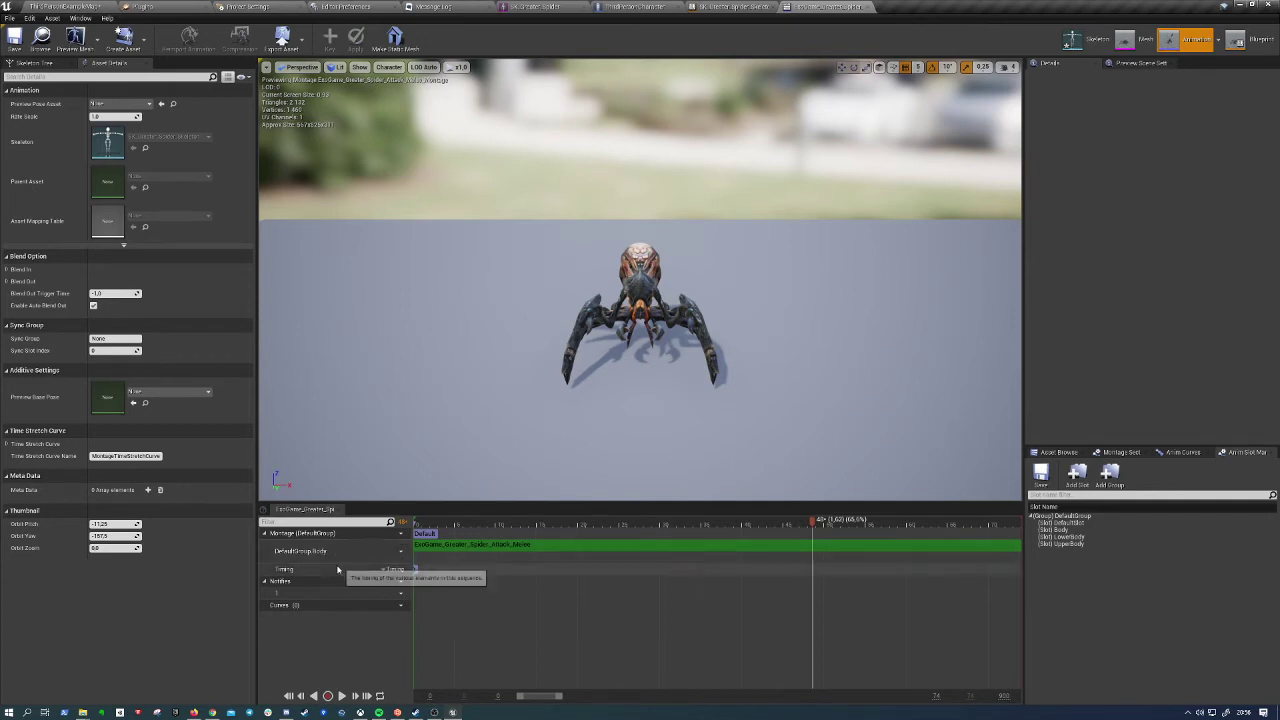
click(735, 7)
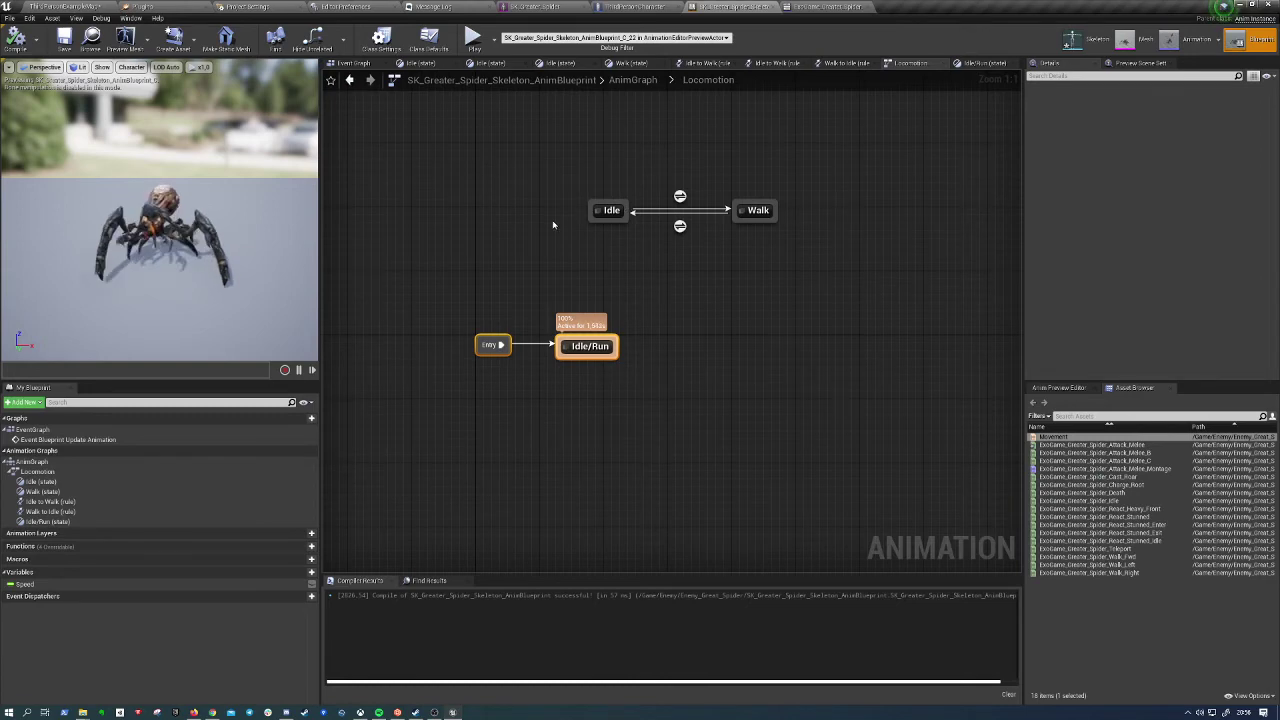
In the spider's AnimGraph, add a Slot 'DefaultSlot' node and wire its output into Output Pose
double_click(47, 466)
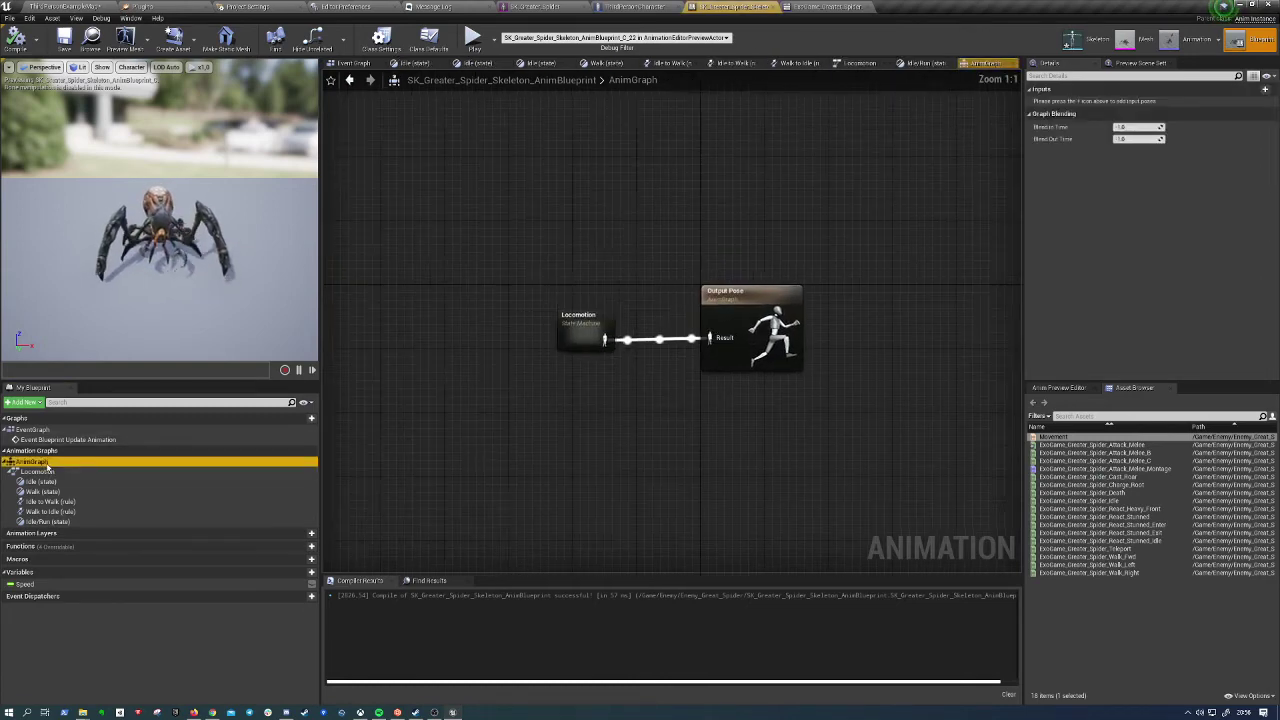
drag(631, 371, 486, 371)
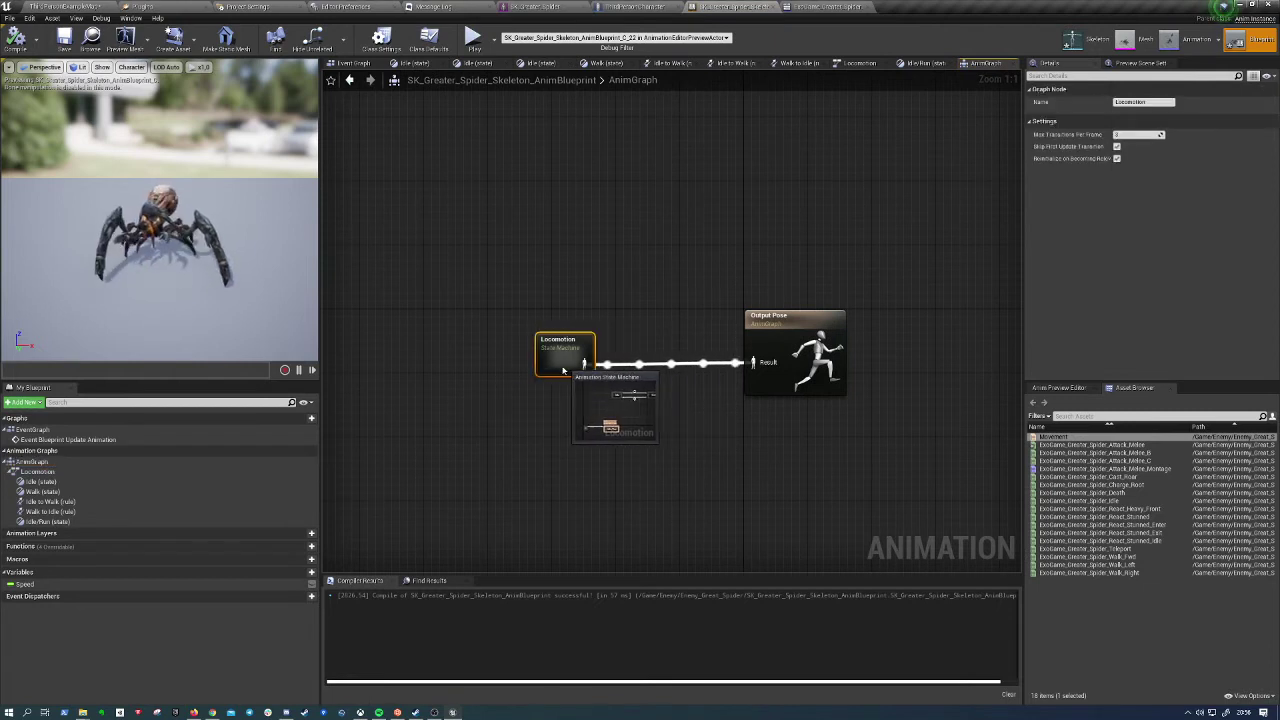
click(579, 415)
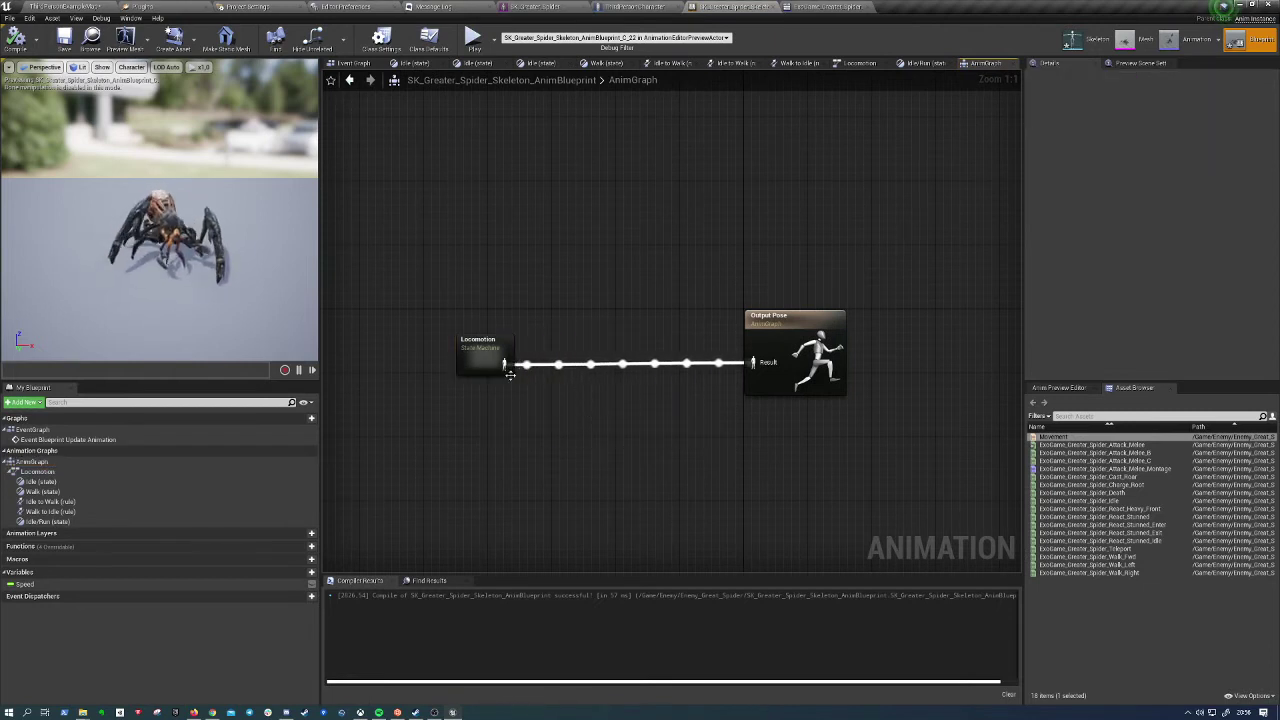
right_click(588, 341)
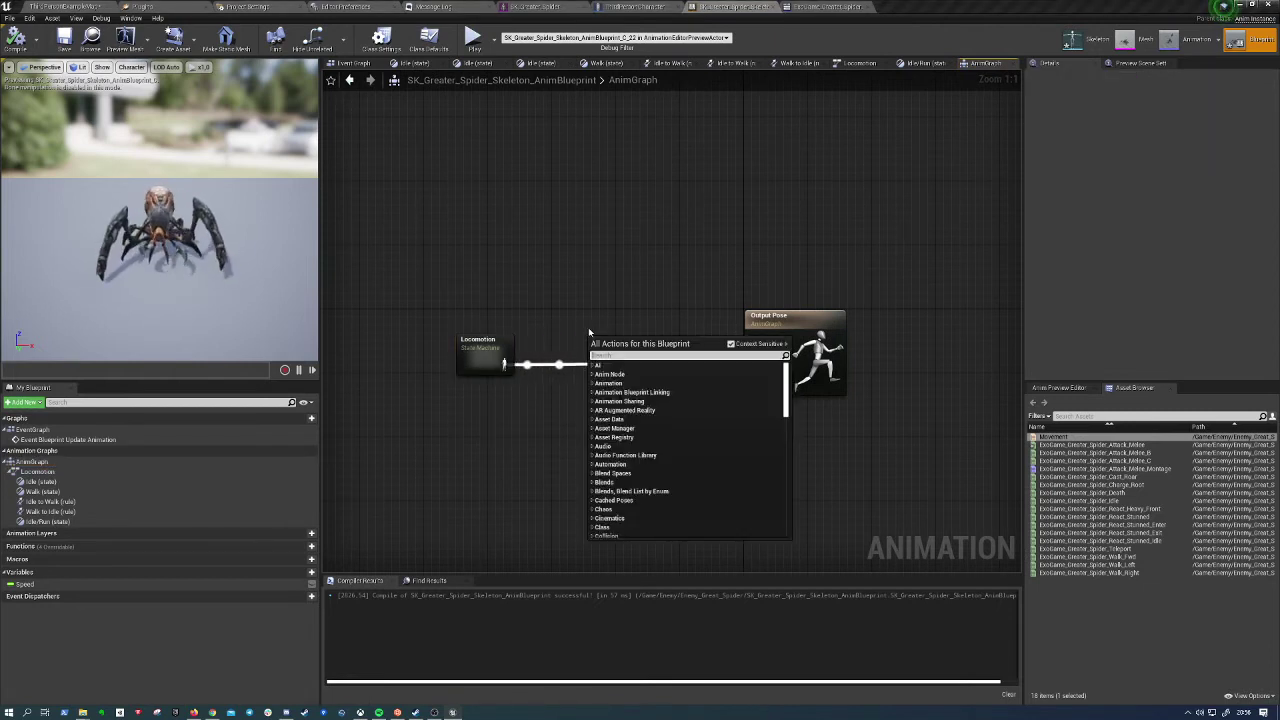
text(slot)
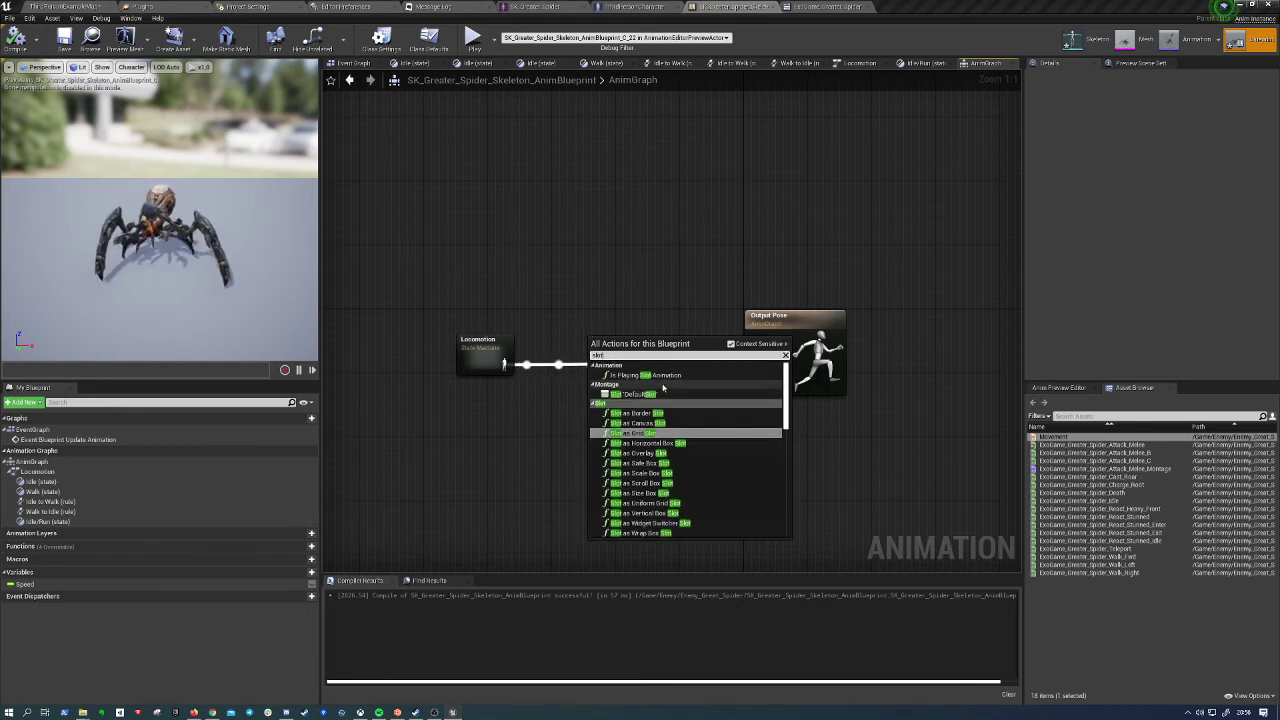
scroll(650, 420, down, 3)
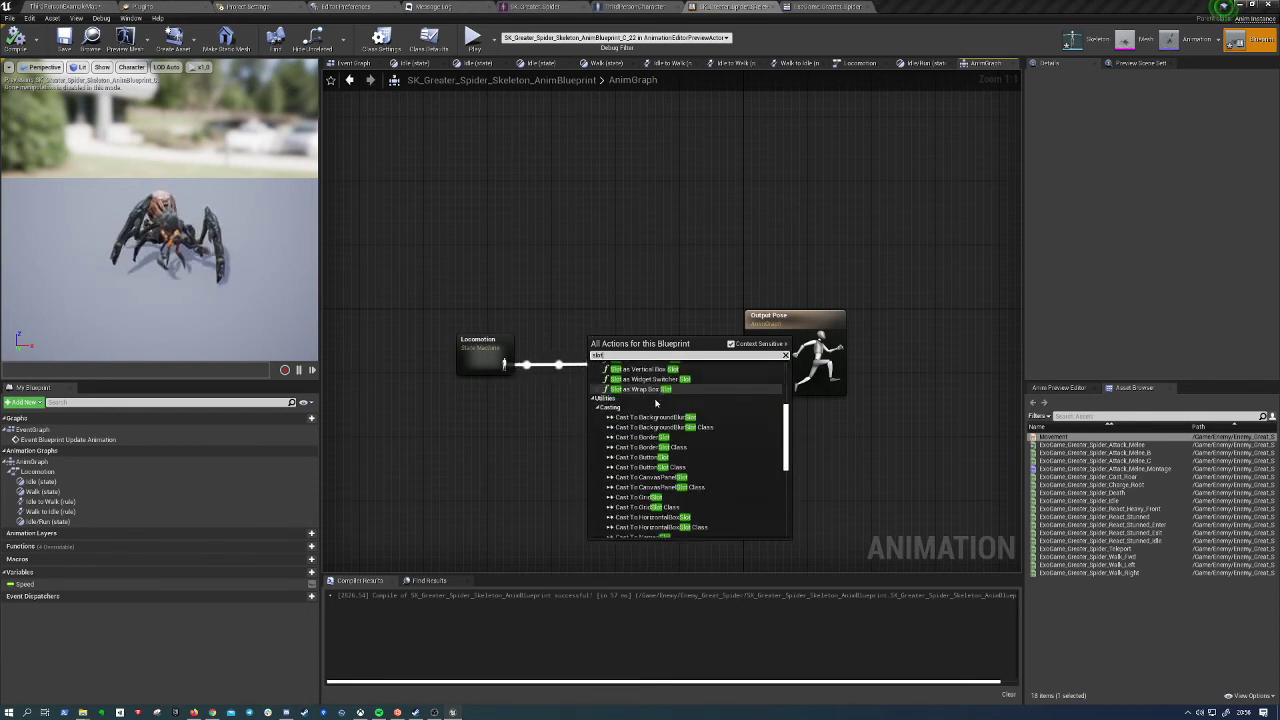
scroll(661, 462, up, 3)
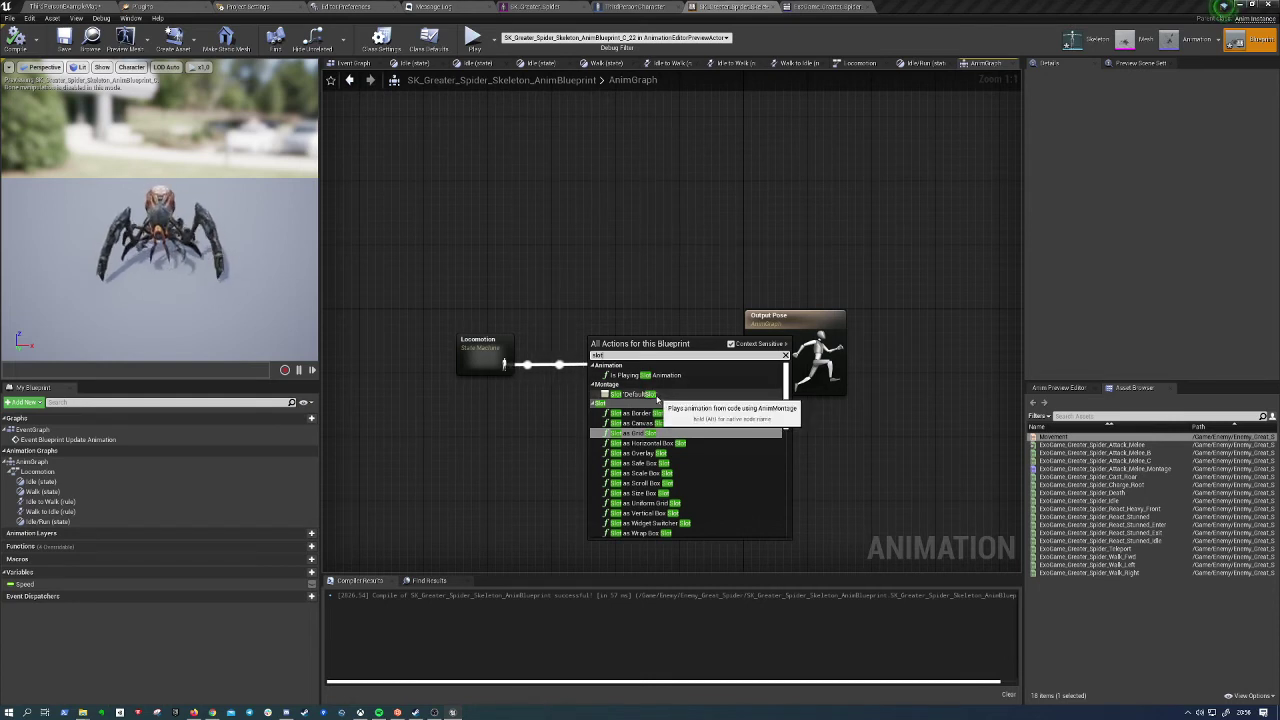
click(651, 394)
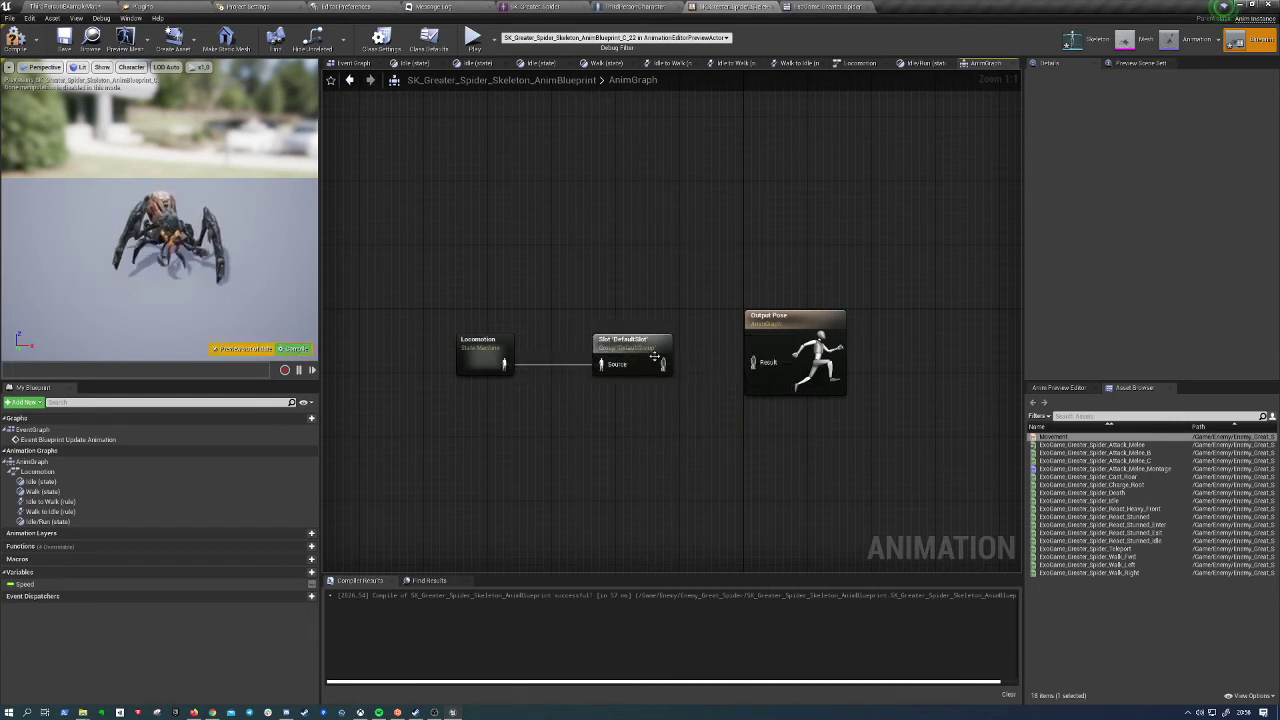
drag(663, 364, 753, 362)
drag(478, 342, 502, 342)
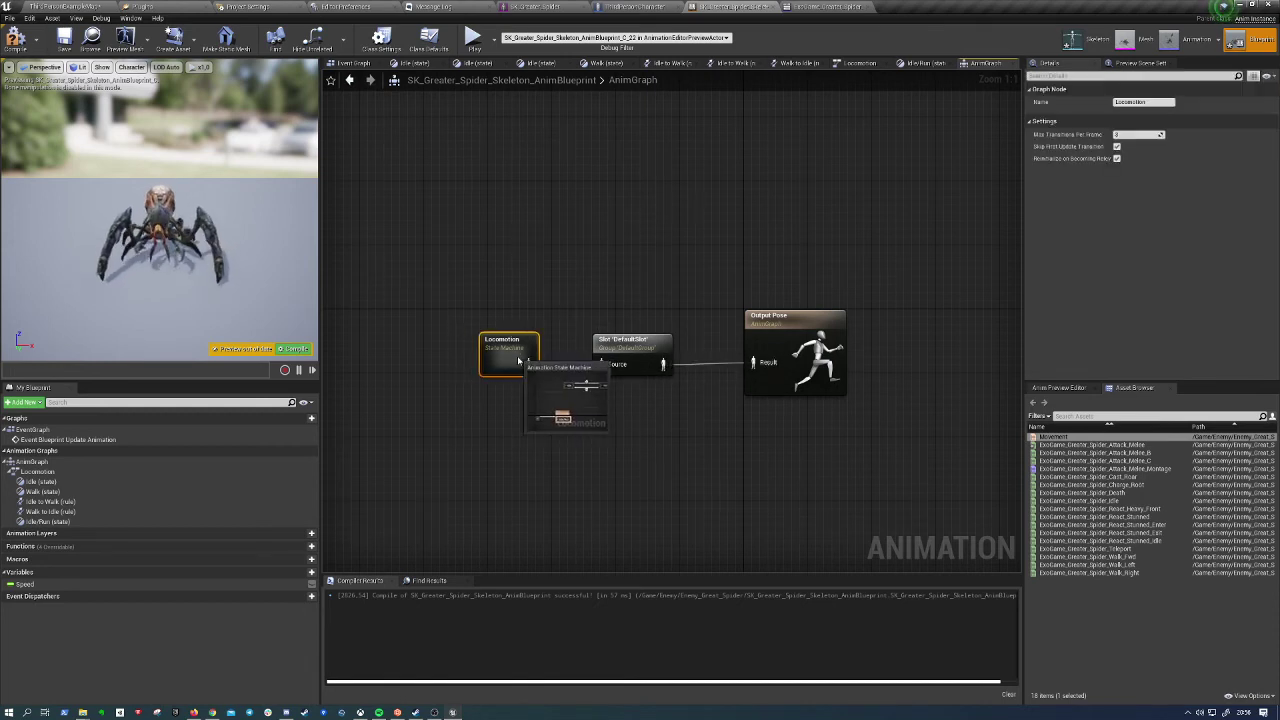
click(582, 435)
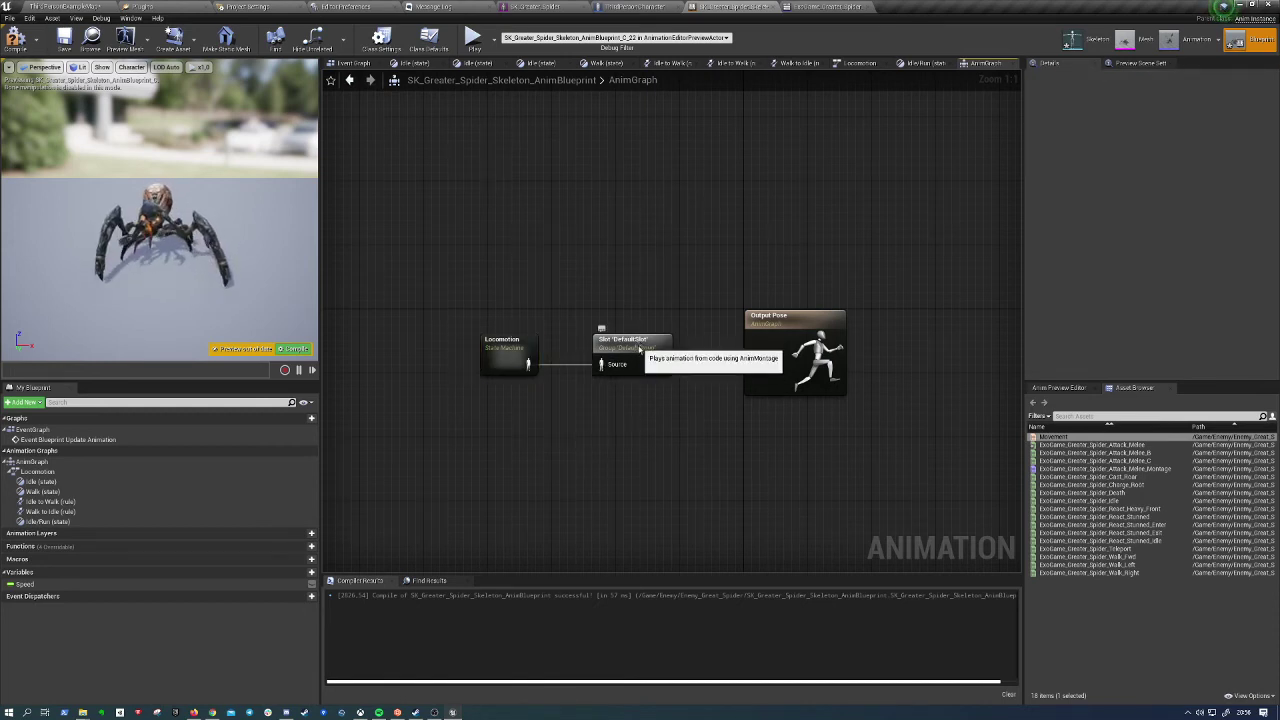
click(640, 356)
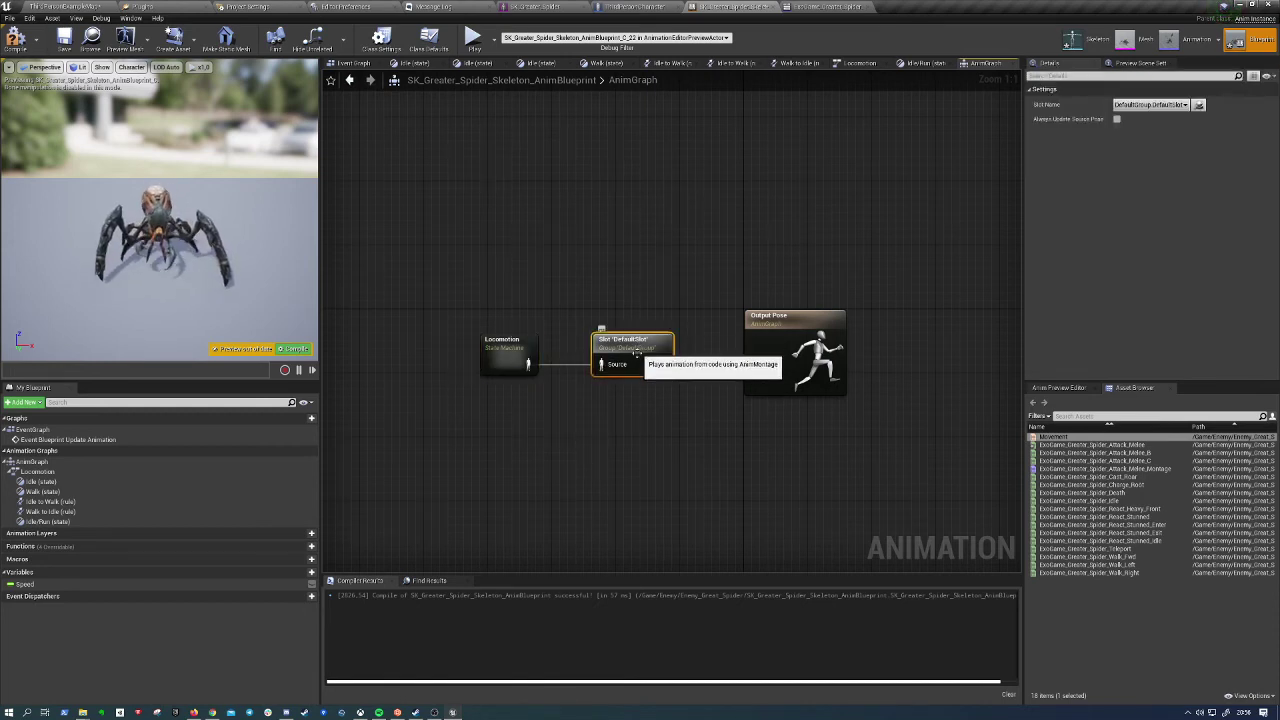
Change the slot node's Slot Name to DefaultGroup.Body and review the Locomotion and Slot nodes
click(1150, 104)
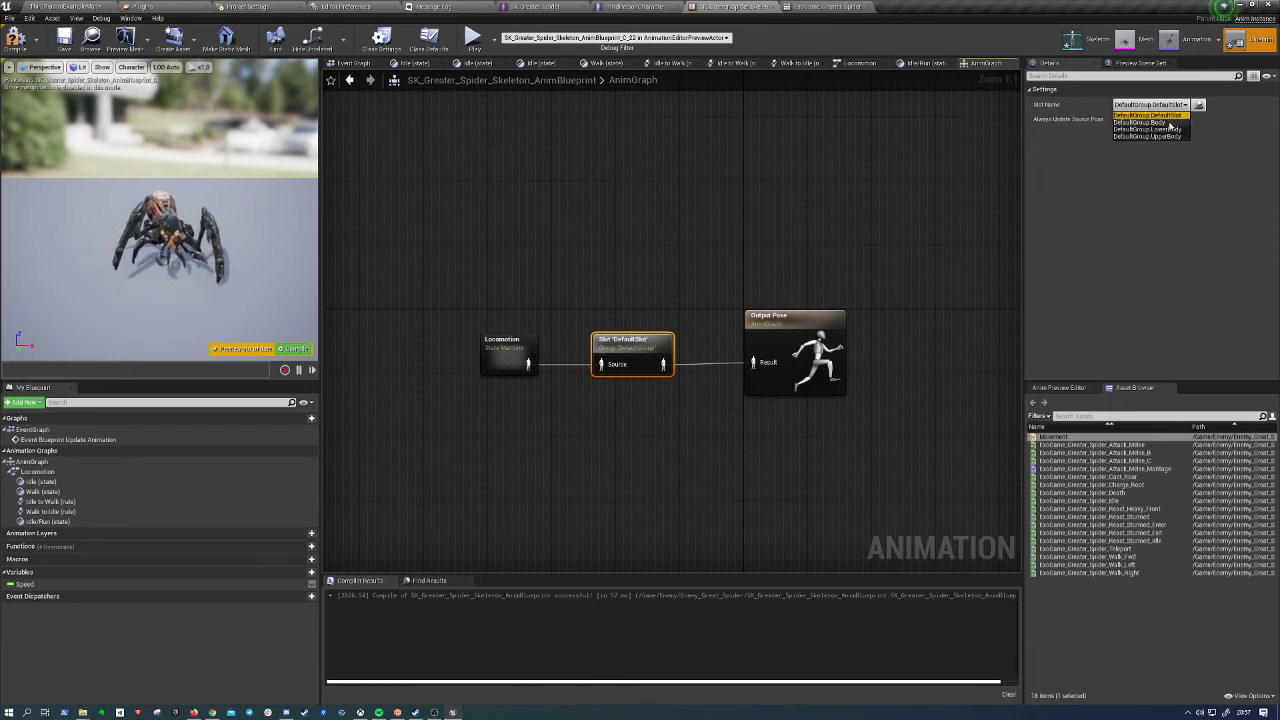
click(1150, 122)
drag(492, 222, 871, 475)
click(728, 485)
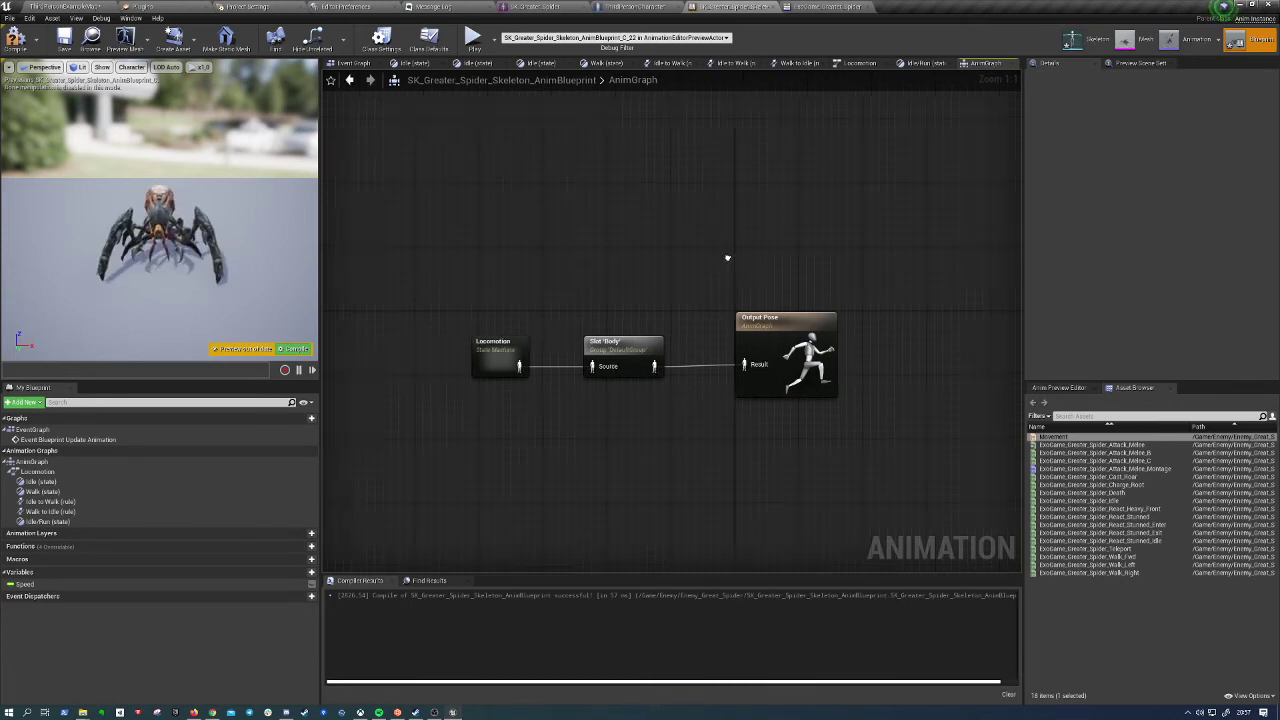
right_drag(713, 330, 589, 277)
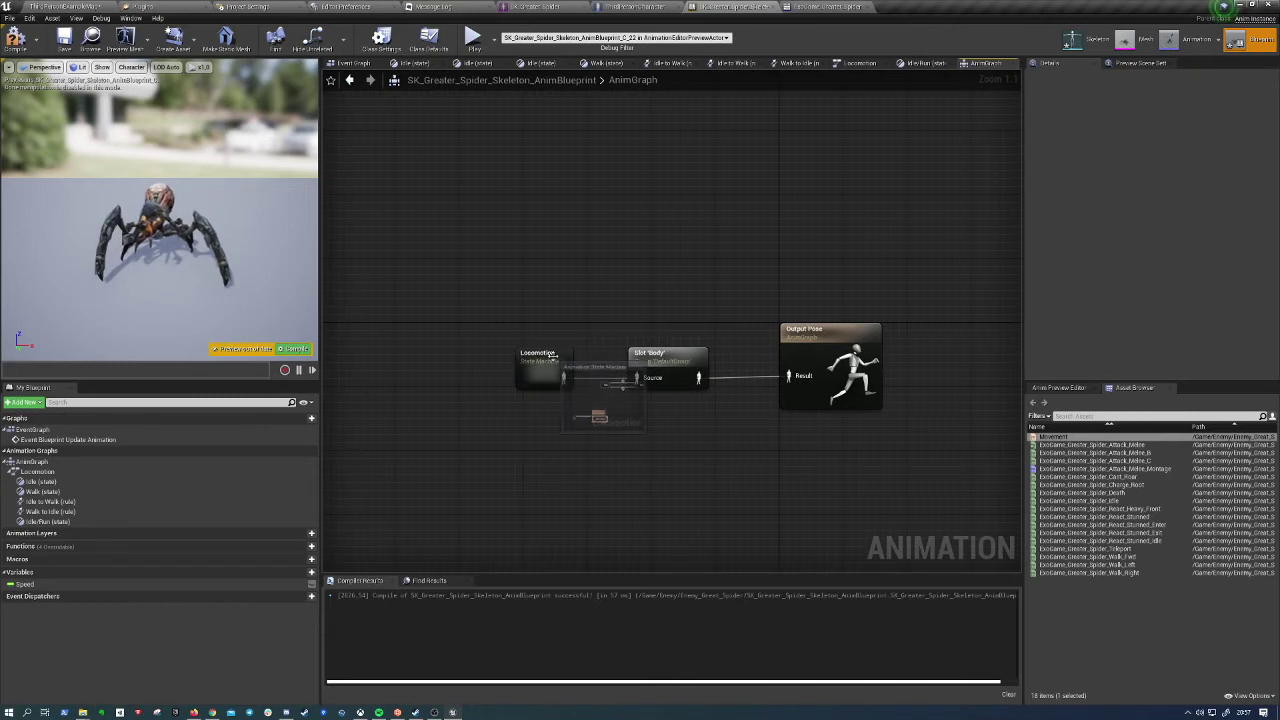
click(545, 368)
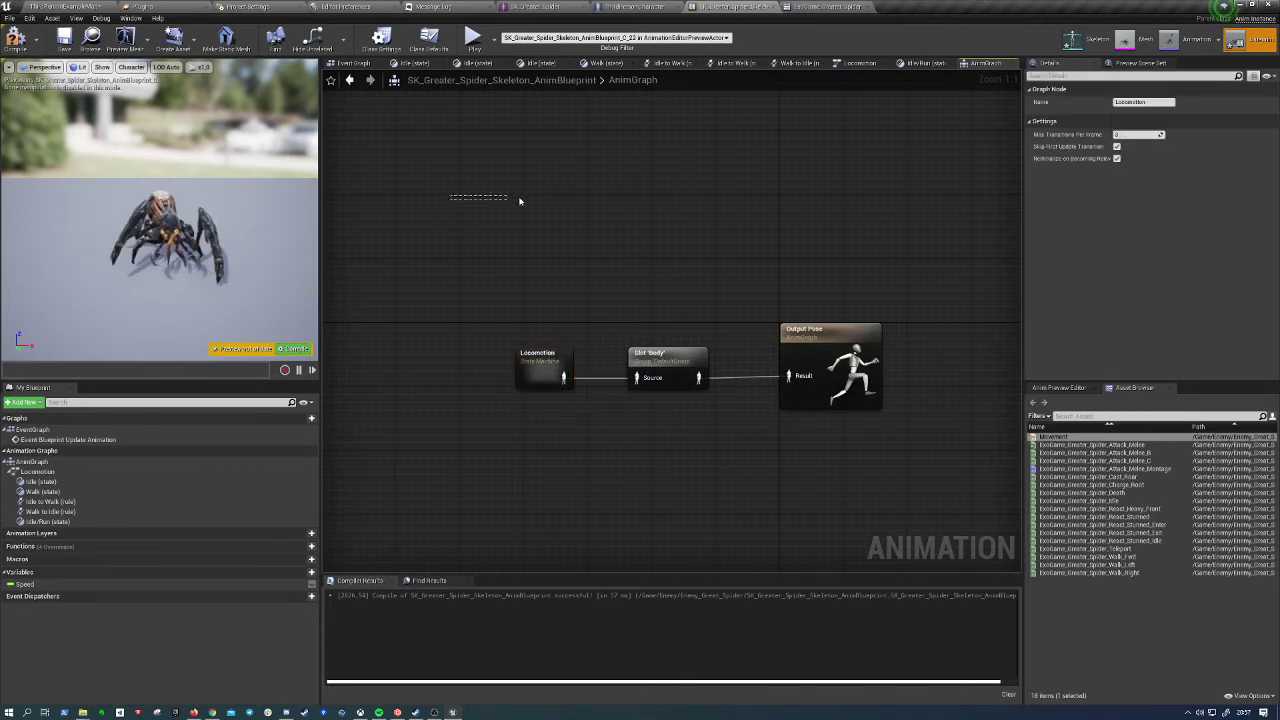
drag(629, 257, 629, 257)
click(655, 365)
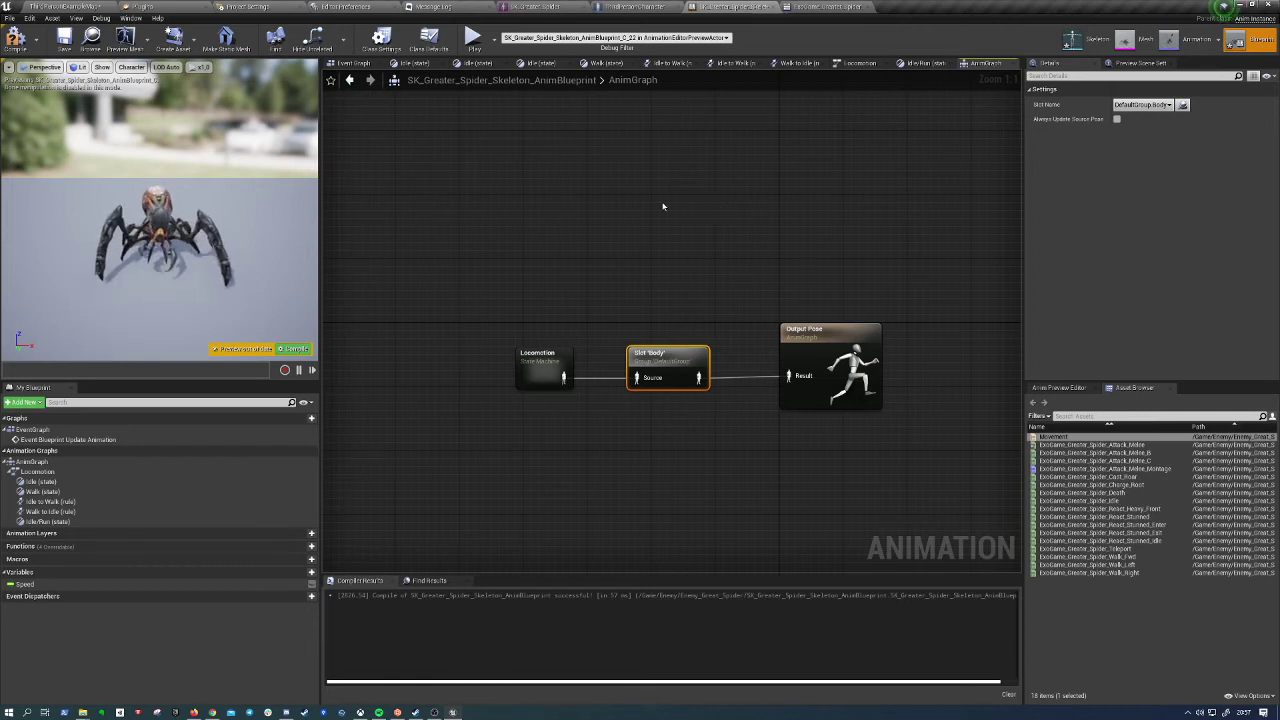
click(648, 319)
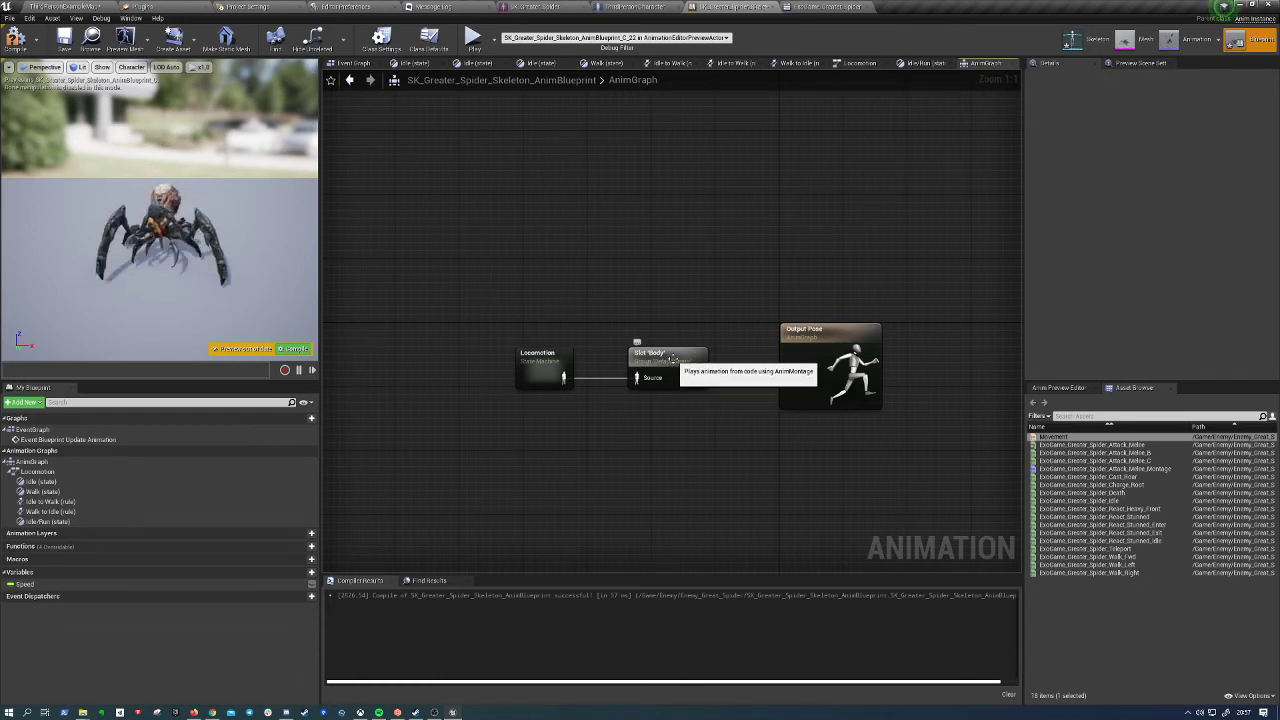
Compare the attack montage's slot setting with the Slot 'Body' node in the AnimGraph
click(830, 6)
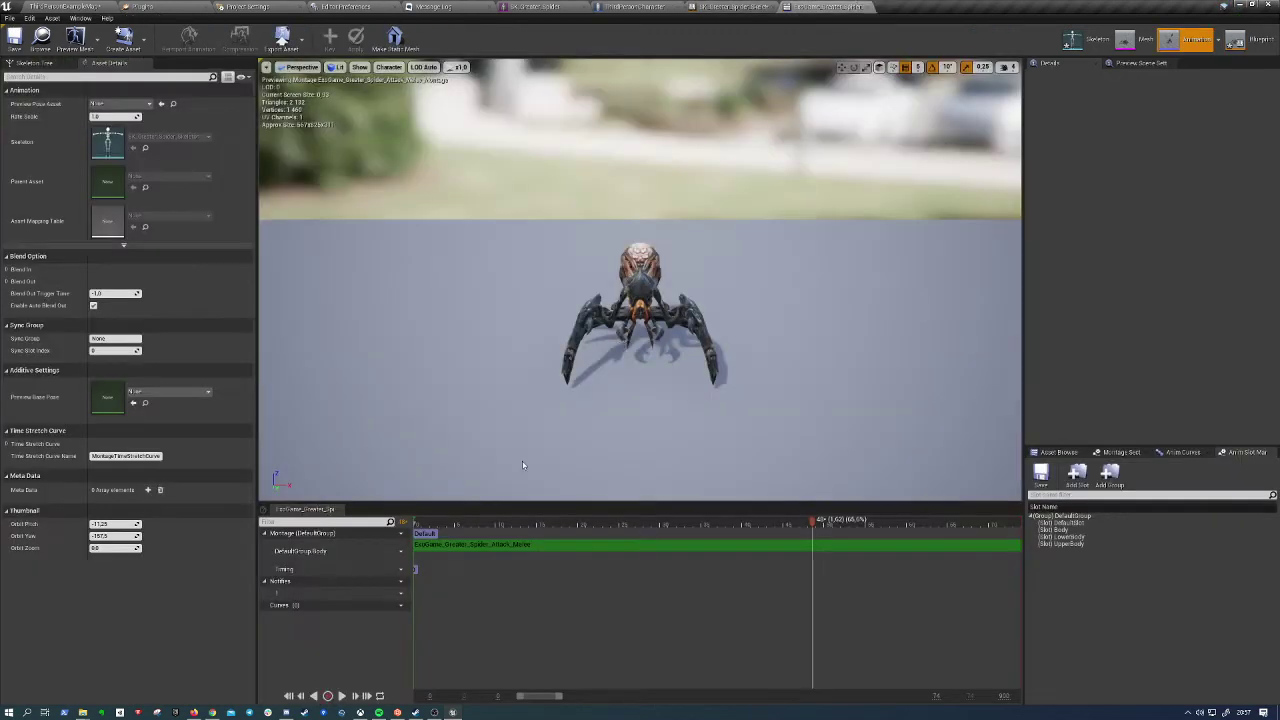
click(1070, 531)
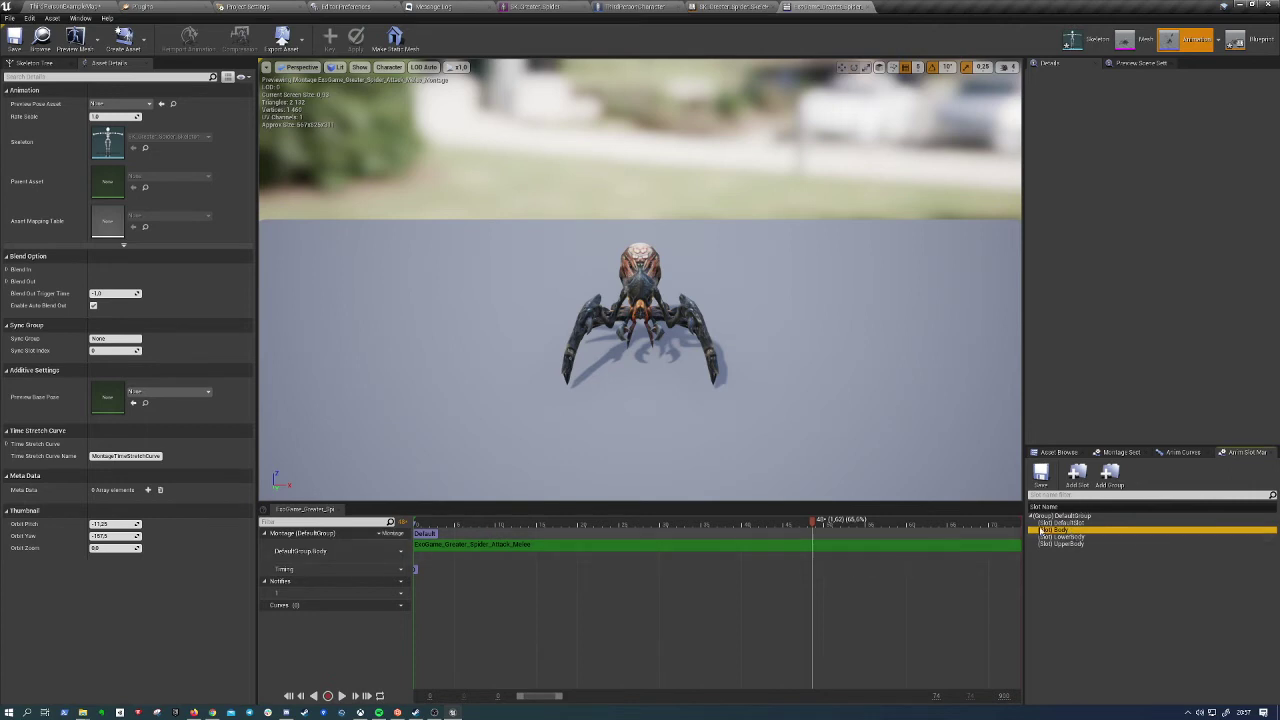
click(1076, 523)
click(735, 6)
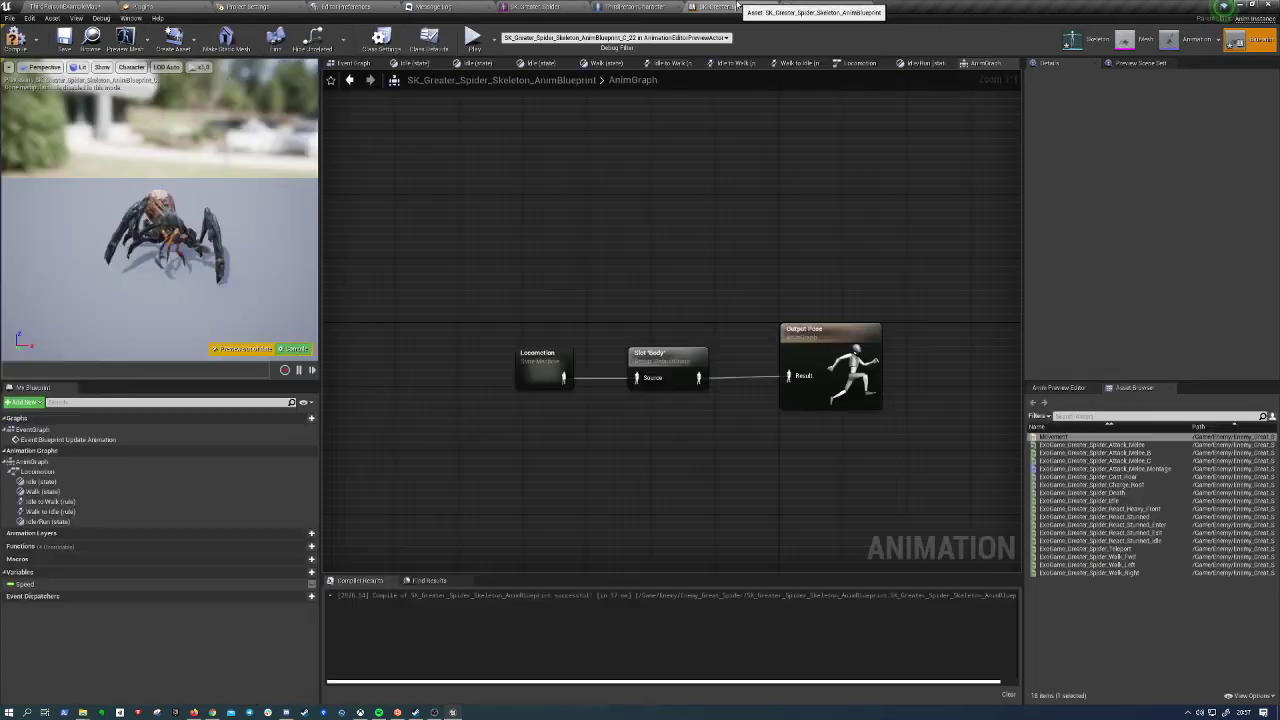
click(670, 362)
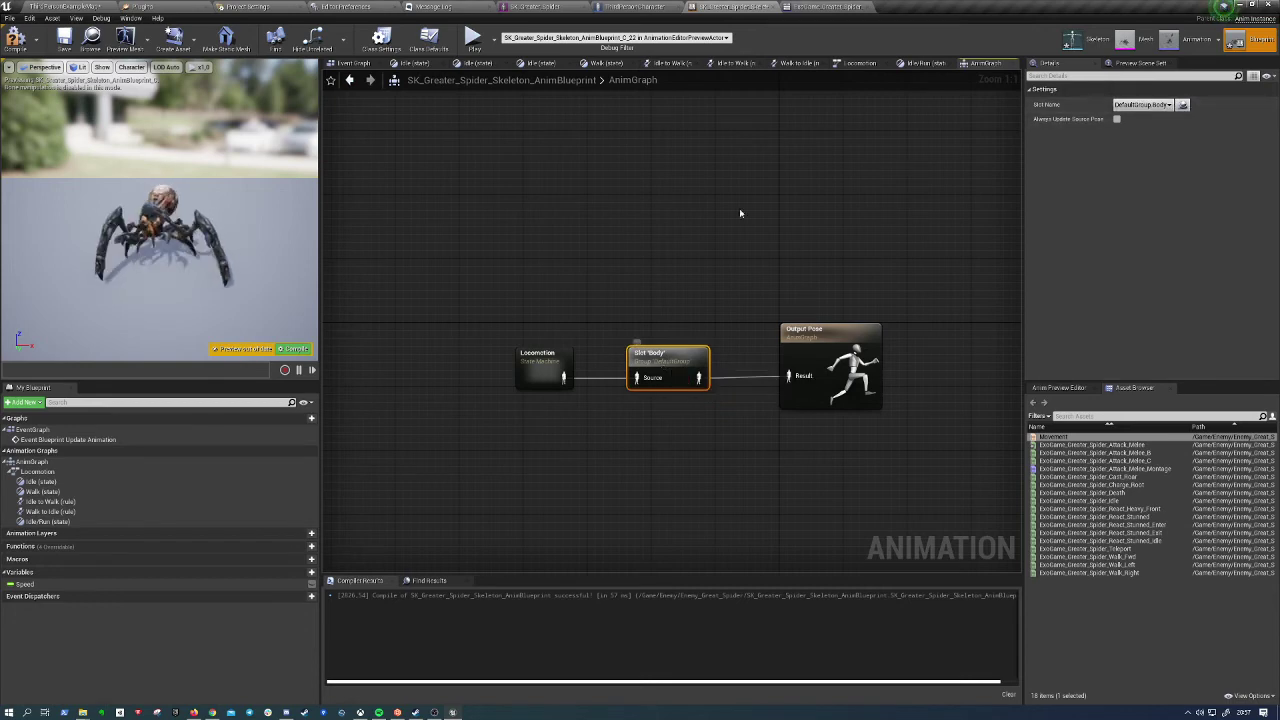
click(821, 7)
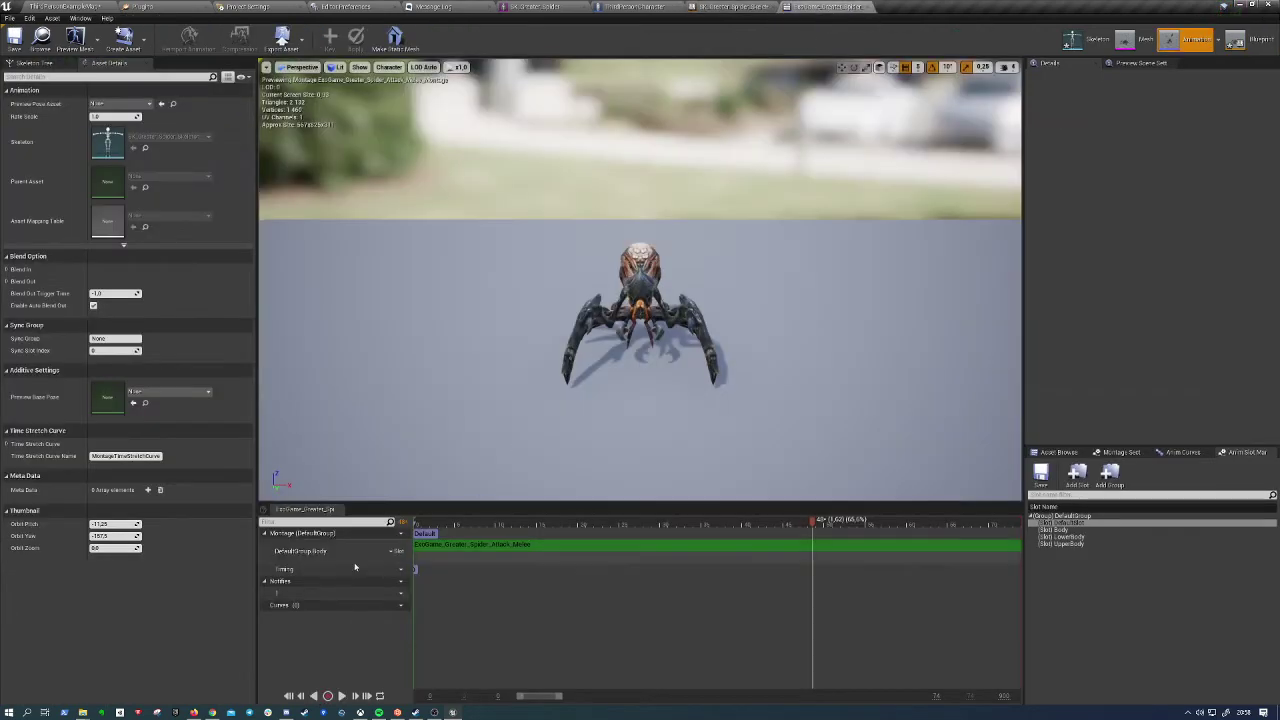
click(725, 7)
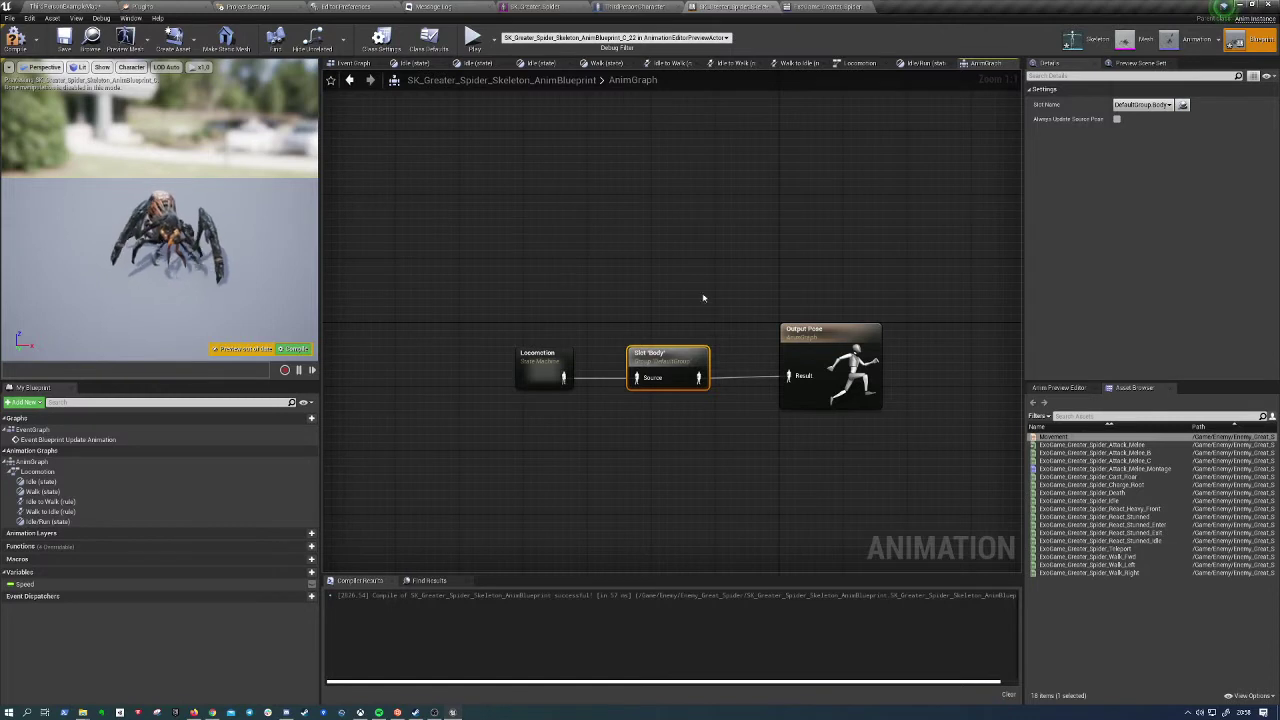
Wire Locomotion's output into the Slot 'Body' node's Source and compile the animation blueprint
drag(633, 365, 600, 365)
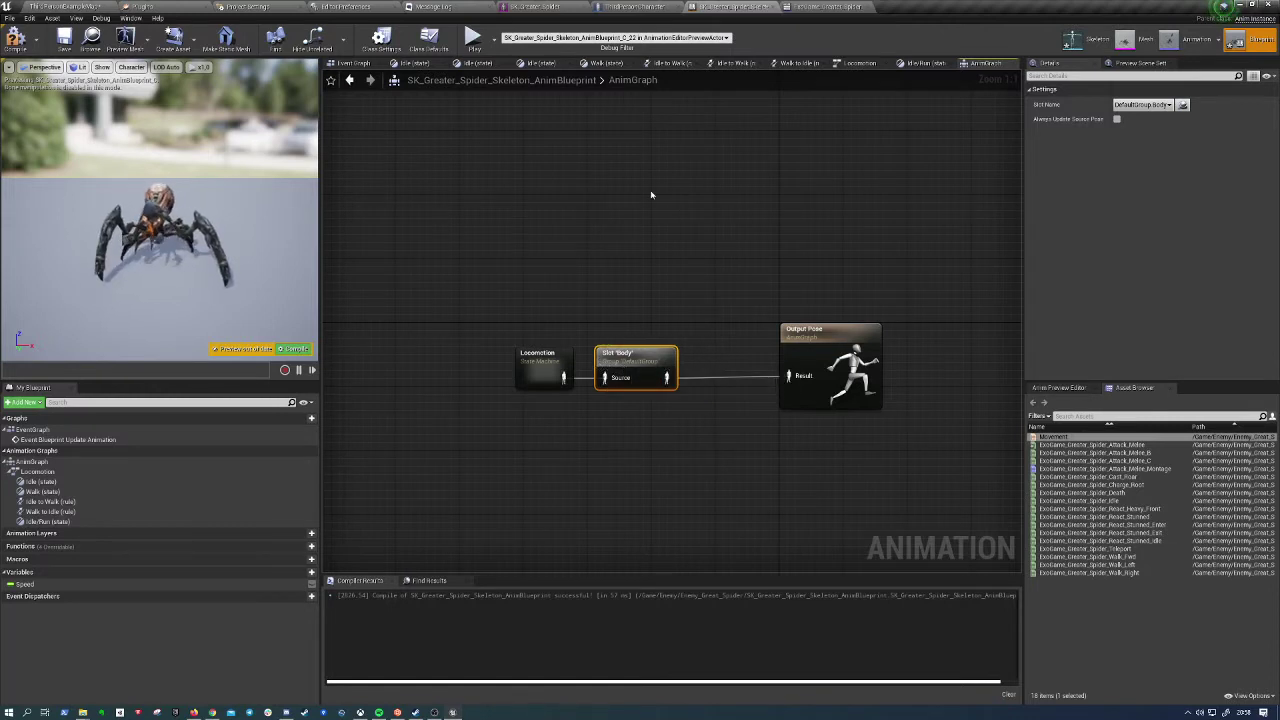
drag(658, 351, 699, 351)
click(621, 469)
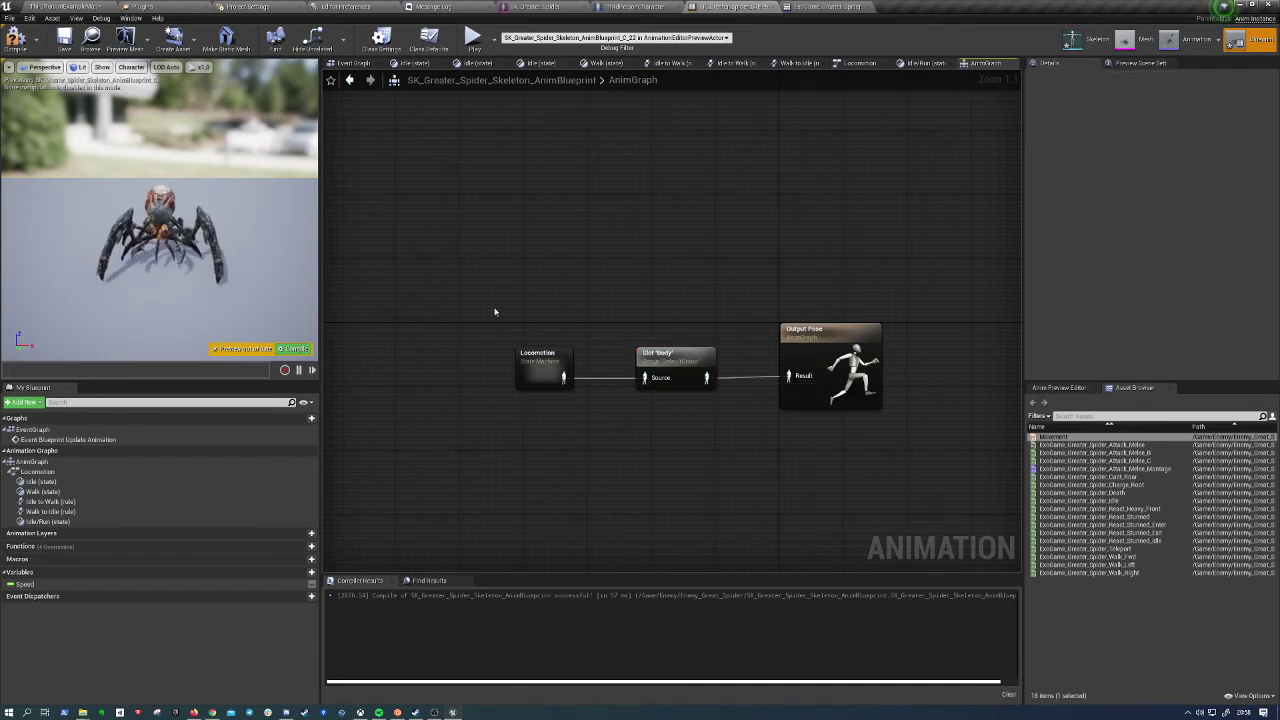
drag(595, 440, 594, 438)
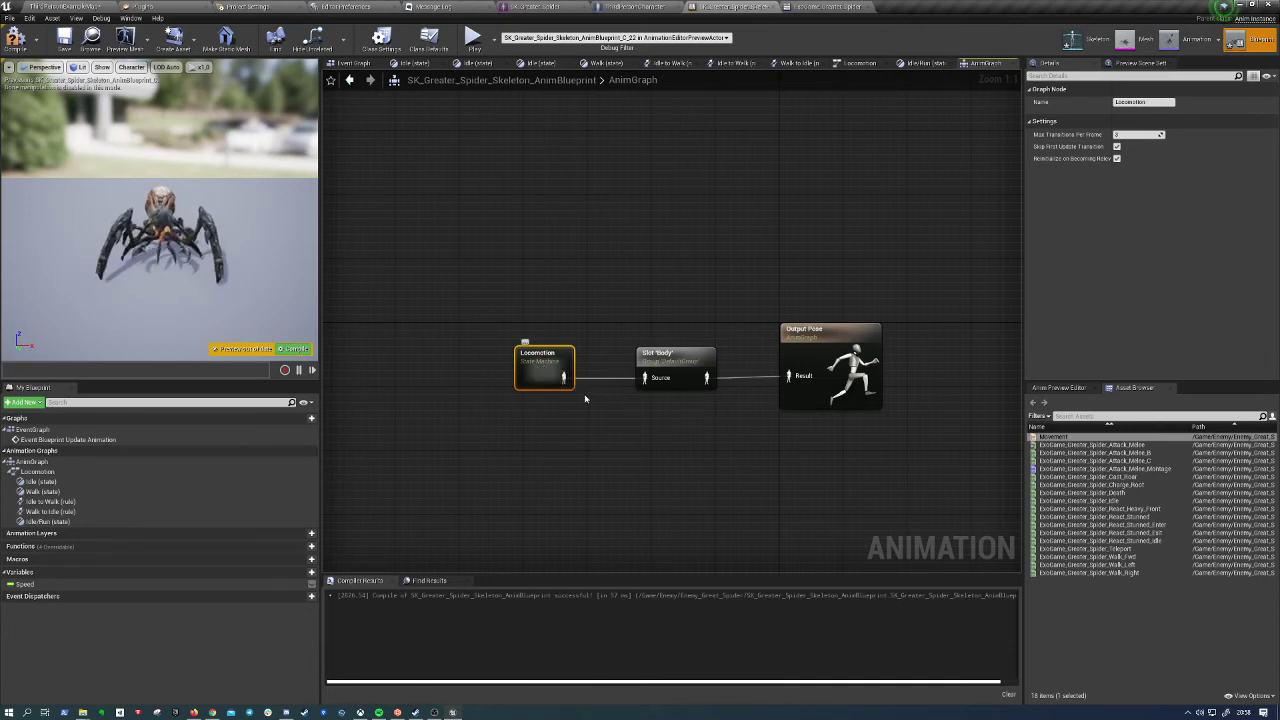
drag(566, 377, 641, 377)
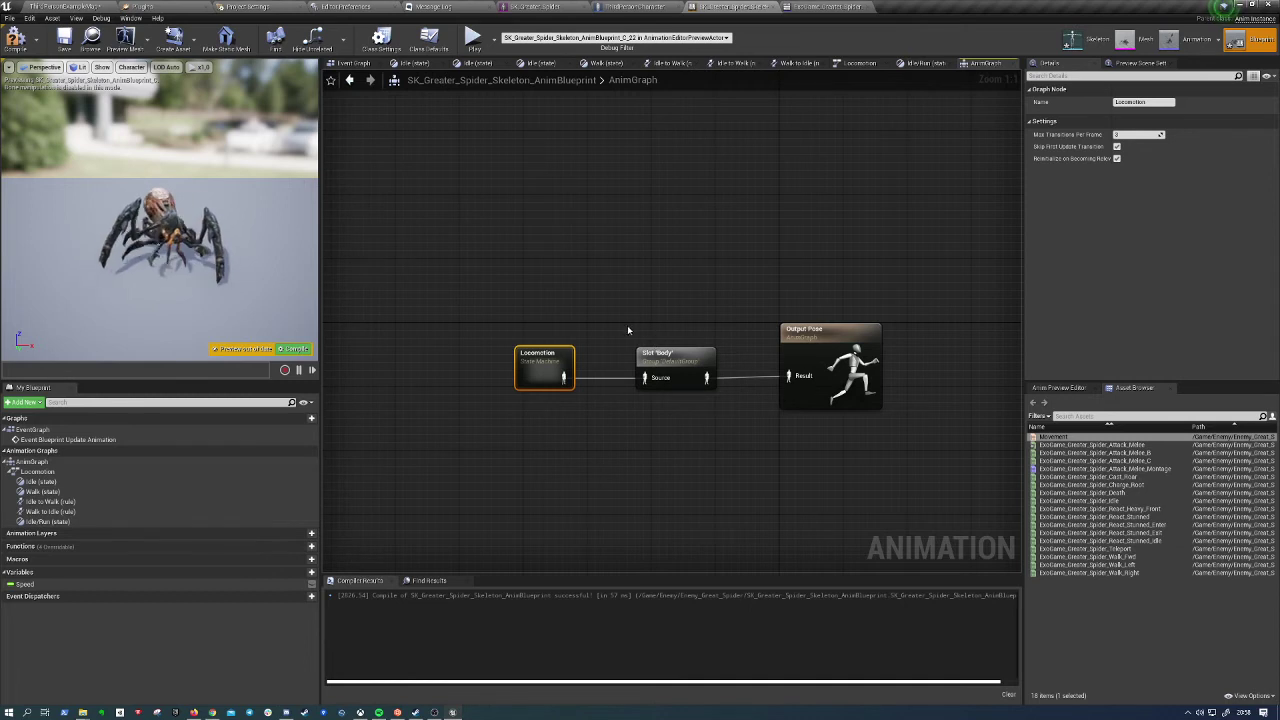
drag(627, 325, 735, 414)
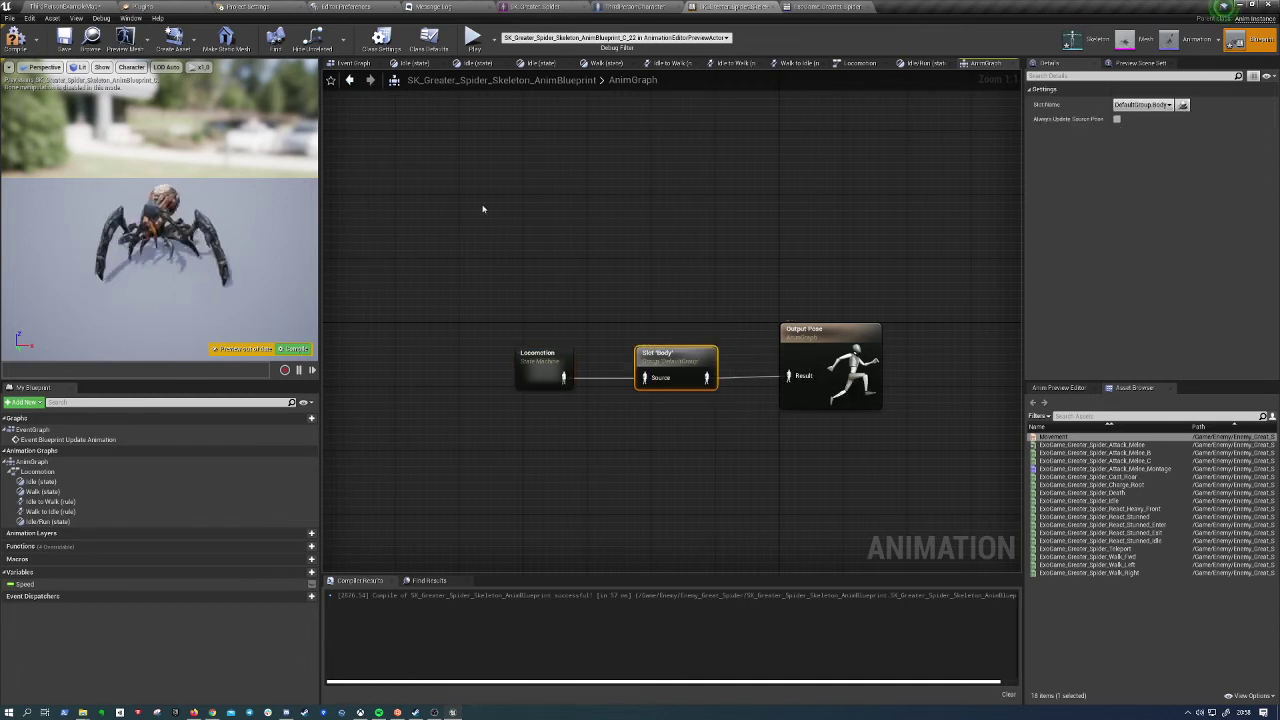
click(16, 38)
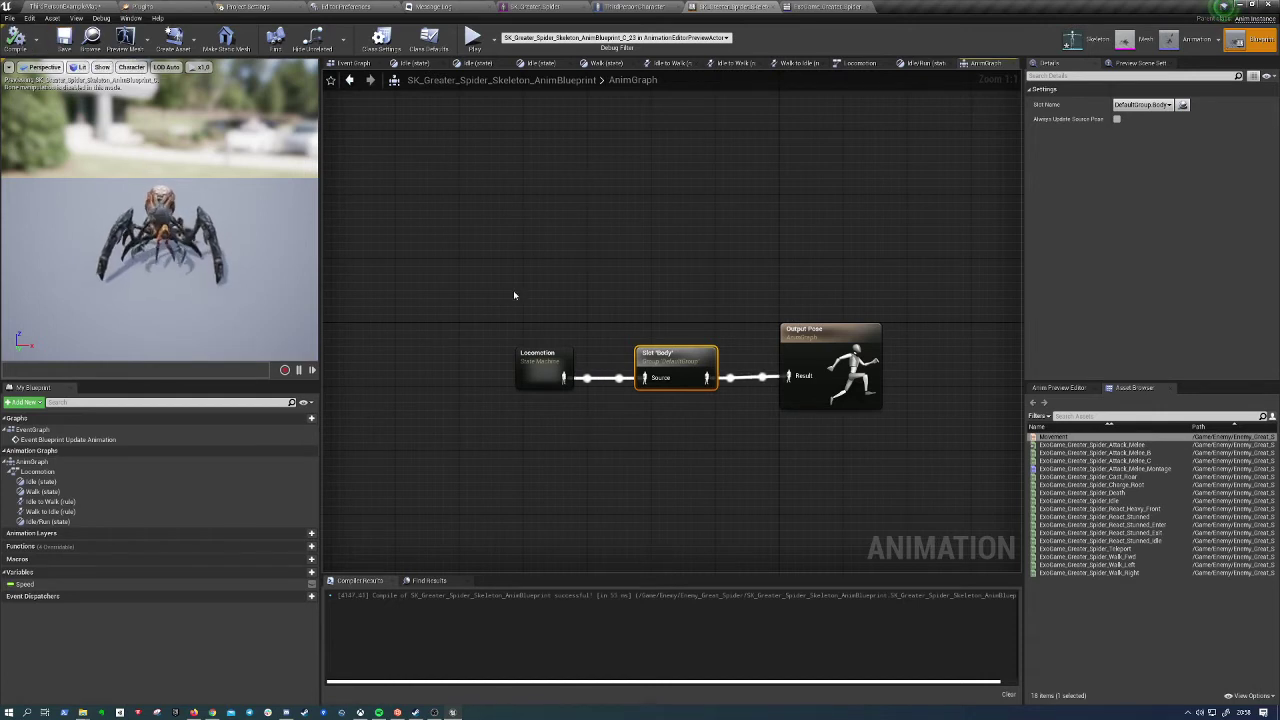
click(505, 221)
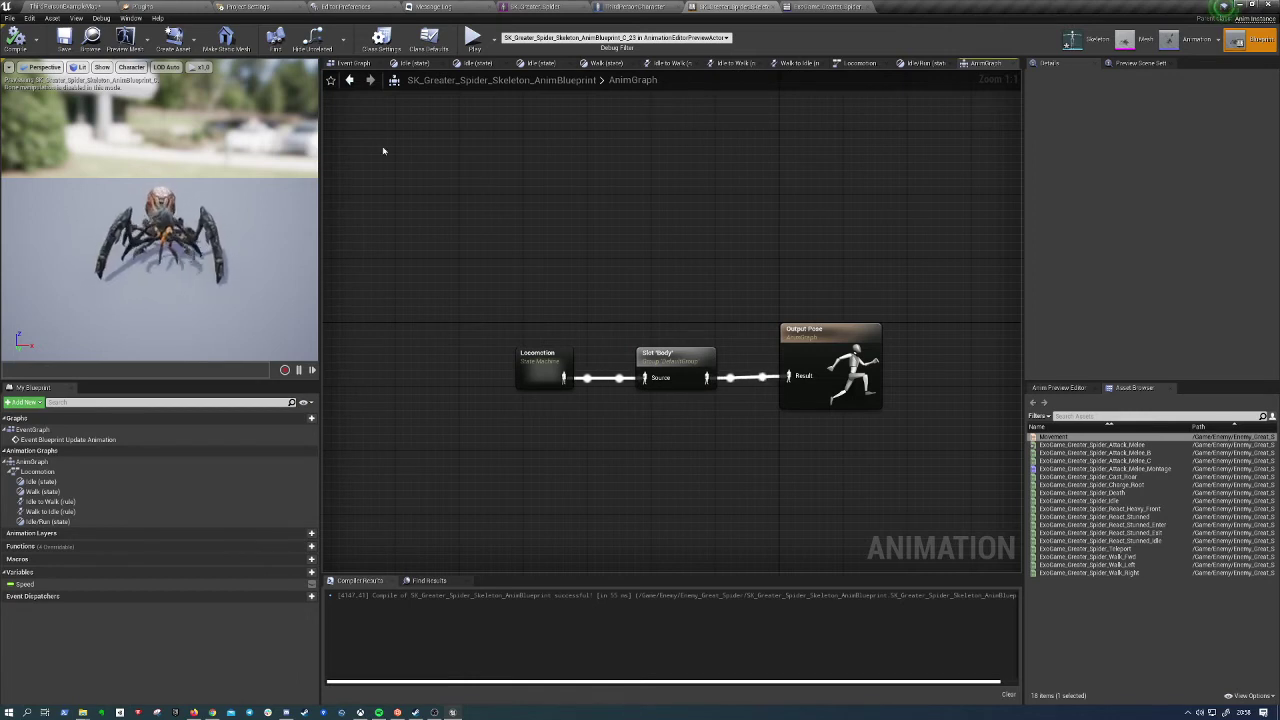
Play the spider level and look around, then exit to the ThirdPersonCharacter blueprint
click(65, 6)
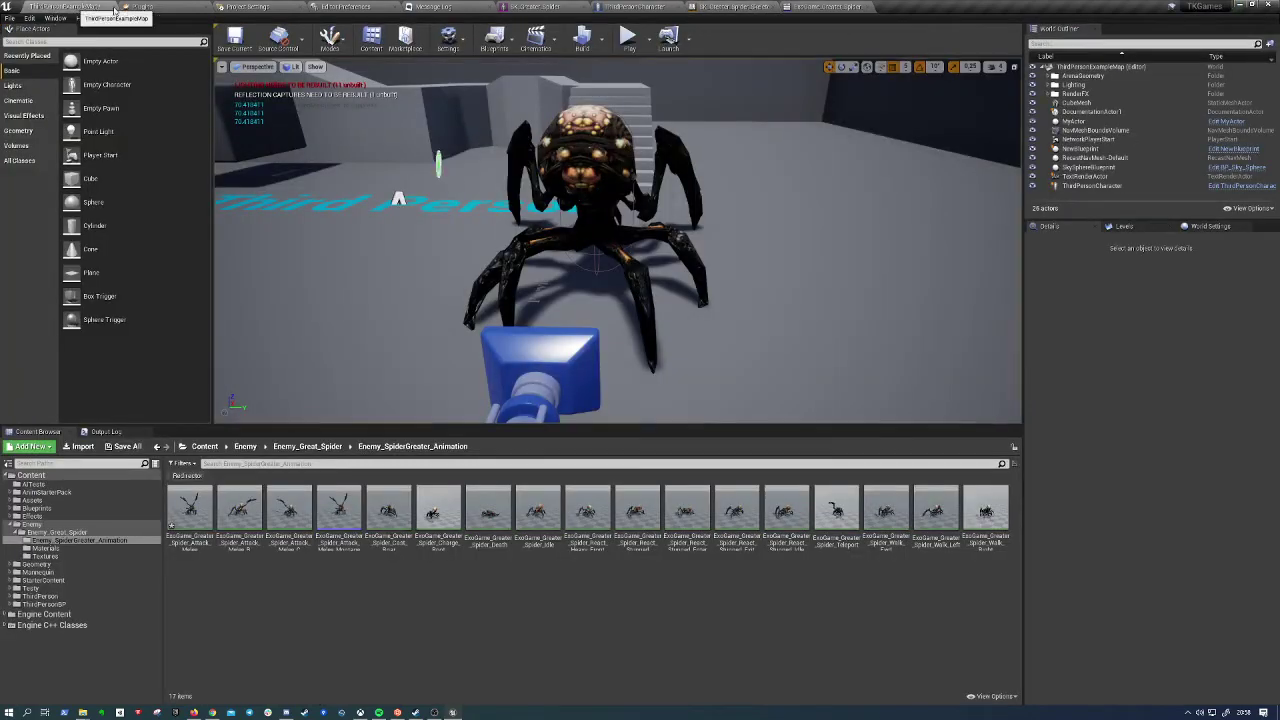
click(626, 37)
click(733, 226)
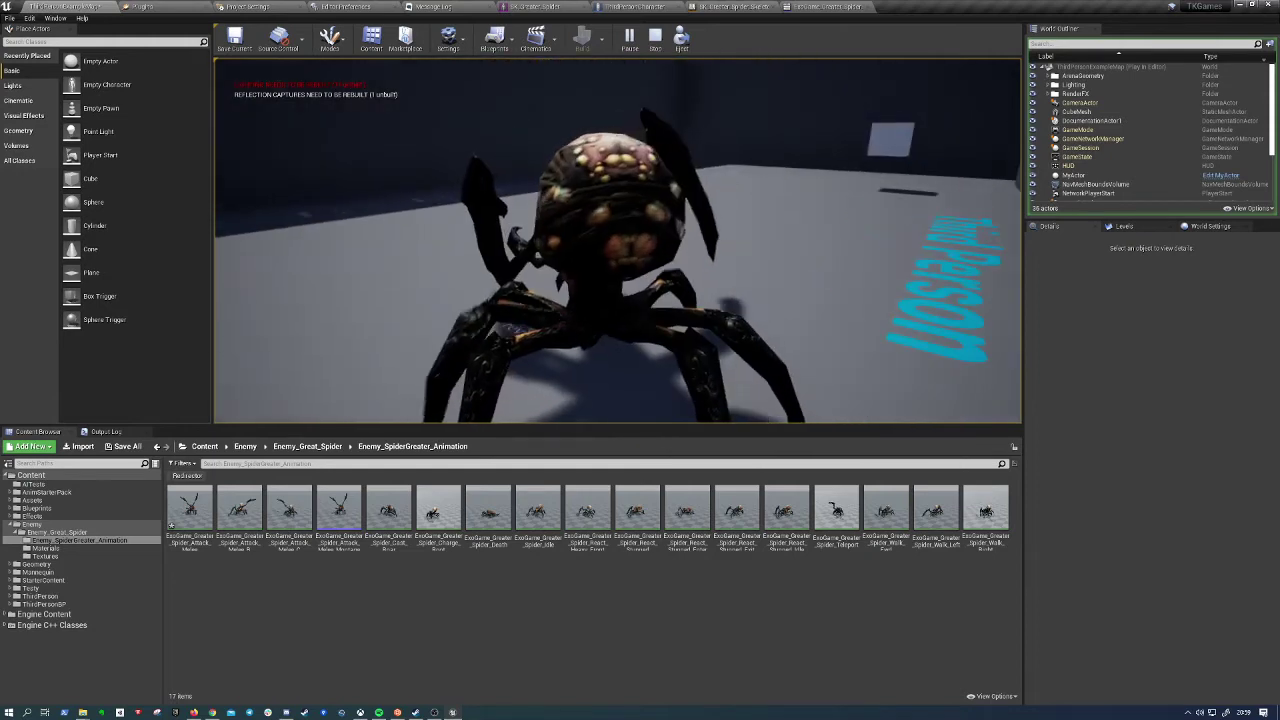
key(Escape)
click(656, 6)
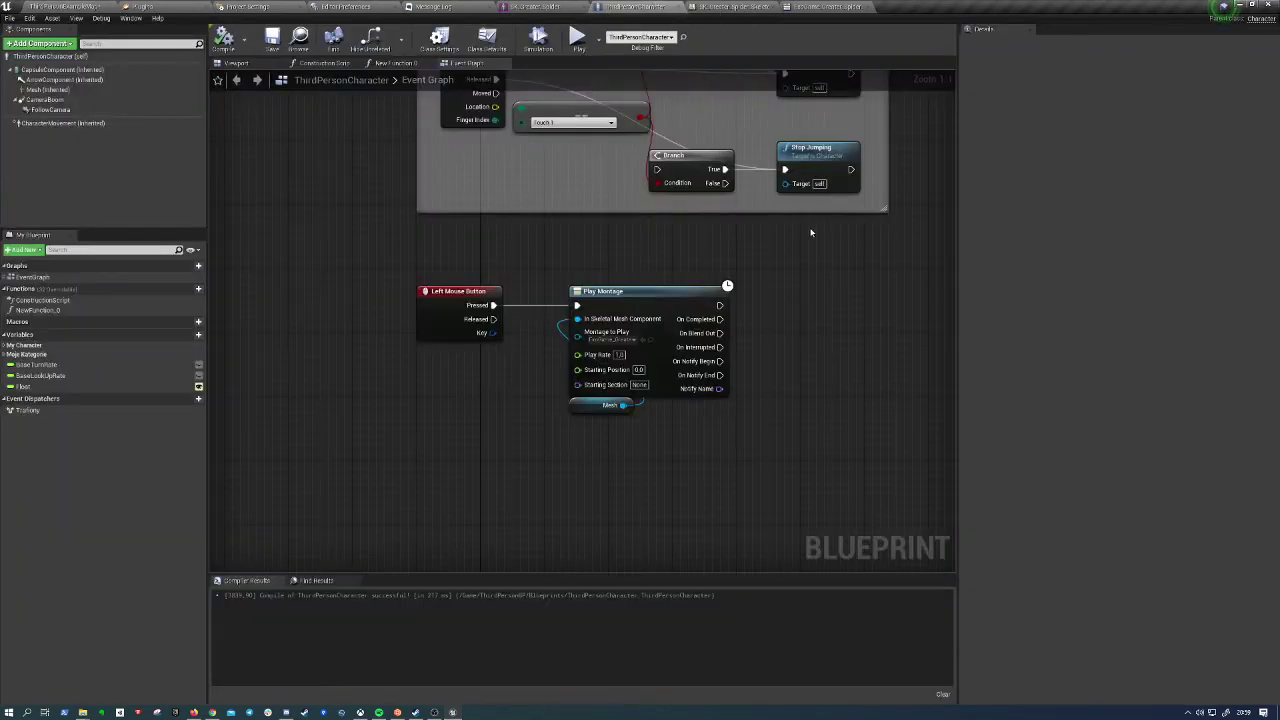
Add a Disable Input node after Play Montage's execution output
mouse_move(811, 232)
right_down()
mouse_move(728, 195)
mouse_move(620, 182)
right_up()
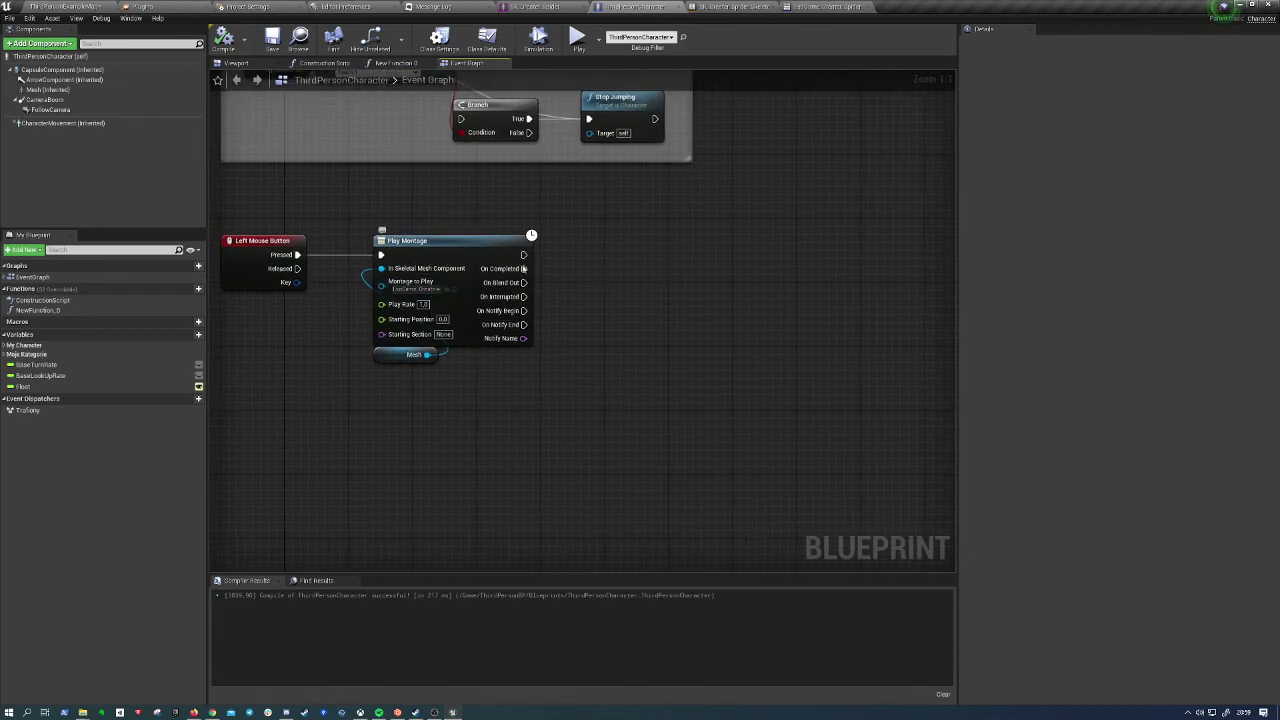
drag(523, 254, 643, 262)
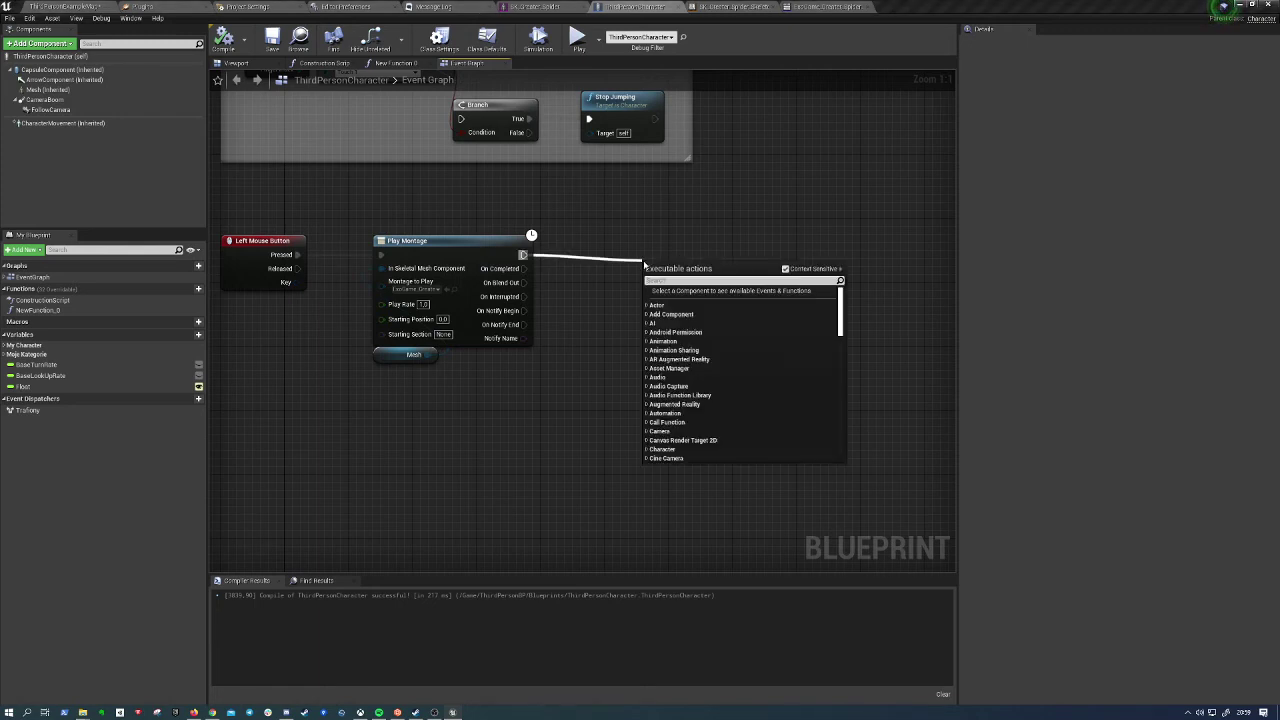
text(inp)
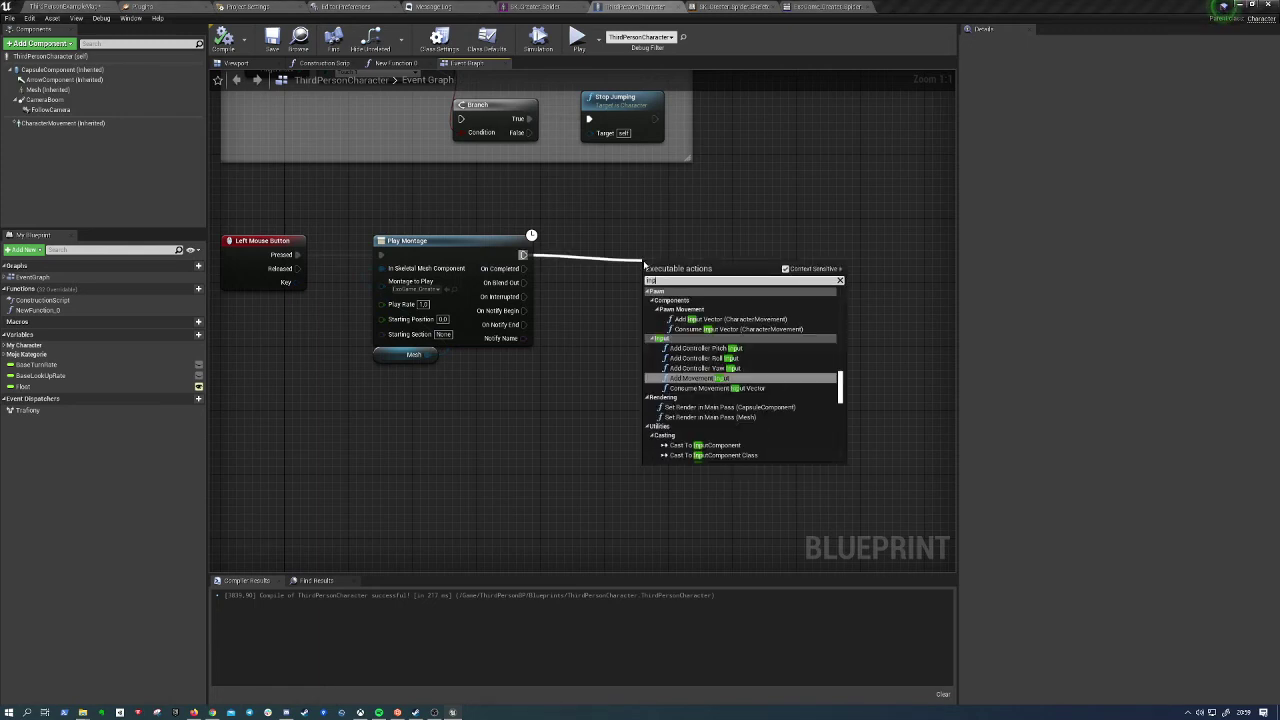
text(ut disa)
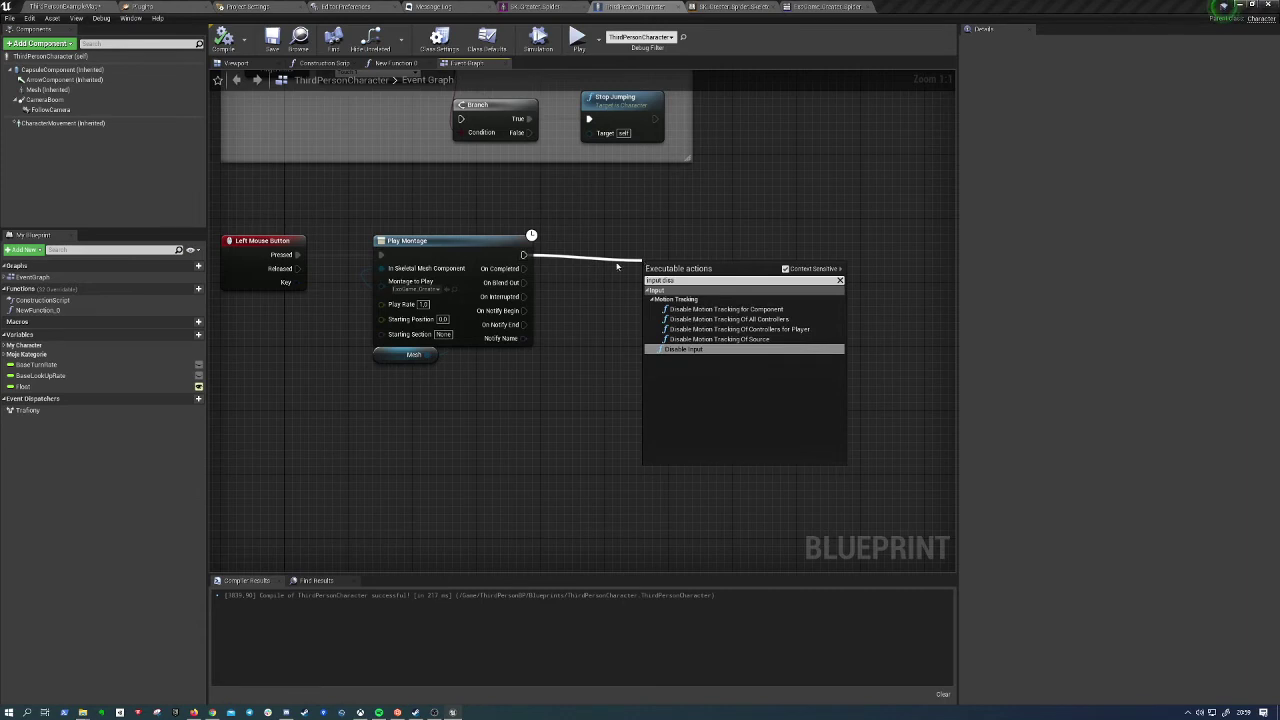
key(Return)
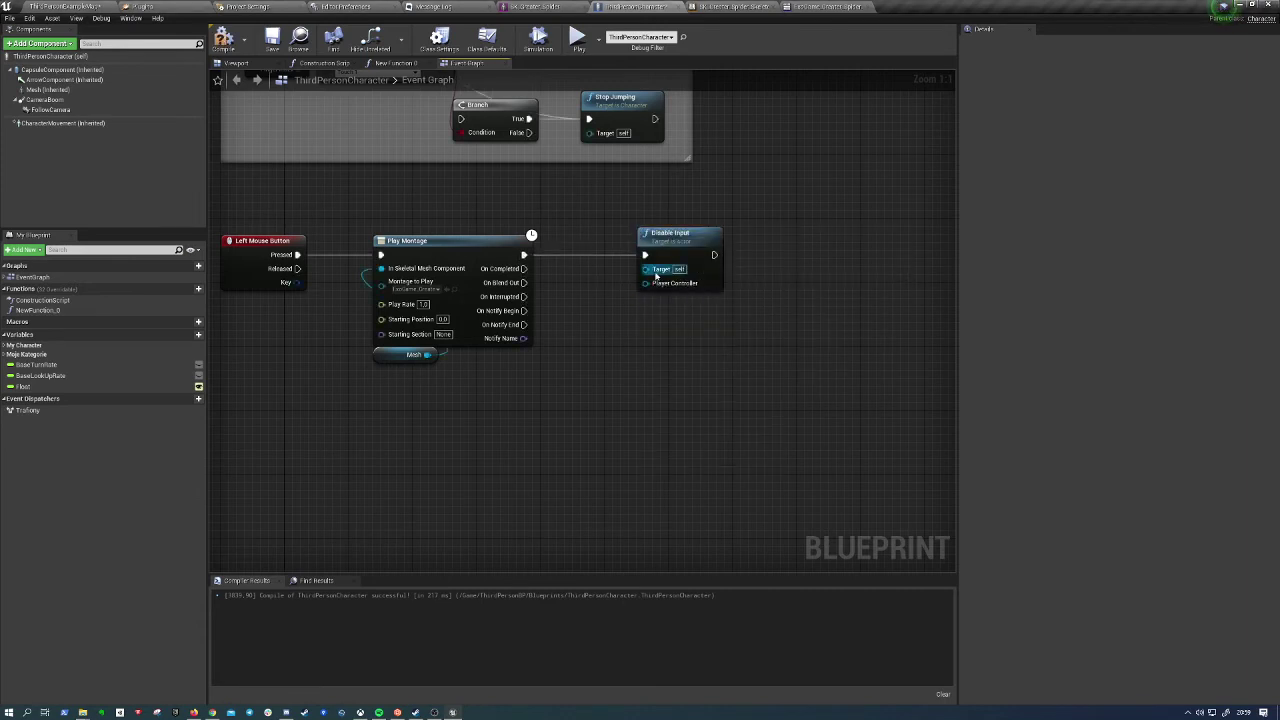
click(656, 277)
Feed a Get Player Controller node into Disable Input's Player Controller and start a play test
right_click(660, 337)
text(get p)
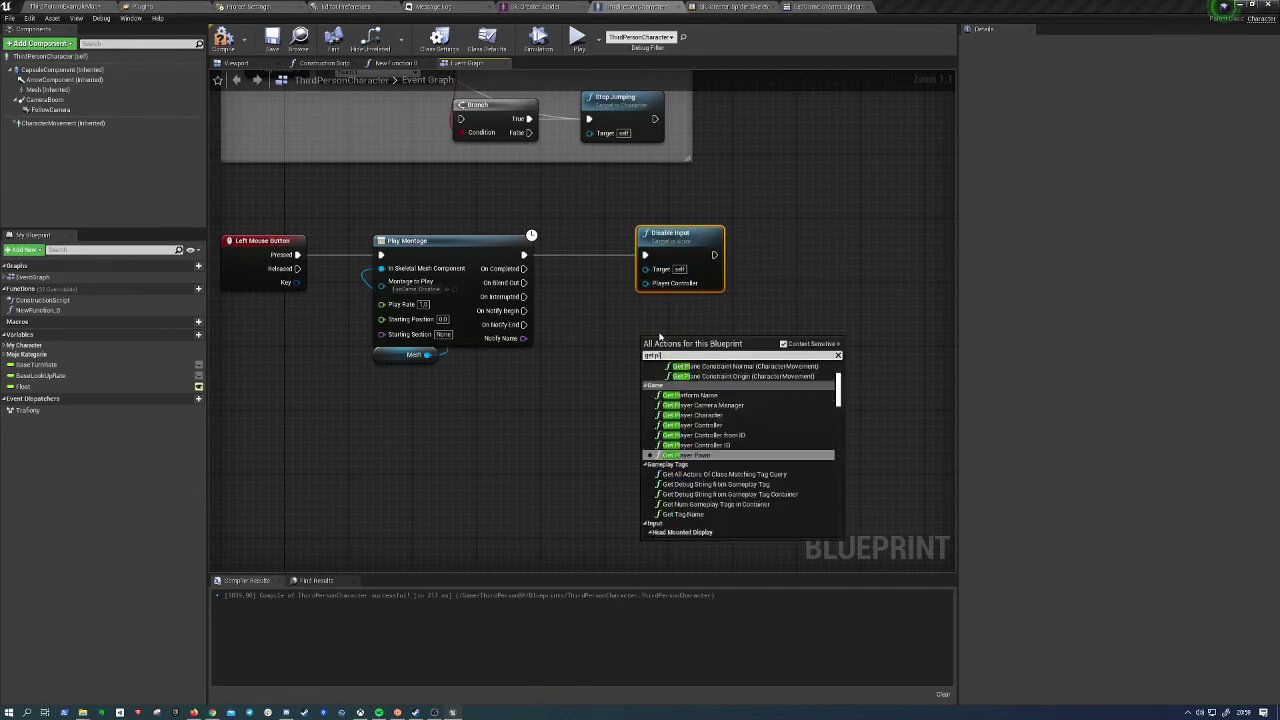
text(layer)
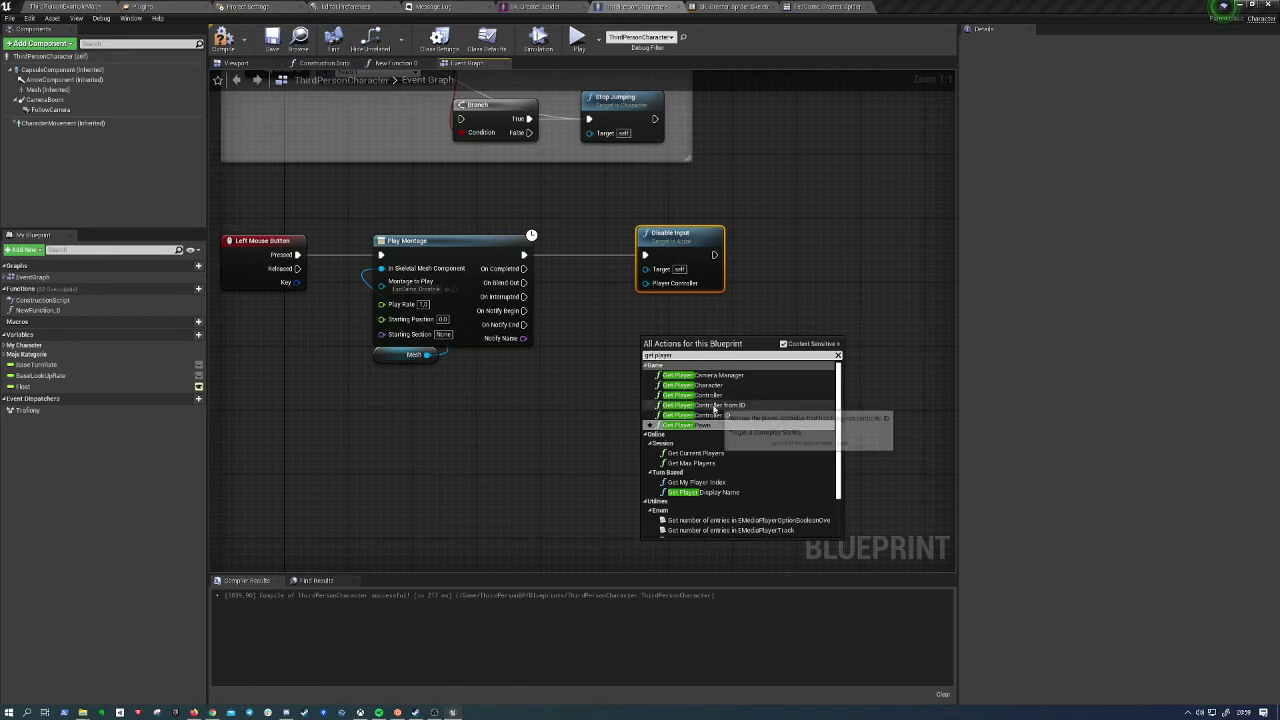
text( con)
key(Return)
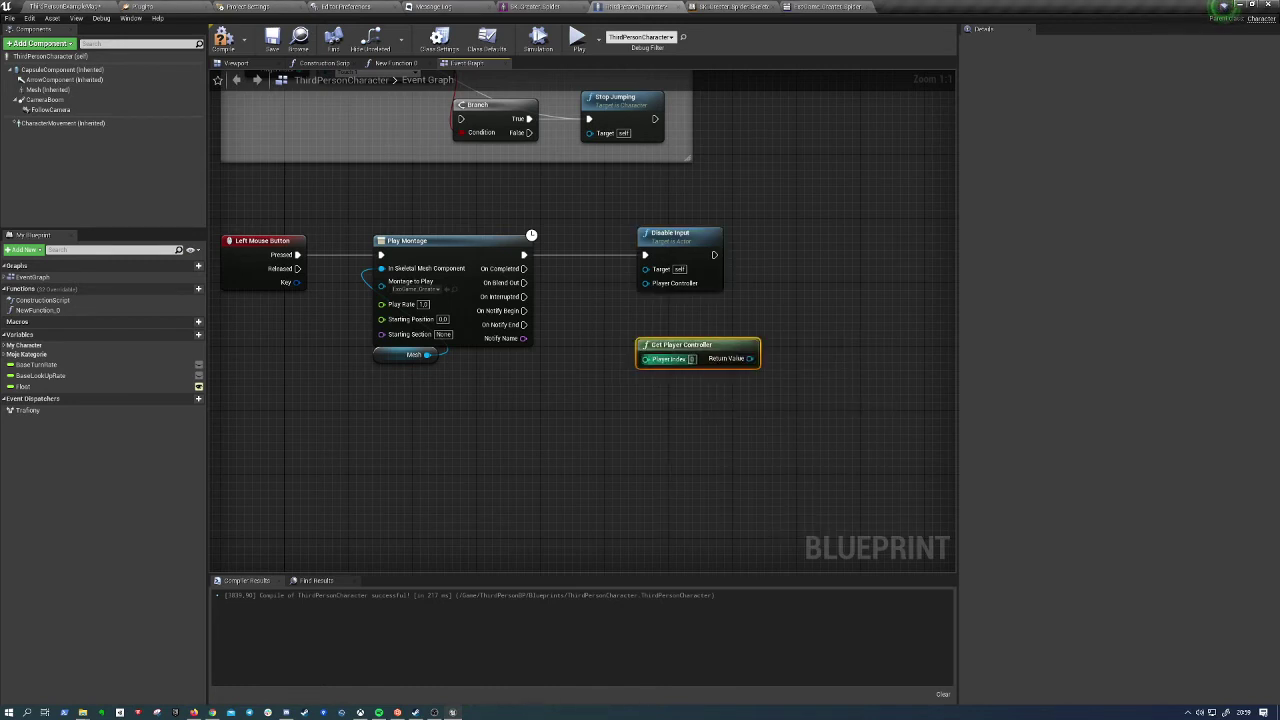
drag(749, 334, 665, 288)
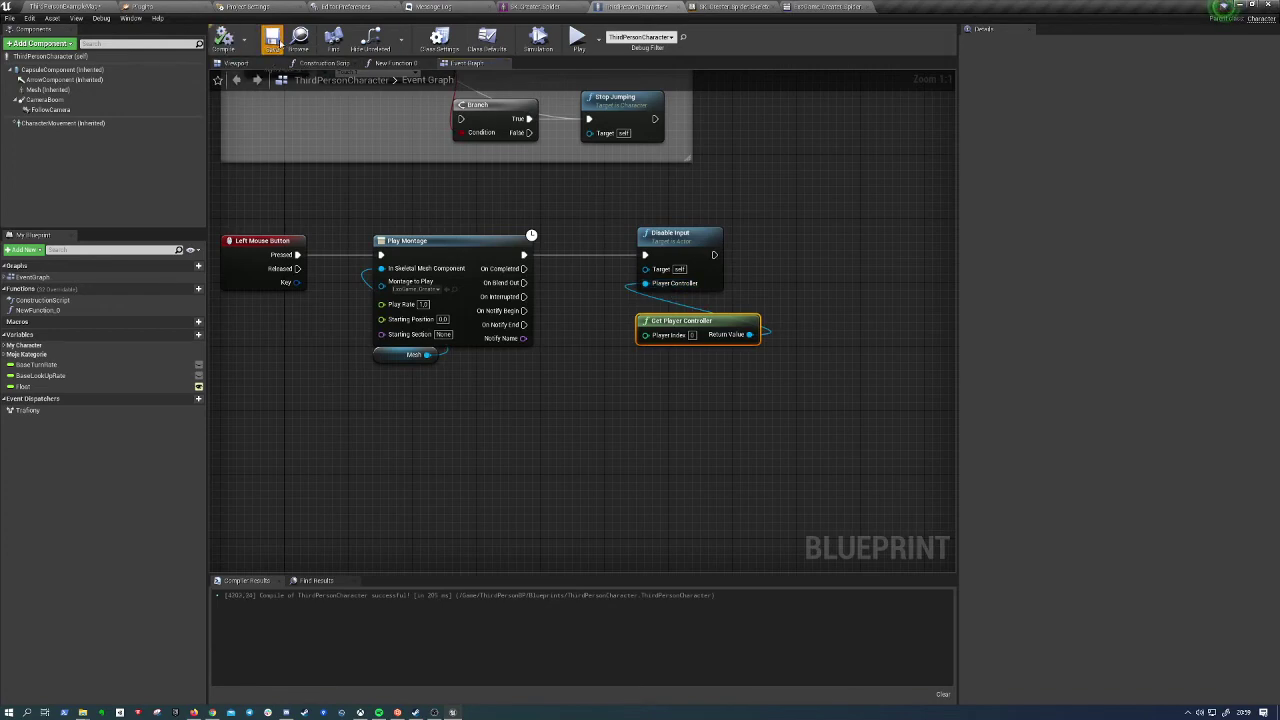
click(577, 38)
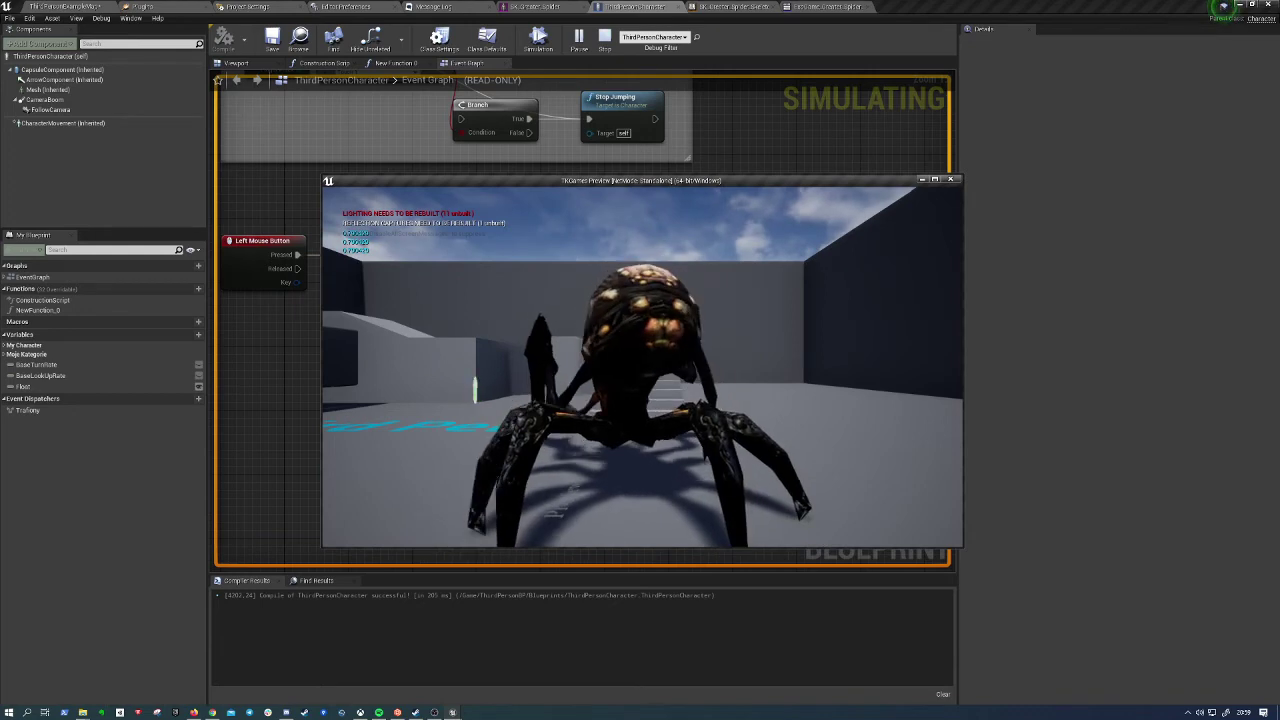
Move Get Player Controller under Disable Input, then play and test the left-click attack
key(Escape)
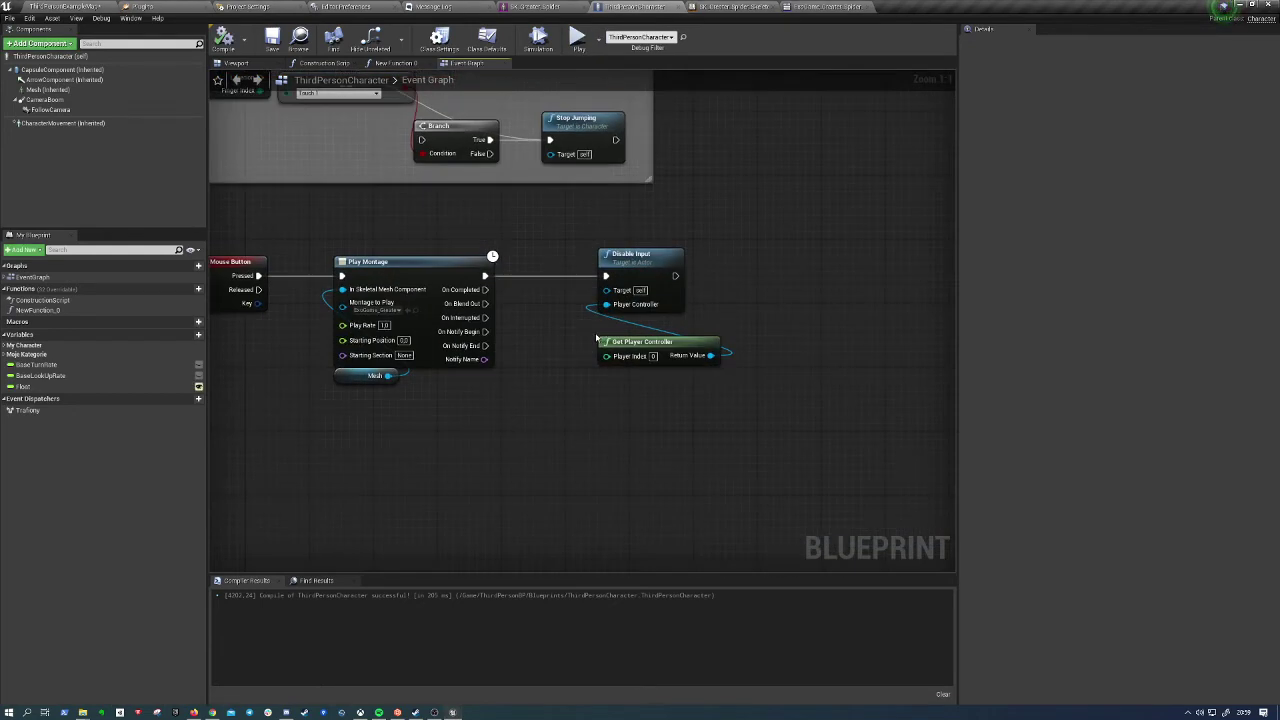
drag(598, 342, 598, 318)
click(579, 40)
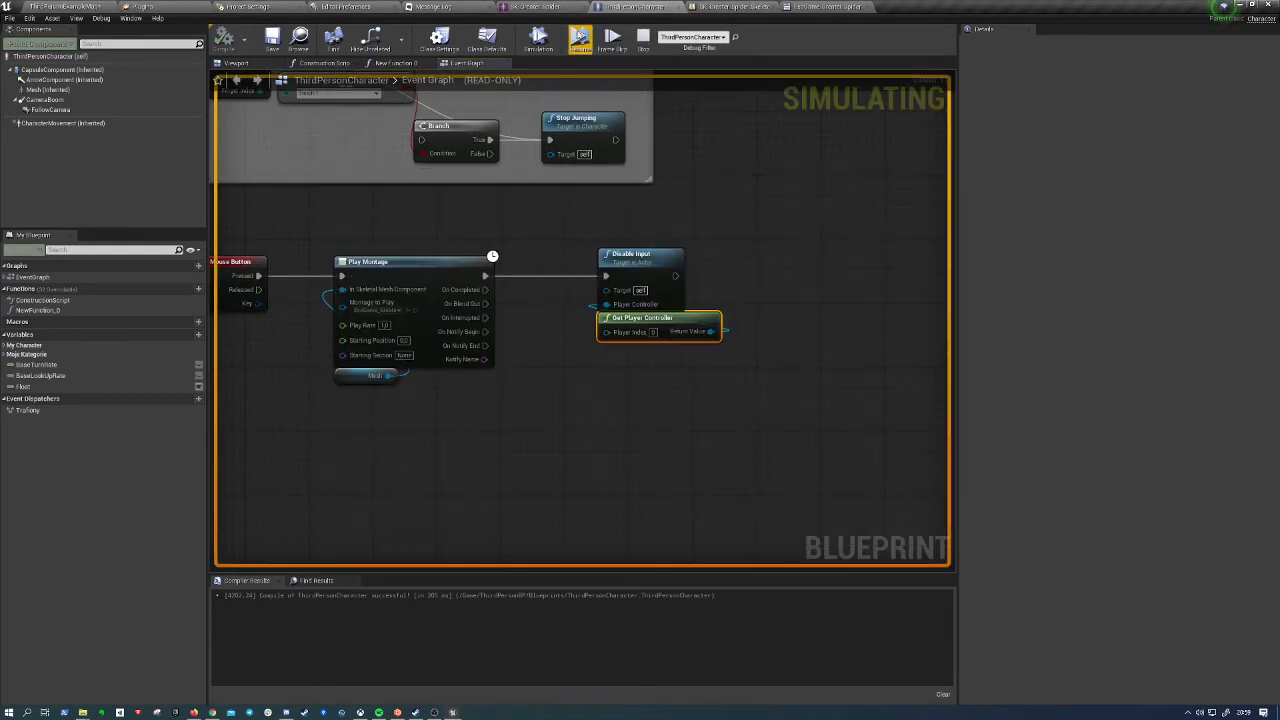
click(643, 40)
click(578, 40)
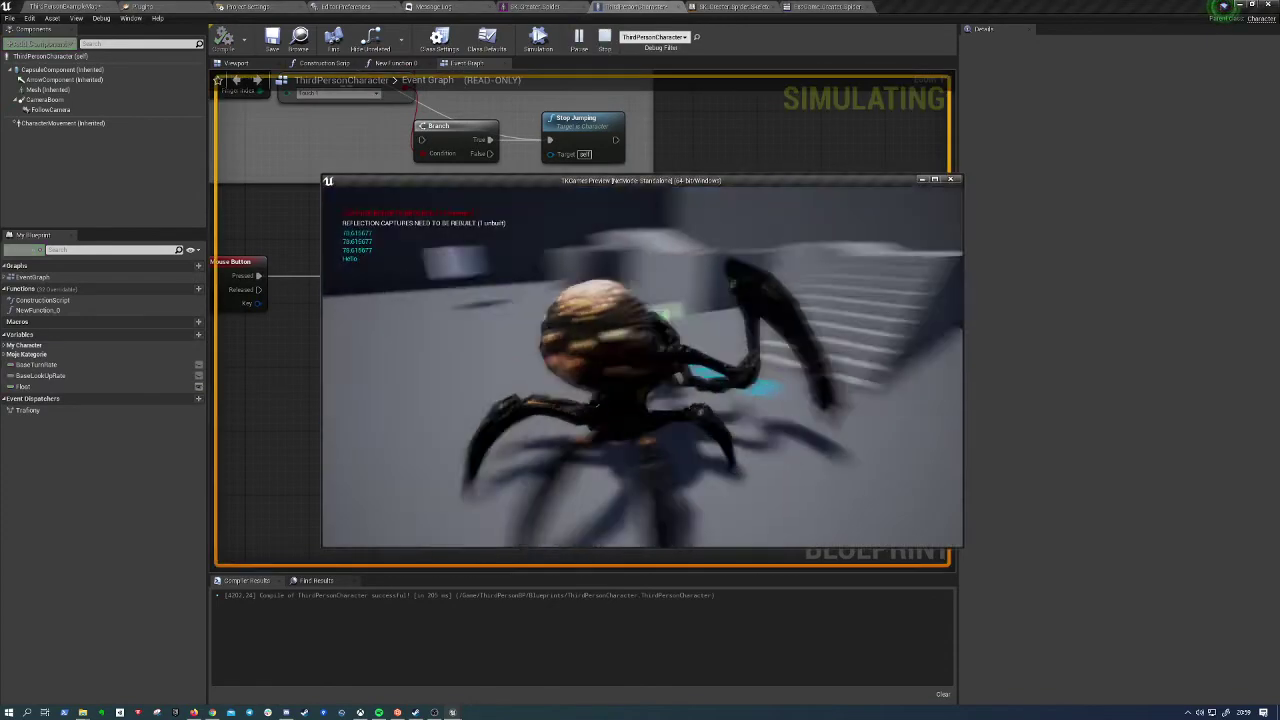
click(642, 365)
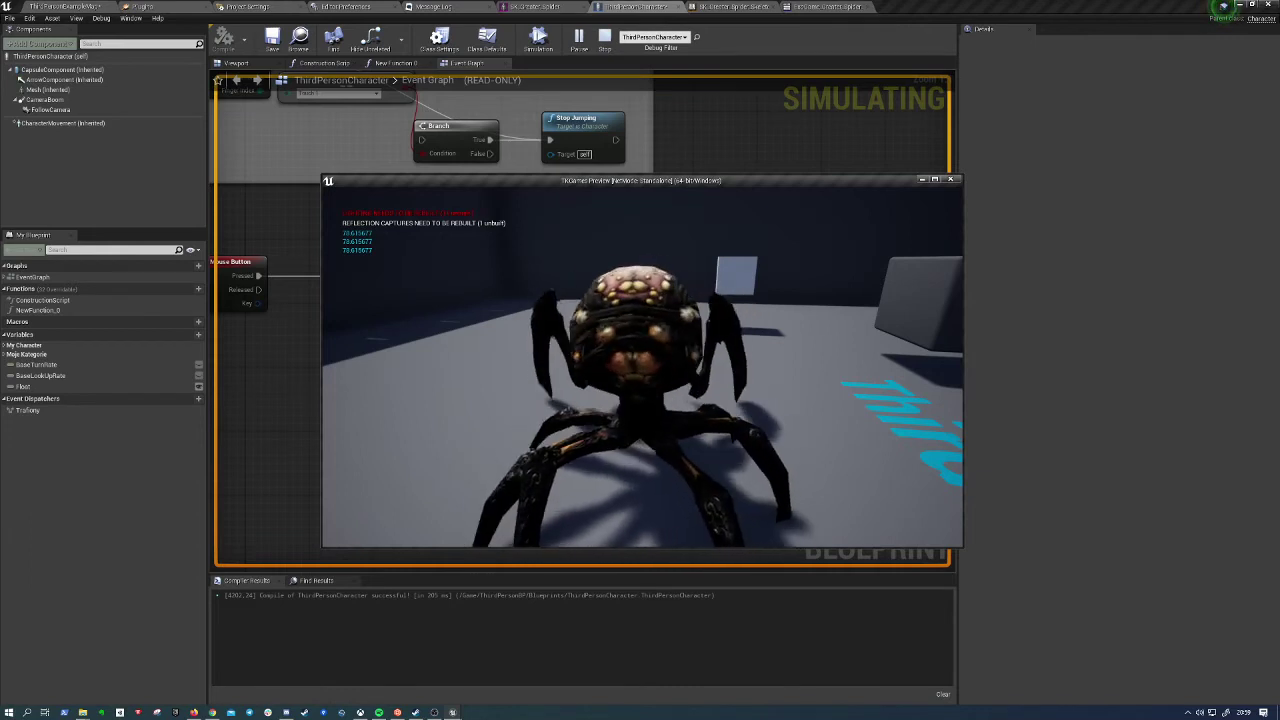
key(Escape)
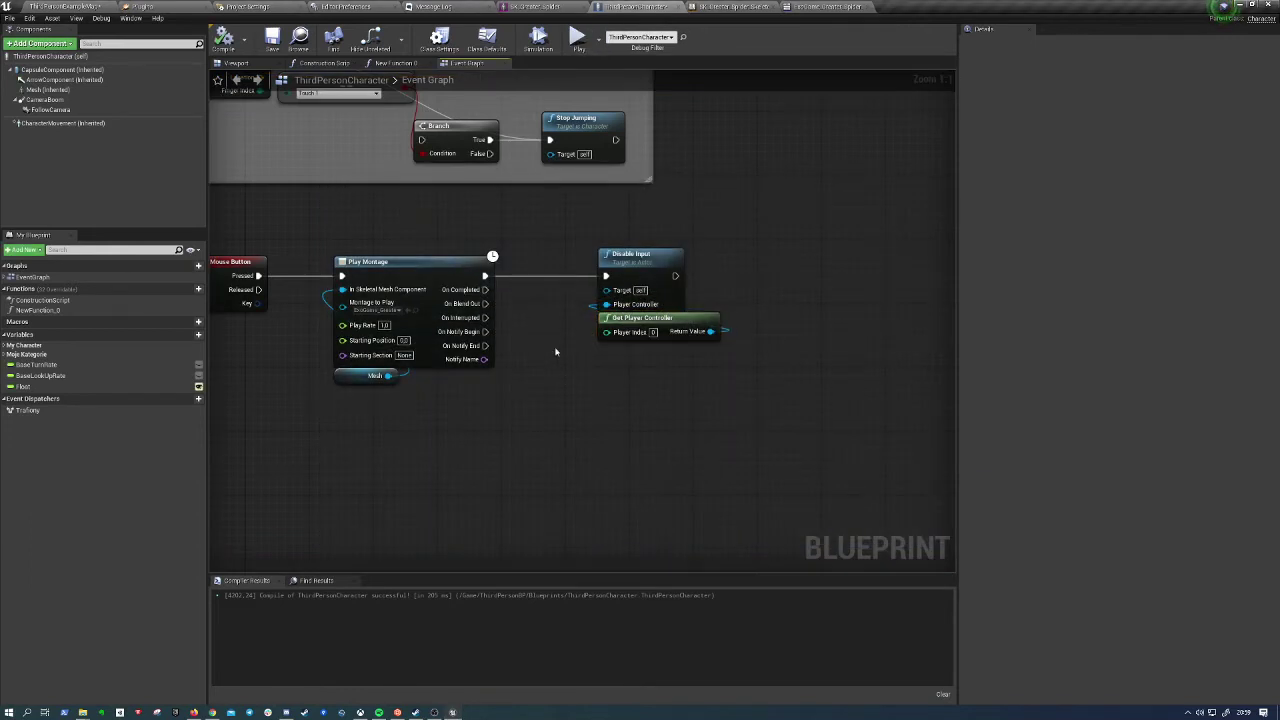
click(425, 300)
click(428, 421)
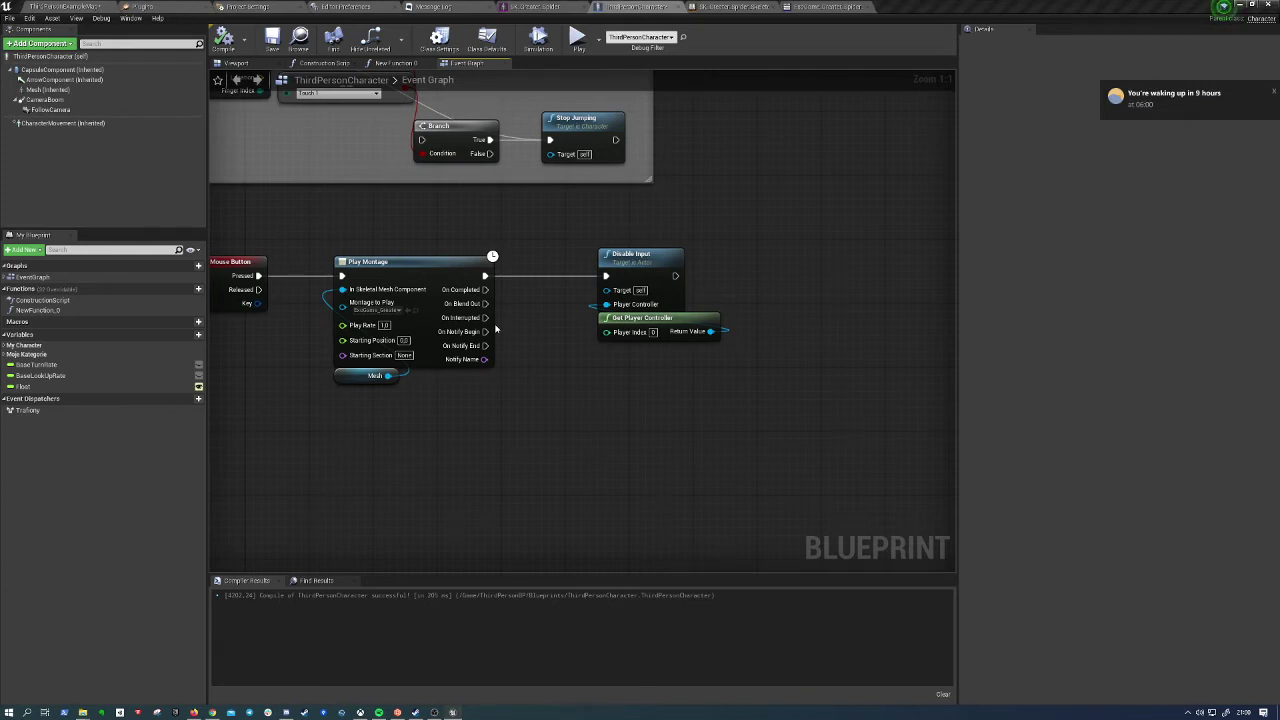
Connect On Completed to a new Enable Input node fed by Get Player Controller, compile, and play
drag(712, 238, 622, 395)
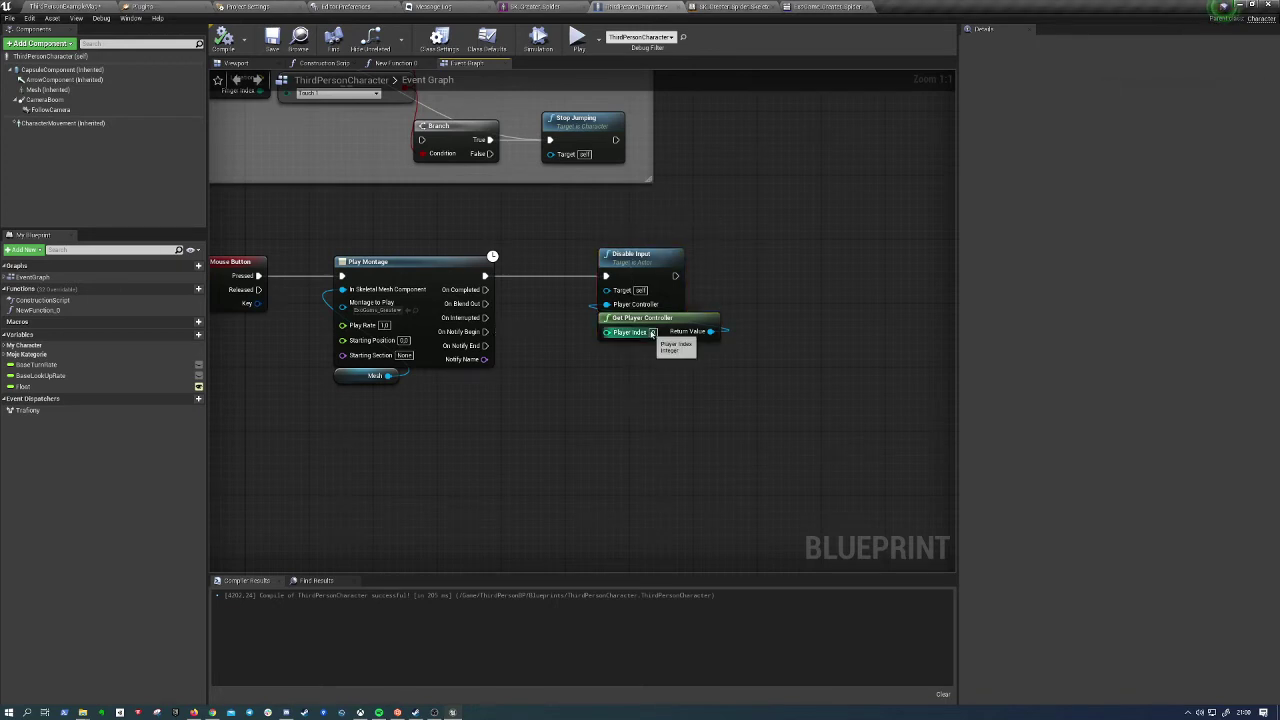
drag(486, 290, 615, 409)
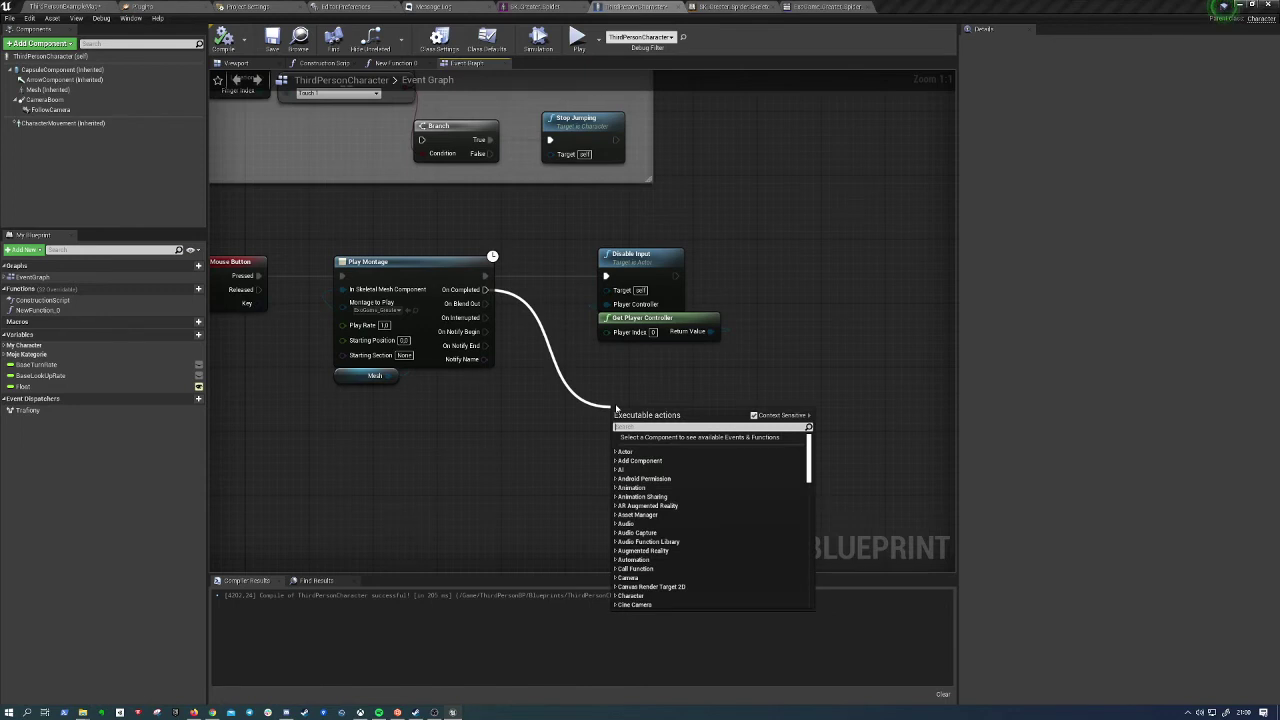
text(enabl)
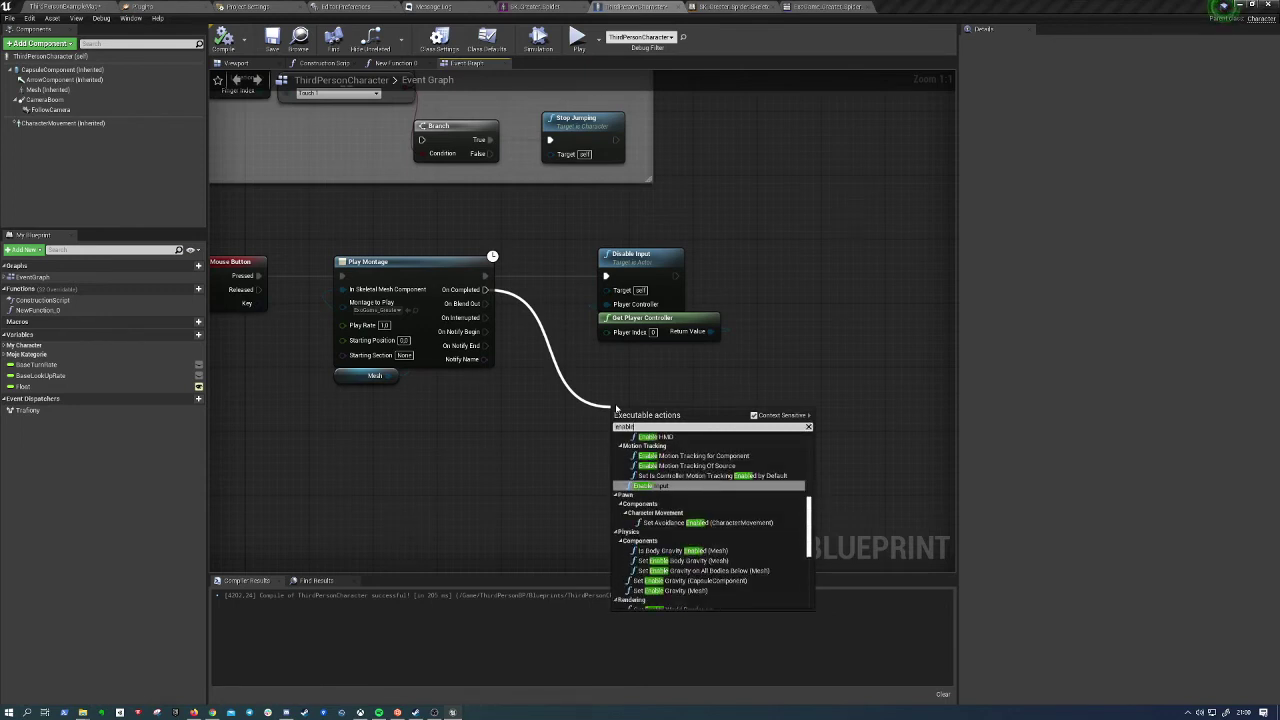
key(Return)
drag(640, 418, 621, 369)
drag(710, 331, 640, 418)
click(224, 42)
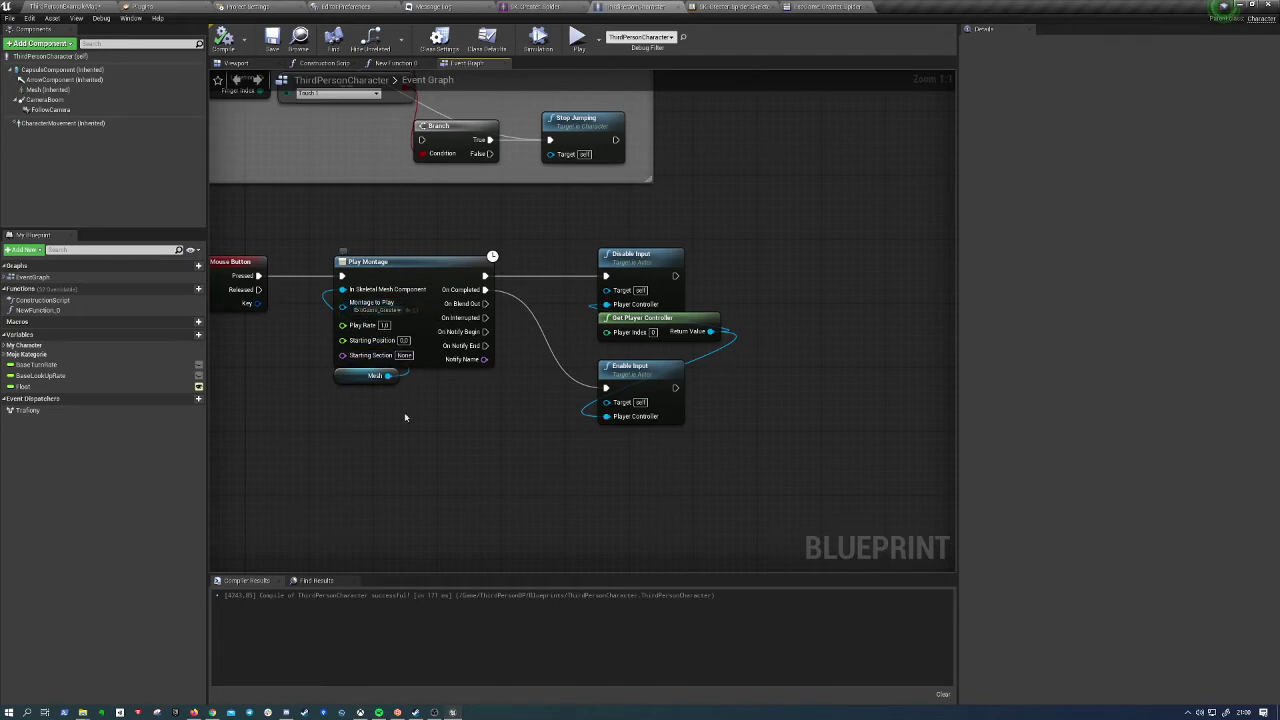
click(576, 43)
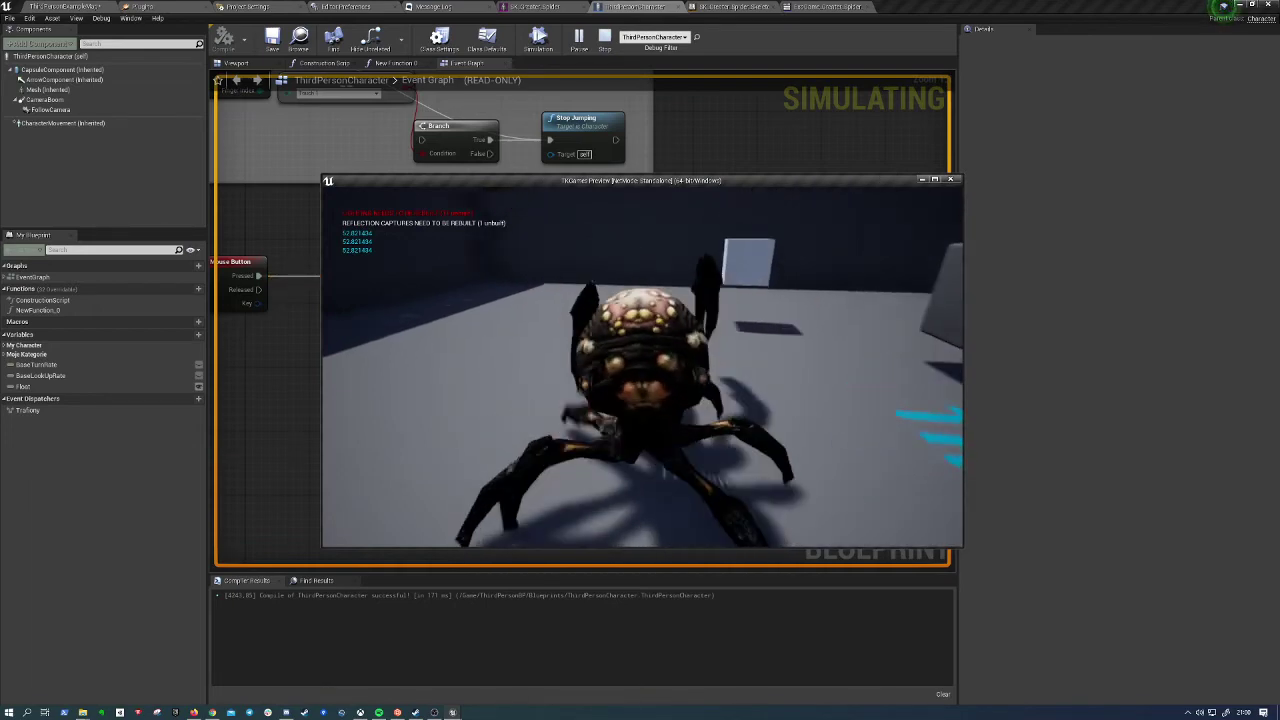
Trigger the spider attack twice with left-clicks in the preview, then press Esc to stop
click(642, 364)
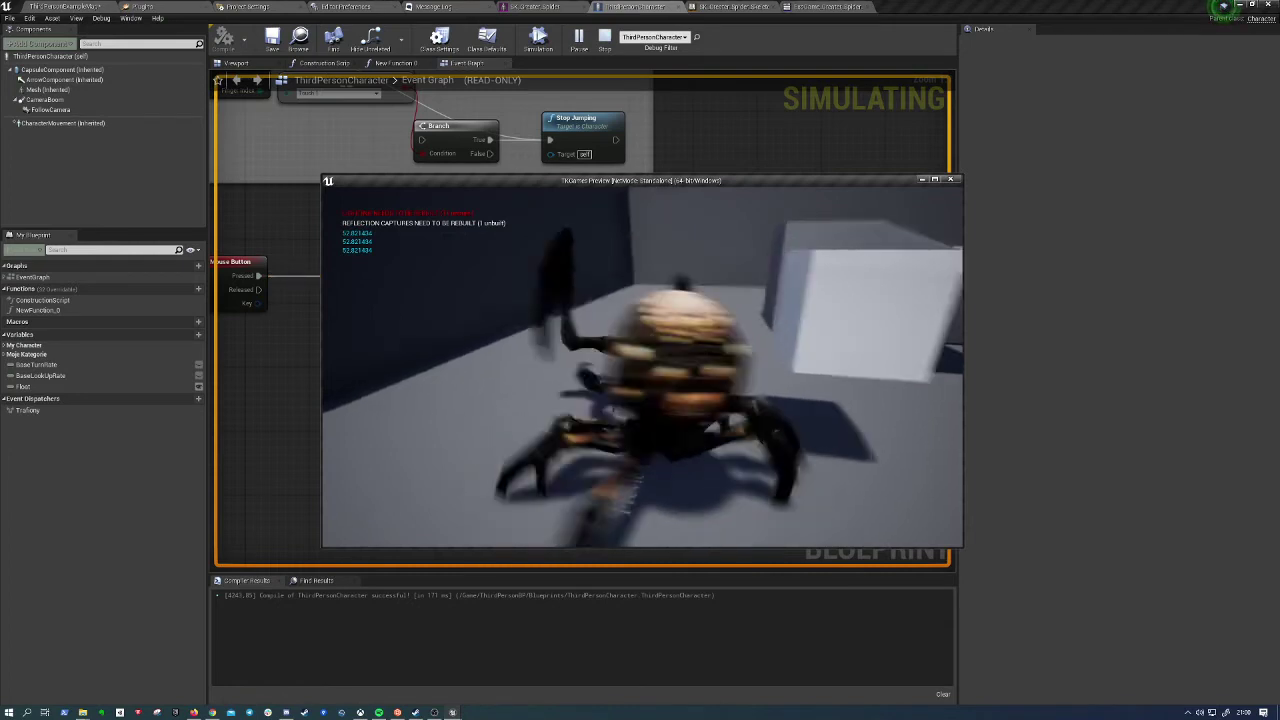
click(642, 364)
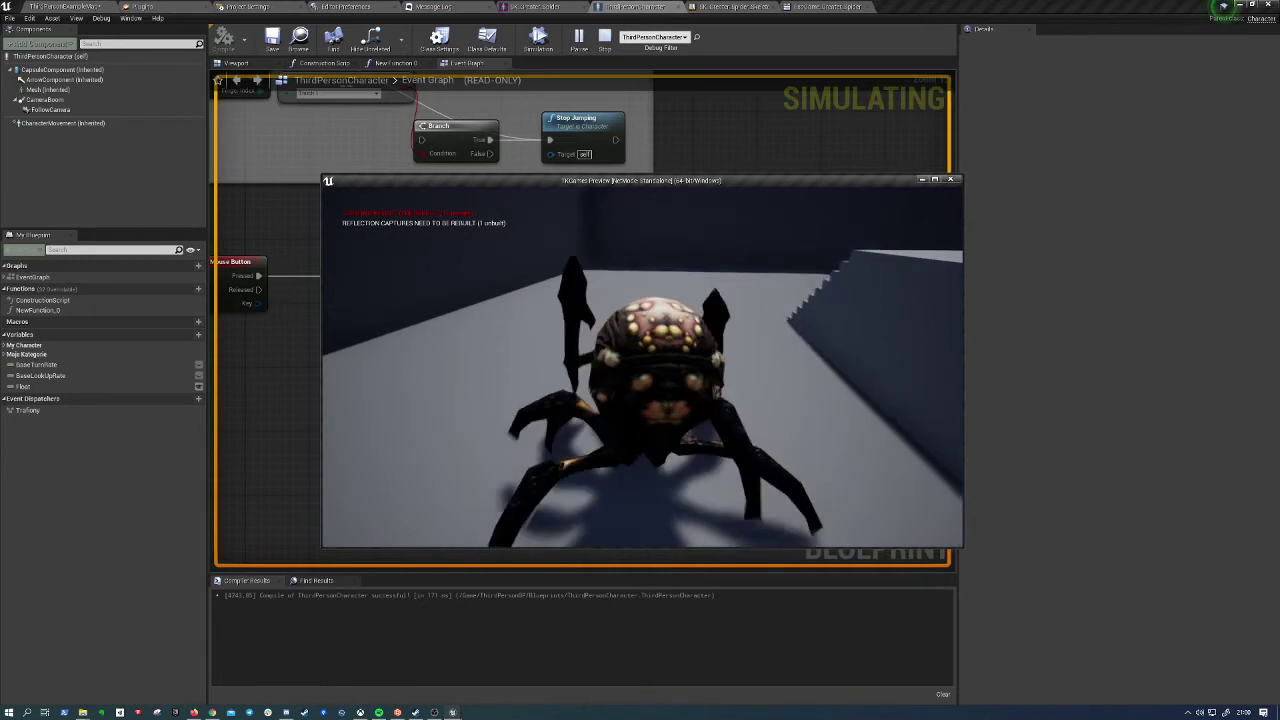
key(Escape)
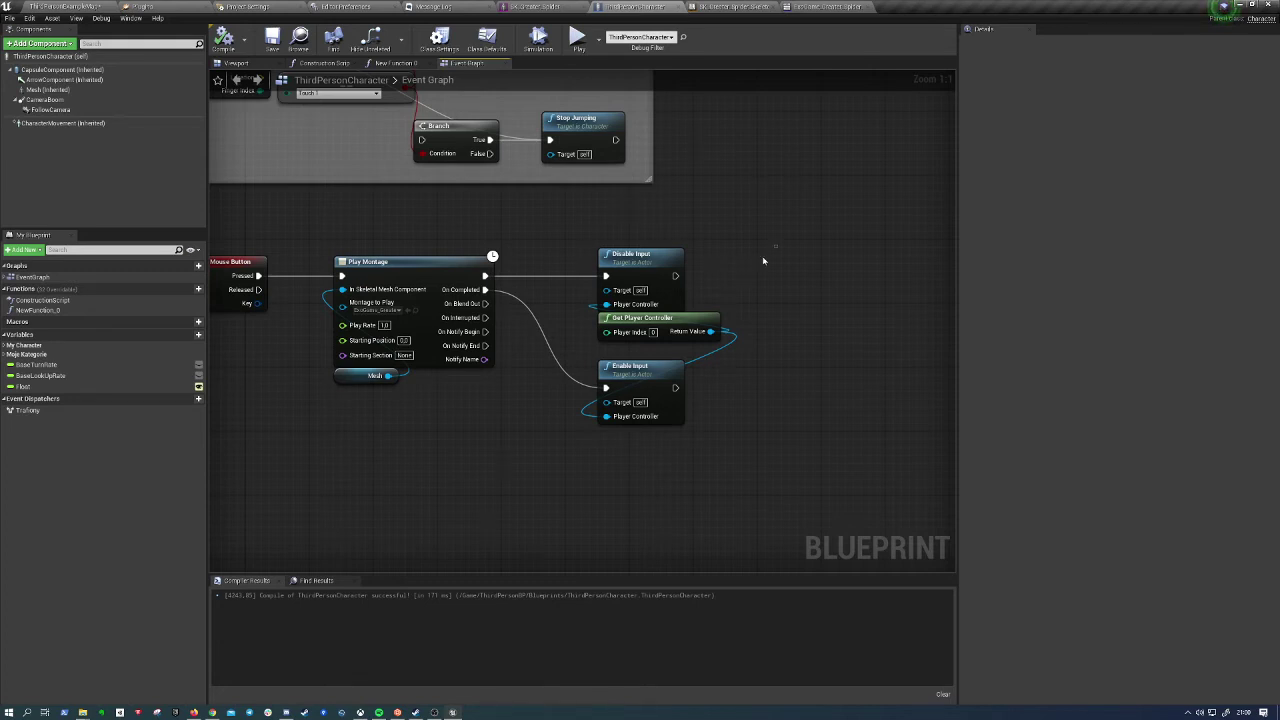
Raise the three input nodes, try wires from On Blend Out and On Interrupted, then open the attack montage
drag(770, 245, 594, 428)
drag(640, 380, 640, 332)
click(597, 399)
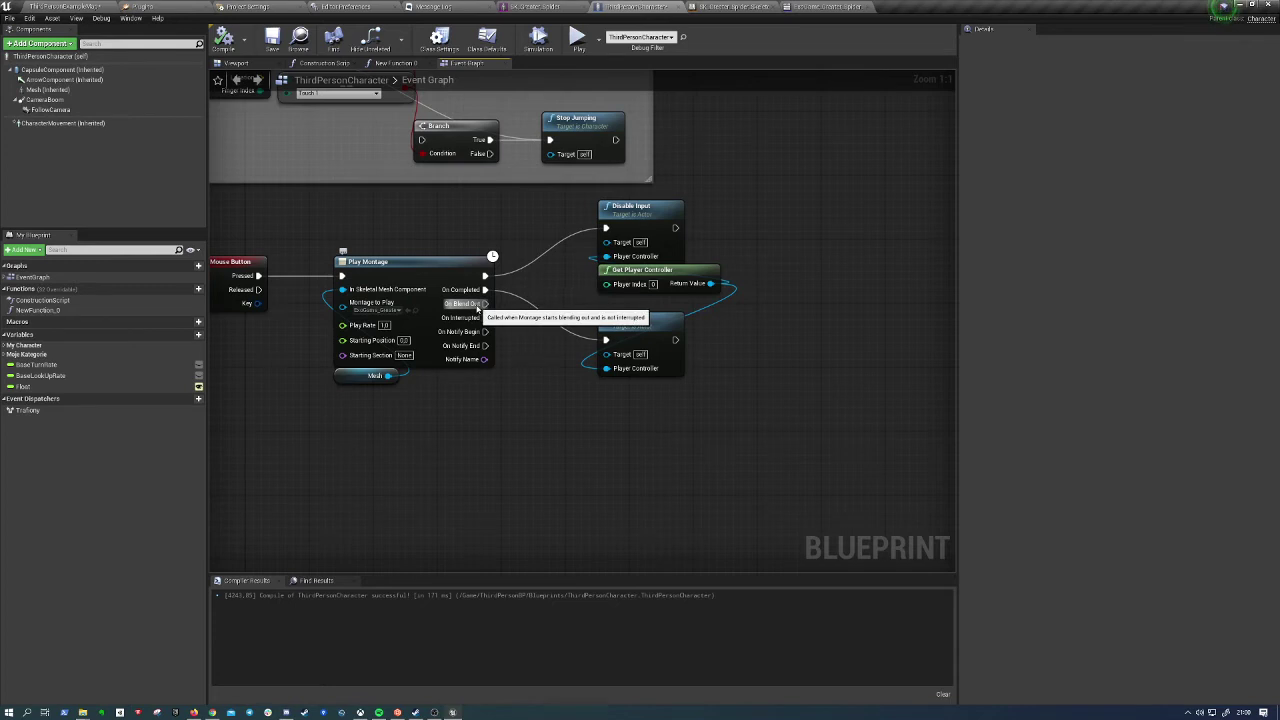
mouse_move(483, 304)
mouse_down()
mouse_move(541, 405)
mouse_move(503, 415)
mouse_up()
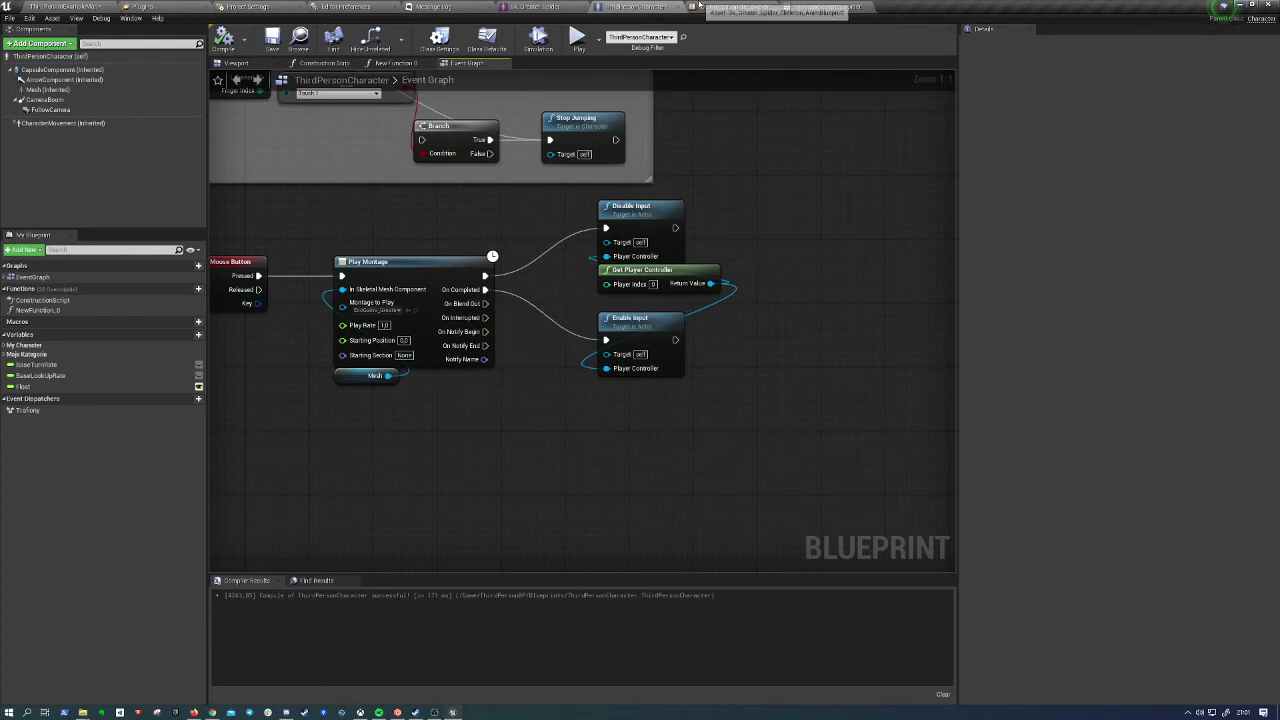
click(735, 6)
key(ctrl+Tab)
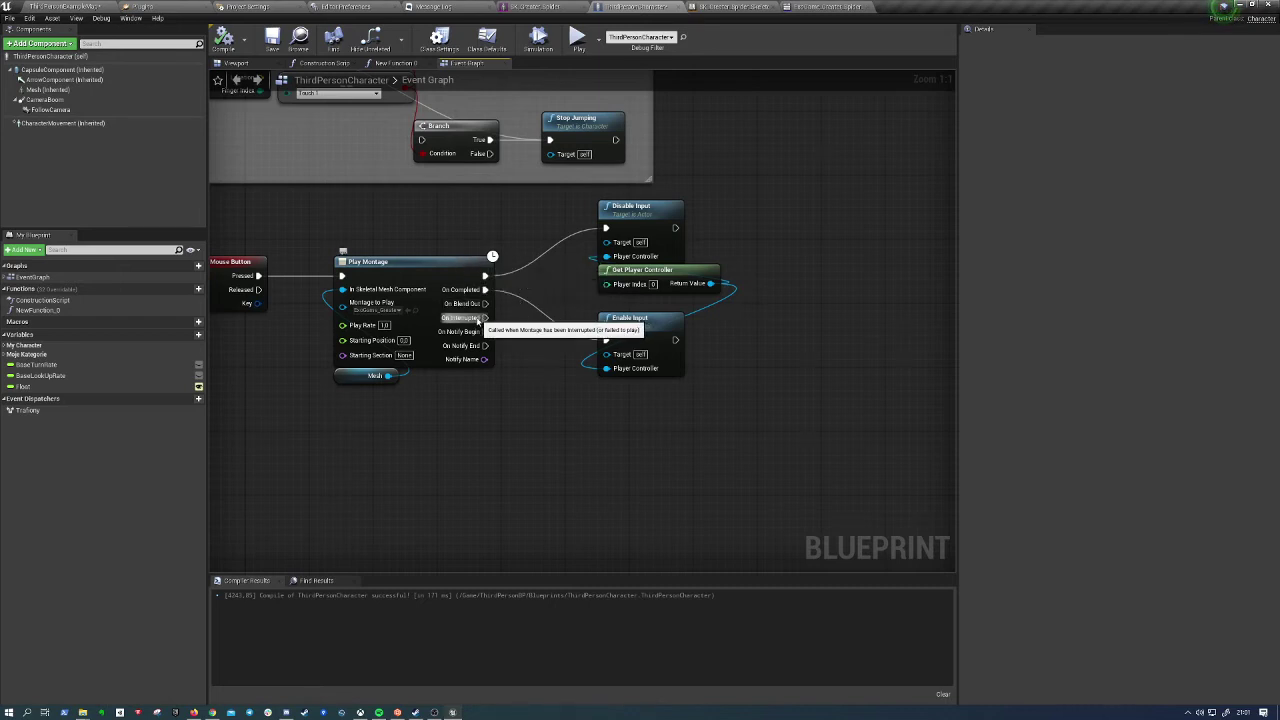
drag(477, 317, 579, 435)
click(484, 395)
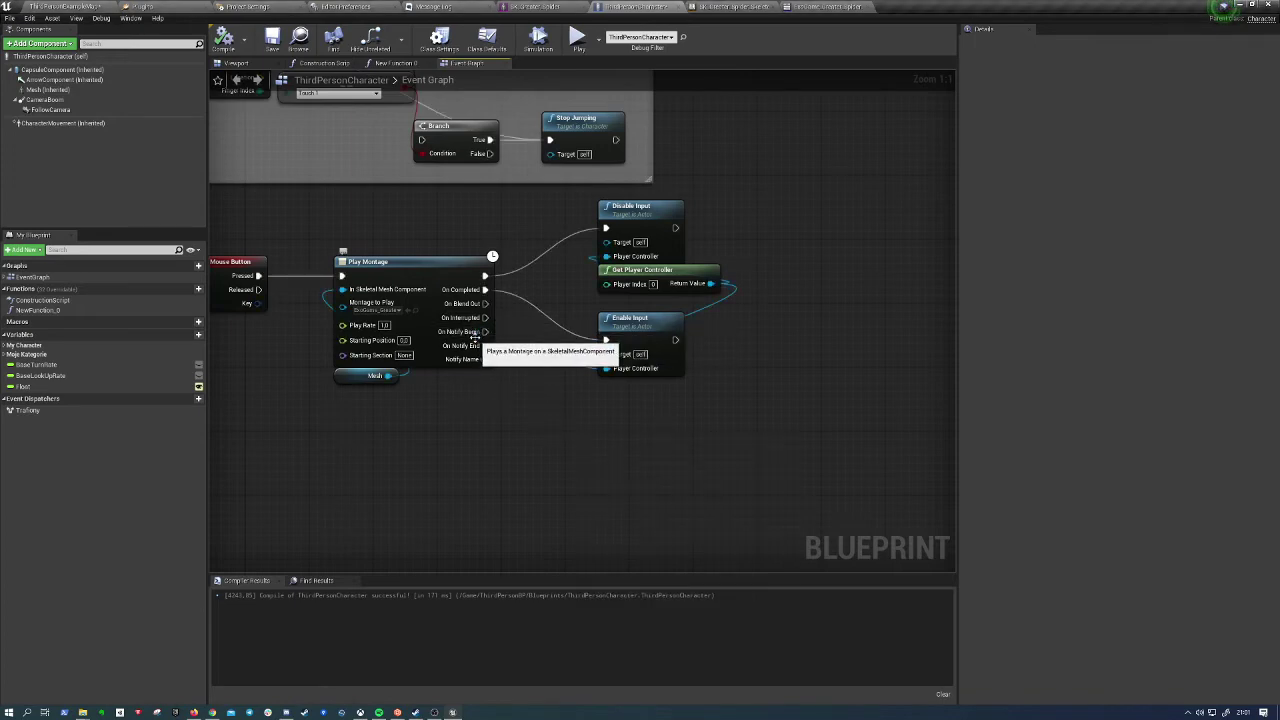
click(825, 6)
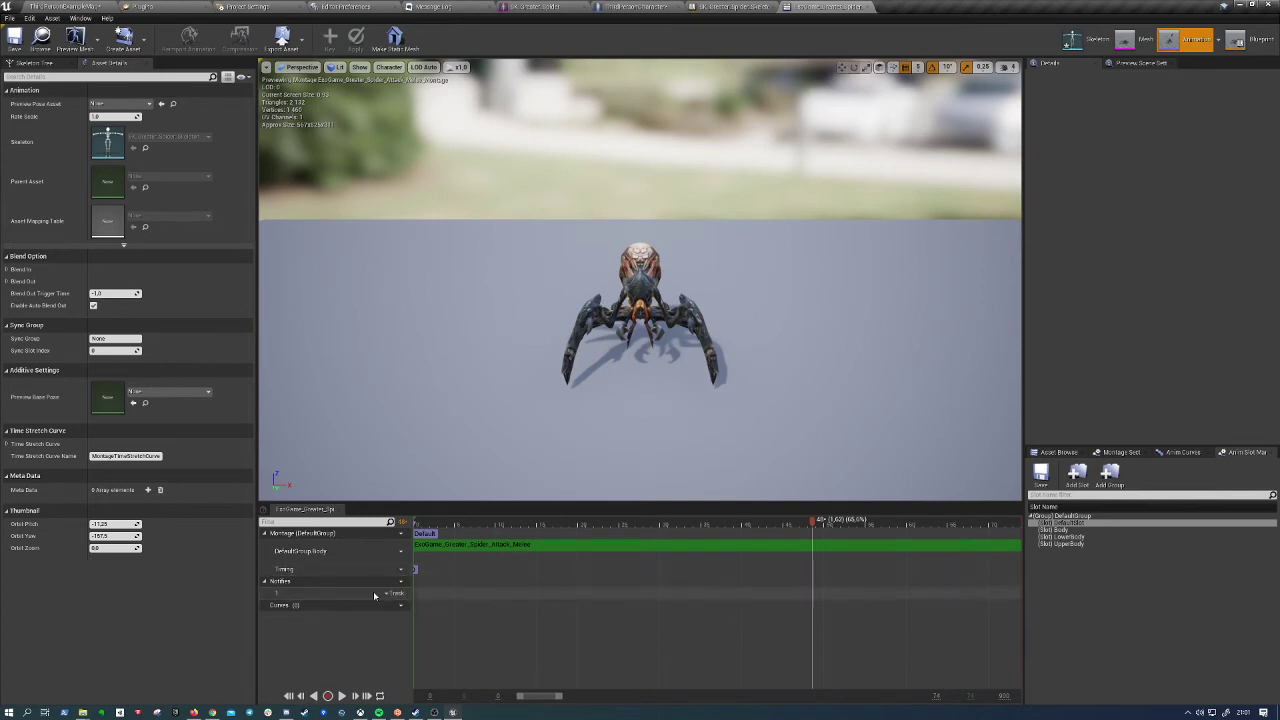
Add a Montage Notify to the attack montage's Notifies track and glance at the character graph
right_click(483, 600)
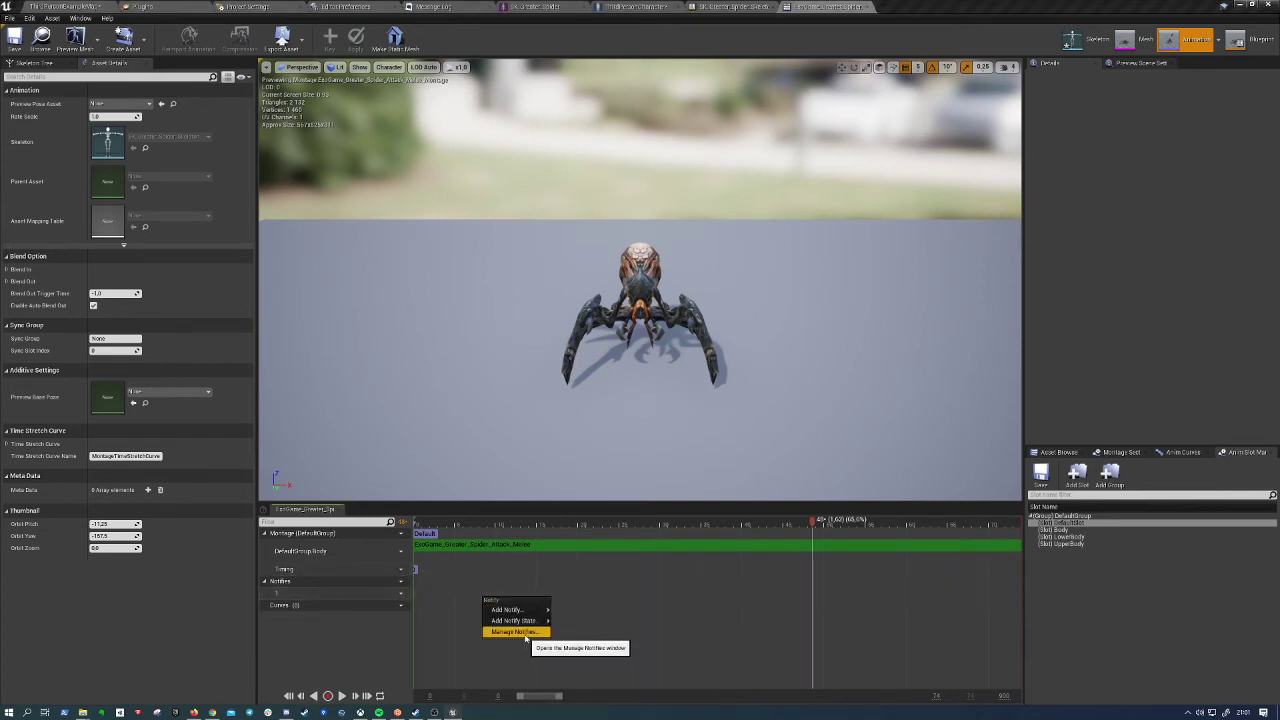
mouse_move(522, 609)
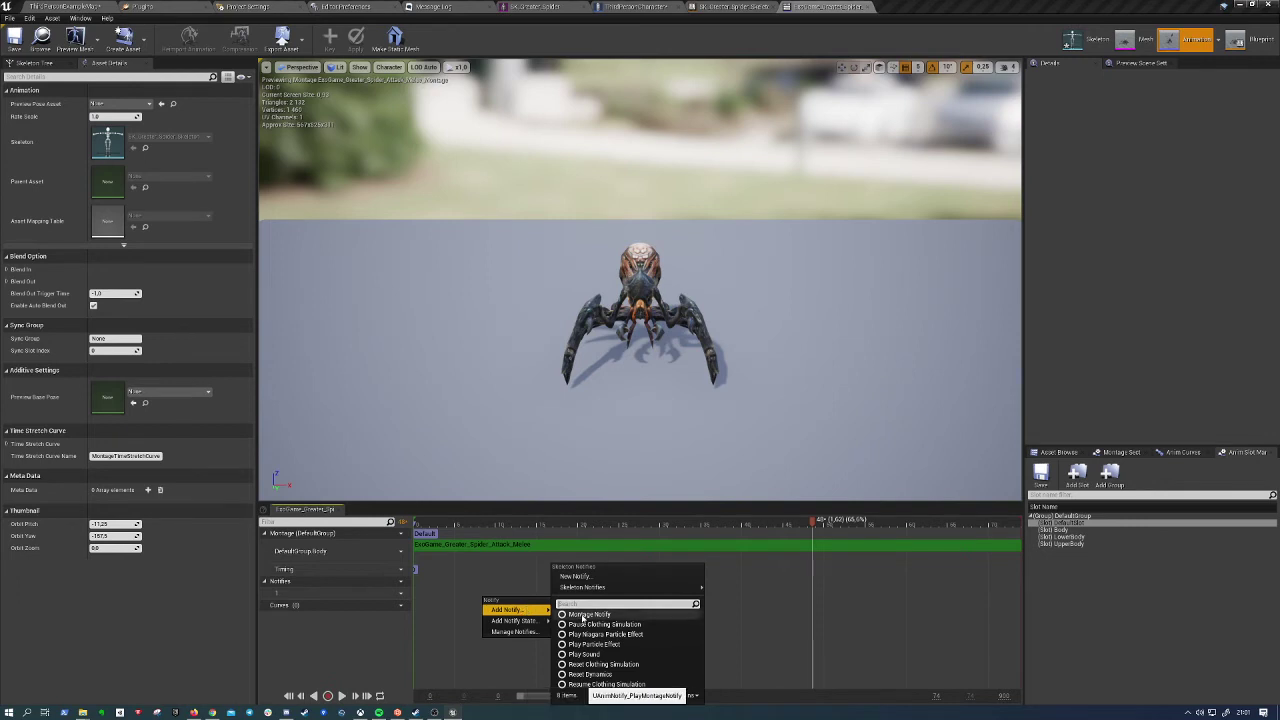
click(585, 615)
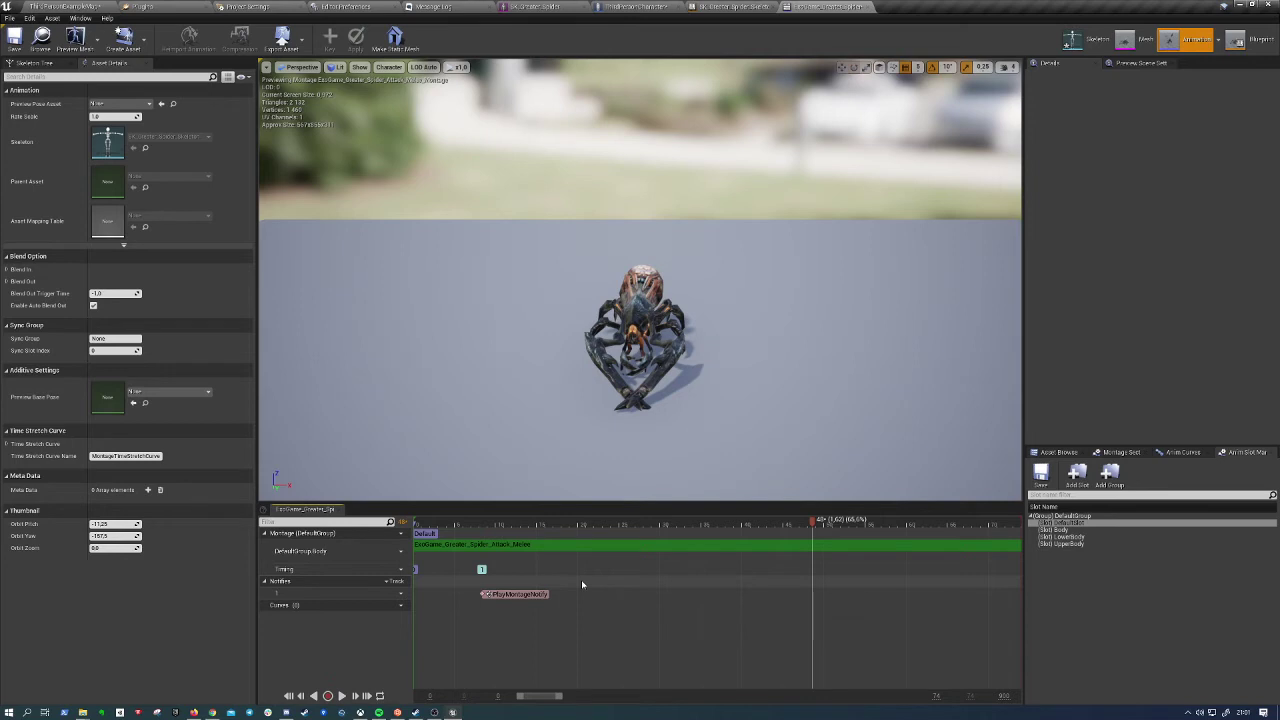
click(637, 6)
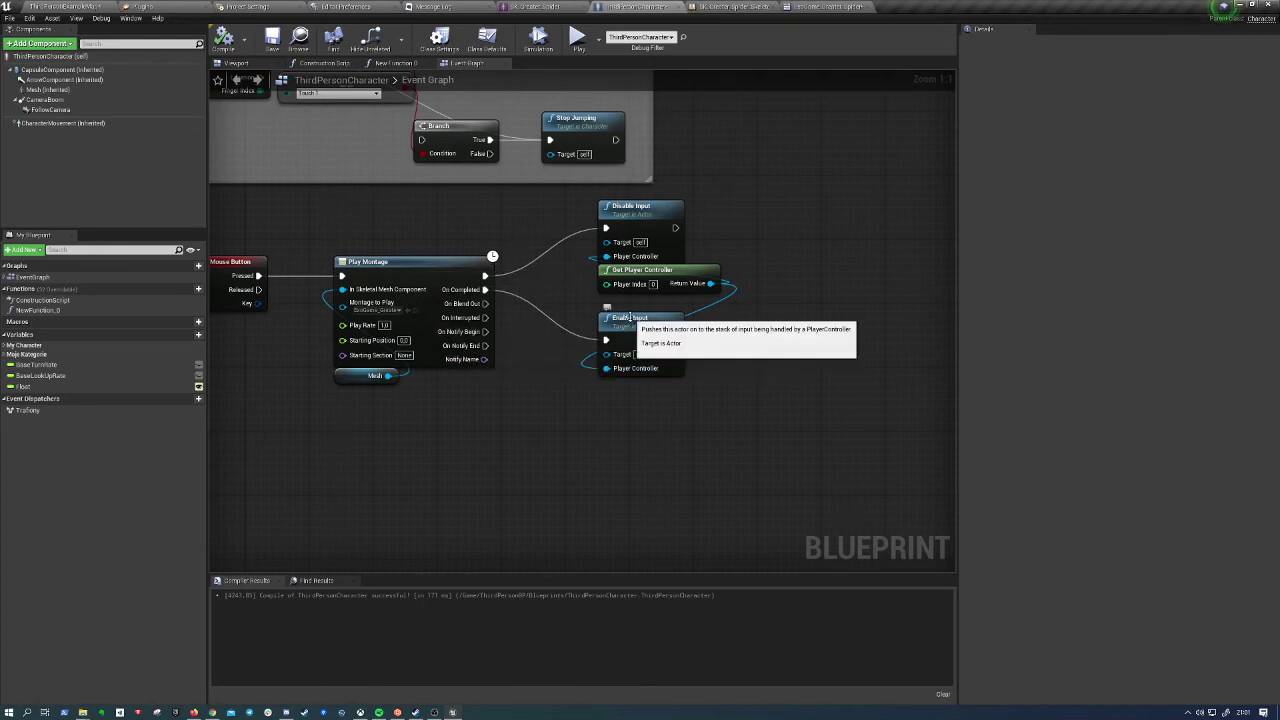
Add a second Montage Notify further along the track and start editing its Notify Name
click(817, 6)
right_click(572, 597)
mouse_move(592, 606)
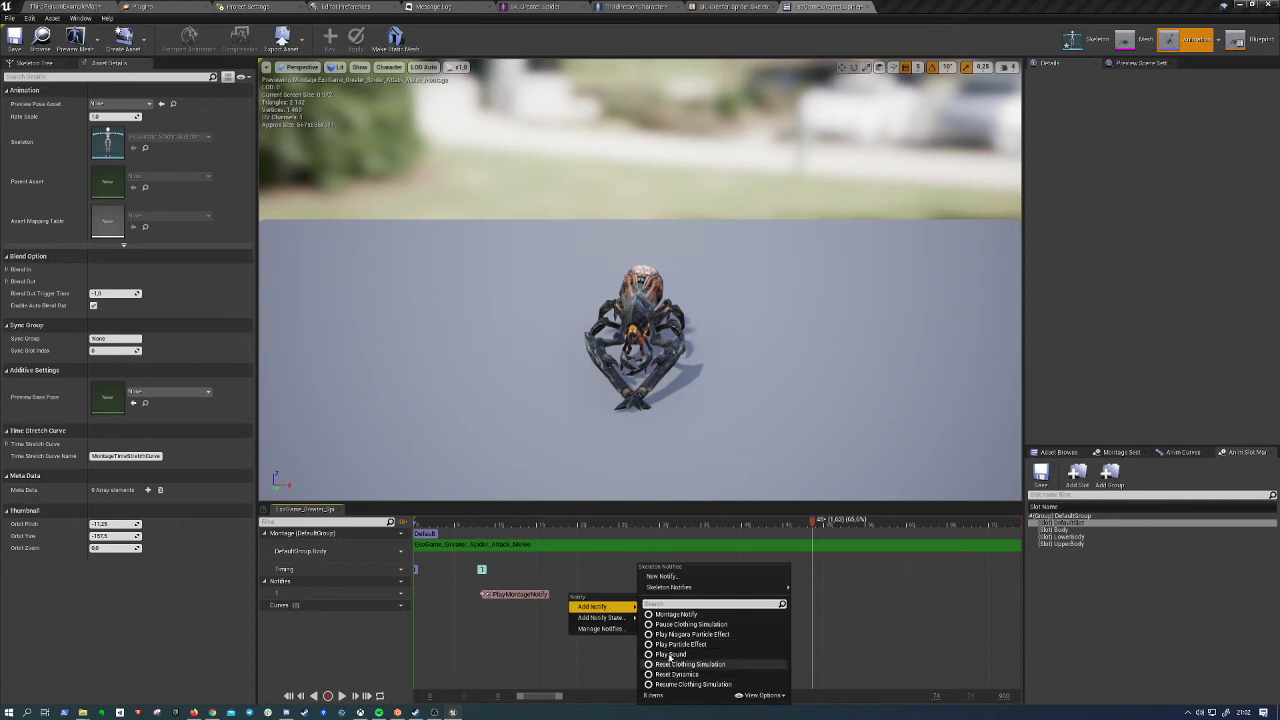
click(675, 614)
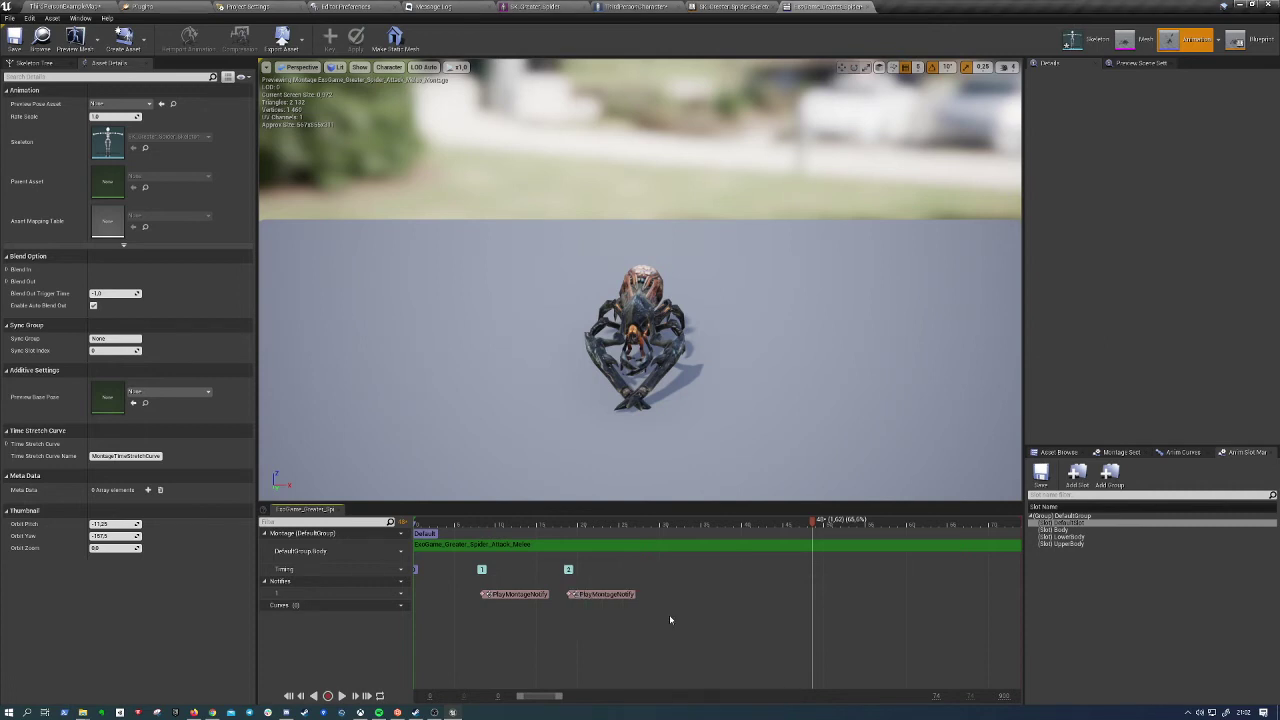
click(598, 595)
click(1148, 117)
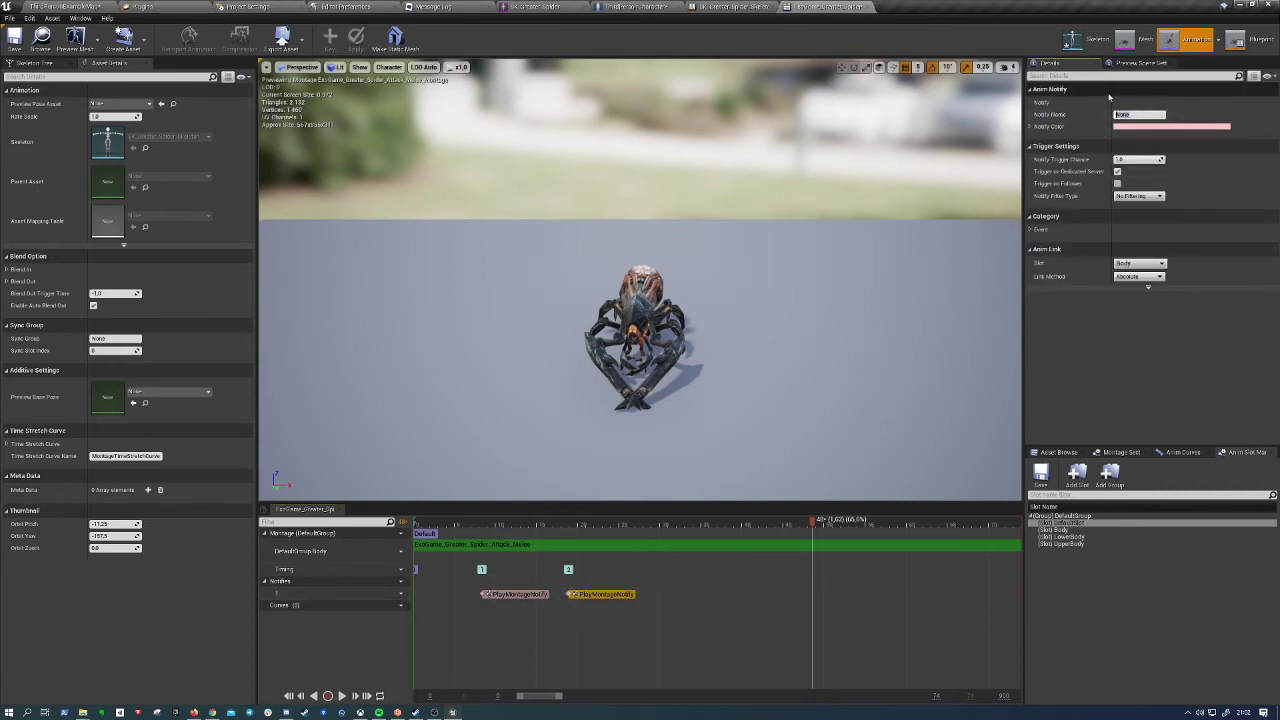
text(Hit)
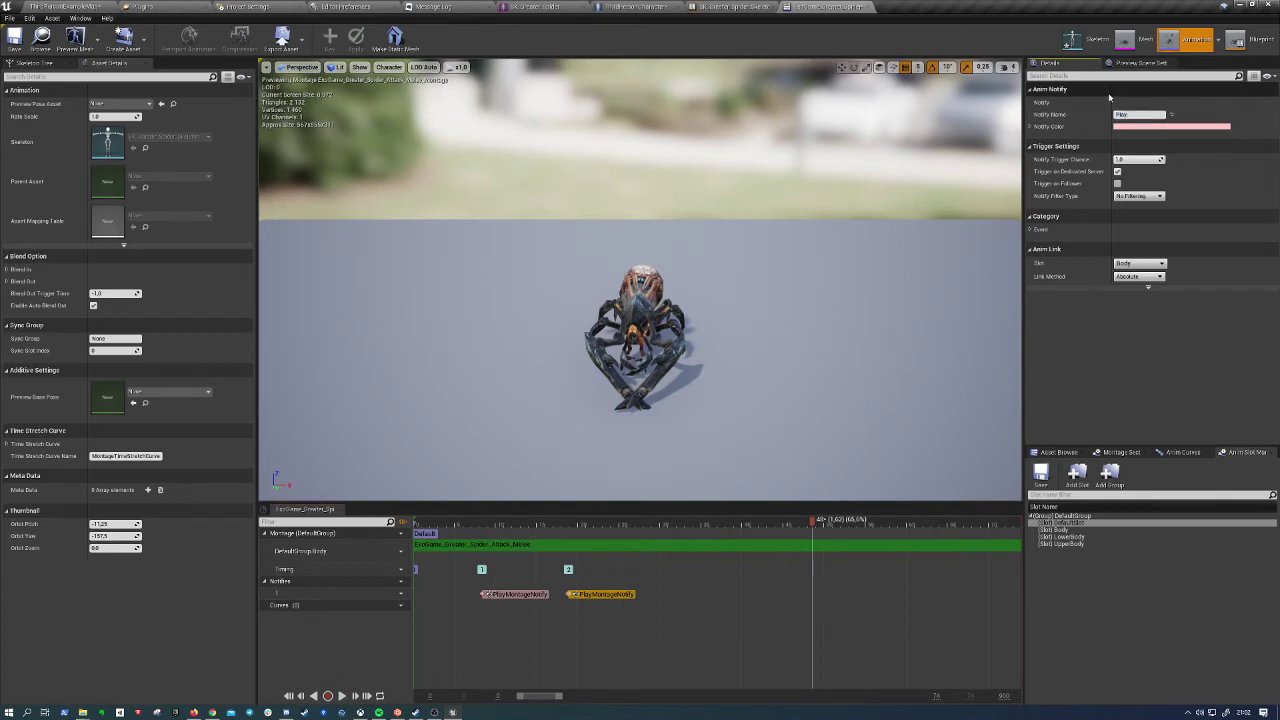
click(649, 6)
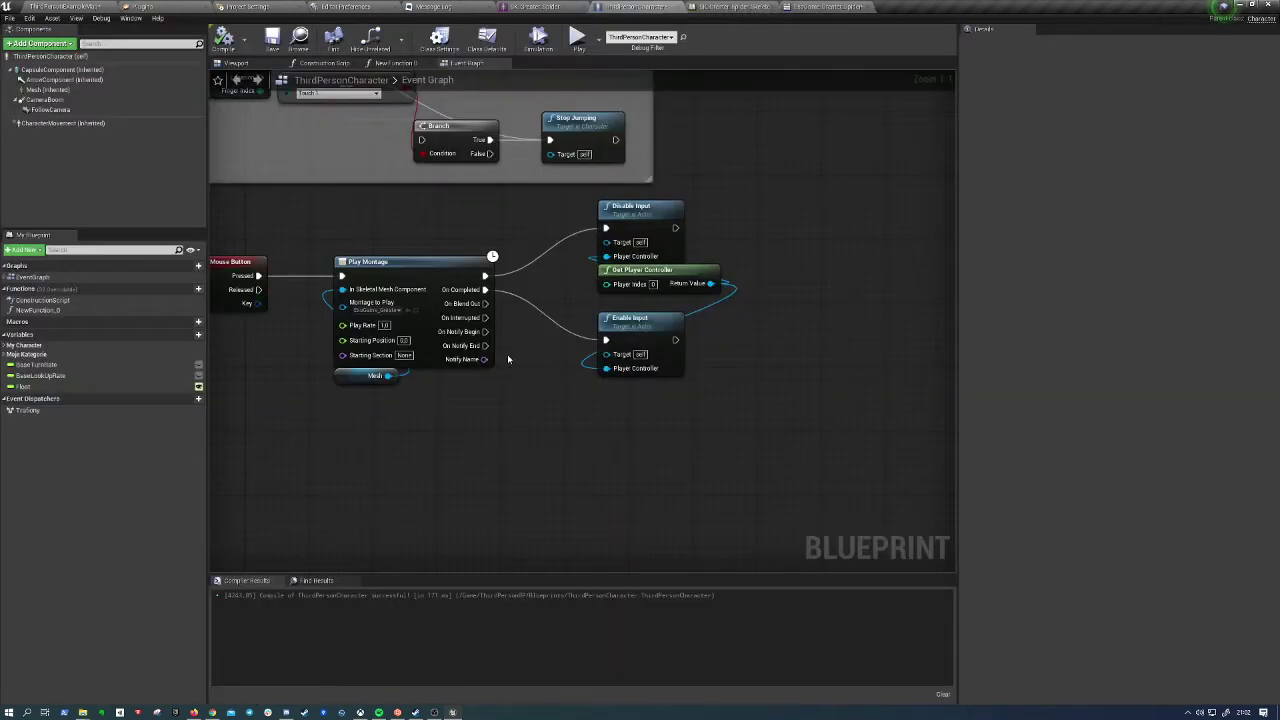
drag(484, 332, 587, 436)
text(branch)
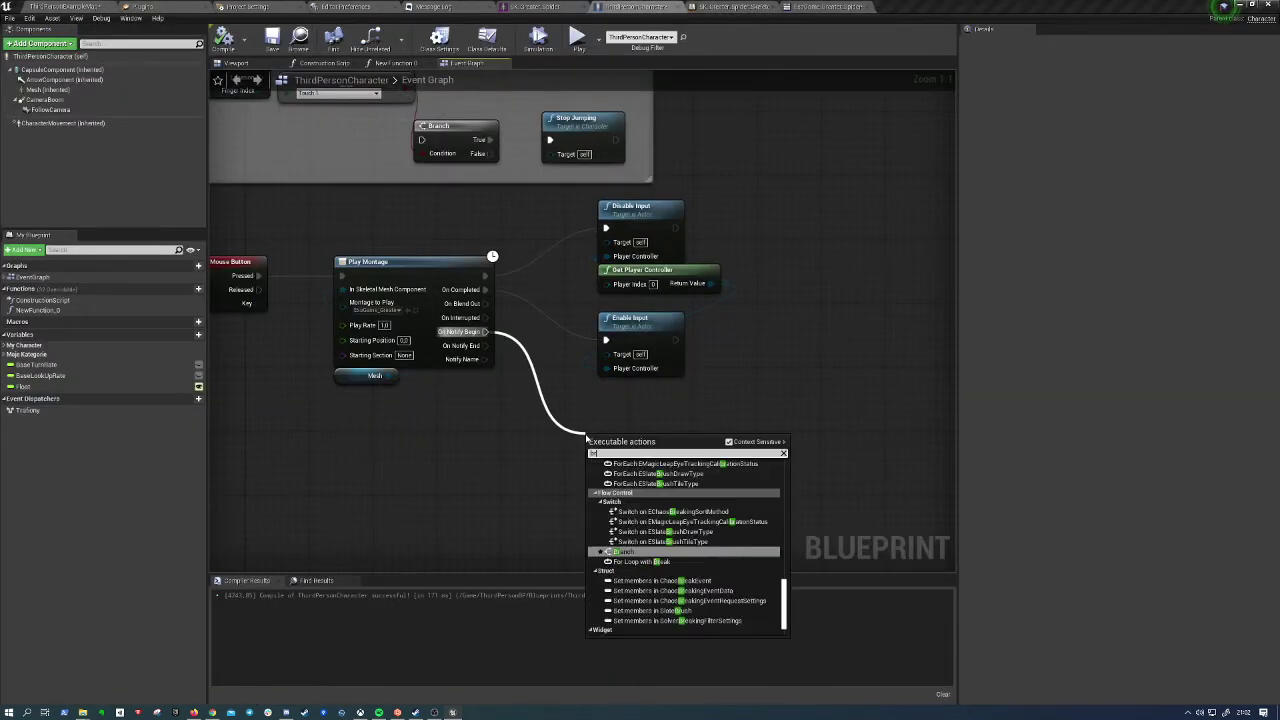
key(Return)
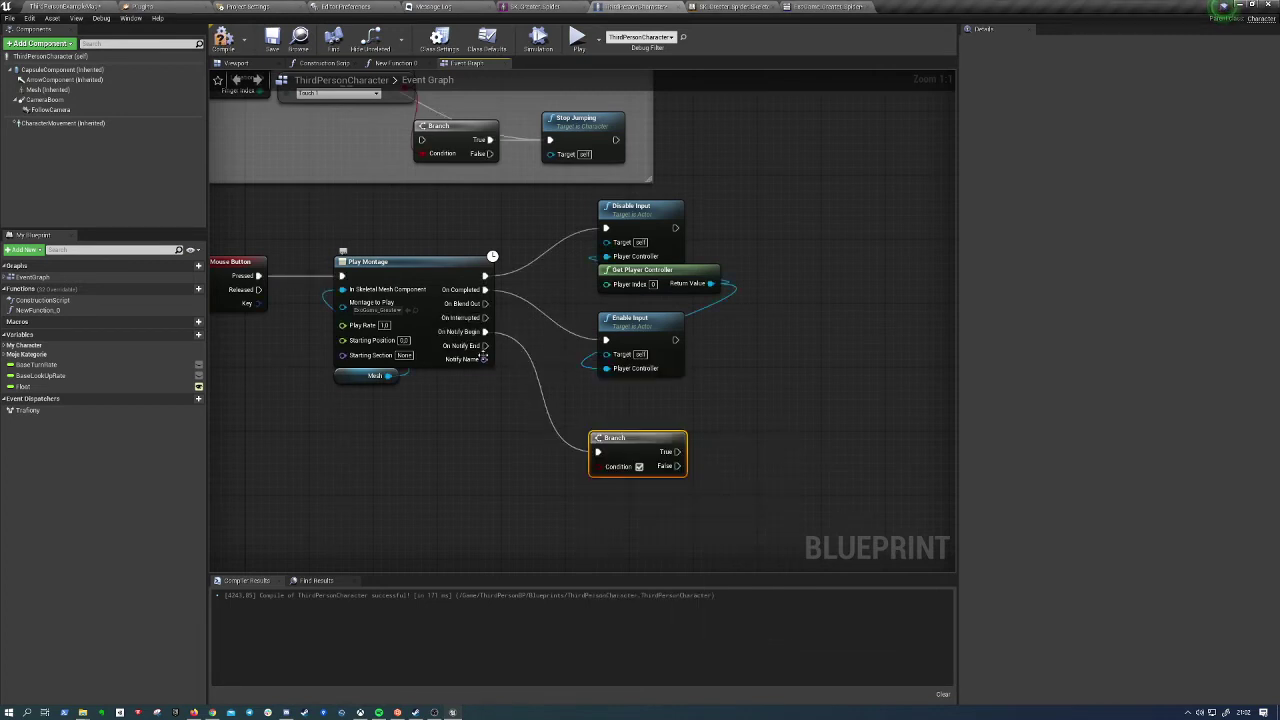
drag(484, 359, 515, 482)
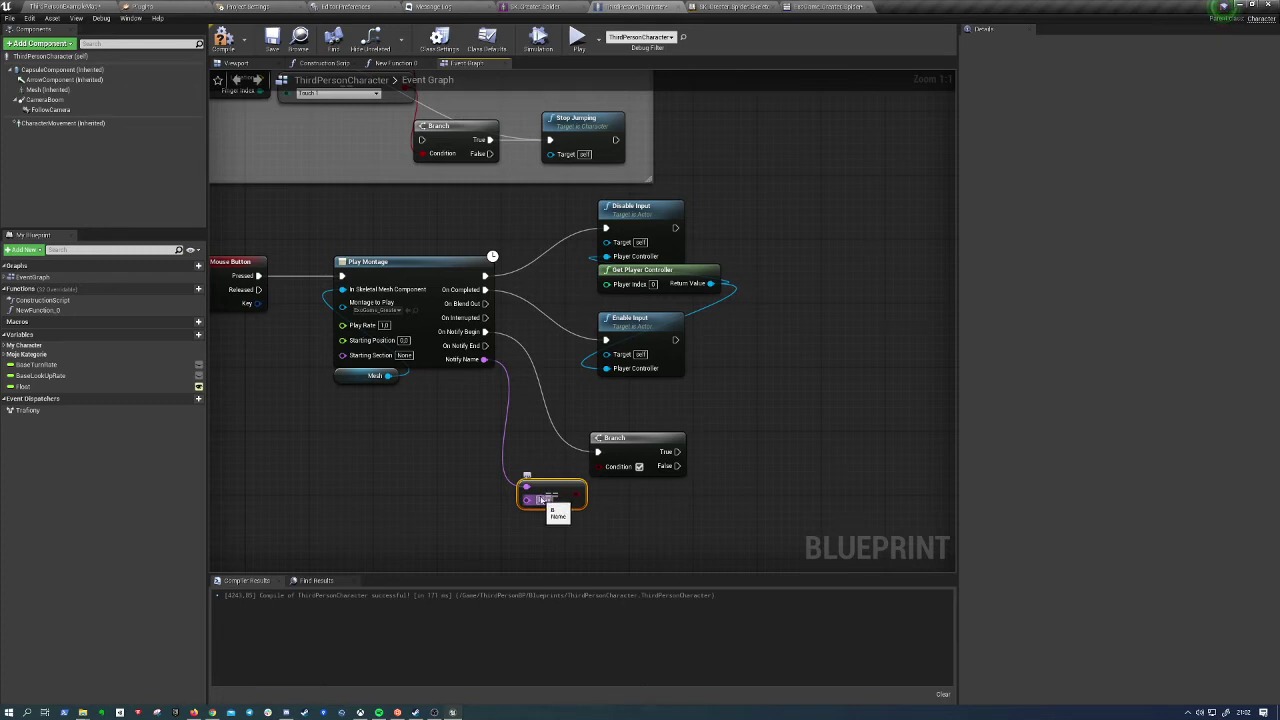
click(543, 470)
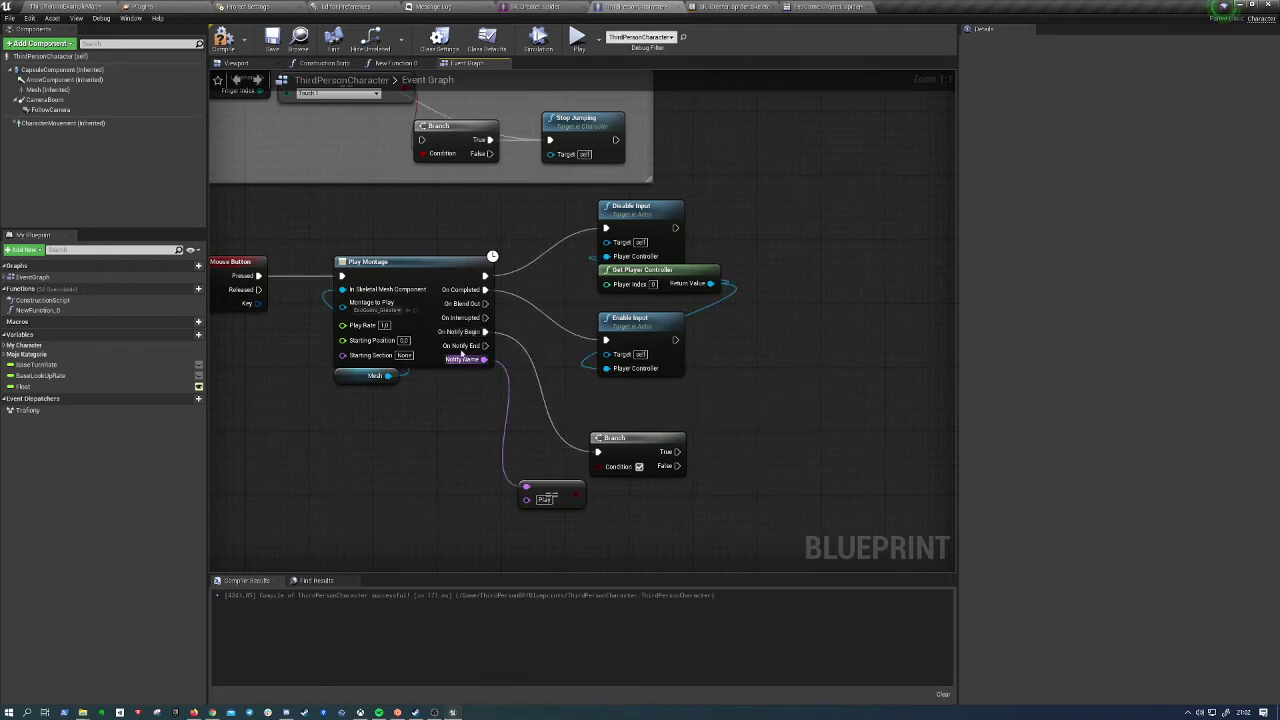
drag(498, 432, 635, 520)
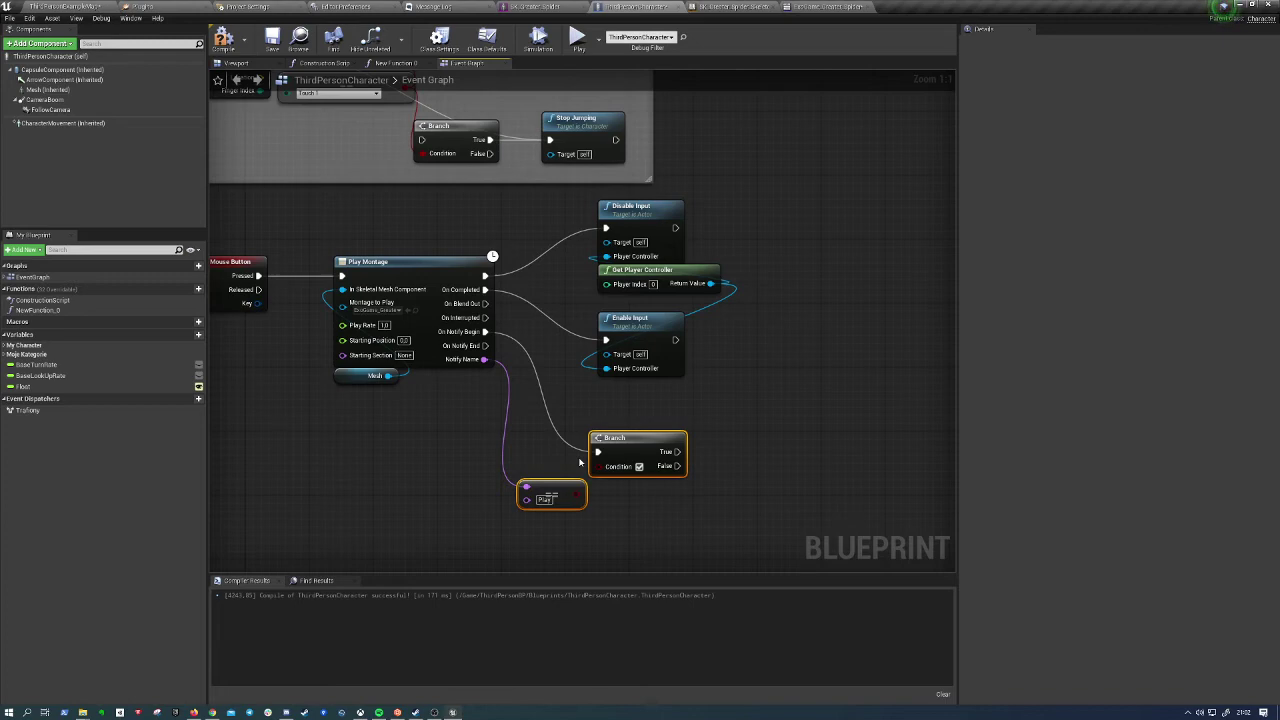
key(Delete)
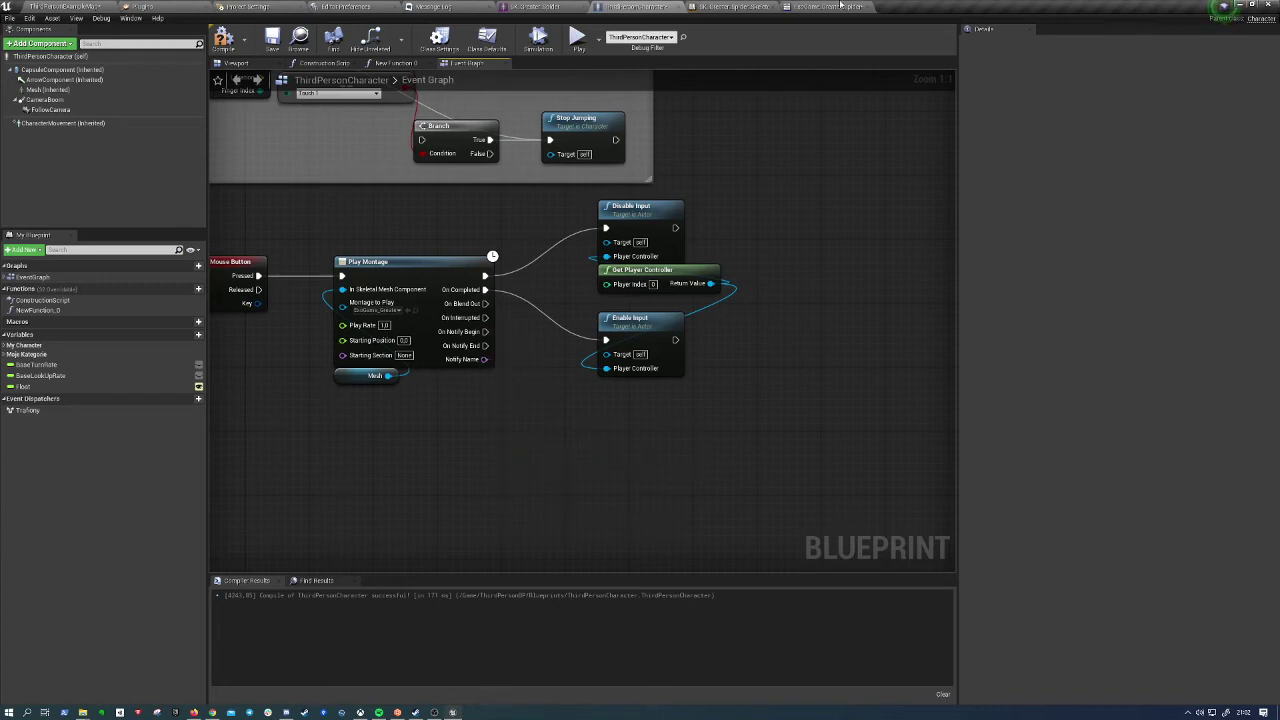
Compile the character blueprint, delete the extra montage notify and drag the remaining one later
click(223, 40)
click(830, 7)
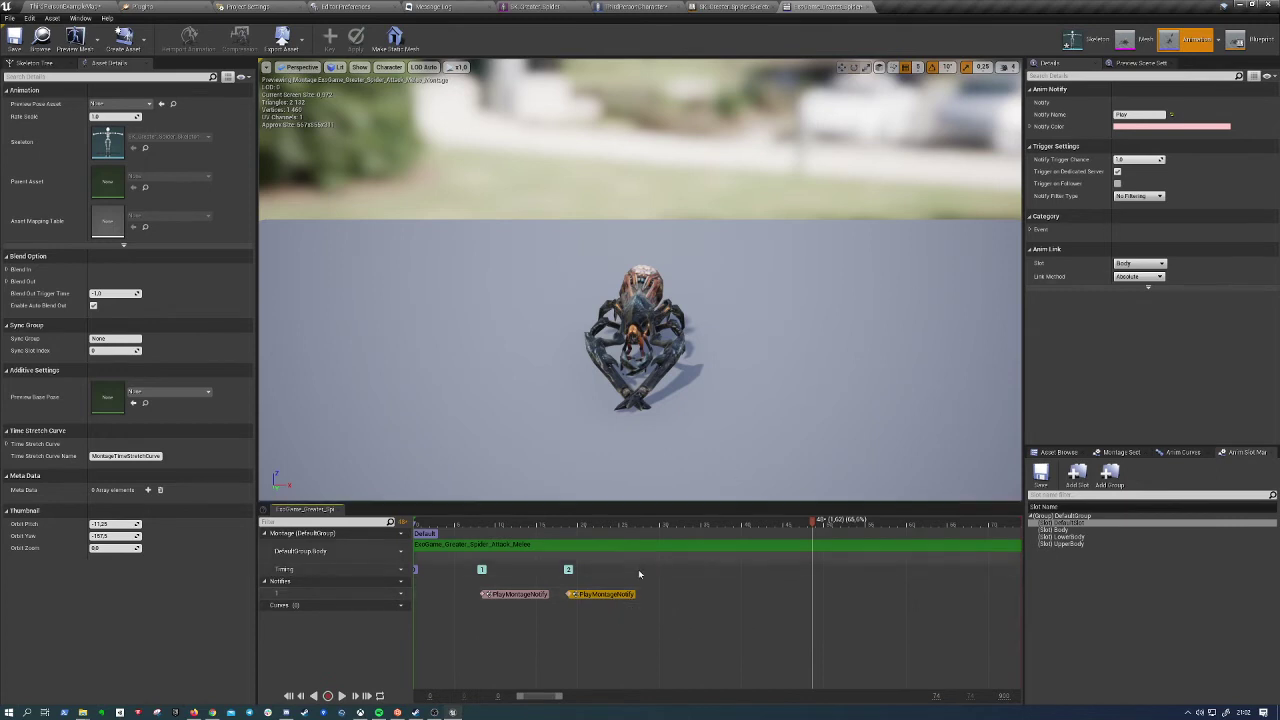
key(Delete)
click(505, 594)
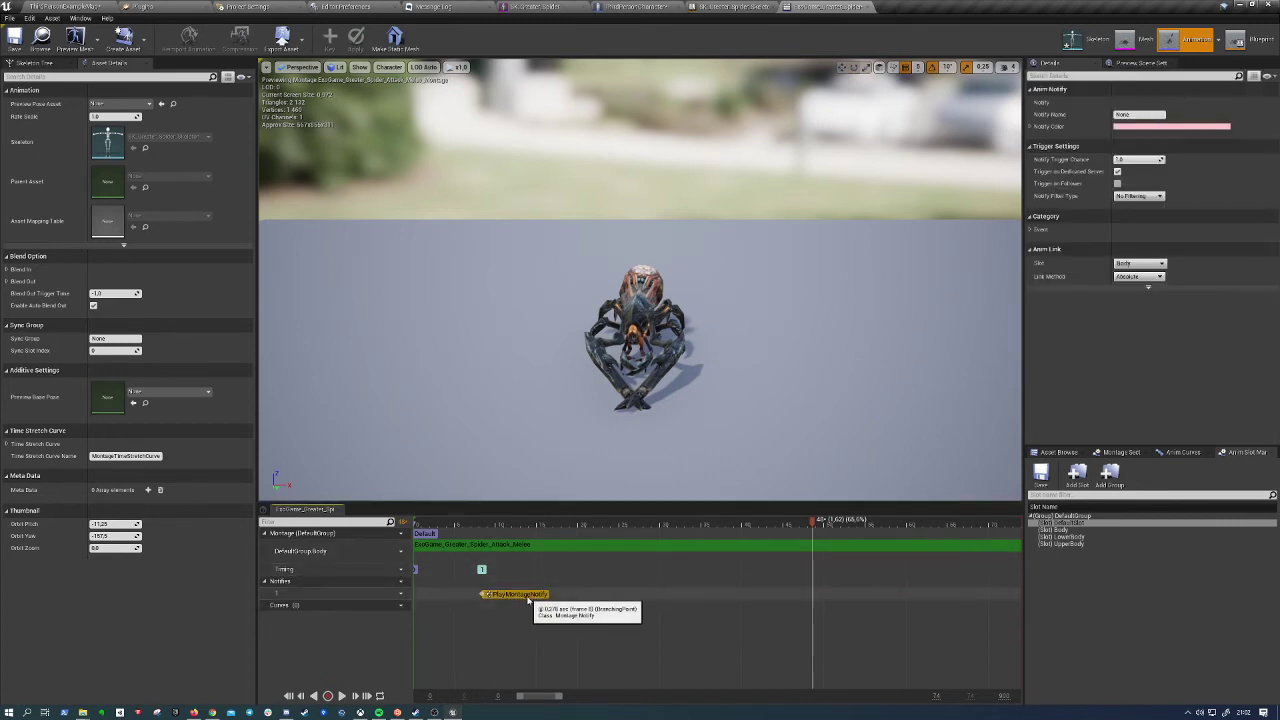
drag(533, 594, 671, 594)
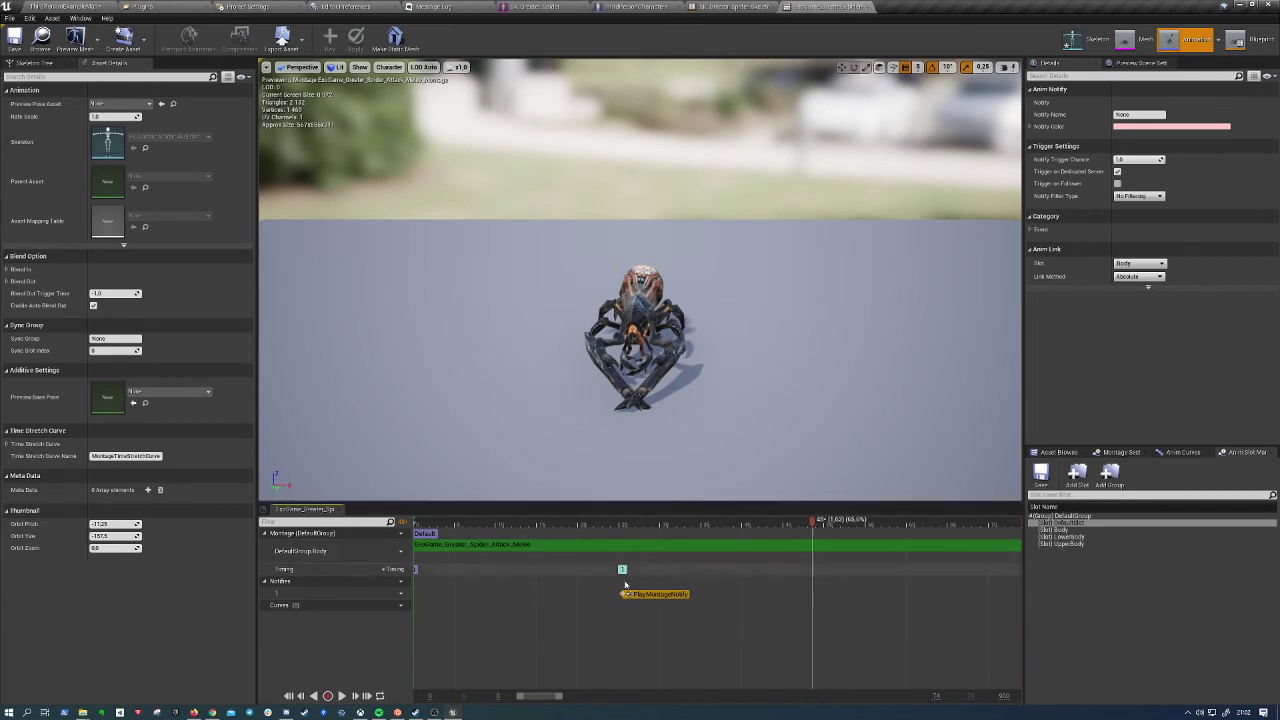
Add a Print String node after On Notify Begin, then preview the notify's moment in the montage
click(640, 7)
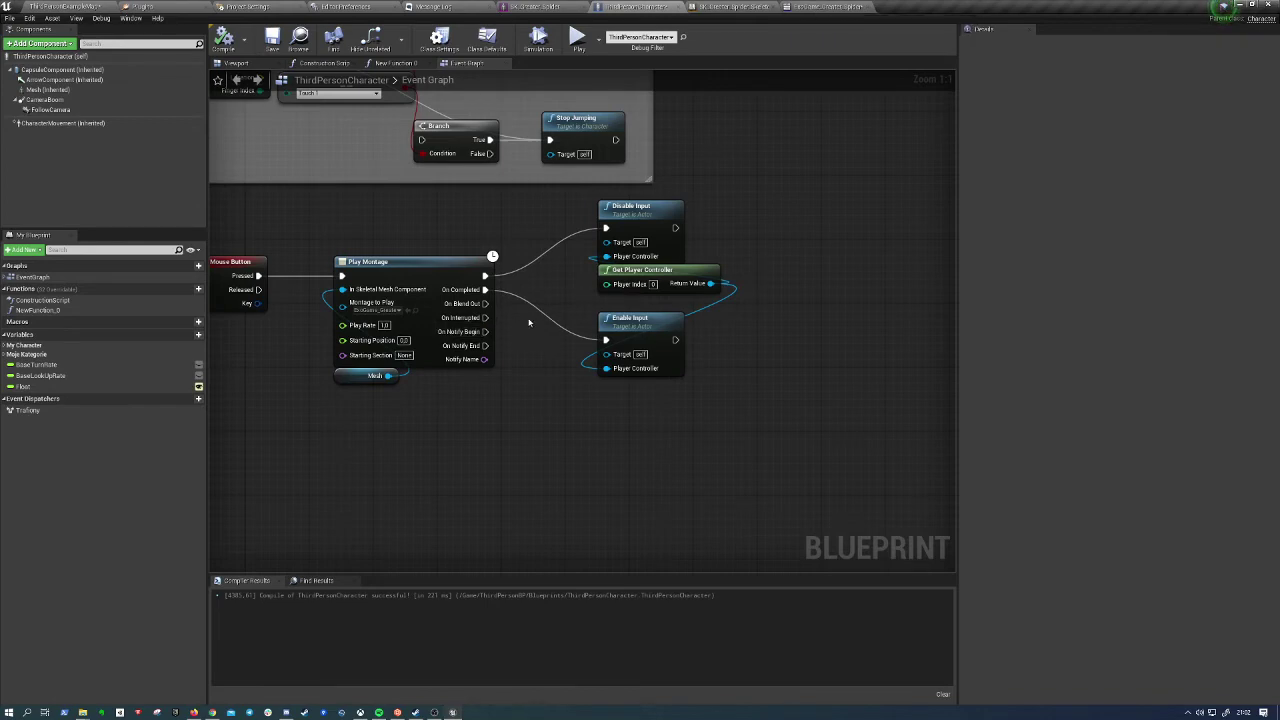
drag(485, 331, 583, 462)
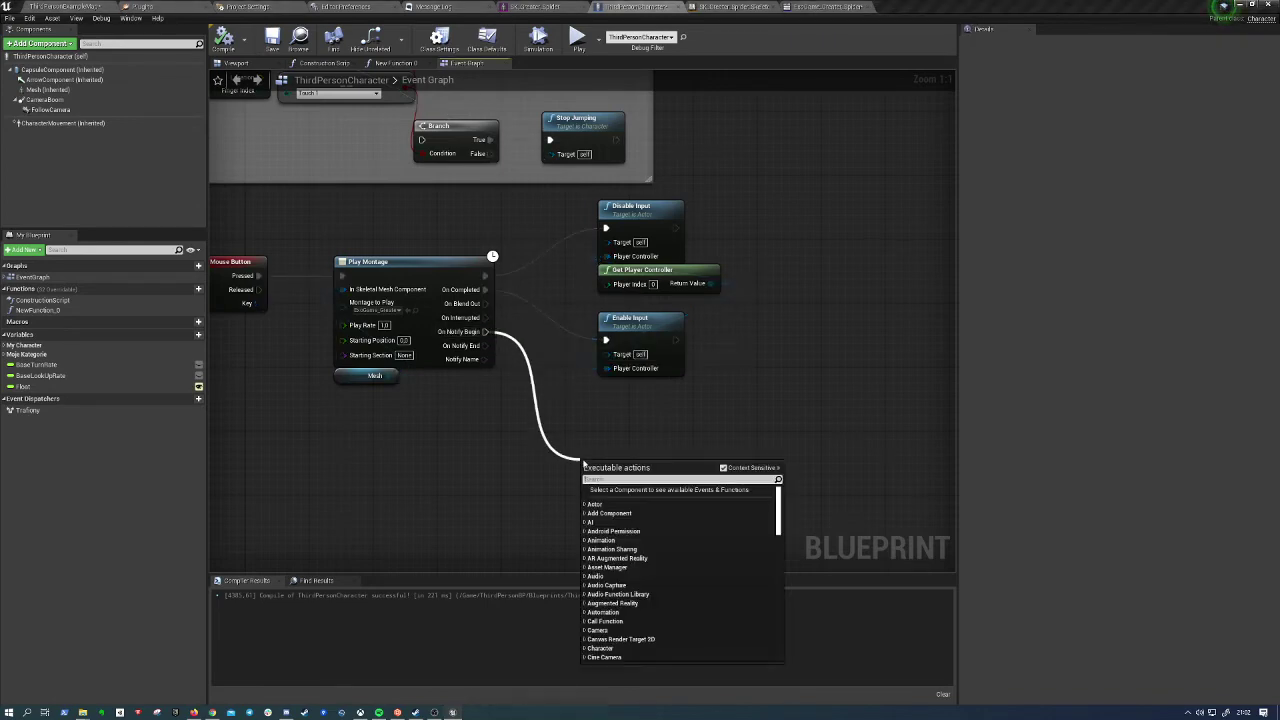
text(print)
key(Return)
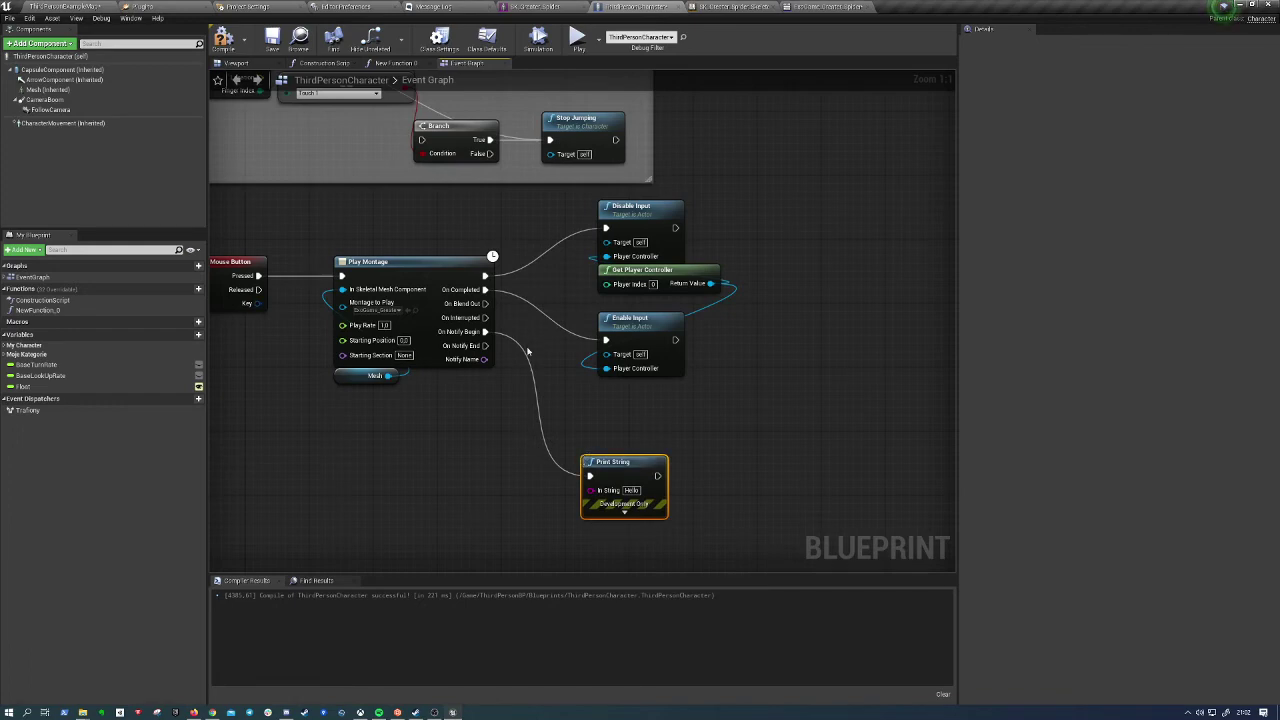
key(ctrl+Tab)
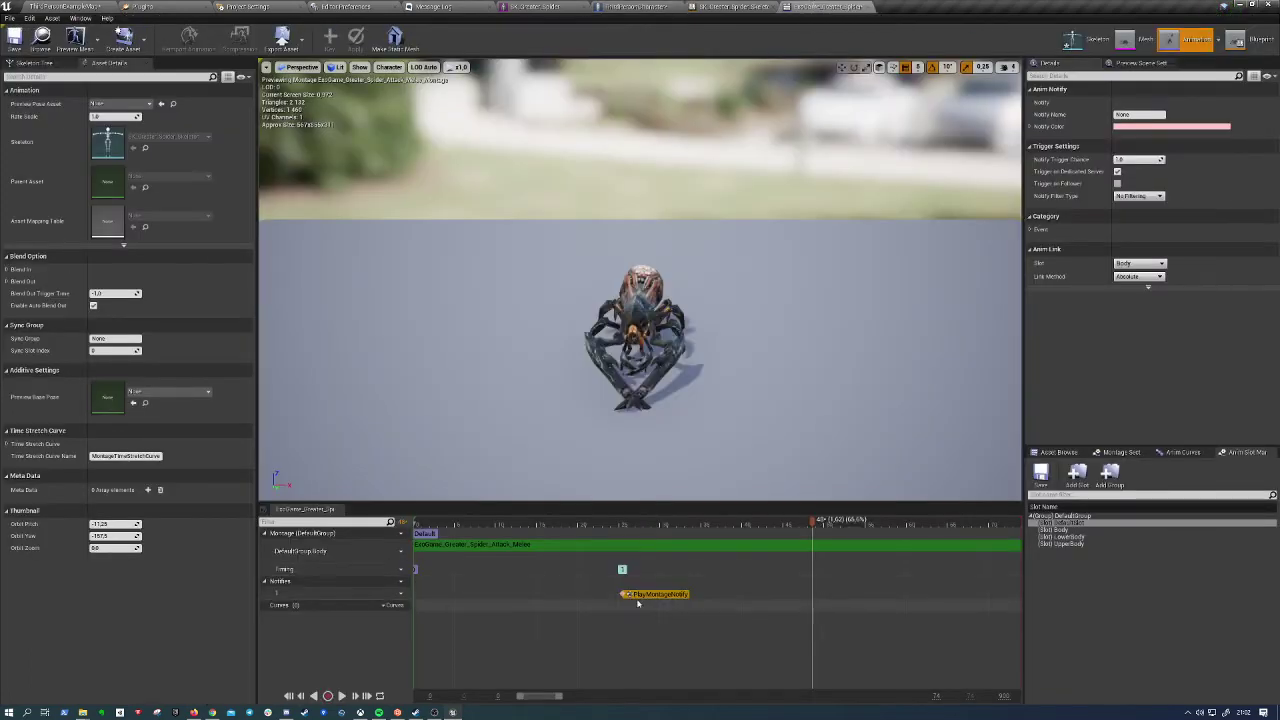
click(583, 604)
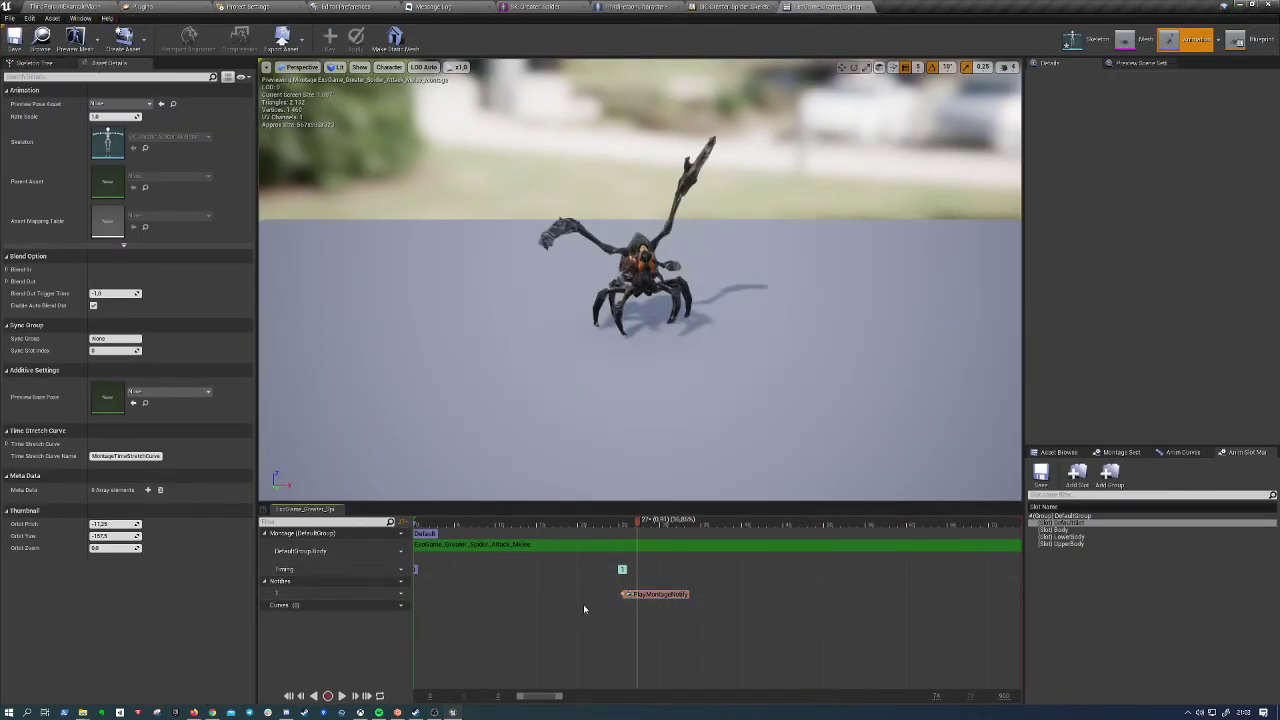
Play-test the level to see Hello printed, then end the session
click(95, 6)
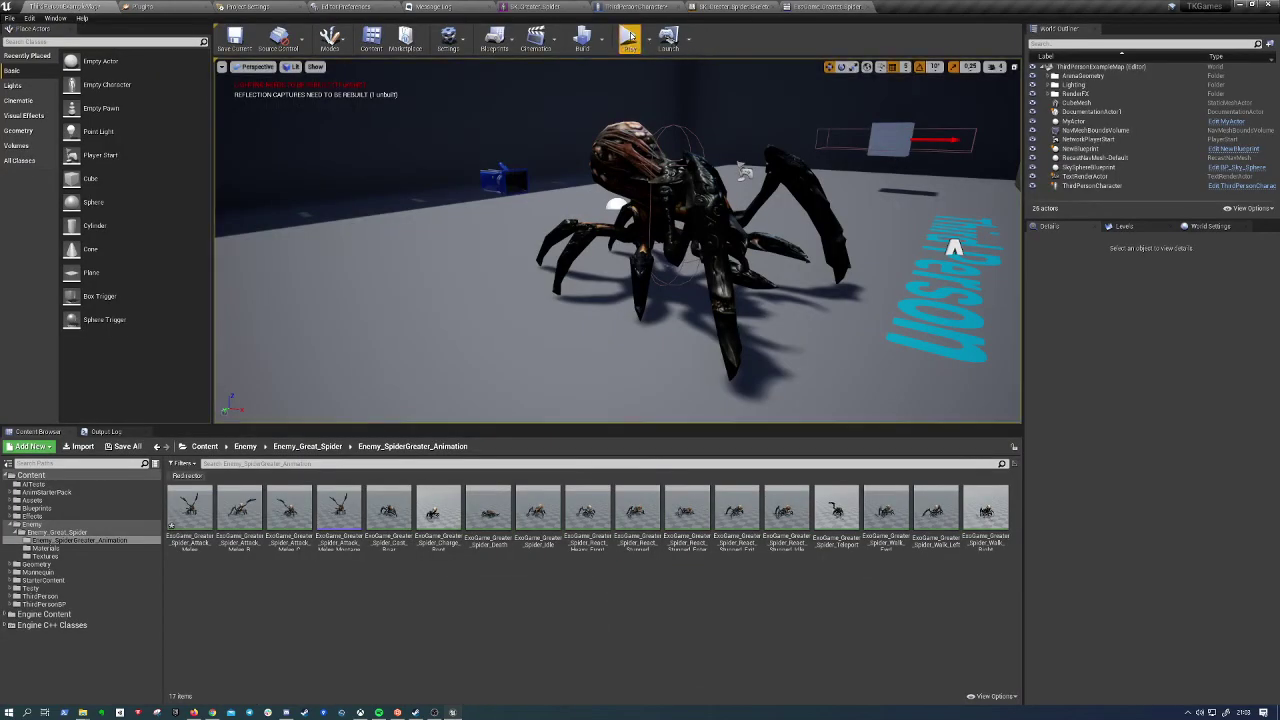
click(694, 231)
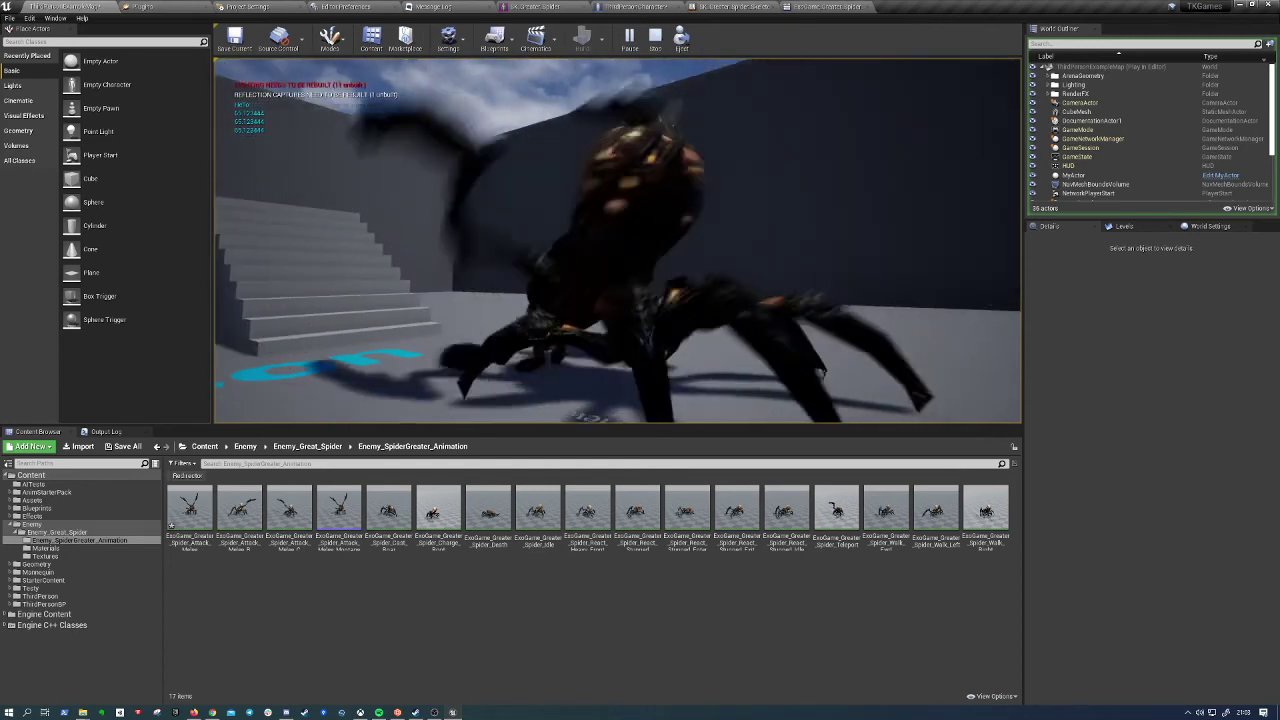
key(Escape)
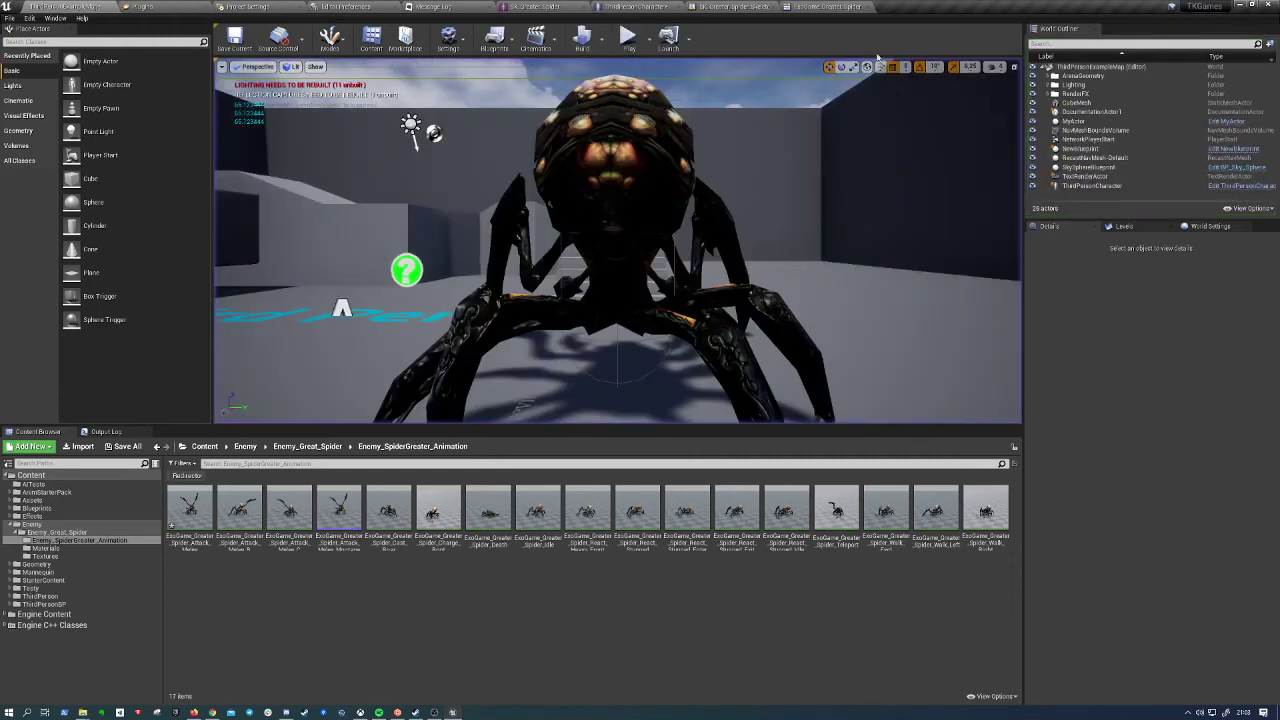
Delete the Print String node and recentre the graph on the attack nodes
key(Delete)
key(Home)
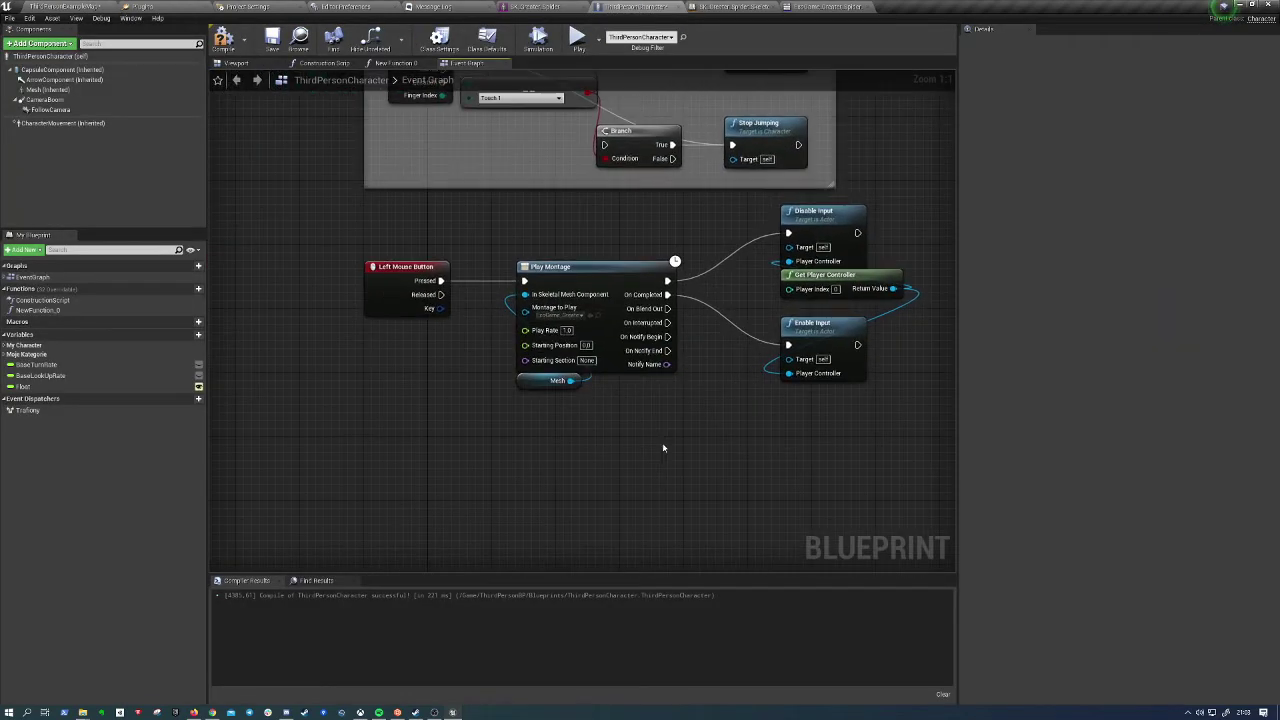
right_drag(488, 189, 376, 235)
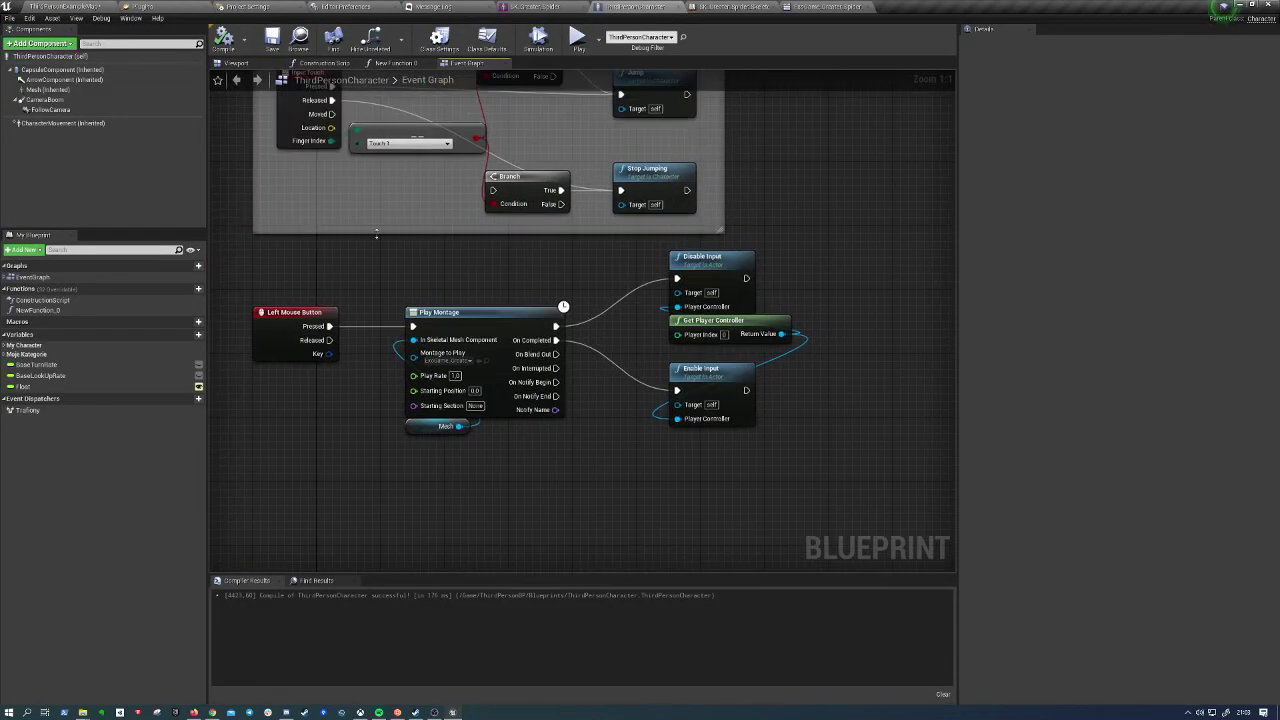
click(830, 6)
Delete the PlayMontageNotify from the attack montage's Notifies track, adding no replacement notify
click(663, 595)
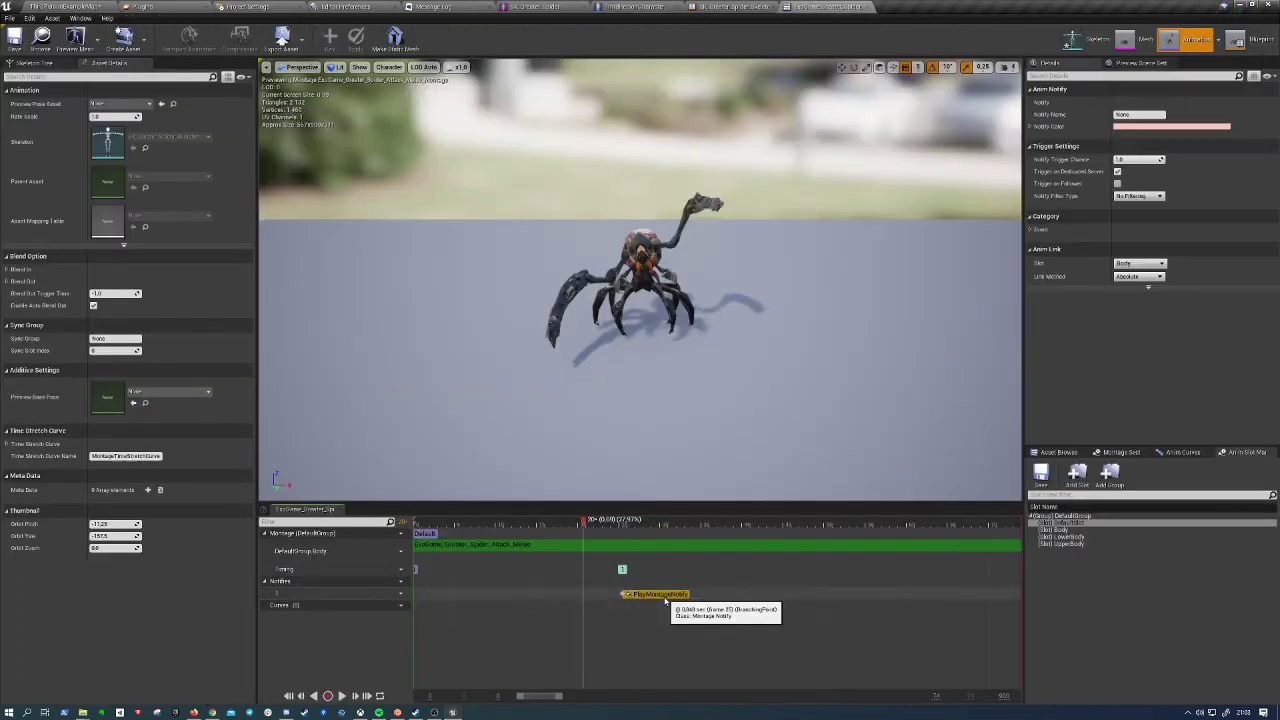
key(Delete)
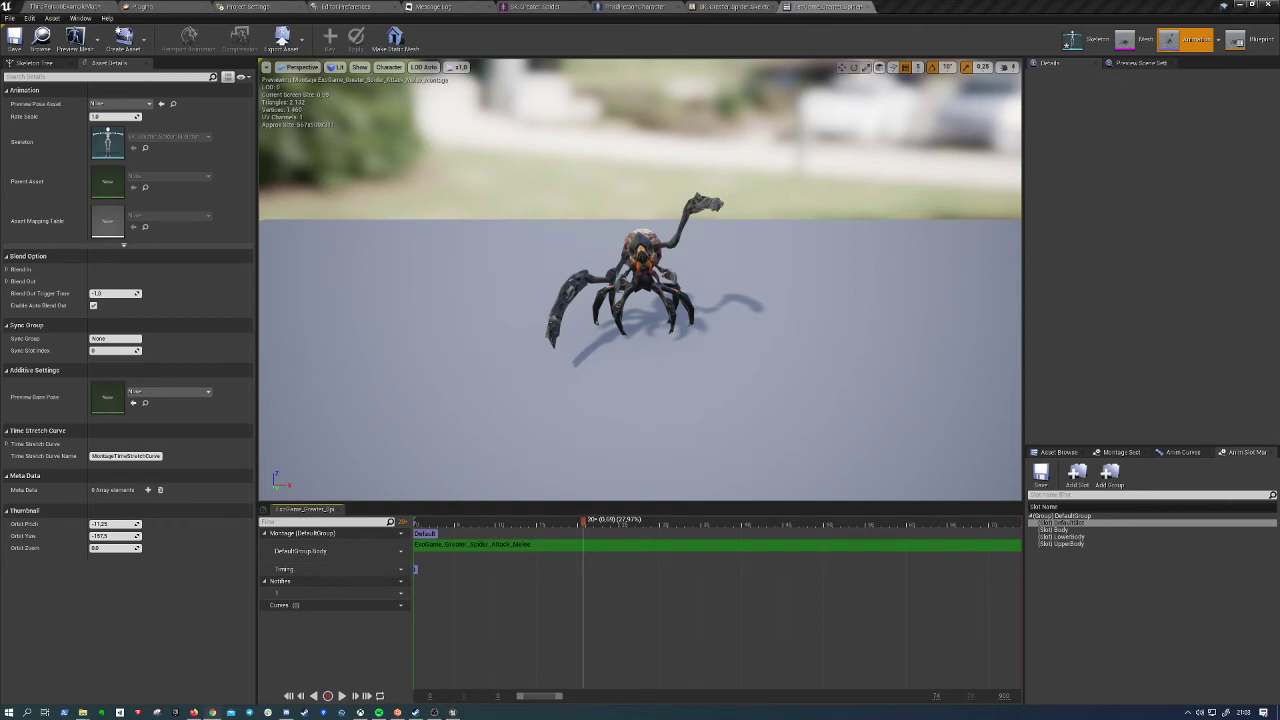
right_click(456, 597)
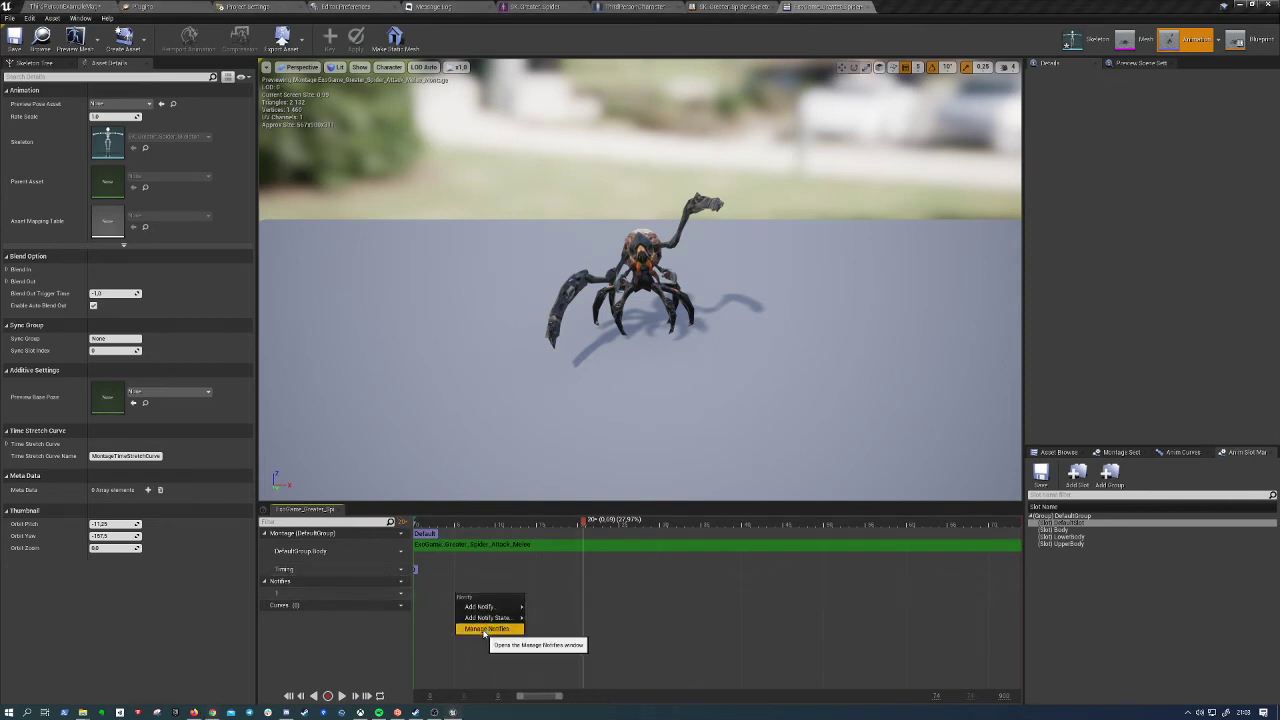
click(432, 604)
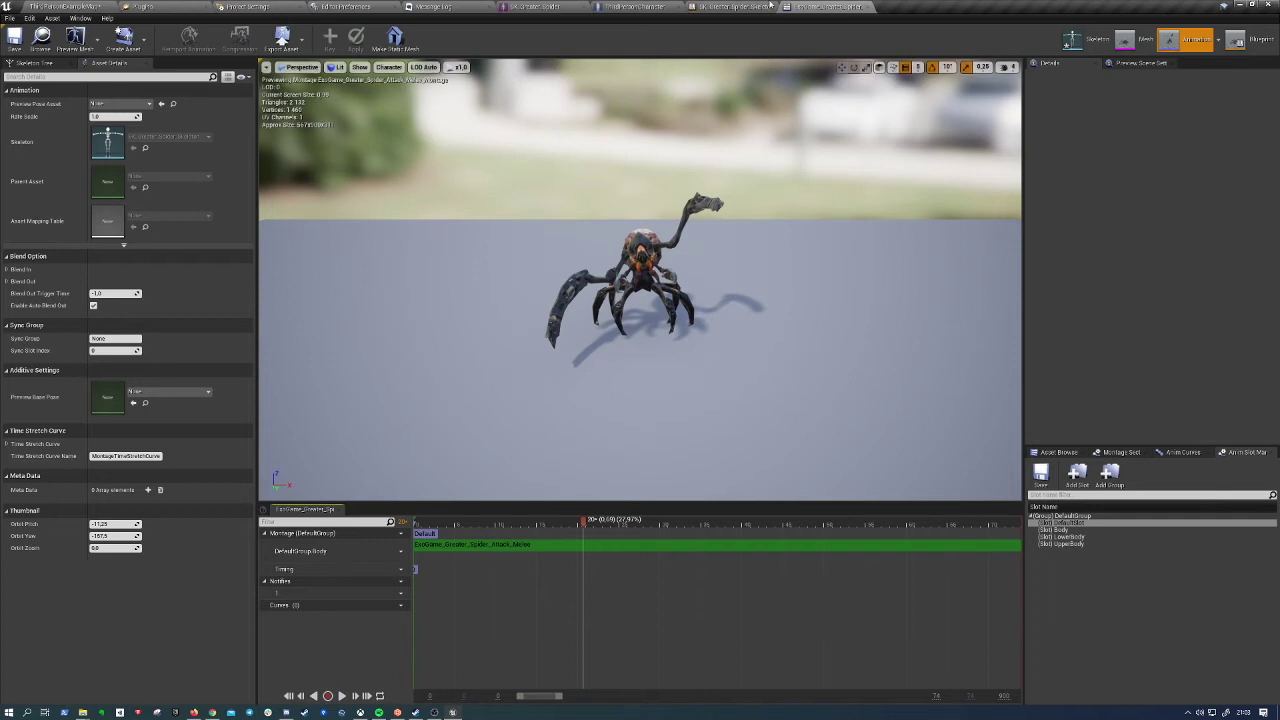
click(730, 6)
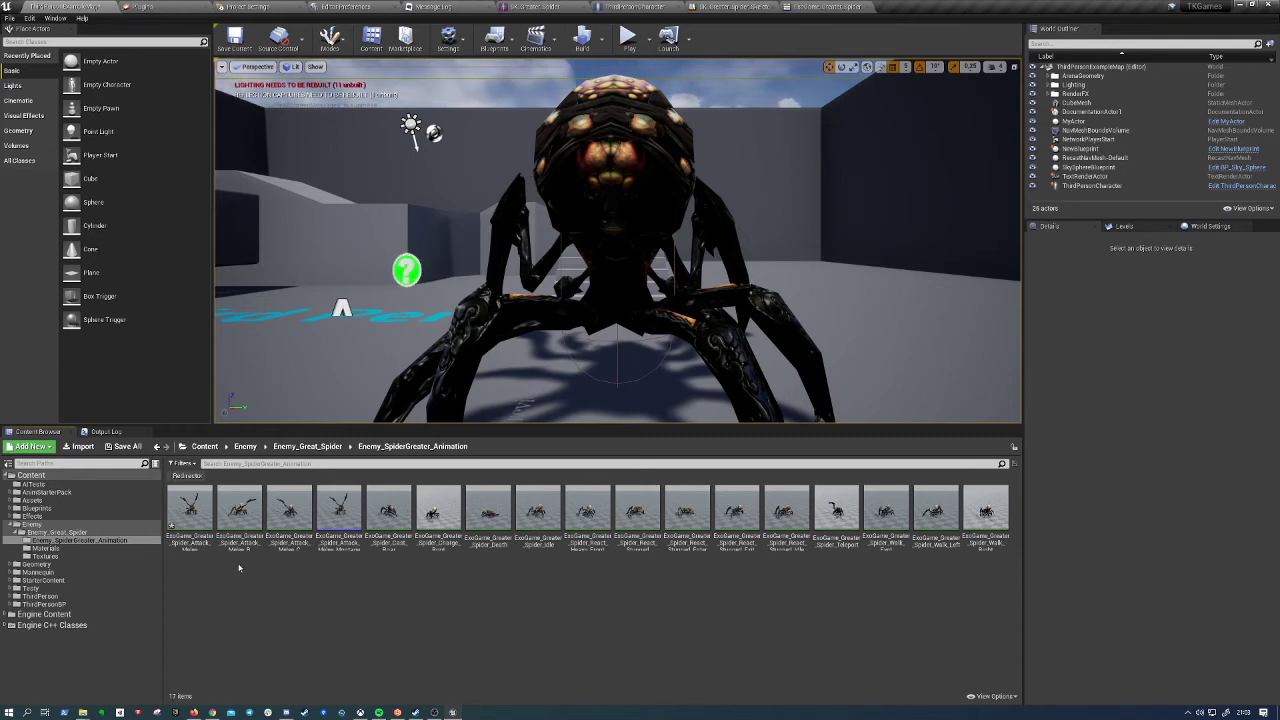
Create an Aim Offset from SK_Greater_Spider in Enemy_Great_Spider and inspect its Horizontal Axis settings
click(70, 532)
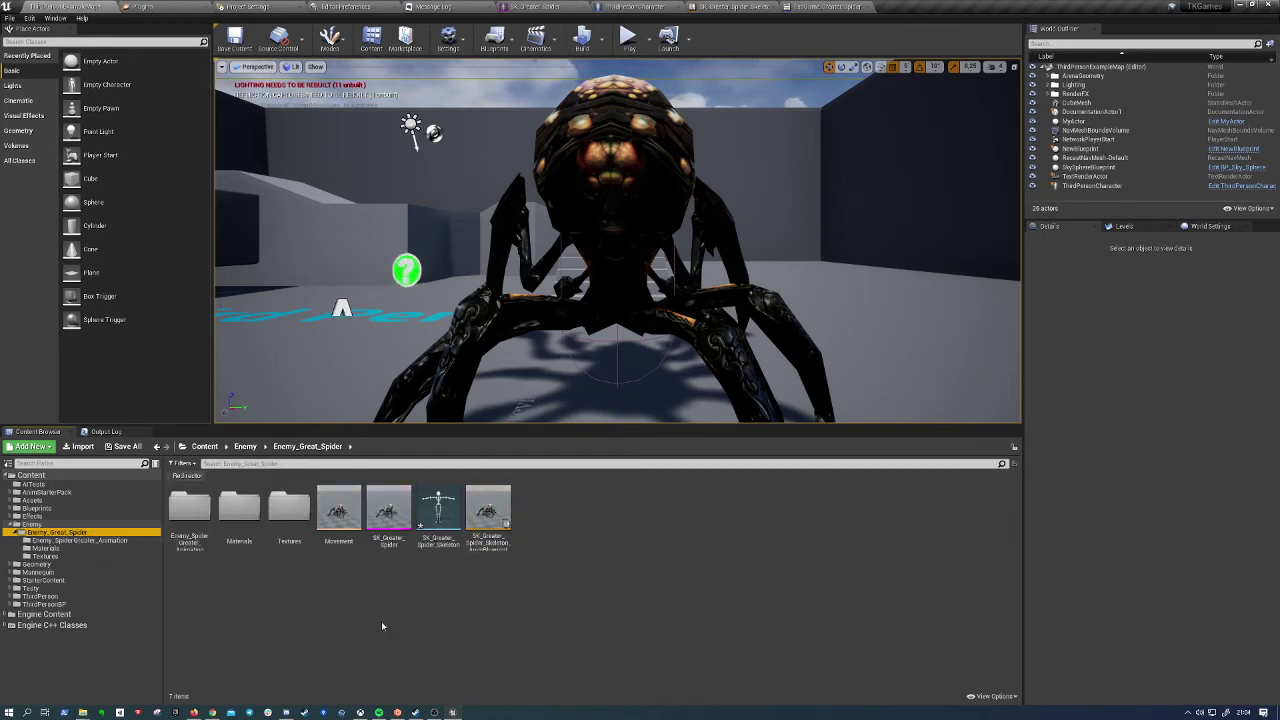
right_click(384, 523)
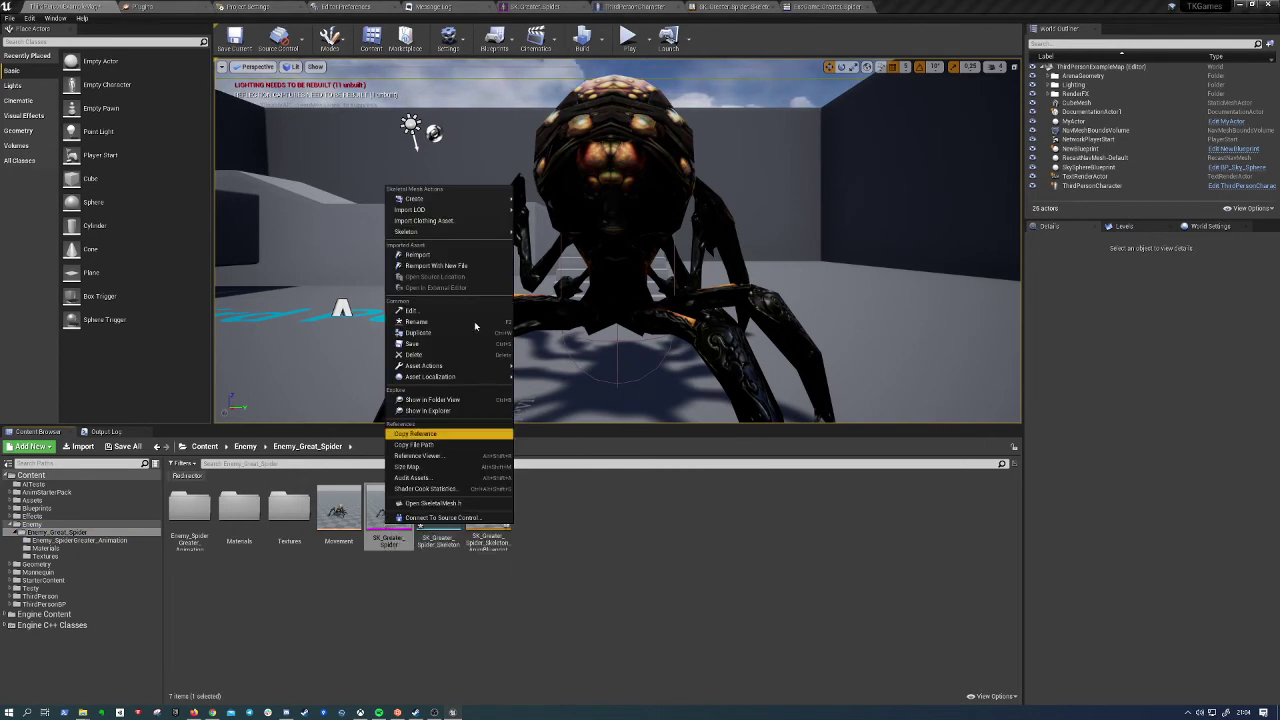
mouse_move(487, 197)
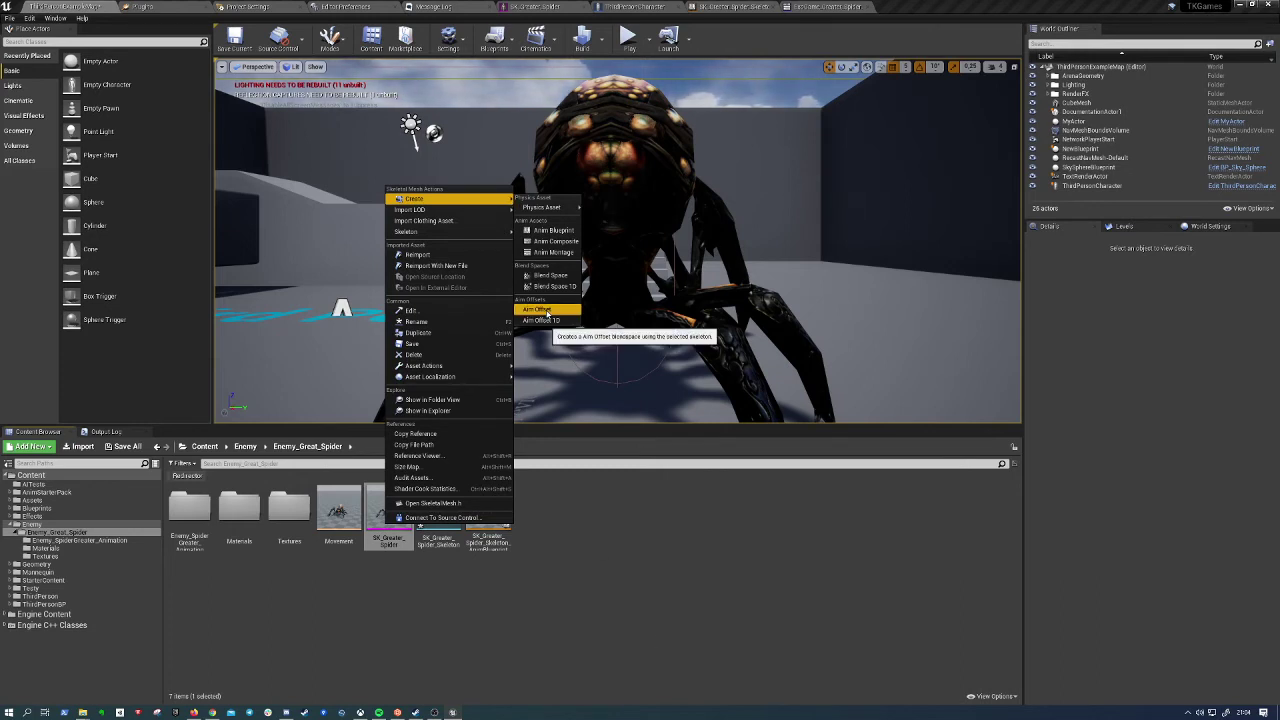
click(547, 313)
double_click(490, 518)
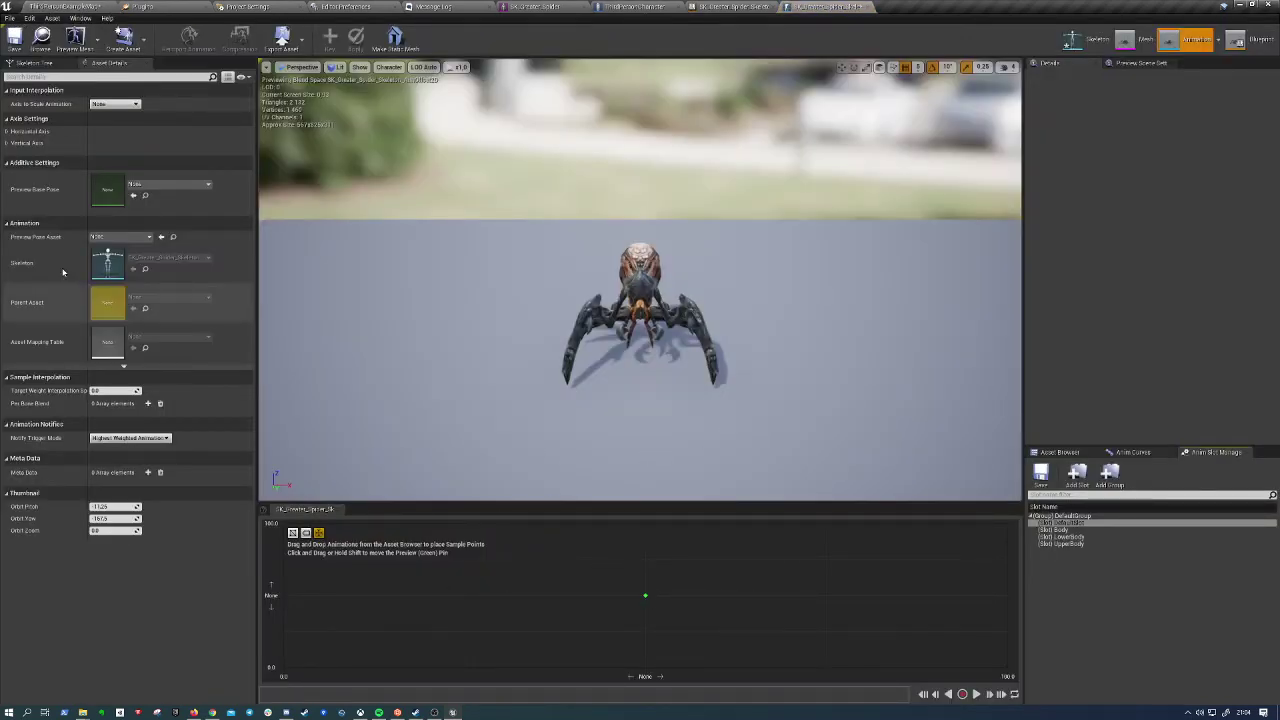
click(8, 132)
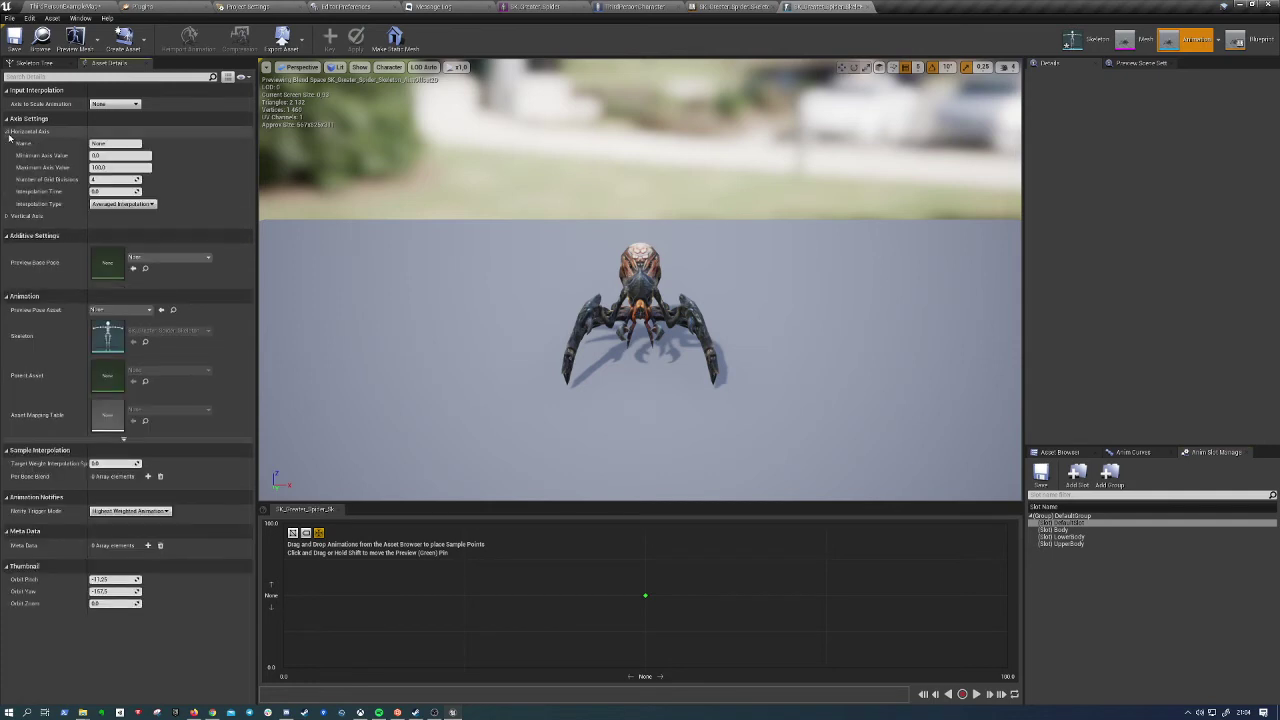
click(7, 132)
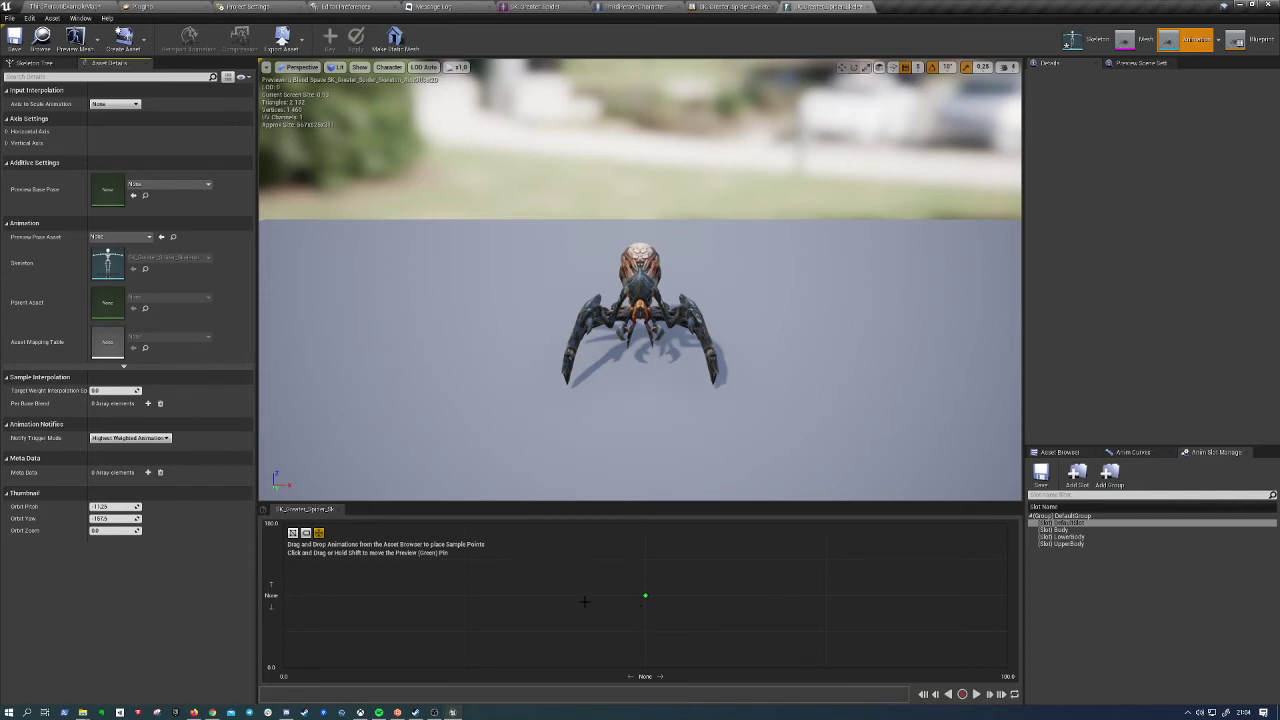
Play-test the spider in the level, then stop the session
click(60, 6)
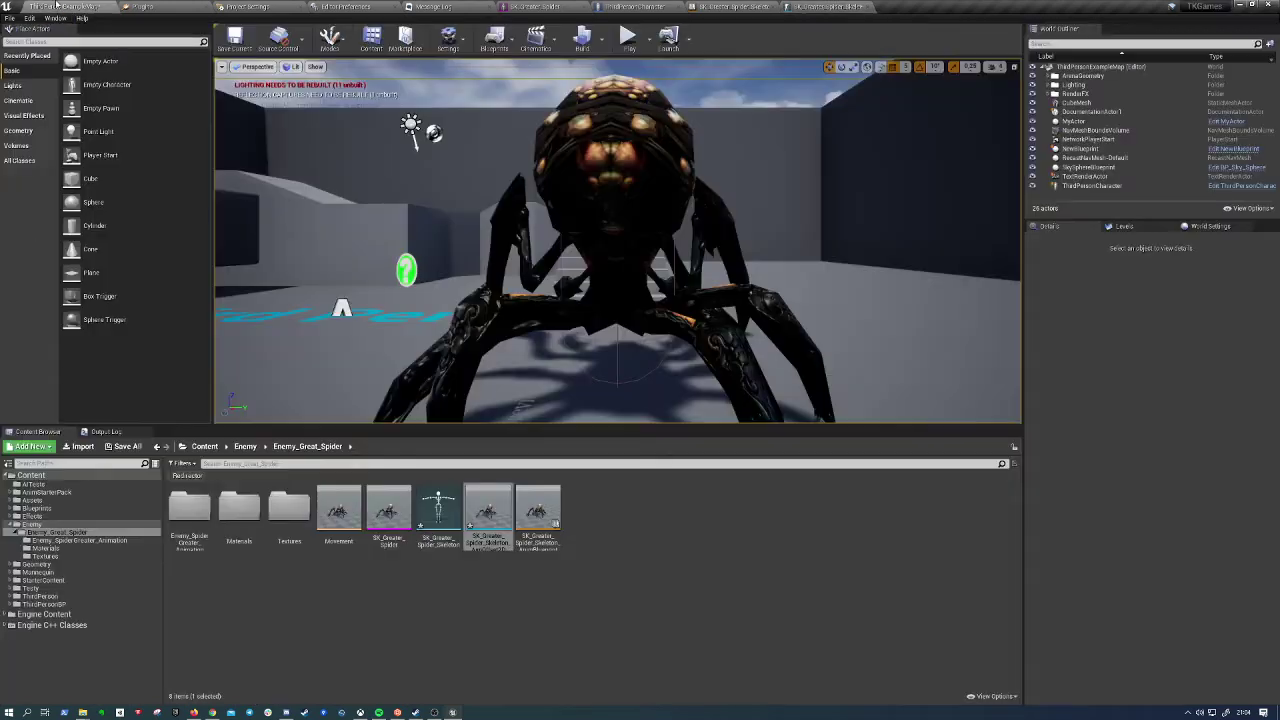
click(629, 38)
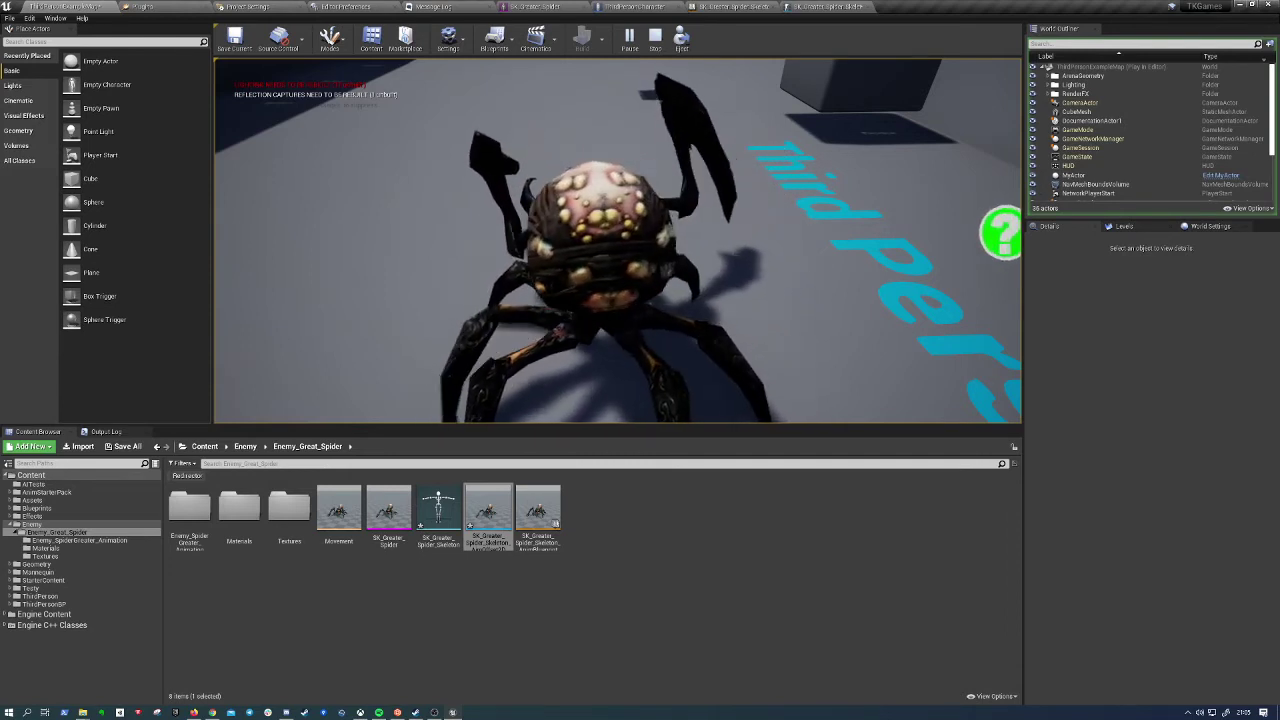
key(Escape)
Drag the aim offset's preview point across the sample grid, then up and left
click(830, 6)
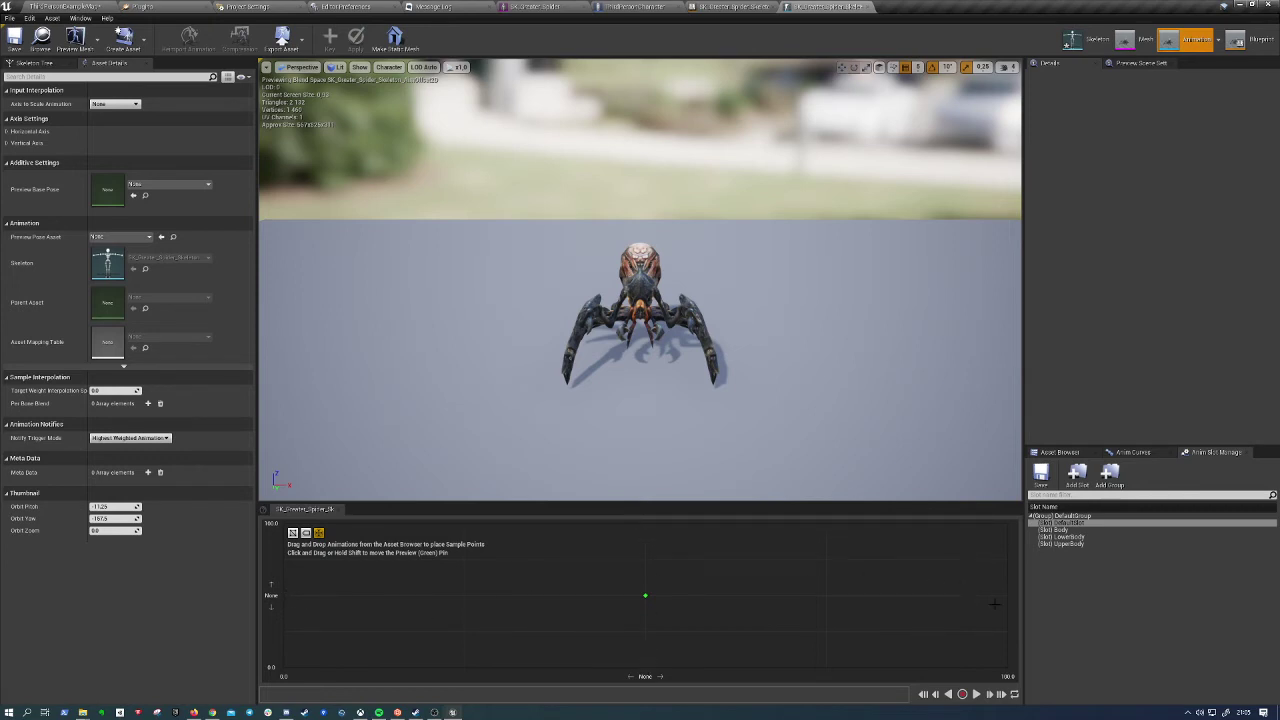
mouse_move(946, 601)
mouse_down()
mouse_move(546, 586)
mouse_move(721, 677)
mouse_up()
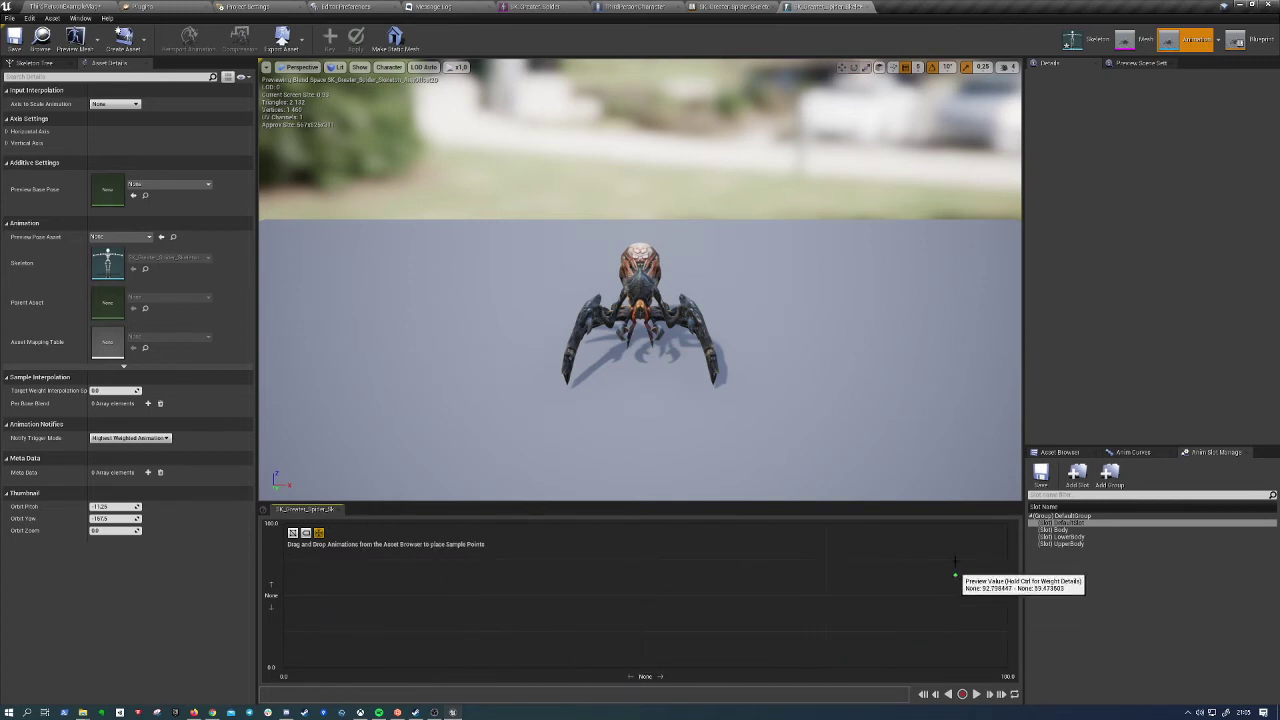
drag(721, 677, 538, 620)
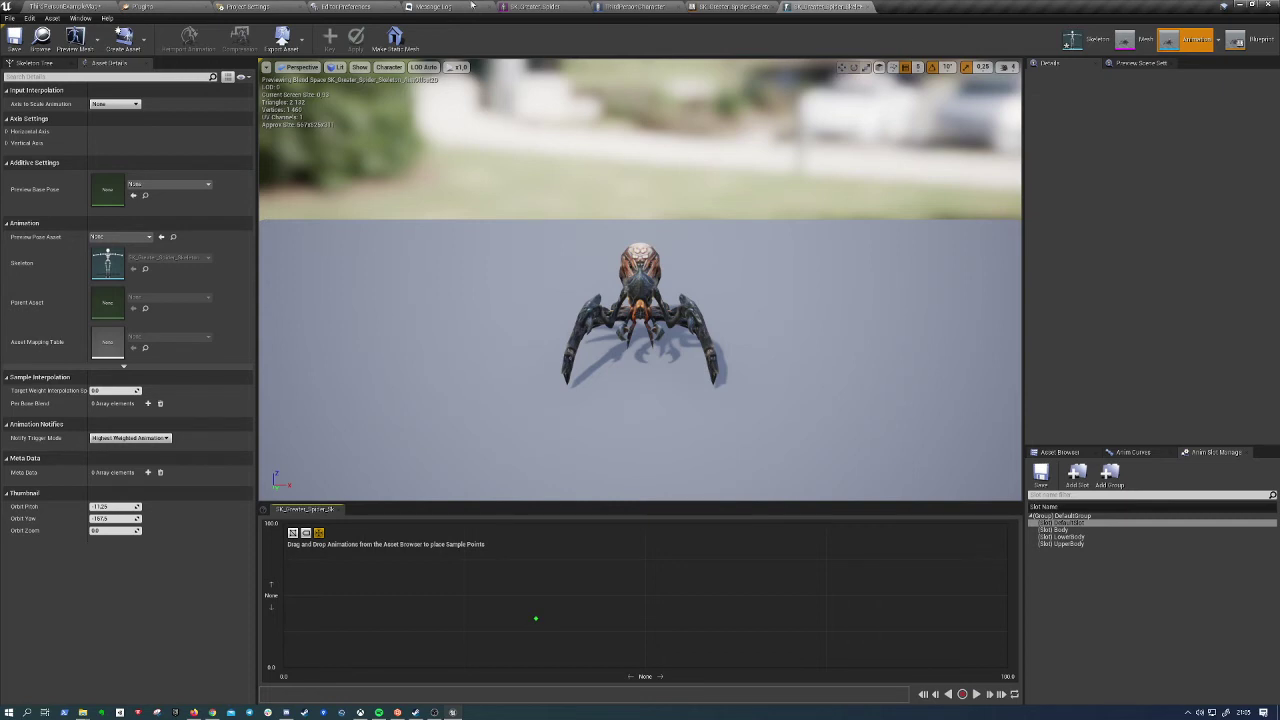
click(105, 5)
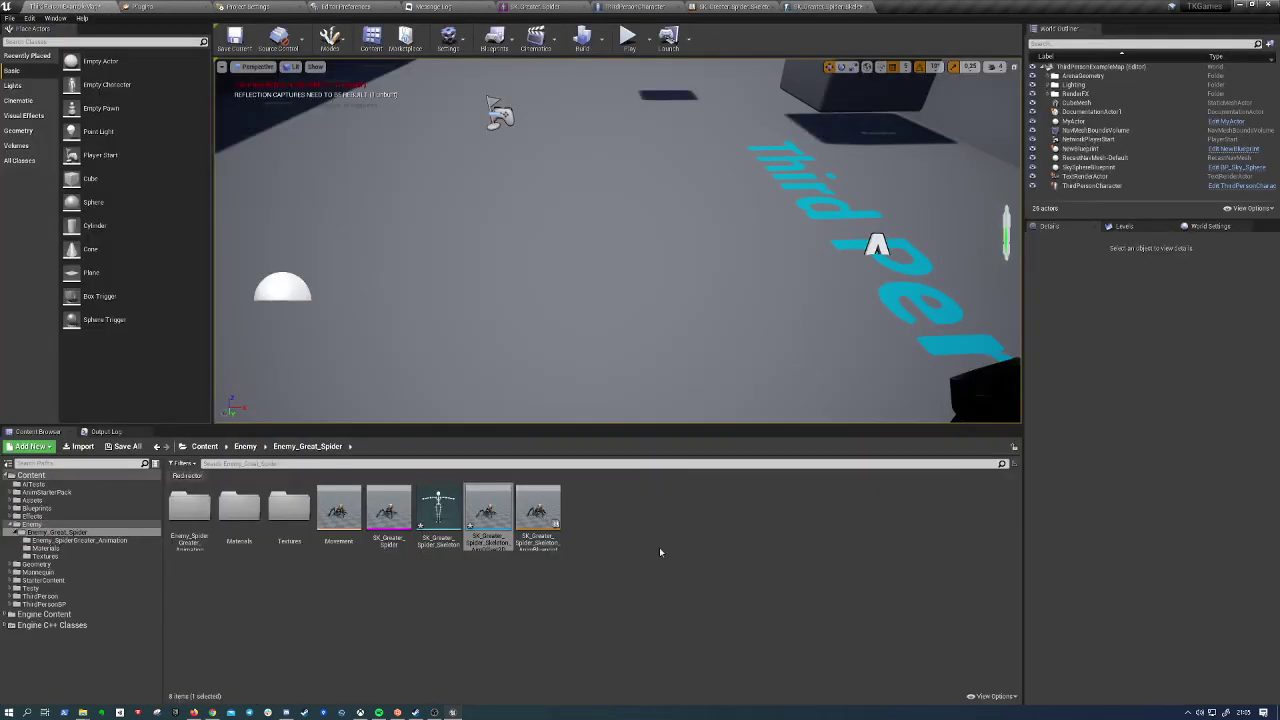
right_click(436, 512)
mouse_move(530, 268)
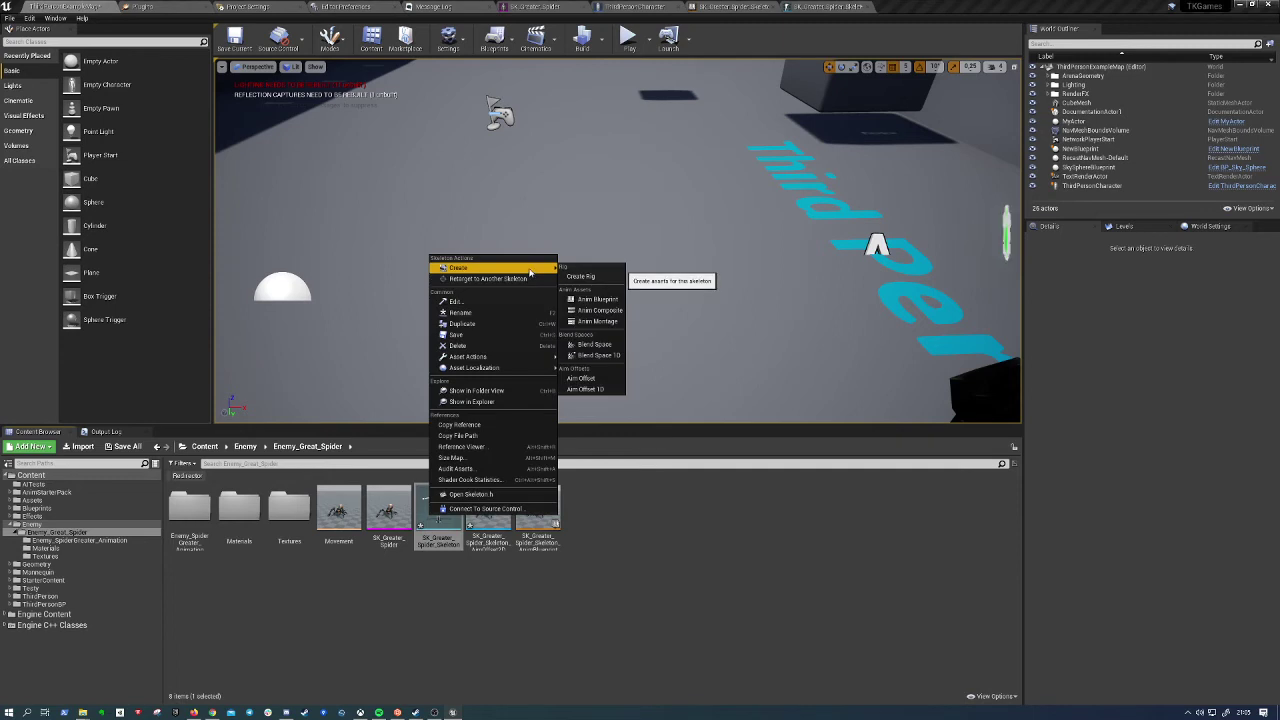
click(673, 607)
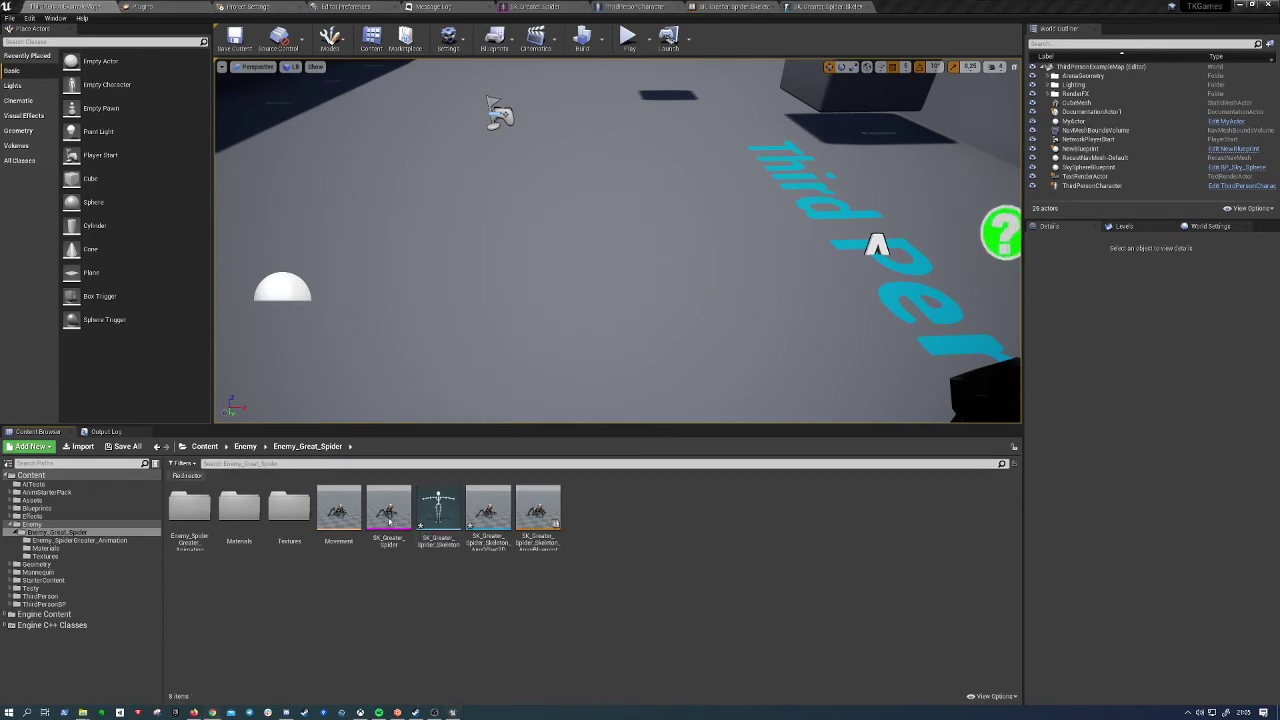
double_click(488, 508)
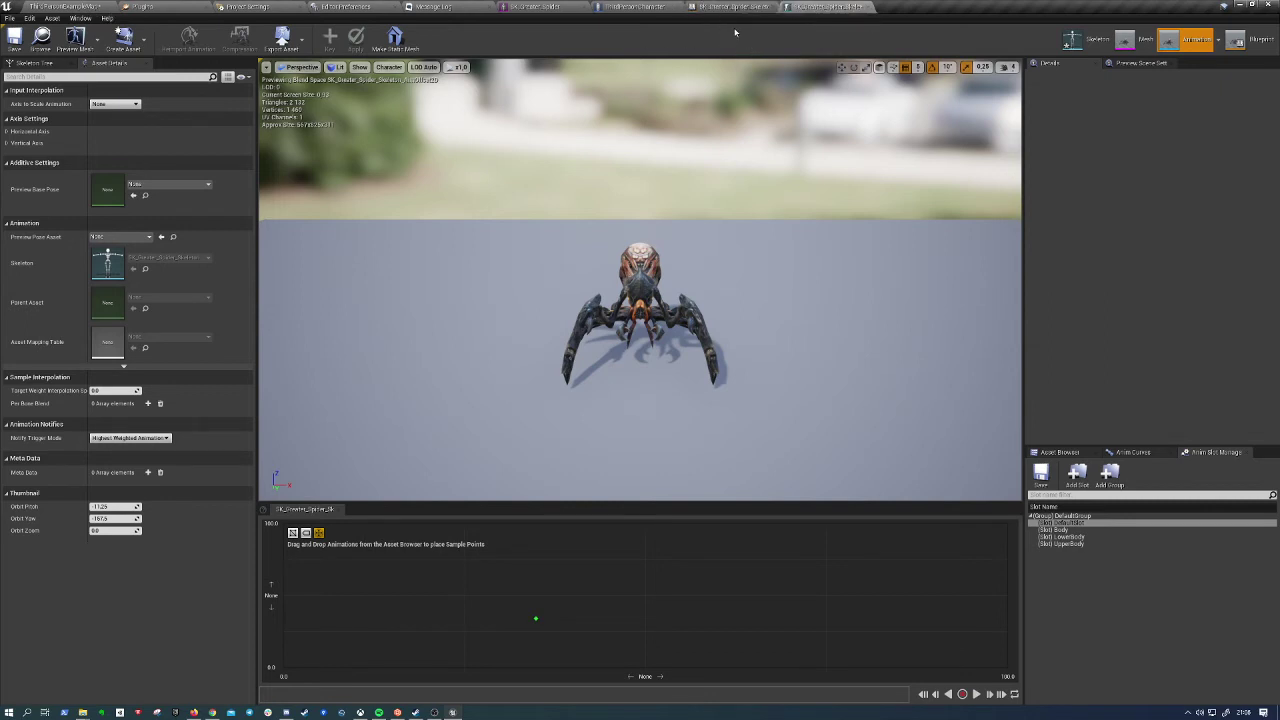
click(108, 5)
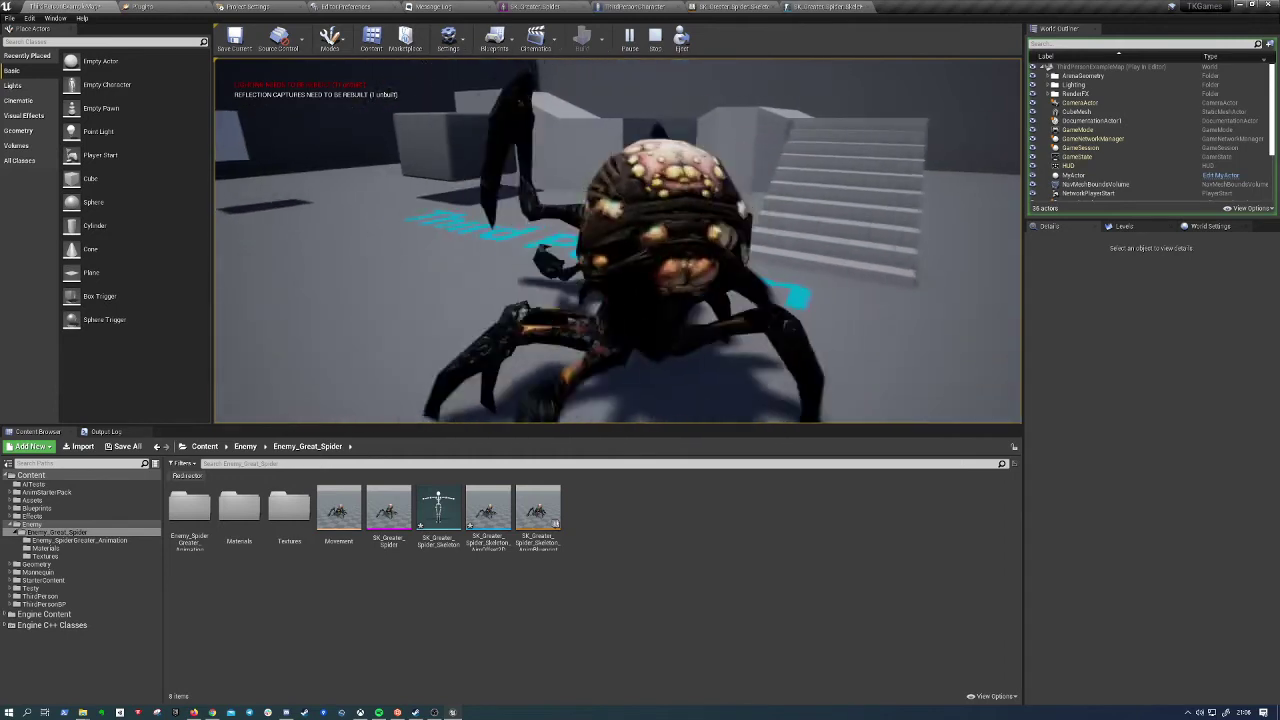
key(Escape)
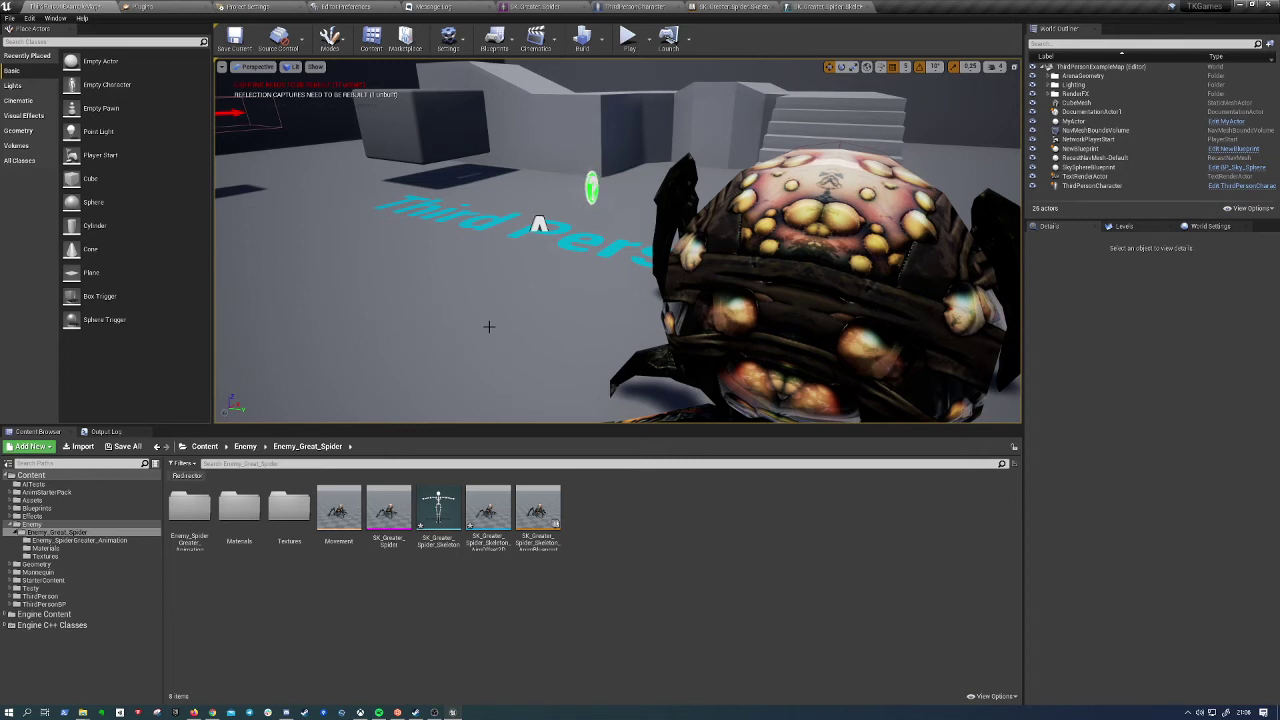
click(744, 7)
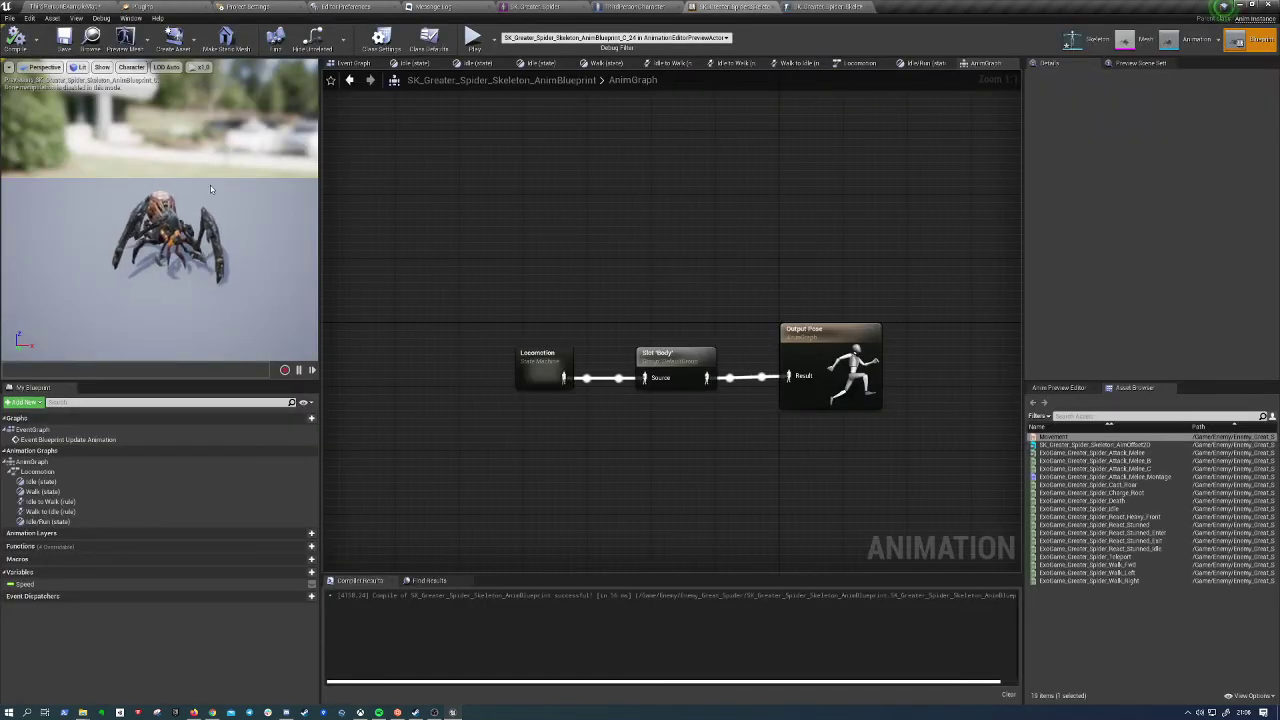
drag(180, 220, 230, 200)
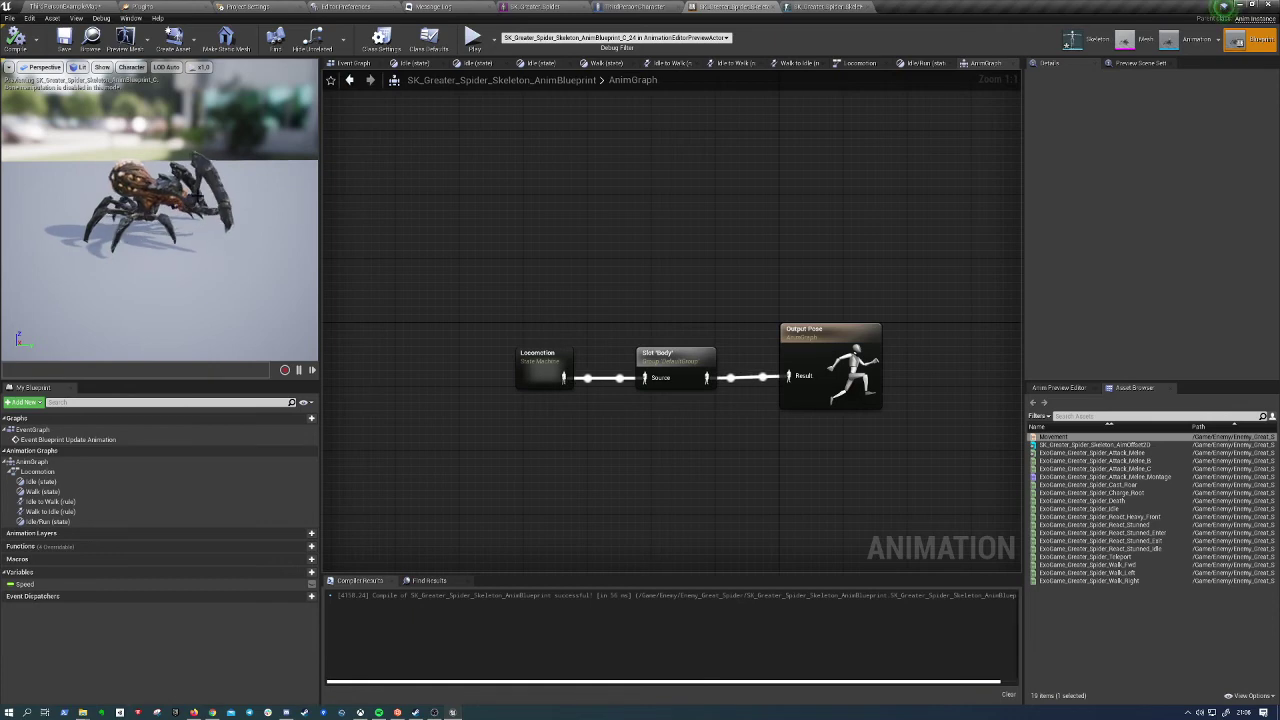
click(60, 6)
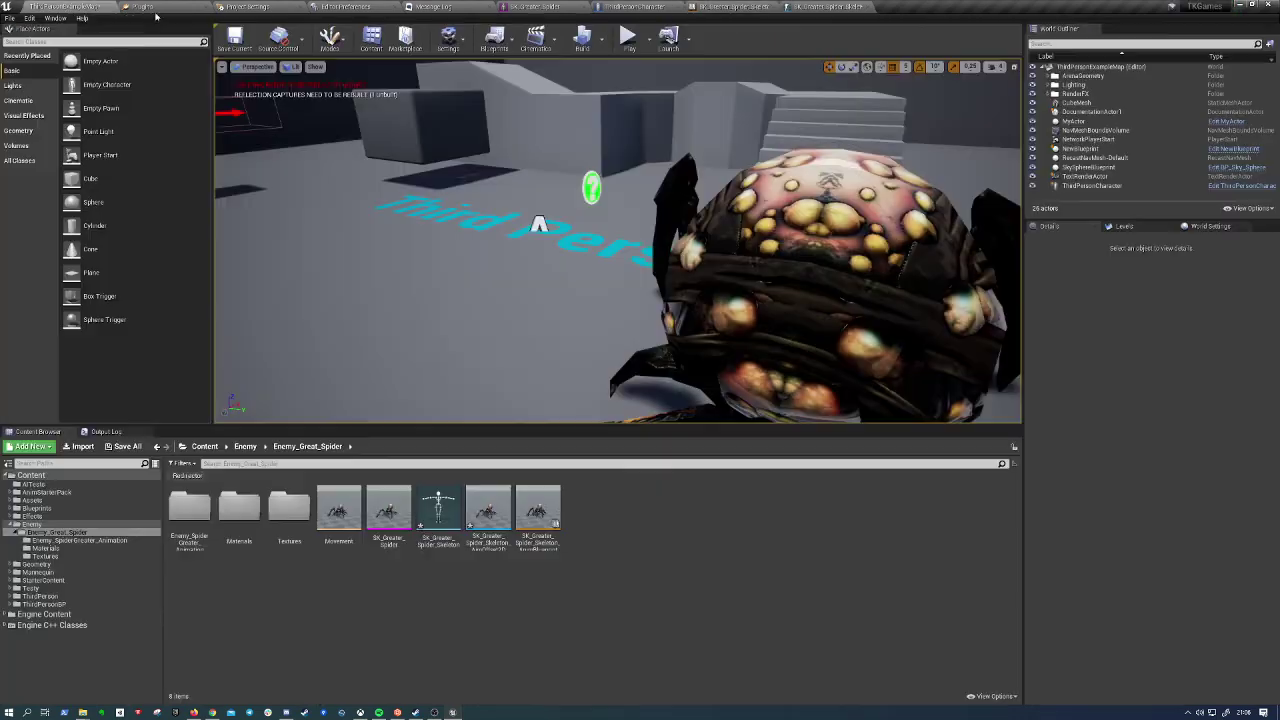
mouse_move(520, 240)
right_down()
mouse_move(433, 180)
mouse_move(413, 182)
mouse_move(480, 175)
right_up()
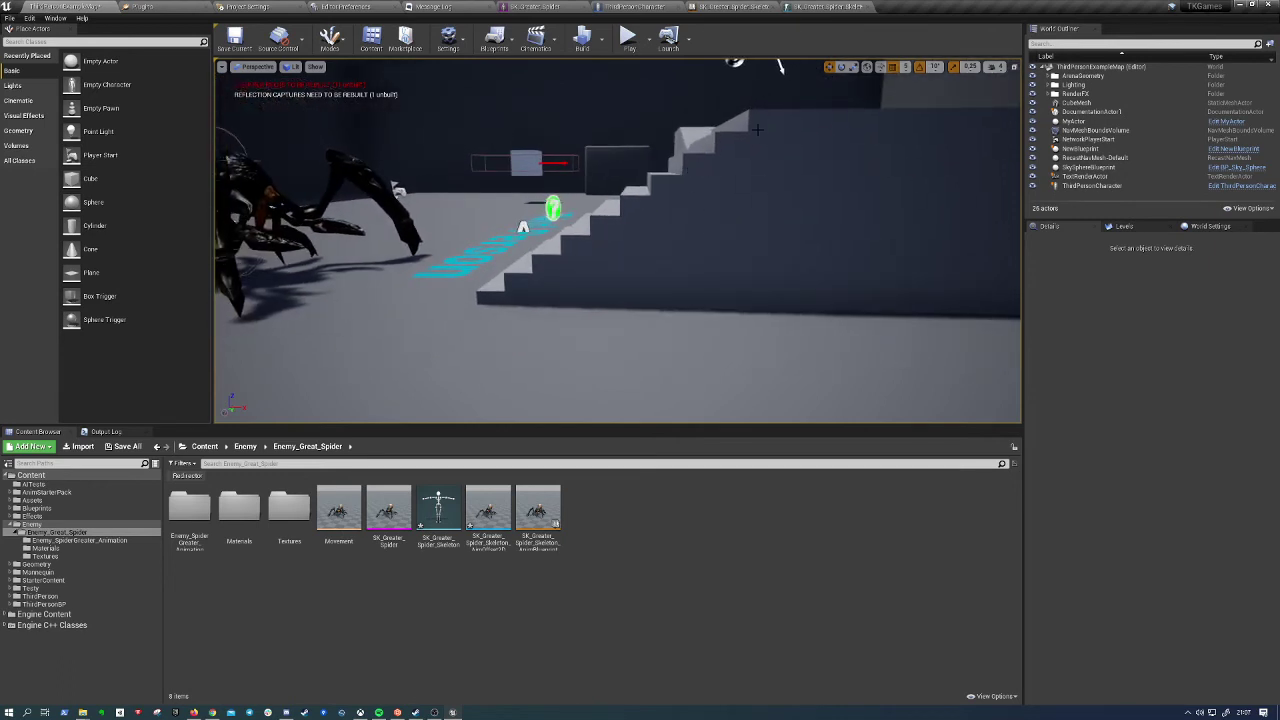
right_drag(693, 146, 663, 282)
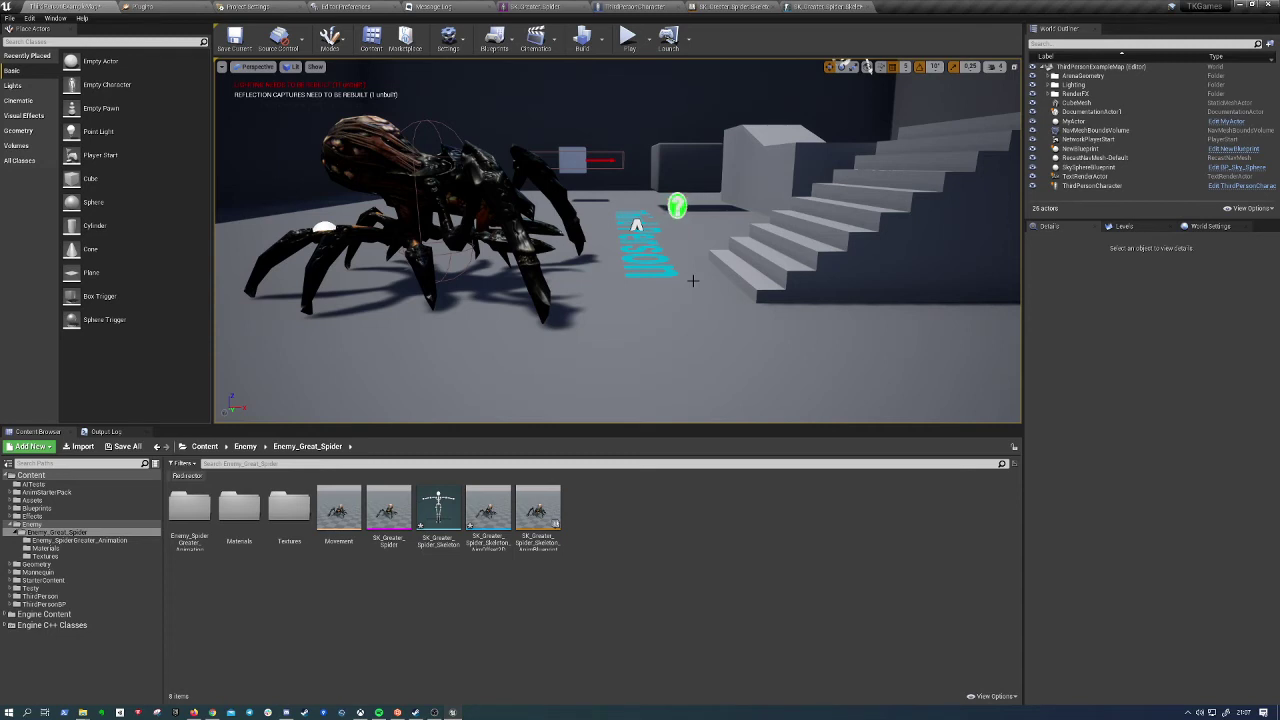
right_drag(679, 272, 679, 272)
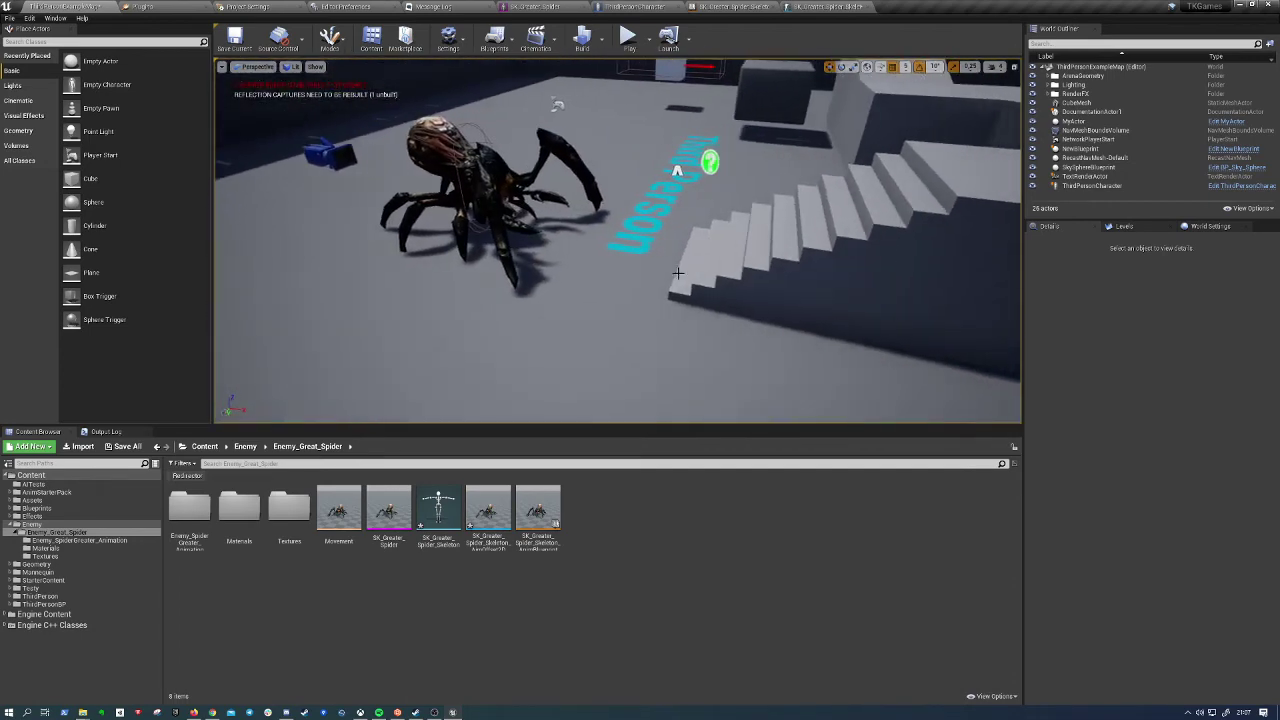
right_drag(435, 240, 435, 240)
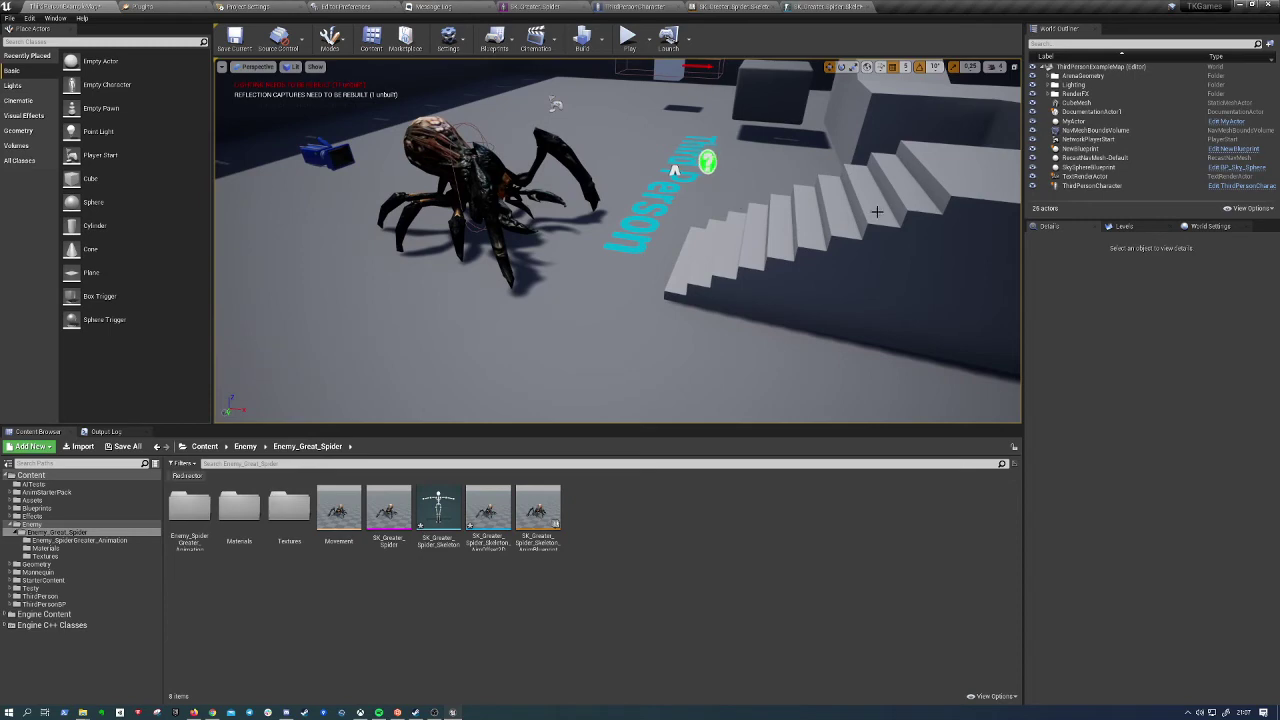
right_drag(862, 211, 862, 211)
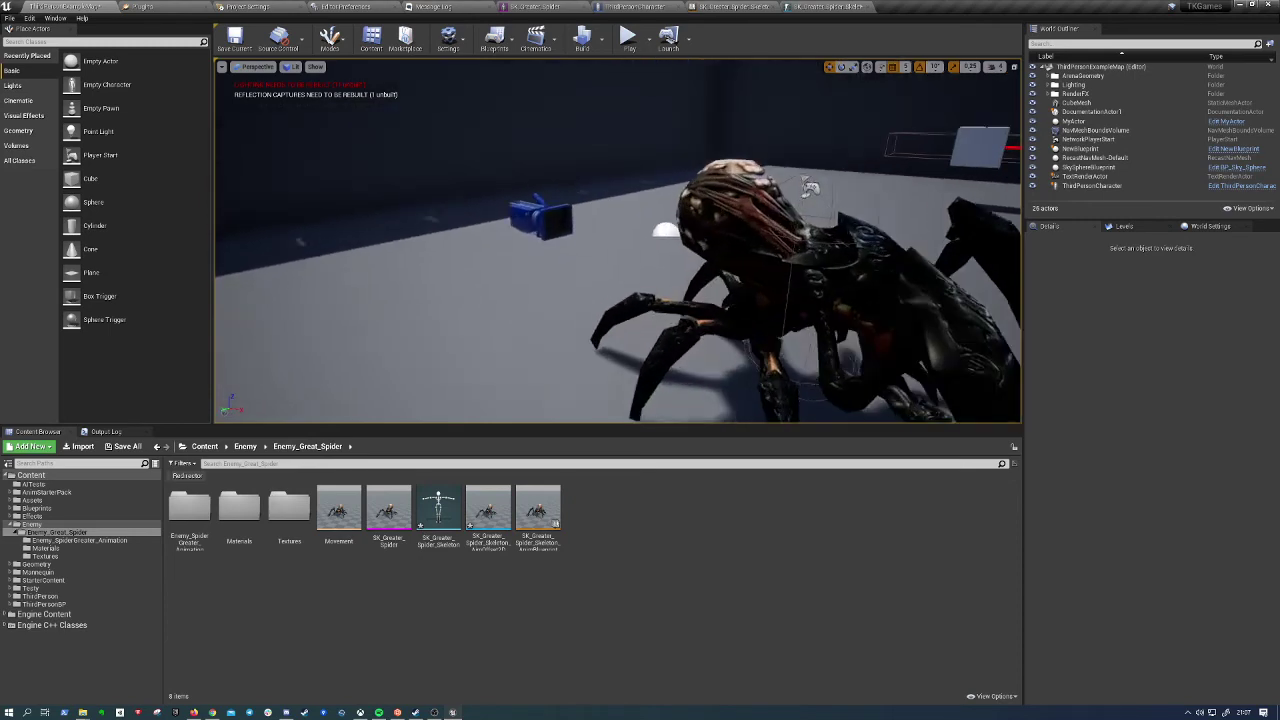
click(628, 38)
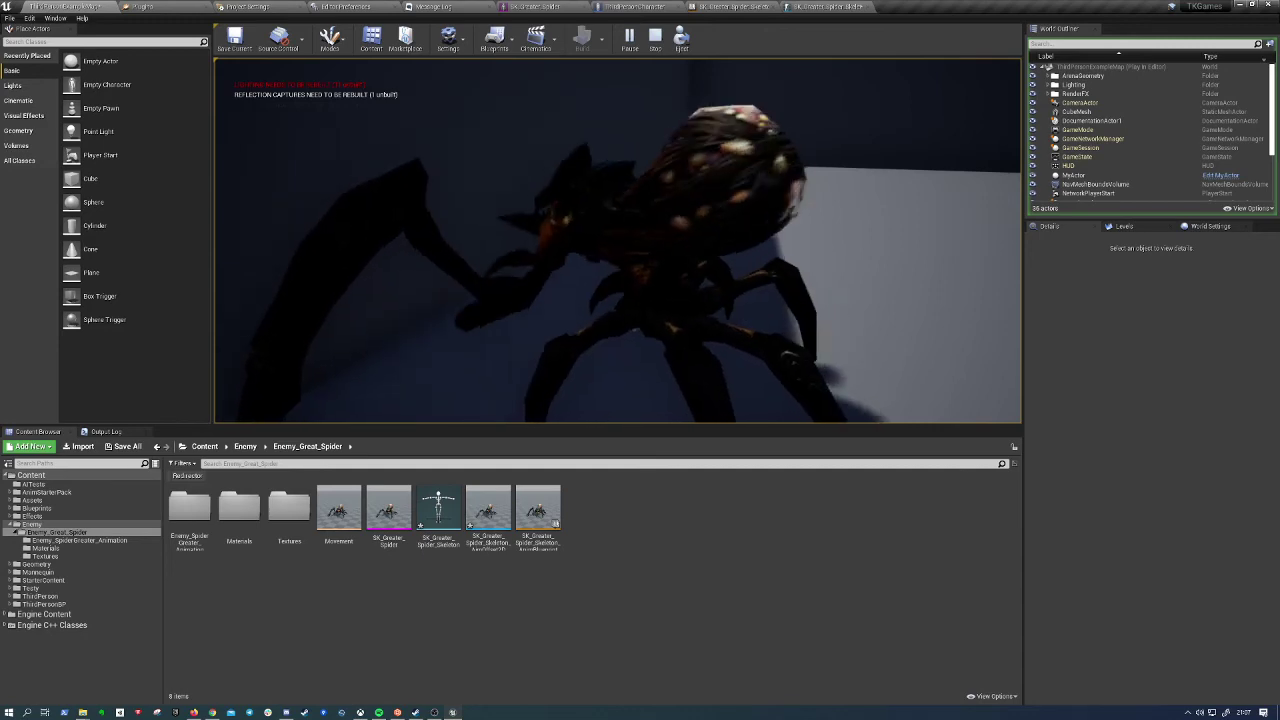
key(Escape)
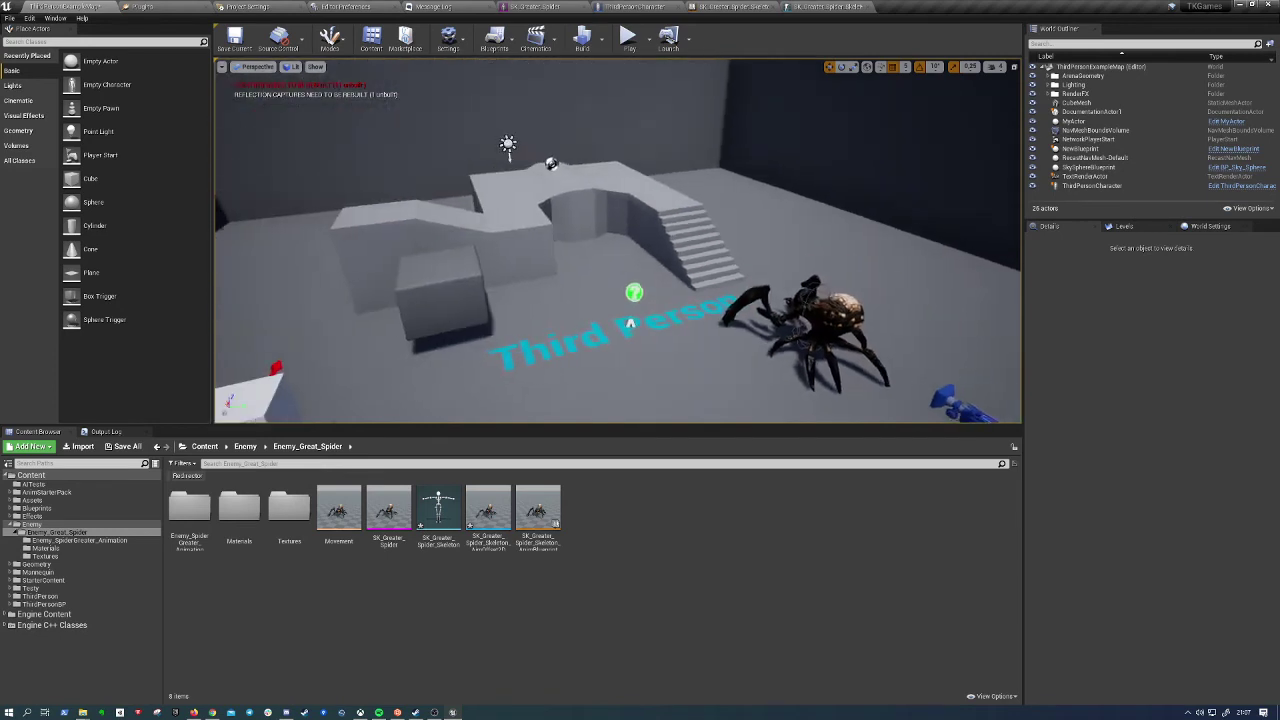
Create an Anim Composite from SK_Greater_Spider, close it, and open Enemy_SpiderGreater_Animation
mouse_move(618, 240)
right_down()
mouse_move(700, 200)
mouse_move(643, 175)
right_up()
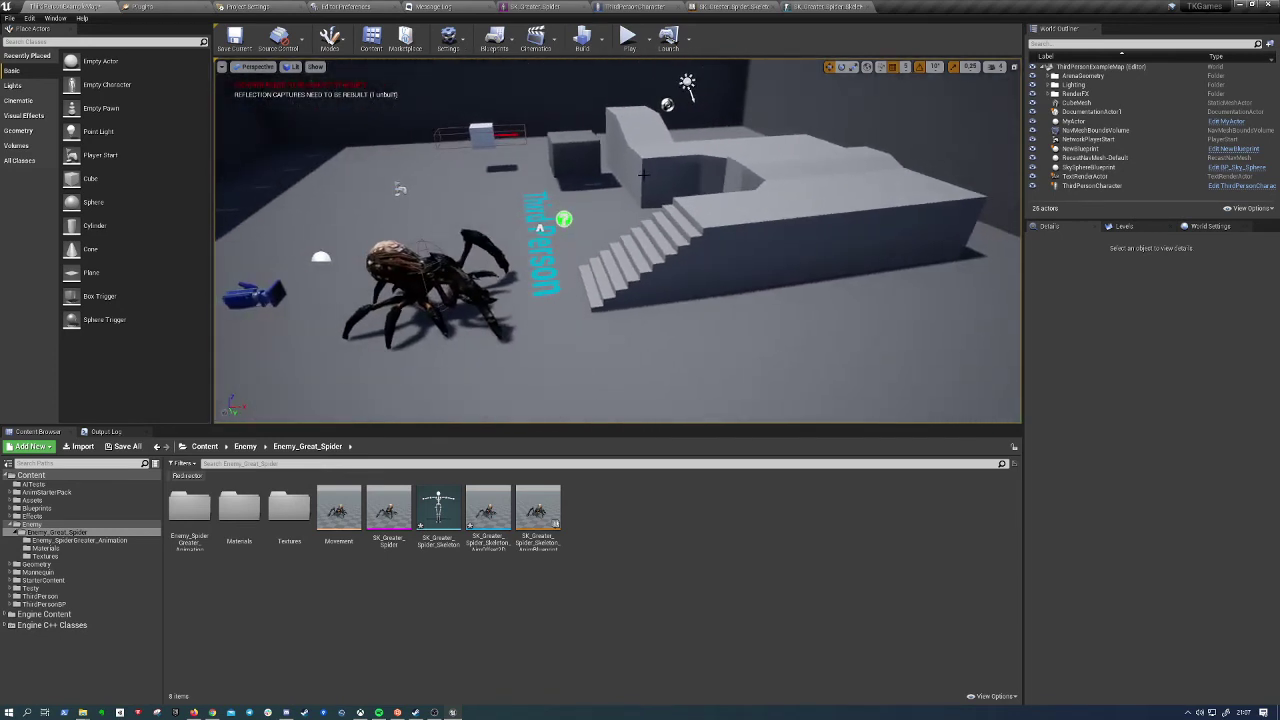
right_click(380, 522)
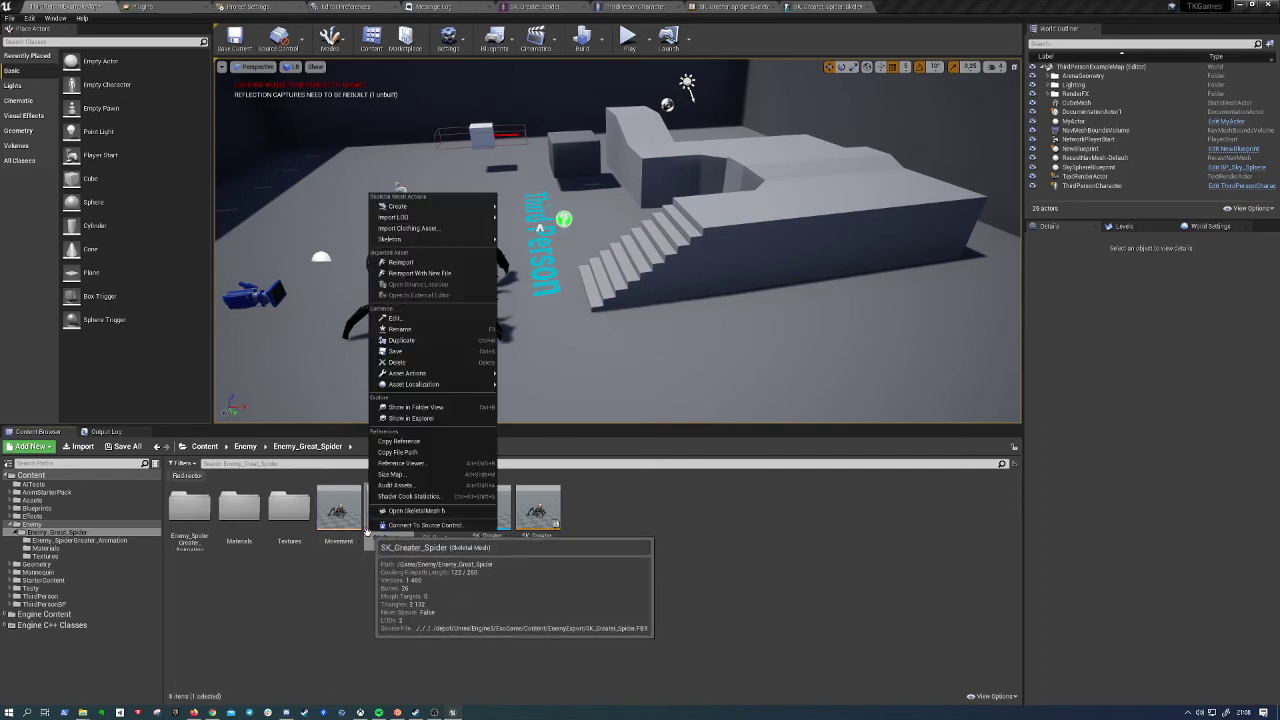
mouse_move(407, 373)
mouse_move(433, 207)
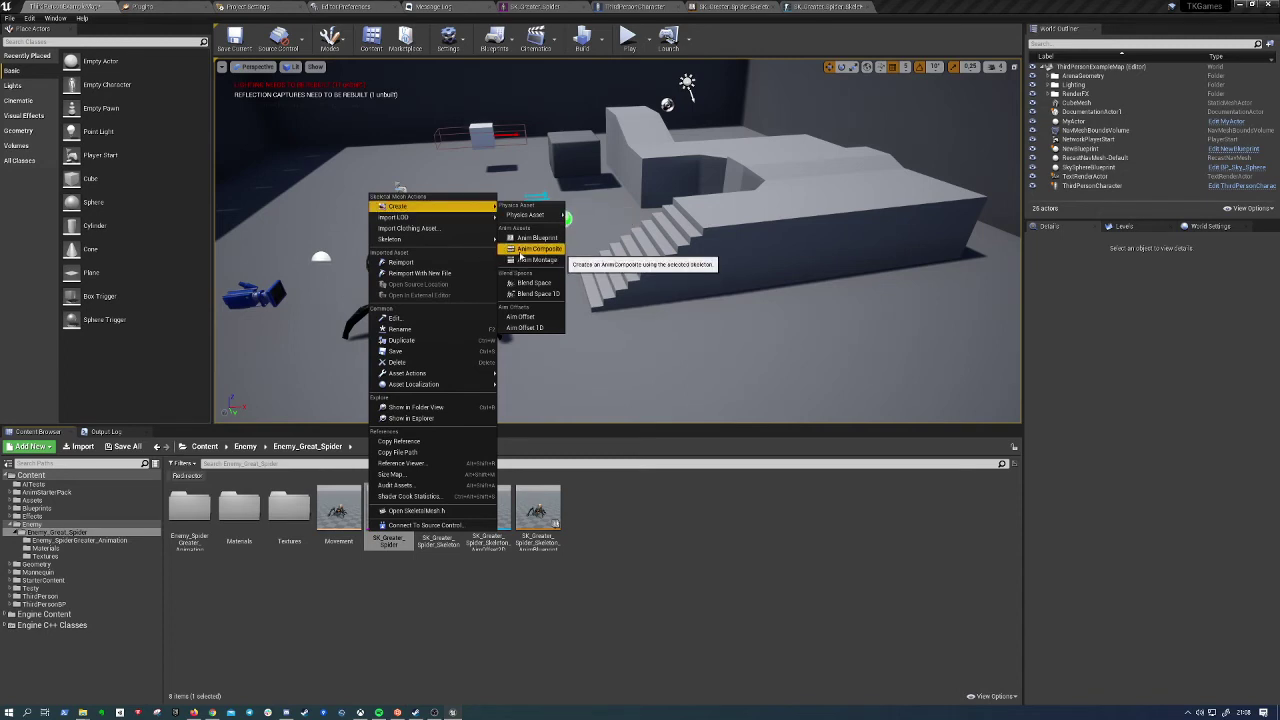
click(521, 250)
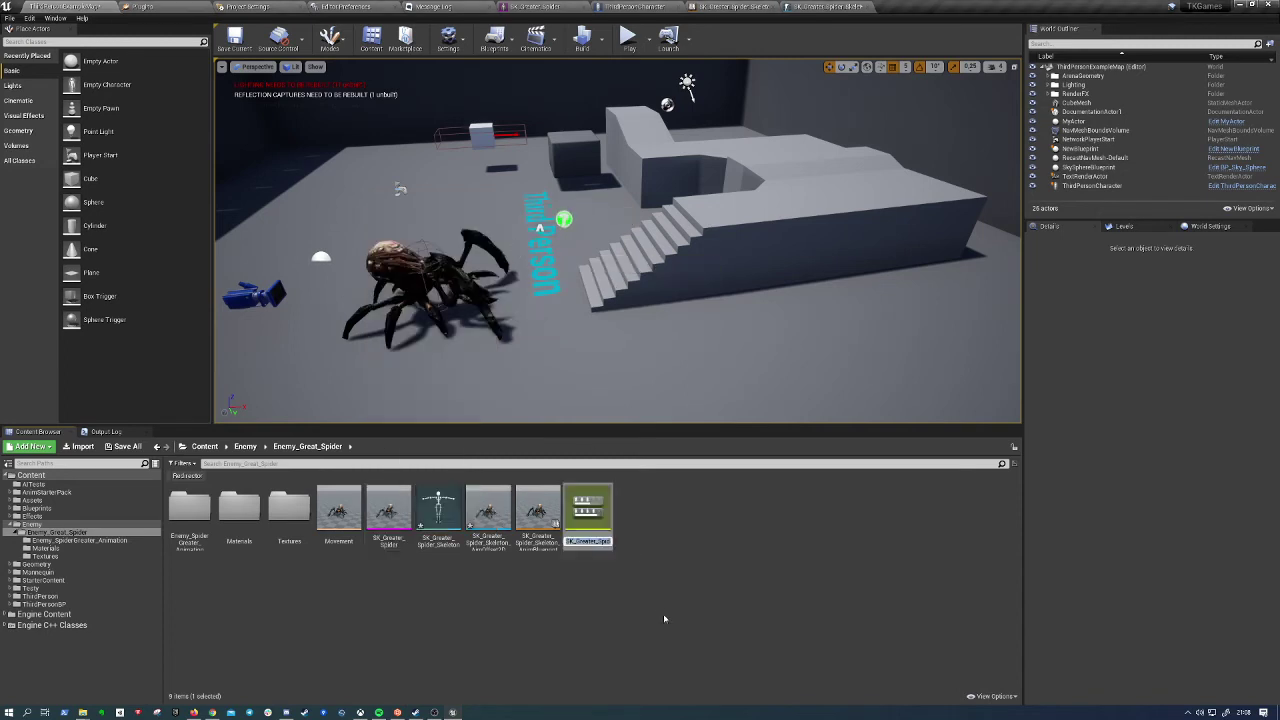
double_click(578, 521)
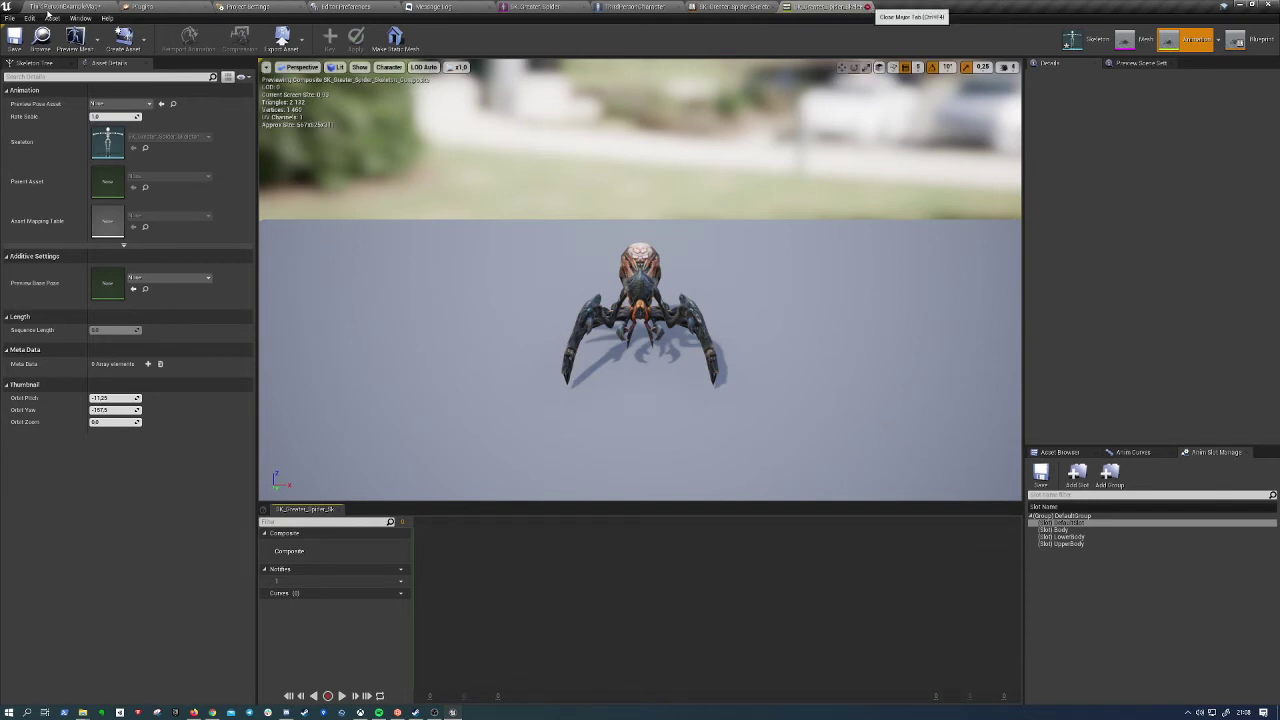
click(867, 7)
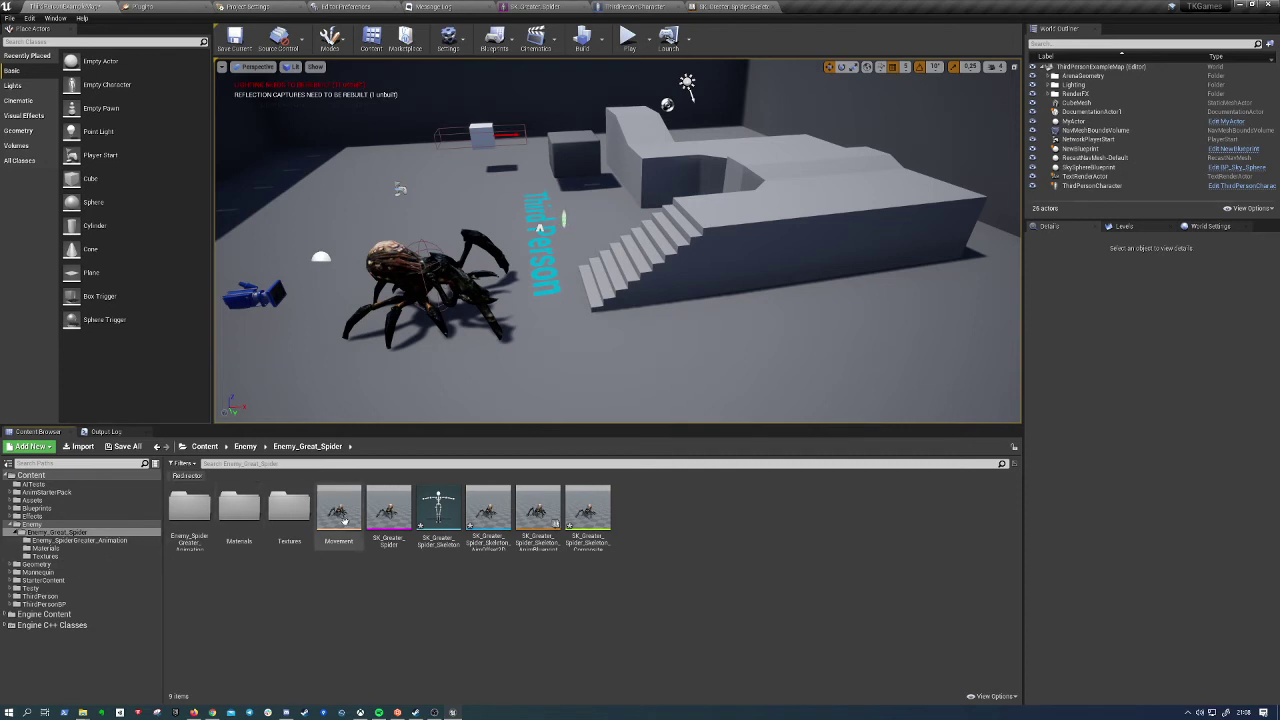
double_click(200, 512)
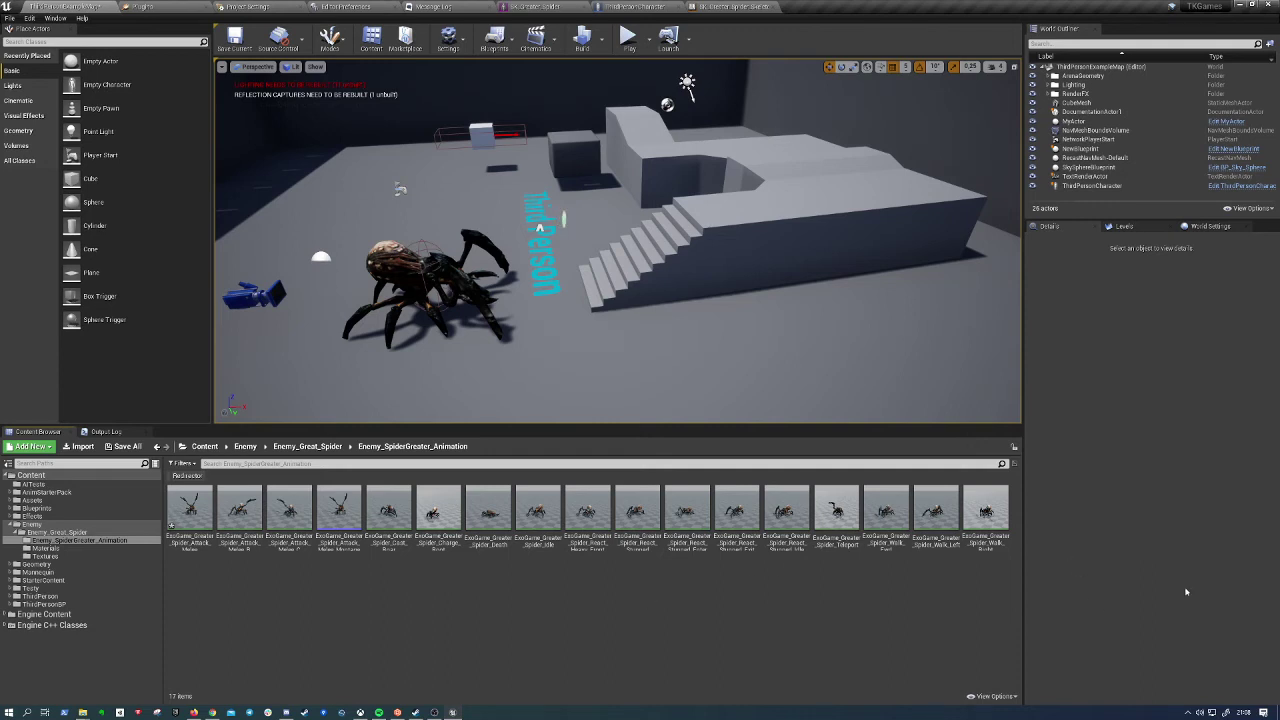
Browse the spider animation thumbnails in Enemy_SpiderGreater_Animation to read their details
mouse_move(598, 519)
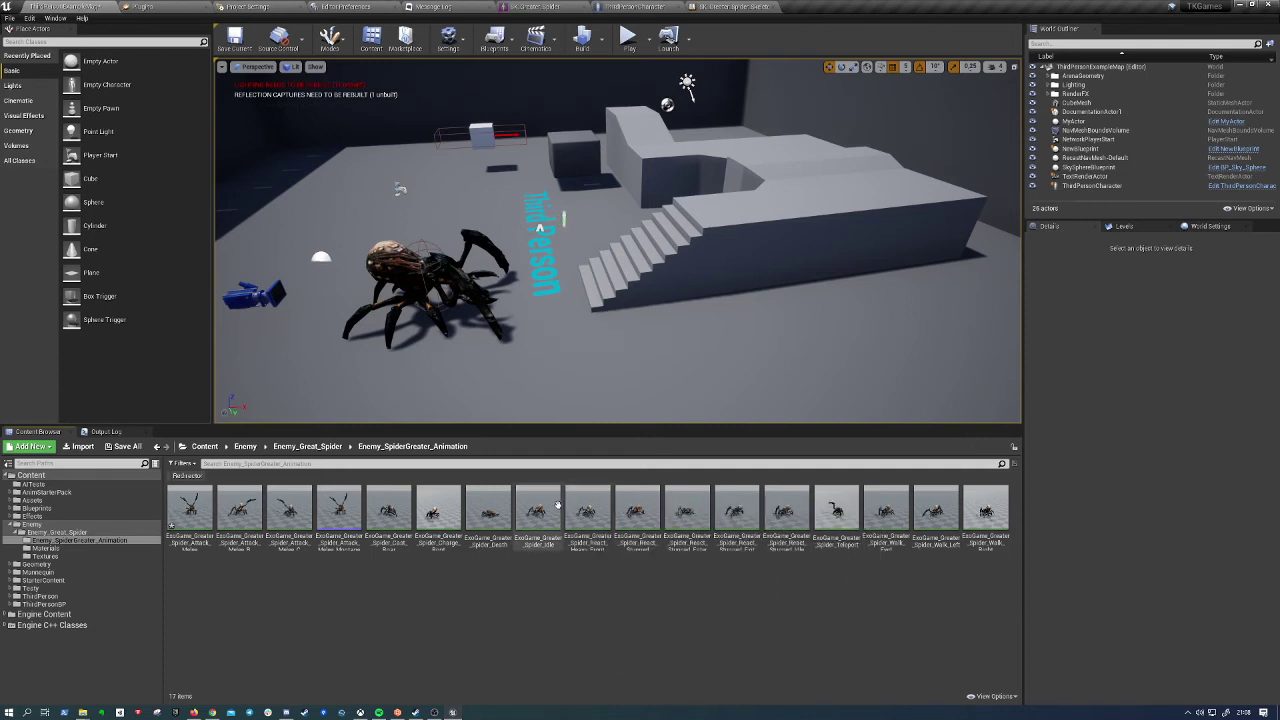
mouse_move(522, 485)
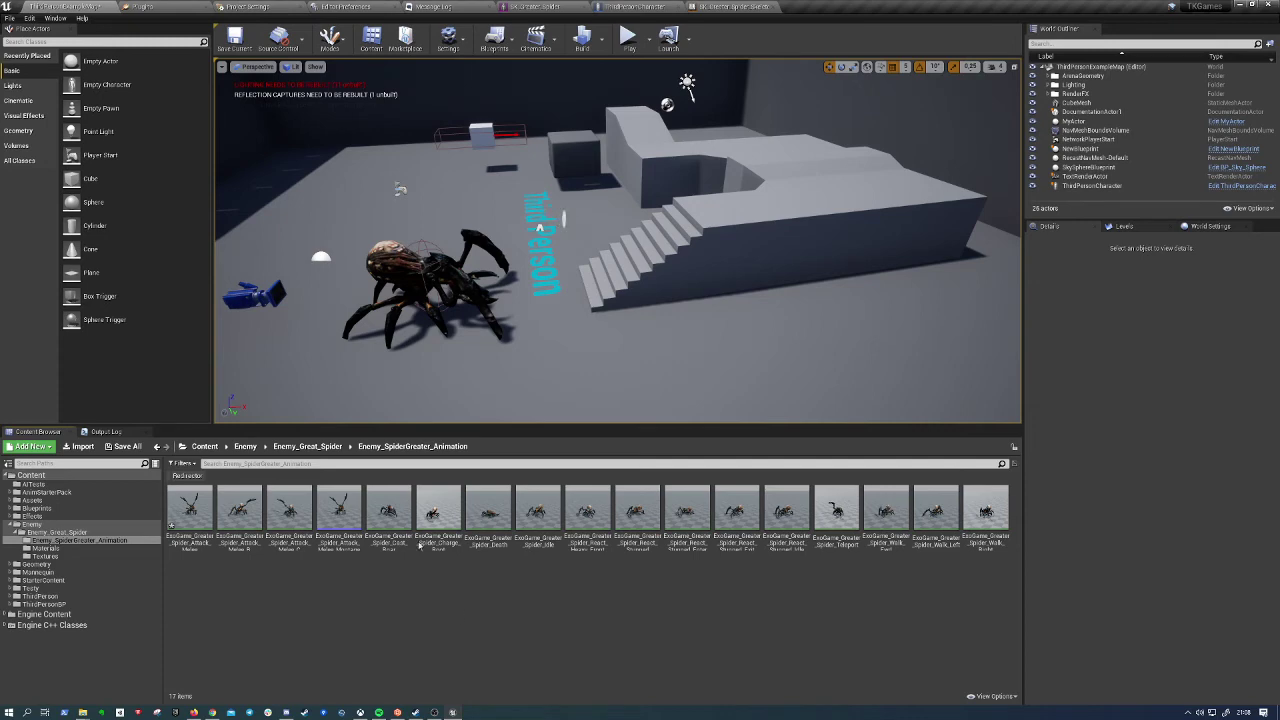
Place the Mesh component in the event graph and connect a Stop node to it
click(416, 5)
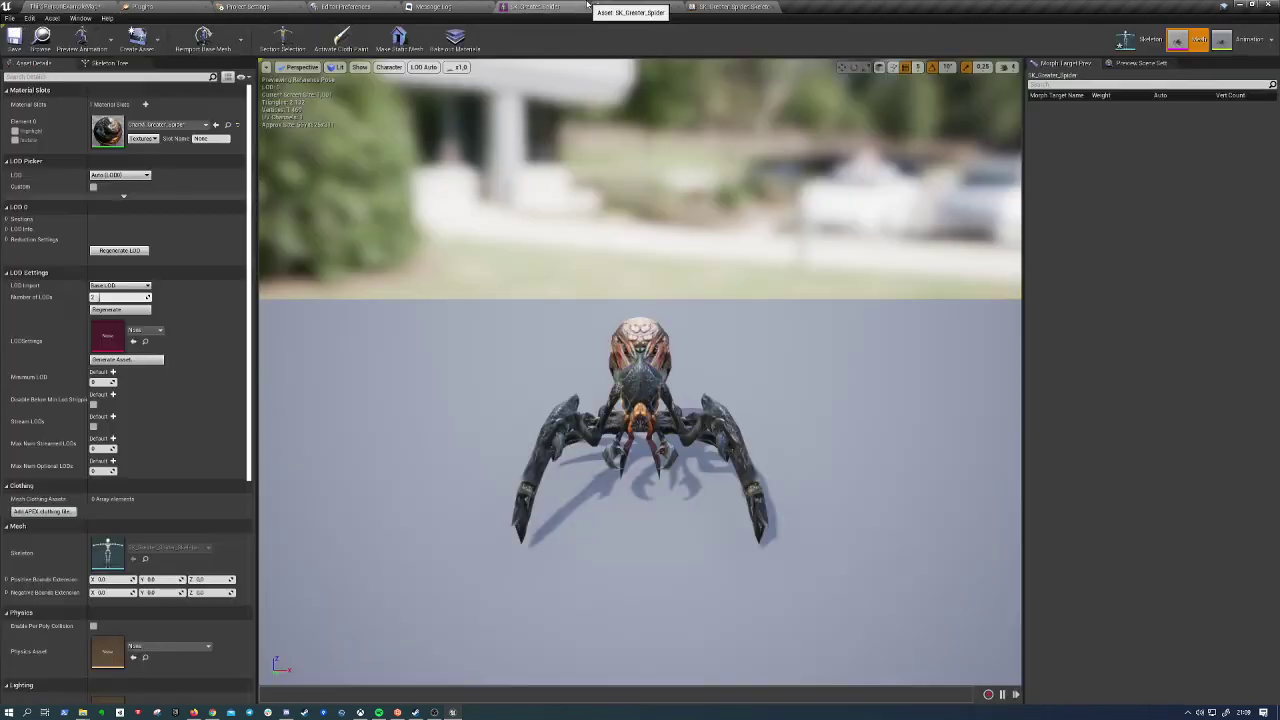
click(635, 7)
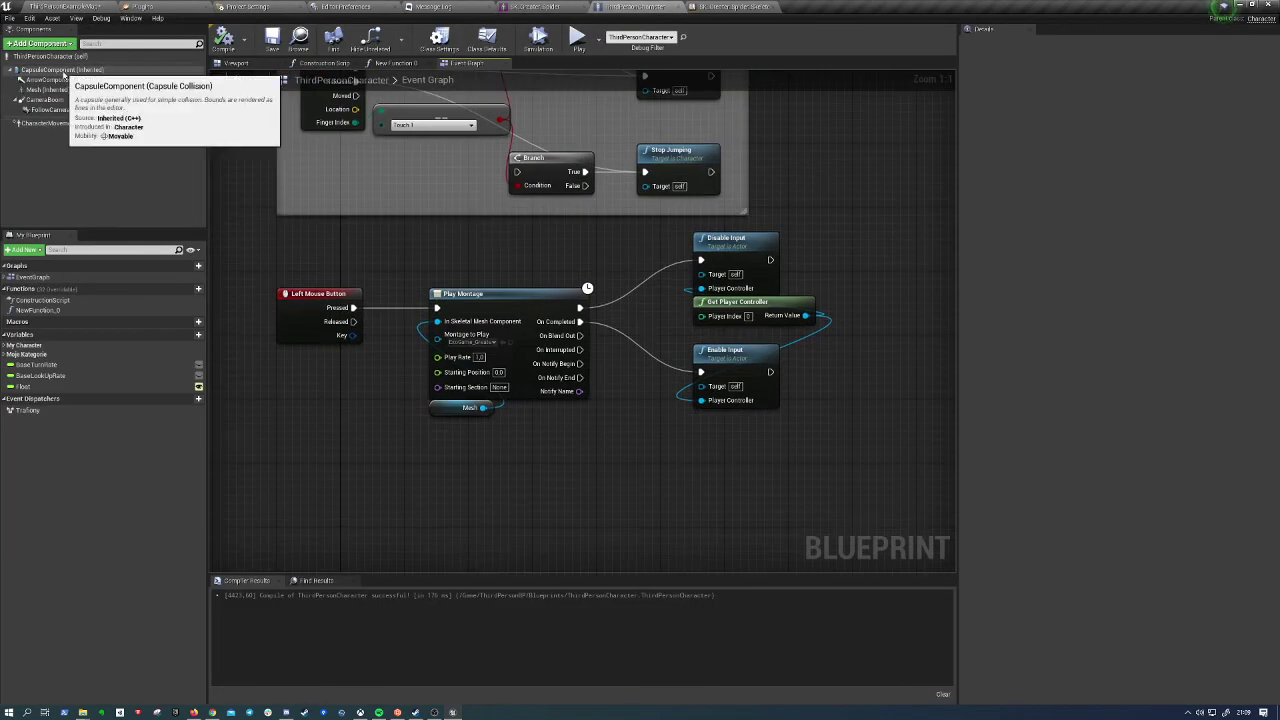
click(70, 89)
mouse_move(107, 118)
mouse_down()
mouse_move(437, 483)
mouse_move(428, 494)
mouse_up()
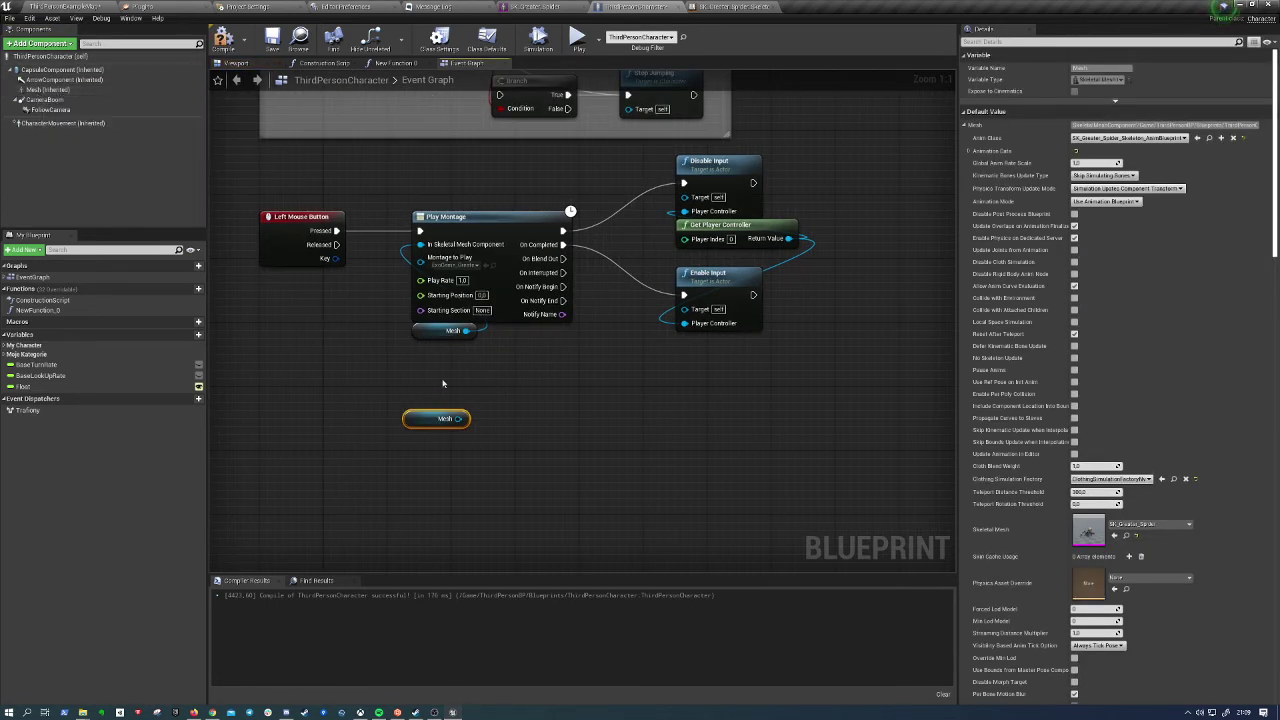
mouse_move(441, 421)
mouse_down()
mouse_move(524, 419)
mouse_move(530, 434)
mouse_up()
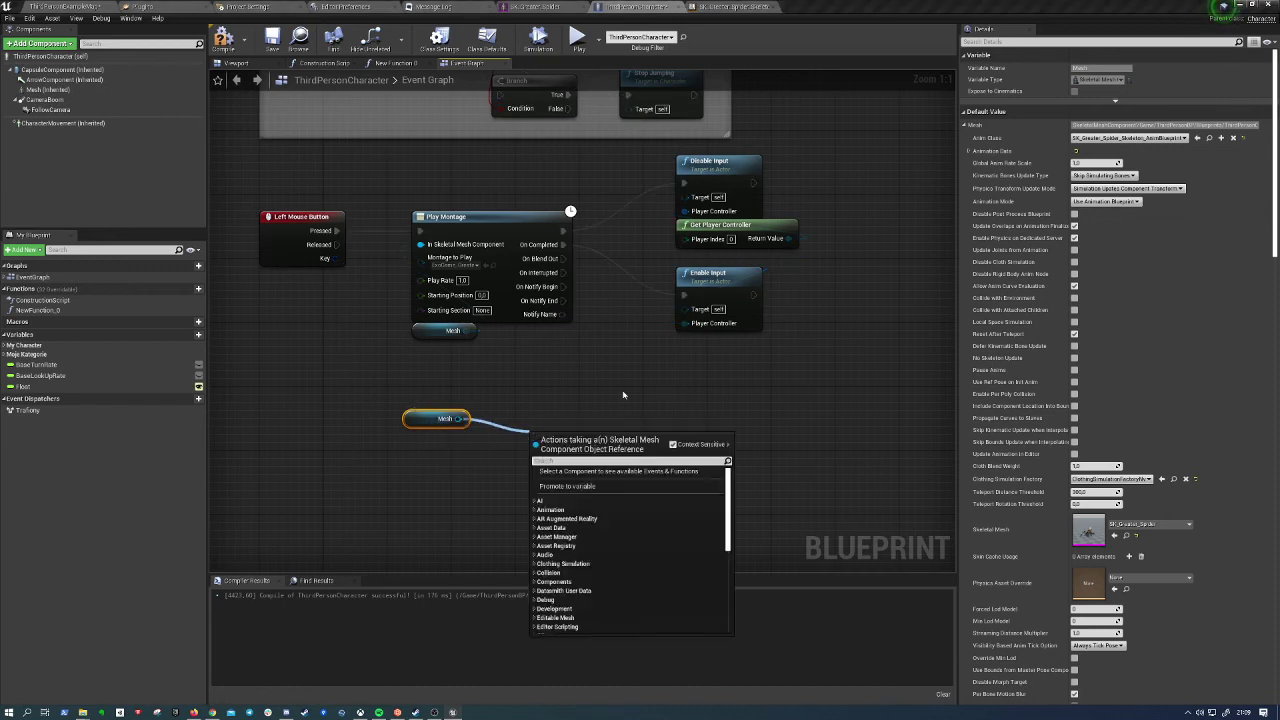
text(stop)
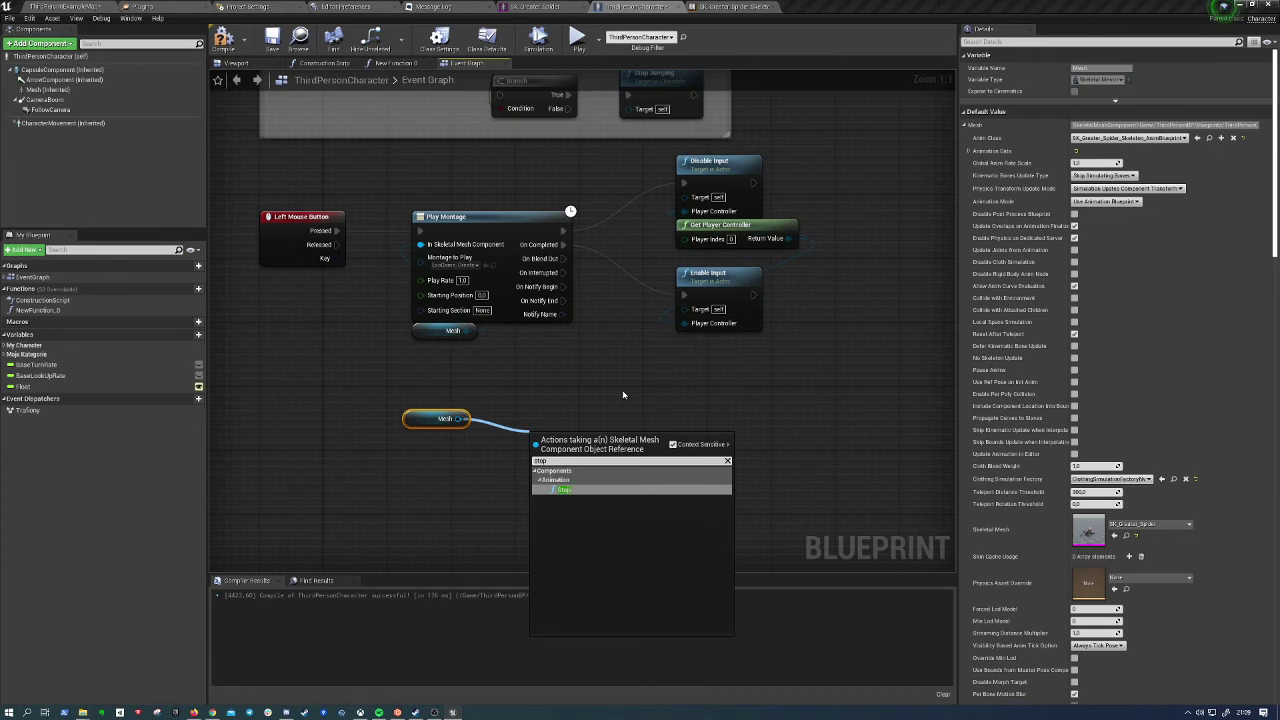
key(Return)
drag(540, 437, 513, 390)
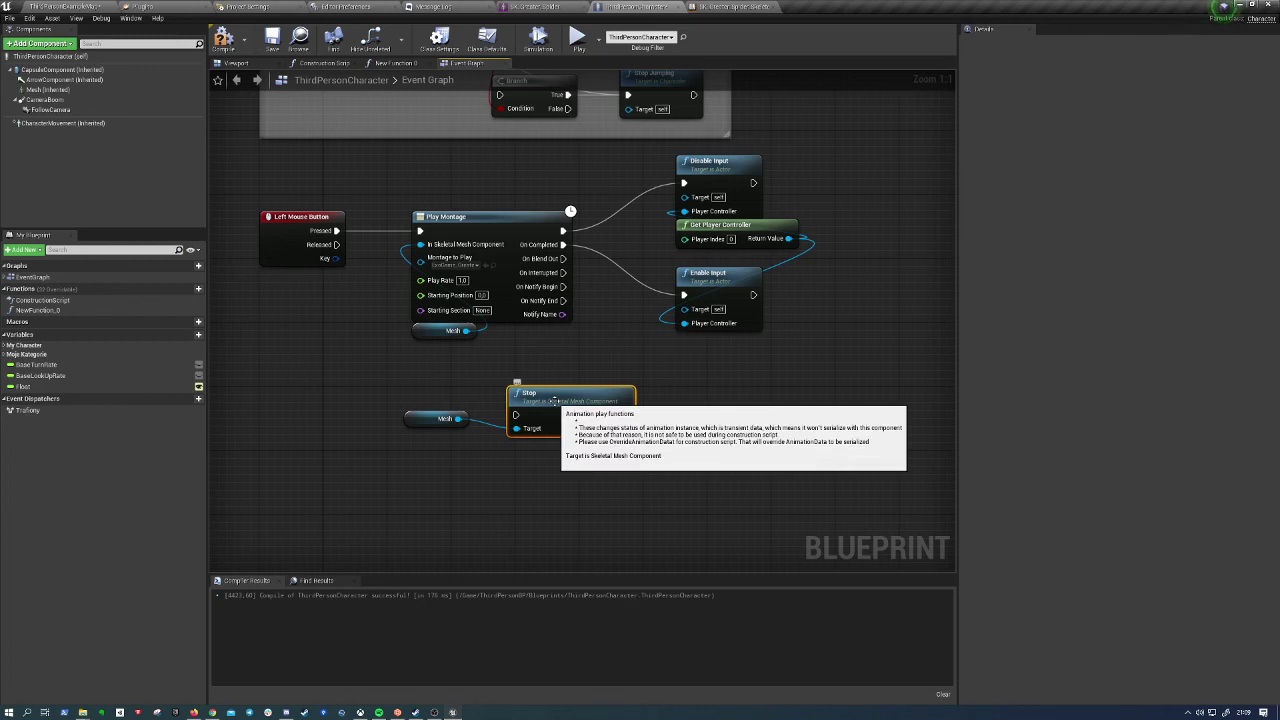
Add a Stop Anim Montage node just below the Stop node
right_click(531, 481)
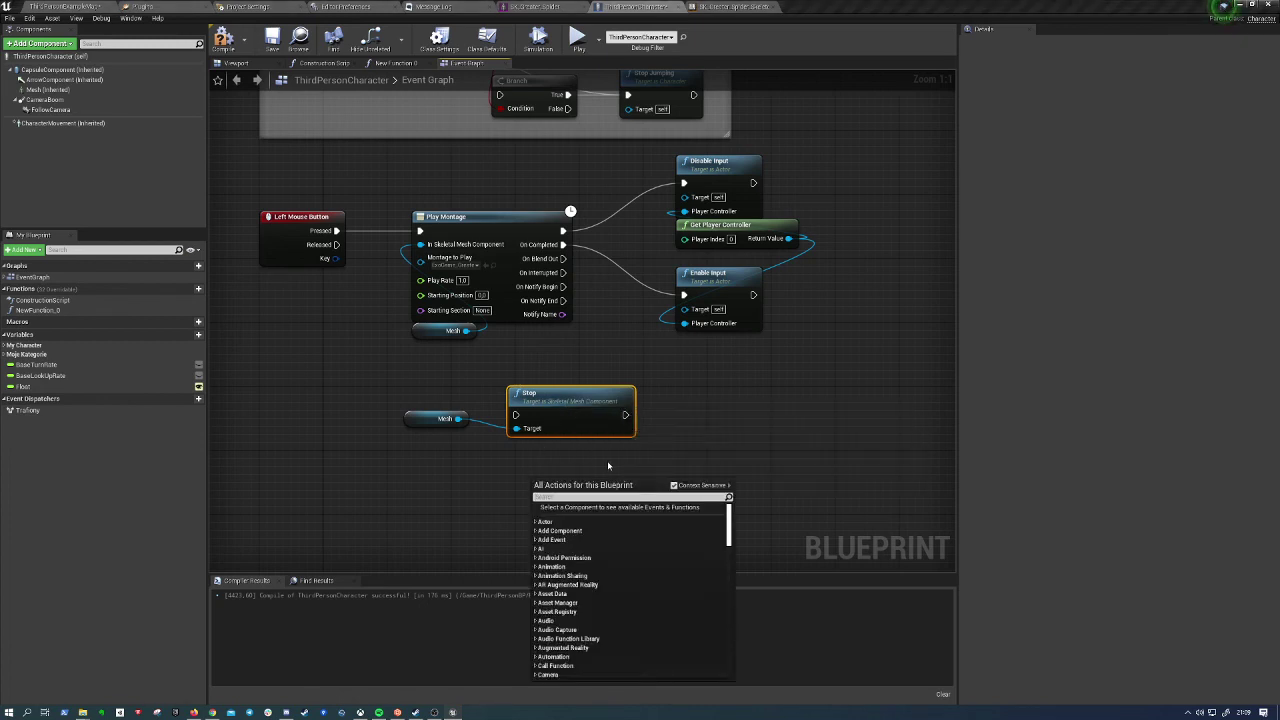
text(montage)
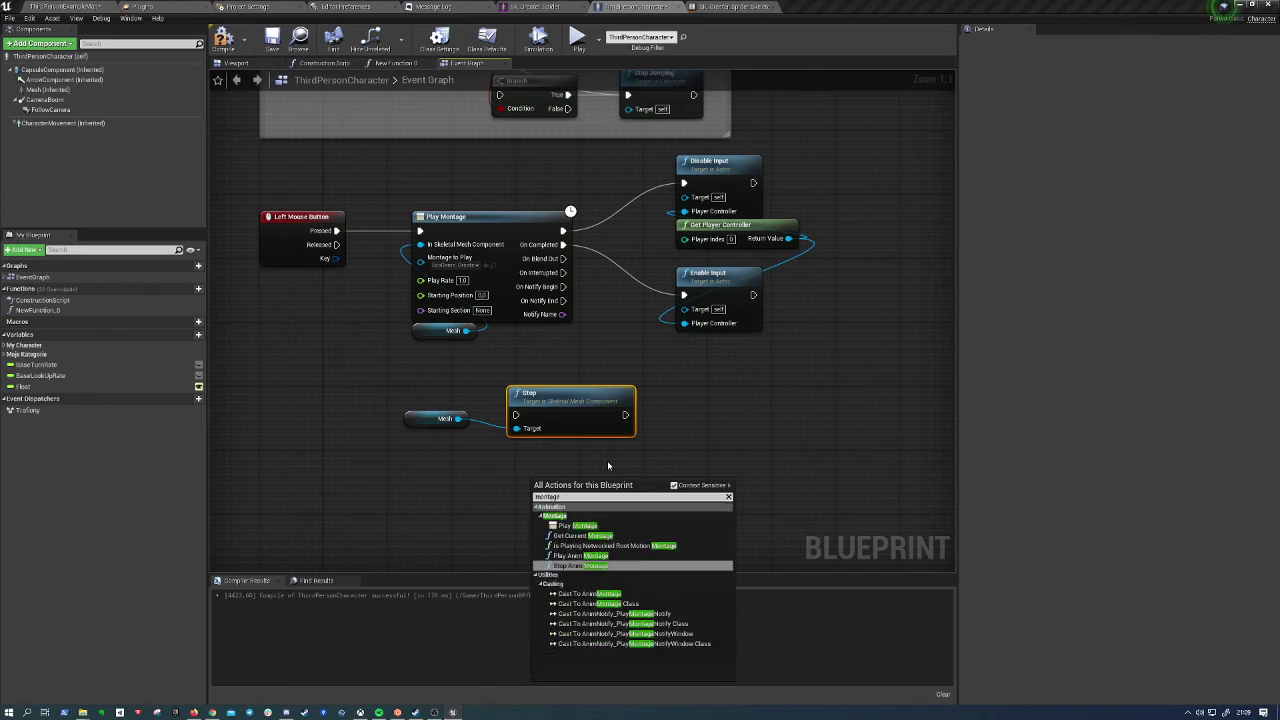
click(580, 566)
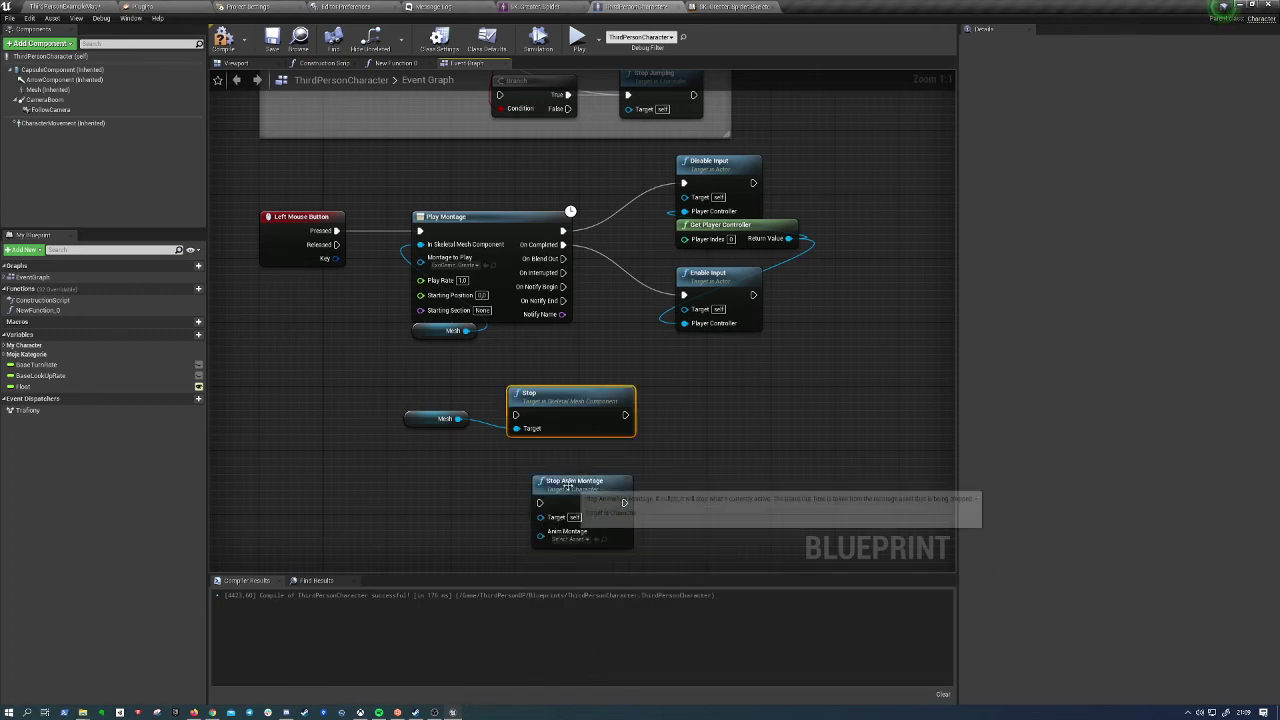
drag(567, 485, 558, 458)
right_drag(546, 445, 529, 378)
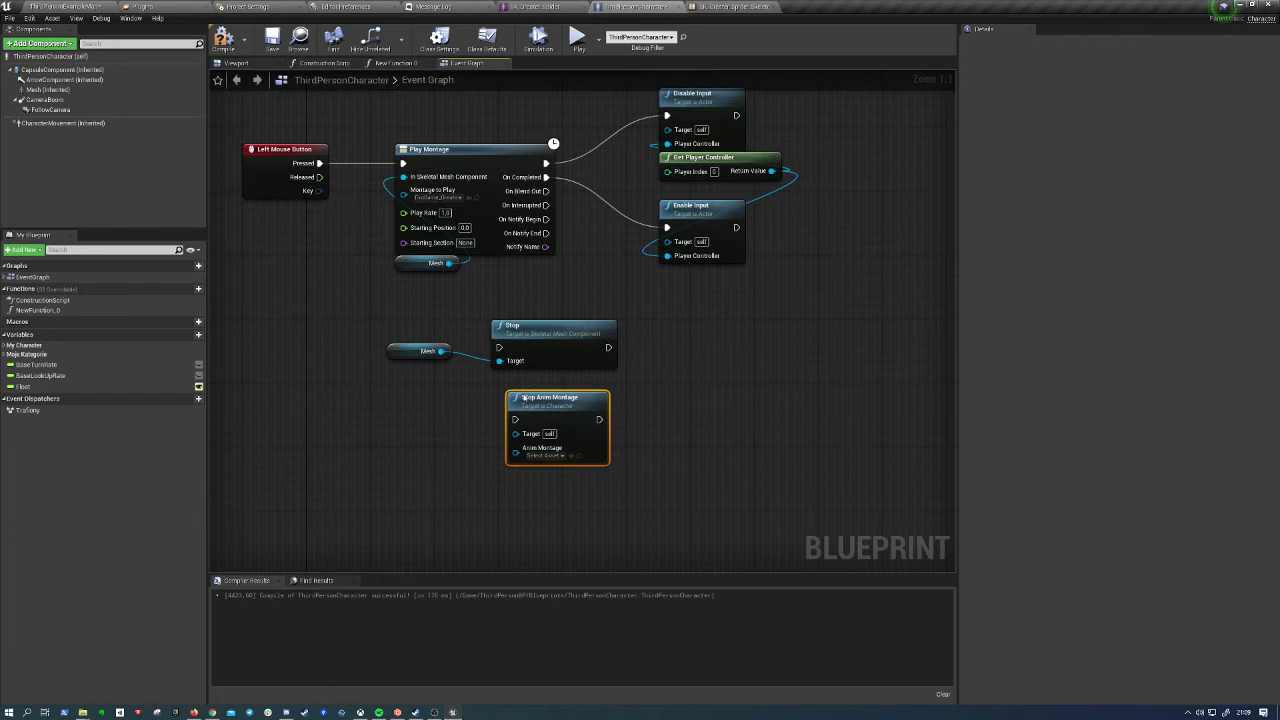
Try choosing a montage and searching for a 'stop all' function, adding nothing
click(537, 455)
click(491, 486)
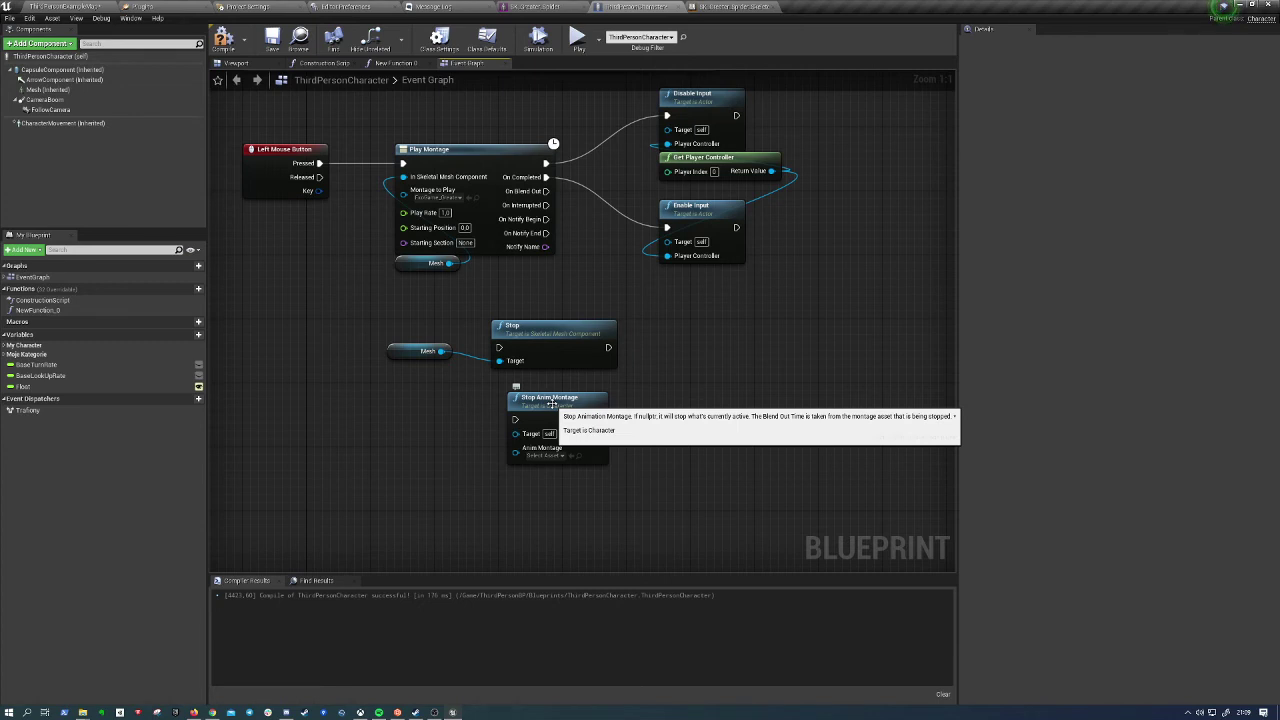
right_click(503, 505)
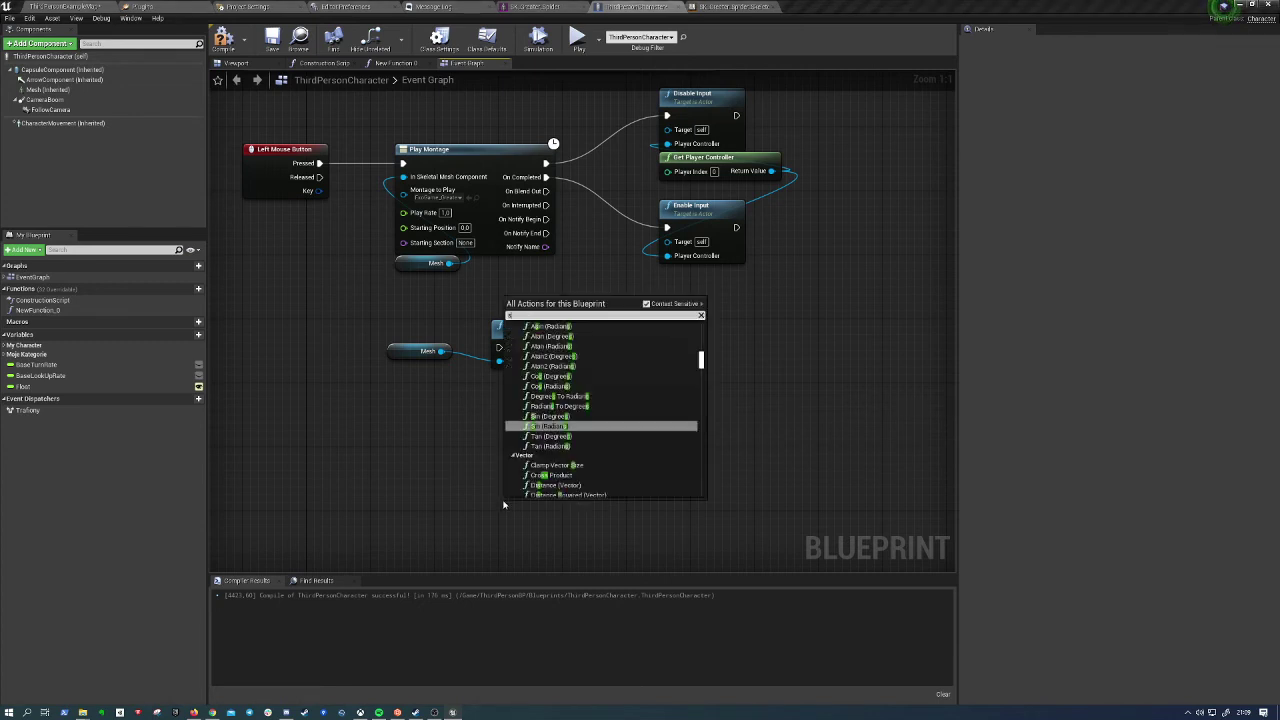
text(stop all)
key(BackSpace)
key(BackSpace)
key(BackSpace)
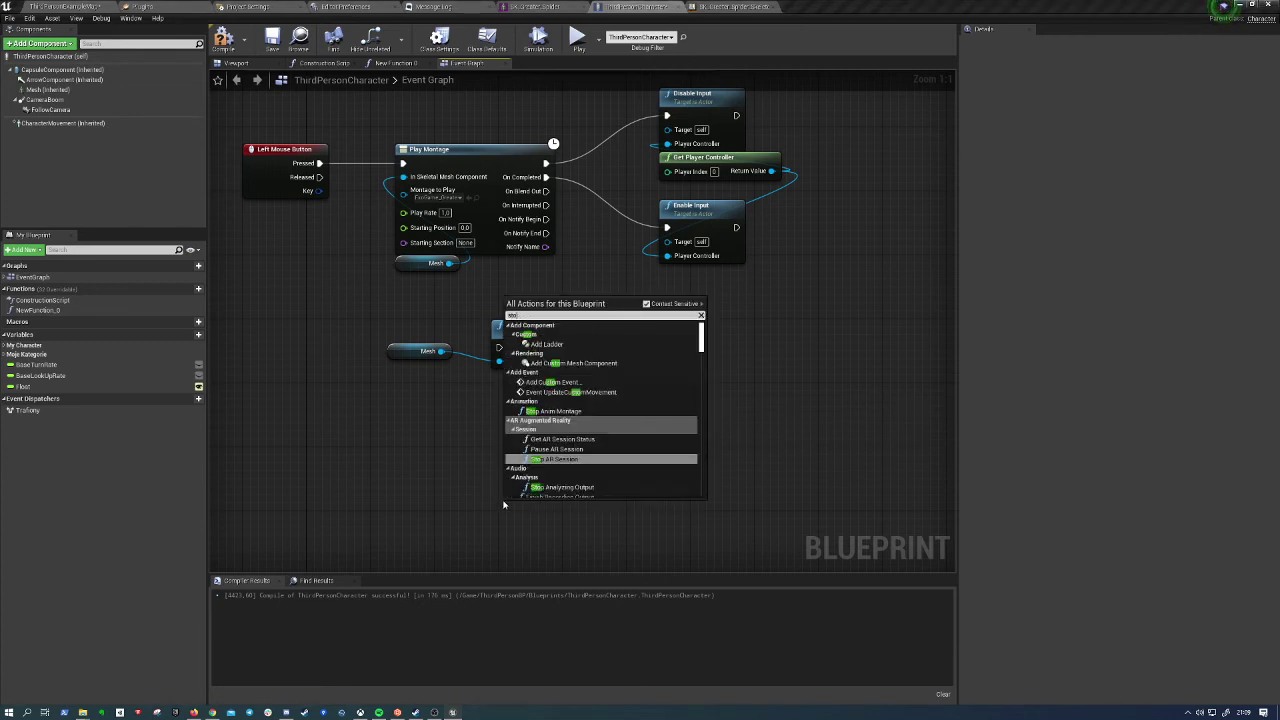
click(483, 532)
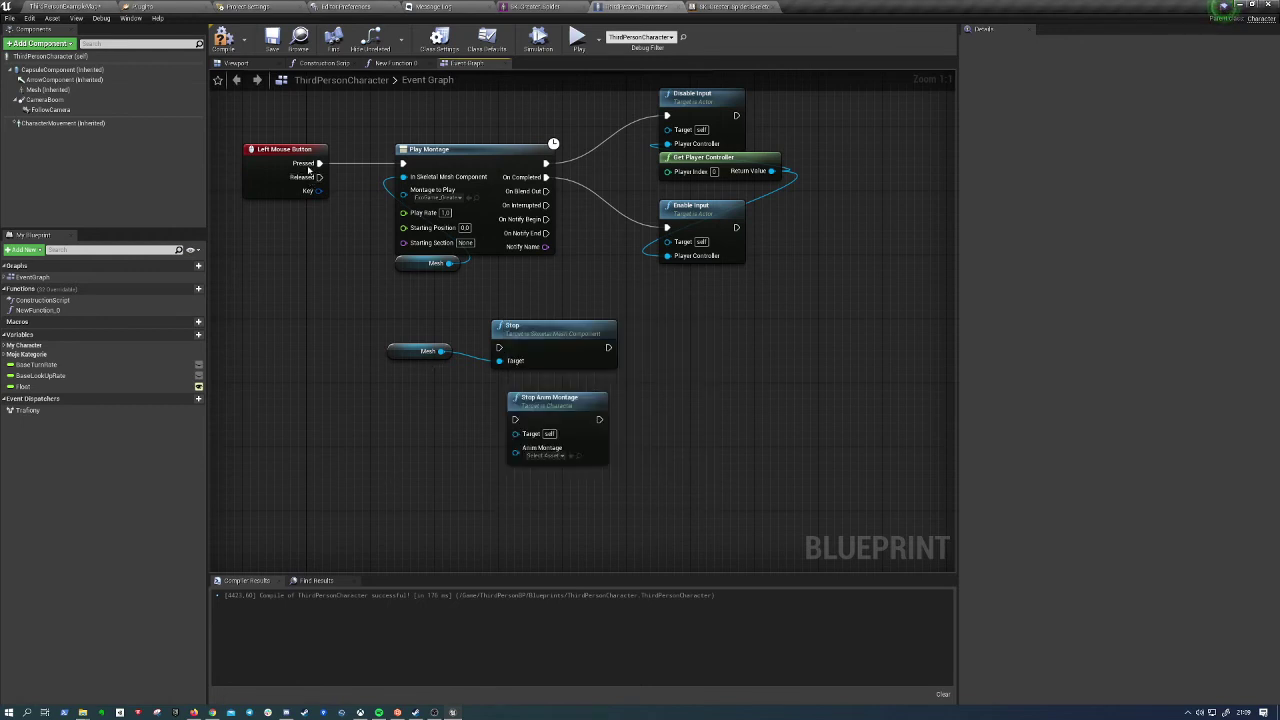
Add a Right Mouse Button event driving Stop Anim Montage on the spider attack montage, then play
right_click(330, 500)
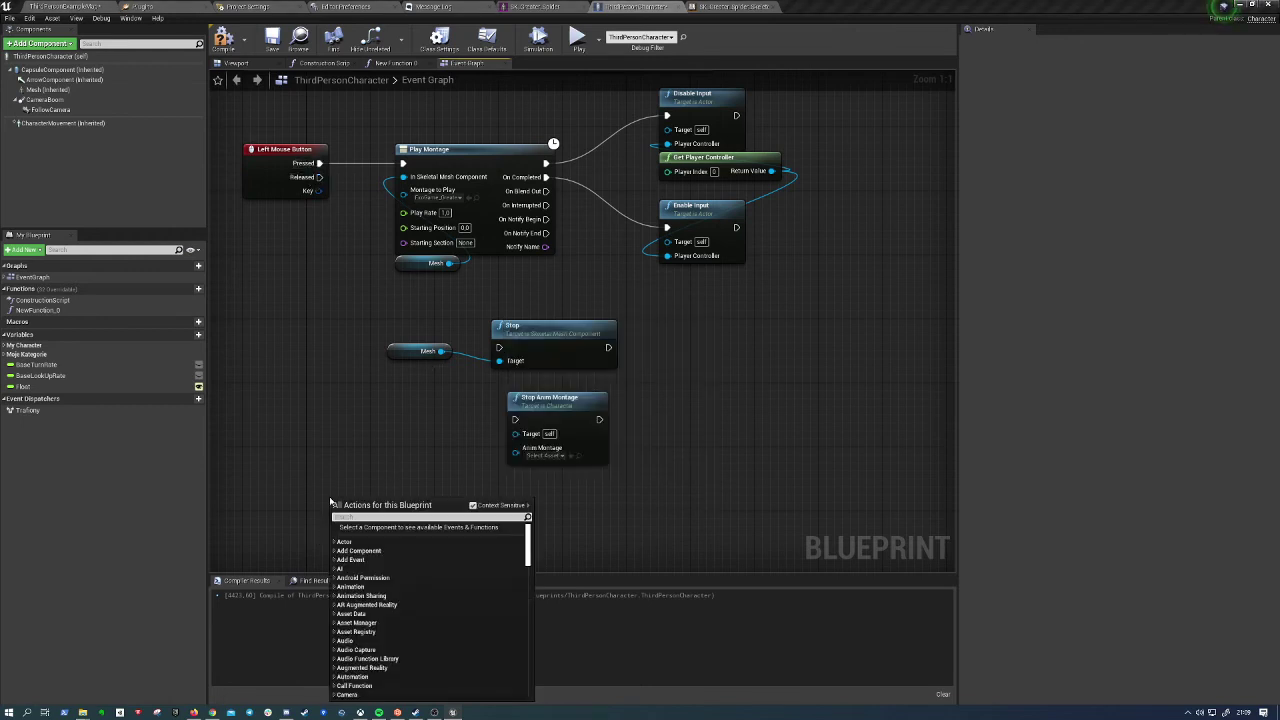
text(right mouse)
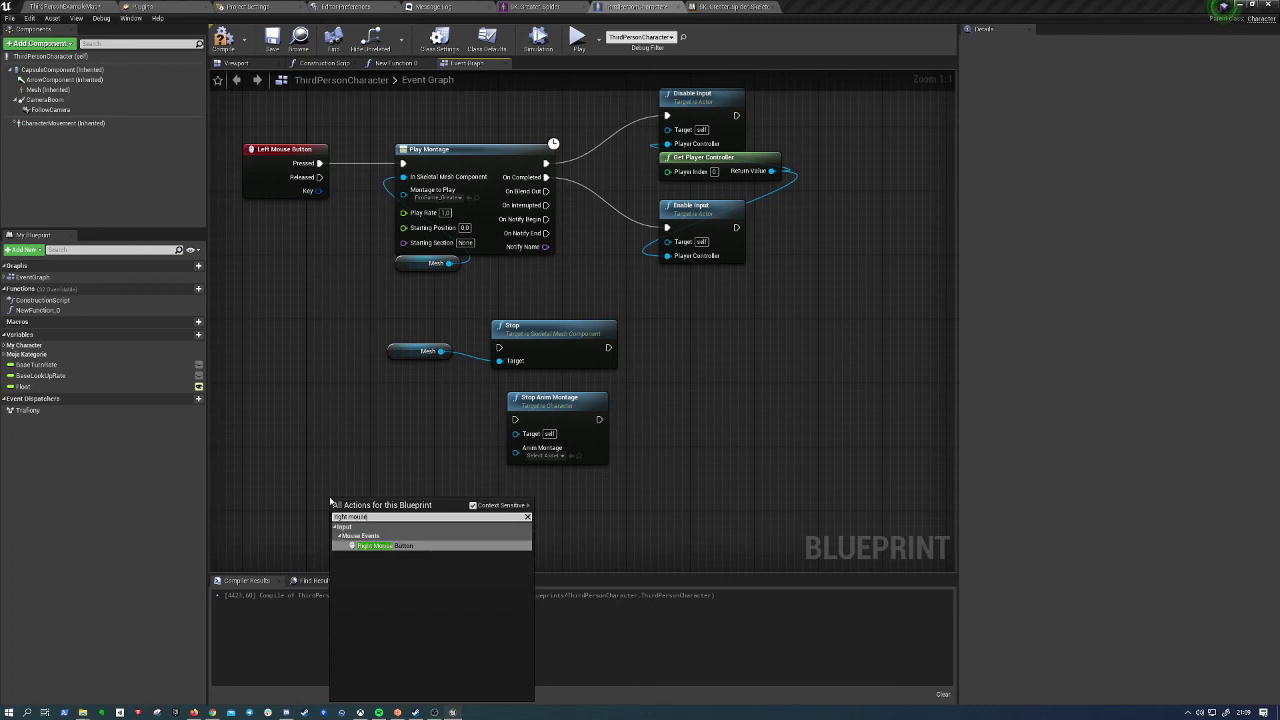
key(Return)
mouse_move(399, 540)
mouse_down()
mouse_move(384, 456)
mouse_move(560, 440)
mouse_move(552, 426)
mouse_up()
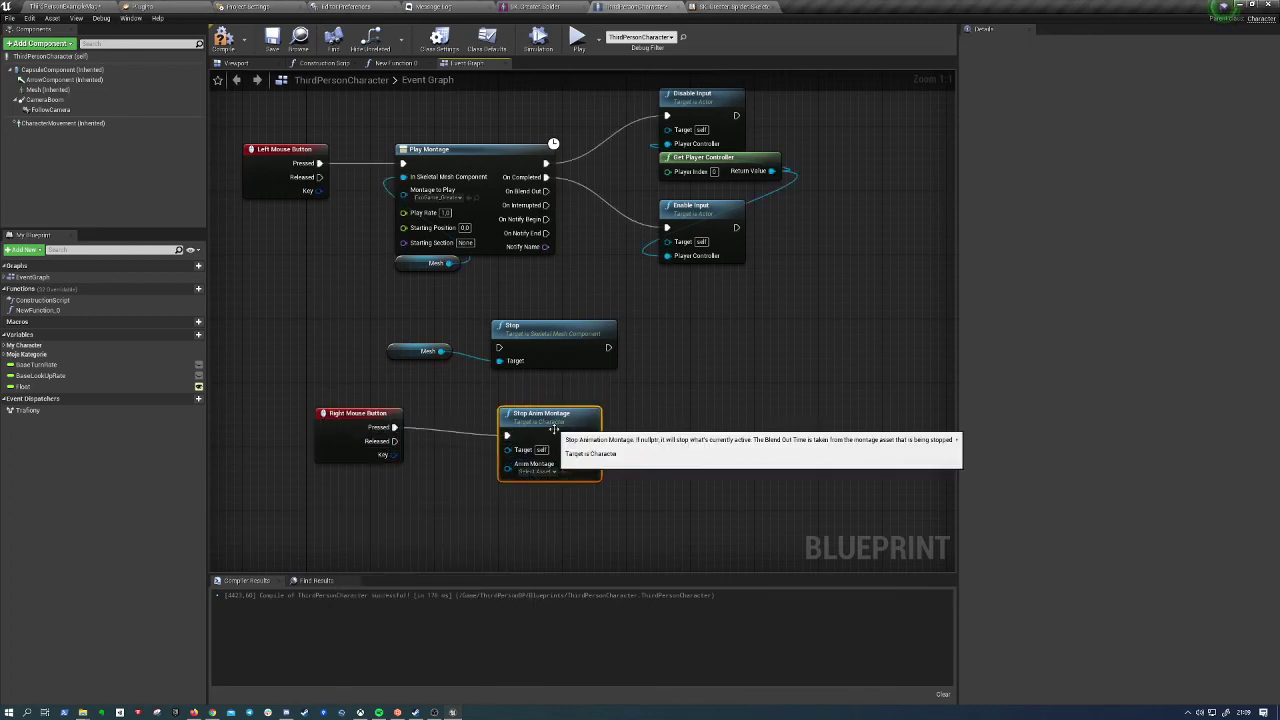
click(545, 460)
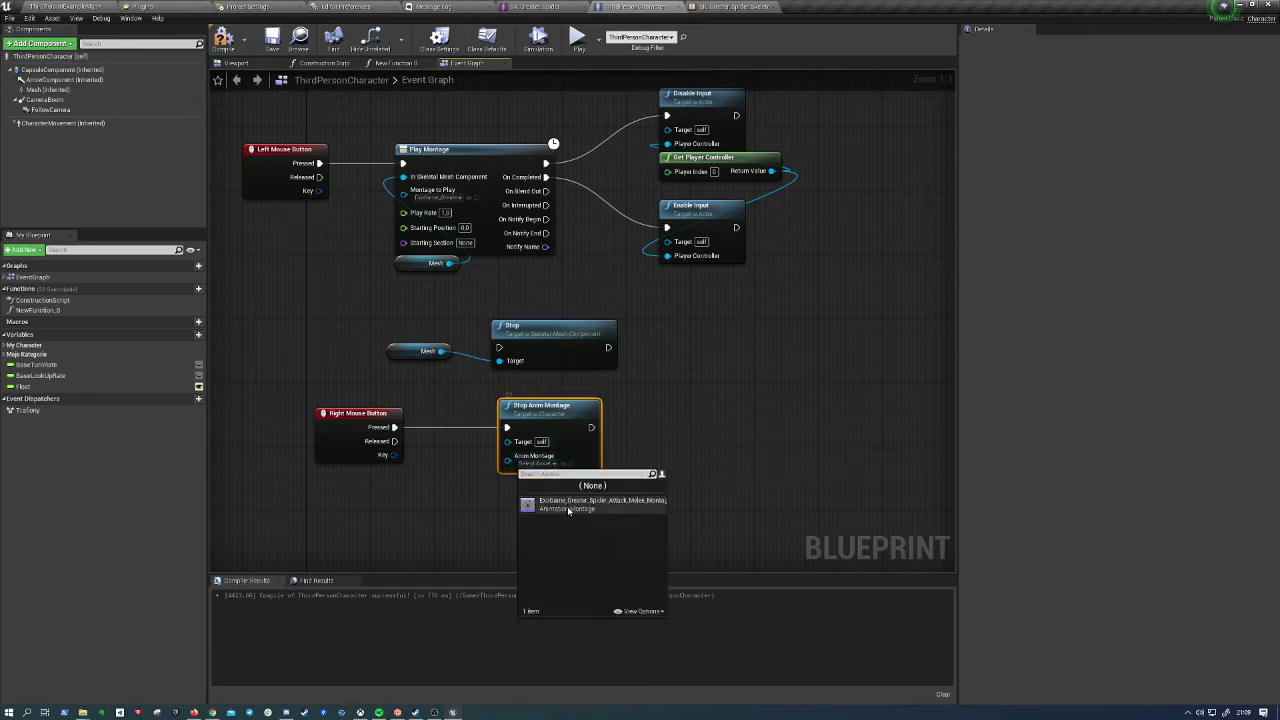
click(560, 506)
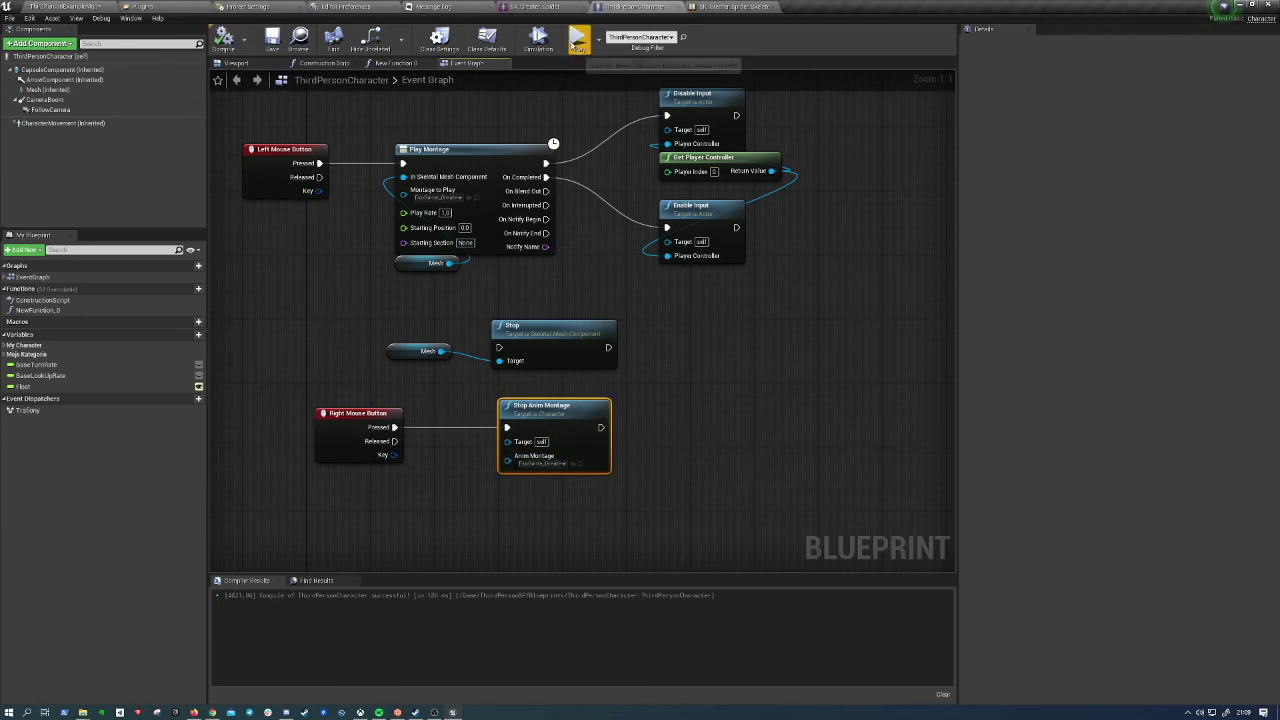
click(578, 38)
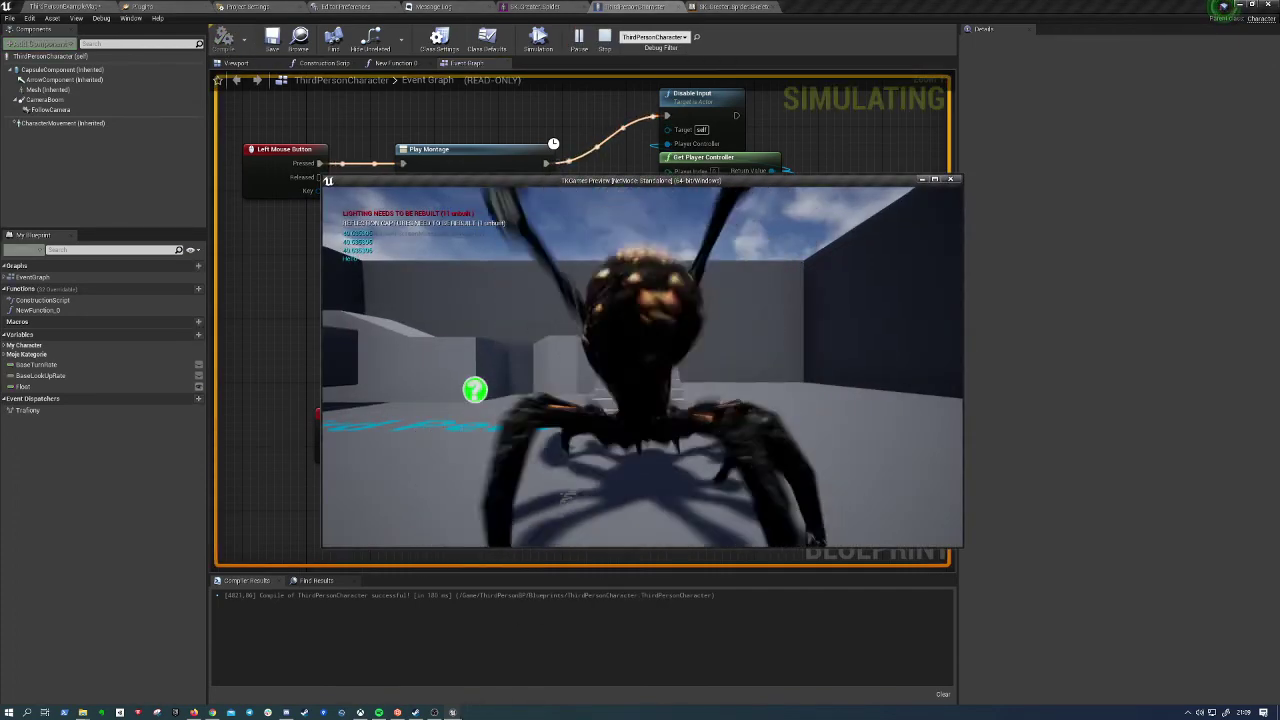
Run two play-tests of the spider attack and stop, ending each with Escape
key(Escape)
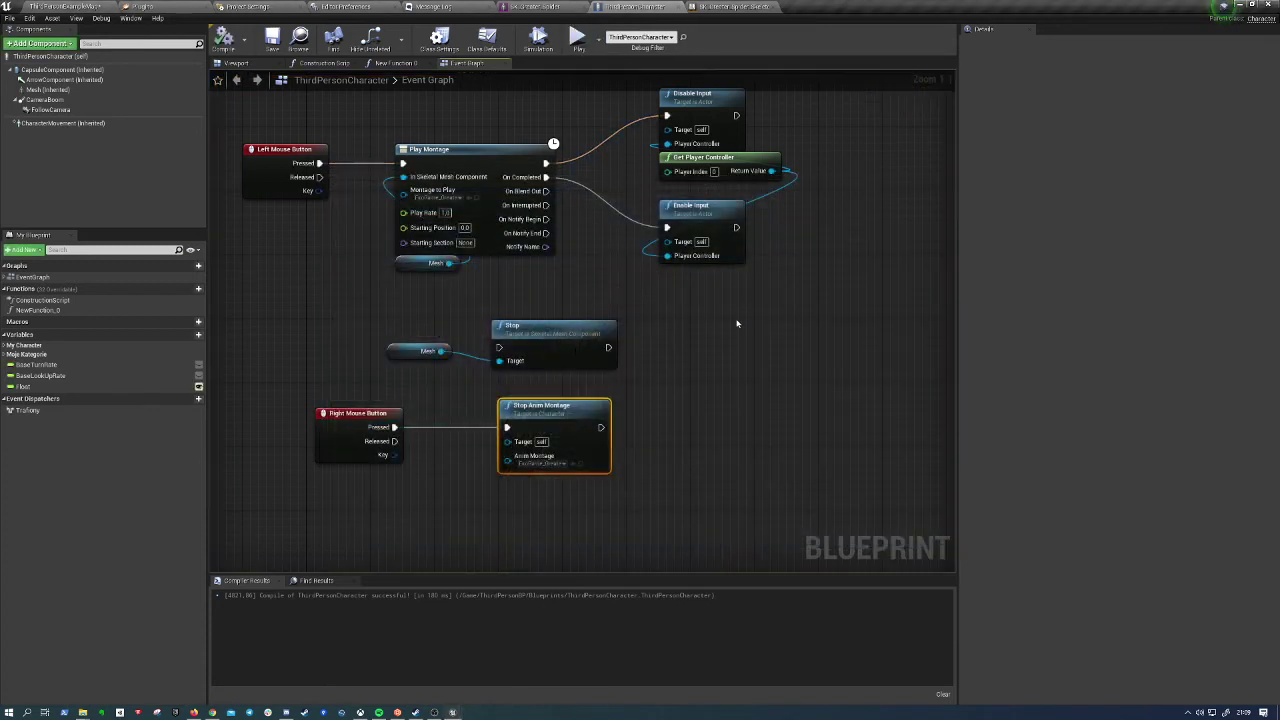
alt+click(676, 118)
click(580, 44)
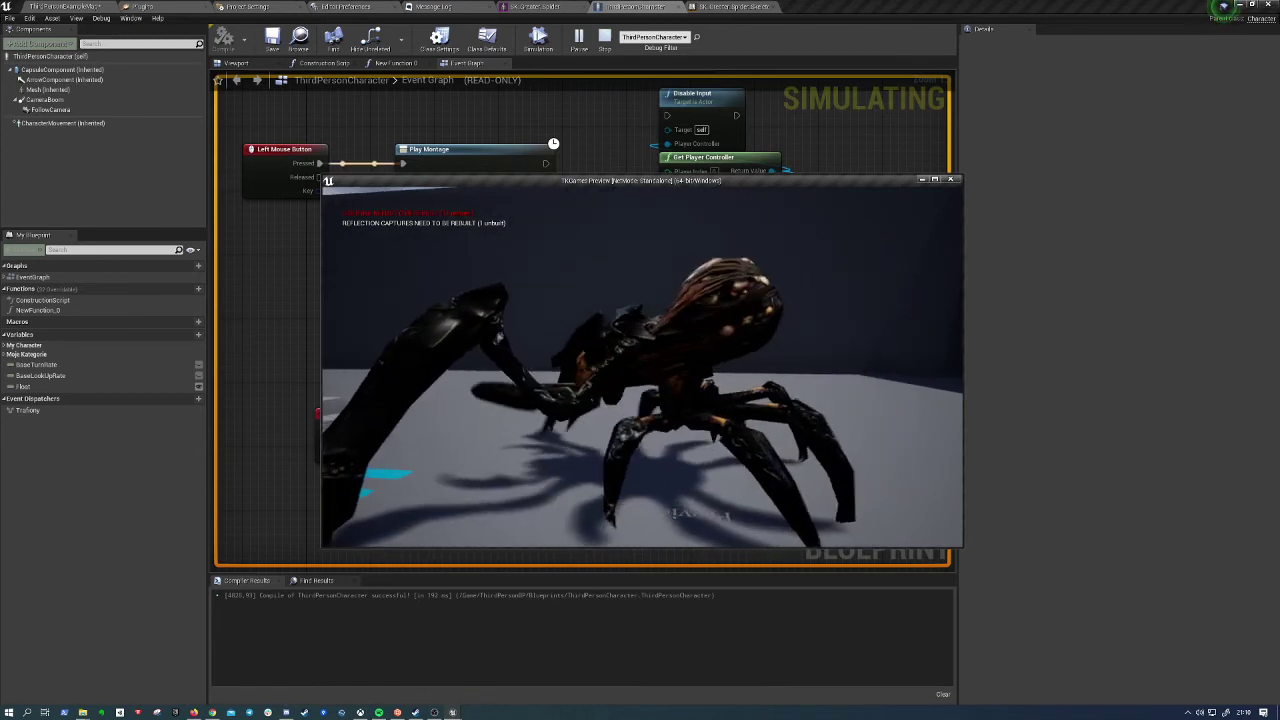
key(Escape)
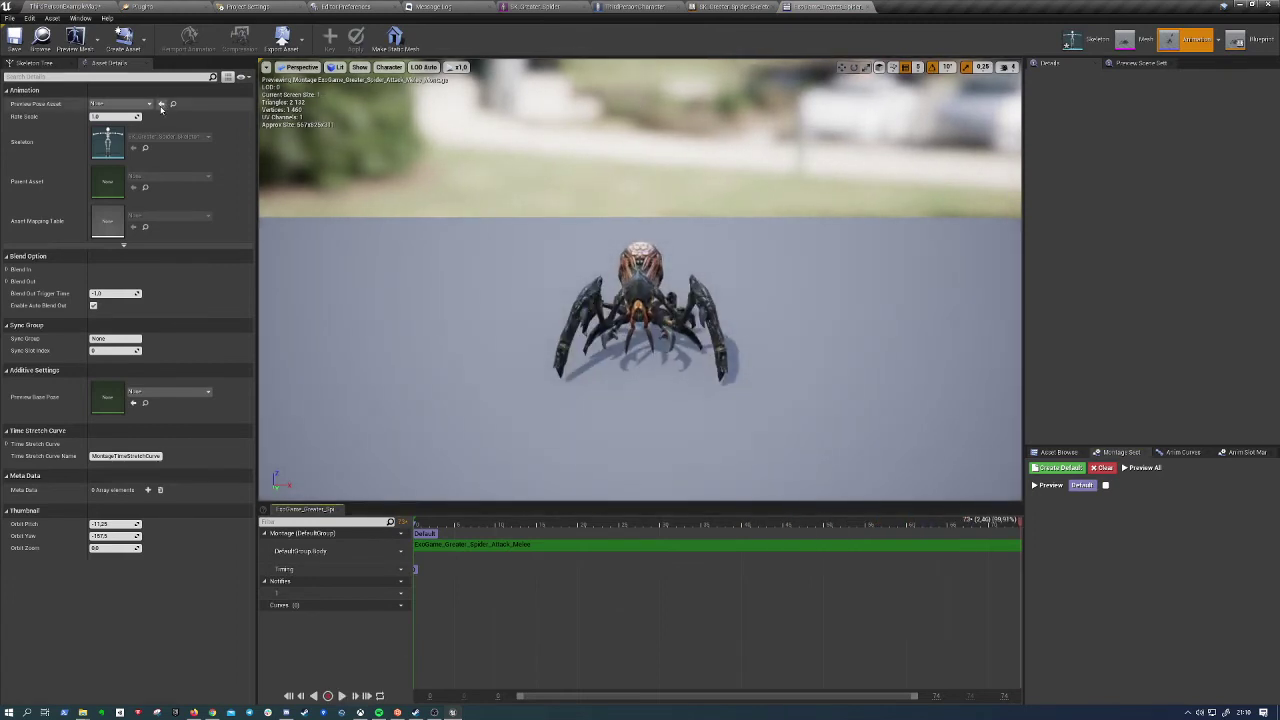
Set the attack montage's Blend In time to 0.35 and Blend Out time to 0, then playtest the spider
click(7, 269)
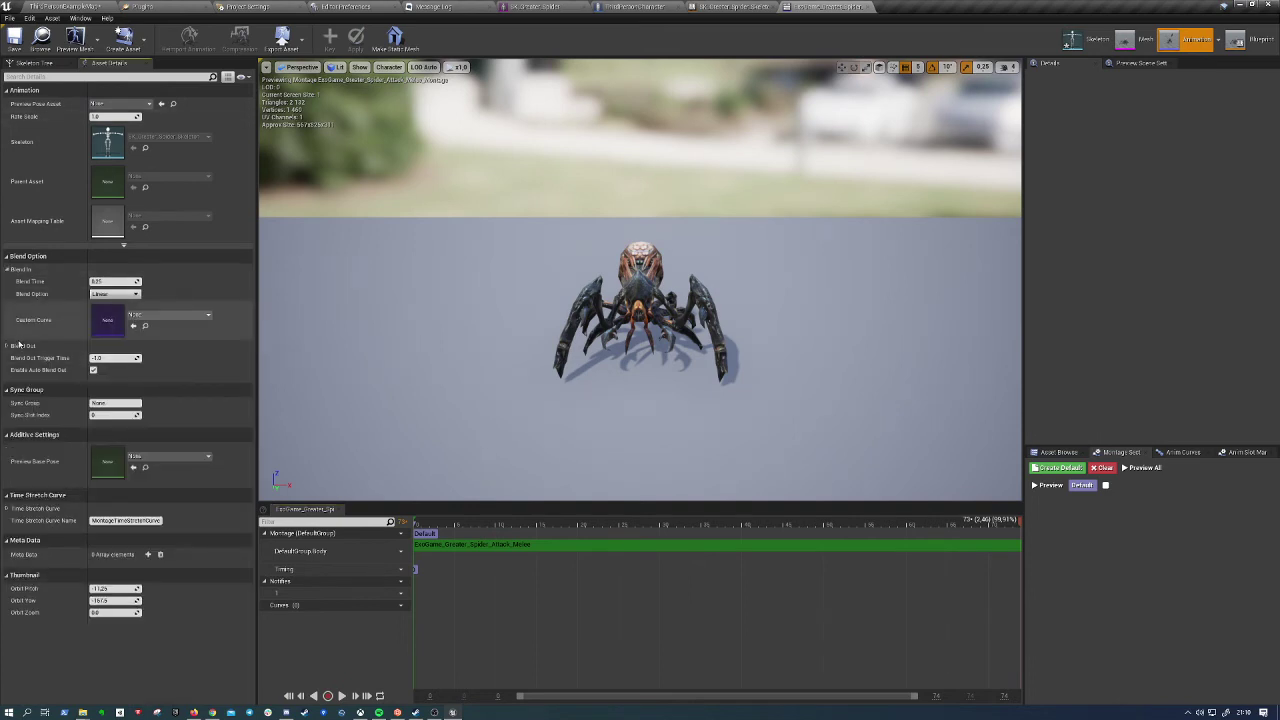
click(7, 345)
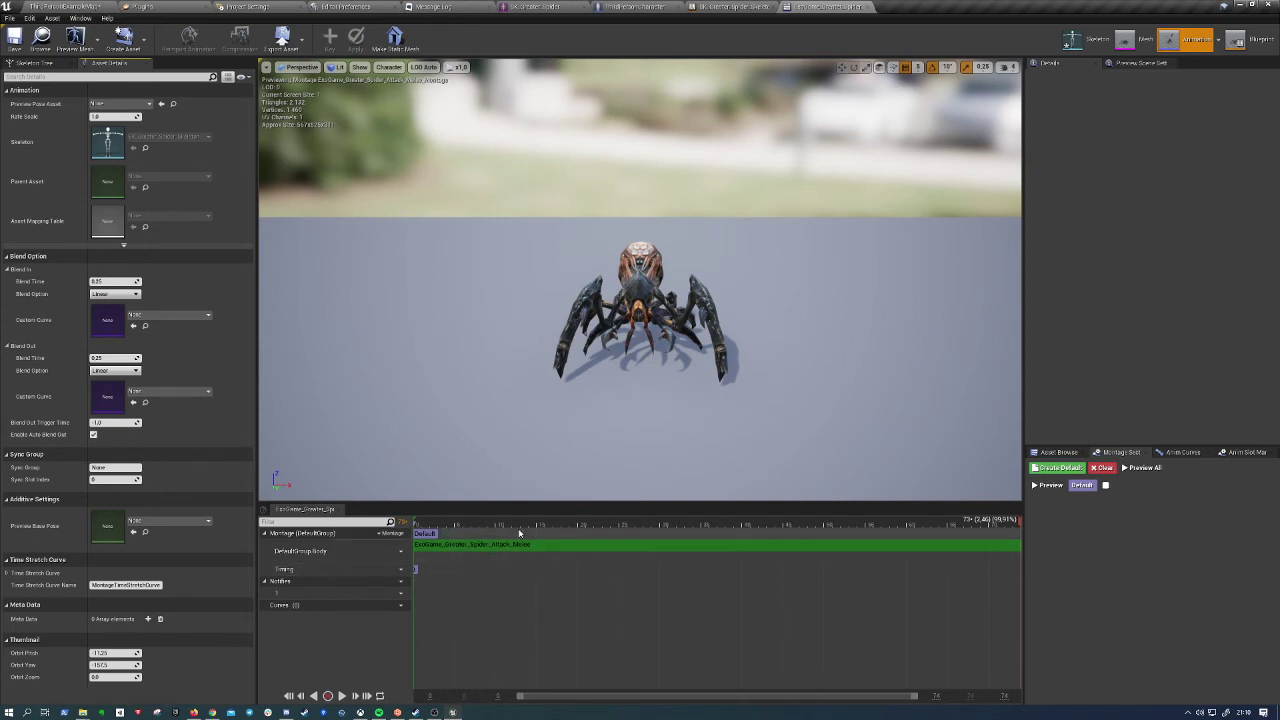
click(104, 281)
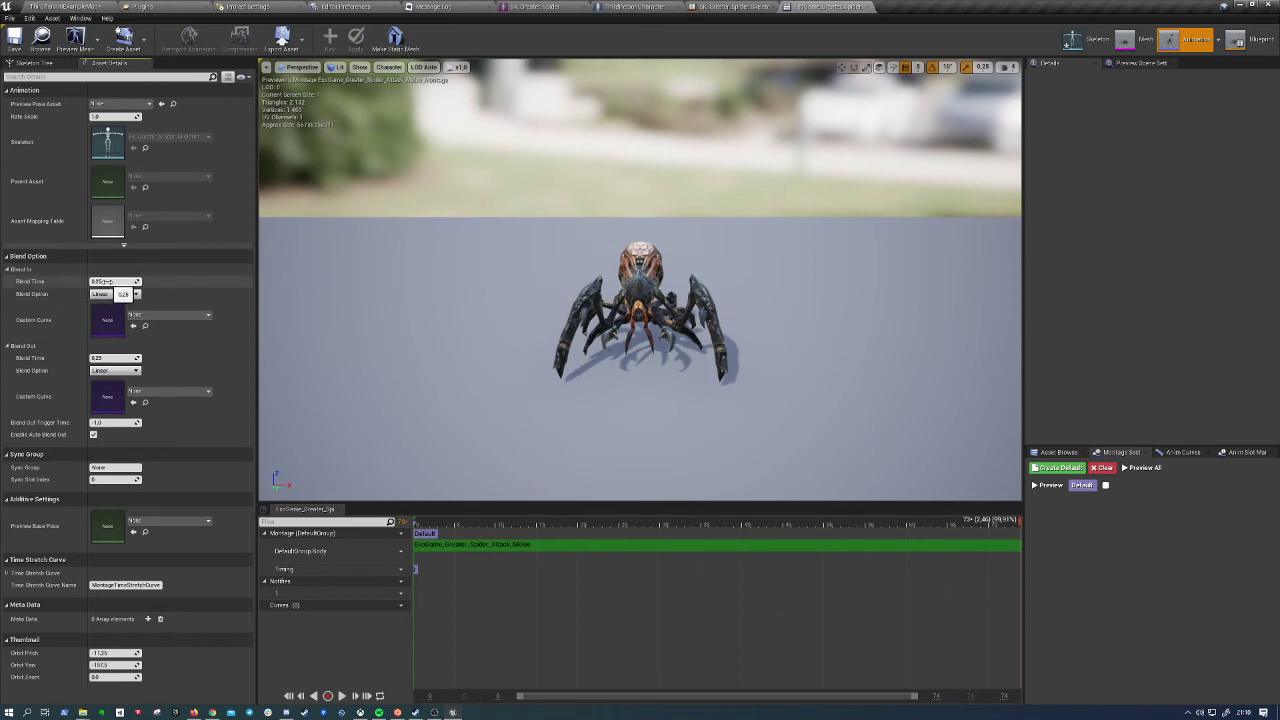
text(0.35)
key(Return)
click(116, 357)
text(0)
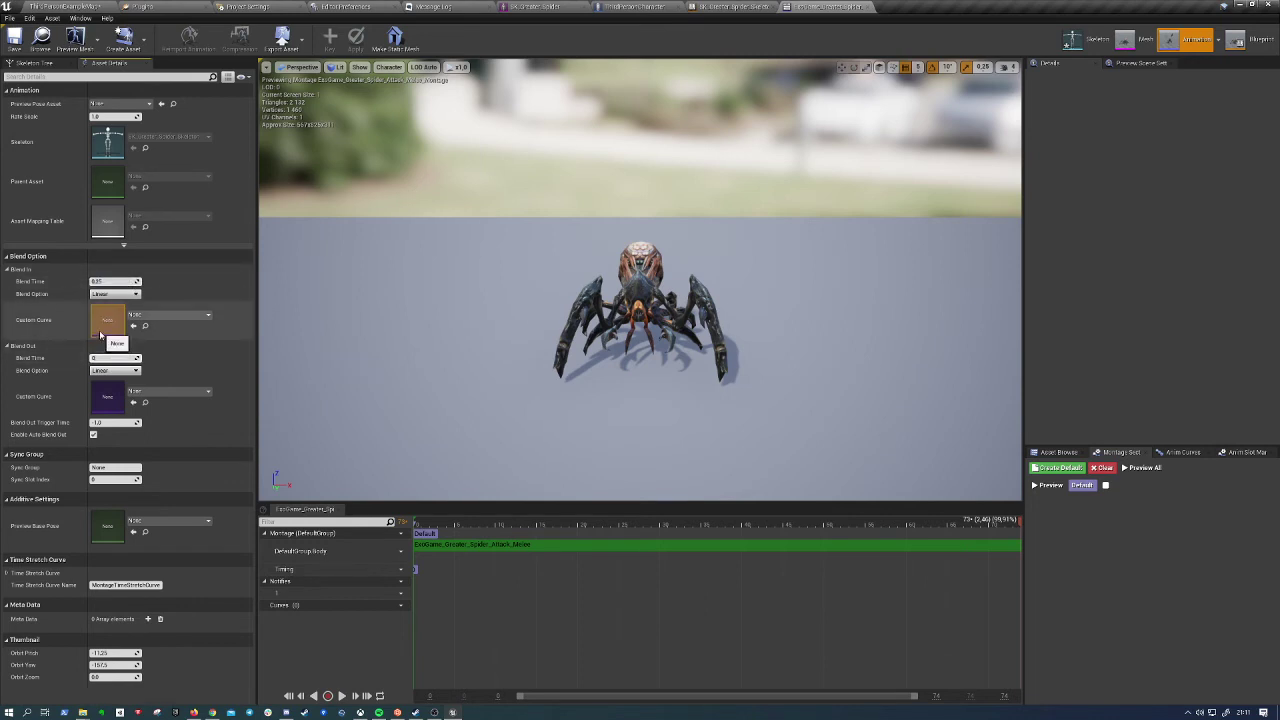
key(Return)
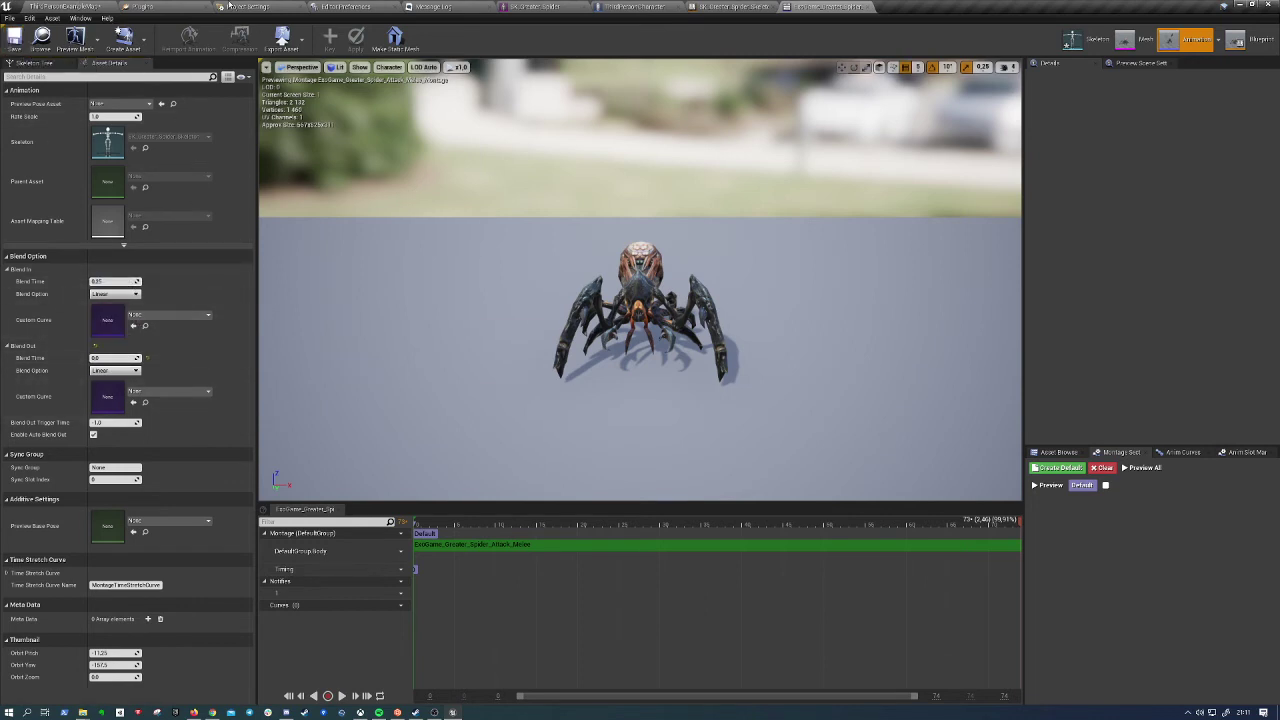
click(62, 6)
click(630, 40)
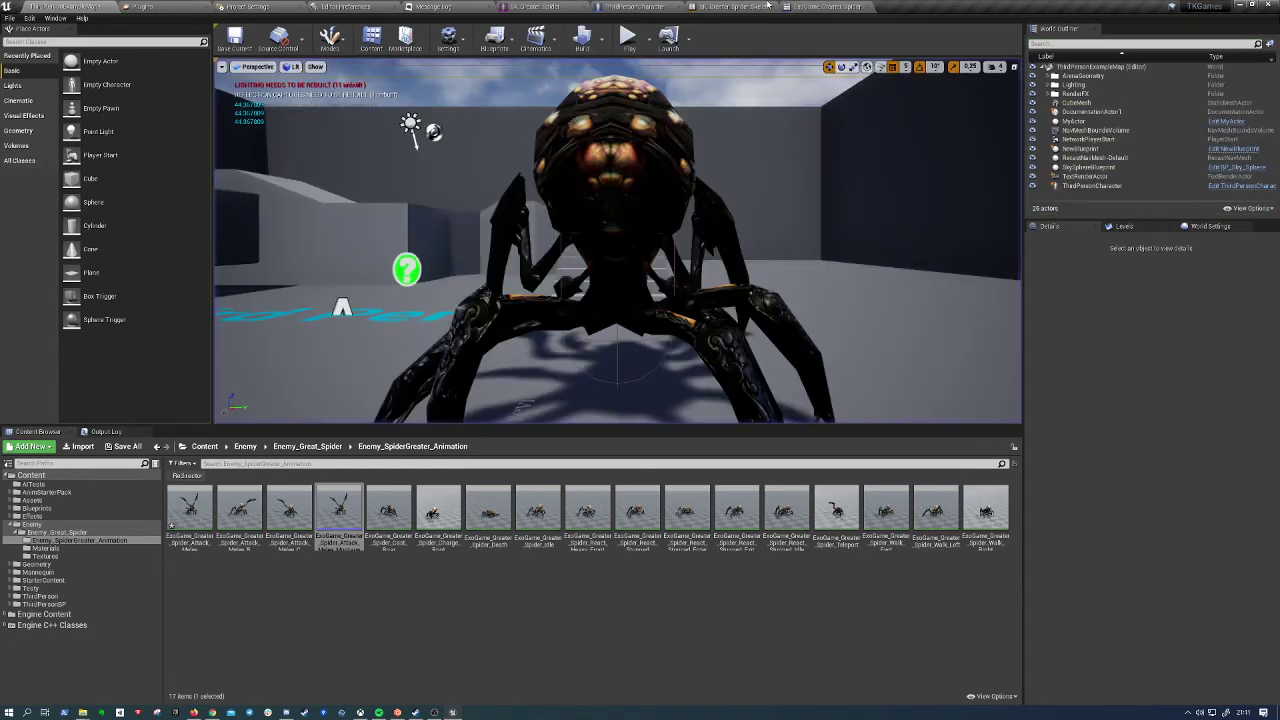
Switch the montage's Blend Out option to an exponential easing with a 1.0 blend time
click(825, 6)
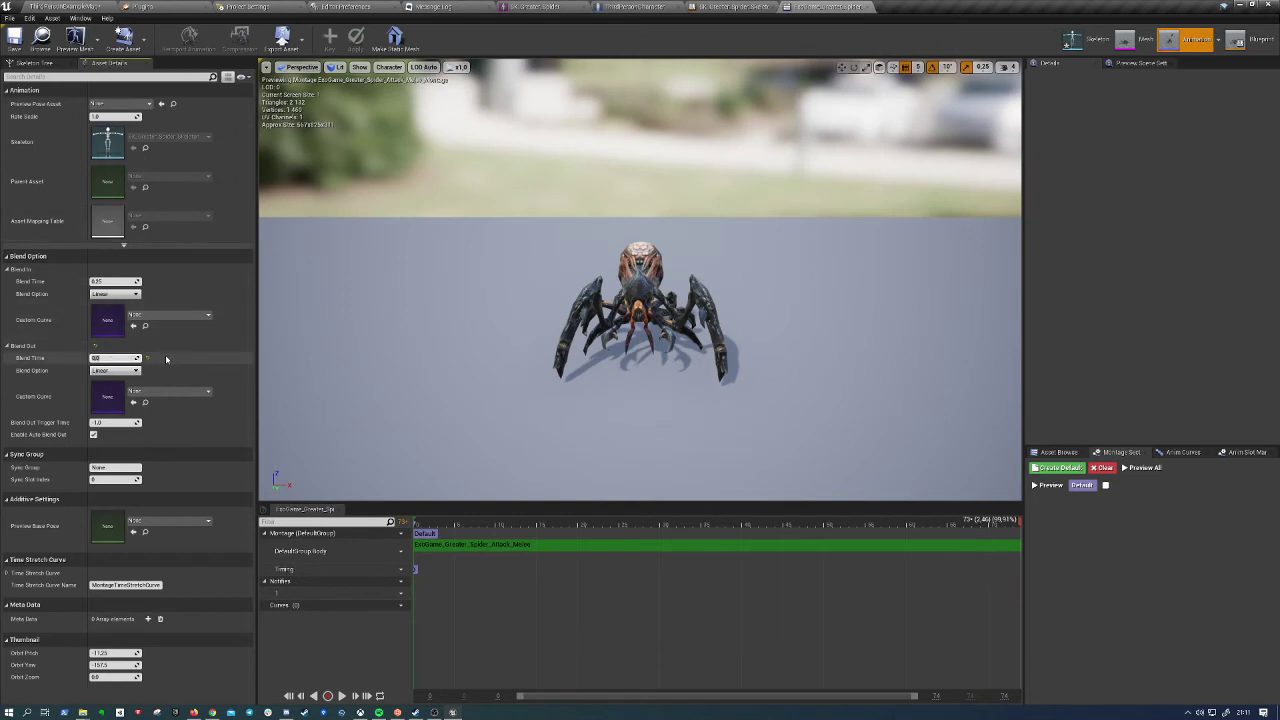
click(115, 370)
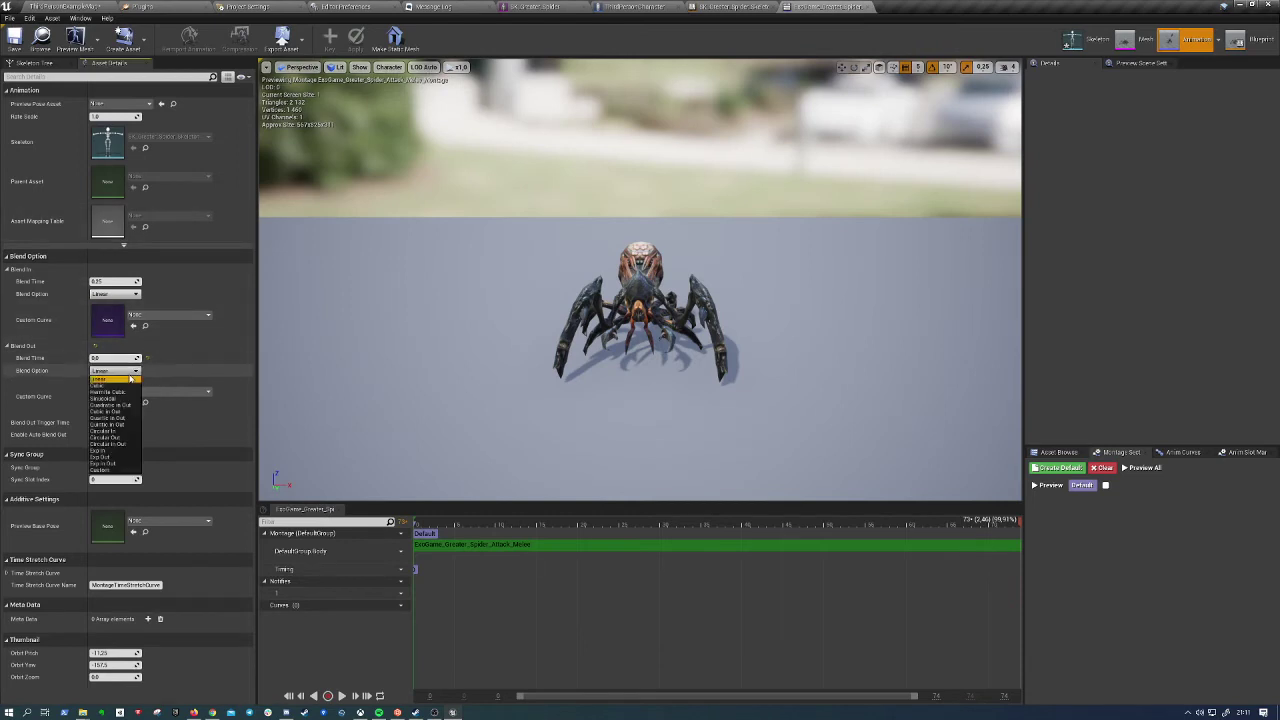
click(105, 451)
click(115, 358)
text(1)
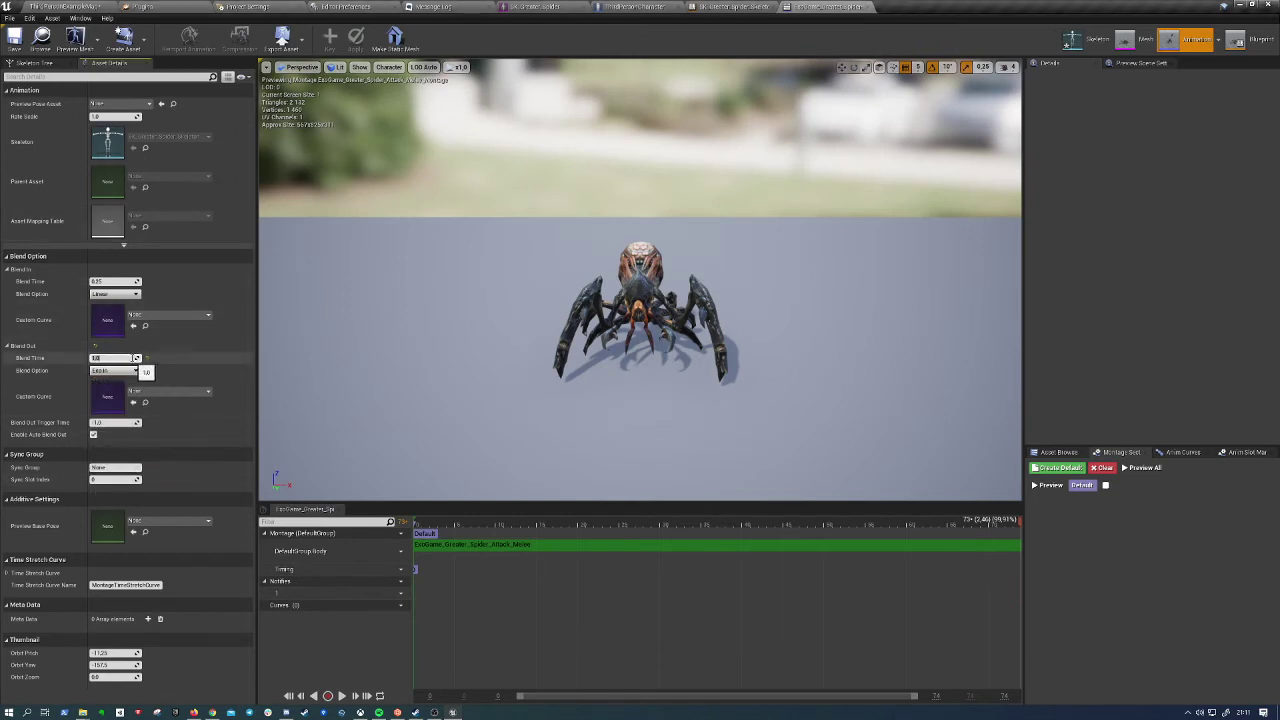
key(Return)
click(29, 18)
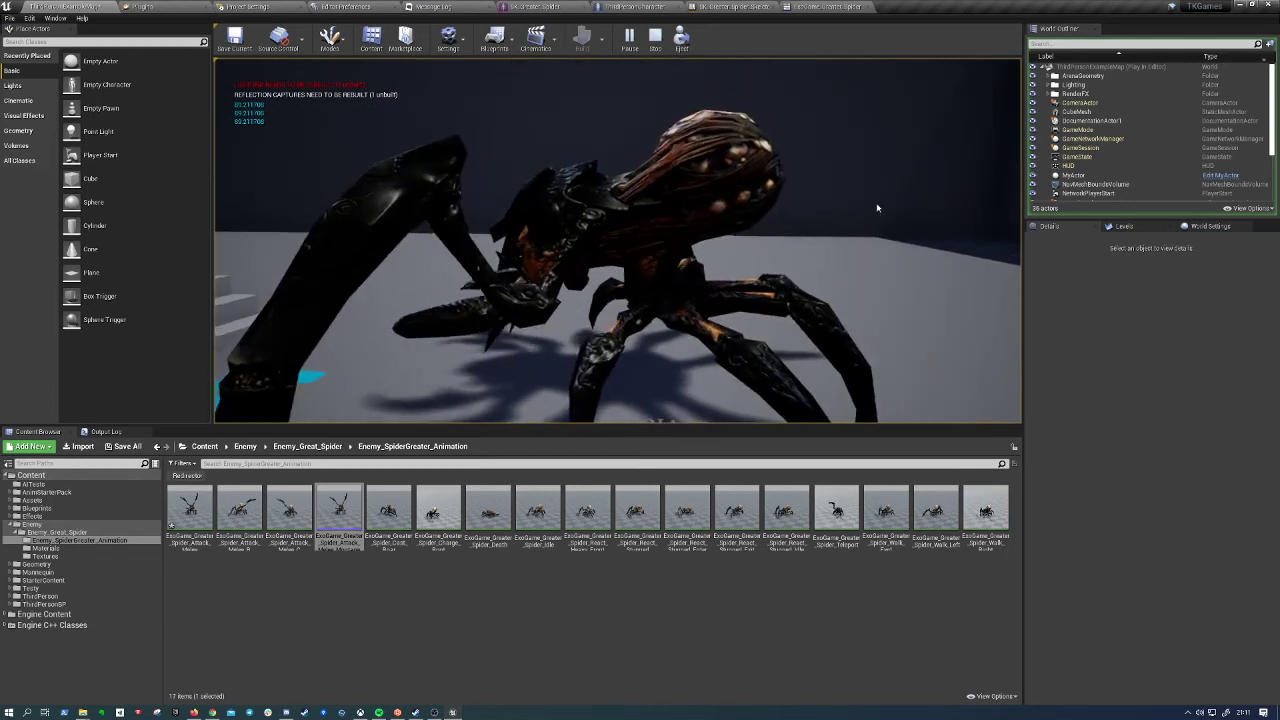
Lower the Blend Out time to 0 and playtest the spider again
click(825, 6)
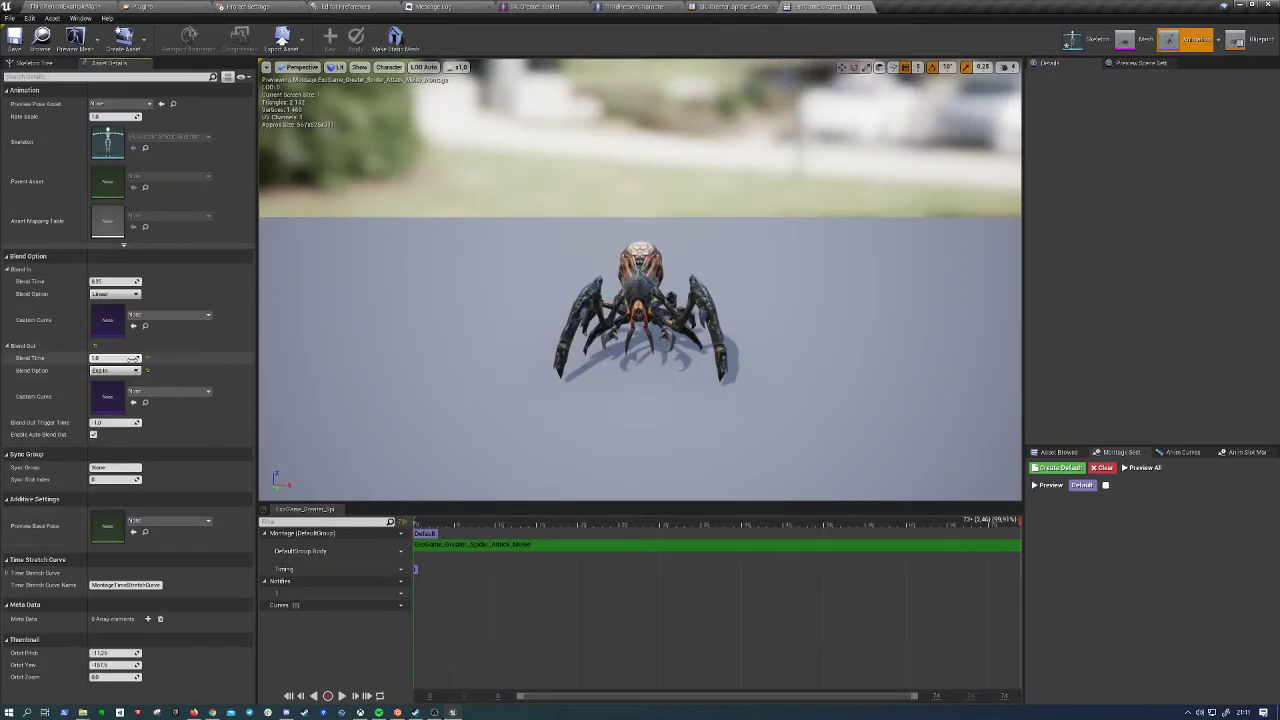
drag(130, 358, 105, 358)
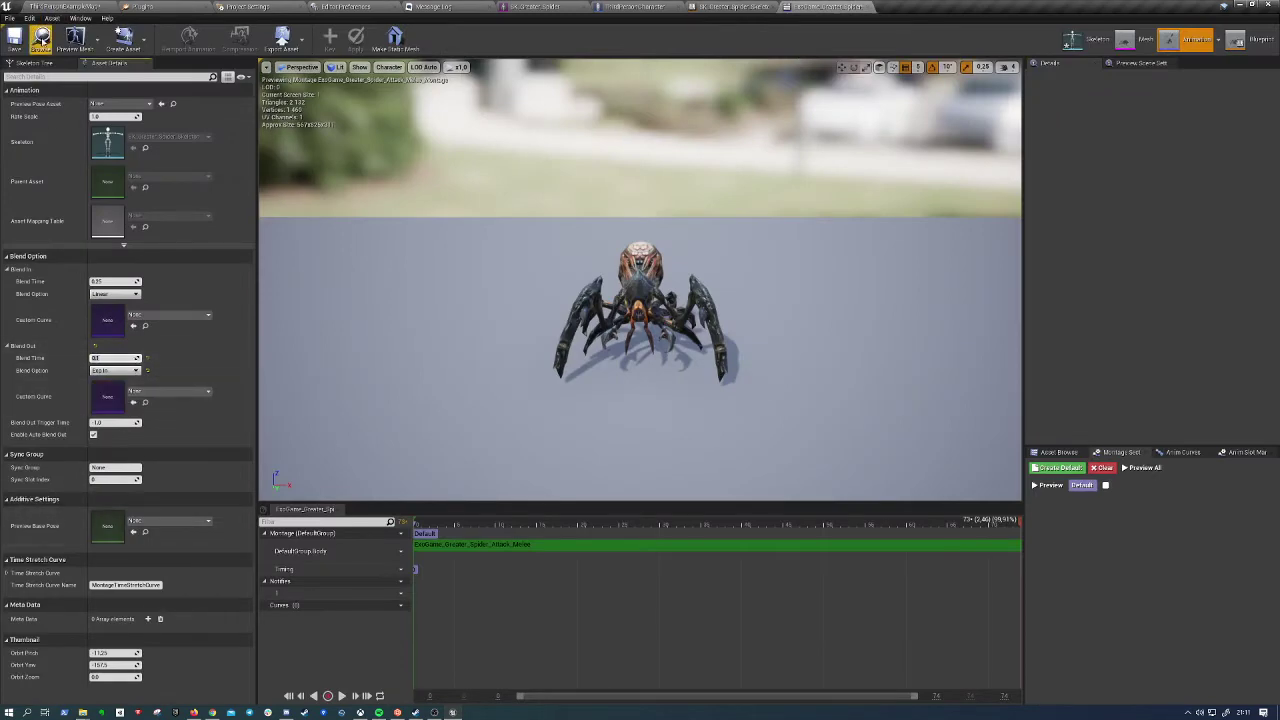
click(42, 38)
click(630, 40)
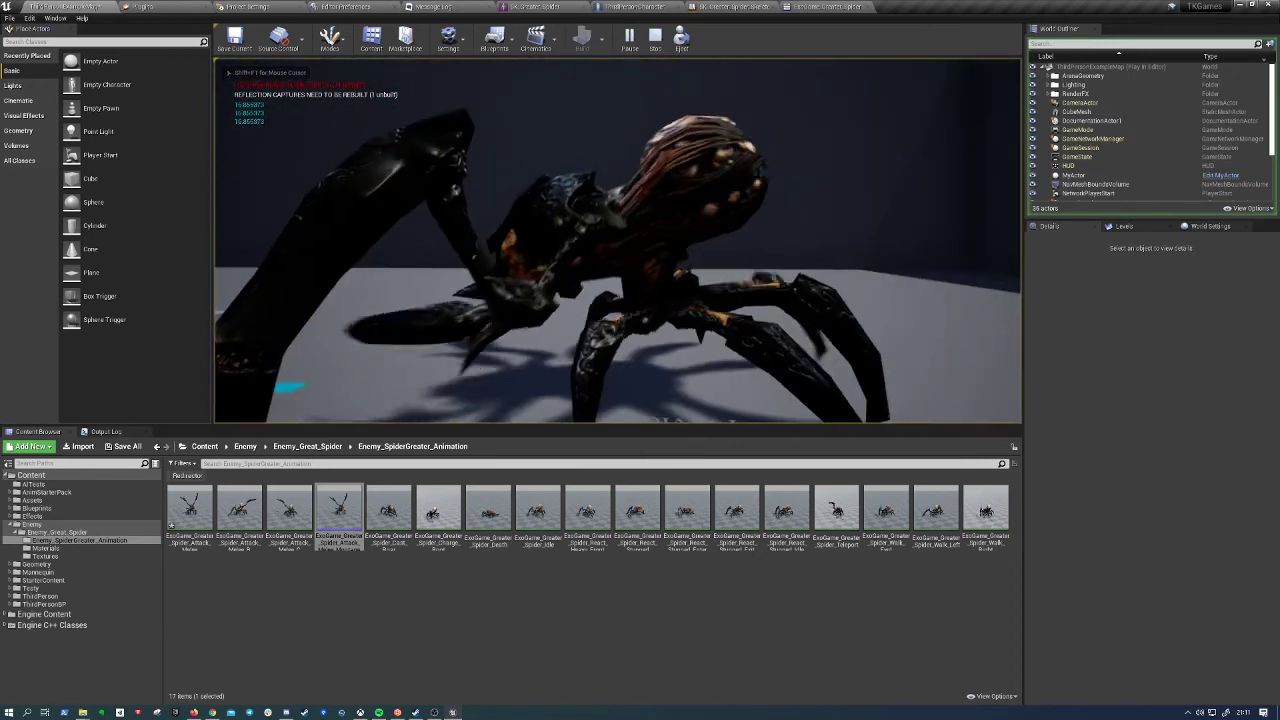
key(shift+F1)
Change the Blend Out time to 0.05 and run one more spider playtest
click(825, 6)
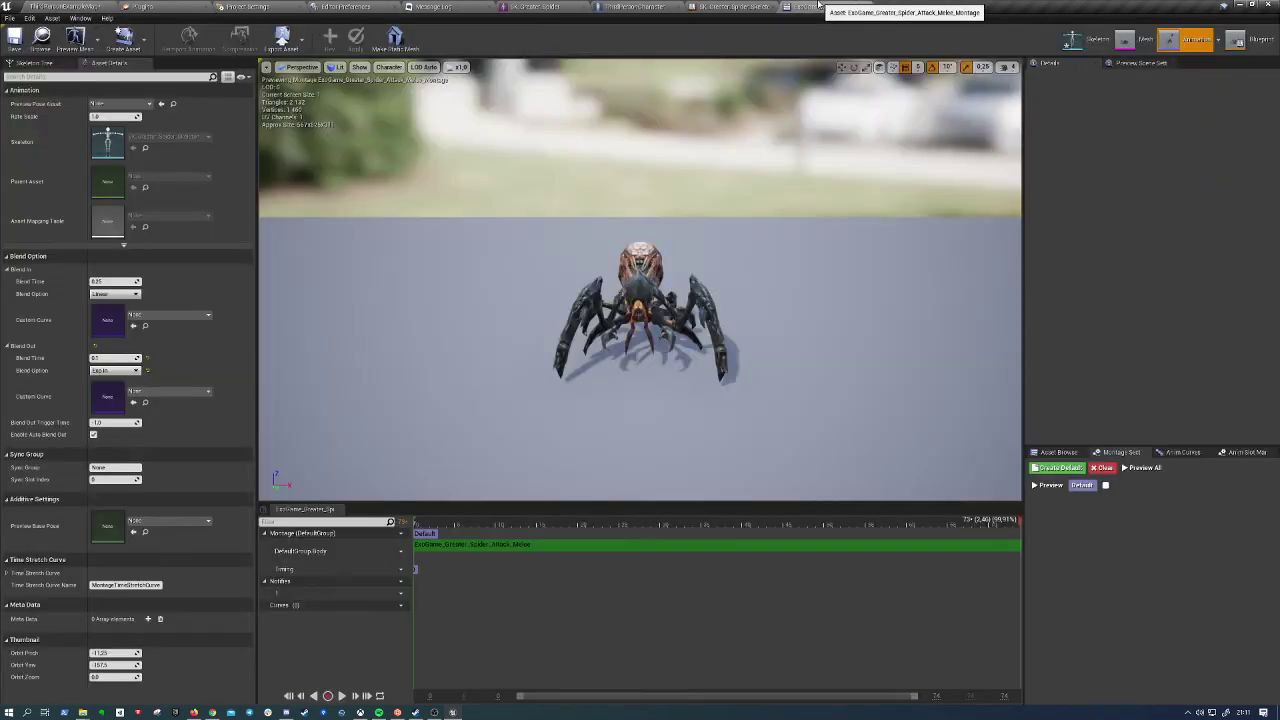
click(110, 358)
text(0.25)
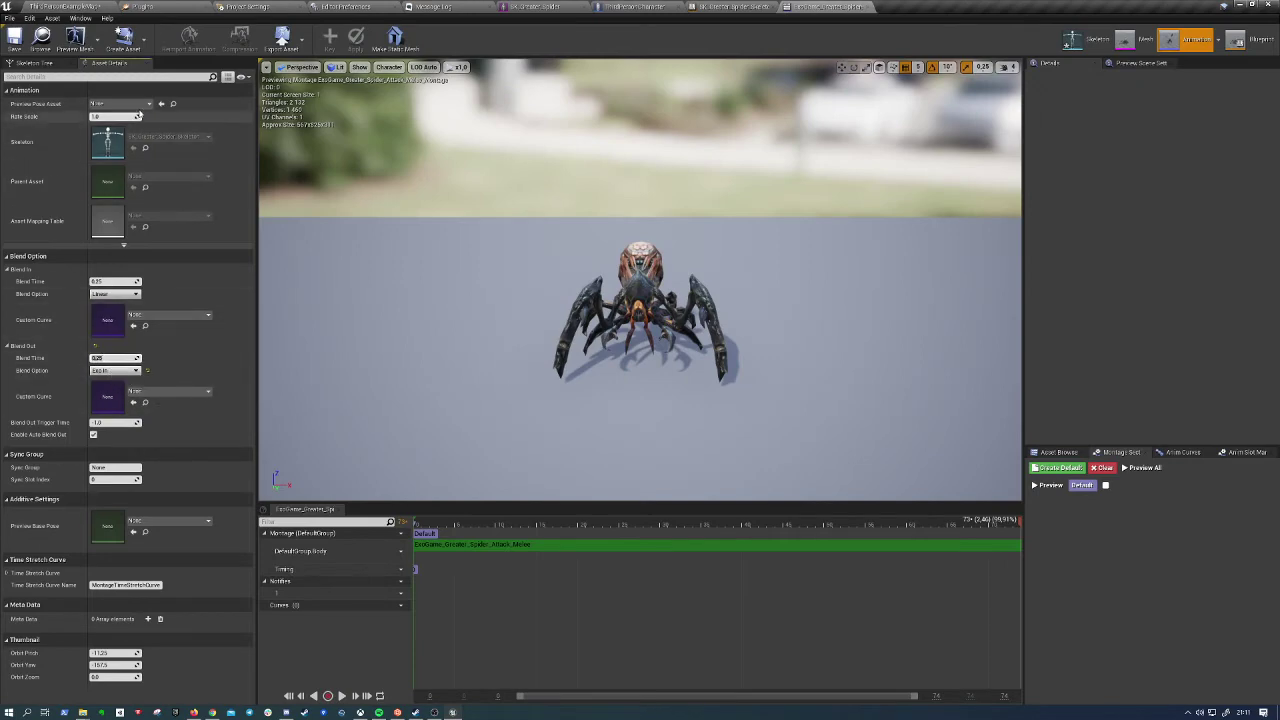
click(62, 7)
click(631, 40)
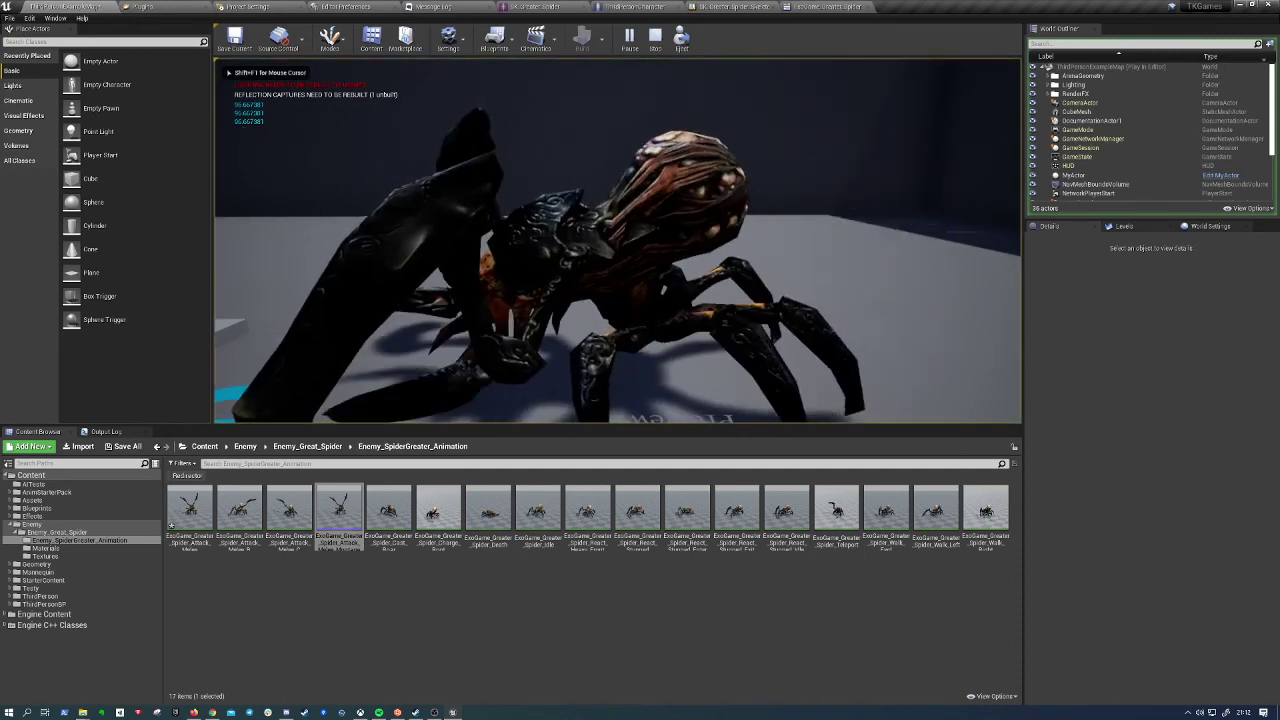
key(Escape)
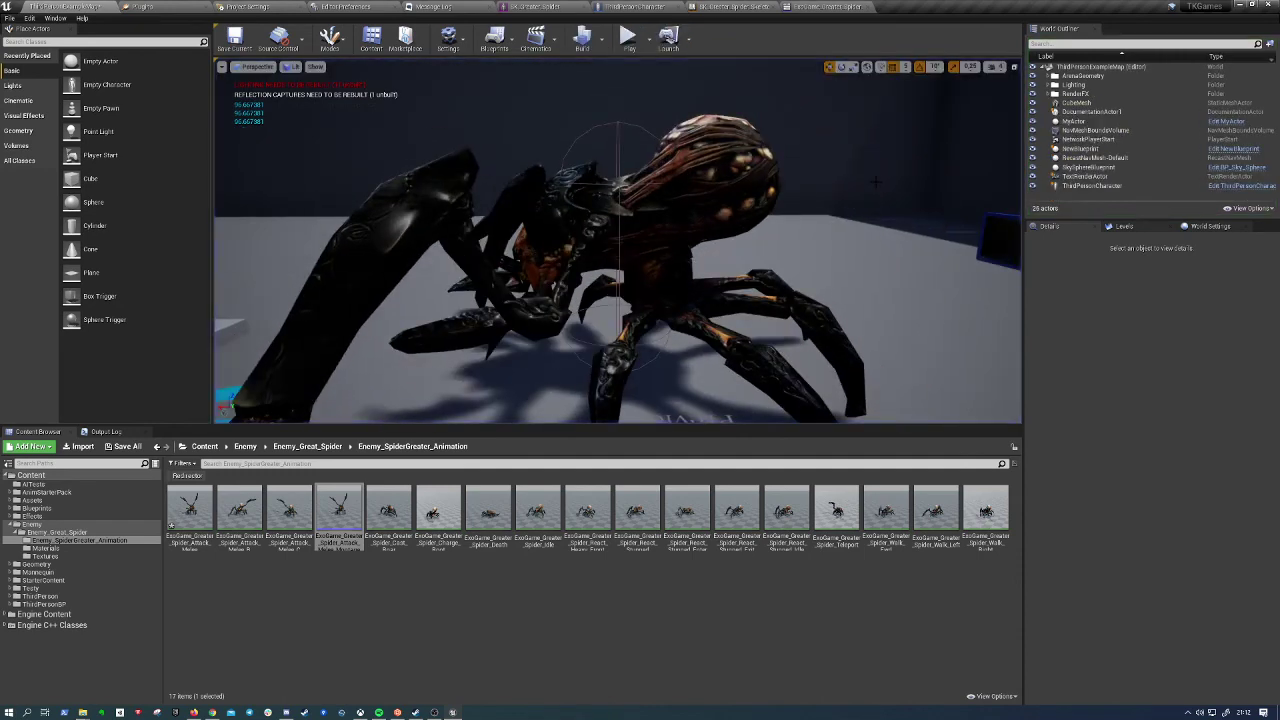
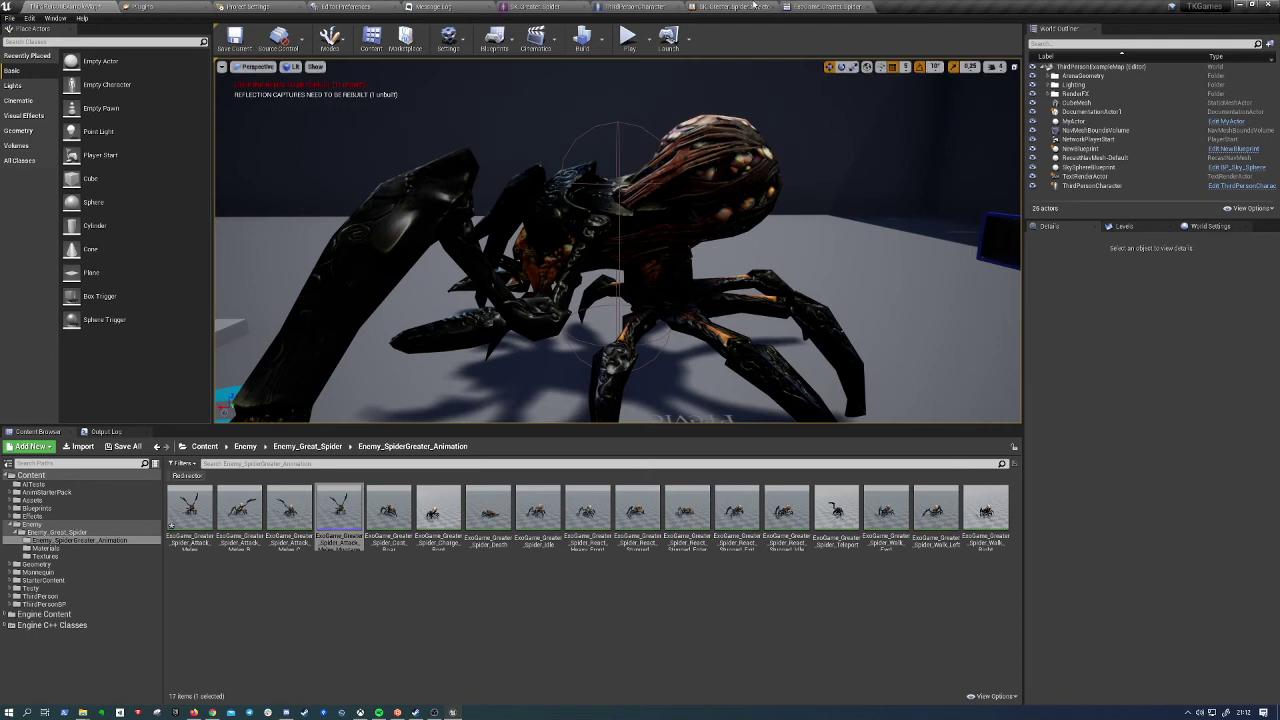
Delete the Mesh and Stop Anim Montage nodes, wire Play Montage's exec to Disable Input, and compile
click(630, 6)
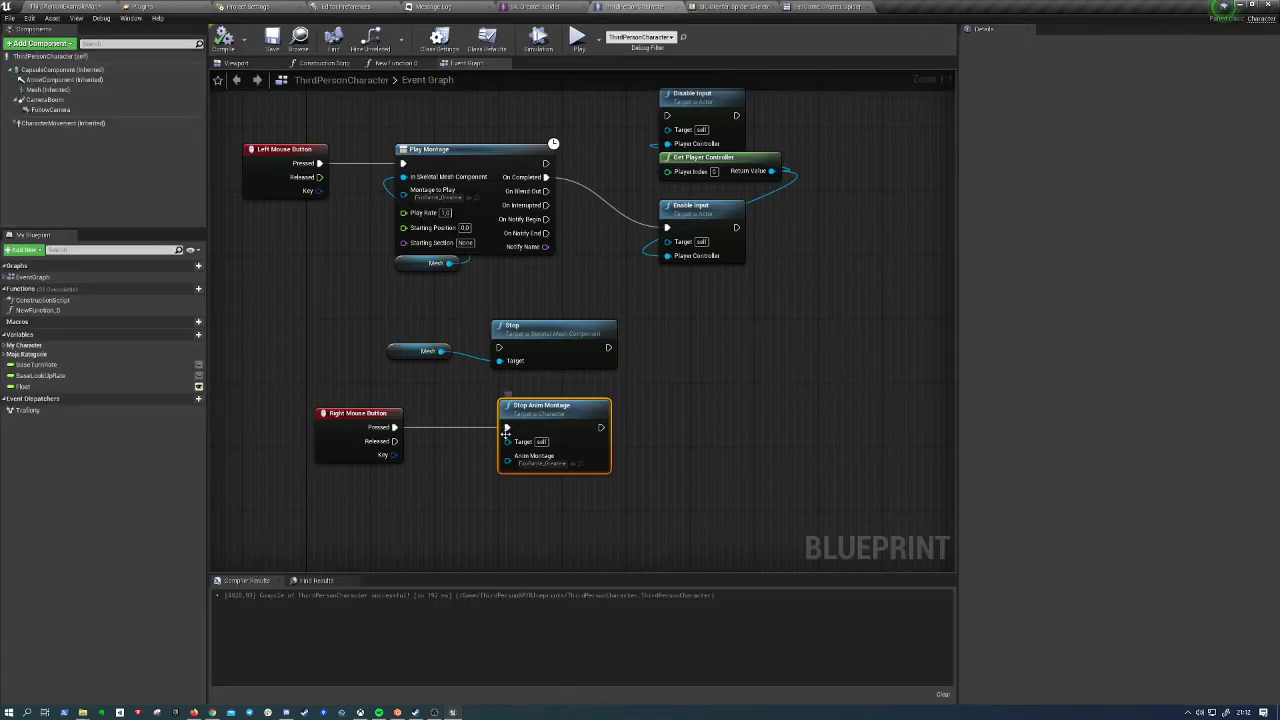
click(628, 409)
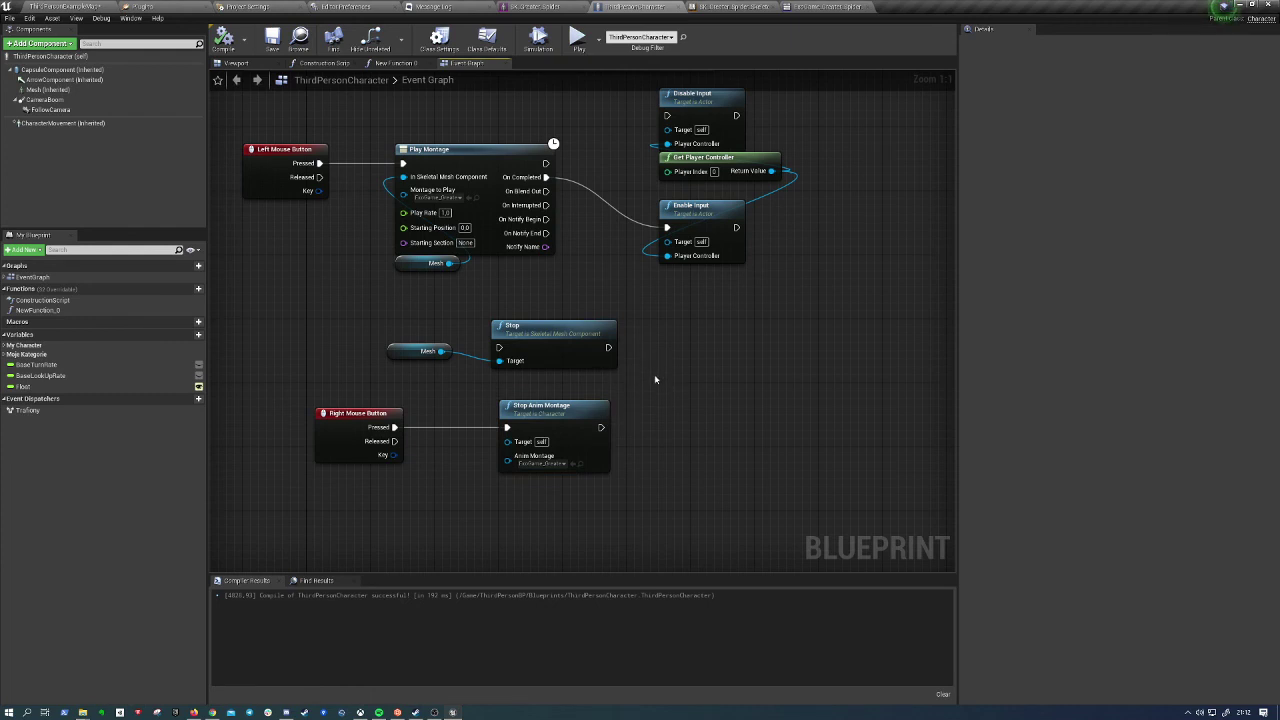
drag(663, 300, 384, 368)
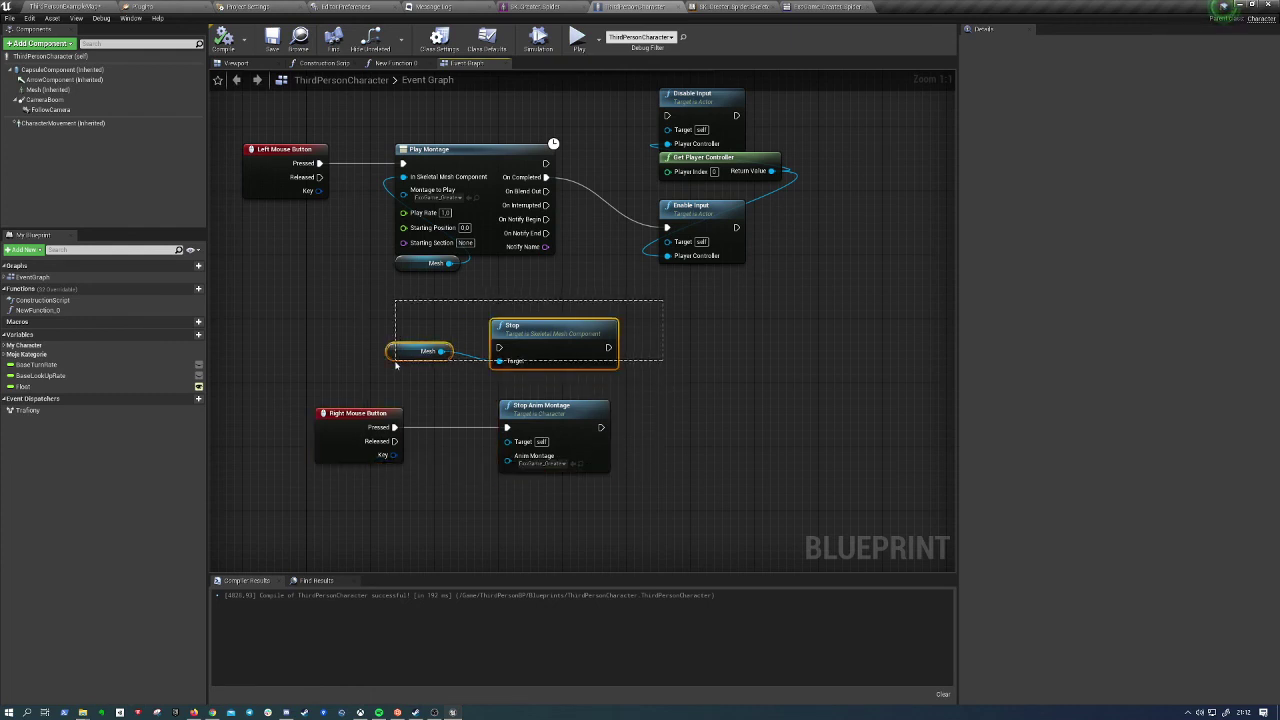
key(Delete)
drag(546, 163, 667, 115)
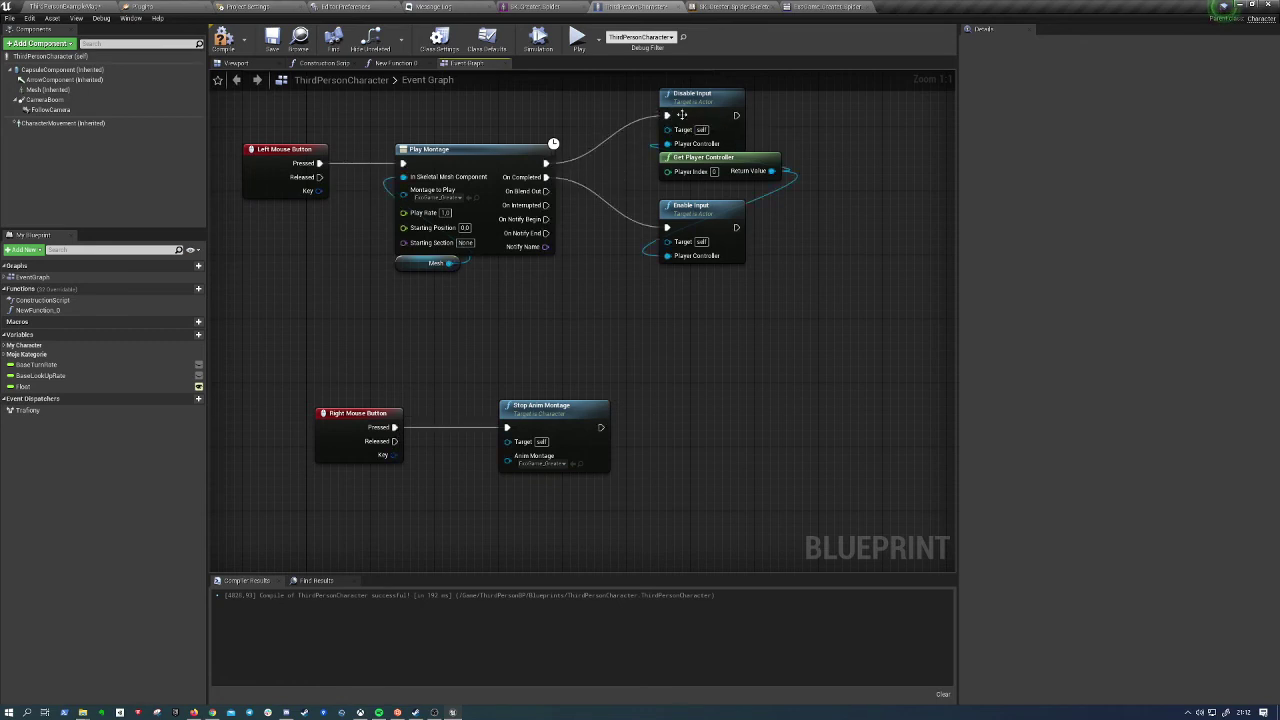
click(223, 38)
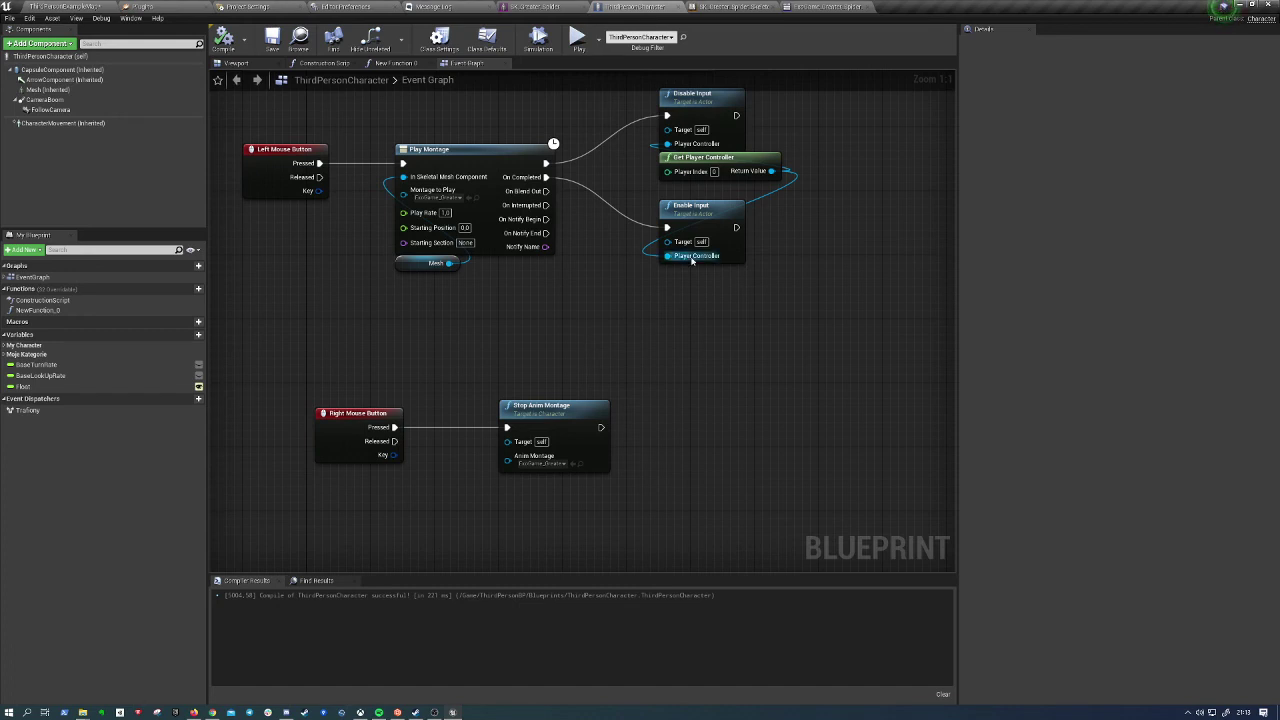
Open SK_Greater_Spider_Skeleton_AnimBlueprint from Enemy_Great_Spider and enter the Locomotion Idle state
click(34, 5)
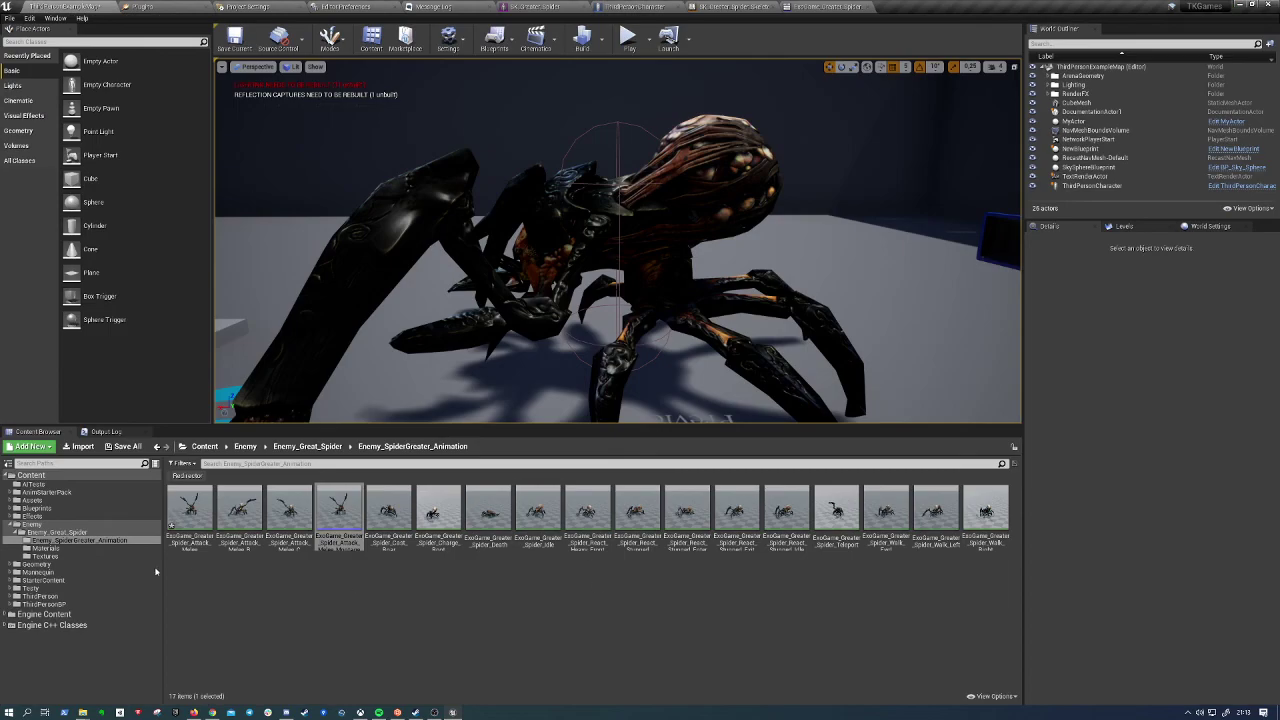
click(307, 446)
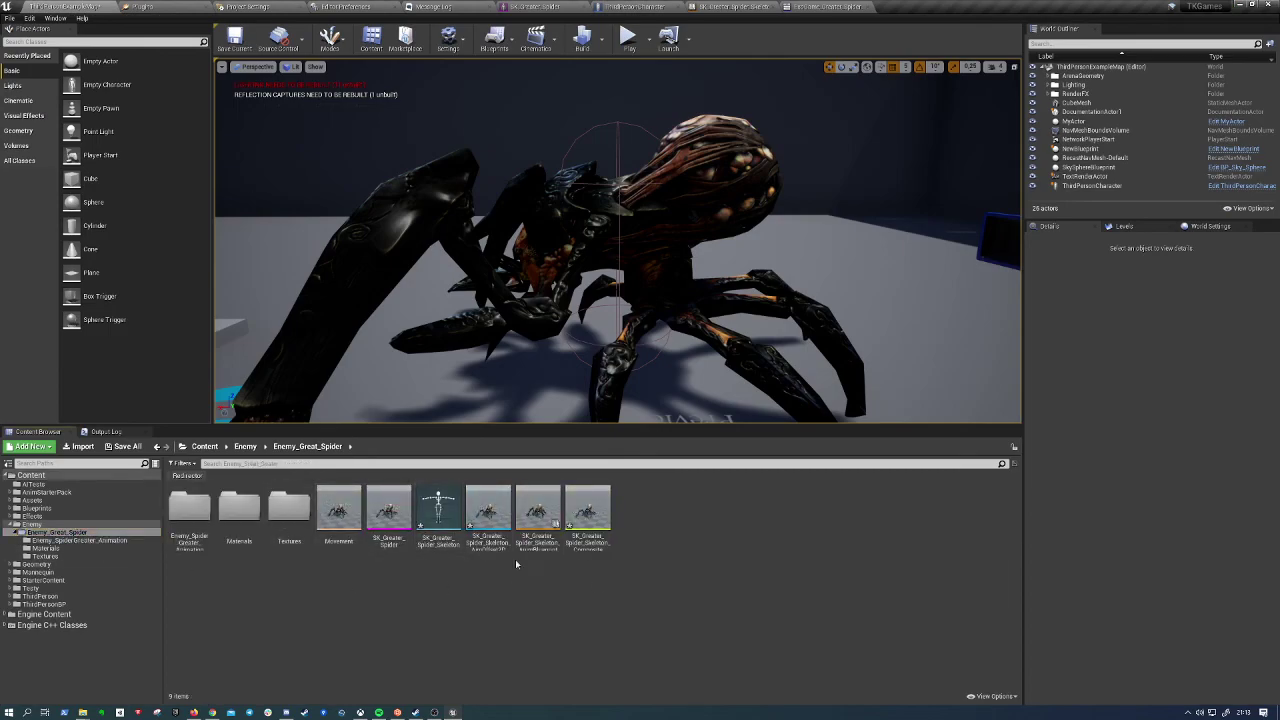
double_click(488, 510)
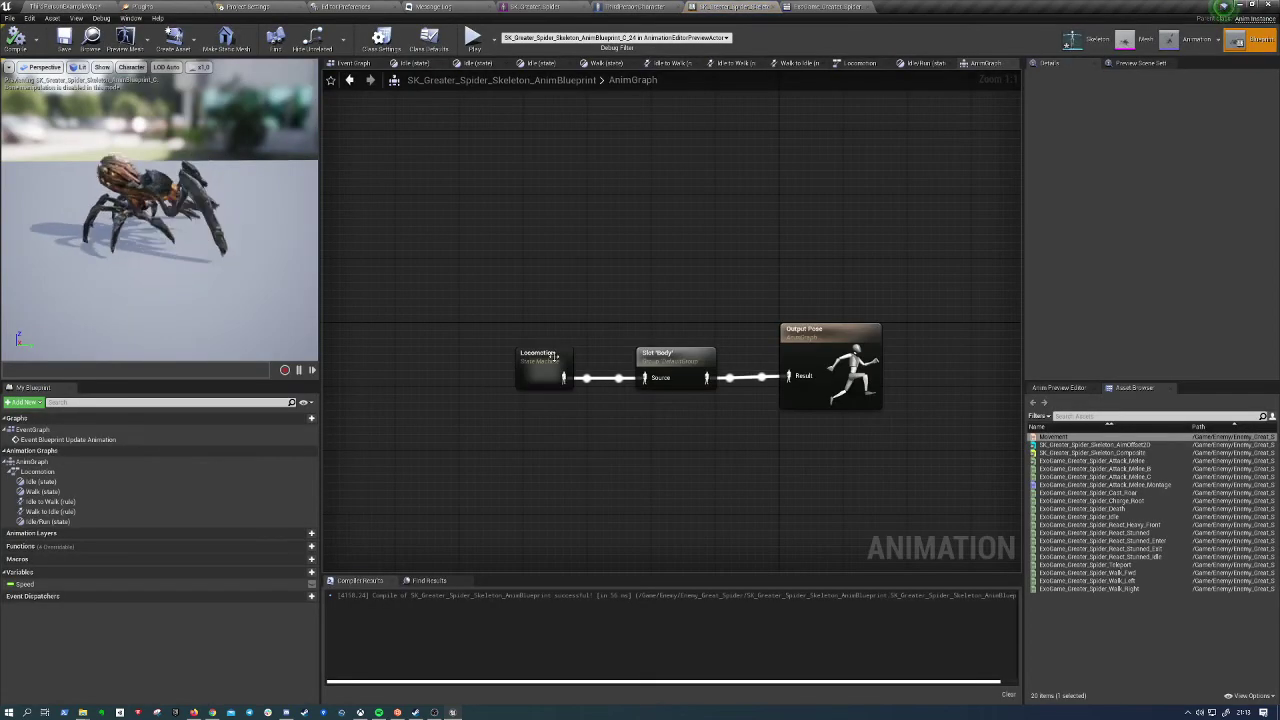
double_click(540, 368)
double_click(677, 268)
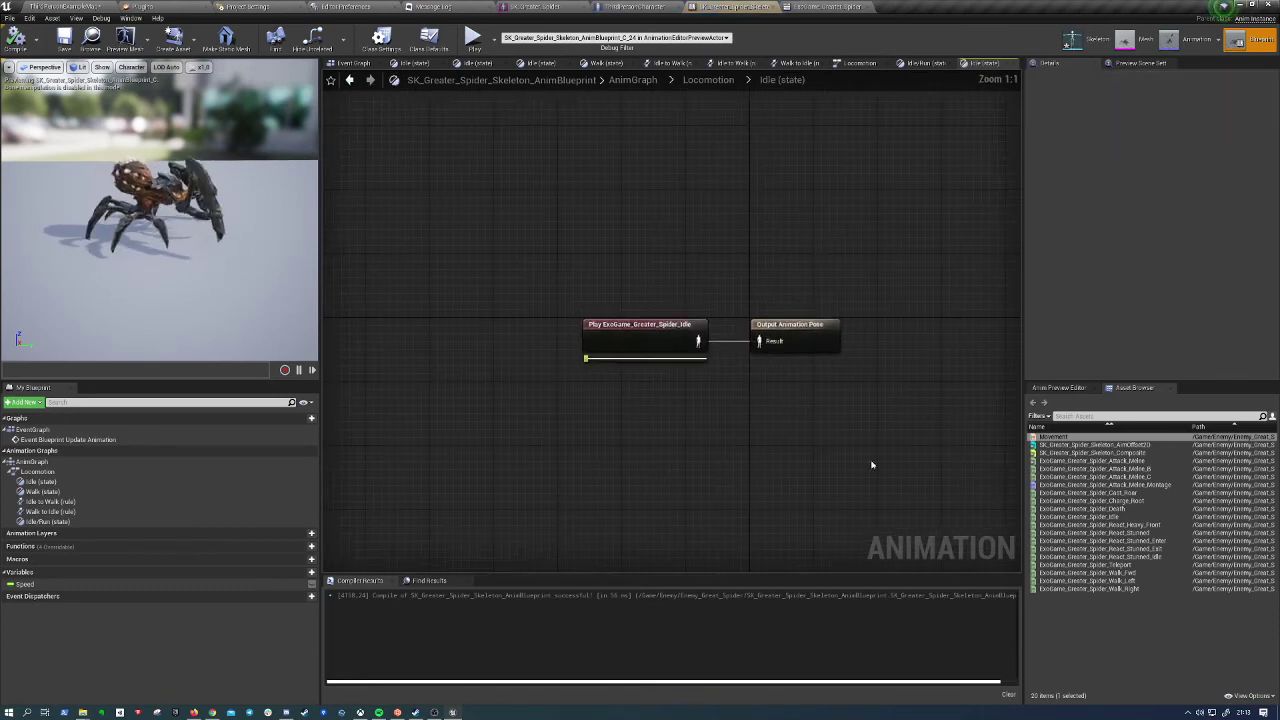
Remove the AimOffset2D and Movement nodes so only the Idle animation remains, then compile
drag(1087, 443, 608, 410)
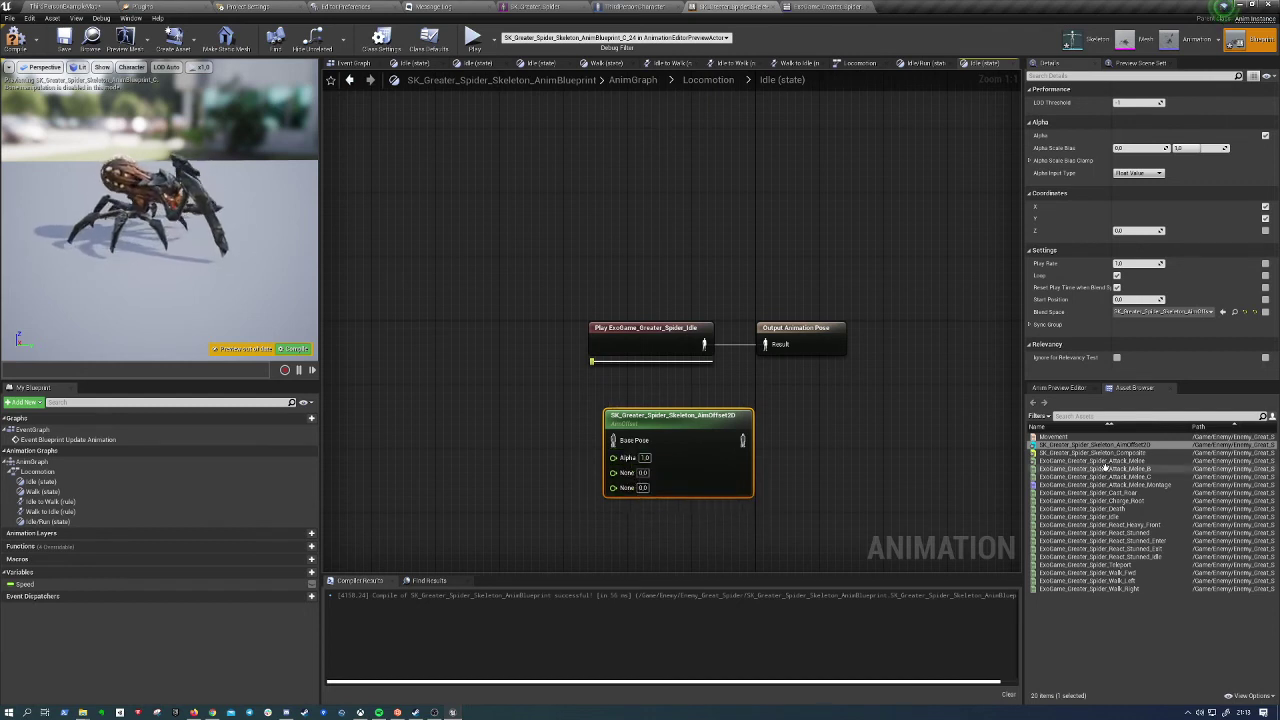
drag(1060, 438, 800, 404)
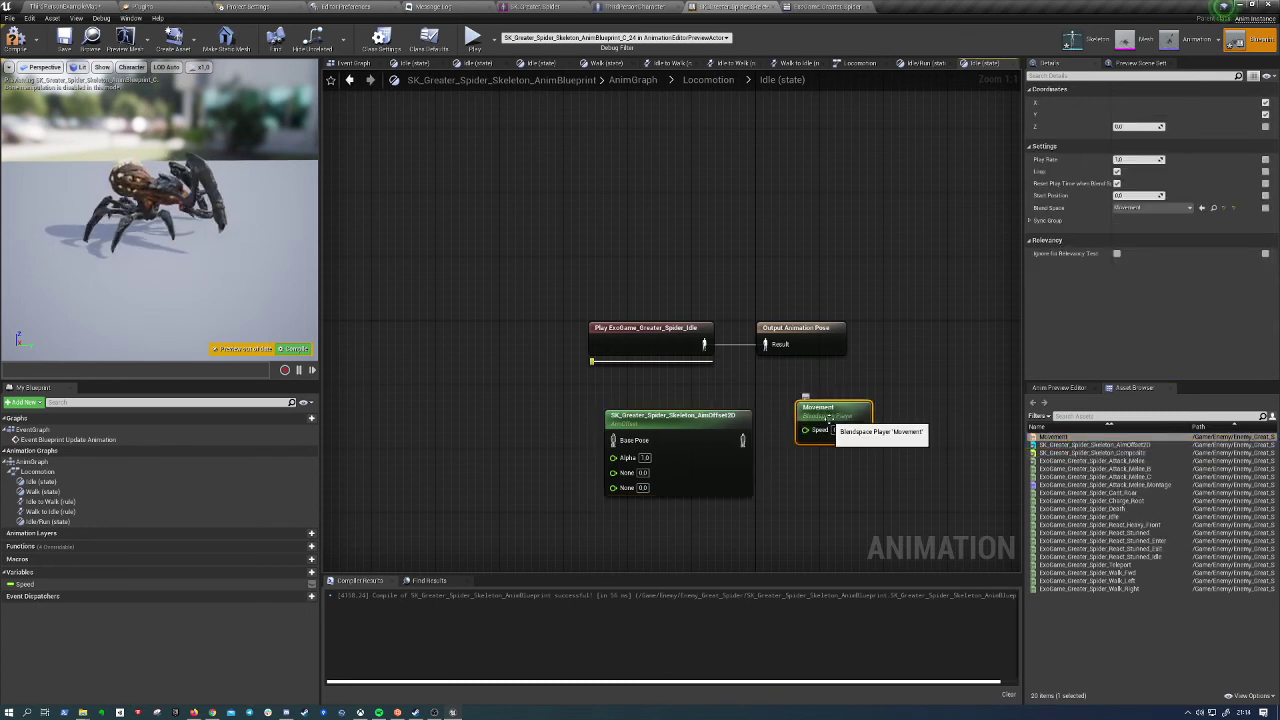
key(Delete)
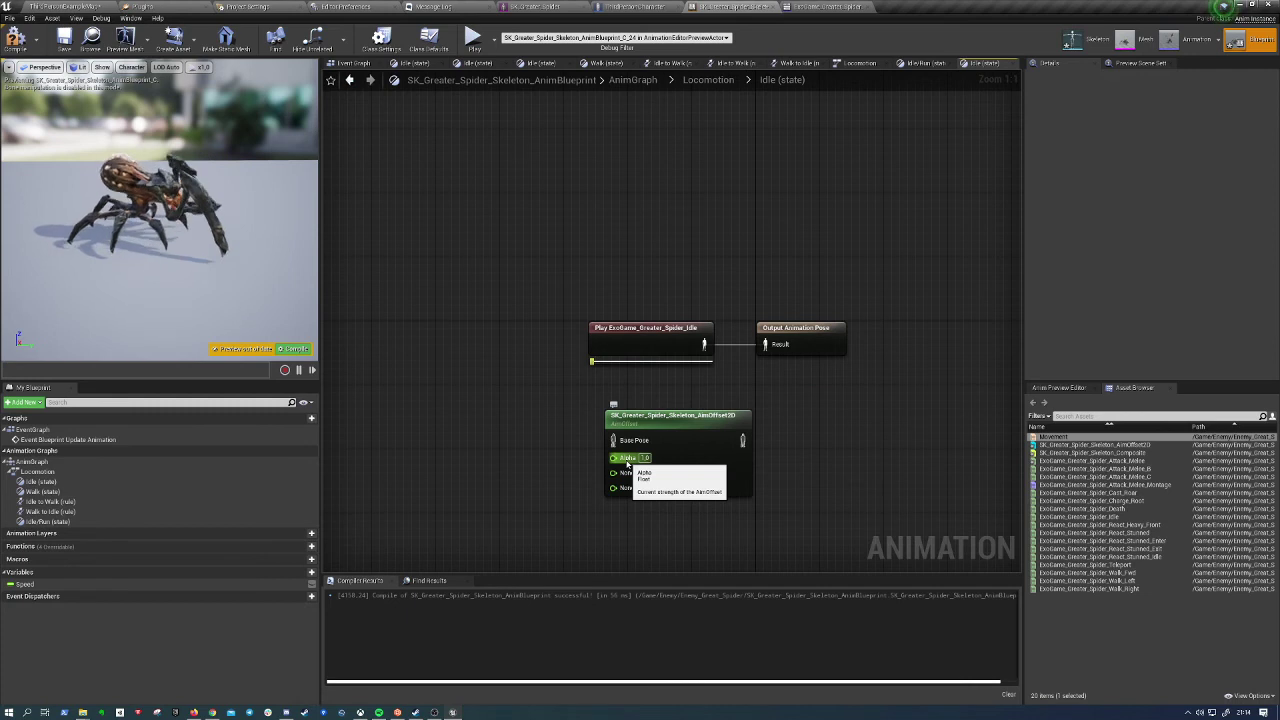
click(645, 465)
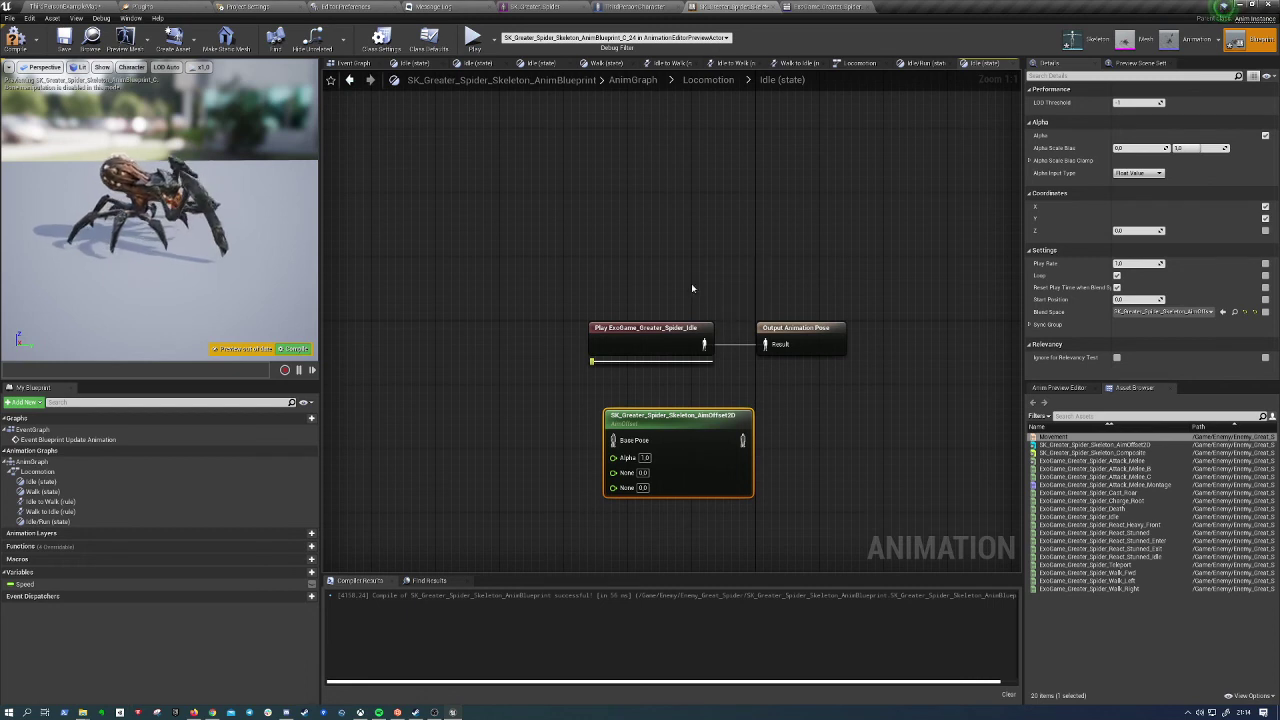
drag(820, 426, 620, 488)
key(Delete)
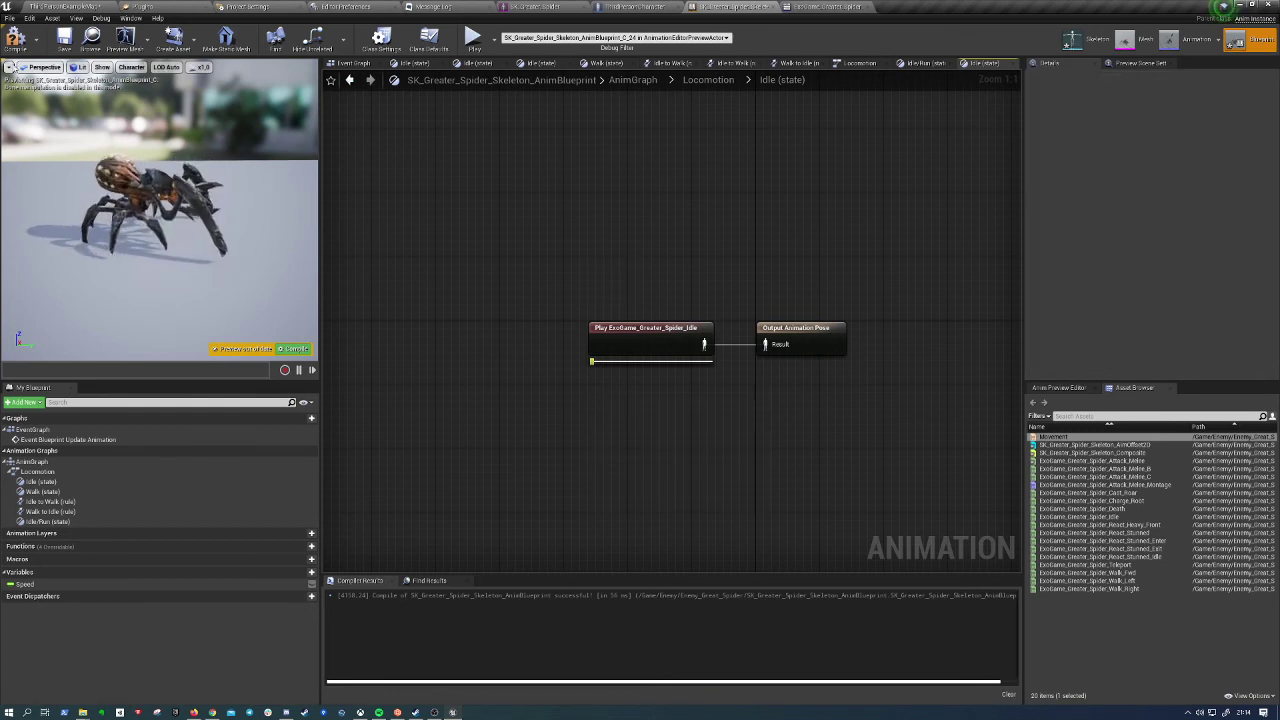
click(15, 38)
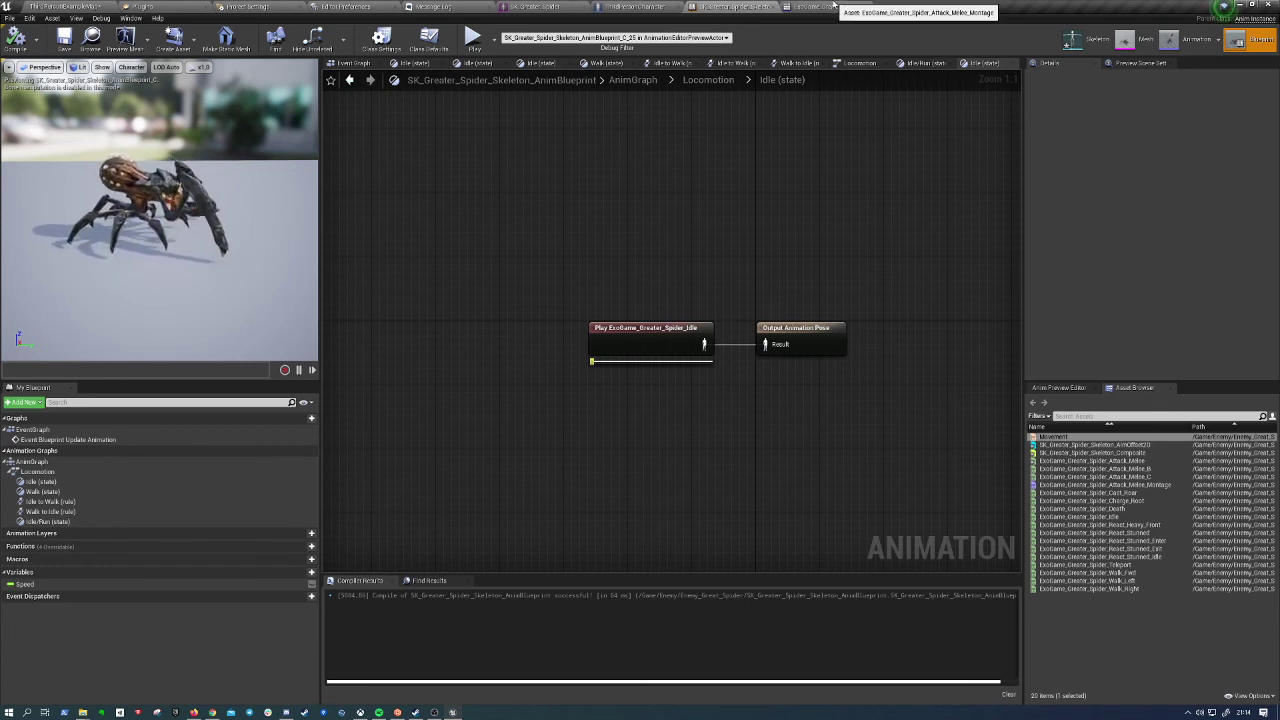
Go through the editor tabs to the SK_Greater_Spider mesh editor and switch it to Animation mode
click(840, 6)
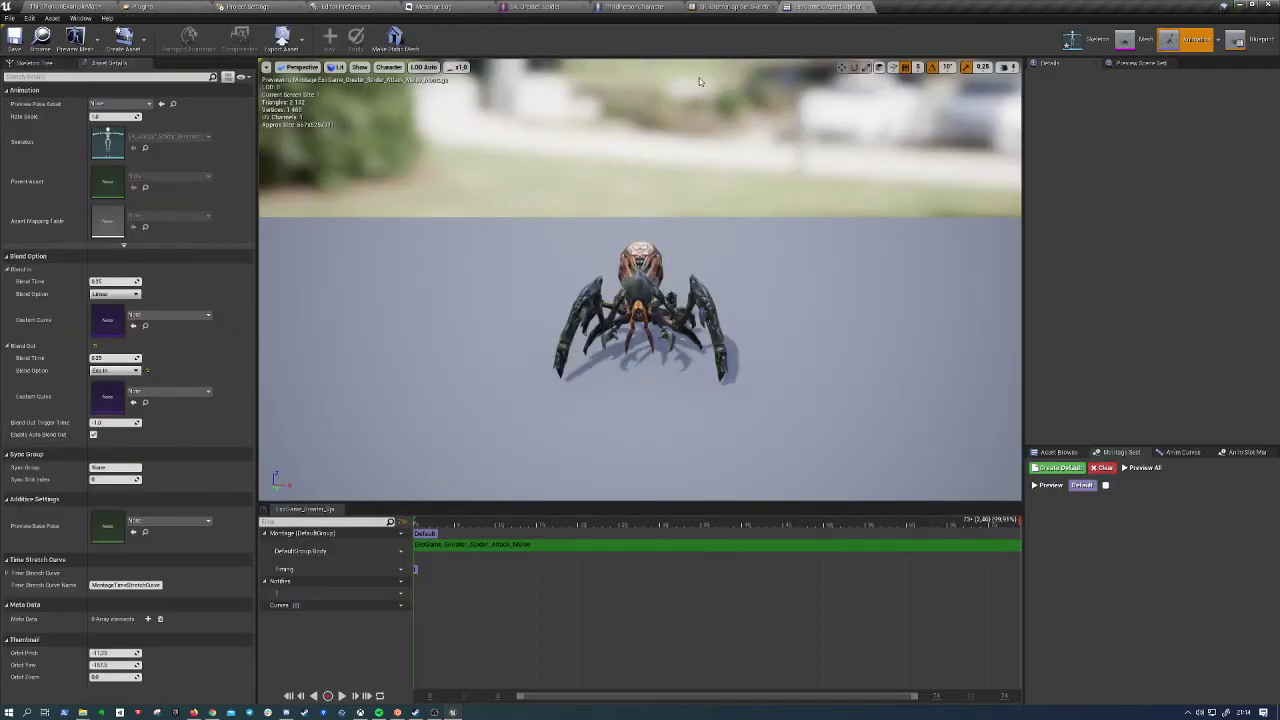
click(632, 7)
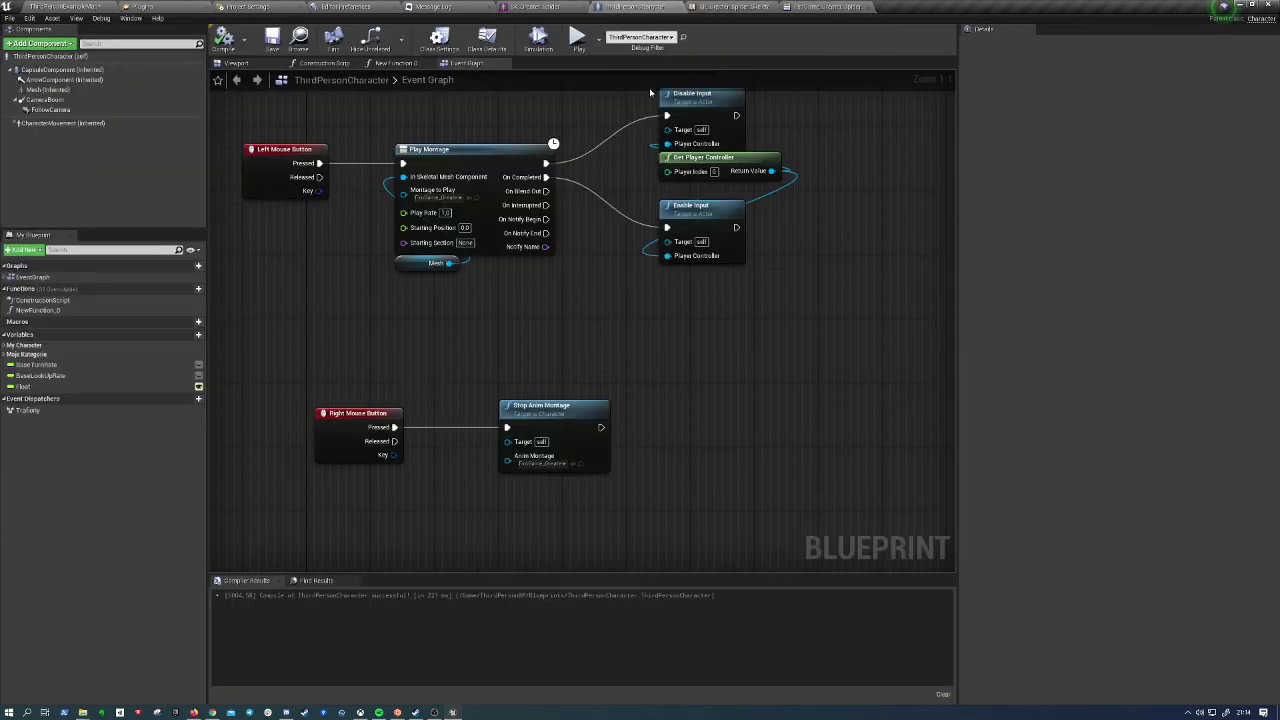
right_drag(571, 345, 612, 436)
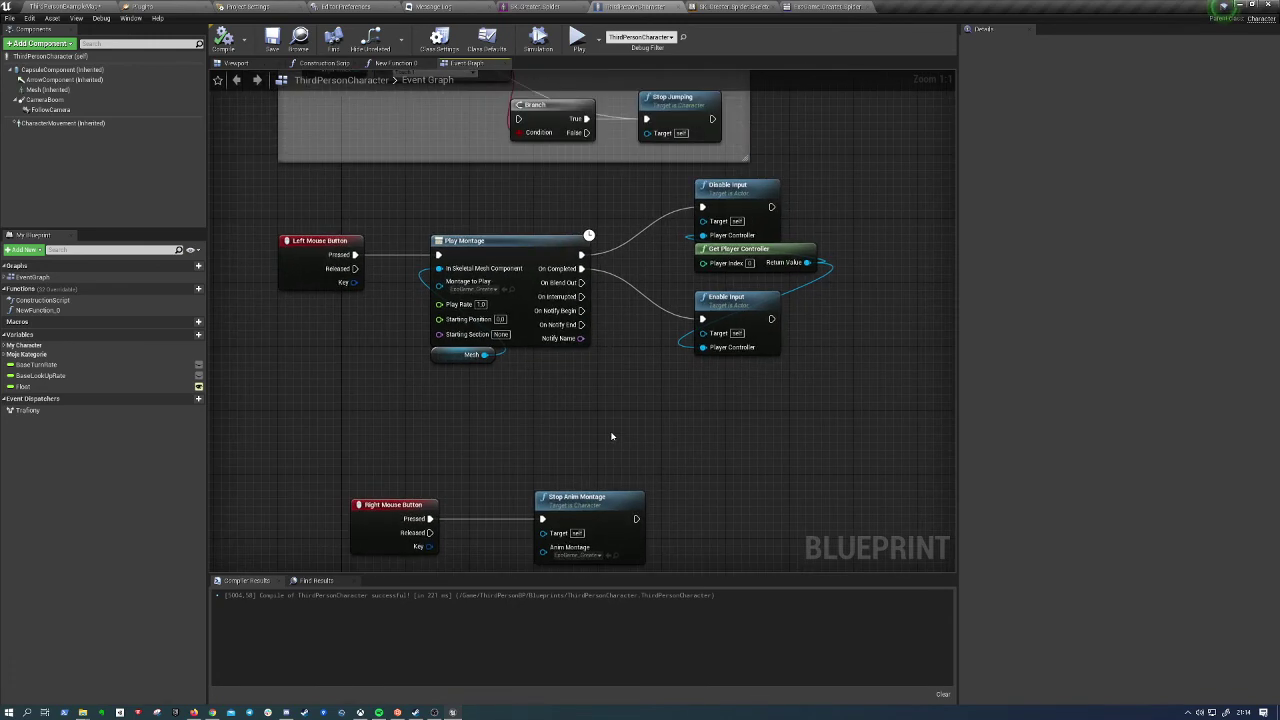
click(540, 8)
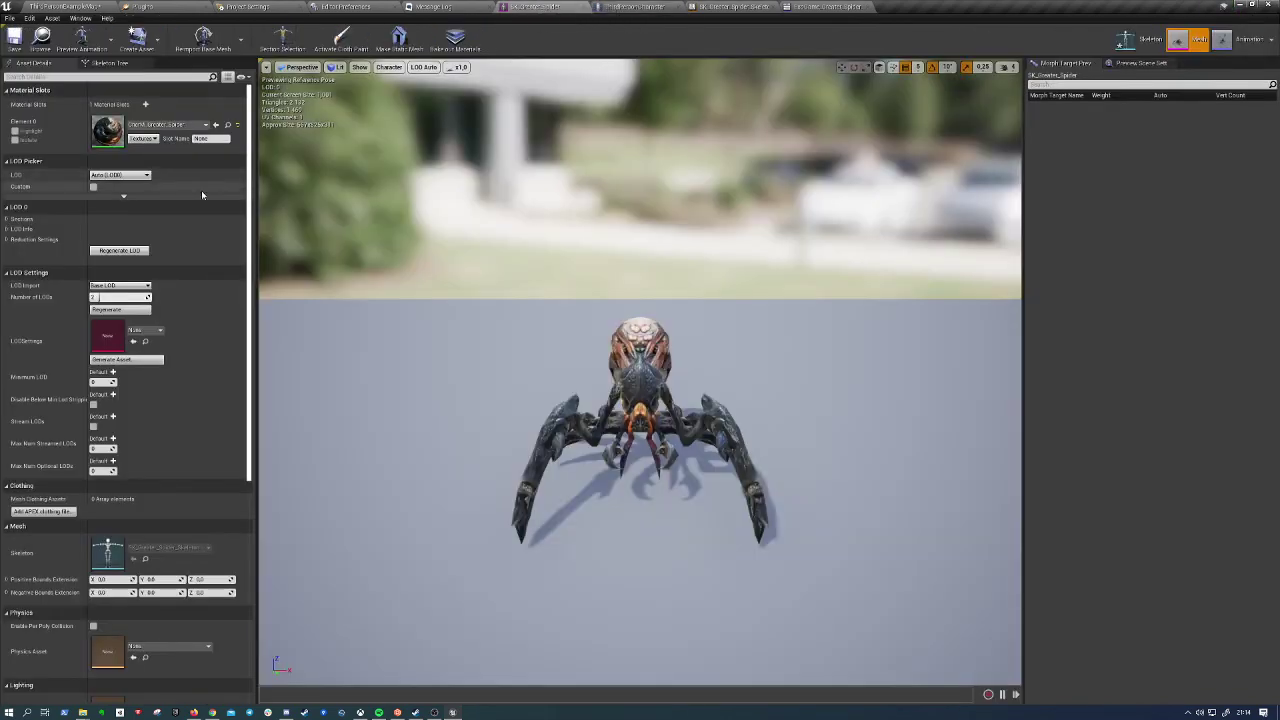
scroll(201, 211, down, 1)
scroll(201, 211, down, 3)
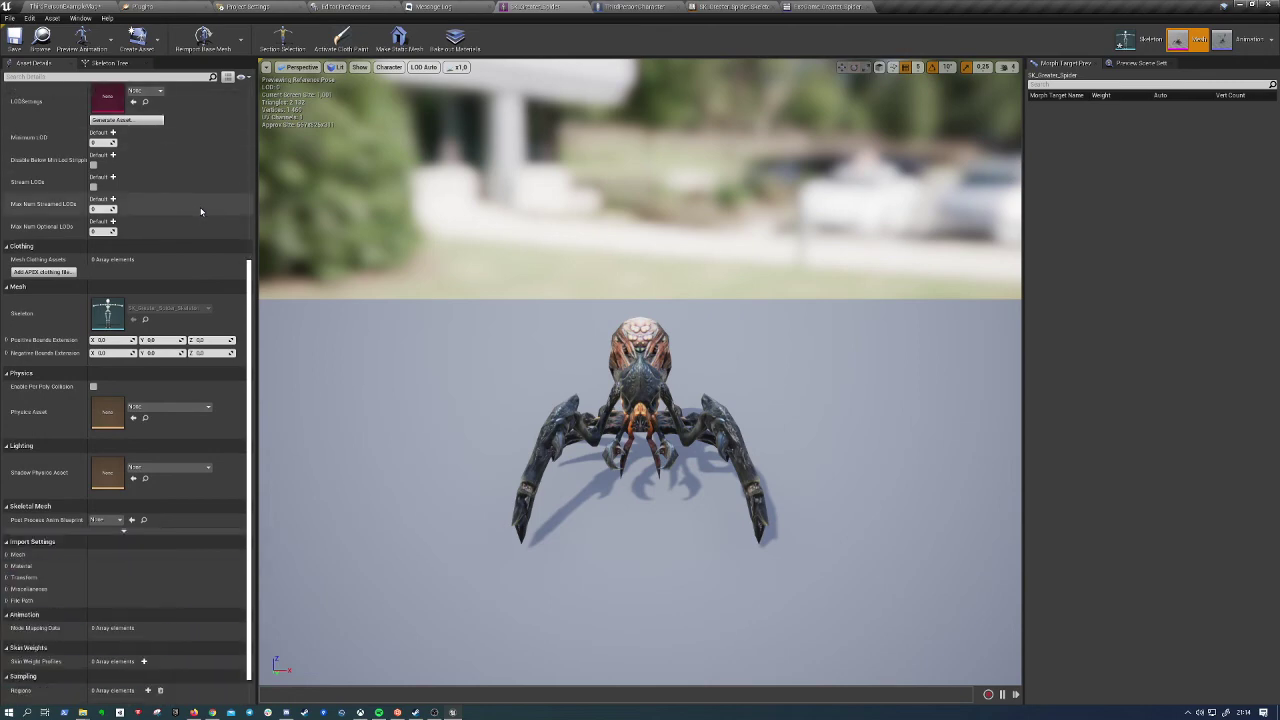
click(655, 8)
click(532, 7)
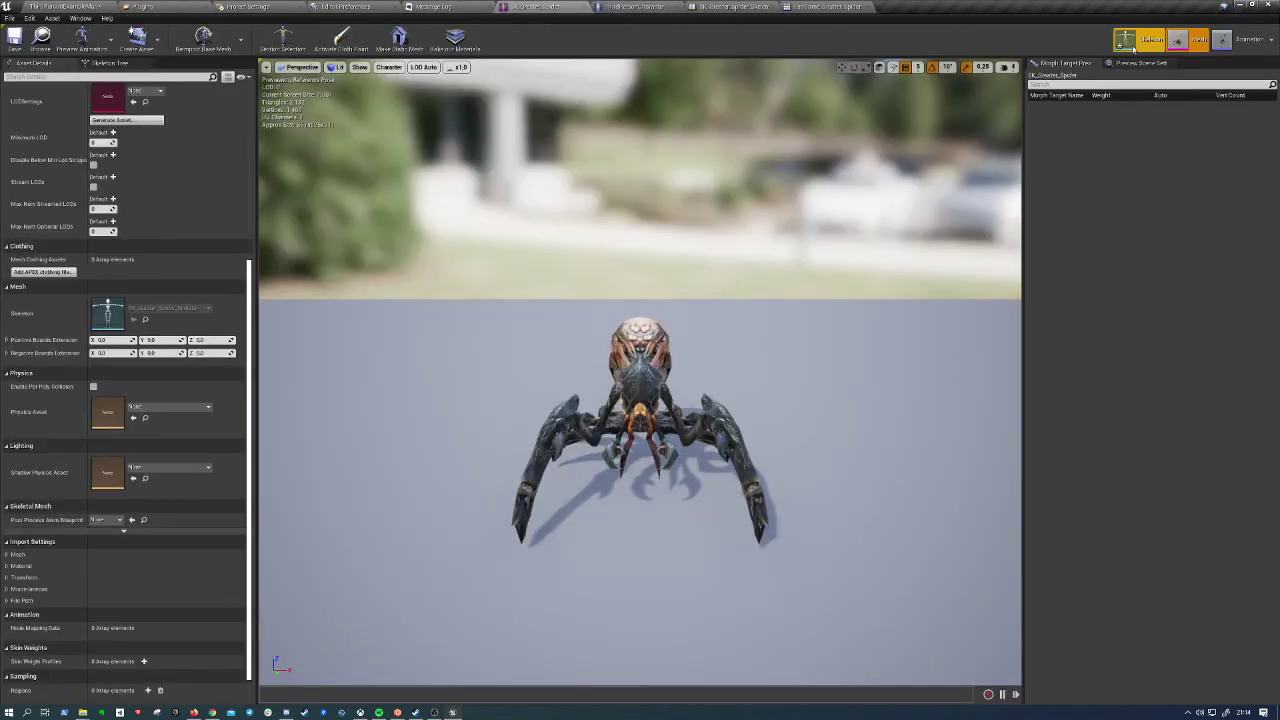
click(1231, 44)
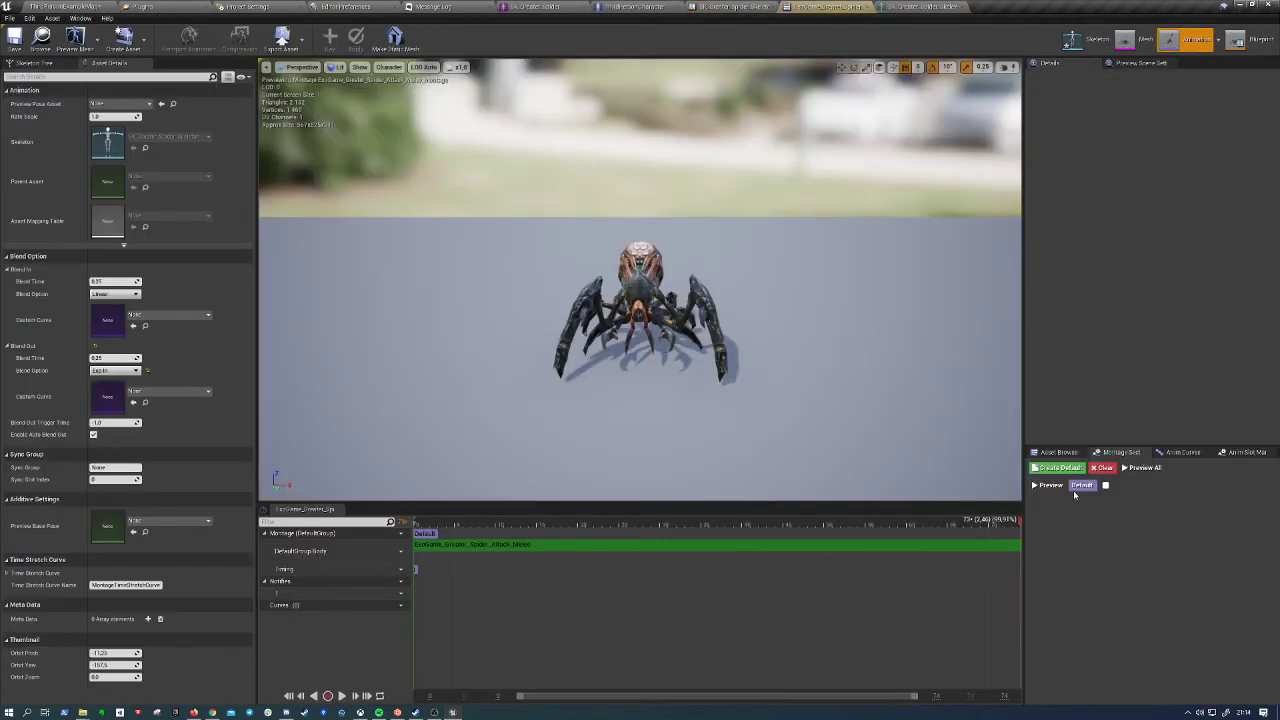
Open the Greater Spider Death animation and play its preview
double_click(1085, 572)
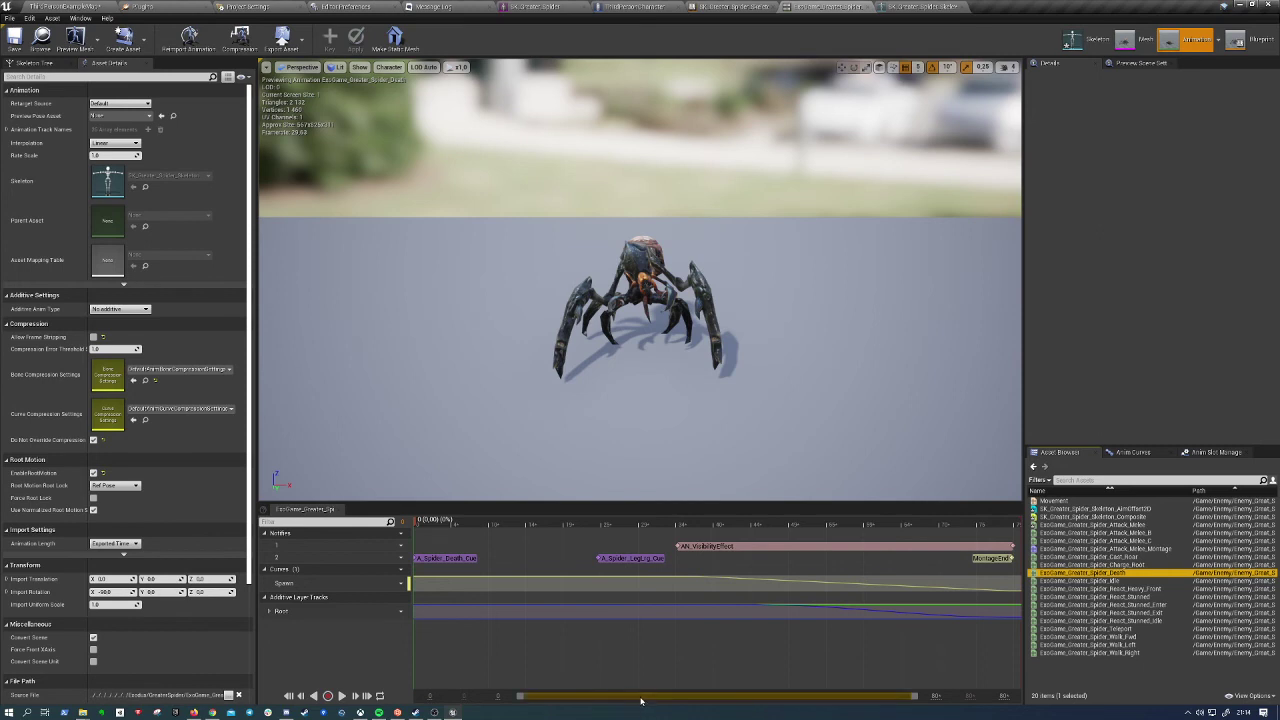
click(700, 697)
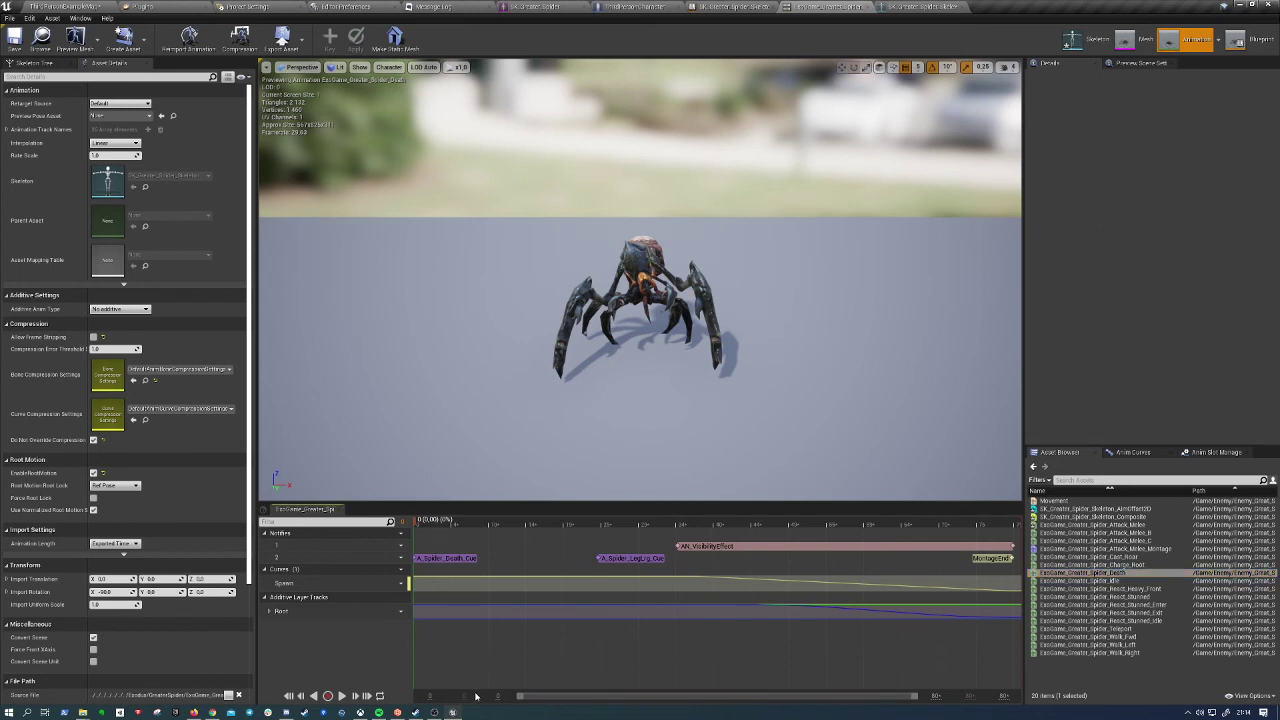
click(342, 696)
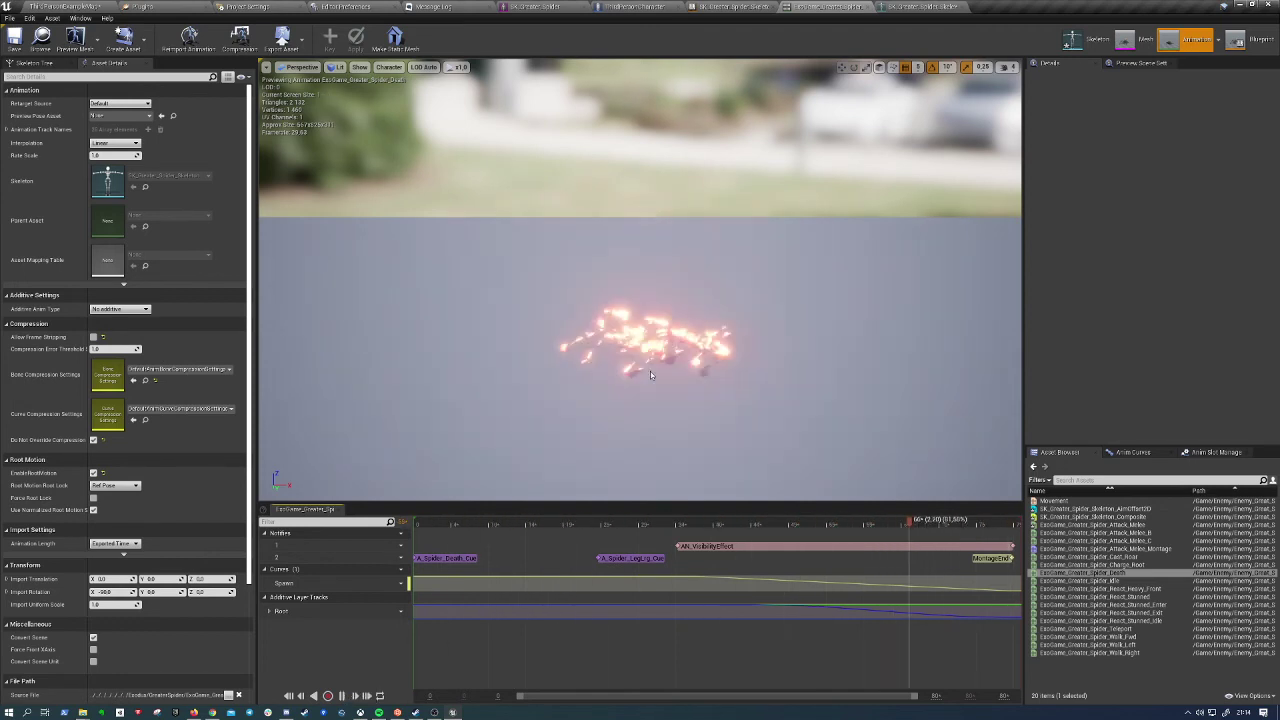
Select the AN_VisibilityEffect notify, pause at the end, and expand Notify Color
click(928, 550)
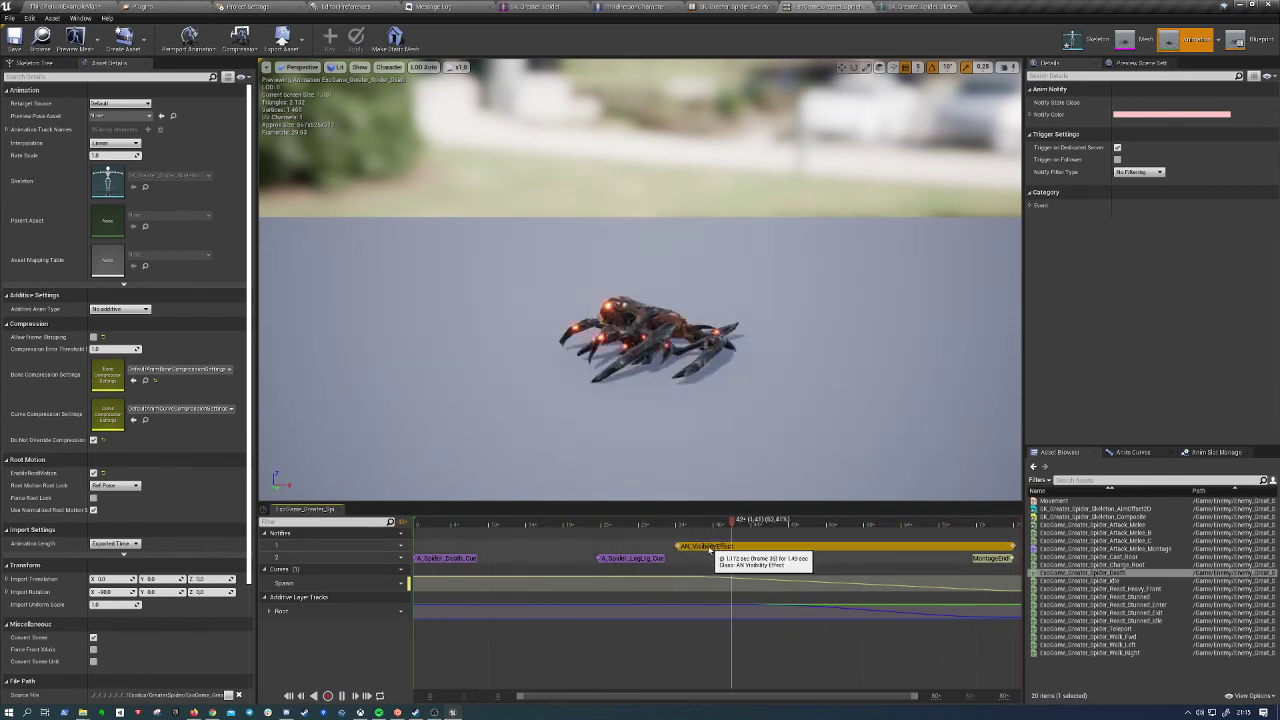
click(341, 695)
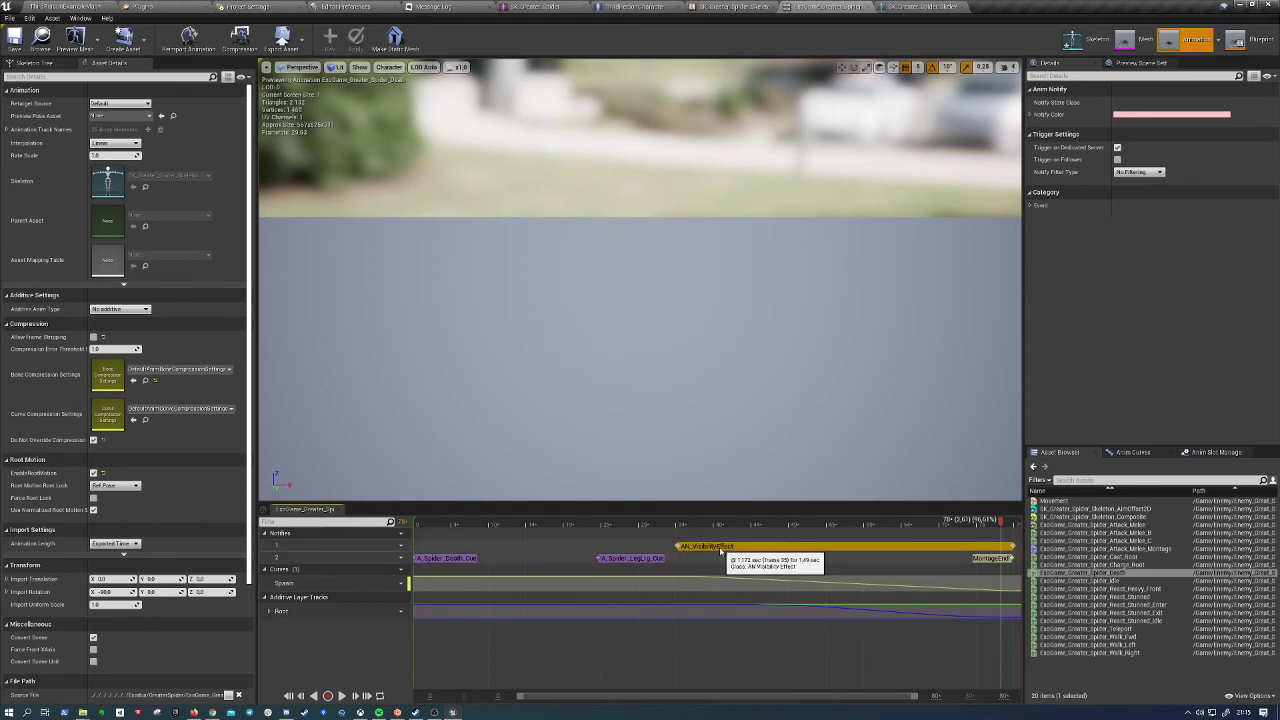
click(1031, 114)
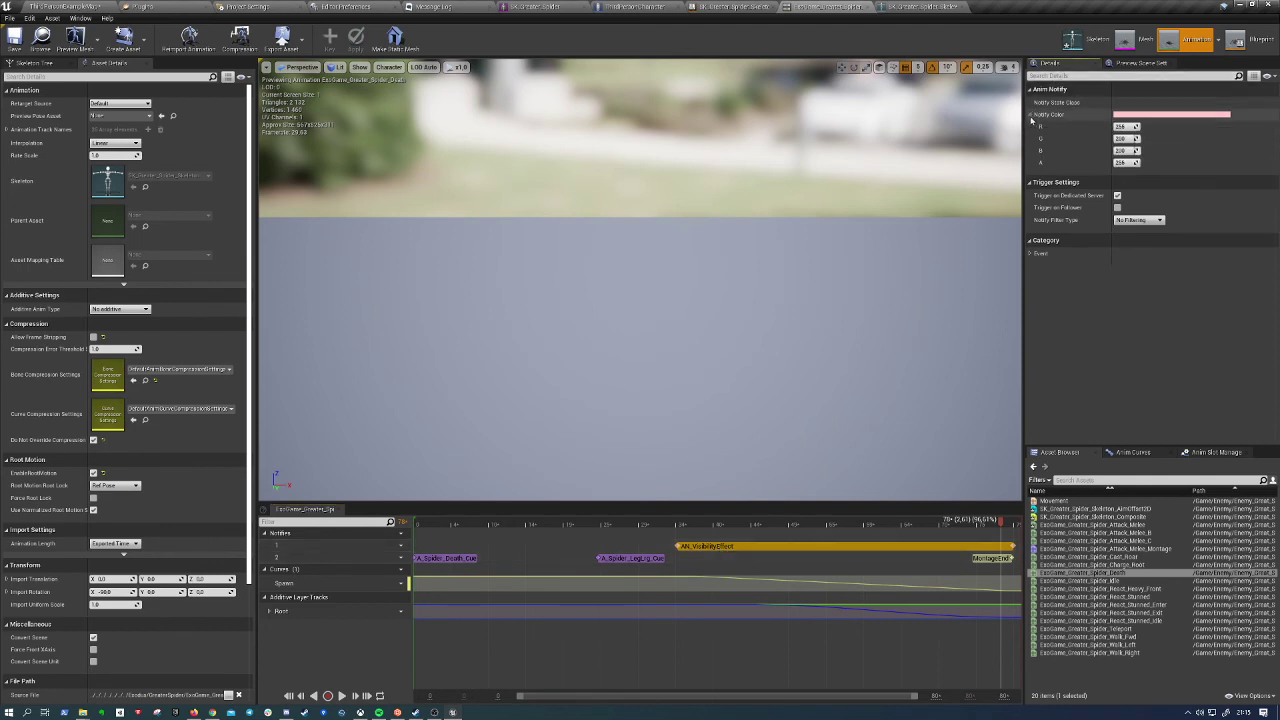
Deselect the notify and scrub the death animation back until the spider reappears
click(1031, 114)
right_click(528, 546)
click(525, 649)
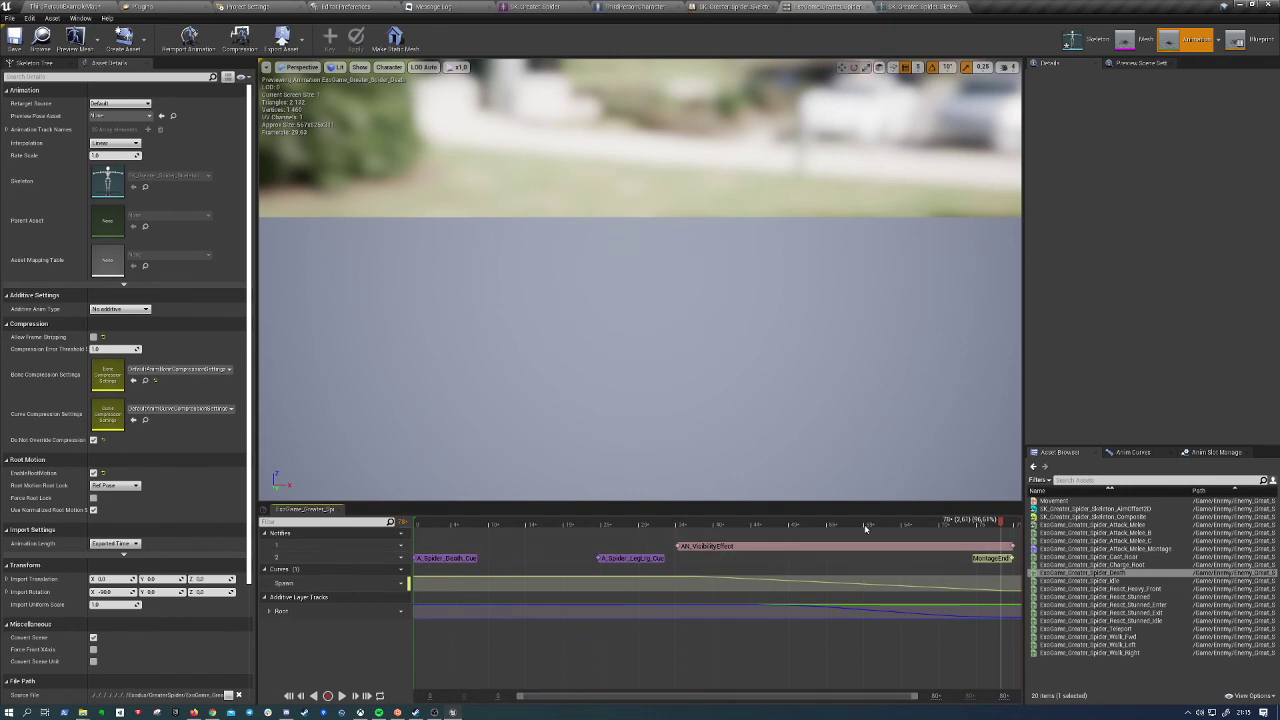
mouse_move(866, 529)
mouse_down()
mouse_move(604, 517)
mouse_move(935, 522)
mouse_up()
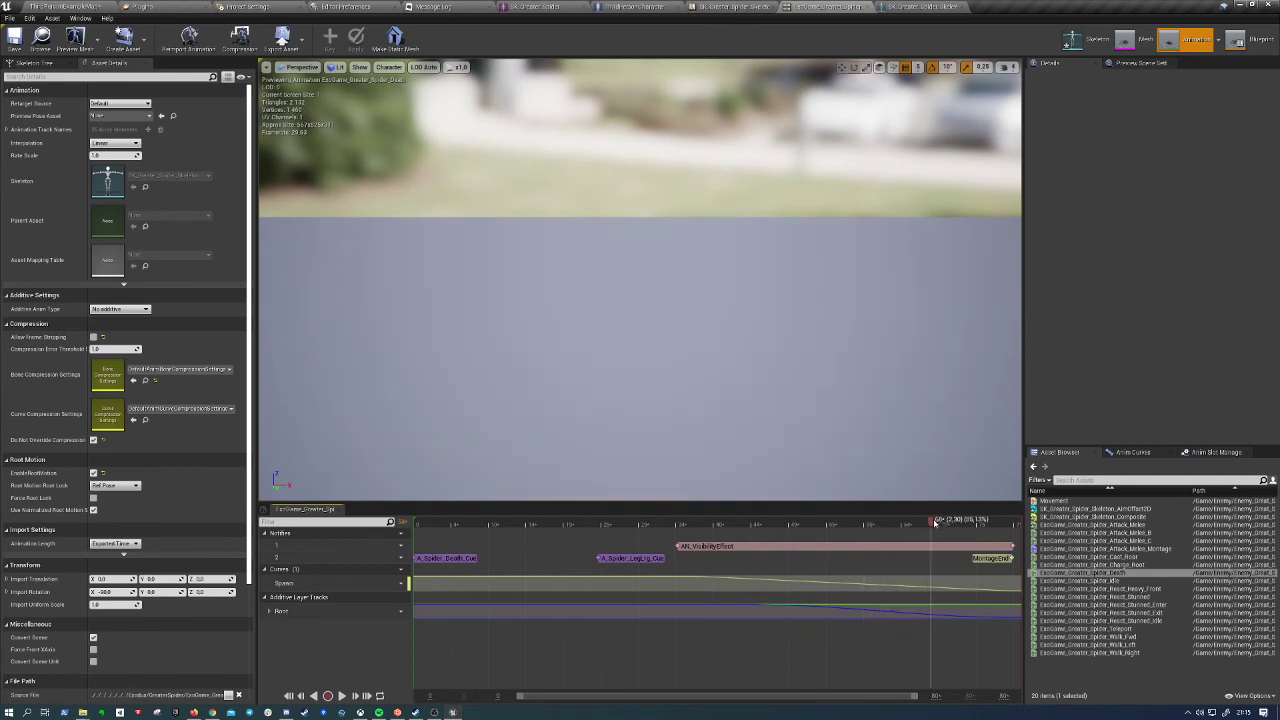
drag(978, 527, 505, 538)
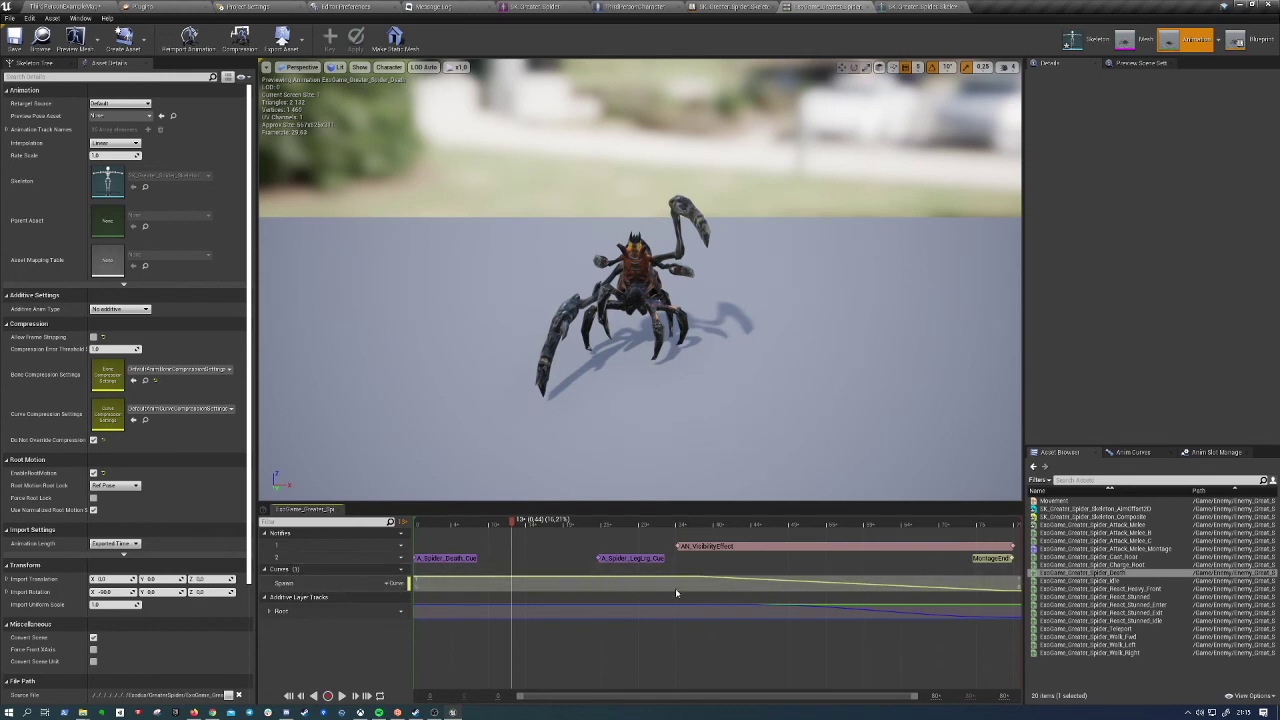
Inspect the Curves and Spawn curve options, then return to the spider anim blueprint
click(392, 569)
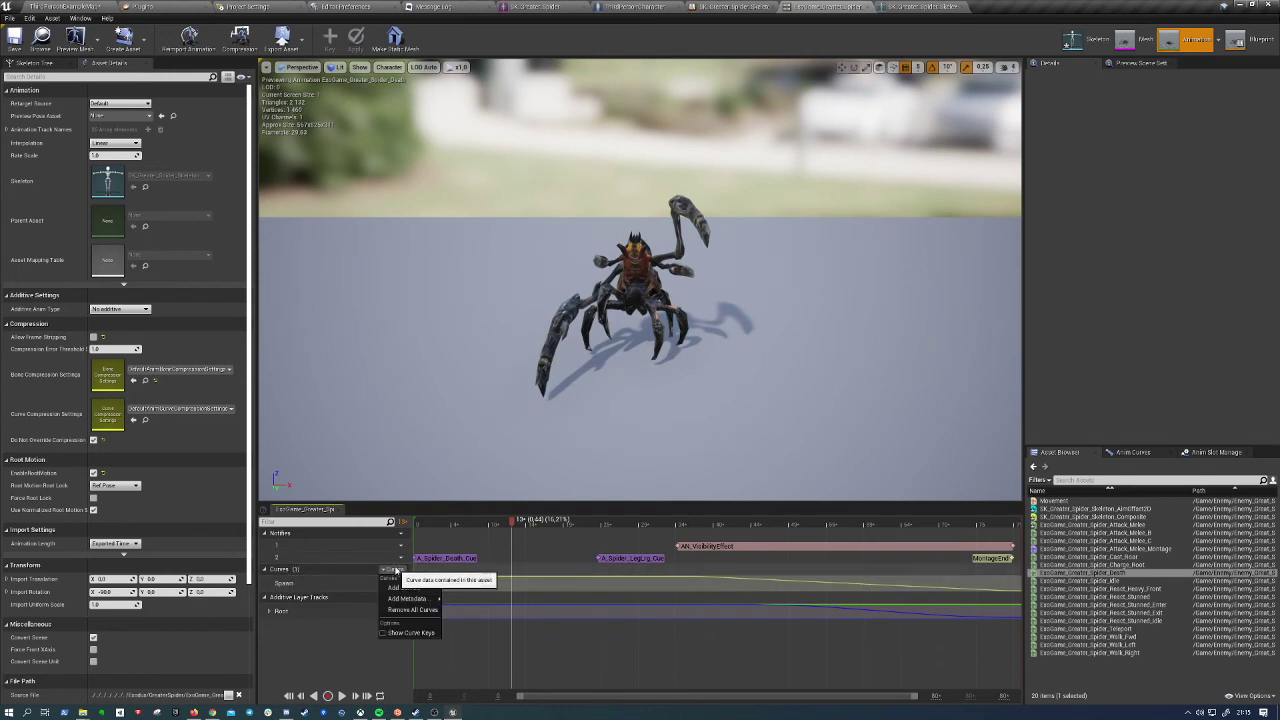
mouse_move(416, 588)
click(490, 521)
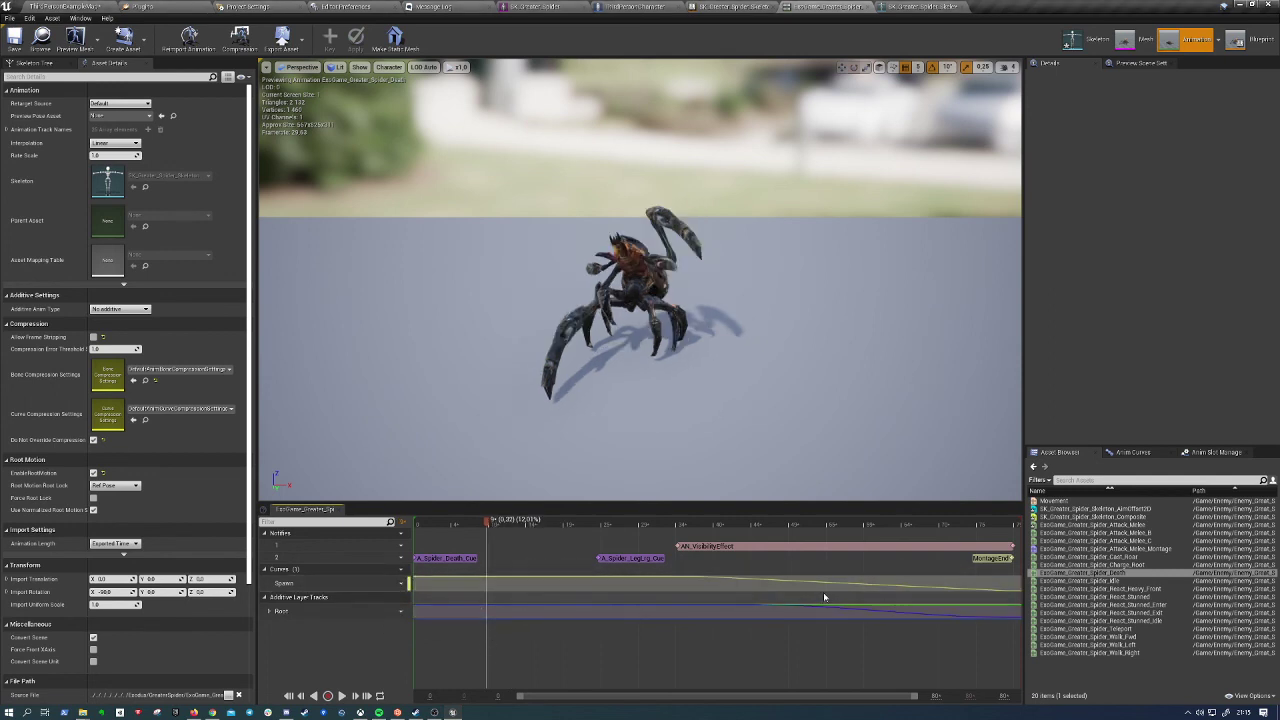
click(395, 583)
click(530, 628)
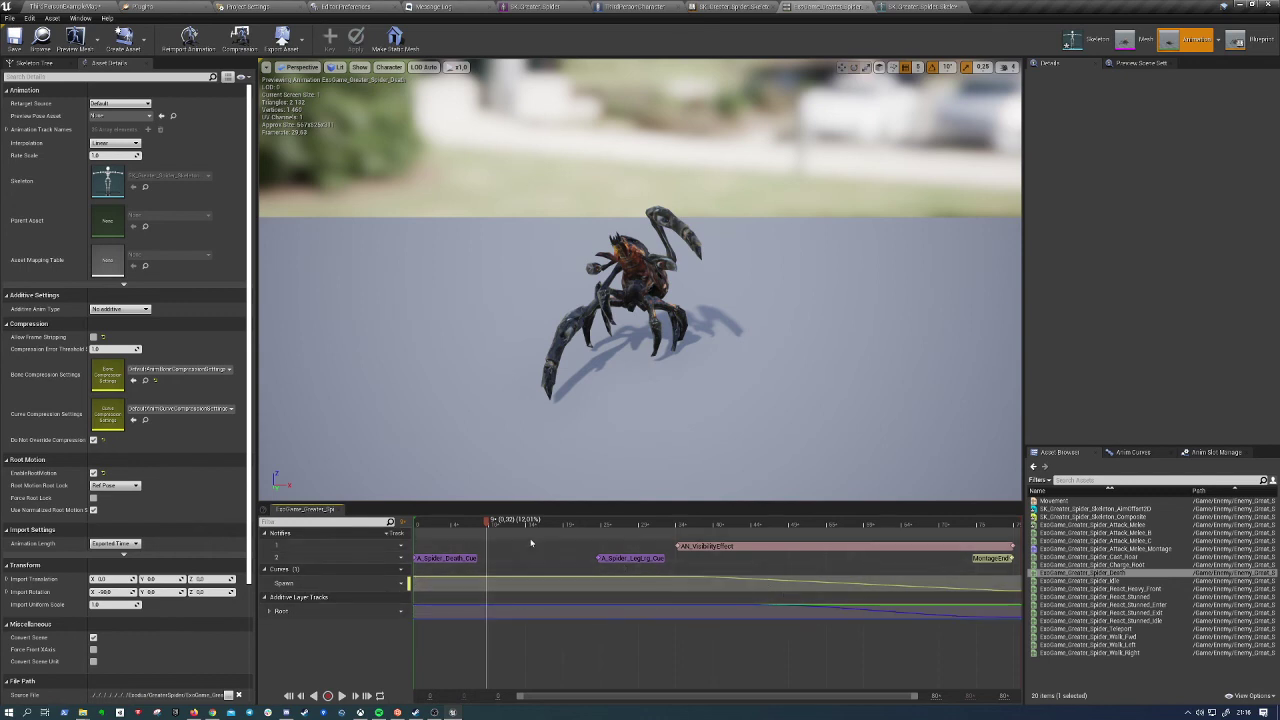
click(738, 7)
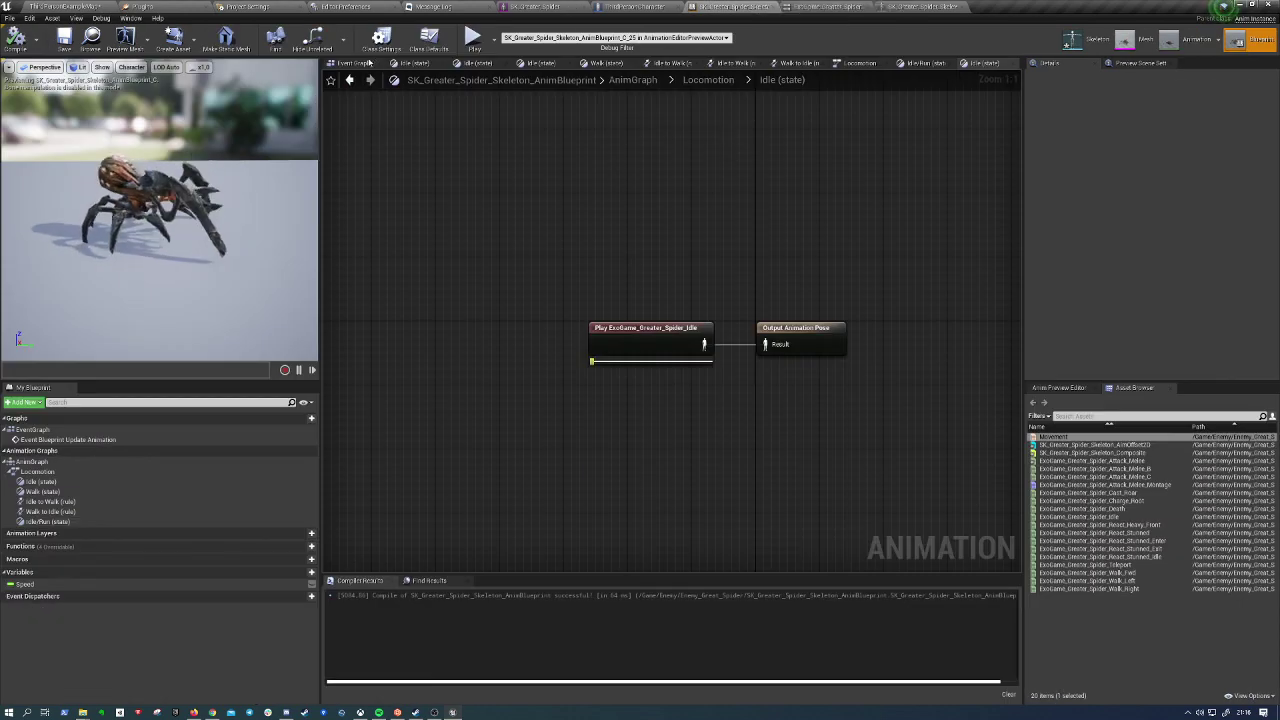
Open the AnimGraph and shift the Locomotion and Slot 'Body' nodes left
double_click(32, 461)
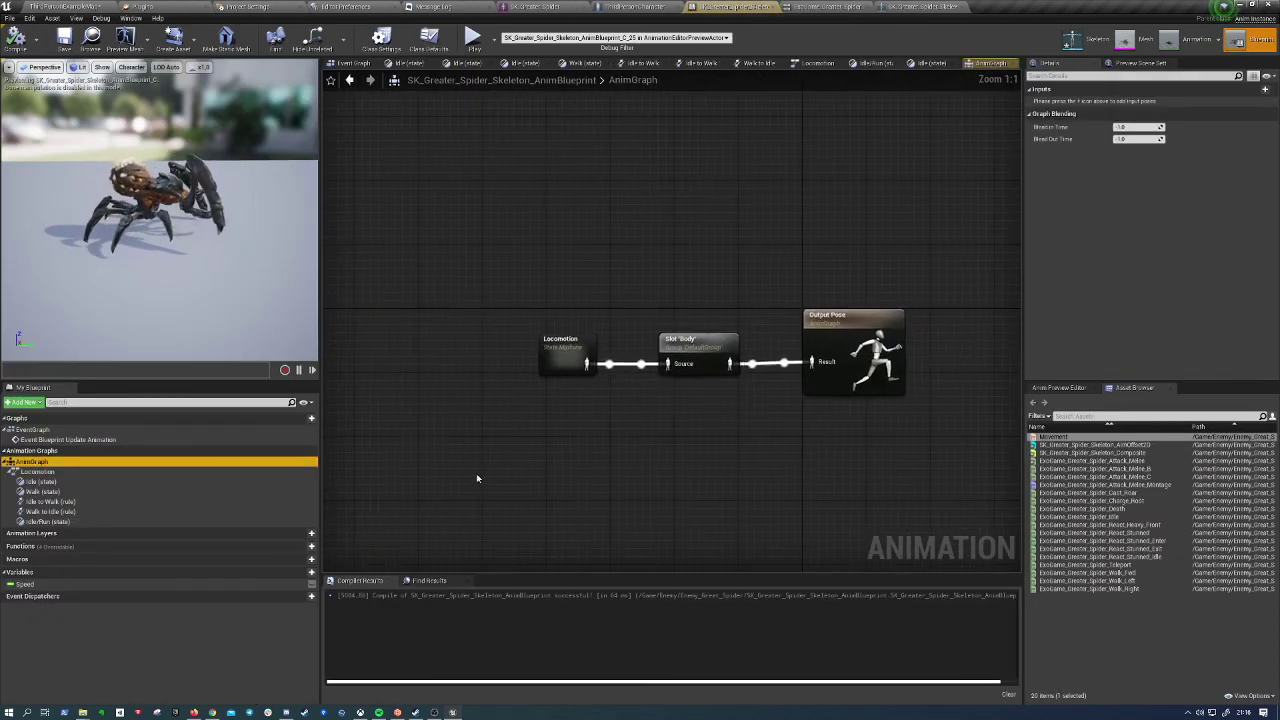
drag(742, 298, 530, 385)
drag(700, 345, 531, 345)
click(600, 286)
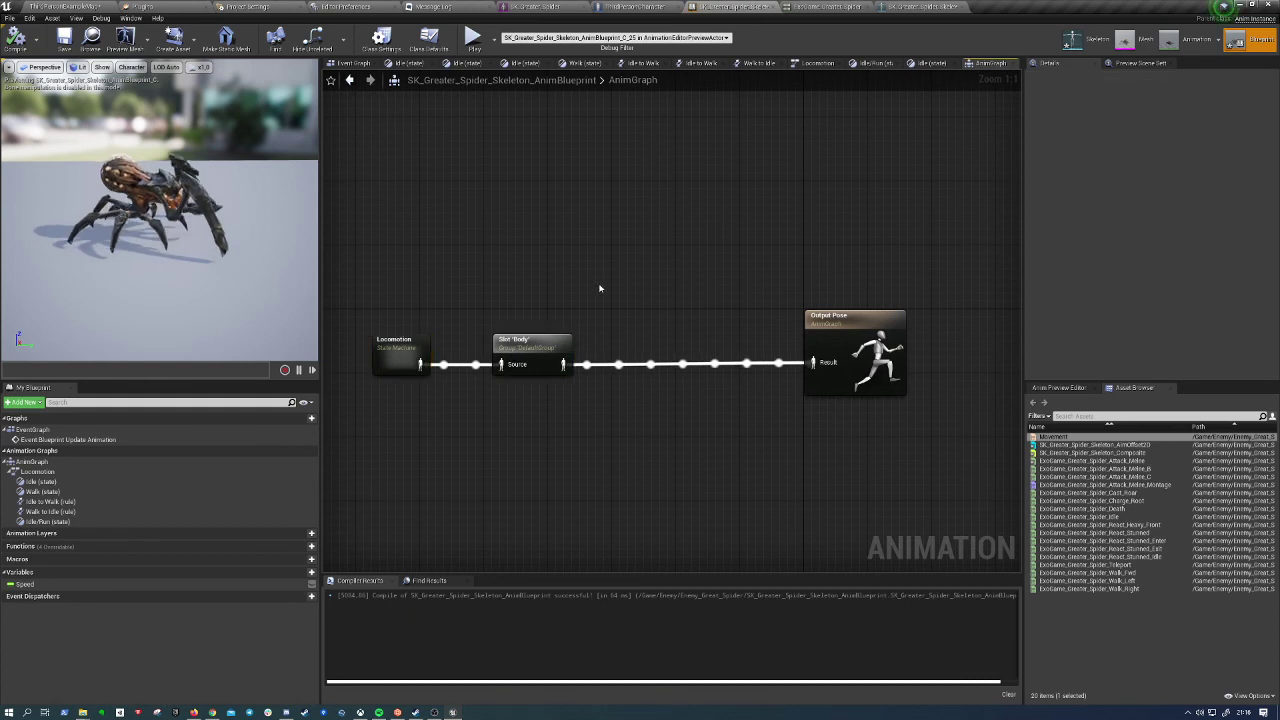
Try inserting a Blend Bone By Channel node before Output Pose, then undo it
right_click(651, 347)
text(bone)
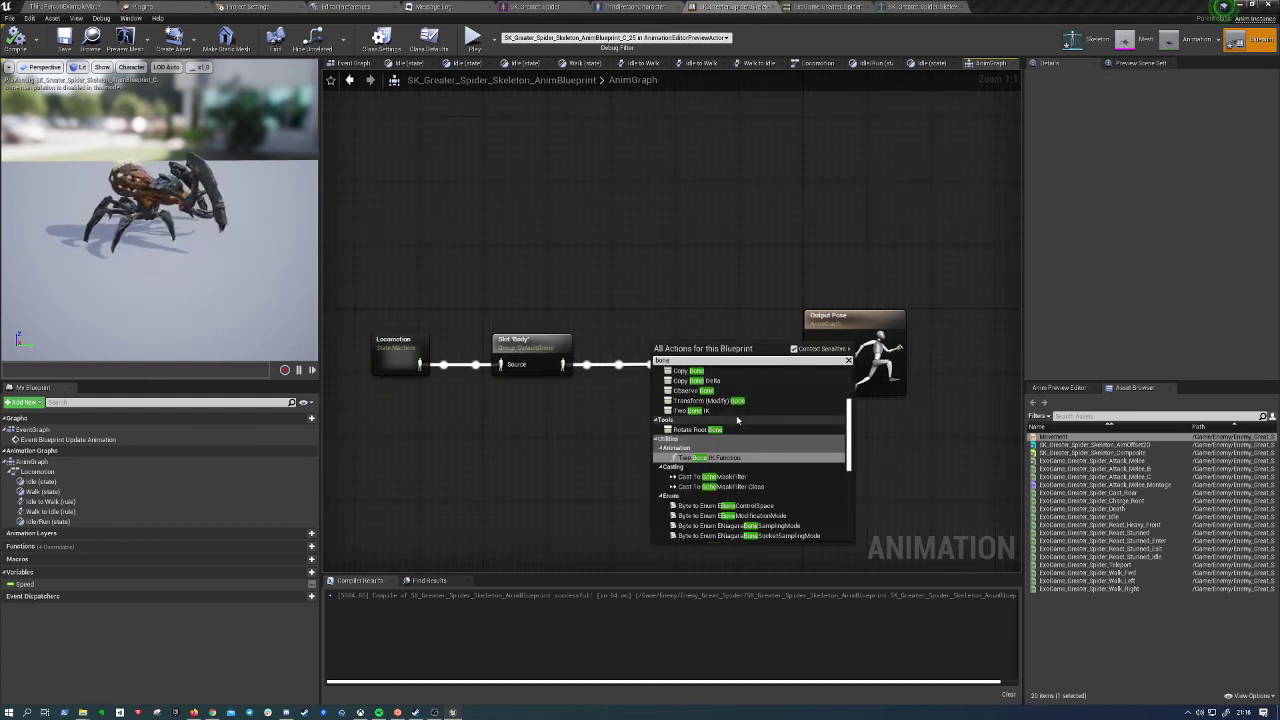
scroll(737, 421, up, 2)
scroll(750, 429, up, 1)
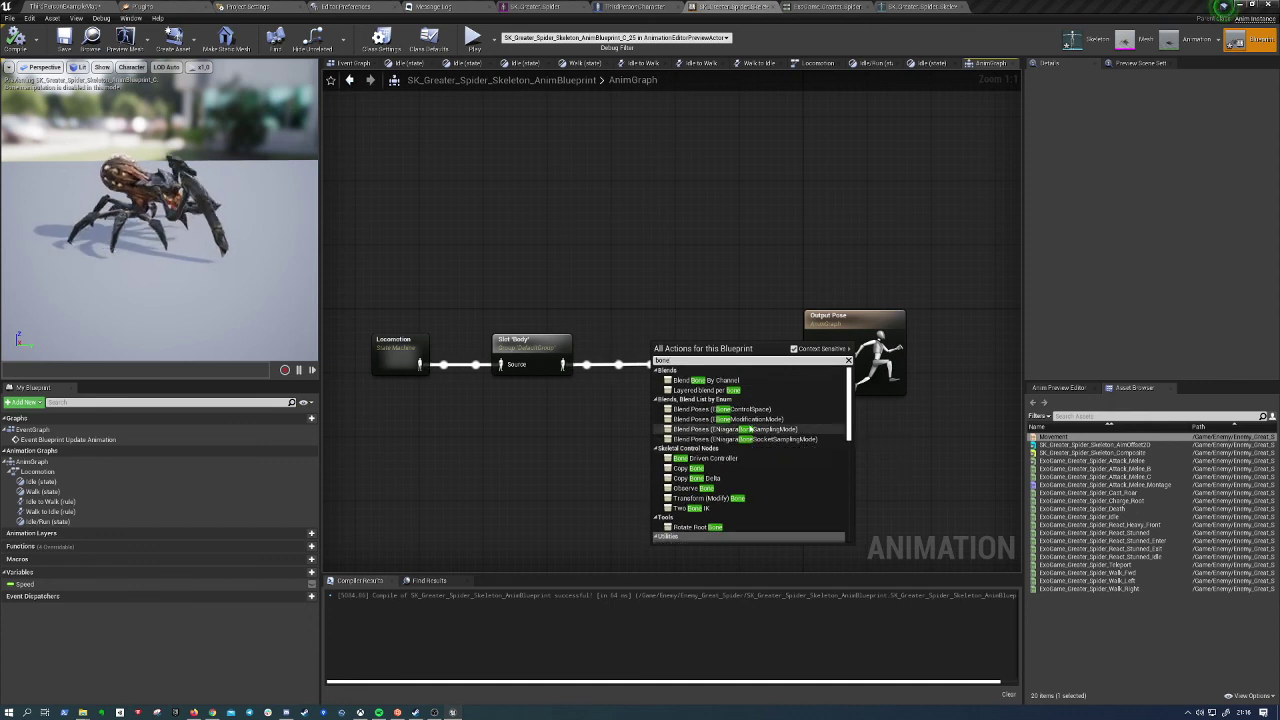
click(707, 380)
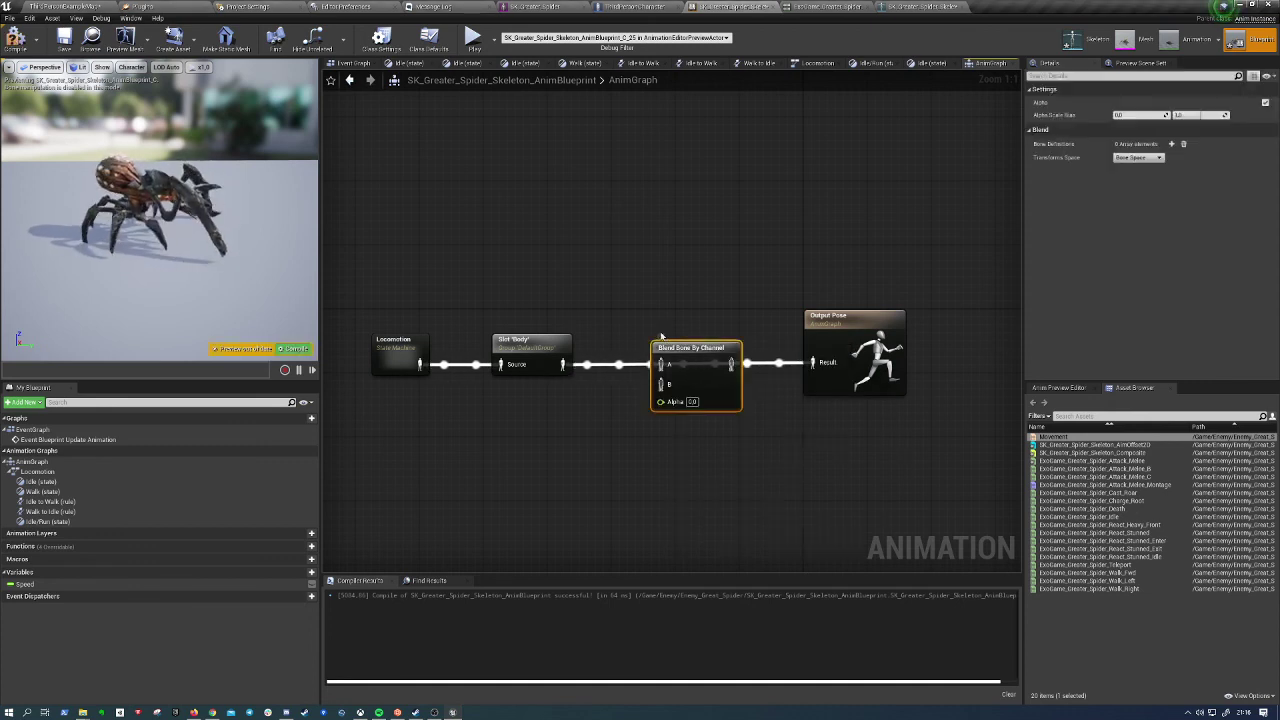
key(ctrl+z)
Try inserting a Rotate Root Bone node before Output Pose, then undo it
right_click(660, 334)
text(bone)
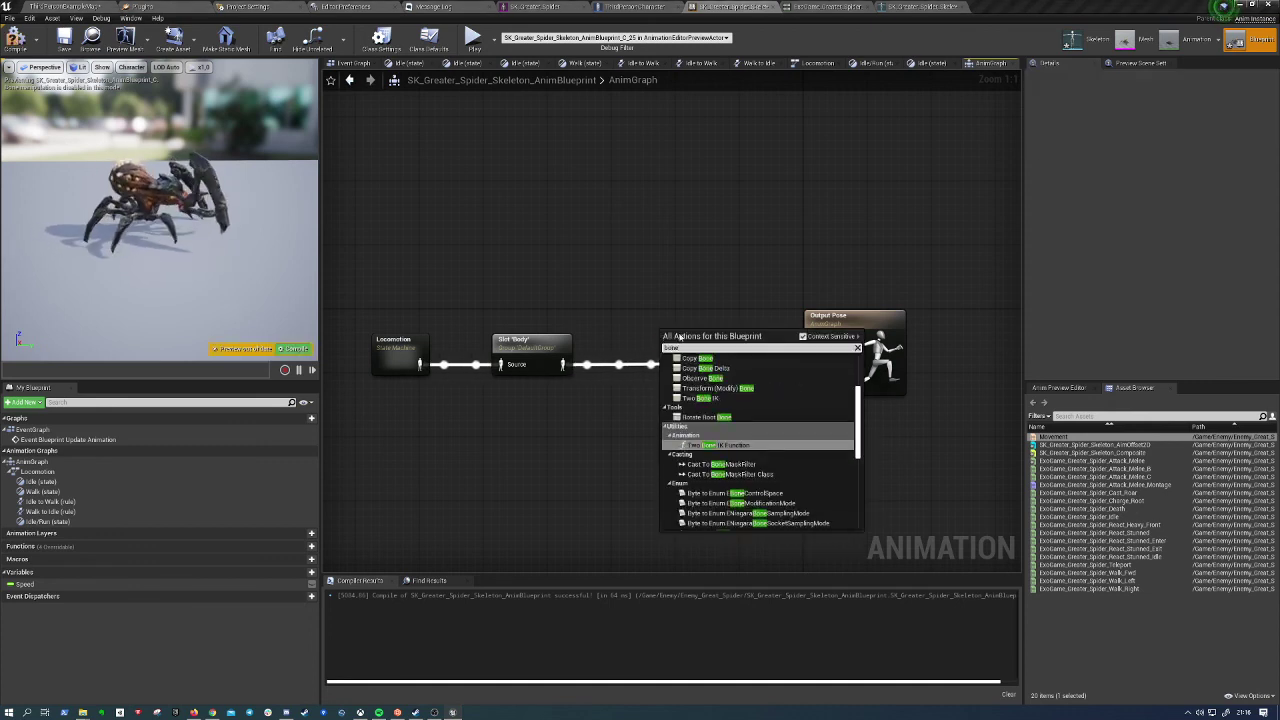
scroll(769, 408, down, 2)
scroll(769, 408, down, 2)
scroll(770, 408, down, 2)
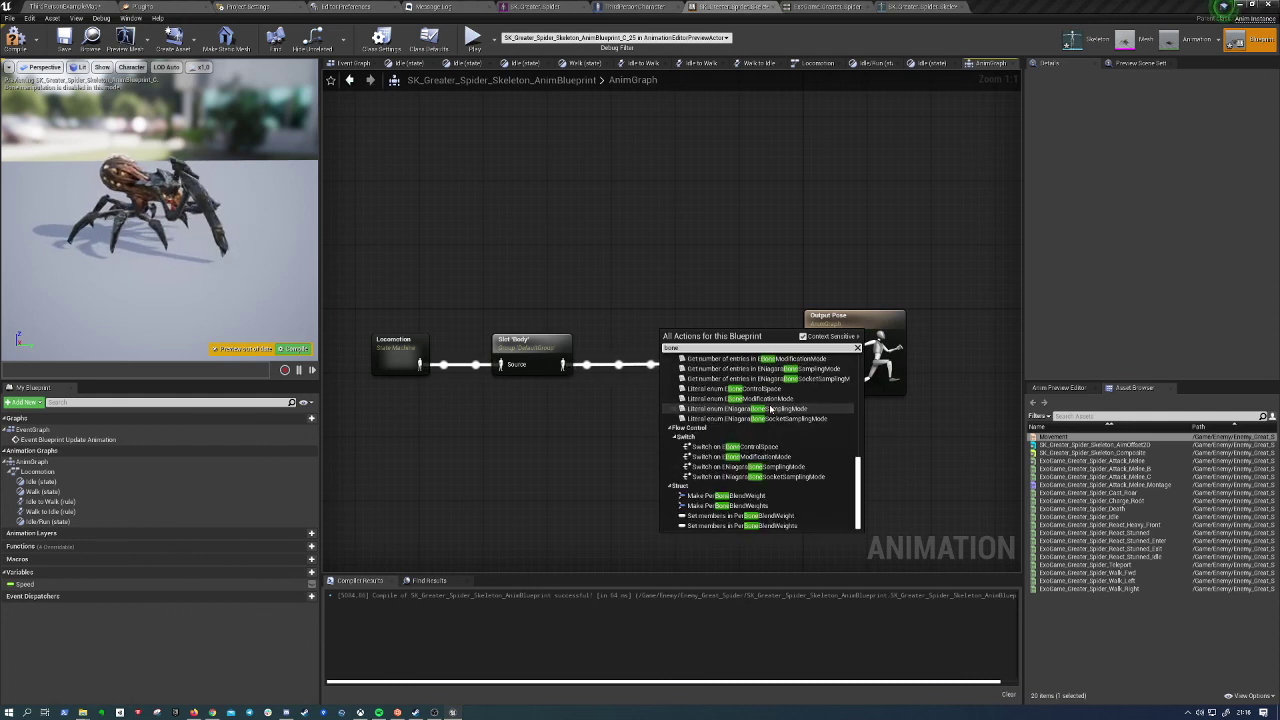
scroll(769, 408, up, 2)
scroll(762, 440, up, 2)
scroll(757, 450, up, 2)
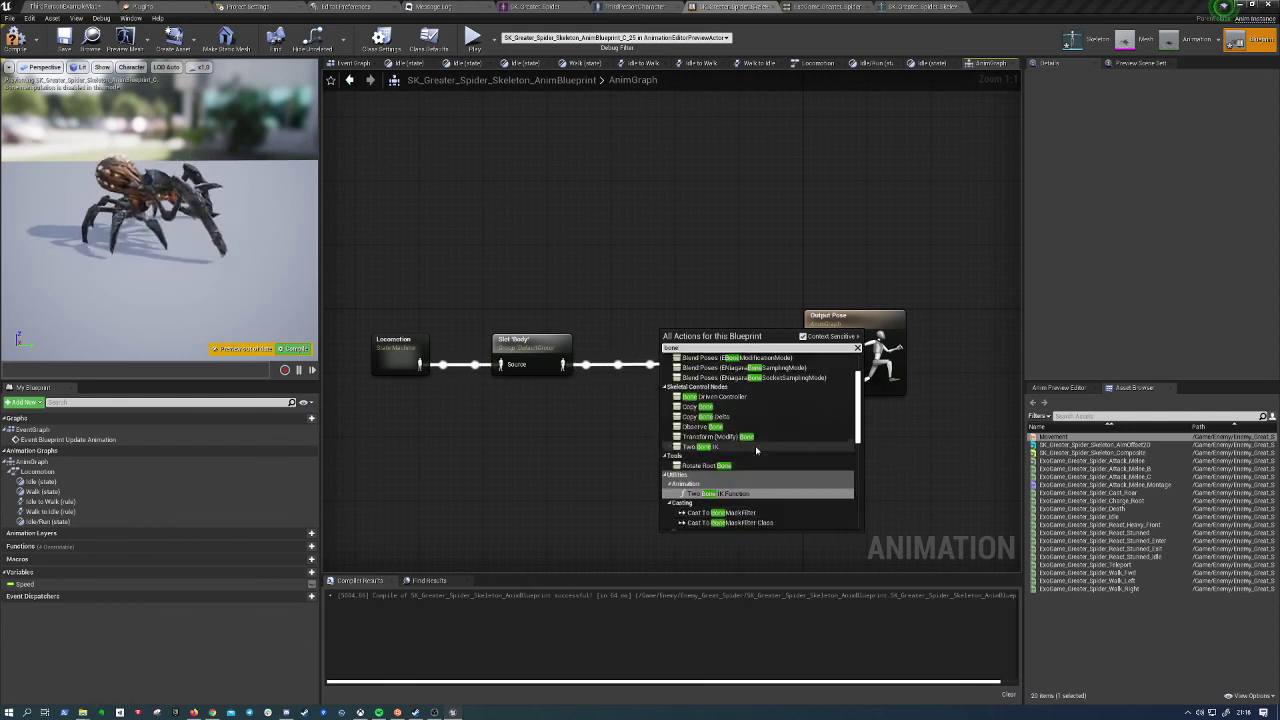
click(706, 466)
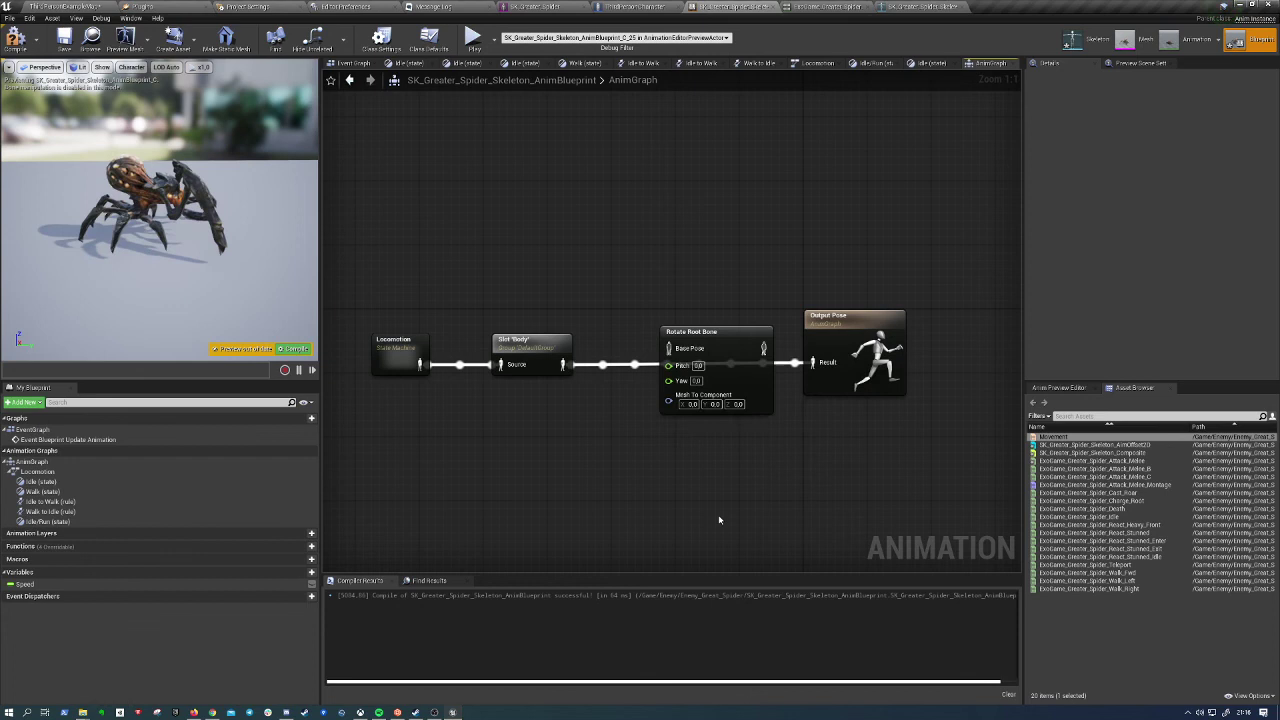
click(701, 352)
key(ctrl+z)
Add a Transform (Modify) Bone node via 'transform bone' search and place it above the wire
right_click(684, 300)
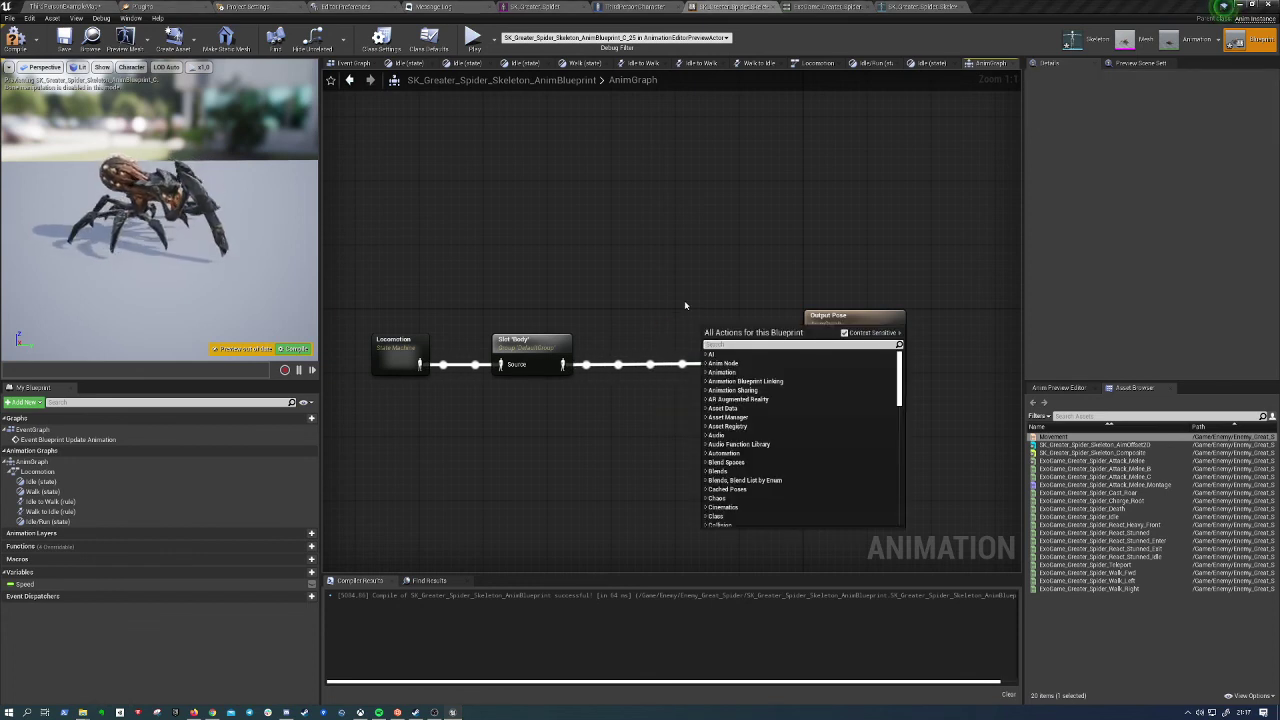
text(mor)
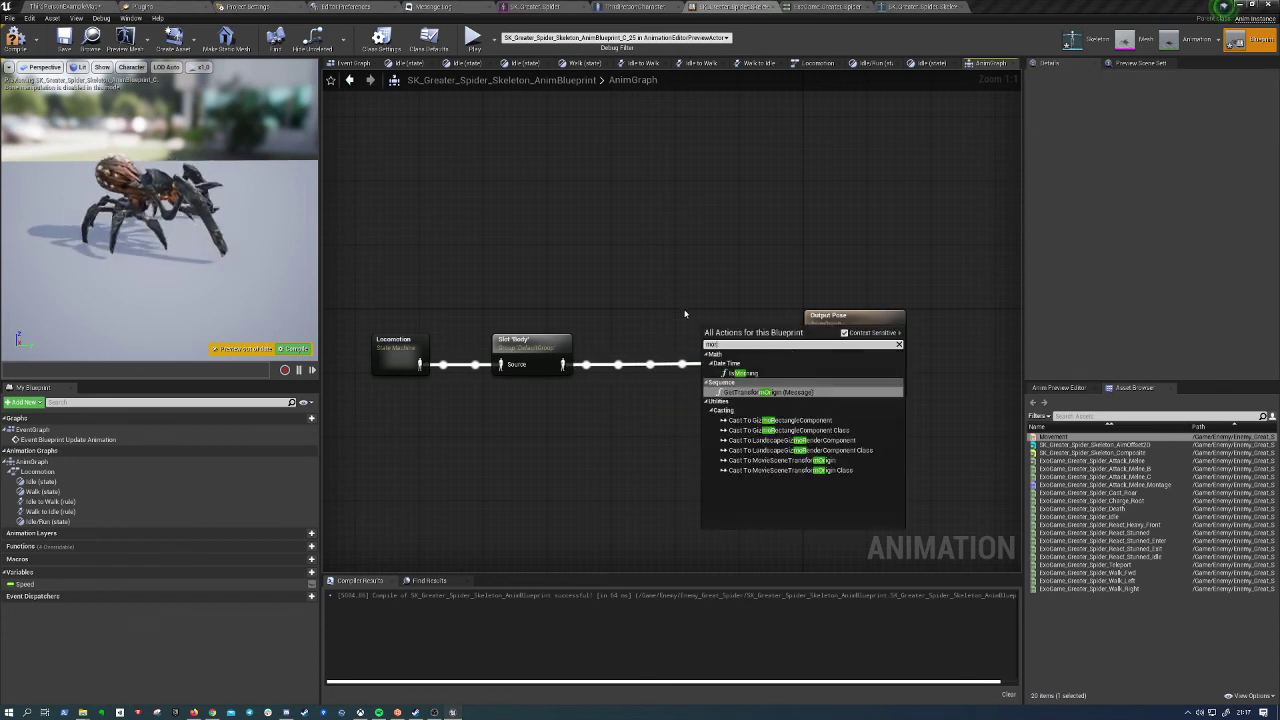
key(BackSpace)
key(BackSpace)
key(BackSpace)
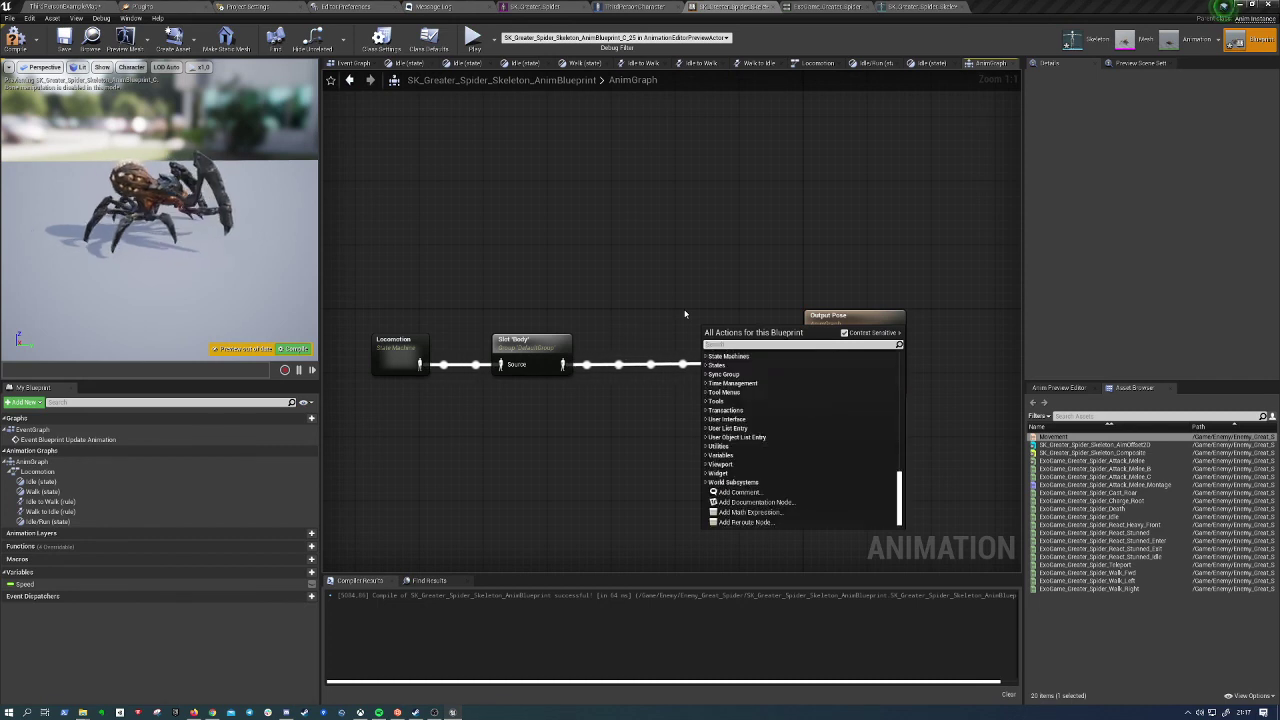
text(trans)
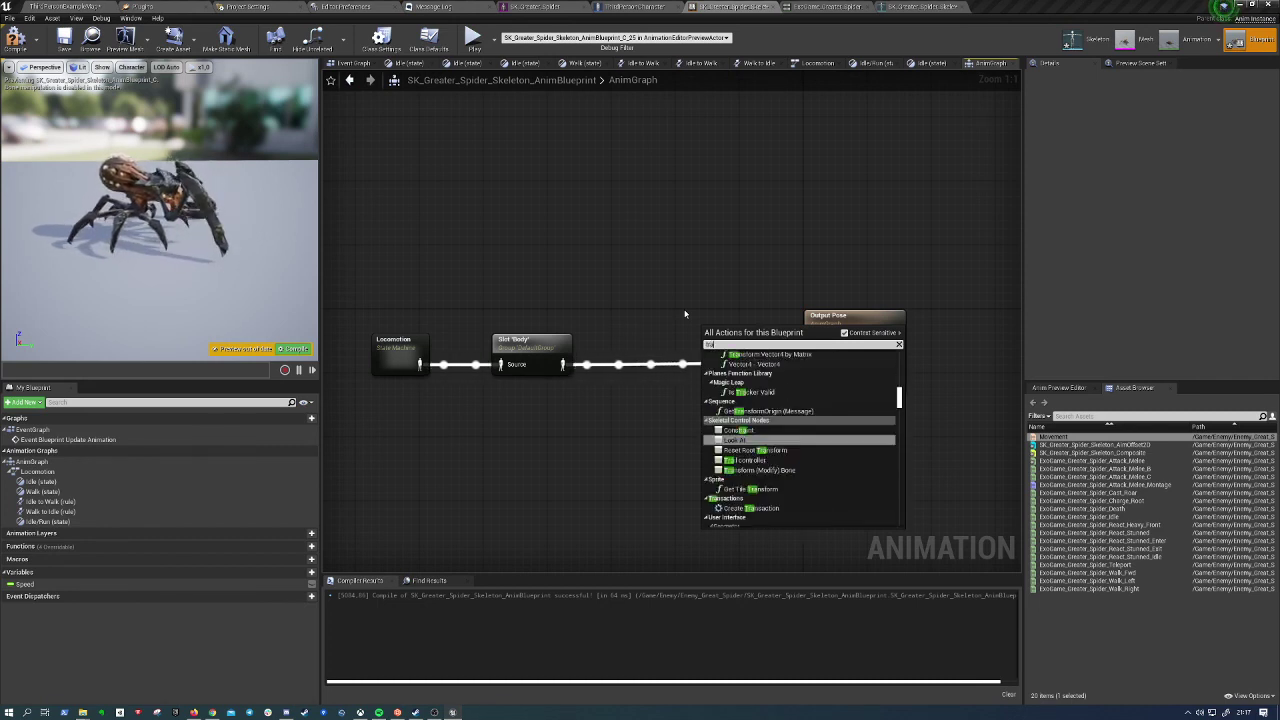
scroll(760, 515, down, 1)
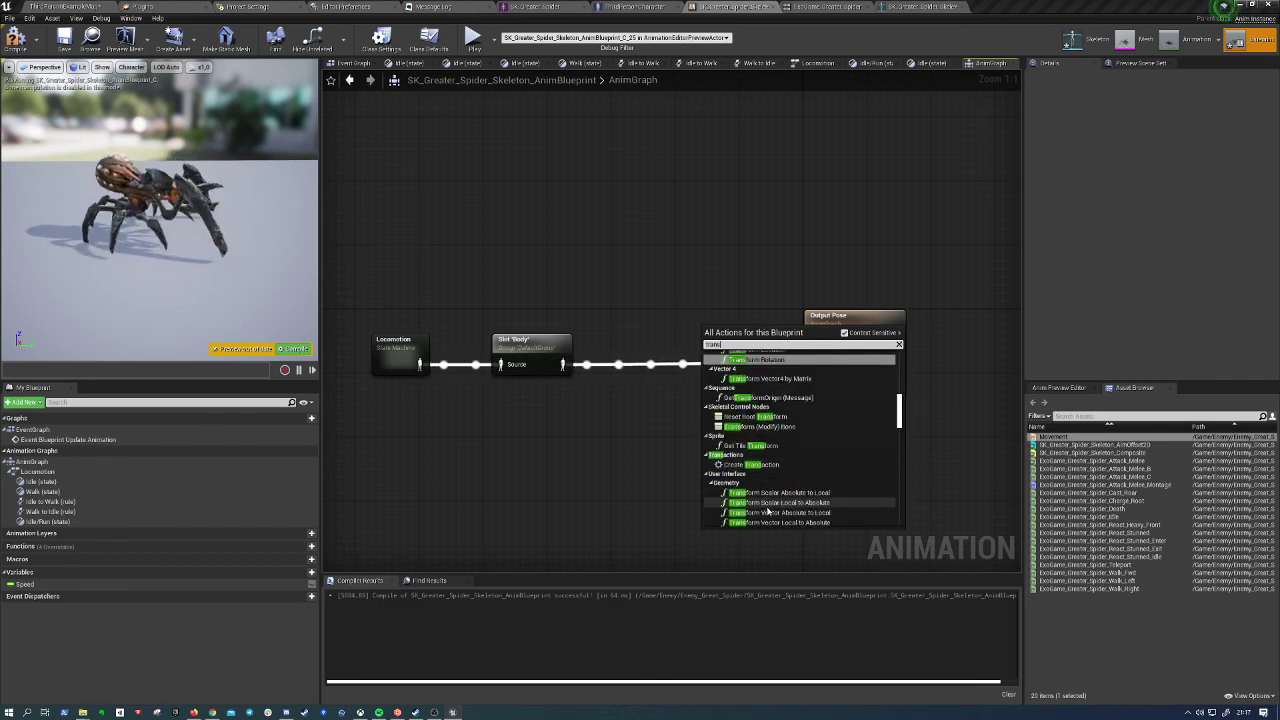
scroll(784, 486, up, 2)
text(form)
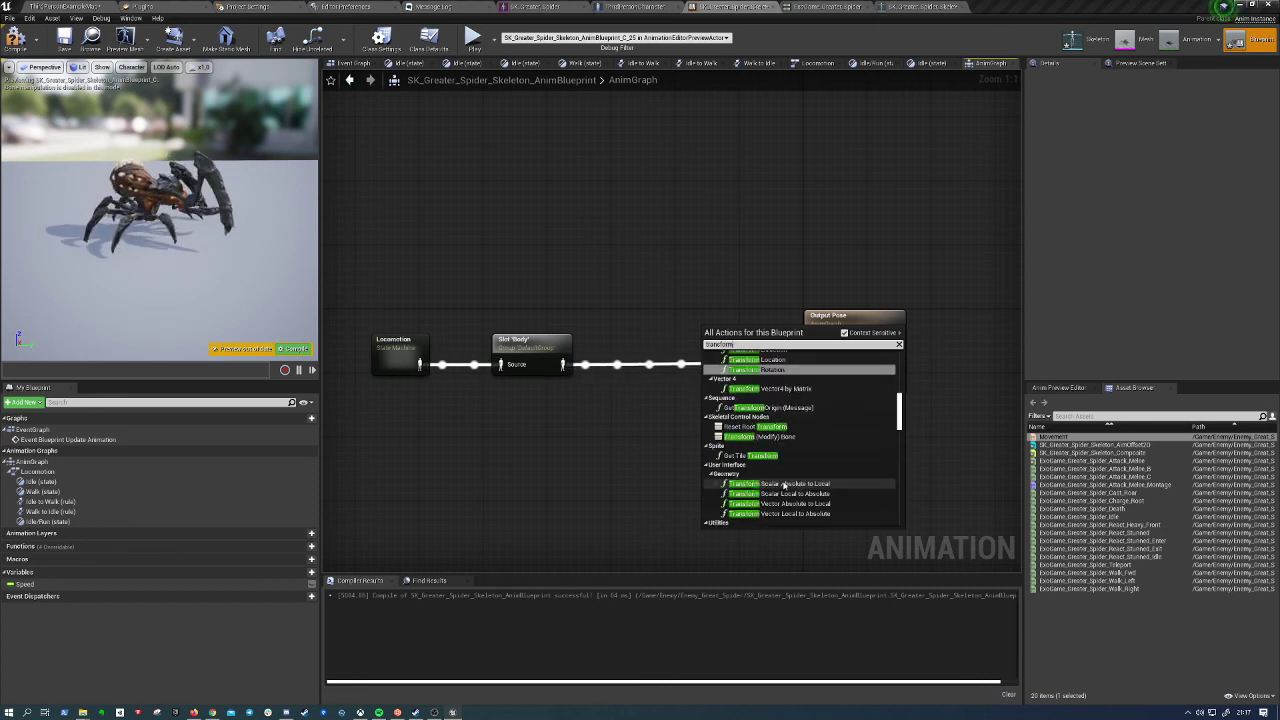
text( bon)
key(Return)
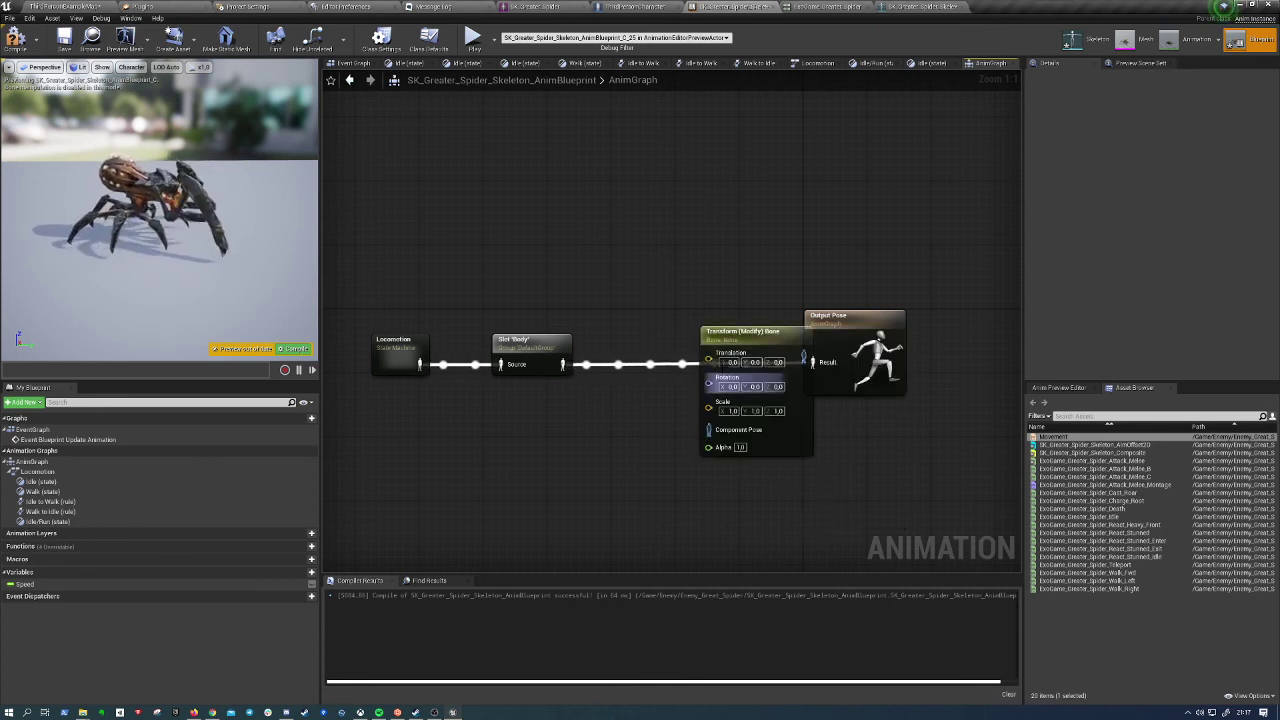
drag(748, 332, 668, 205)
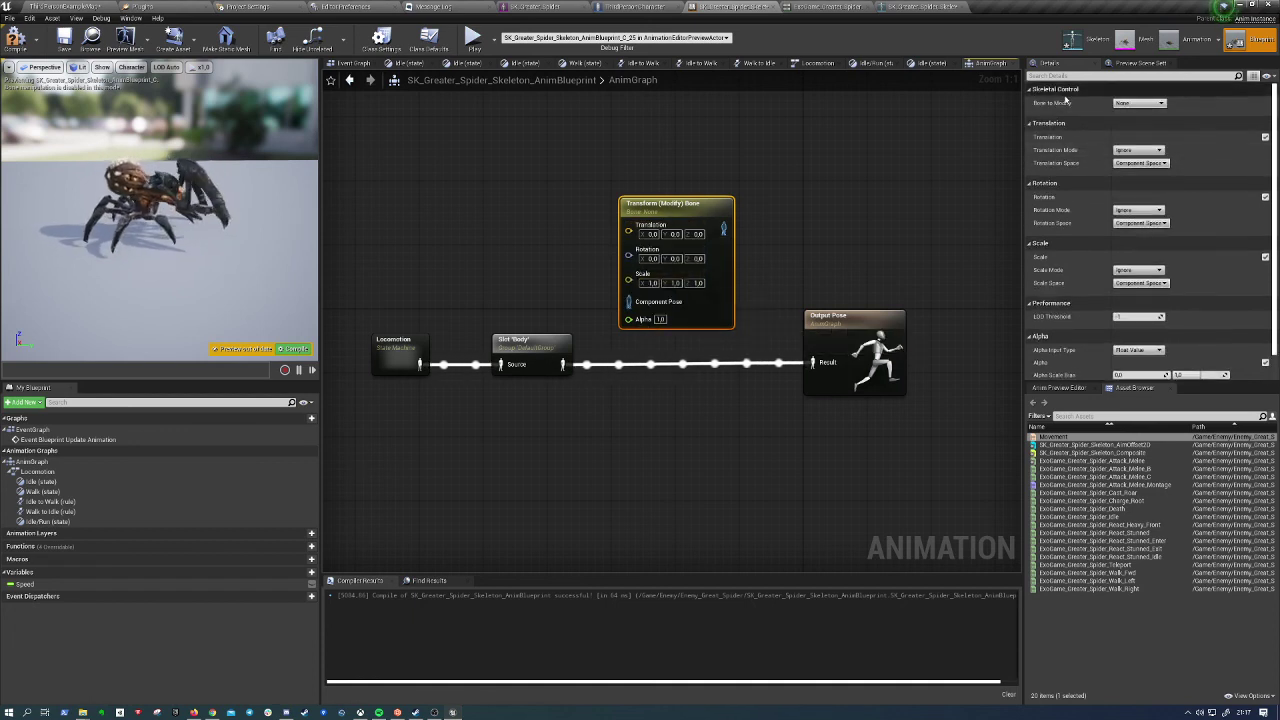
Unexpose the Translation and Scale pins on Transform (Modify) Bone, then view the spider in the level
click(1265, 137)
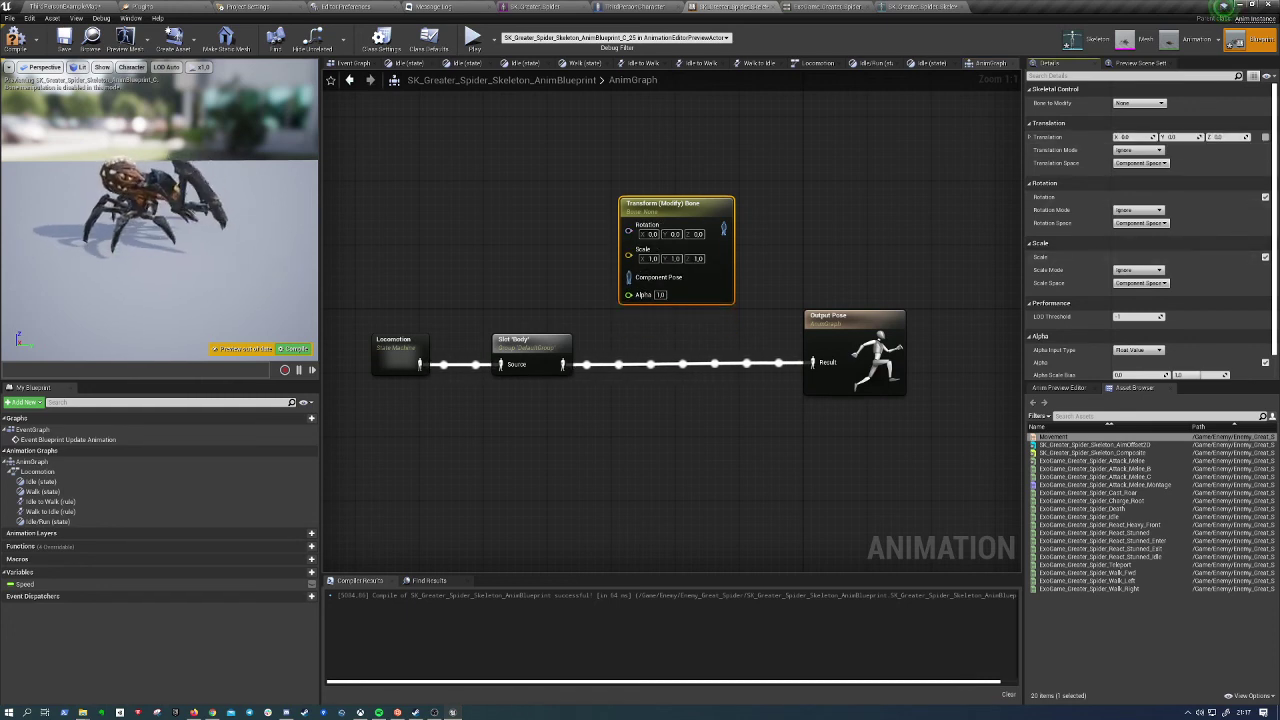
click(1265, 257)
click(607, 267)
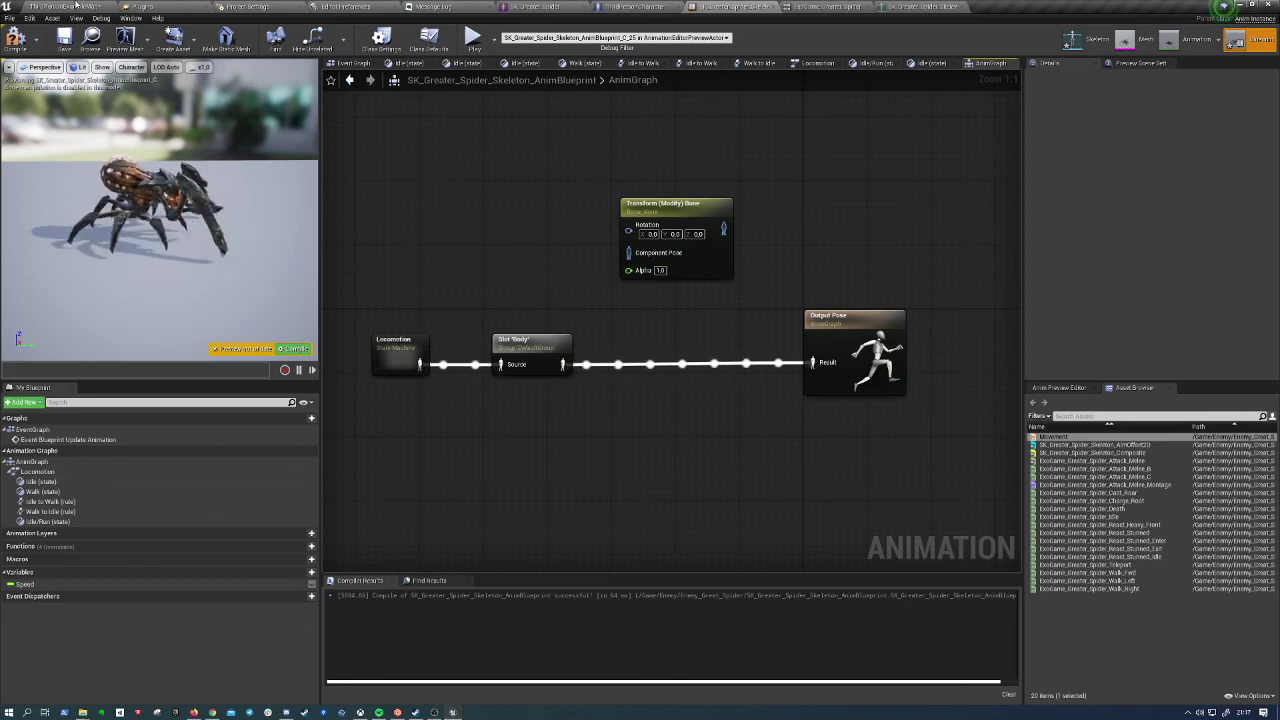
click(76, 5)
mouse_move(618, 240)
right_down()
mouse_move(296, 338)
mouse_move(420, 320)
mouse_move(400, 206)
right_up()
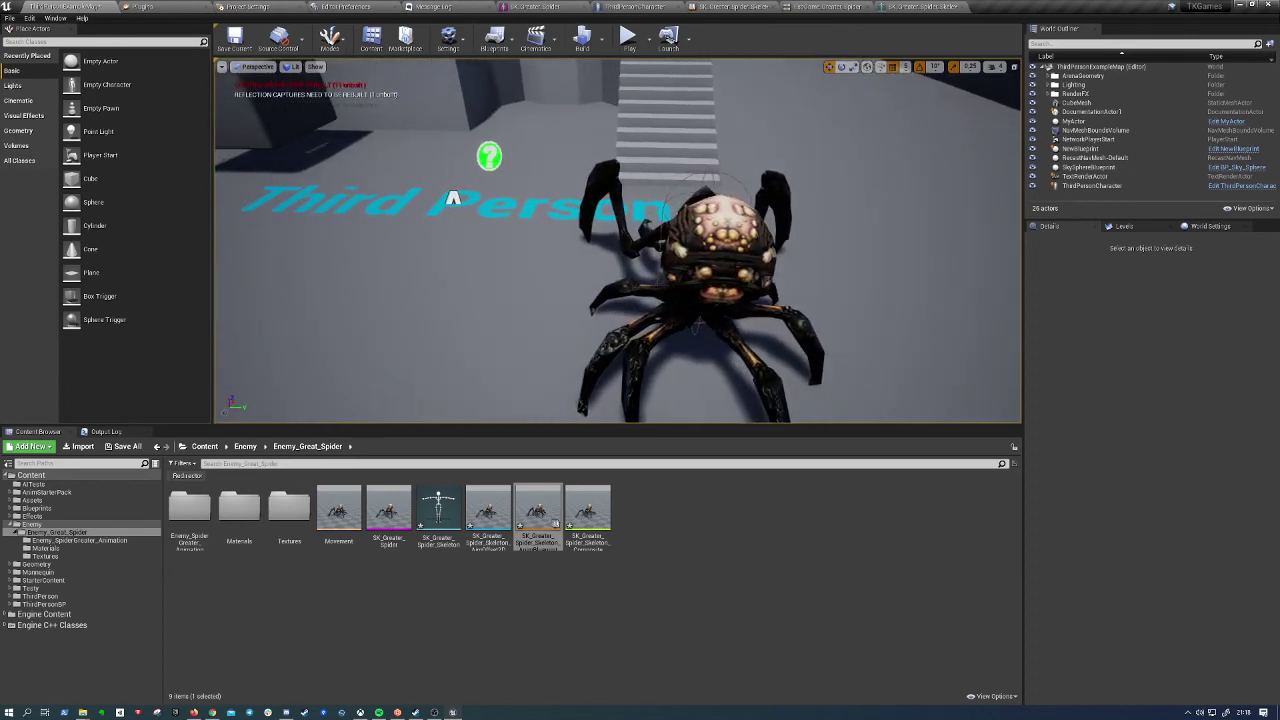
Select the spider in the level and orbit from close up to a wide view with stairs
click(603, 205)
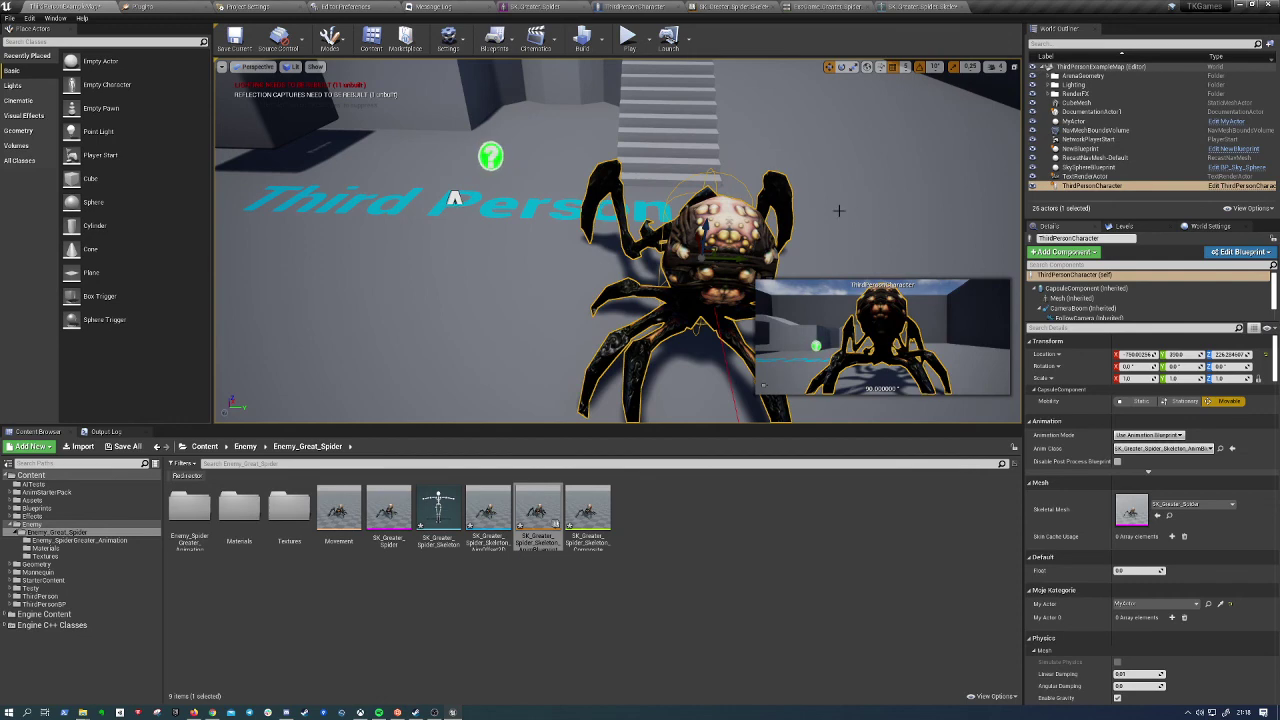
right_drag(455, 198, 455, 240)
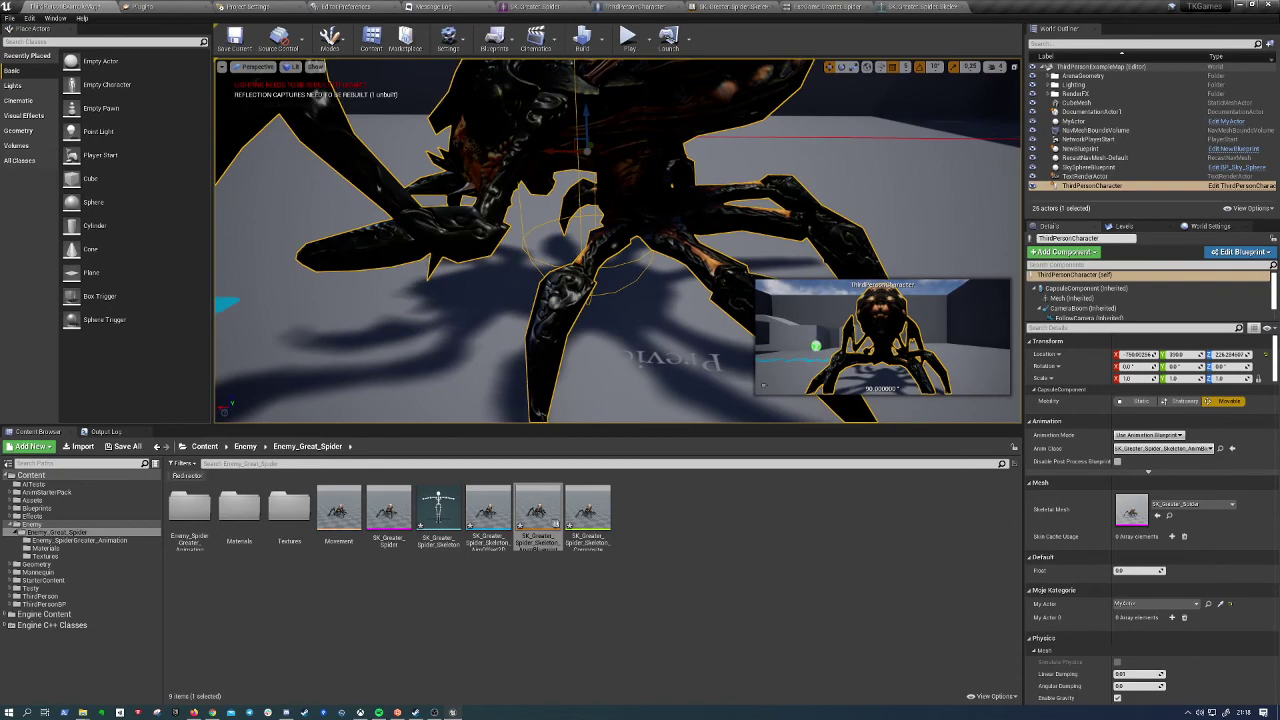
right_drag(455, 240, 455, 209)
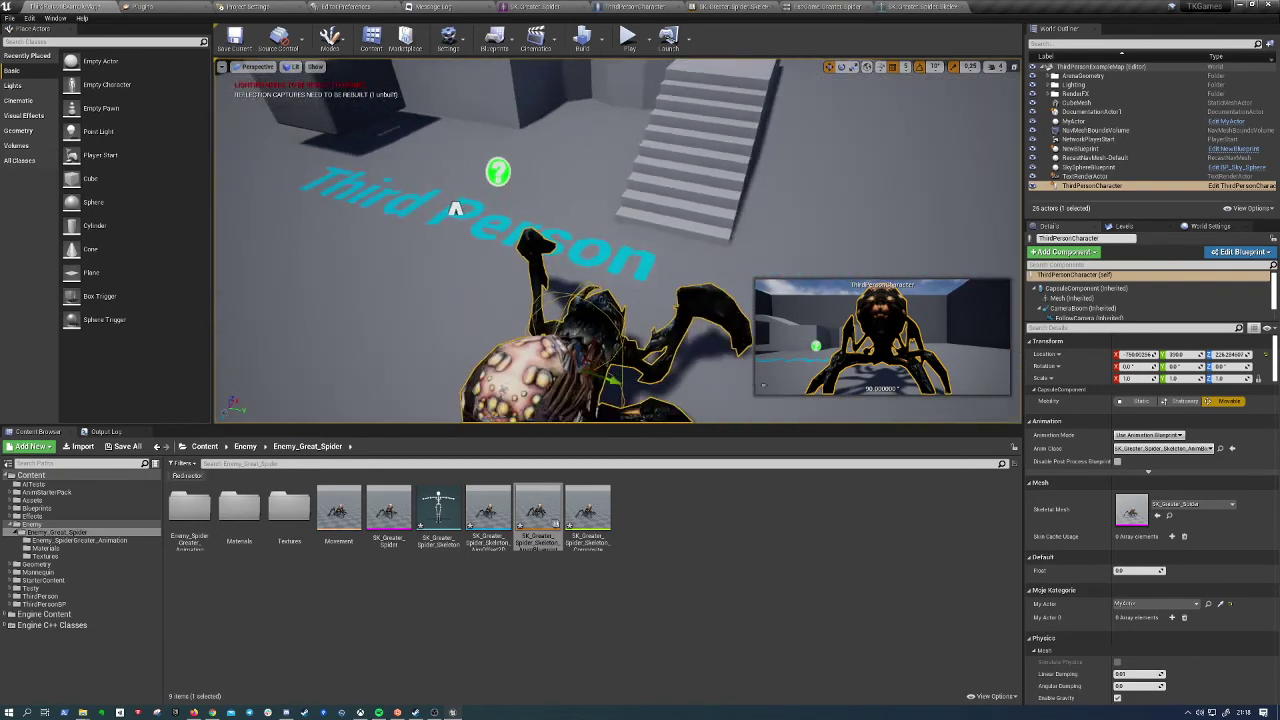
right_drag(640, 155, 640, 155)
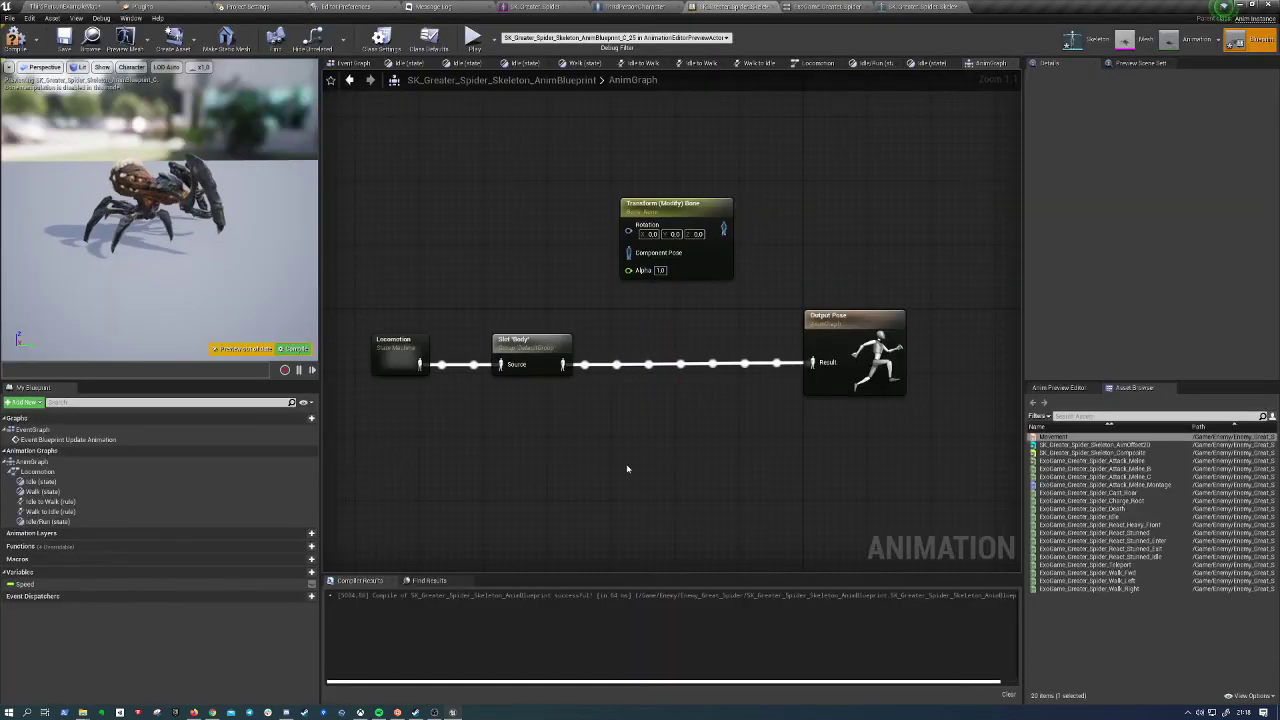
Delete the Transform (Modify) Bone node and shift the Locomotion and Slot 'Body' nodes back right
drag(798, 139, 607, 279)
key(Delete)
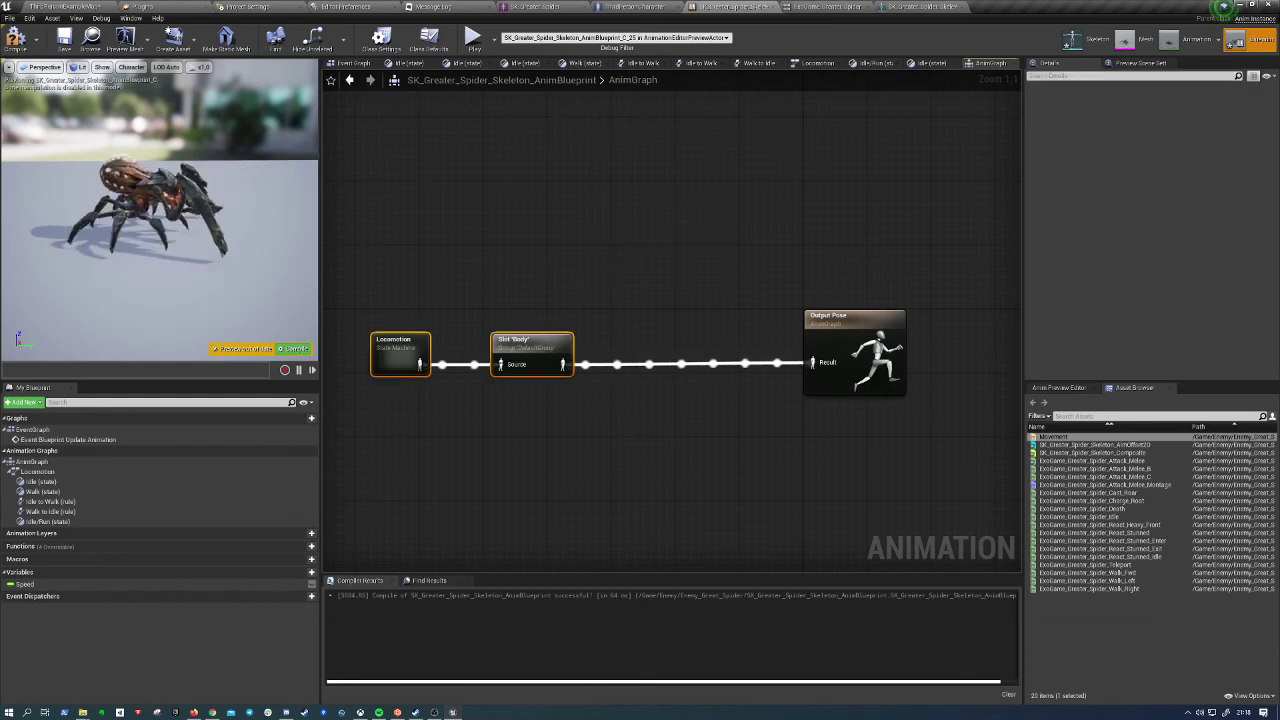
drag(530, 340, 642, 340)
click(693, 206)
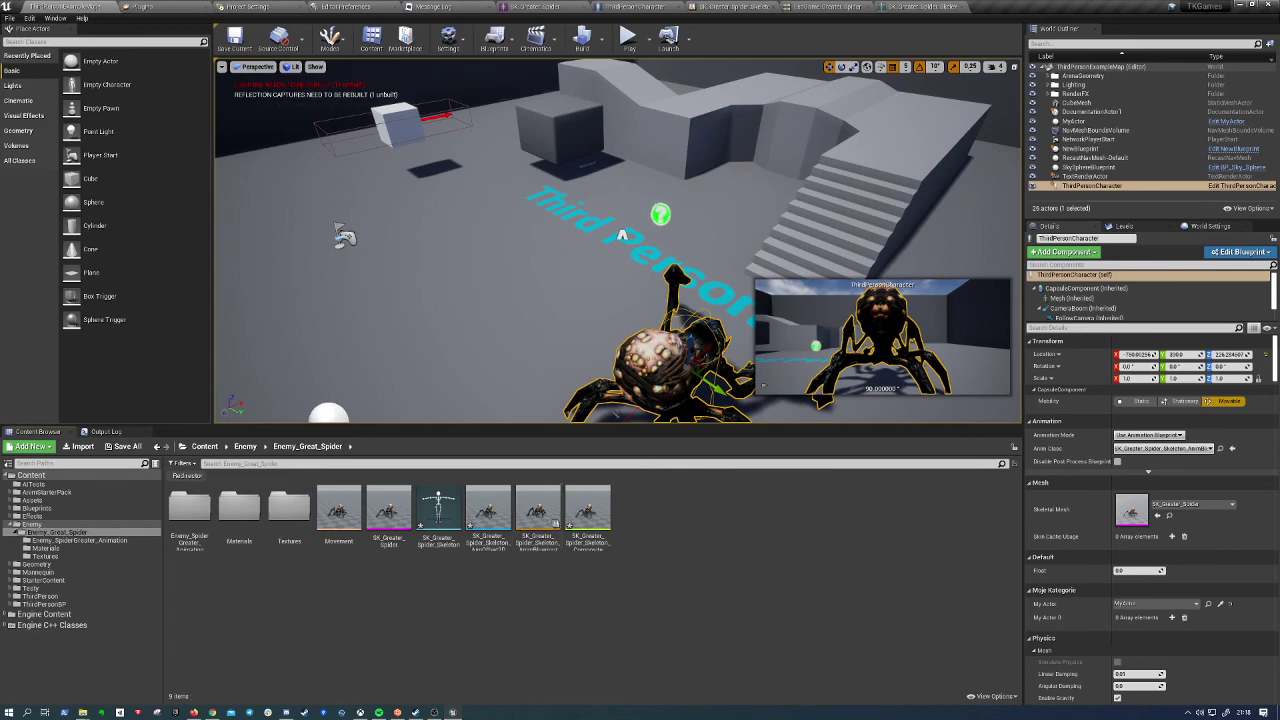
mouse_move(622, 236)
right_down()
mouse_move(610, 180)
mouse_move(568, 246)
mouse_move(550, 245)
right_up()
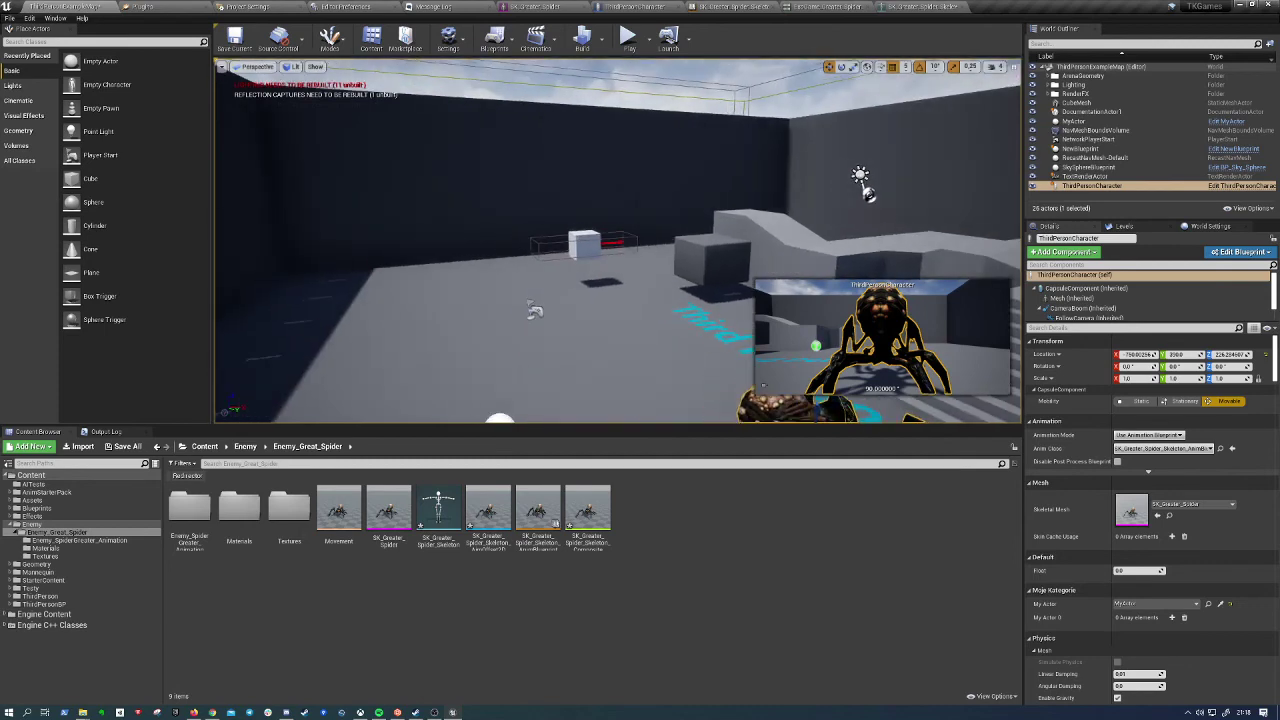
right_drag(550, 245, 560, 240)
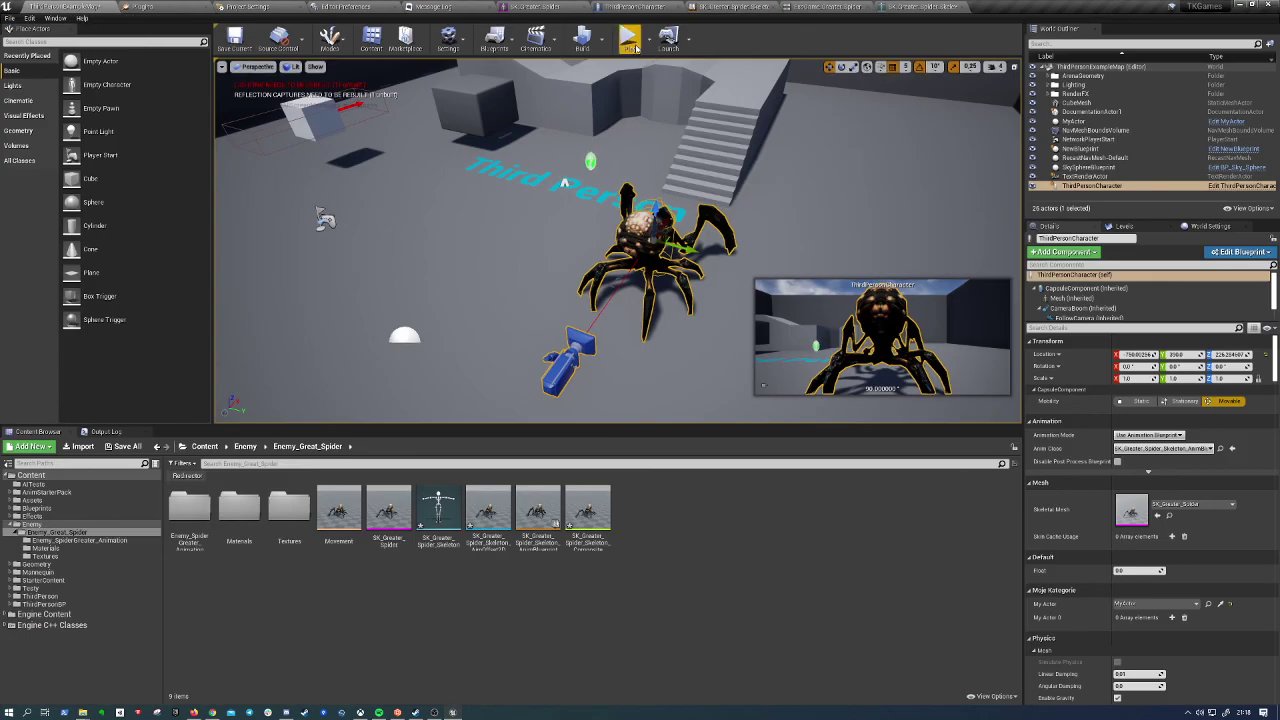
After a brief play-test, place a BP_TestAI from AITests, frame it, and edit its blueprint
click(628, 38)
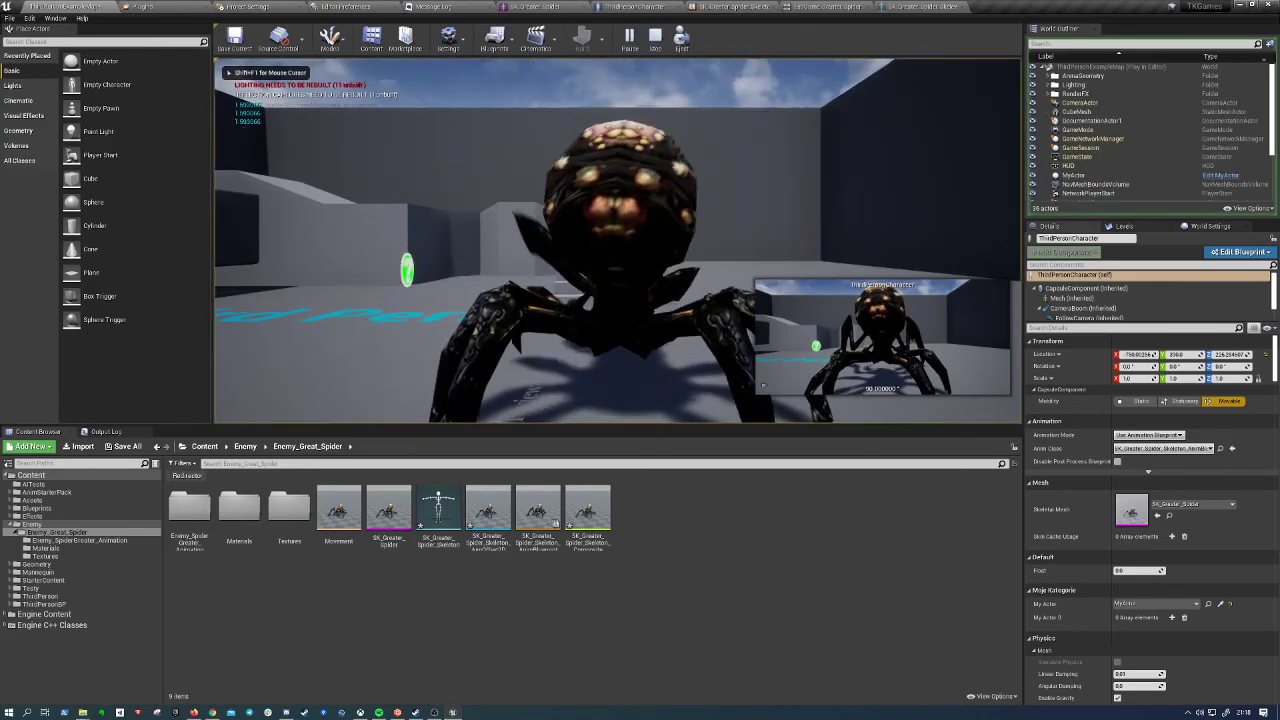
key(Escape)
click(33, 484)
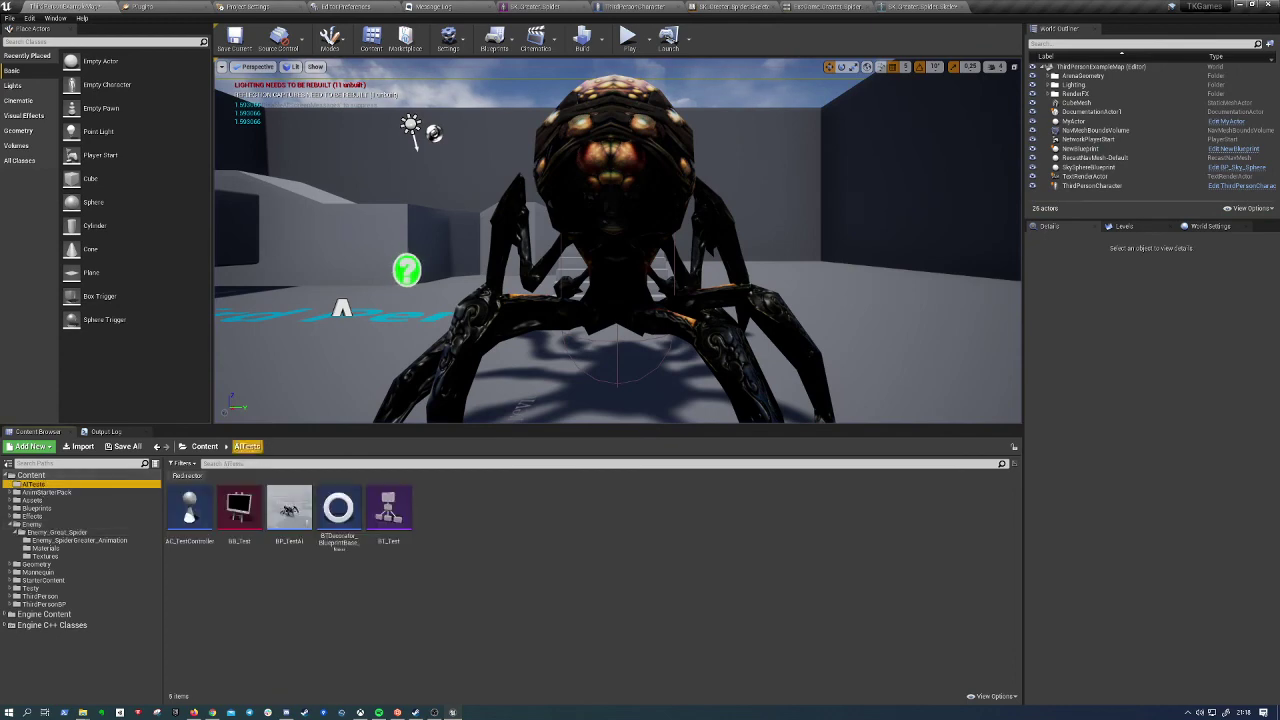
right_drag(355, 404, 420, 380)
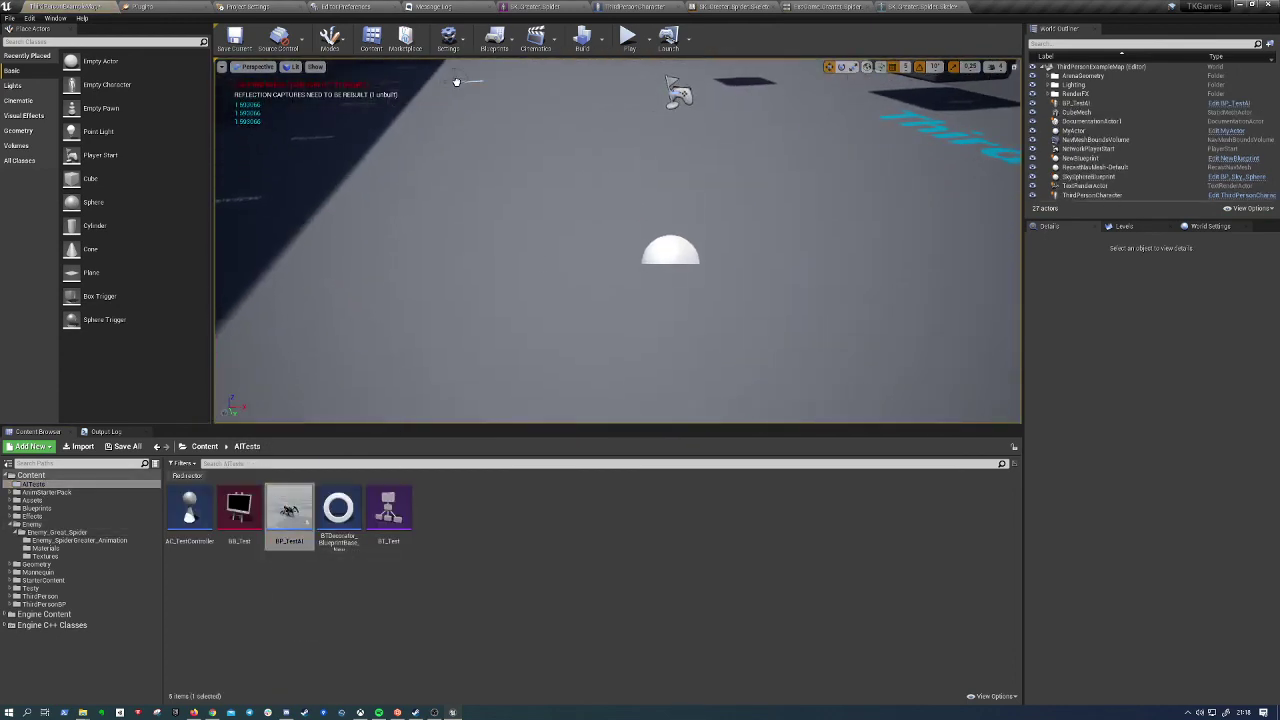
drag(289, 508, 461, 131)
key(f)
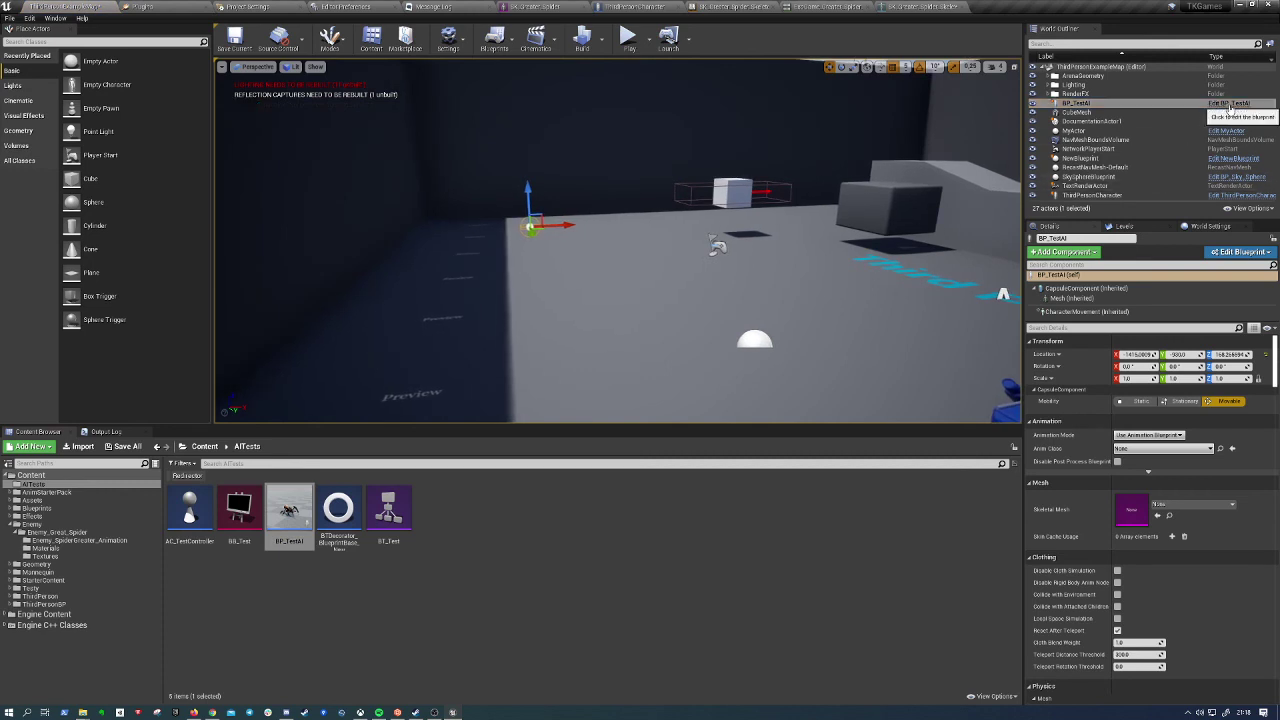
click(1227, 104)
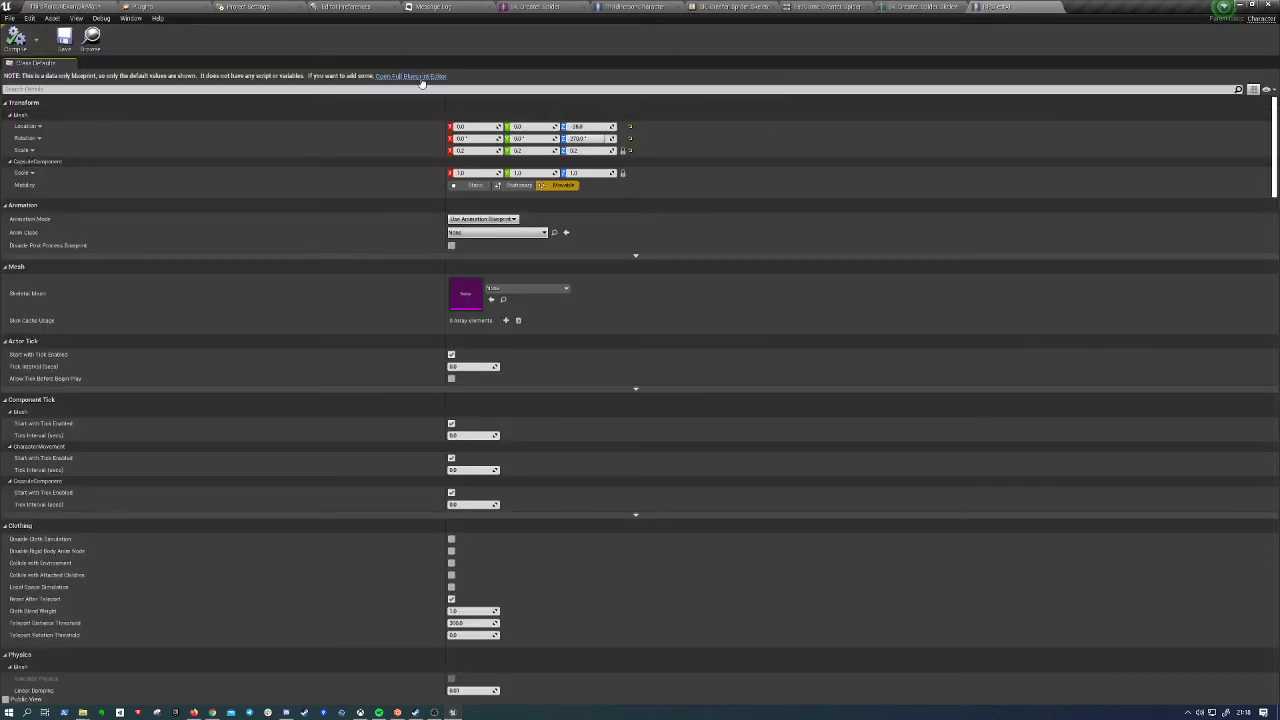
Set Skeletal Mesh to SK_Greater_Spider and Anim Class to SK_Greater_Spider_Skeleton_AnimBlueprint, then play the level
click(517, 289)
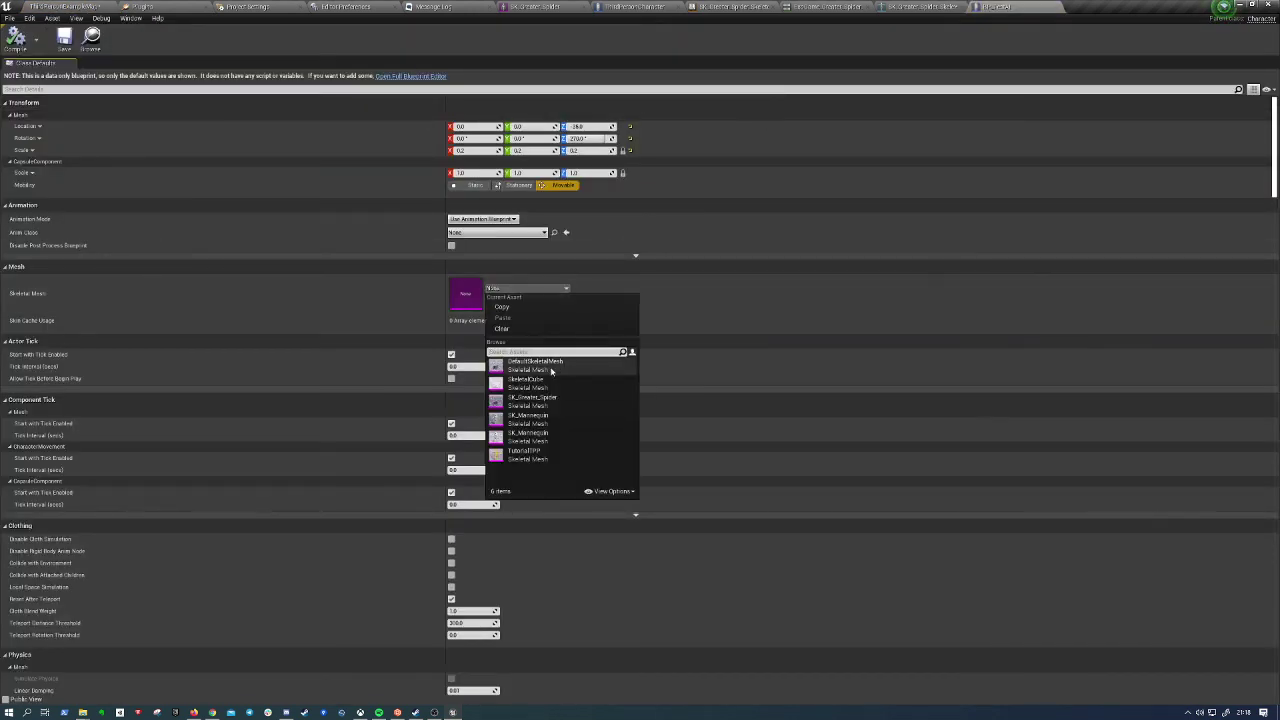
click(558, 401)
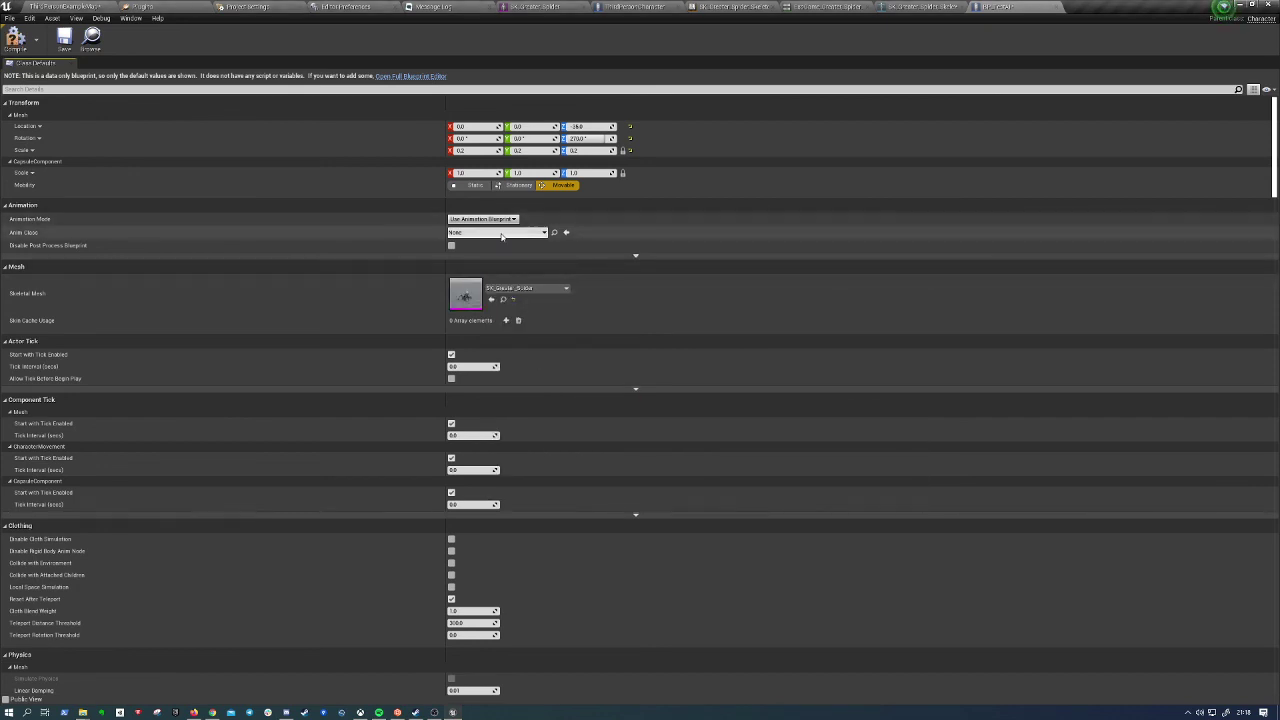
click(504, 232)
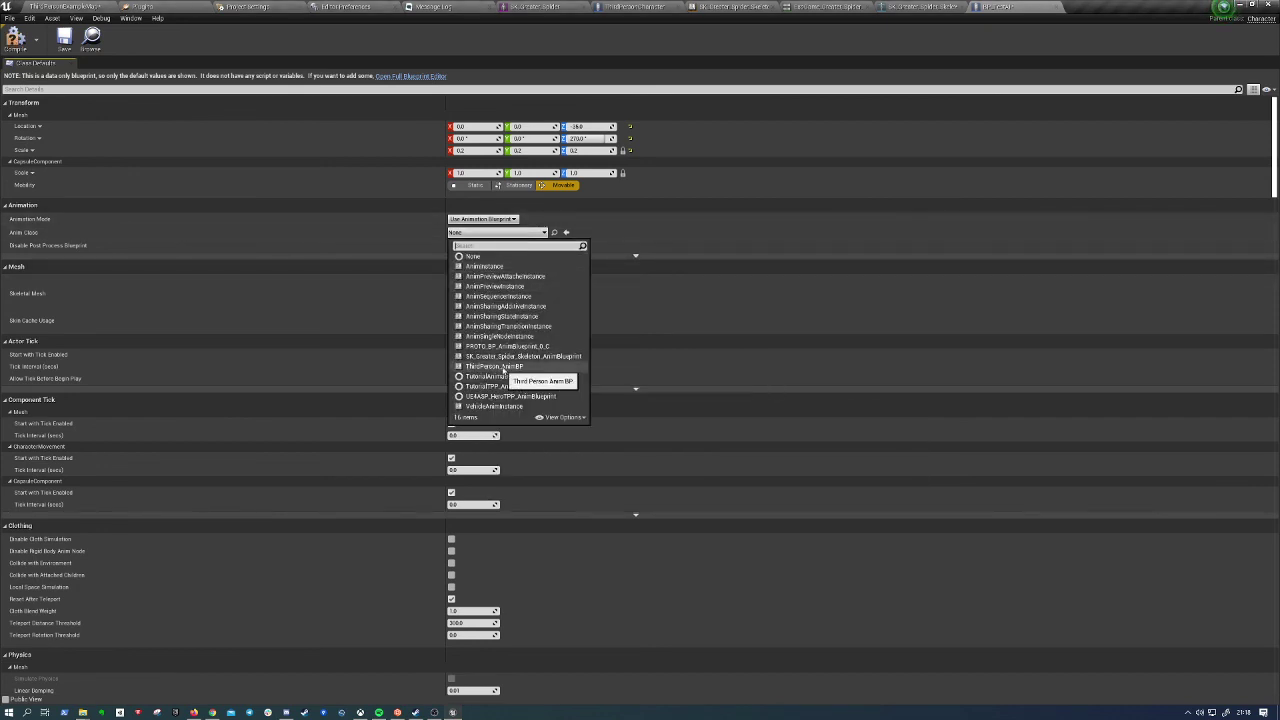
click(510, 356)
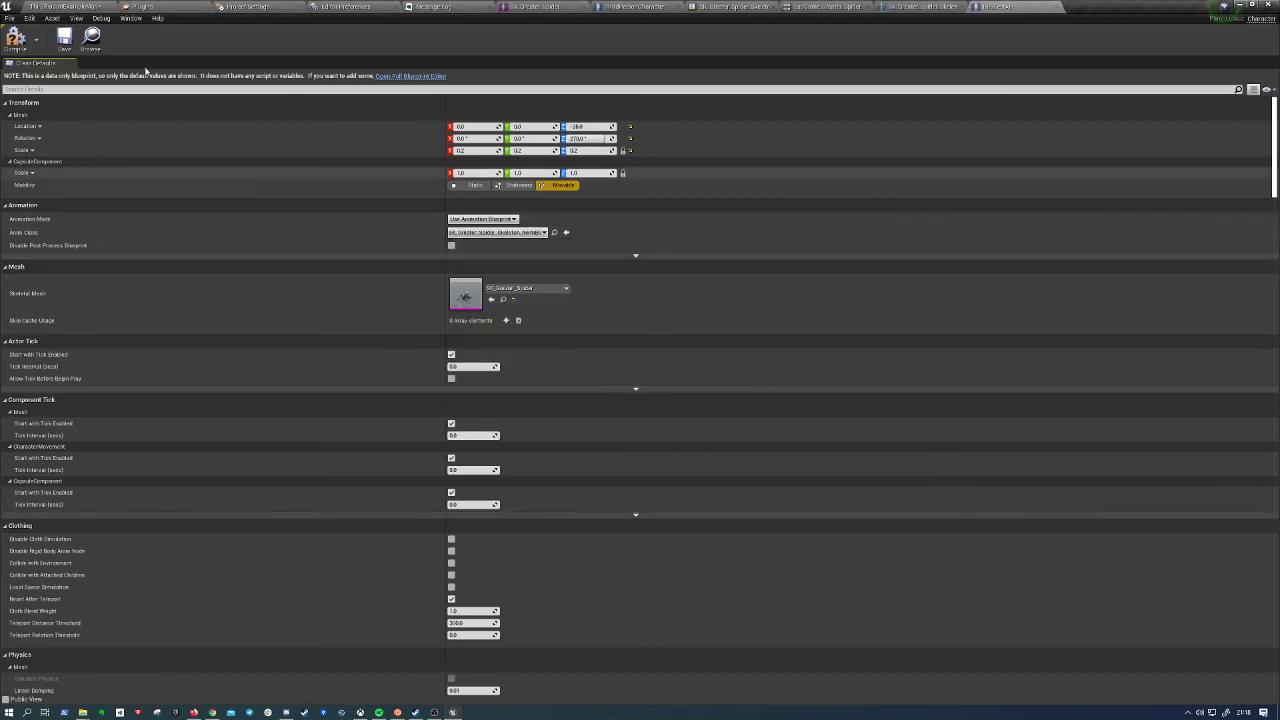
click(72, 6)
click(628, 40)
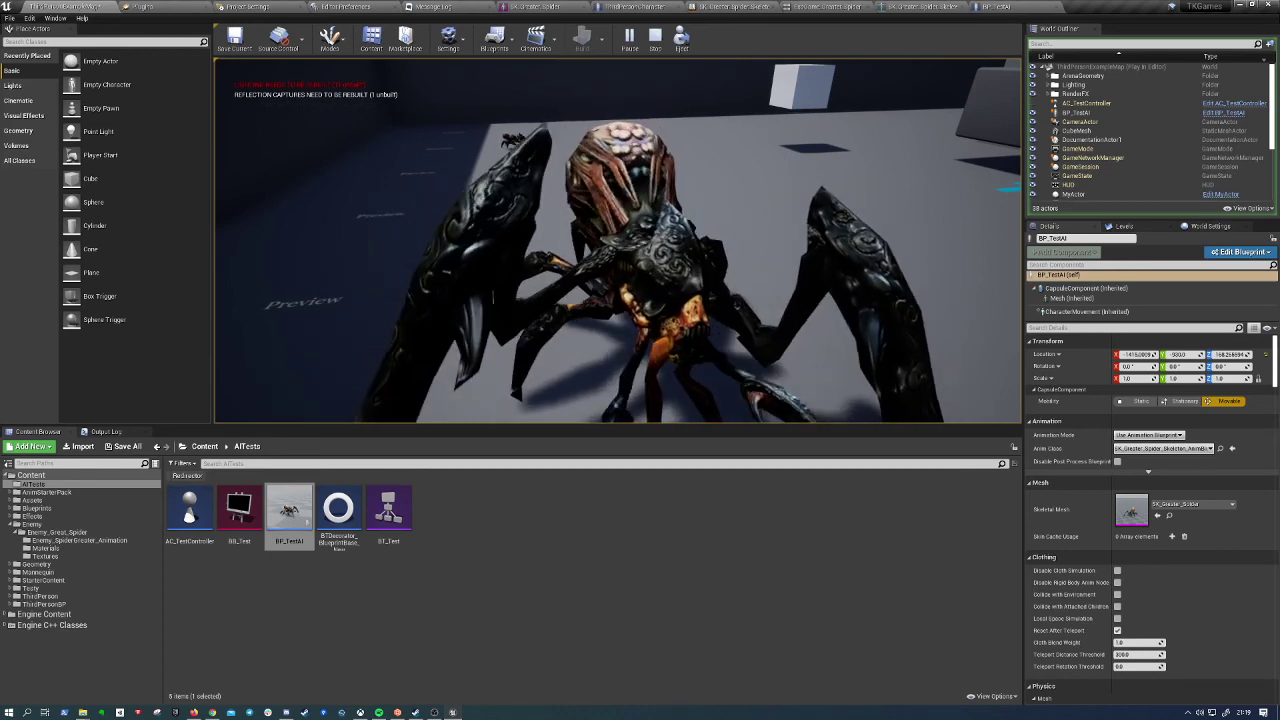
Stop the play-test, close the BT_Test behavior tree and return to the level map
key(Escape)
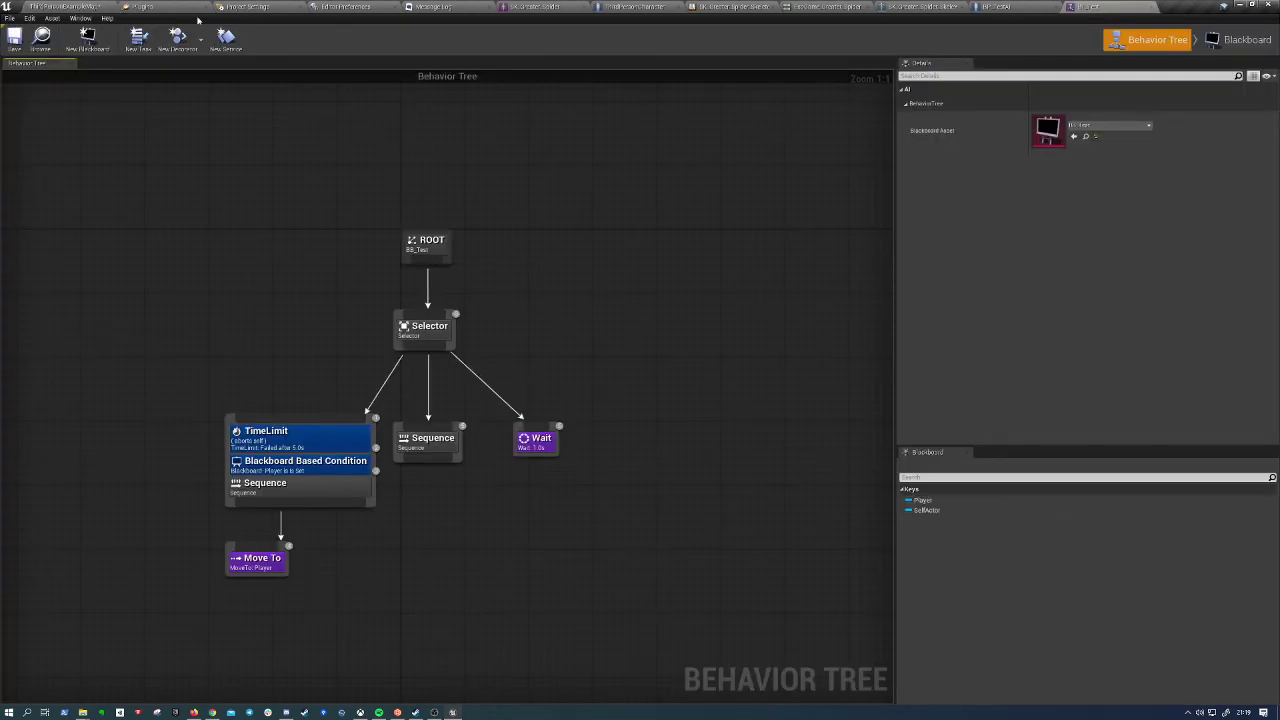
click(1148, 6)
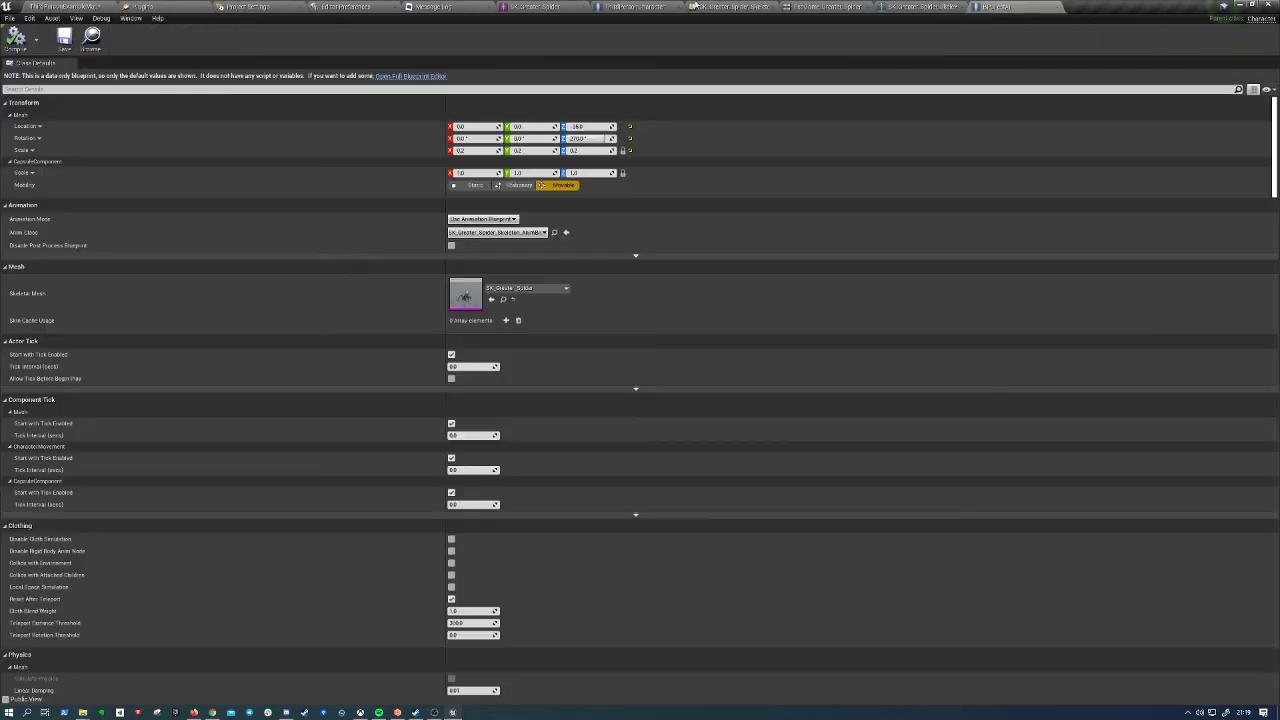
click(78, 5)
scroll(678, 188, down, 5)
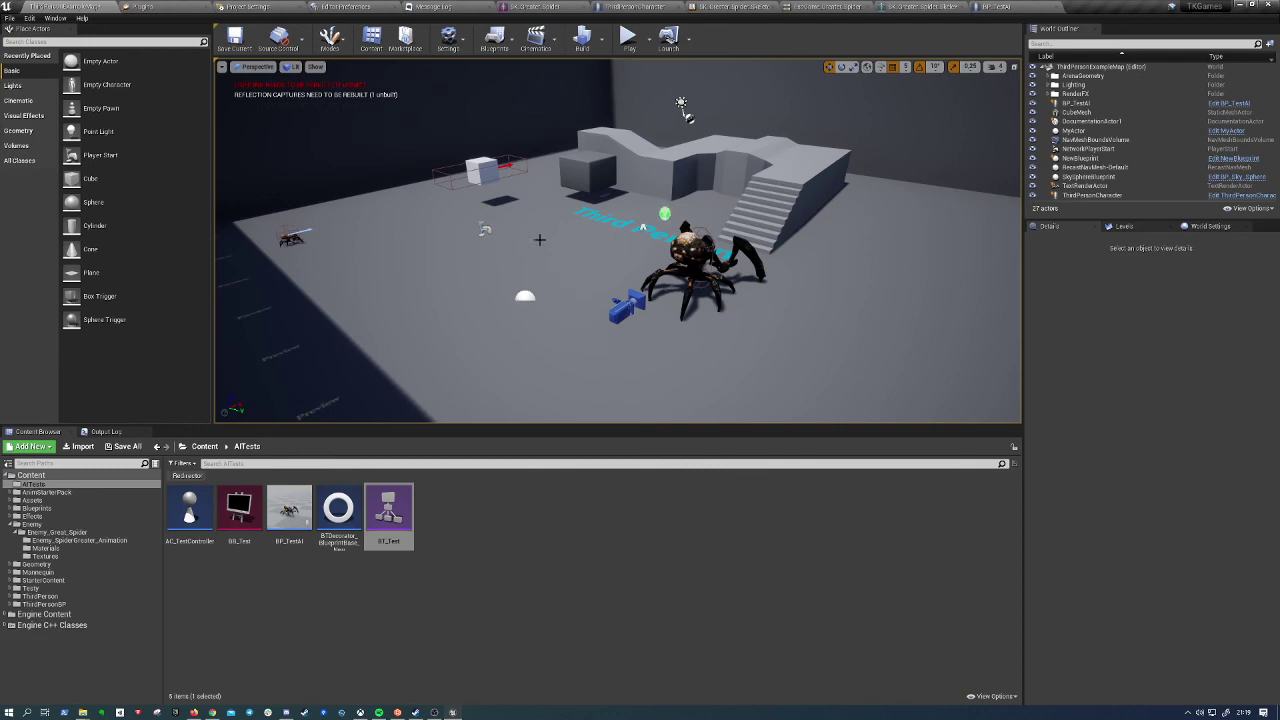
Select the BP_TestAI spider, view its class defaults, and go to the Greater Spider anim blueprint
click(290, 237)
drag(290, 237, 554, 207)
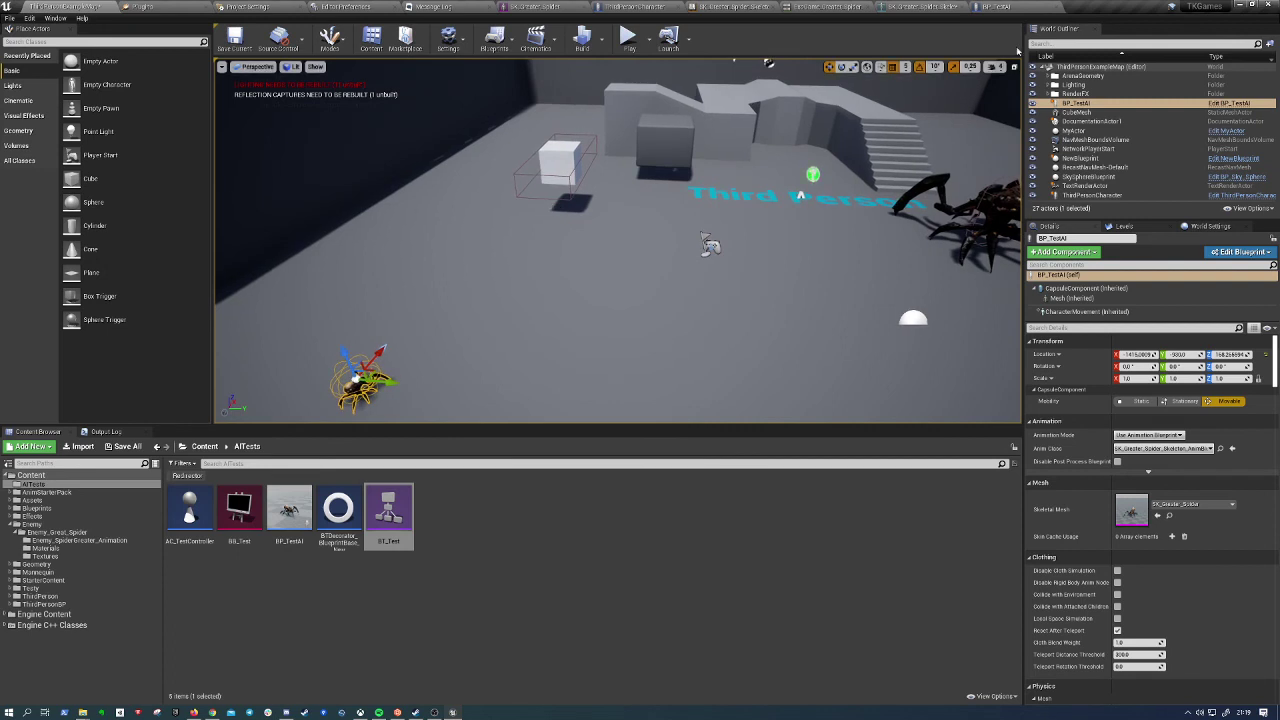
click(1233, 104)
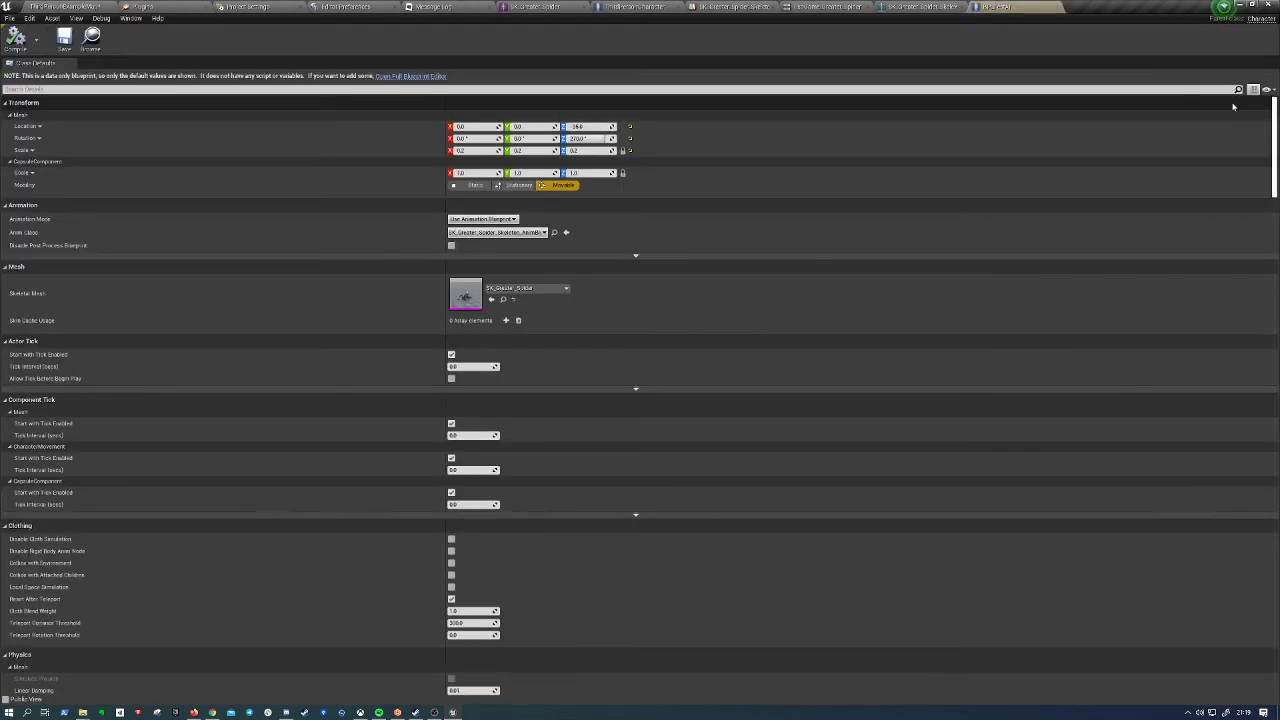
click(726, 5)
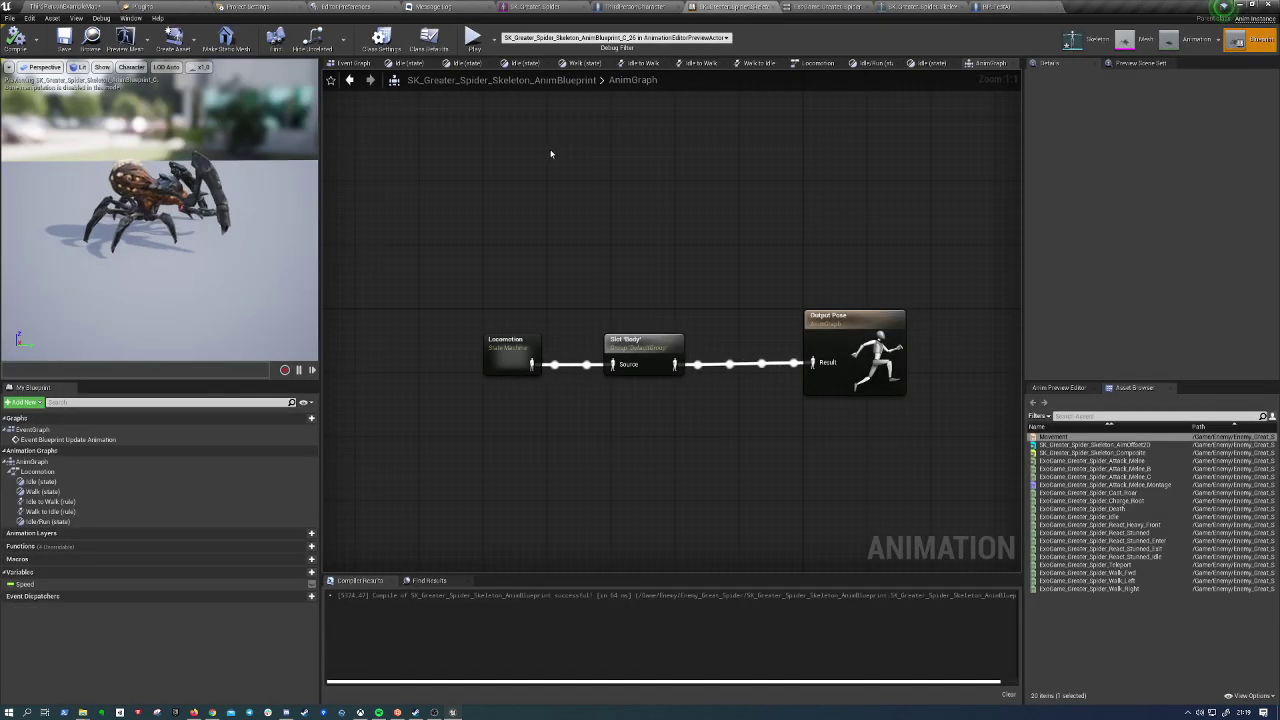
Select the Cast To ThirdPersonCharacter node in the anim blueprint's Event Graph
click(351, 63)
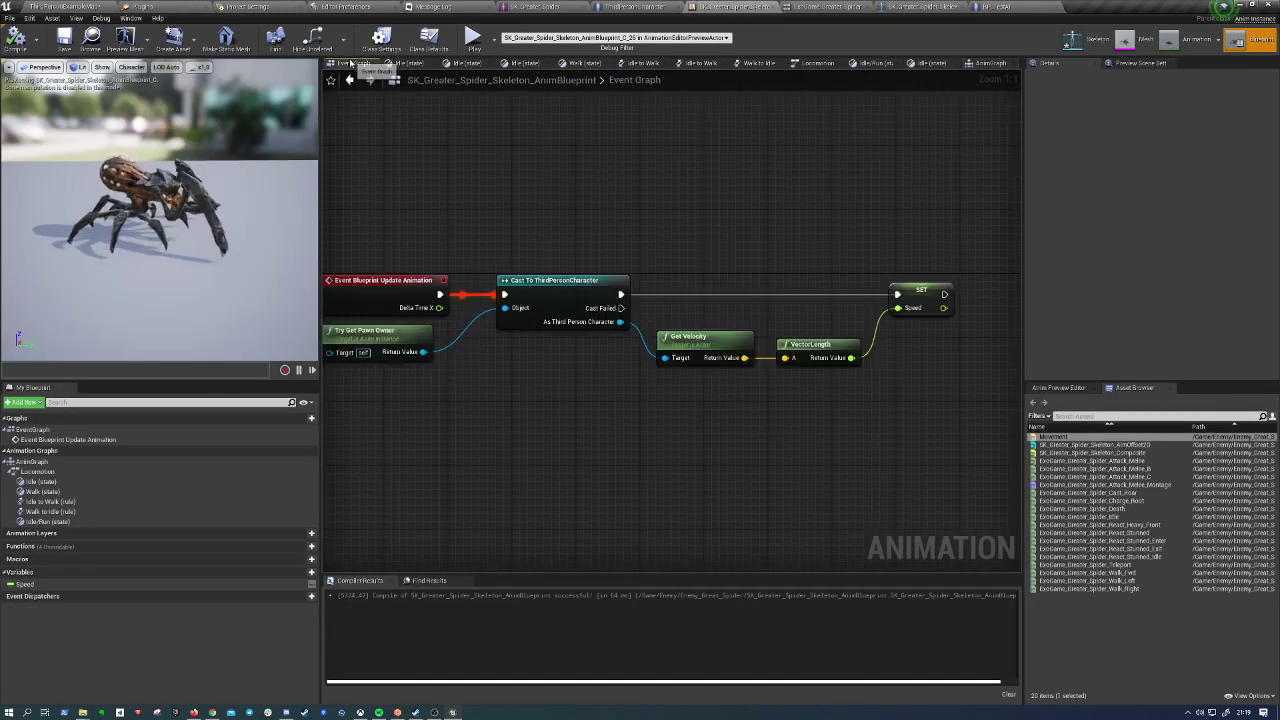
right_drag(567, 302, 676, 306)
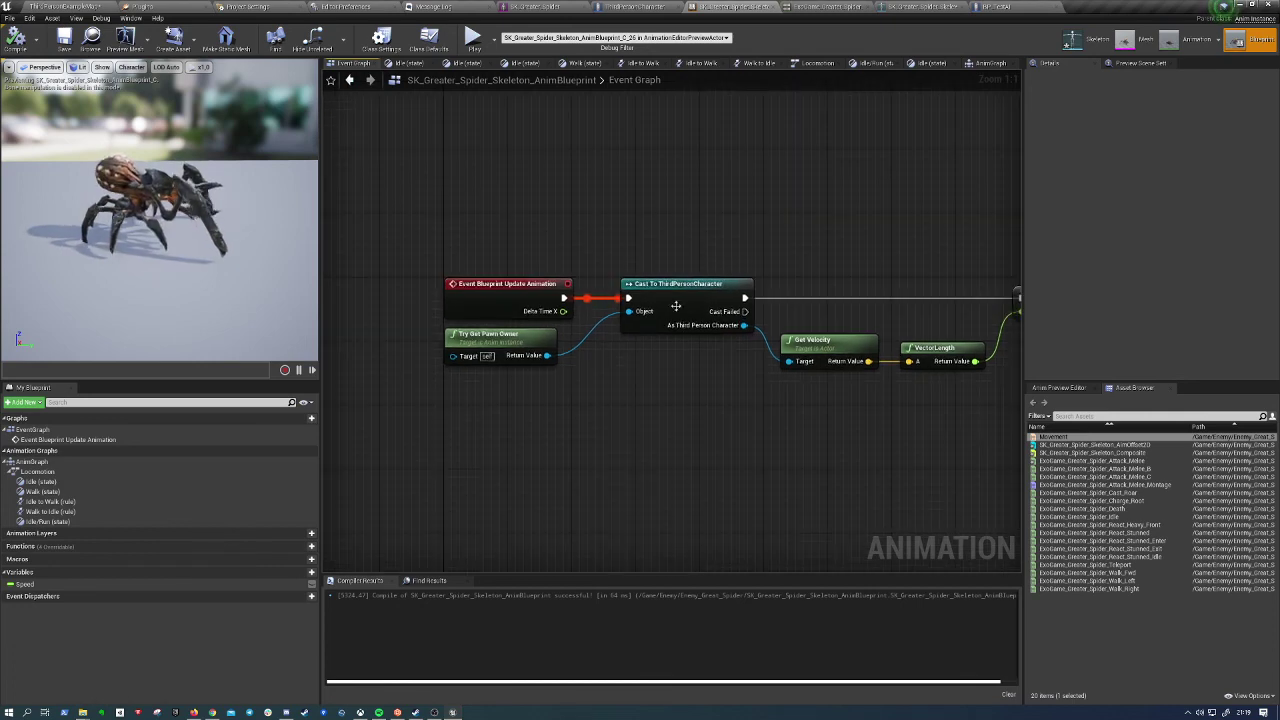
right_drag(456, 176, 375, 133)
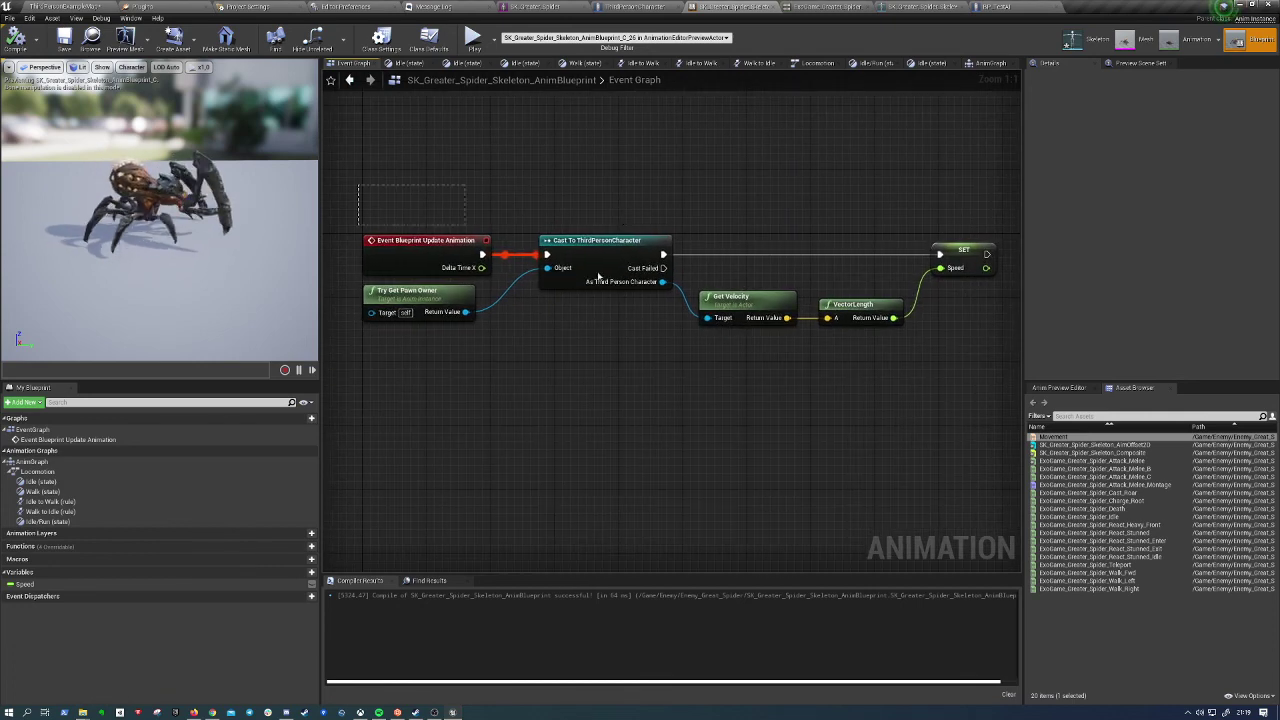
drag(598, 277, 970, 362)
click(617, 213)
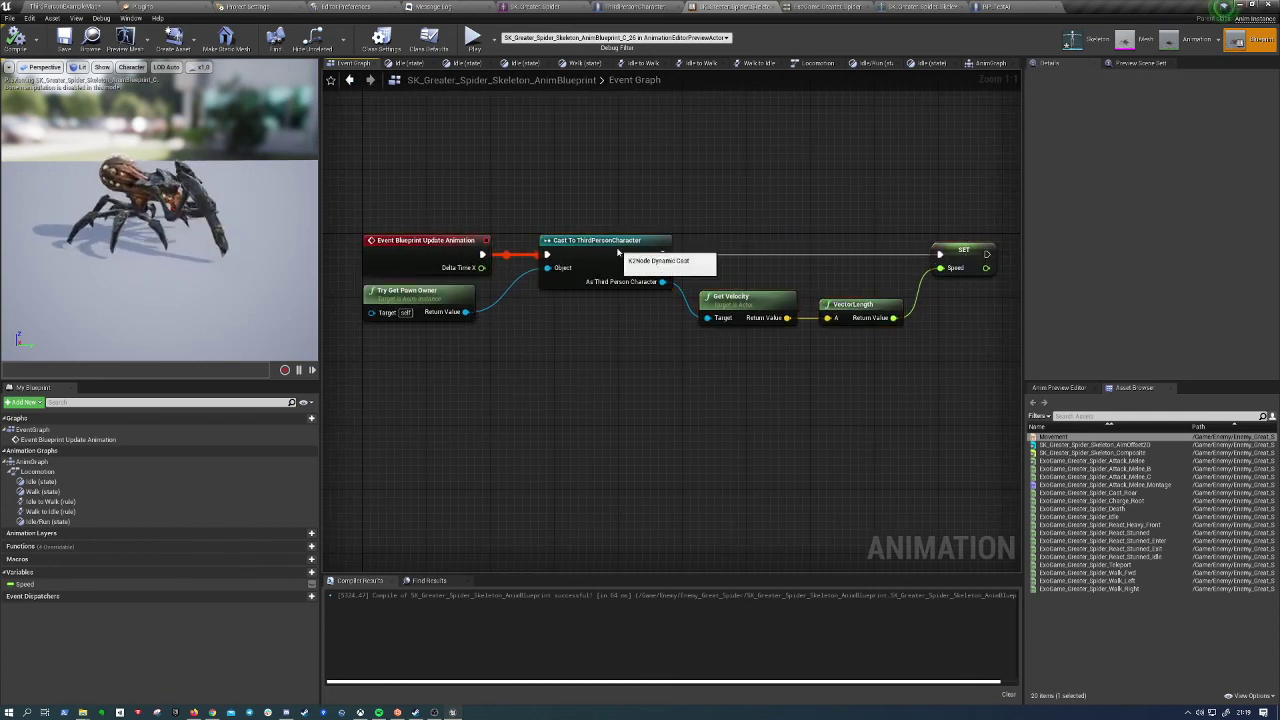
click(618, 252)
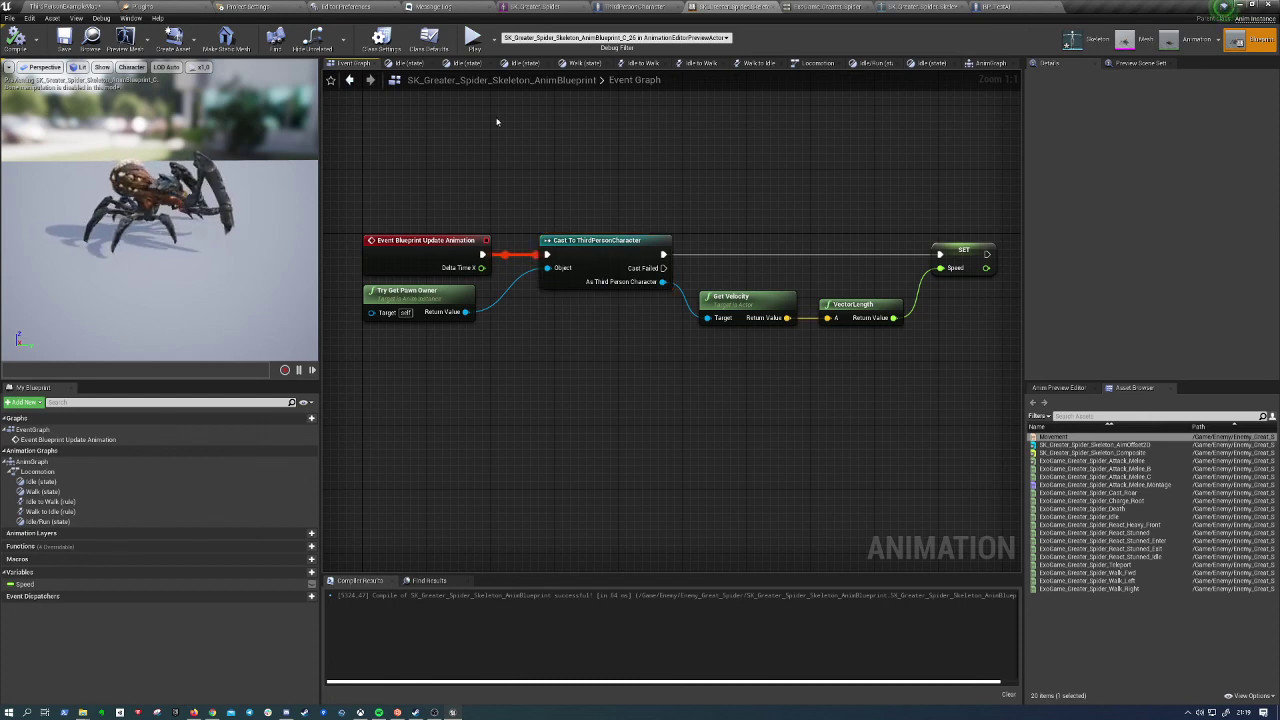
click(108, 5)
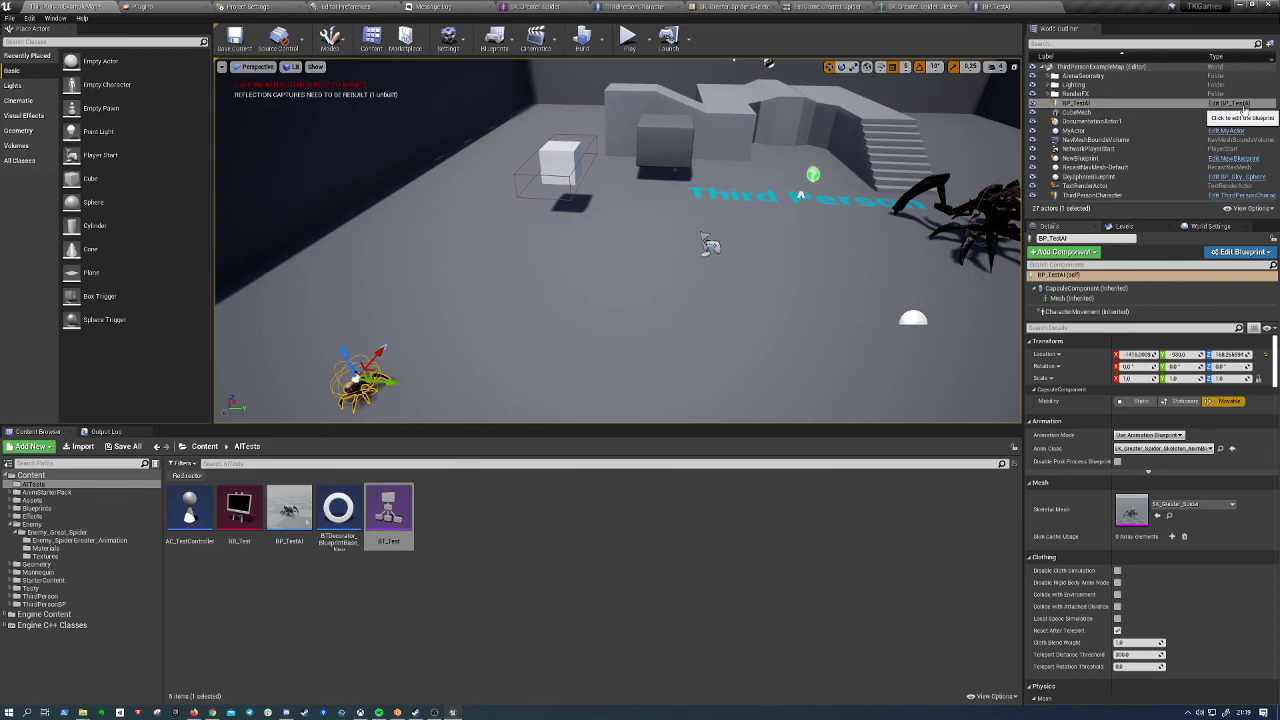
click(1000, 6)
click(725, 6)
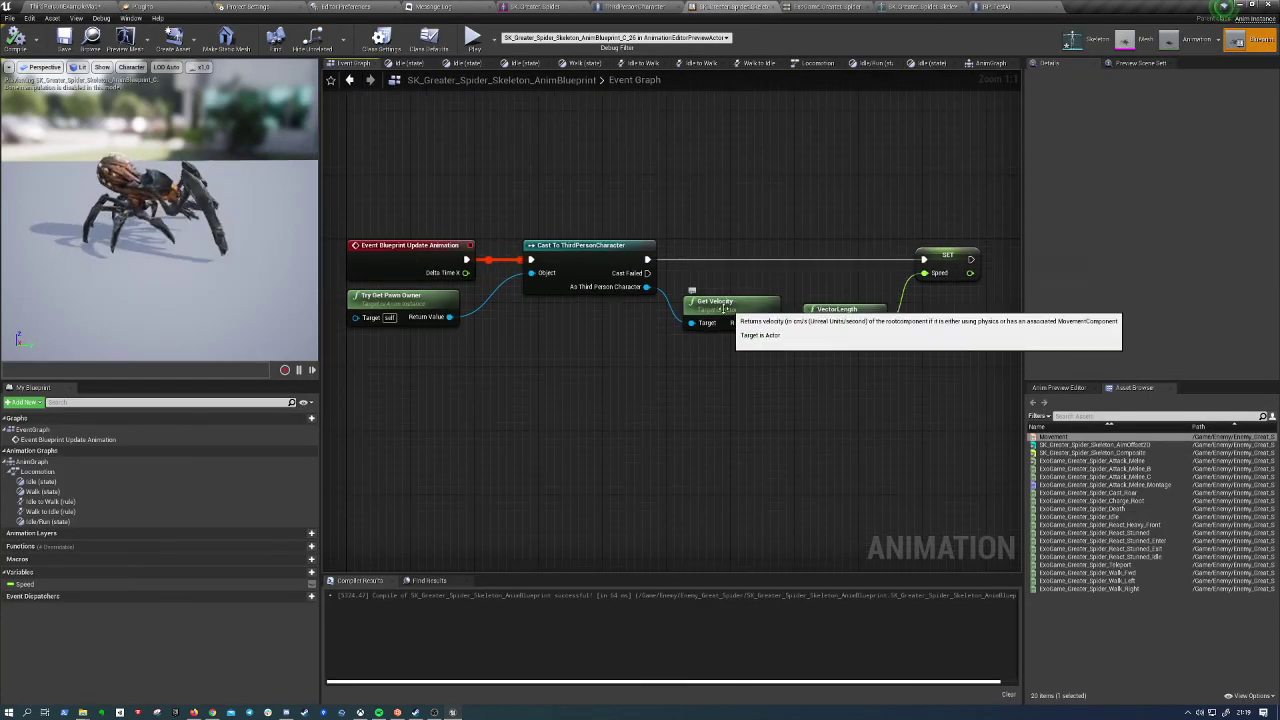
Replace the cast with an Is Valid check on Try Get Pawn Owner feeding SET Speed, compile, and play-test
key(Delete)
drag(400, 298, 496, 298)
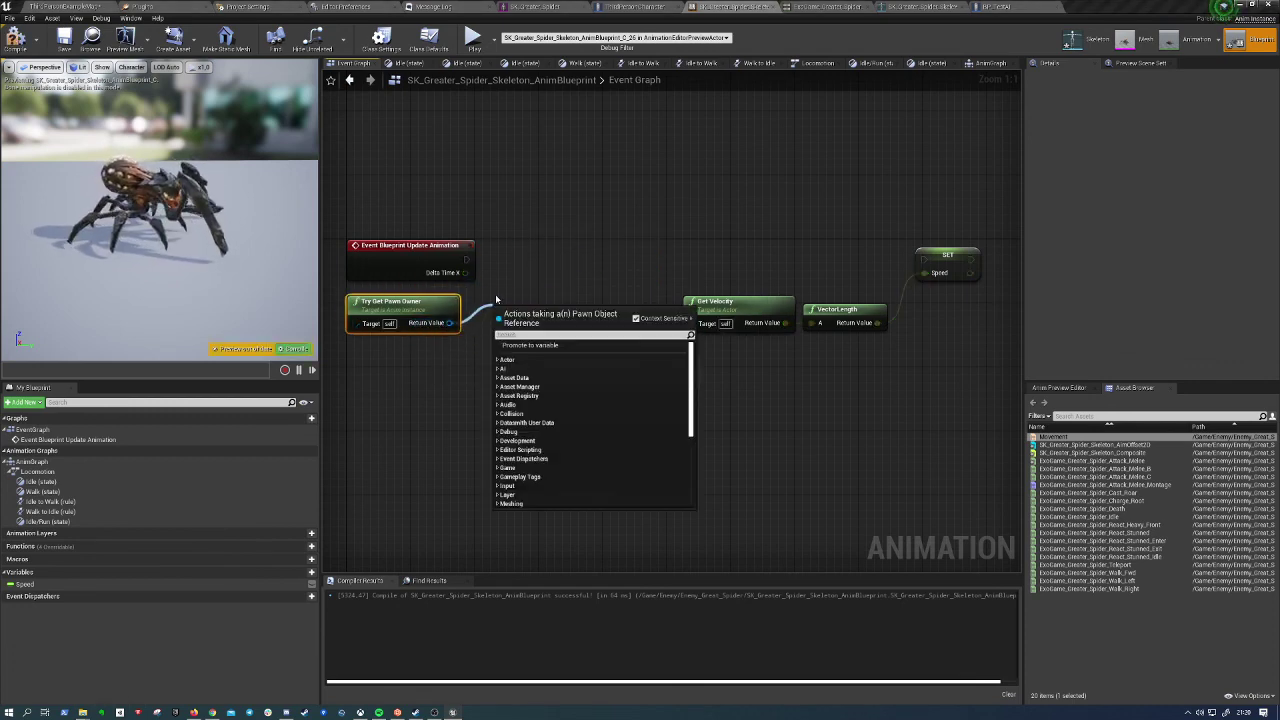
text(isVal)
key(Return)
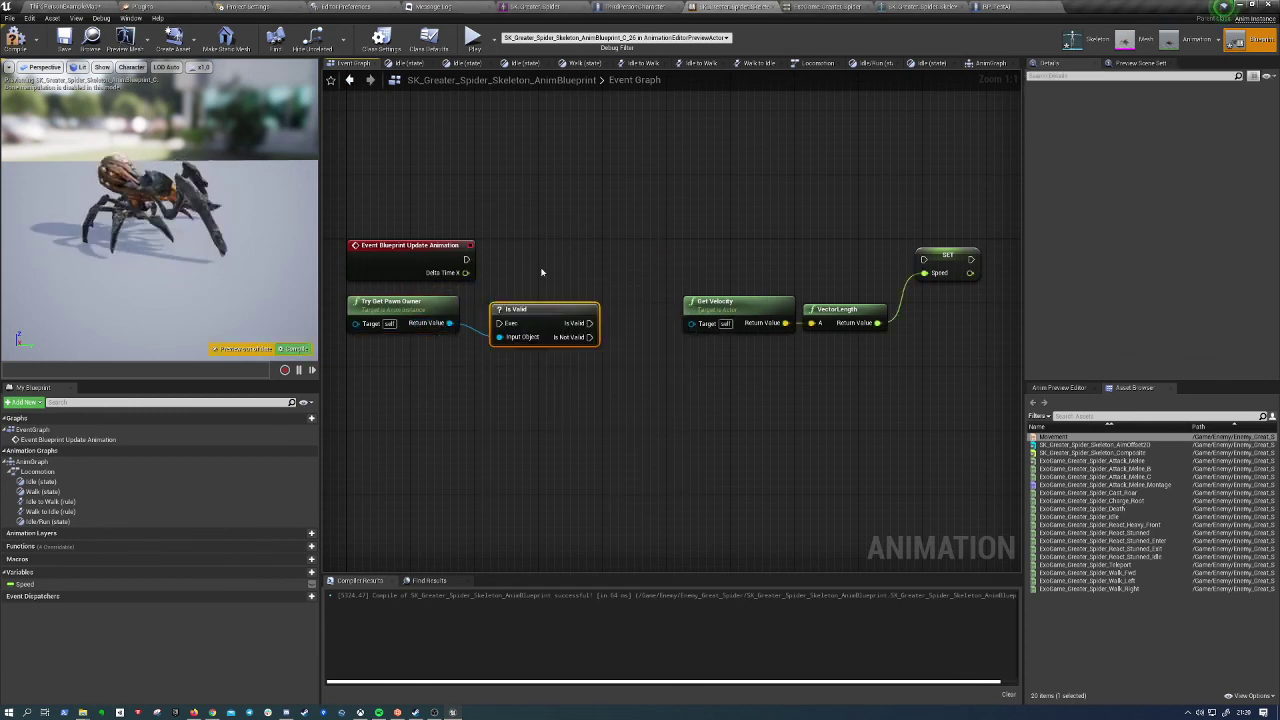
mouse_move(540, 284)
mouse_down()
mouse_move(540, 246)
mouse_move(465, 260)
mouse_move(450, 323)
mouse_move(691, 323)
mouse_up()
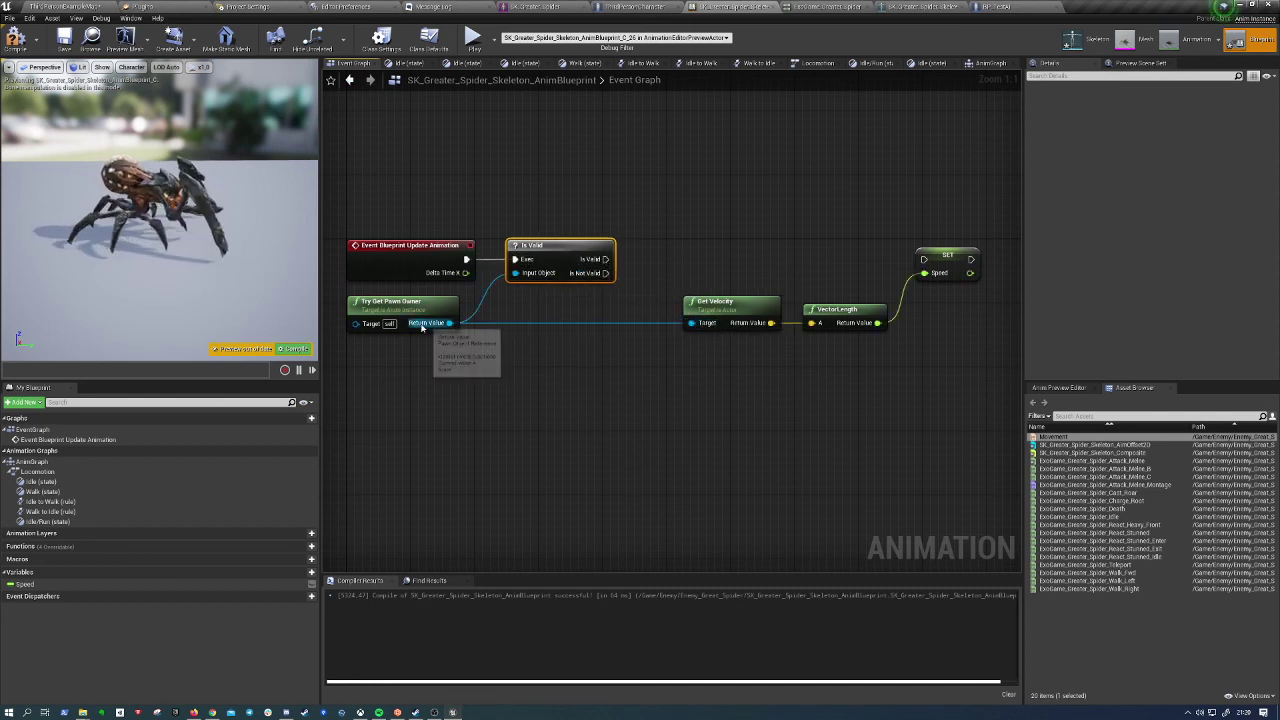
drag(605, 259, 923, 259)
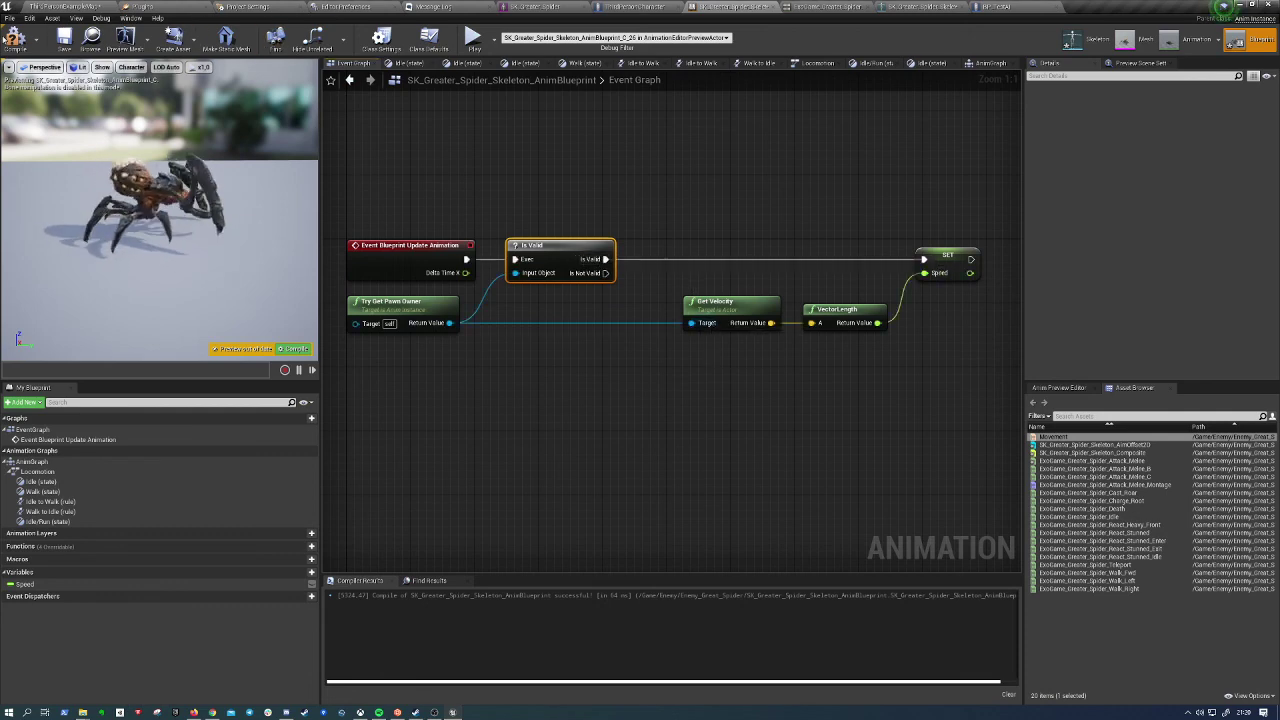
click(14, 38)
click(473, 38)
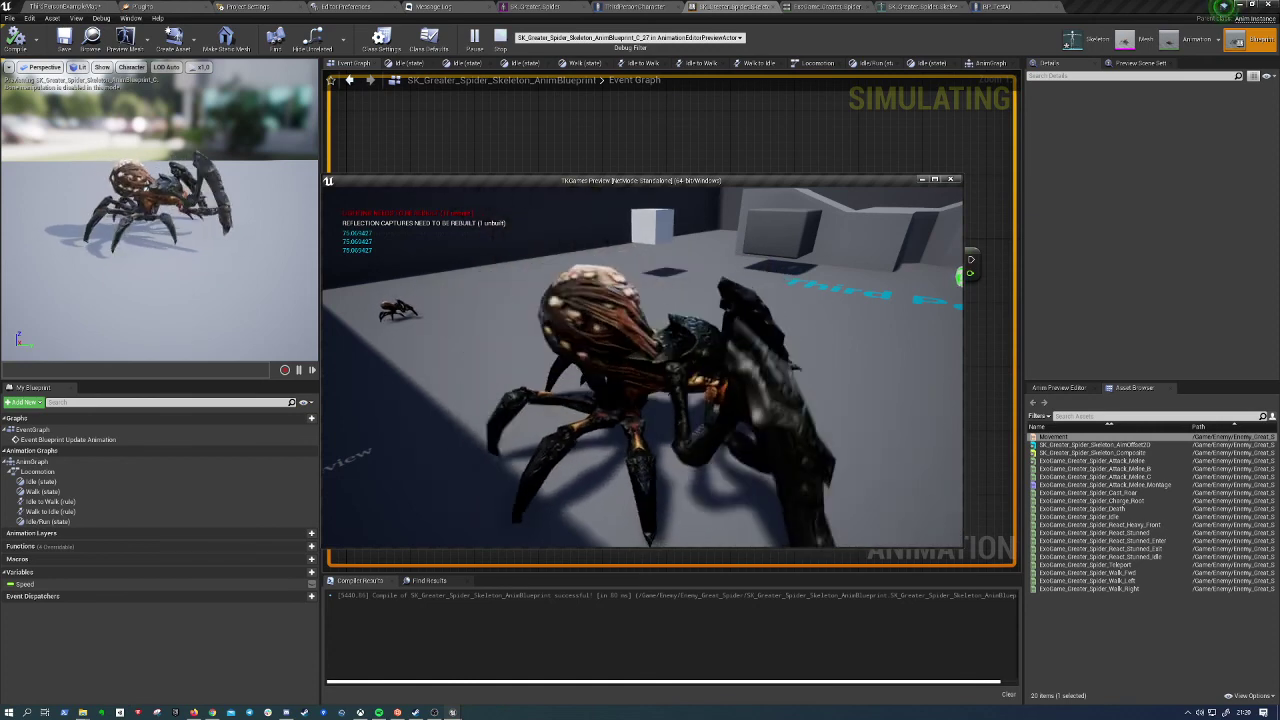
Stop the play test and pan the Event Graph to review the Update Animation → Is Valid → SET Speed wiring
key(Escape)
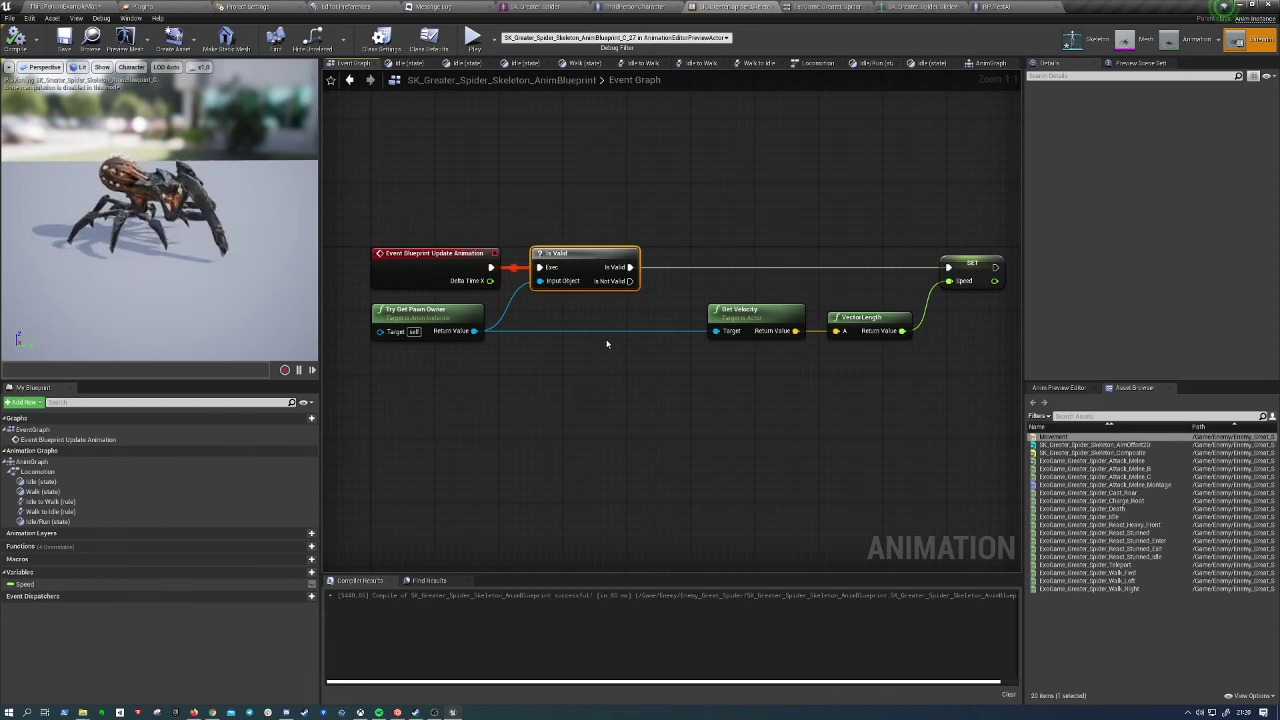
mouse_move(700, 243)
right_down()
mouse_move(660, 194)
mouse_move(665, 219)
right_up()
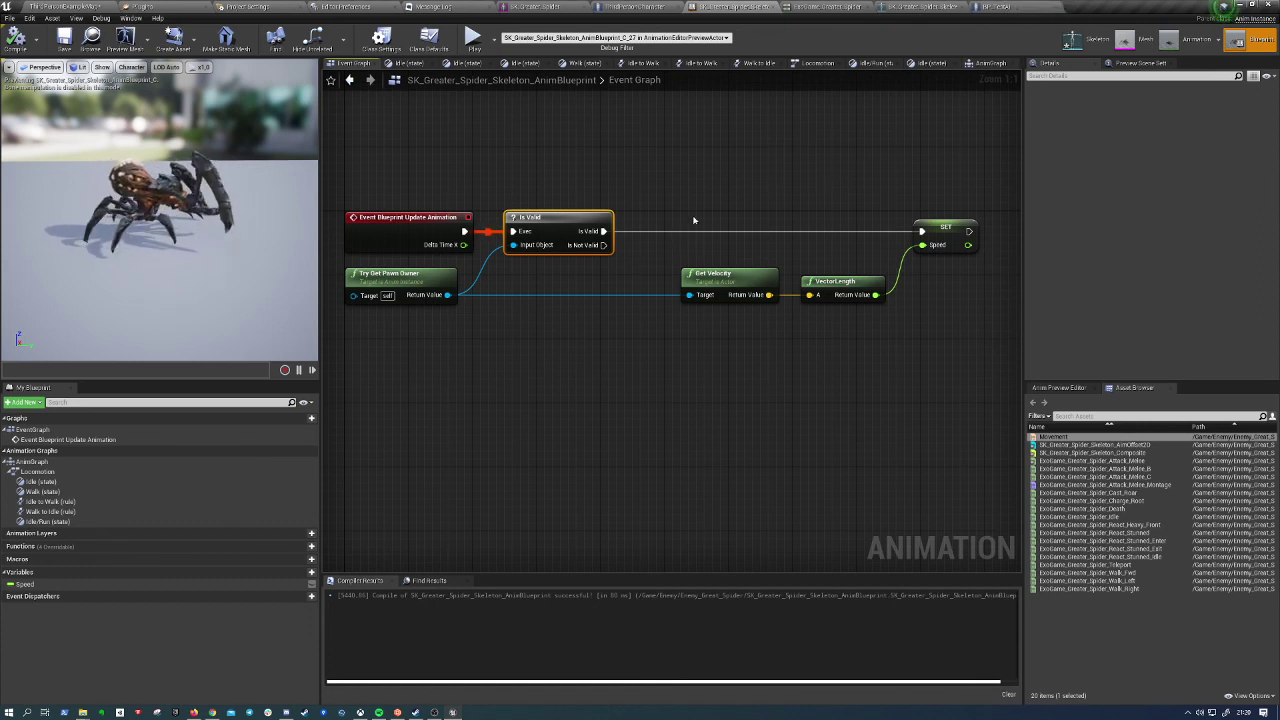
right_drag(533, 195, 677, 265)
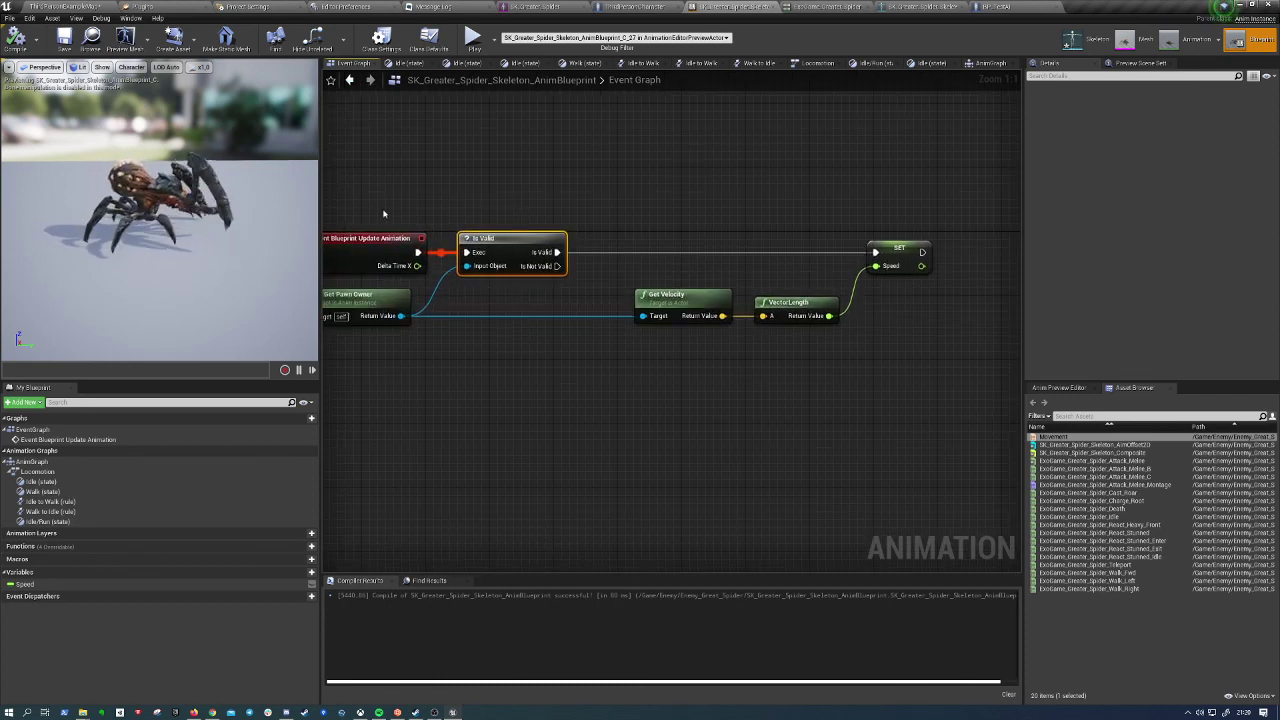
right_drag(630, 375, 537, 371)
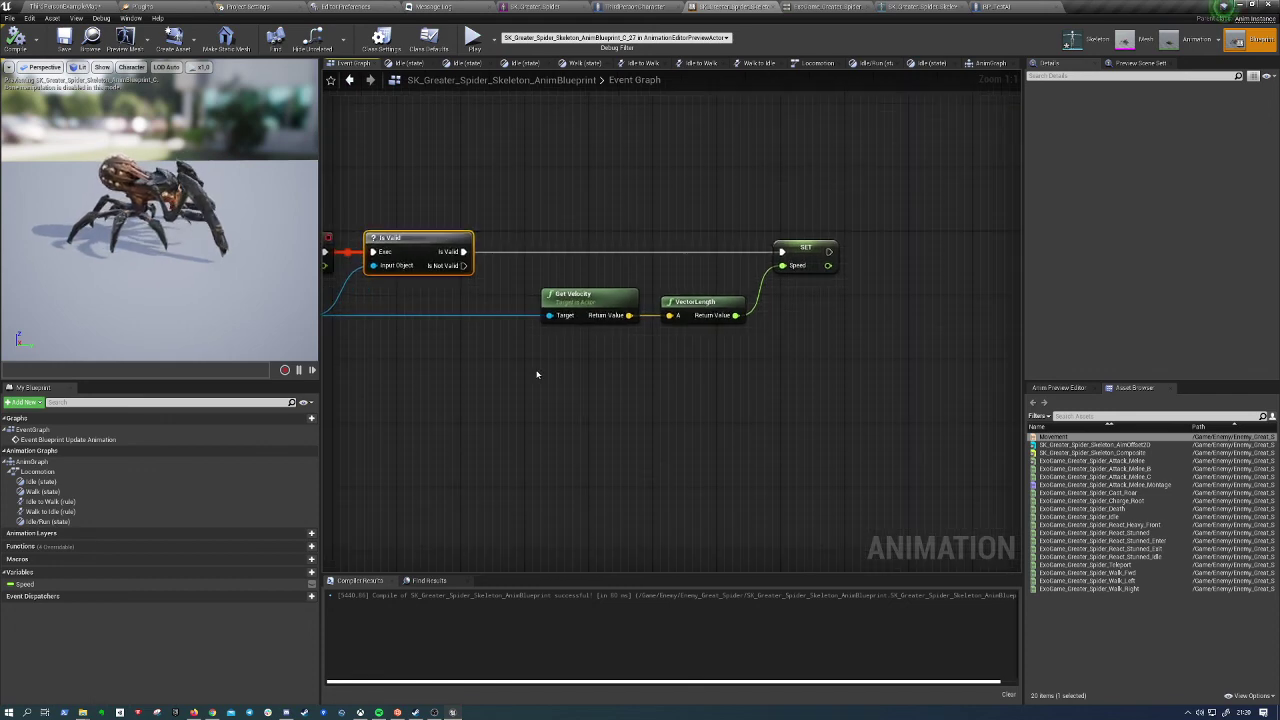
click(789, 334)
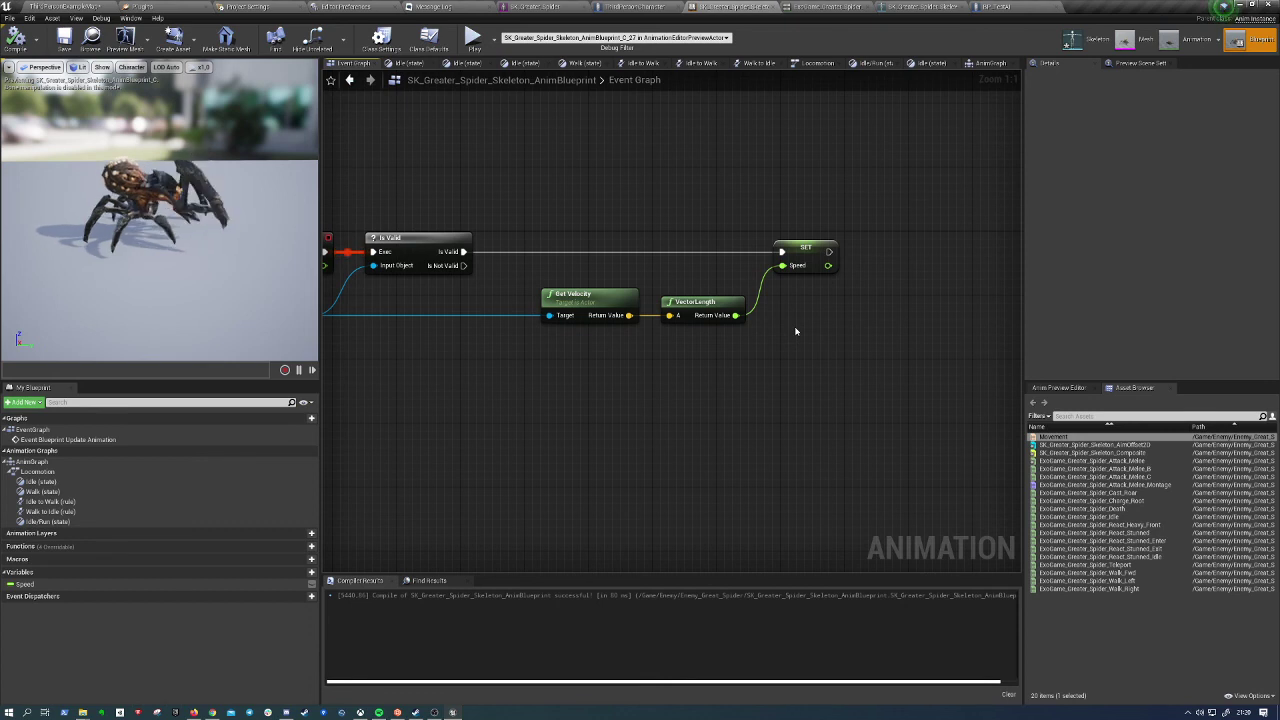
right_drag(609, 357, 711, 361)
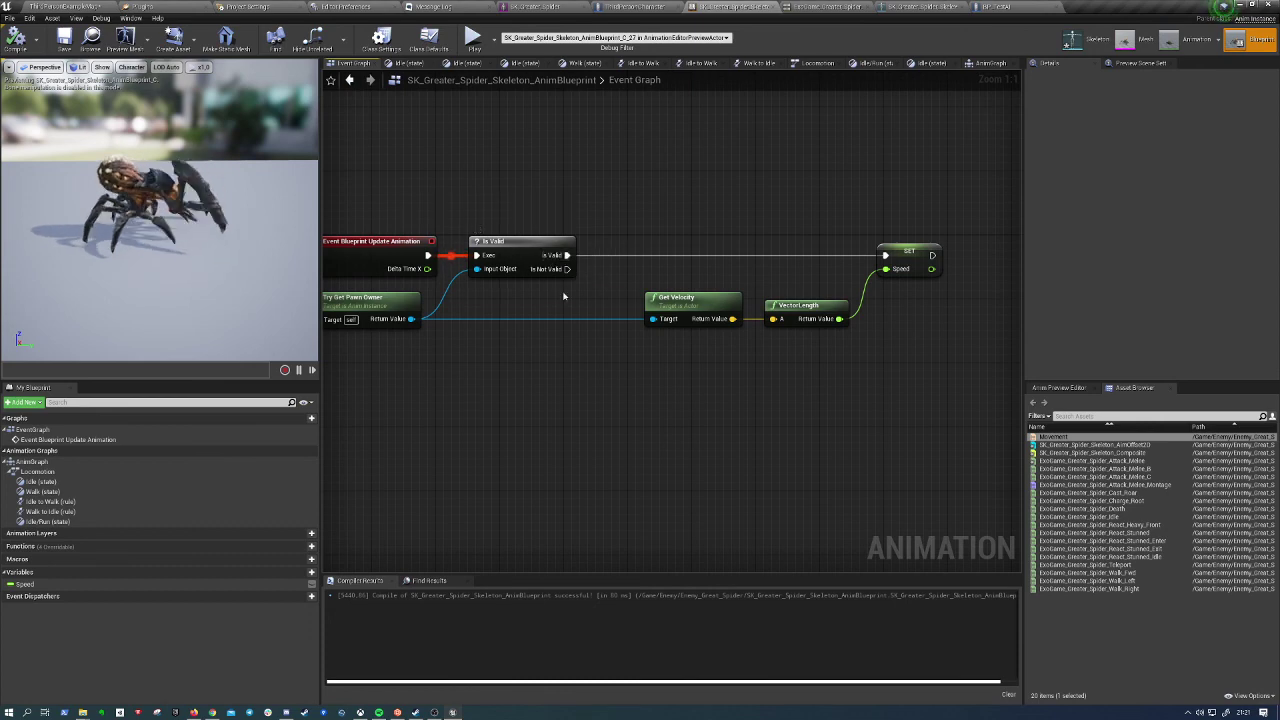
mouse_move(644, 202)
right_down()
mouse_move(662, 169)
mouse_move(567, 247)
right_up()
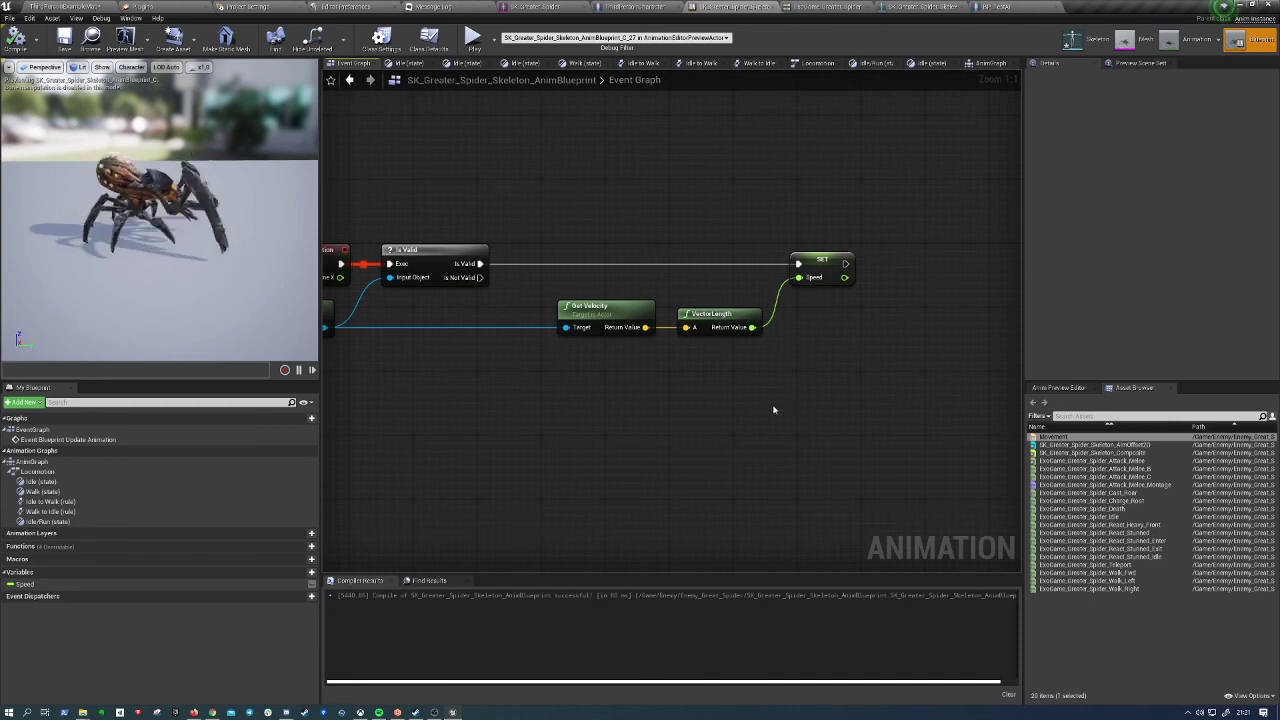
right_drag(771, 409, 650, 413)
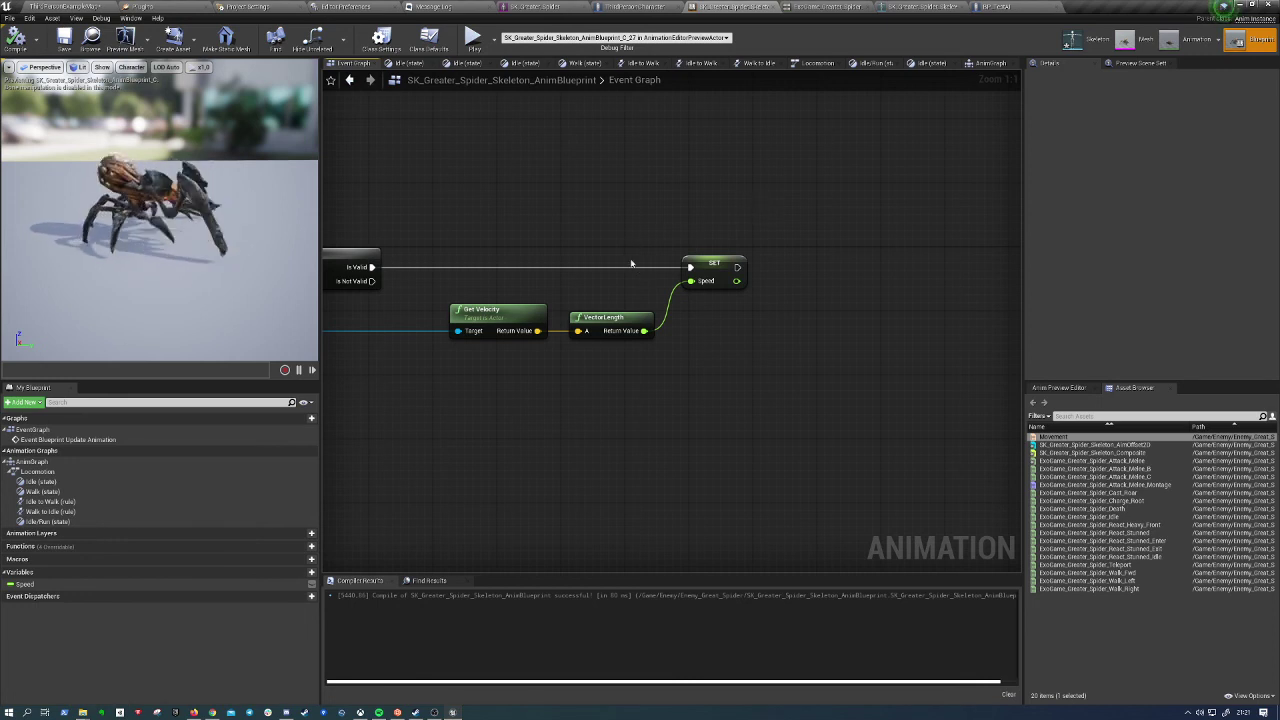
mouse_move(639, 246)
right_down()
mouse_move(788, 293)
mouse_move(816, 285)
right_up()
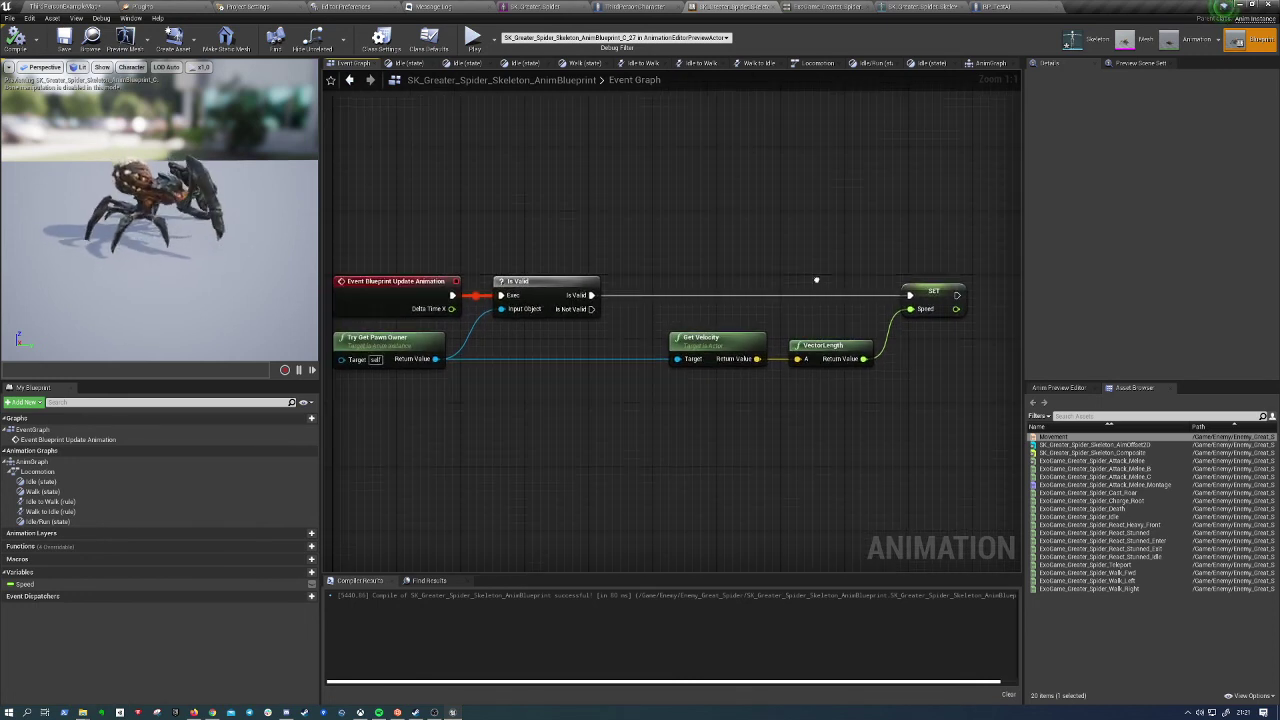